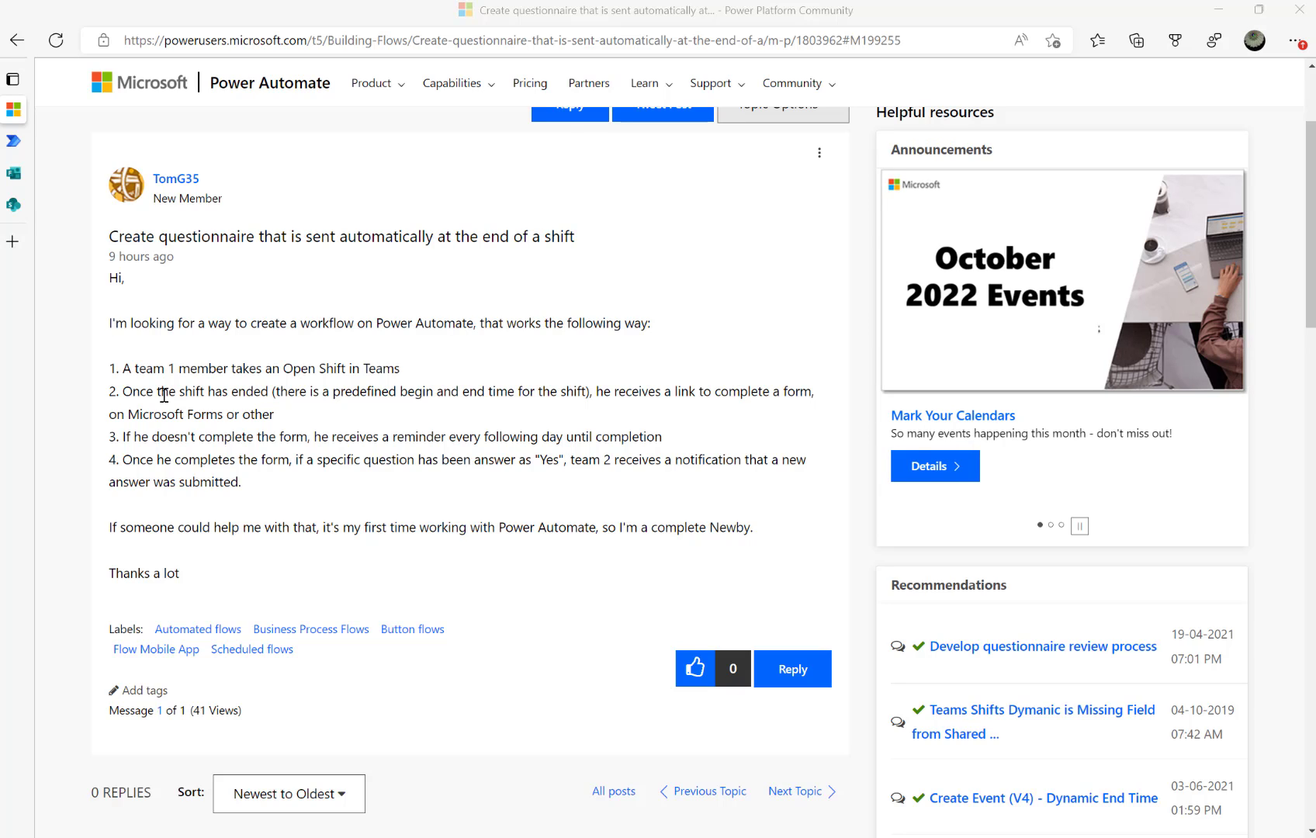
Highlight the forum question's requirements: send timing, daily reminder, not-completed condition and form-completion step
left_click_drag(158, 391, 296, 393)
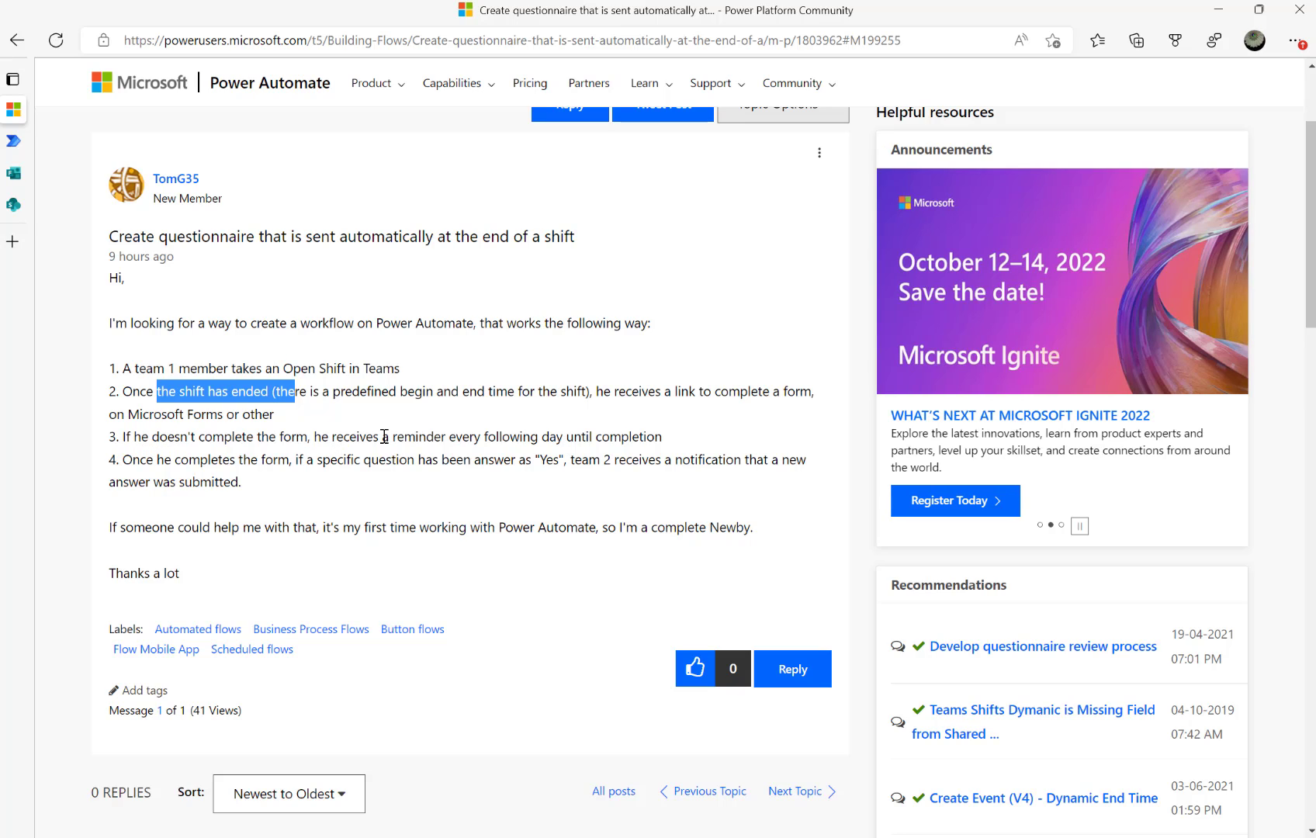
left_click_drag(344, 437, 474, 437)
left_click_drag(189, 438, 390, 440)
left_click(426, 441)
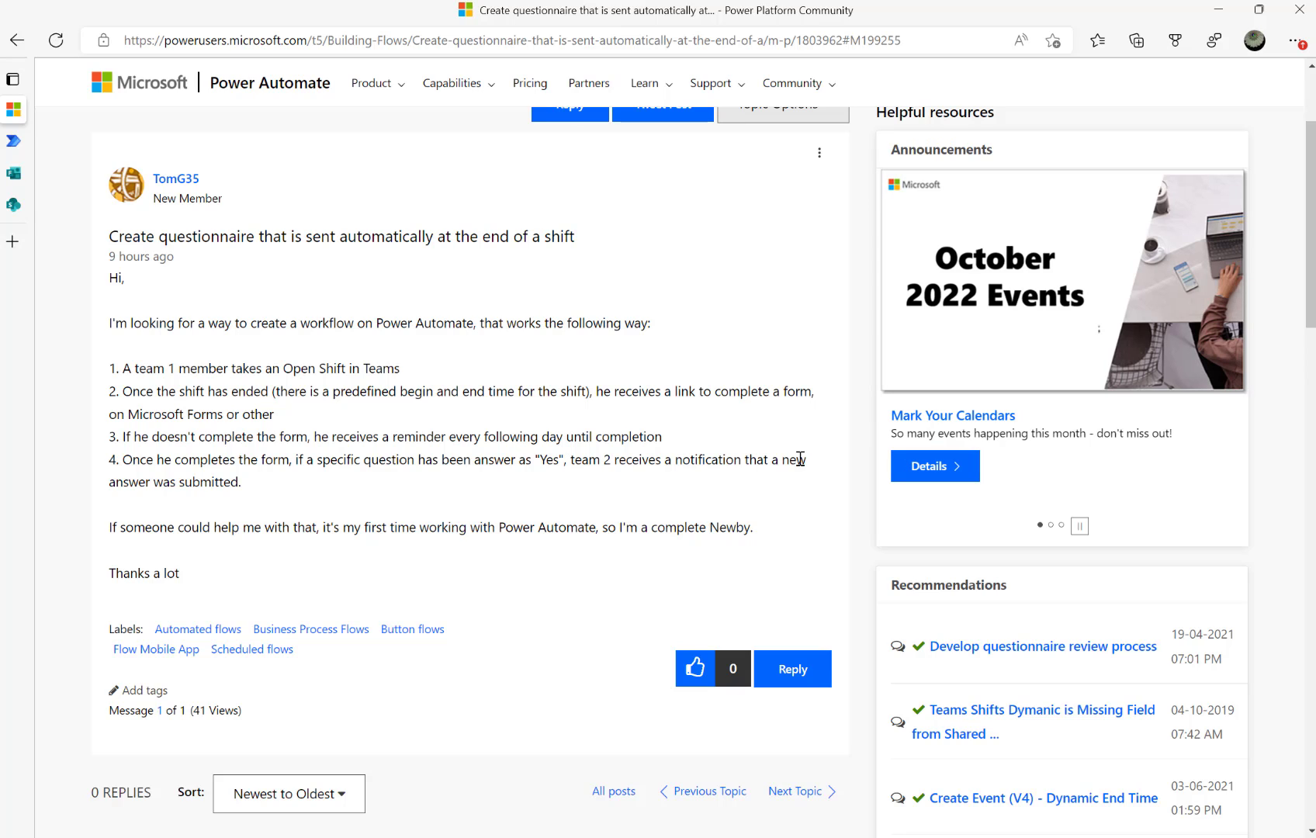
left_click_drag(122, 461, 565, 460)
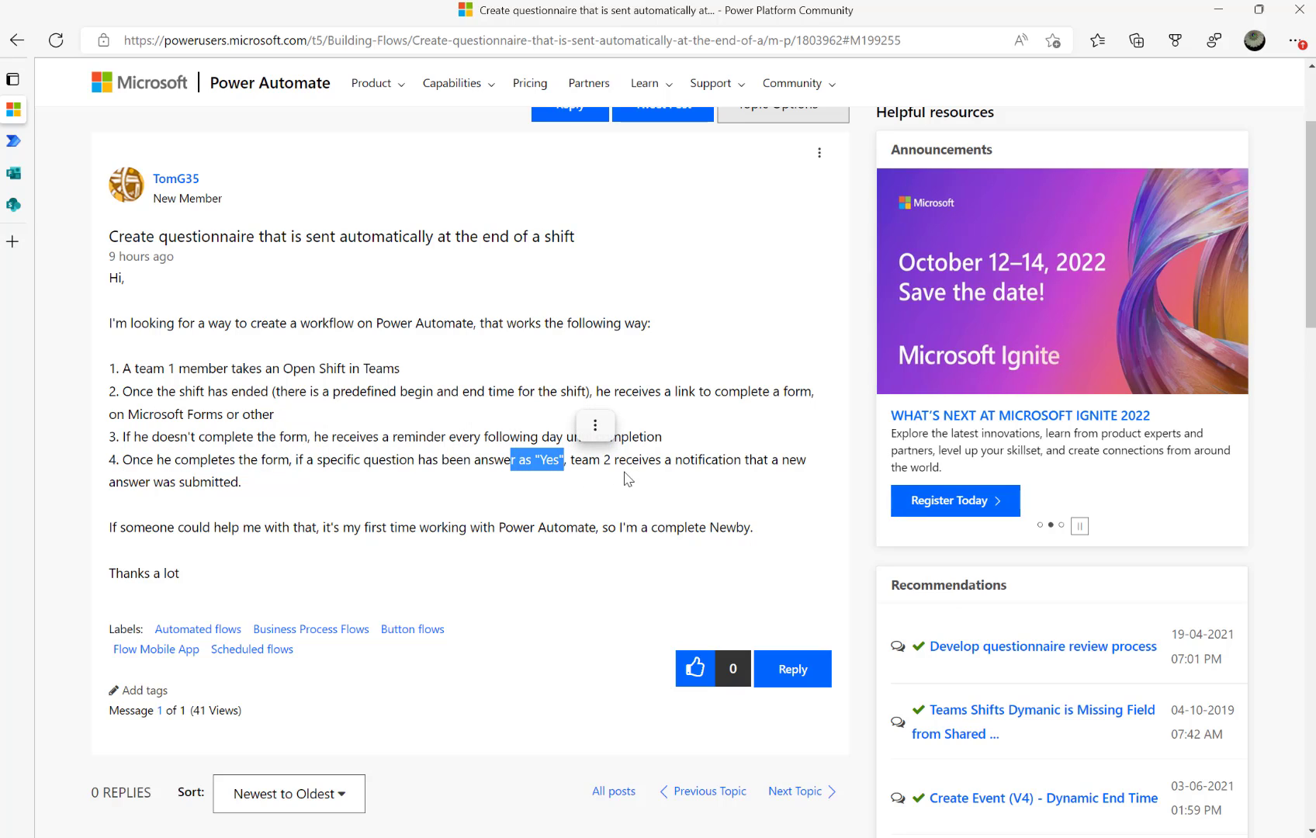
Look at the Machine maintenance form, then move on to the Machine Maintenance SharePoint list
mouse_move(2, 78)
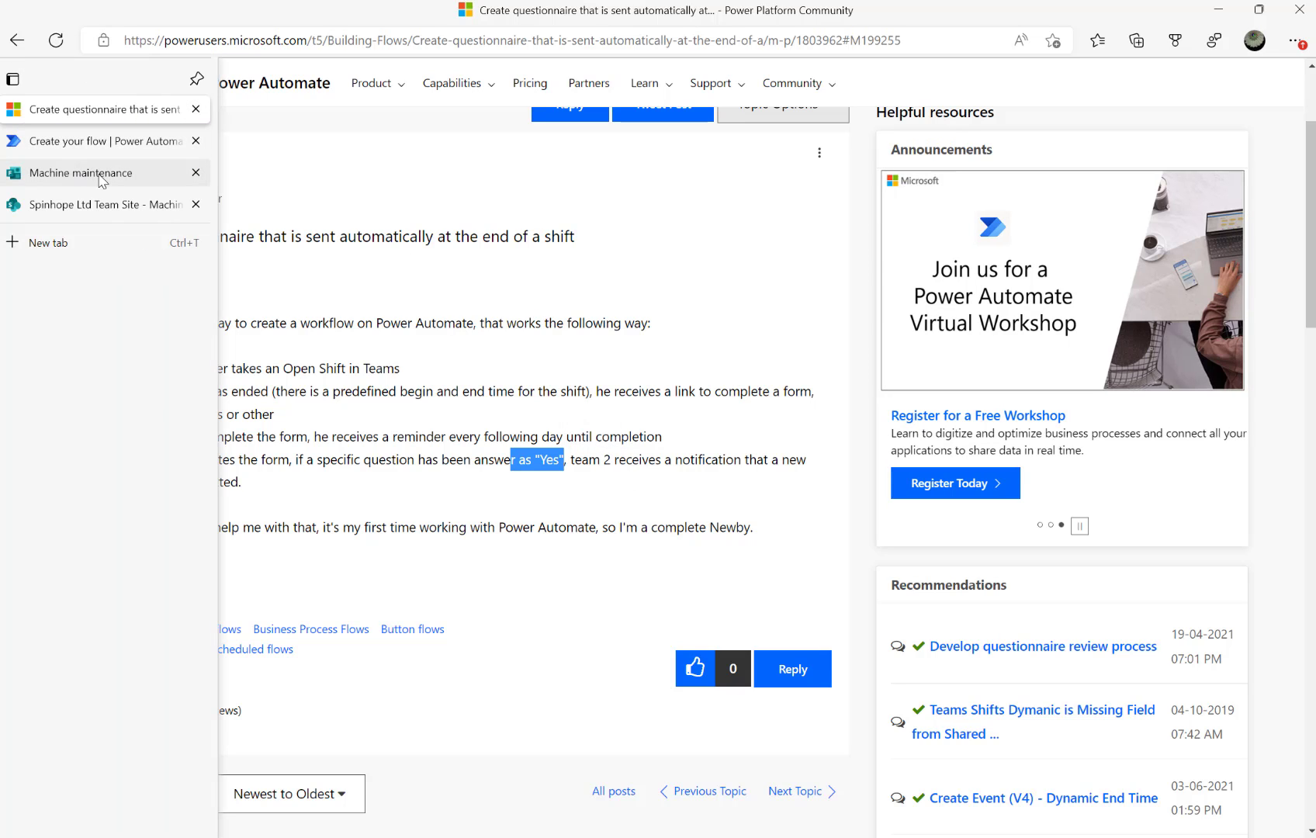
left_click(140, 178)
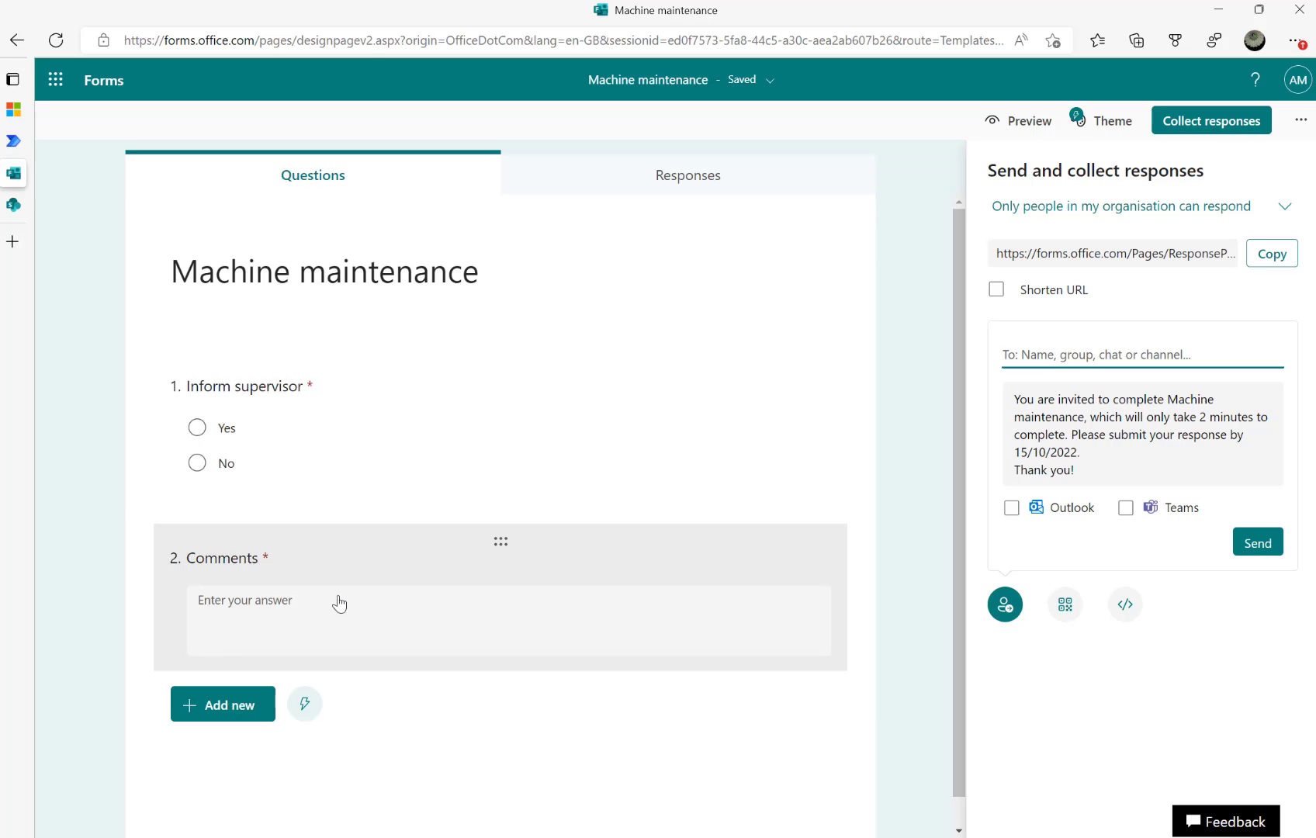
left_click(15, 204)
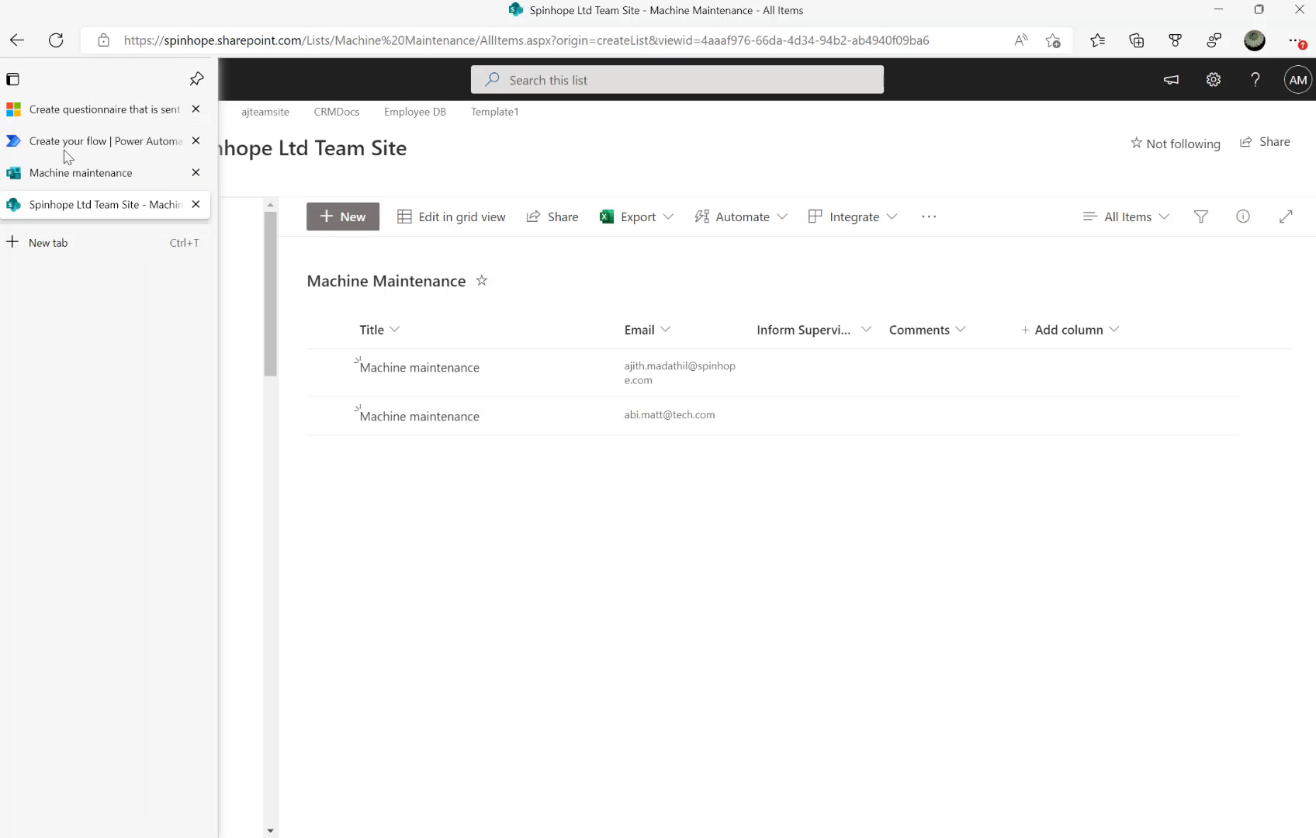
In the new flow, search for Microsoft Forms and browse its triggers and actions
left_click(35, 145)
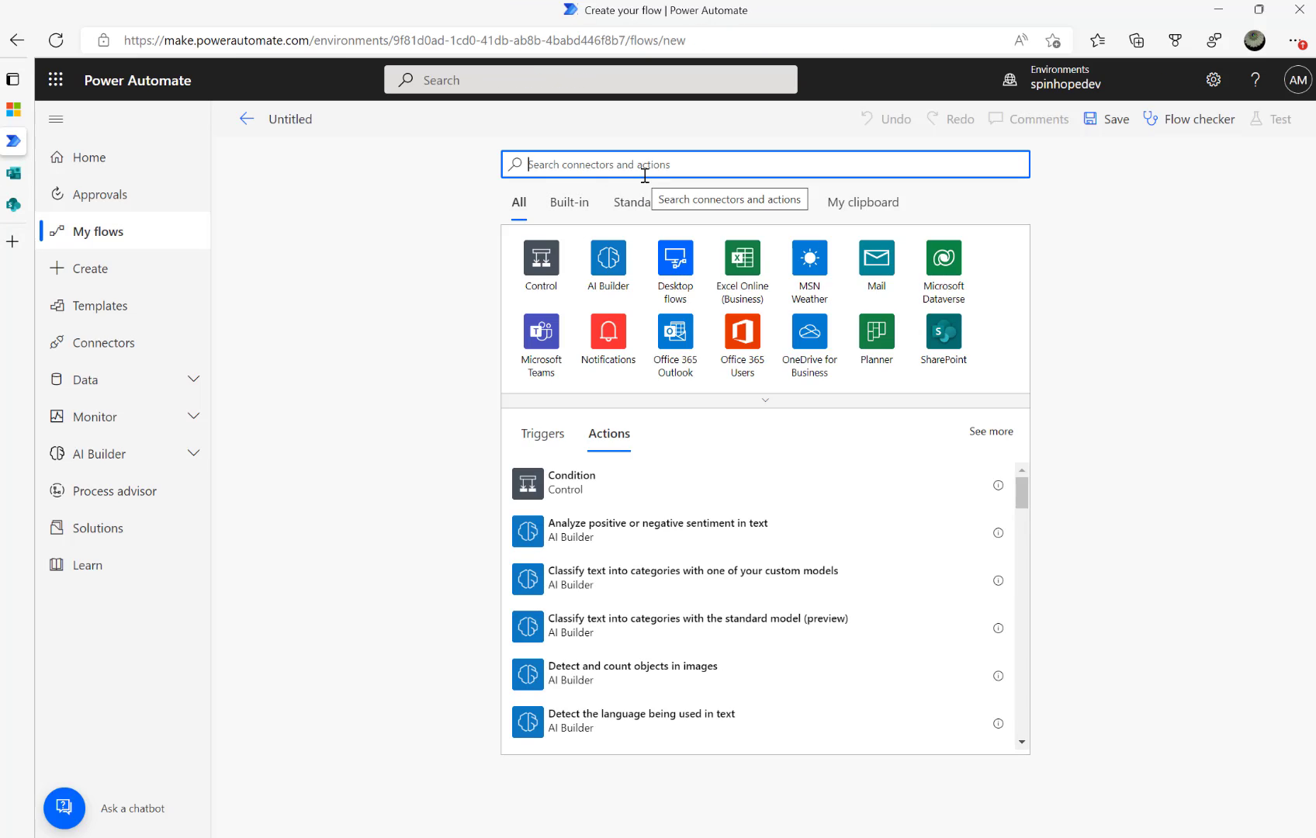
type("micro")
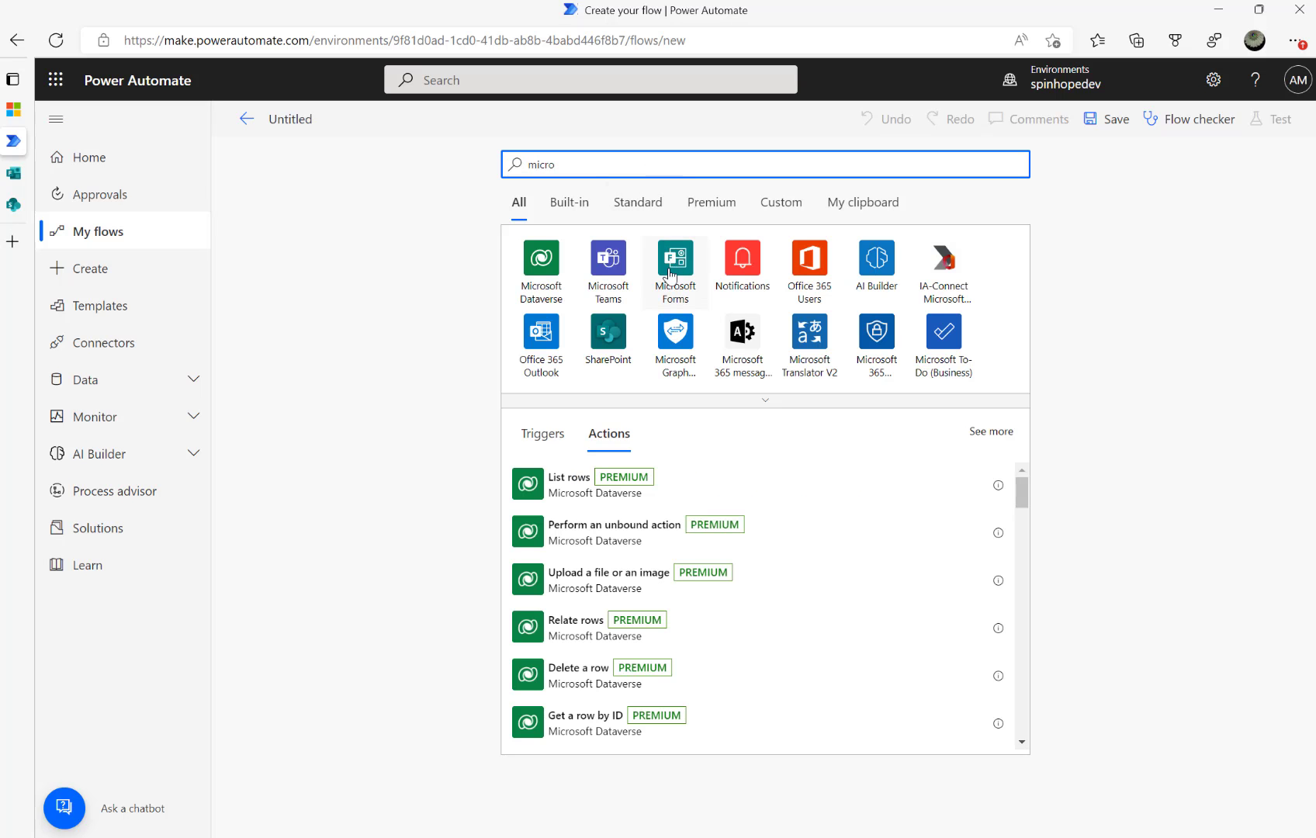
left_click(682, 291)
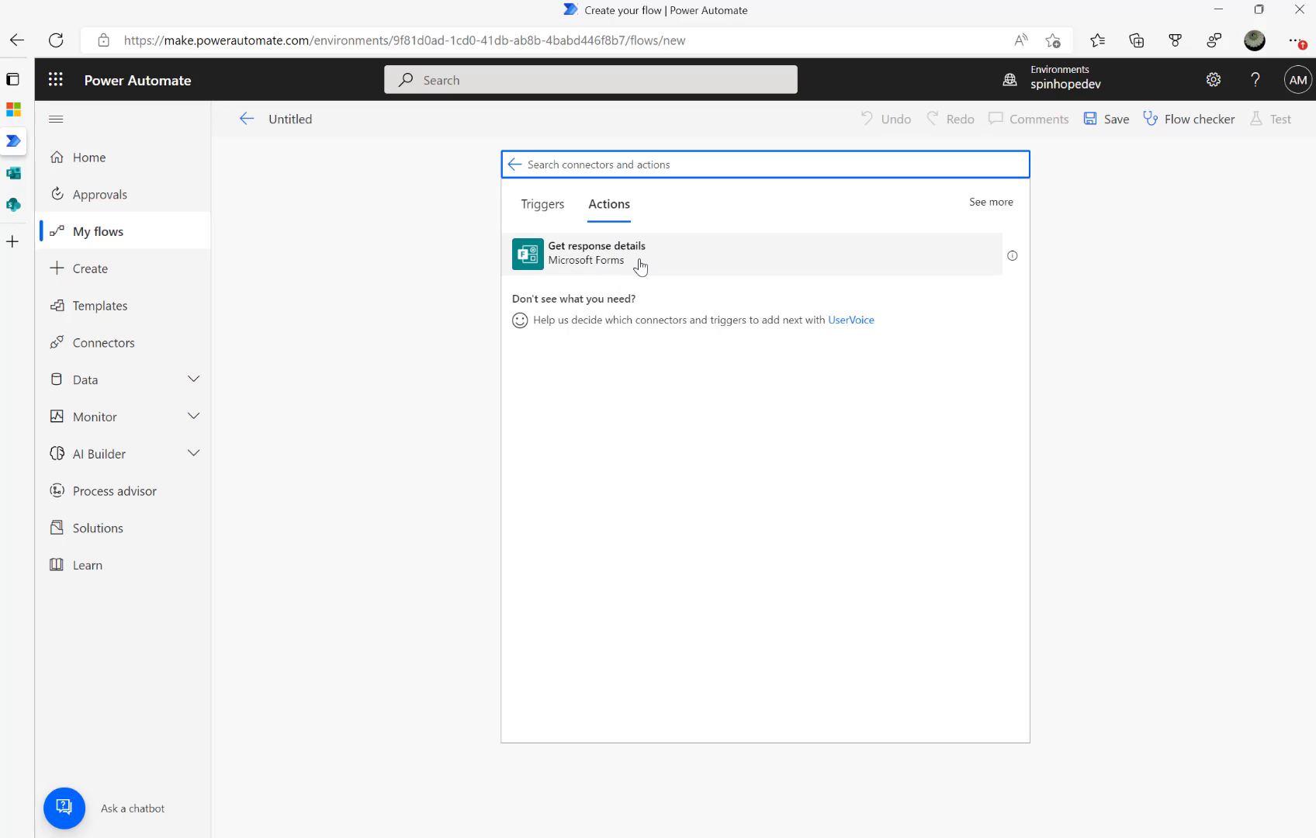
left_click(543, 208)
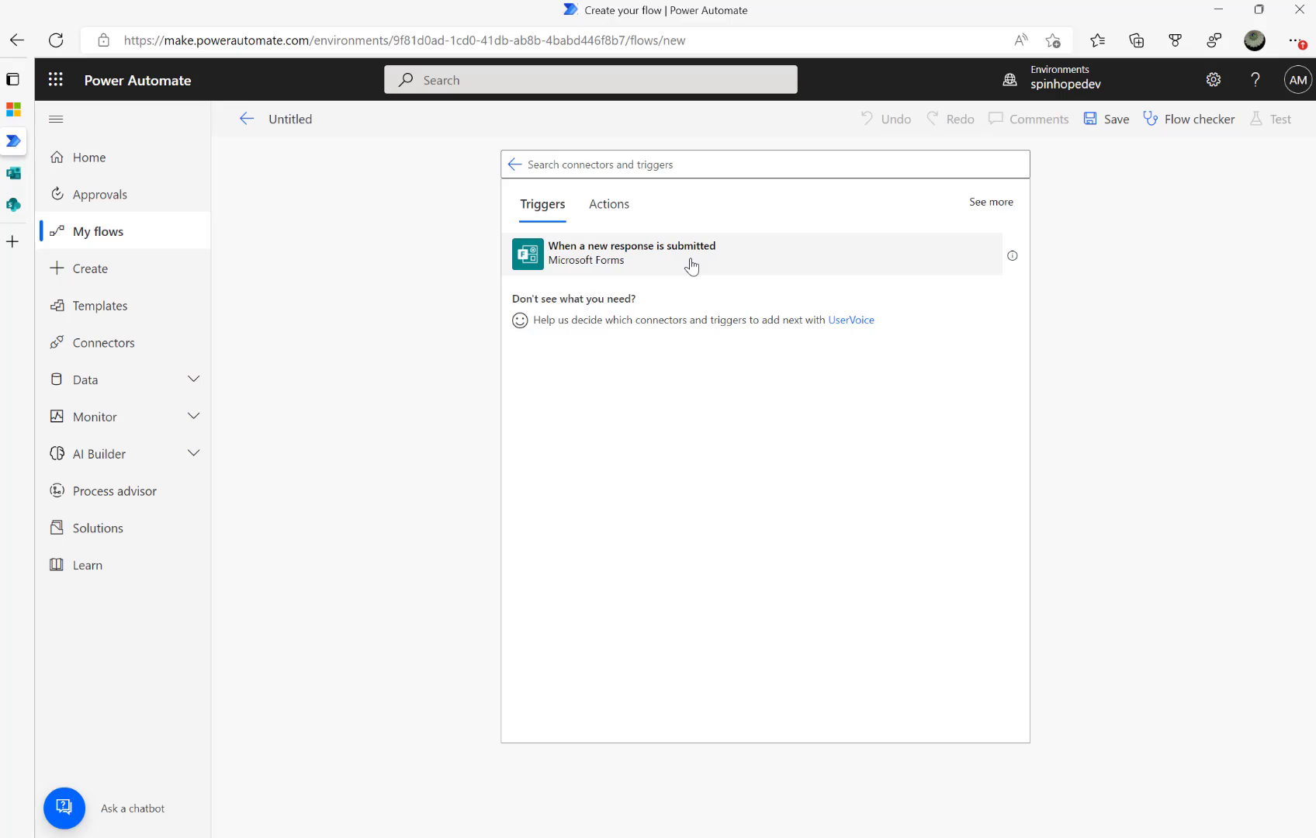
left_click(595, 213)
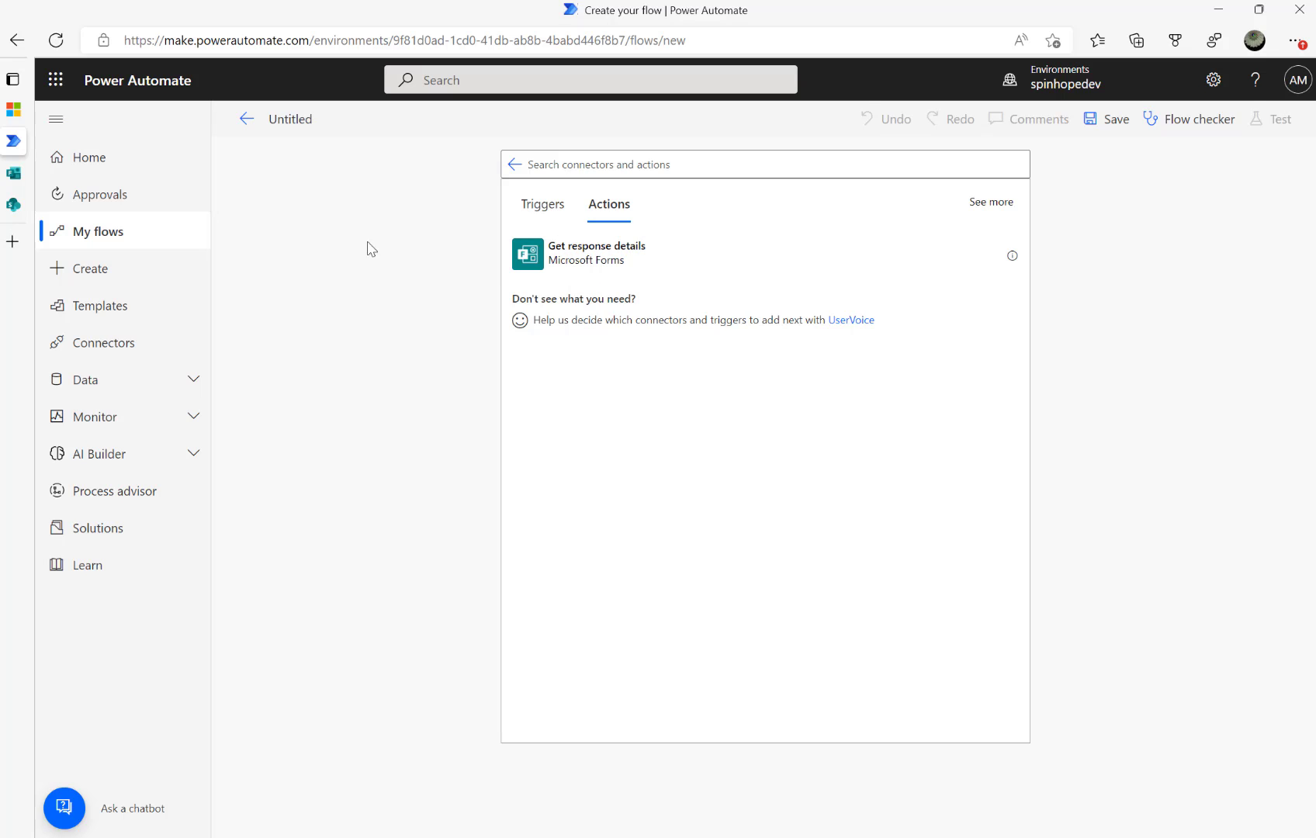
left_click(542, 206)
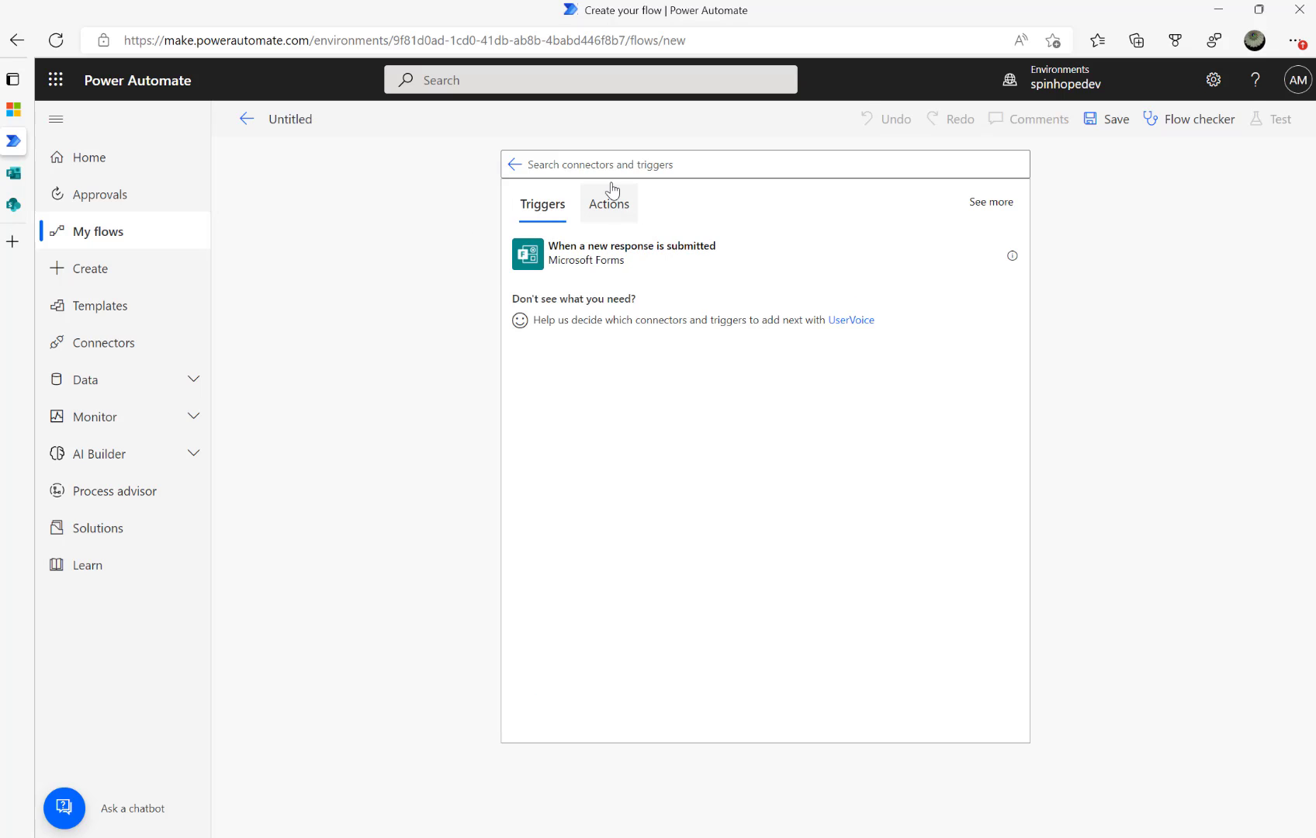
Add the Schedule connector's Recurrence trigger, defaulting to Interval 1, Frequency Minute
left_click(593, 167)
type("sc")
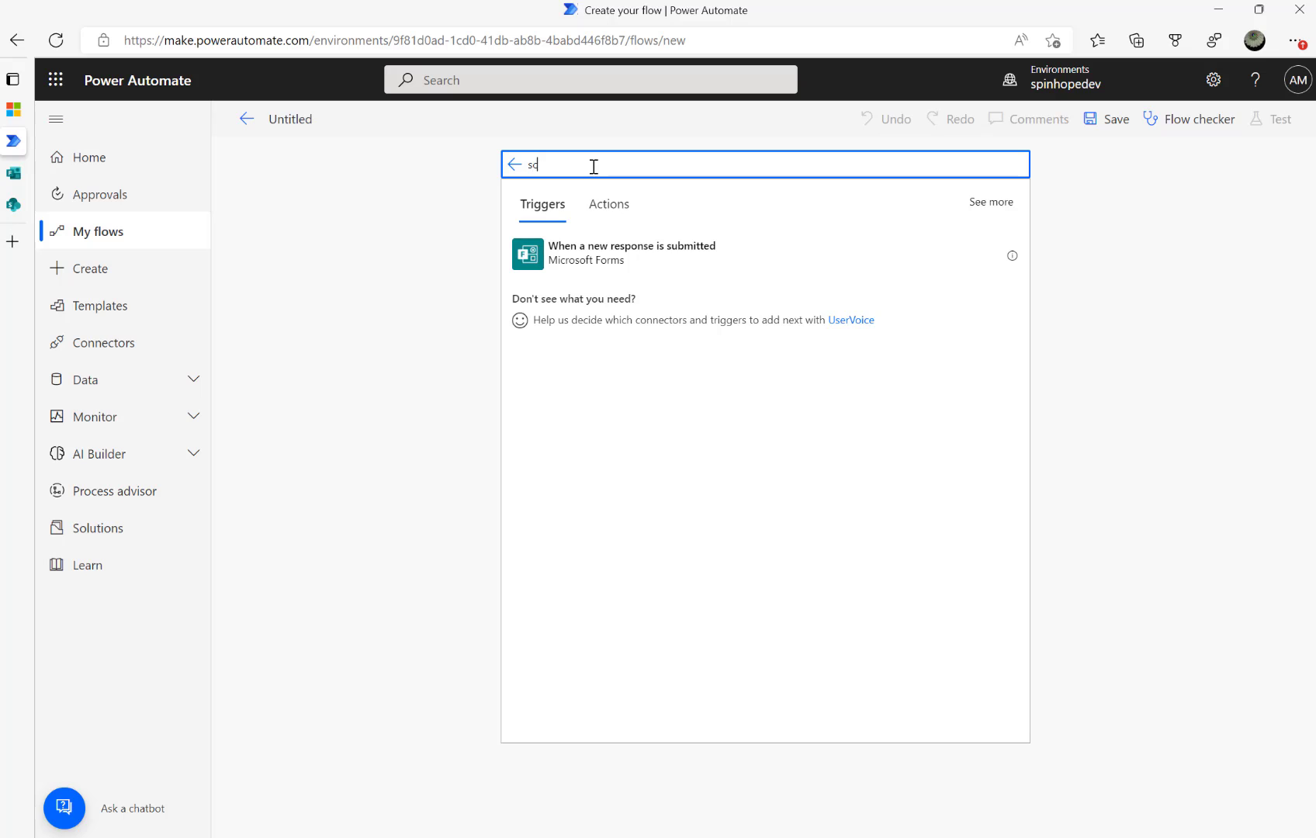
type("hu")
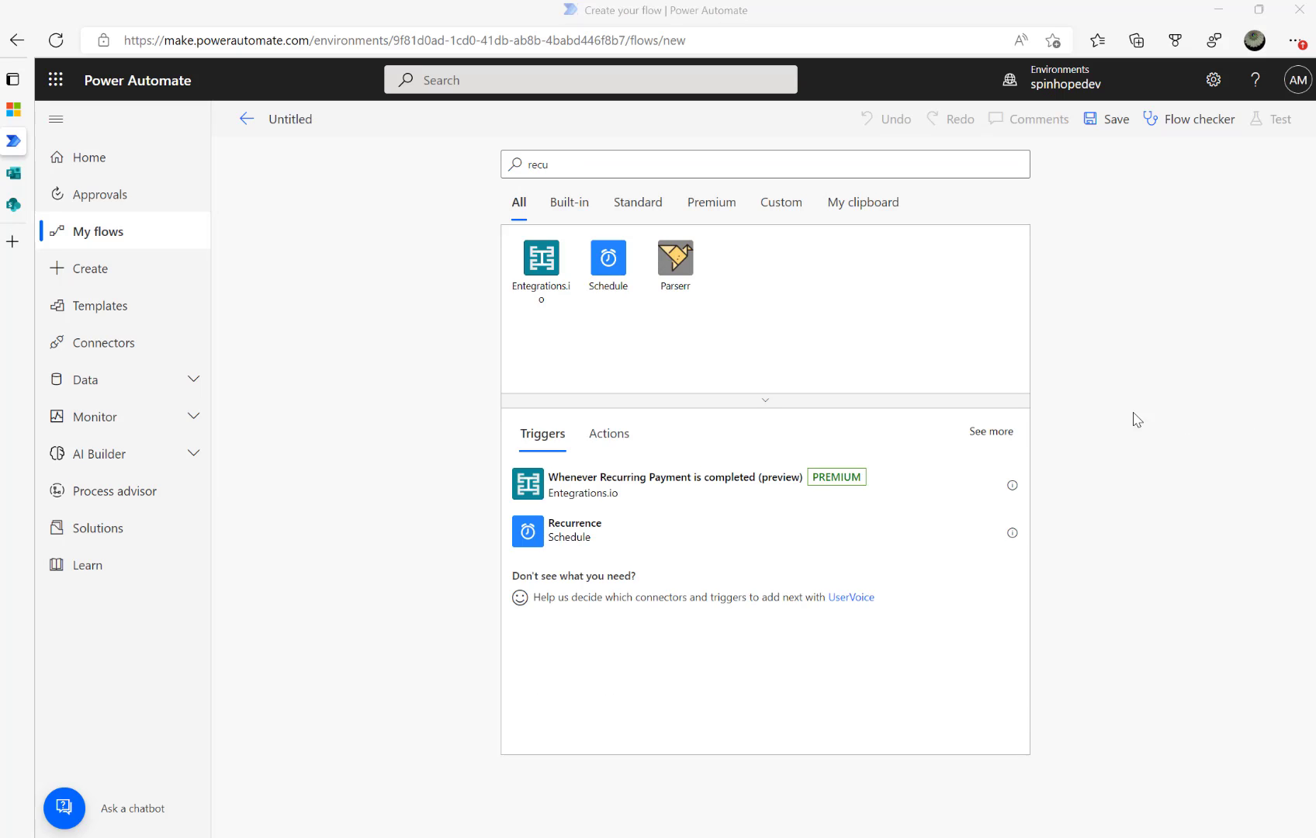
left_click(605, 268)
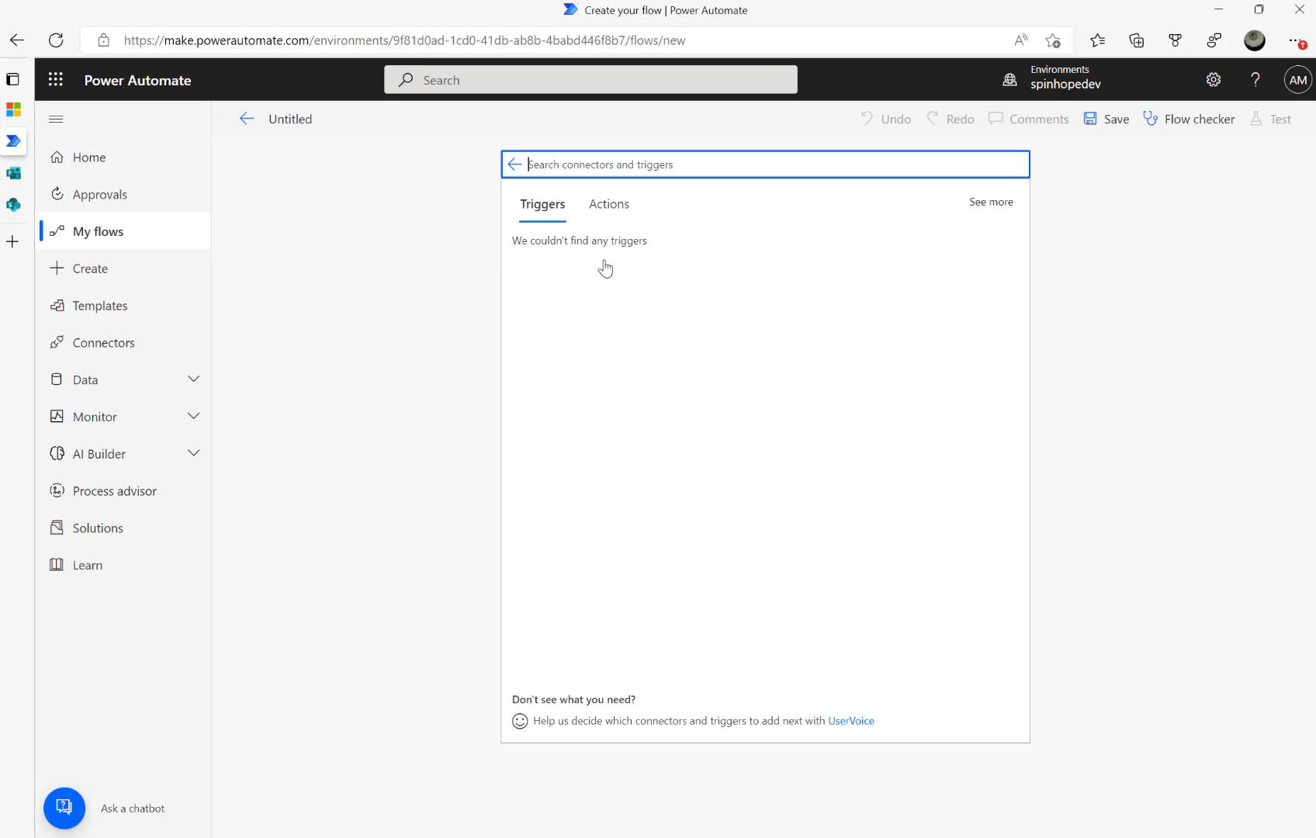
left_click(579, 256)
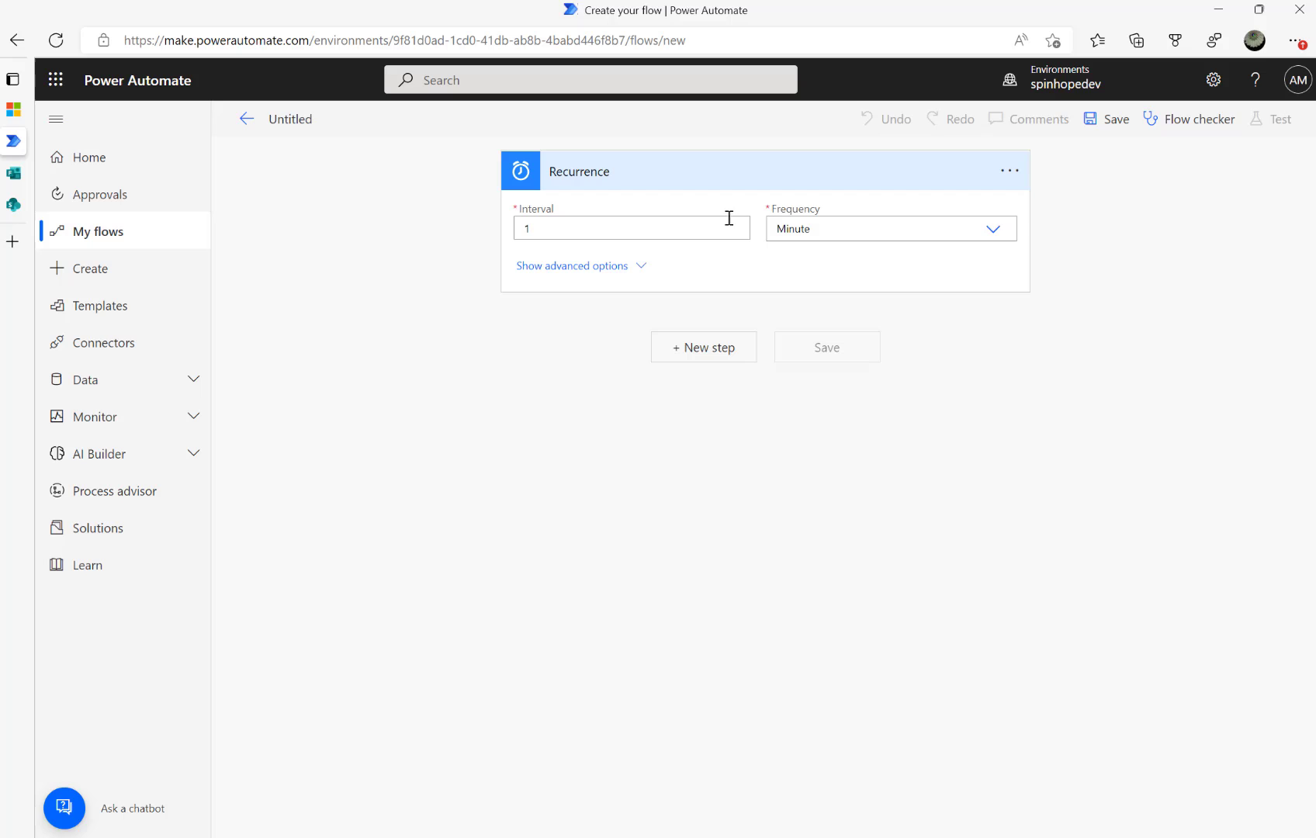
Set the Recurrence trigger to Frequency Day, running at hour 18
left_click(995, 235)
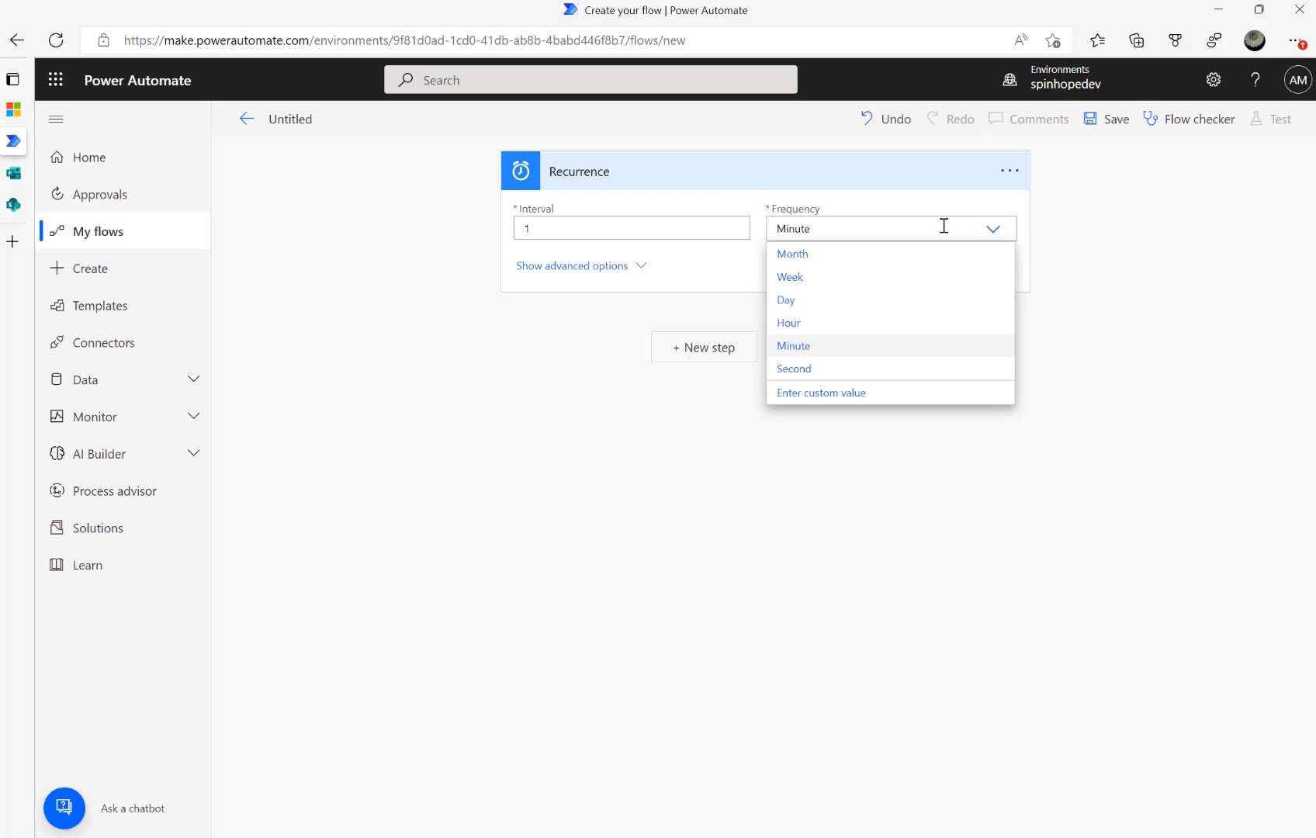
left_click(790, 300)
left_click(629, 268)
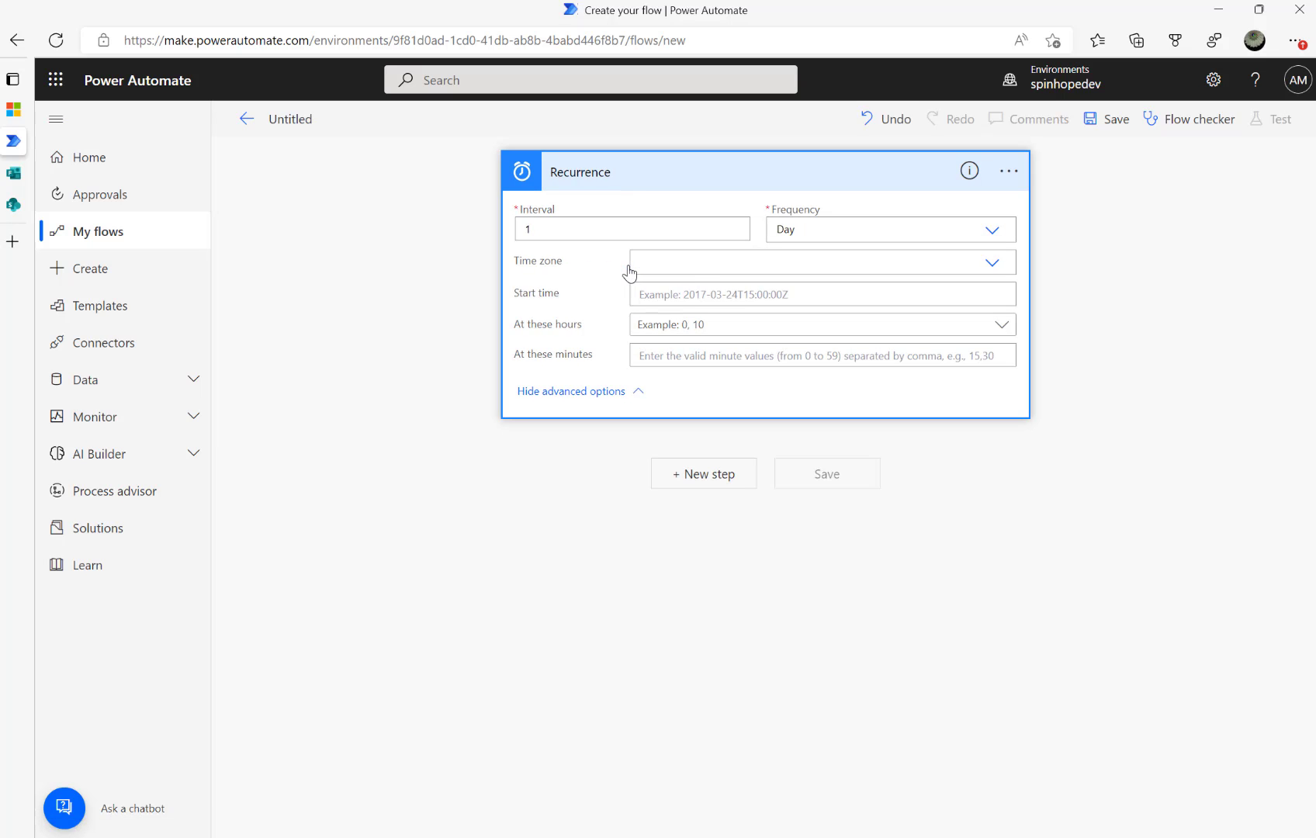
left_click(692, 292)
left_click(733, 329)
scroll(730, 513, "down", 6)
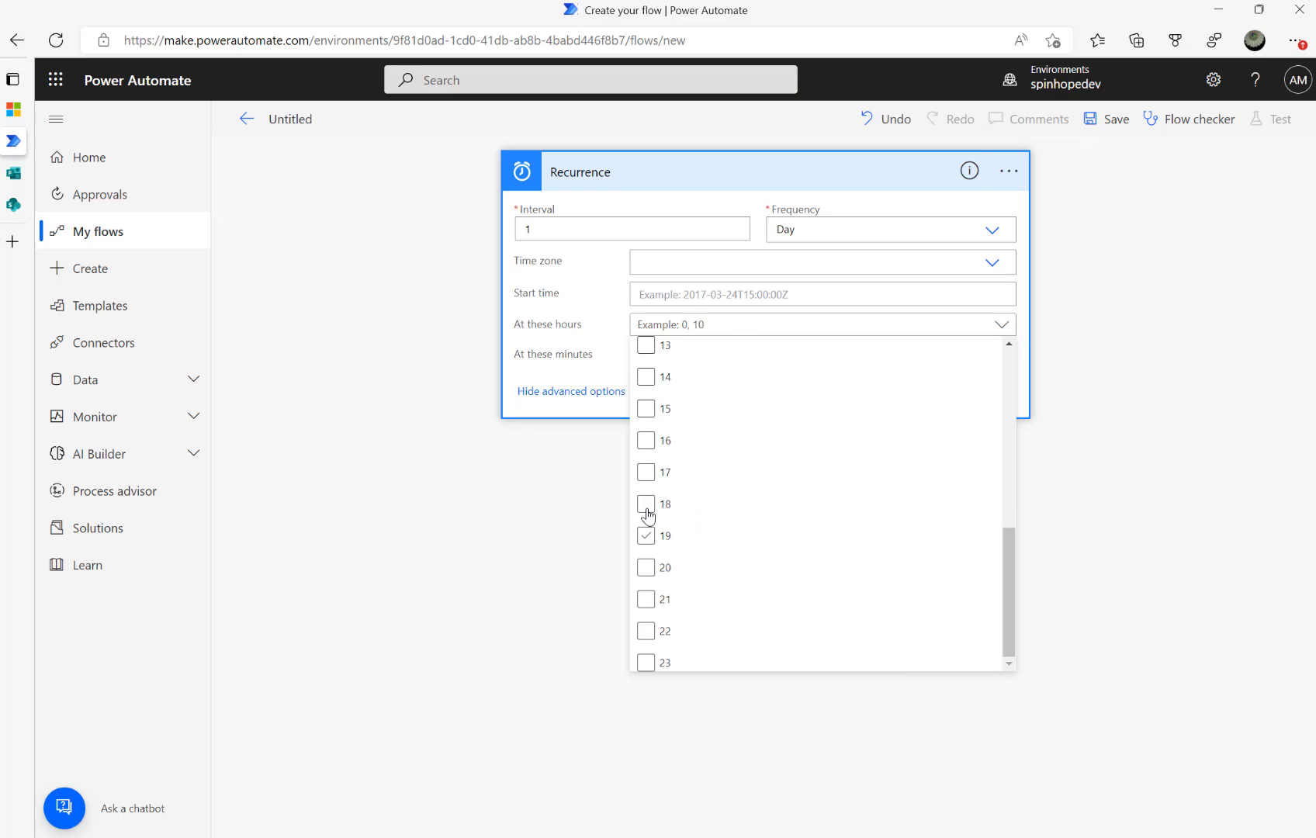
left_click(647, 506)
left_click(440, 513)
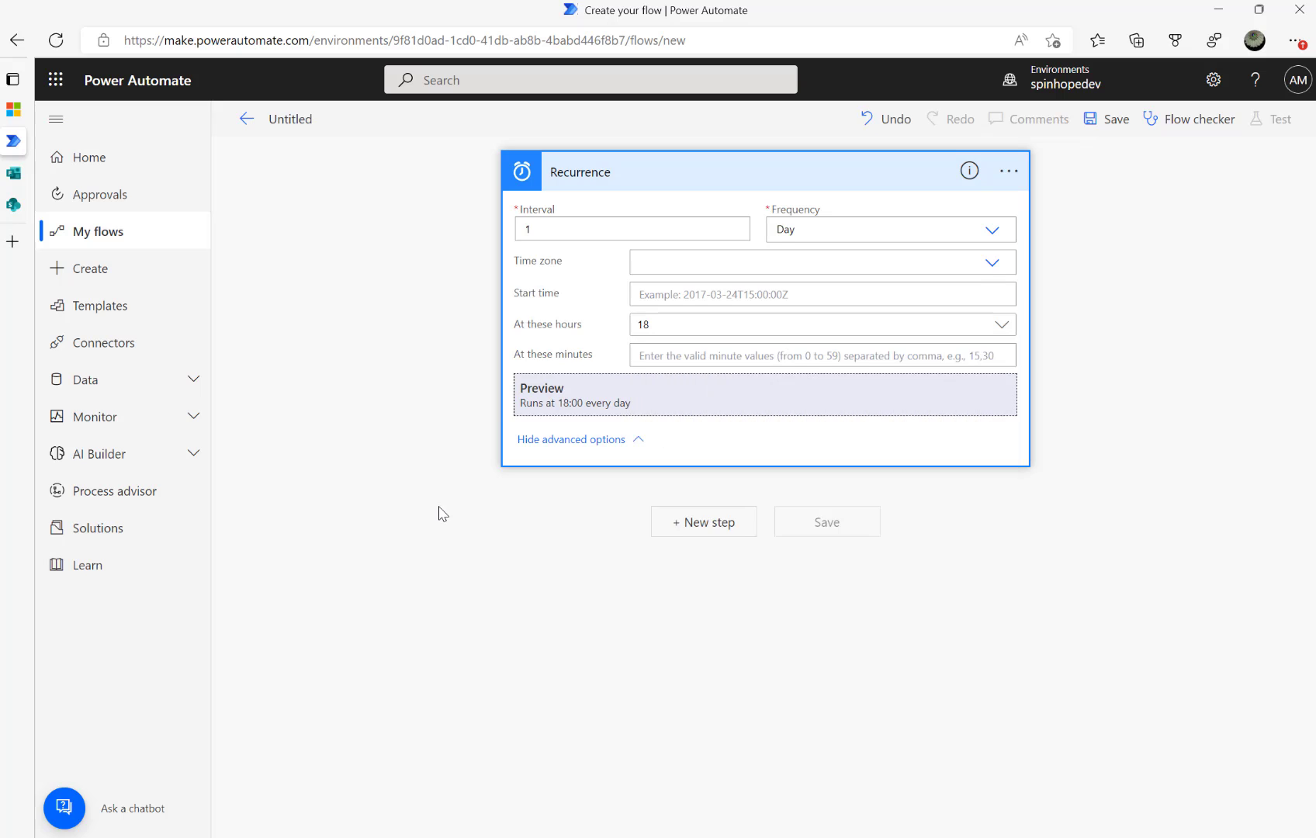
Start a Microsoft Forms next step, then discard it unfinished
left_click(708, 521)
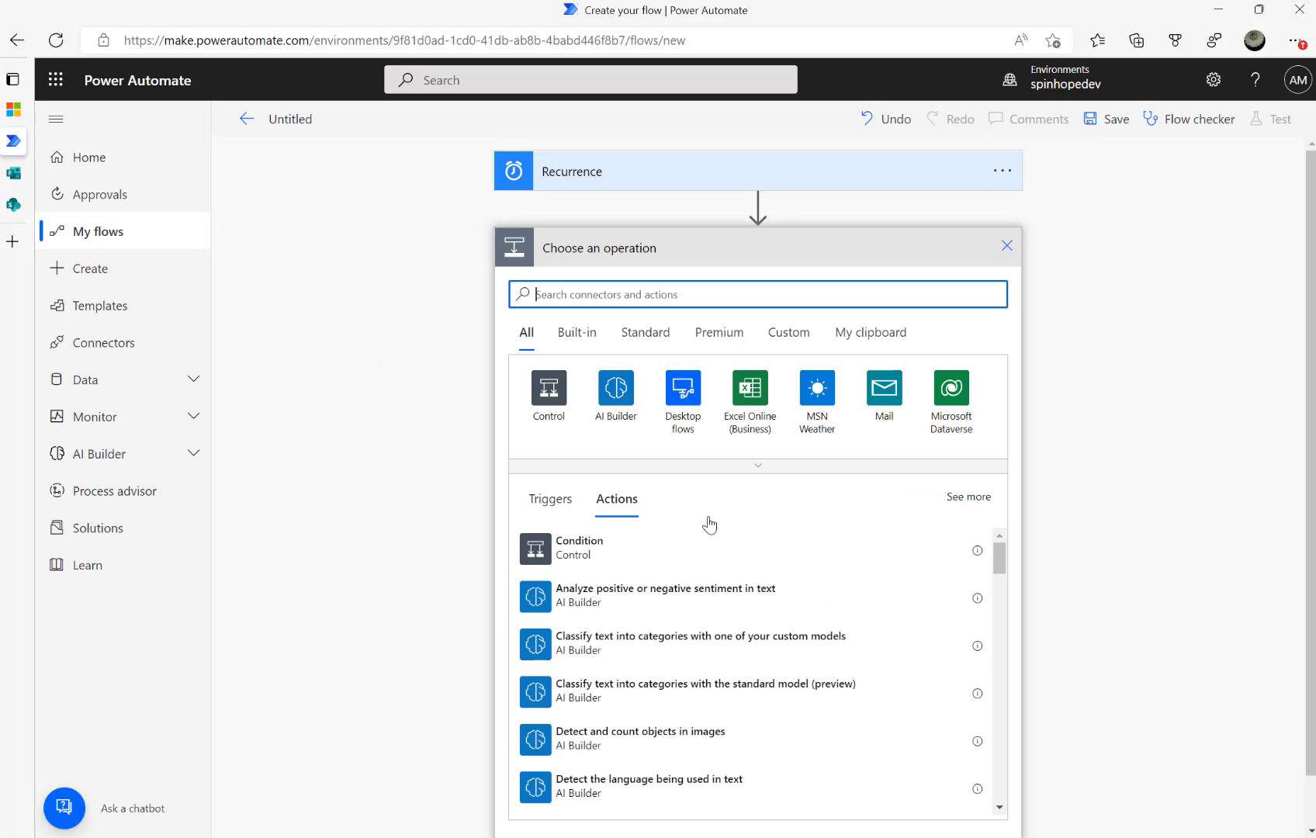
type("s")
key("BackSpace")
type("forms")
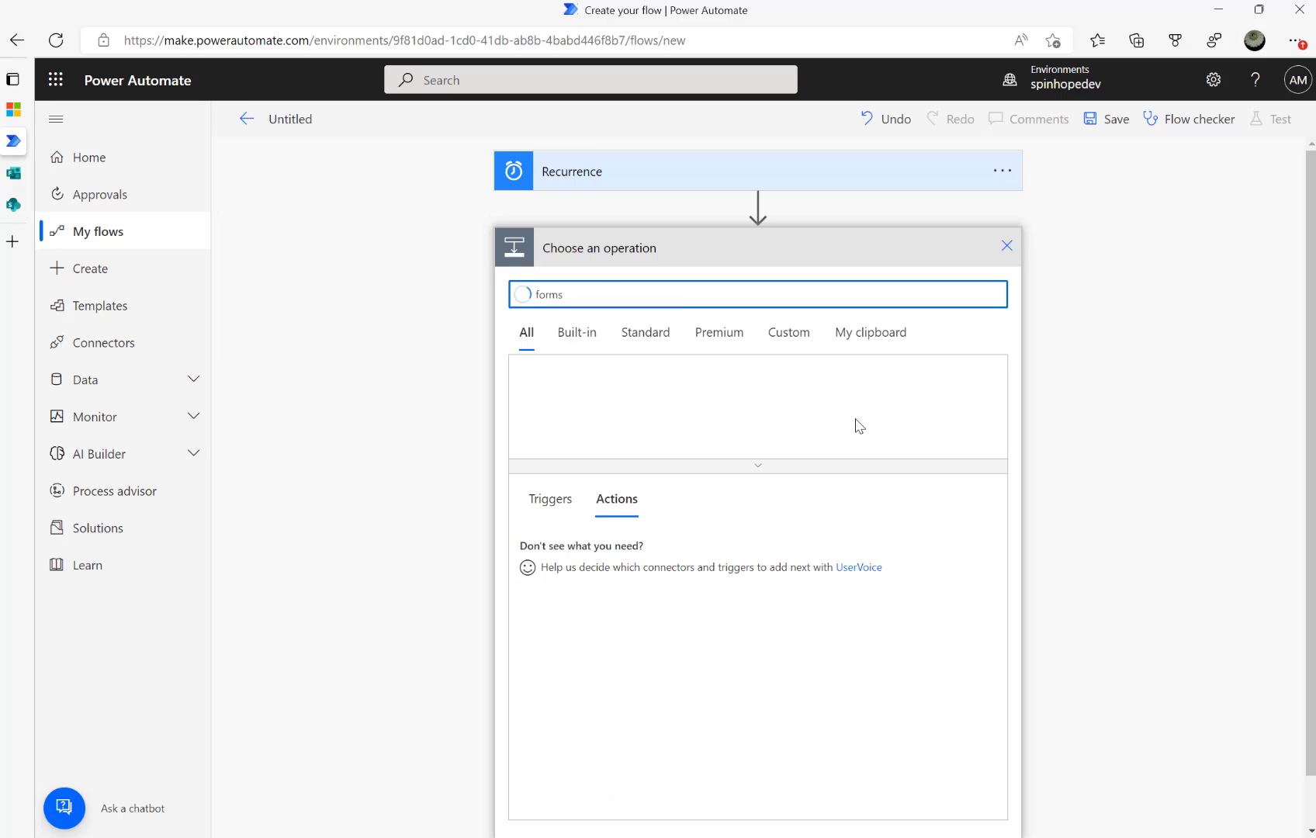
left_click(534, 422)
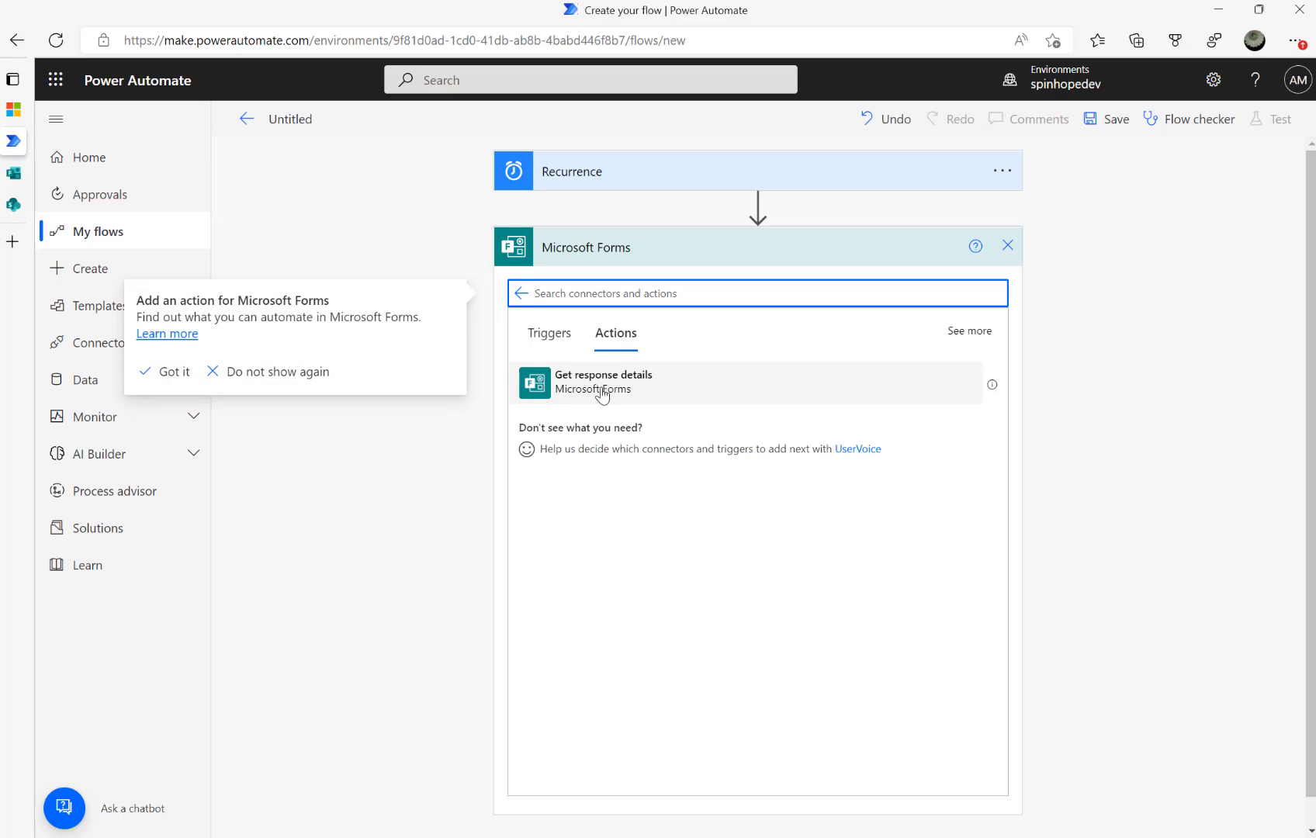
left_click(1006, 254)
left_click(1005, 254)
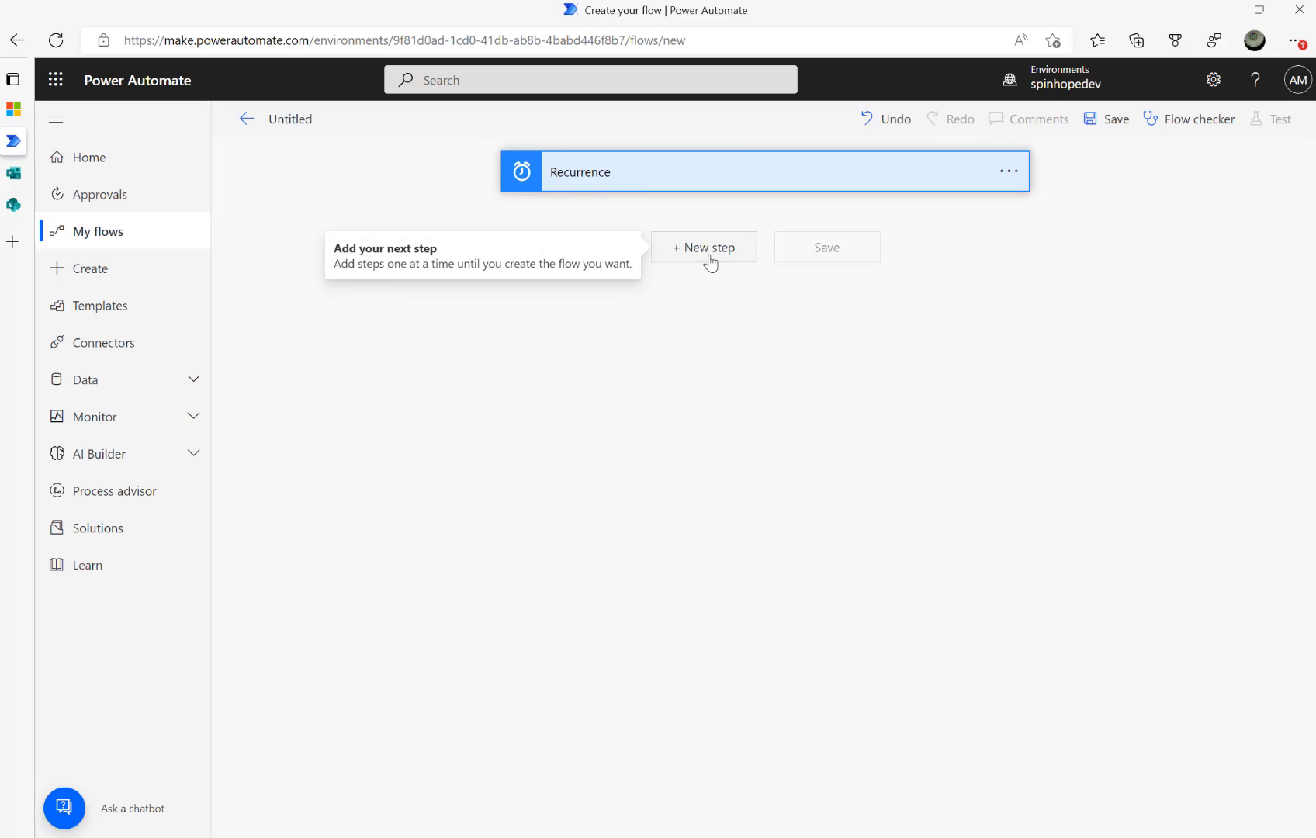
Check the Machine maintenance form and Machine Maintenance list, then return to the community forum question
mouse_move(65, 208)
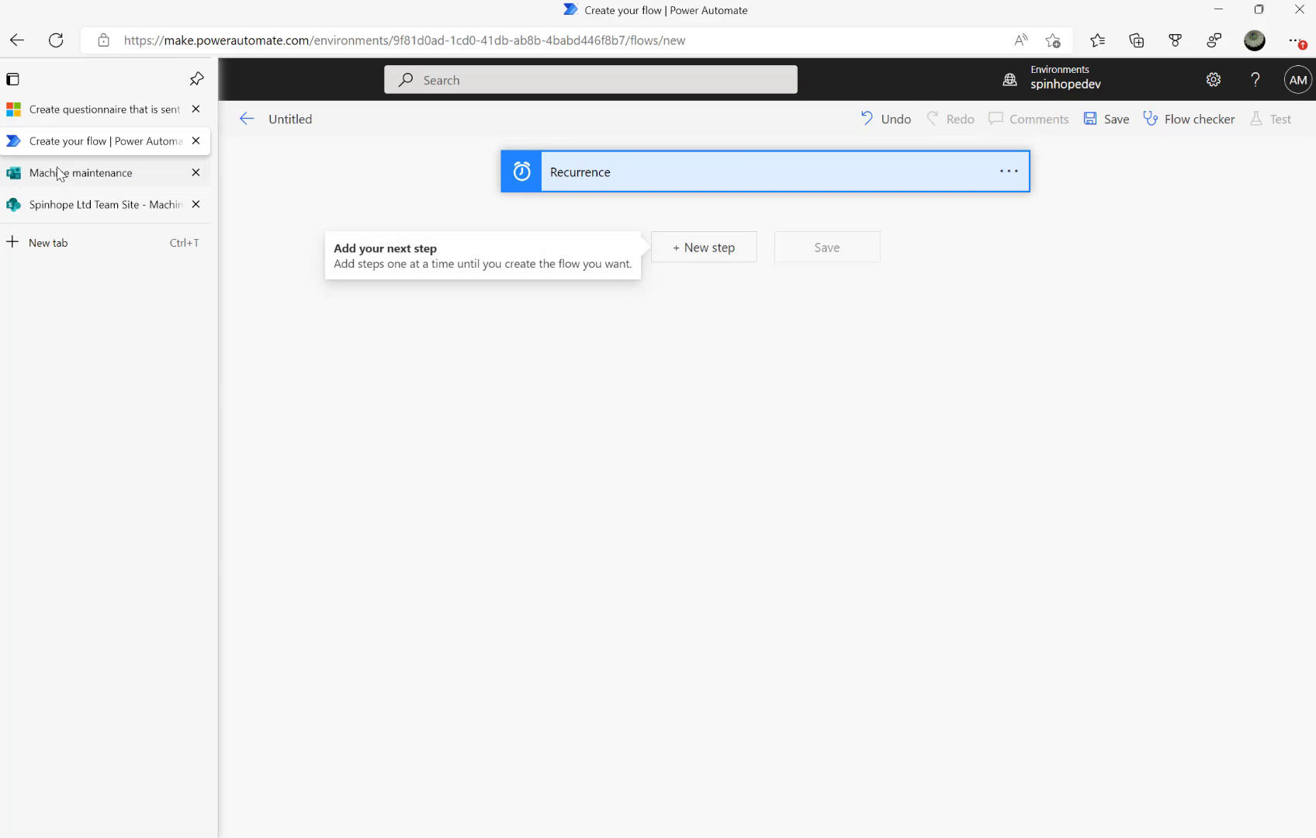
left_click(58, 172)
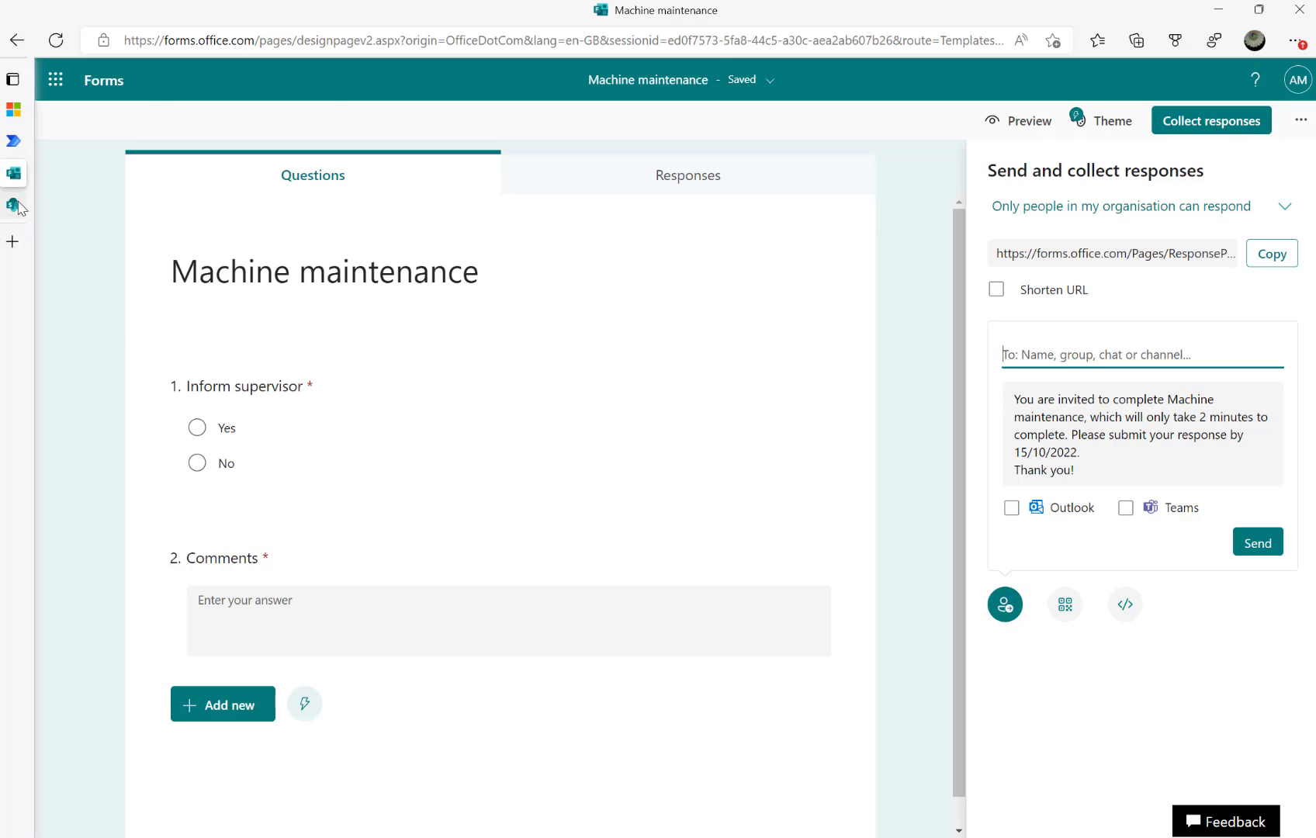
left_click(17, 202)
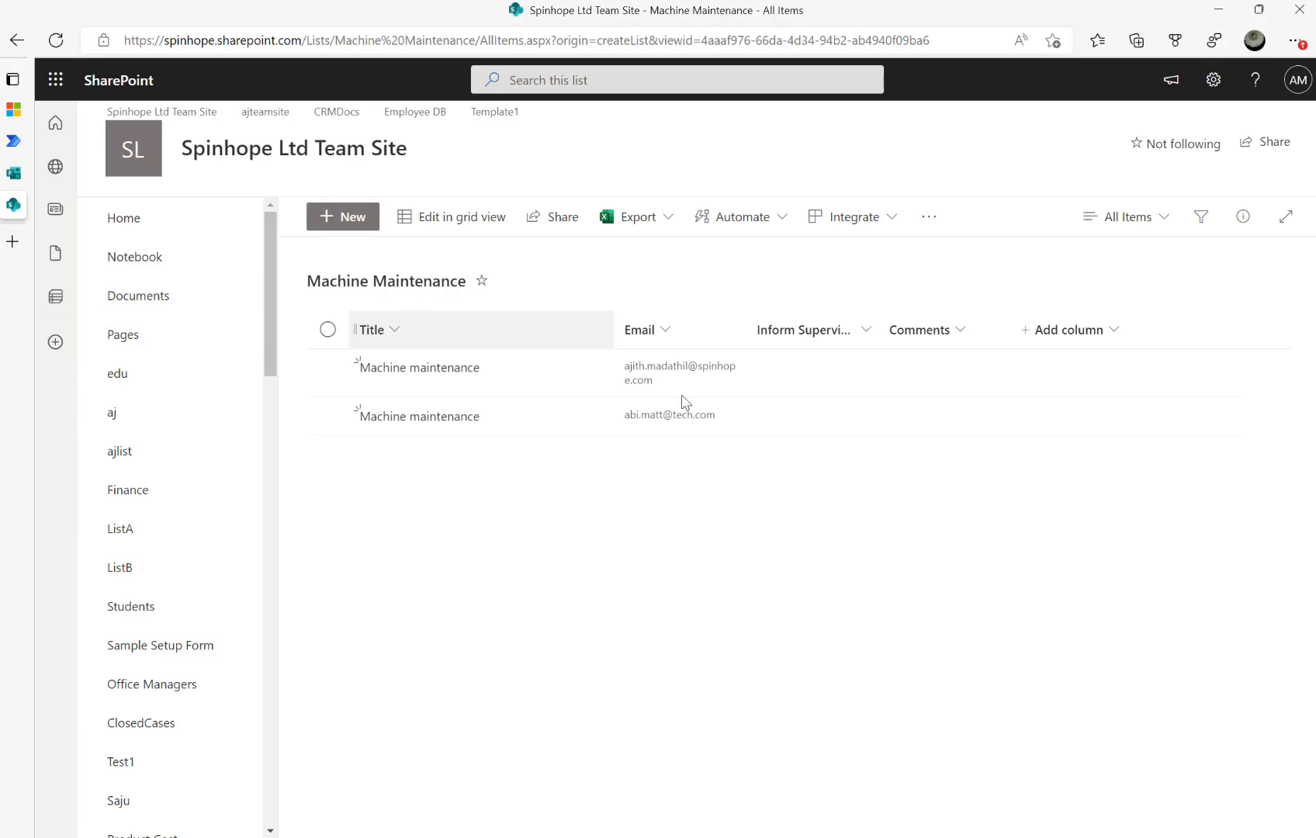
left_click(14, 109)
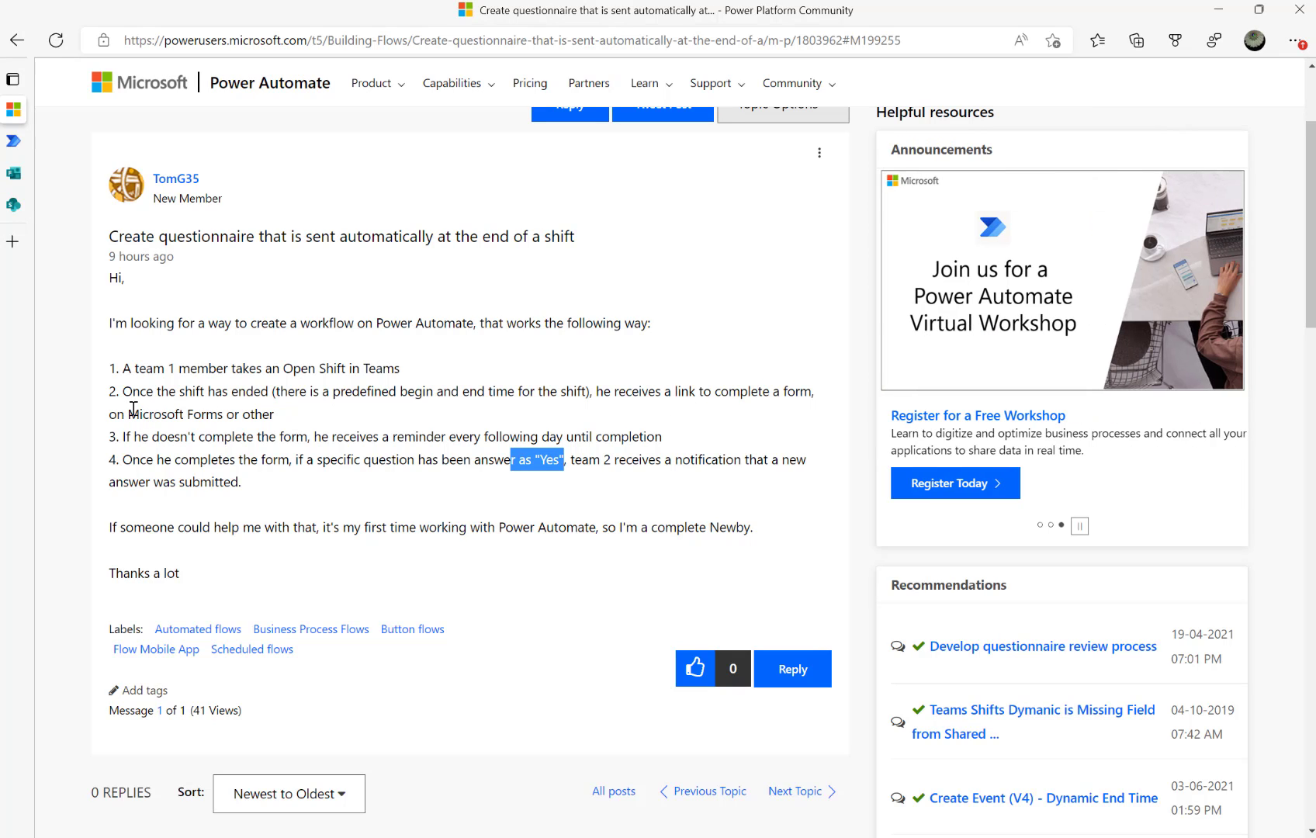
Highlight the 'Microsoft Forms' and not-completing-the-form phrases, then switch to the Machine maintenance form
left_click_drag(134, 409, 298, 412)
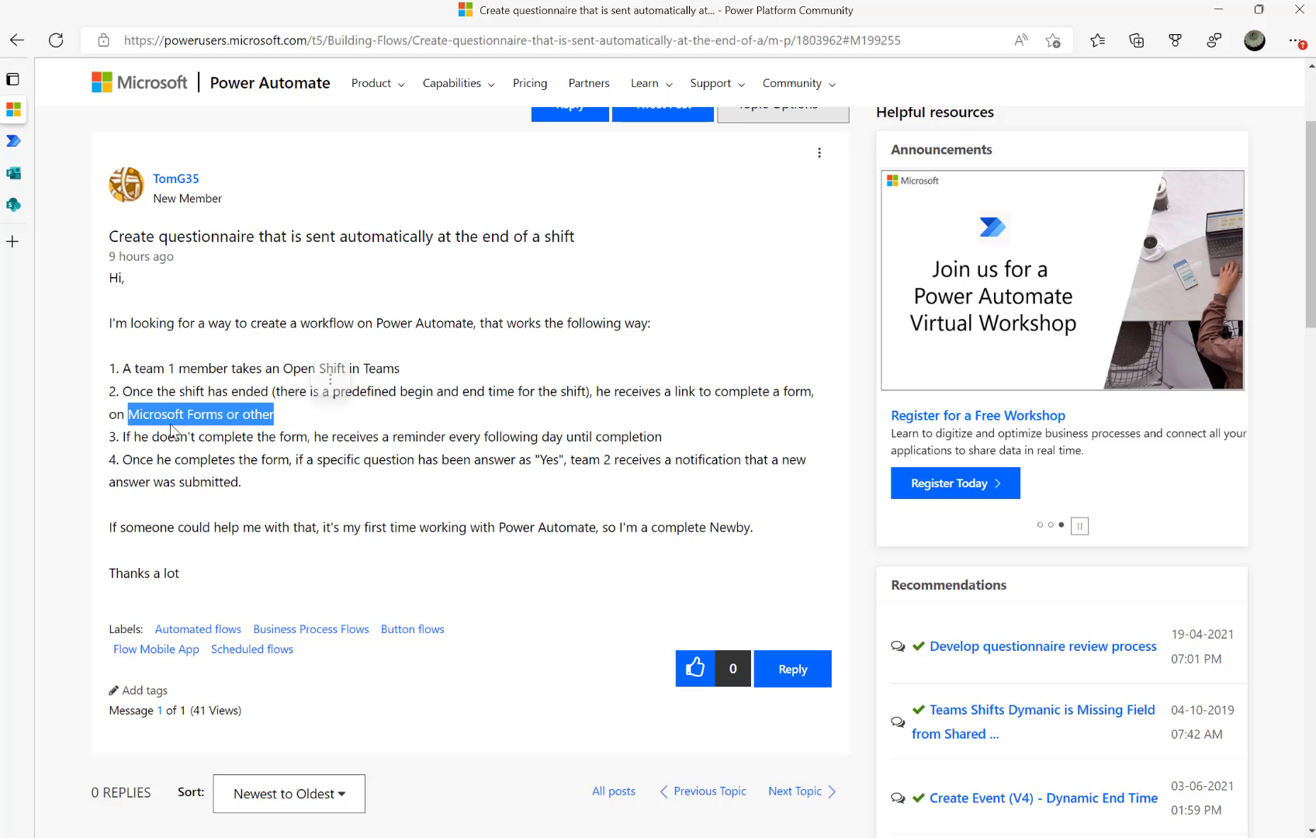
left_click_drag(187, 437, 262, 437)
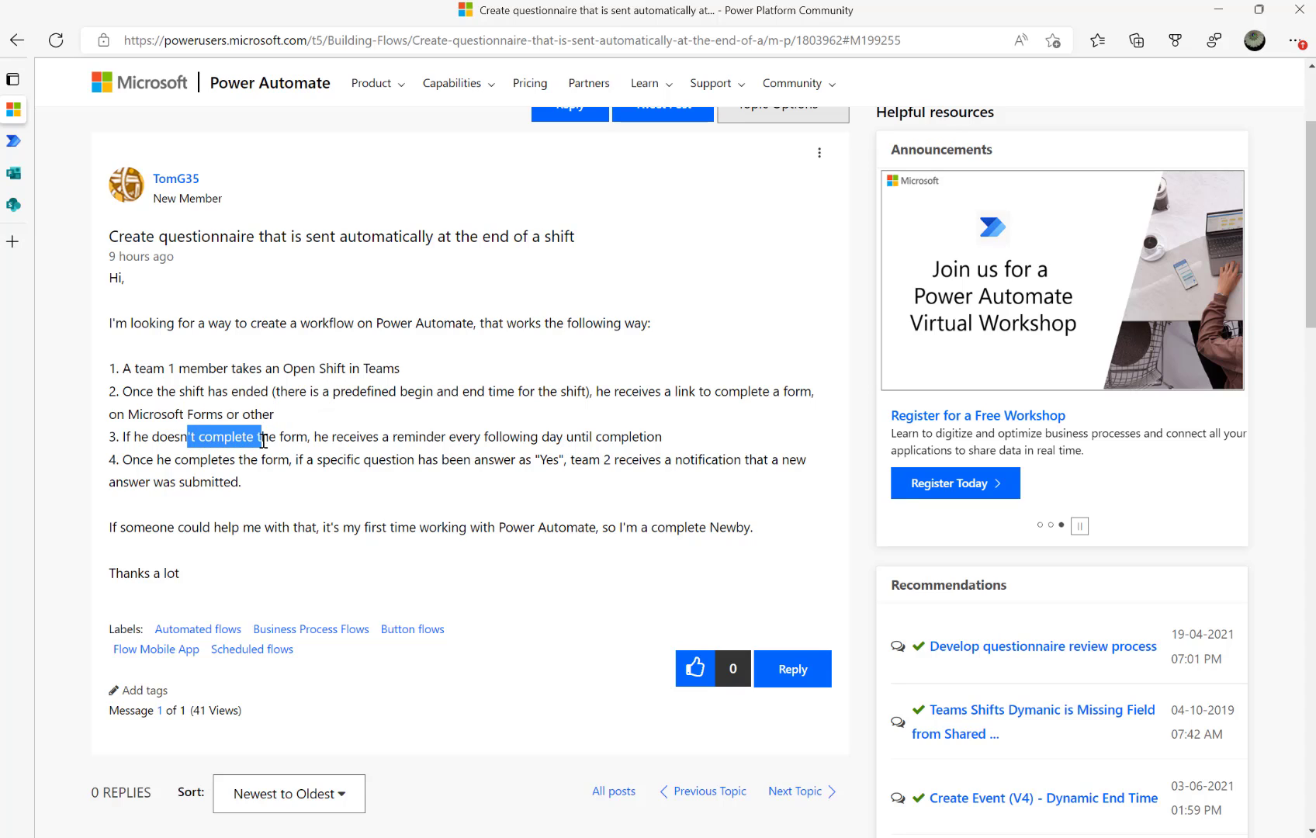
left_click(189, 392)
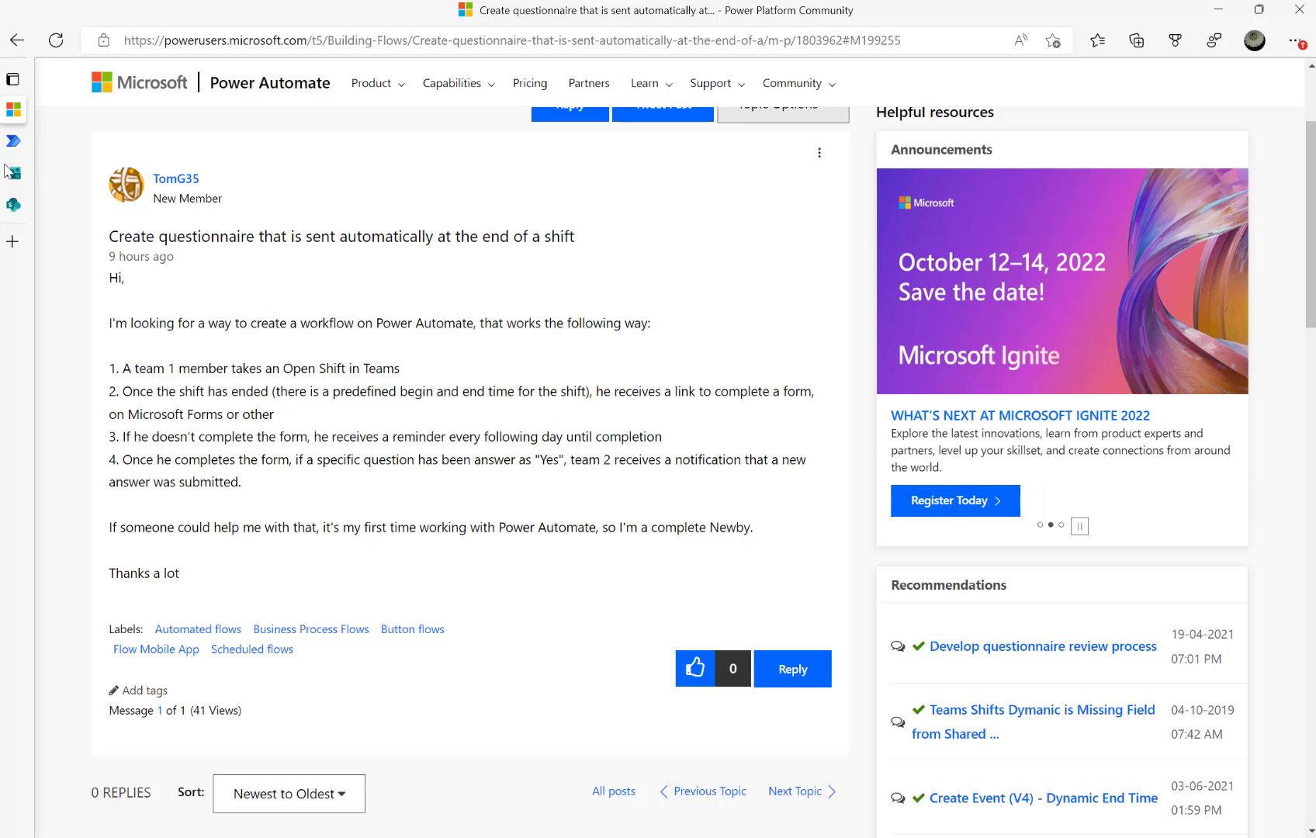
mouse_move(14, 173)
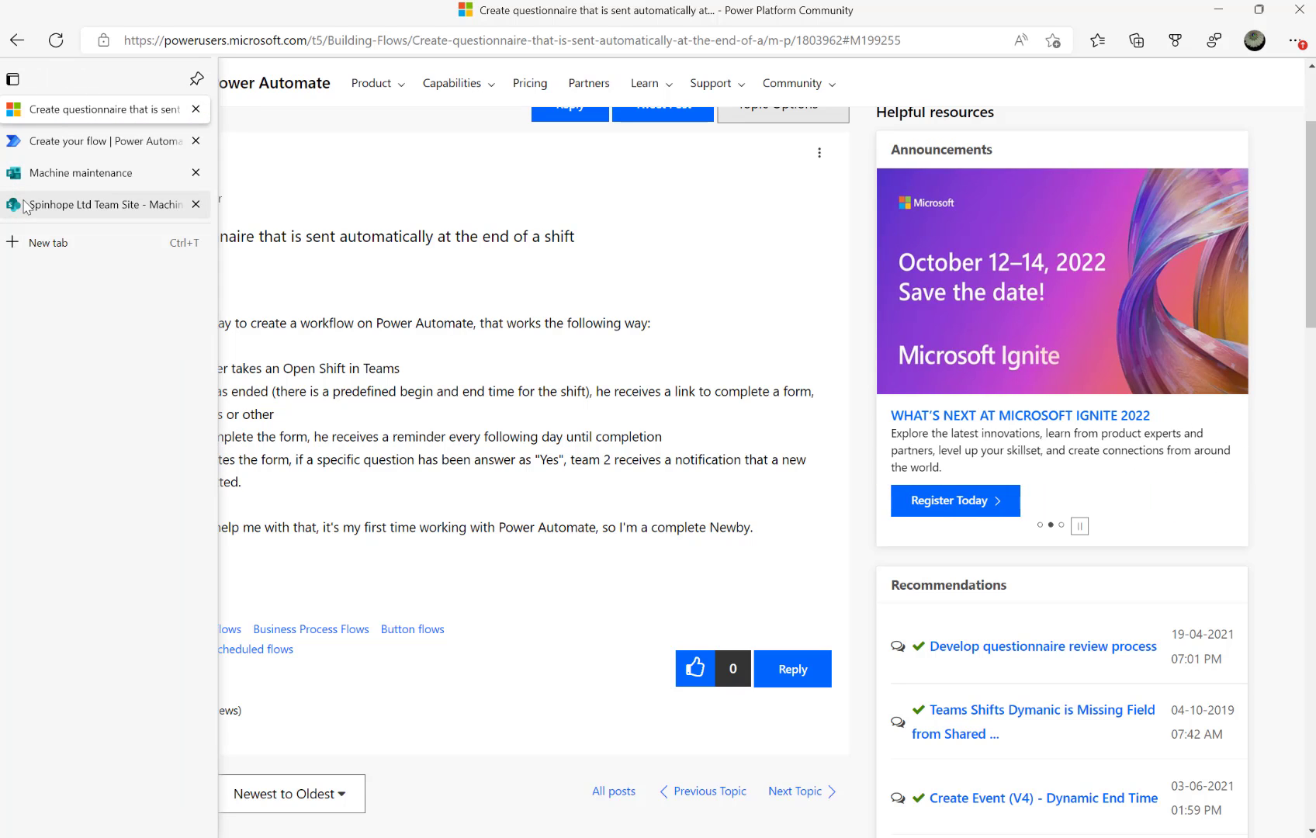
left_click(77, 178)
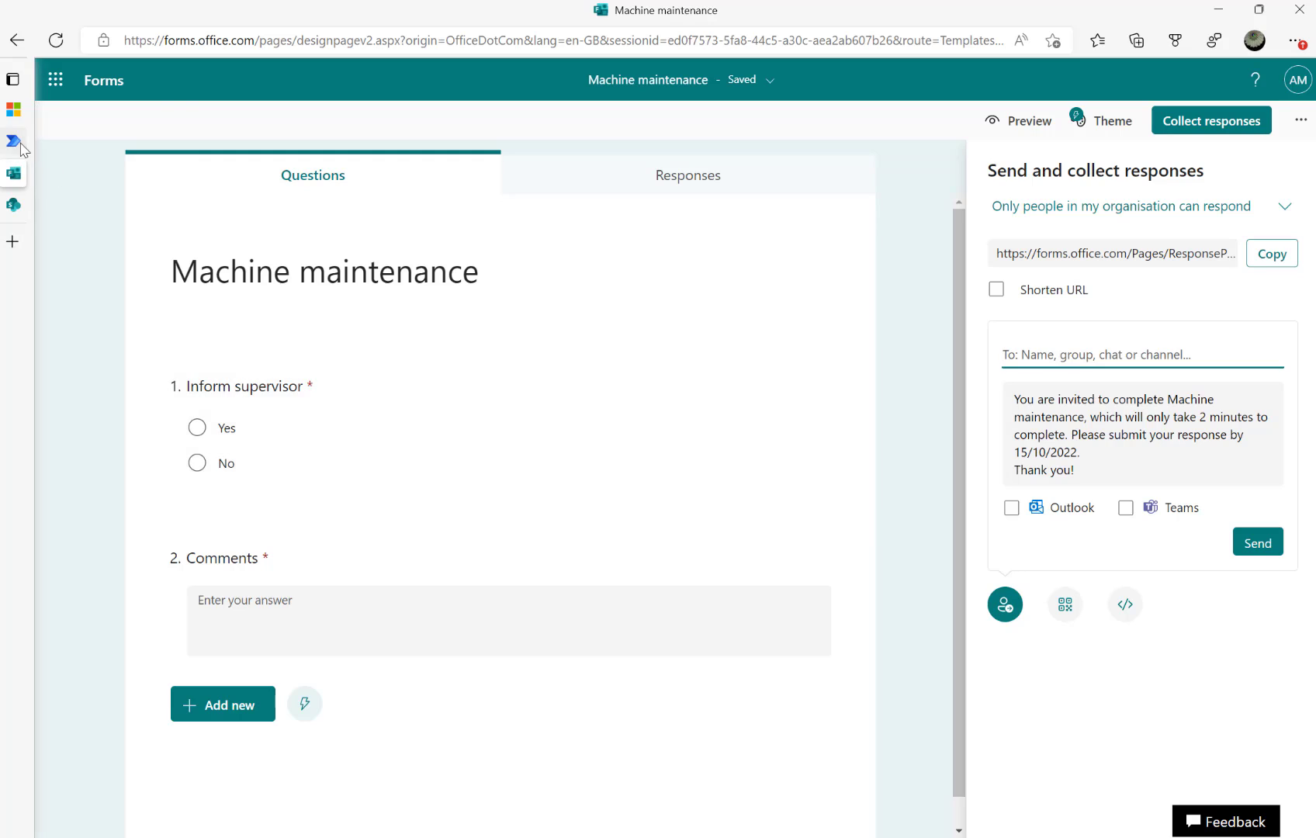
Delete the Recurrence trigger from the flow
left_click(24, 144)
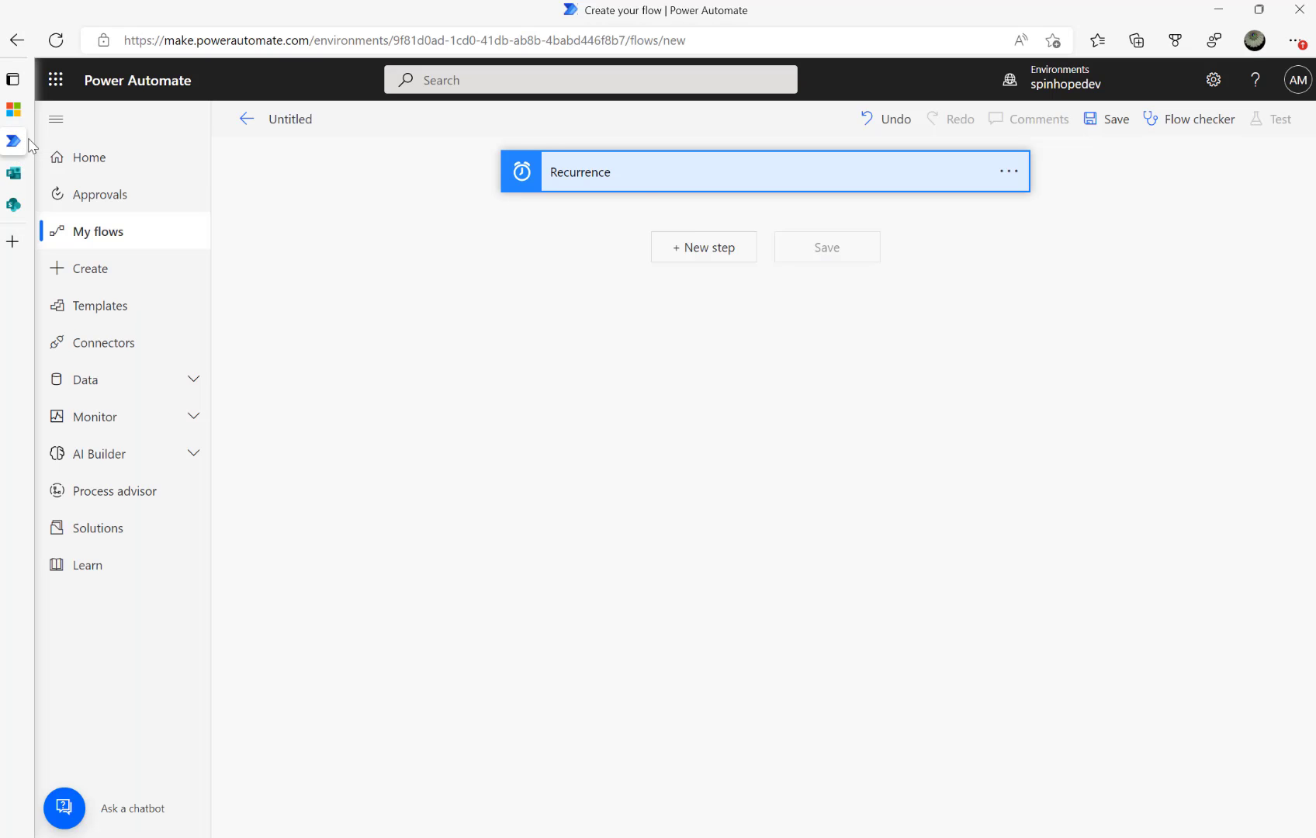
left_click(1008, 172)
left_click(1096, 383)
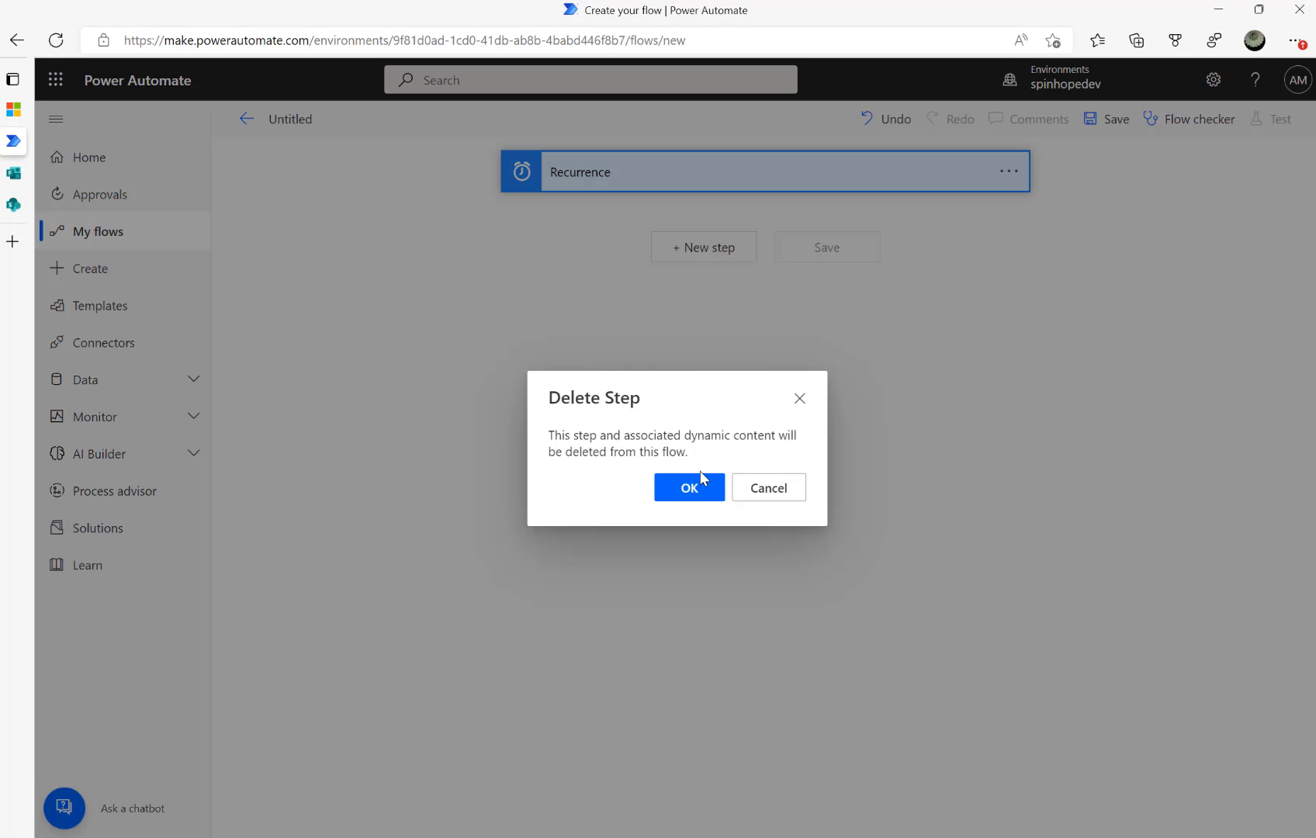
left_click(690, 488)
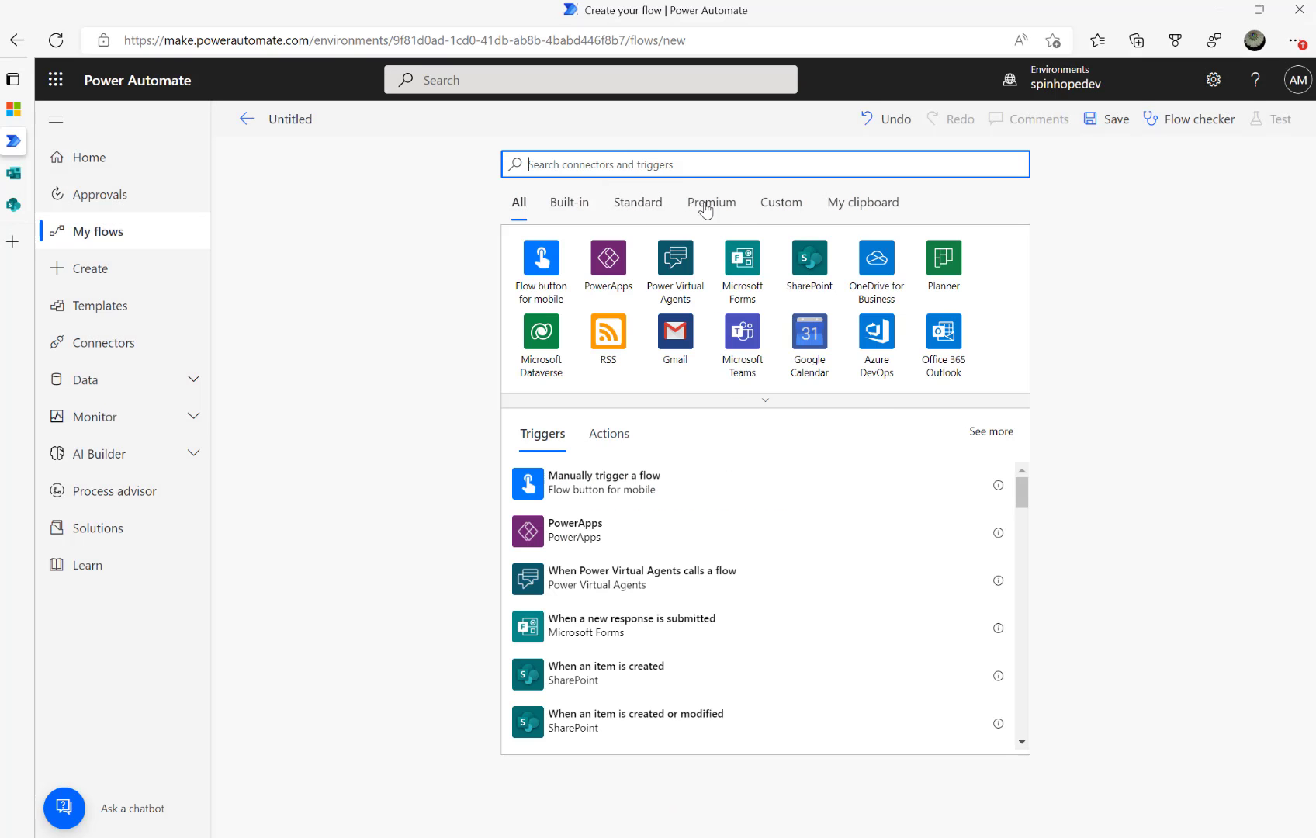
Add the Microsoft Forms 'When a new response is submitted' trigger with Form Id Machine maintenance
left_click(813, 281)
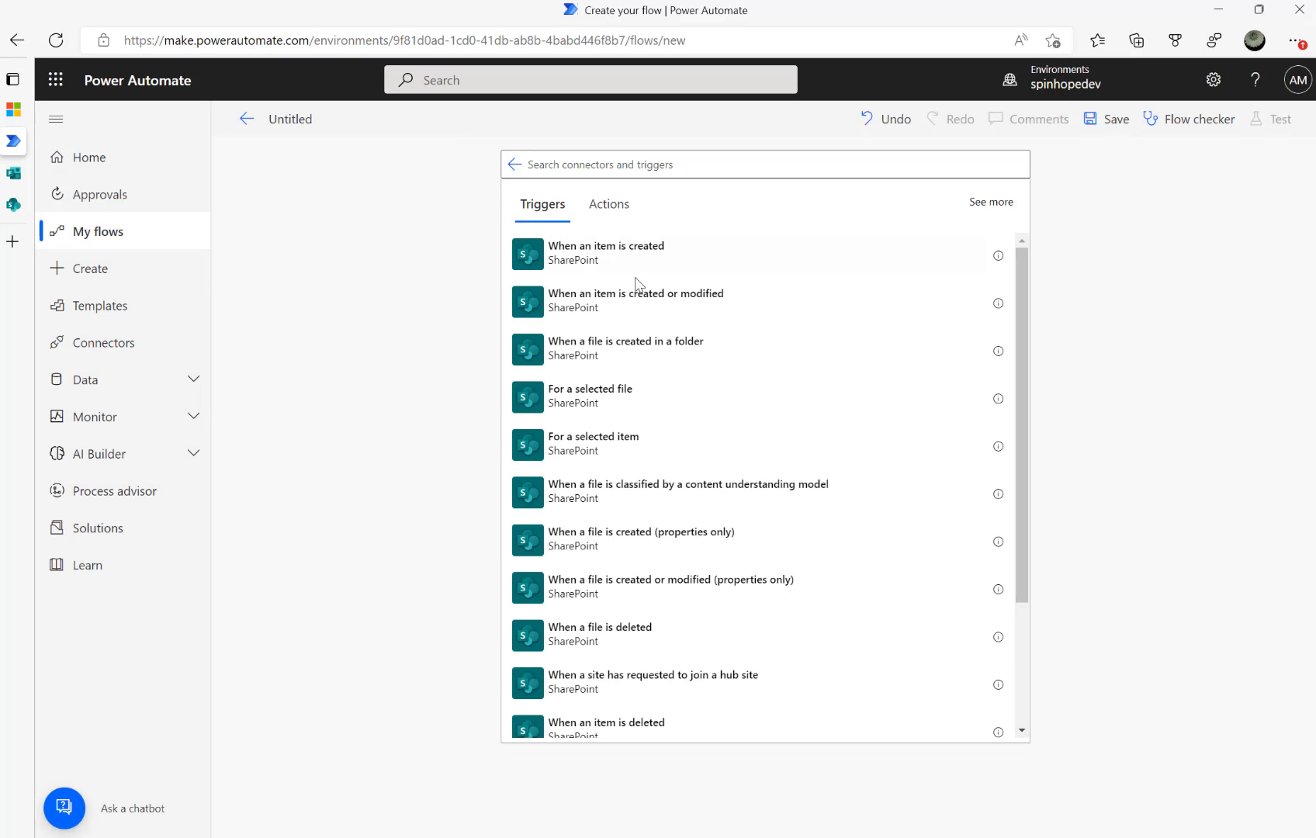
left_click(514, 165)
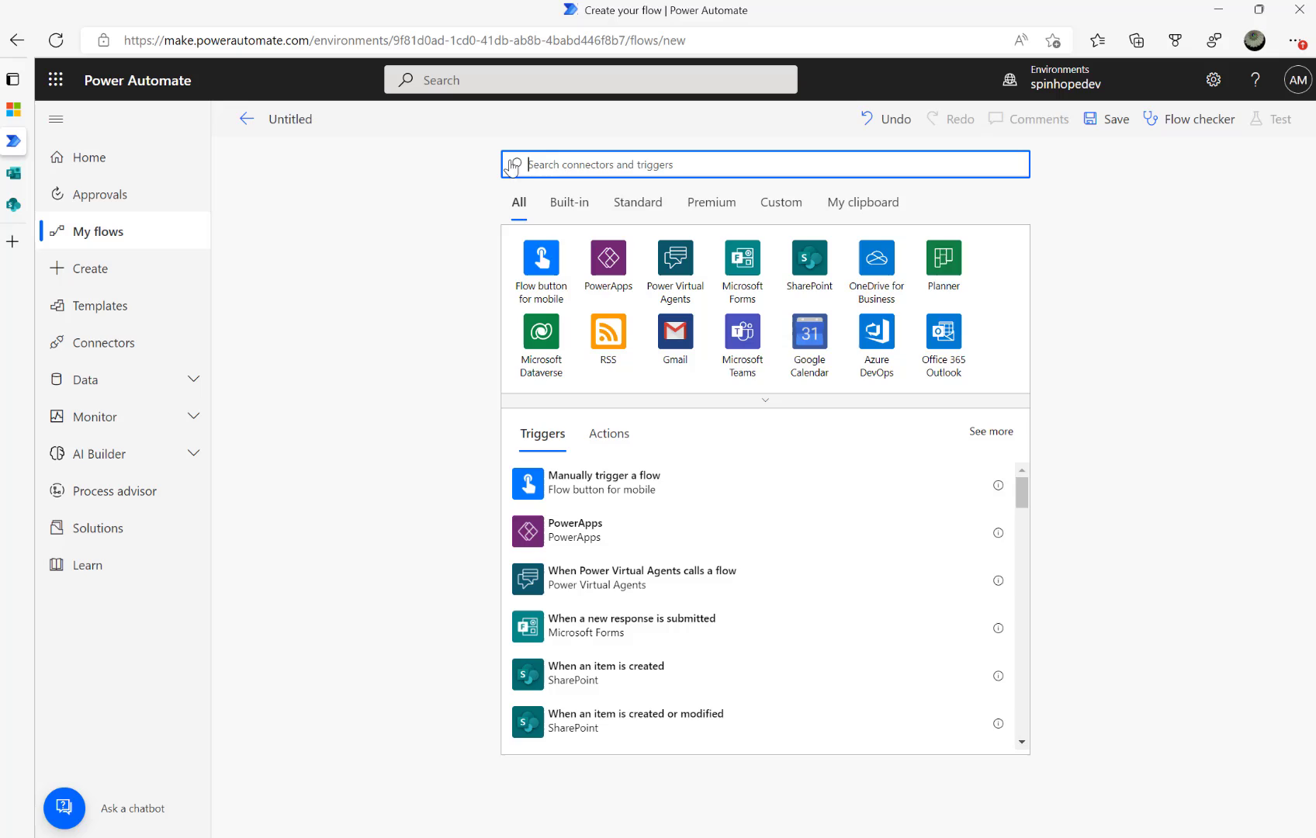
left_click(759, 265)
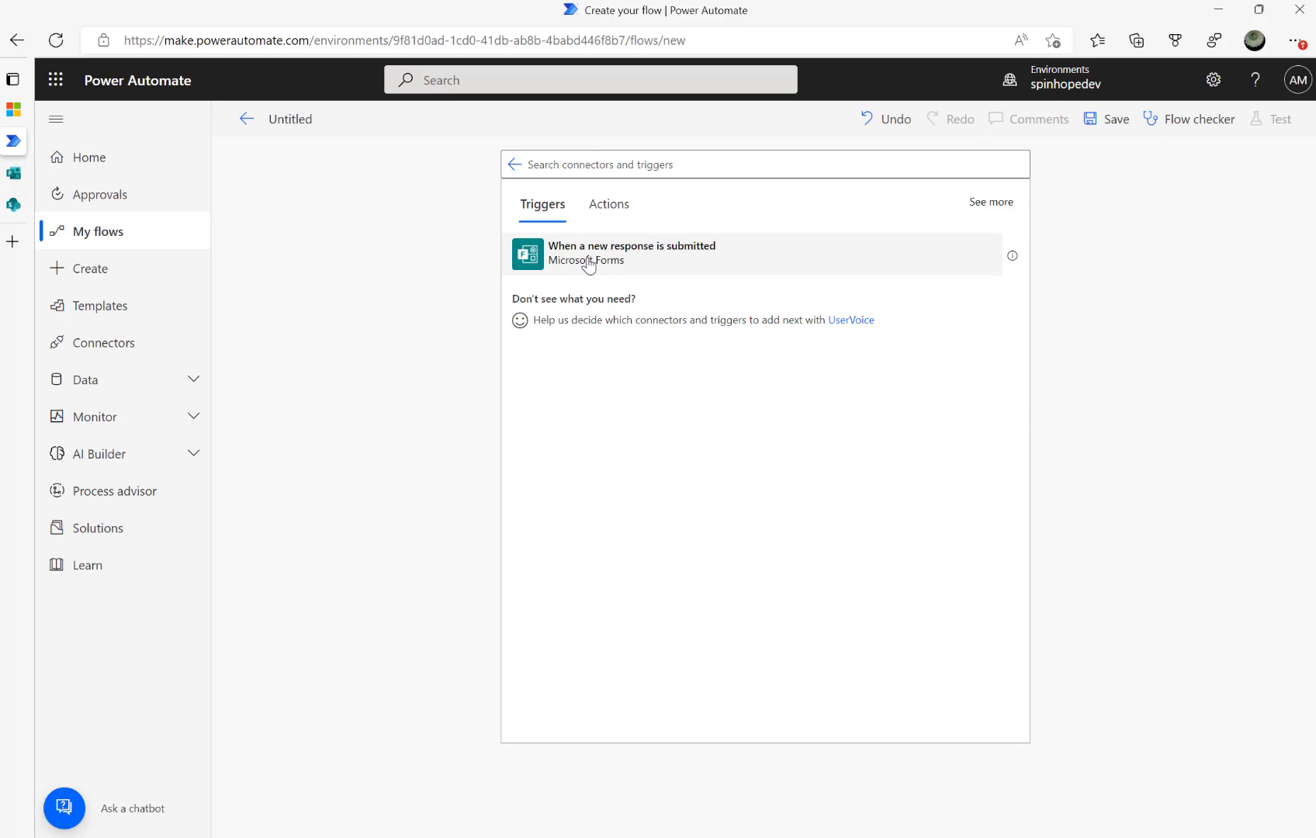
left_click(588, 264)
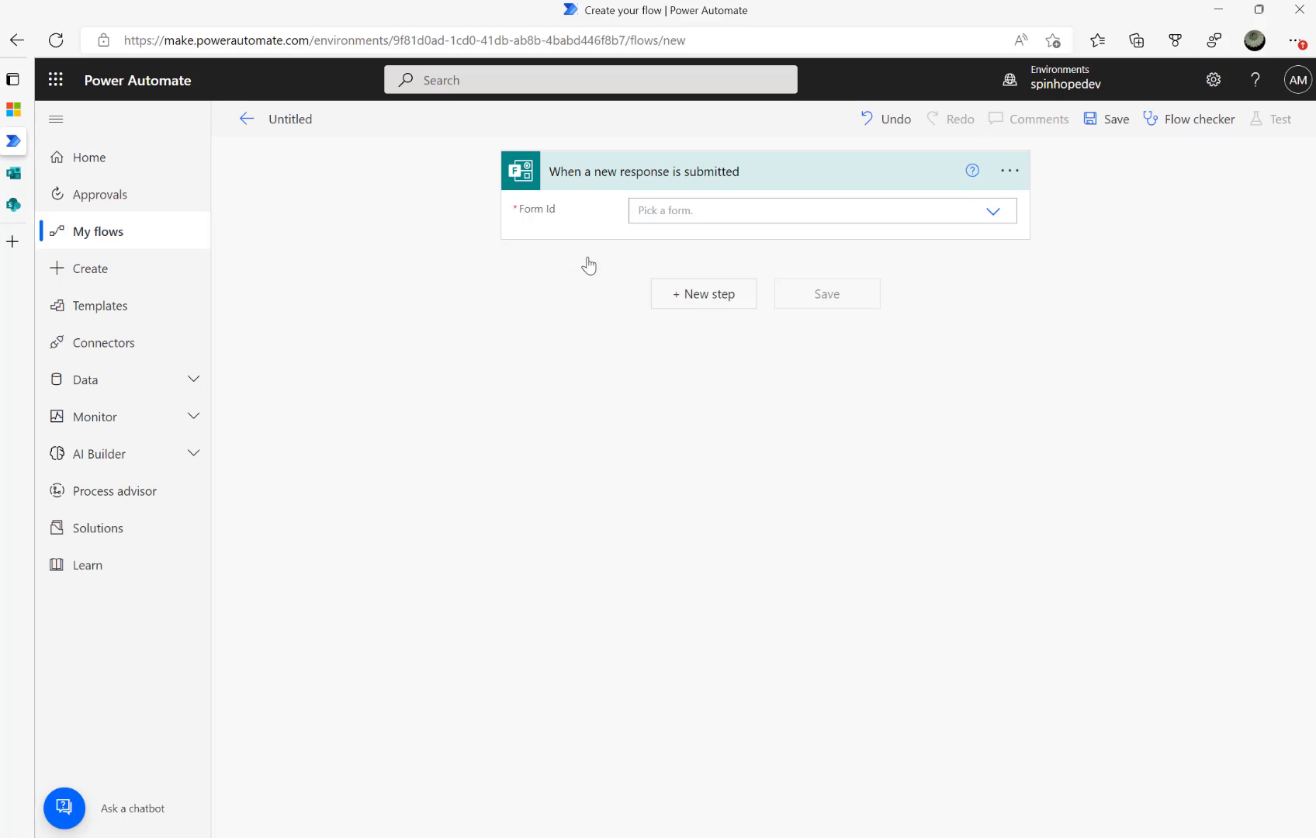
left_click(993, 213)
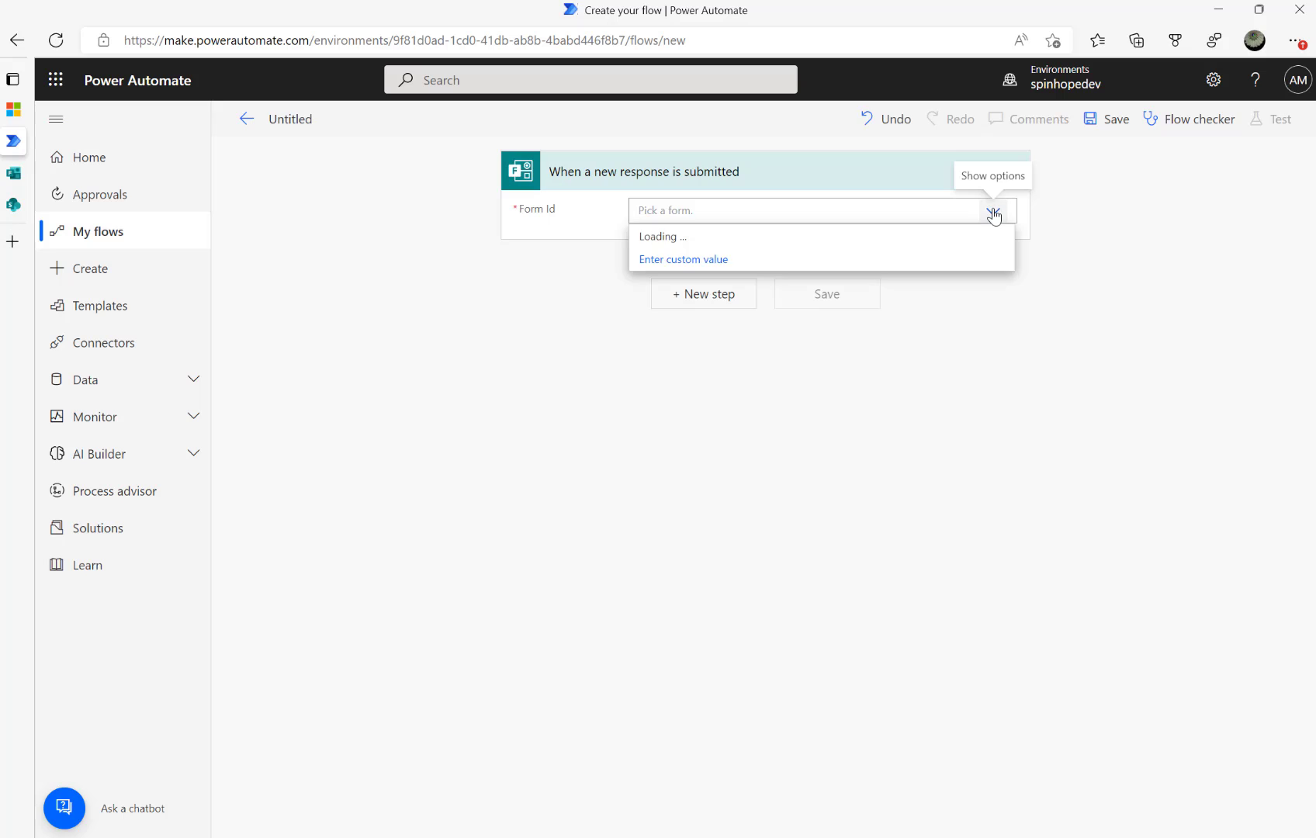
left_click(708, 211)
type("Mach")
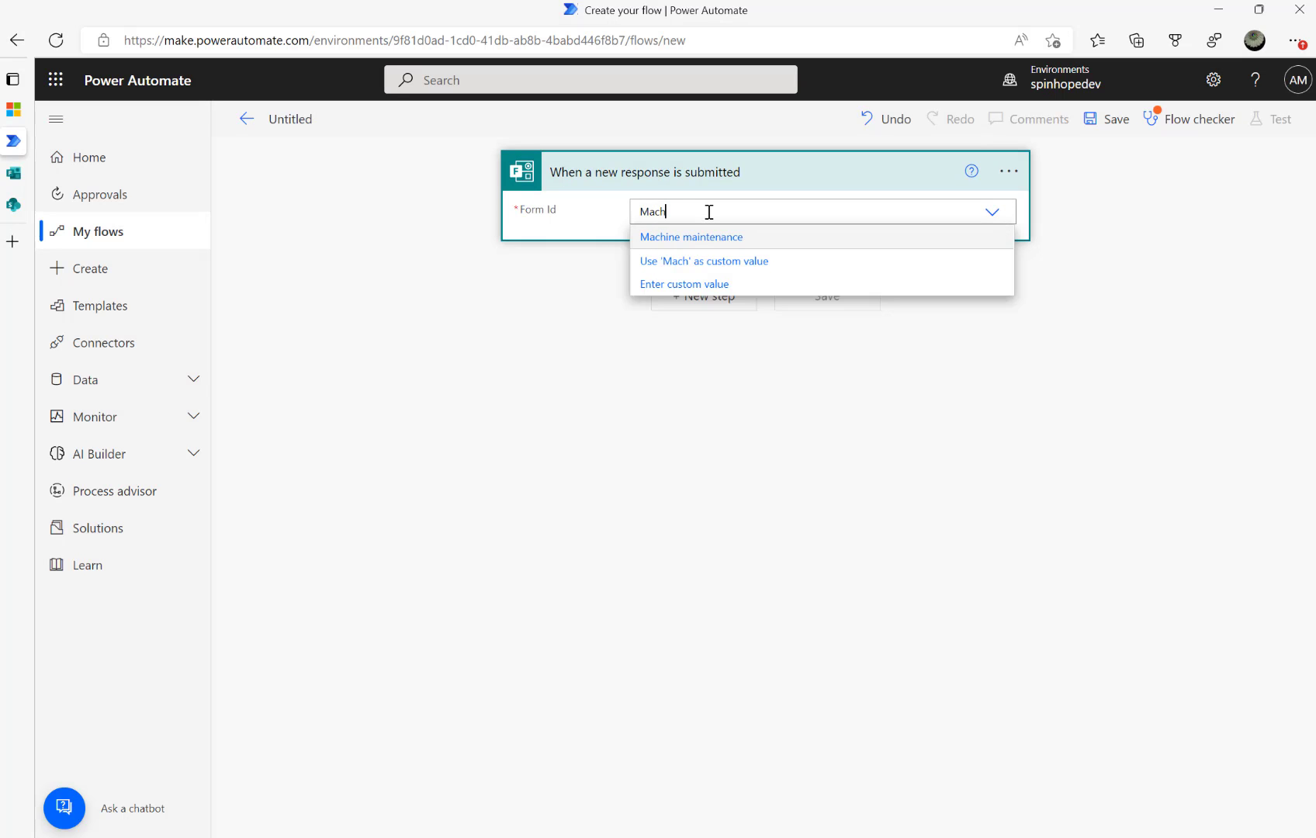
left_click(727, 242)
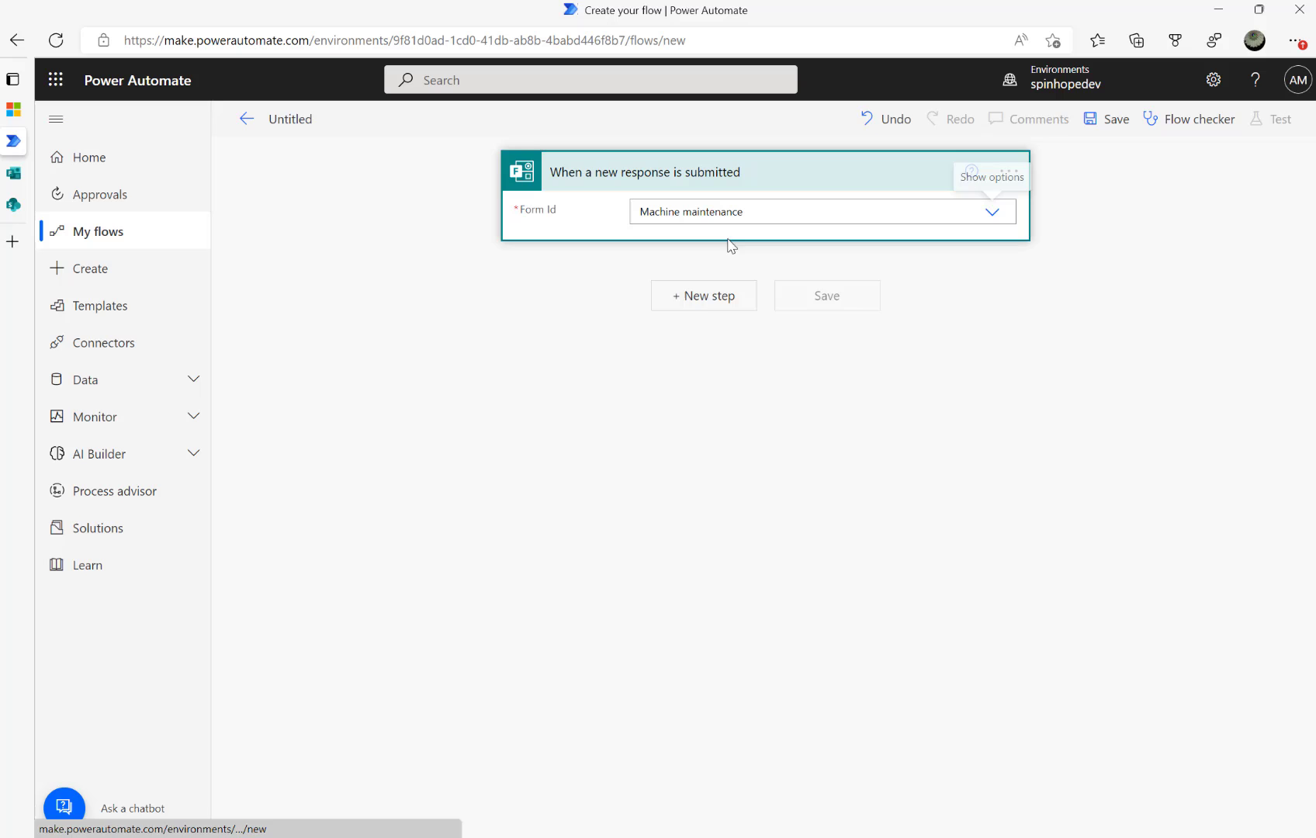
Add Get response details with Form Id Machine maintenance and the trigger's dynamic Response Id
left_click(700, 308)
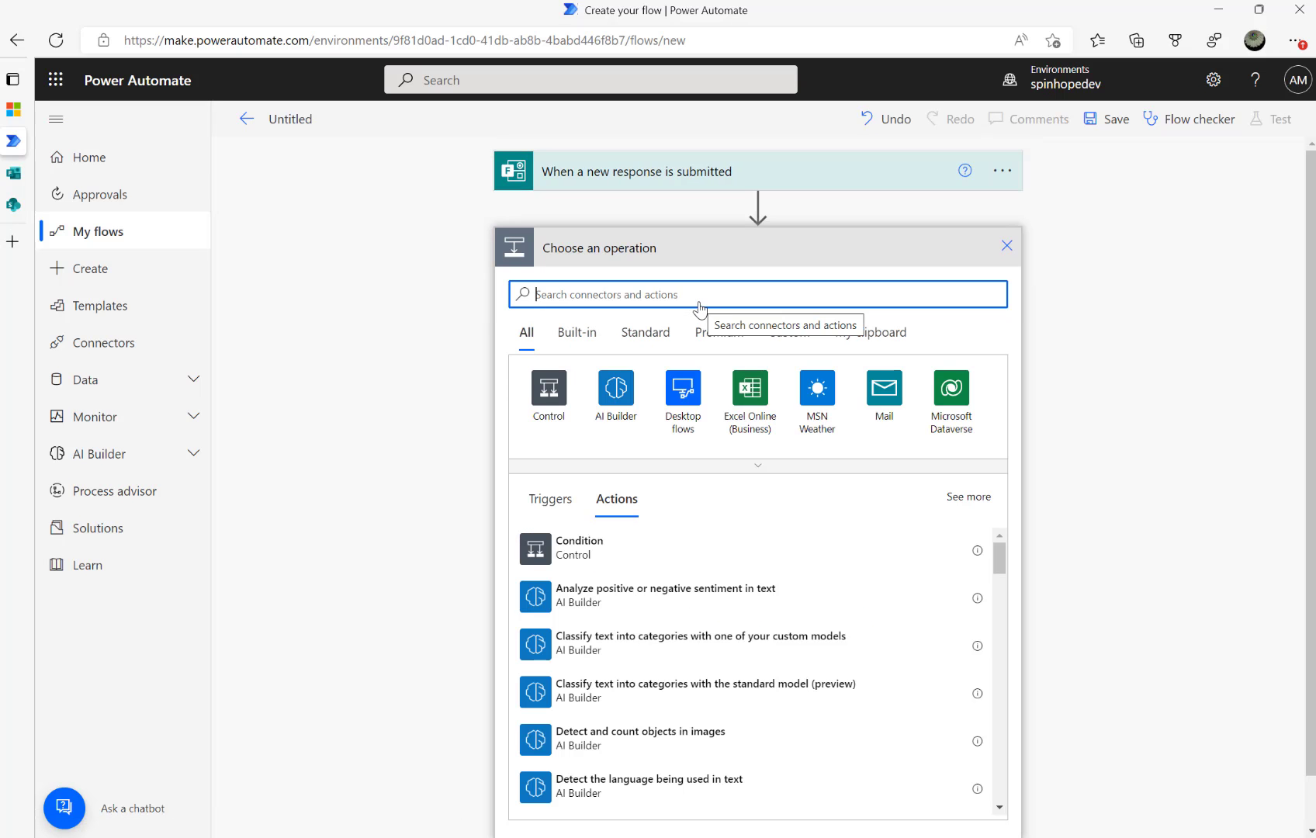
type("forms")
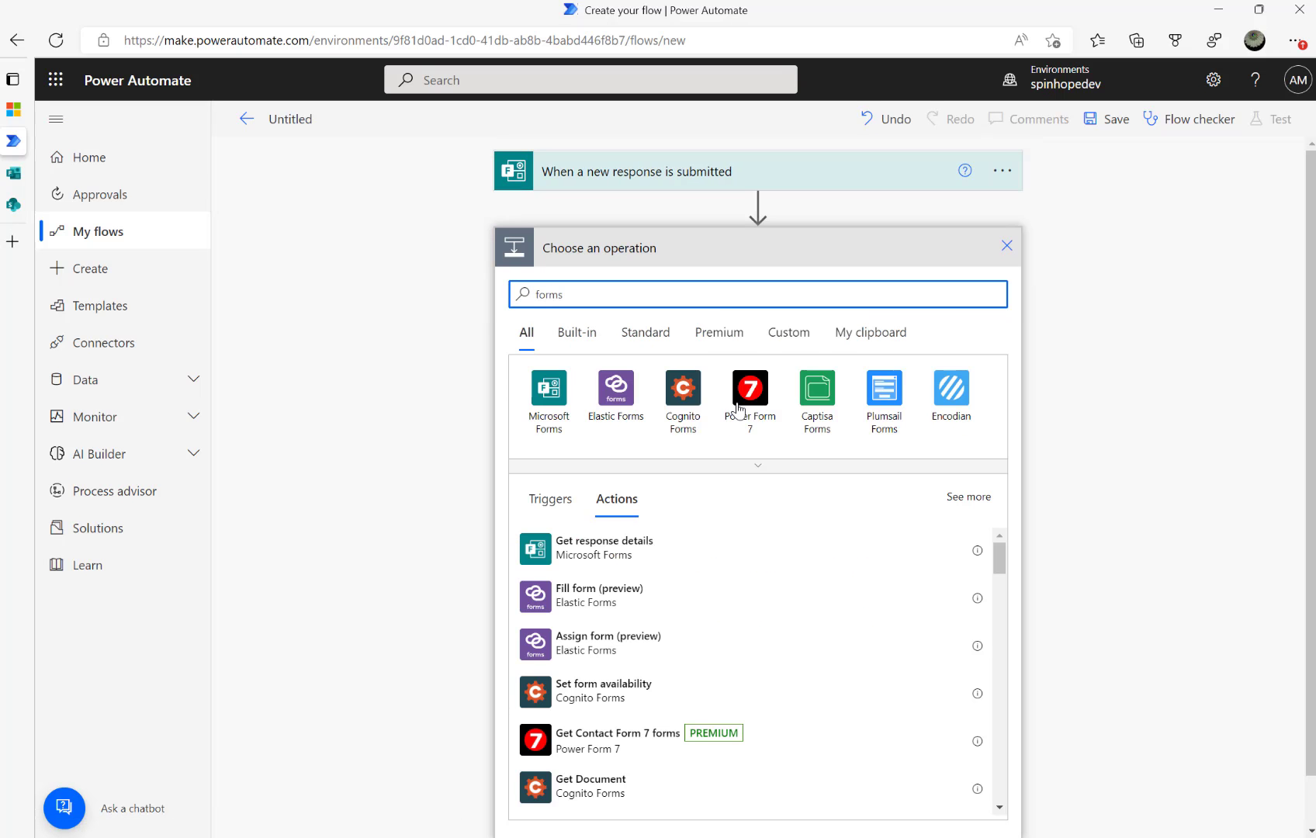
left_click(589, 555)
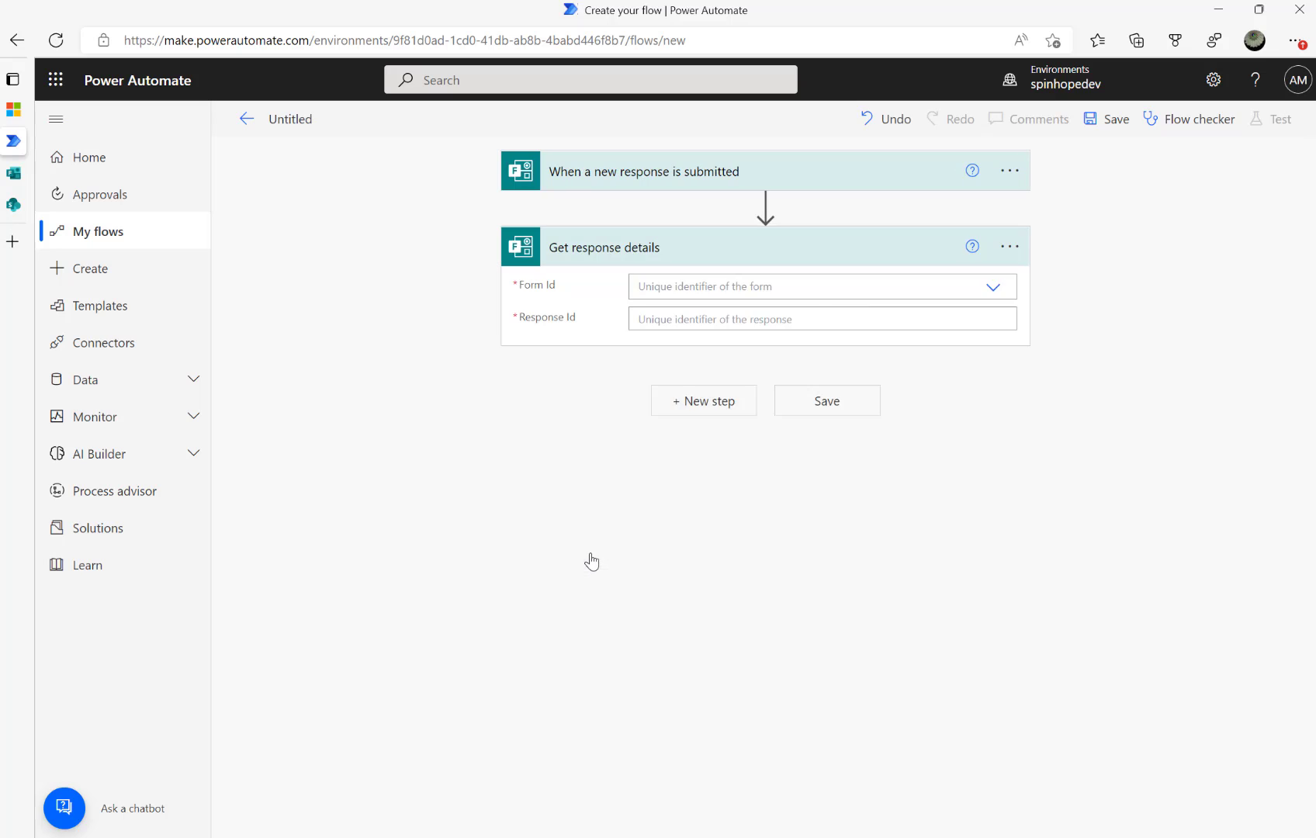
left_click(893, 288)
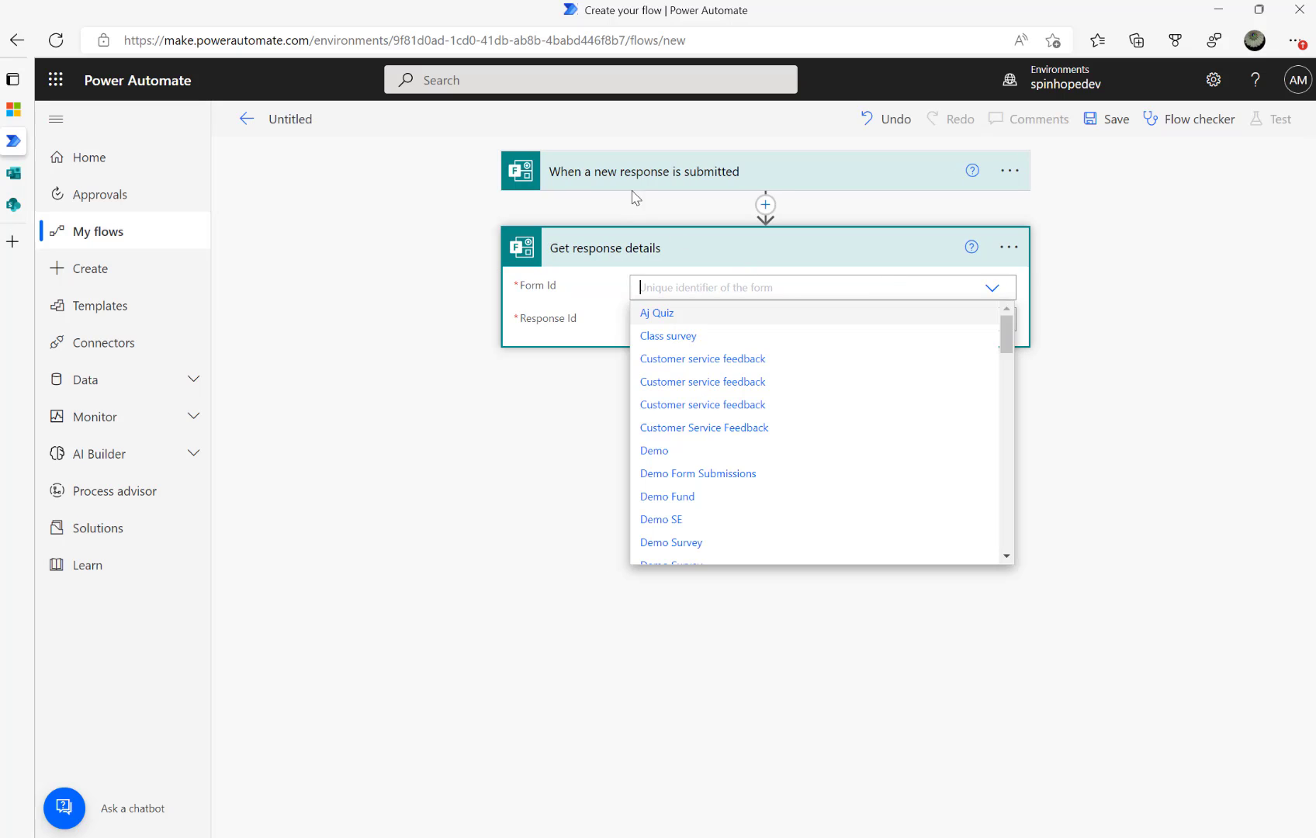
left_click(640, 172)
left_click(731, 339)
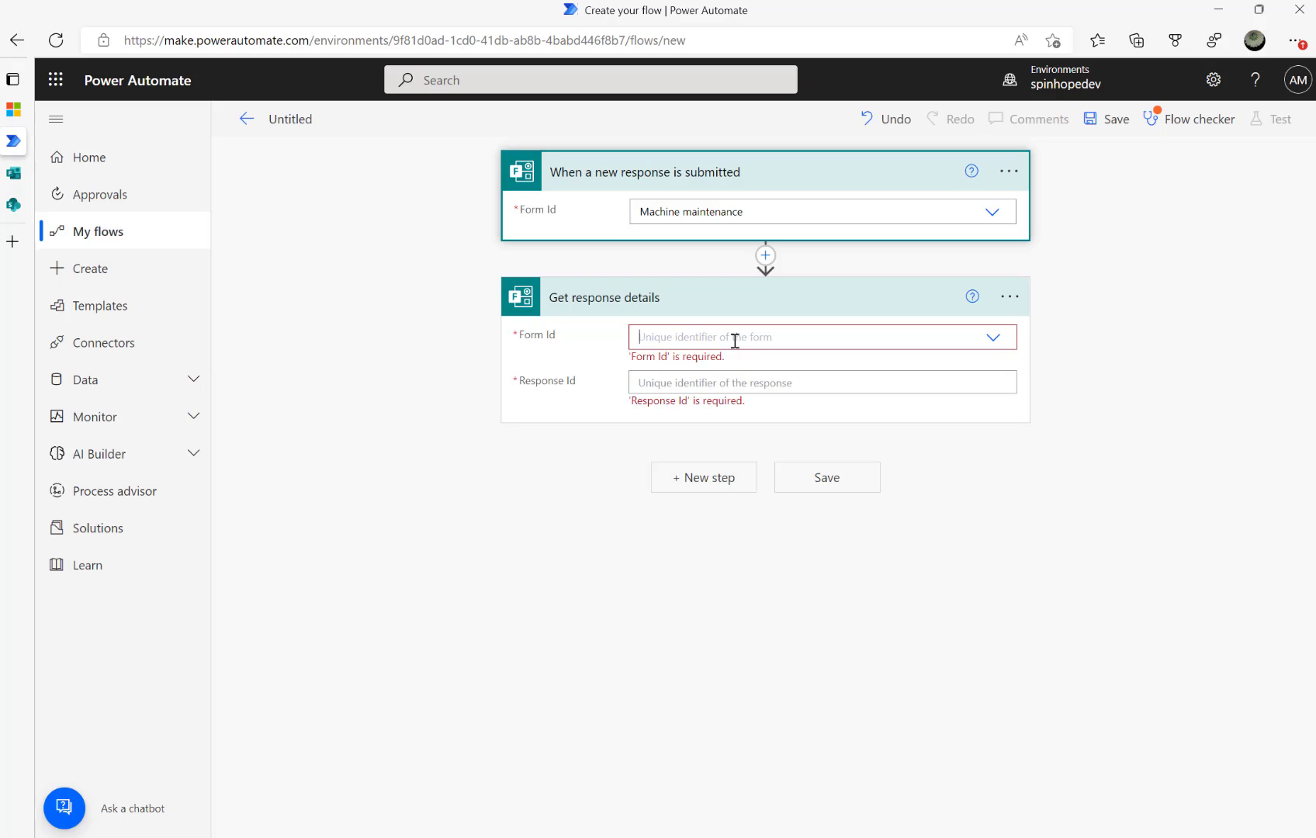
type("Mach")
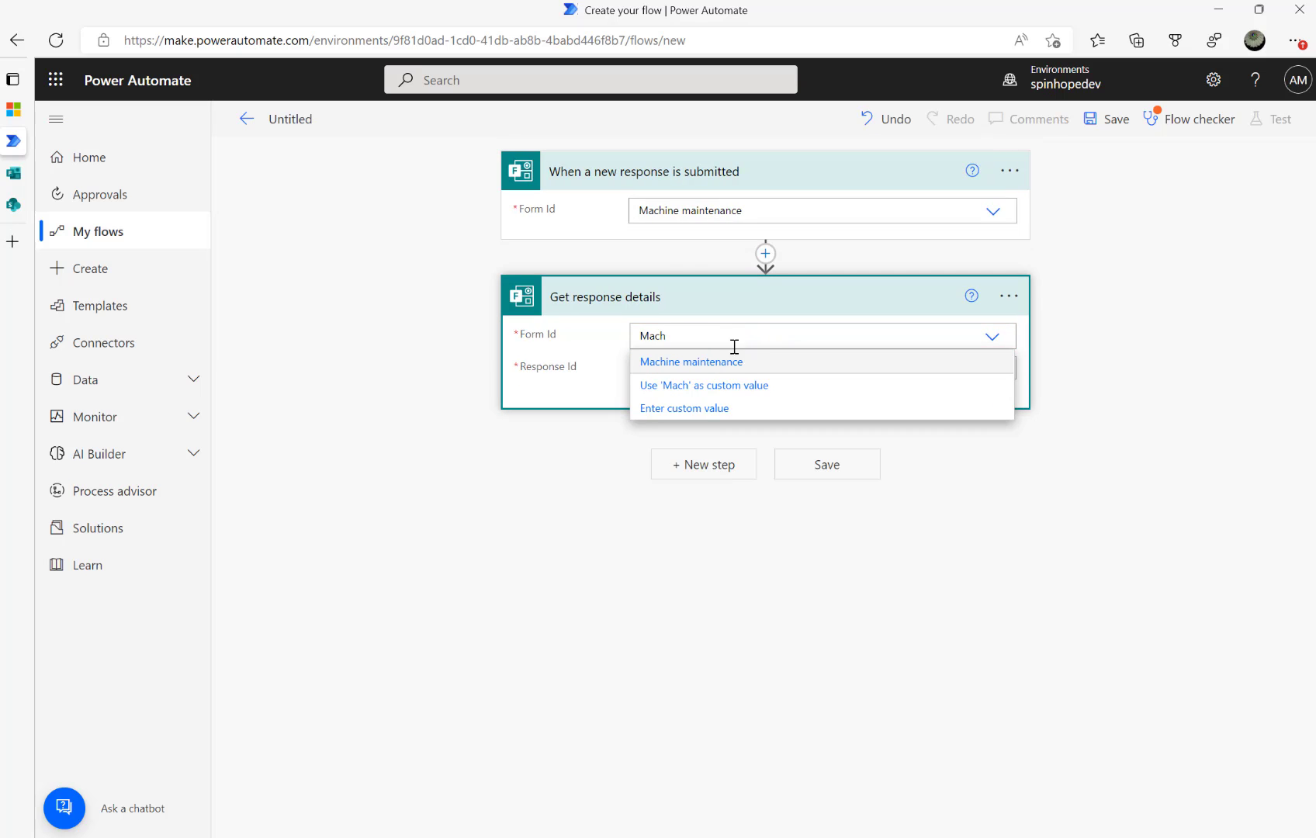
left_click(718, 362)
left_click(725, 367)
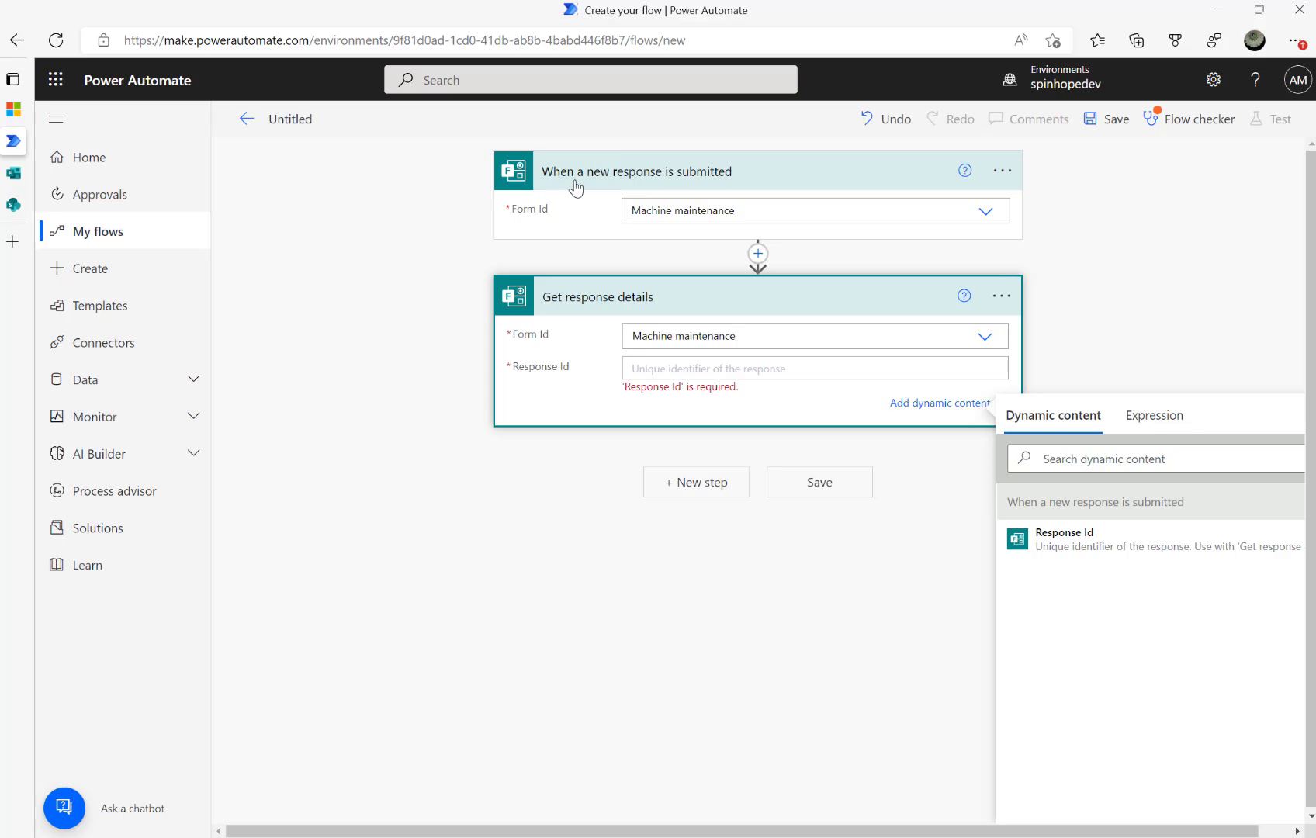
left_click(1075, 543)
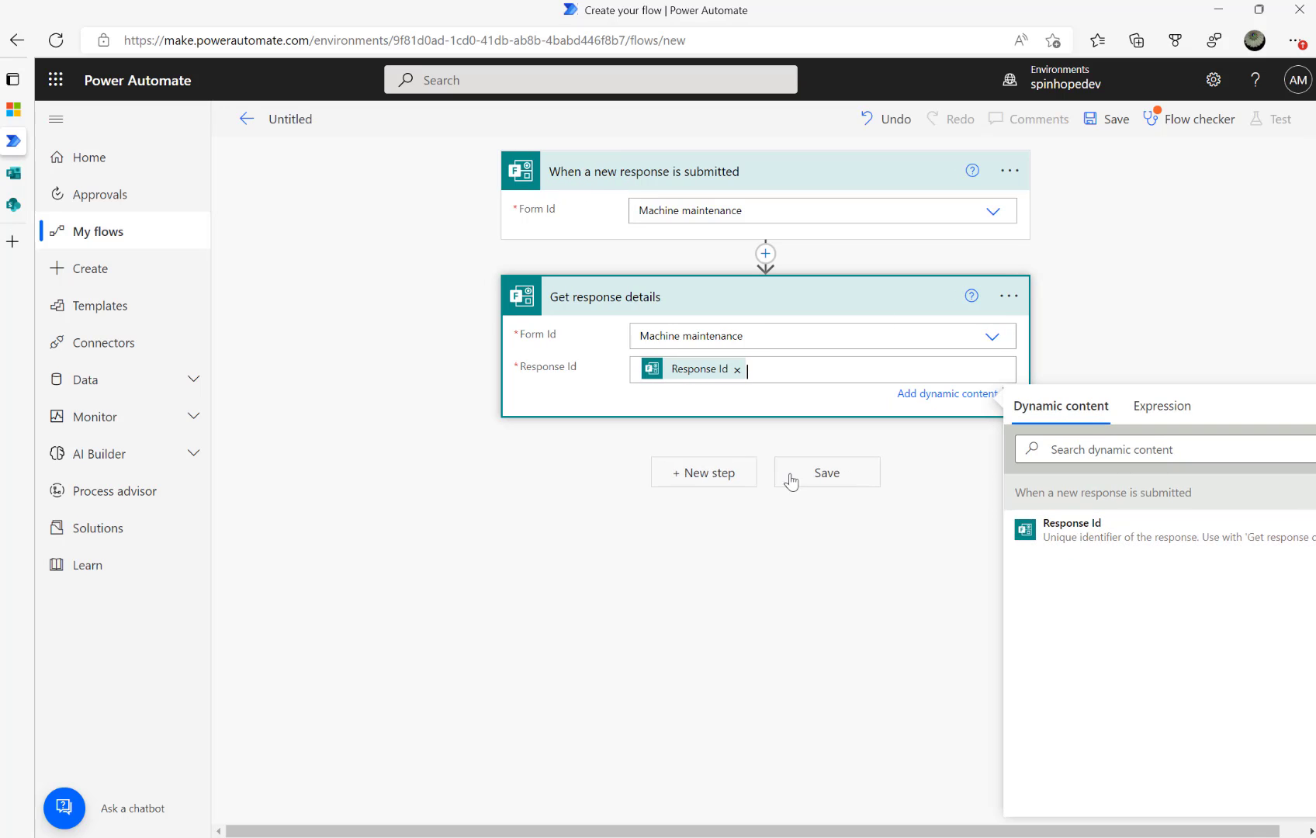
Add a Compose action whose Inputs is the dynamic Responders' Email value
left_click(695, 475)
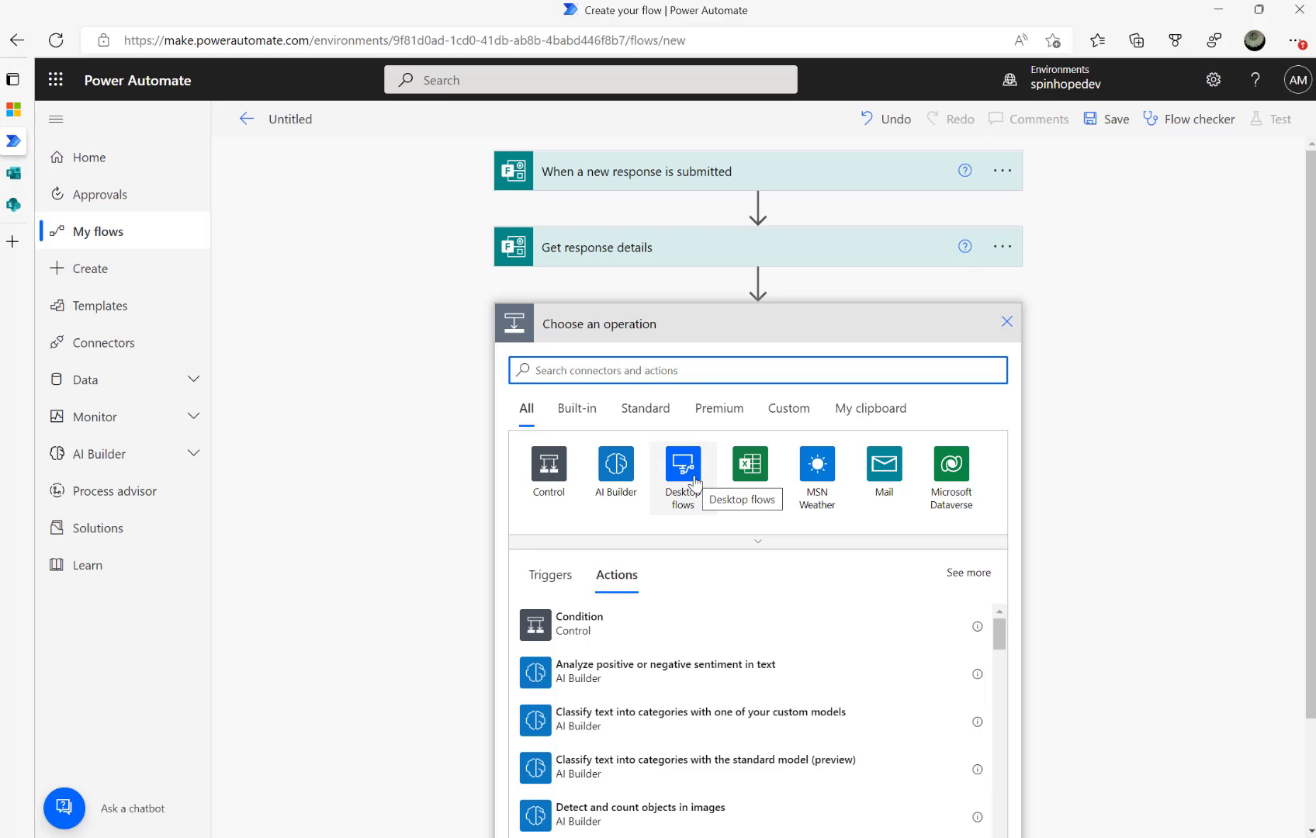
type("compose")
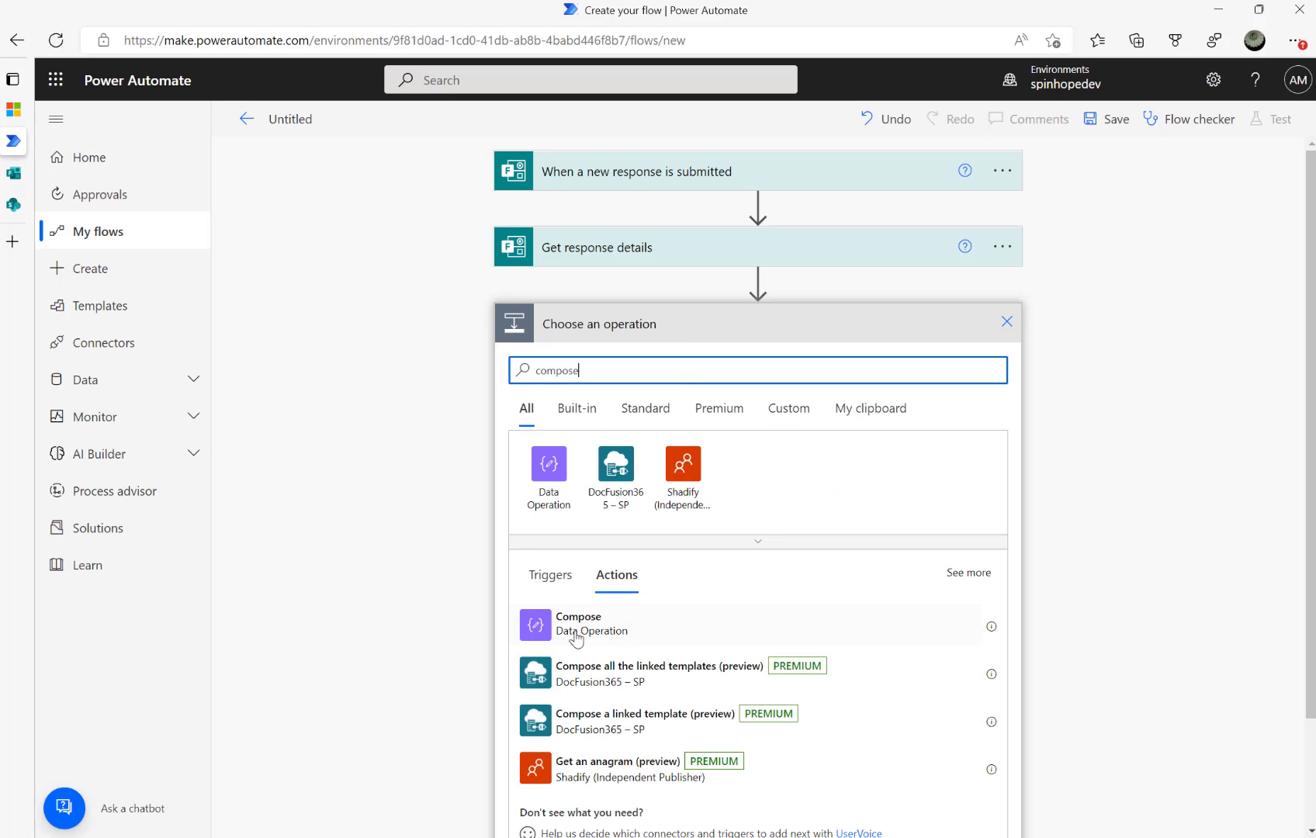
left_click(570, 630)
left_click(681, 361)
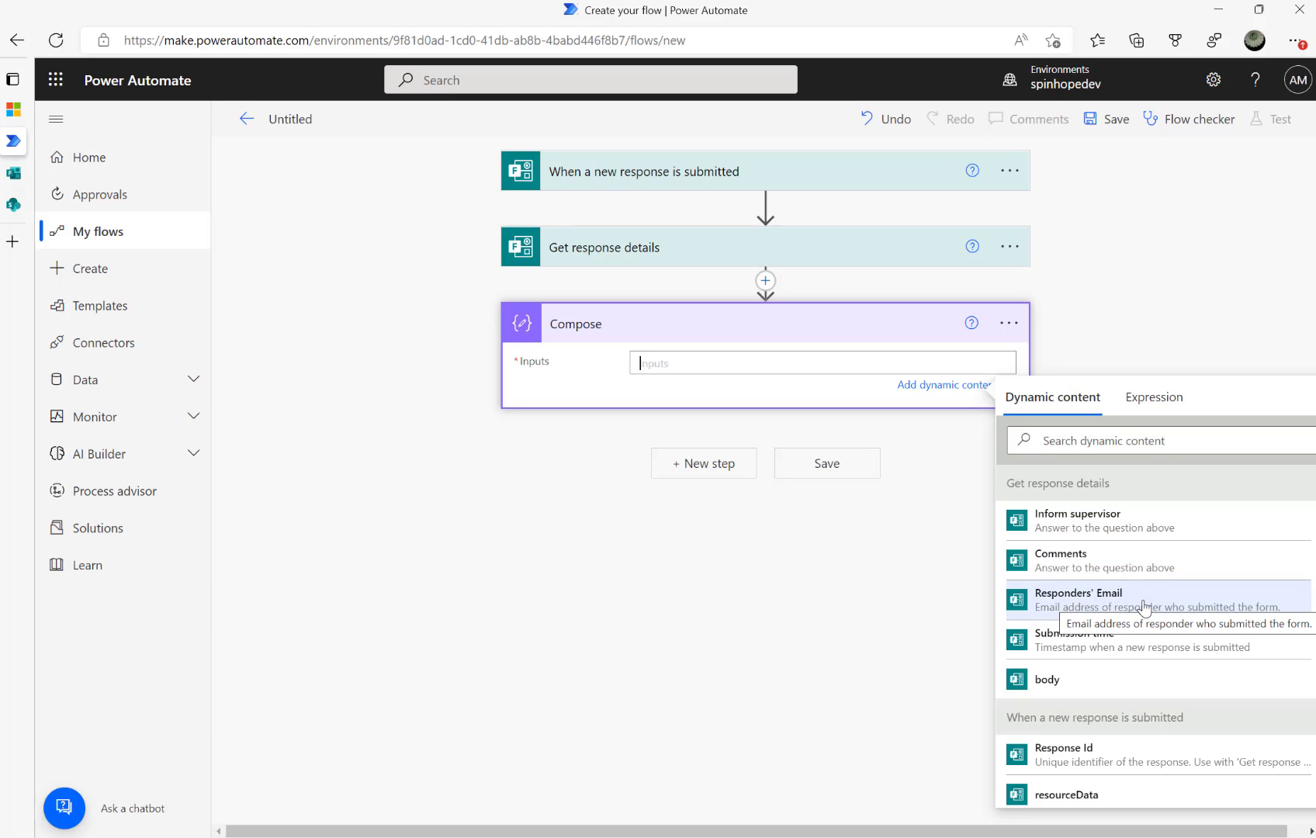
left_click(1066, 605)
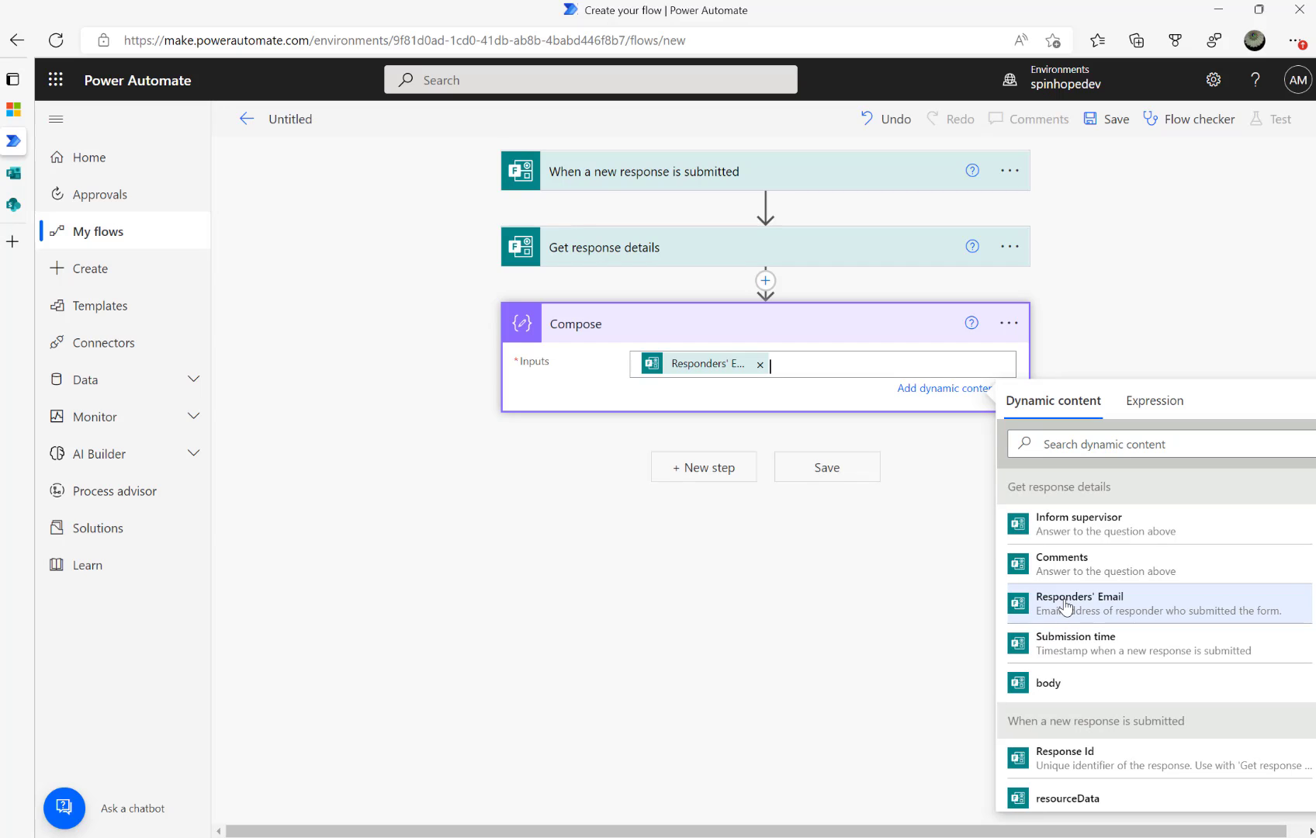
Rename the flow to 'Machine maintenance form response received' and save it
left_click(280, 121)
key("ctrl+a")
type("Mac")
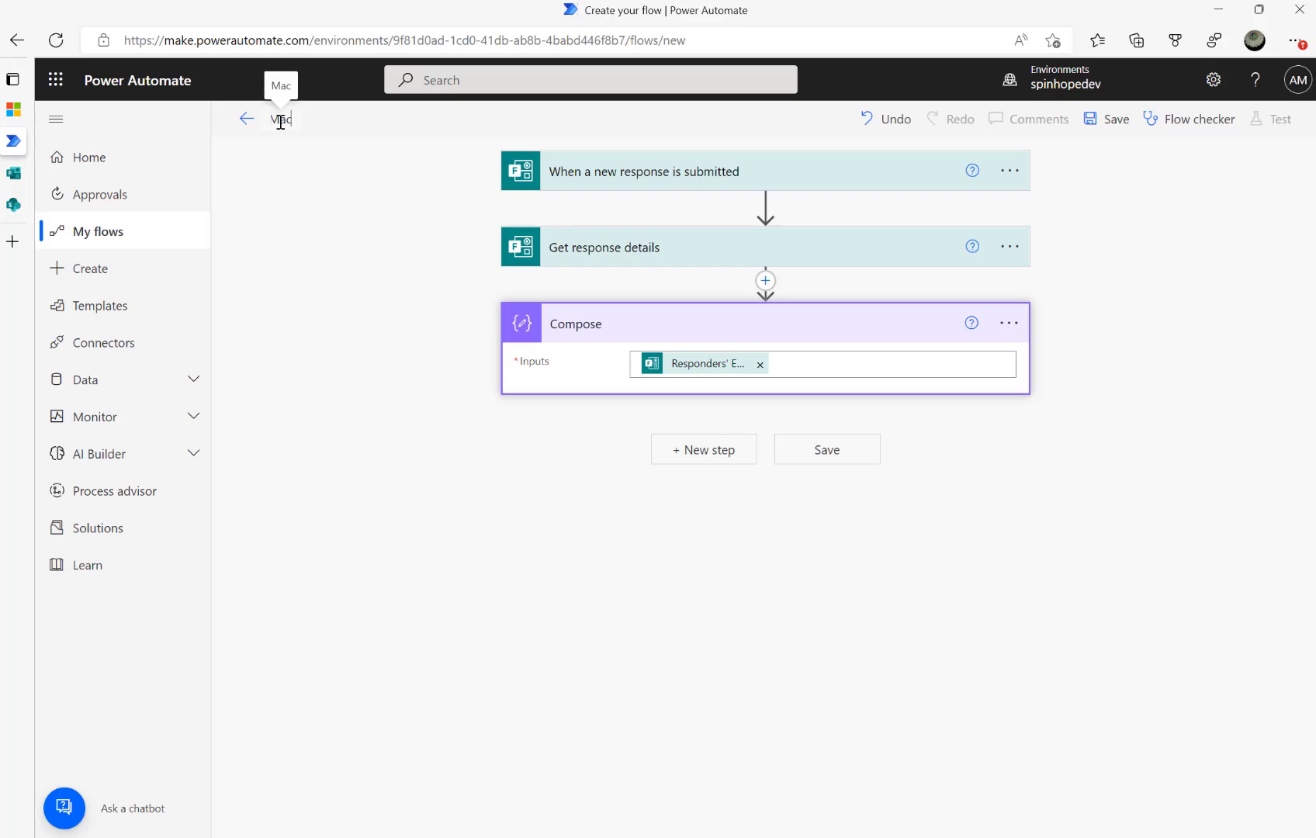
type("hine M")
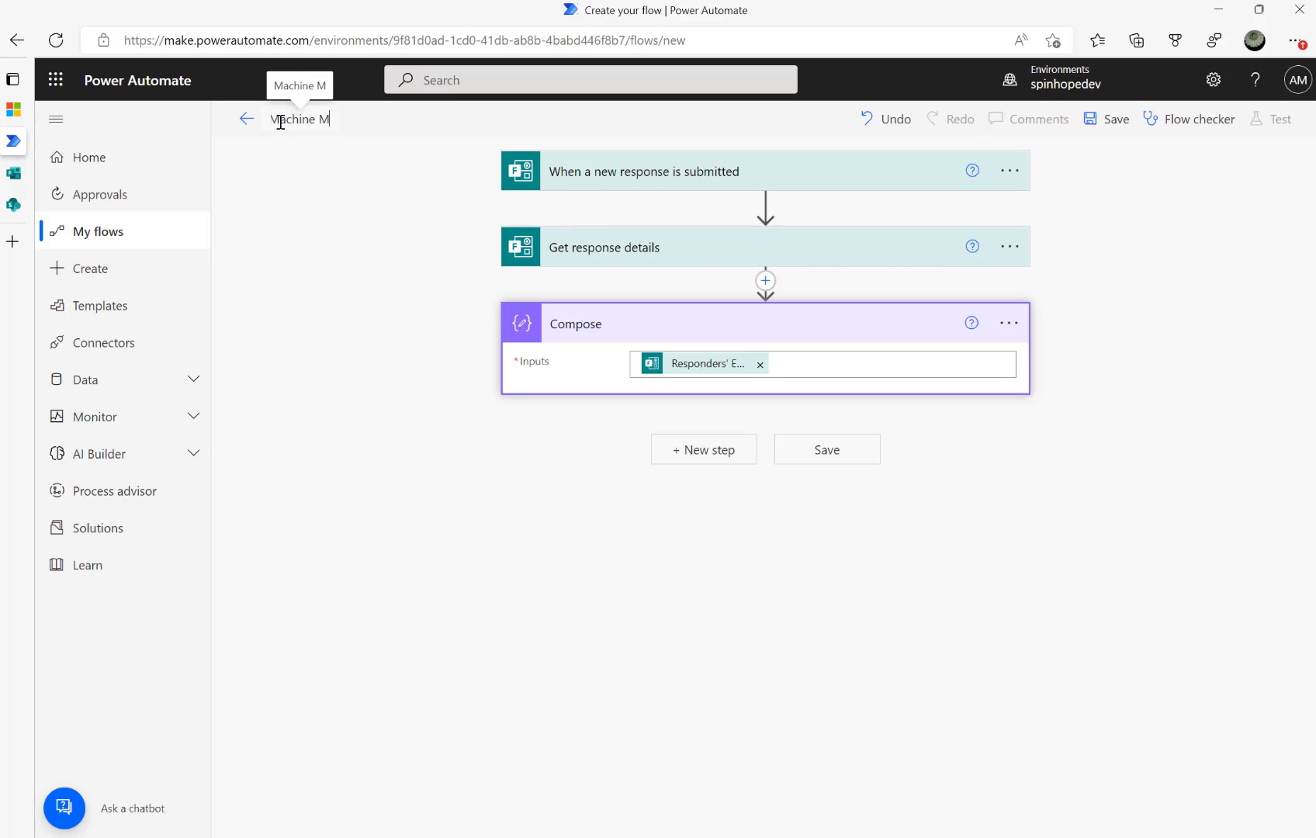
key("BackSpace")
type("mainten")
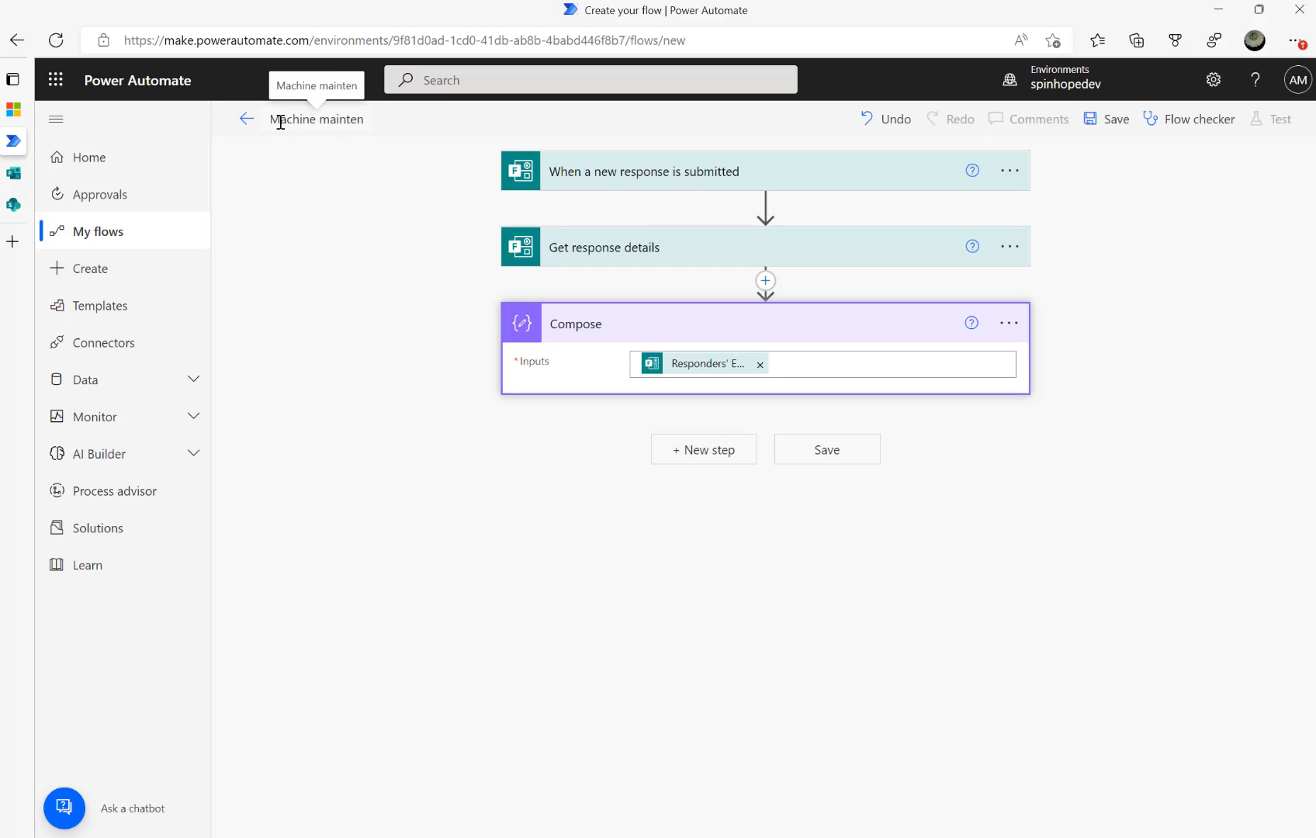
type("ance form su")
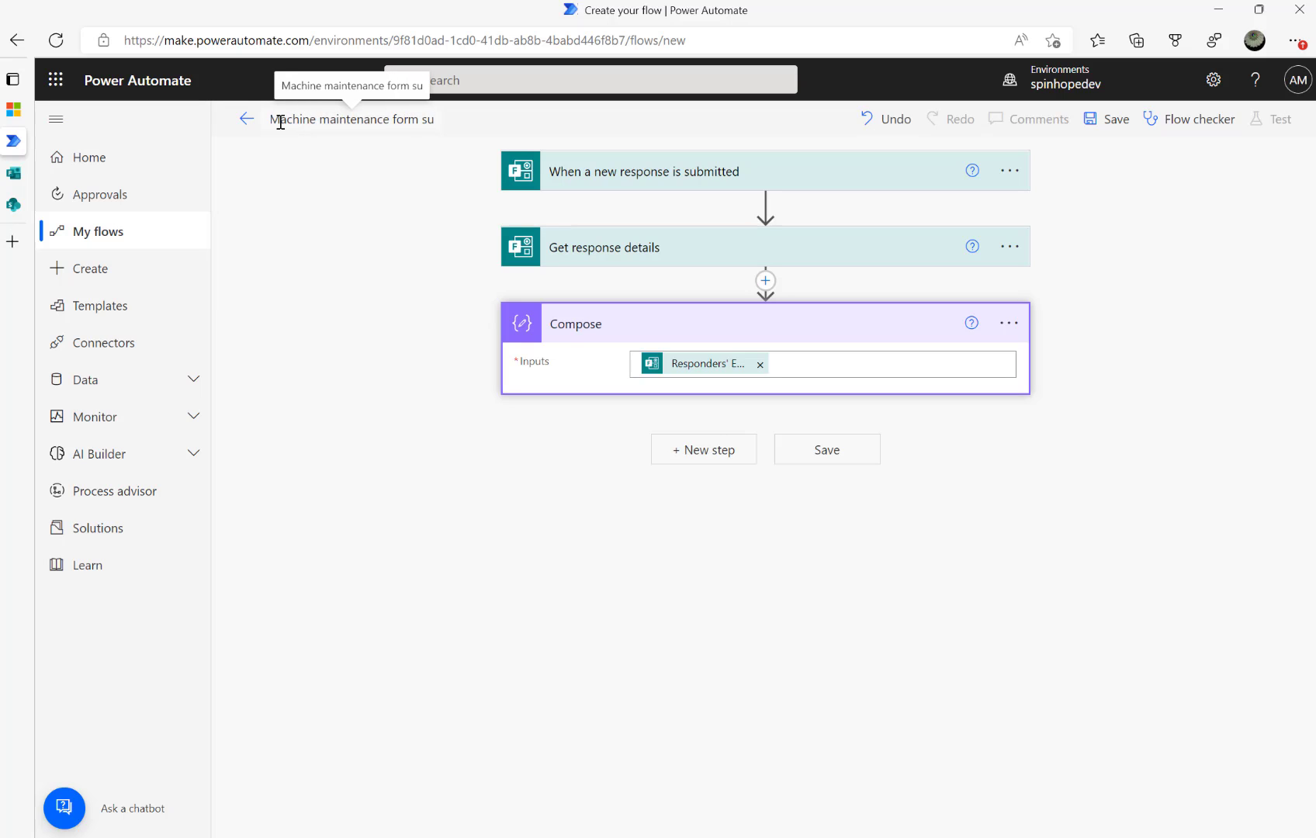
key("BackSpace")
key("BackSpace")
type("resp")
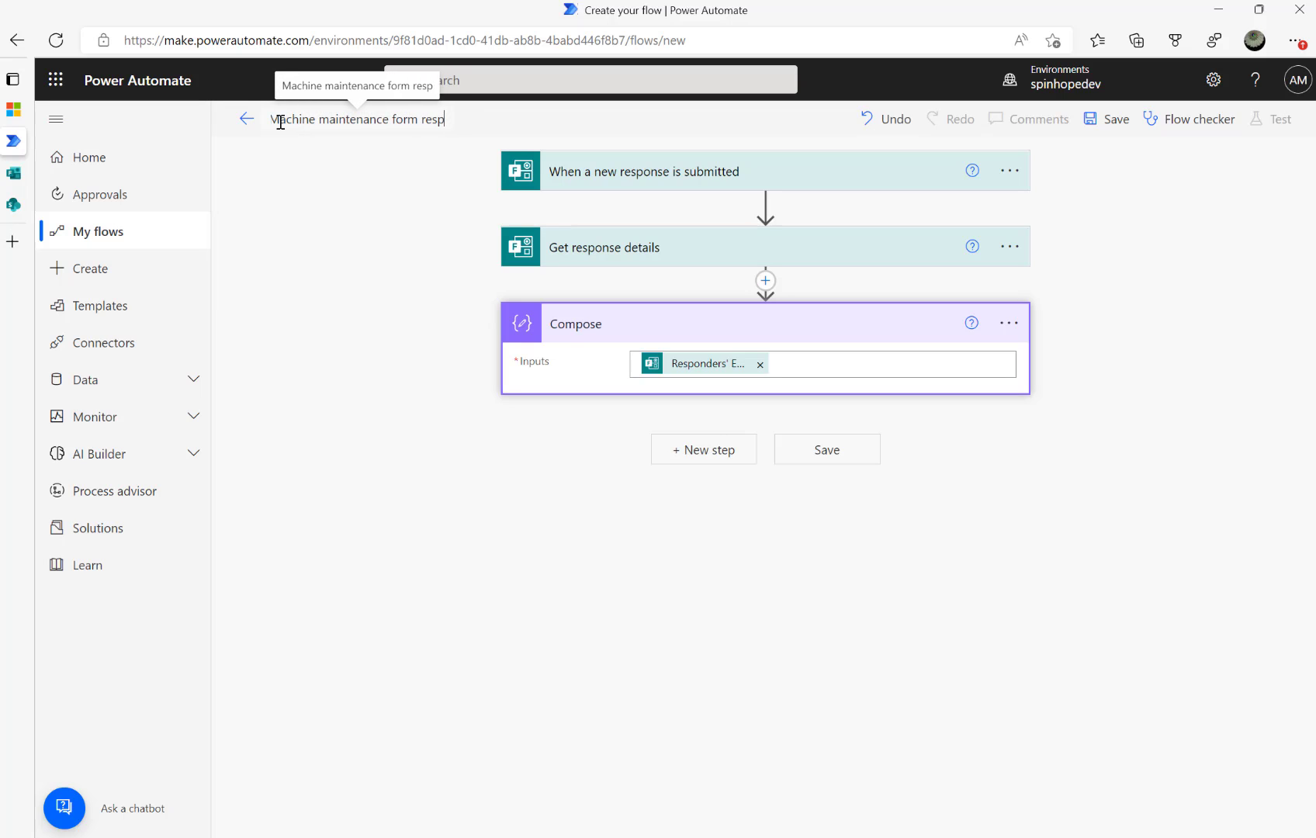
type("onse re")
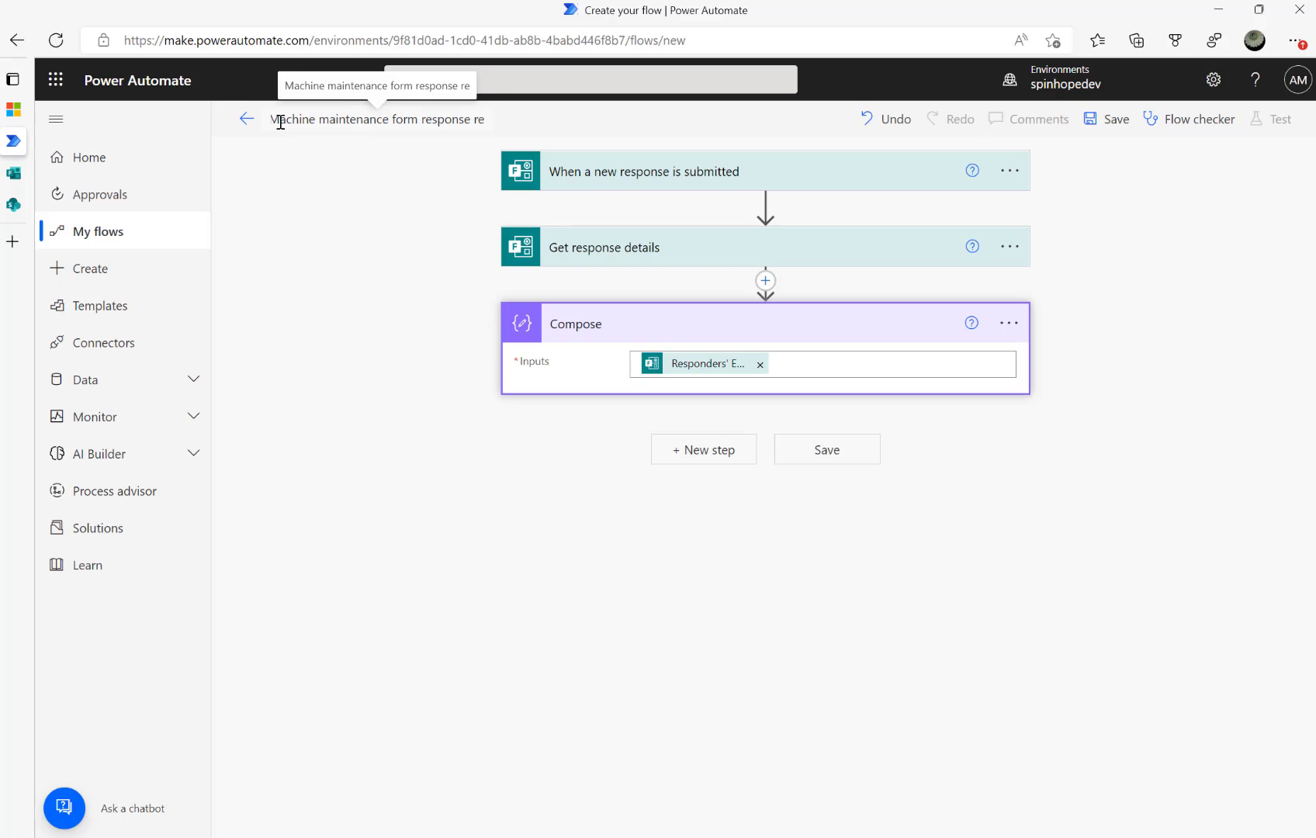
type("cived")
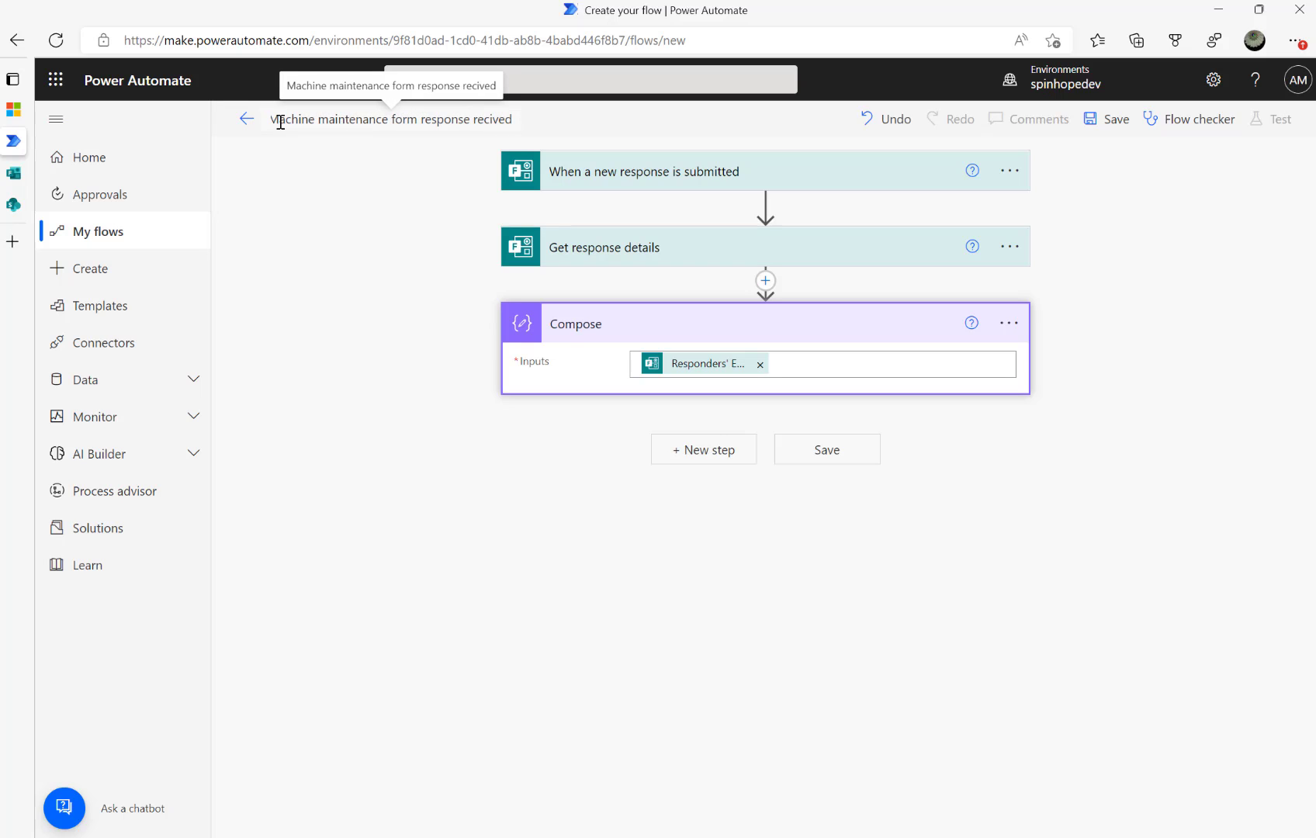
key("BackSpace")
key("BackSpace")
key("BackSpace")
key("BackSpace")
type("eived")
left_click(382, 251)
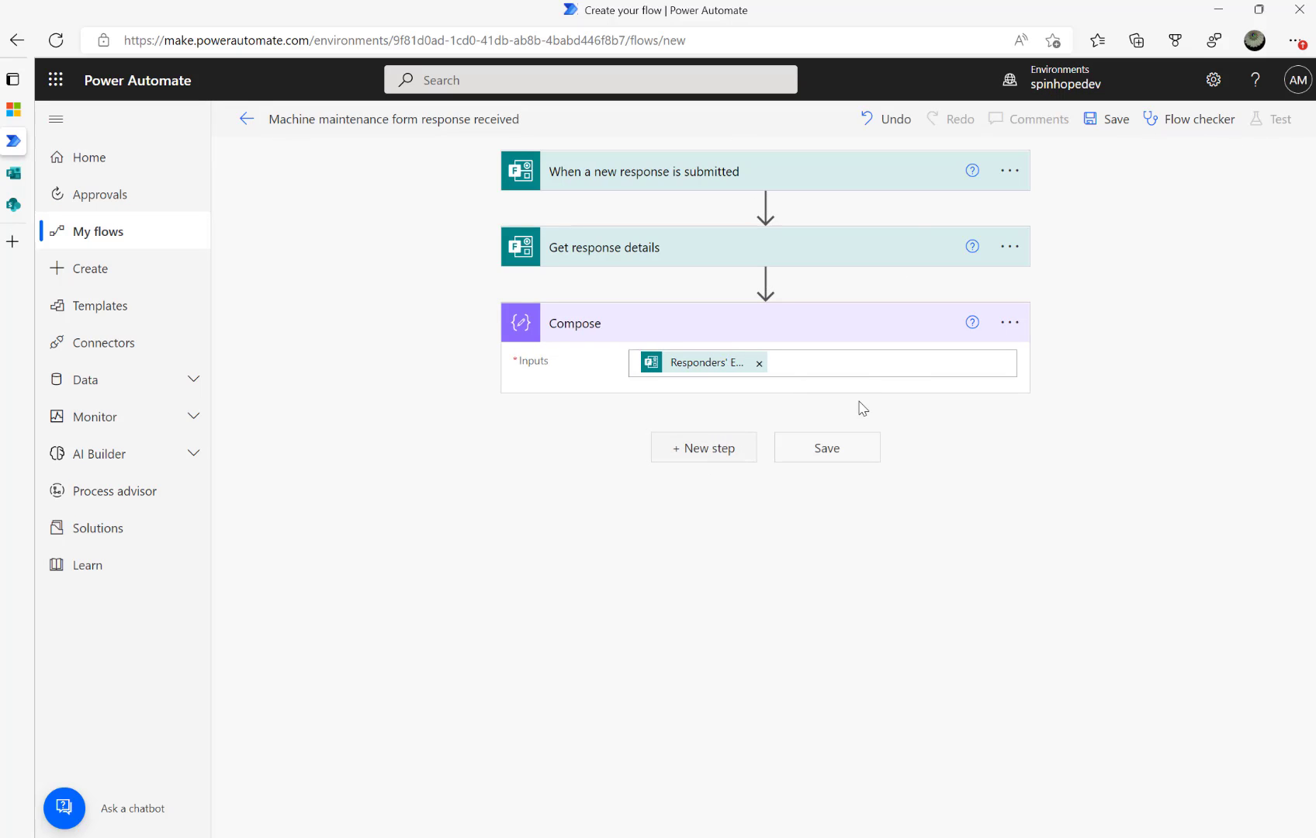
left_click(1110, 123)
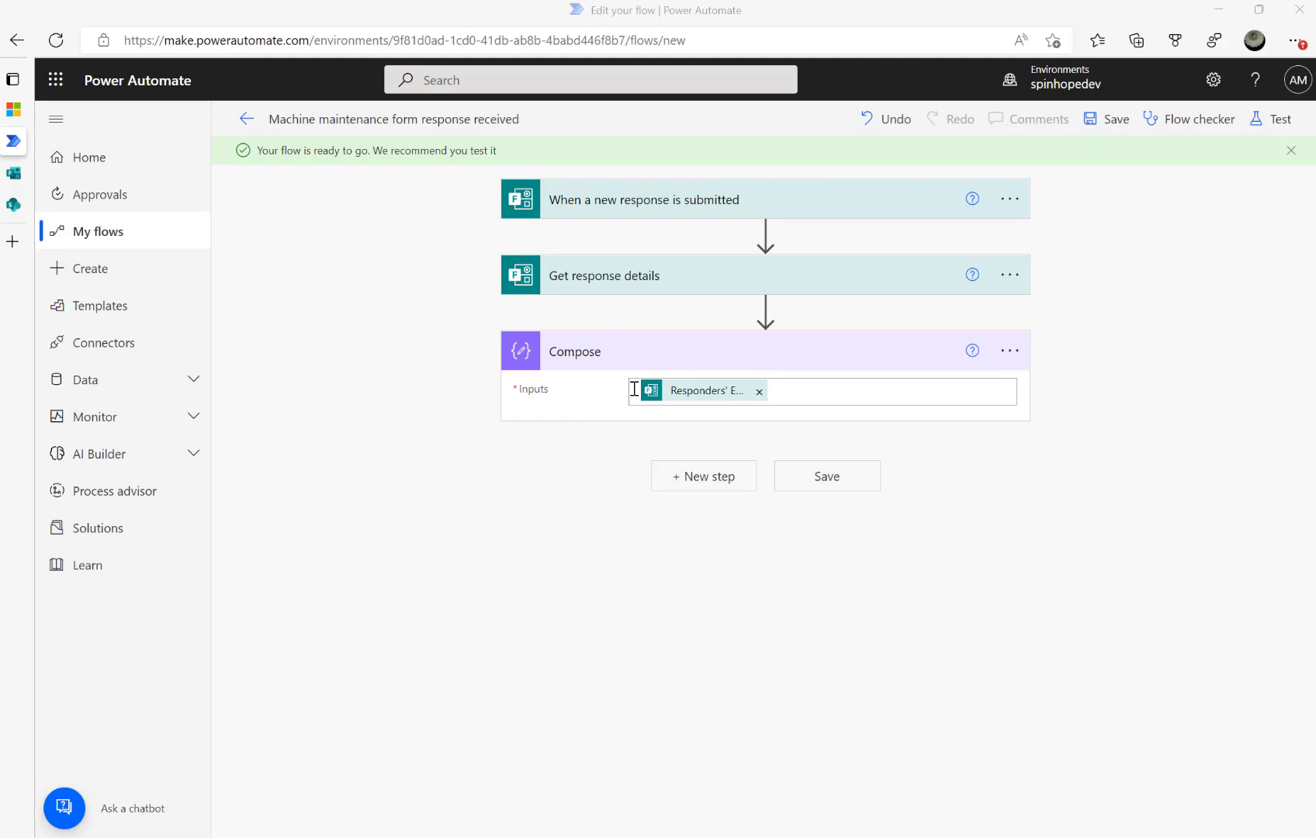
left_click(14, 174)
left_click(18, 204)
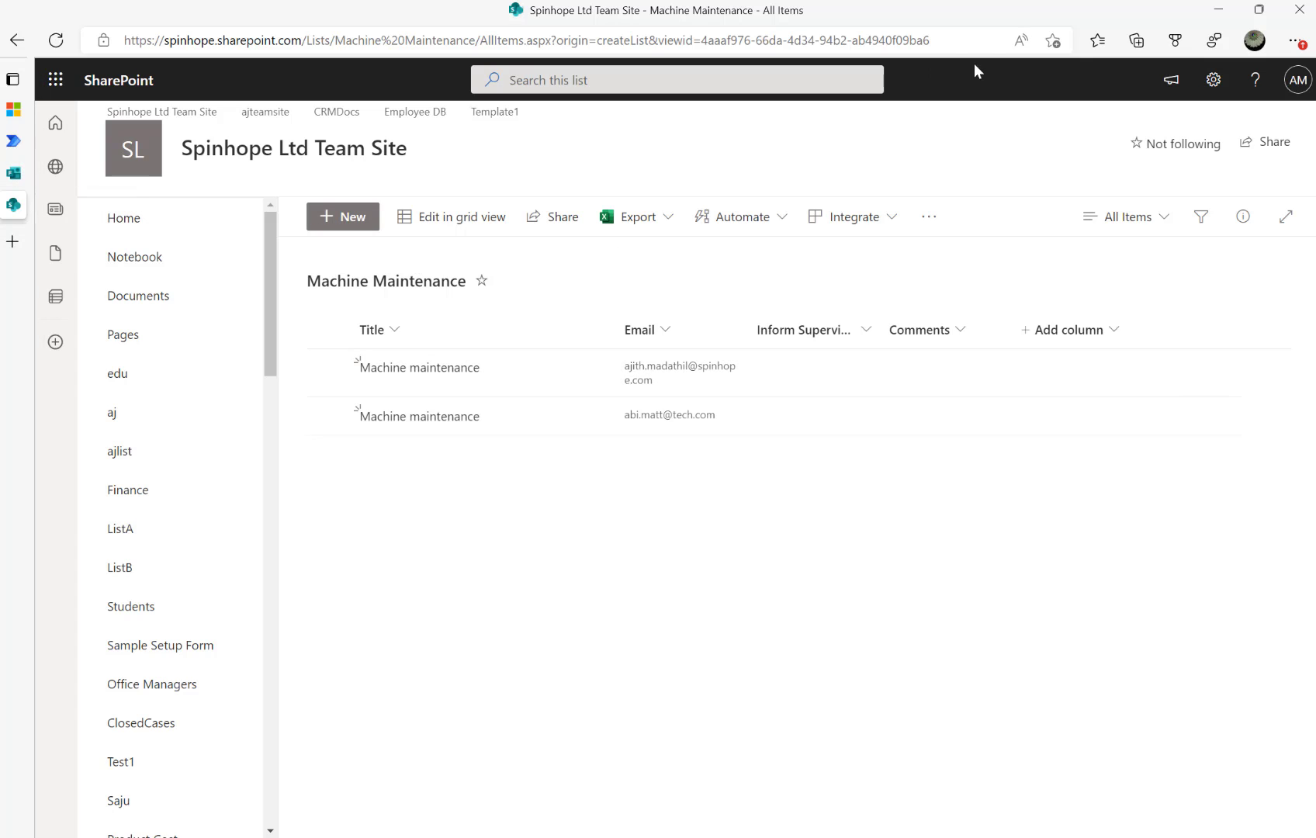
left_click(14, 141)
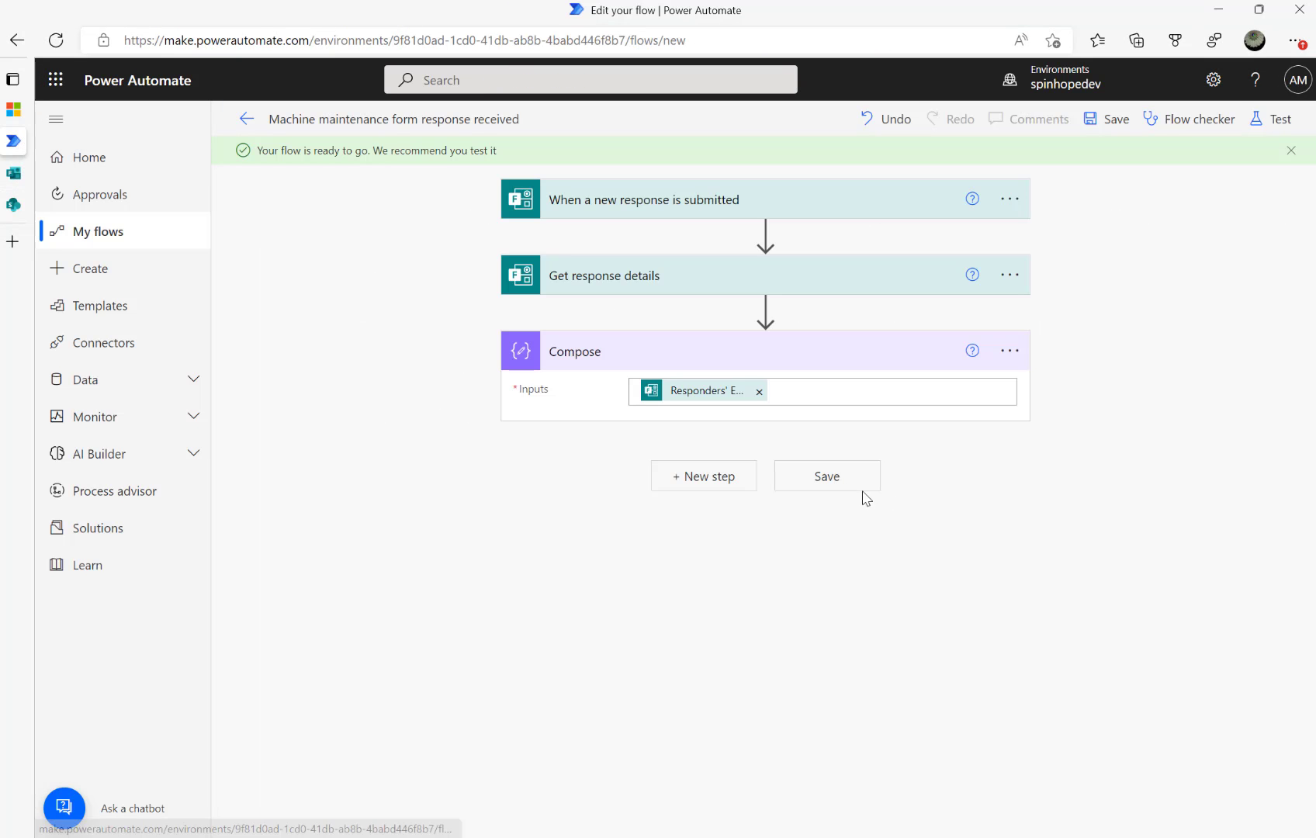
Add a SharePoint Get items action after Compose
left_click(701, 477)
type("sharepoint")
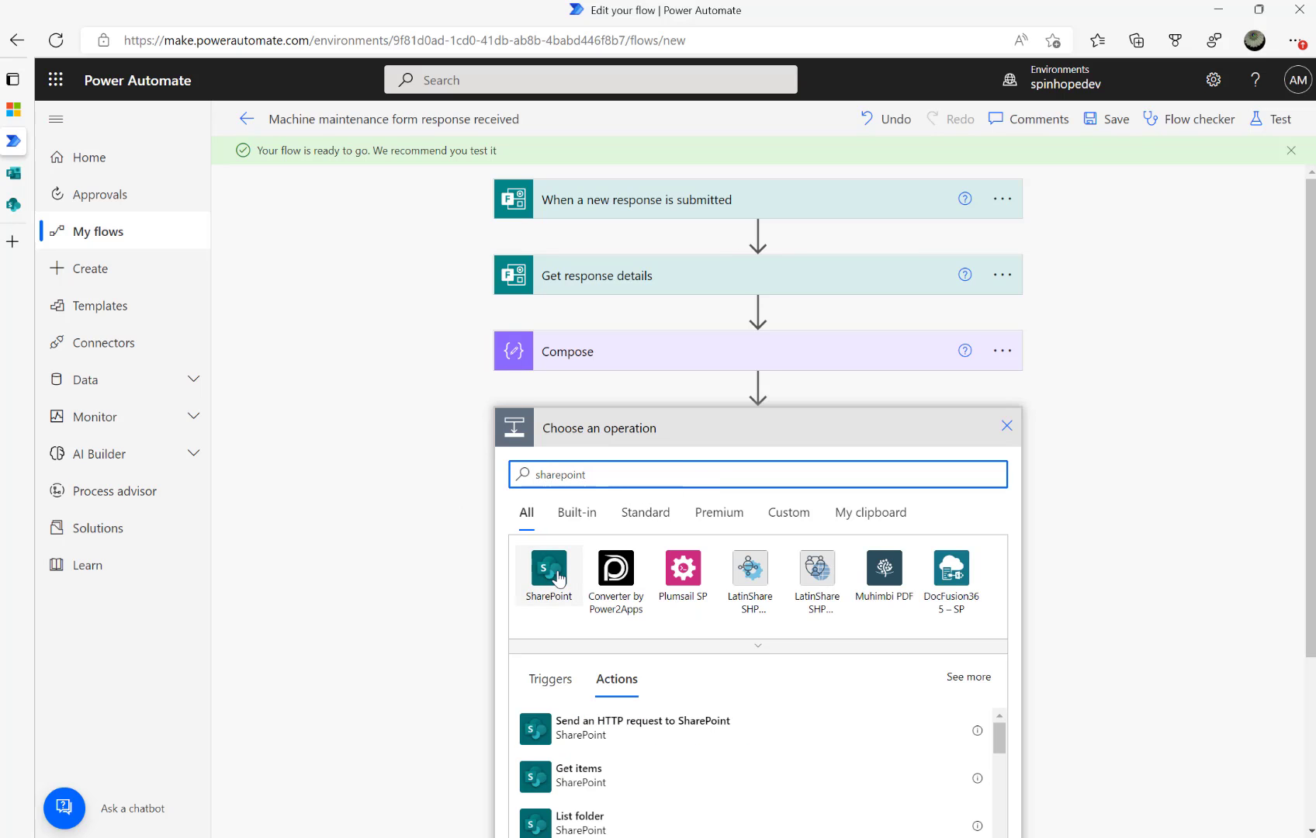
left_click(553, 573)
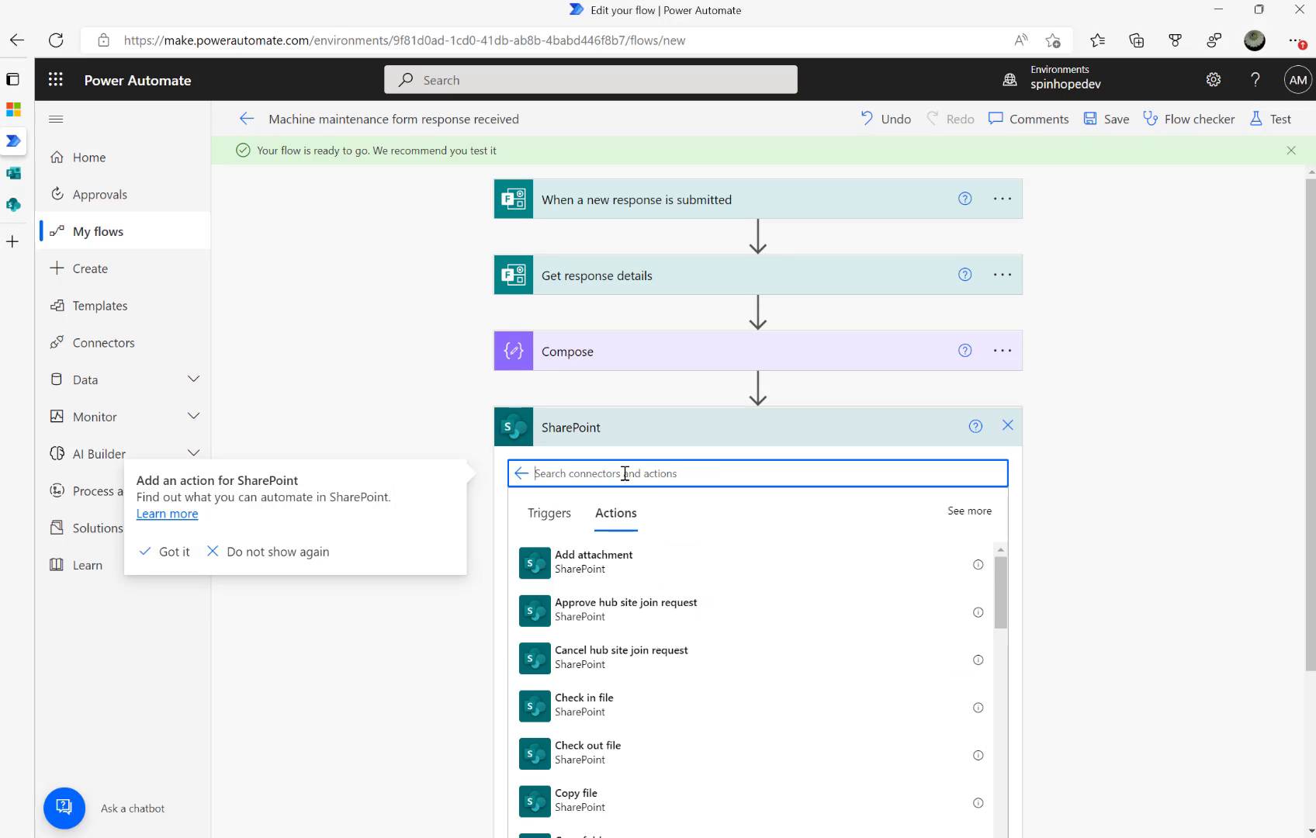
type("Fil")
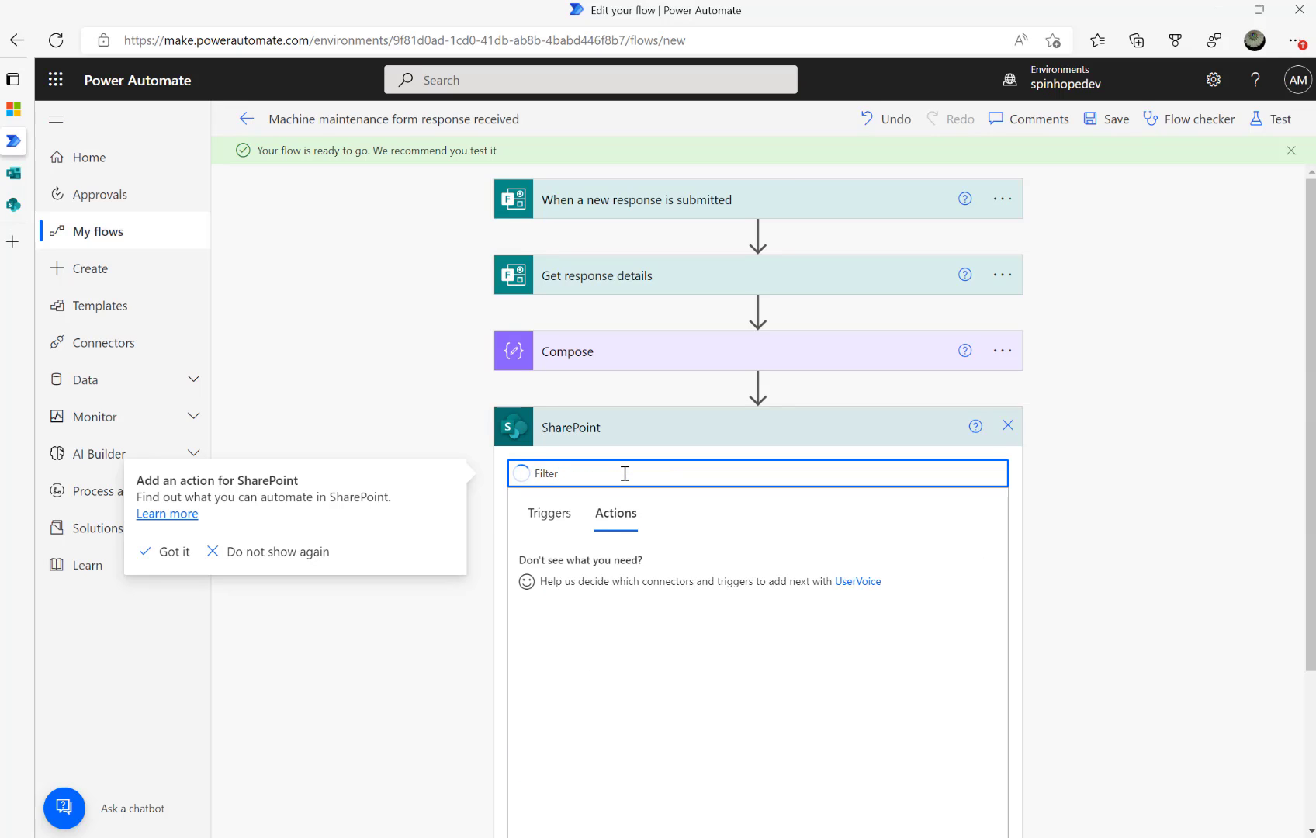
type("ter")
key("ctrl+a")
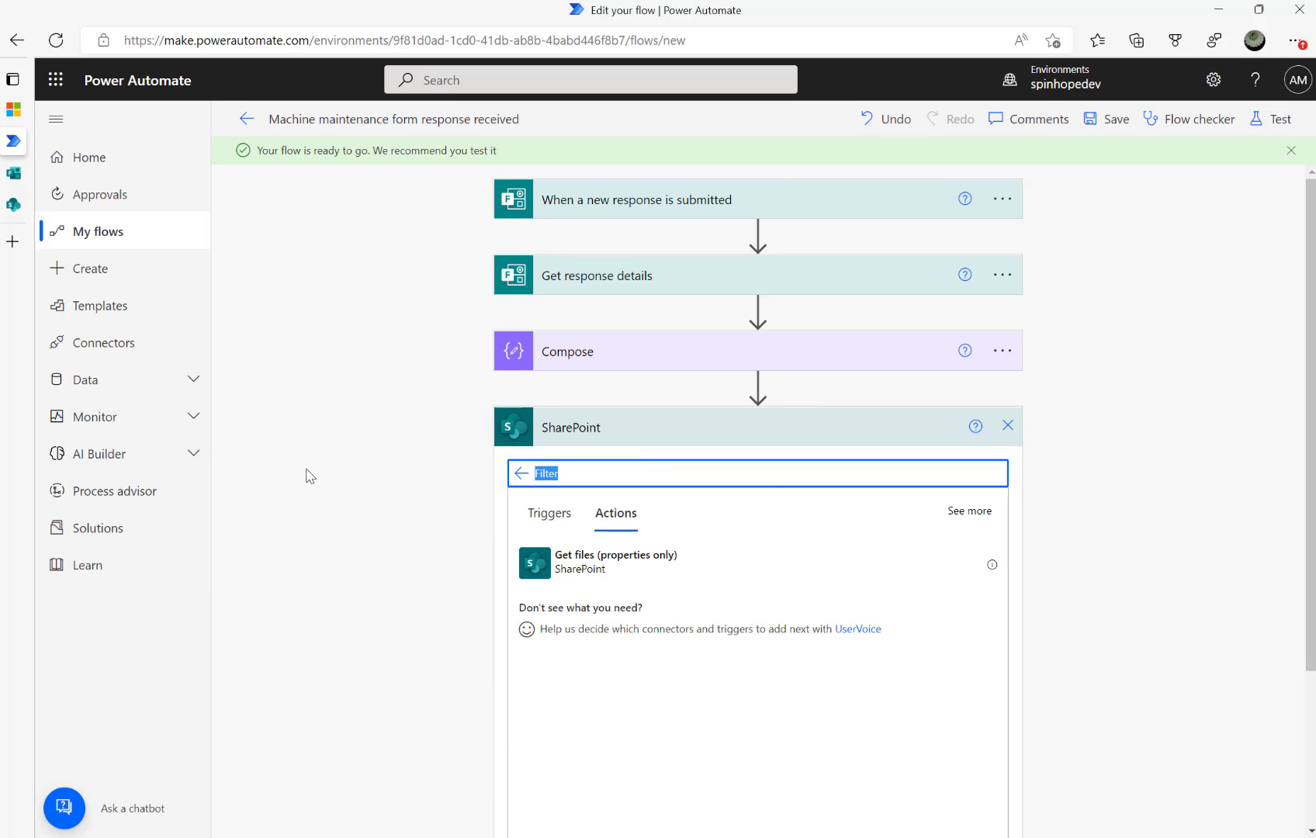
key("BackSpace")
type("Get Items")
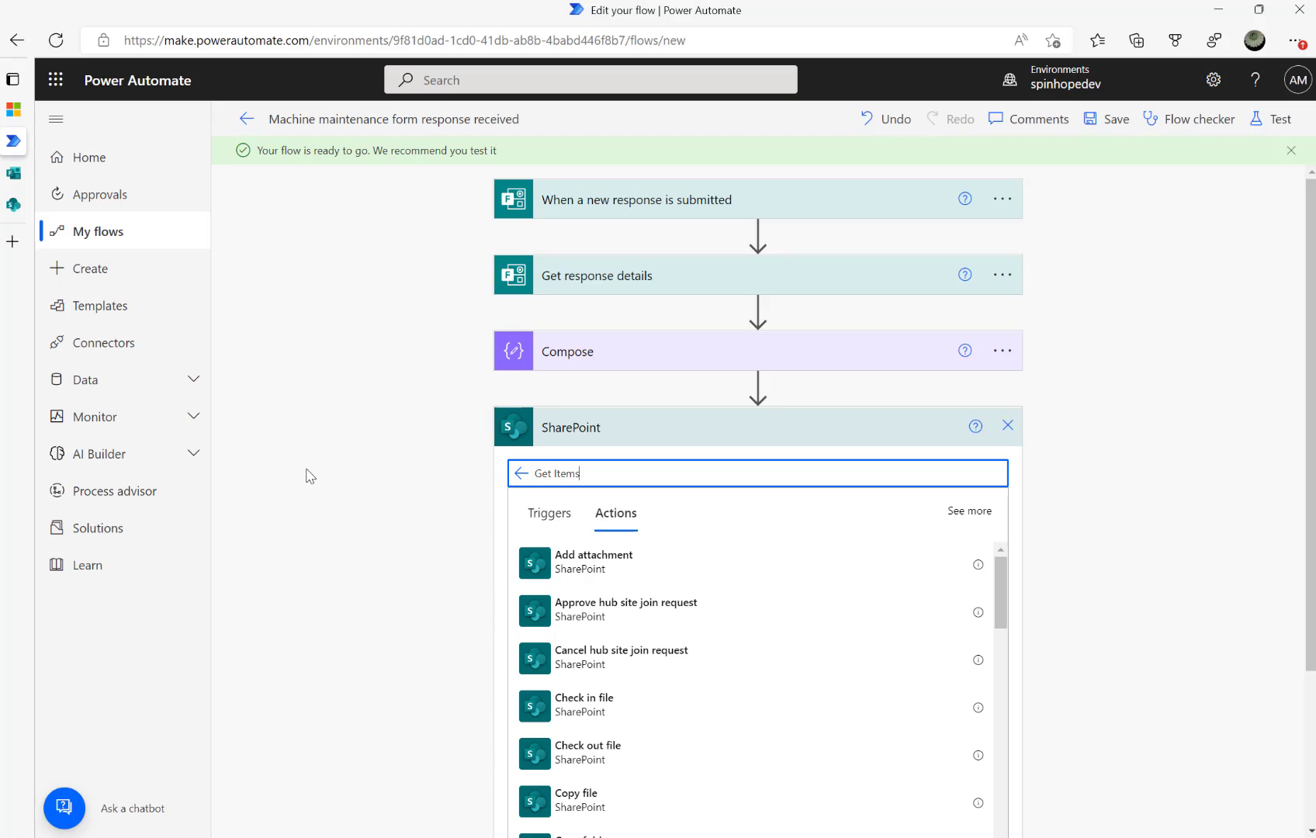
left_click(587, 574)
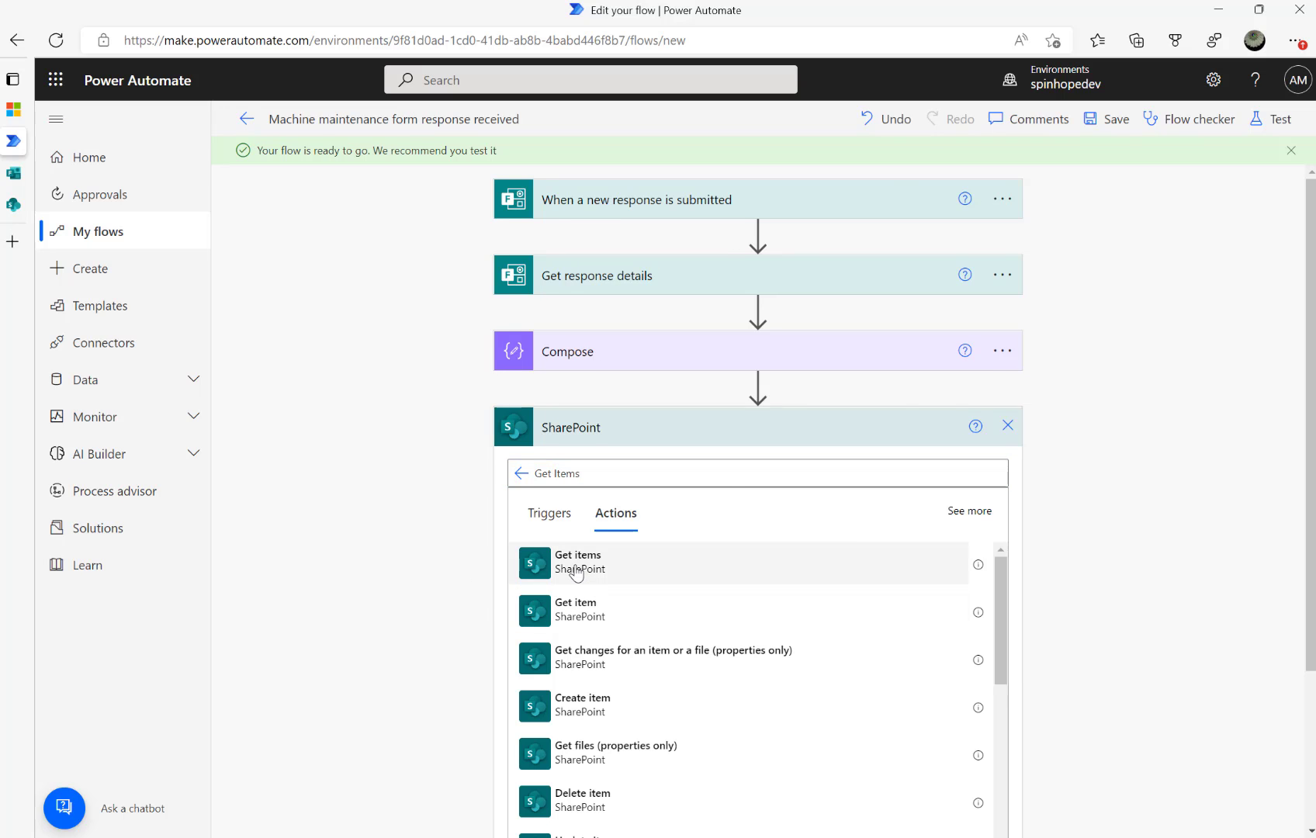
Point Get items at Spinhope Ltd Team Site and the Machine Maintenance list, showing advanced options
left_click(991, 466)
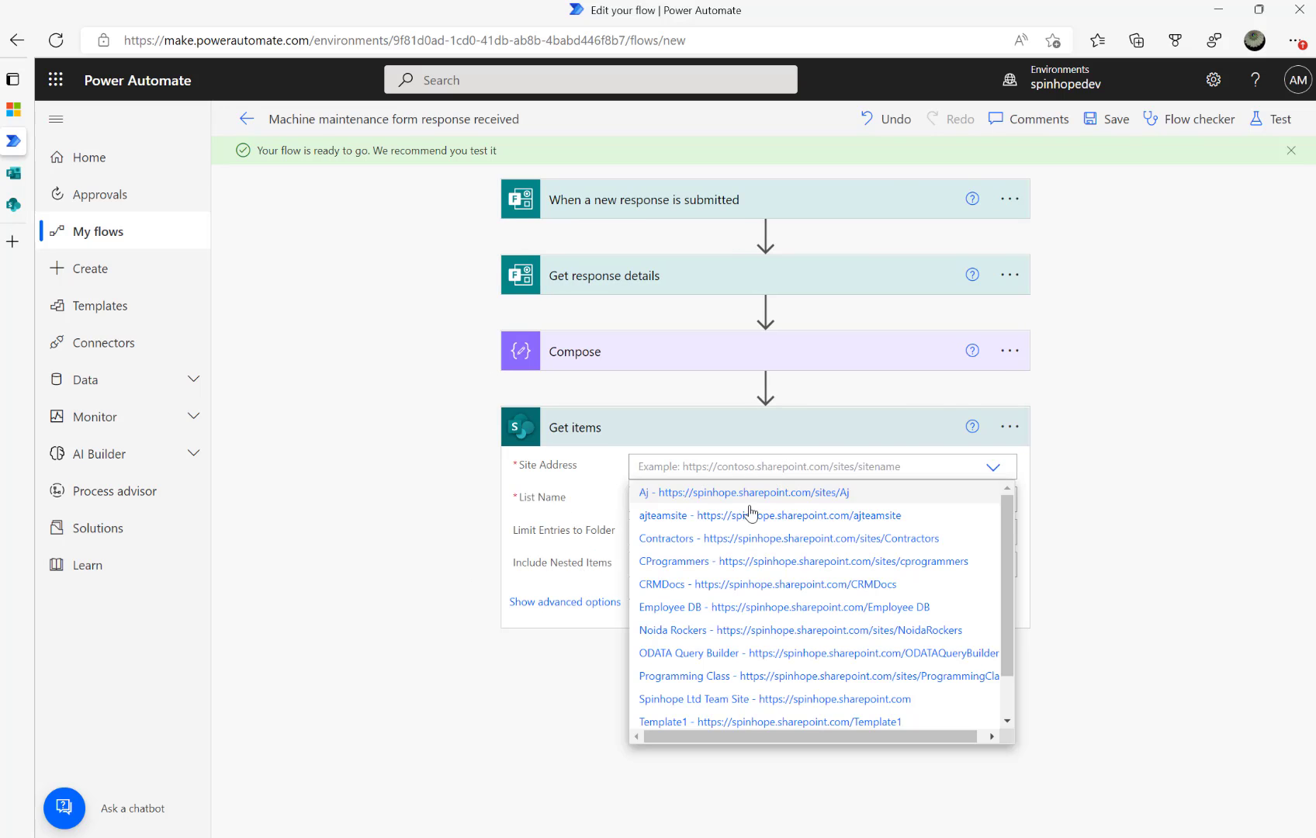
left_click(851, 699)
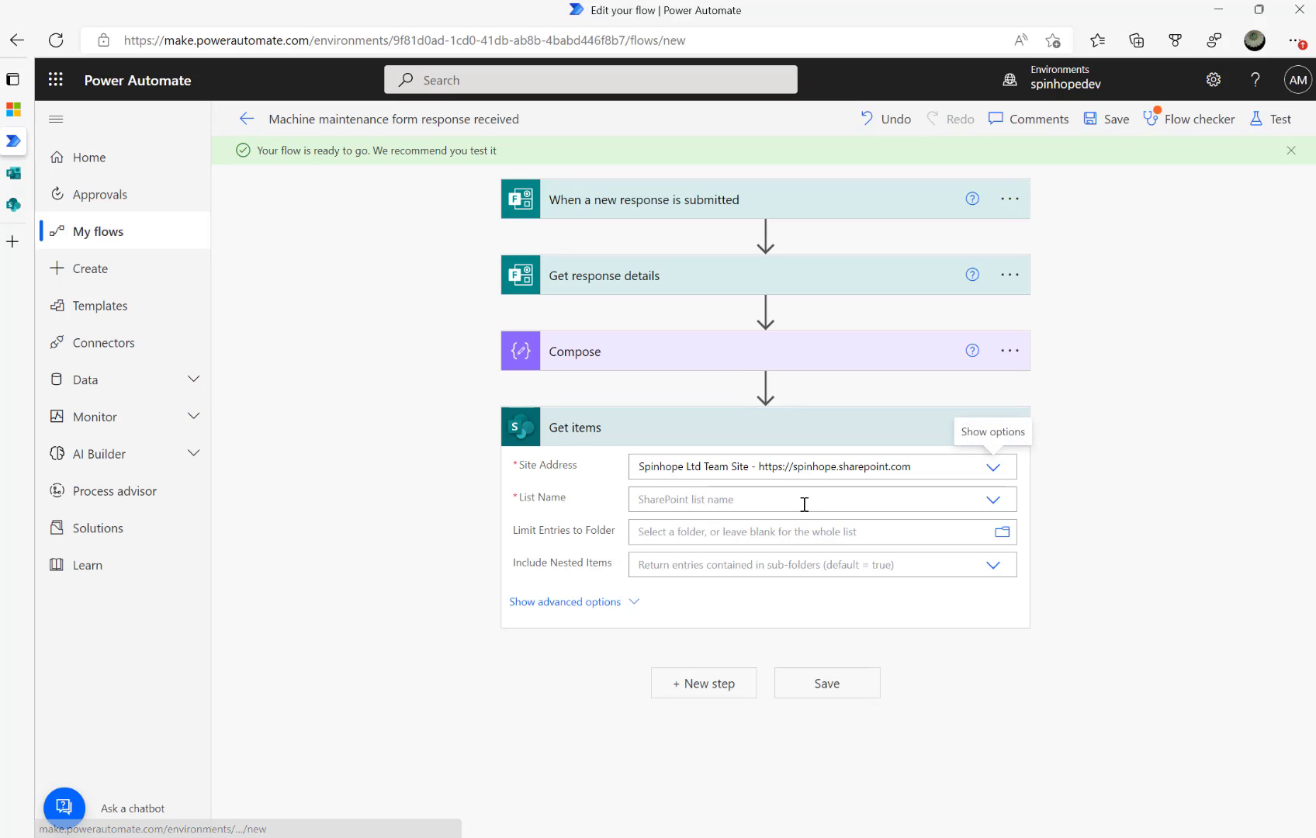
left_click(809, 500)
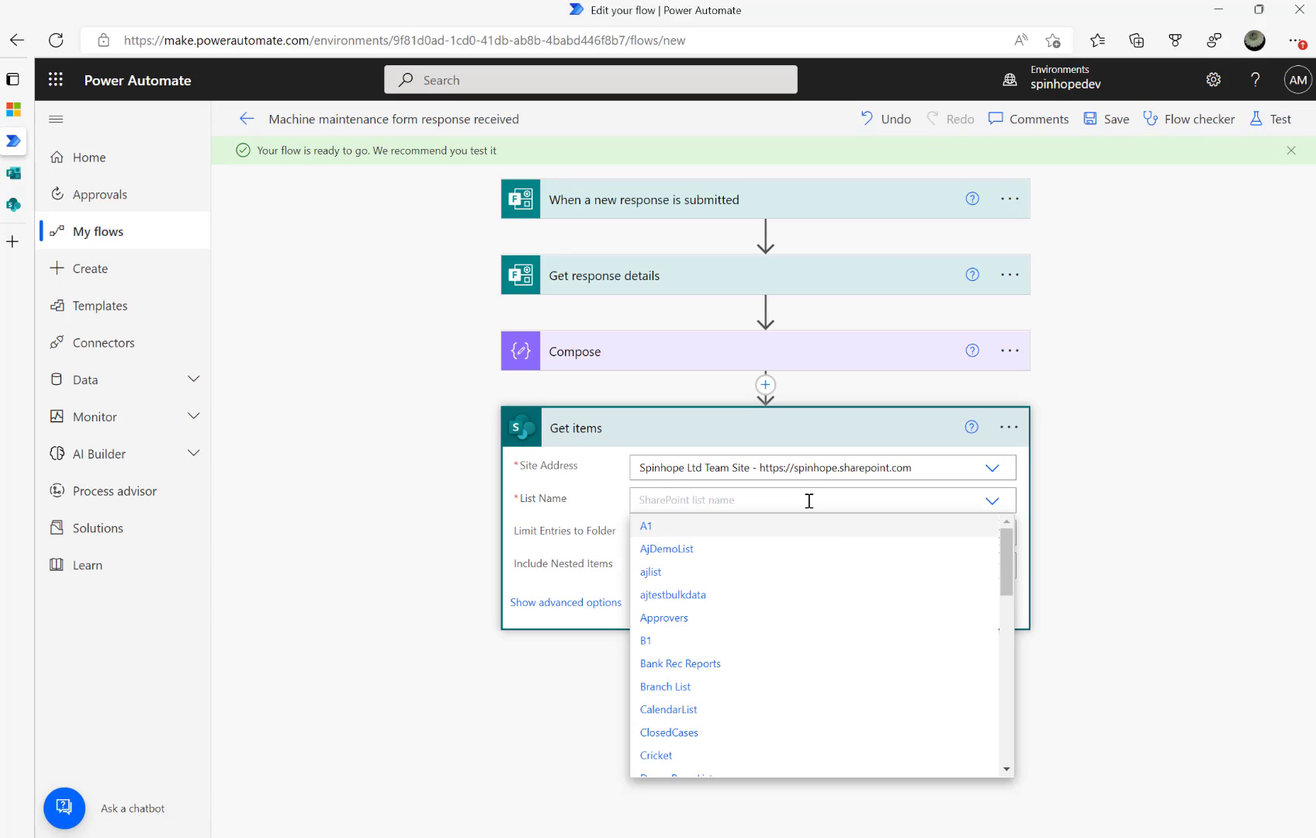
type("mach")
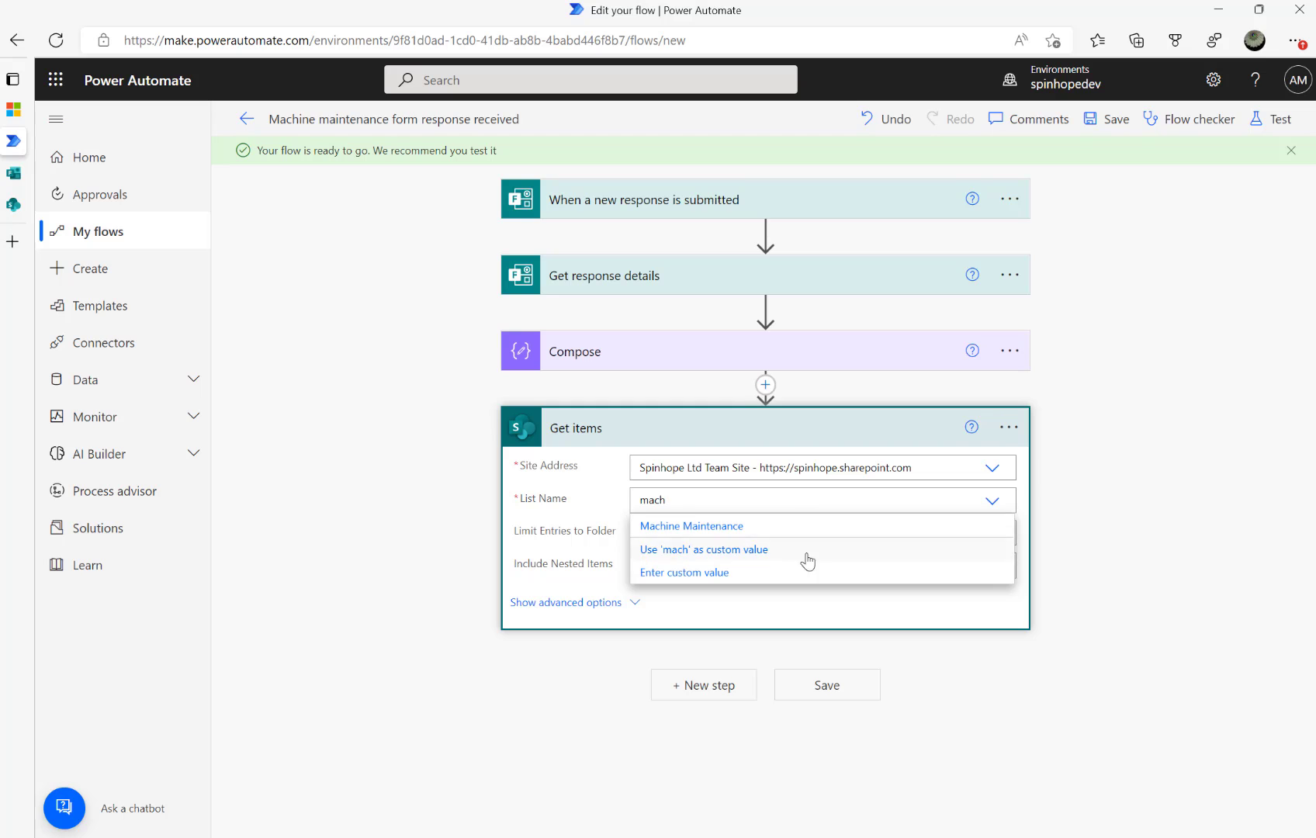
left_click(725, 524)
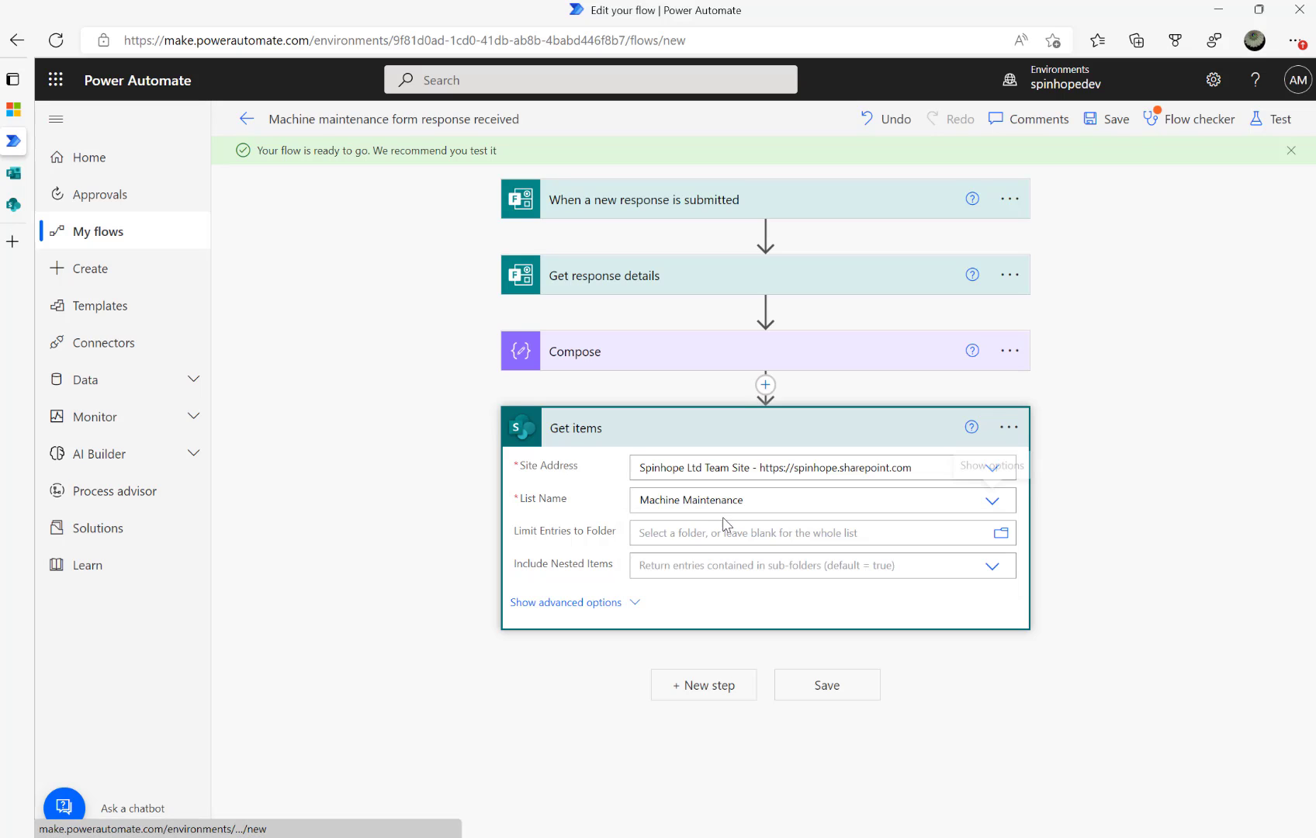
left_click(609, 605)
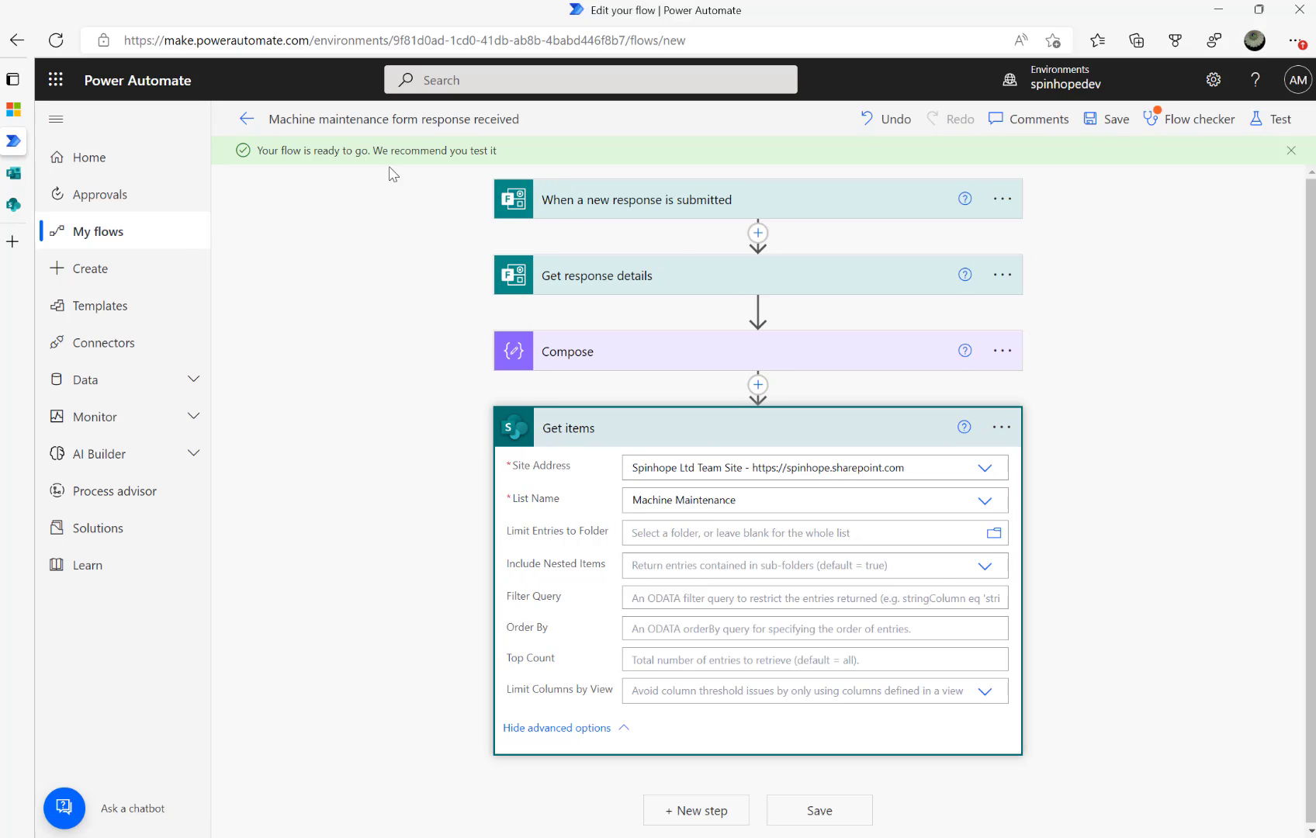
Set the Get items Filter Query to Email eq the Compose Outputs, inside quotes
left_click(18, 206)
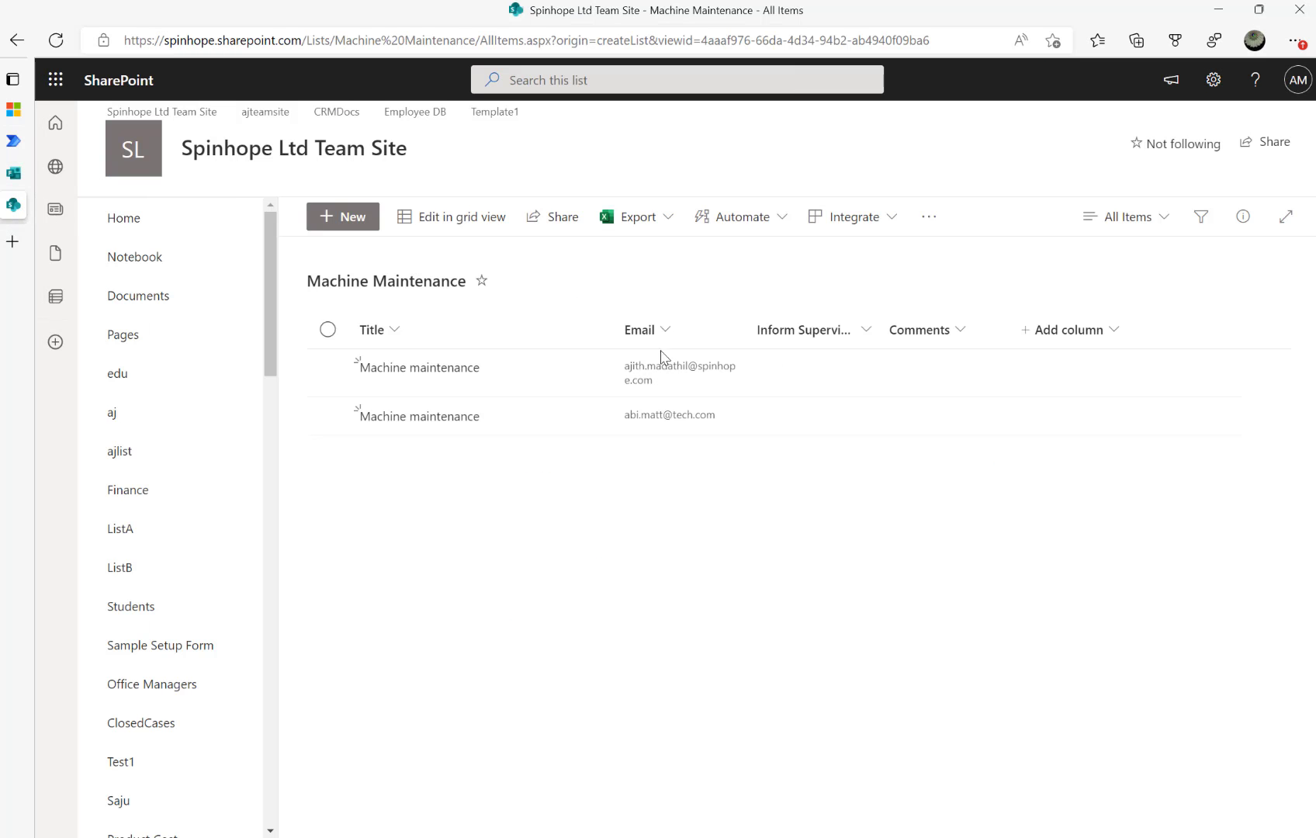
left_click(64, 148)
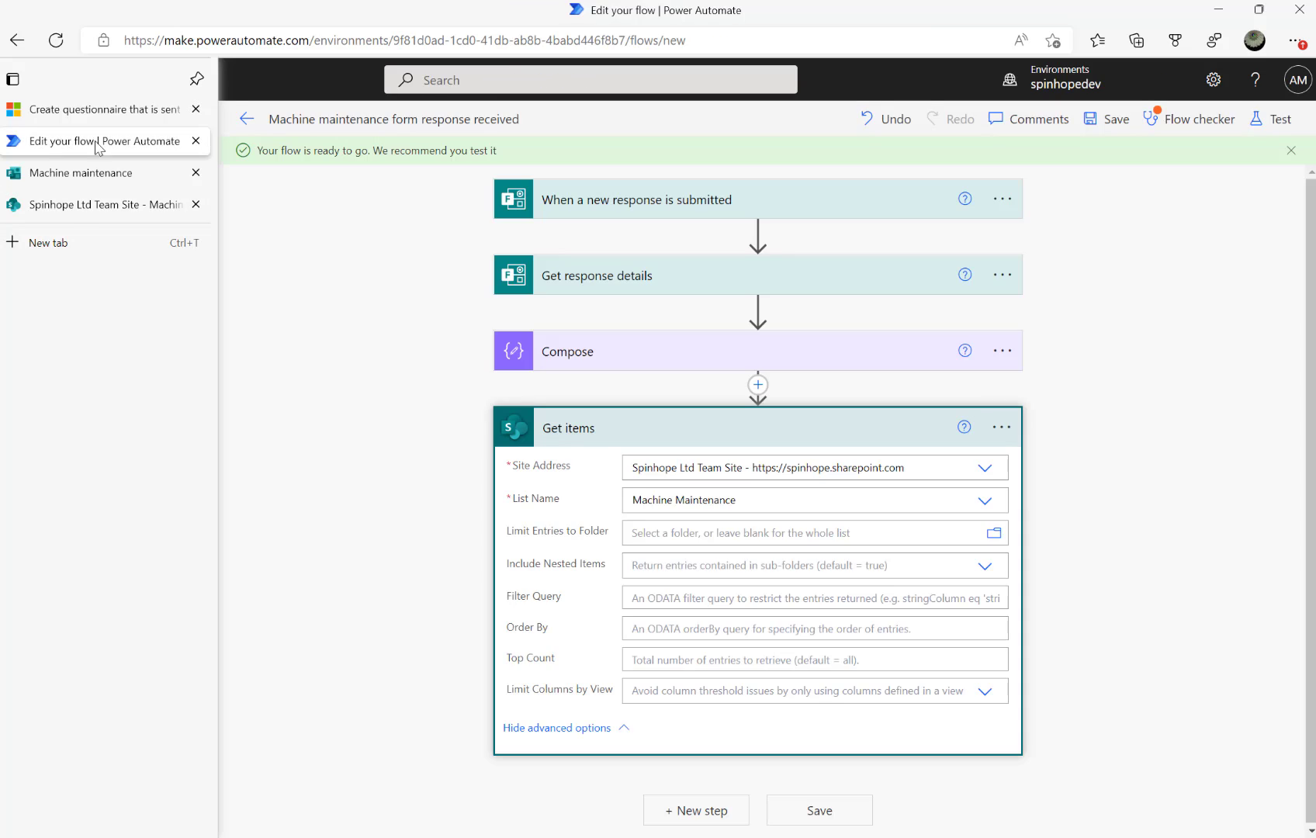
left_click(685, 605)
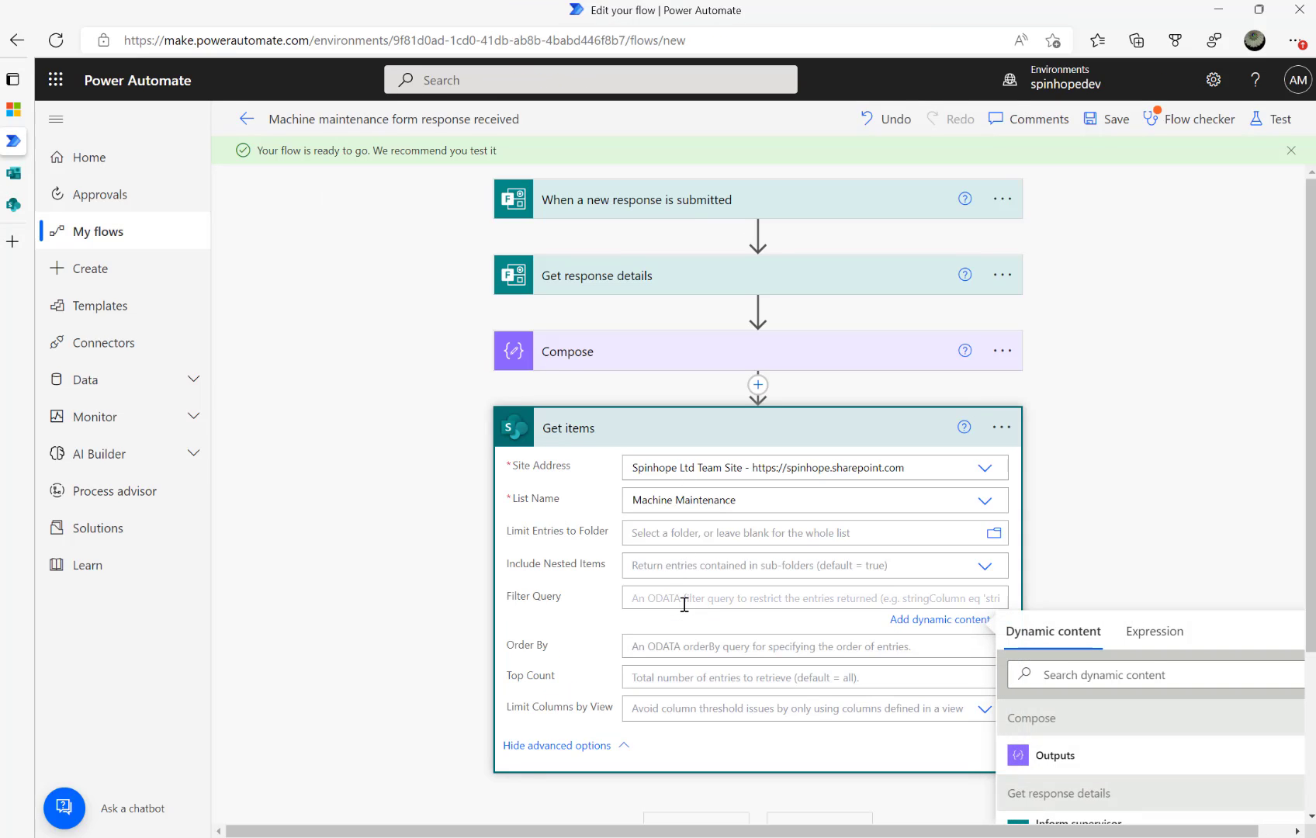
type("Emakil eq '")
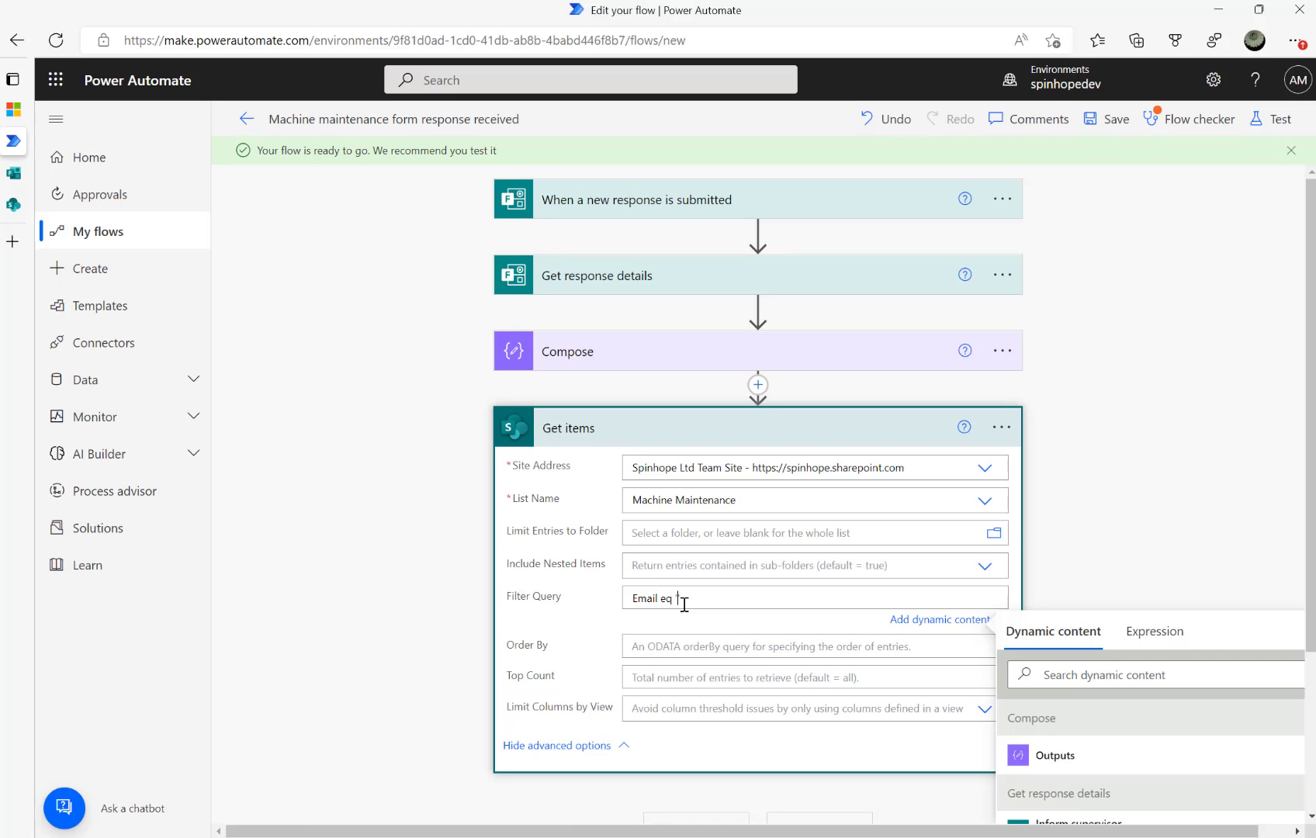
left_click(1105, 675)
scroll(1156, 620, "down", 1)
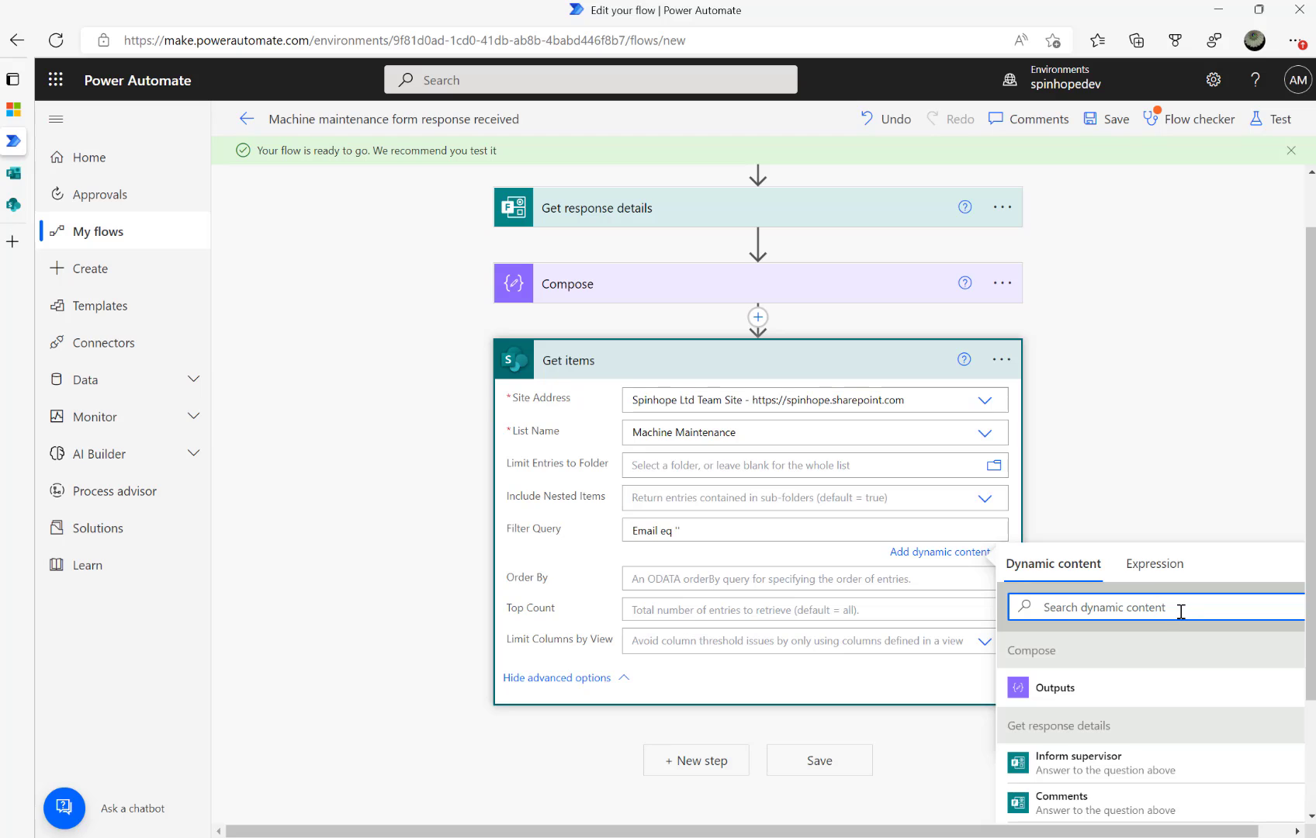
left_click(1057, 691)
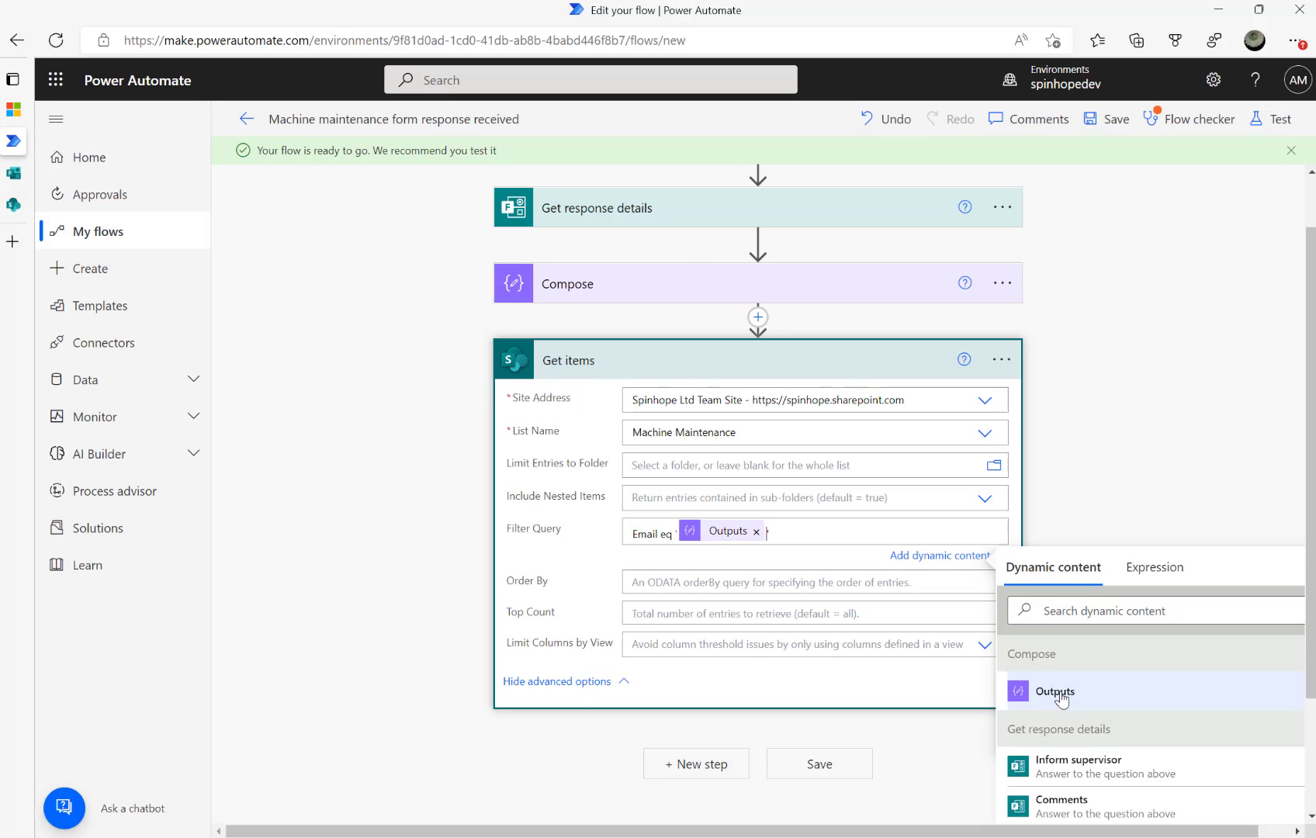
left_click(594, 278)
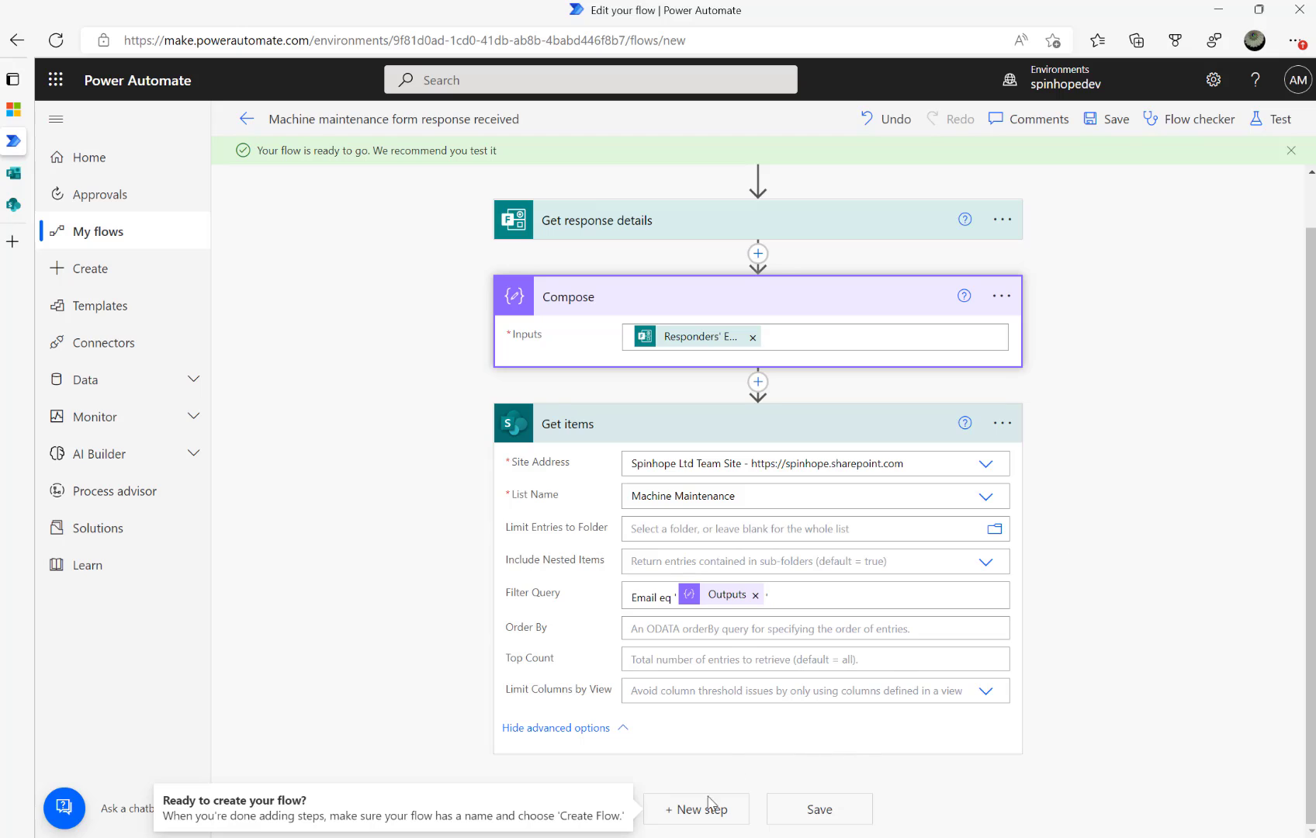
Add a SharePoint Update item action after Get items
left_click(689, 812)
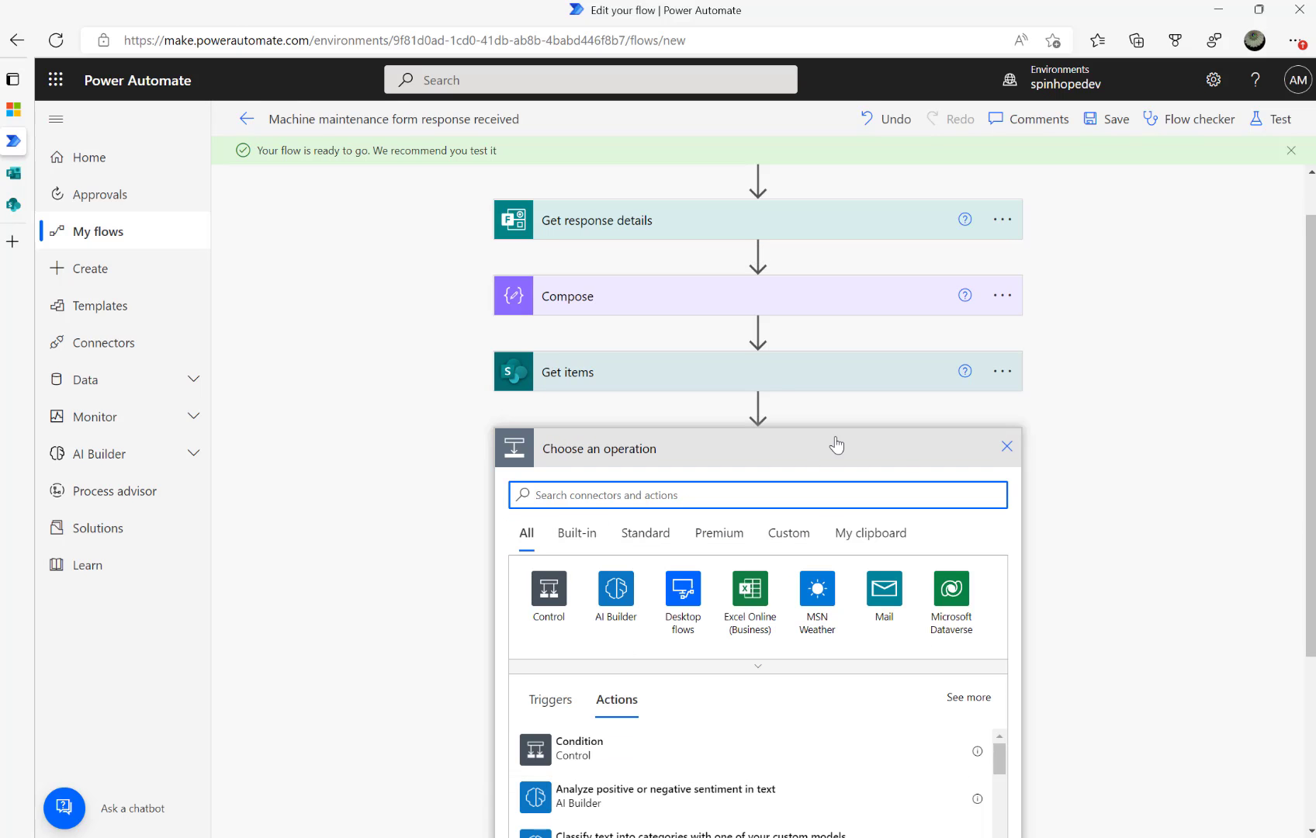
type("update")
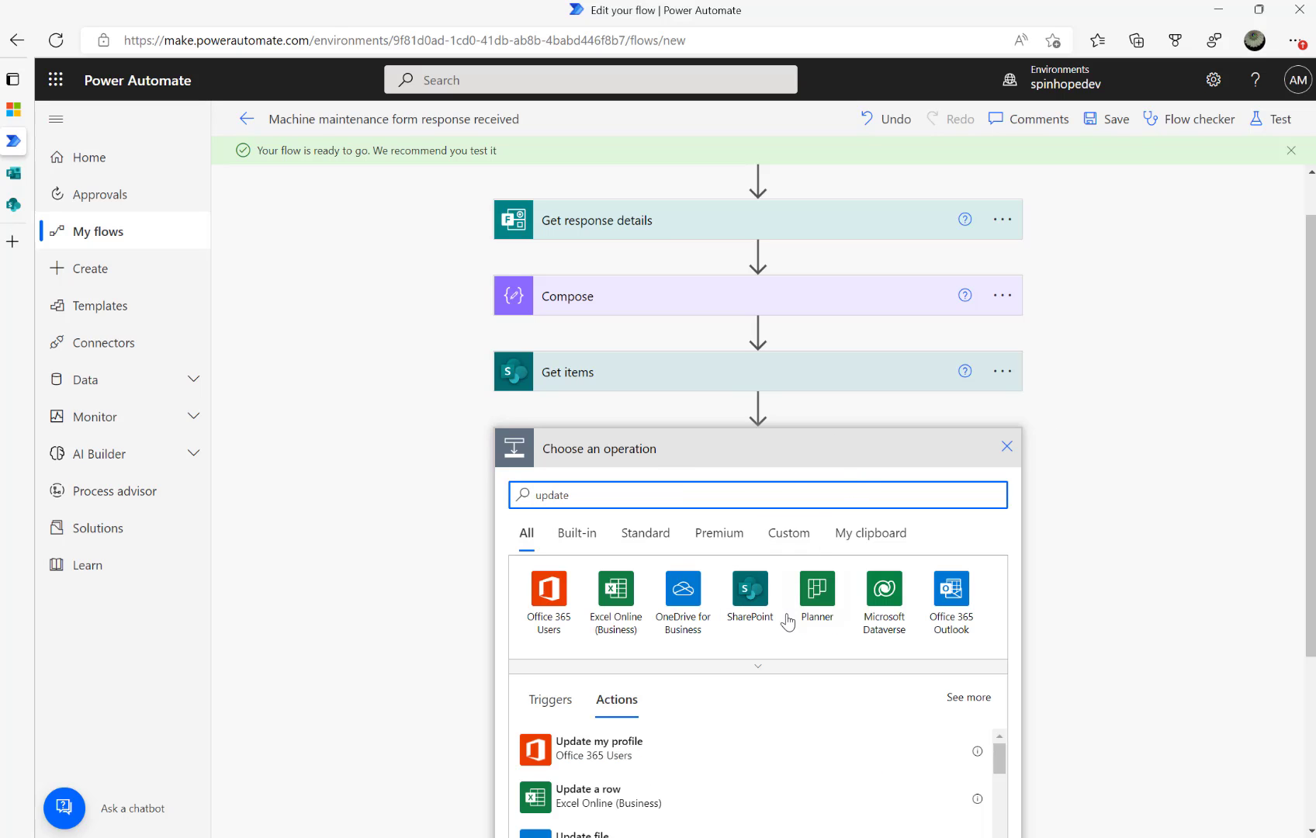
scroll(727, 737, "down", 1)
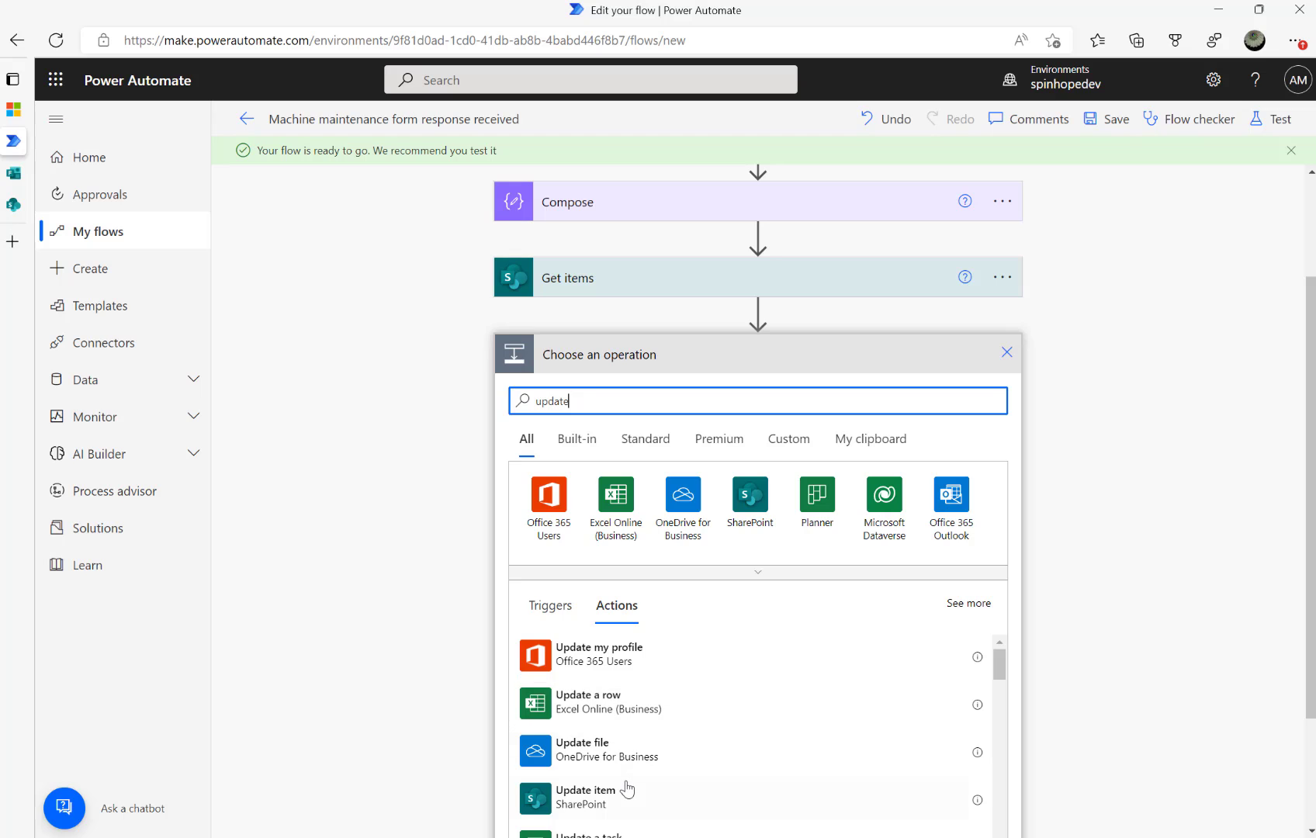
left_click(585, 791)
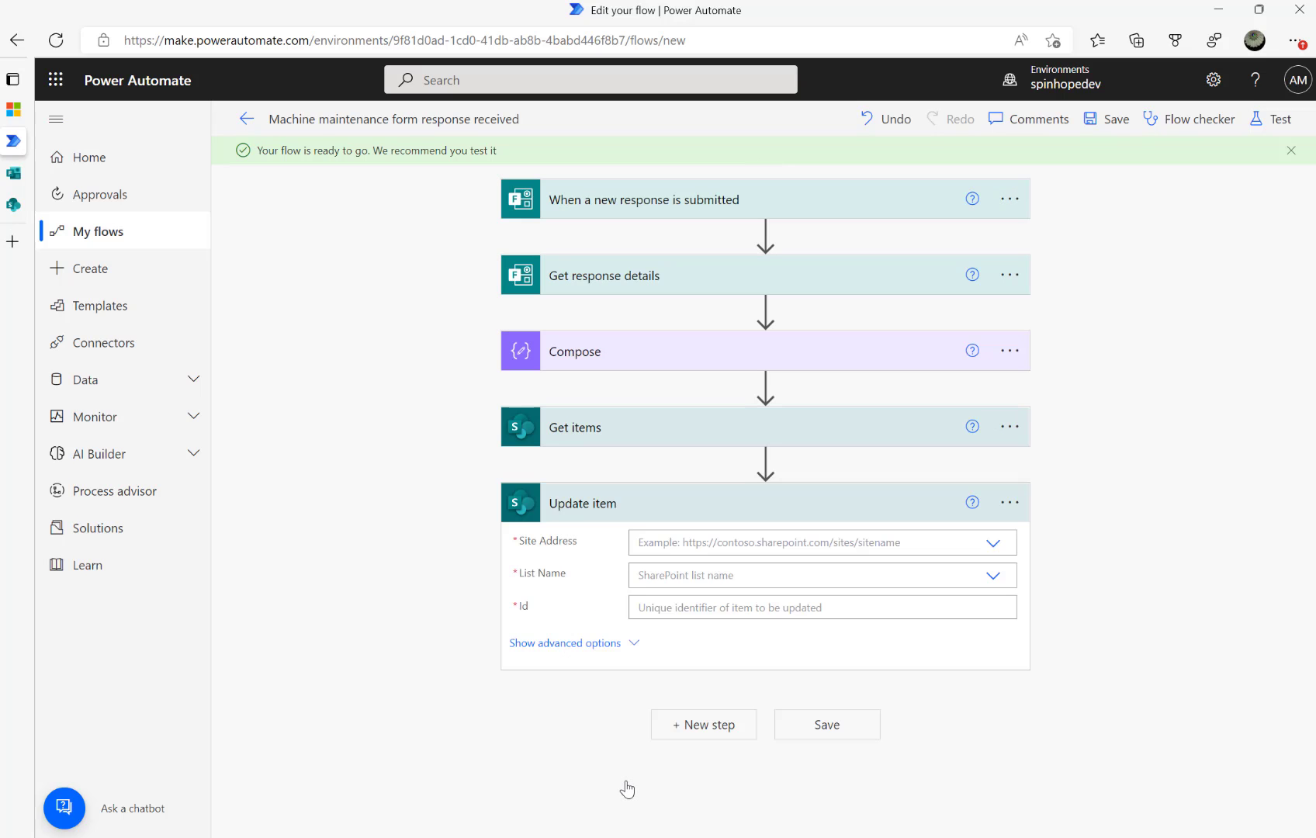
Set Update item's site to Spinhope Ltd Team Site and its list to Machine Maintenance
left_click(731, 543)
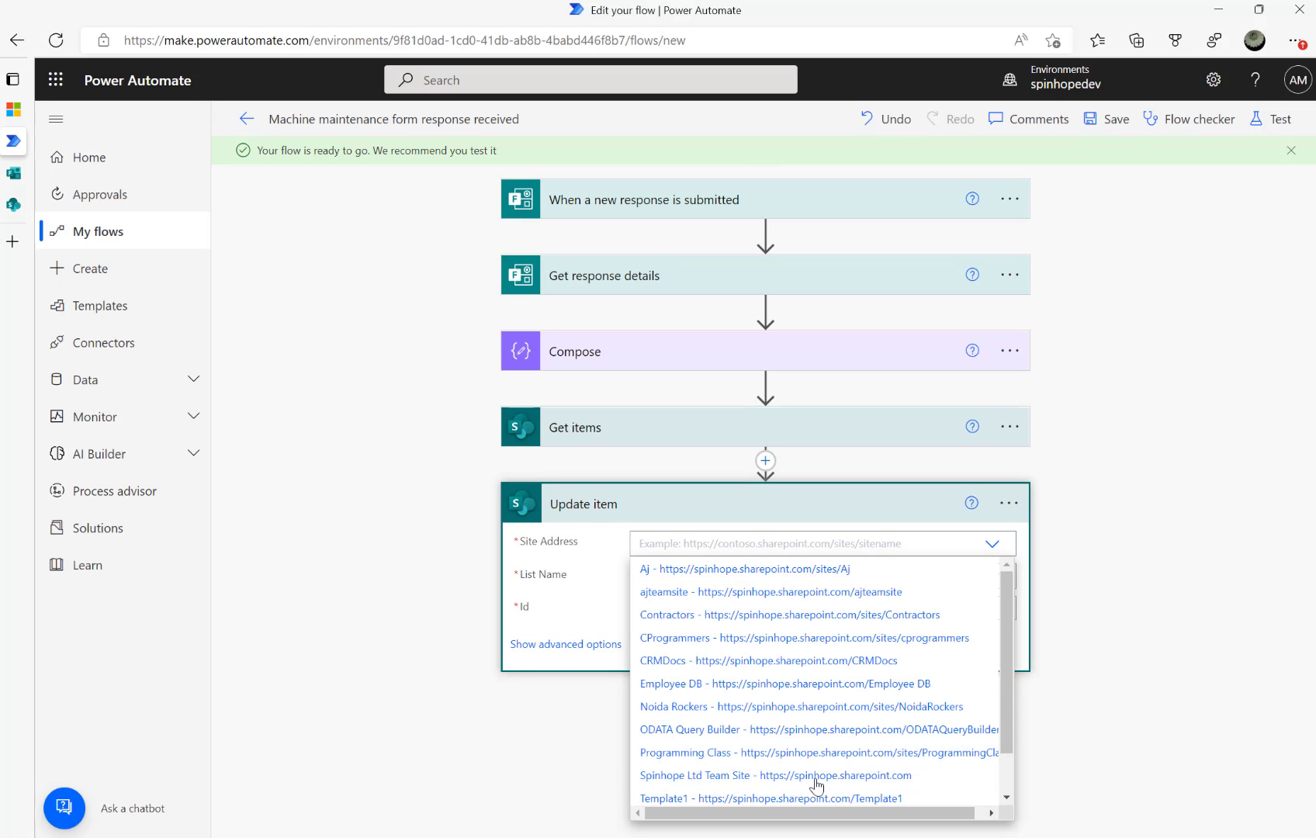
left_click(784, 776)
left_click(704, 577)
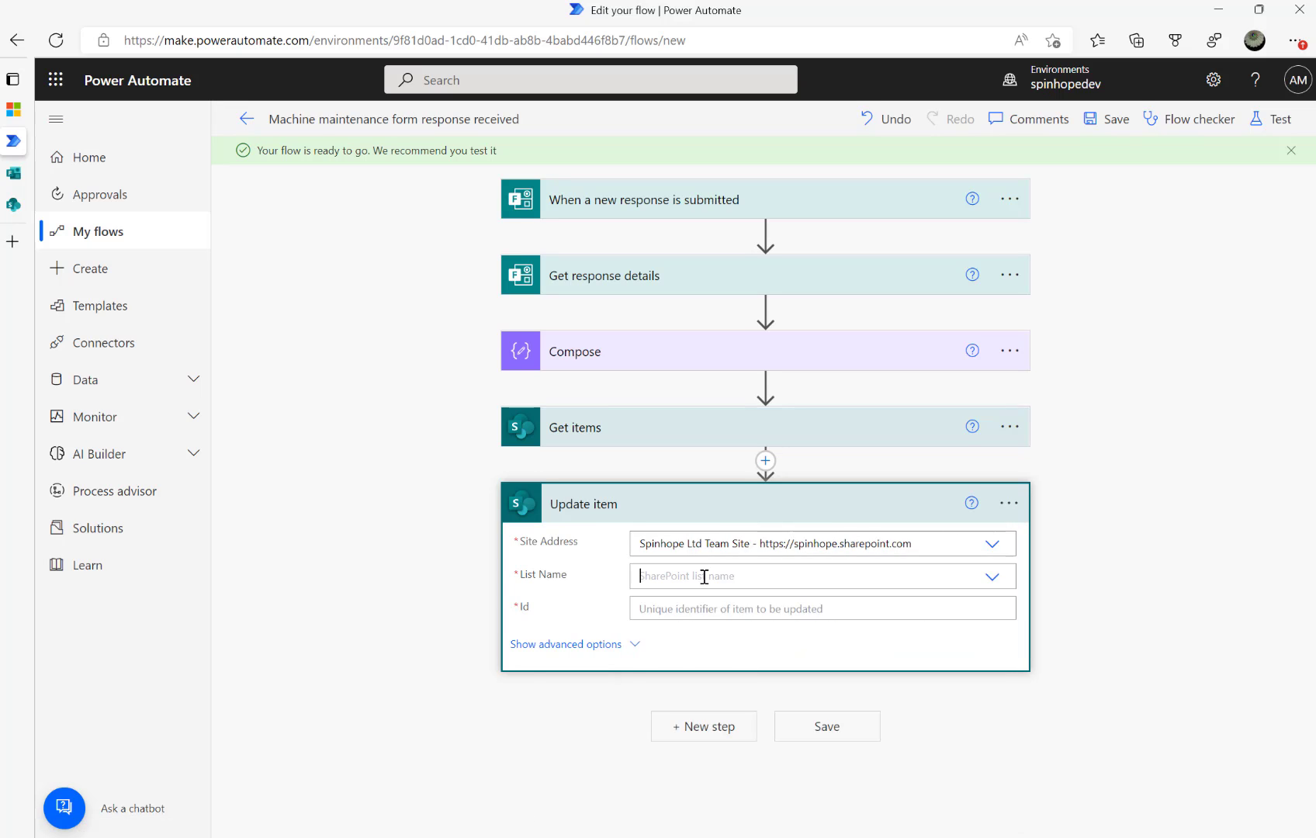
type("Mach")
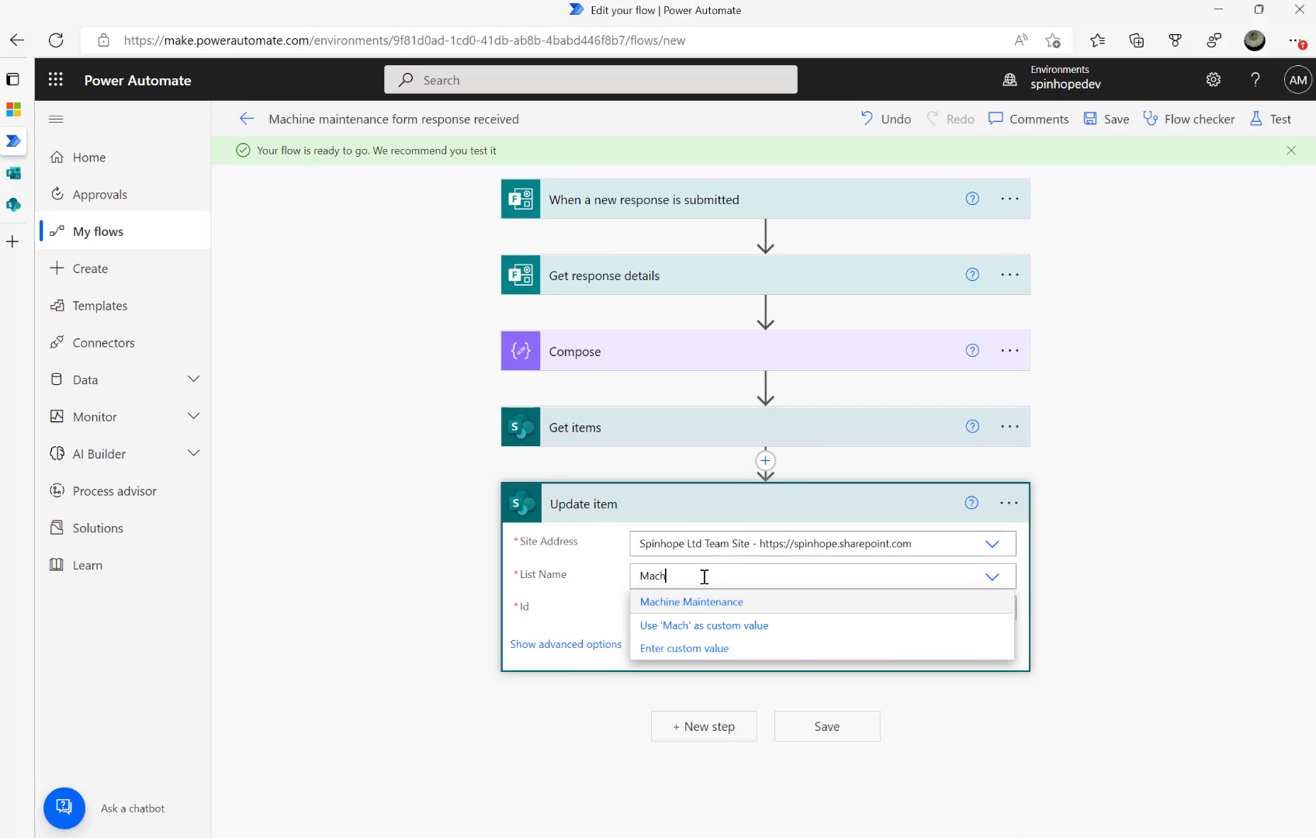
left_click(707, 601)
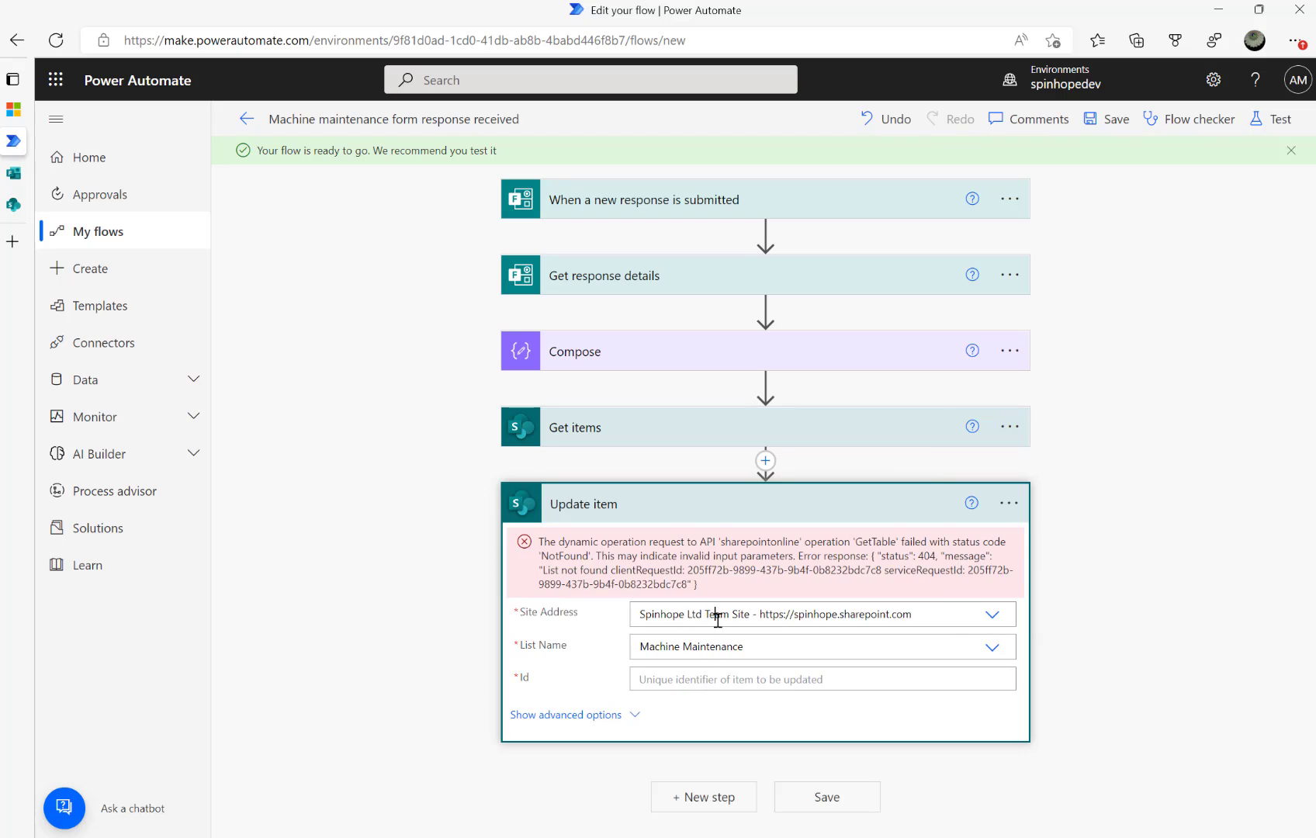
Set Update item's Id to the Get items ID, wrapping it in an Apply to each over value
left_click(412, 556)
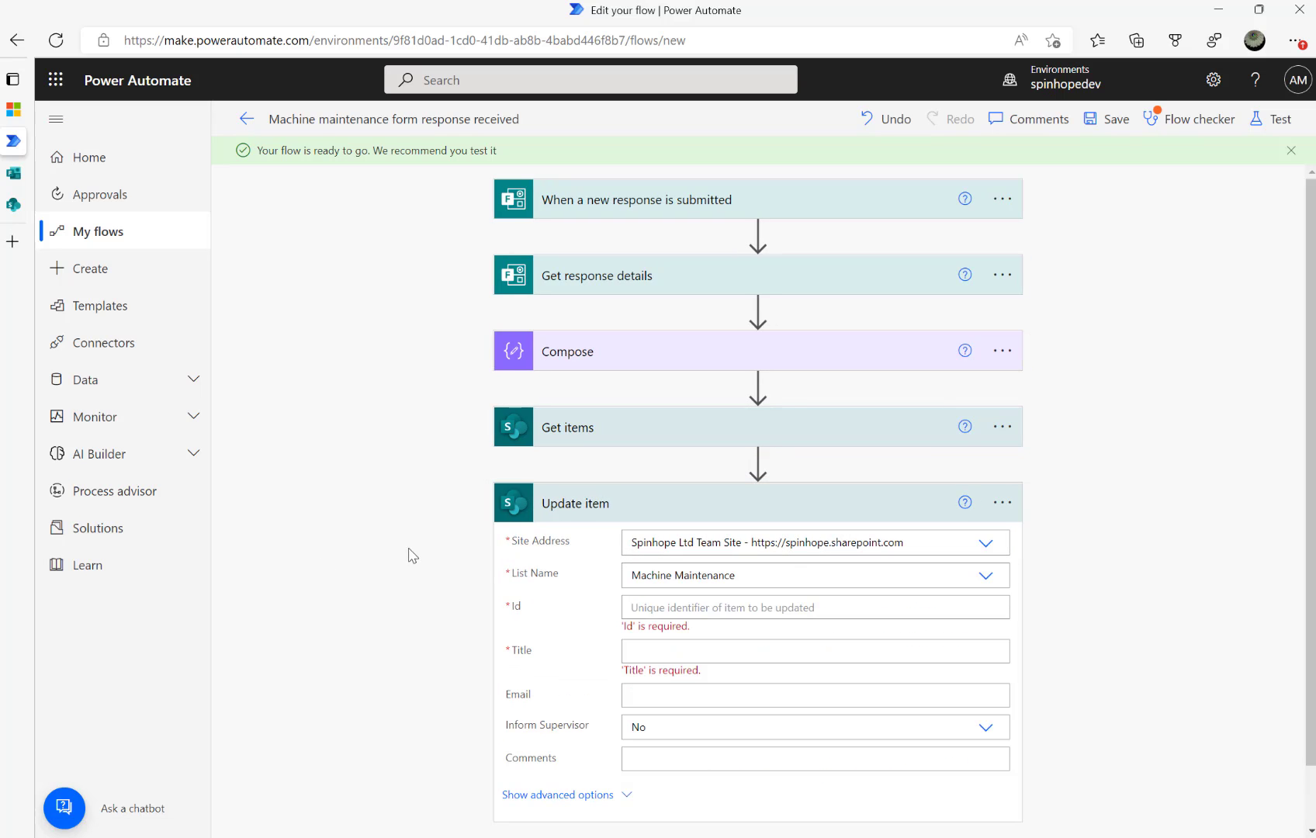
left_click(697, 608)
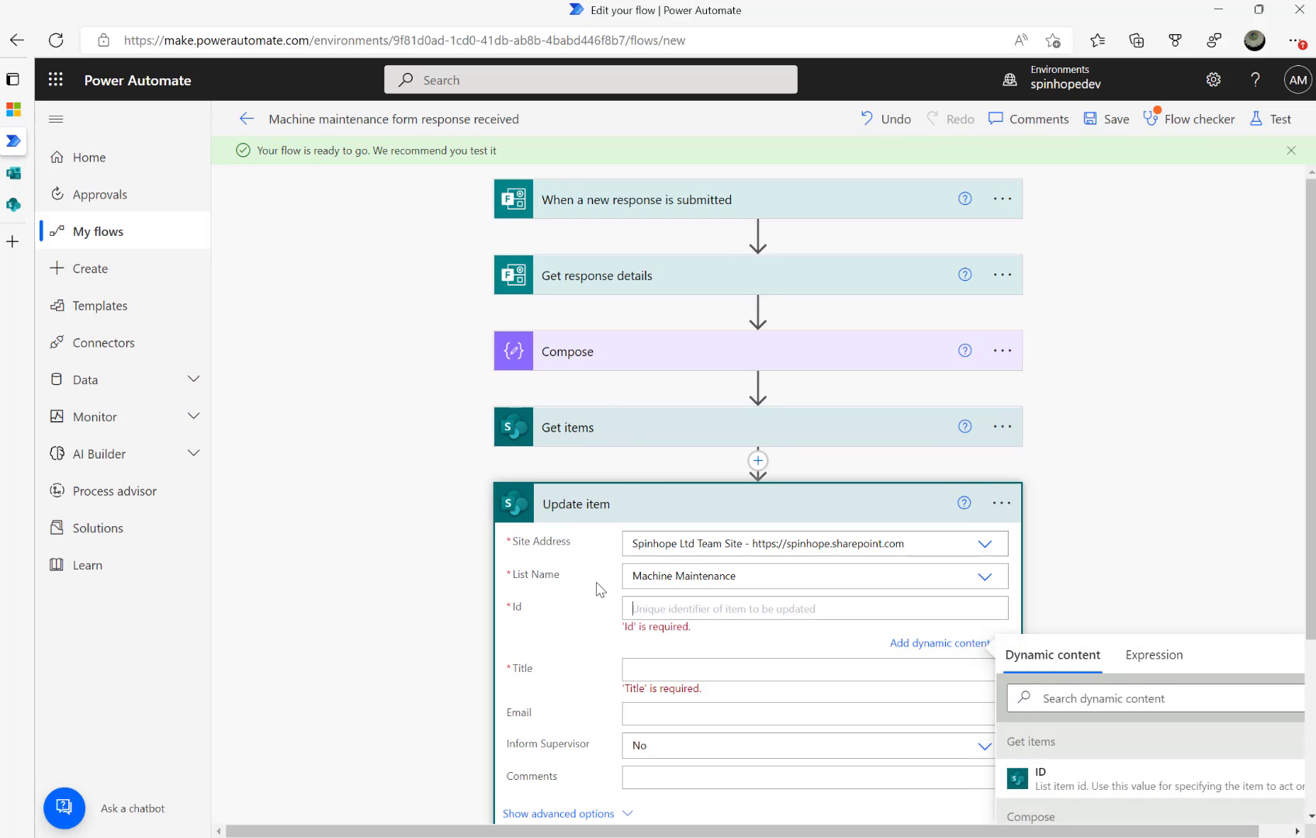
left_click(594, 431)
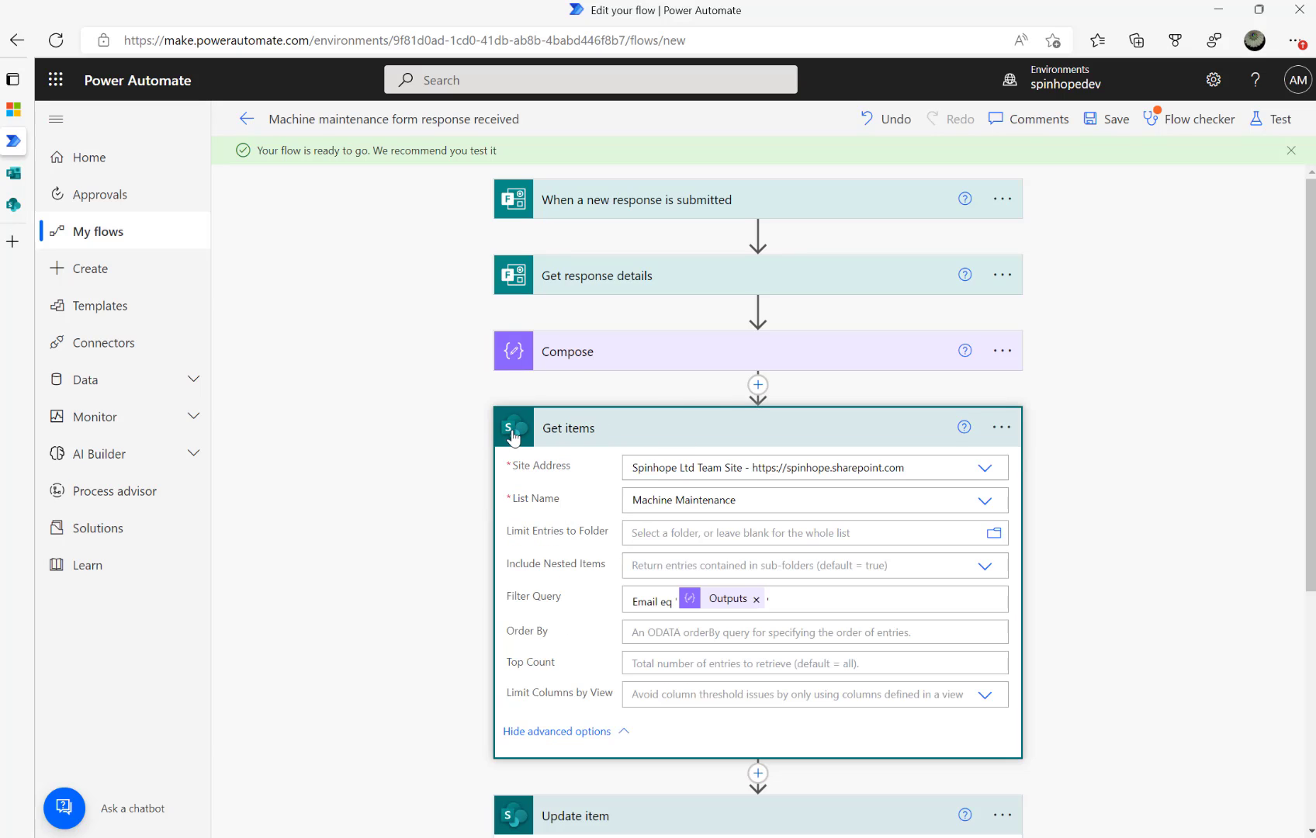
left_click(621, 435)
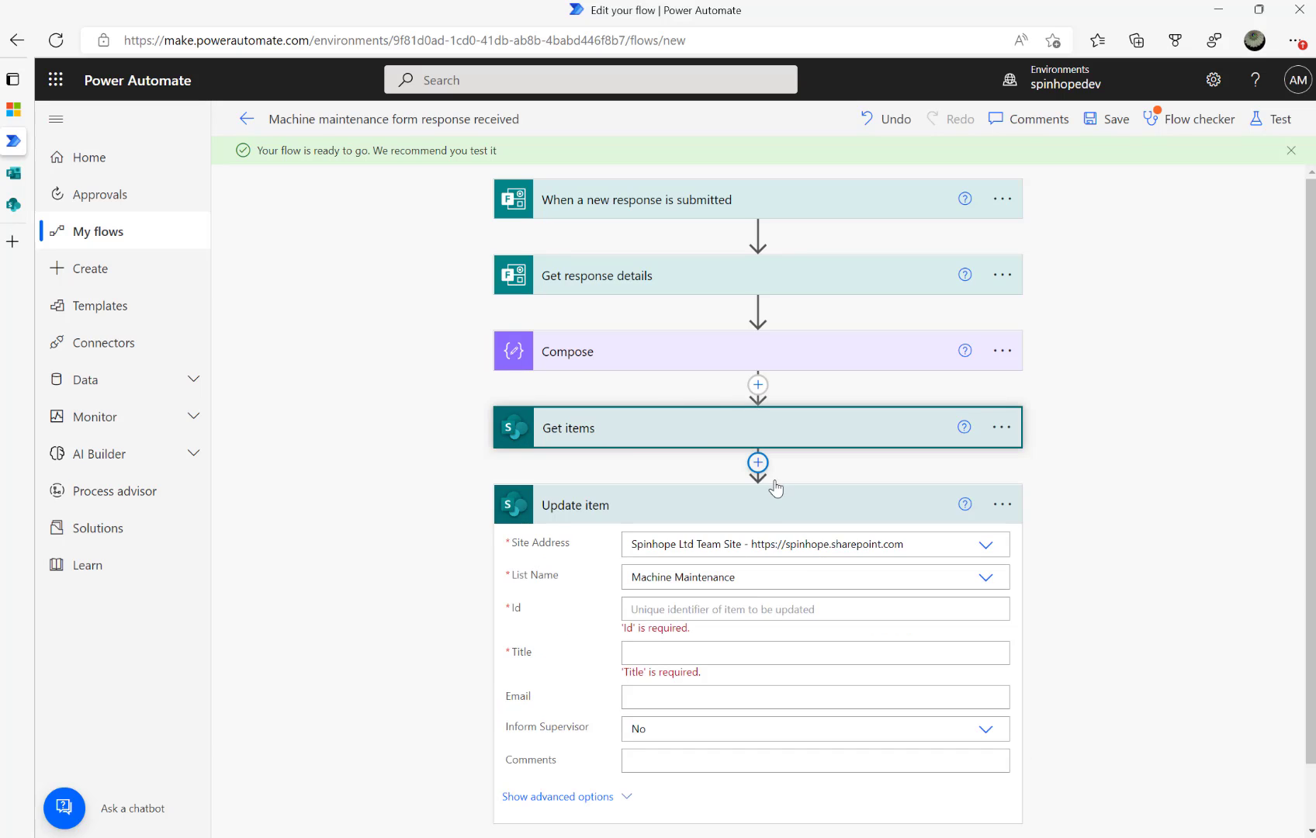
left_click(688, 608)
left_click(1042, 610)
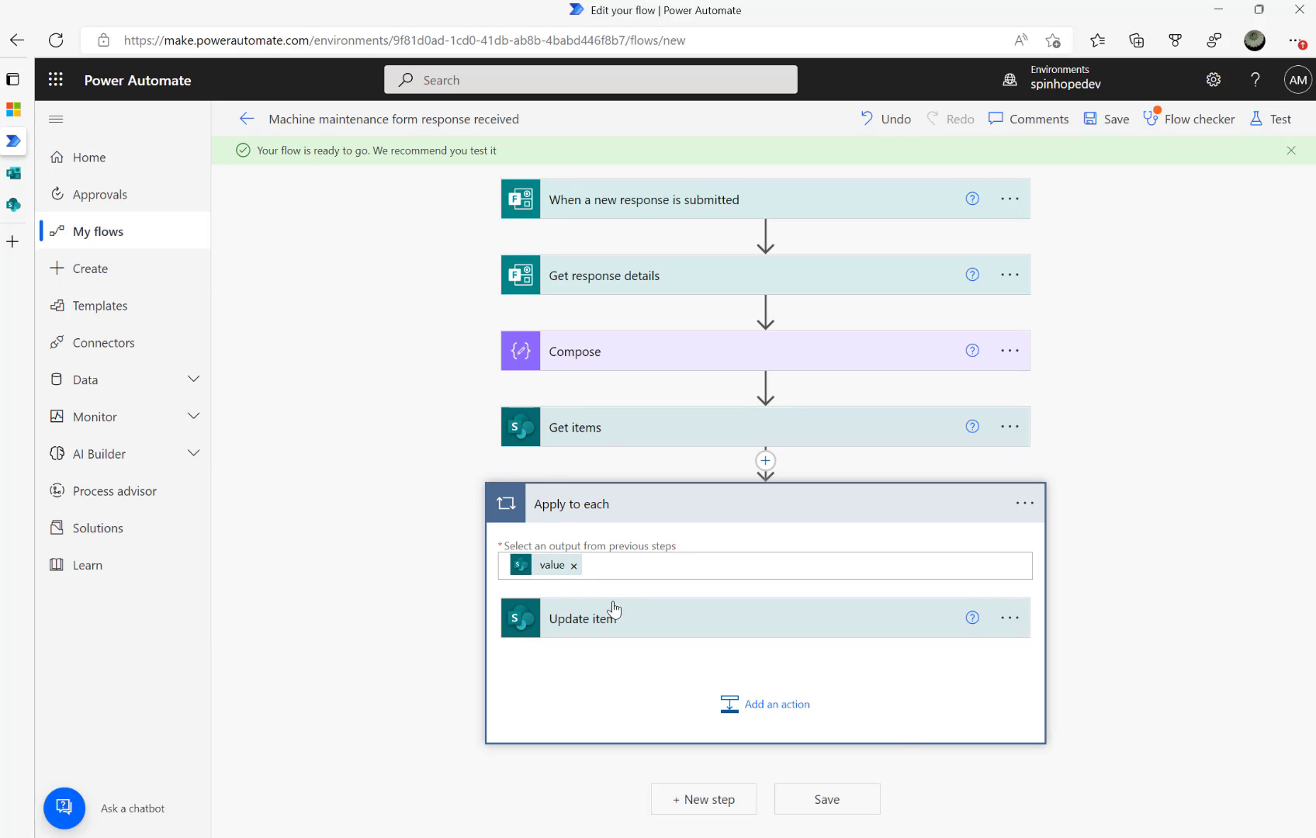
left_click(640, 618)
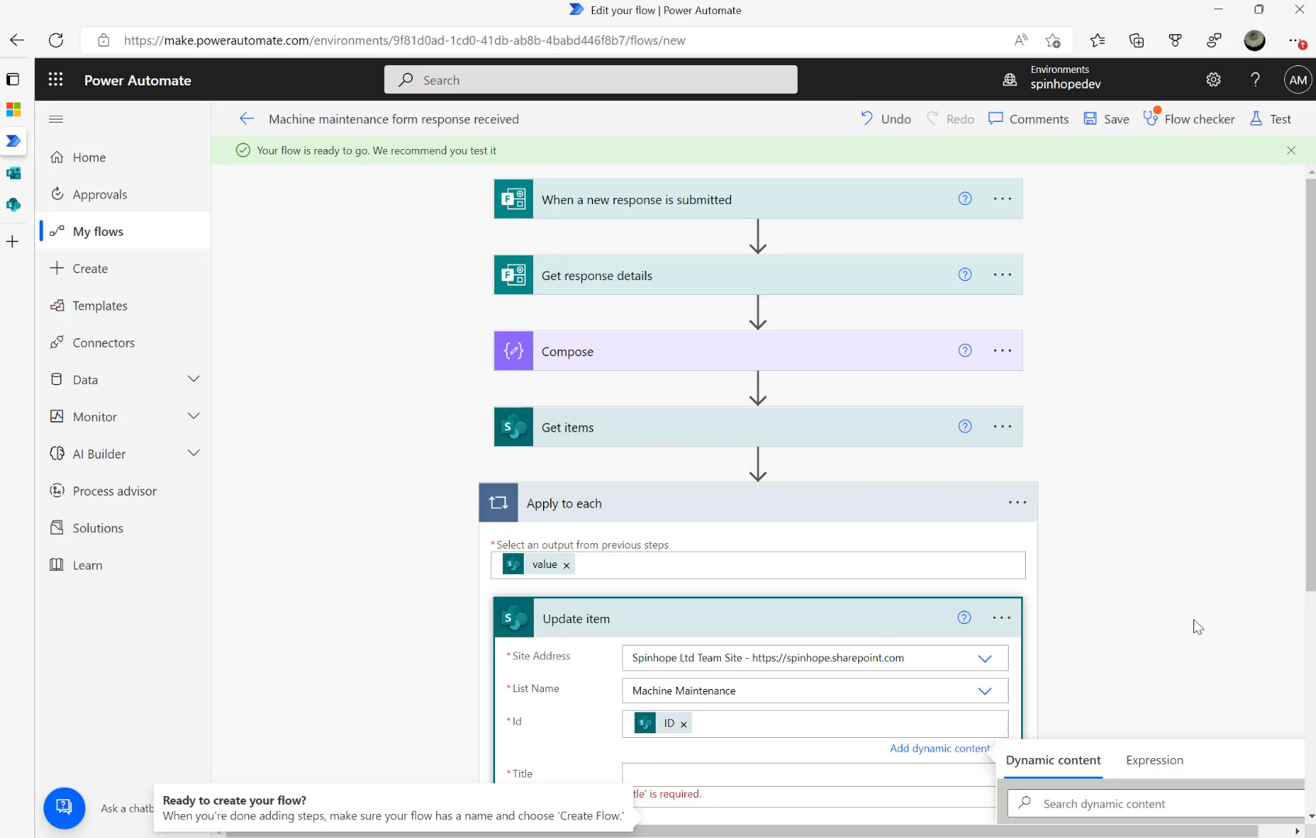
scroll(1196, 626, "down", 5)
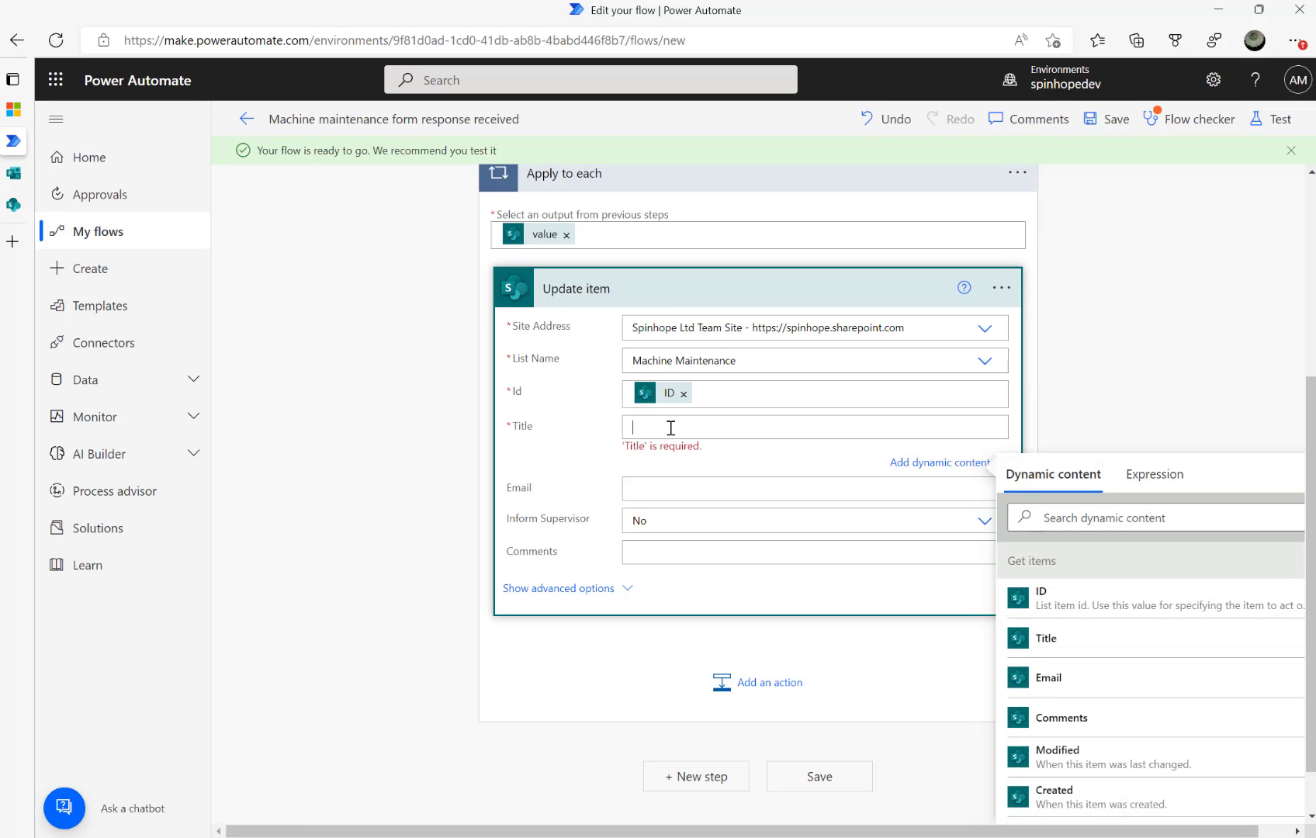
Set the Update item Email field to the Compose step's Outputs
mouse_move(13, 172)
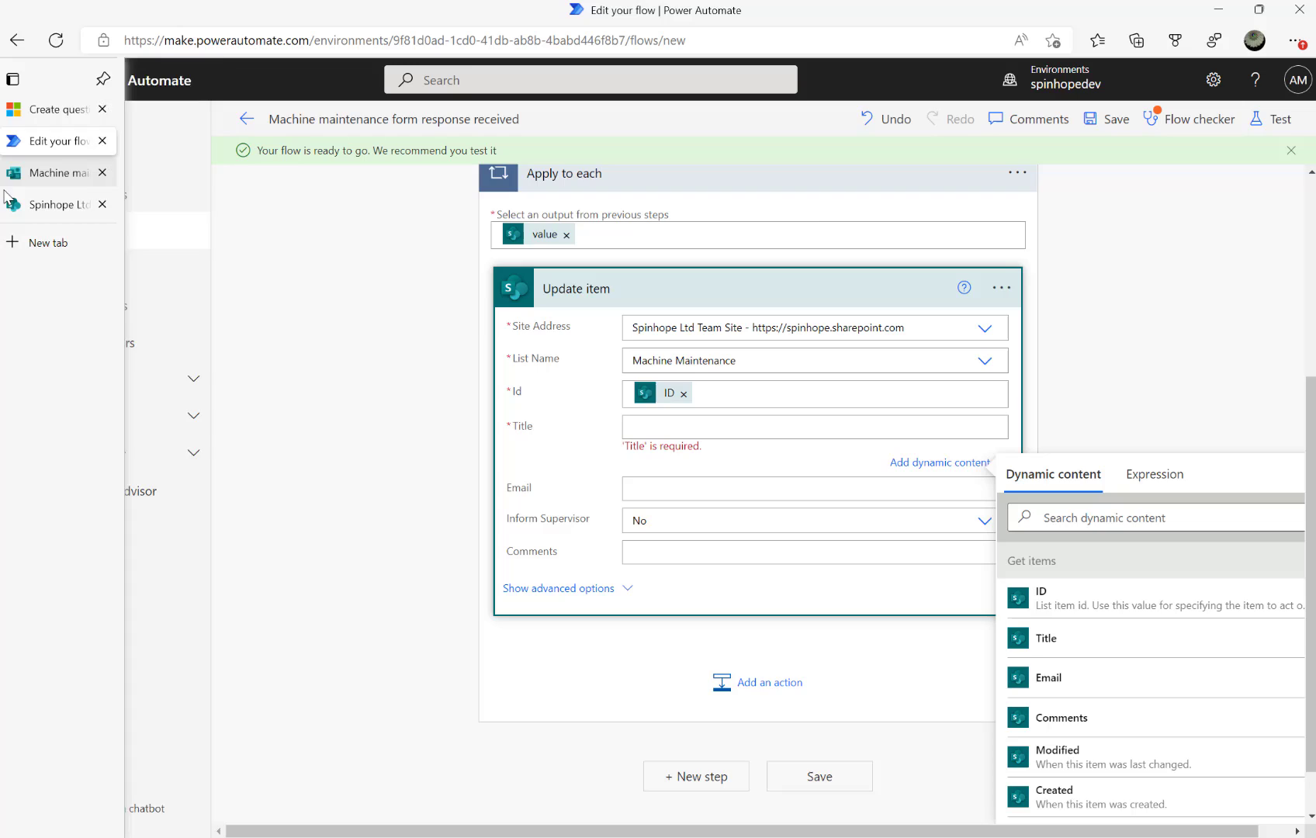
left_click(64, 209)
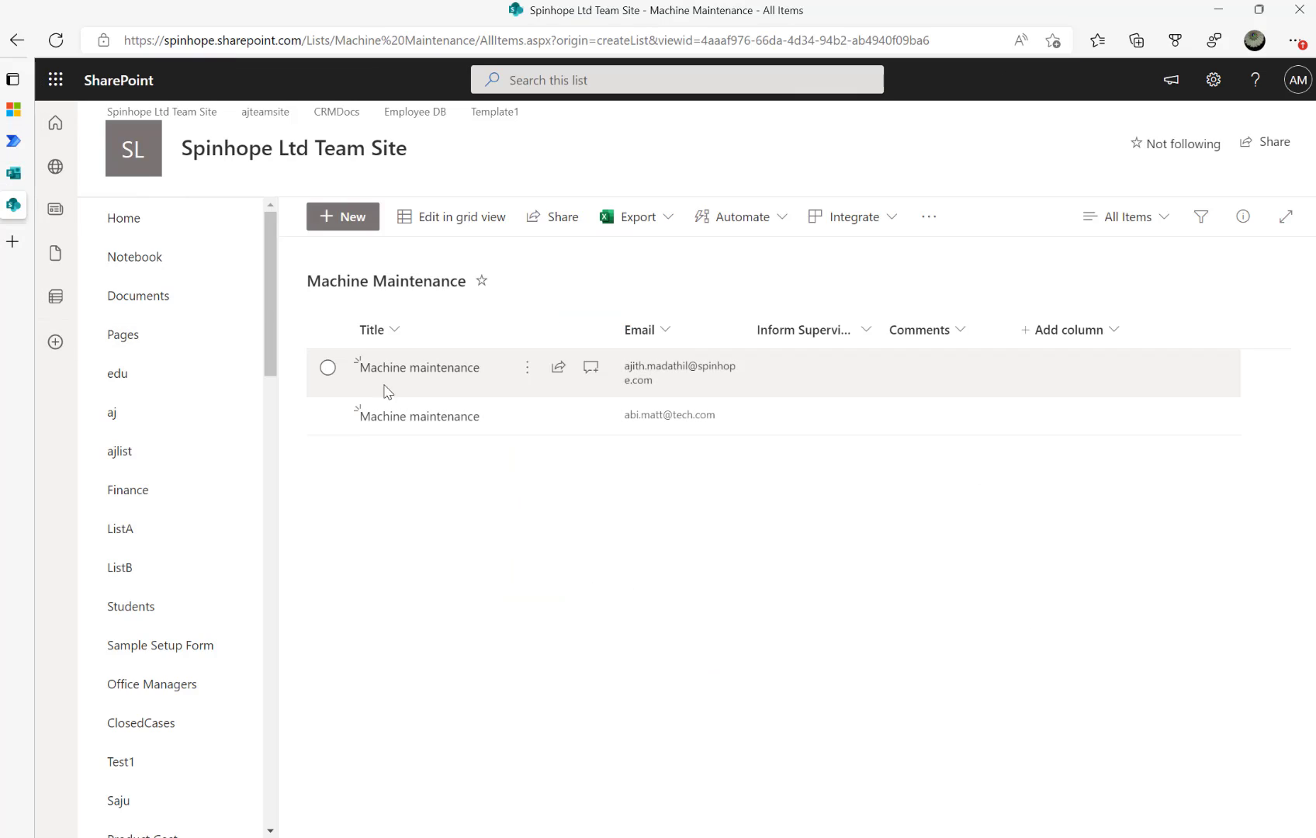
left_click(23, 141)
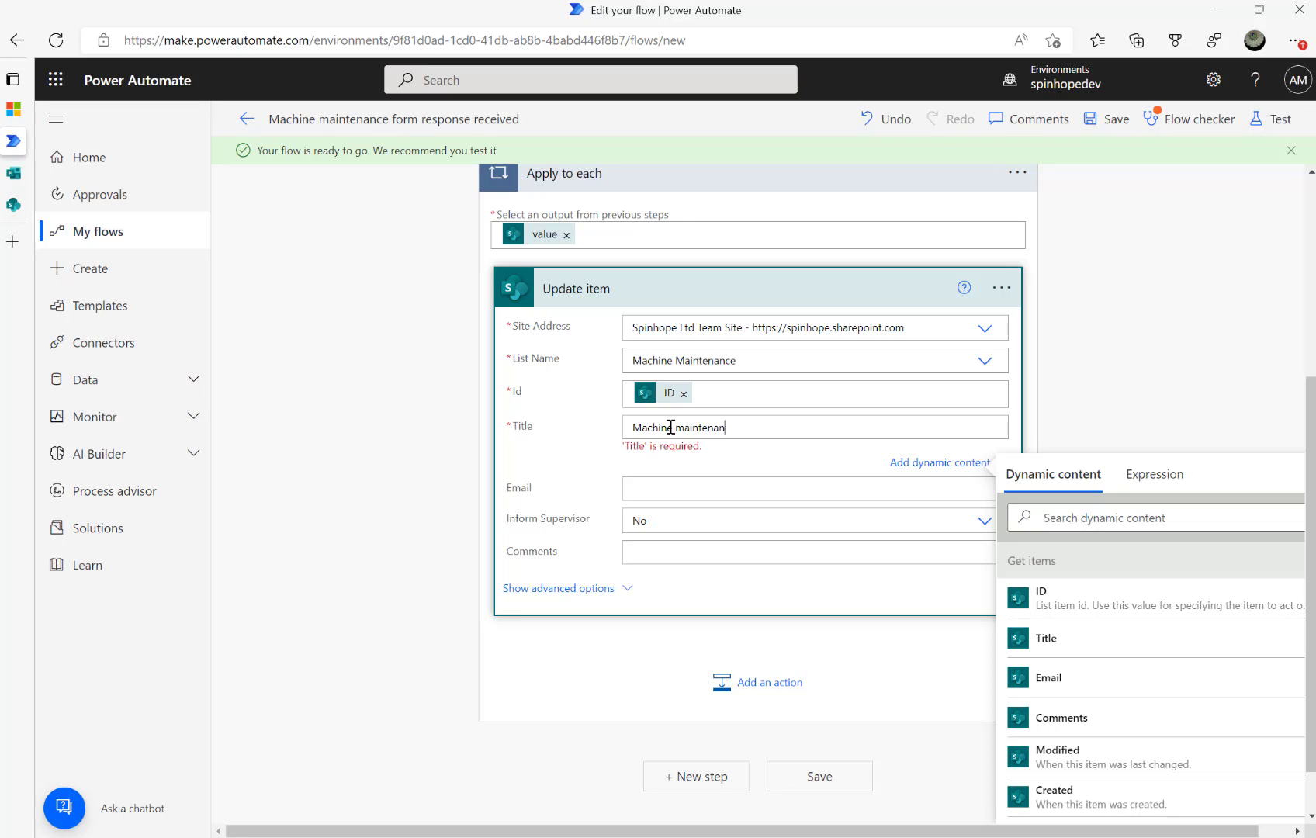
left_click(716, 489)
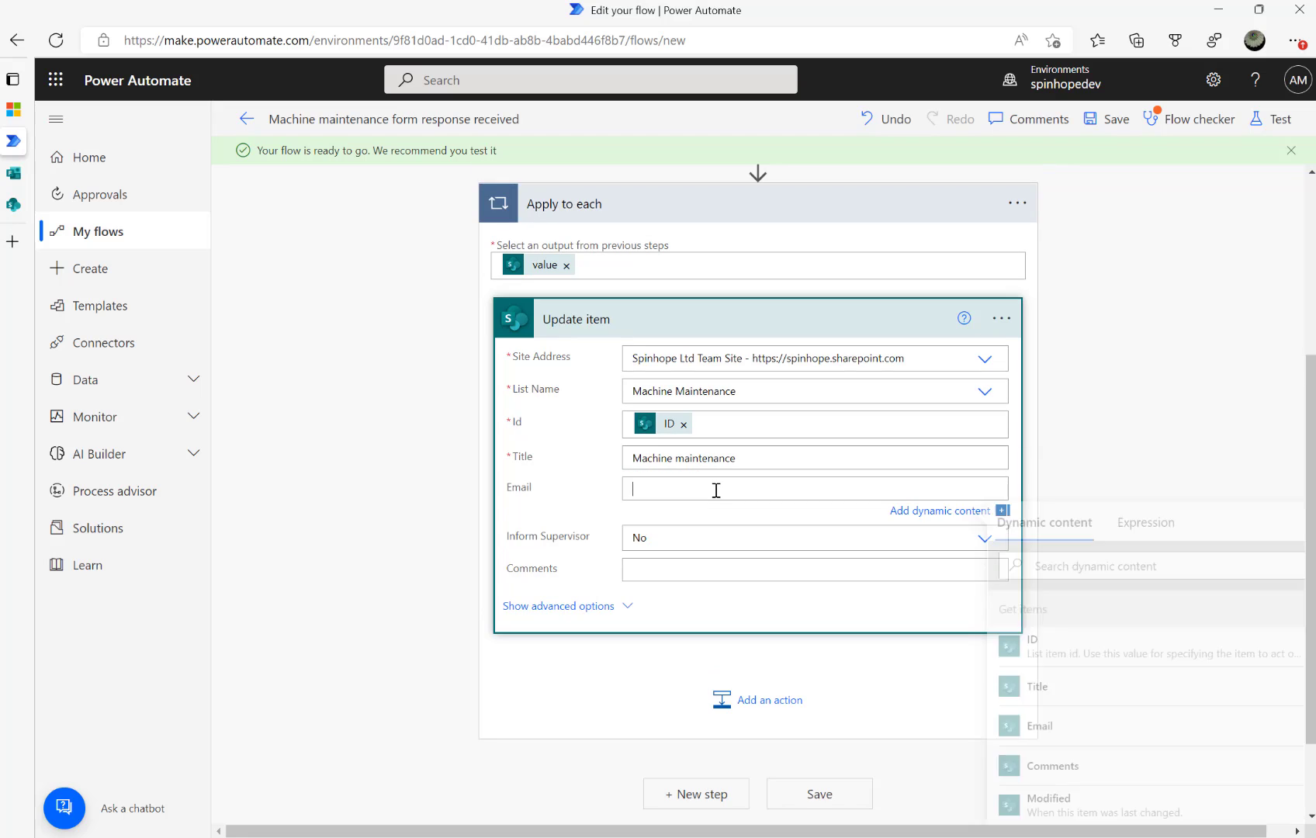
left_click(1081, 566)
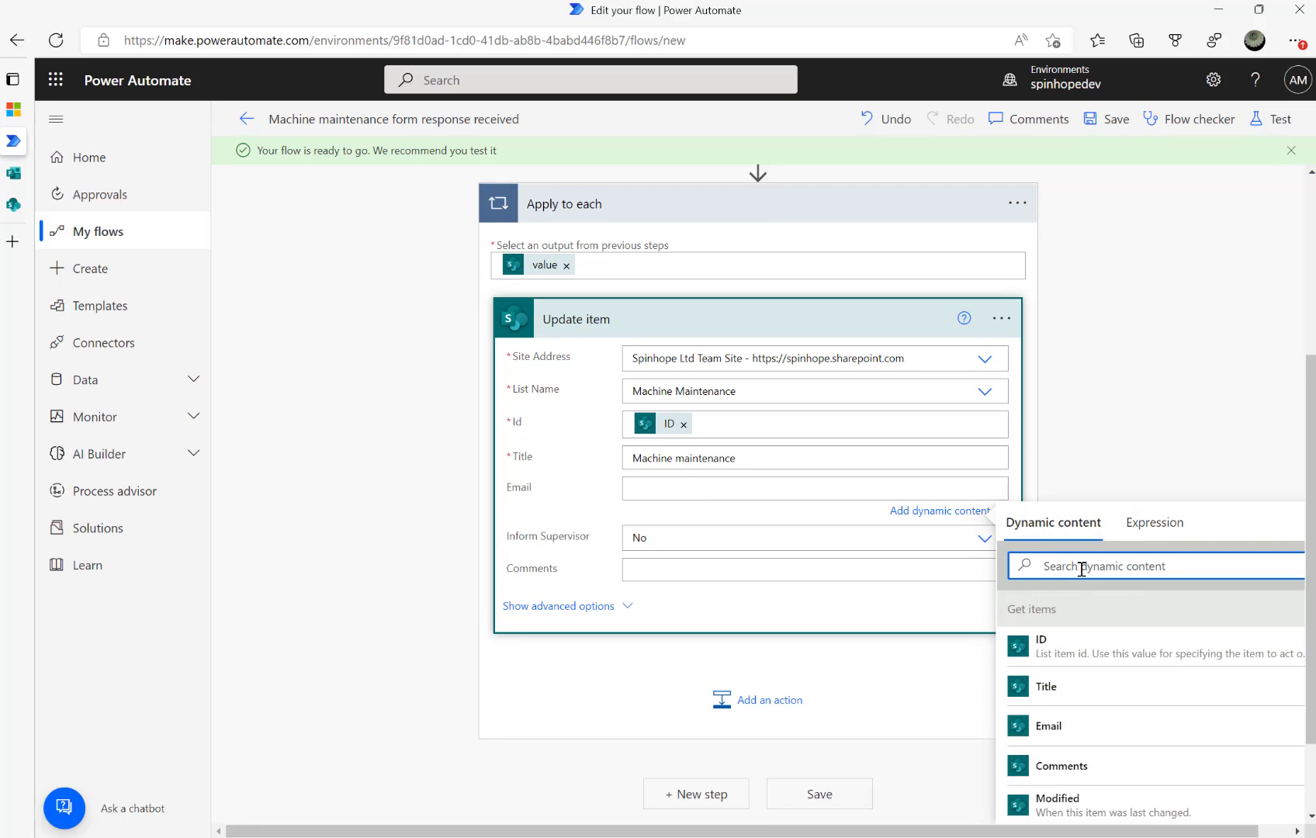
type("compose")
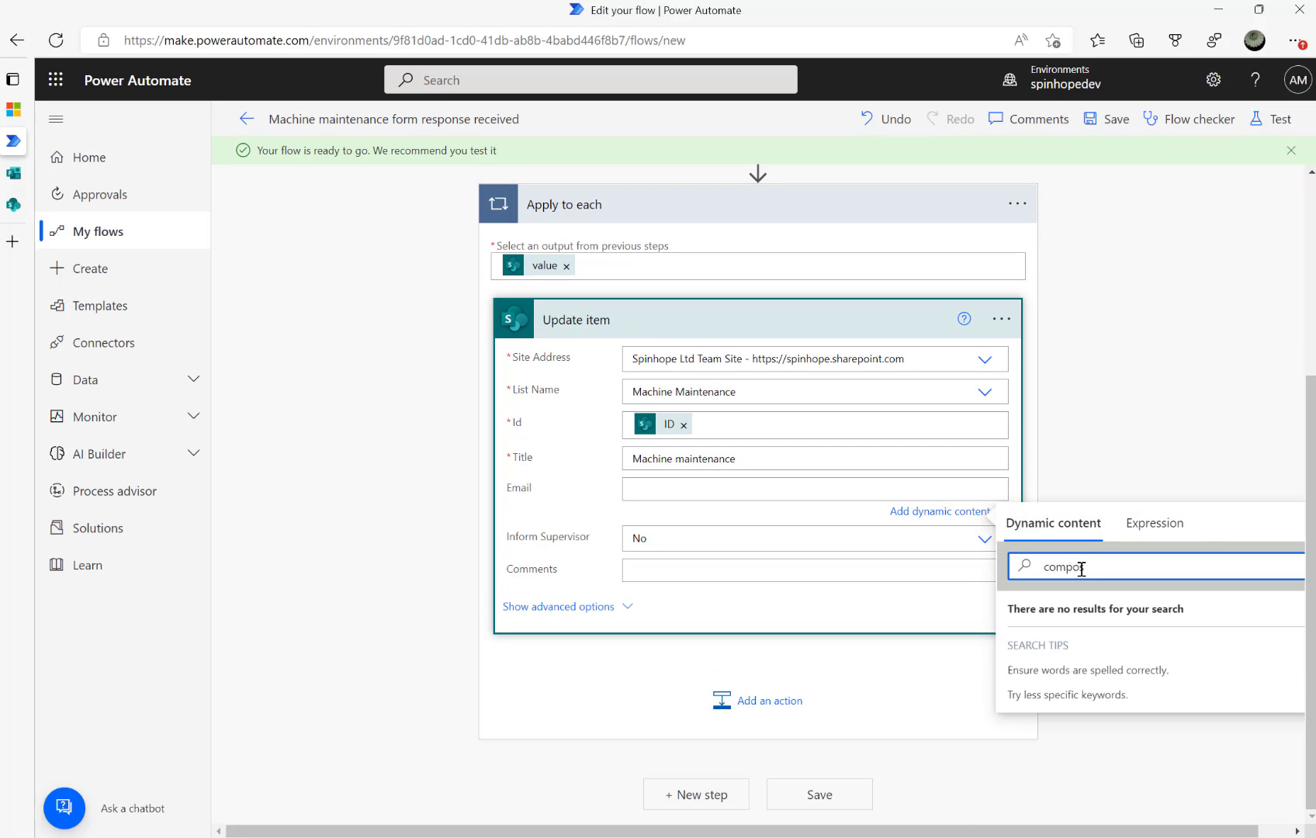
key("BackSpace")
key("BackSpace")
key("BackSpace")
key("BackSpace")
key("BackSpace")
key("BackSpace")
key("BackSpace")
type("o")
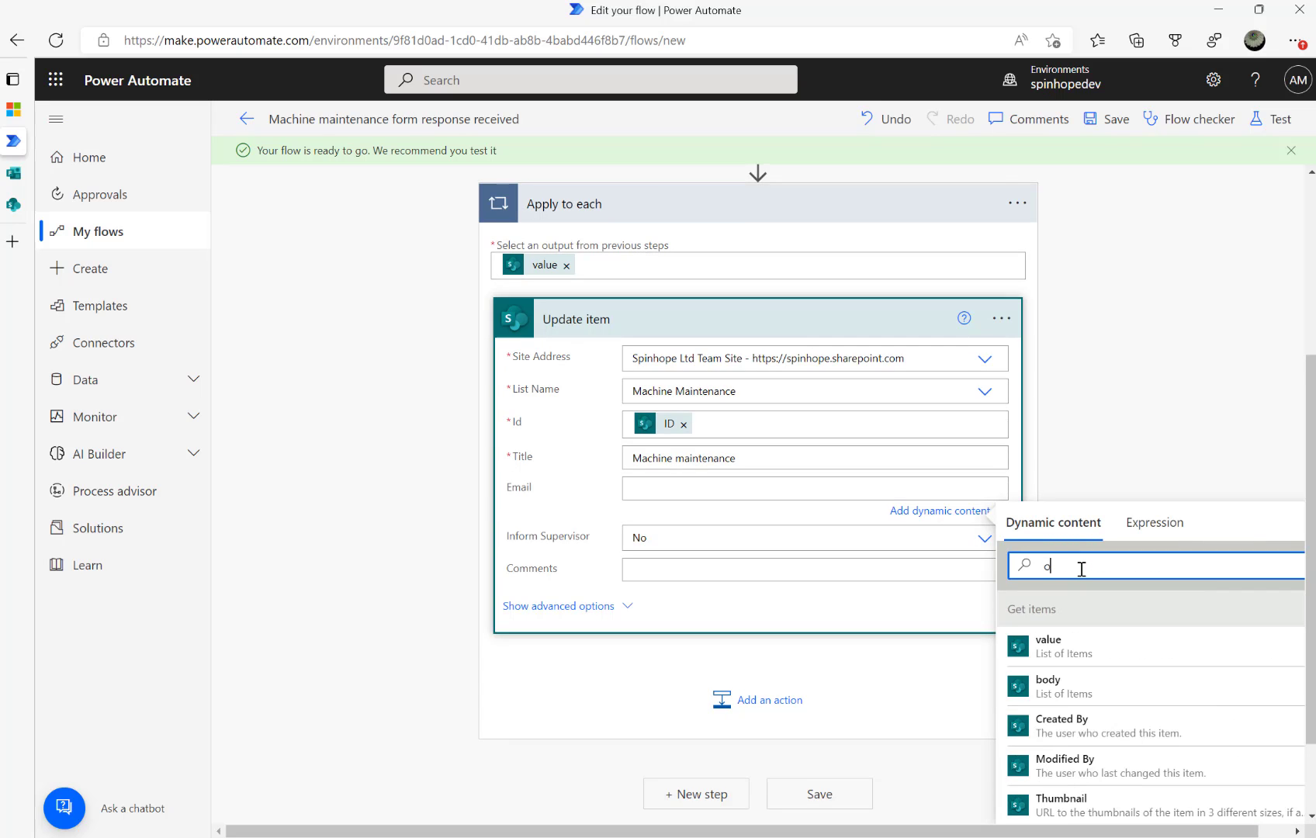
key("BackSpace")
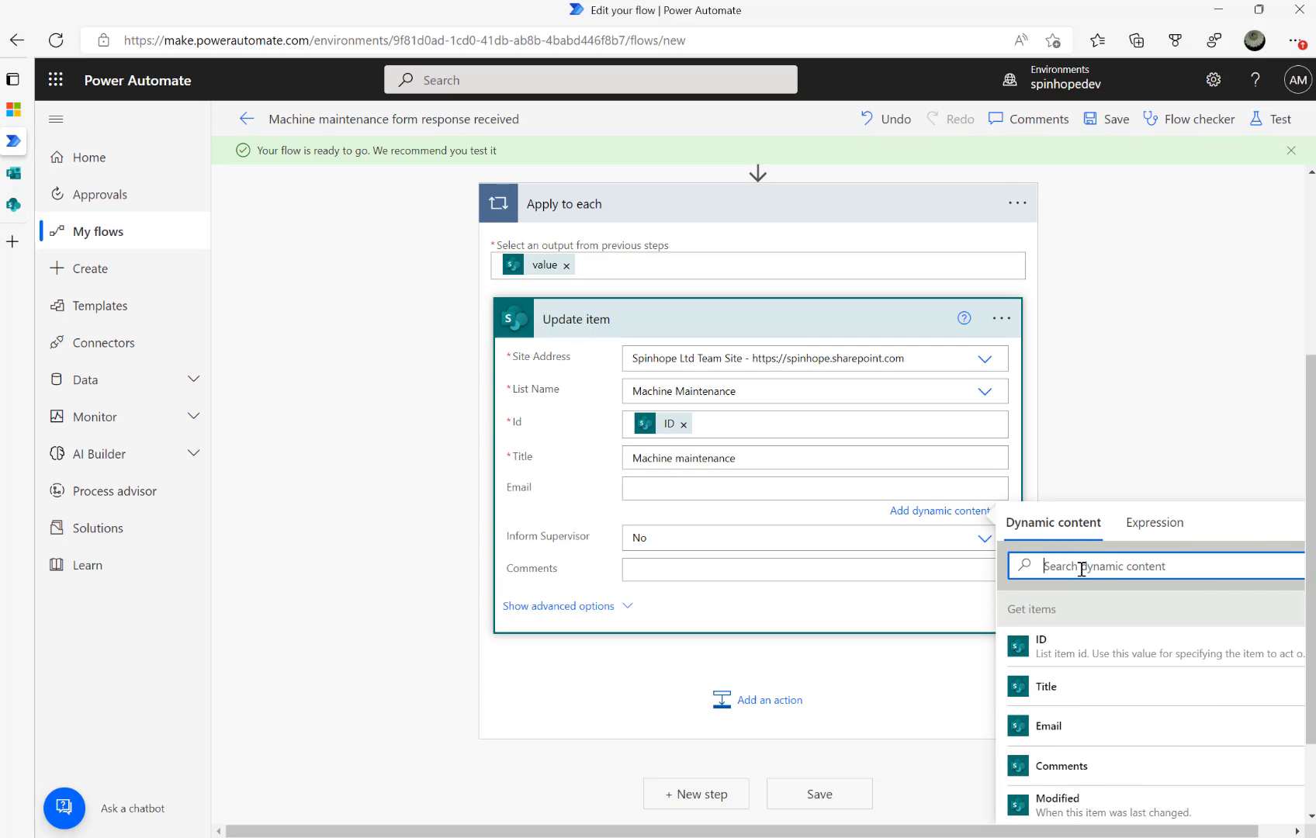
type("outpu")
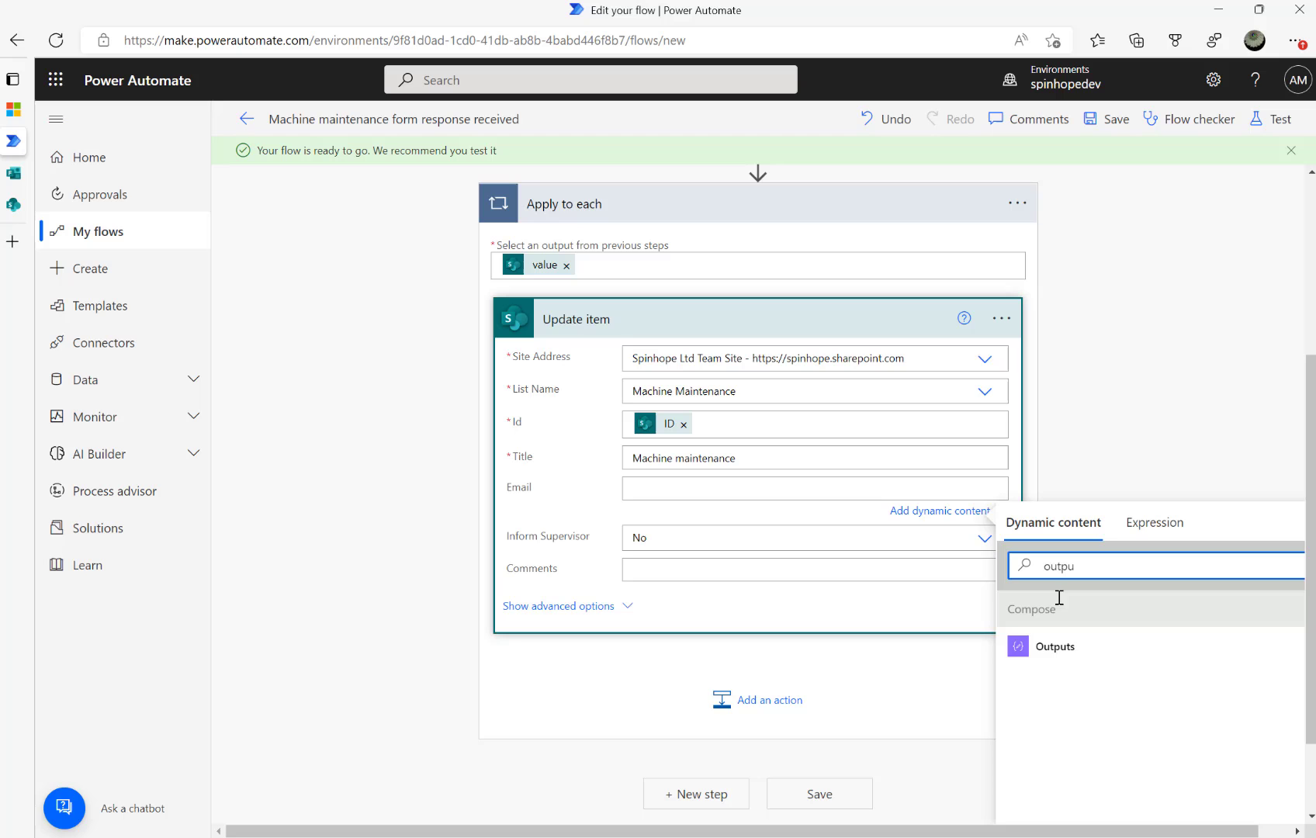
left_click(1049, 646)
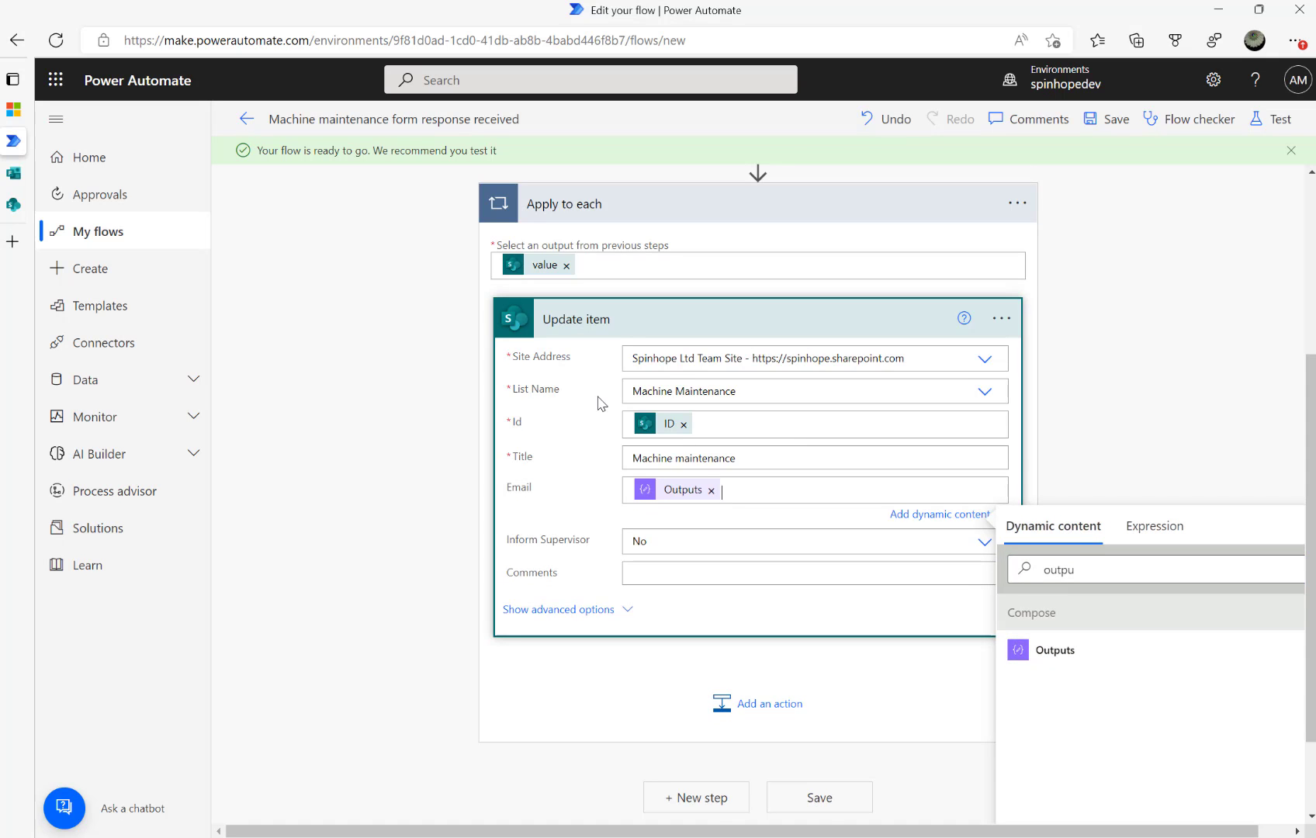
Expand the Compose step to verify its input
scroll(598, 403, "up", 3)
left_click(587, 284)
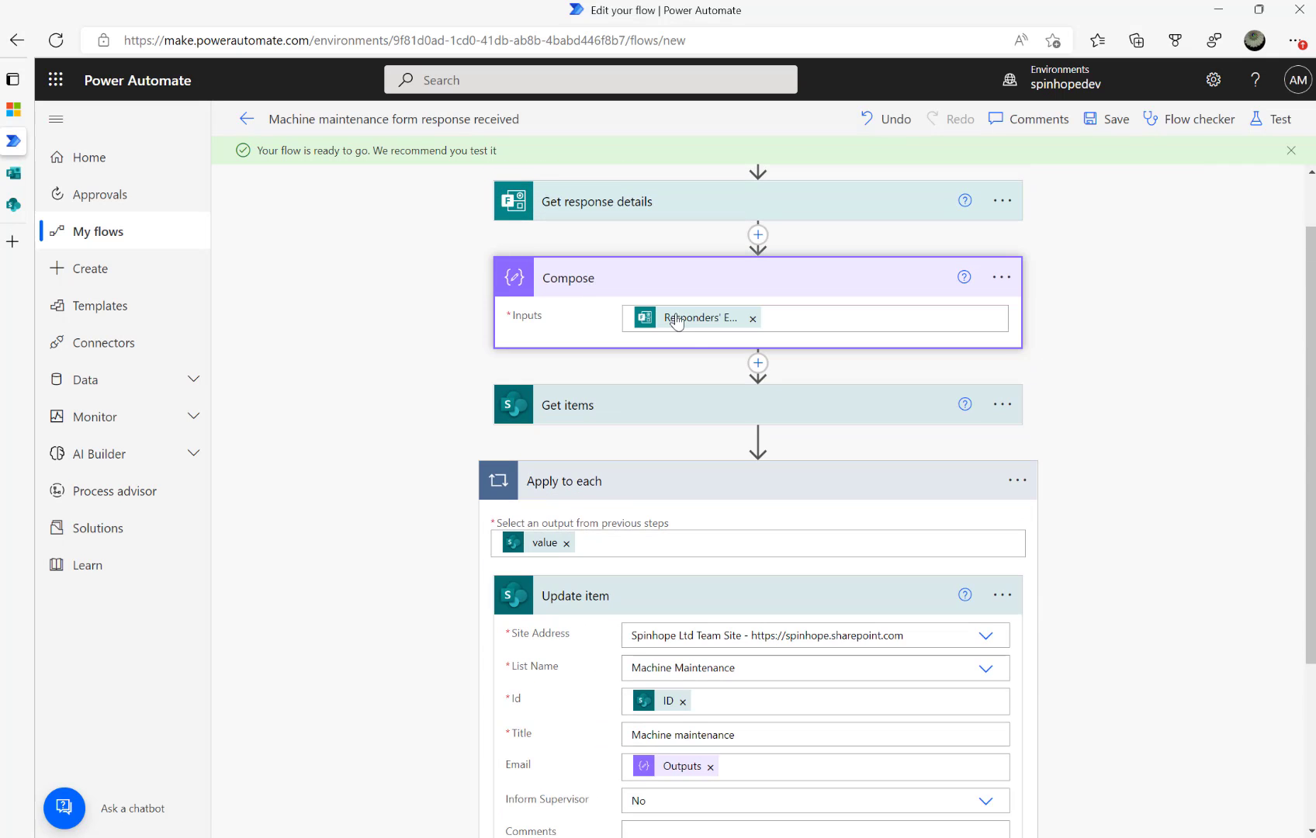
scroll(708, 414, "down", 3)
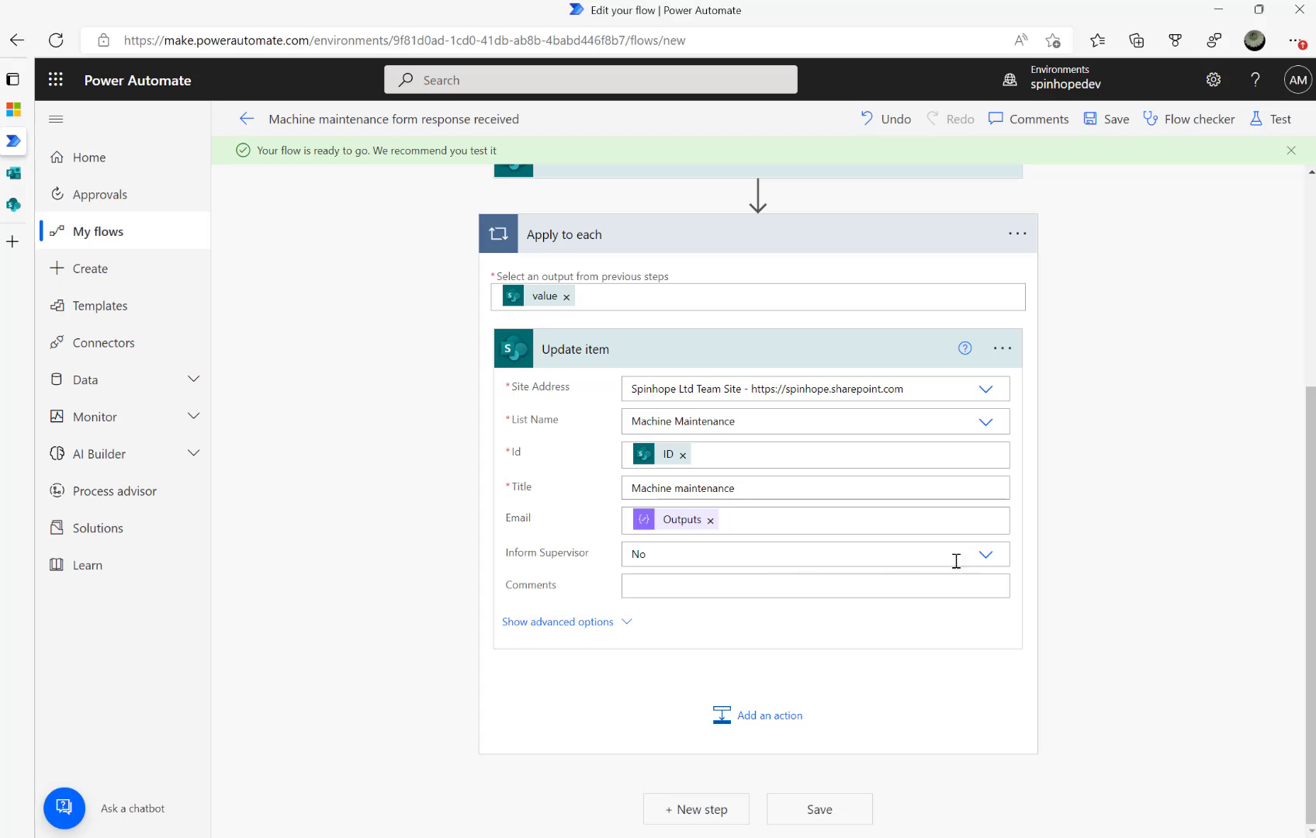
Give Inform Supervisor a custom value: the Get items Inform Supervisor field
left_click(985, 556)
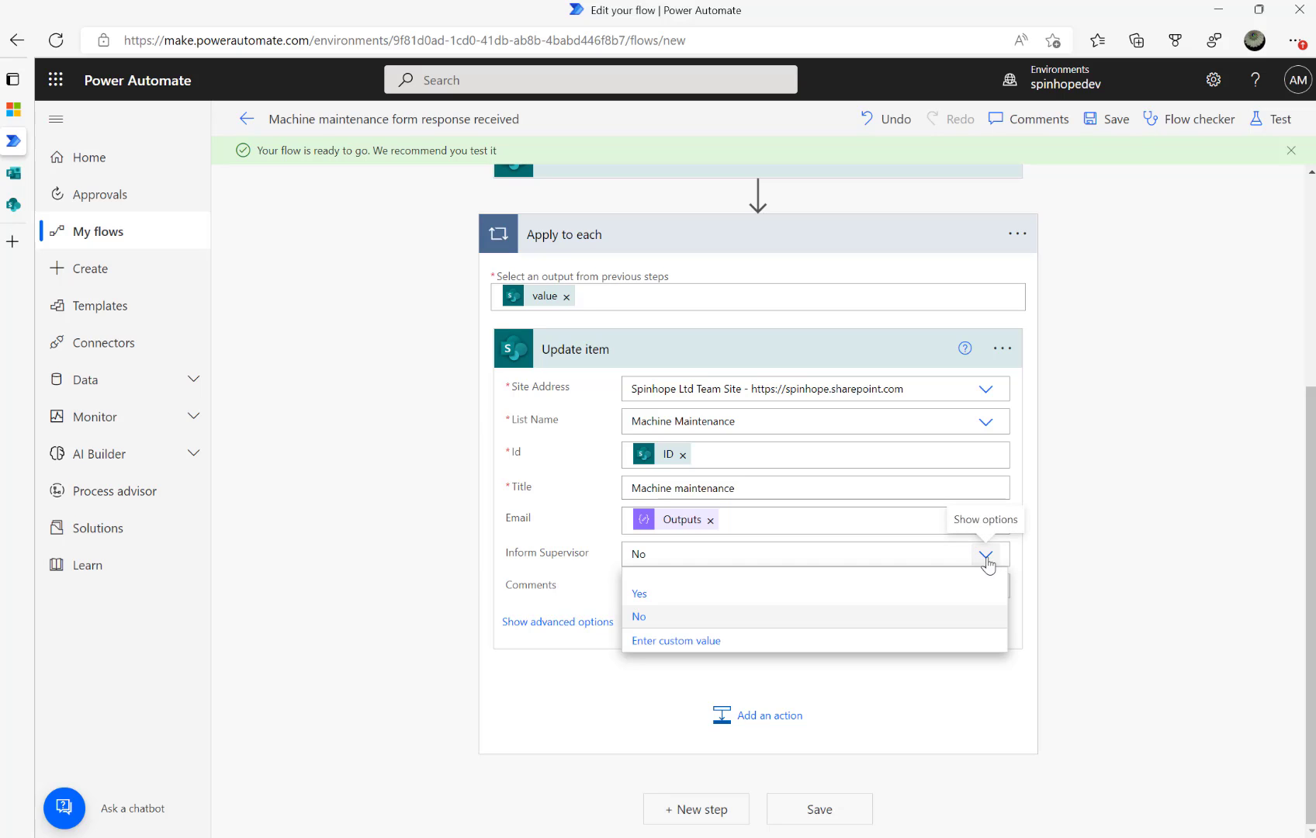
left_click(679, 642)
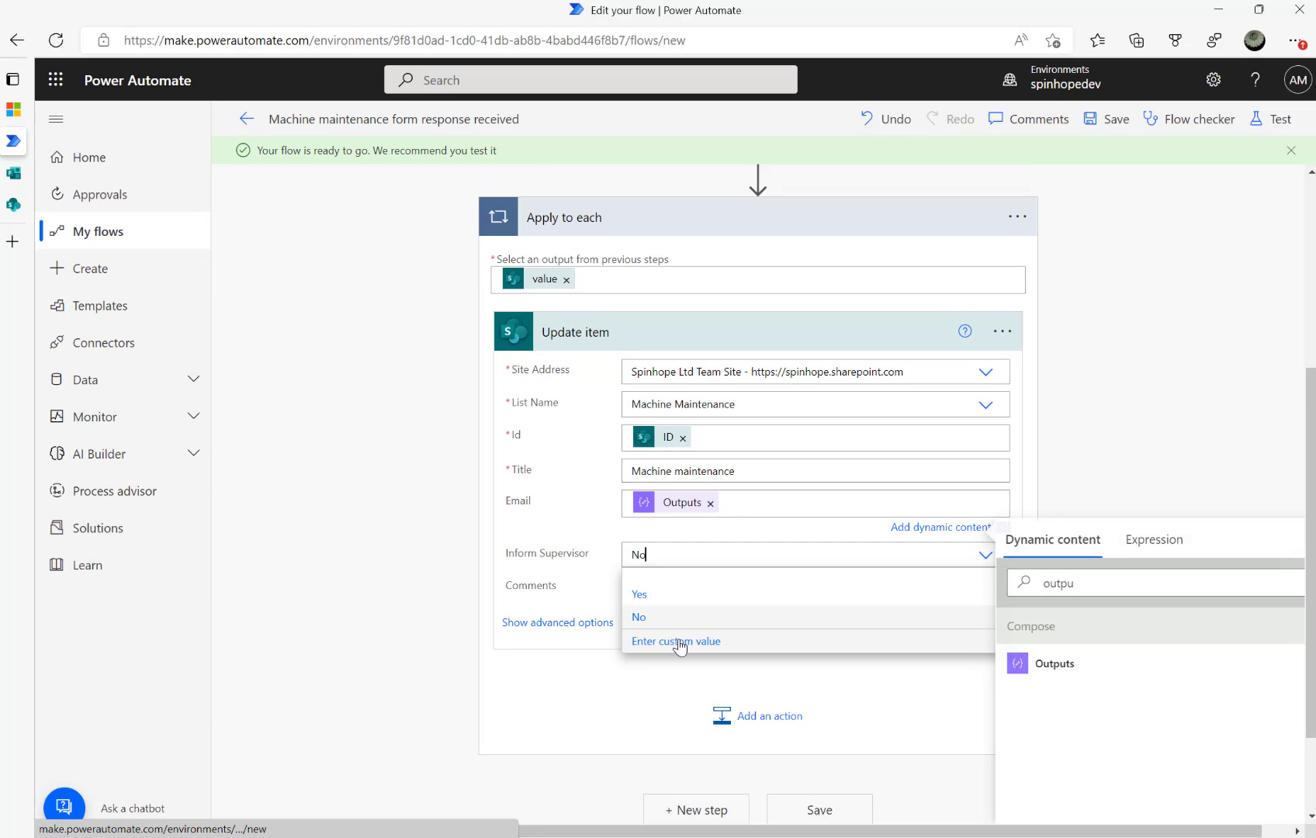
left_click(679, 643)
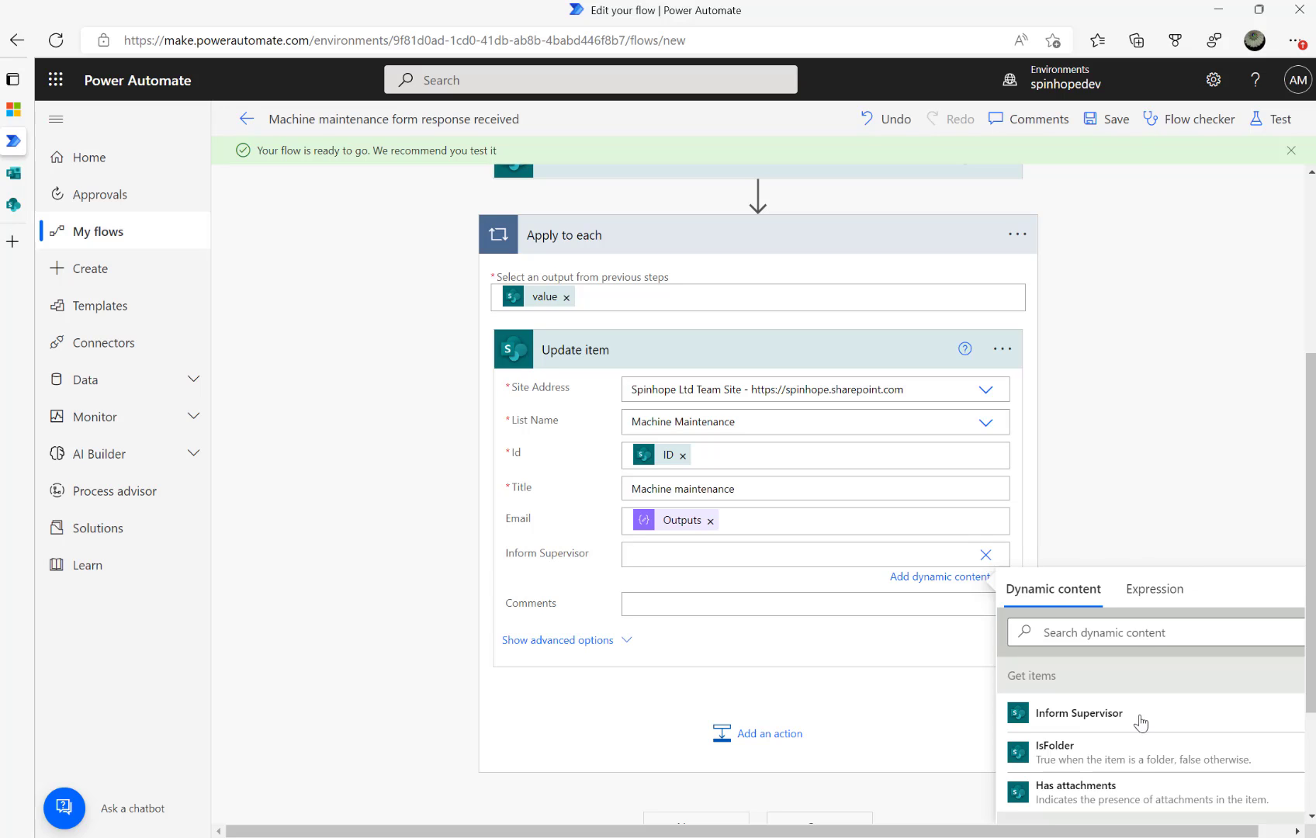
scroll(1156, 757, "down", 2)
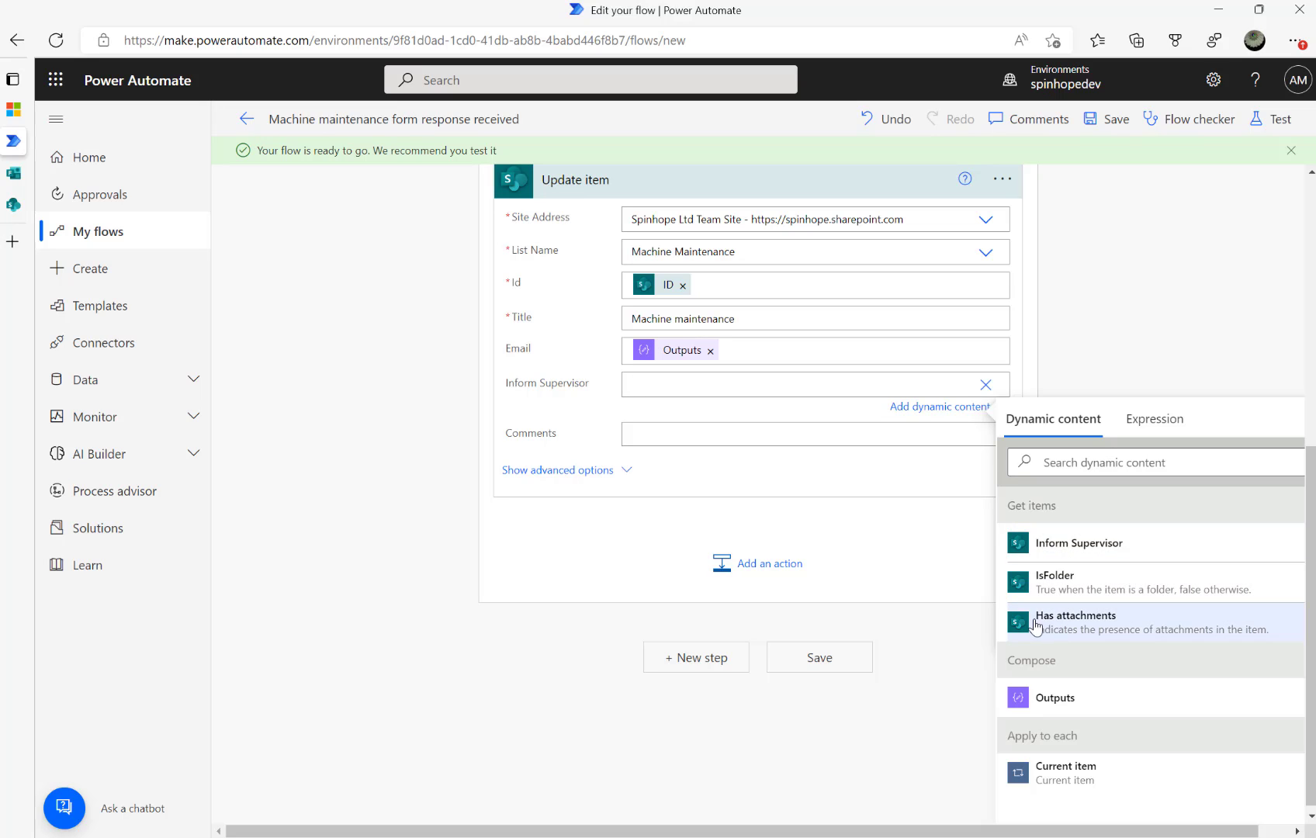
left_click(1078, 544)
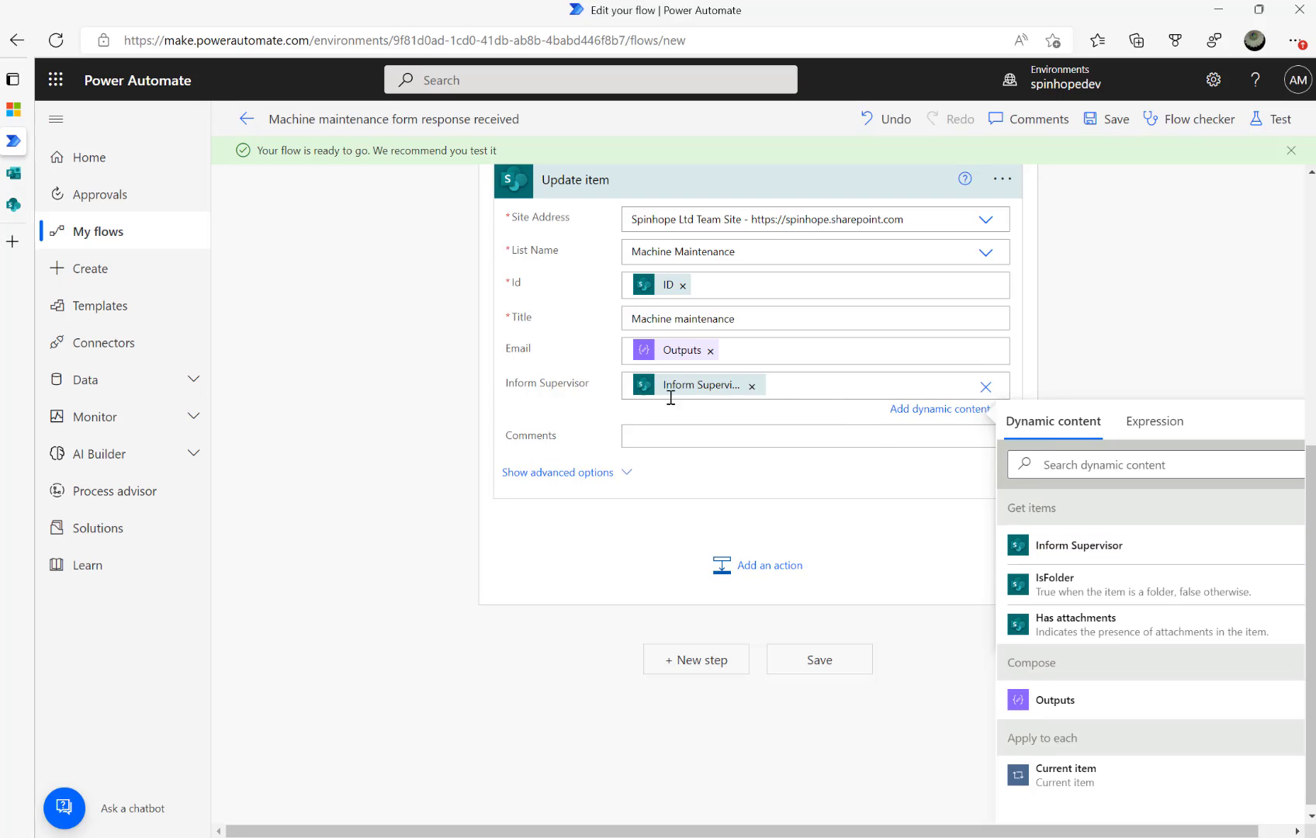
mouse_move(687, 394)
mouse_move(15, 172)
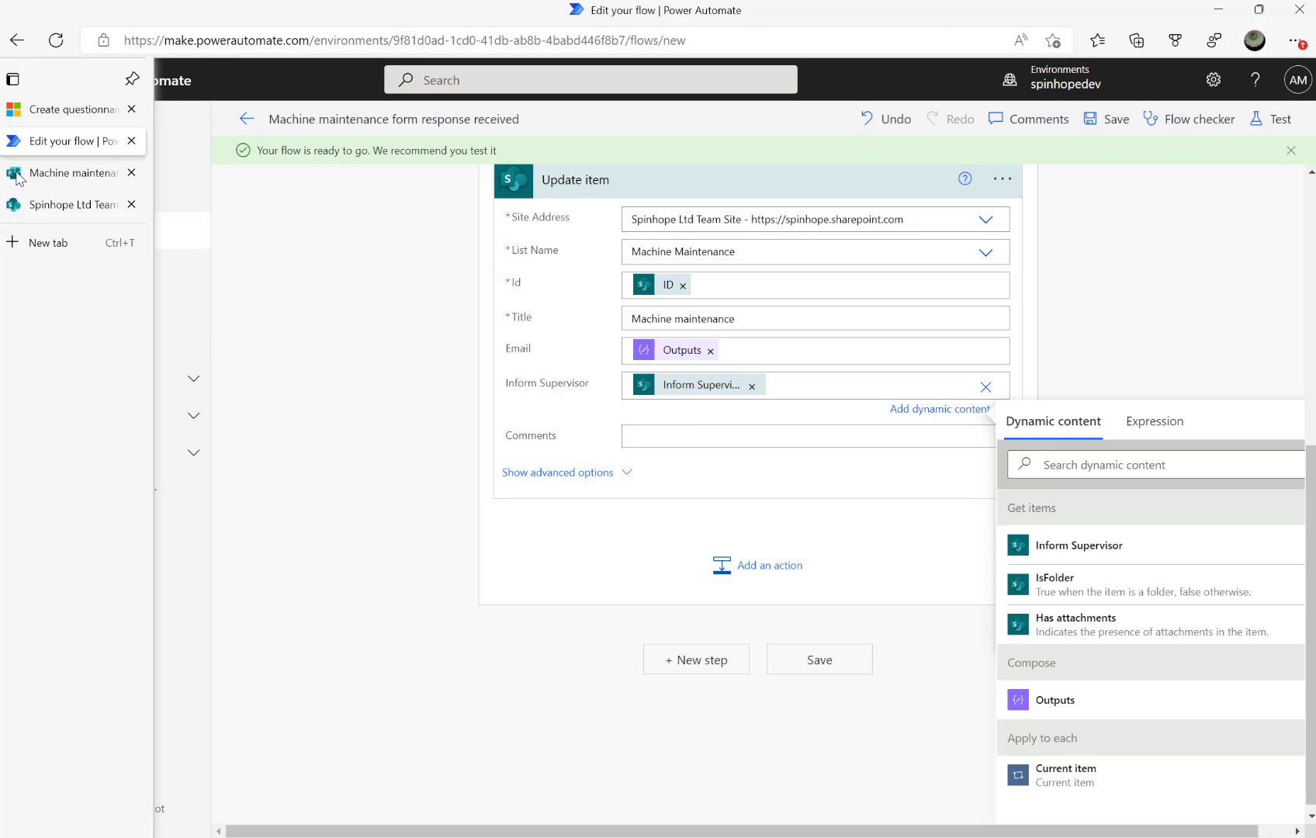
left_click(74, 171)
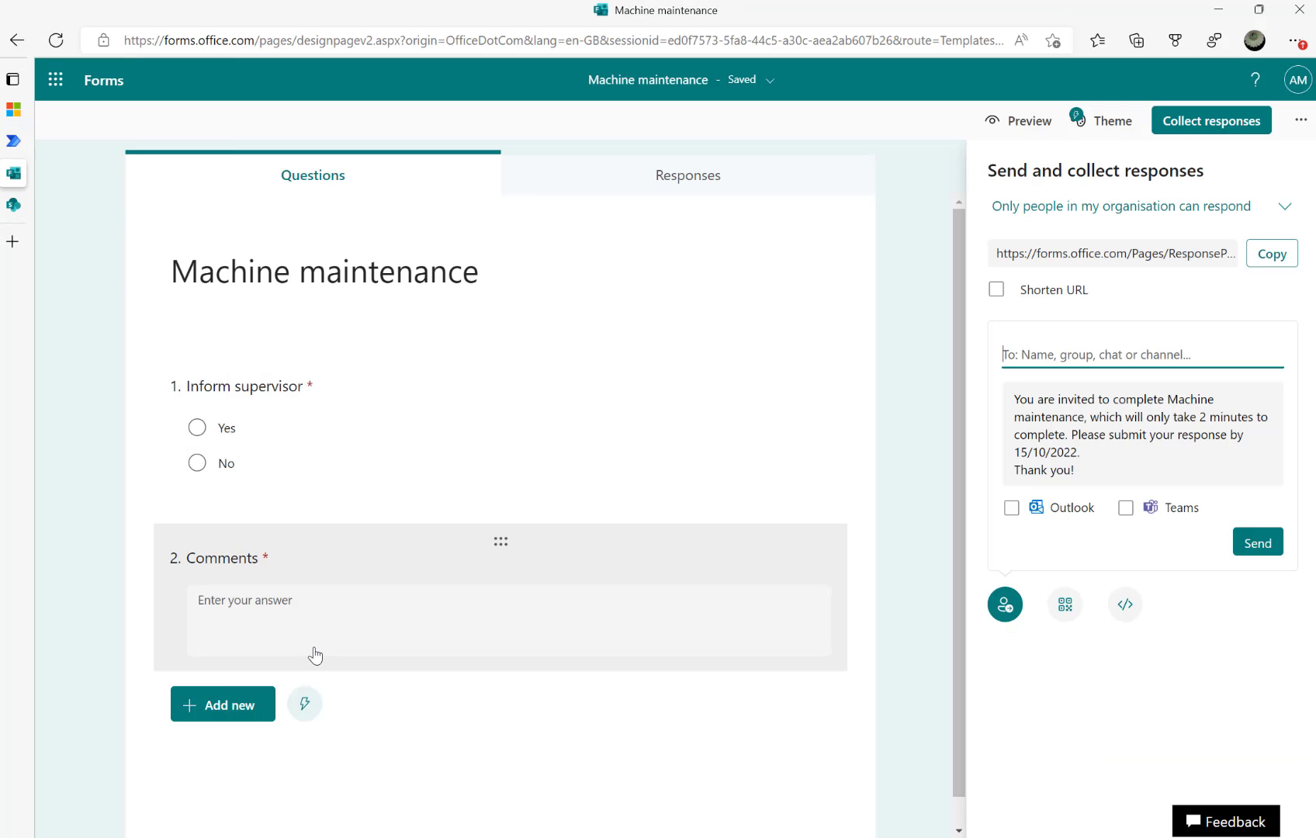
mouse_move(15, 159)
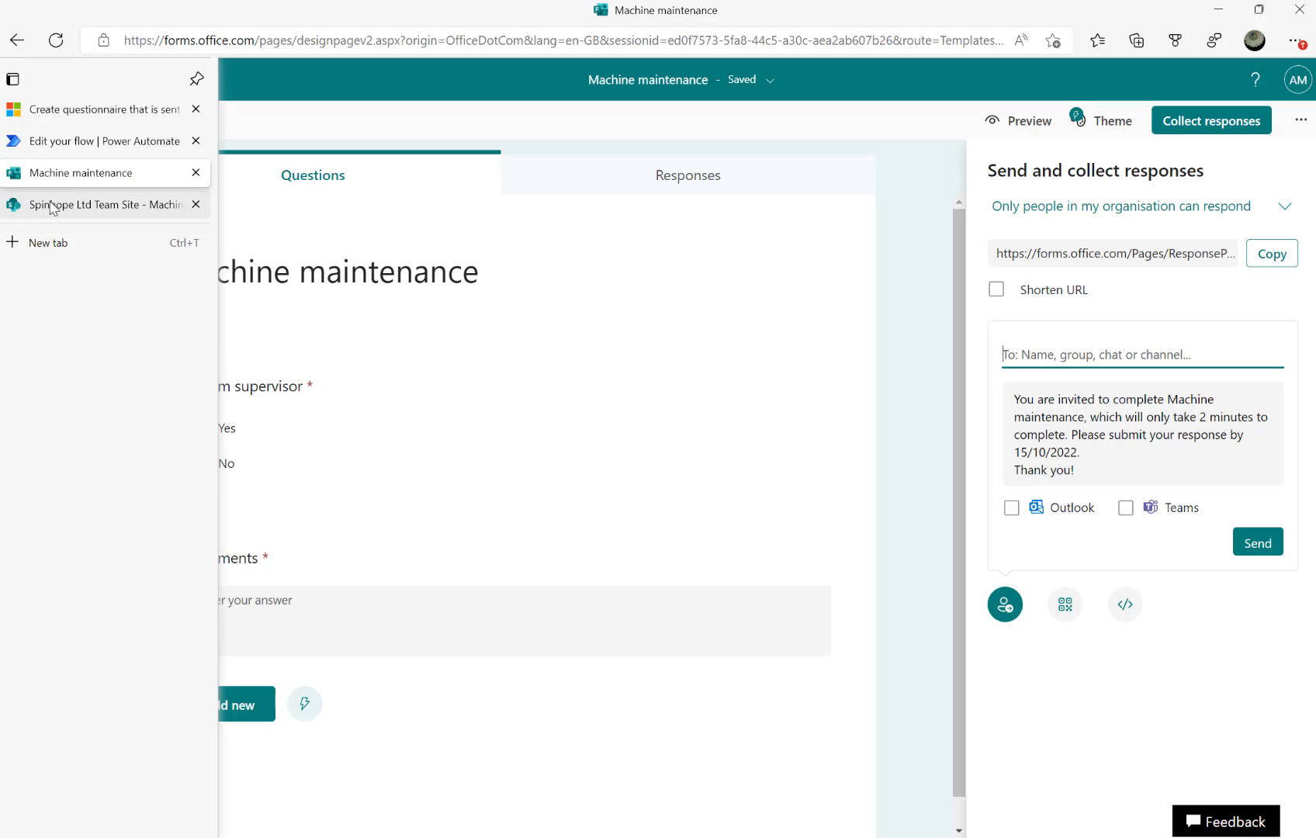
left_click(70, 142)
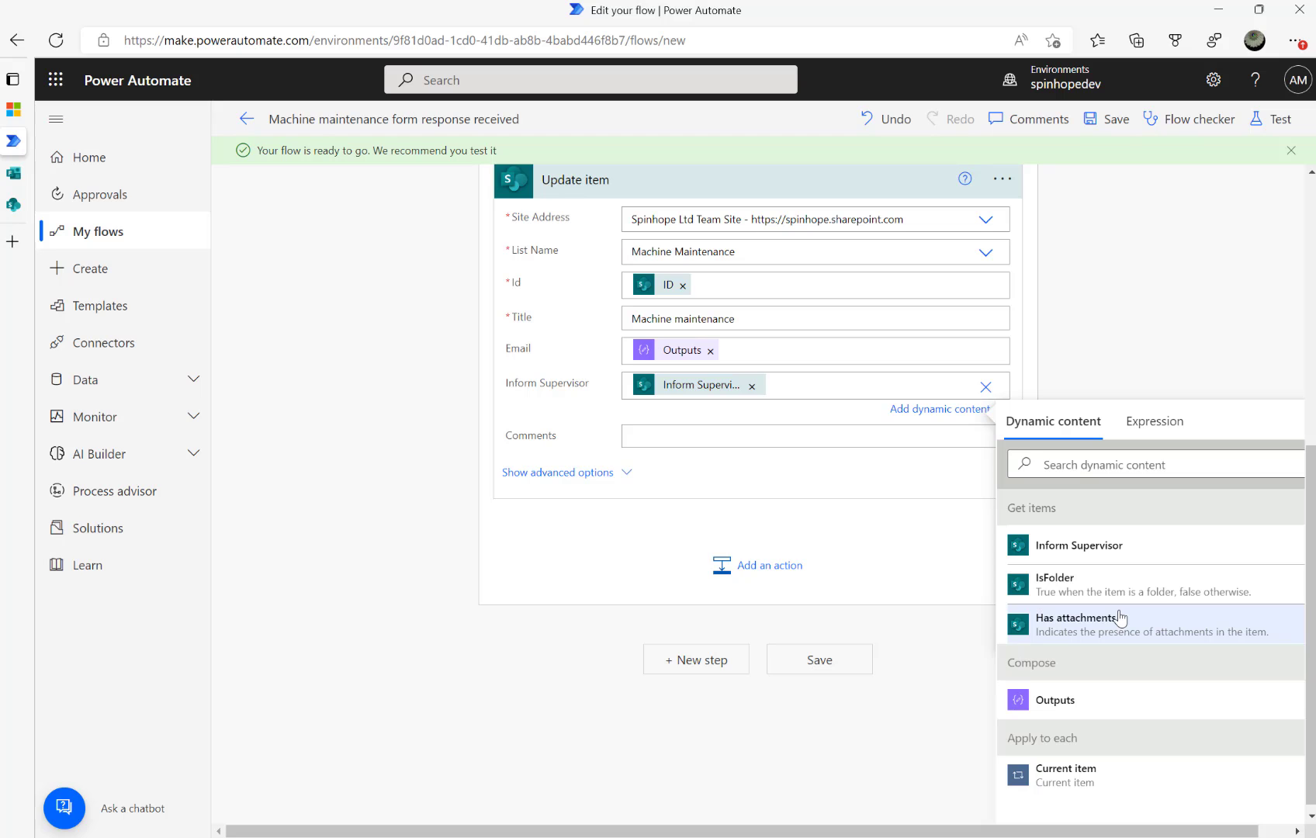
left_click(1112, 464)
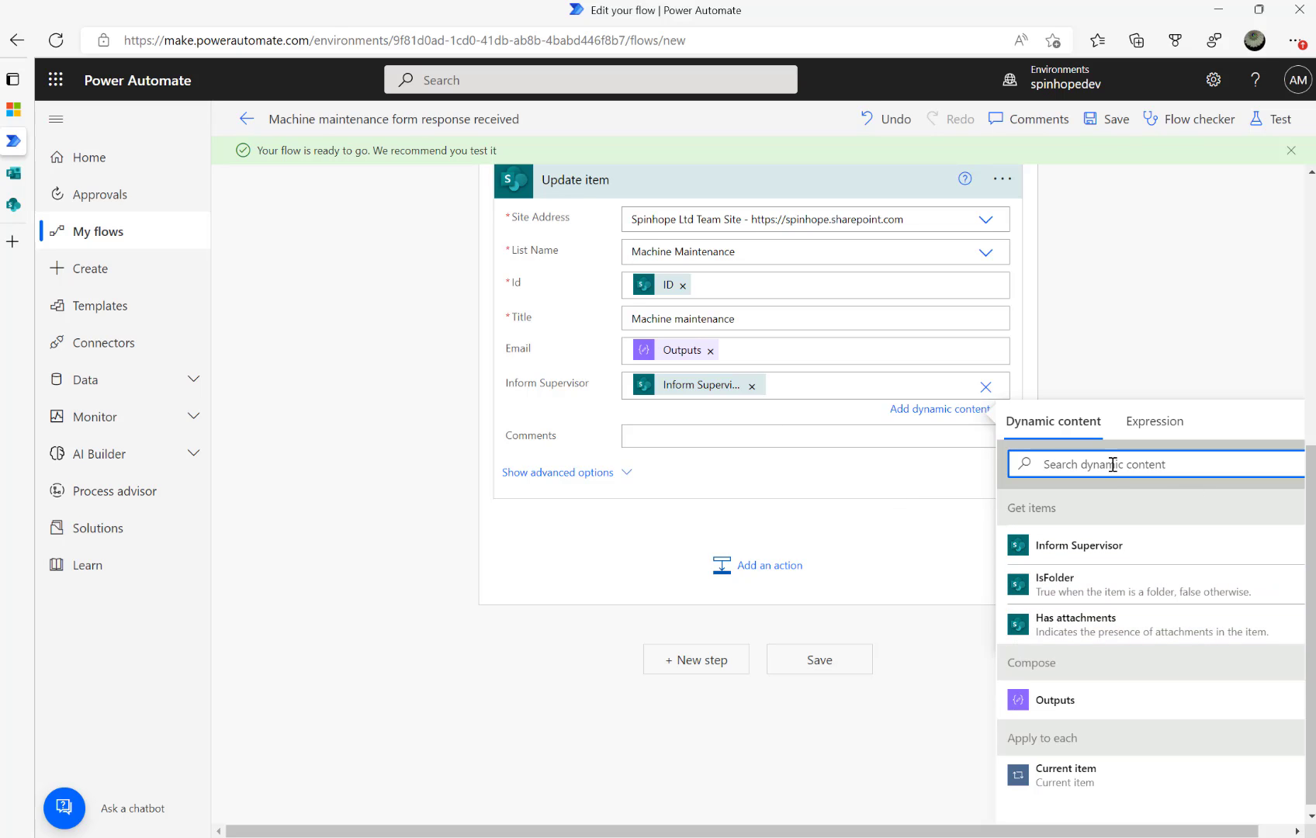
Remove a Comments value mistakenly added to the Compose inputs
scroll(403, 385, "up", 6)
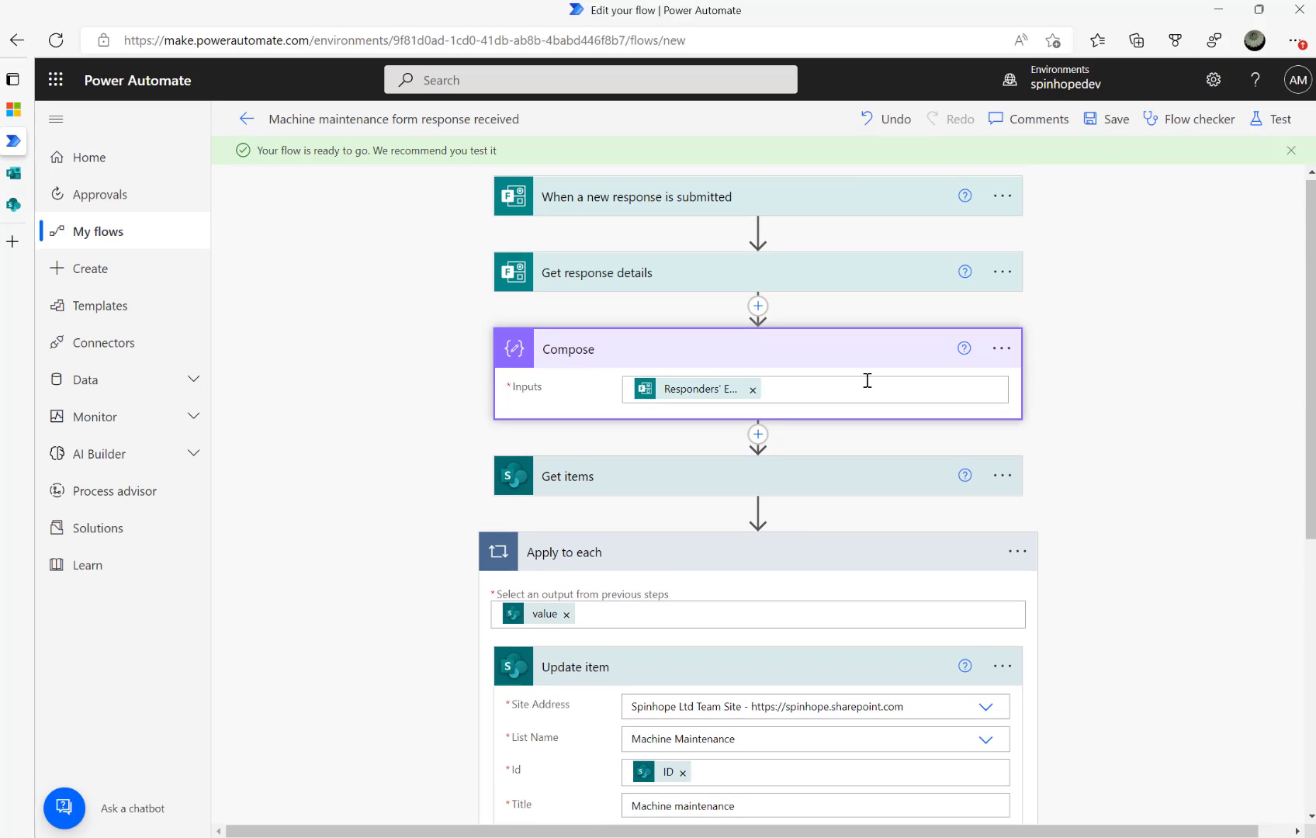
left_click(861, 380)
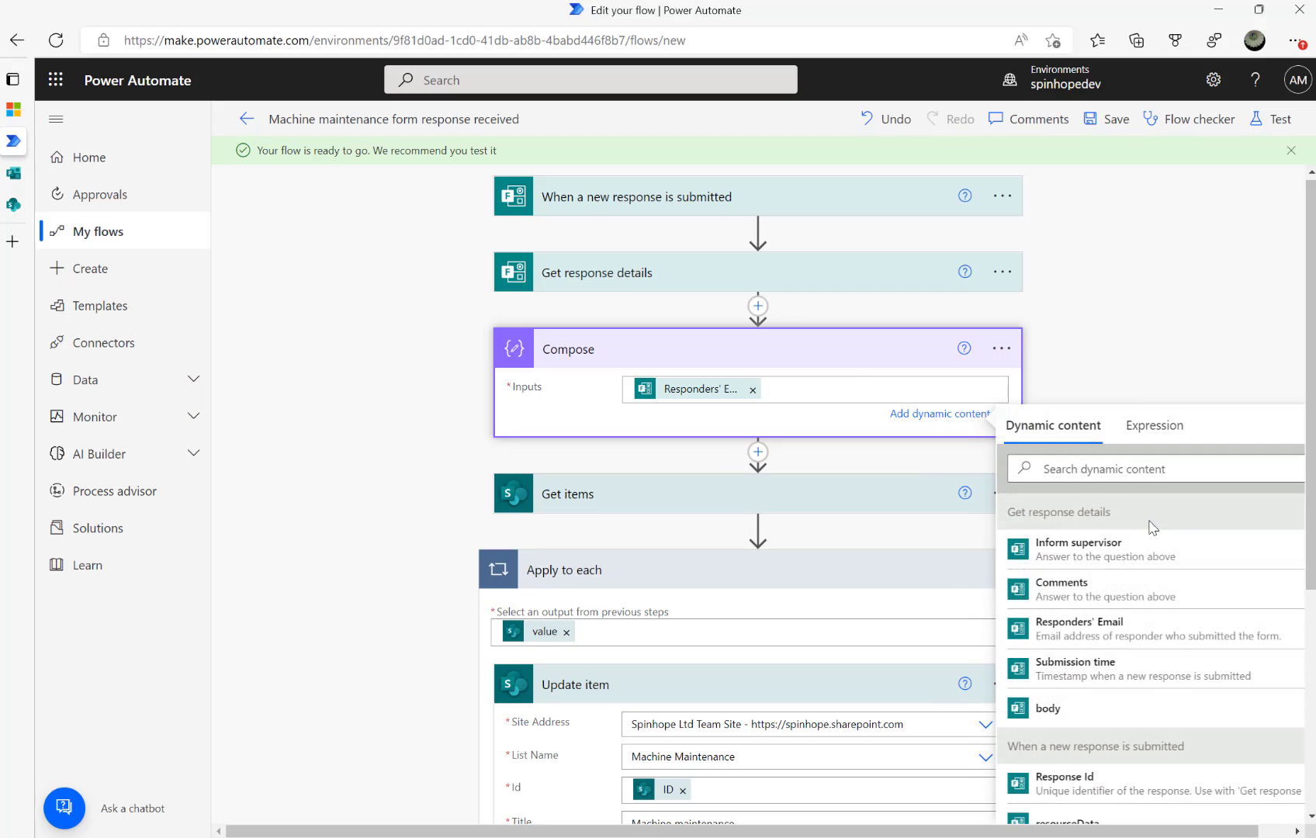
left_click(1108, 591)
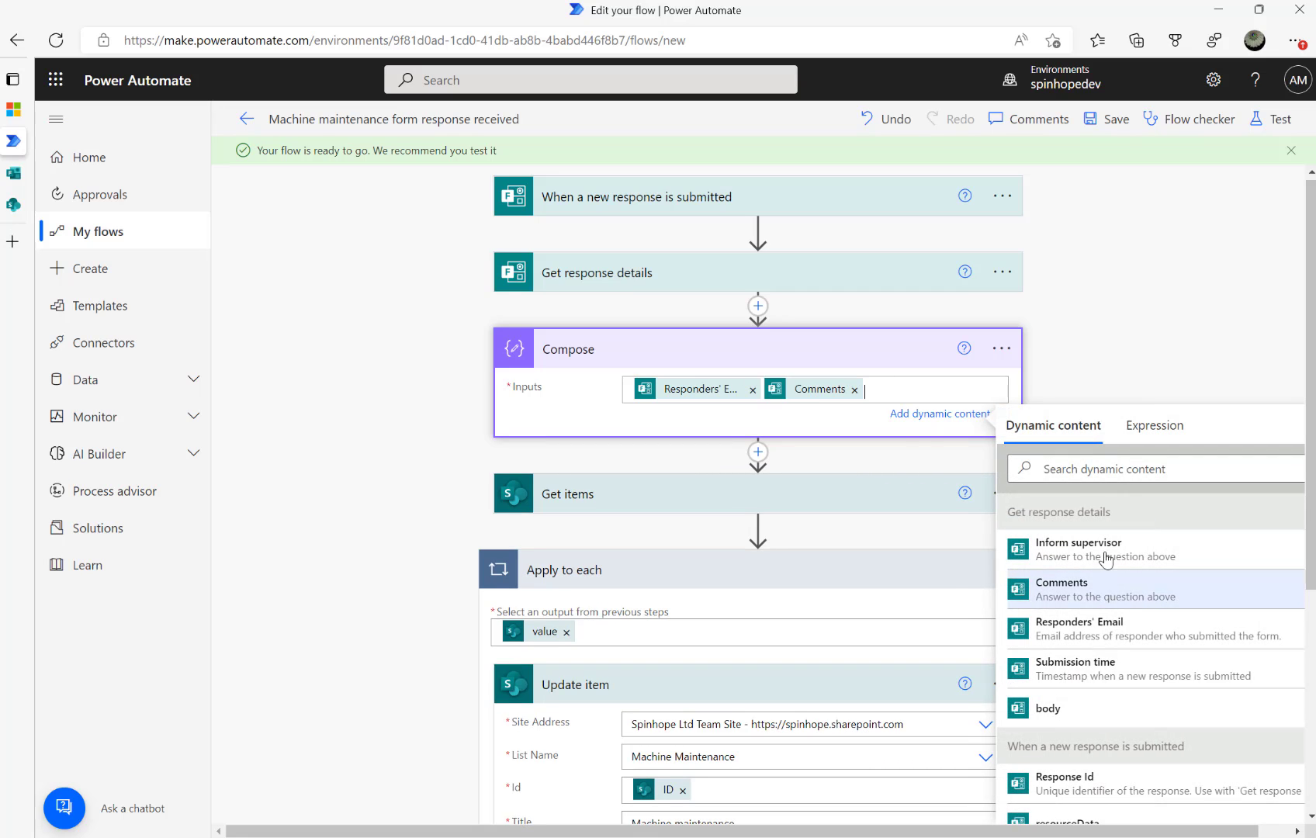
left_click(854, 390)
scroll(824, 537, "down", 1)
scroll(824, 537, "down", 3)
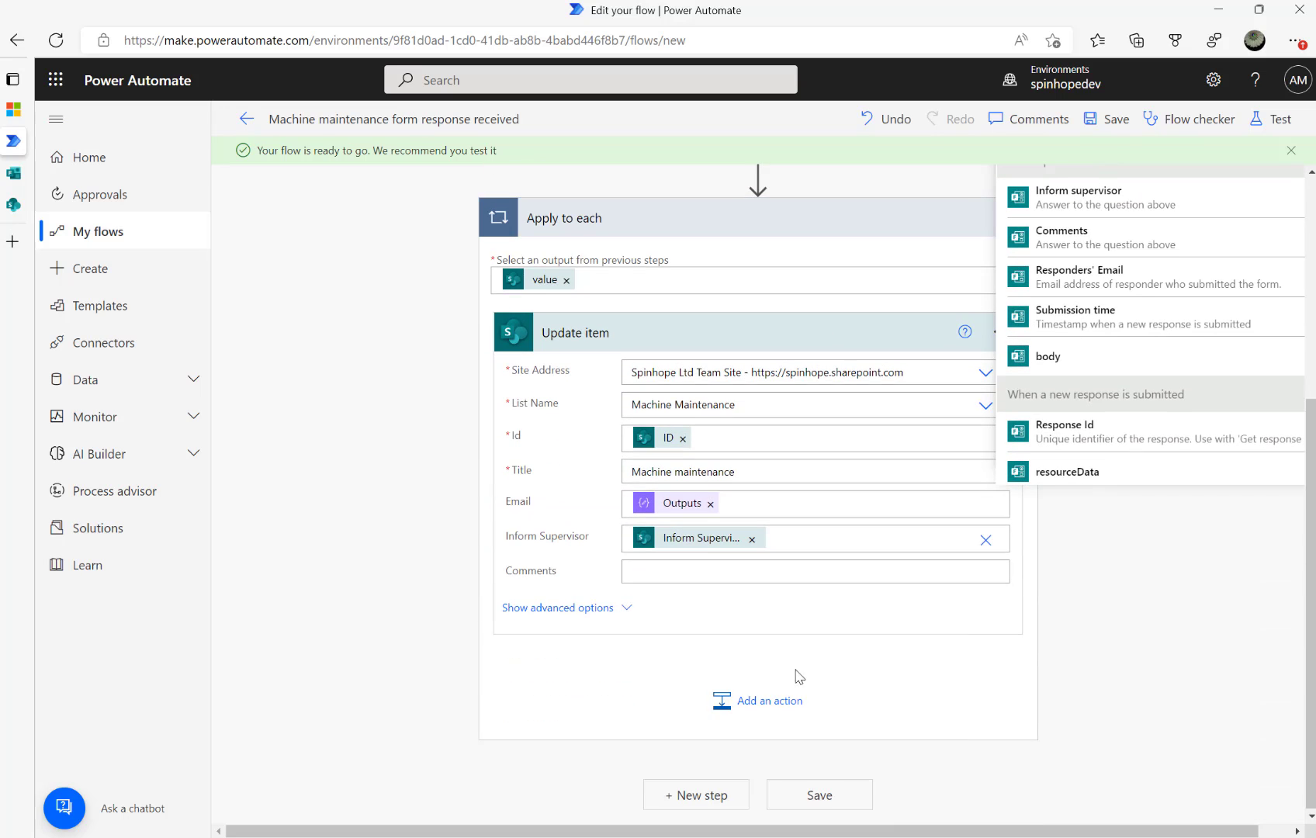
Fill Update item's Comments with the Comments answer from Get response details
left_click(713, 572)
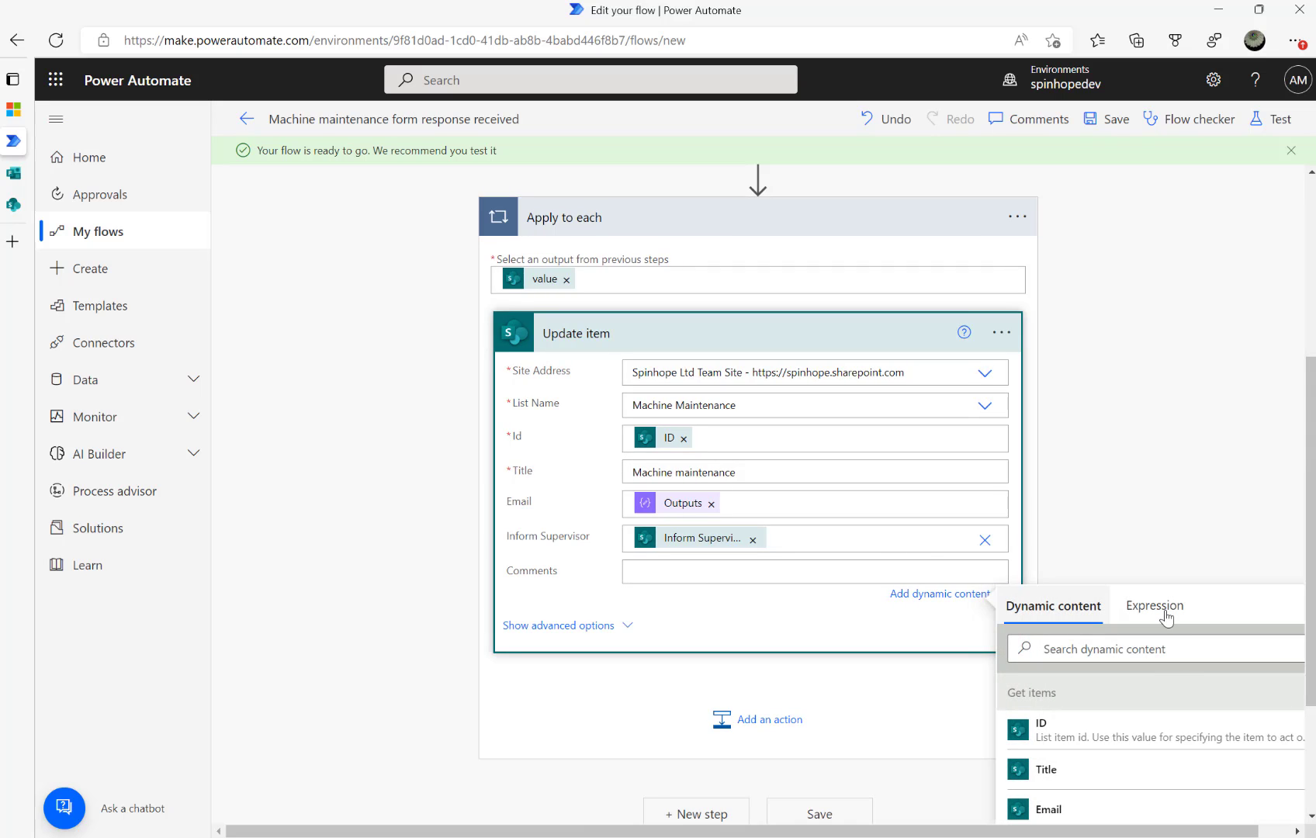
left_click(1098, 650)
type("comm")
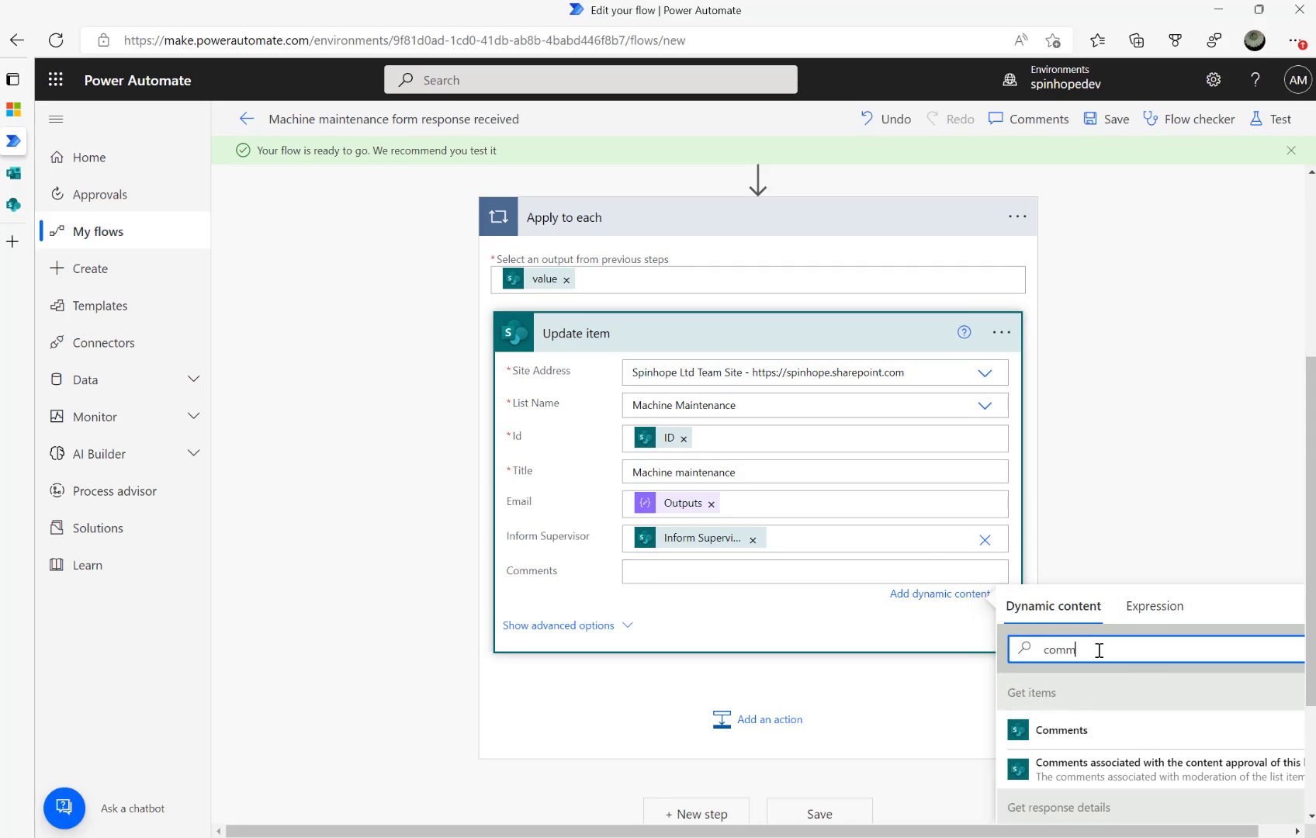
scroll(1043, 714, "down", 3)
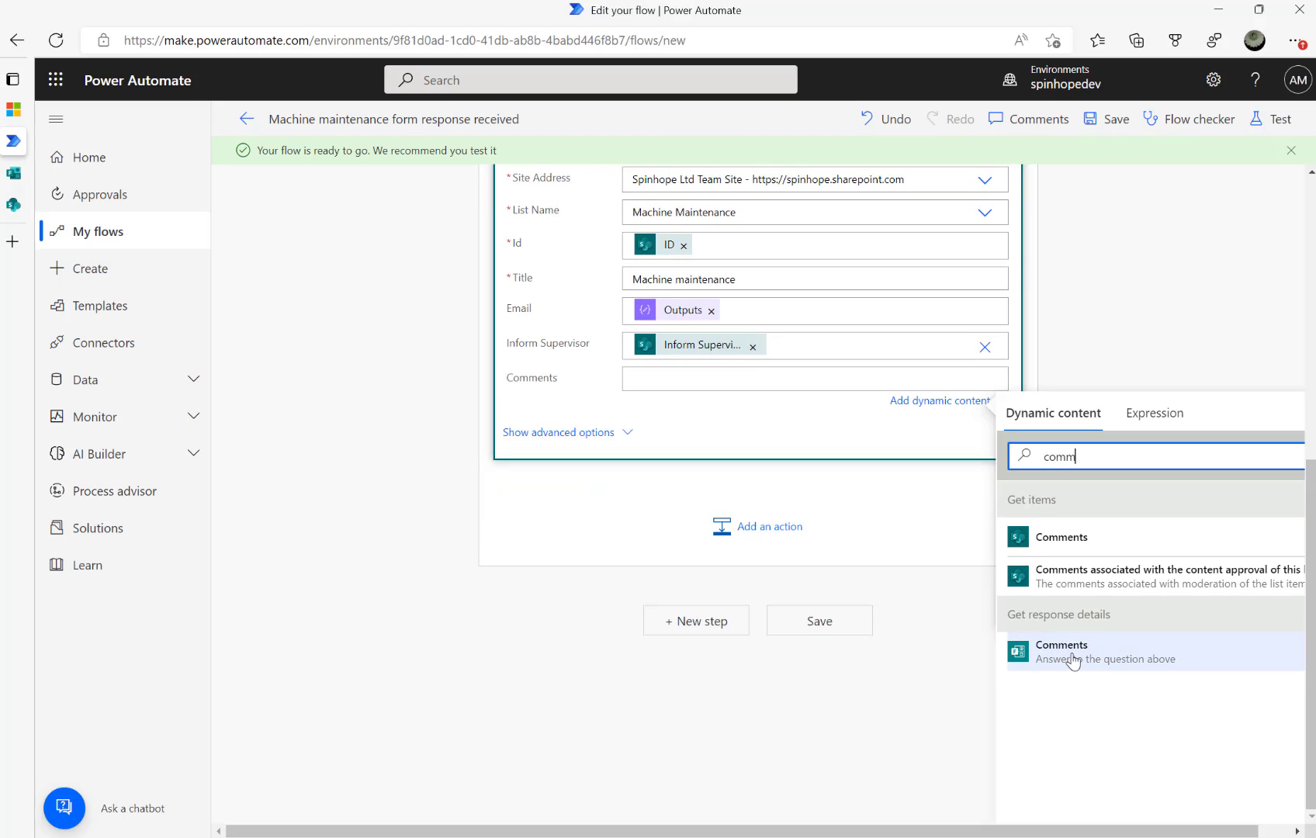
left_click(1042, 658)
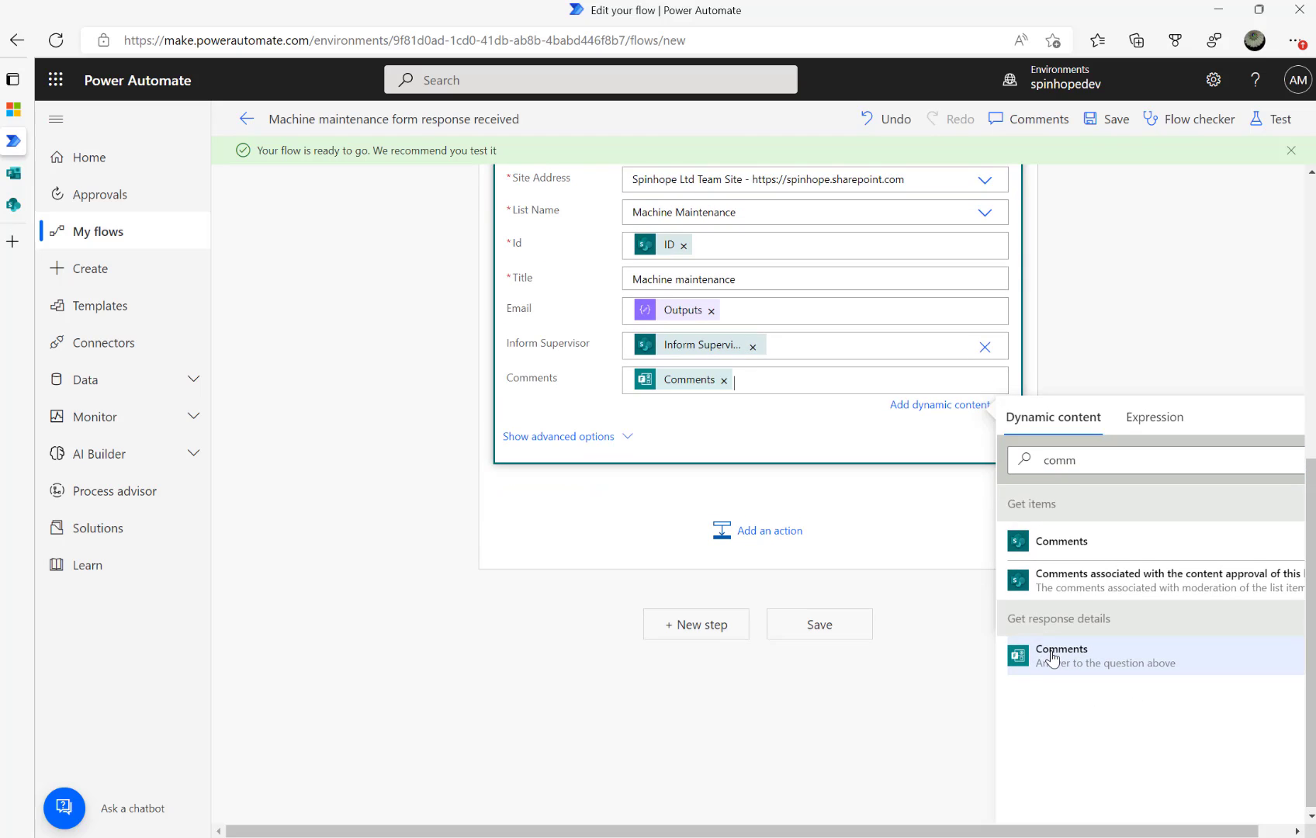
scroll(638, 565, "up", 5)
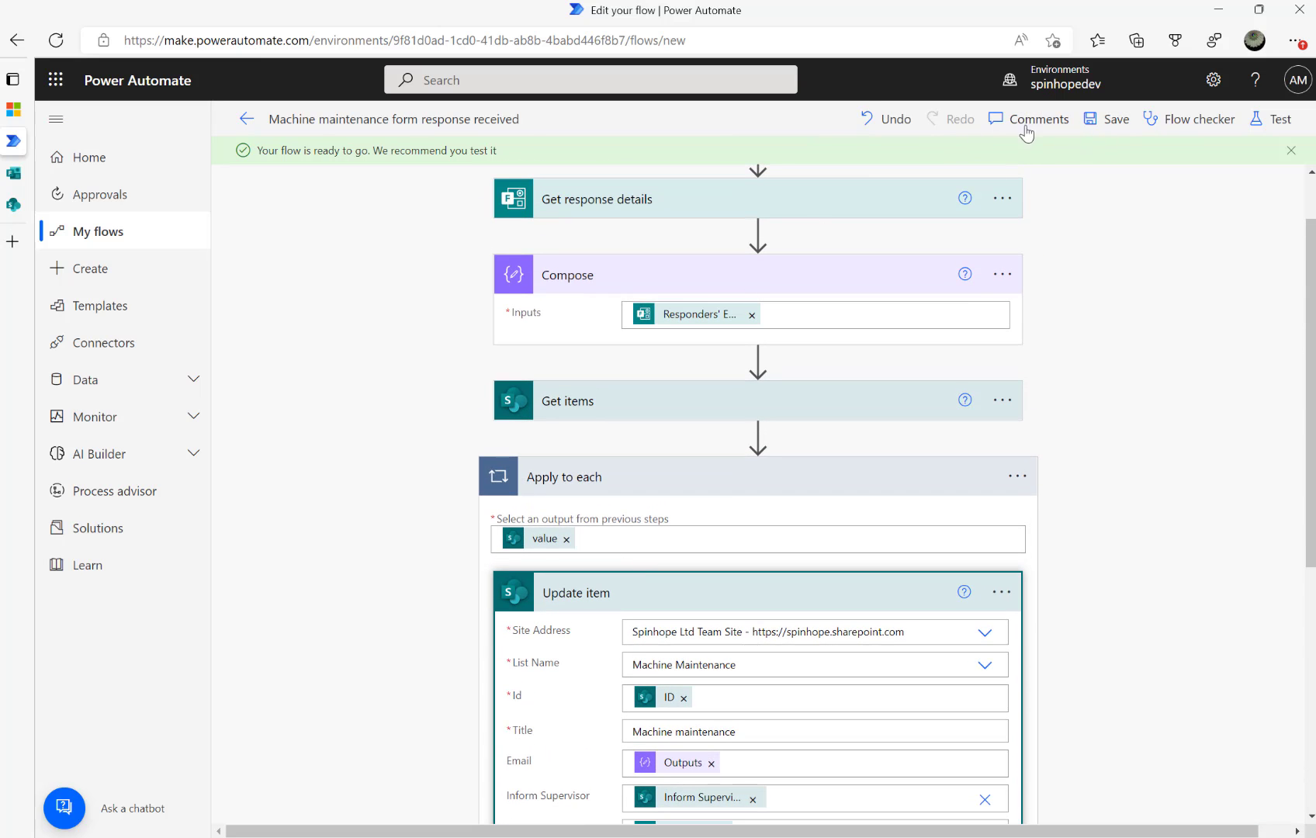
Save the flow and go back to its details page
left_click(1088, 122)
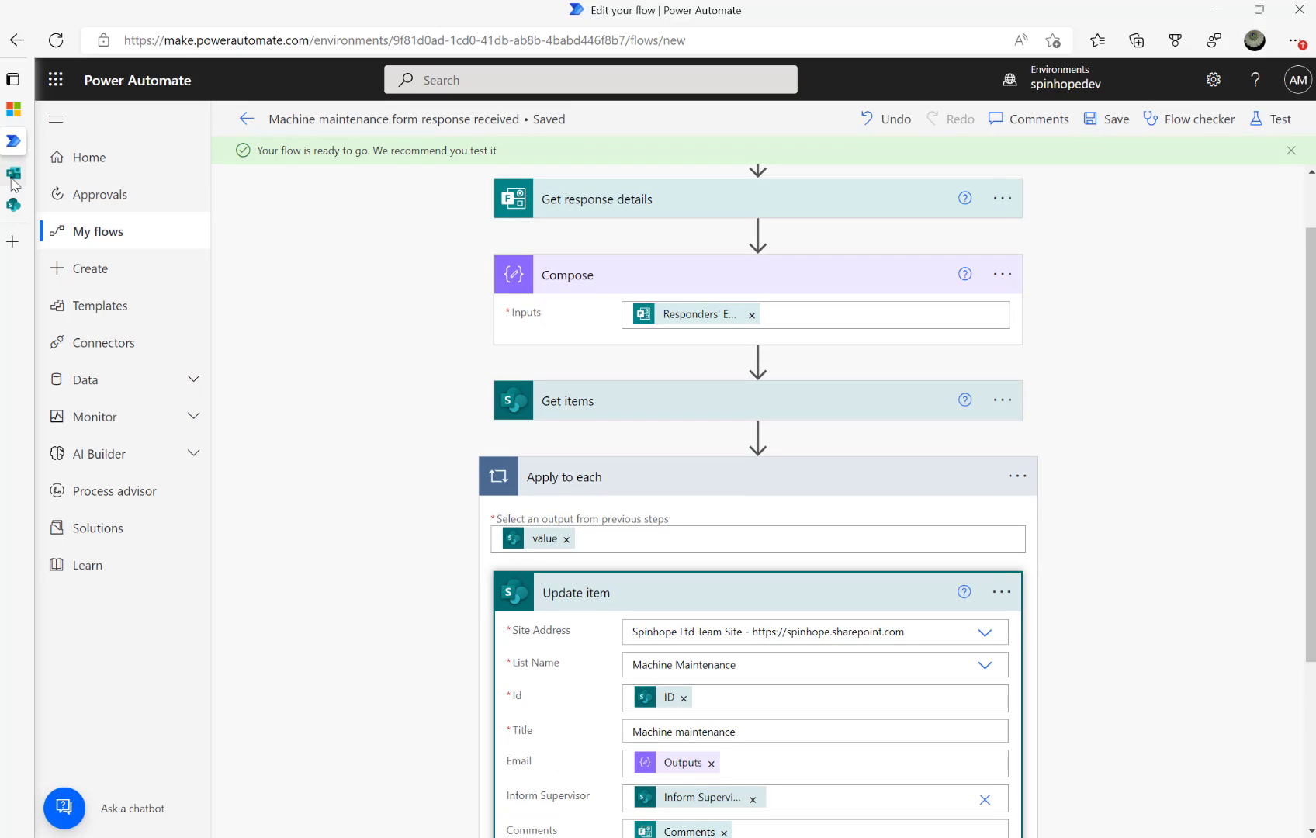
left_click(243, 121)
Send the Machine maintenance form invitation through Outlook to the suggested recipient
mouse_move(19, 212)
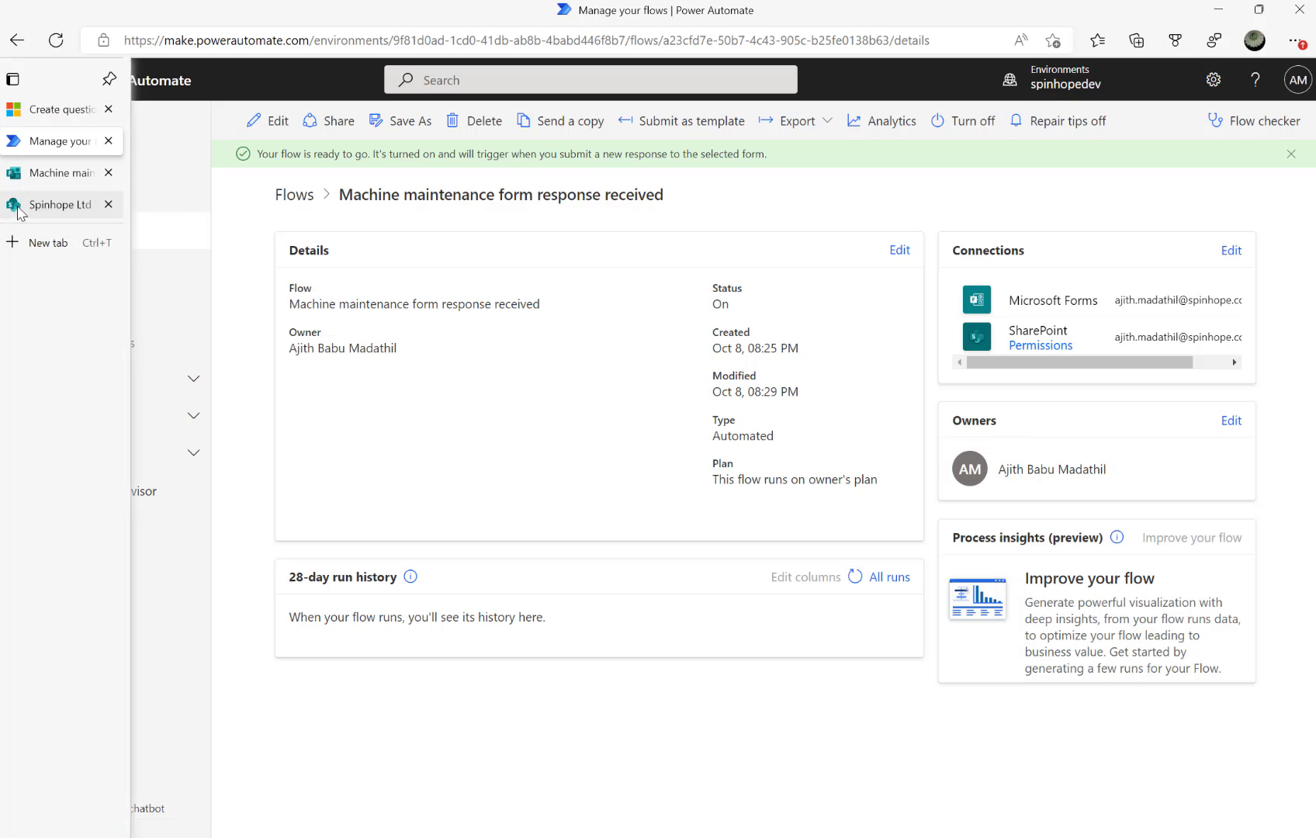
left_click(35, 173)
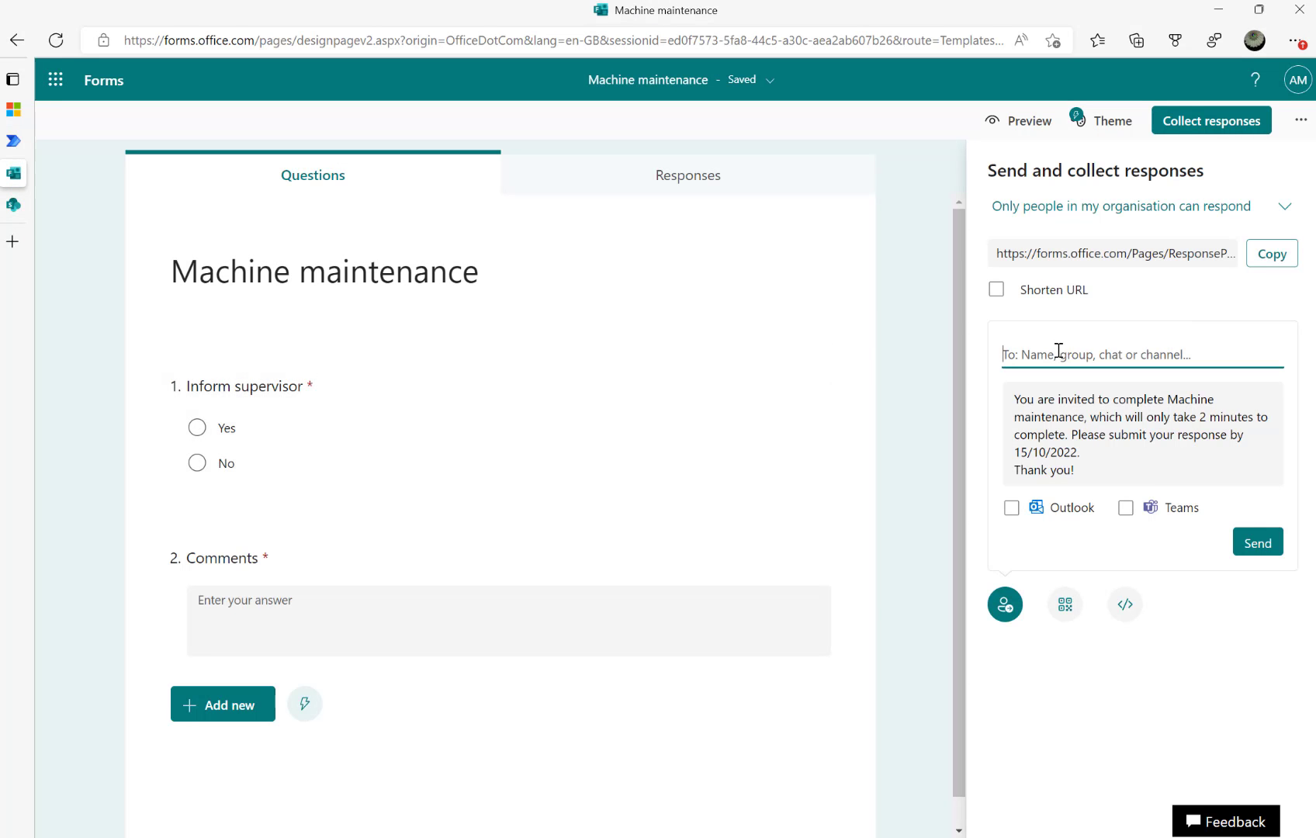
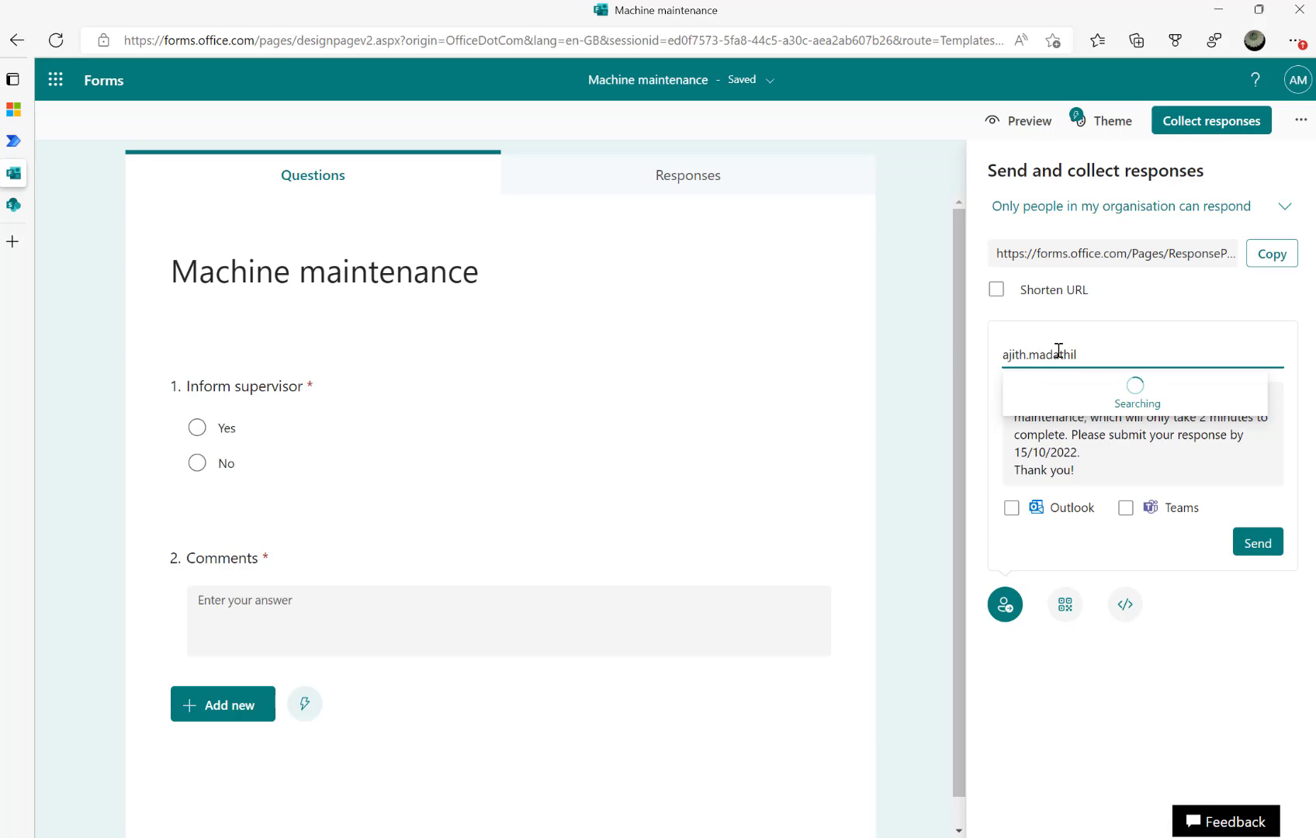
left_click(1079, 409)
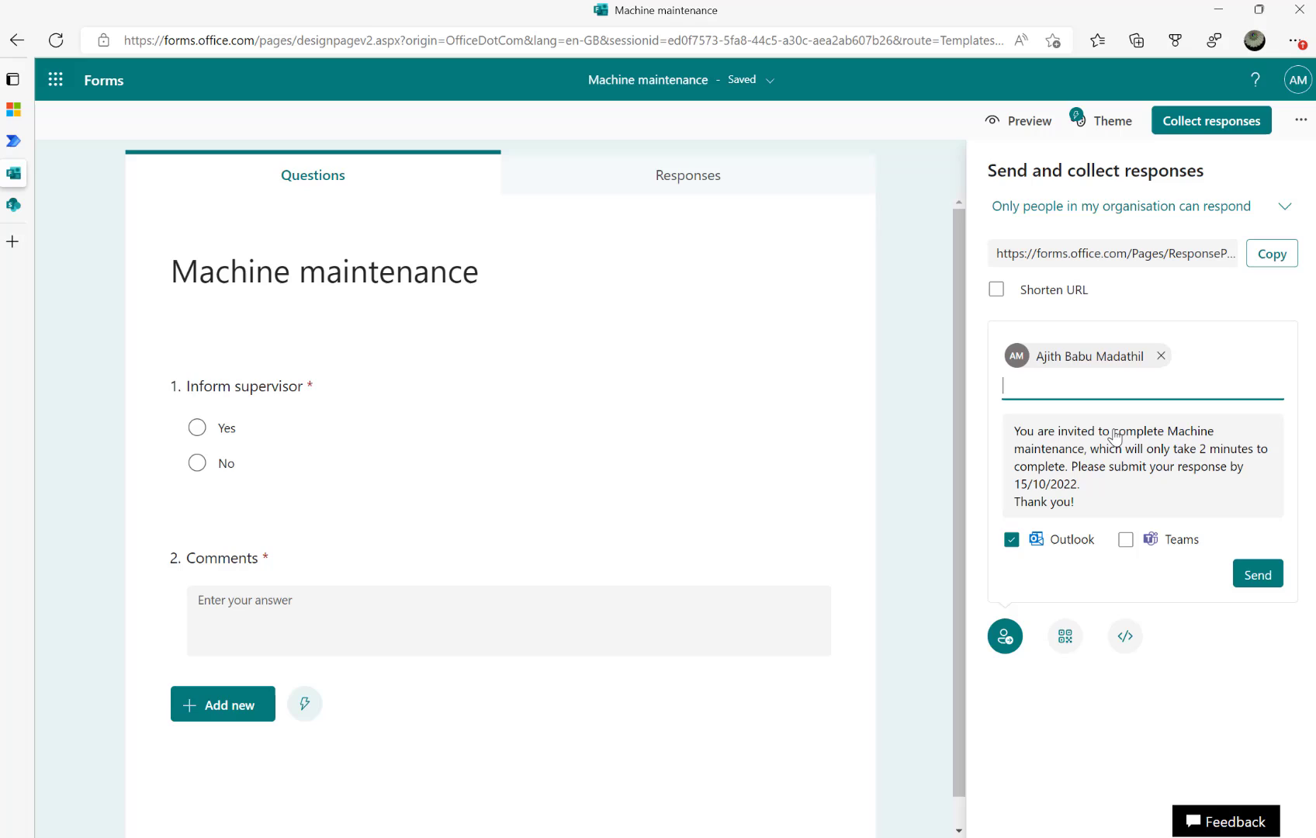
left_click(1254, 575)
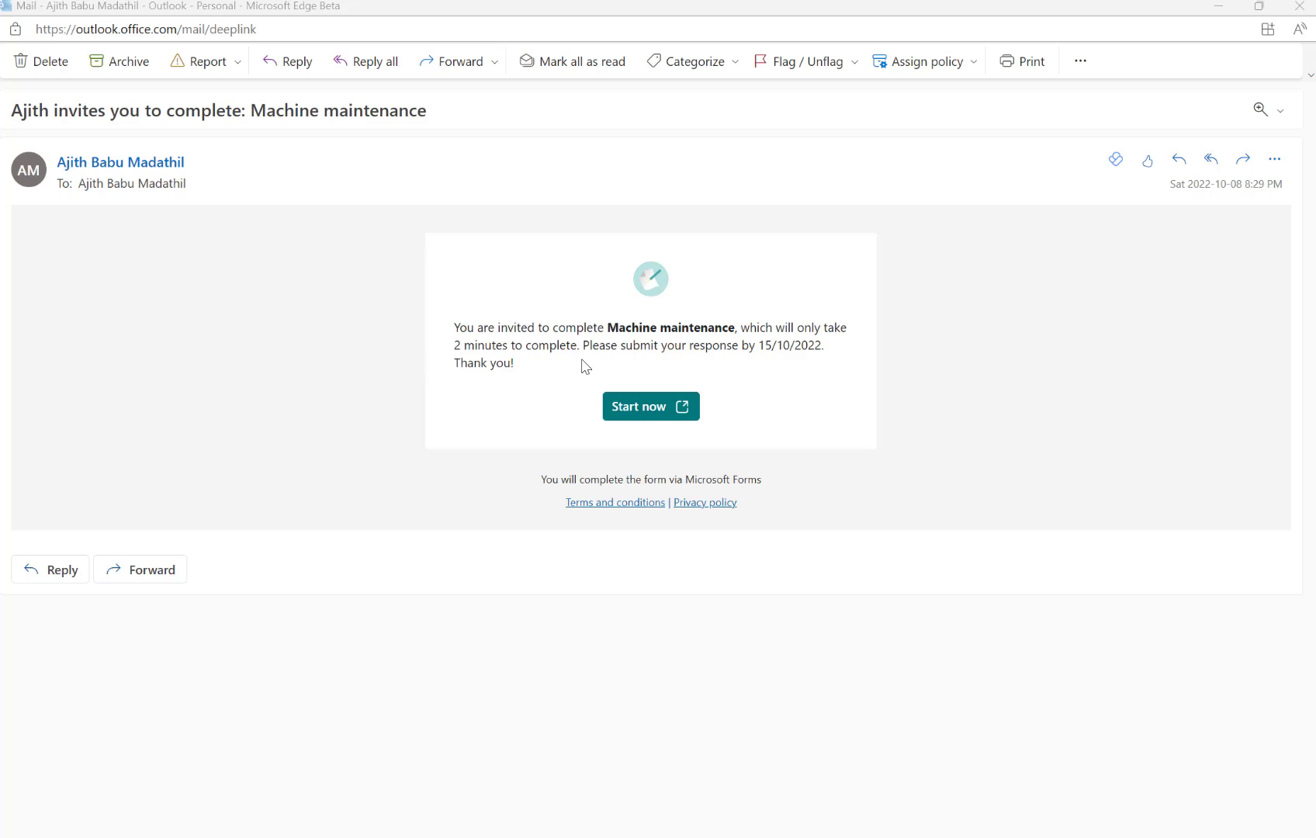
Submit a form response answering Yes with the comment 'Please take urgent action steps.'
left_click(646, 415)
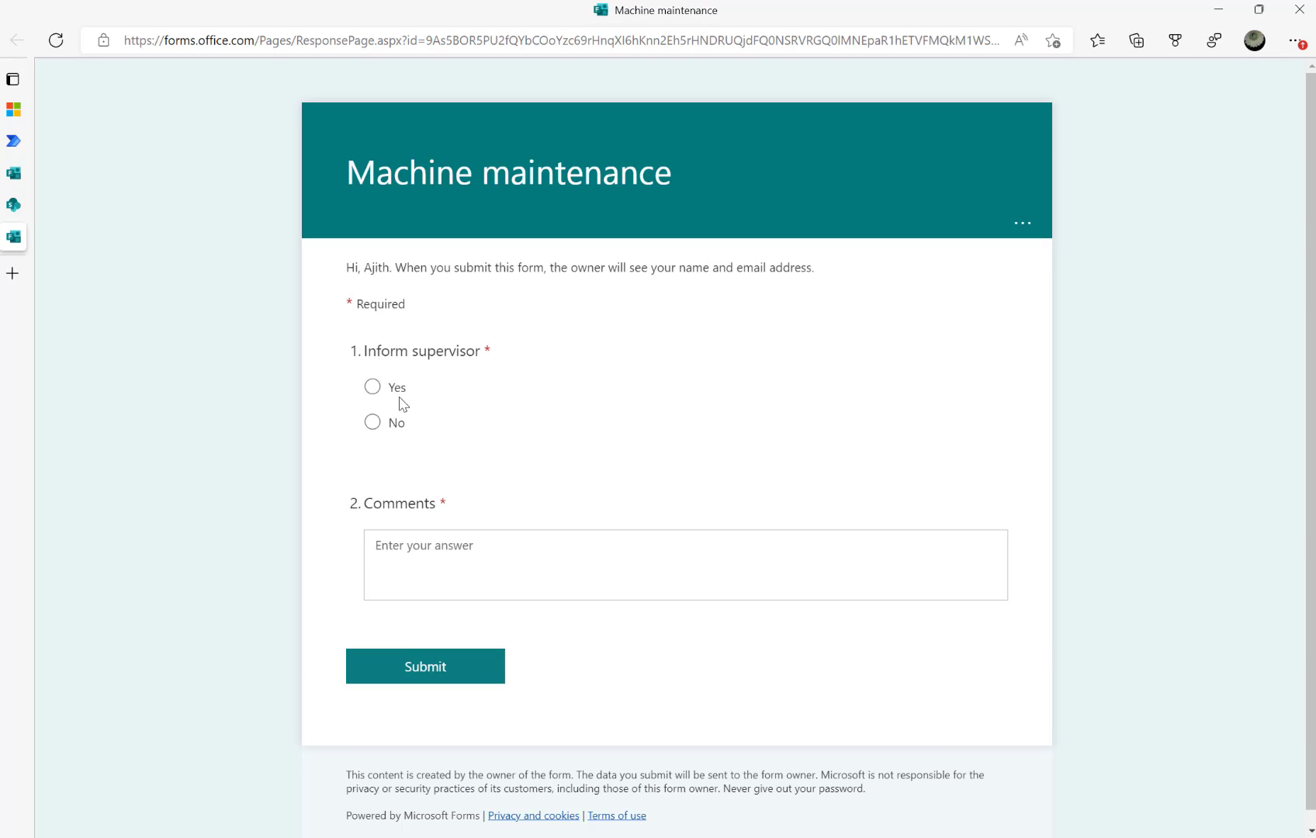
left_click(372, 387)
left_click(458, 554)
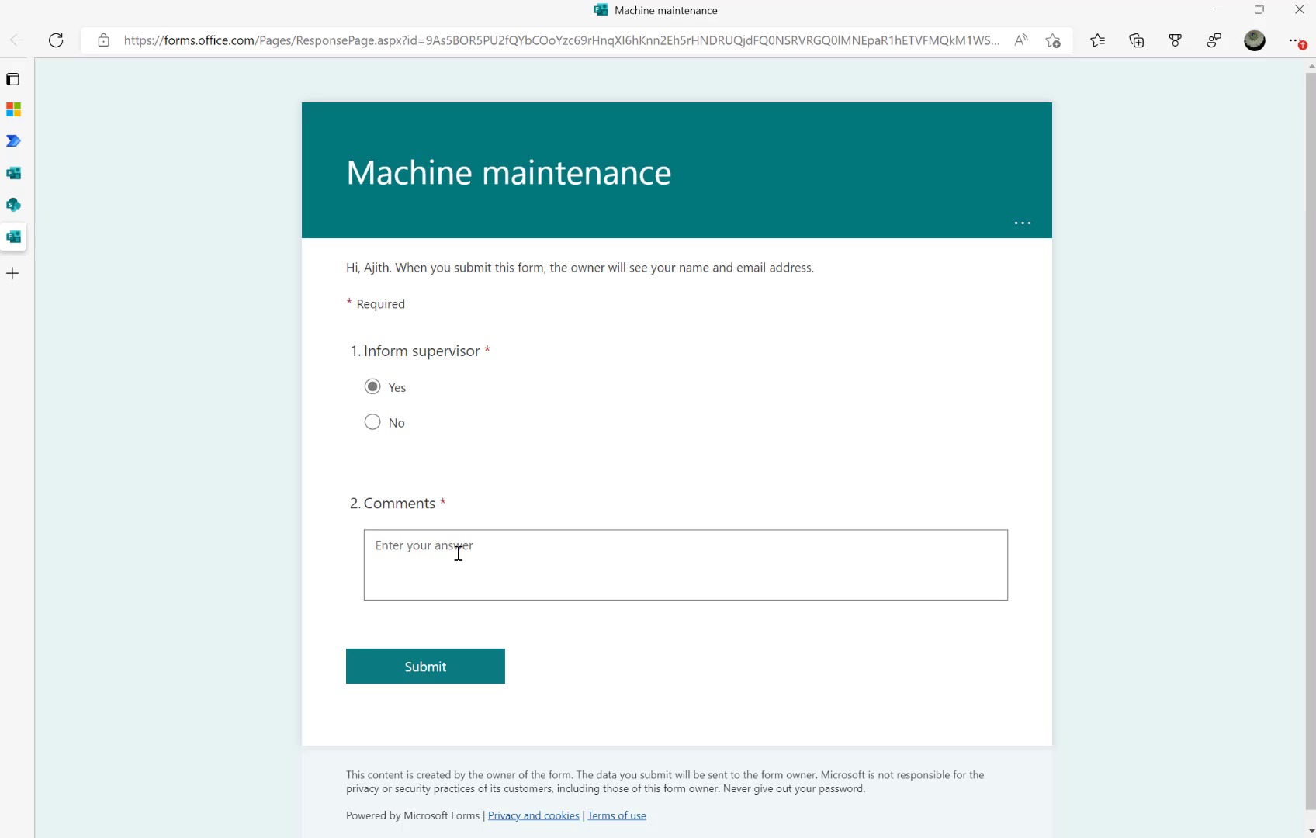
type("Please take urgent action steps.")
left_click(402, 669)
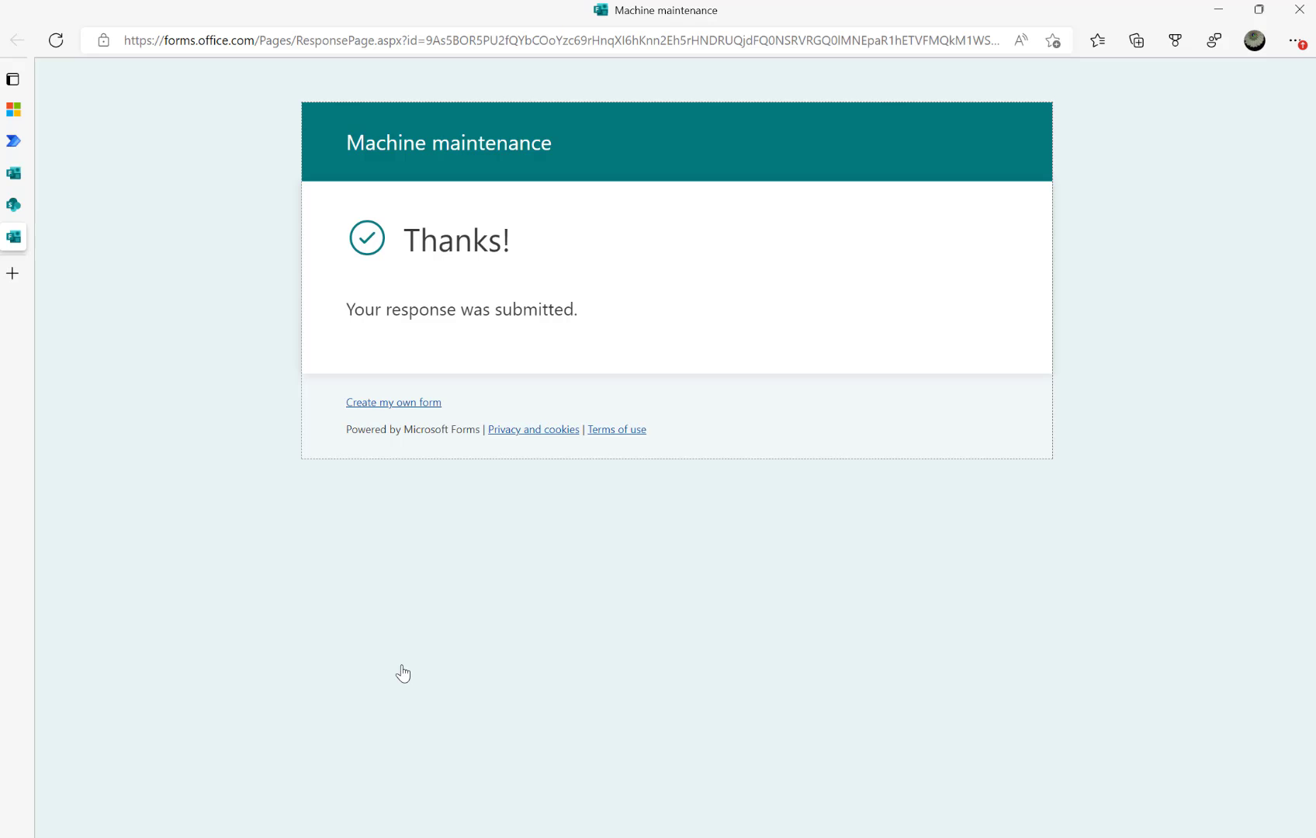
Open the succeeded Oct 8, 08:30 PM run from the flow's run history
mouse_move(6, 203)
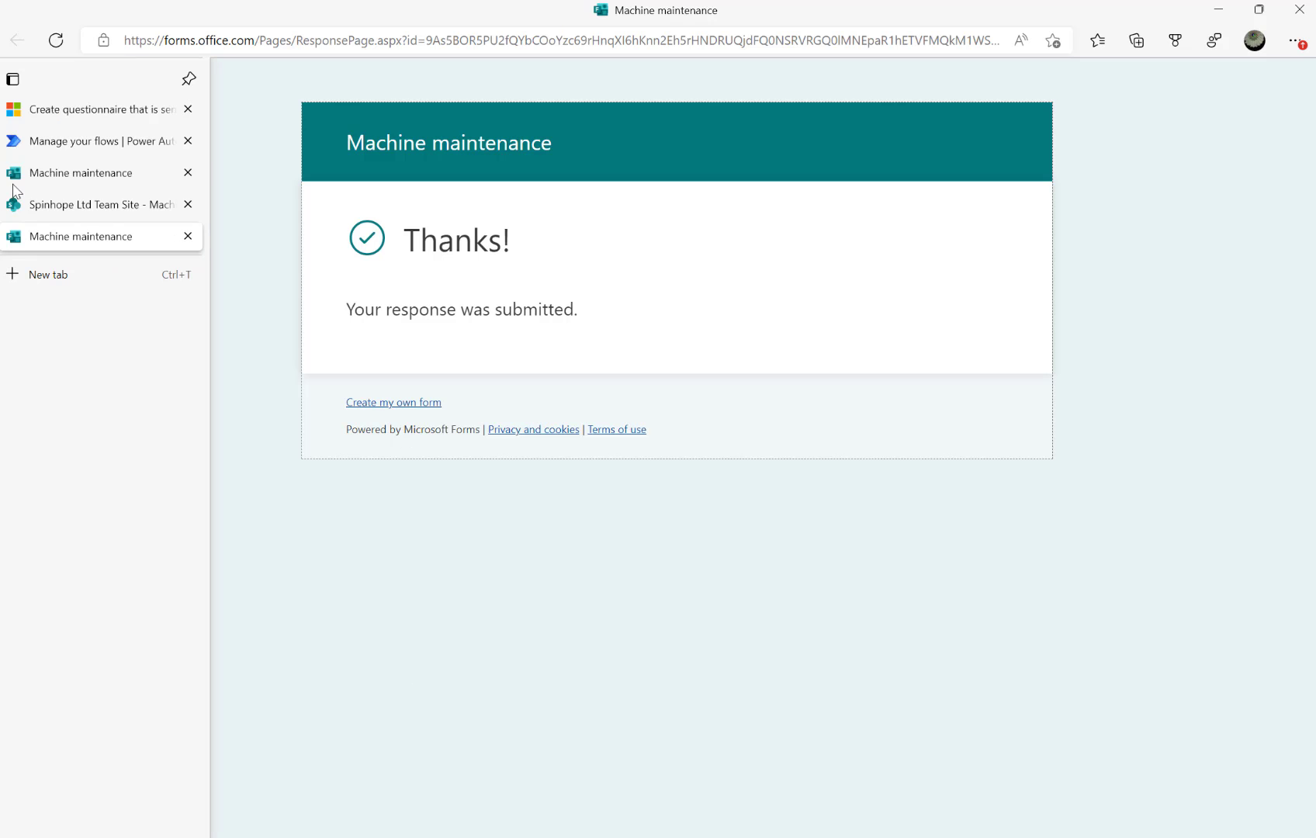
left_click(67, 142)
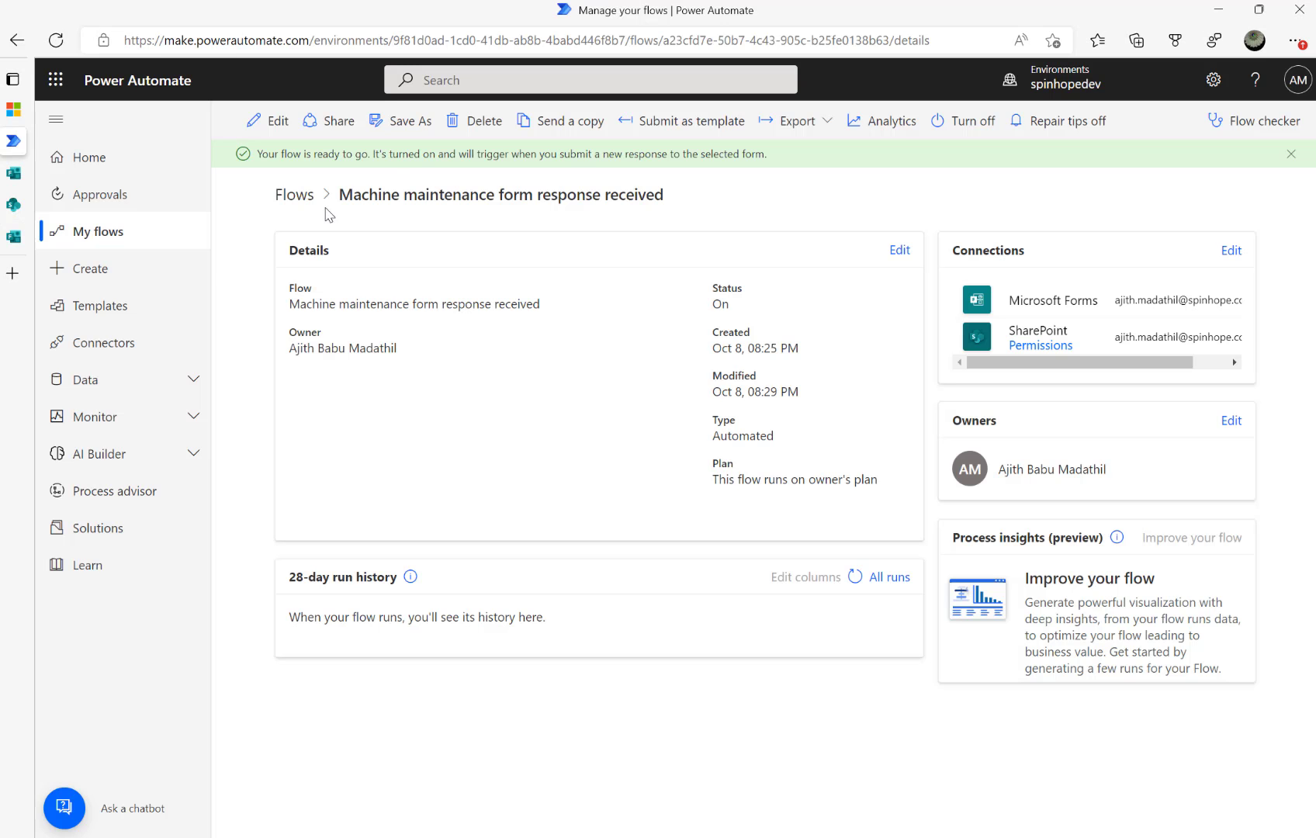
left_click(273, 122)
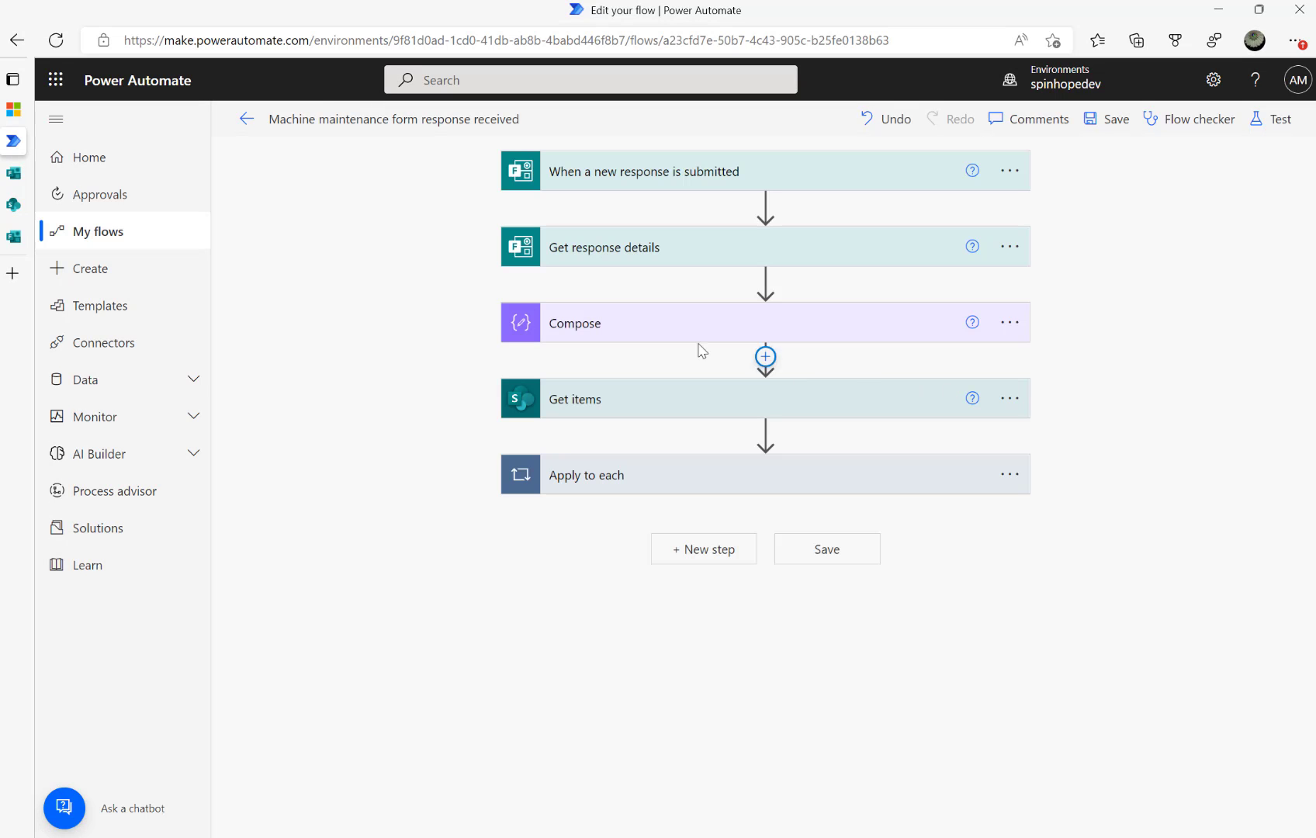
left_click(245, 119)
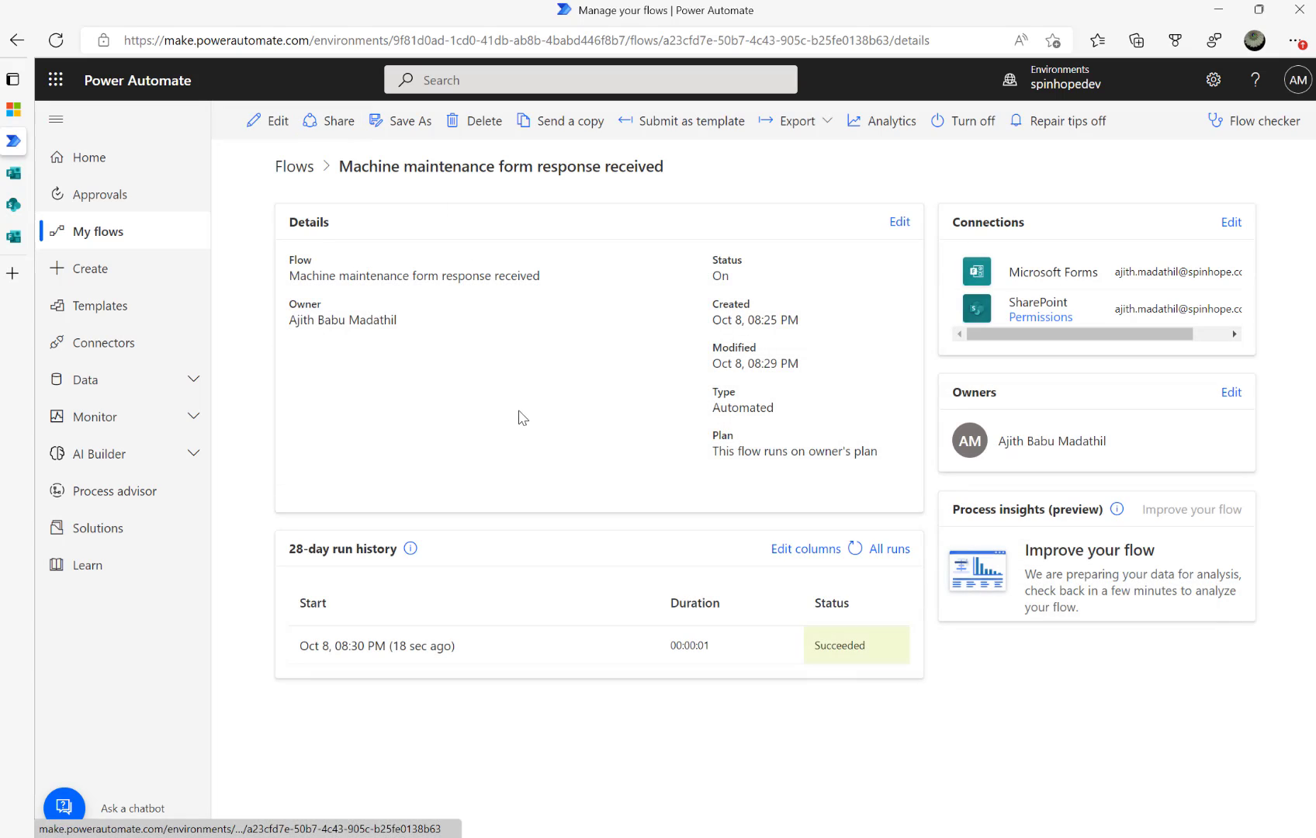
left_click(390, 647)
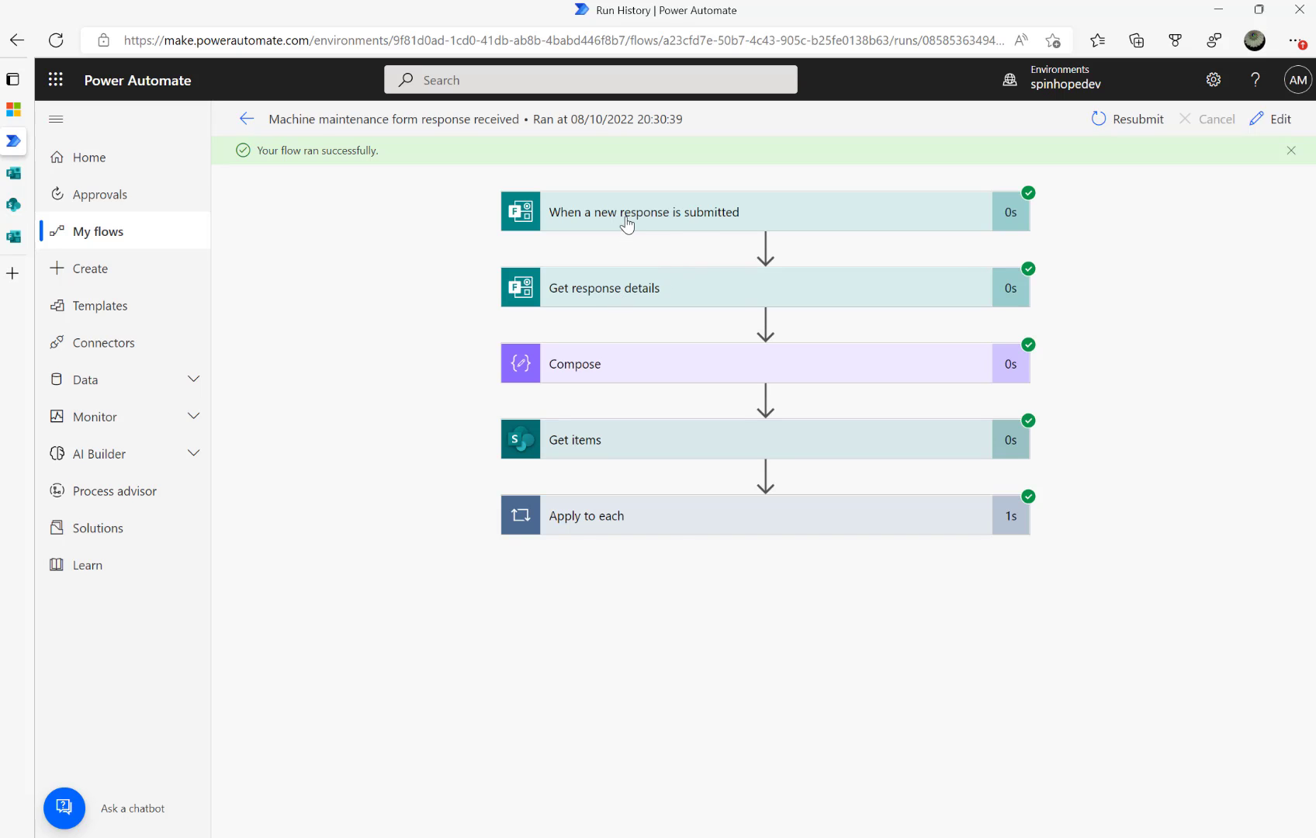
Expand Get response details in the run and show its raw outputs
left_click(629, 217)
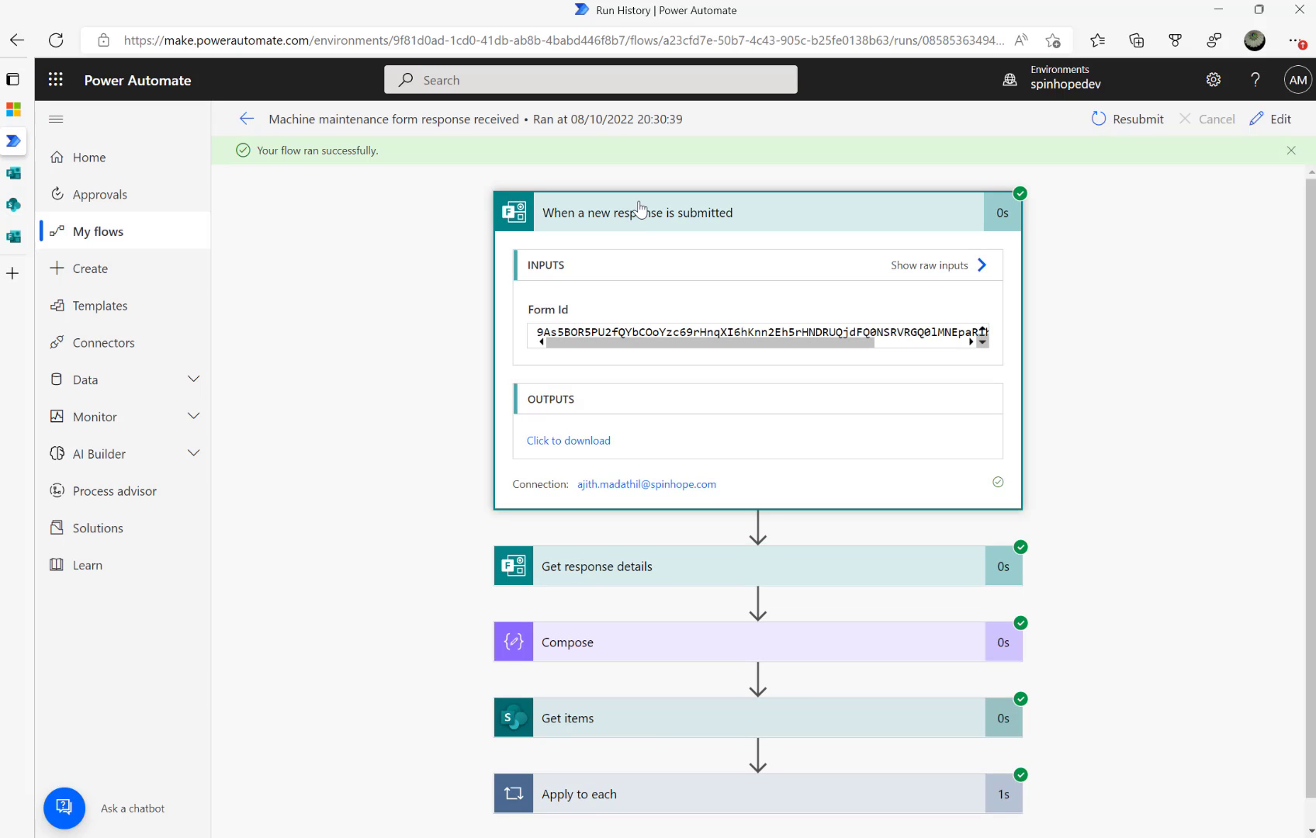
left_click(627, 211)
left_click(621, 299)
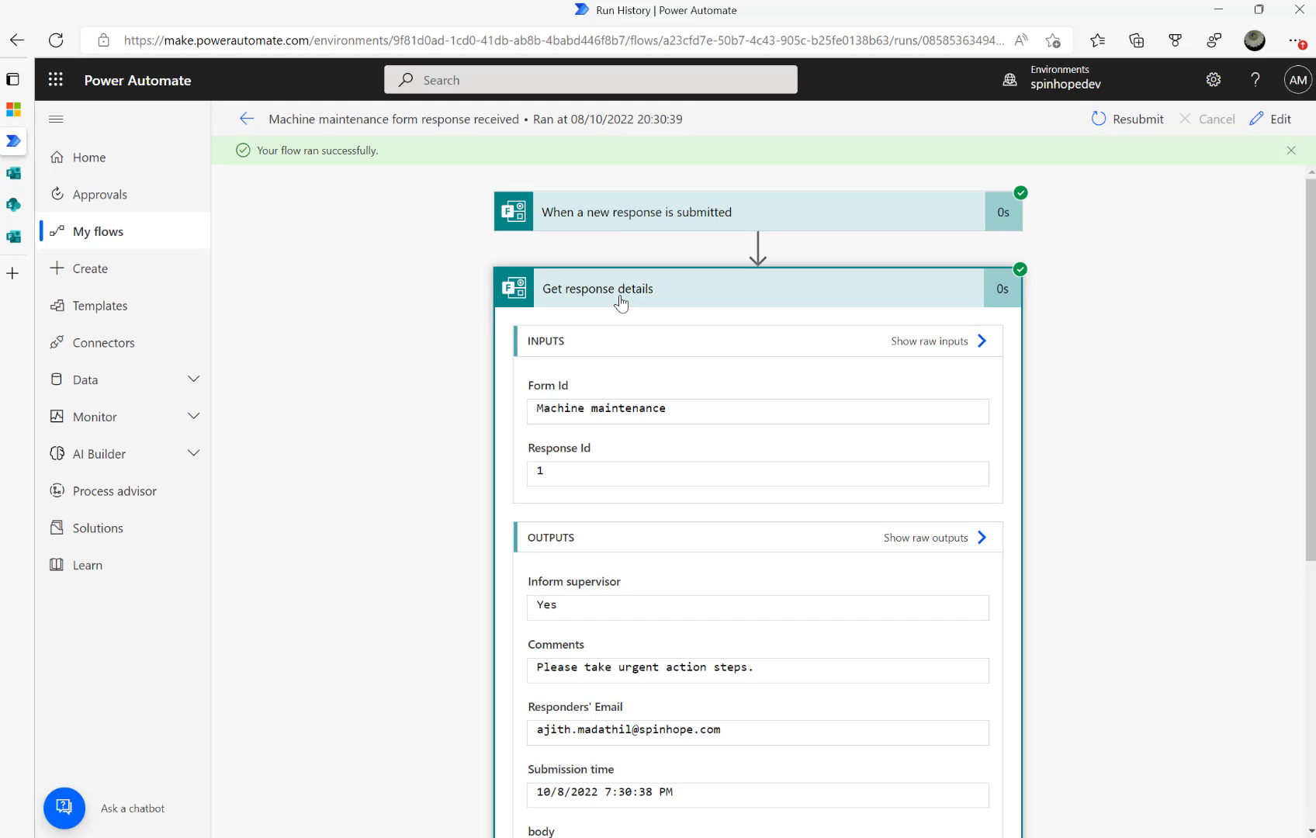
scroll(620, 301, "down", 3)
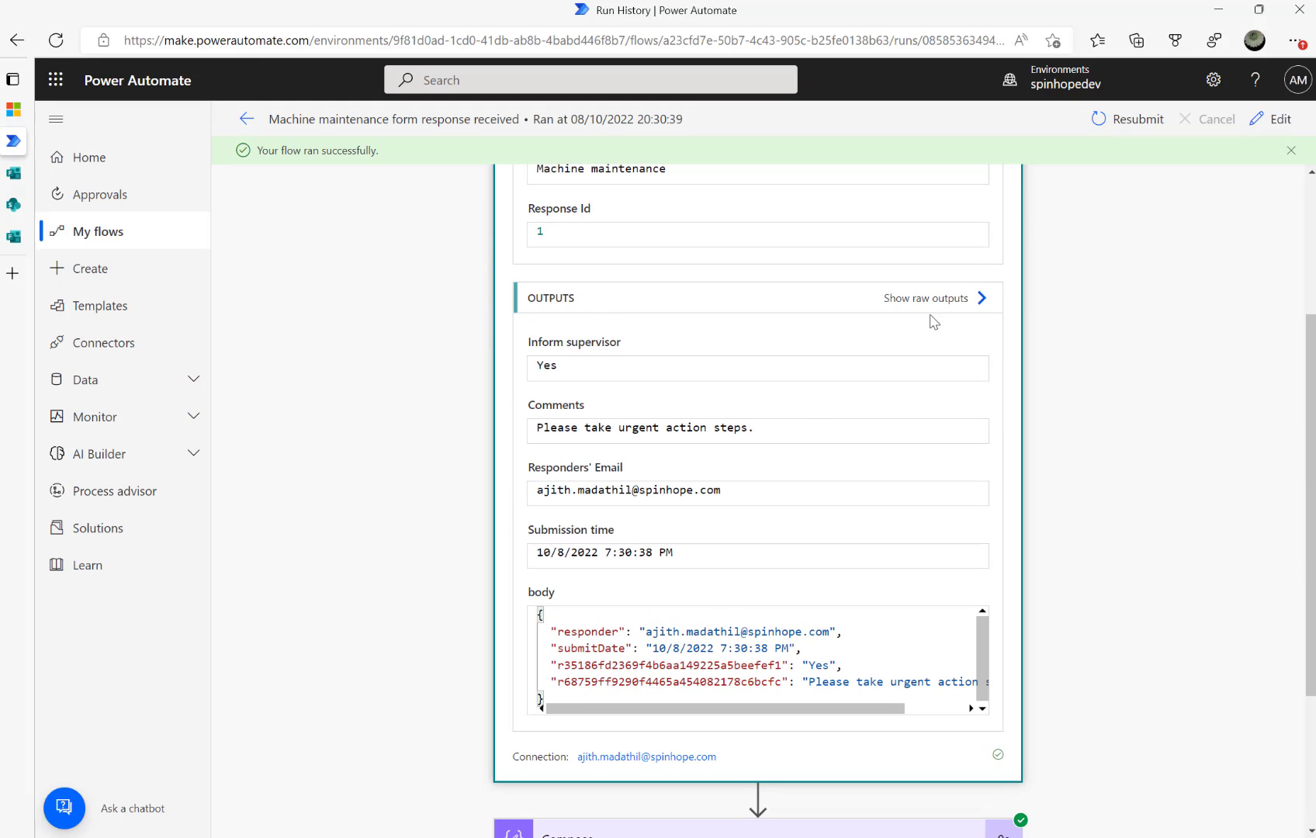
left_click(928, 300)
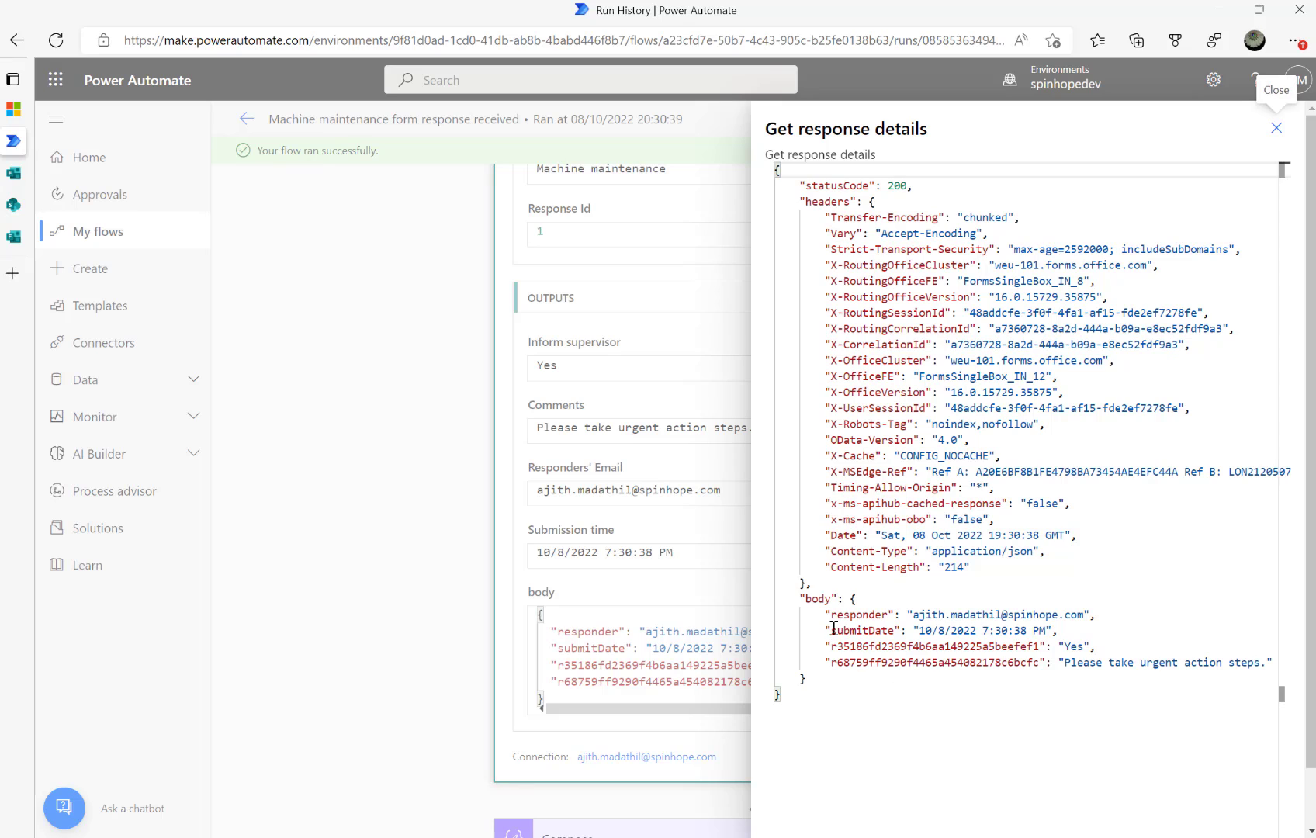
Highlight the Inform supervisor 'Yes' answer and the 'Please take urgent action steps.' comment
left_click_drag(1032, 614, 811, 614)
left_click(811, 615)
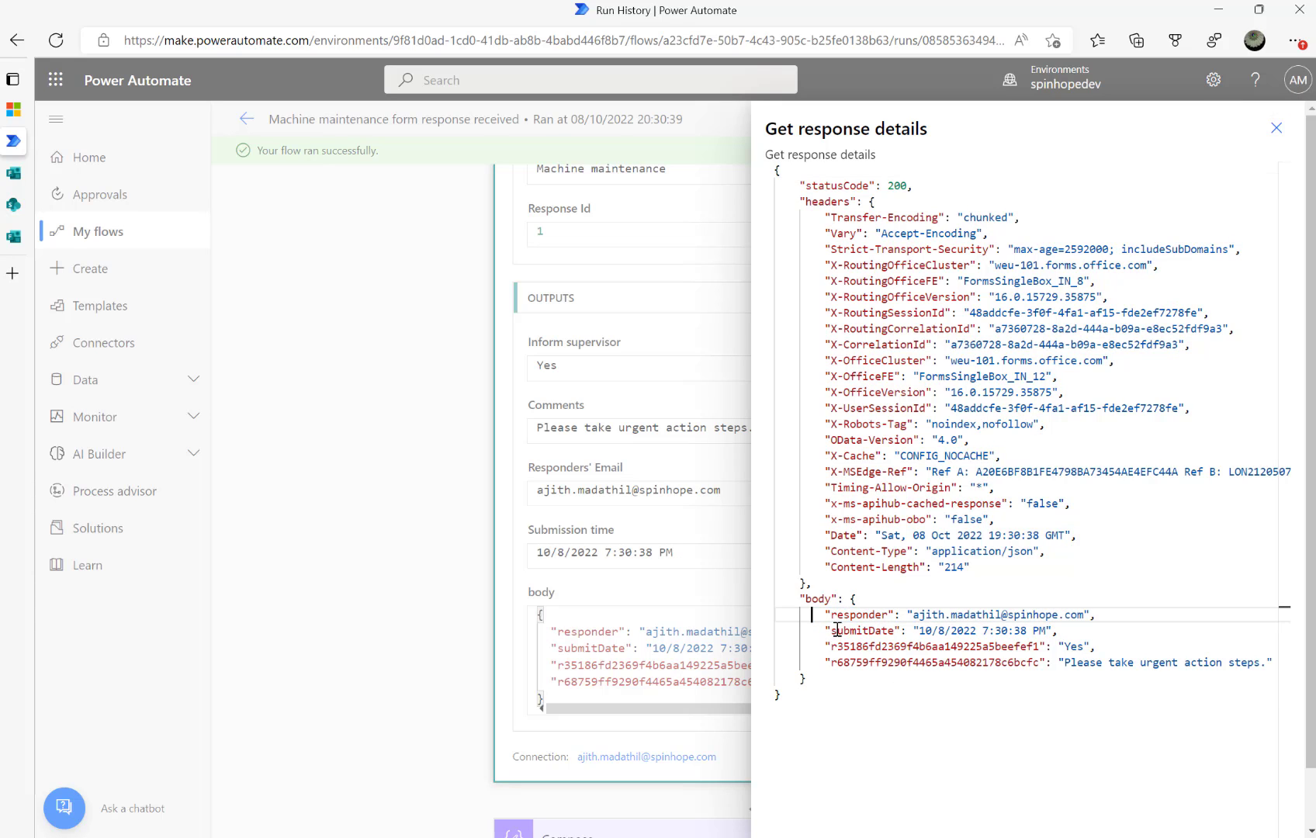
left_click(1058, 650)
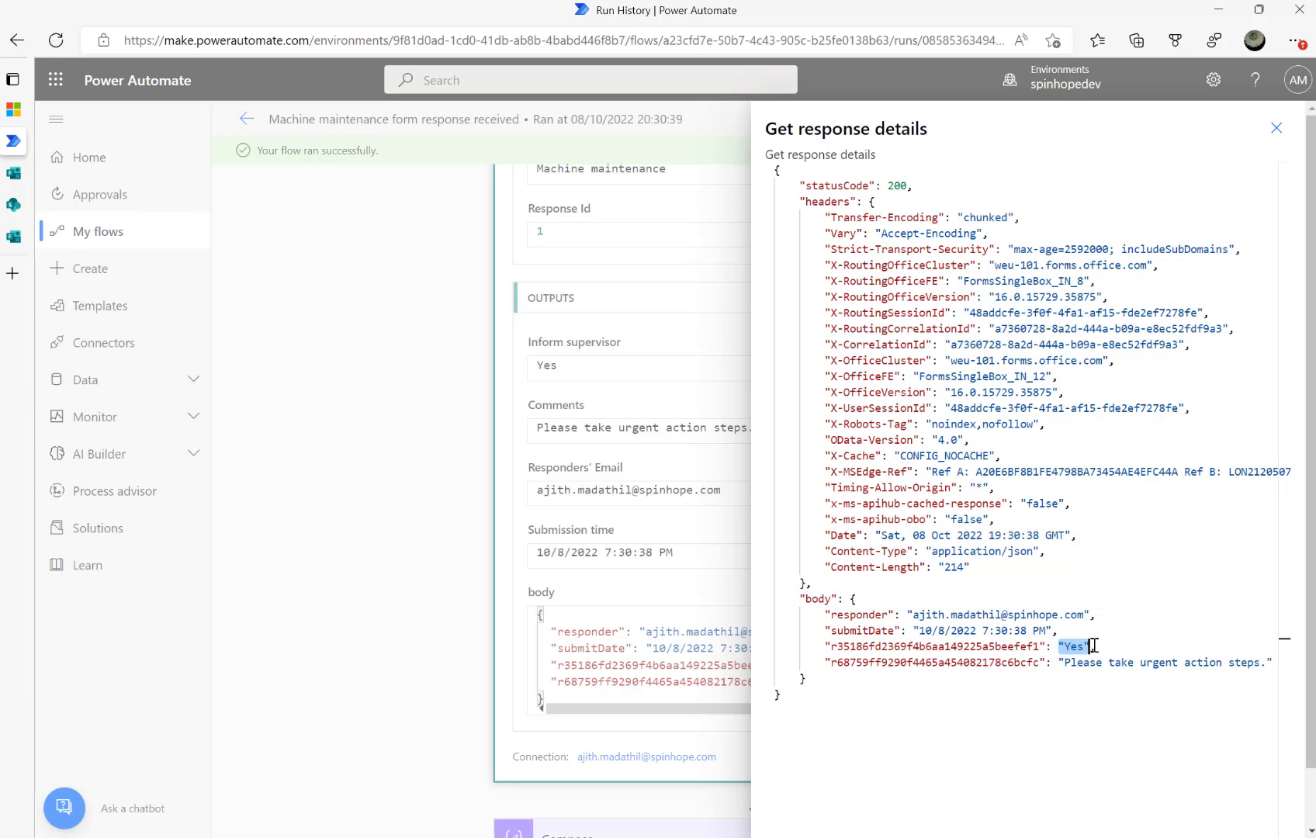
left_click_drag(1059, 662, 1256, 661)
left_click(1255, 662)
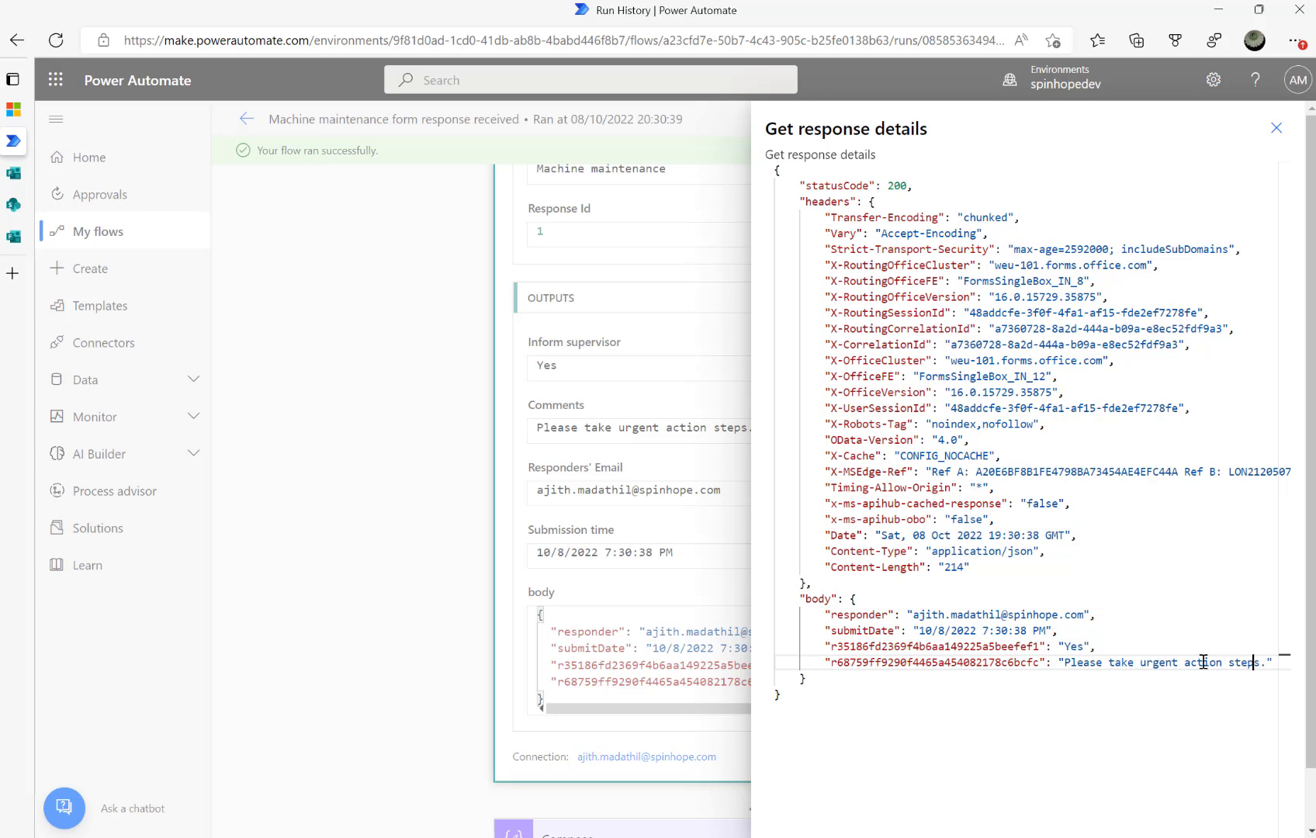
double_click(908, 646)
double_click(904, 663)
left_click(900, 647)
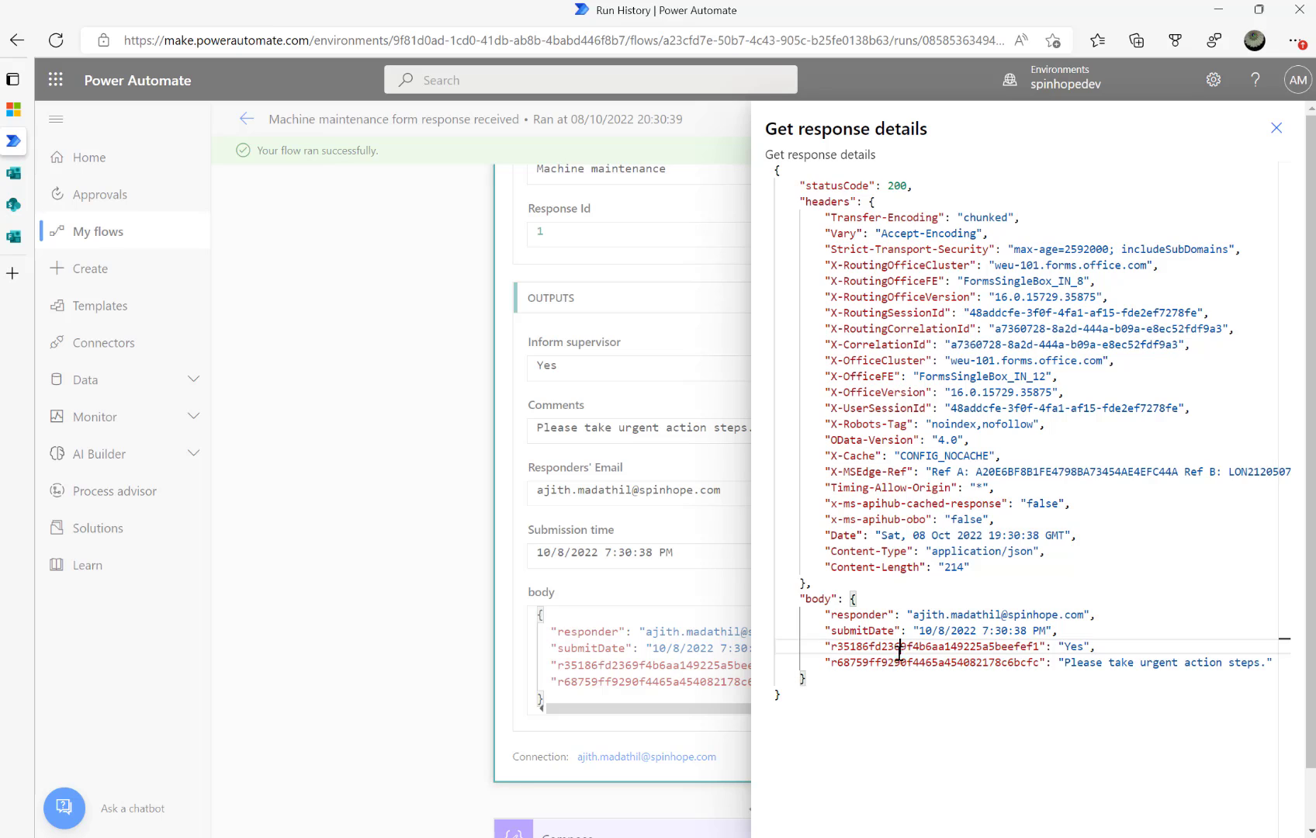
left_click(1276, 132)
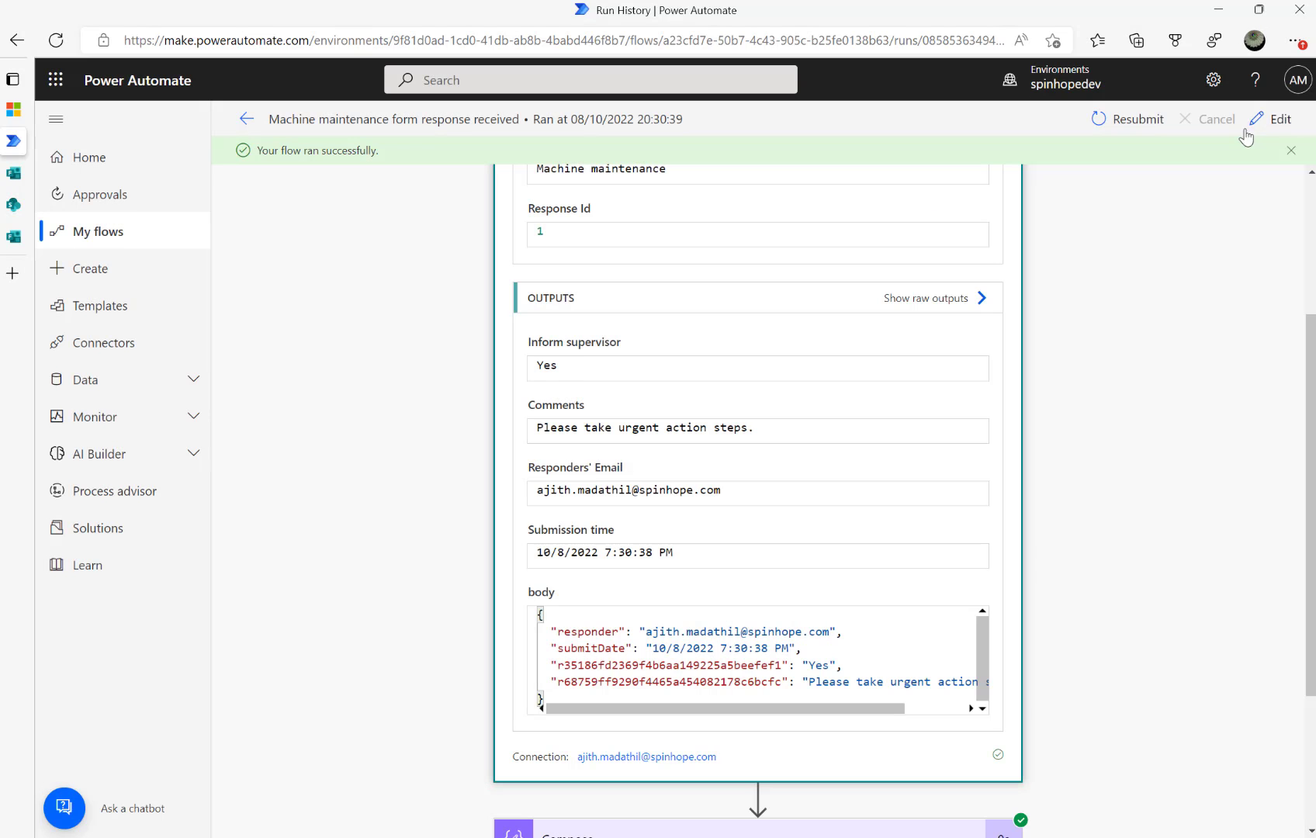
Inspect the Compose results and the Get items results, including its filter query
scroll(607, 636, "down", 3)
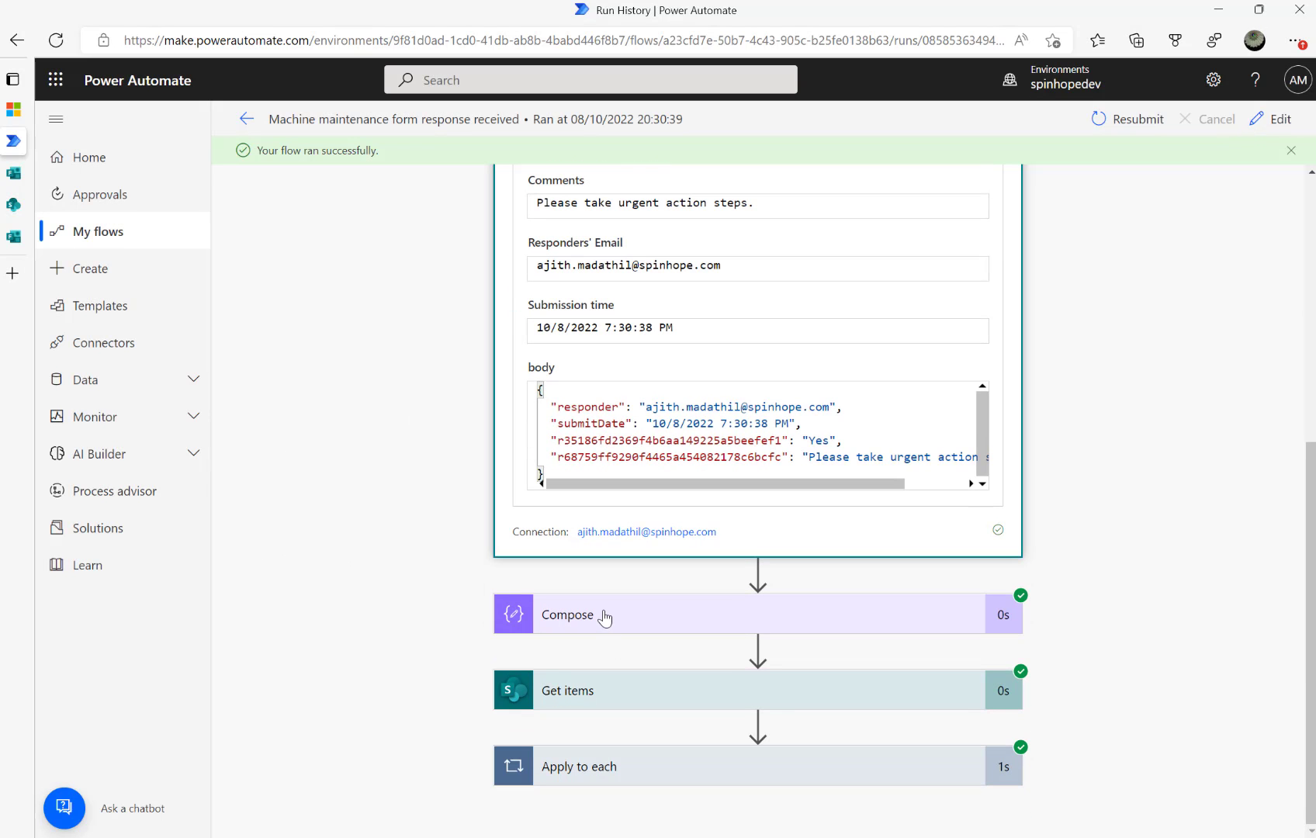
left_click(607, 625)
scroll(621, 590, "down", 3)
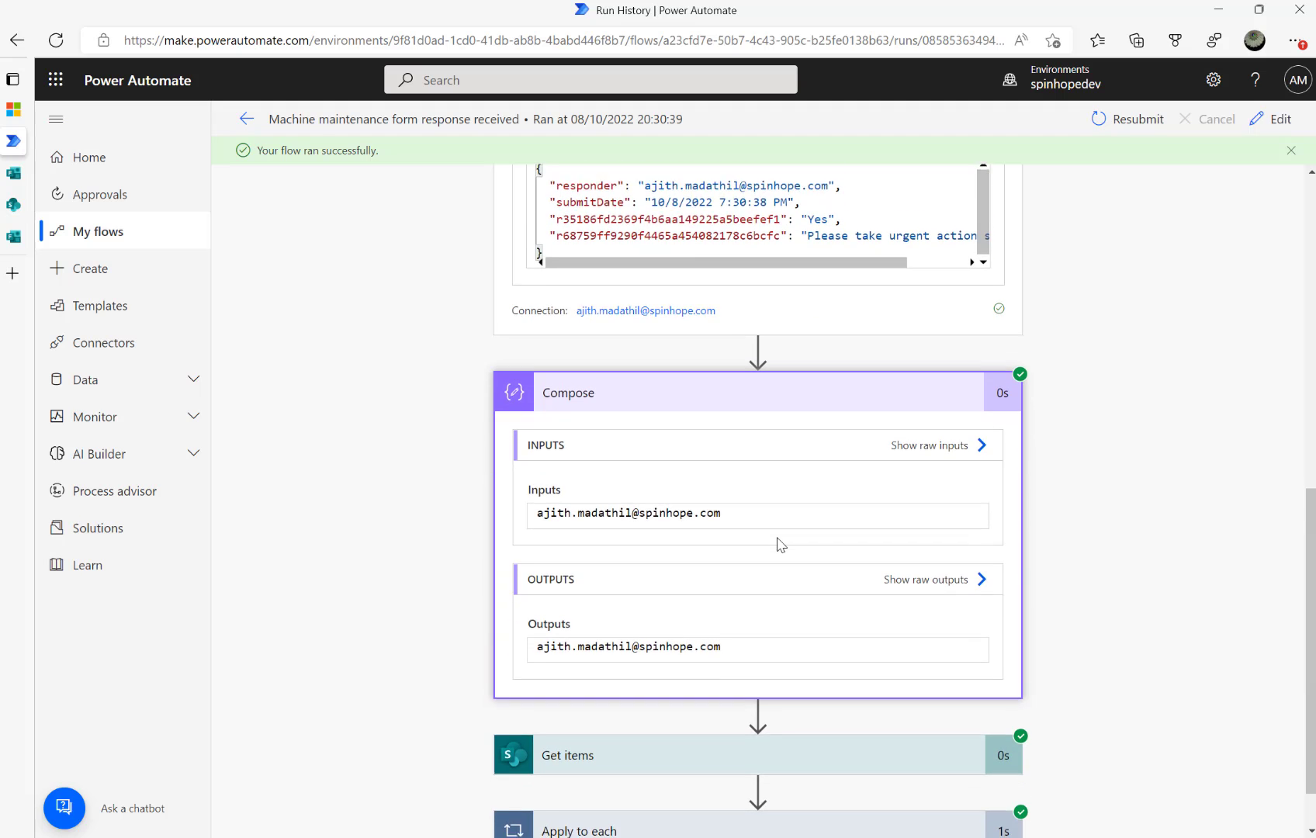
scroll(698, 636, "down", 1)
left_click(652, 691)
scroll(579, 614, "down", 2)
scroll(457, 580, "down", 3)
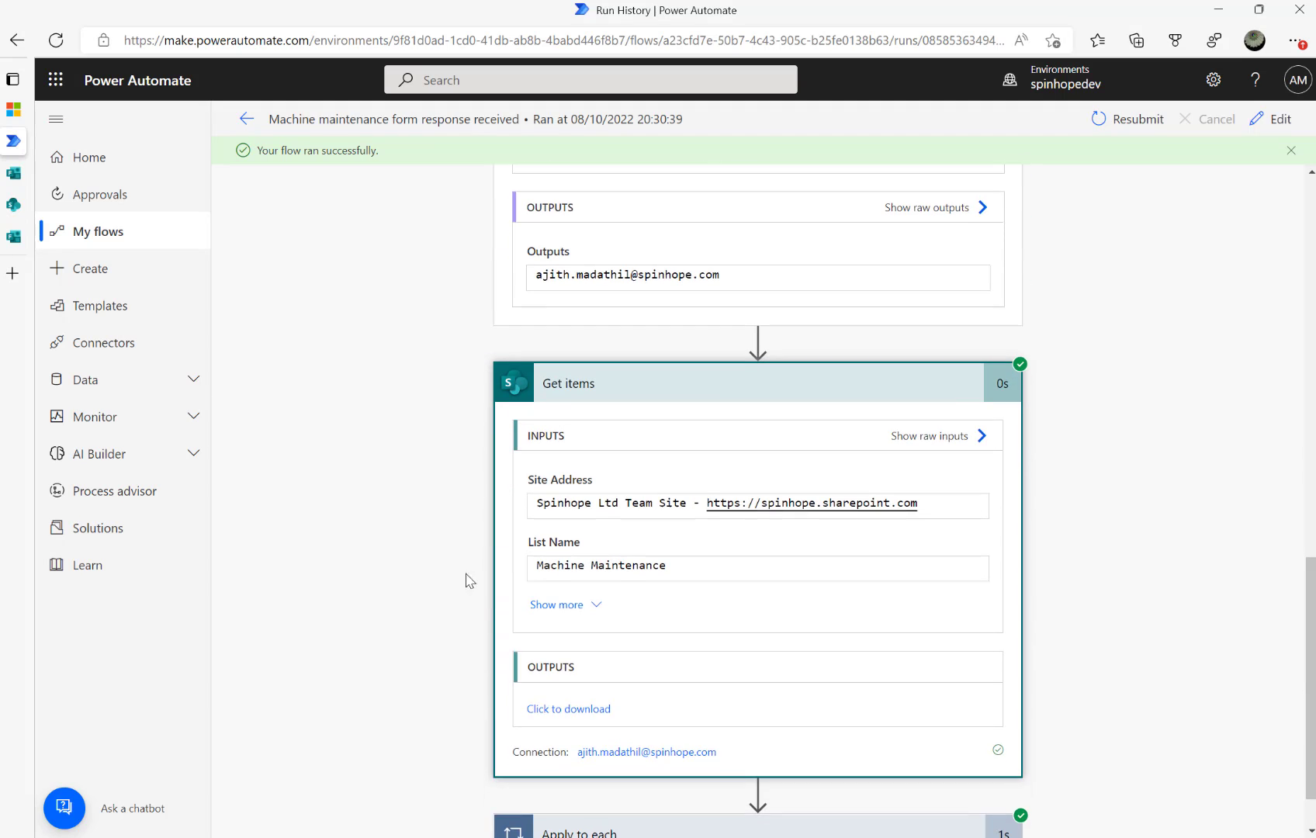
left_click(551, 604)
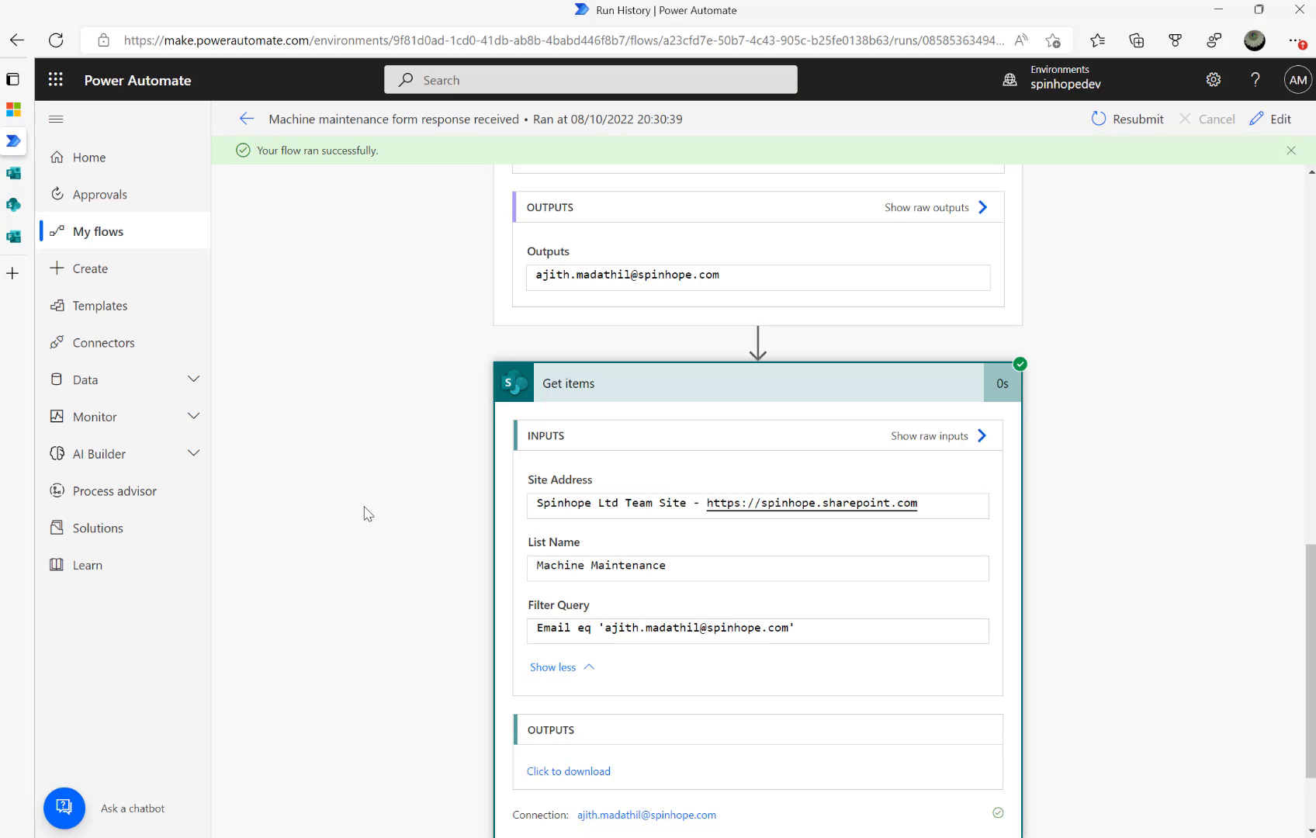
Inspect the Apply to each and Update item results, then go to the Machine Maintenance list
scroll(367, 514, "down", 2)
left_click(729, 776)
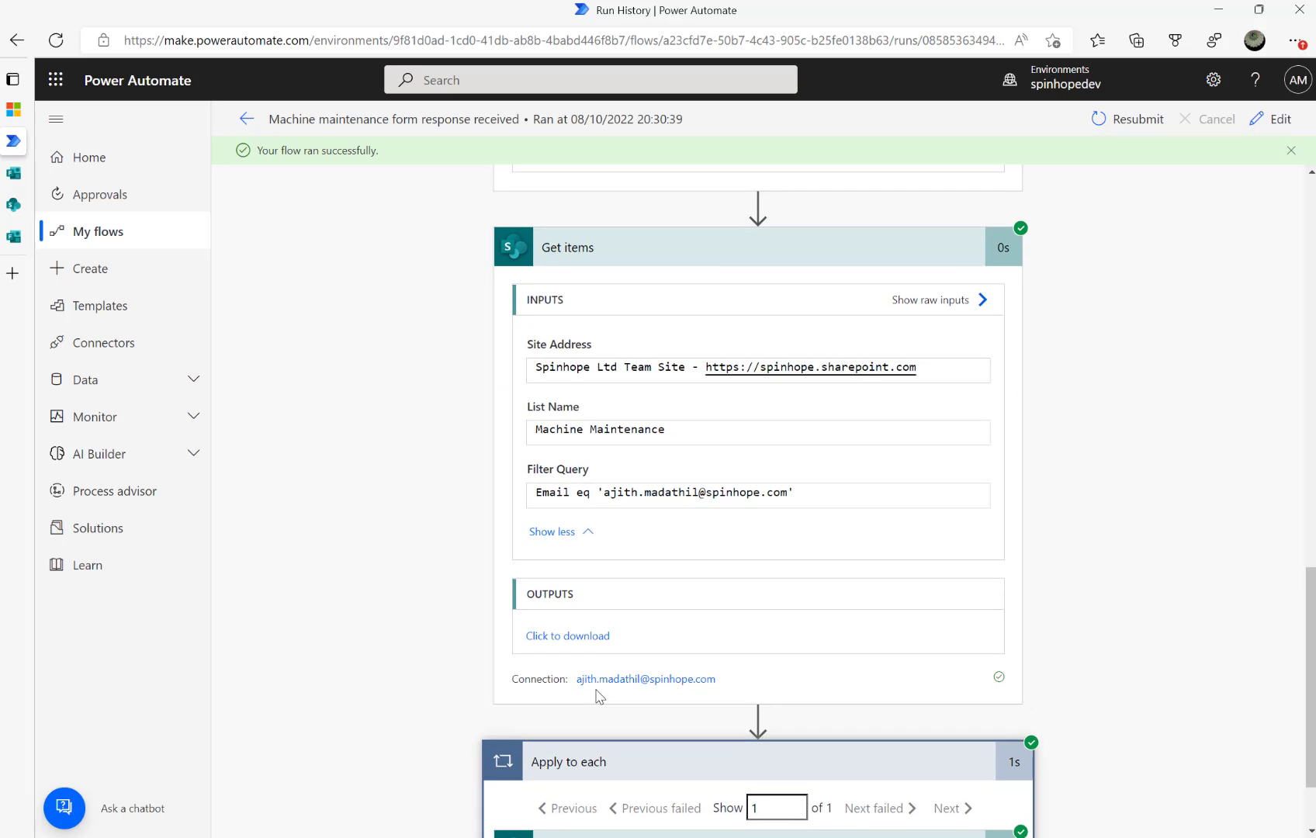
scroll(599, 696, "down", 1)
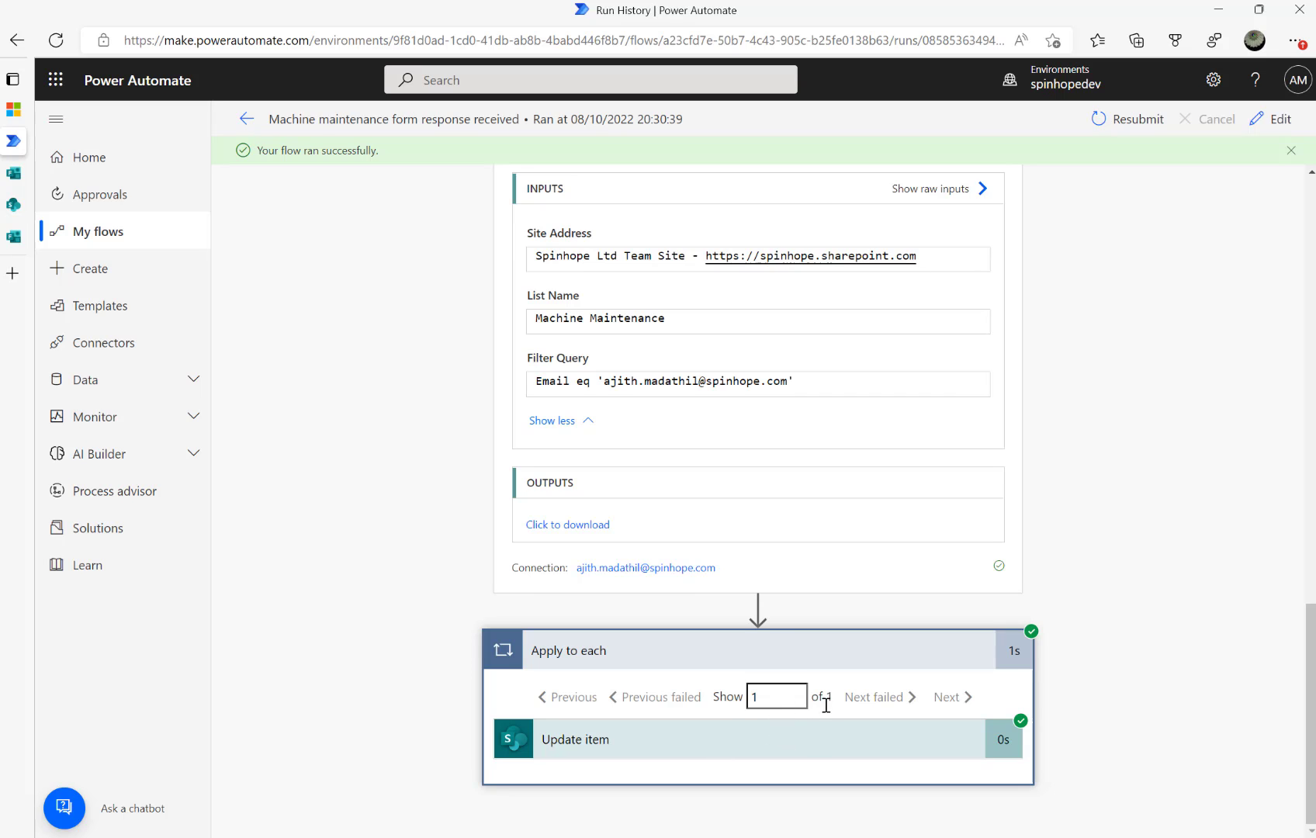
left_click(726, 741)
scroll(699, 635, "down", 4)
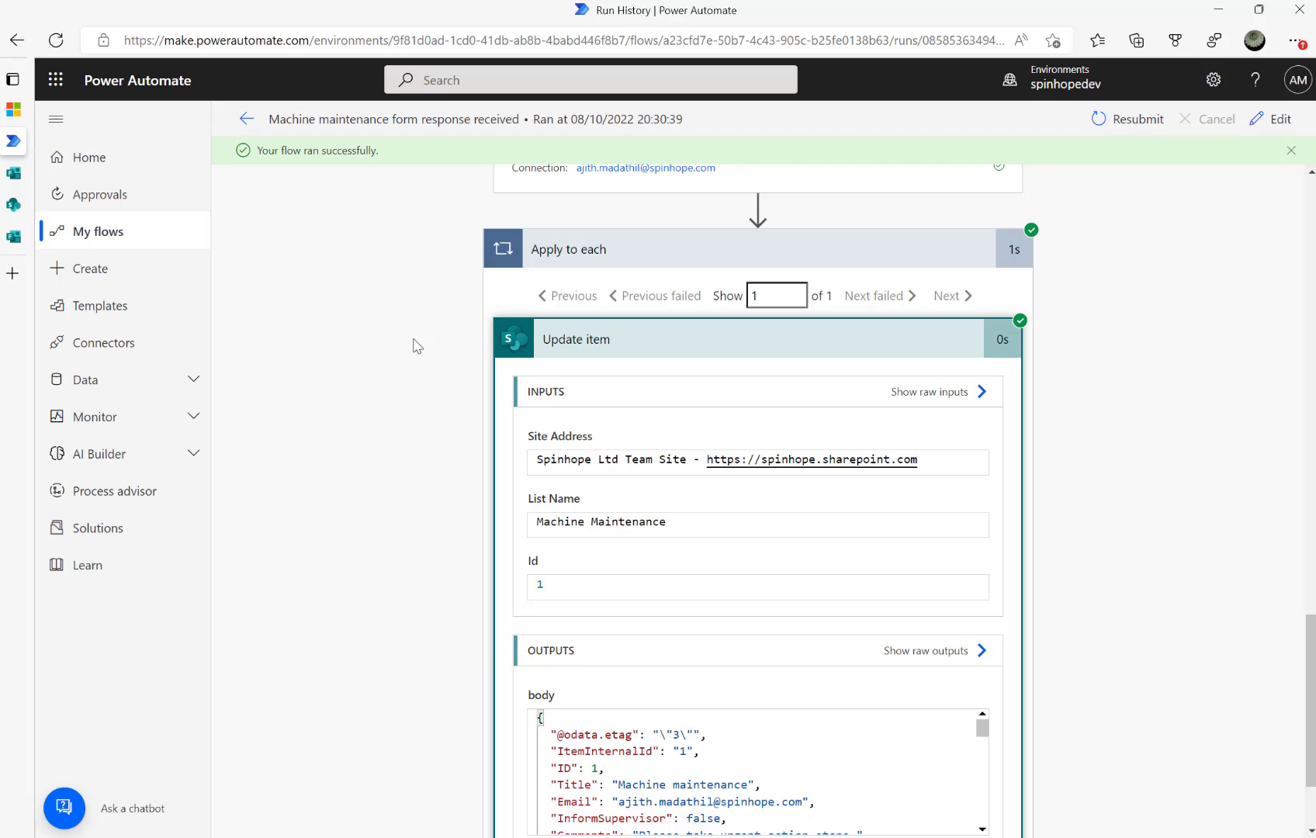
scroll(515, 466, "down", 2)
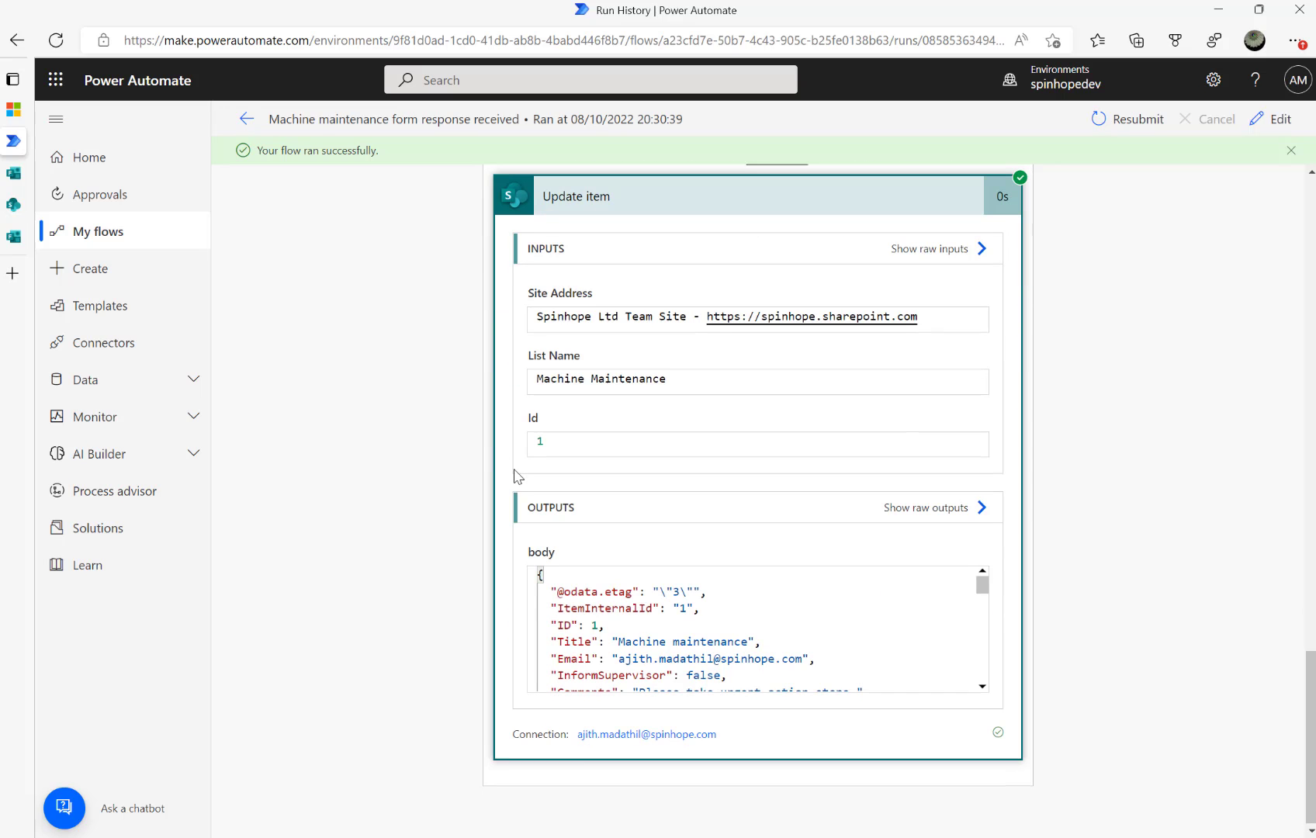
scroll(705, 613, "down", 3)
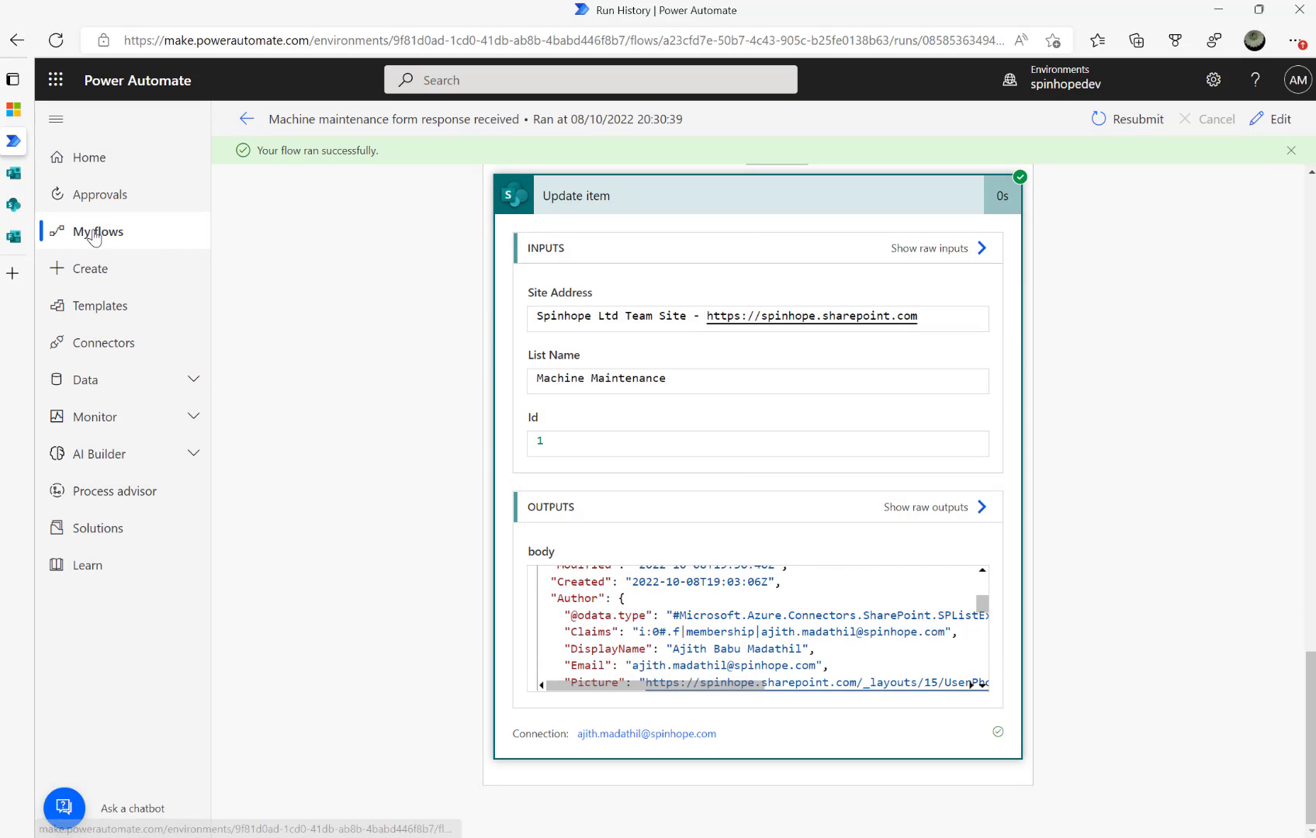
left_click(13, 206)
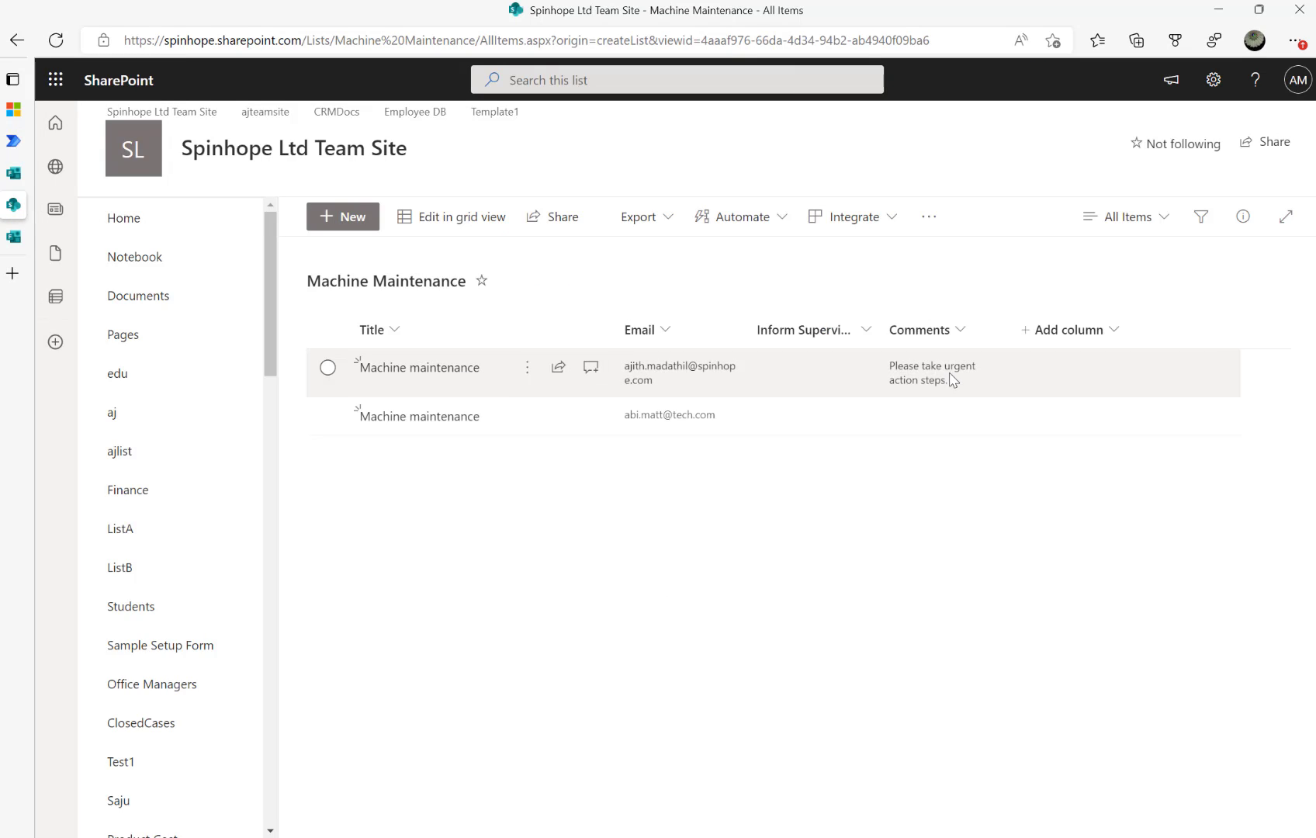
left_click(56, 40)
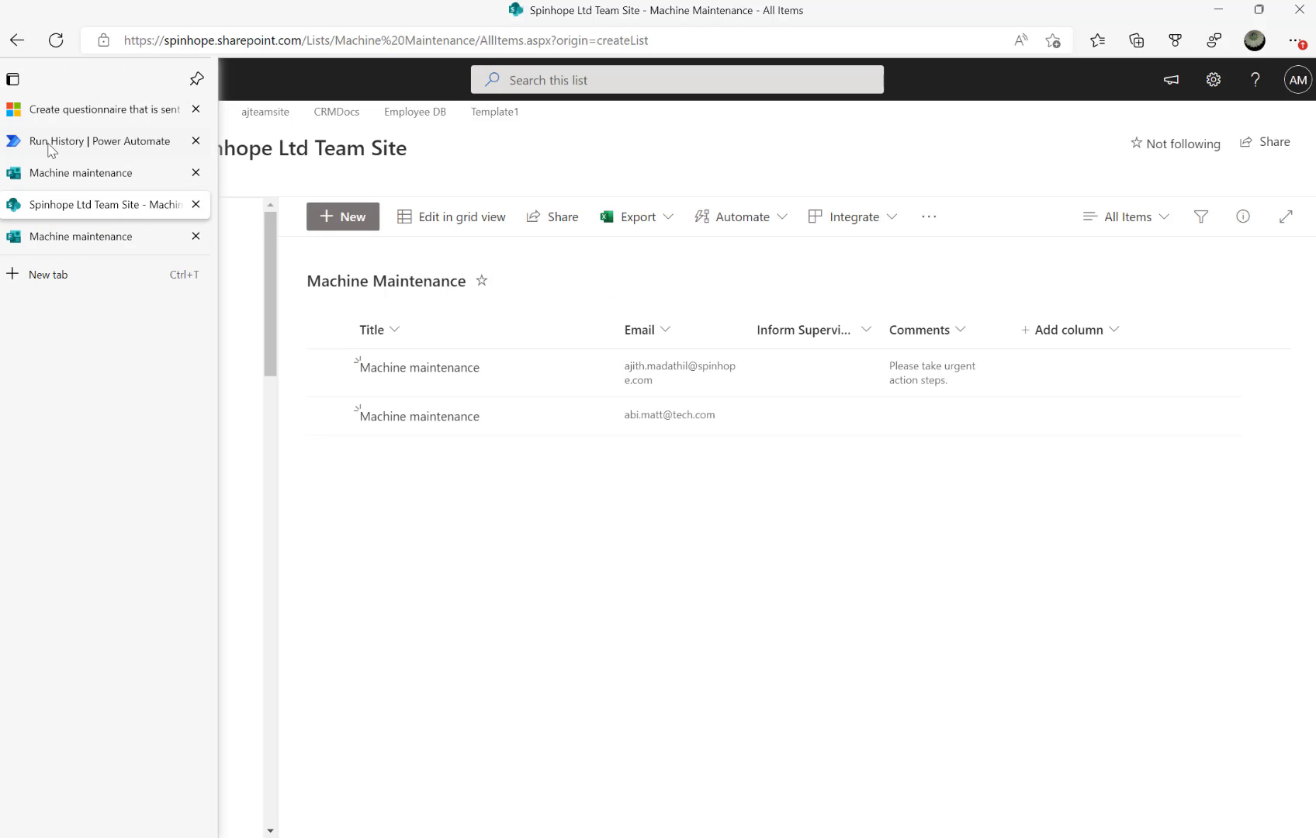
Recheck the 'Yes' answer in the run's trigger body, then open the flow in the editor
left_click(51, 142)
scroll(523, 494, "up", 10)
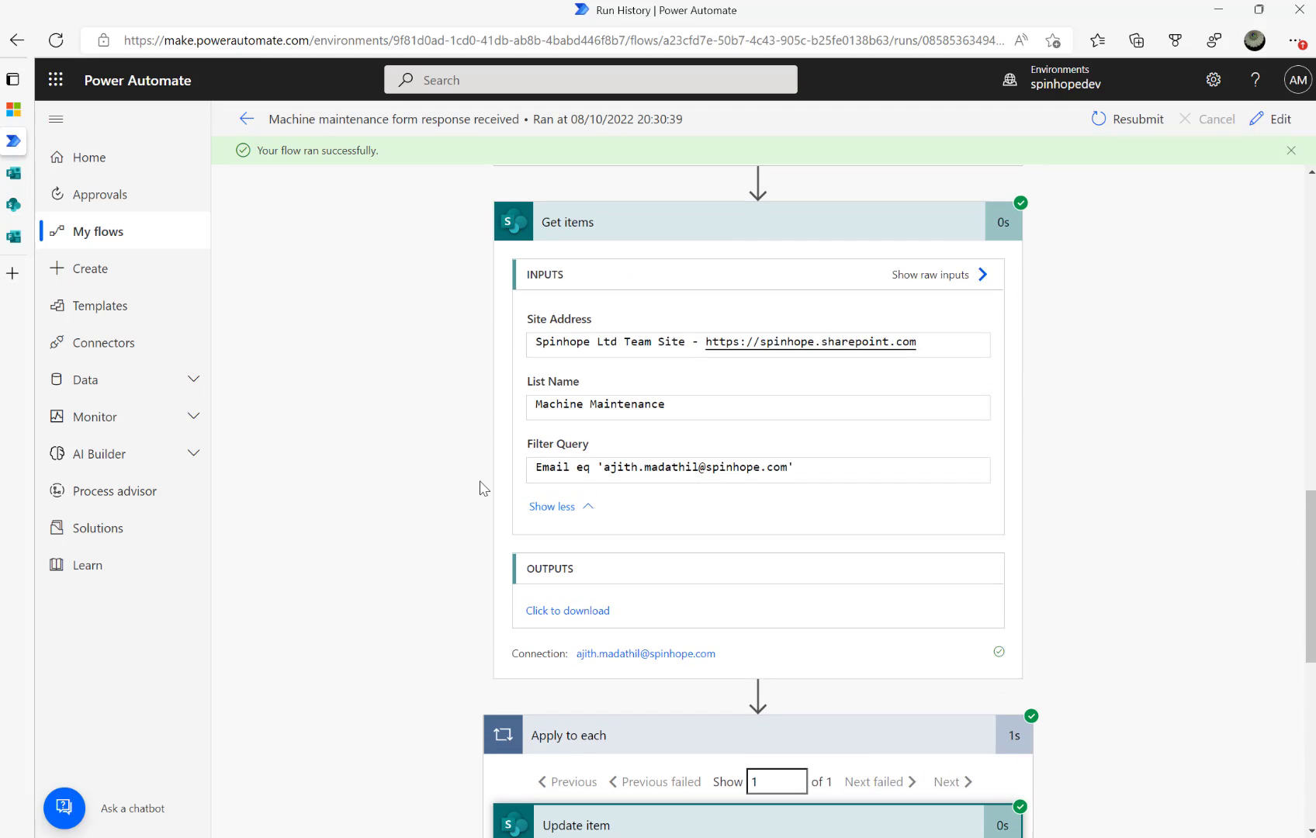
scroll(481, 487, "up", 5)
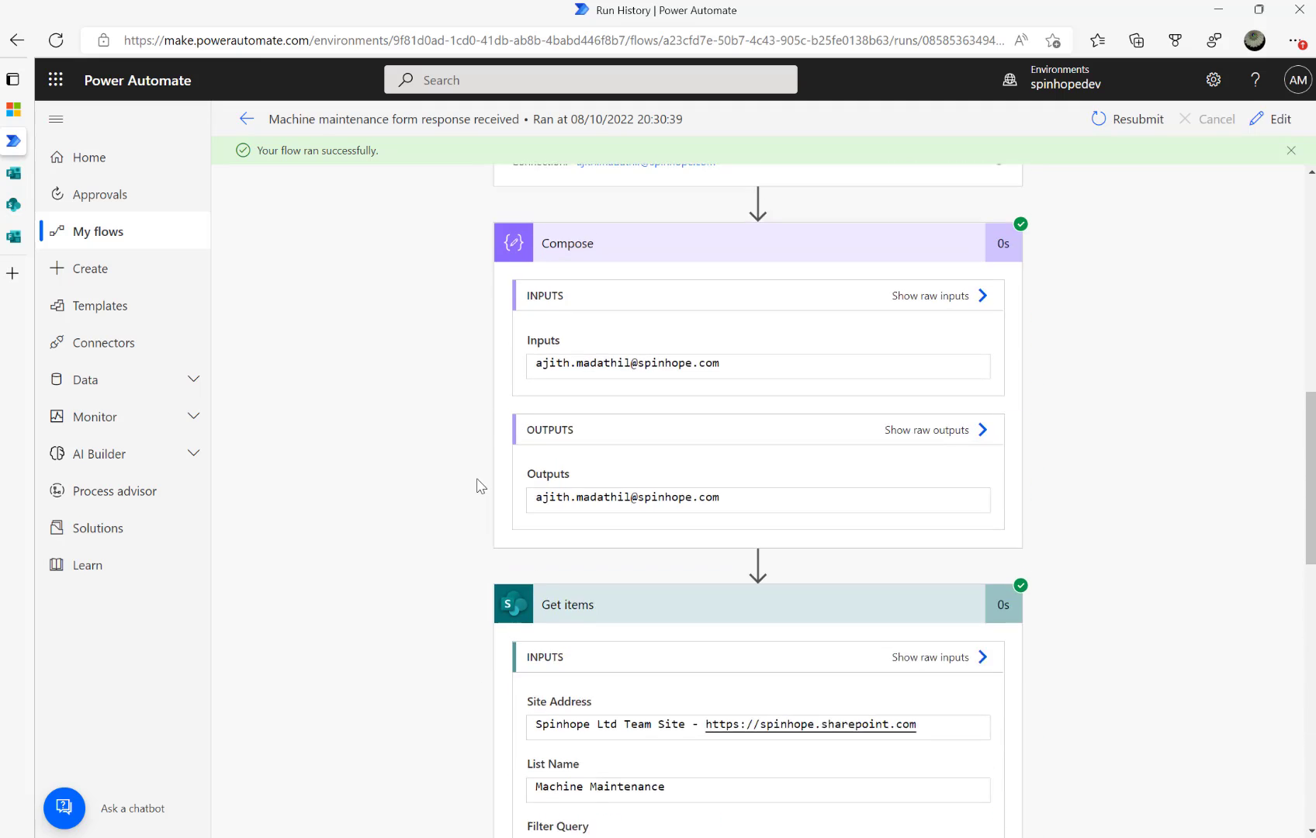
scroll(481, 486, "up", 5)
scroll(481, 484, "up", 2)
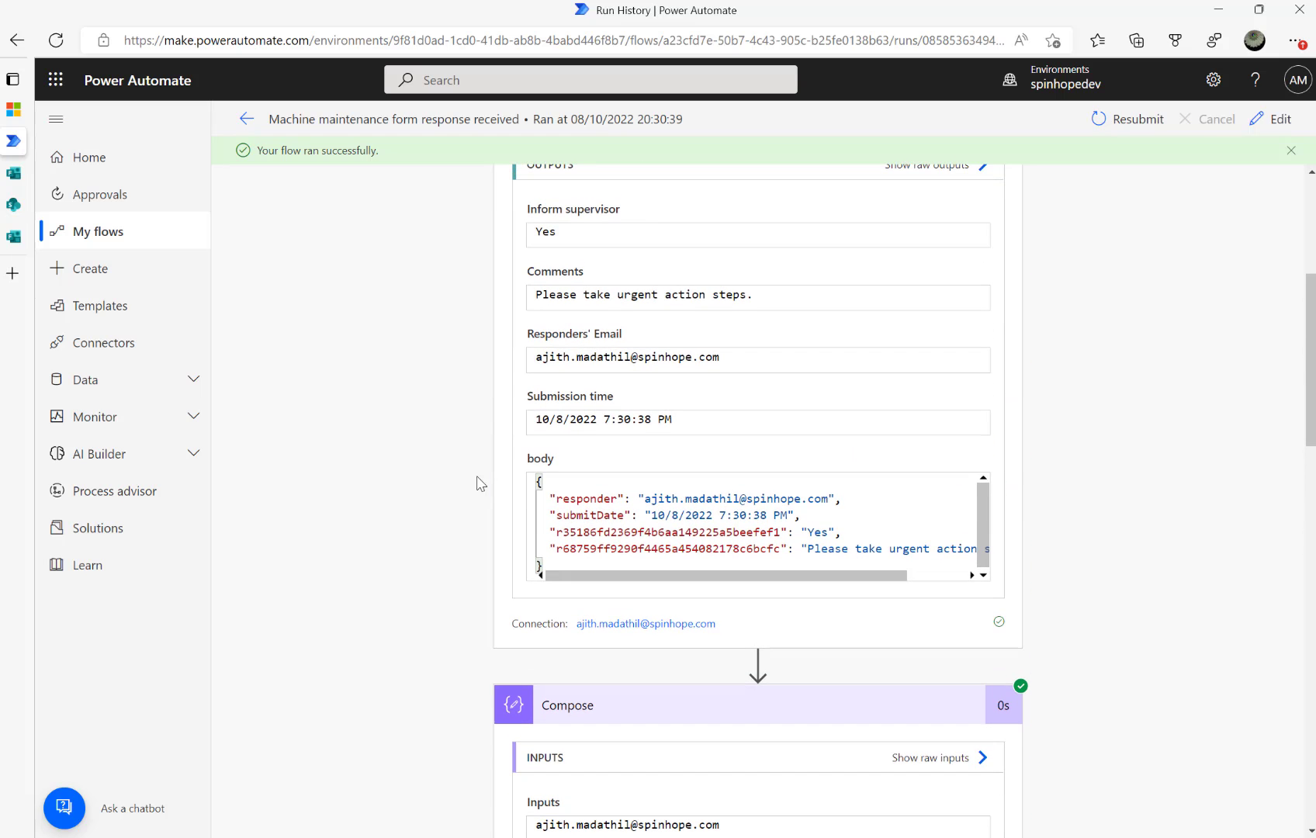
mouse_move(798, 526)
left_mouse_down()
mouse_move(838, 528)
mouse_move(808, 530)
mouse_move(822, 530)
left_mouse_up()
left_click(836, 530)
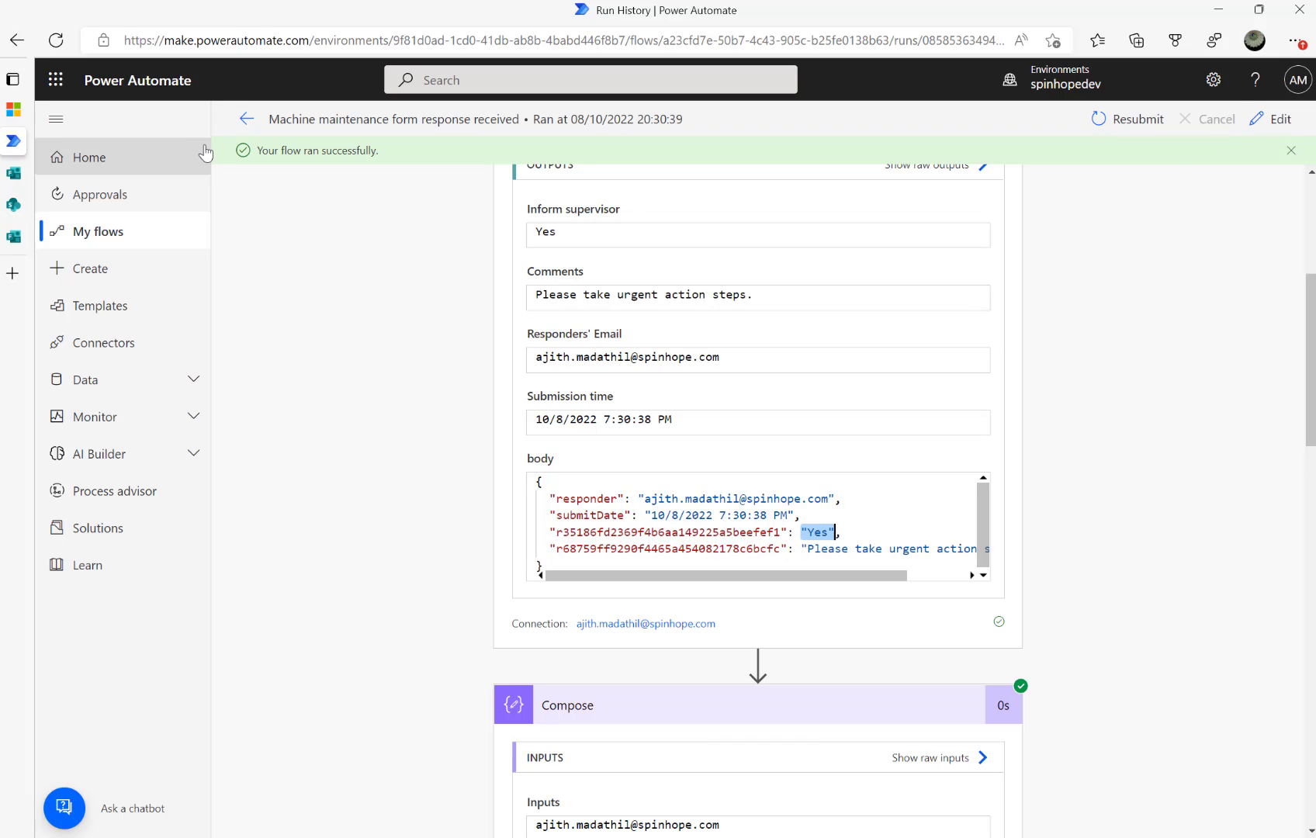
left_click(1260, 120)
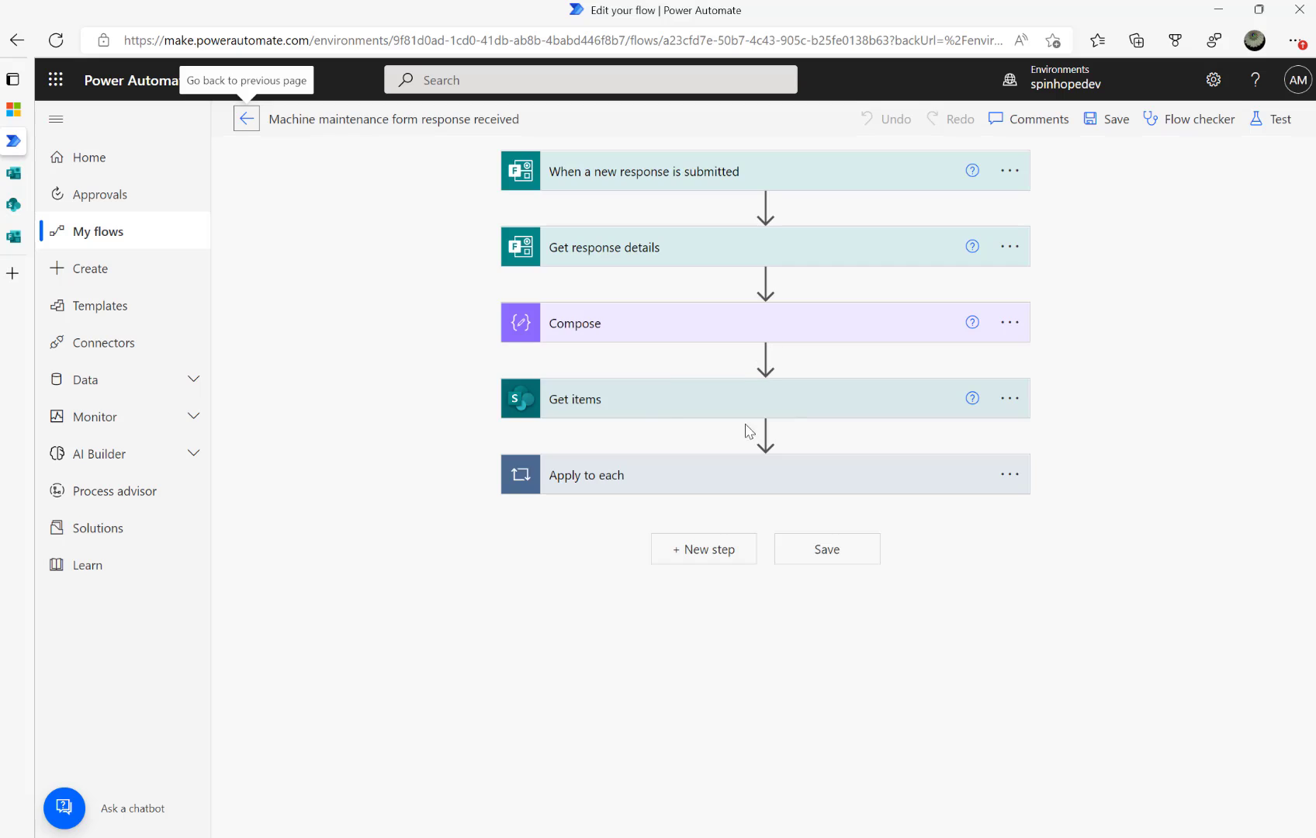
Expand Apply to each and Update item, then abandon adding an action after Update item
left_click(686, 493)
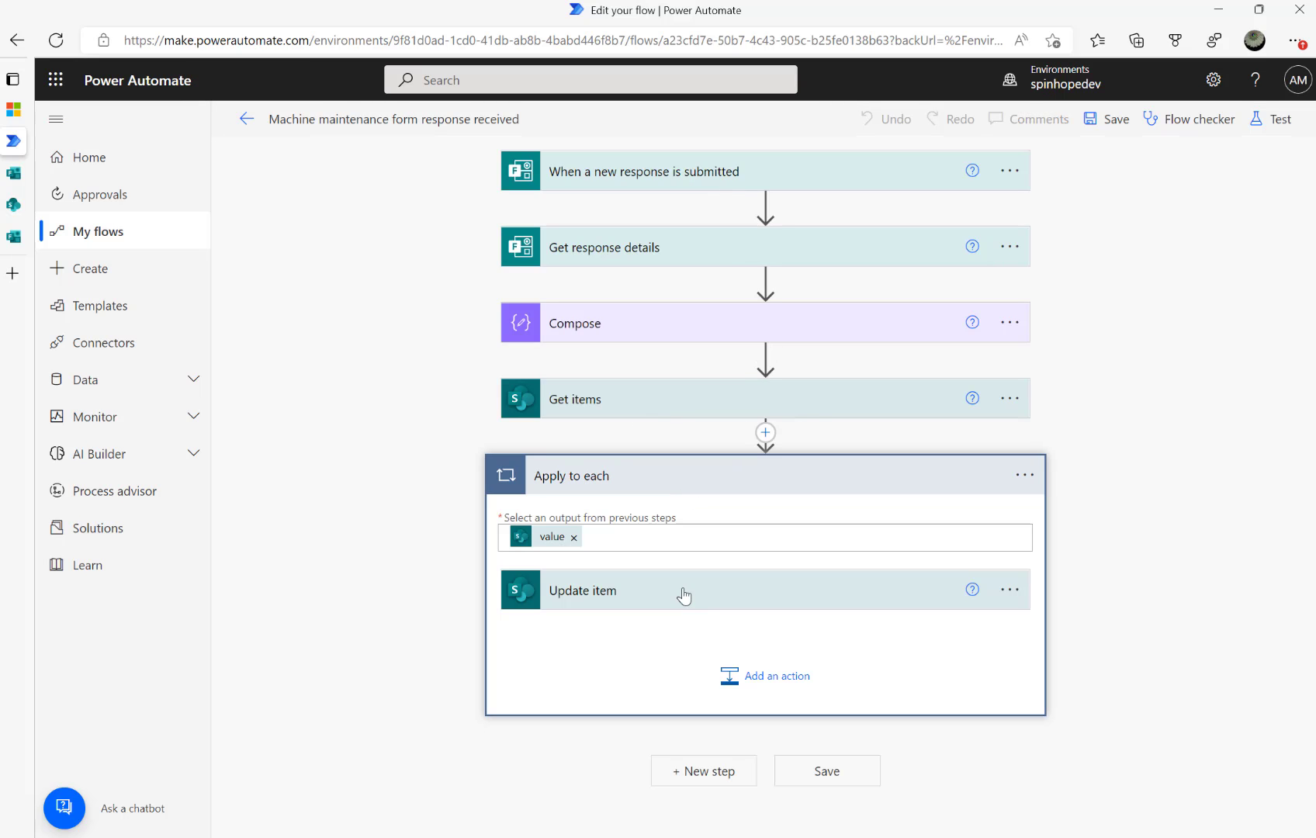
left_click(715, 594)
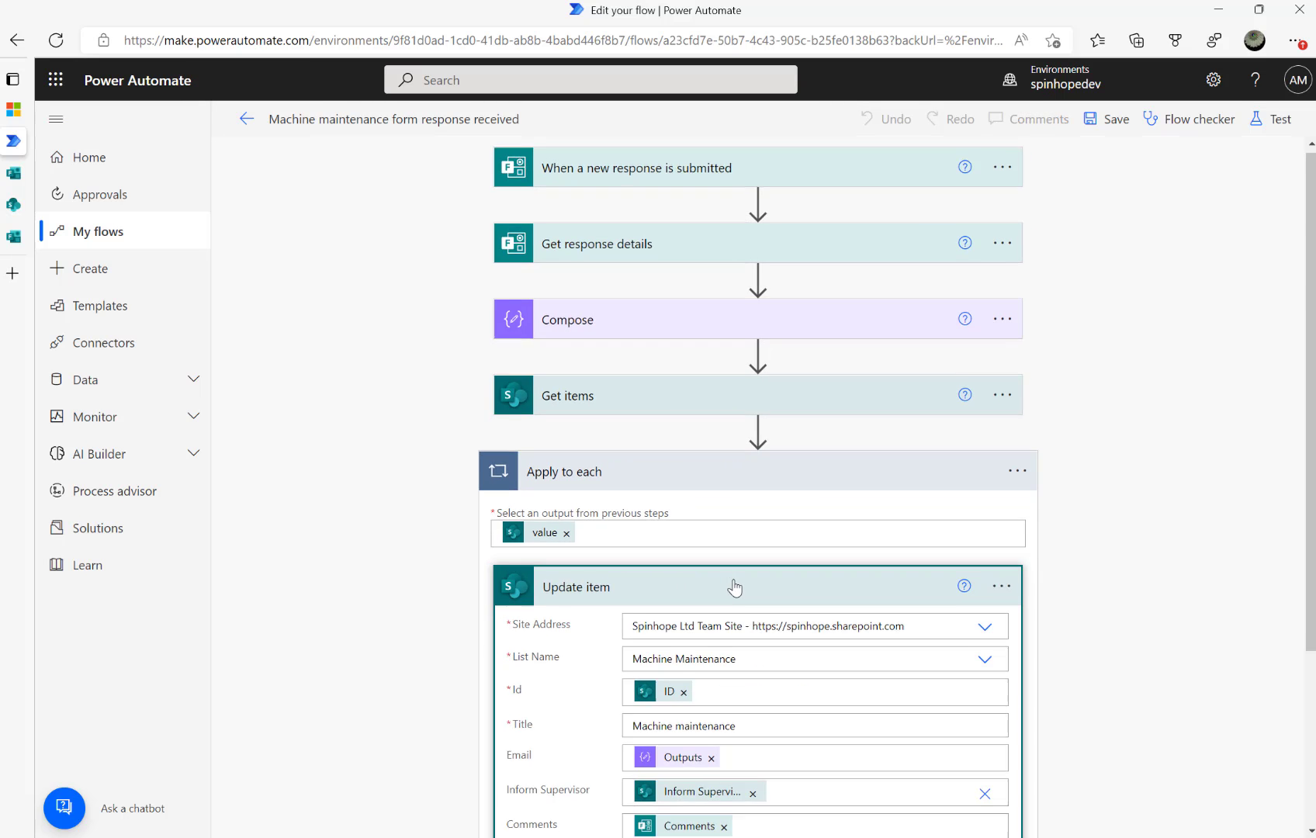
scroll(734, 582, "down", 3)
left_click(754, 717)
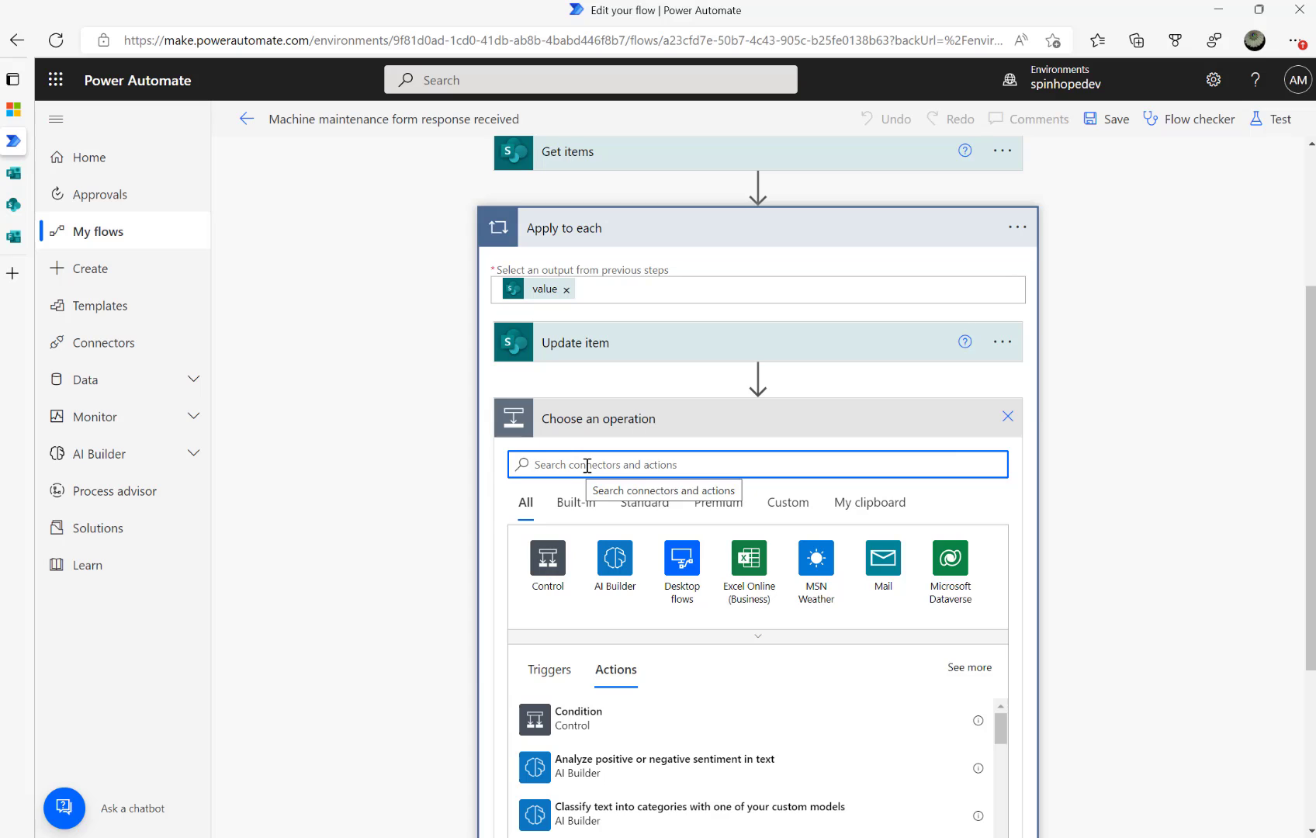
left_click(1007, 417)
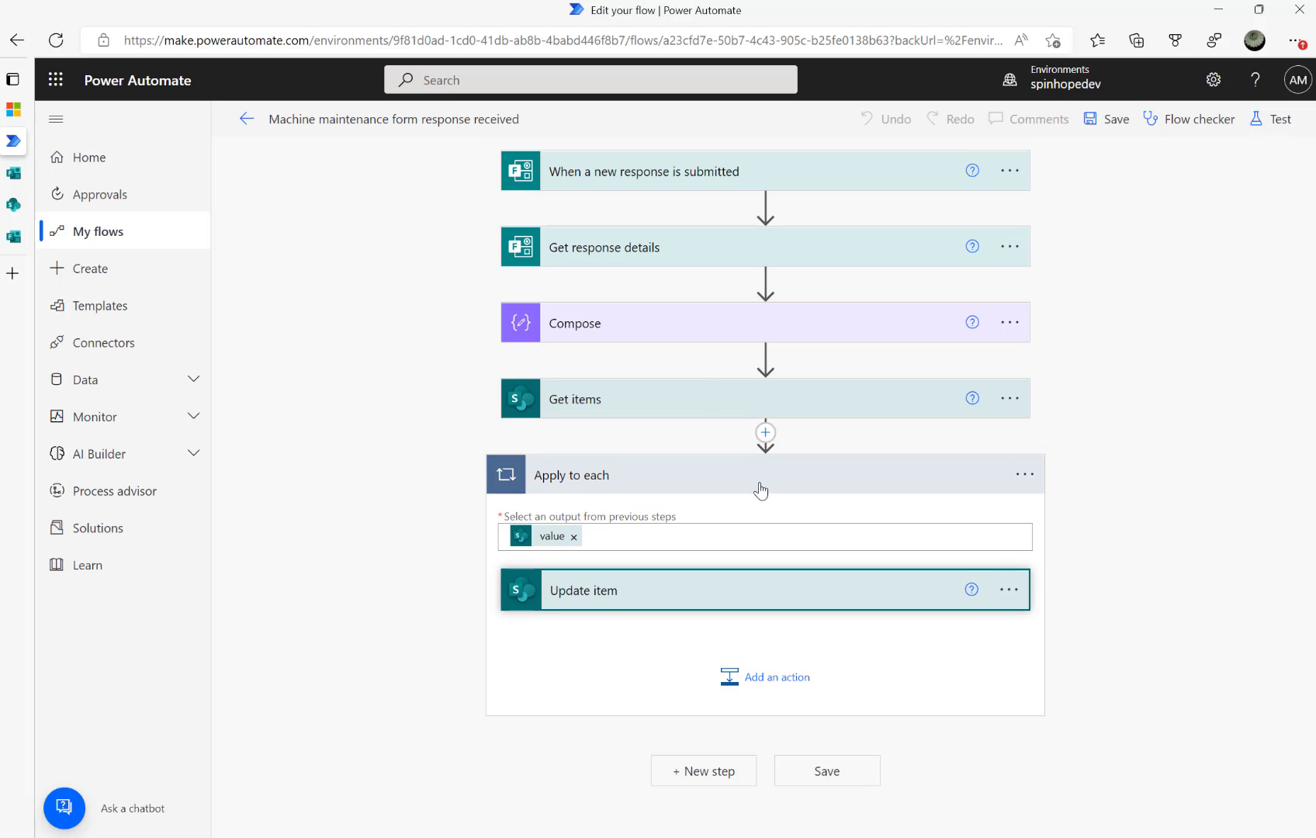
Insert an Initialize variable step named InformSupervisor, type Boolean, between Get items and Apply to each
left_click(765, 432)
left_click(757, 464)
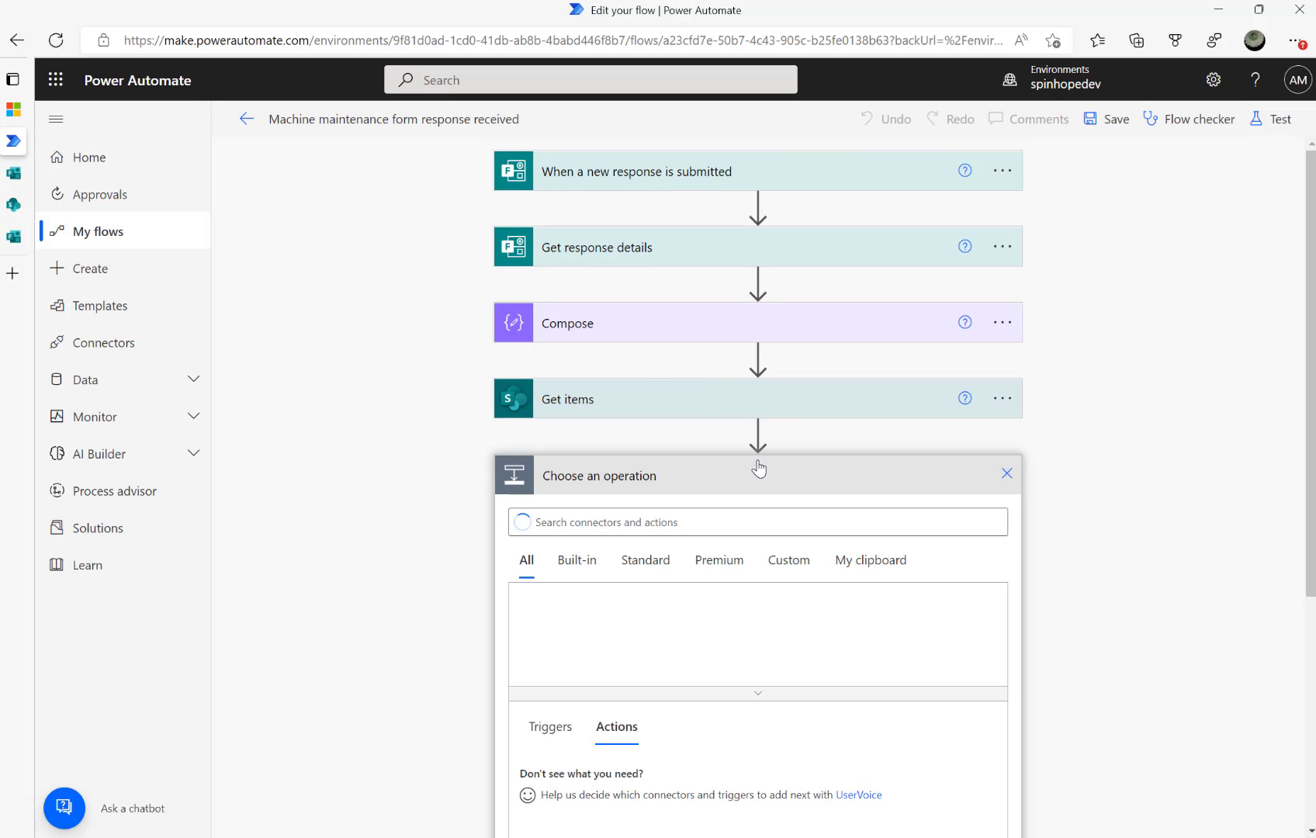
type("vari")
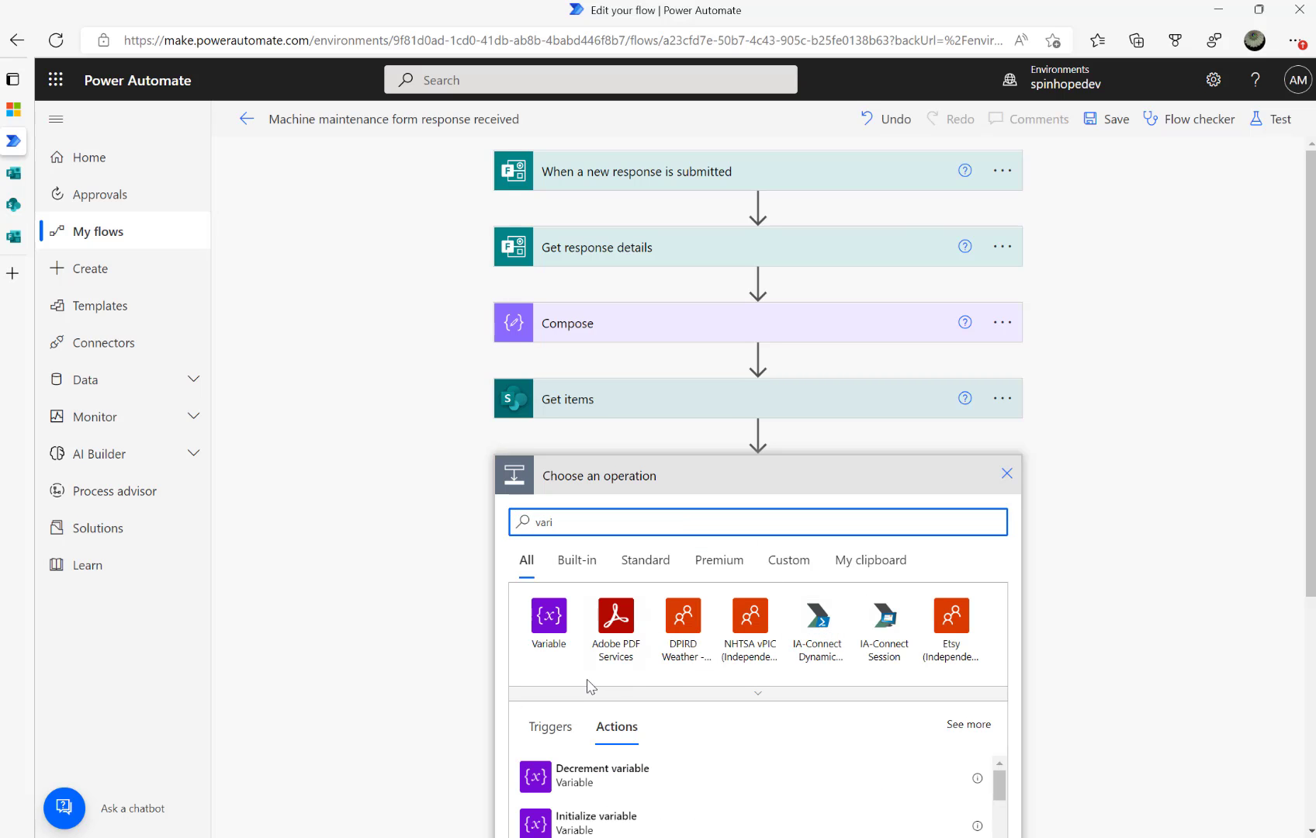
scroll(621, 725, "down", 3)
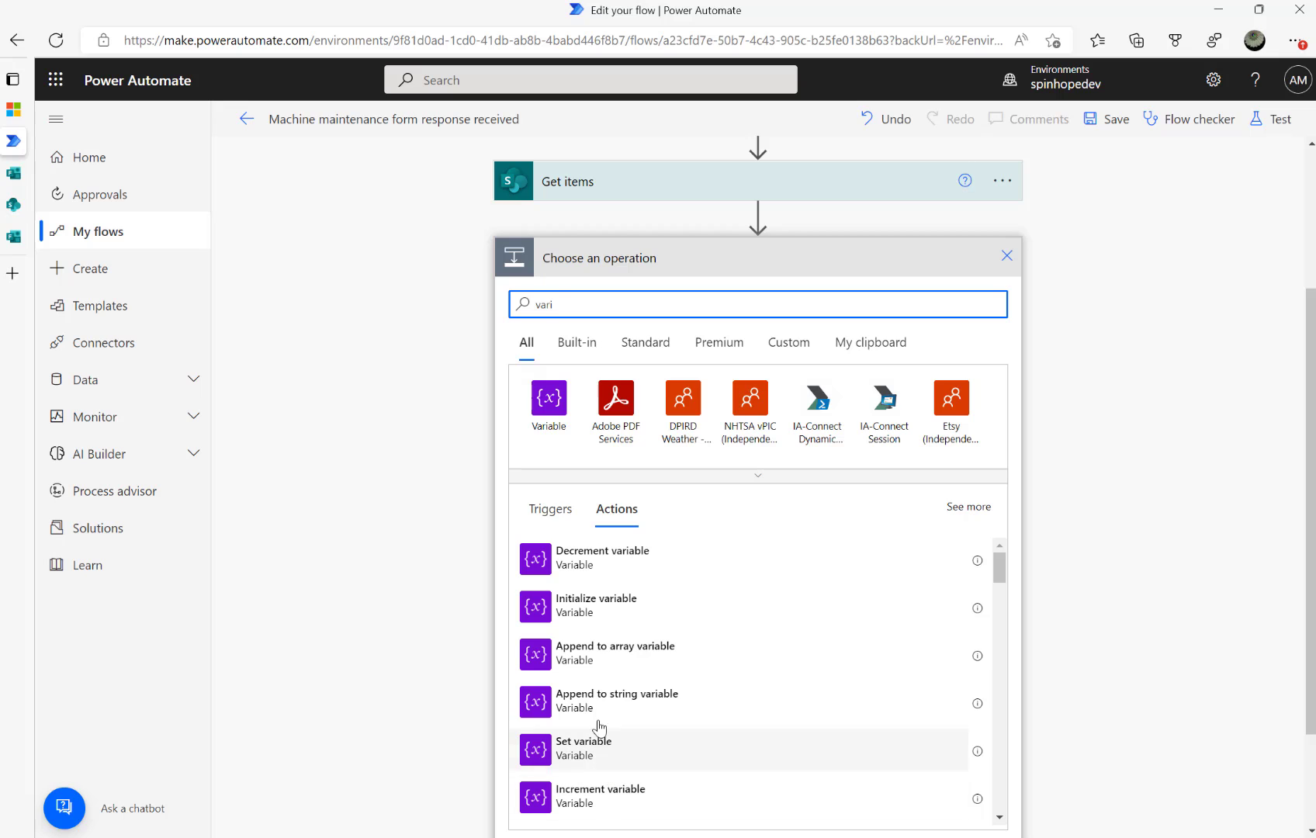
left_click(587, 609)
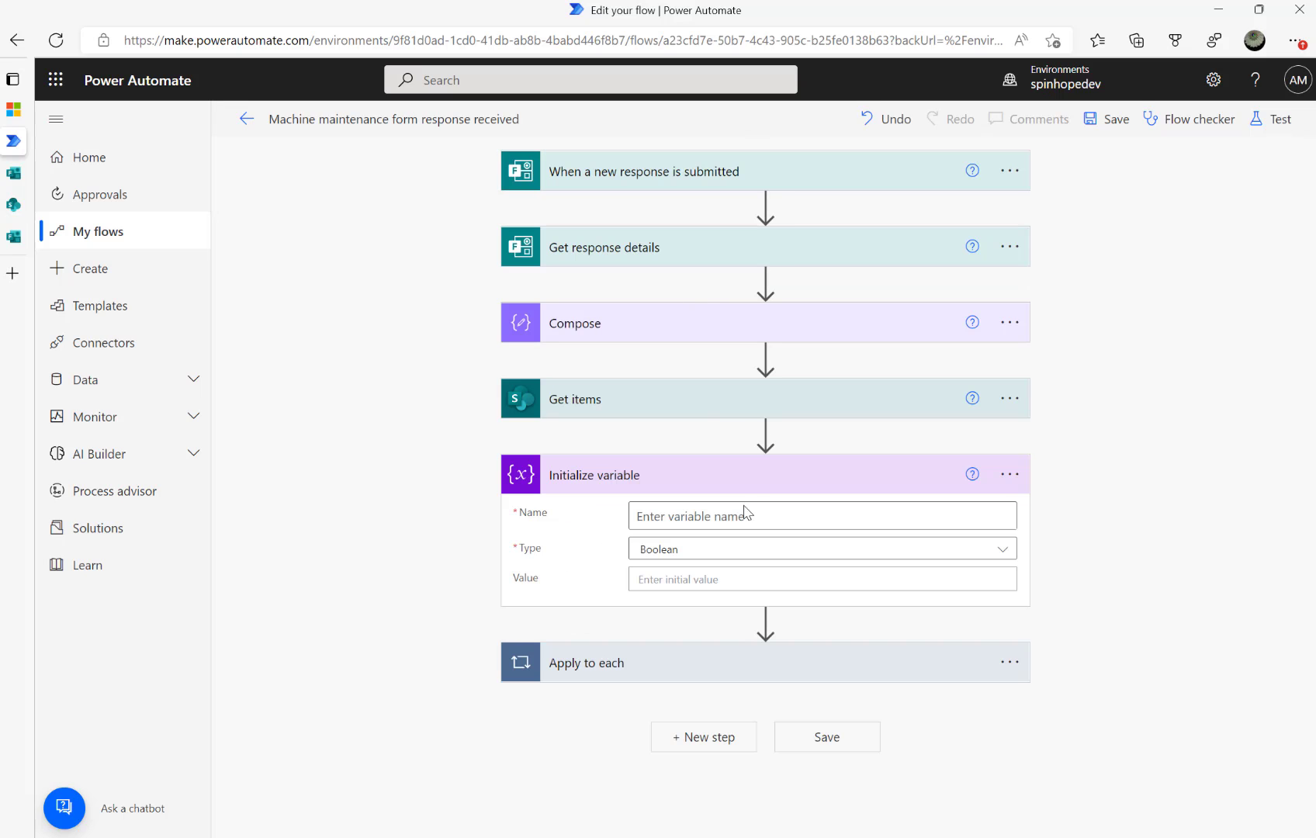
left_click(718, 516)
type("InformSupervisor")
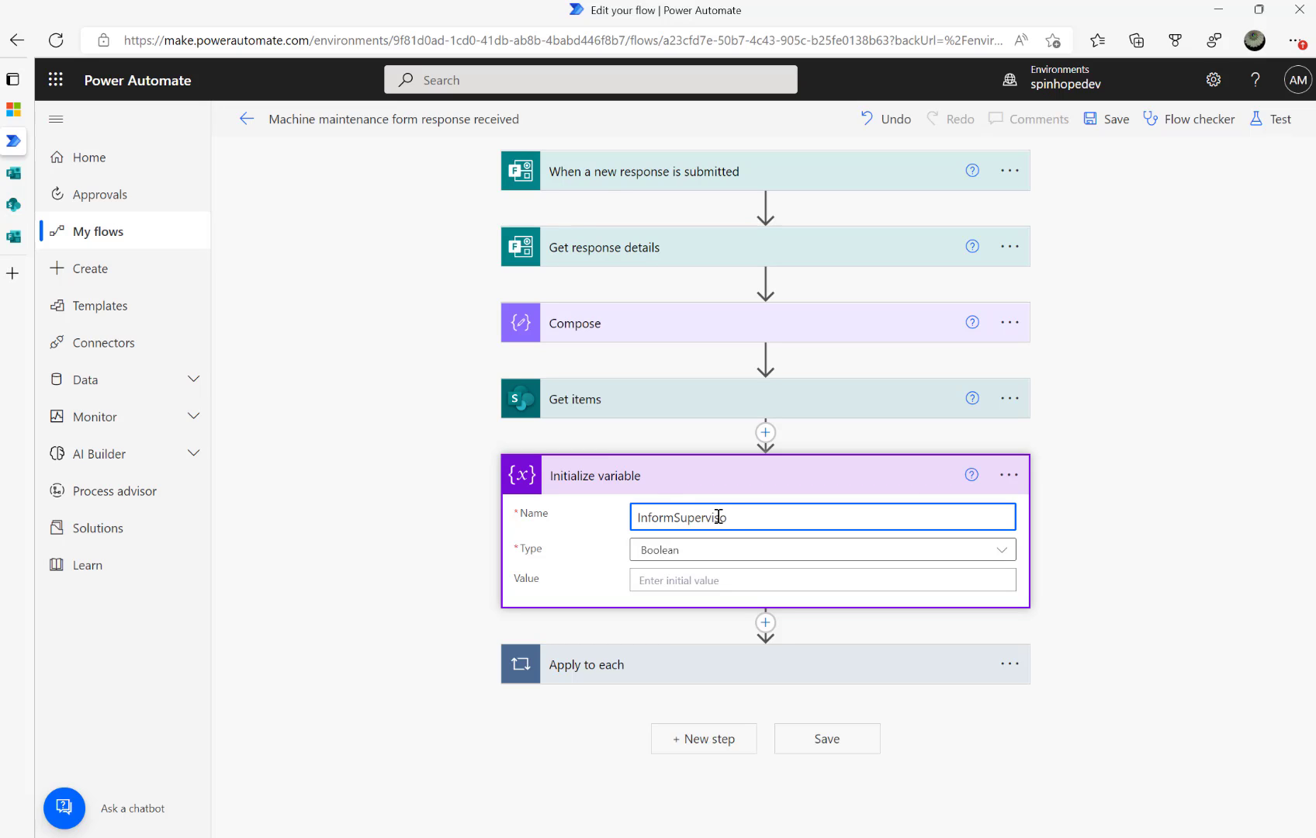
left_click(669, 666)
scroll(522, 435, "down", 2)
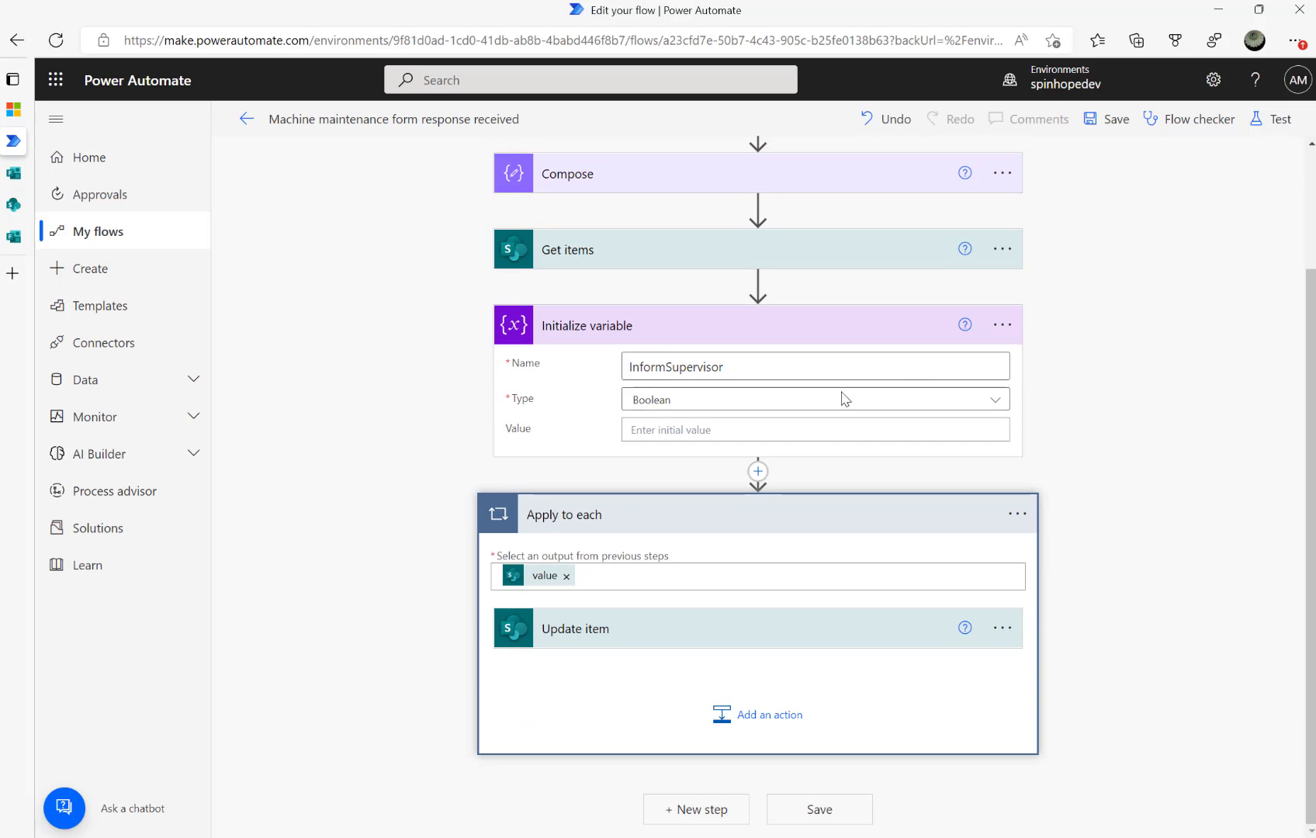
Add a Condition control inside the loop after Update item
left_click(745, 706)
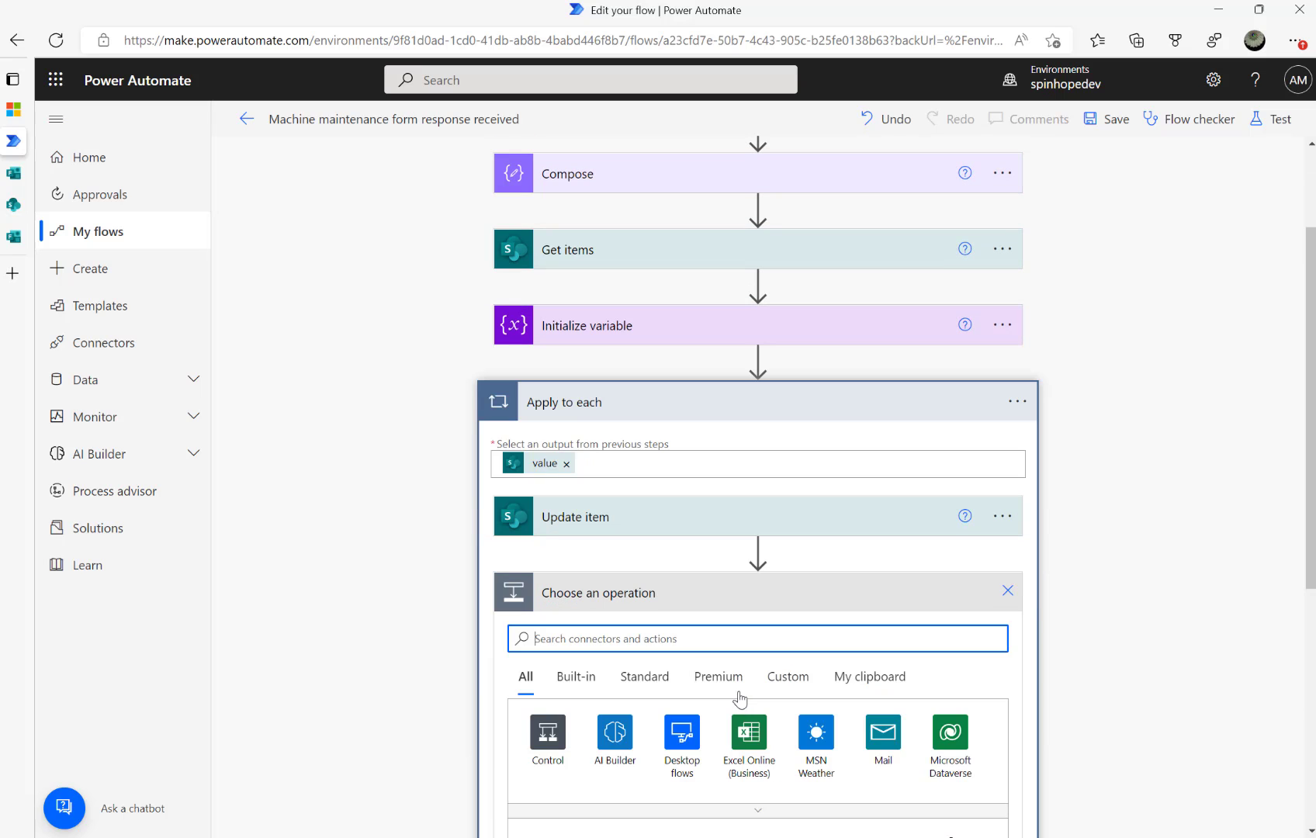
left_click(559, 738)
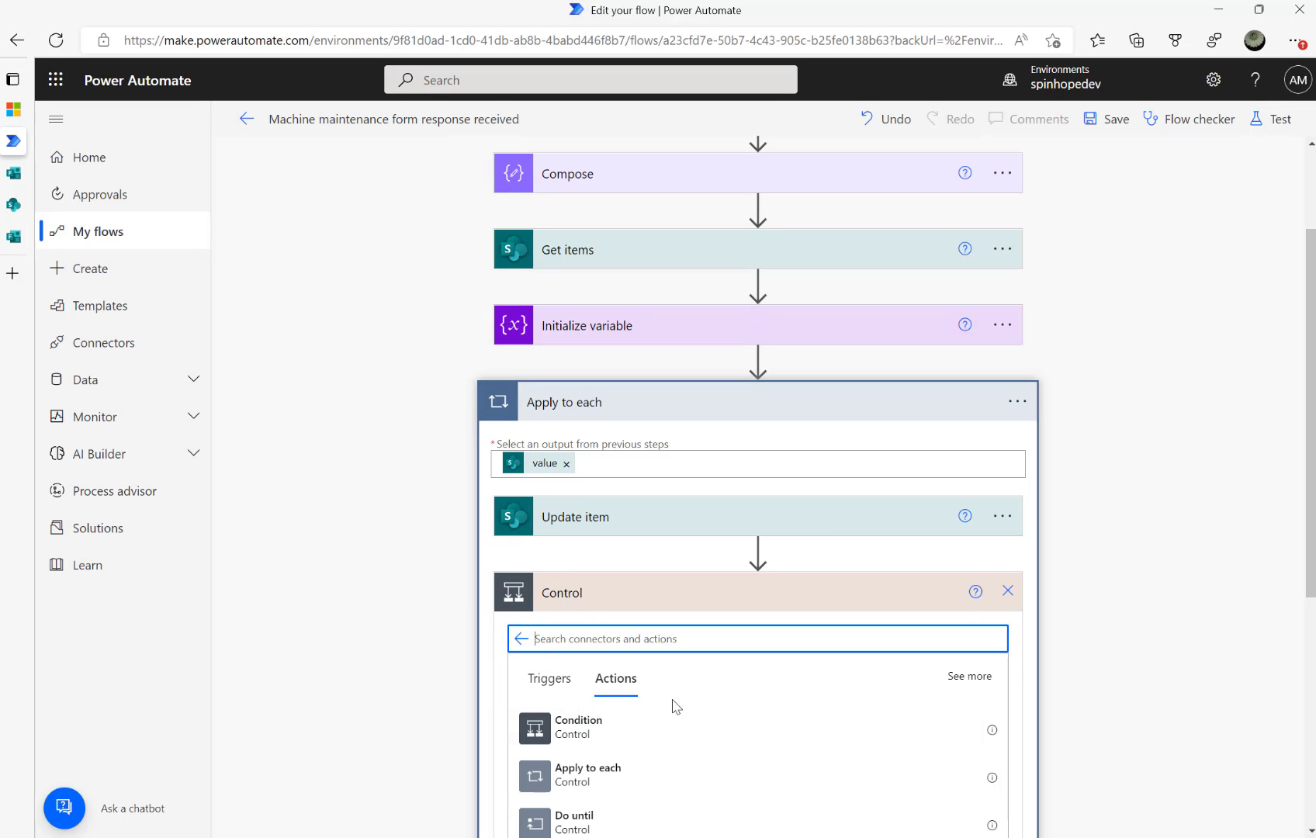
left_click(564, 726)
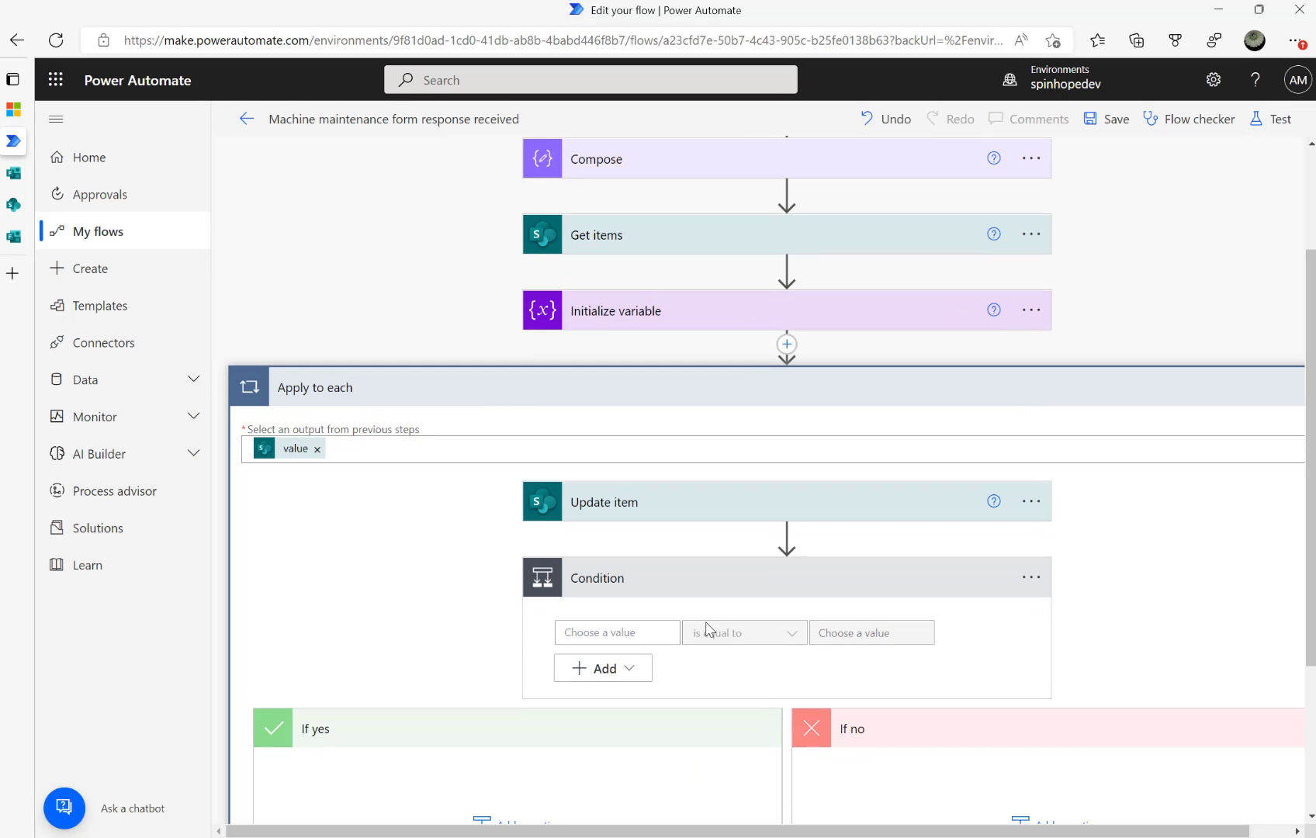
Set the Condition to 'Inform supervisor' from Get response details is equal to Yes
left_click(613, 627)
scroll(1014, 595, "down", 3)
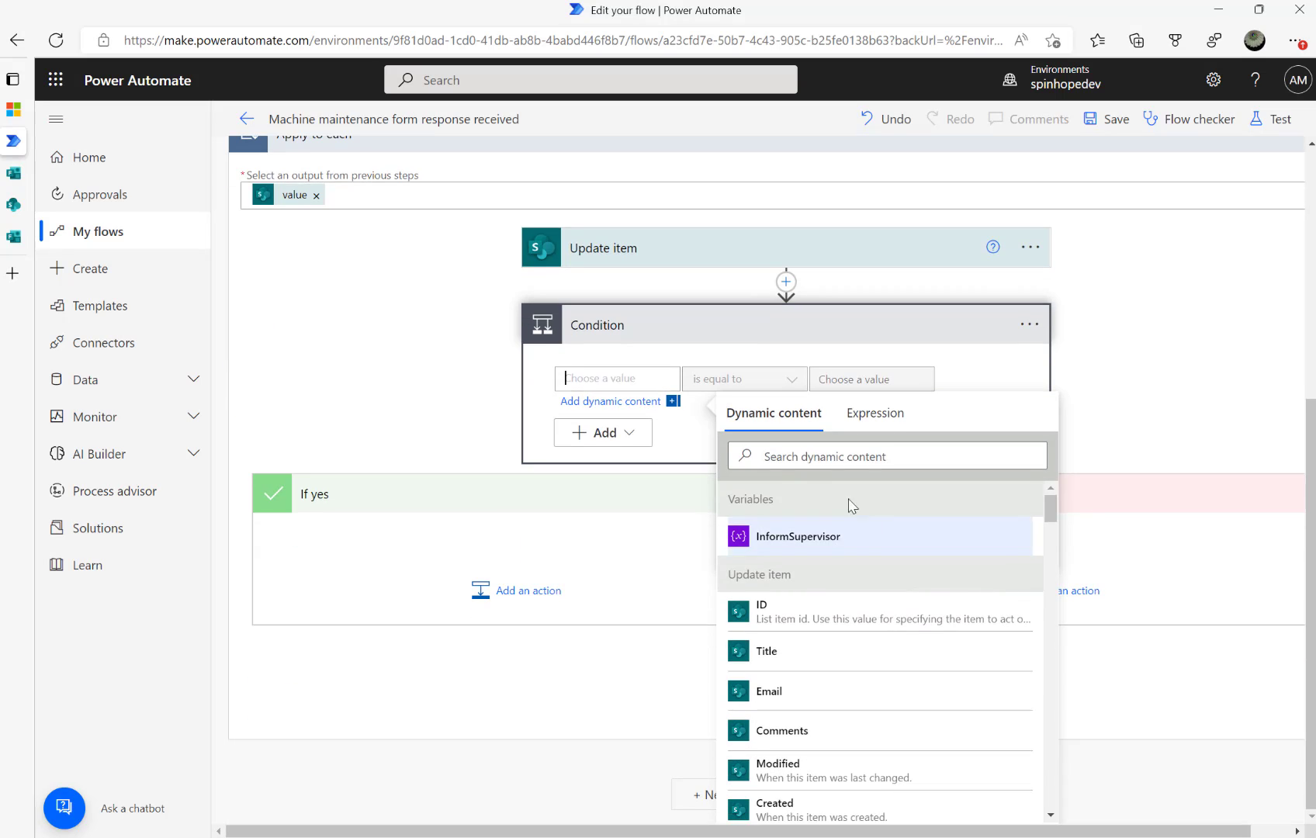
left_click(800, 456)
type("info")
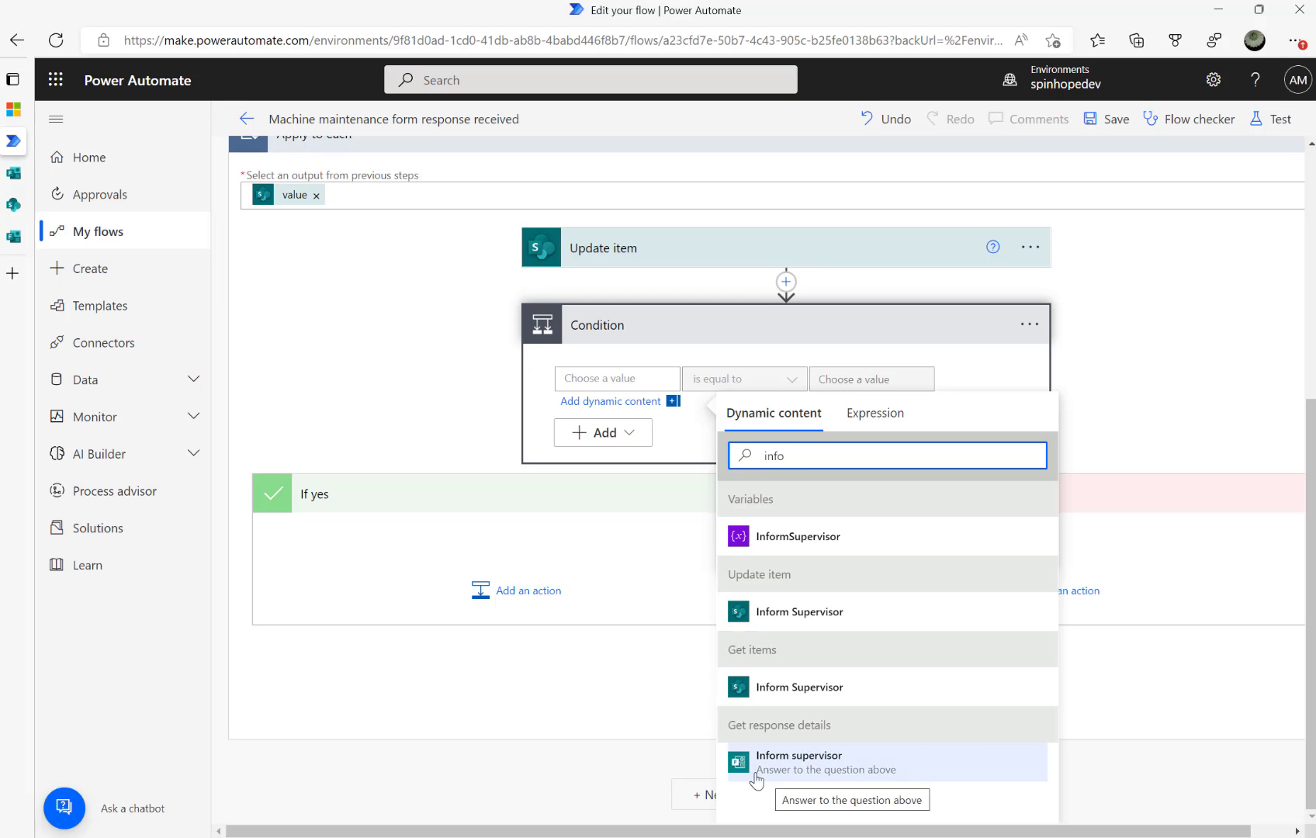
left_click(821, 760)
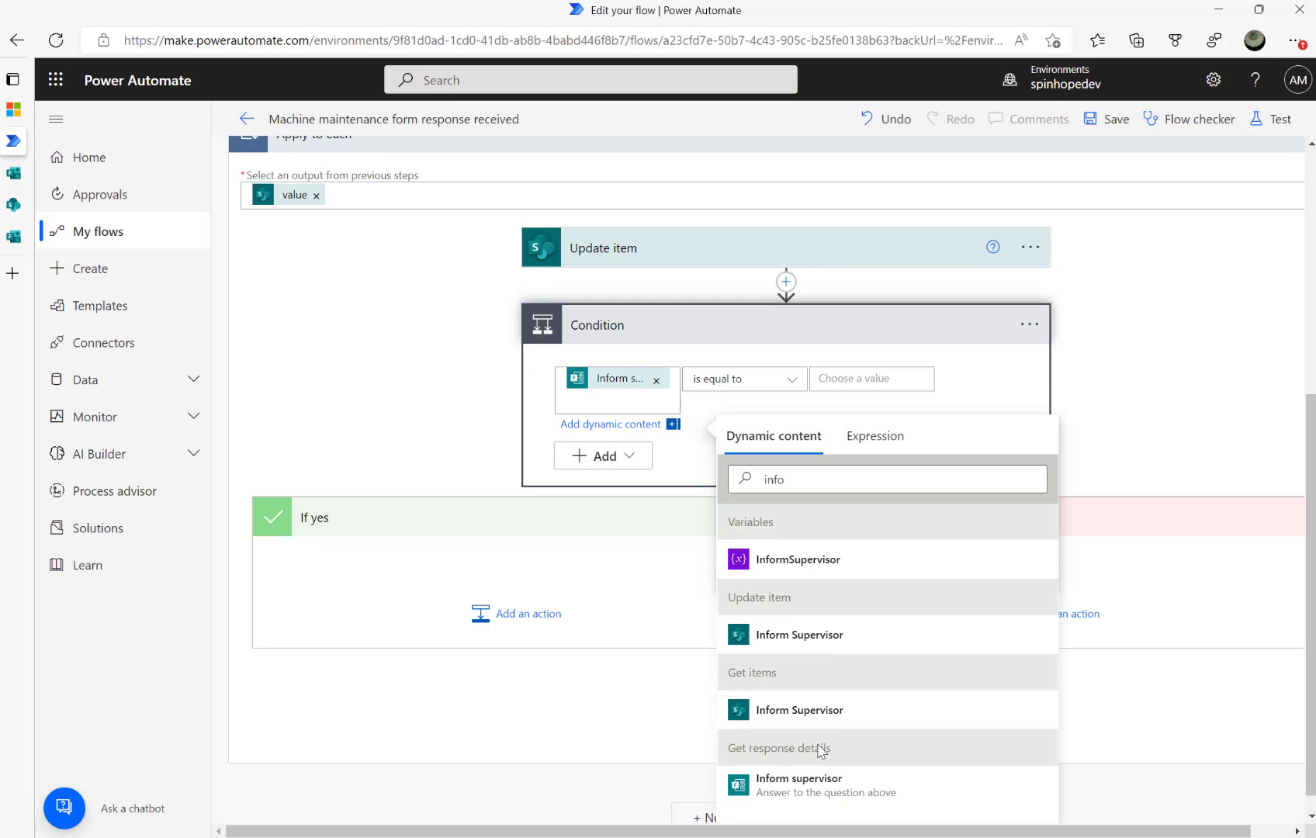
left_click(871, 380)
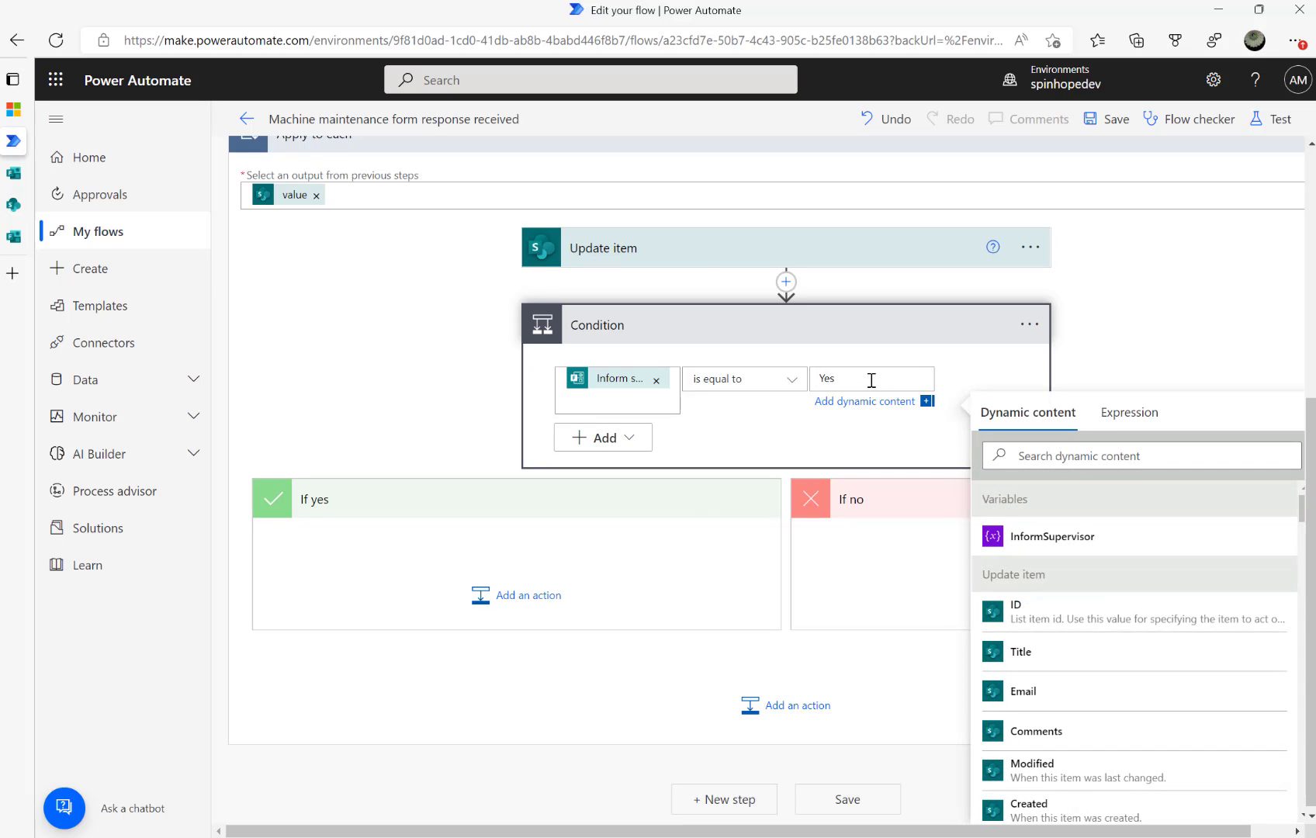
left_click(488, 605)
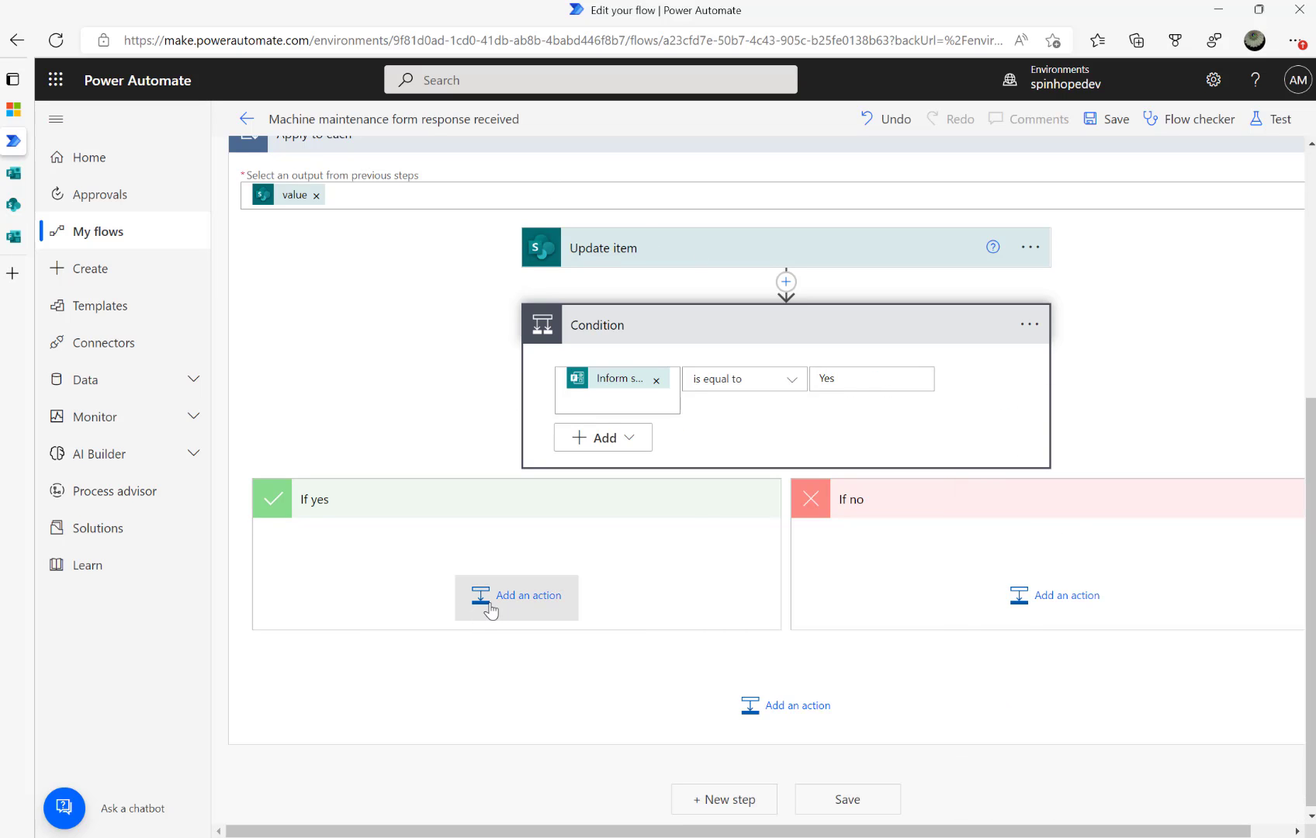
Add a Set variable action under the If yes branch
left_click(490, 609)
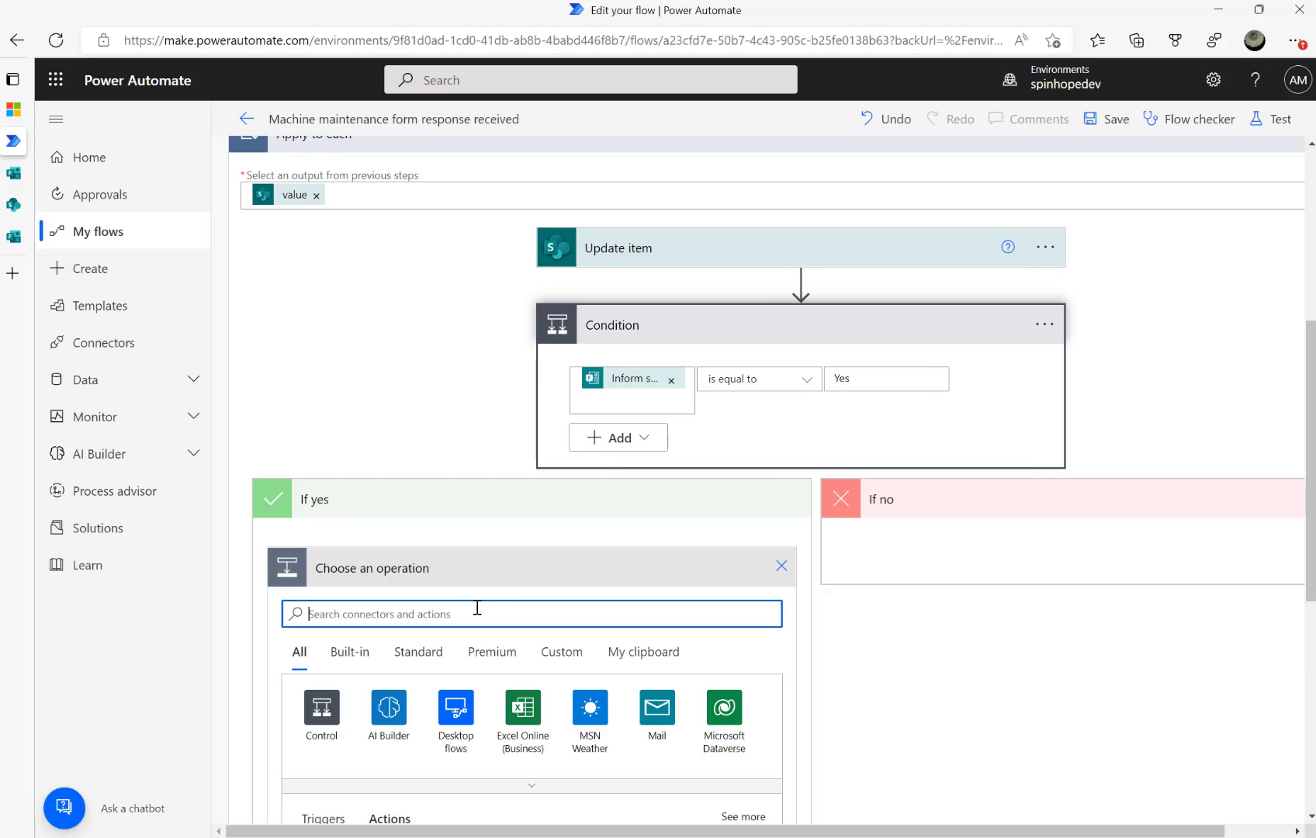
type("set va")
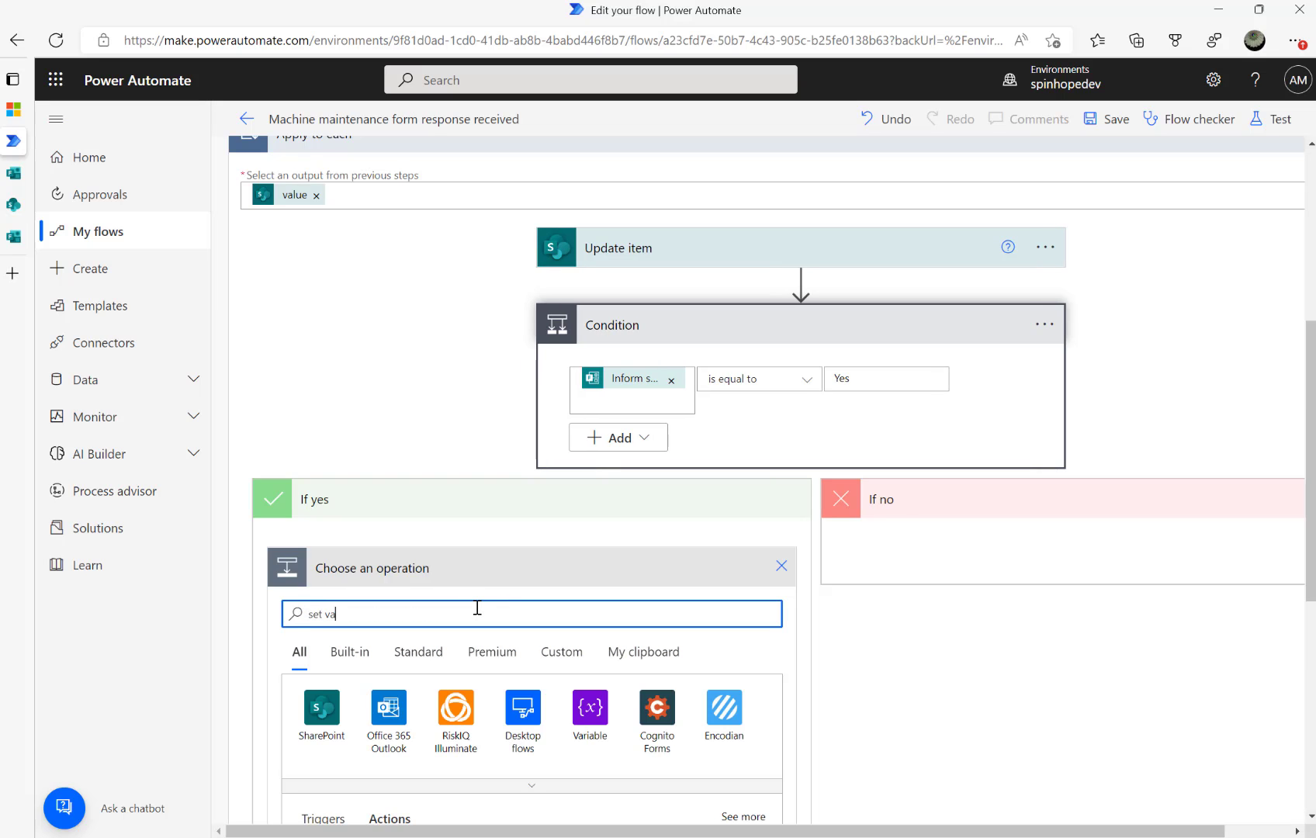
left_click(601, 710)
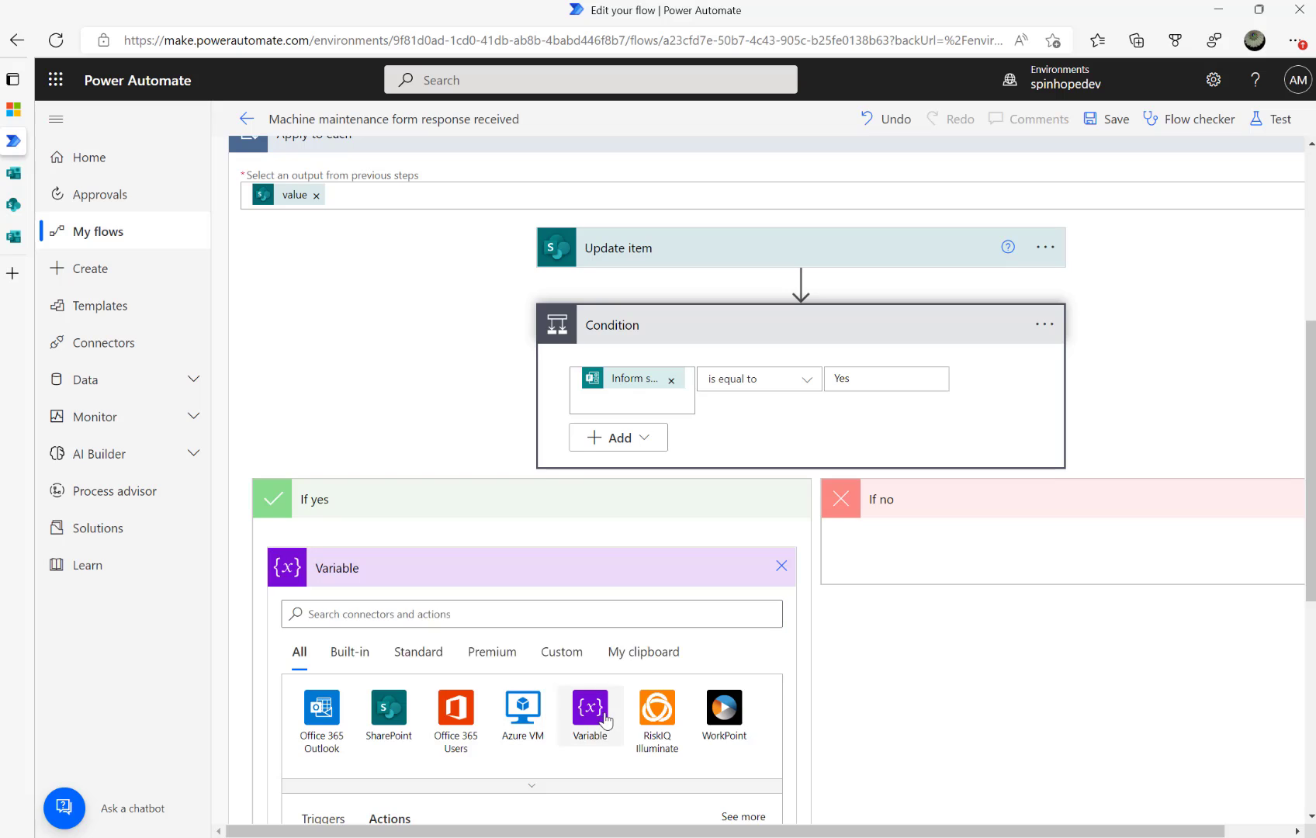
scroll(605, 710, "down", 3)
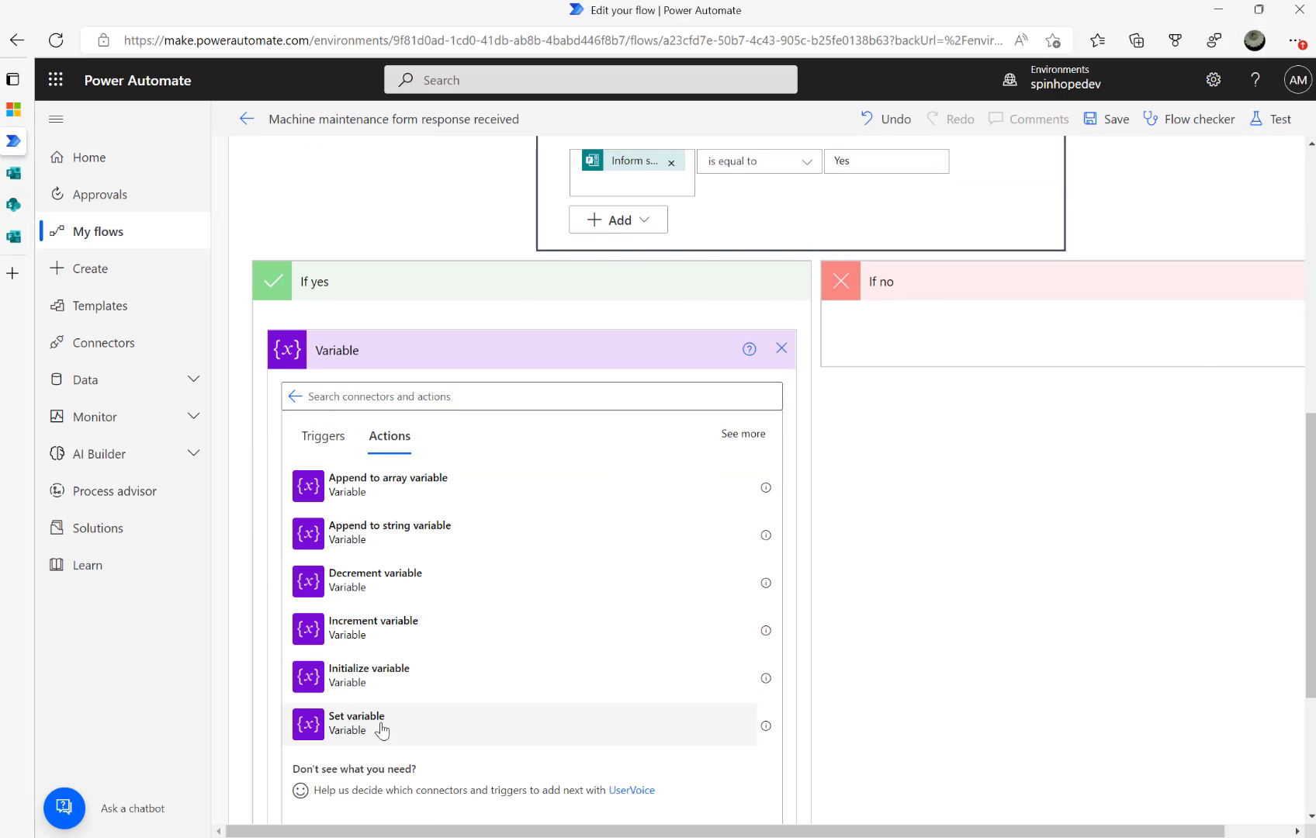
left_click(426, 728)
Make the Set variable step assign InformSupervisor the value true
left_click(628, 475)
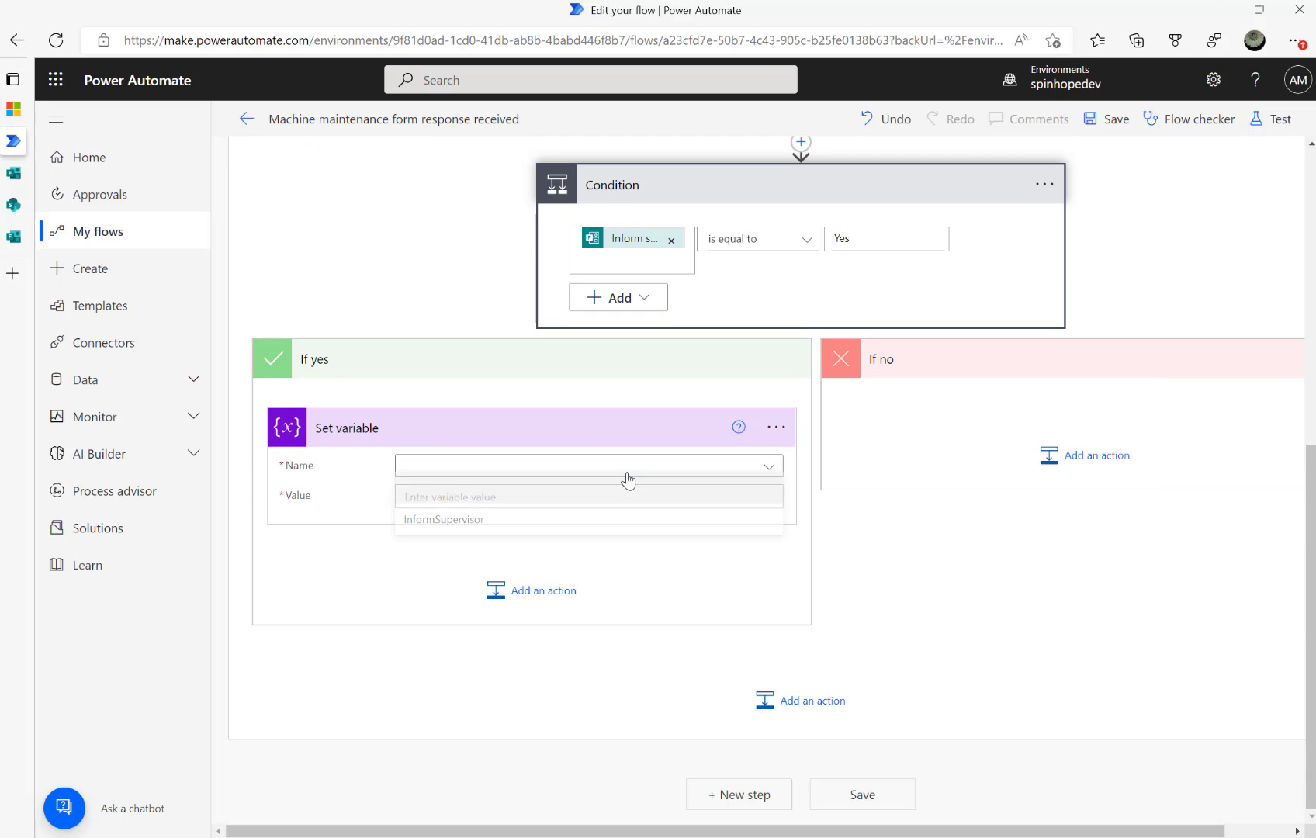
left_click(443, 527)
scroll(570, 533, "up", 5)
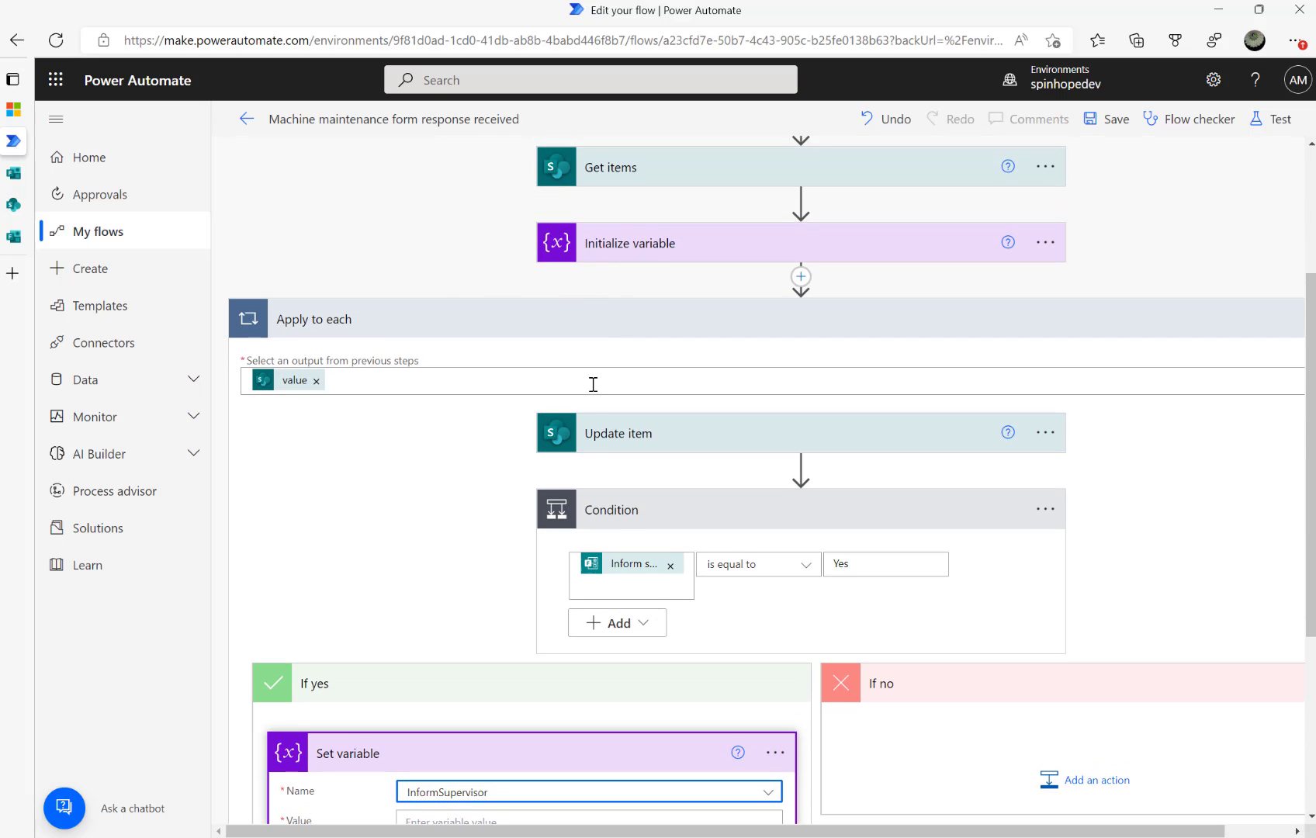
scroll(591, 382, "down", 5)
left_click(450, 502)
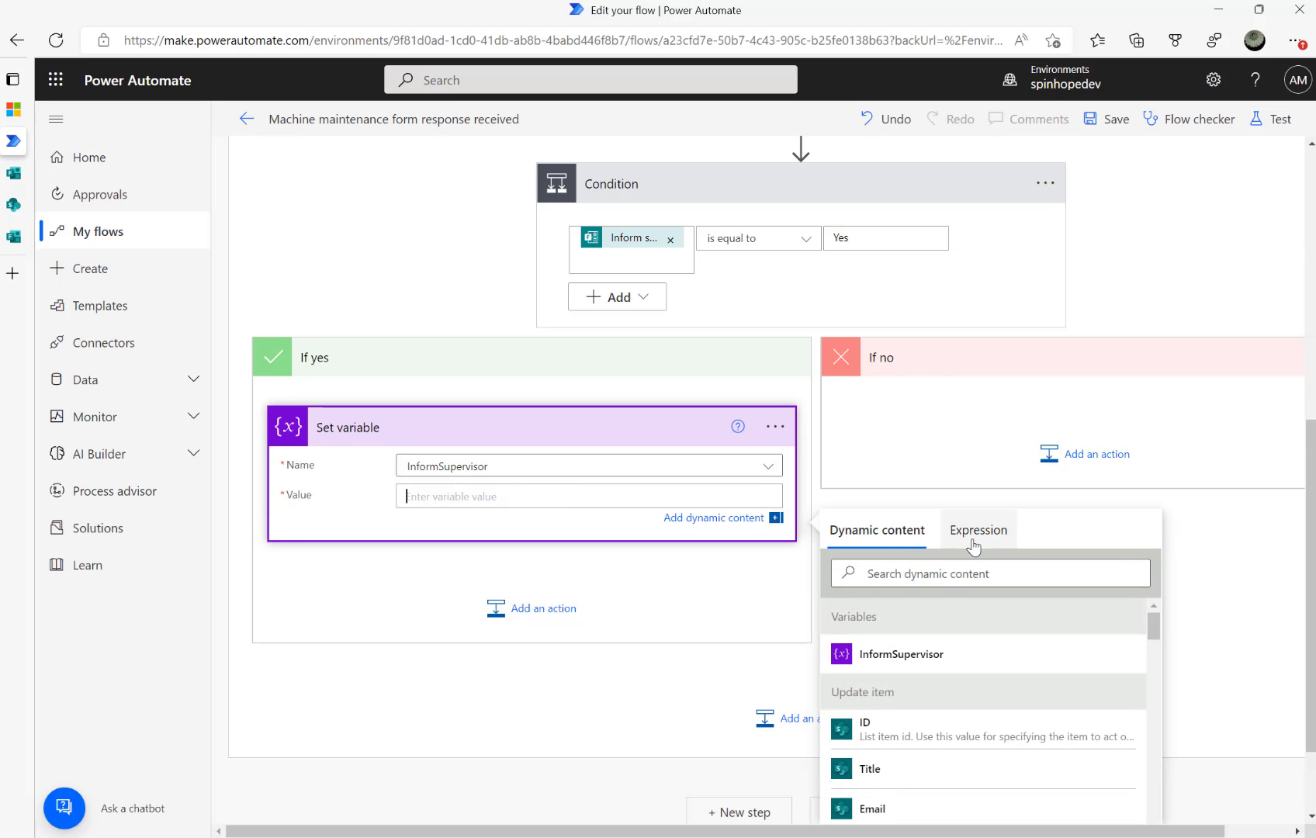
type("true")
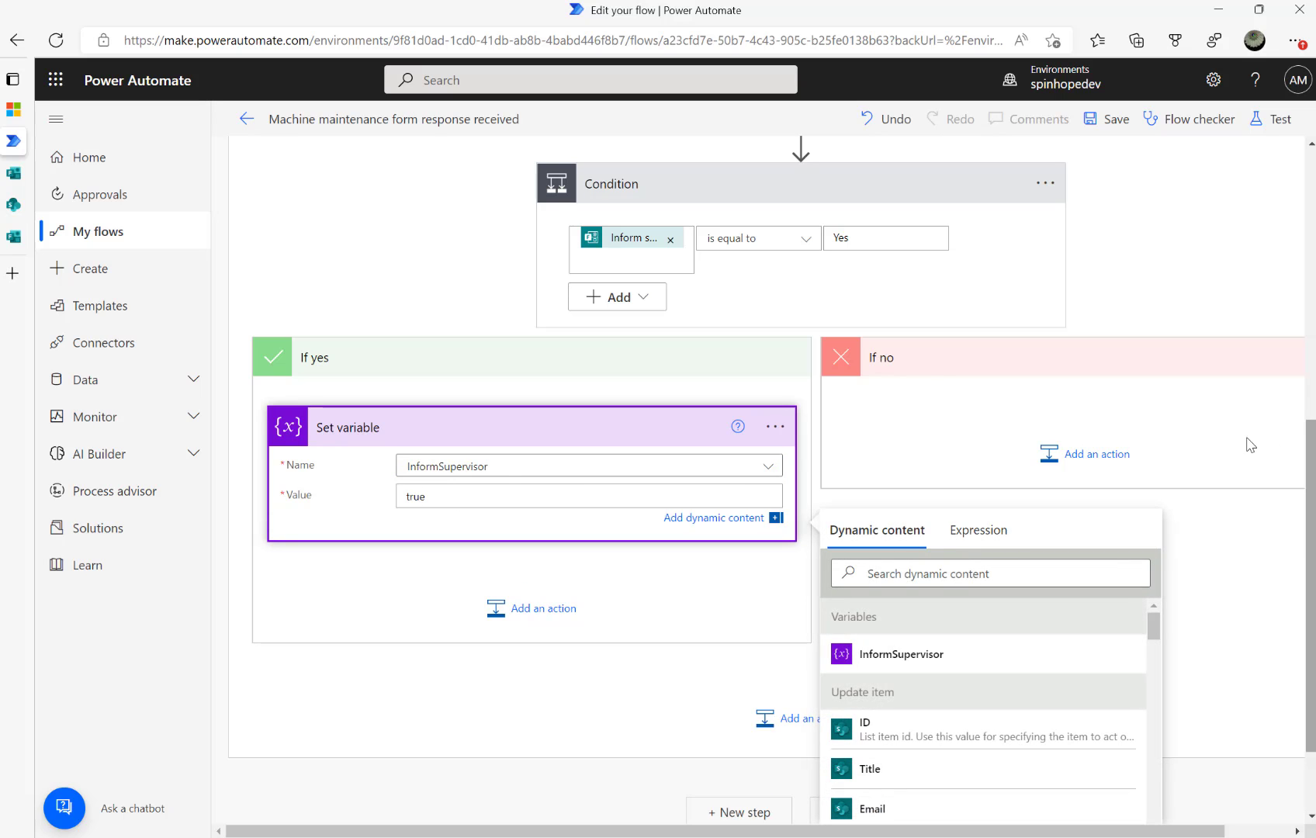
left_click(1080, 454)
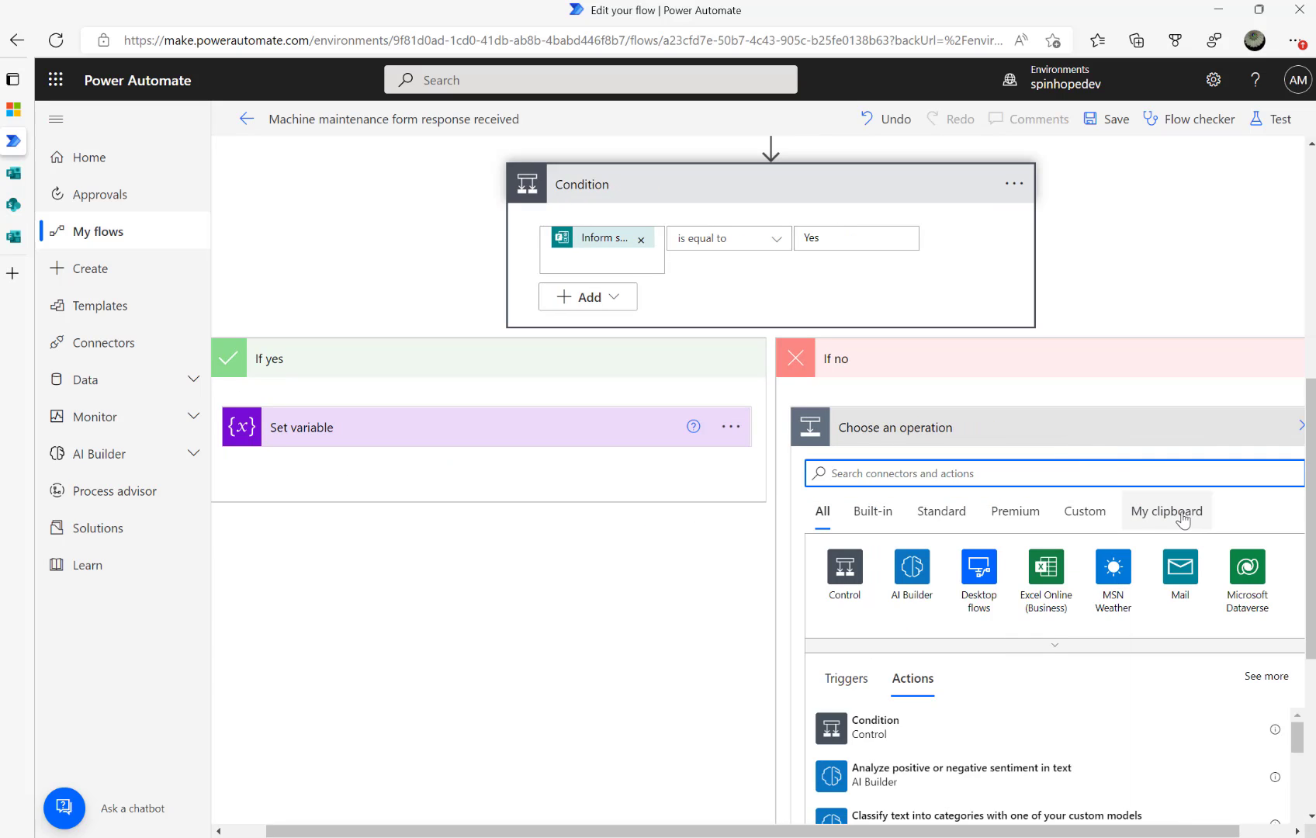
Try copying the If yes Set variable step and pasting it into If no, then cancel
left_click(688, 586)
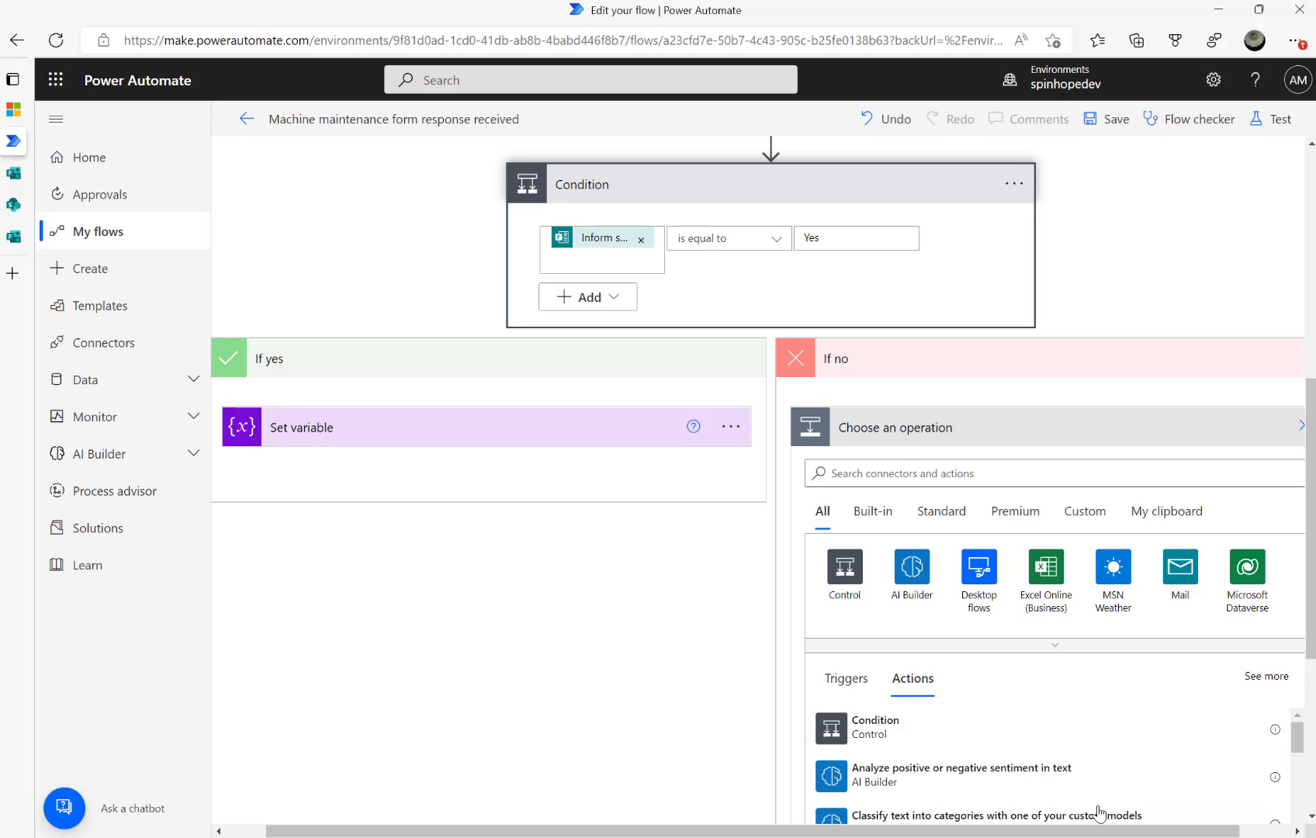
left_click_drag(1143, 831, 1198, 831)
left_click_drag(1309, 452, 1309, 465)
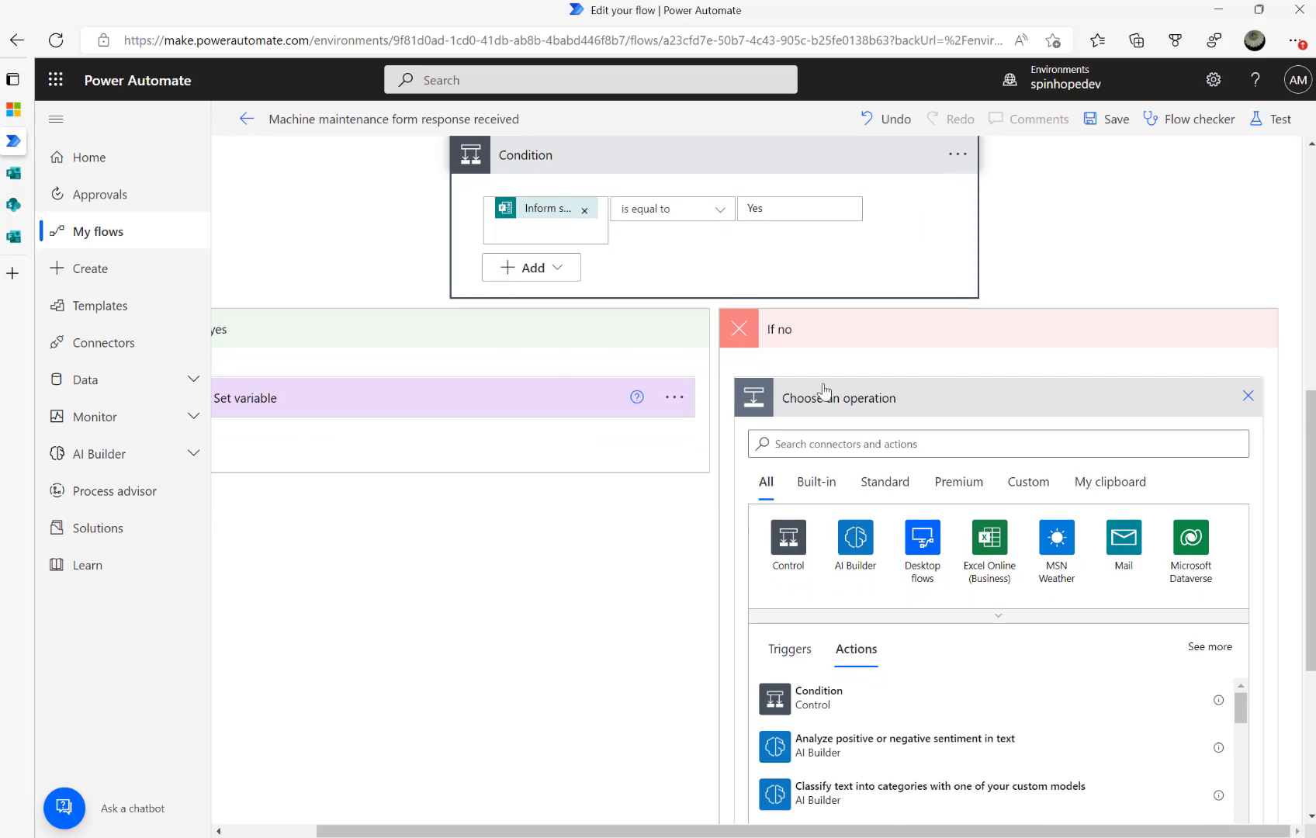
left_click(1248, 396)
left_click(702, 505)
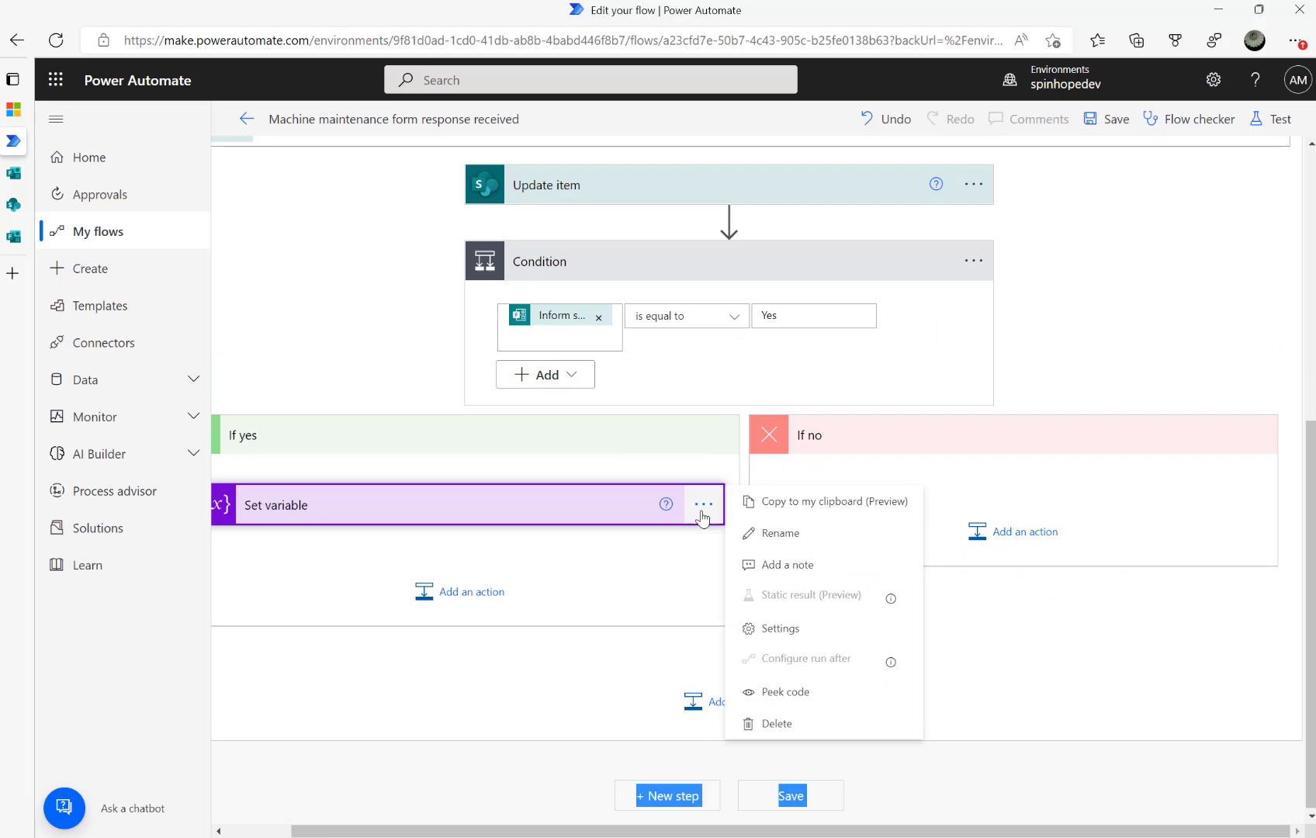
left_click(837, 502)
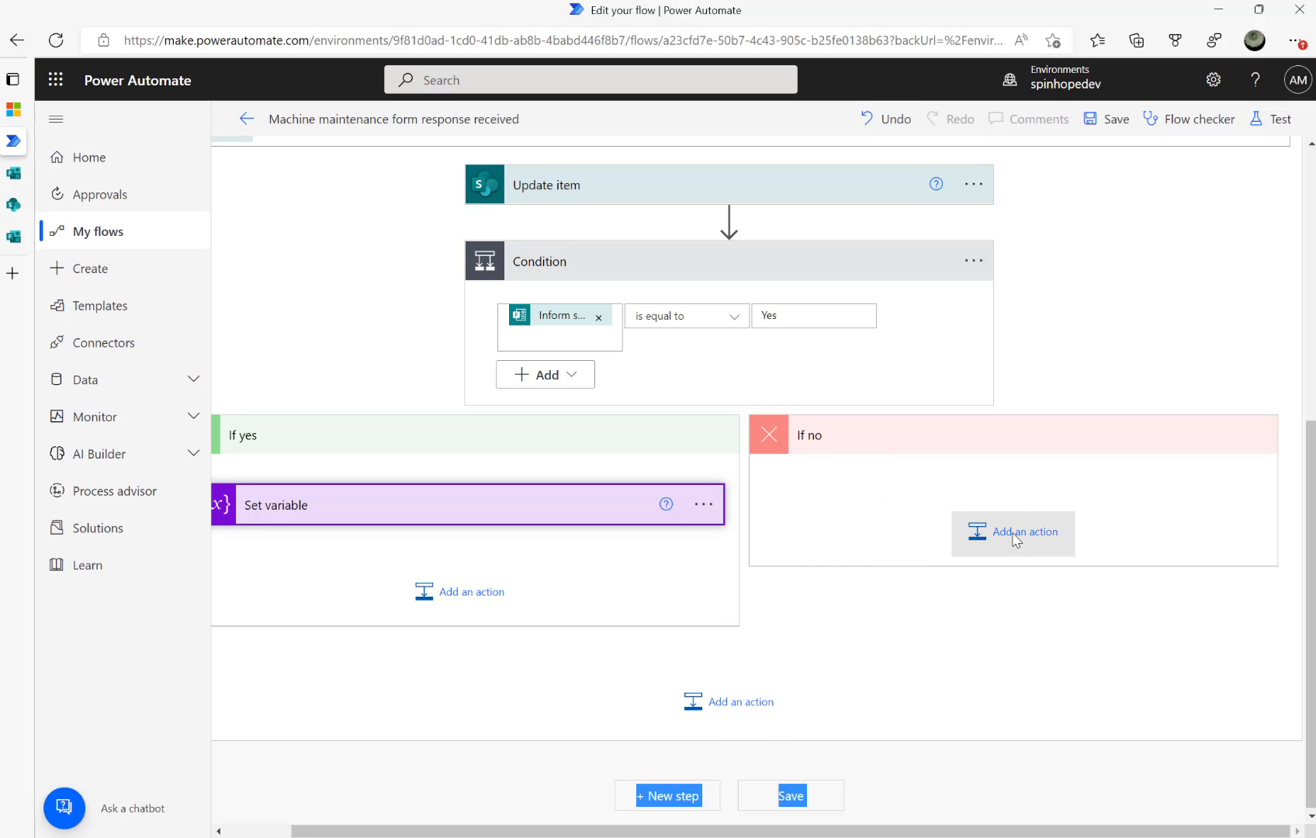
left_click(1016, 536)
left_click(1137, 583)
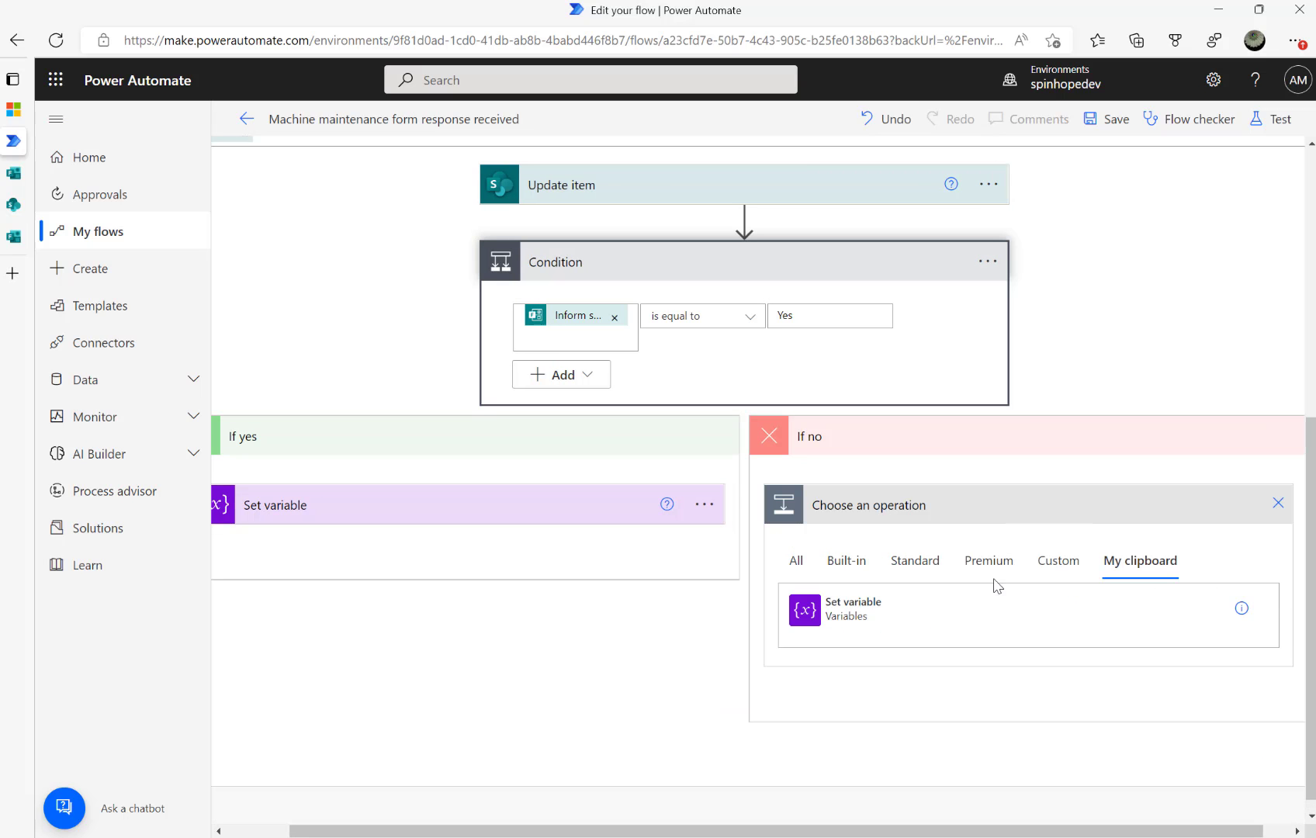
left_click(820, 618)
double_click(851, 642)
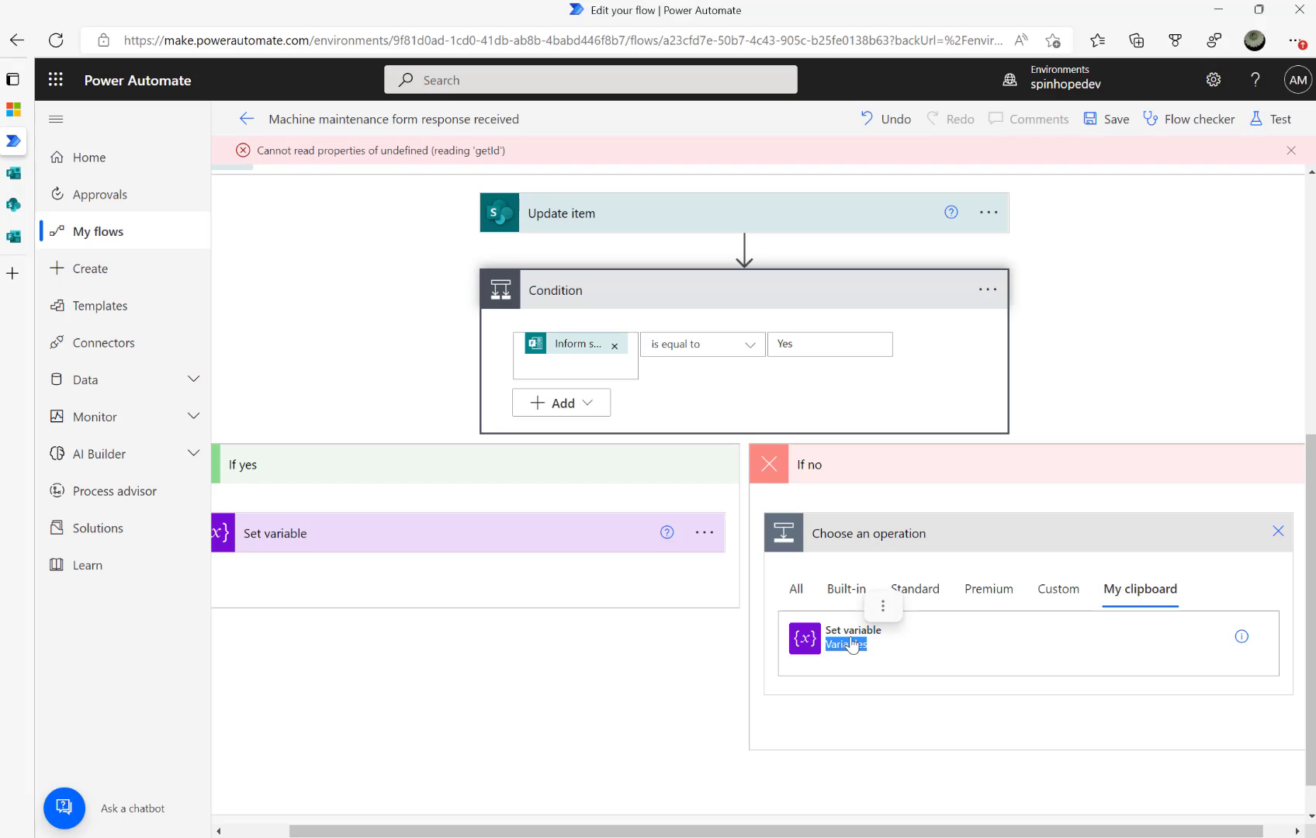
left_click(1278, 531)
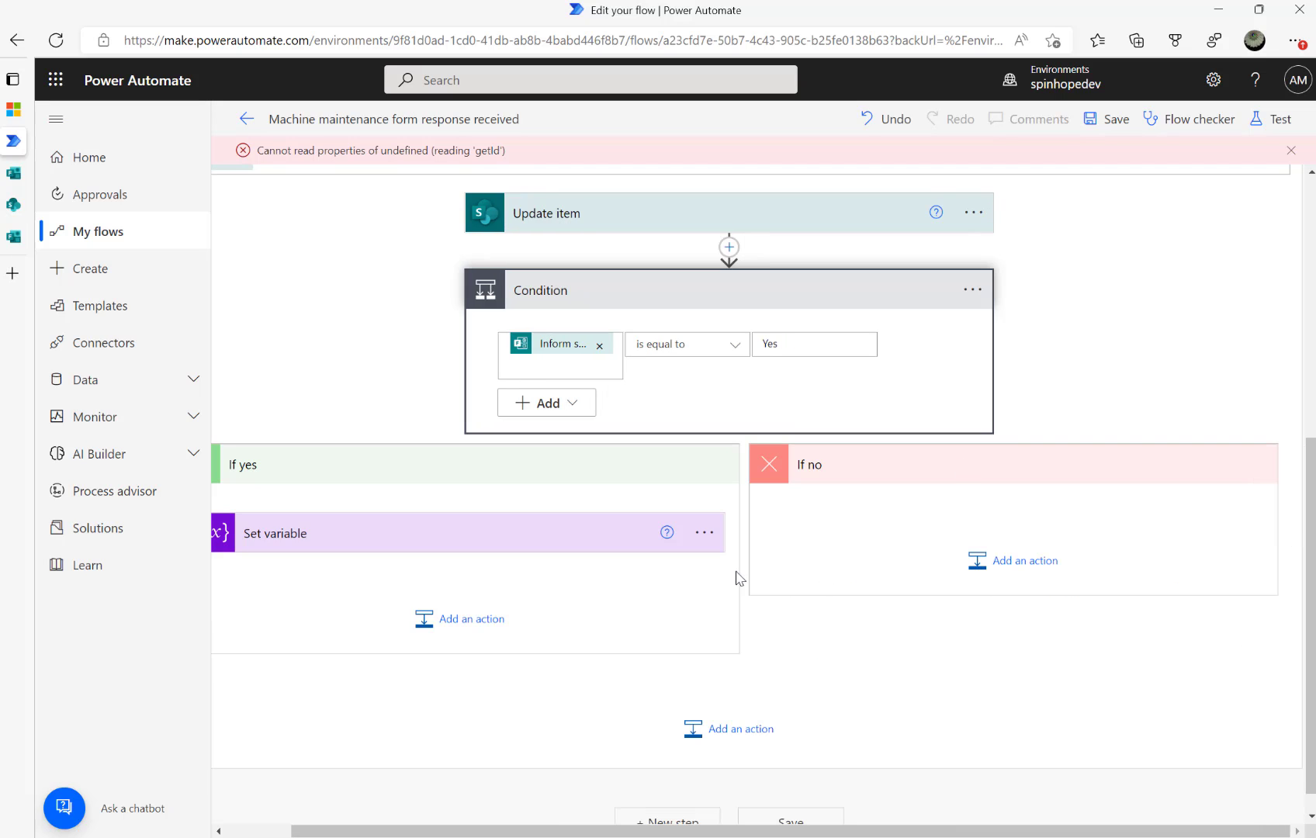
Add Set variable 2 under If no, assigning InformSupervisor the value false
left_click(1020, 572)
type("set var")
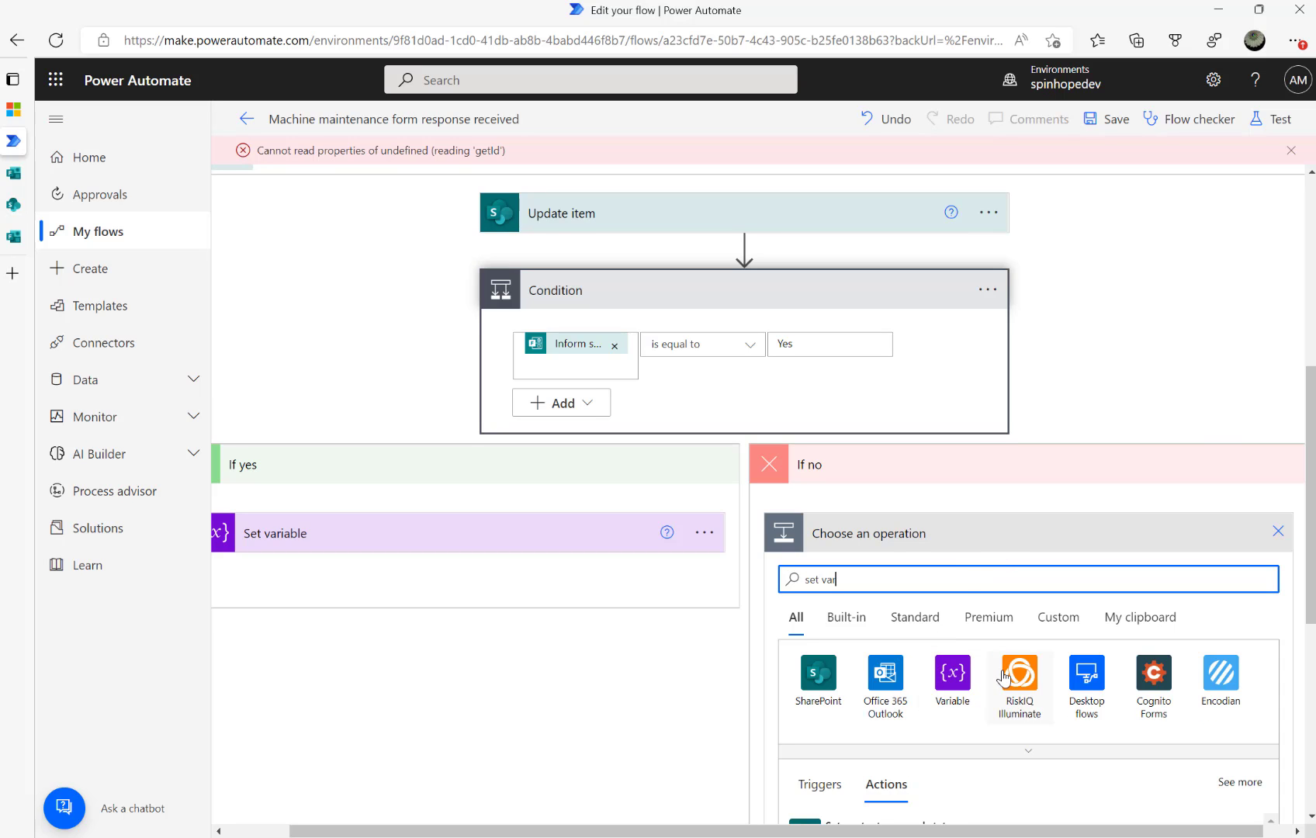
scroll(954, 679, "down", 2)
left_click(877, 776)
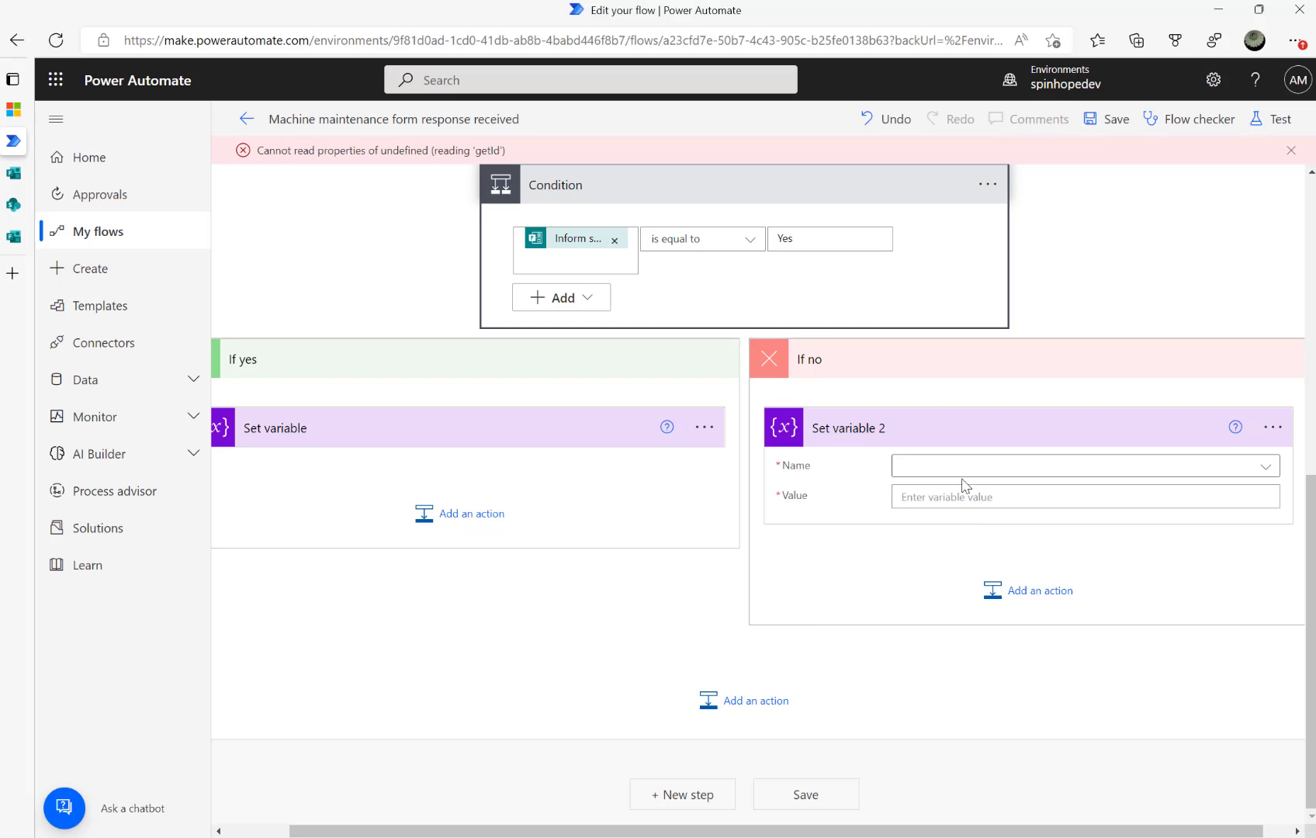
left_click(967, 475)
left_click(957, 527)
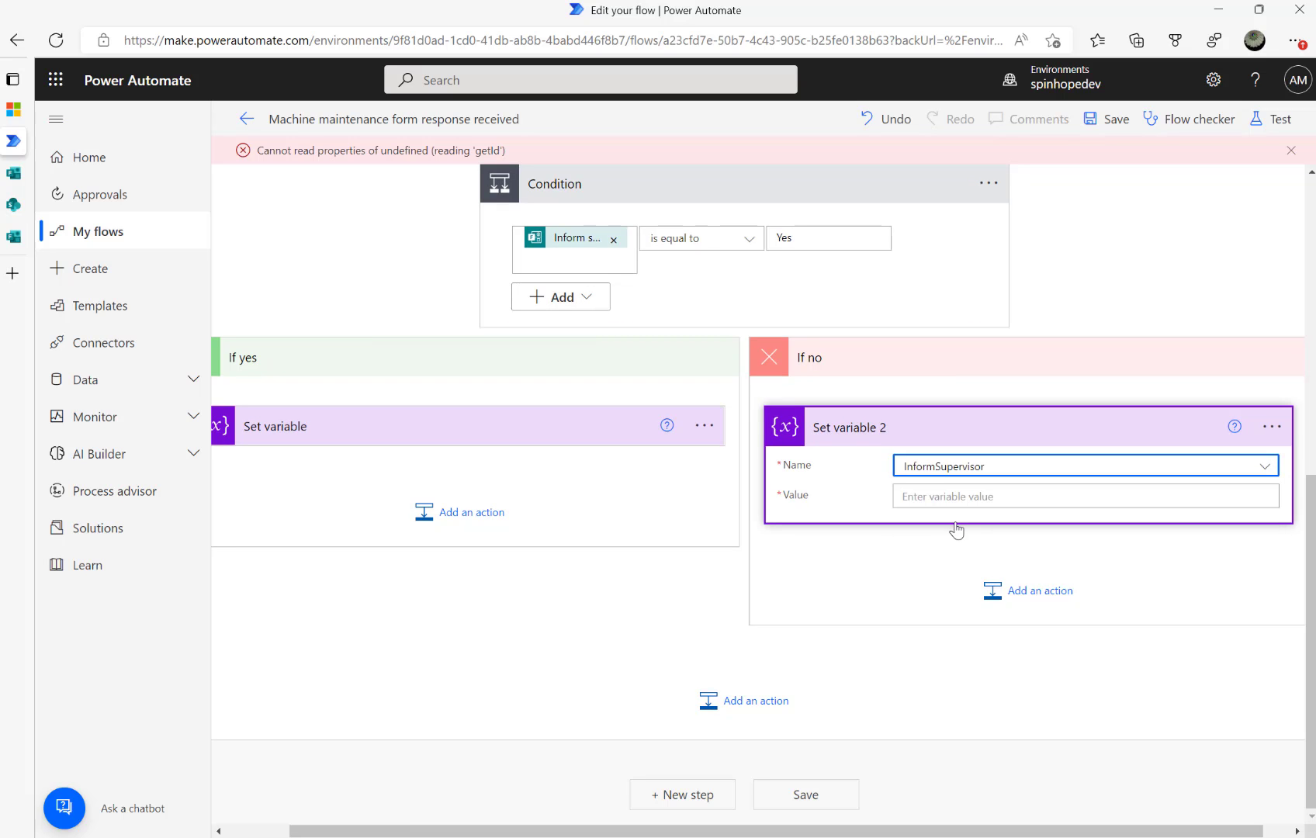
left_click(940, 487)
type("f")
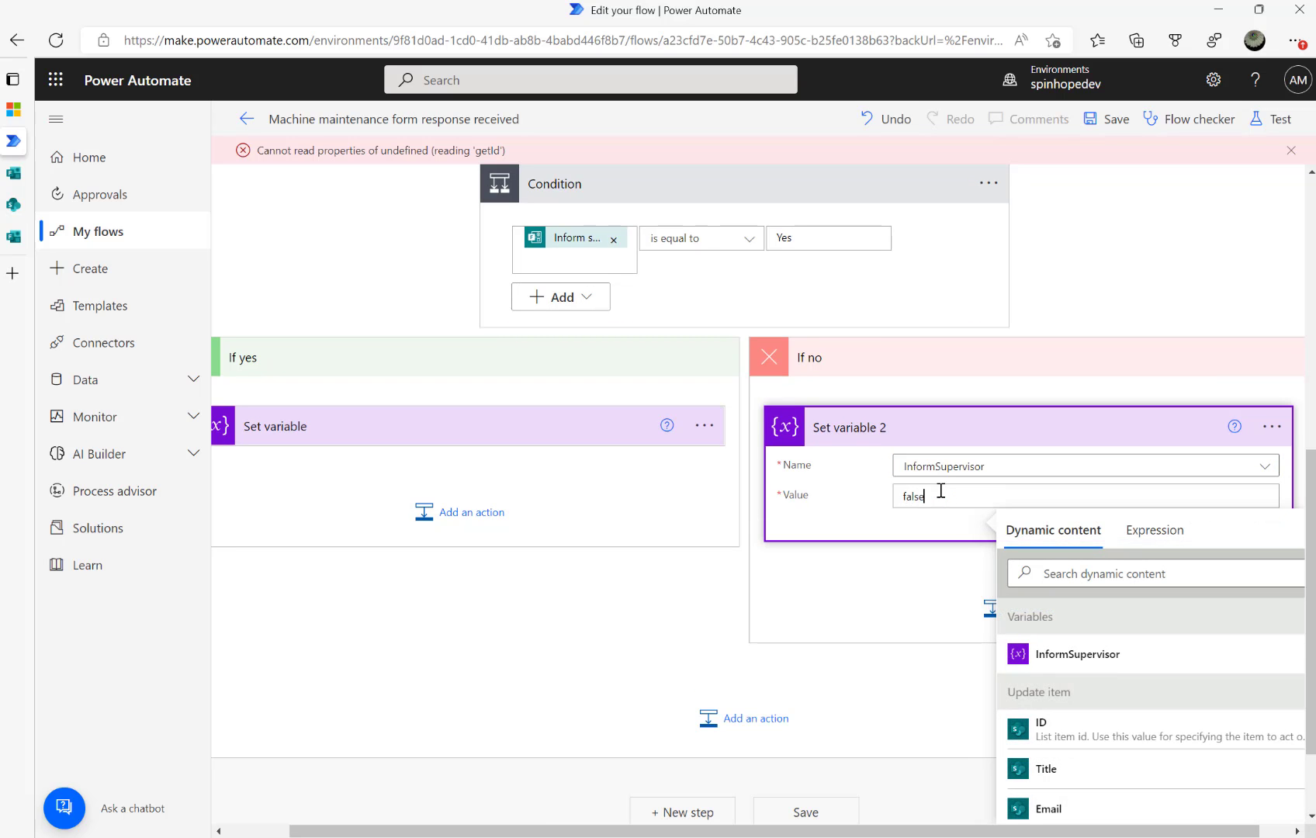
type("alse")
left_click(458, 436)
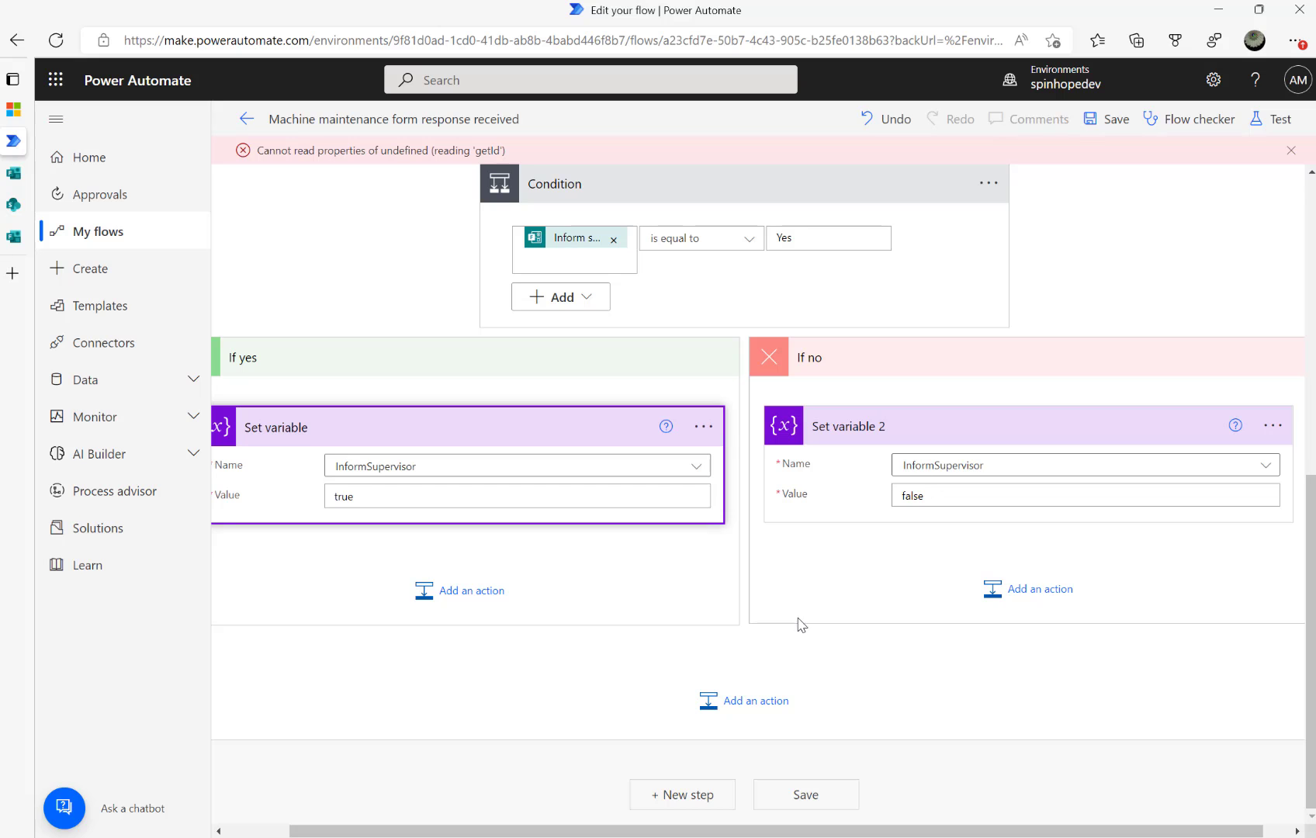
Move the Update item step below the Condition and expand its fields
scroll(773, 605, "up", 5)
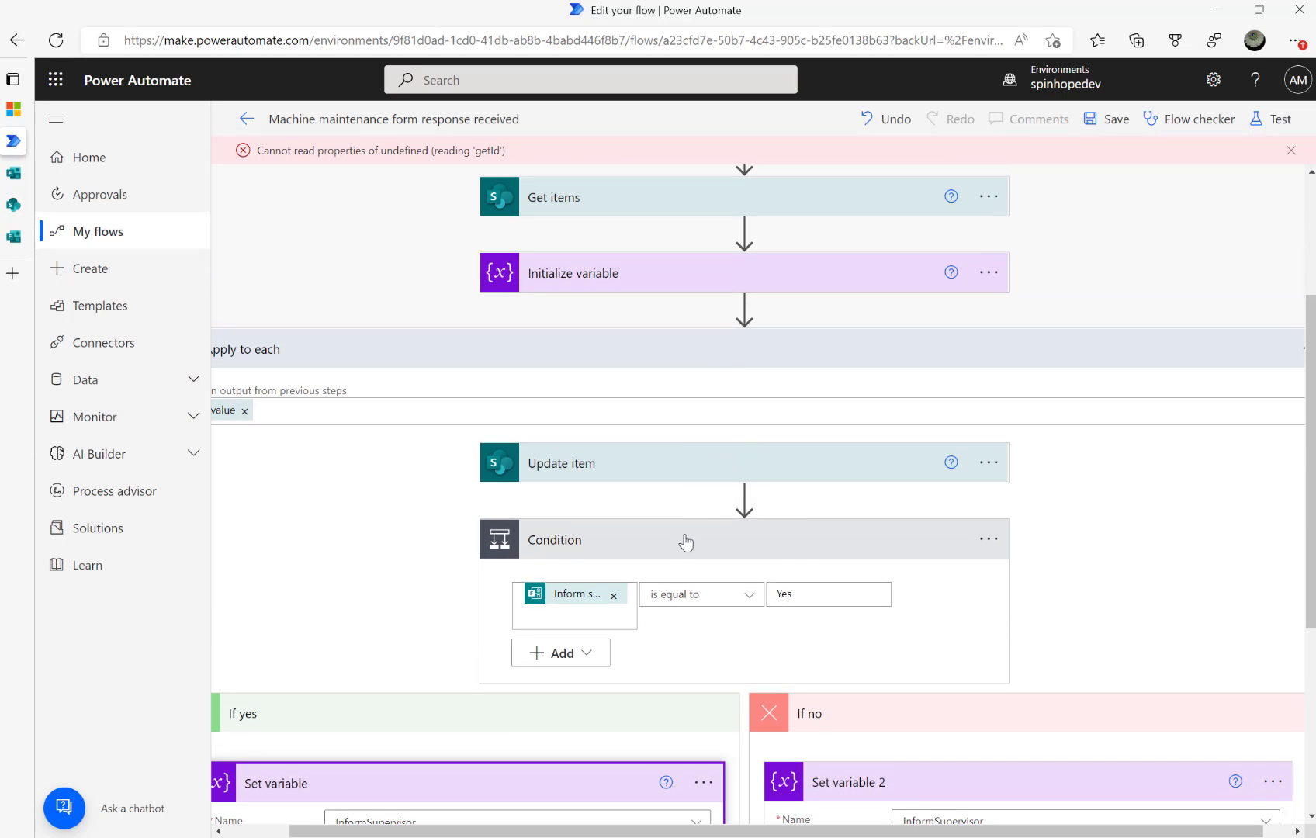
left_click(685, 540)
left_click_drag(639, 557, 753, 680)
left_click(624, 640)
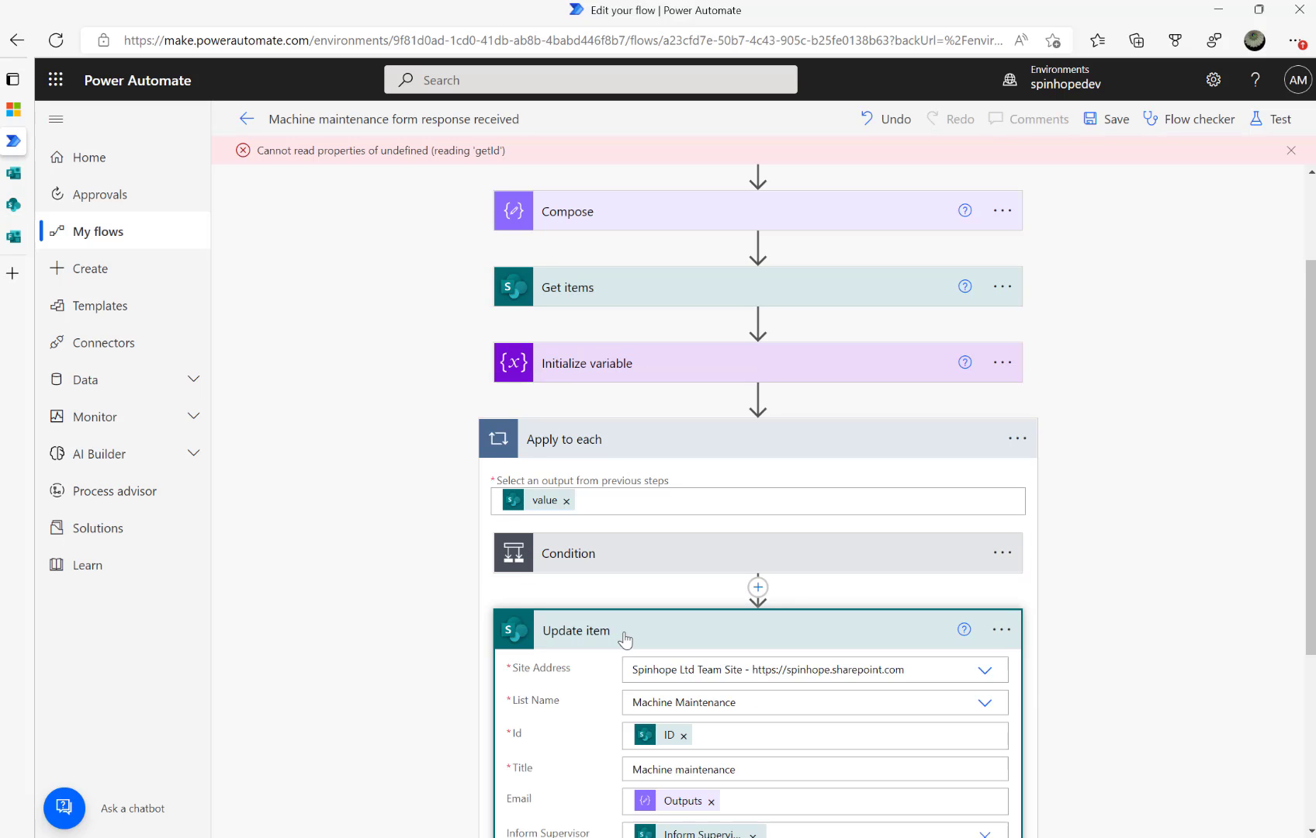
Set Update item's Inform Supervisor field to a custom value: the InformSupervisor variable
scroll(784, 591, "down", 3)
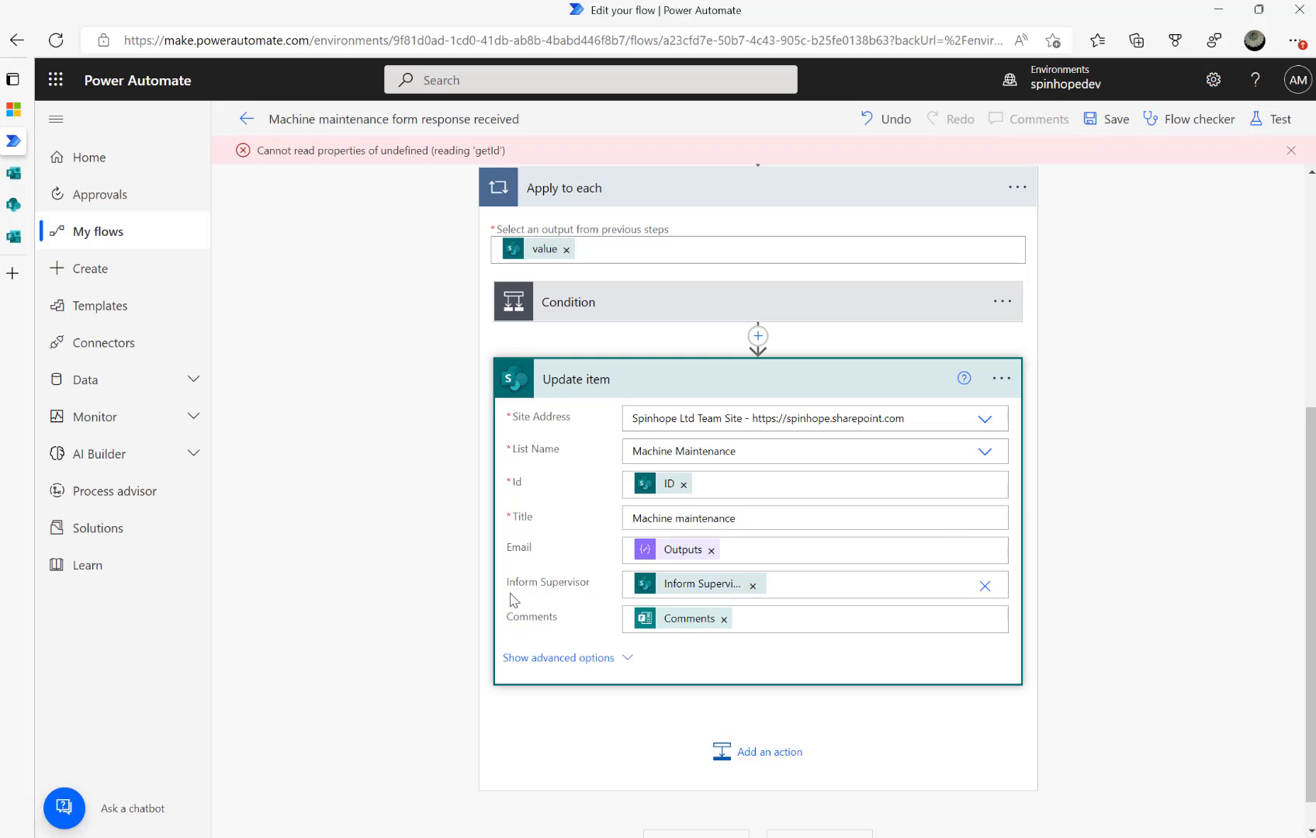
left_click(753, 586)
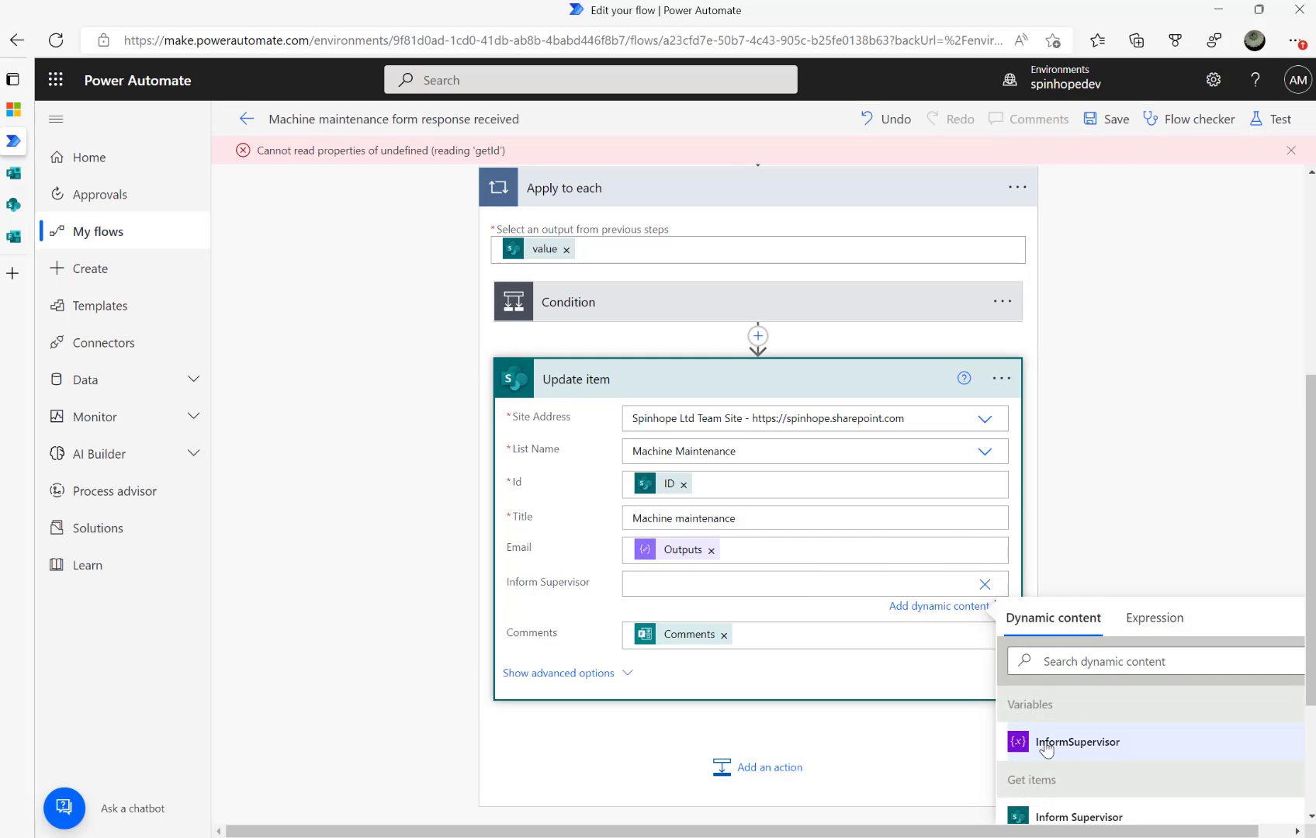
left_click(984, 584)
left_click(1134, 532)
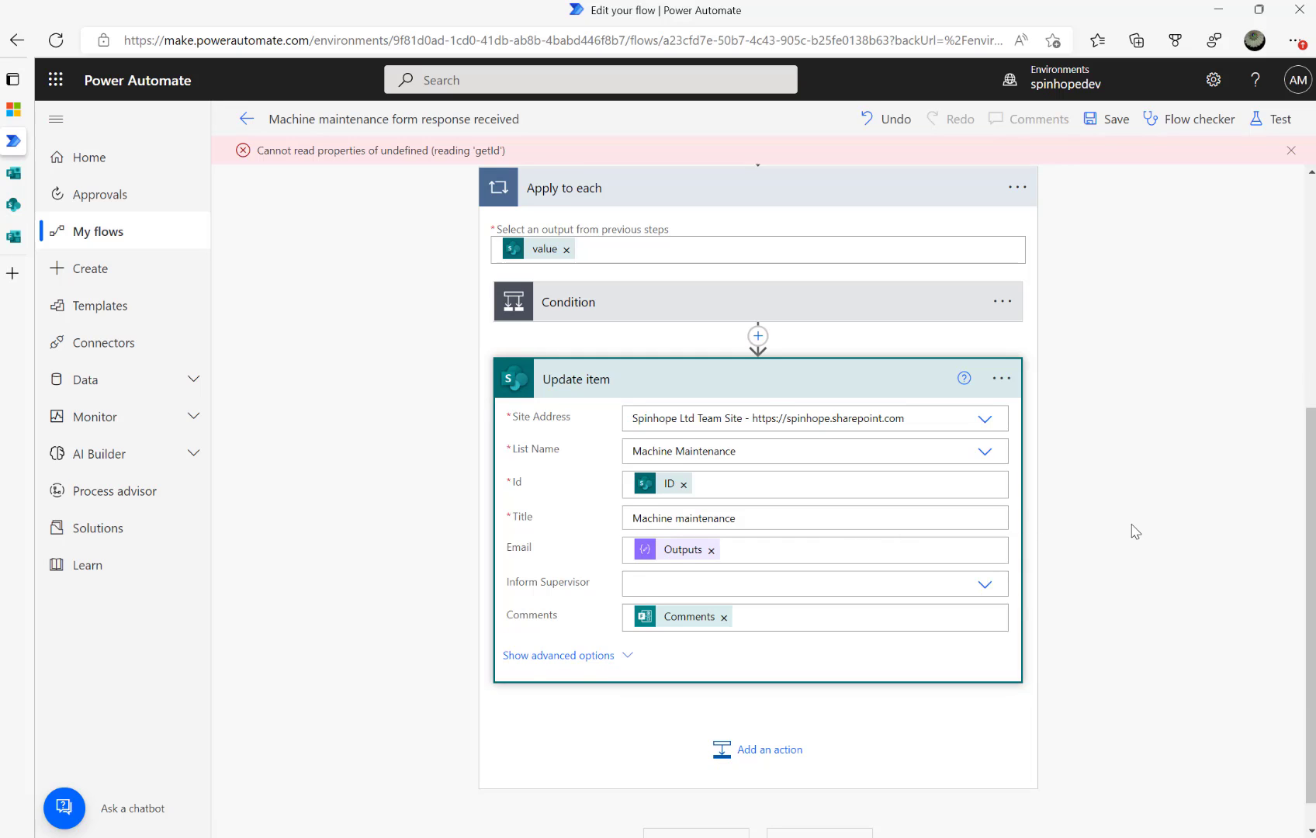
left_click(986, 588)
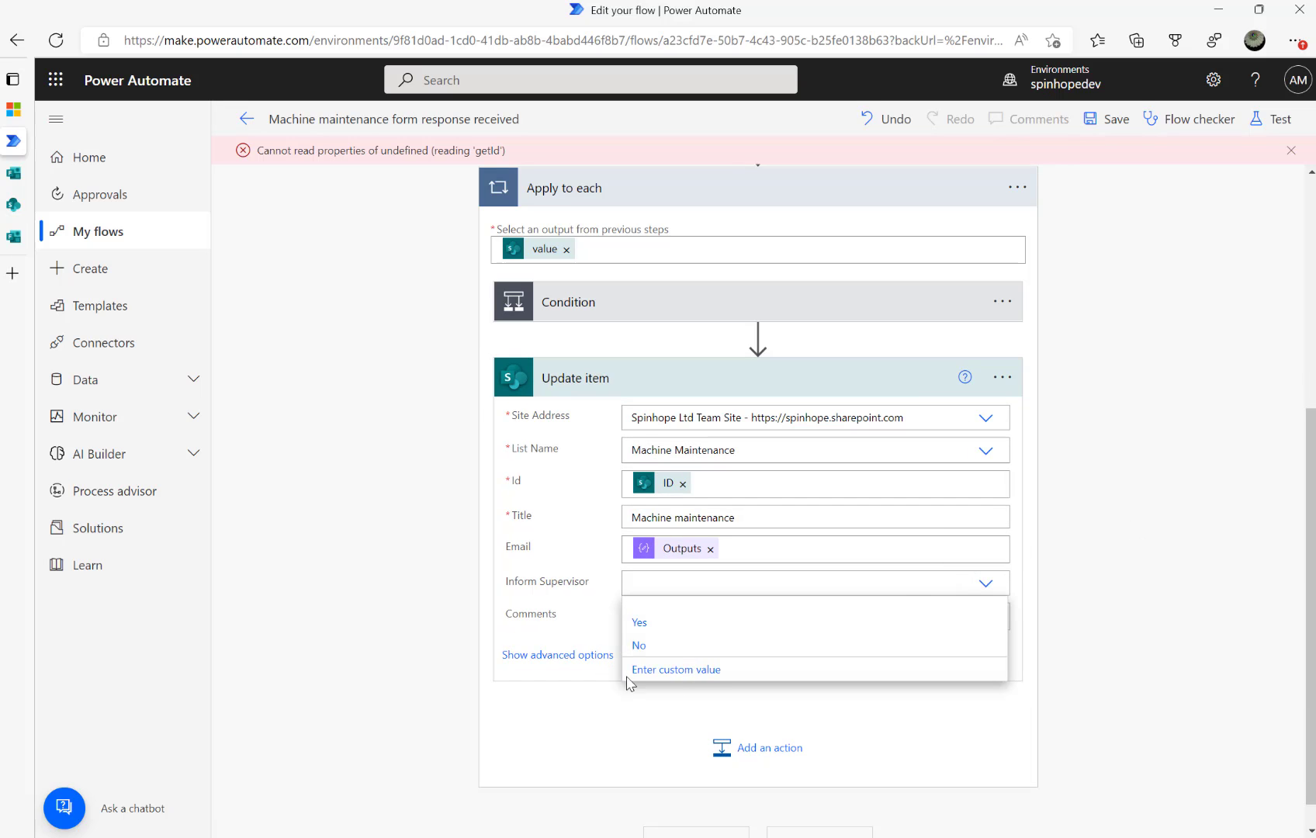
left_click(702, 675)
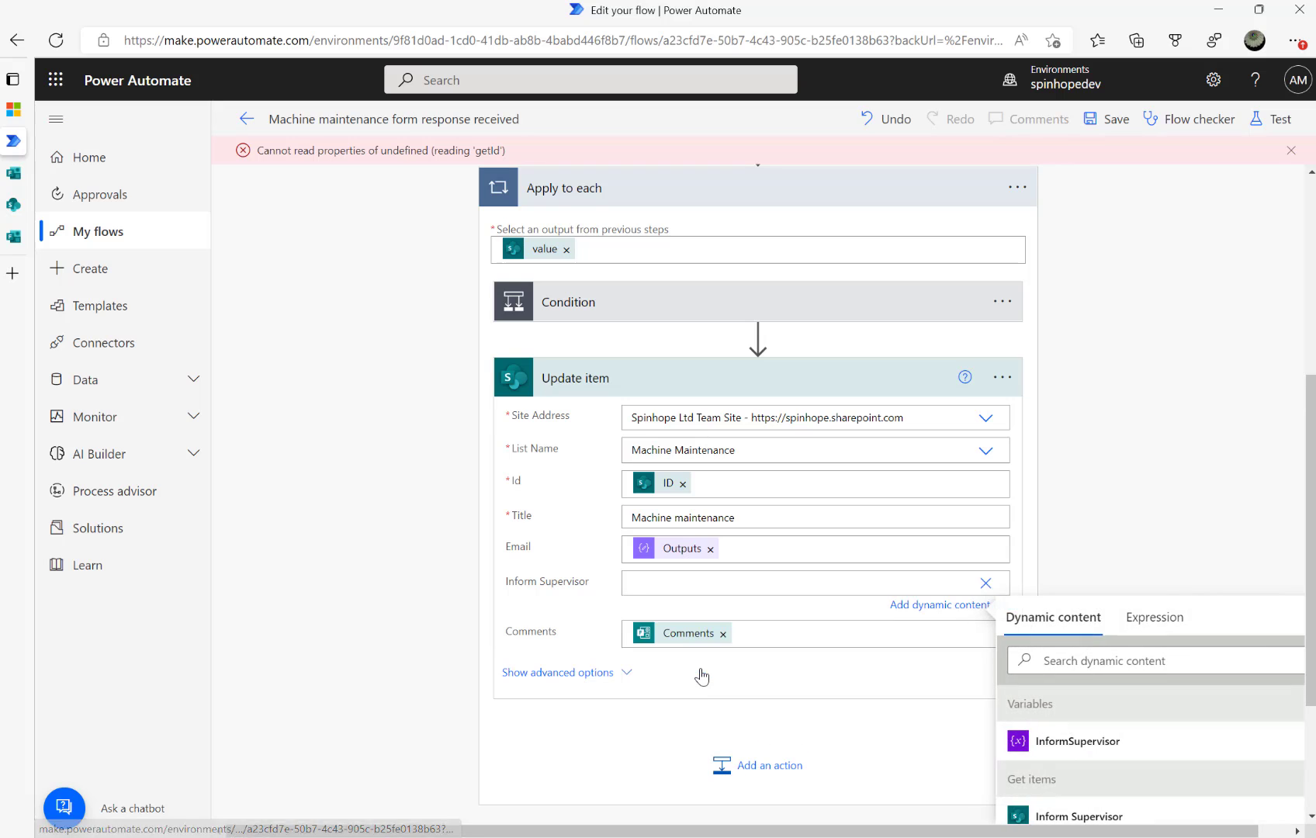
scroll(1185, 547, "down", 2)
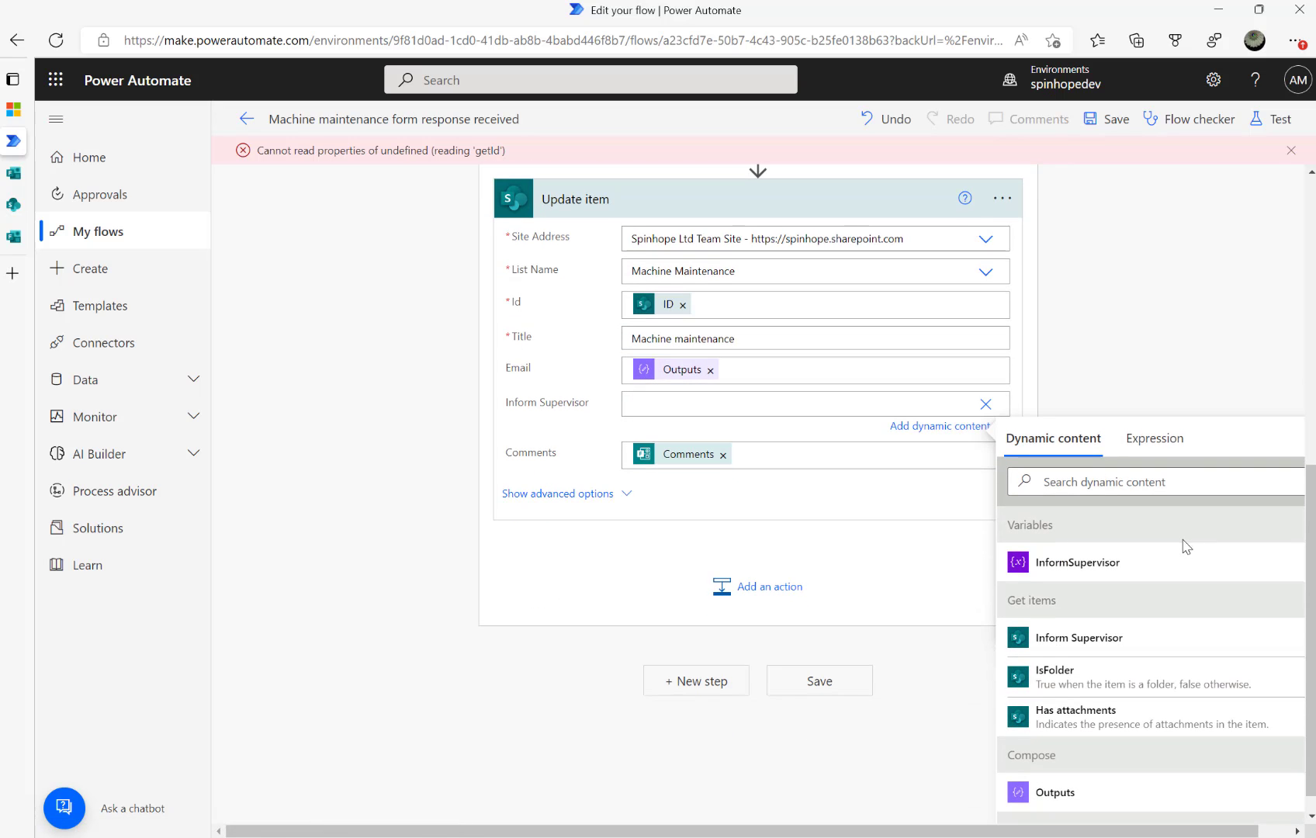
left_click(1061, 570)
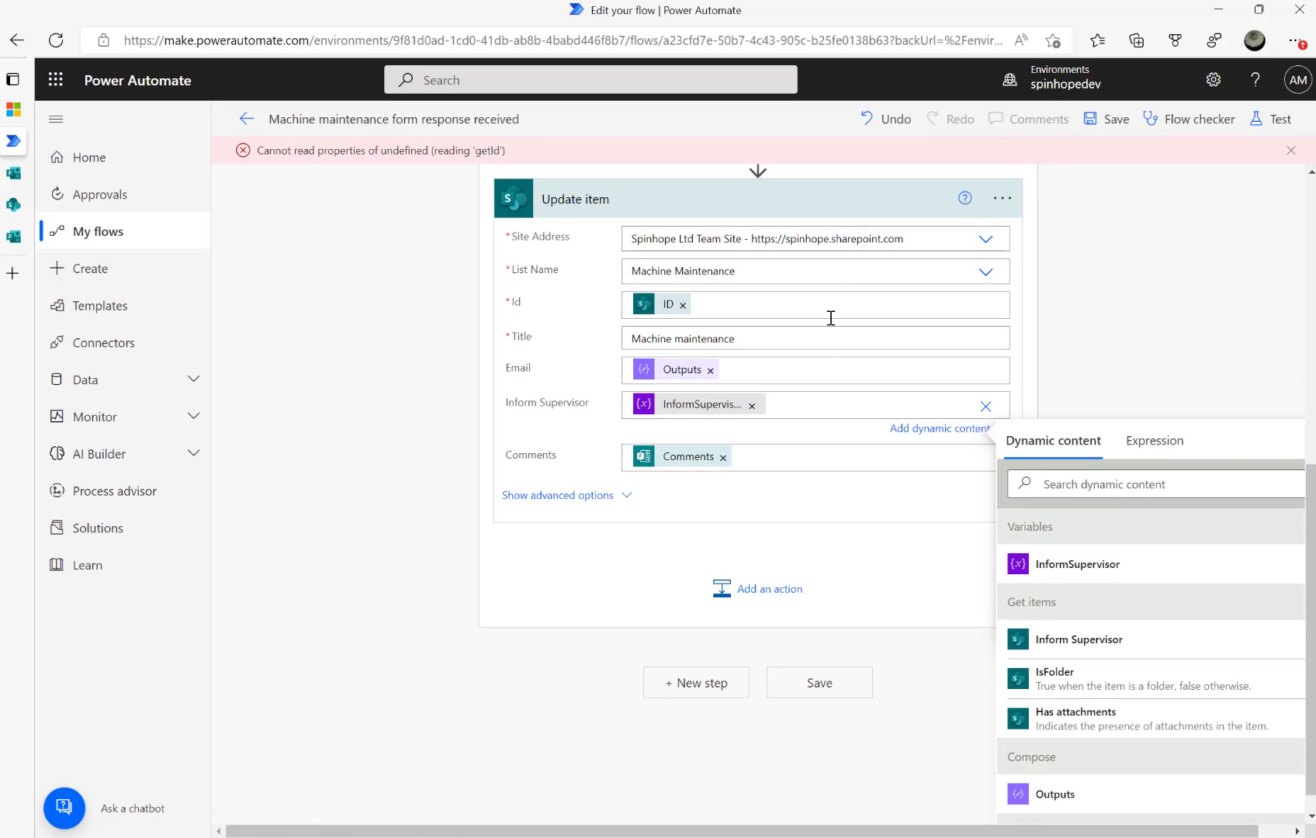
left_click(366, 271)
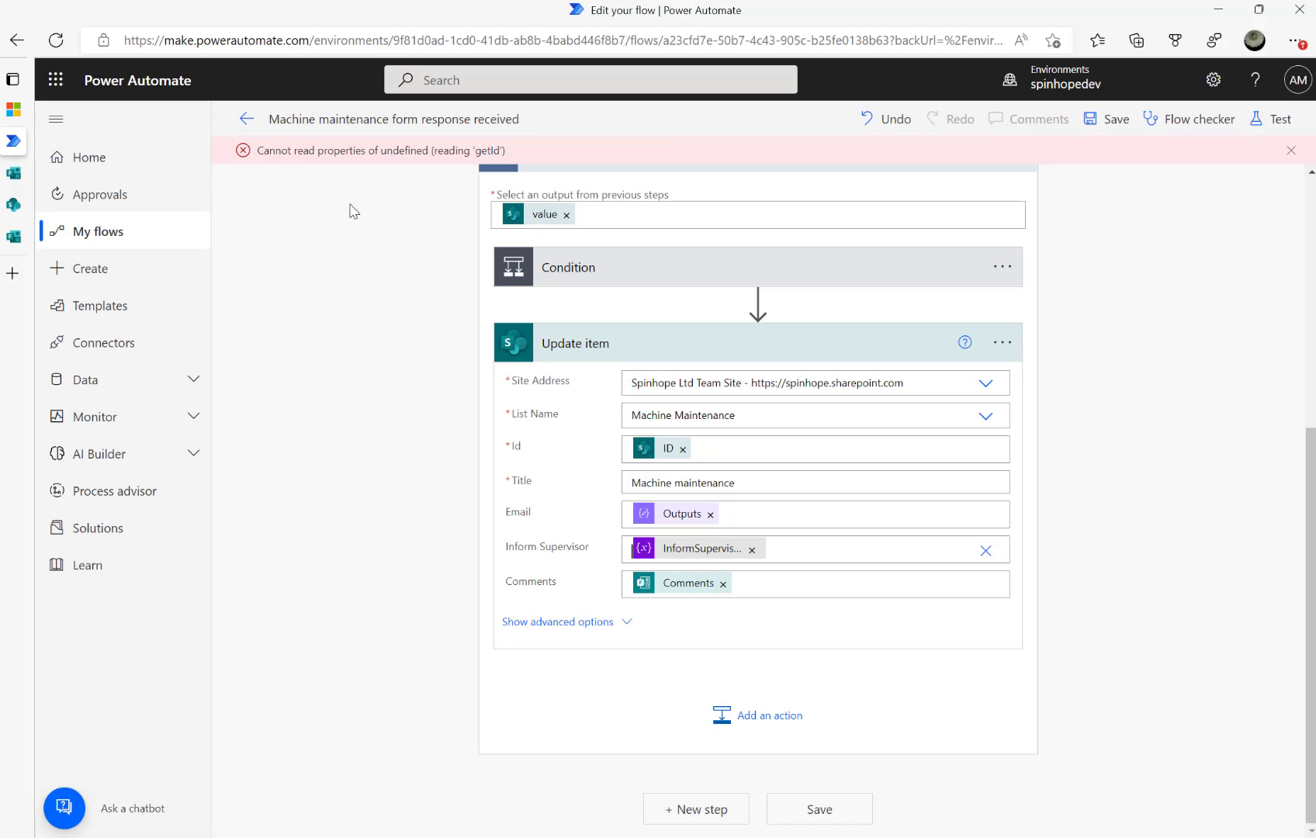
Save and test the flow with the earlier succeeded run's trigger, then return to the SharePoint list
left_click(1258, 118)
left_click(1089, 230)
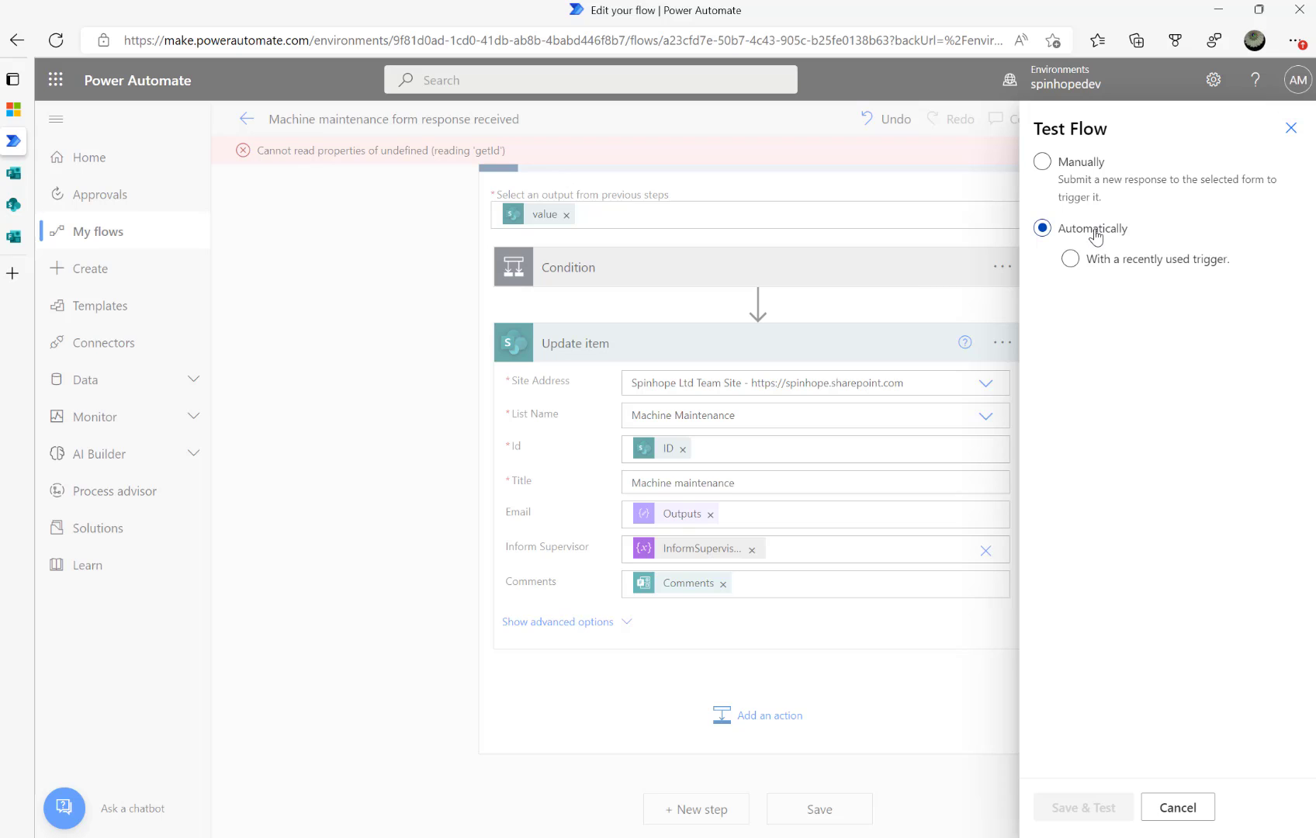
left_click(1122, 263)
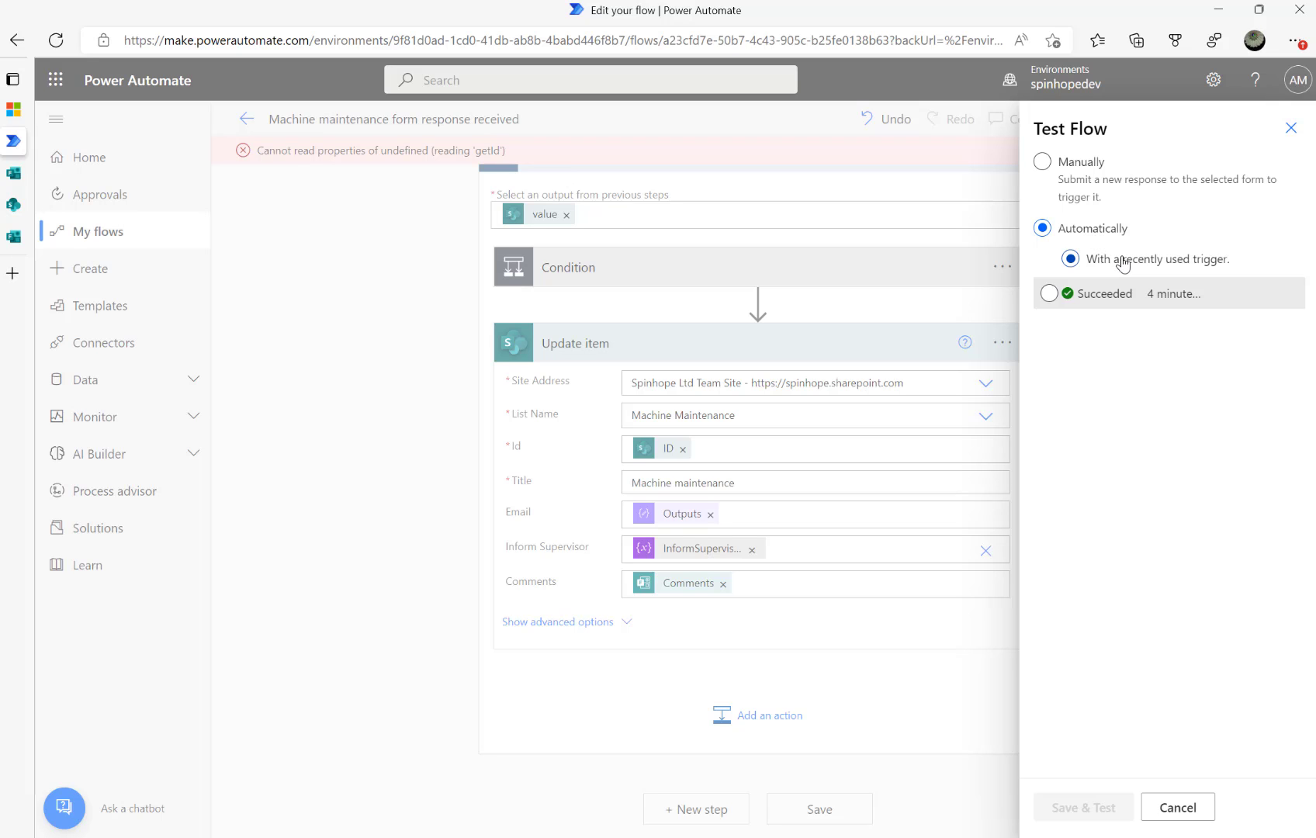
left_click(1049, 293)
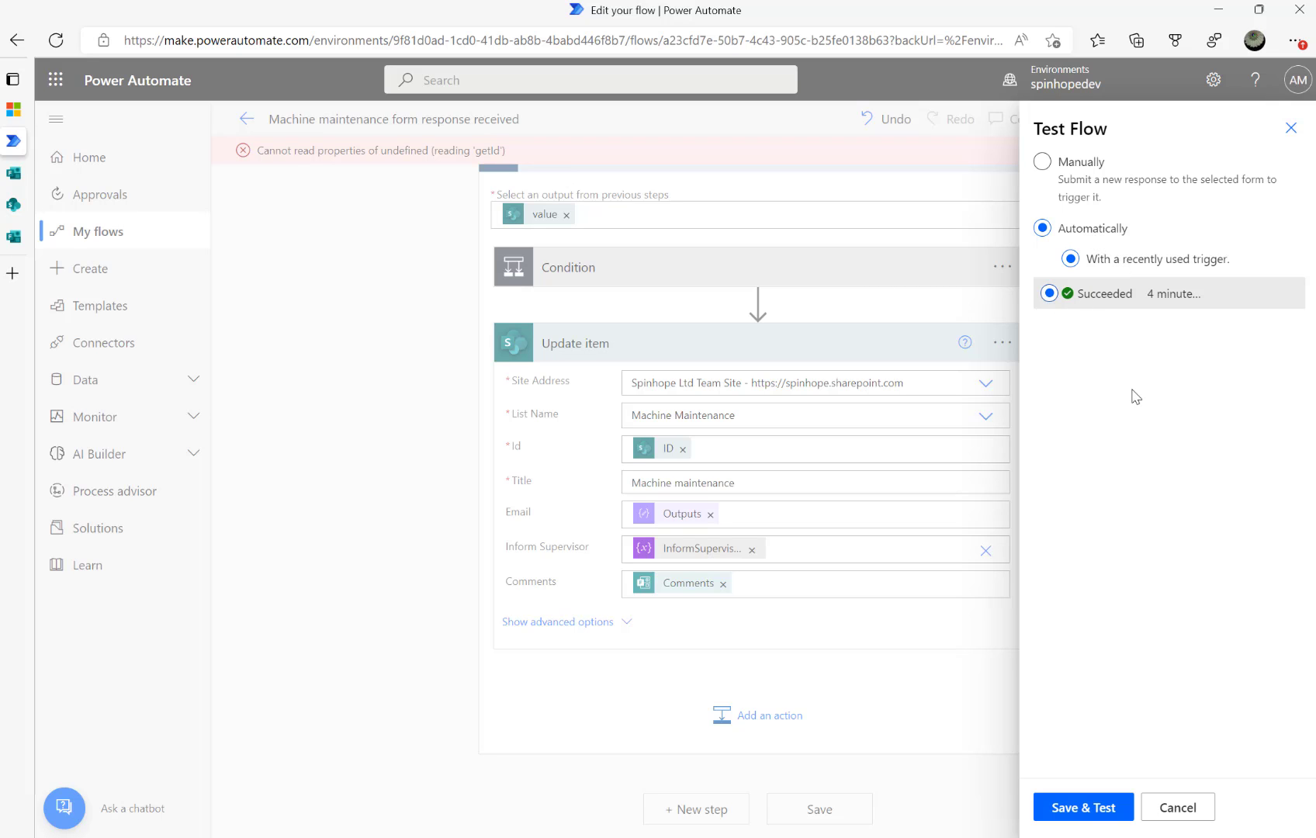
left_click(1081, 809)
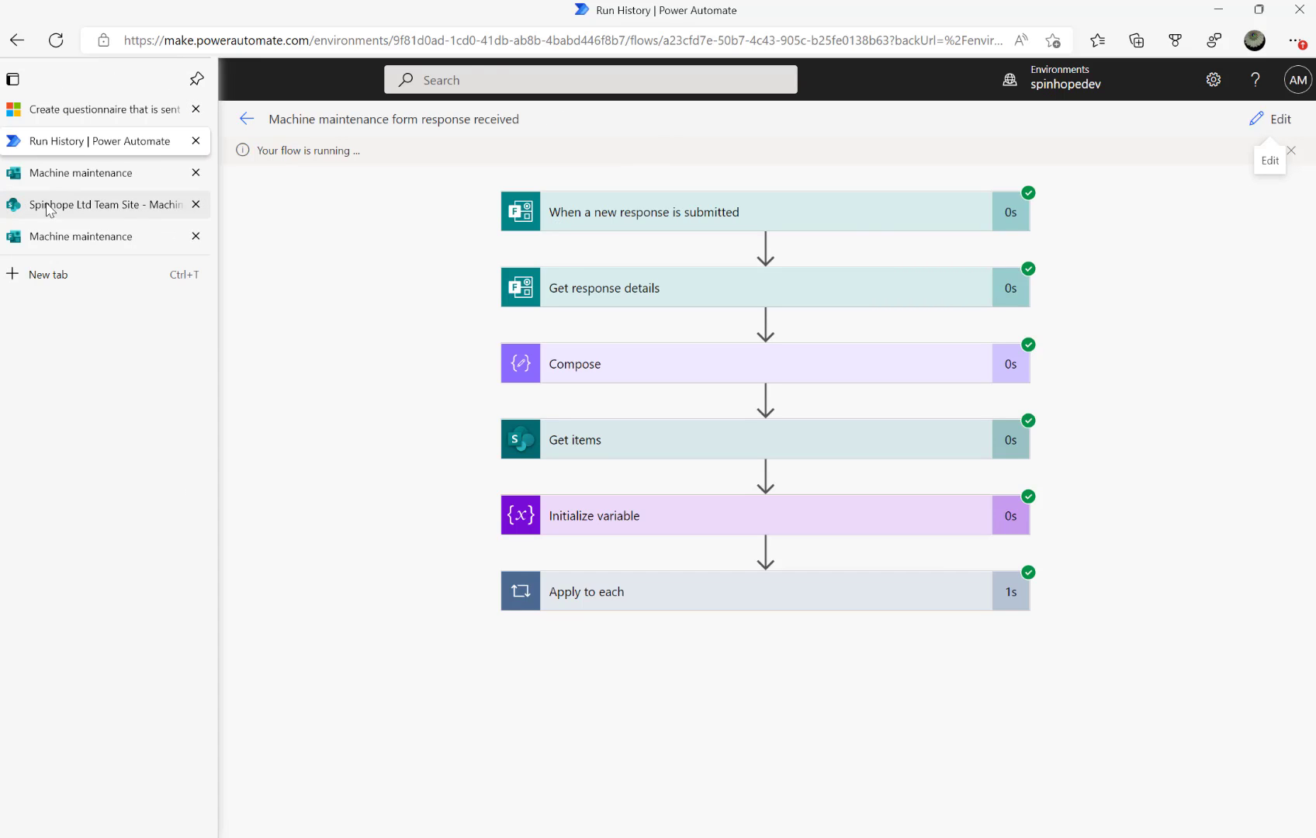
left_click(70, 208)
Reload the Machine Maintenance list to confirm Inform Supervisor is ticked, then go to the community post
left_click(65, 49)
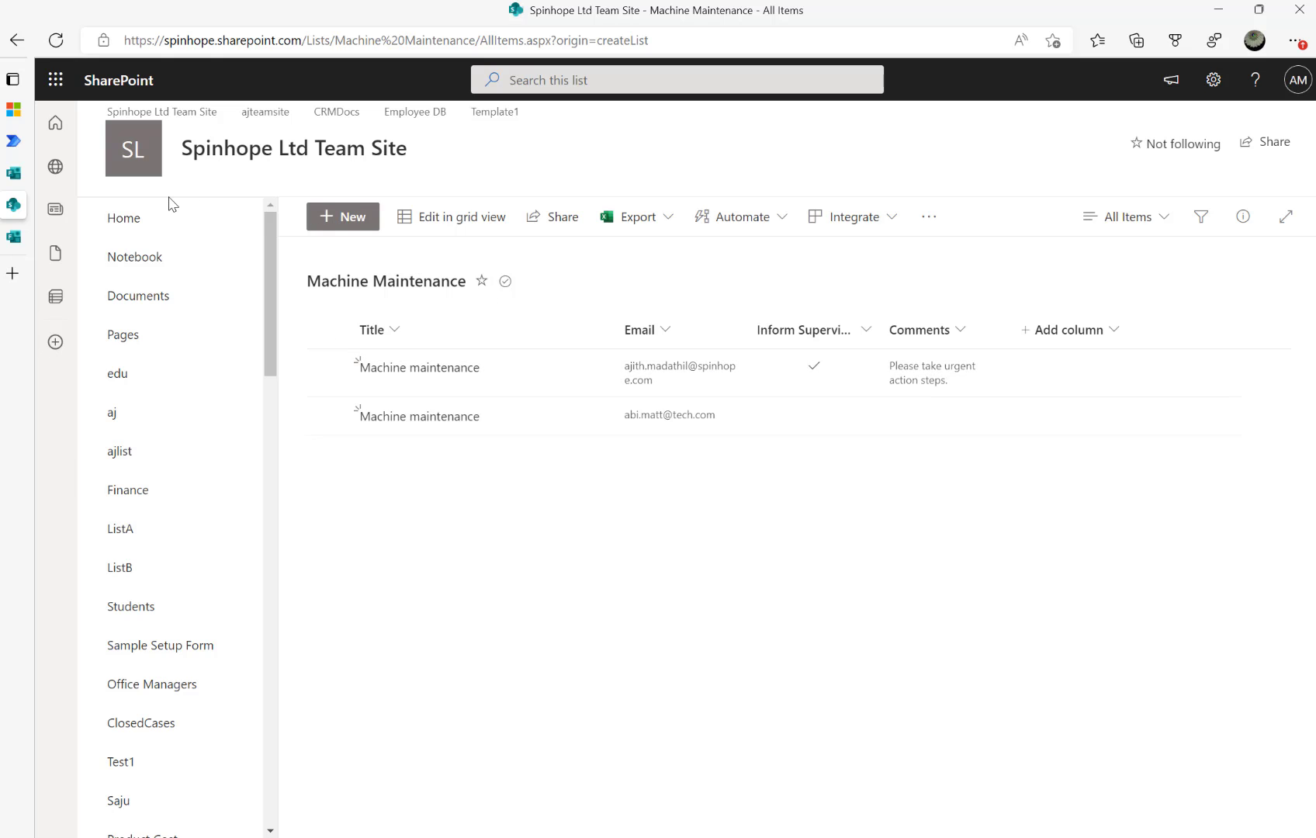
left_click(13, 108)
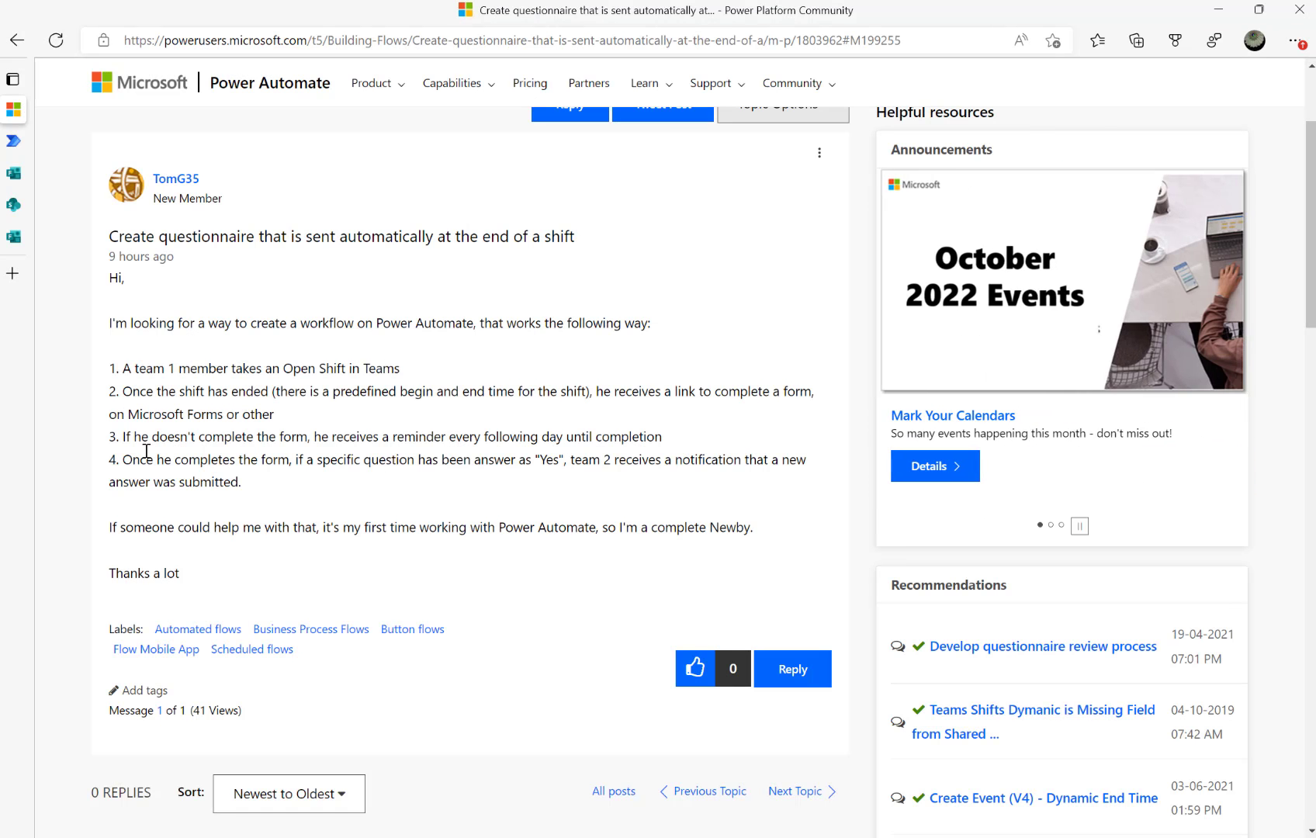
Highlight the post's requirement for a daily reminder until the form is completed, then return to the run history
left_click_drag(150, 438, 582, 430)
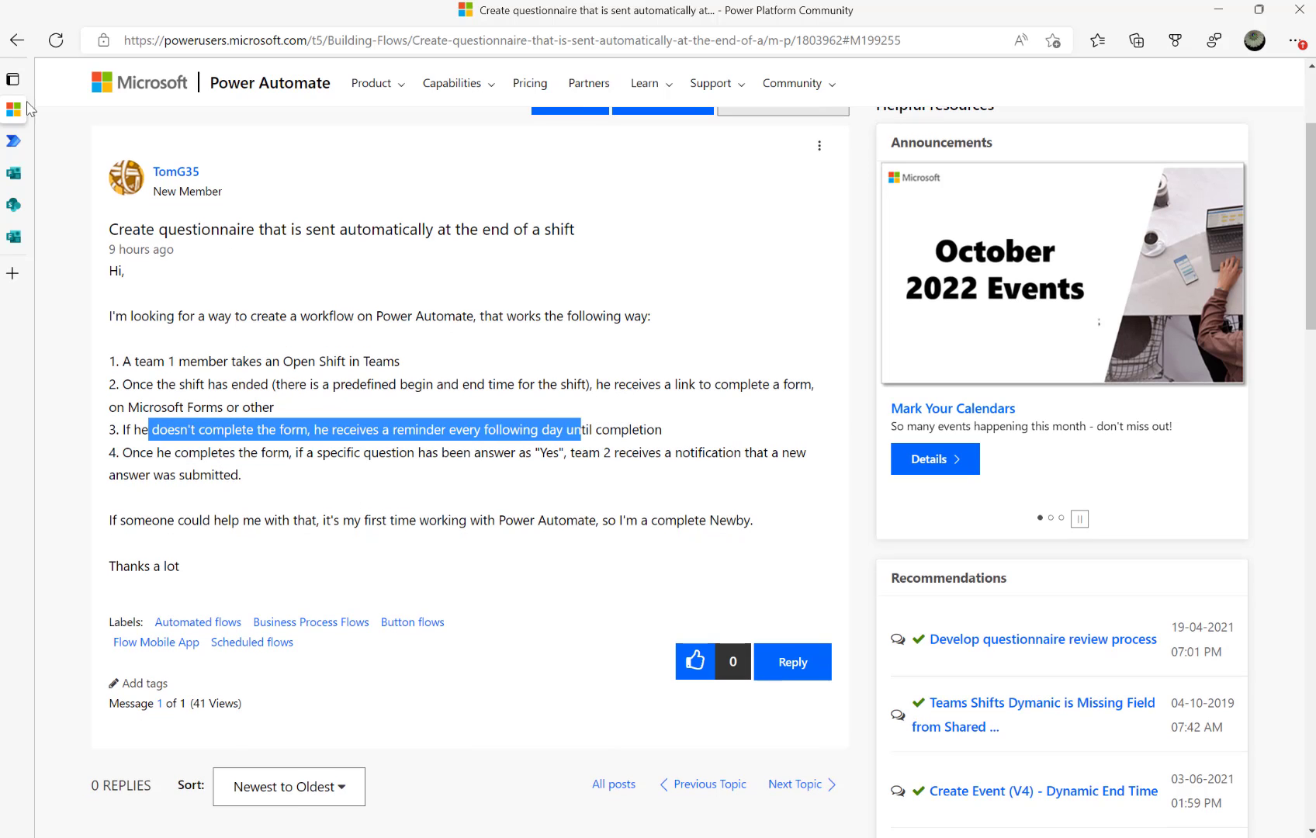
mouse_move(51, 174)
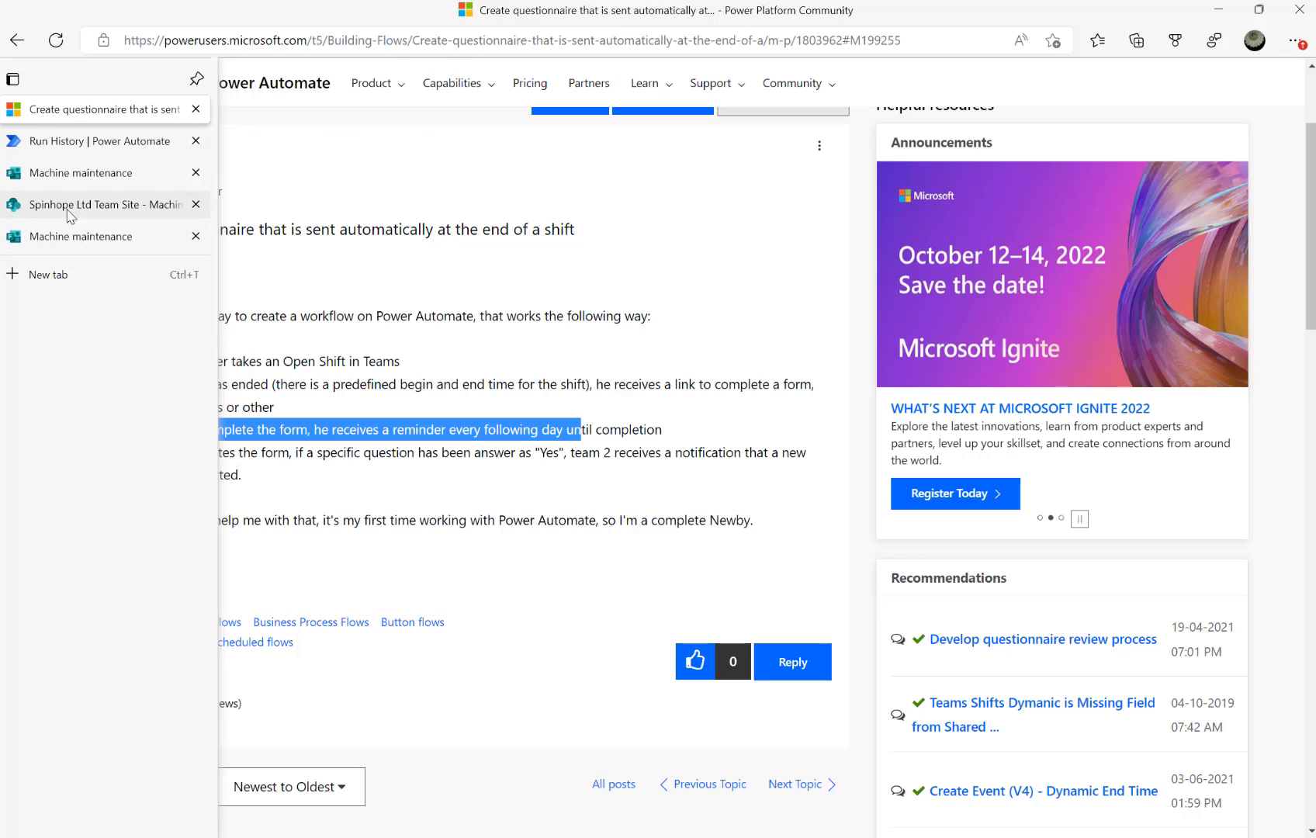
left_click(68, 208)
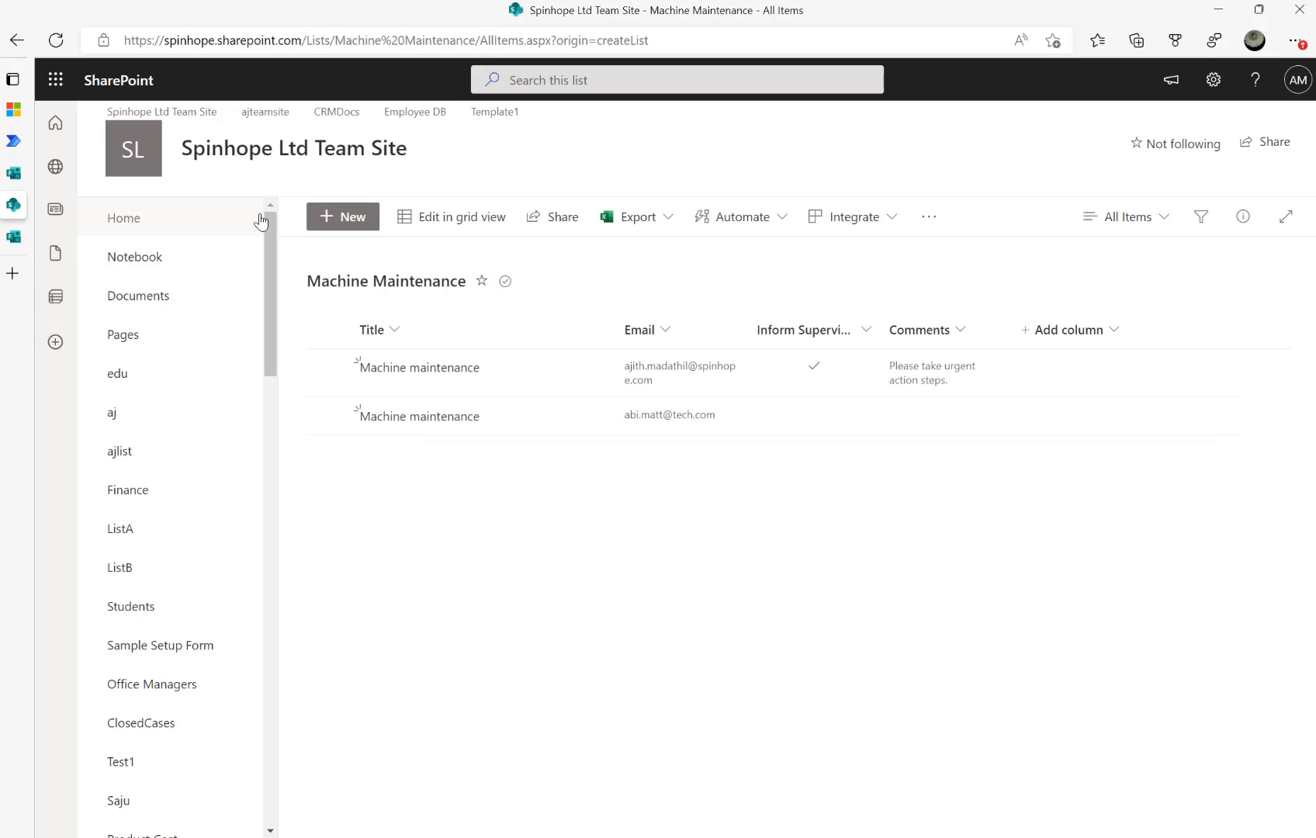
left_click(19, 147)
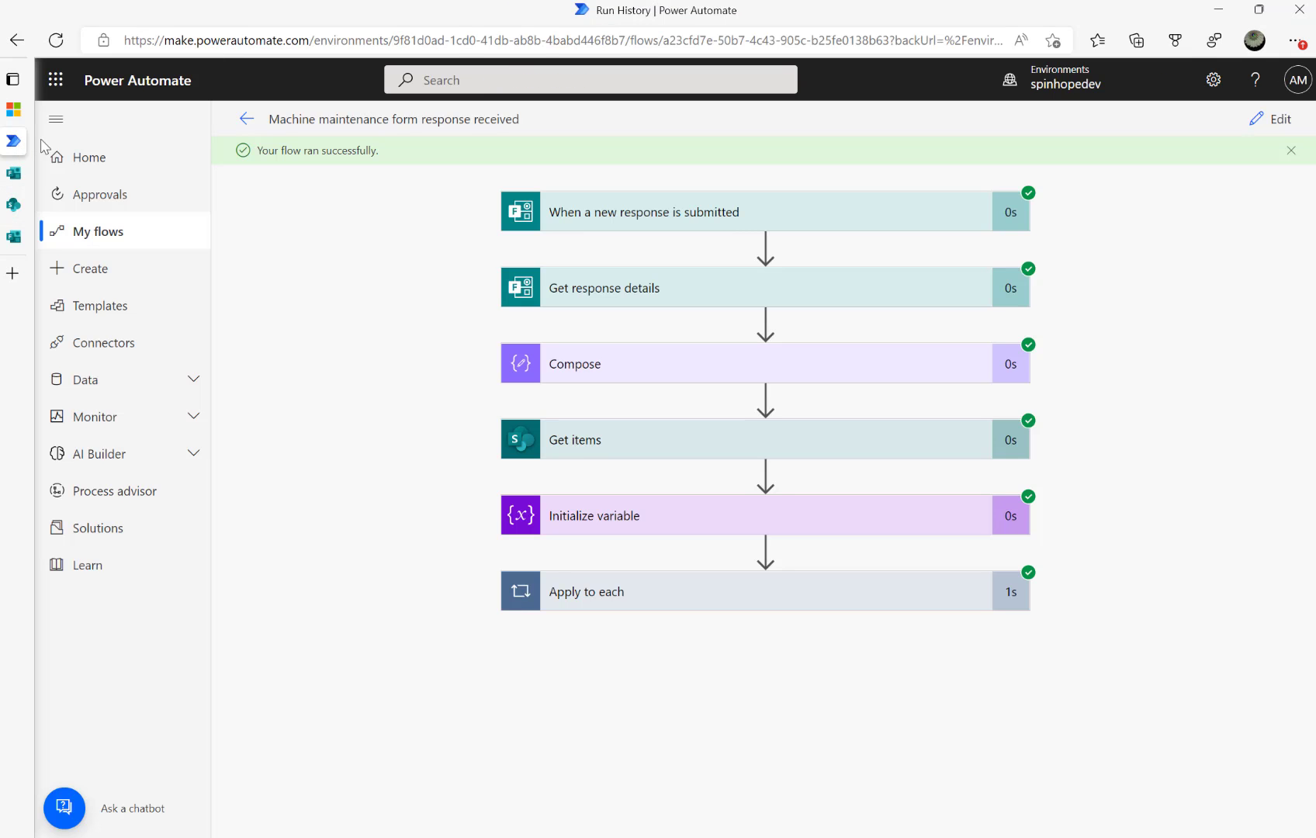
Open 'Machine maintenance form response received' in the editor, then return to My flows
left_click(1257, 120)
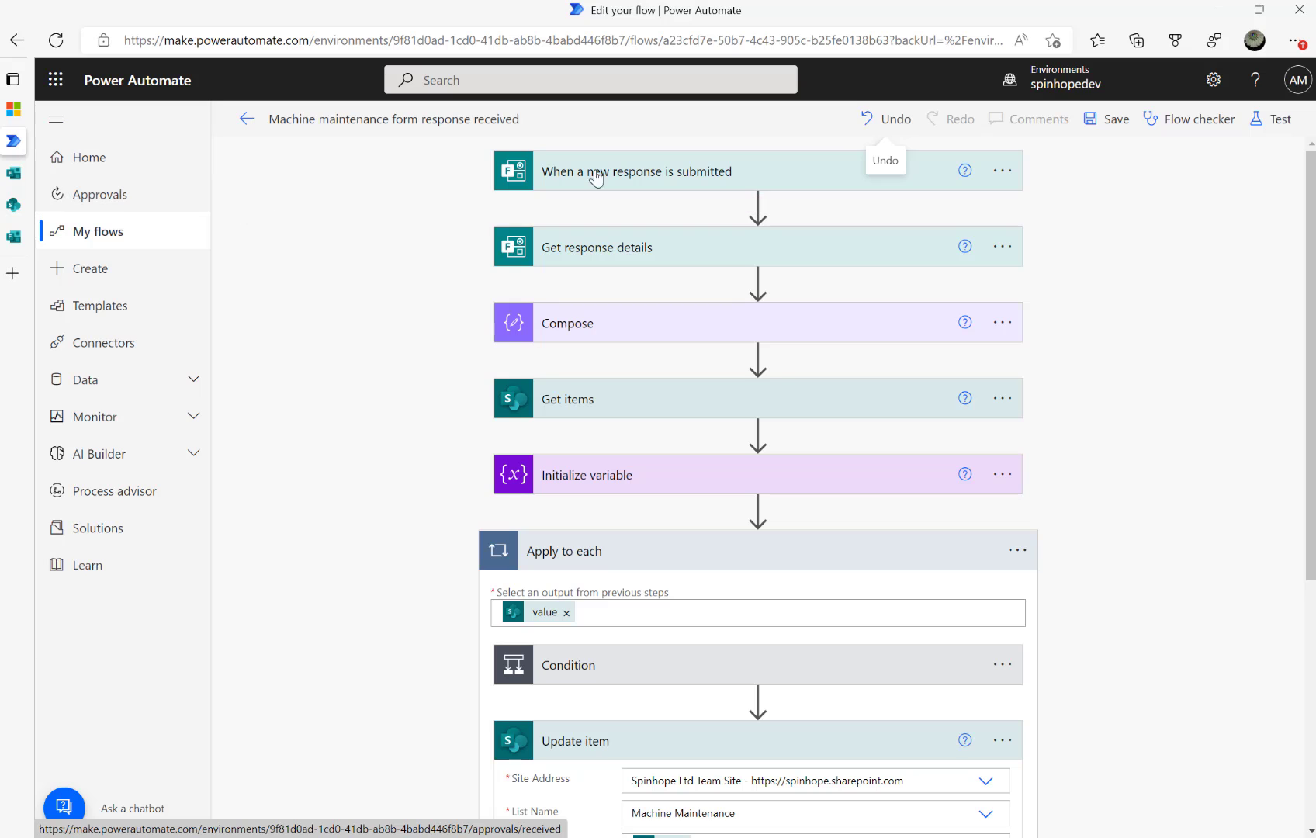
left_click(113, 236)
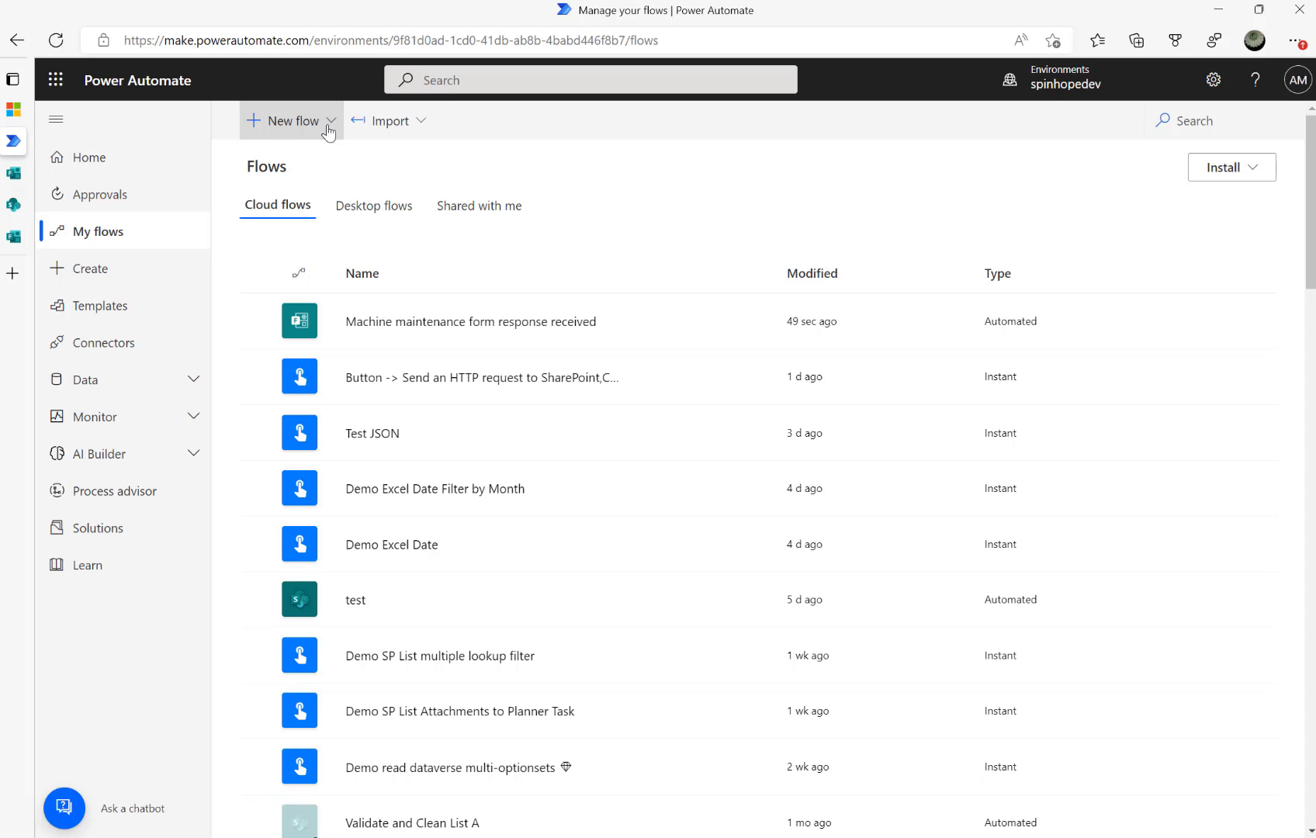
Create a new scheduled cloud flow, skipping the setup dialog to get a blank designer
left_click(329, 132)
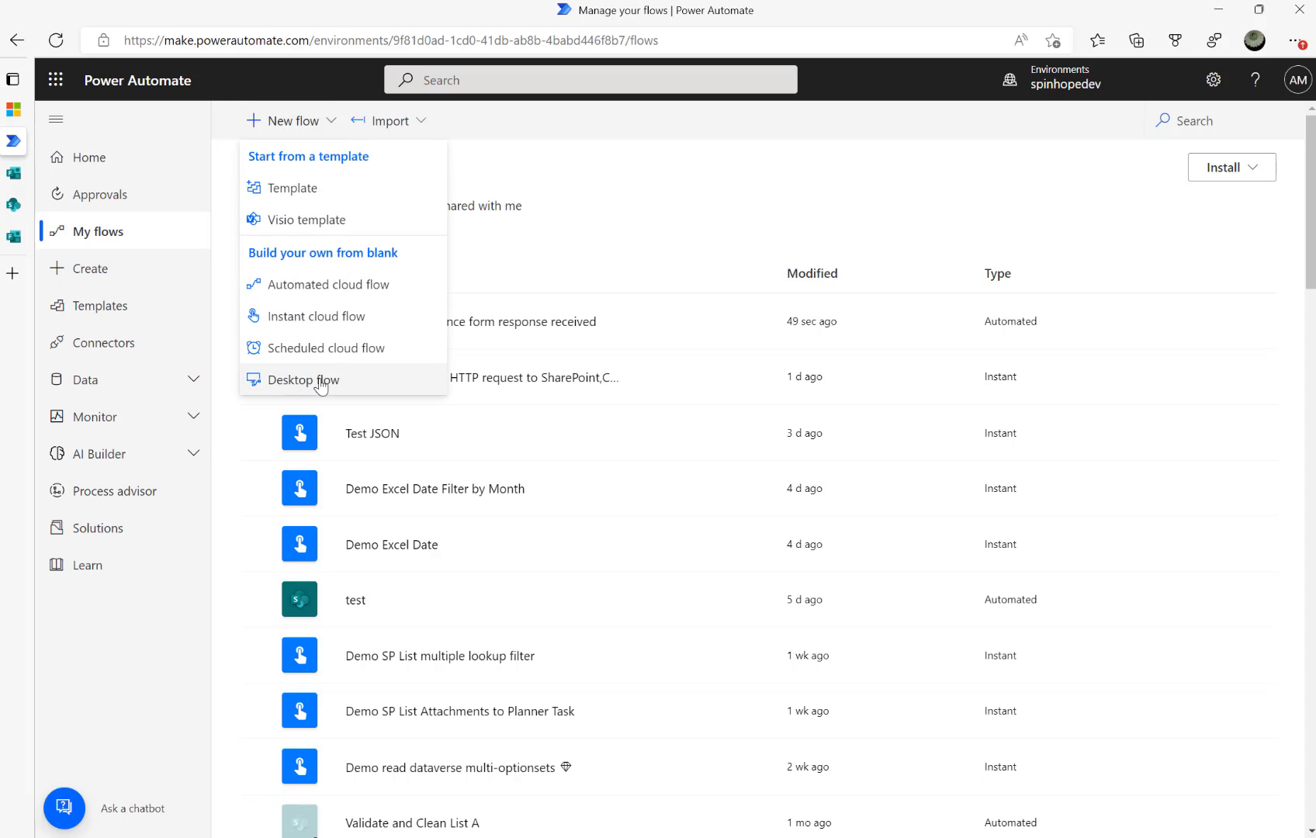
left_click(360, 349)
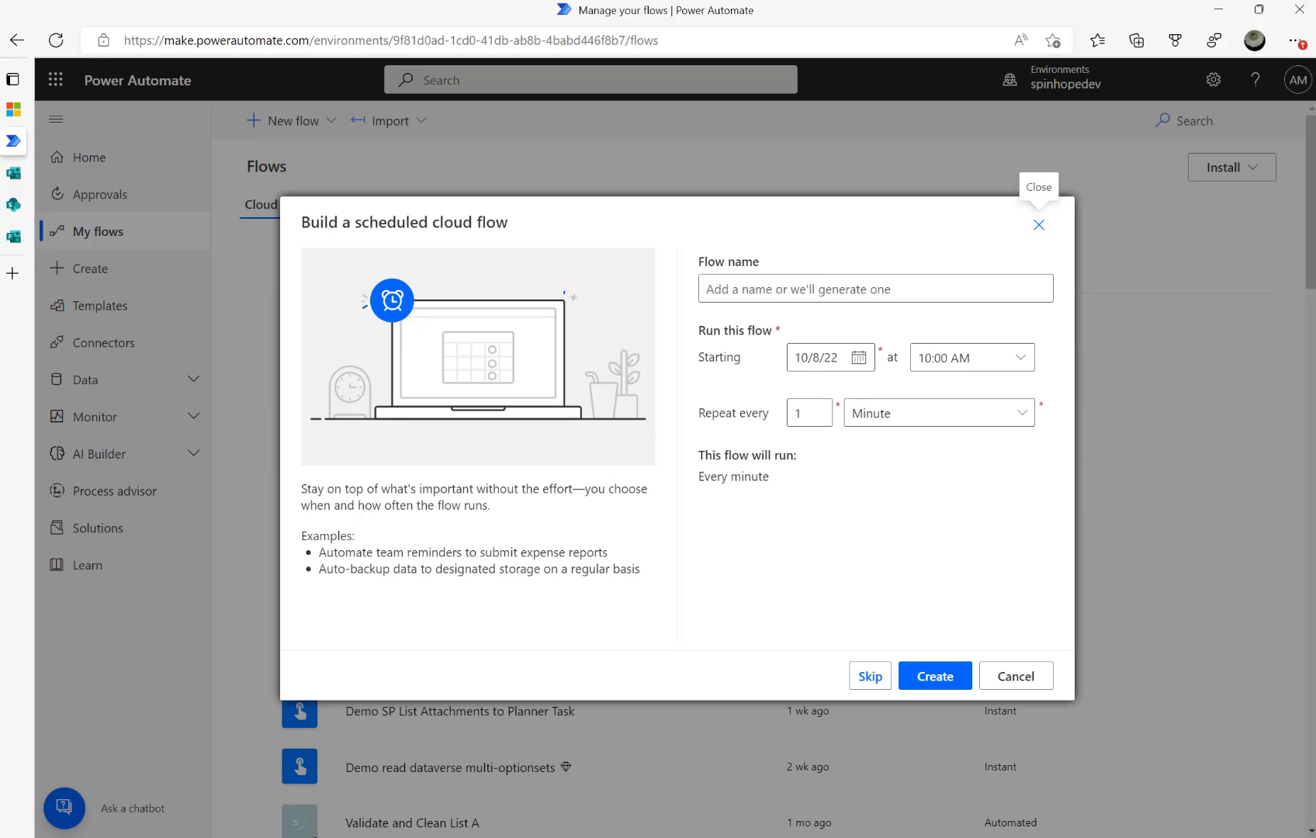
left_click(870, 683)
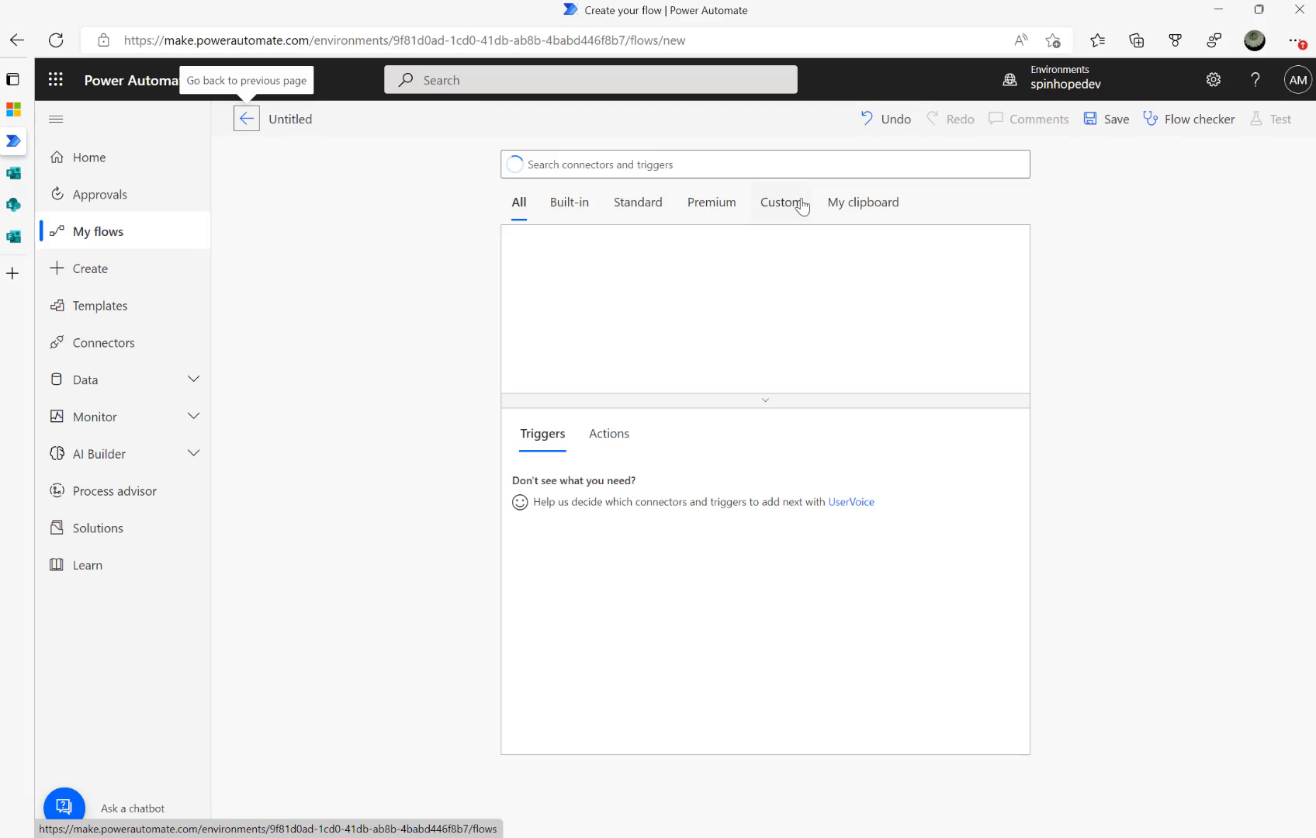
Add the Recurrence (Schedule) trigger to the new flow by searching 'recurr'
type("s")
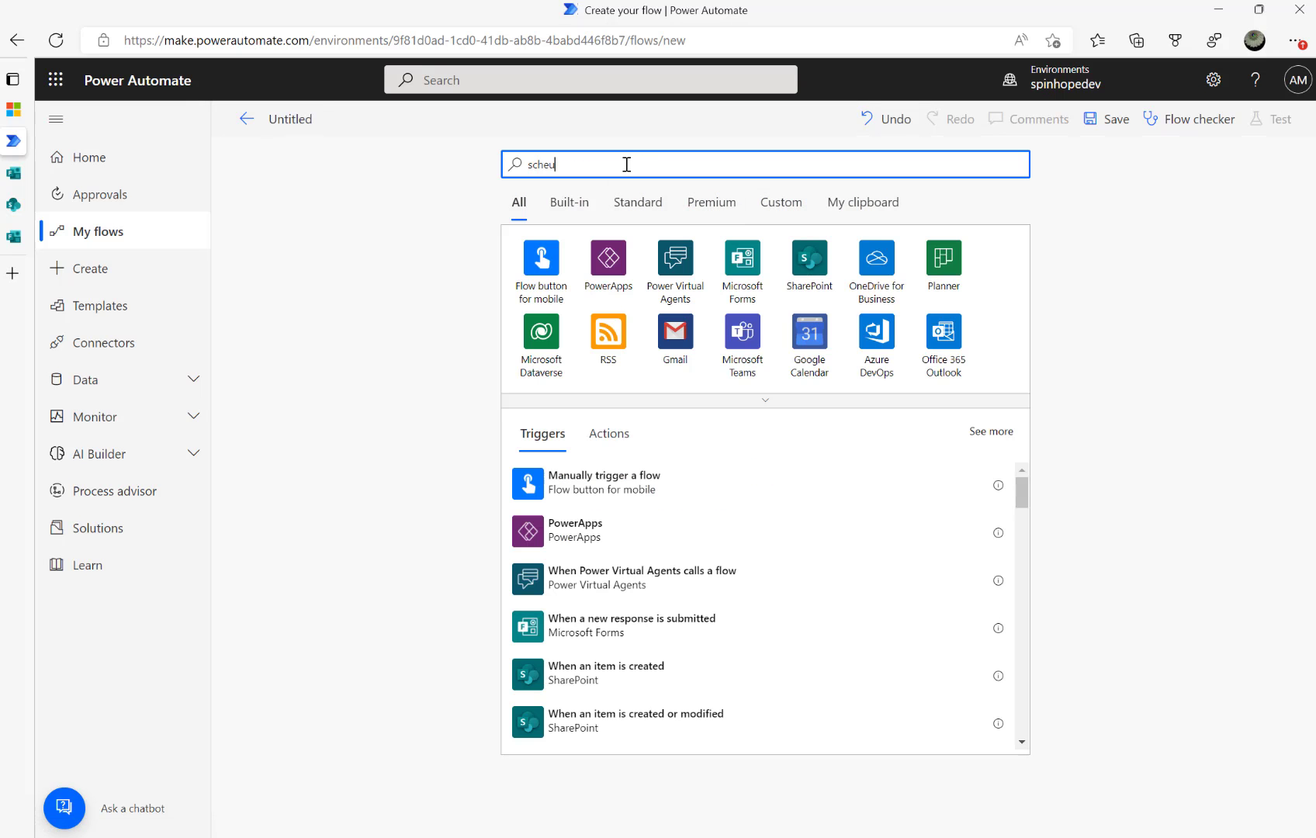
type("cheu")
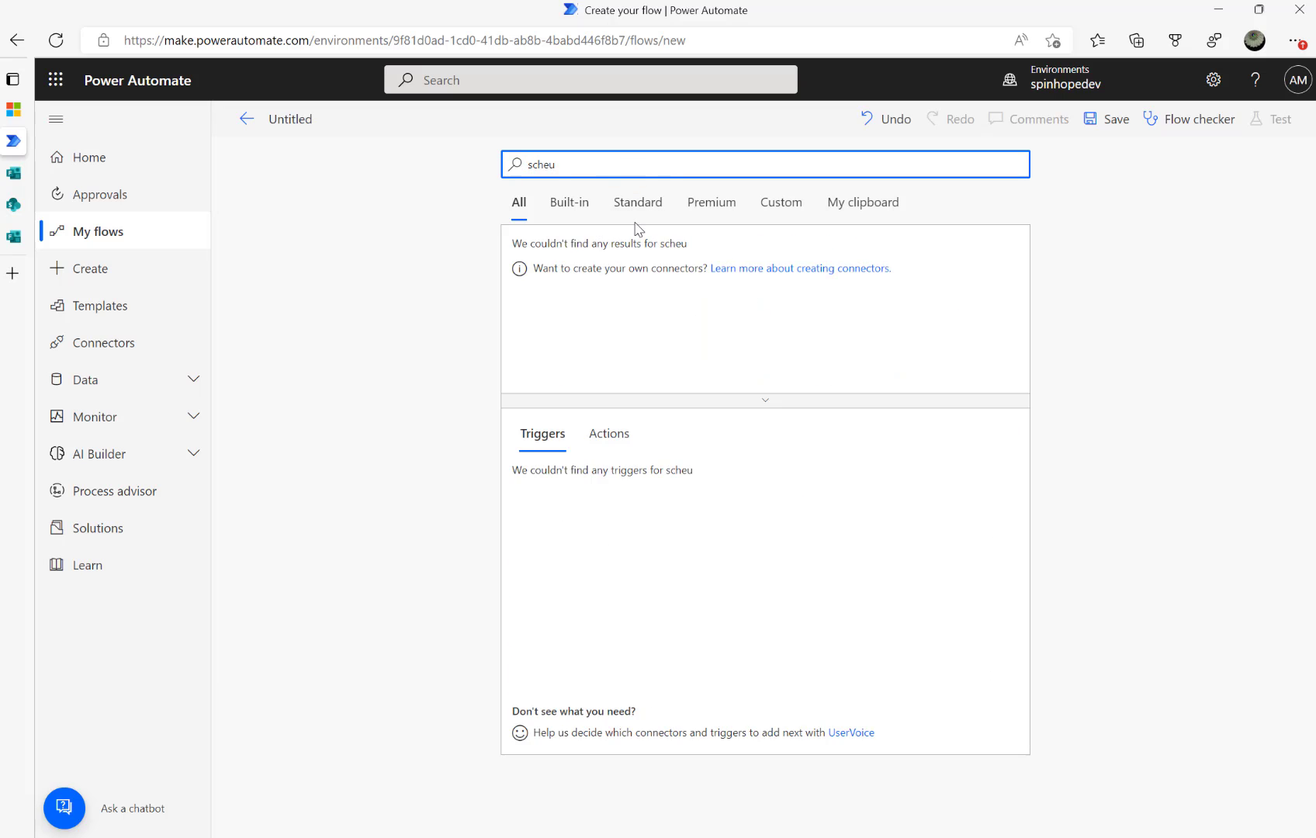
key("BackSpace")
key("BackSpace")
key("BackSpace")
key("BackSpace")
key("BackSpace")
type("occ")
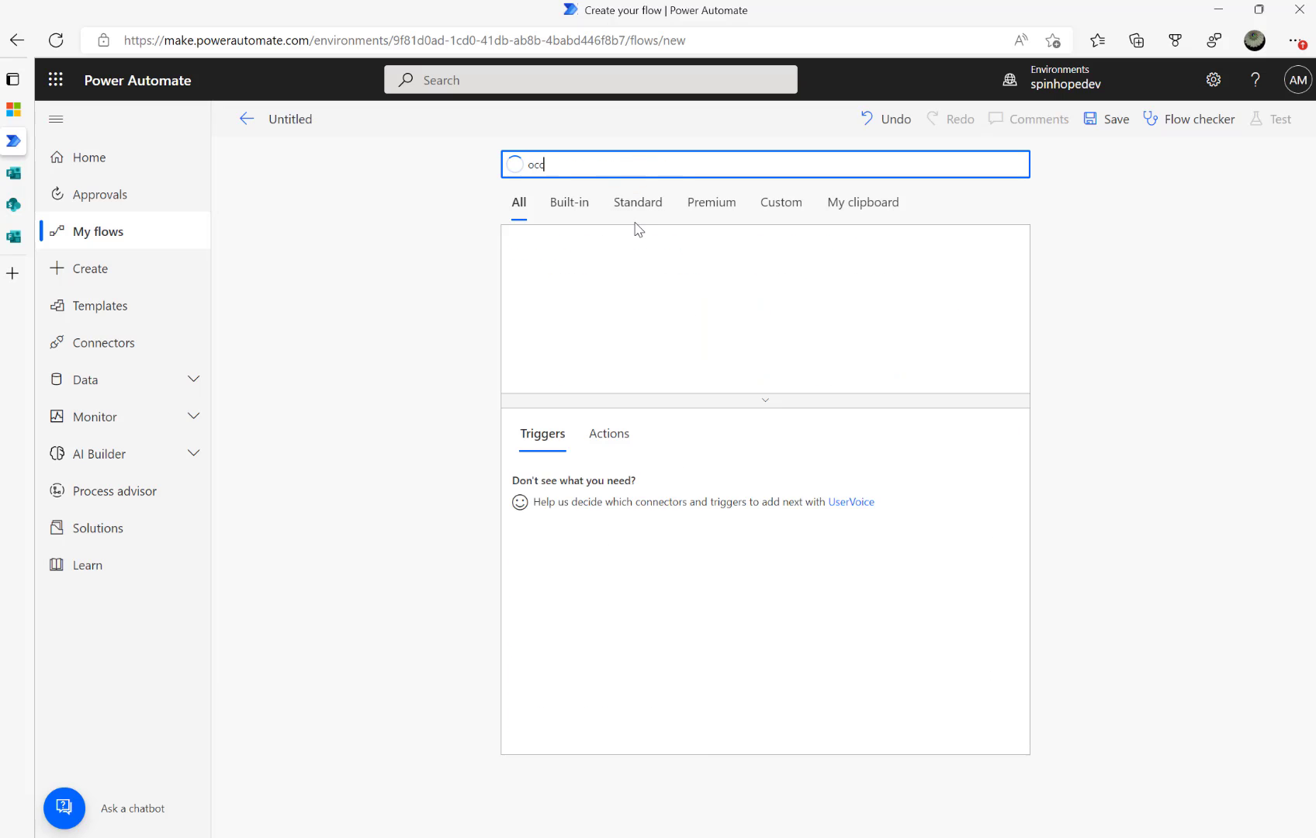
key("BackSpace")
key("BackSpace")
key("BackSpace")
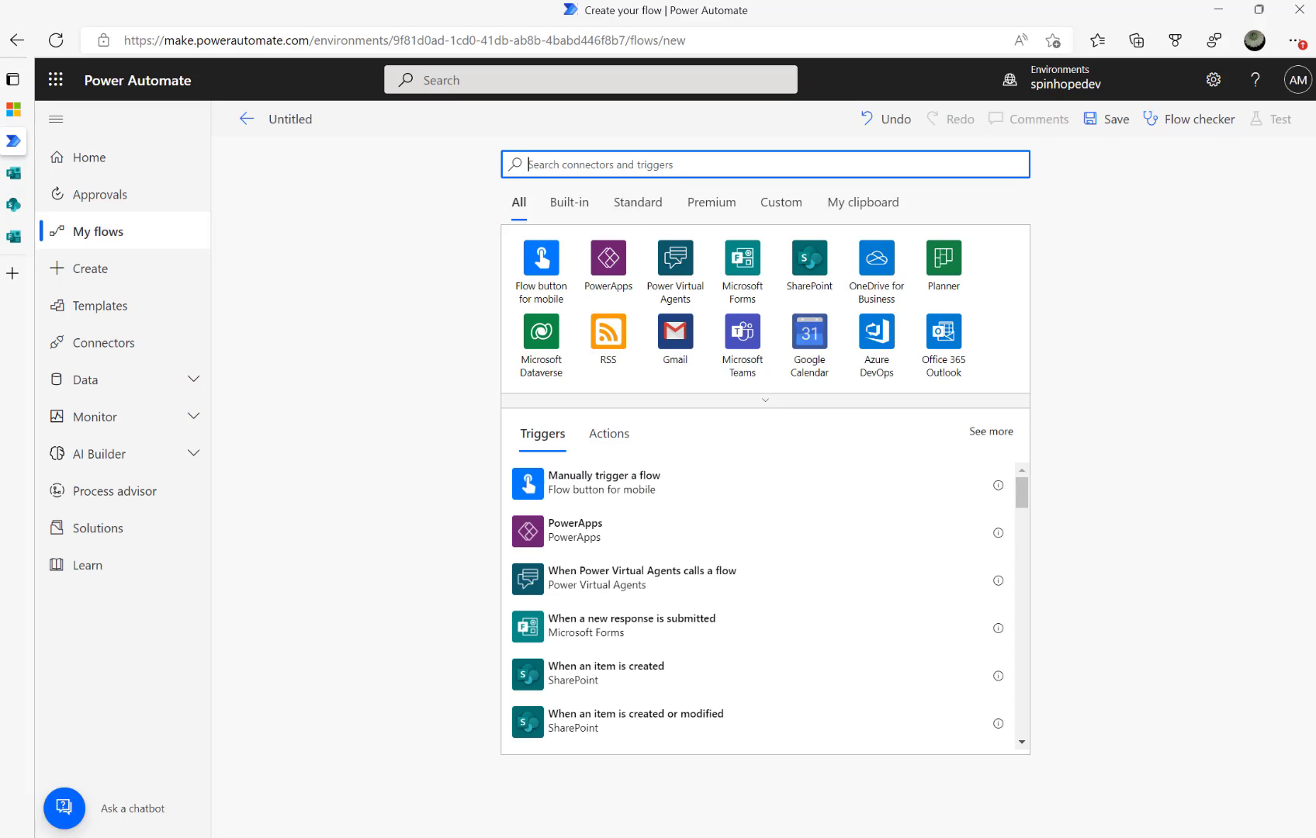
type("recurr")
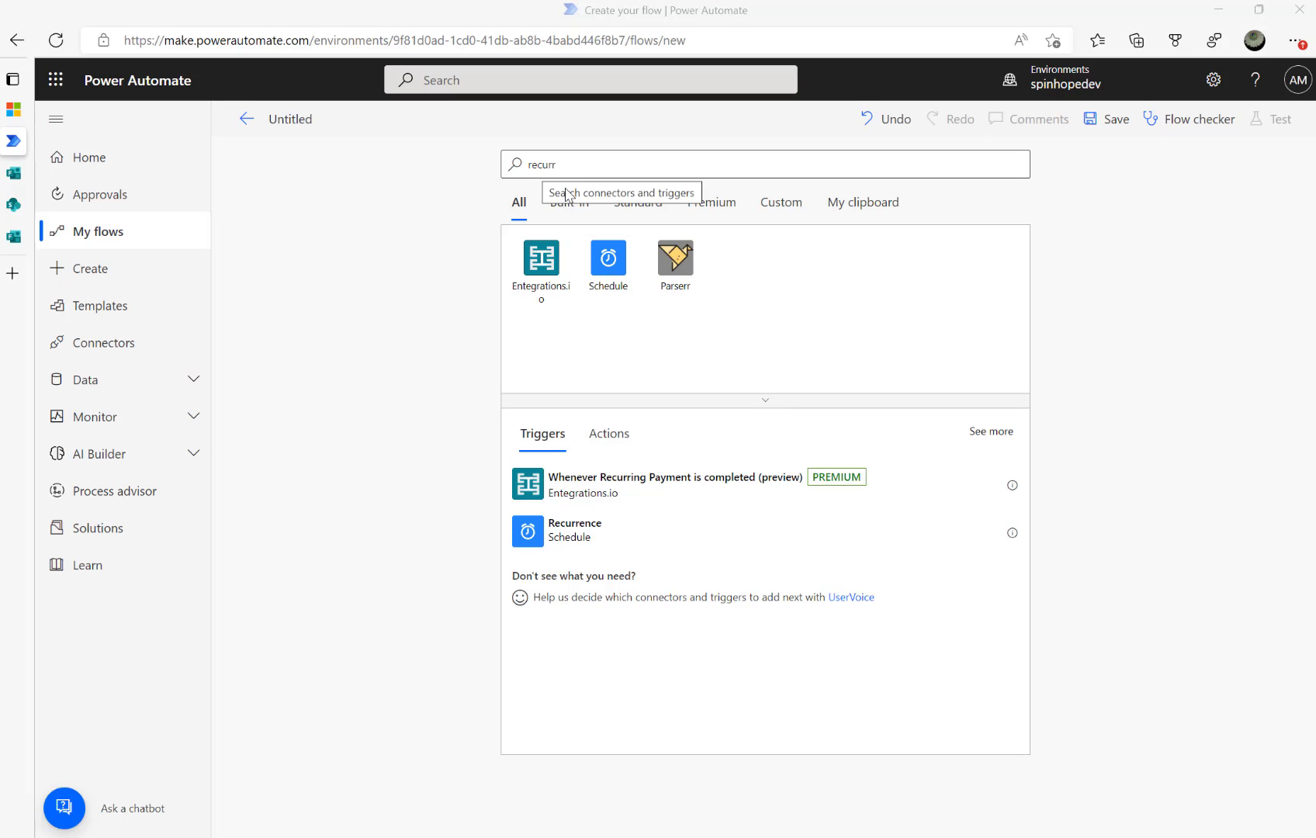
left_click(588, 543)
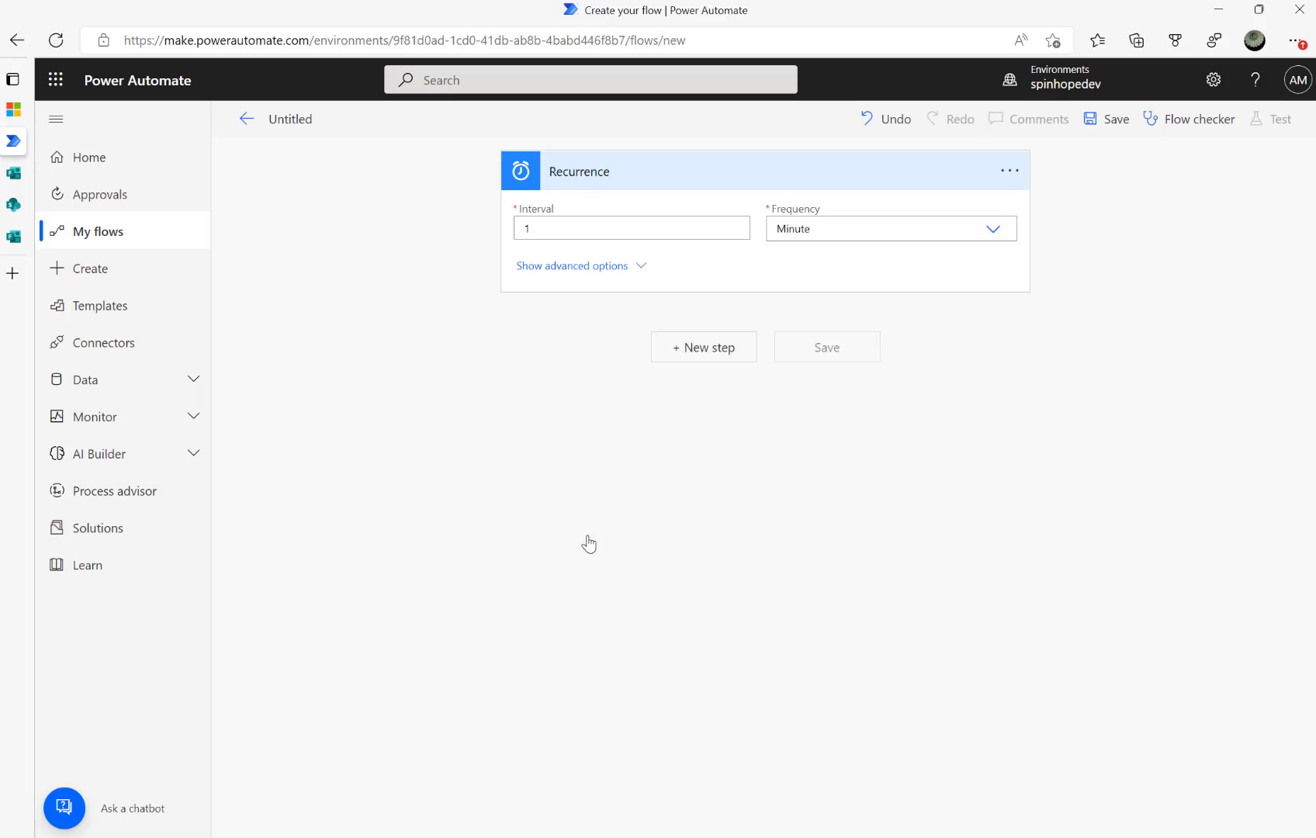
Set the Recurrence frequency to every 1 Day, then bring up the SharePoint Machine Maintenance list
left_click(991, 233)
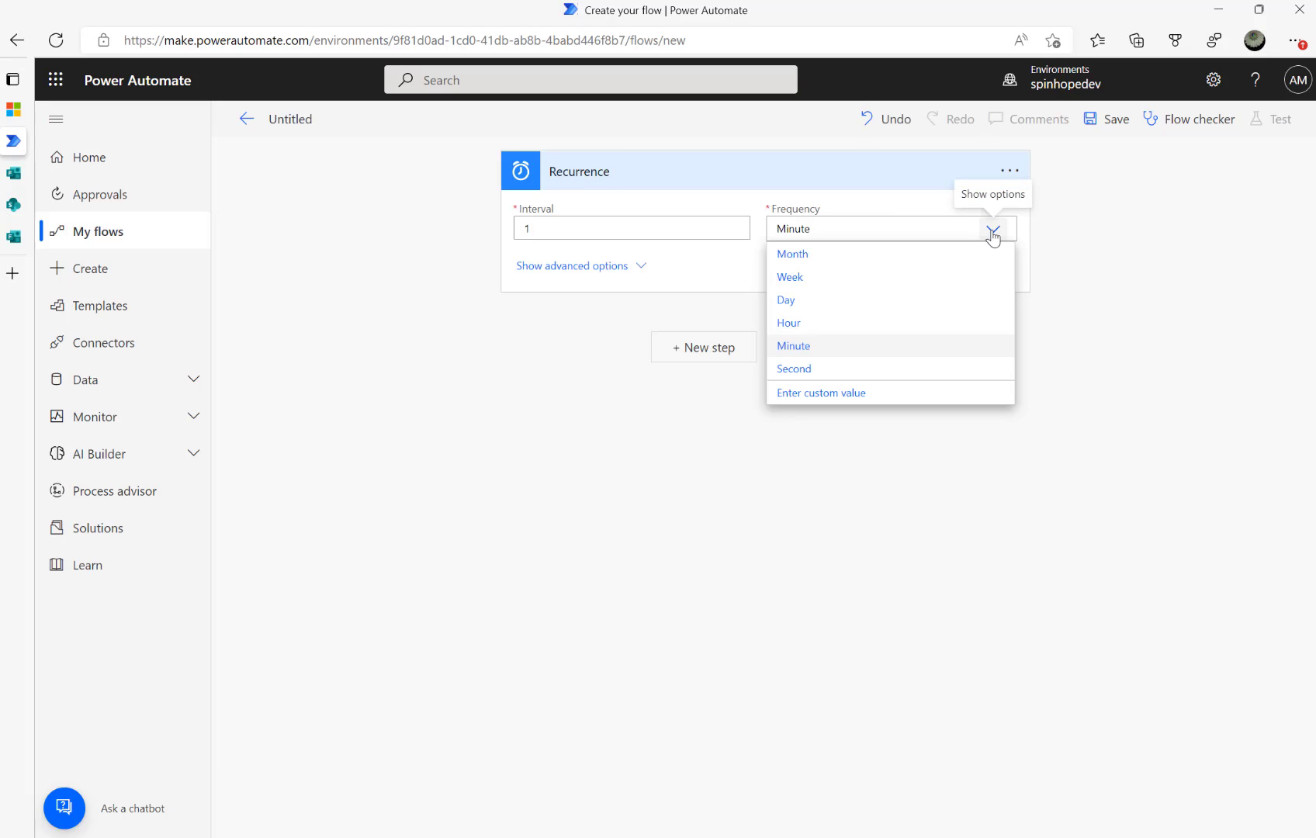
left_click(787, 299)
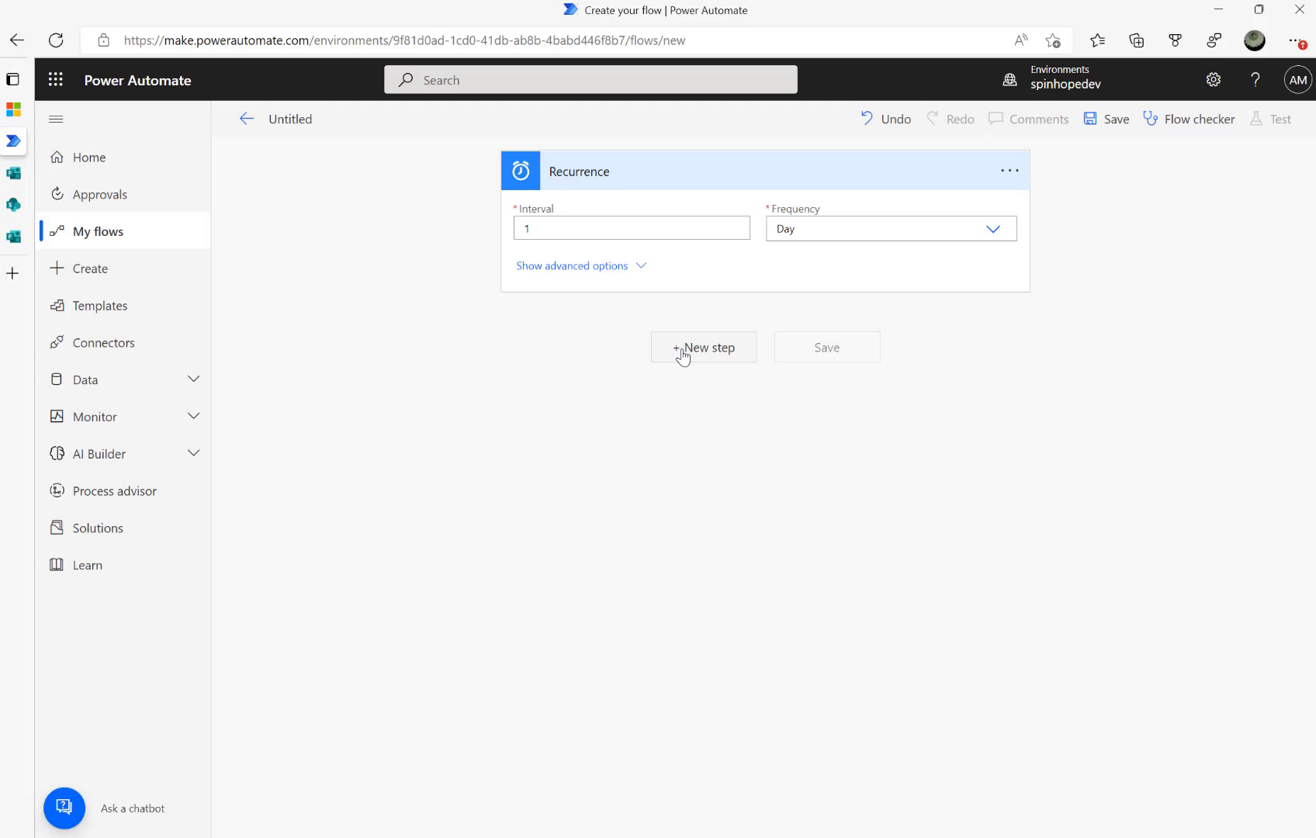
left_click(47, 208)
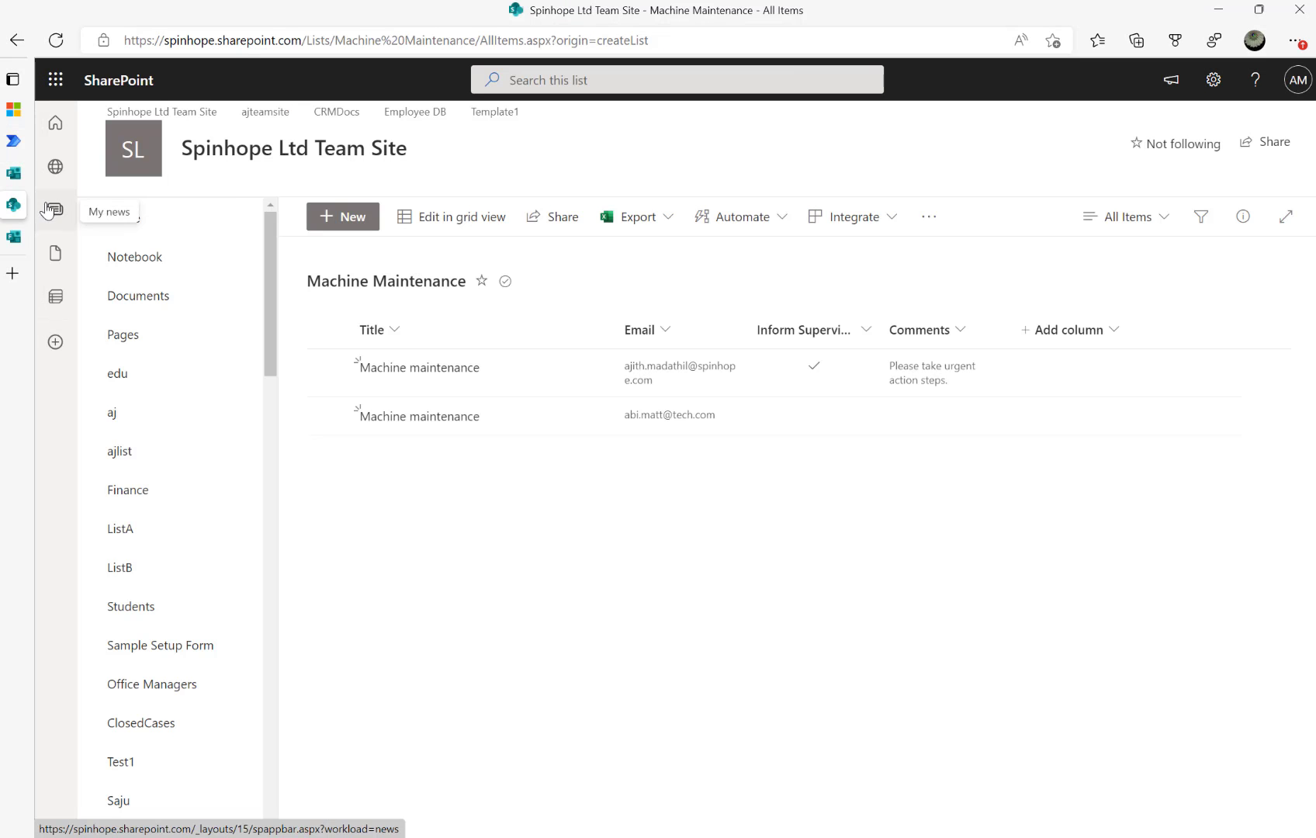
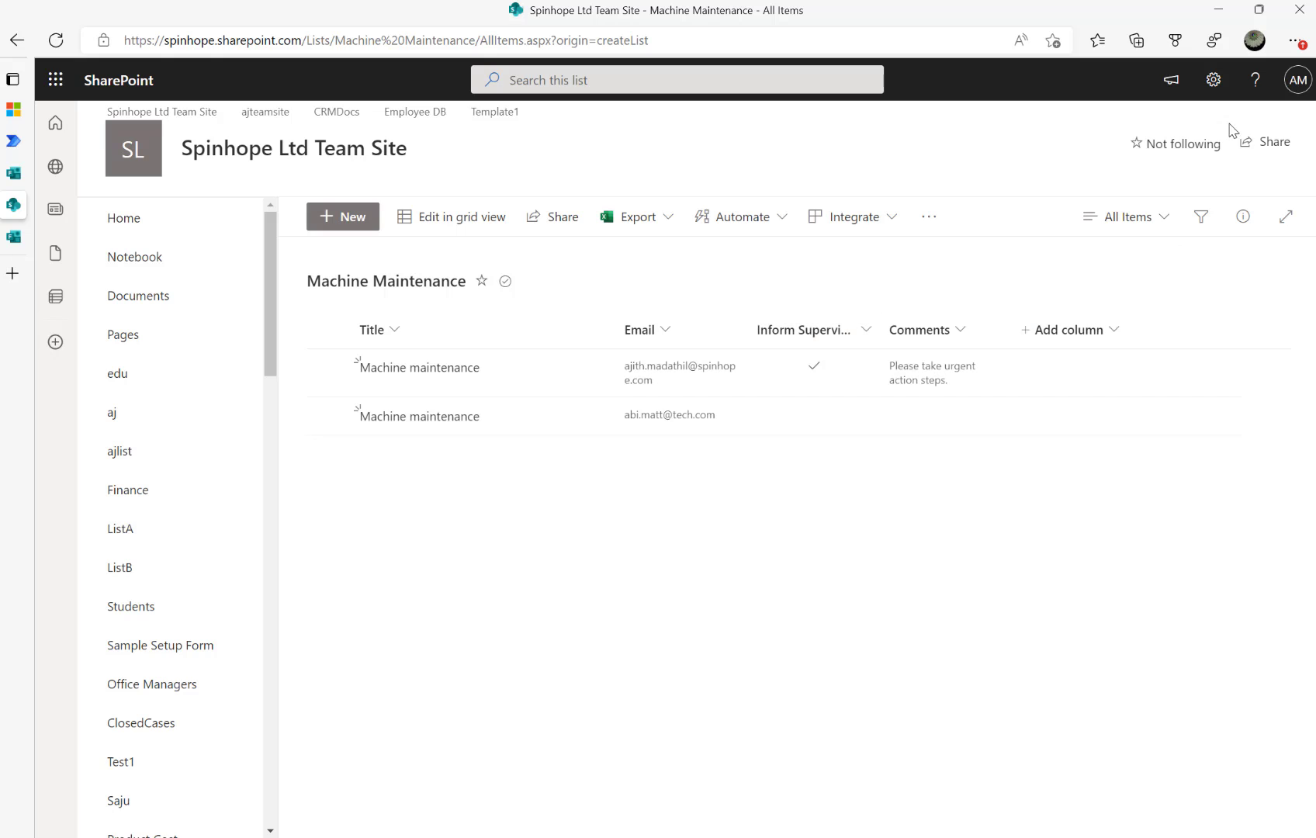
From the list settings, start a new column and name it Form Sent Date
left_click(1213, 83)
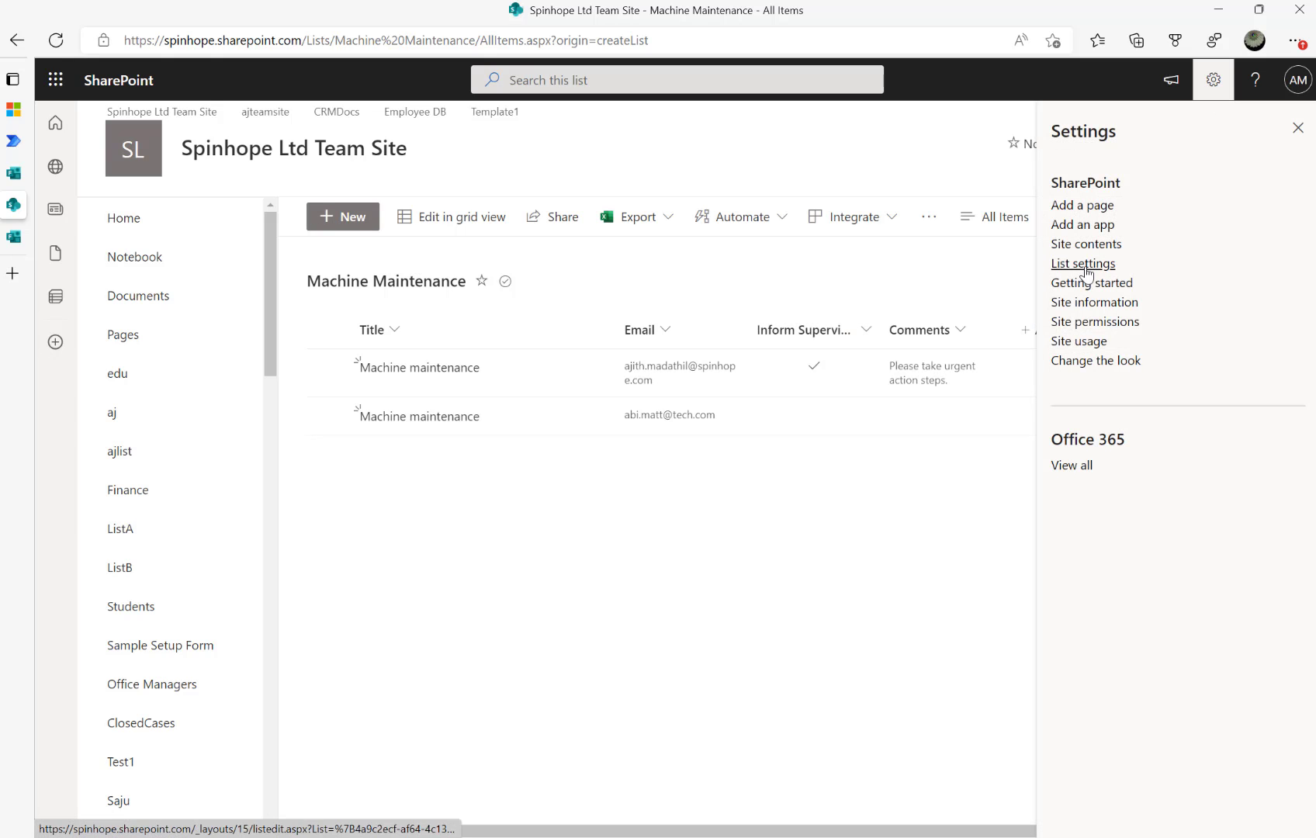
left_click(1084, 265)
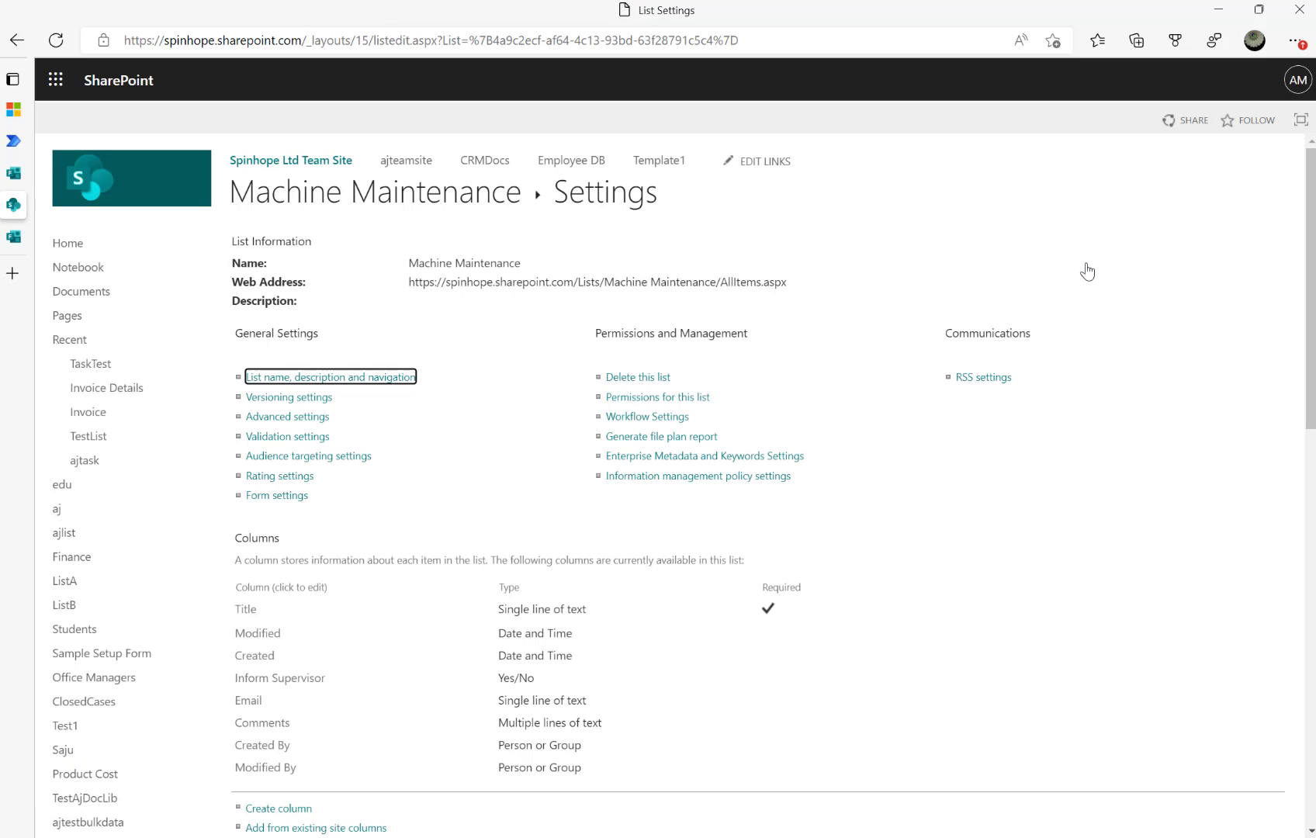
scroll(440, 521, "down", 2)
scroll(440, 525, "down", 2)
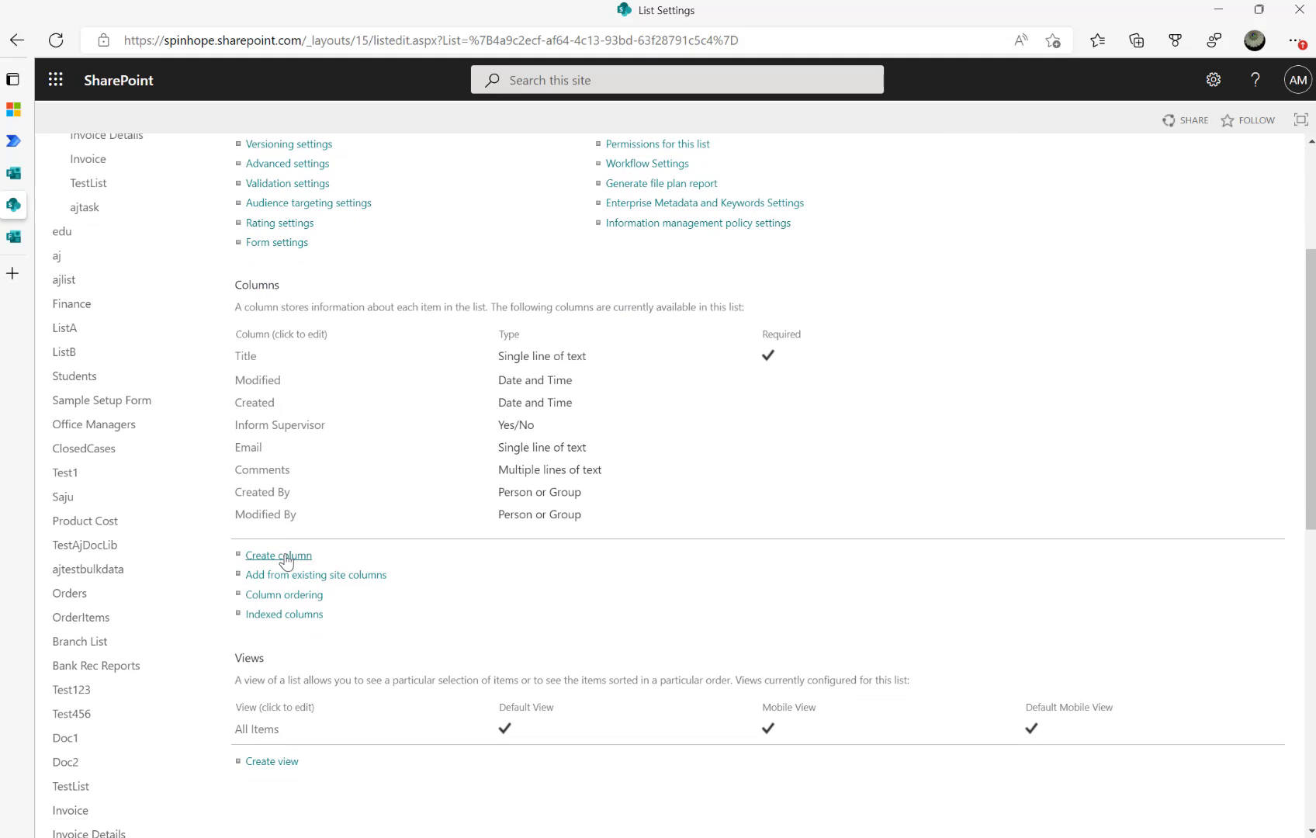
left_click(277, 555)
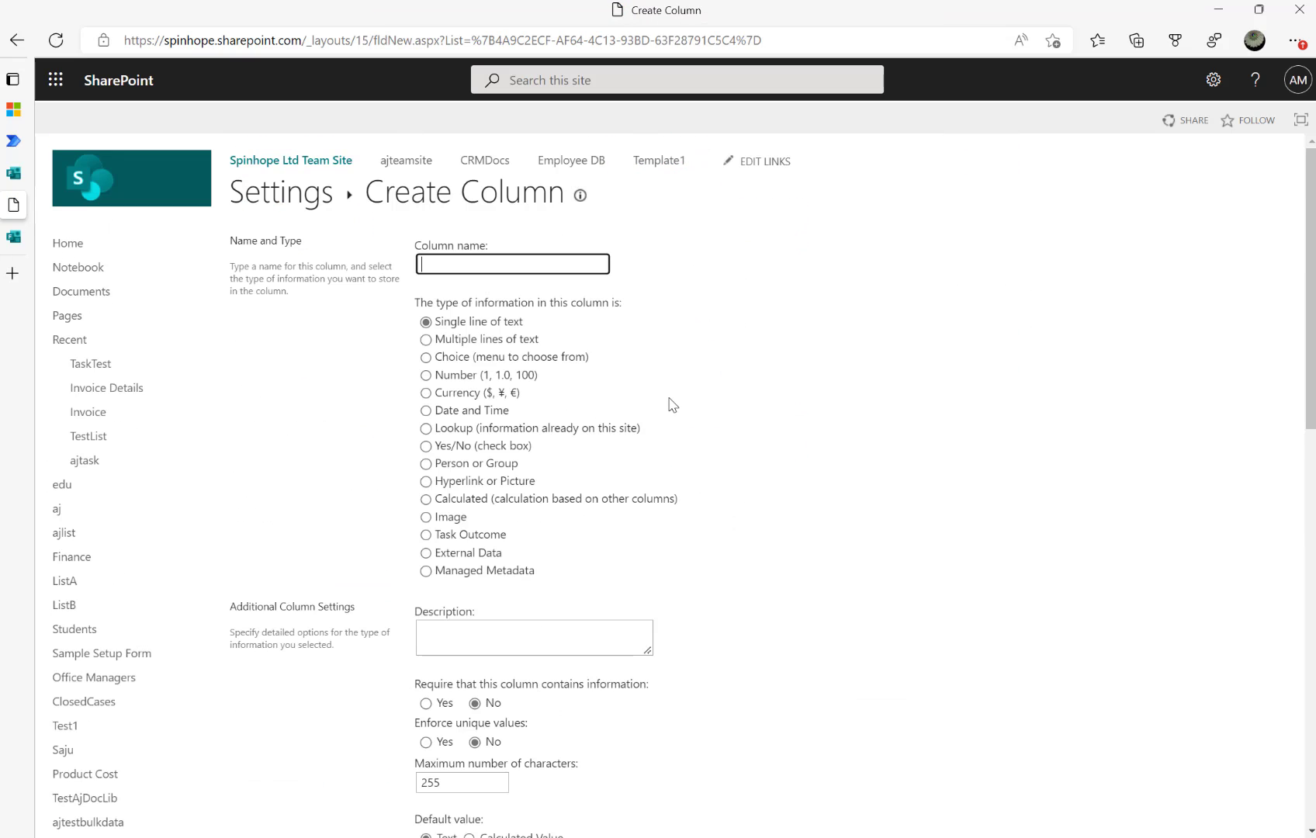
type("Forms")
key("BackSpace")
key("BackSpace")
key("BackSpace")
type("Sen")
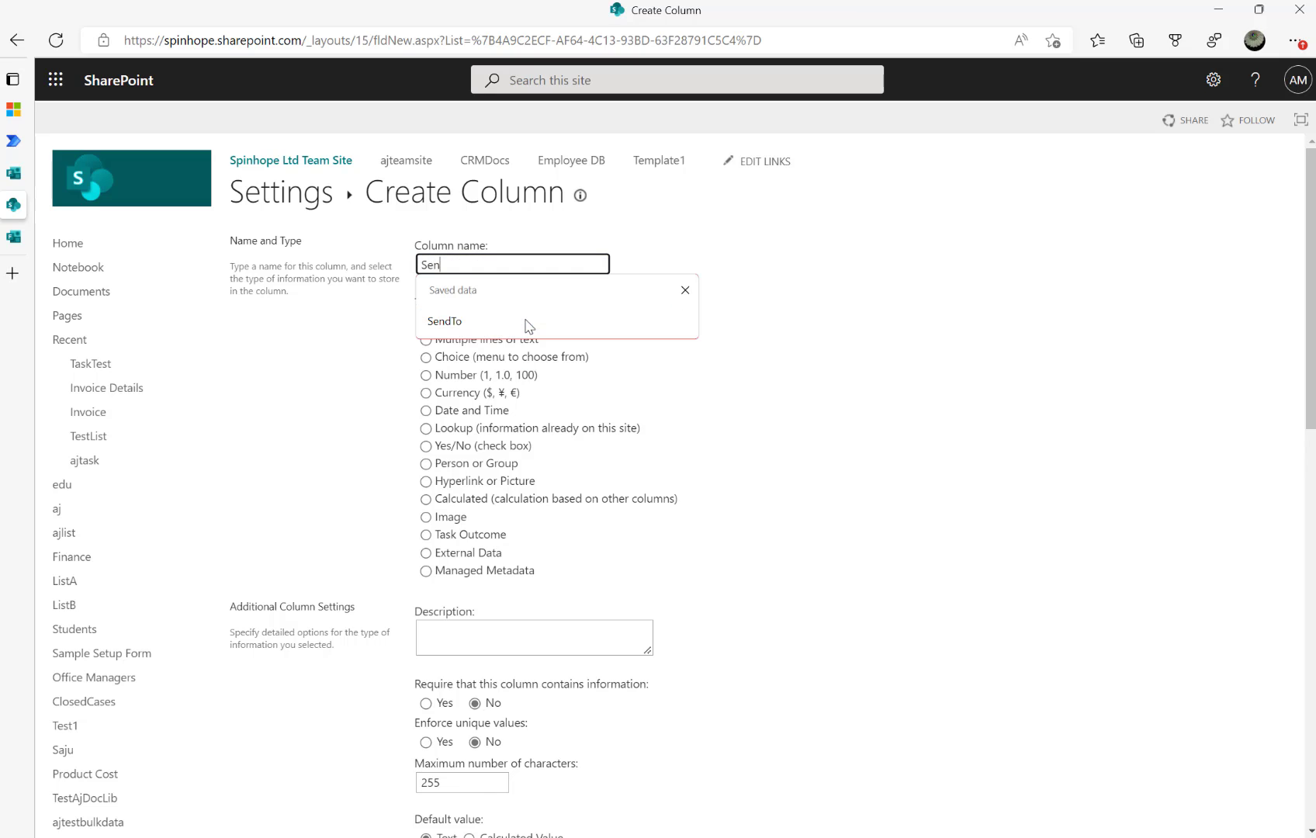
key("BackSpace")
key("BackSpace")
key("BackSpace")
type("Form")
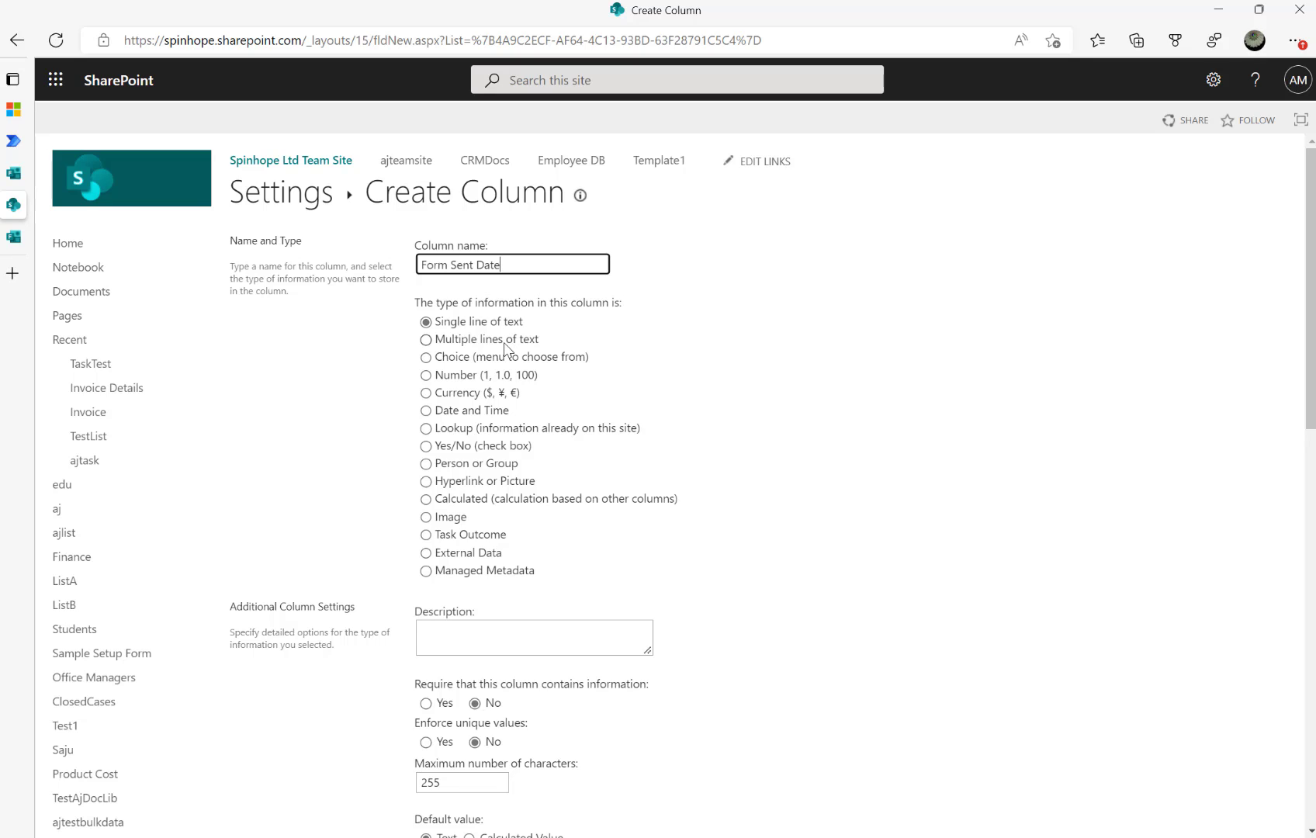
Make the Form Sent Date column a Date and Time type and save it
left_click(458, 410)
scroll(829, 481, "down", 3)
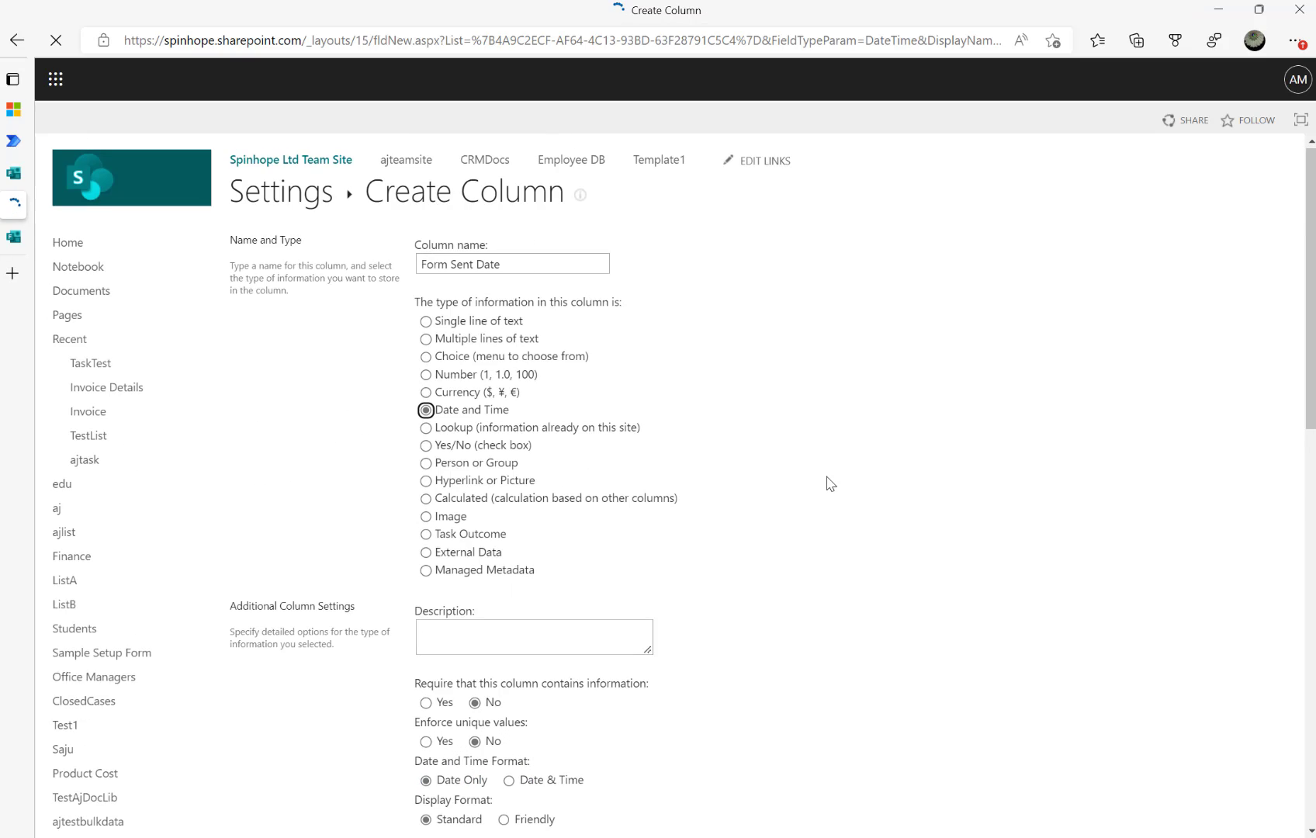
scroll(829, 481, "down", 5)
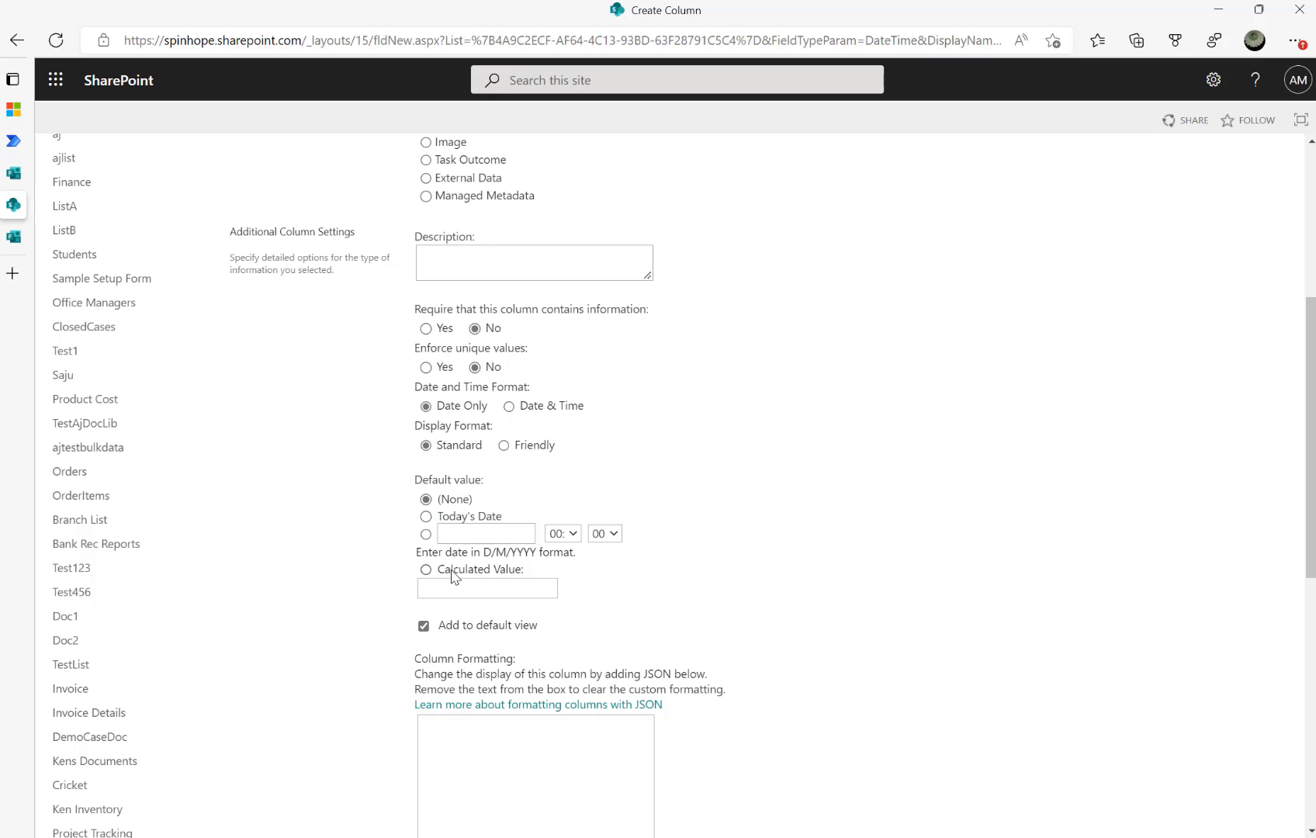
scroll(751, 553, "down", 1)
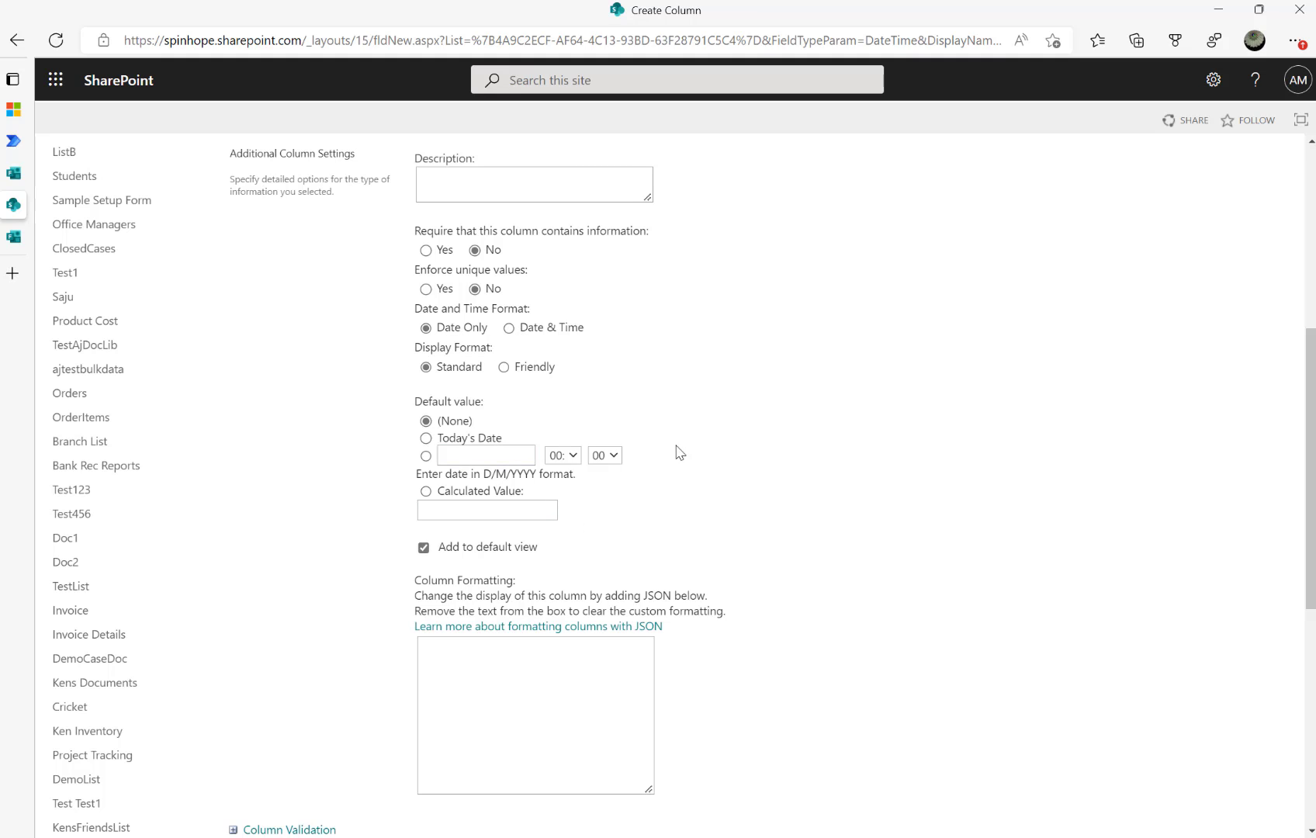
scroll(776, 598, "down", 2)
scroll(778, 599, "down", 3)
left_click(1167, 531)
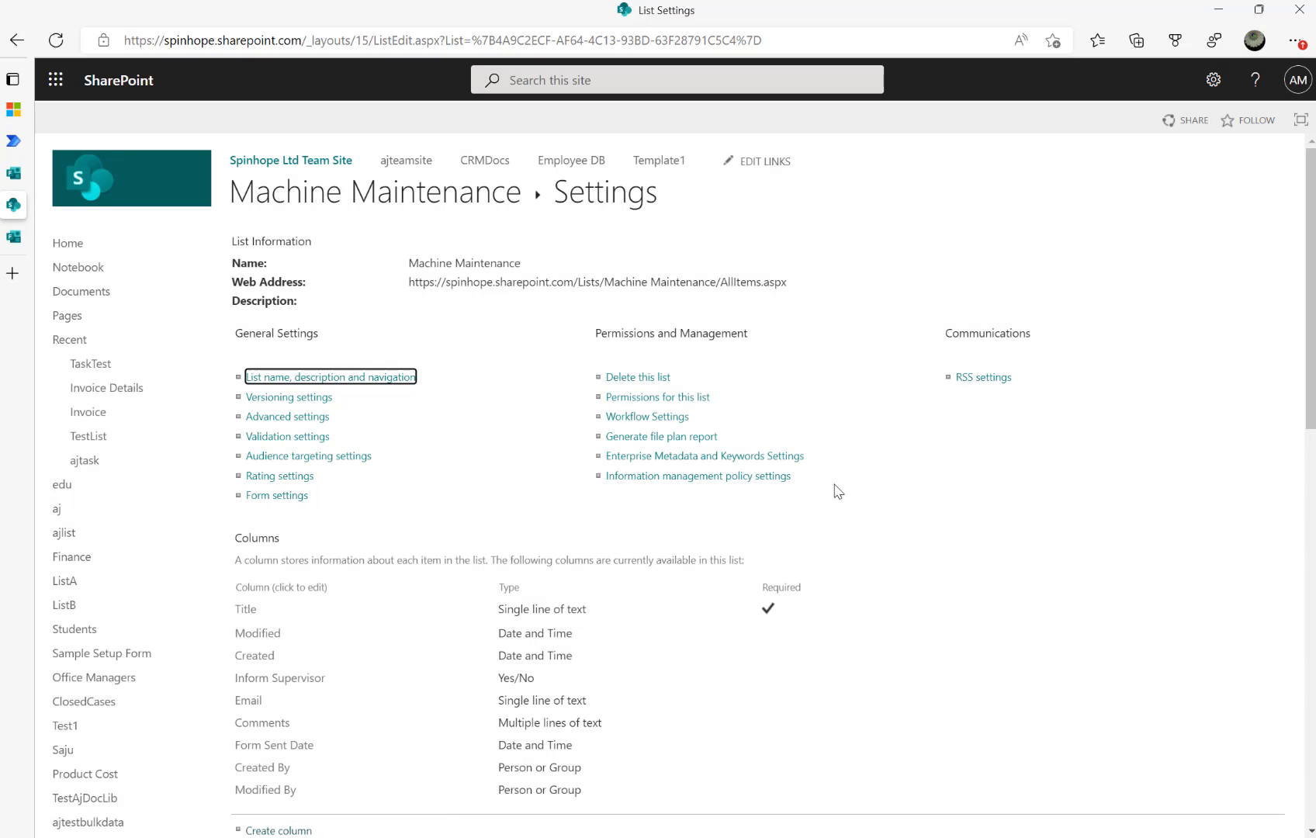
scroll(288, 605, "down", 2)
left_click(264, 592)
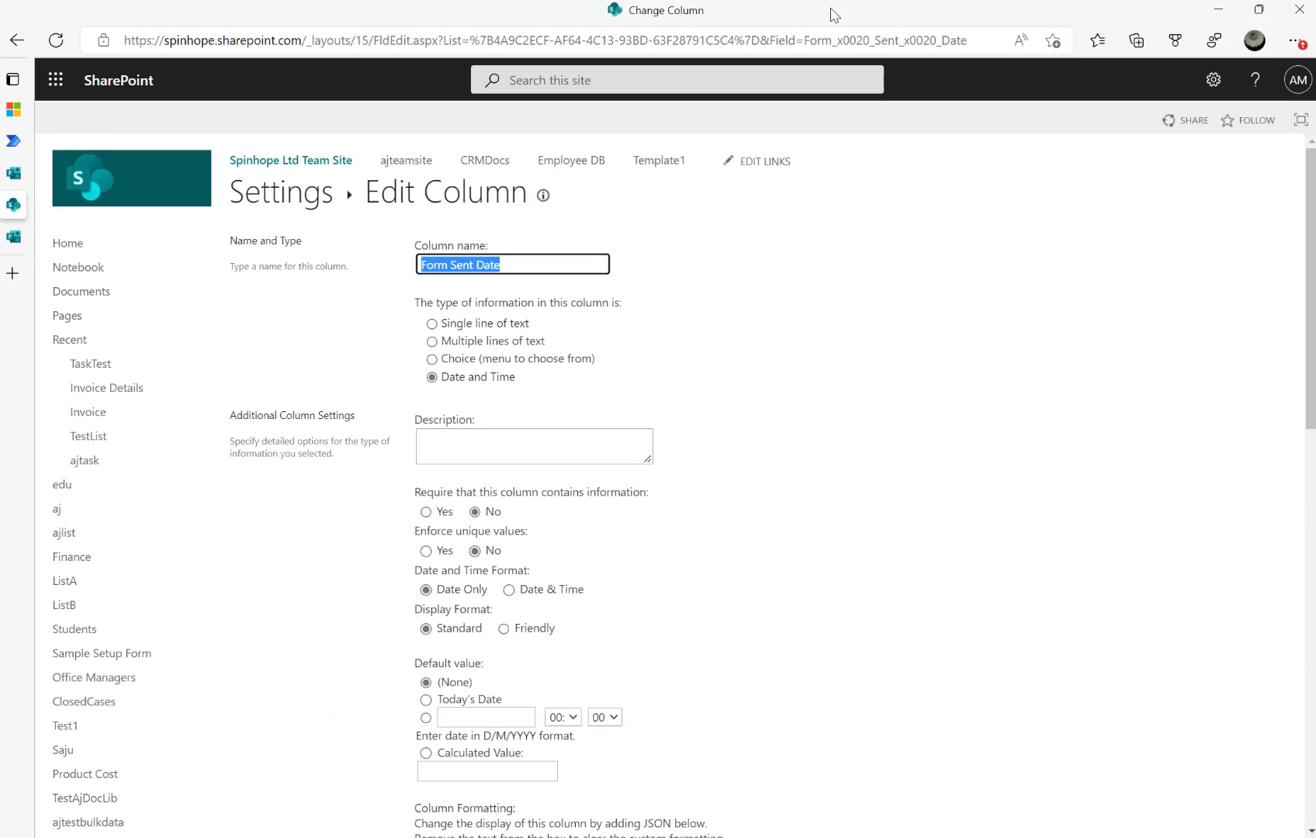
left_click(807, 41)
left_click_drag(869, 41, 956, 41)
left_click(829, 44)
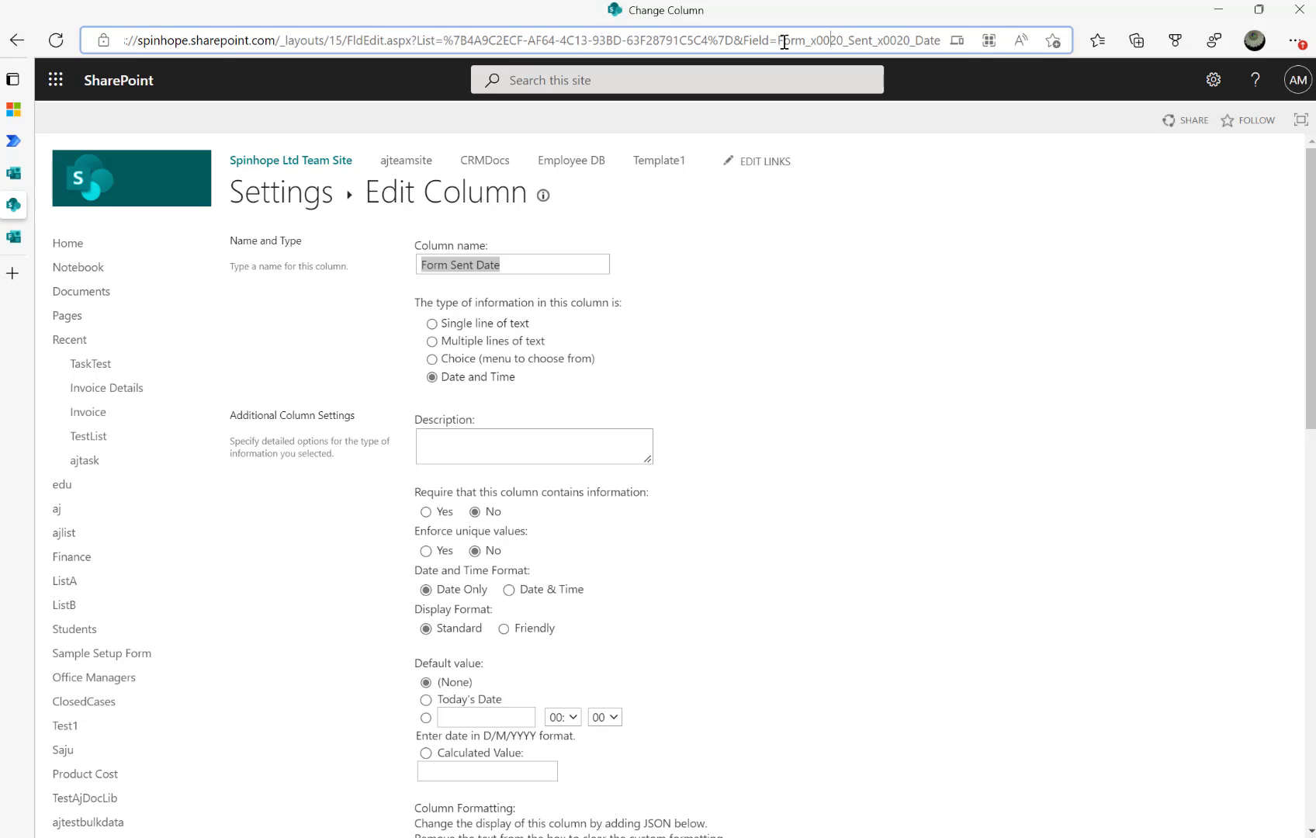
left_click_drag(876, 39, 929, 39)
left_click(797, 43)
left_click(260, 200)
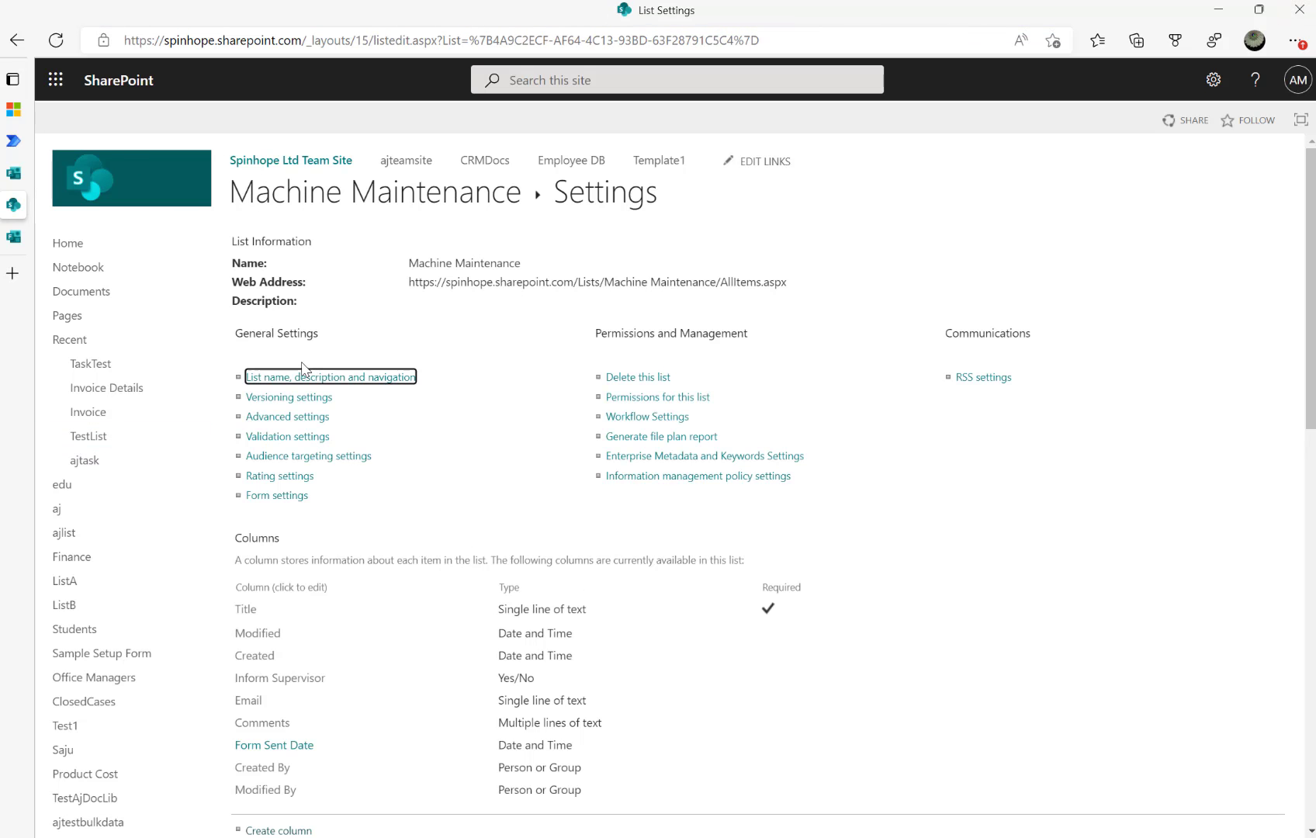
Go back to the Machine Maintenance list and reload it so Form Sent Date appears
left_click(20, 147)
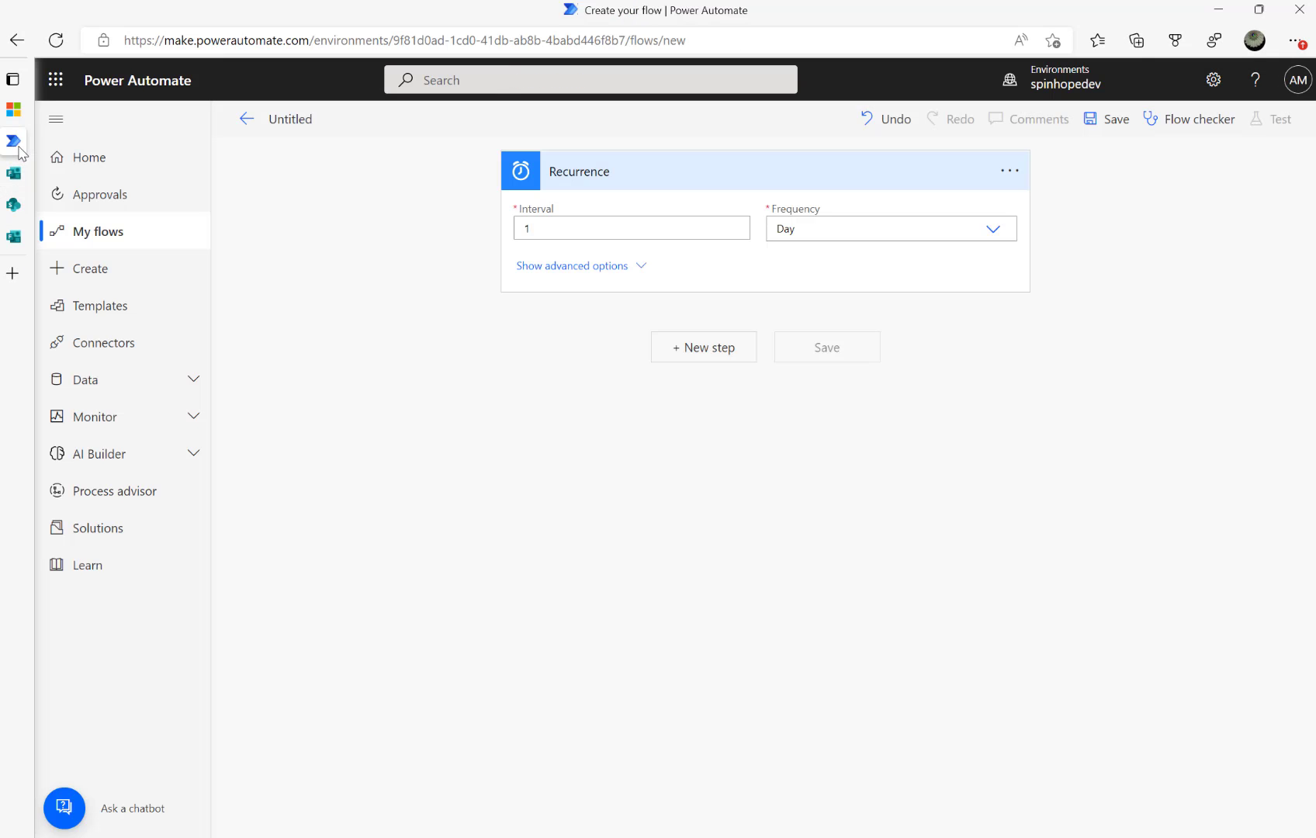
left_click(21, 204)
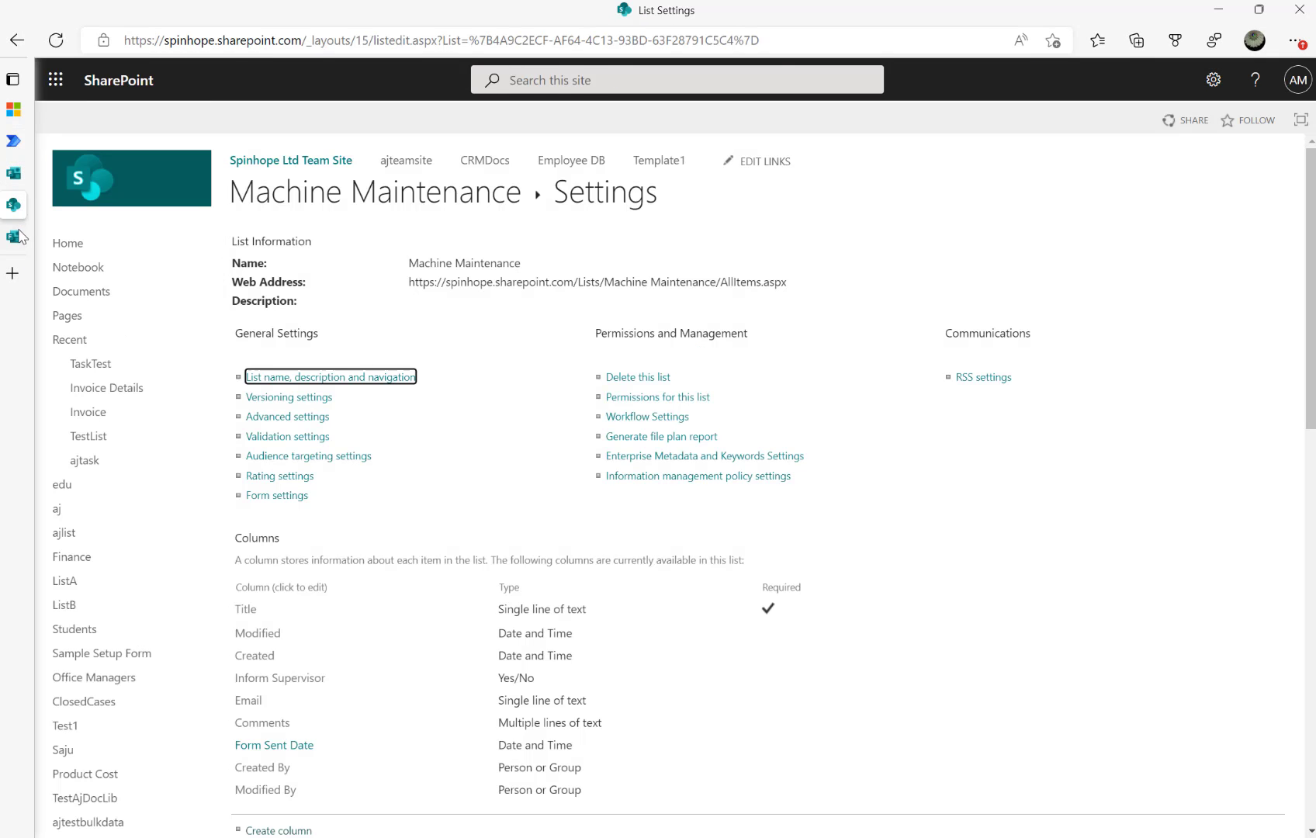
mouse_move(21, 236)
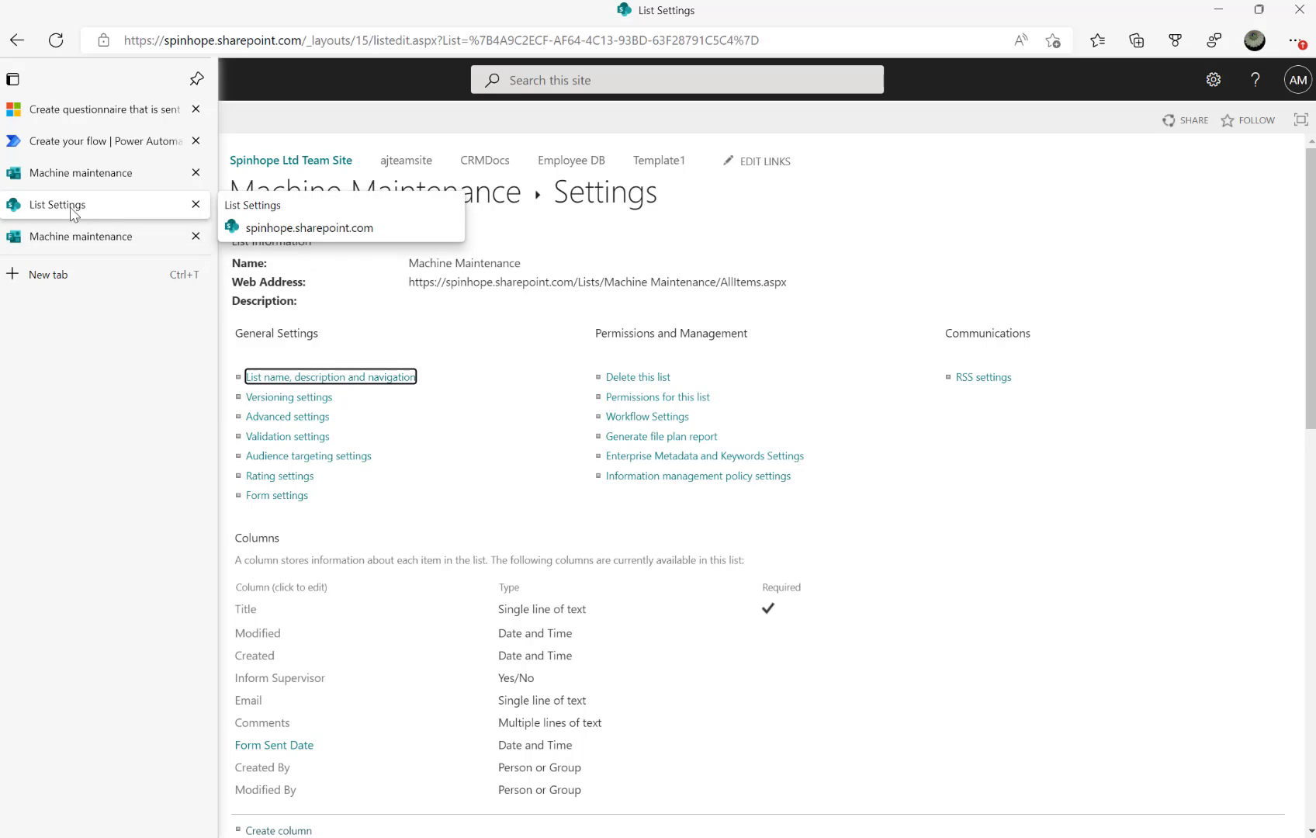
left_click(319, 200)
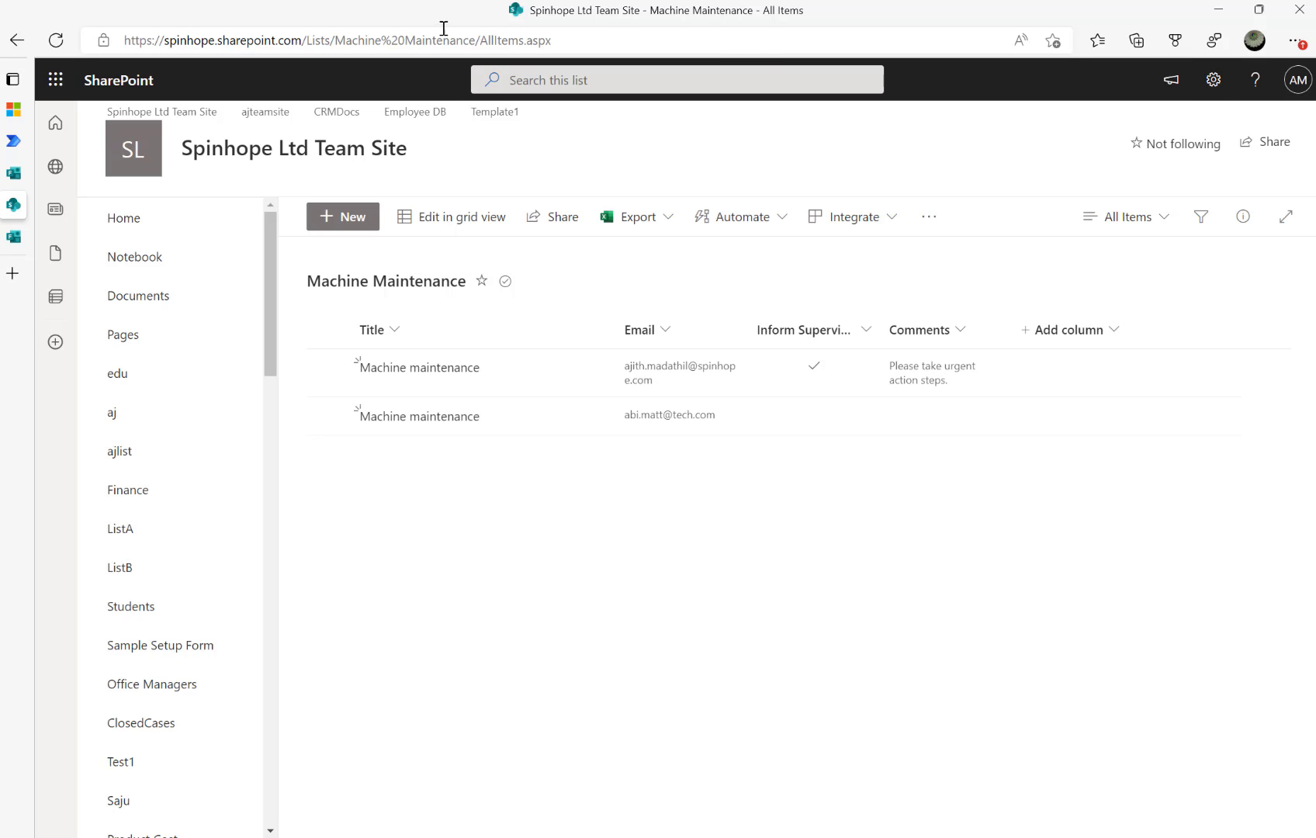
left_click(56, 40)
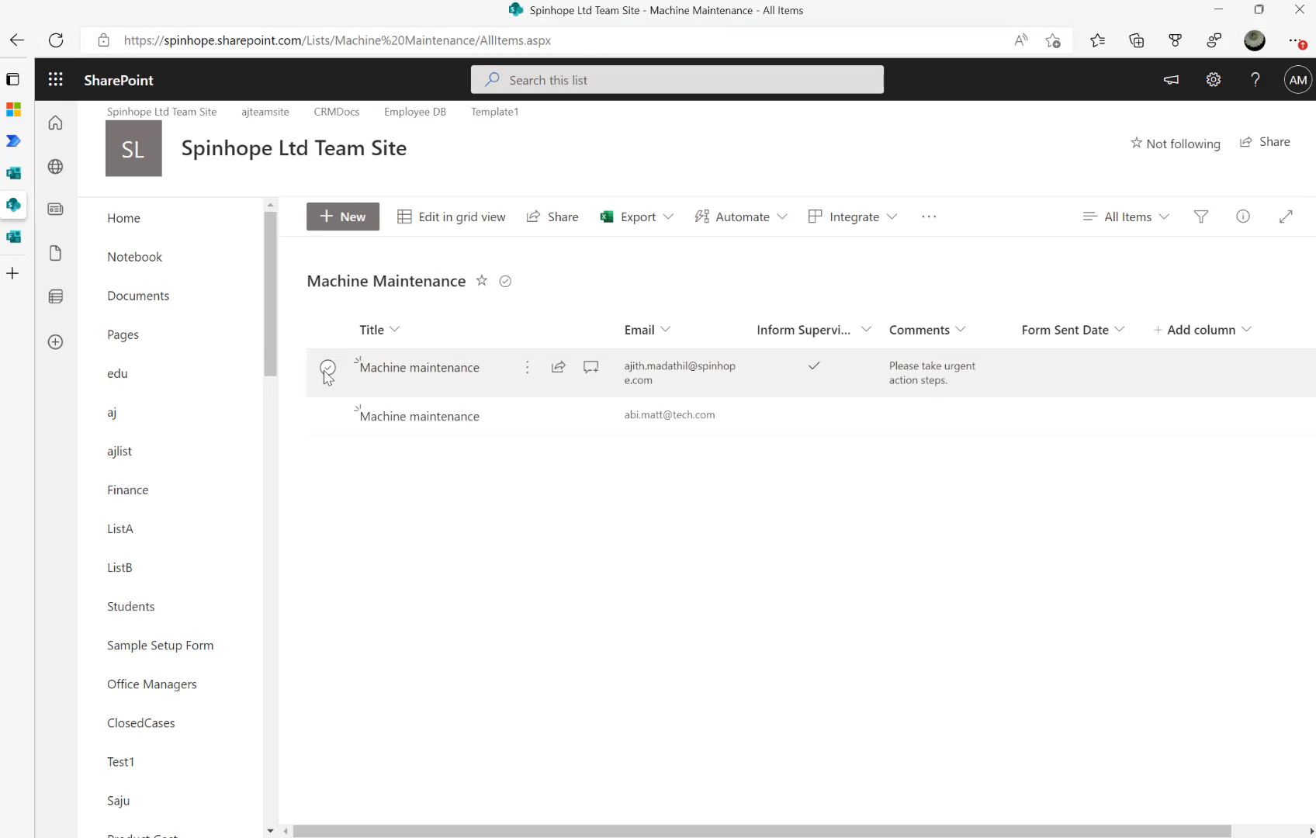
Give the first Machine maintenance item a Form Sent Date of 08/10/2022 and save
left_click(327, 367)
left_click(417, 224)
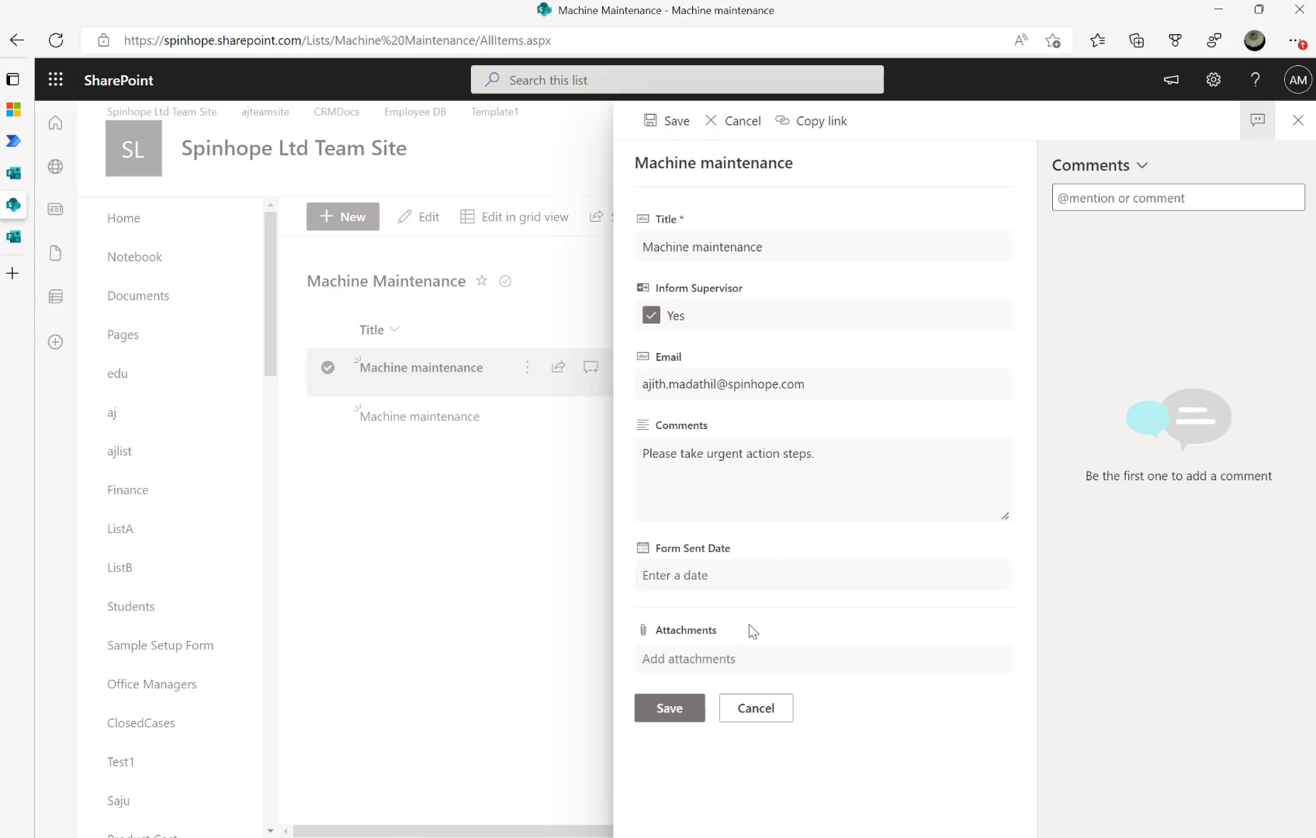
left_click(718, 573)
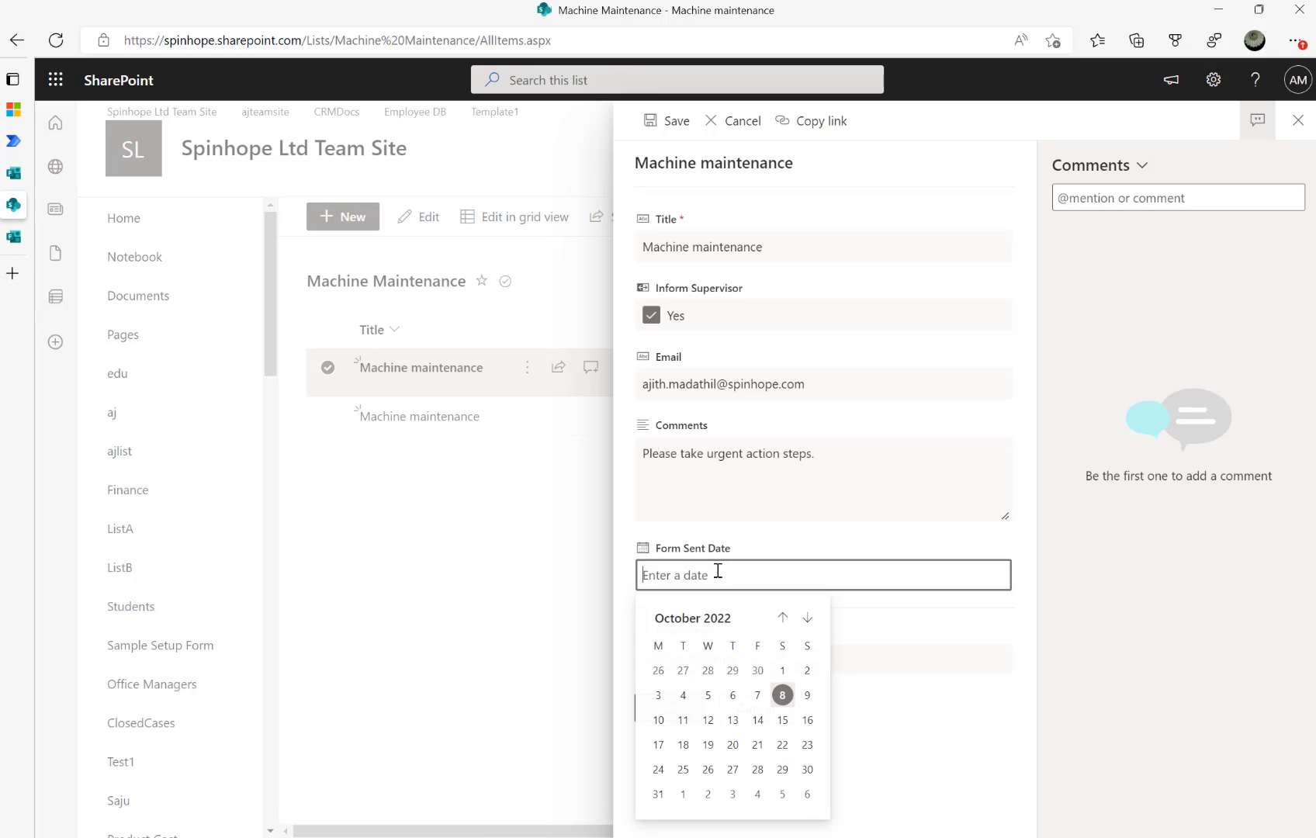
type("08/10/2022")
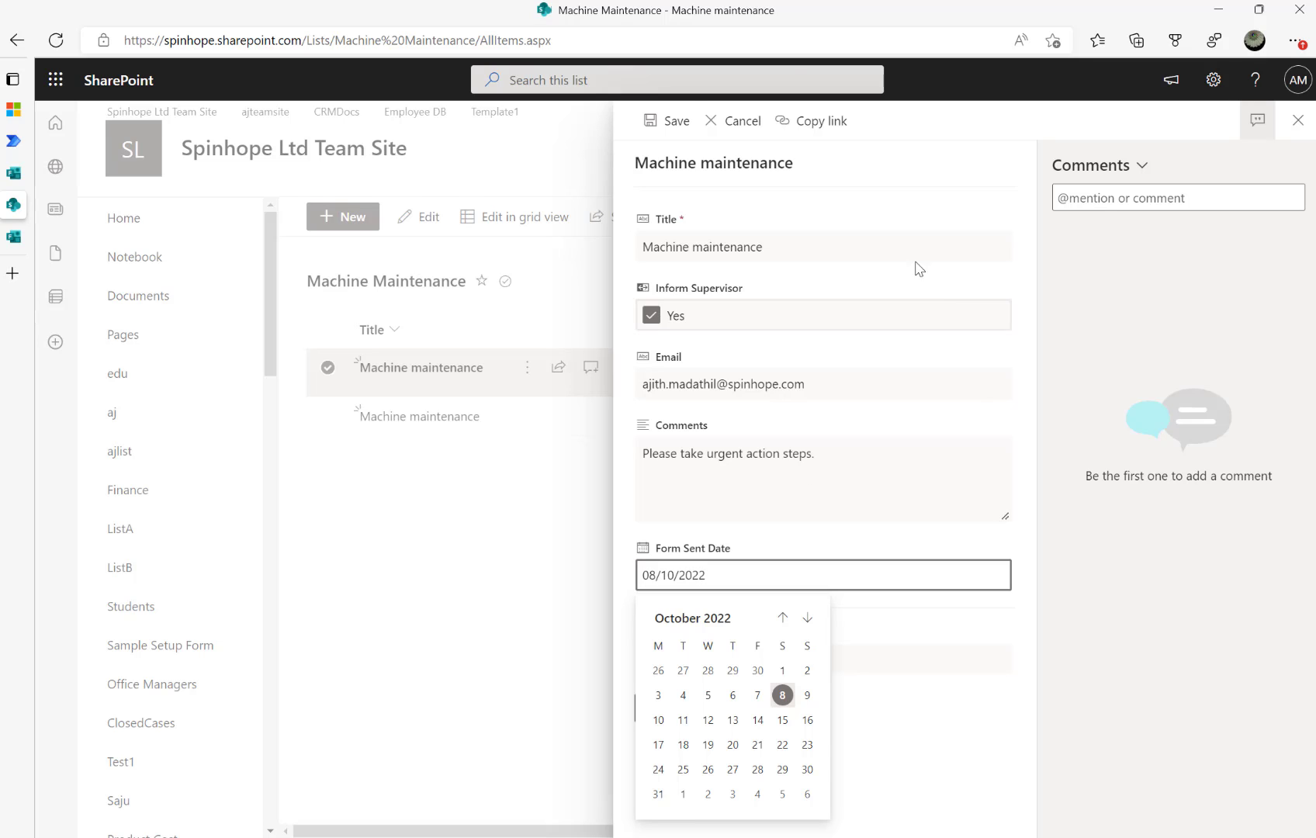
left_click(666, 124)
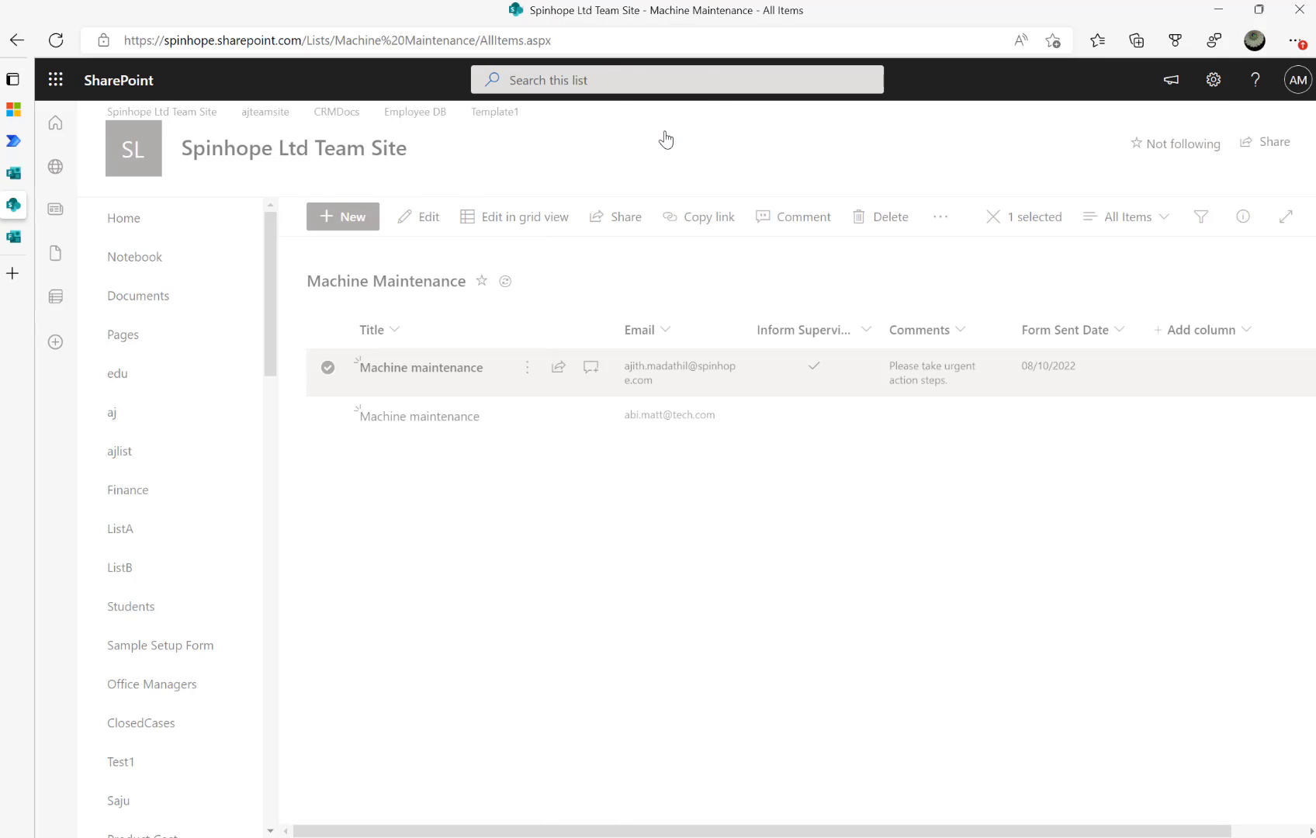
left_click(611, 590)
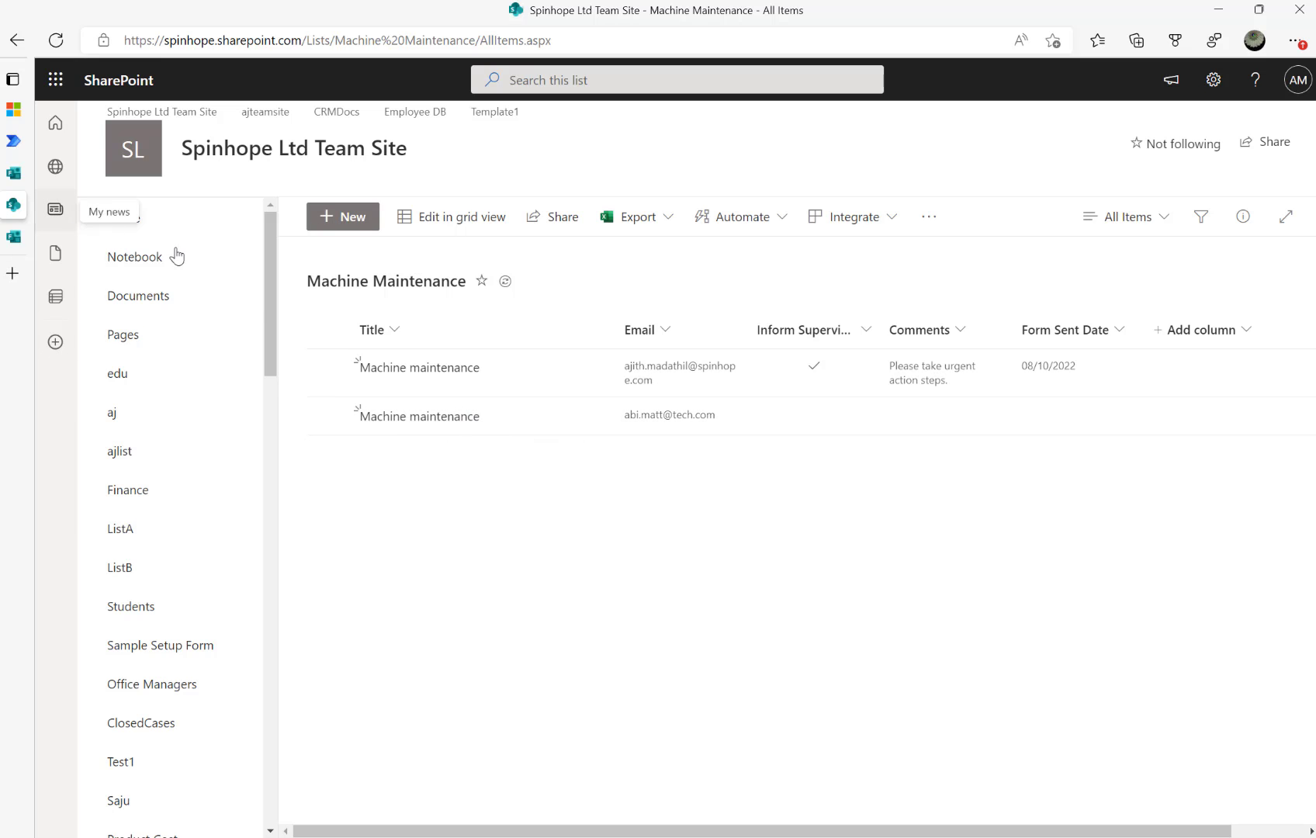
In the end-of-shift questionnaire thread, highlight the post's step about receiving a form link
left_click(47, 109)
left_click(198, 384)
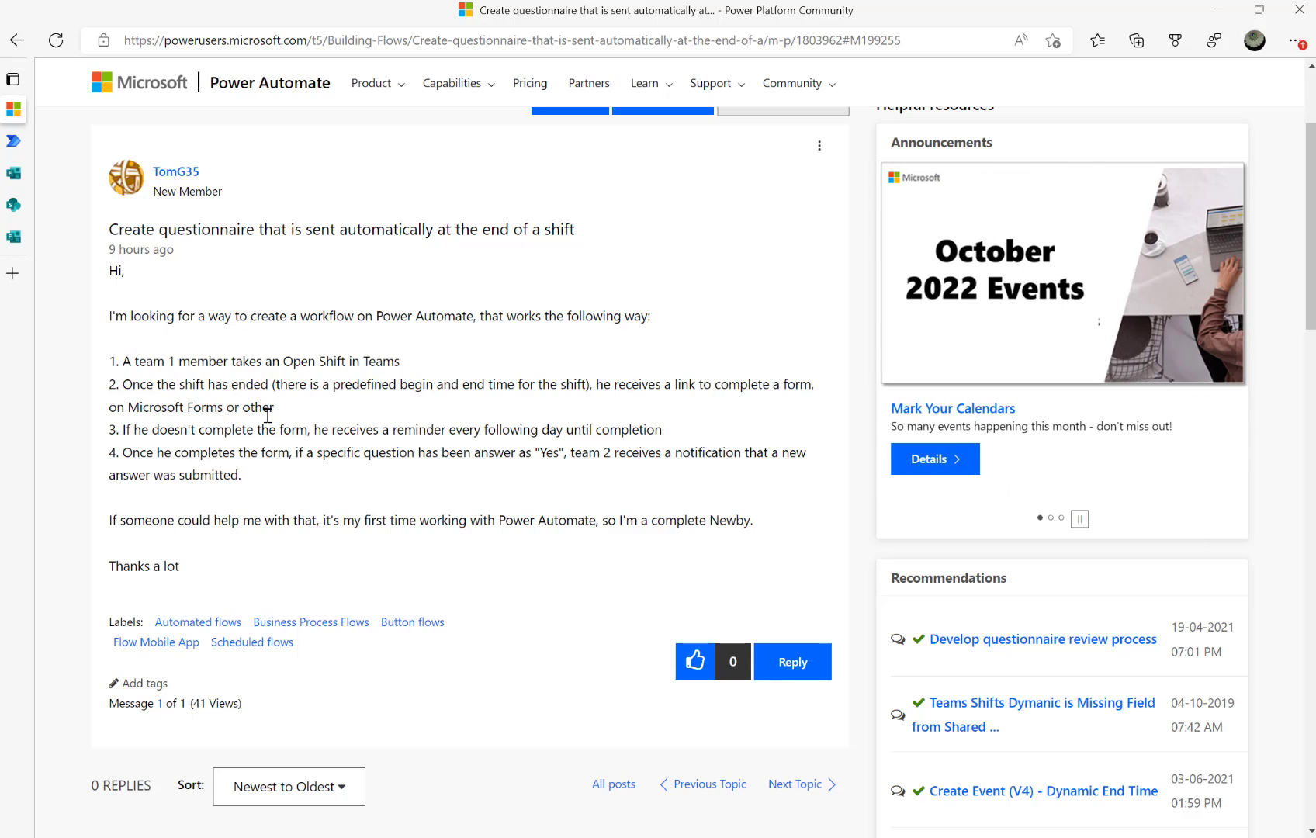
left_click_drag(253, 384, 318, 411)
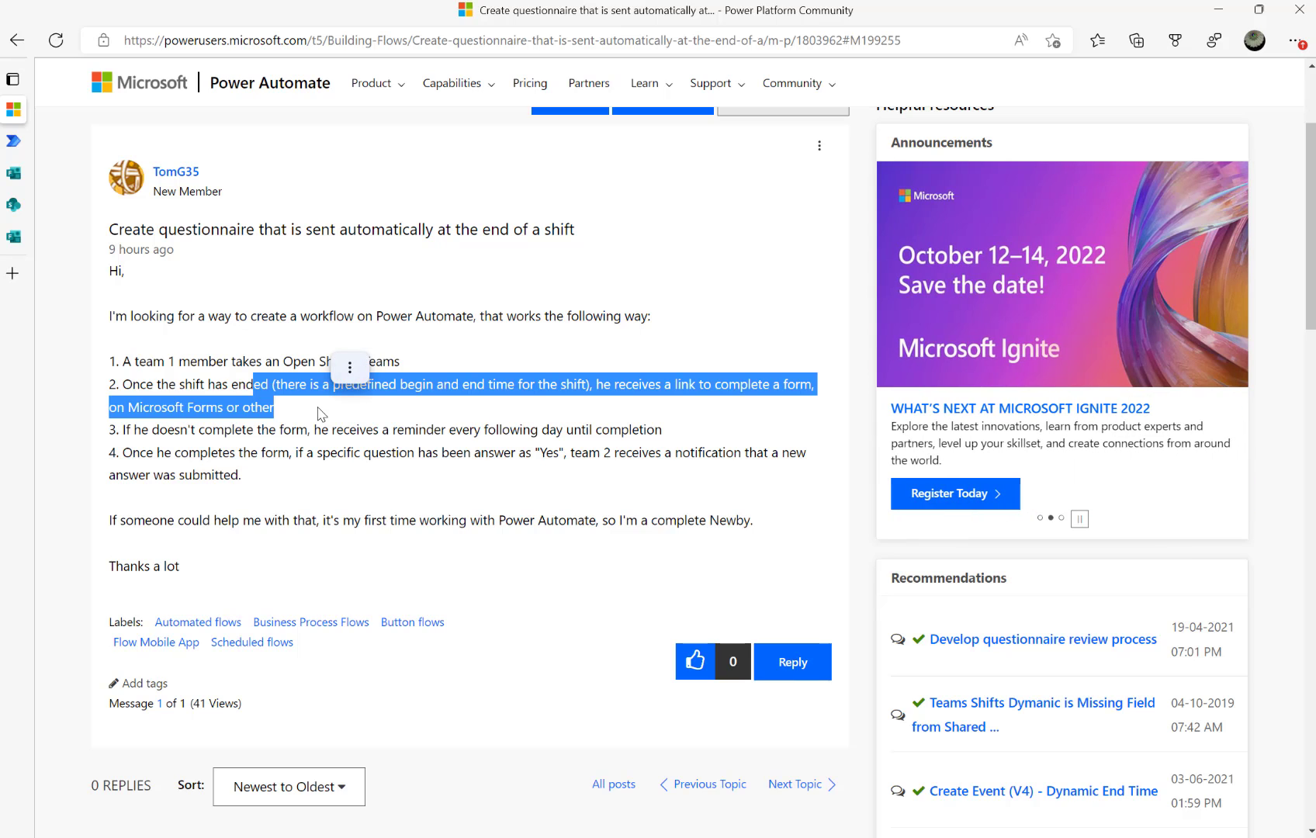
left_click(251, 388)
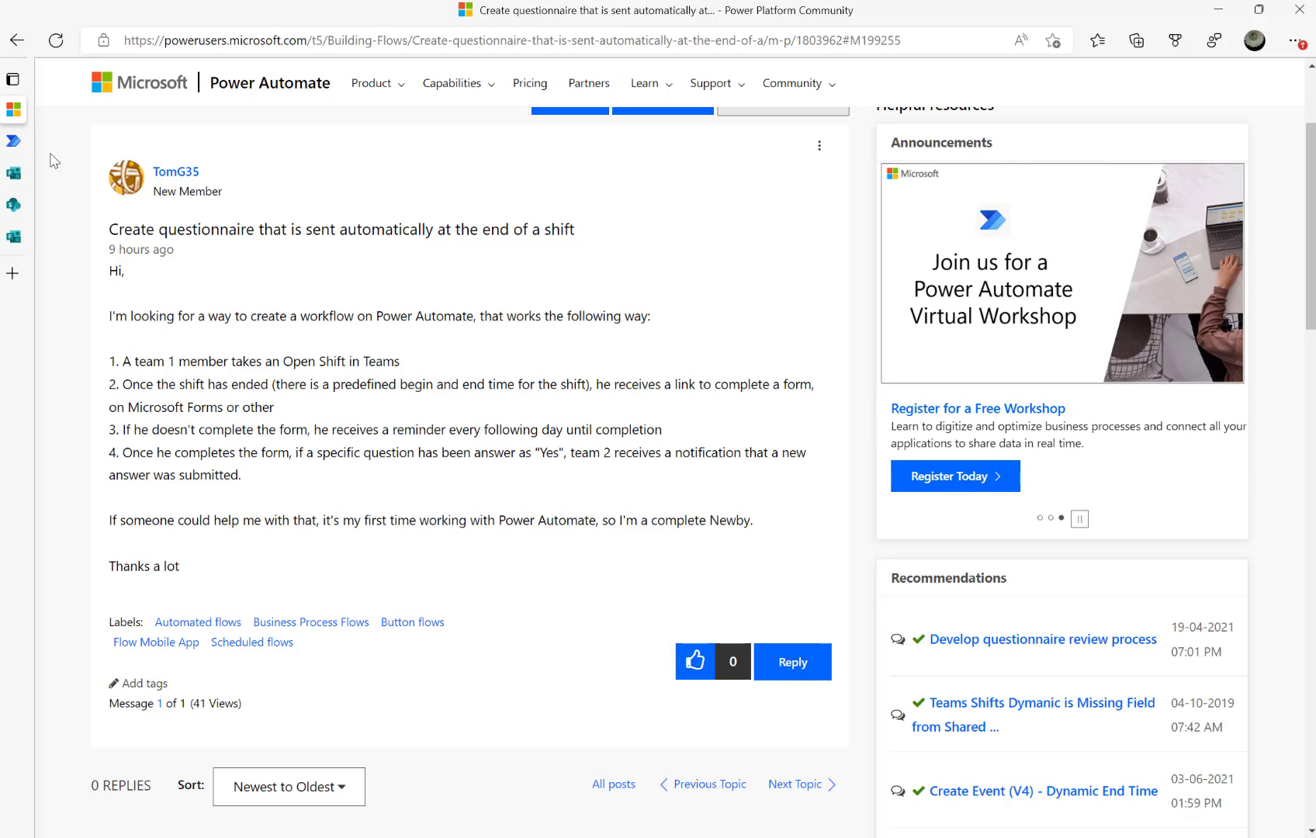
Copy the Machine maintenance form's response link, then return to the Machine Maintenance list tab
left_click(19, 173)
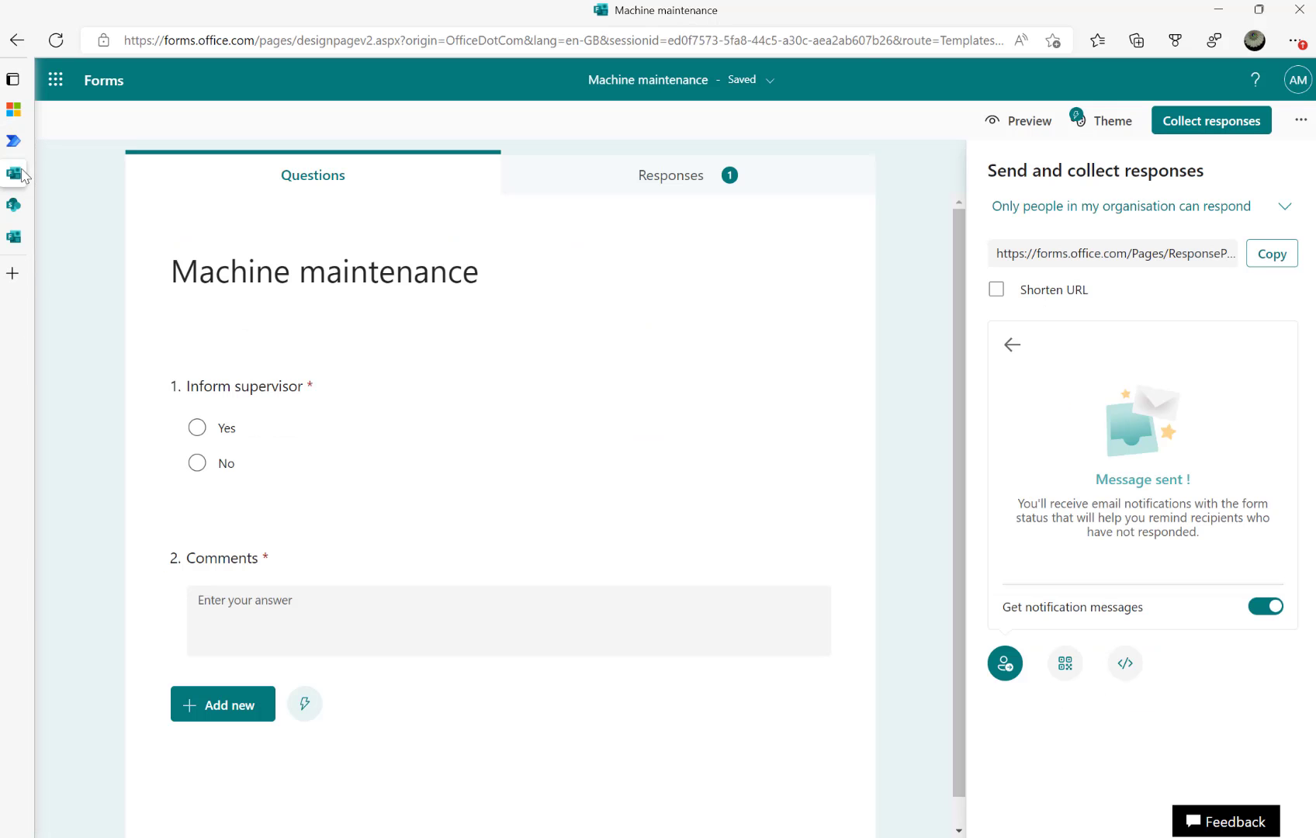
left_click(1272, 254)
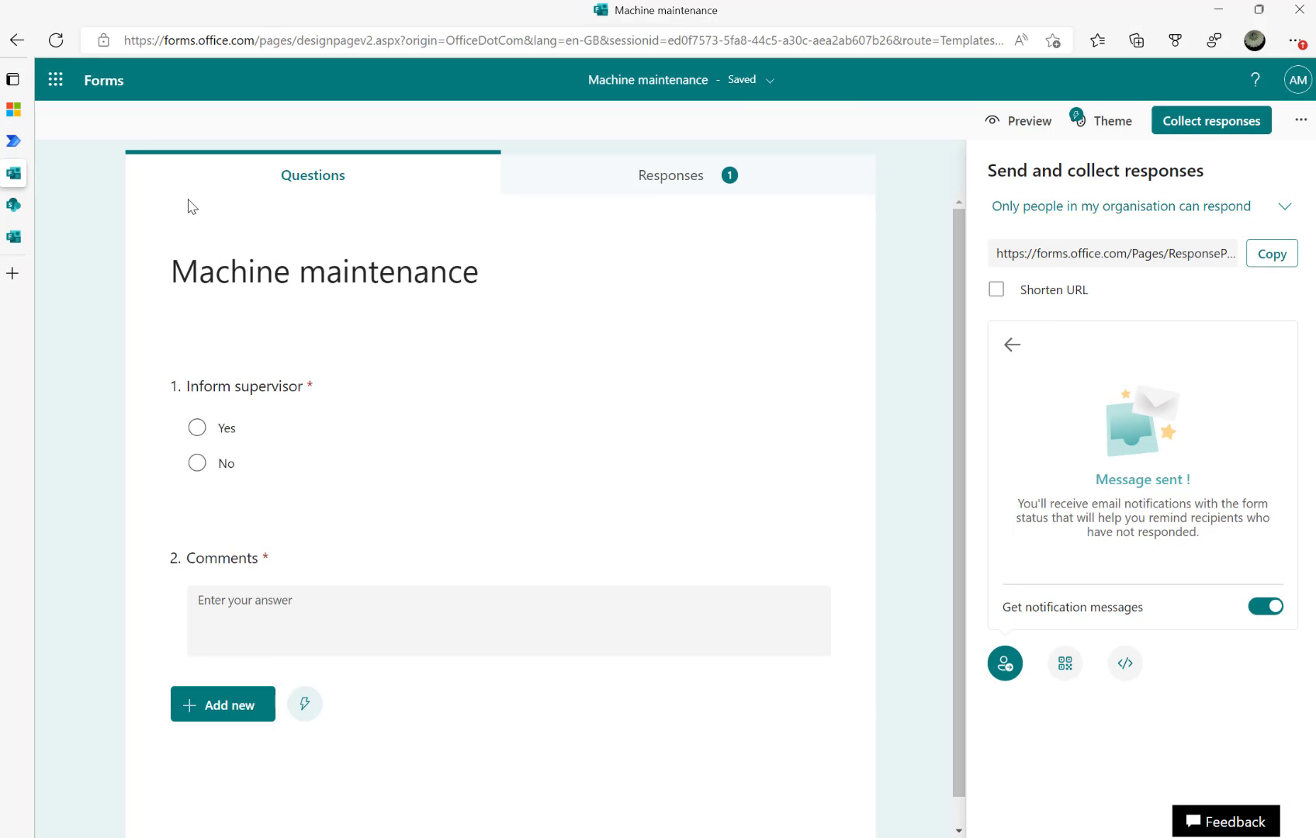
left_click(19, 145)
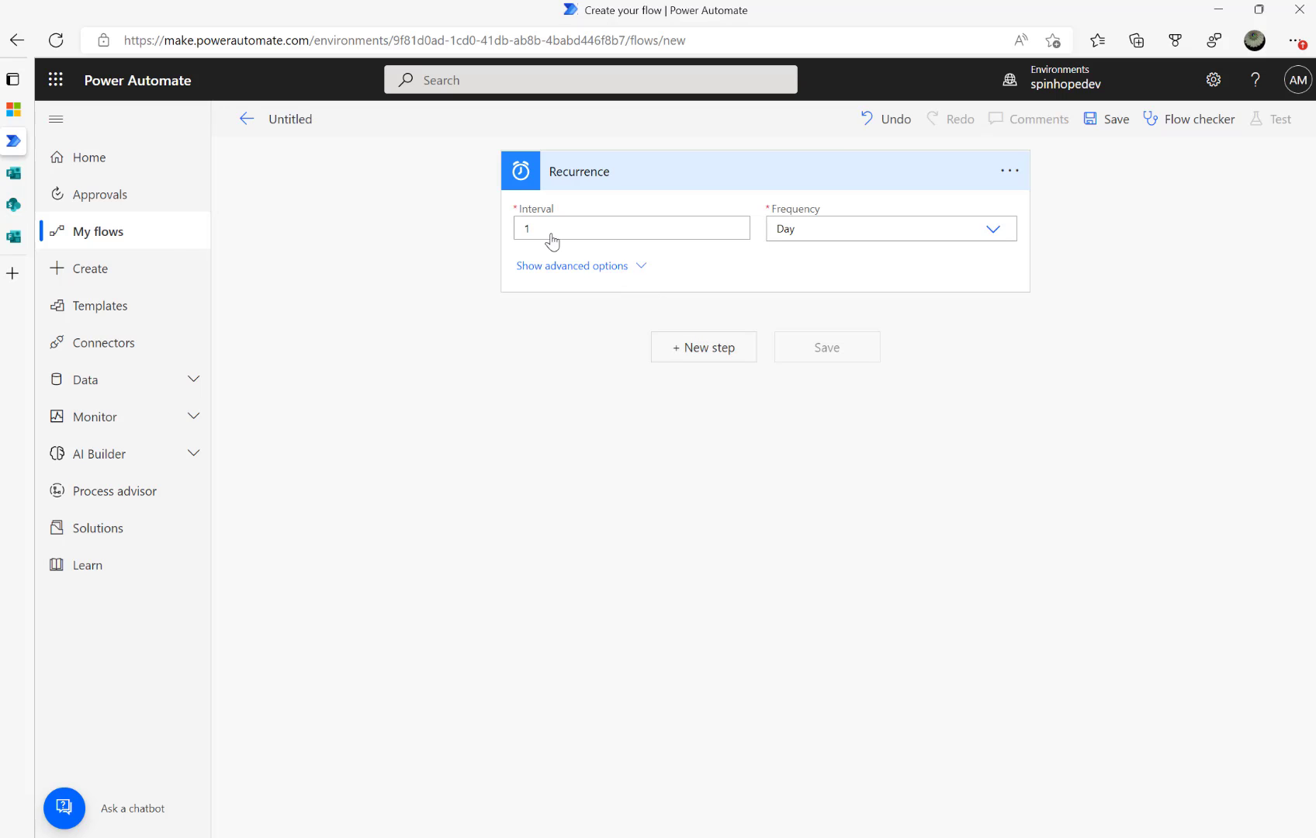
left_click(14, 238)
mouse_move(17, 180)
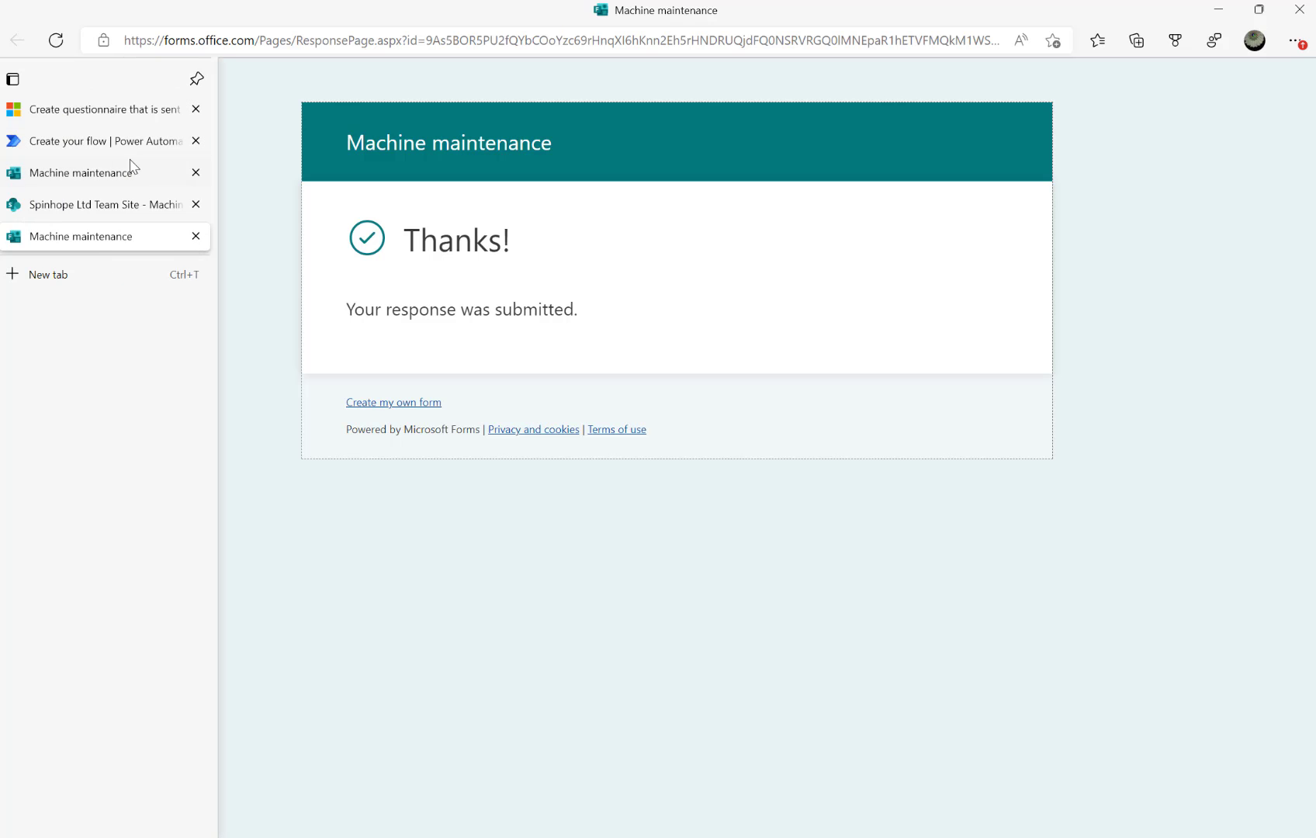
left_click(66, 173)
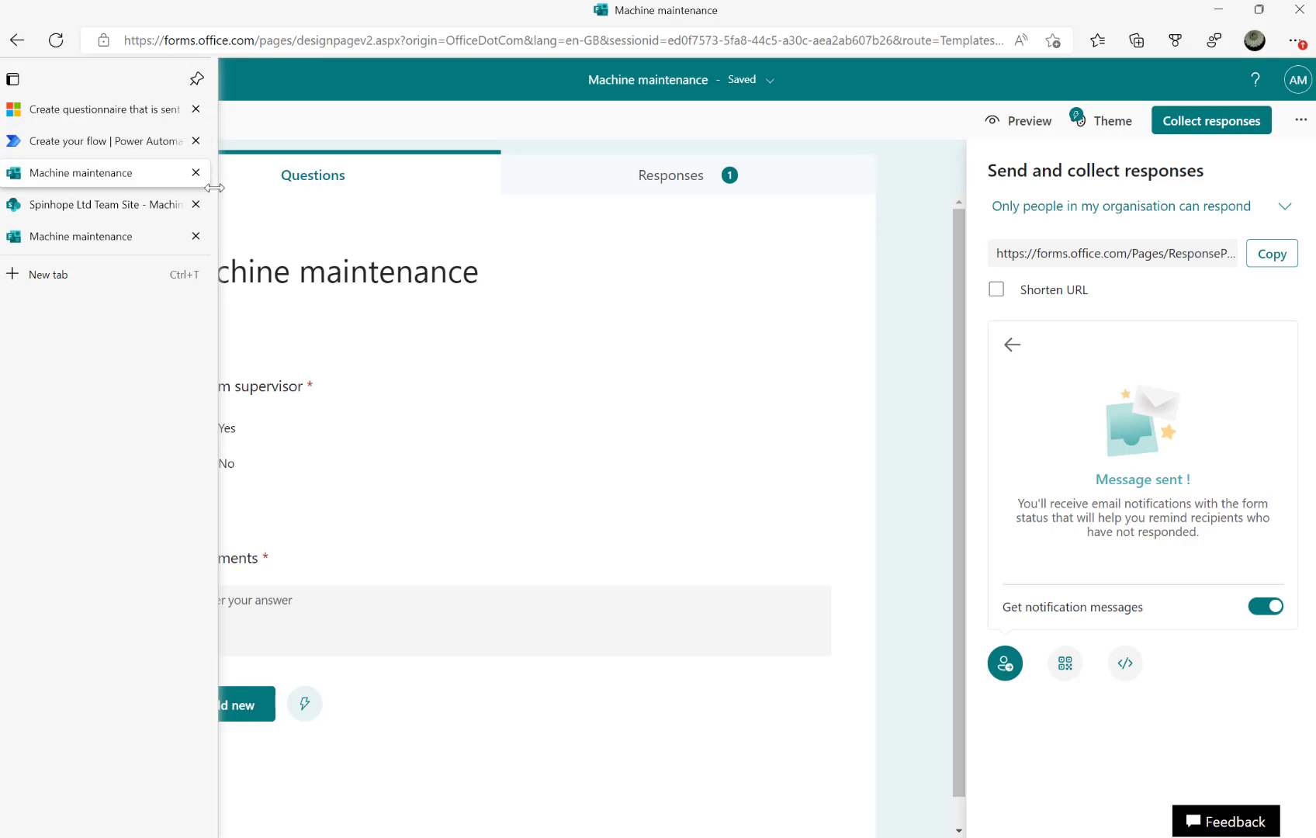
left_click(15, 205)
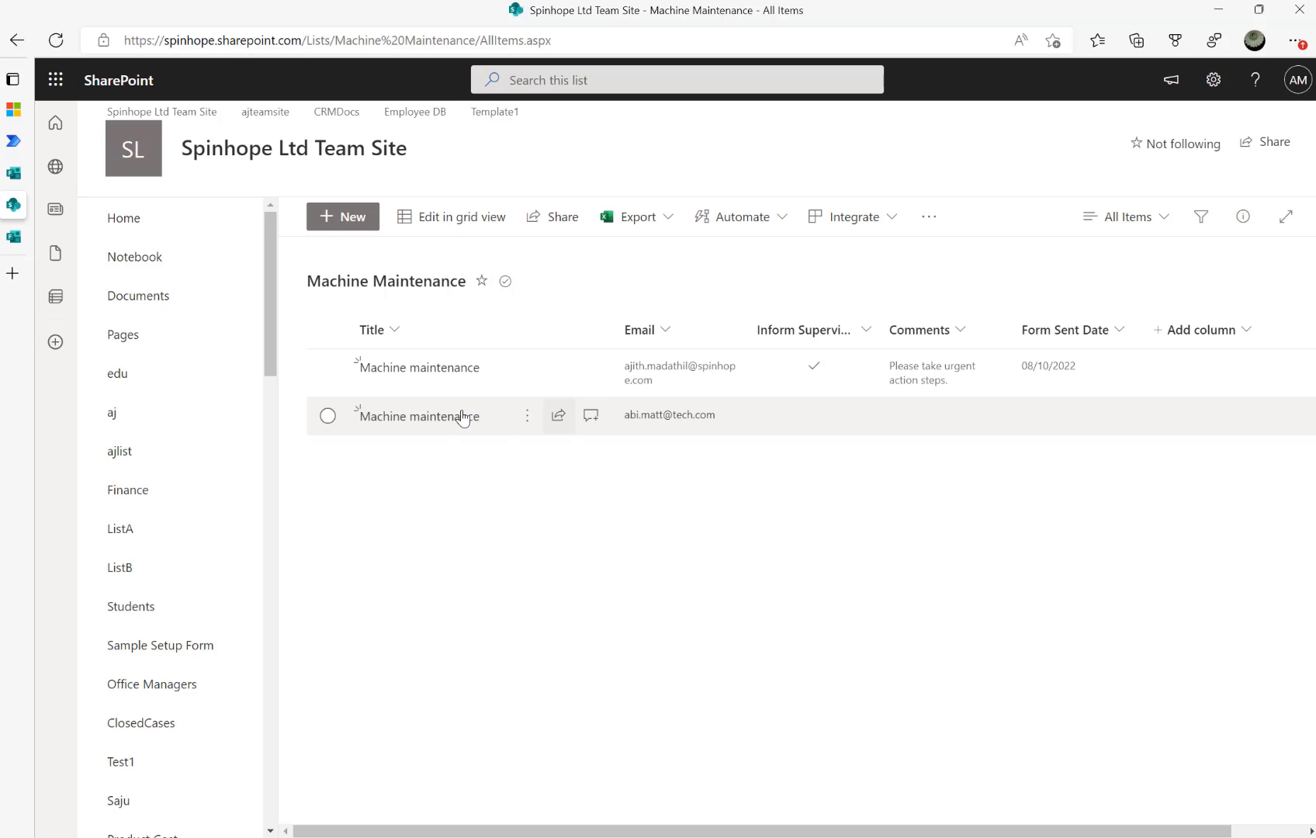
Set the second item's Form Sent Date to 07/10/2022, save, and return to the flow
left_click(339, 420)
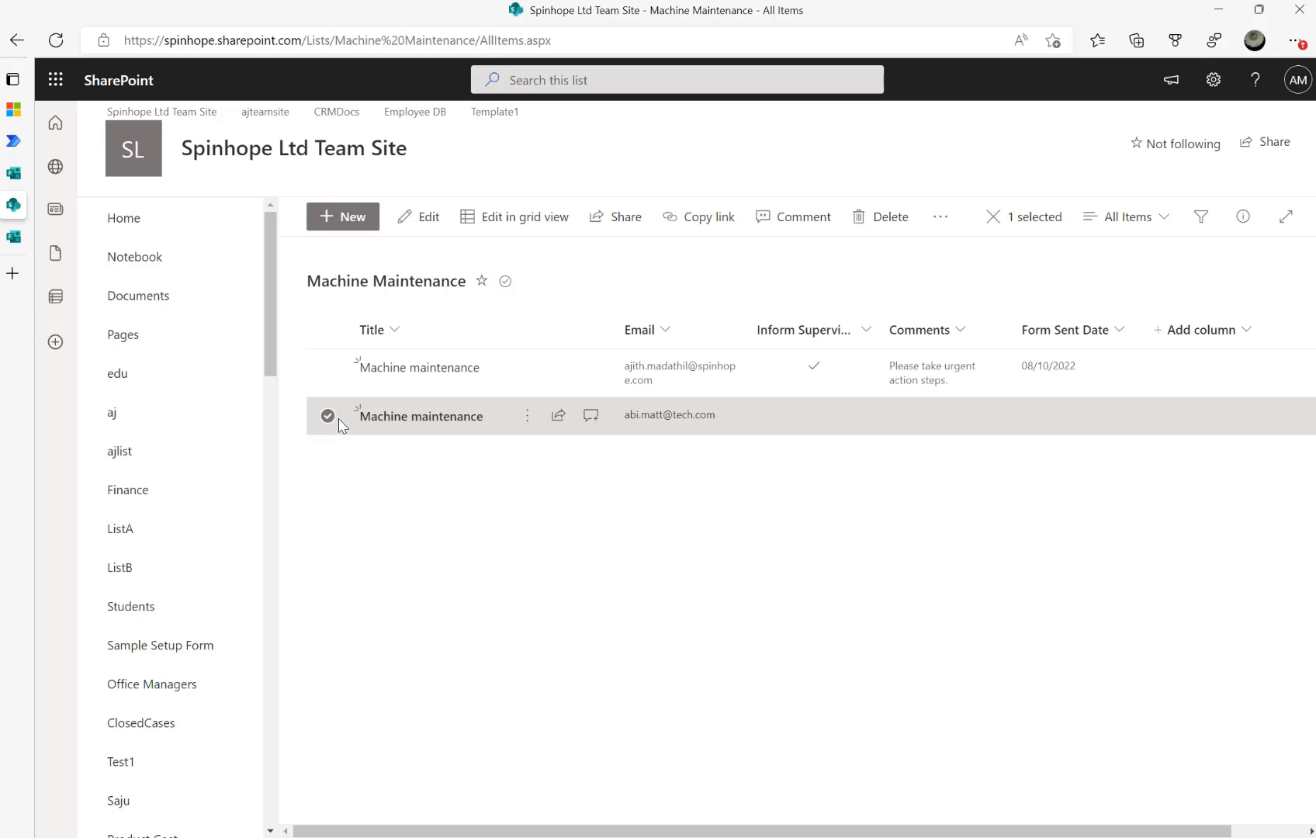
left_click(428, 218)
left_click(752, 575)
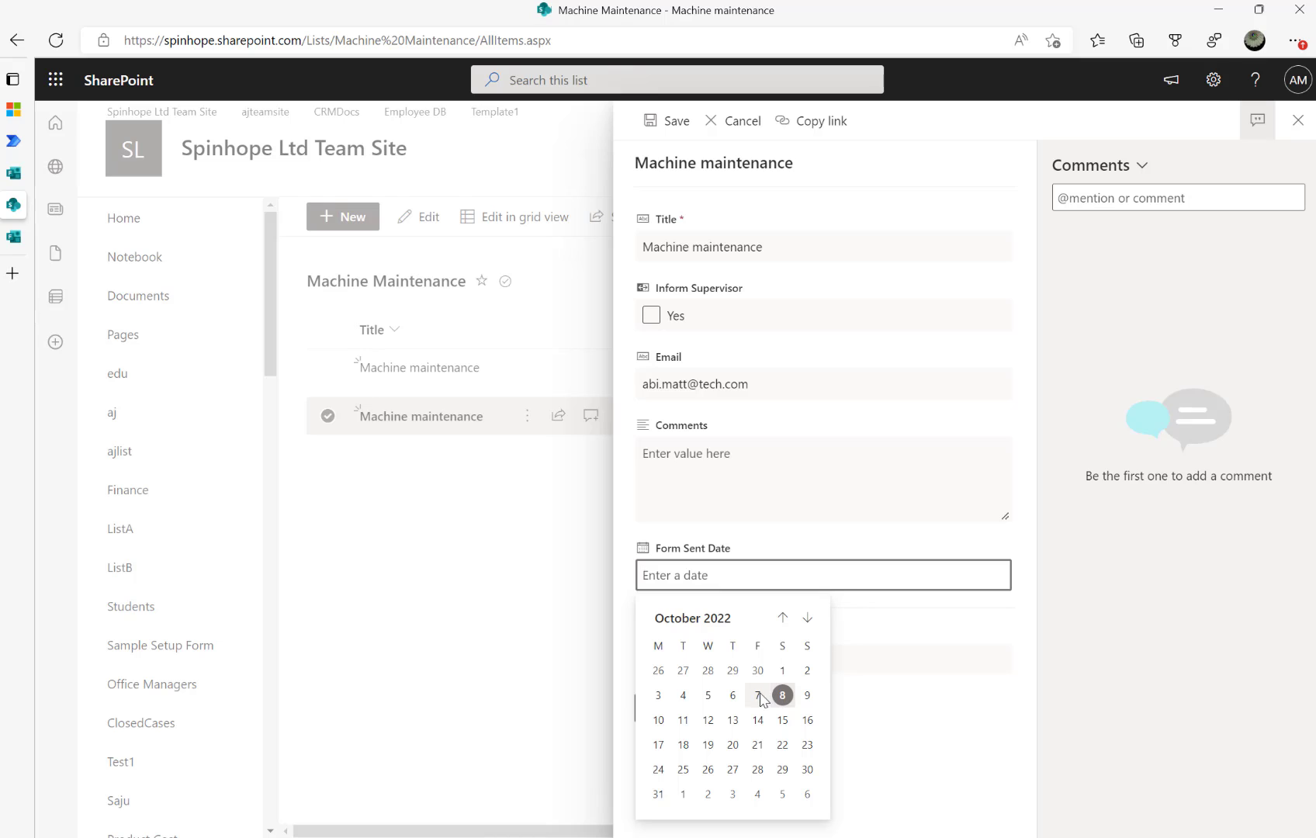
left_click(757, 695)
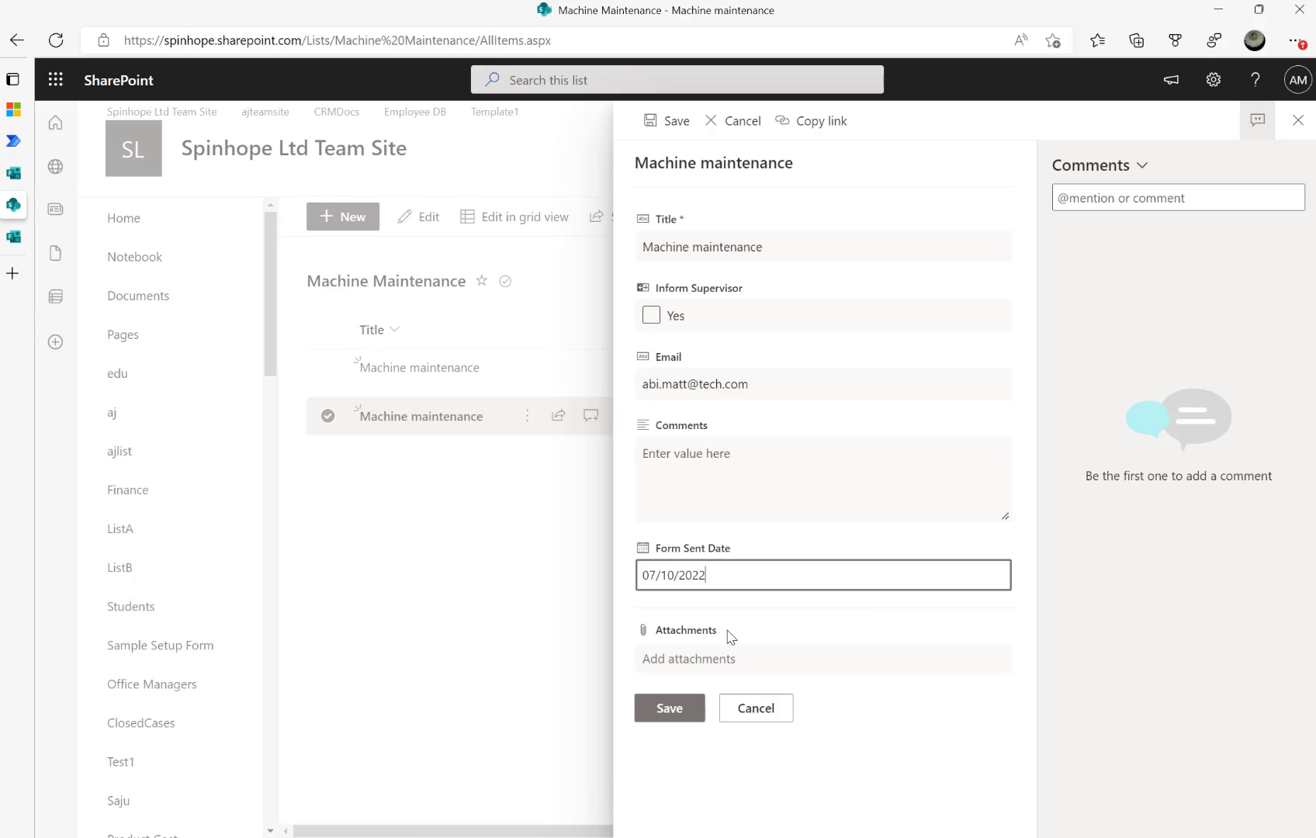
left_click(672, 708)
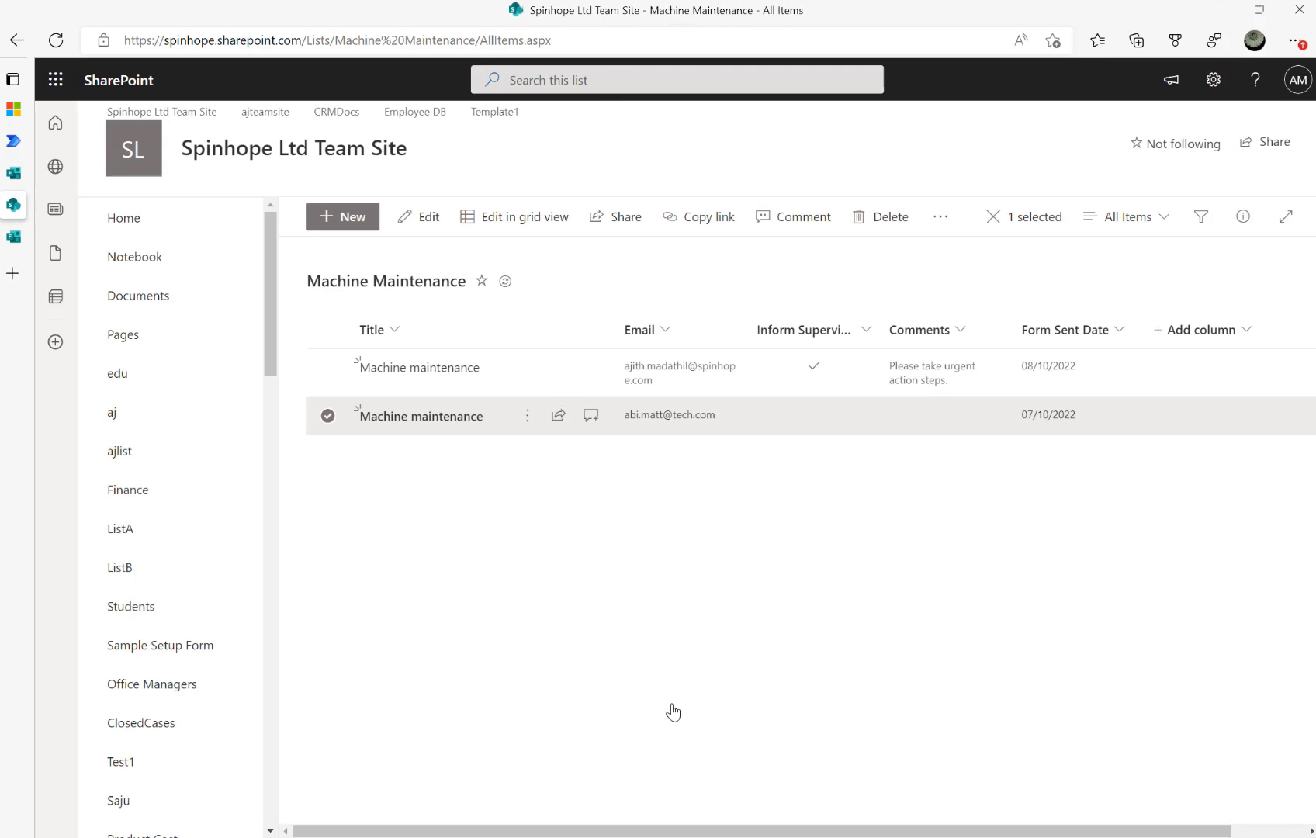
left_click(331, 421)
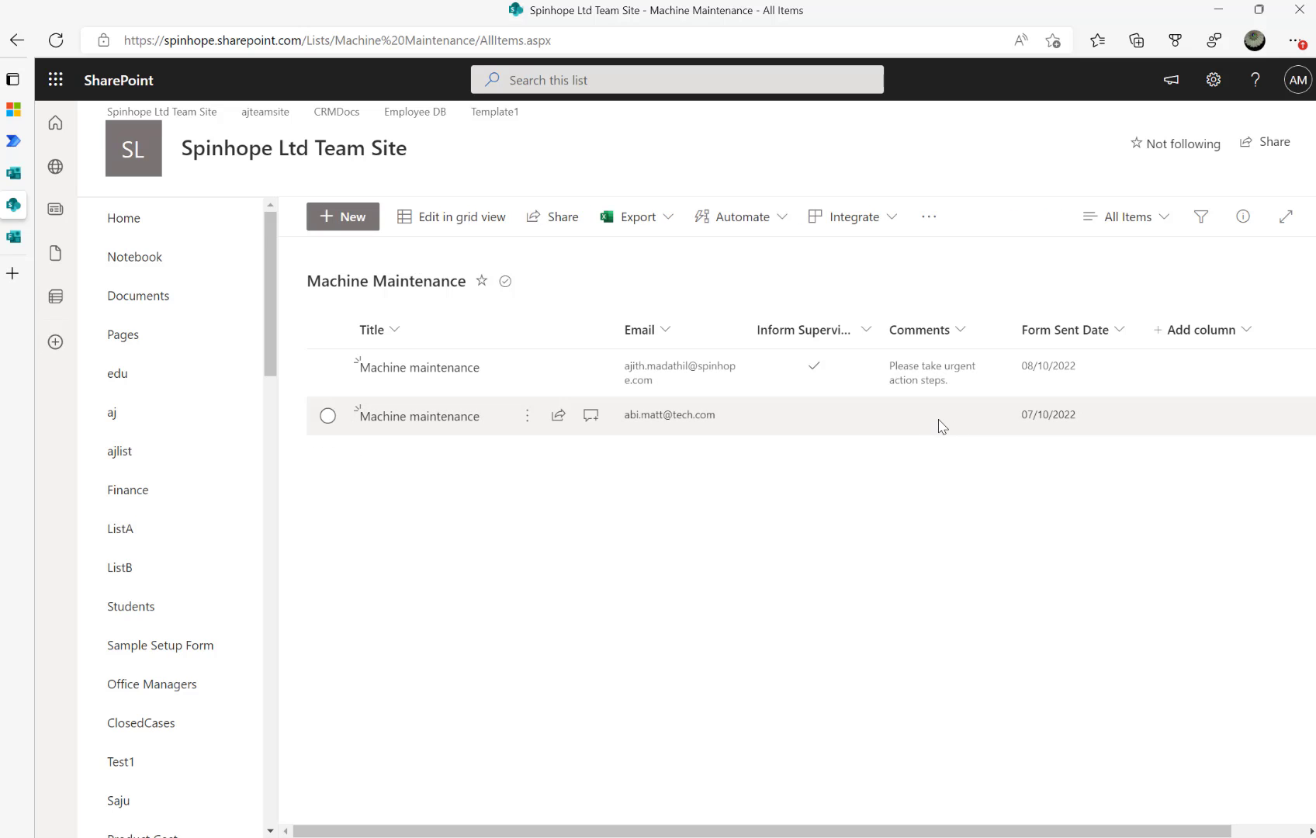
left_click(15, 142)
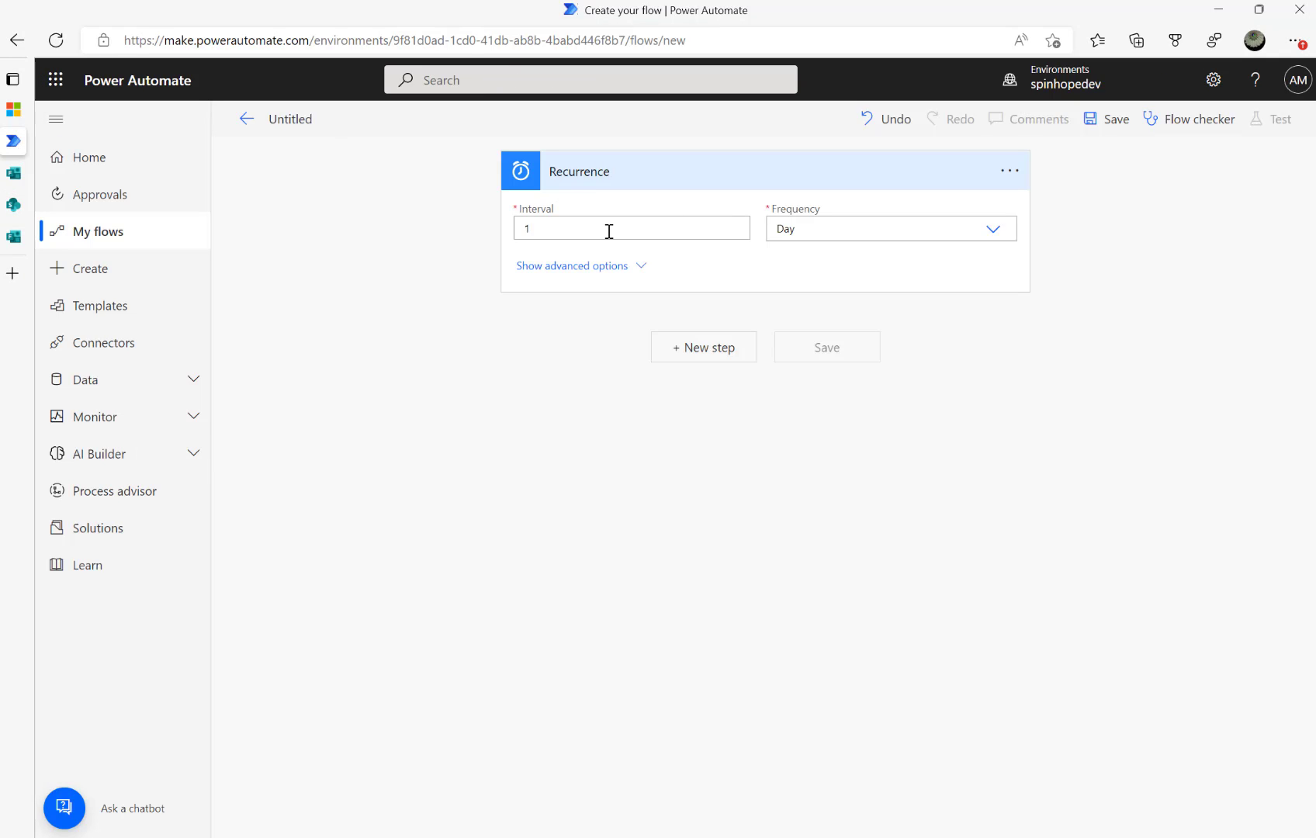
Set the Recurrence trigger's time zone to (UTC+00:00) Dublin, Edinburgh, Lisbon, London, with no set hours
left_click(636, 265)
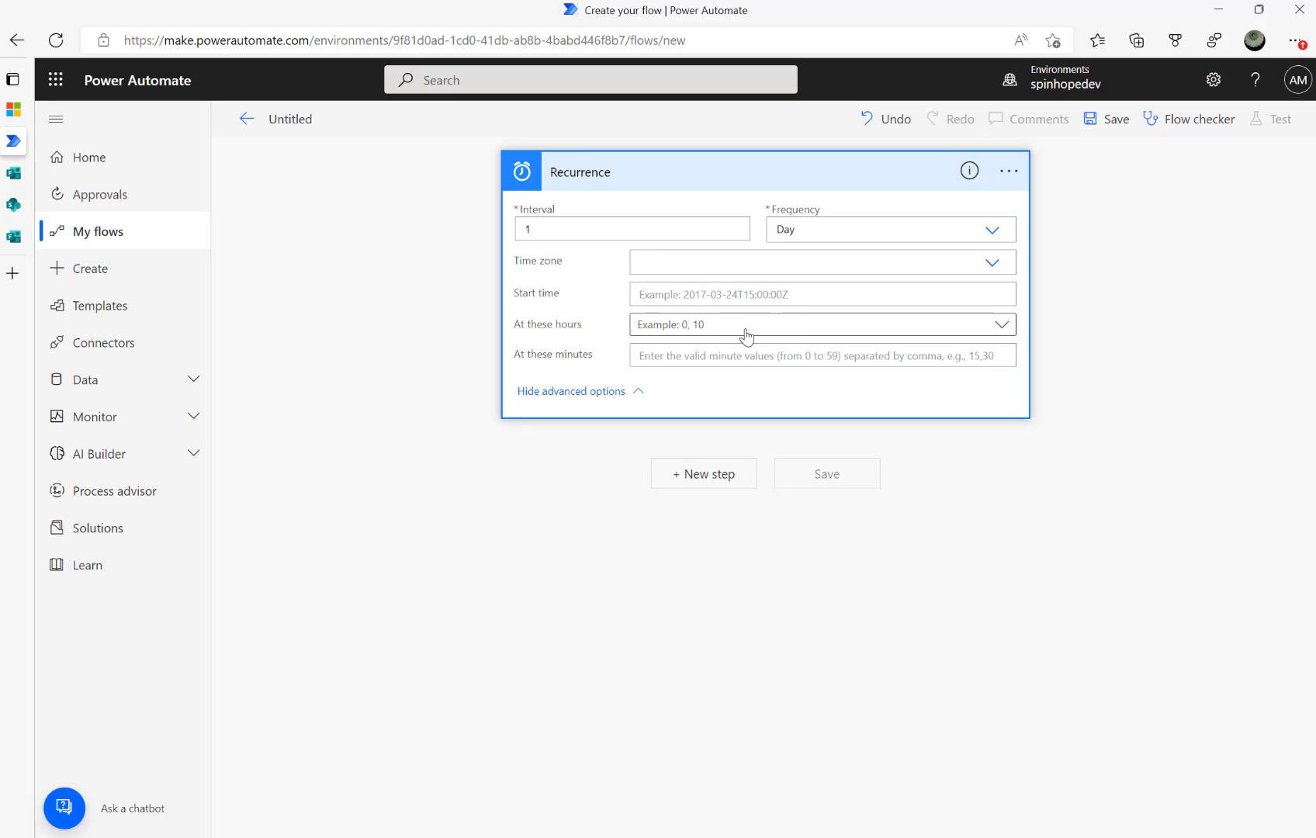
left_click(1002, 327)
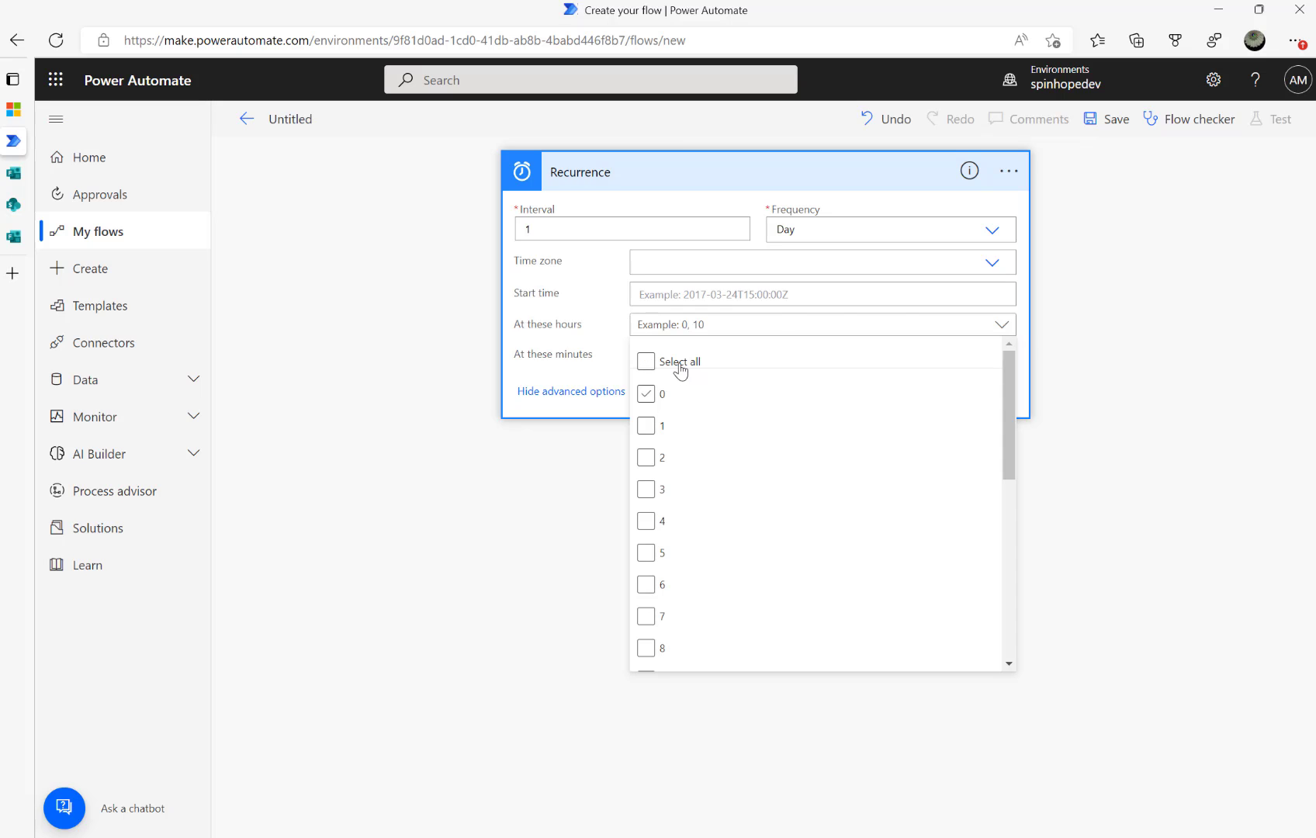
left_click(649, 363)
left_click(648, 363)
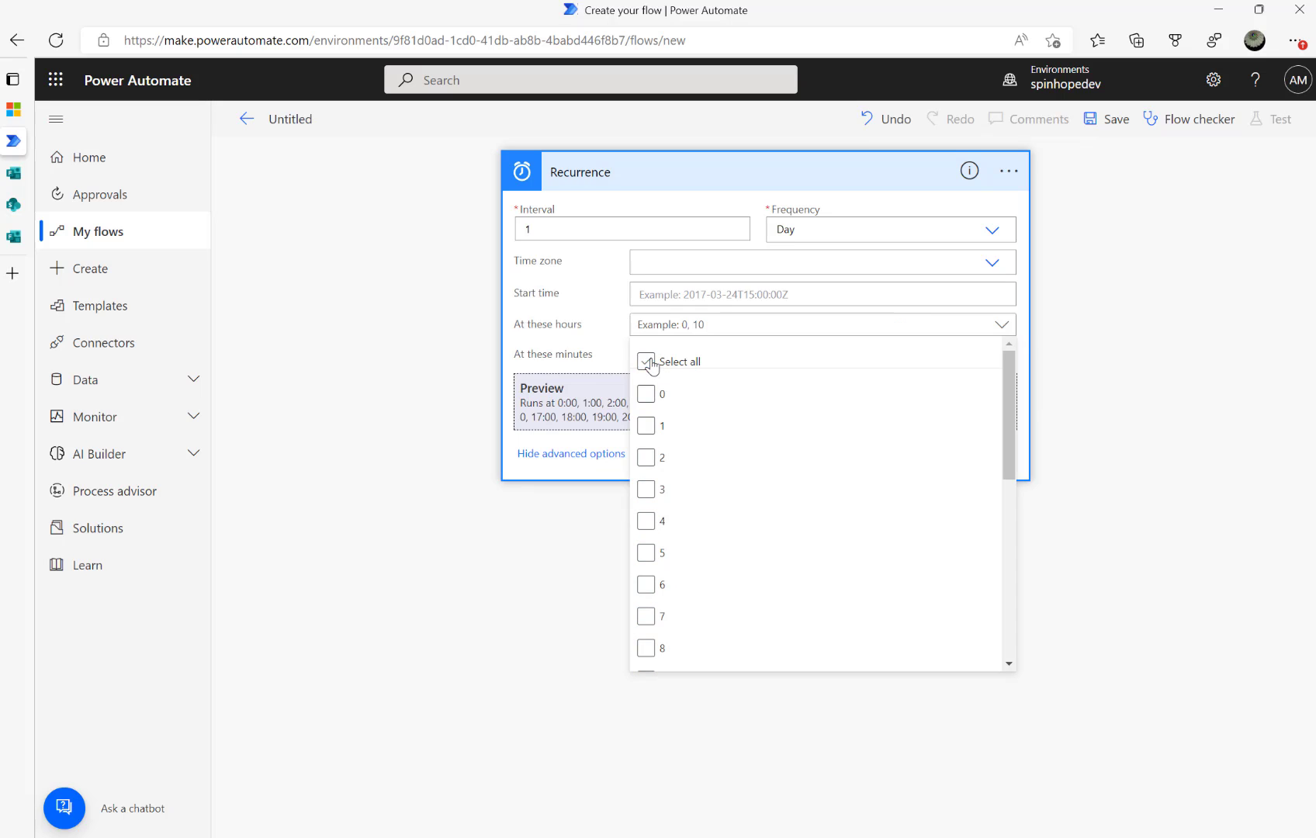
left_click(365, 357)
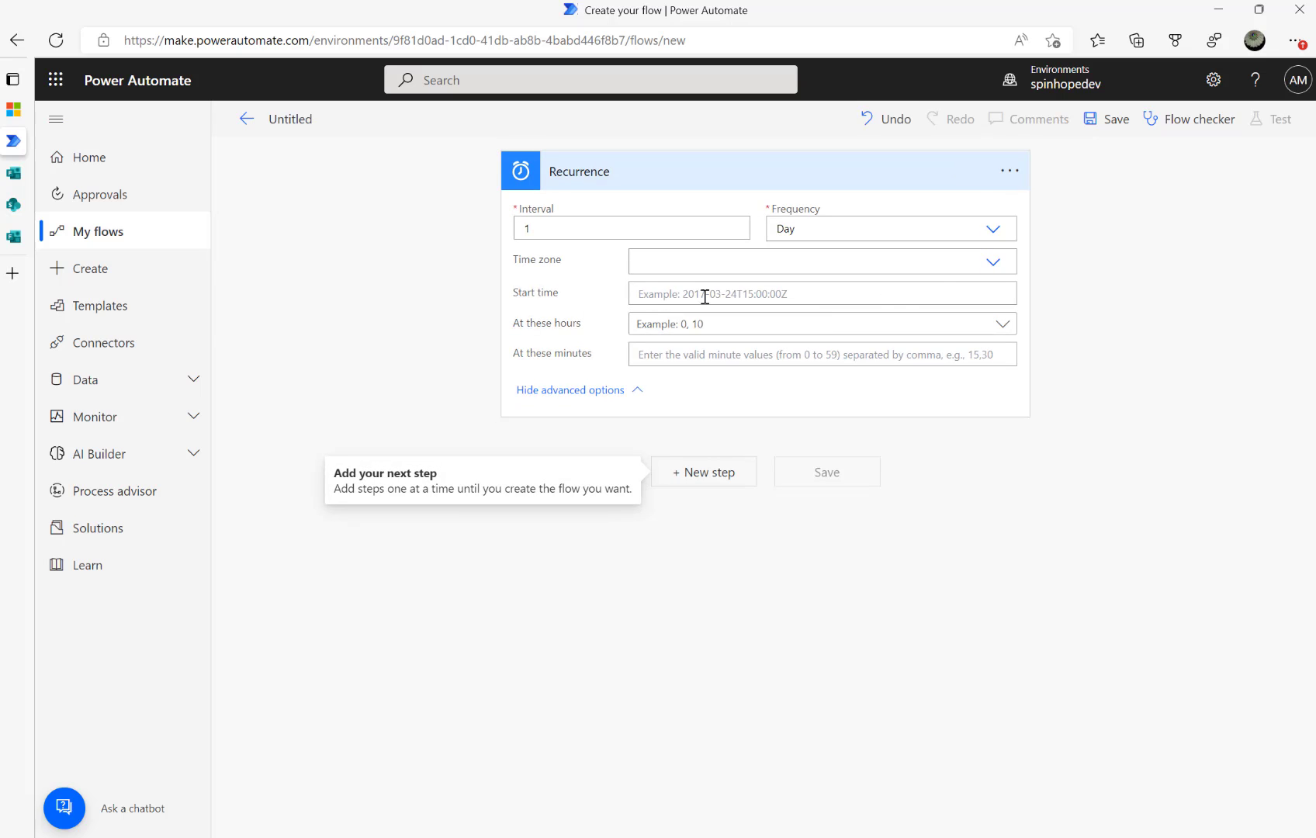
left_click(994, 264)
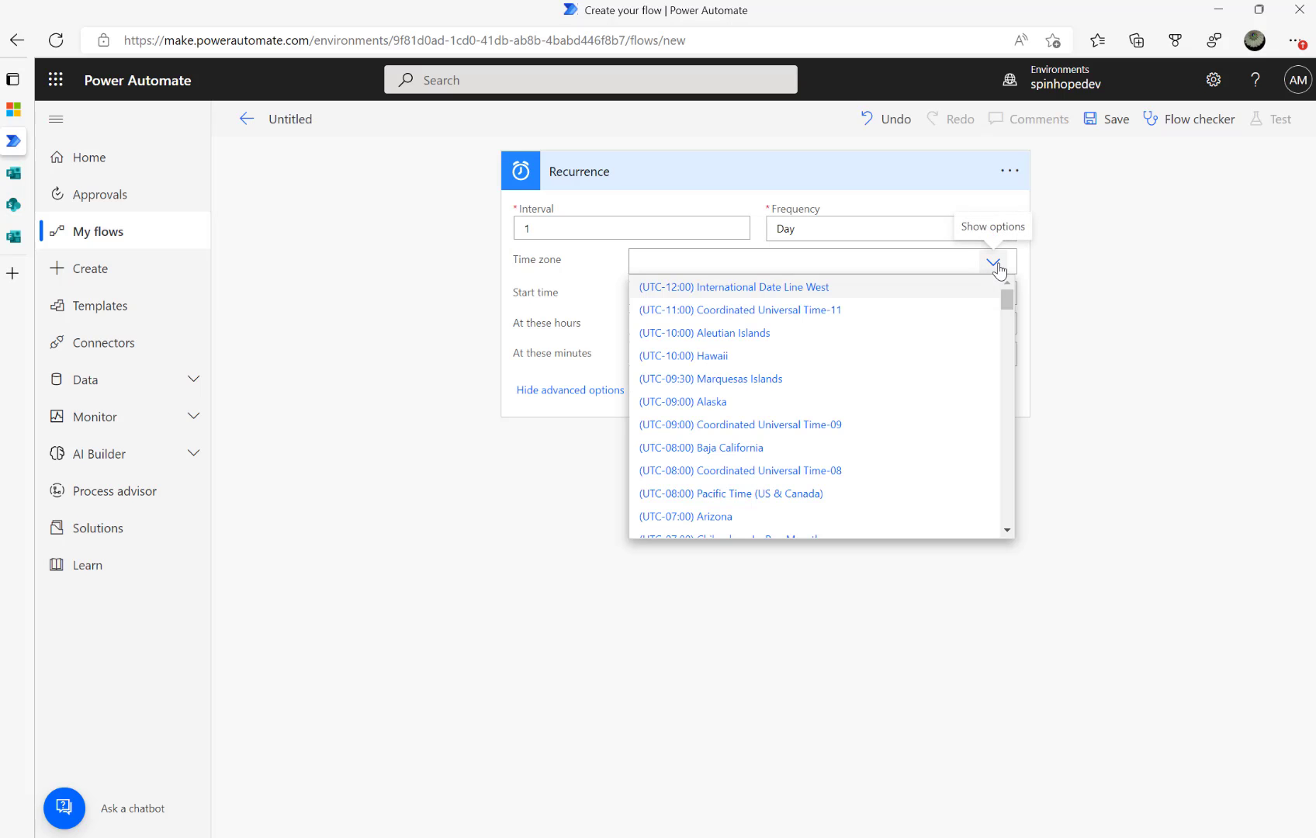
type("lon")
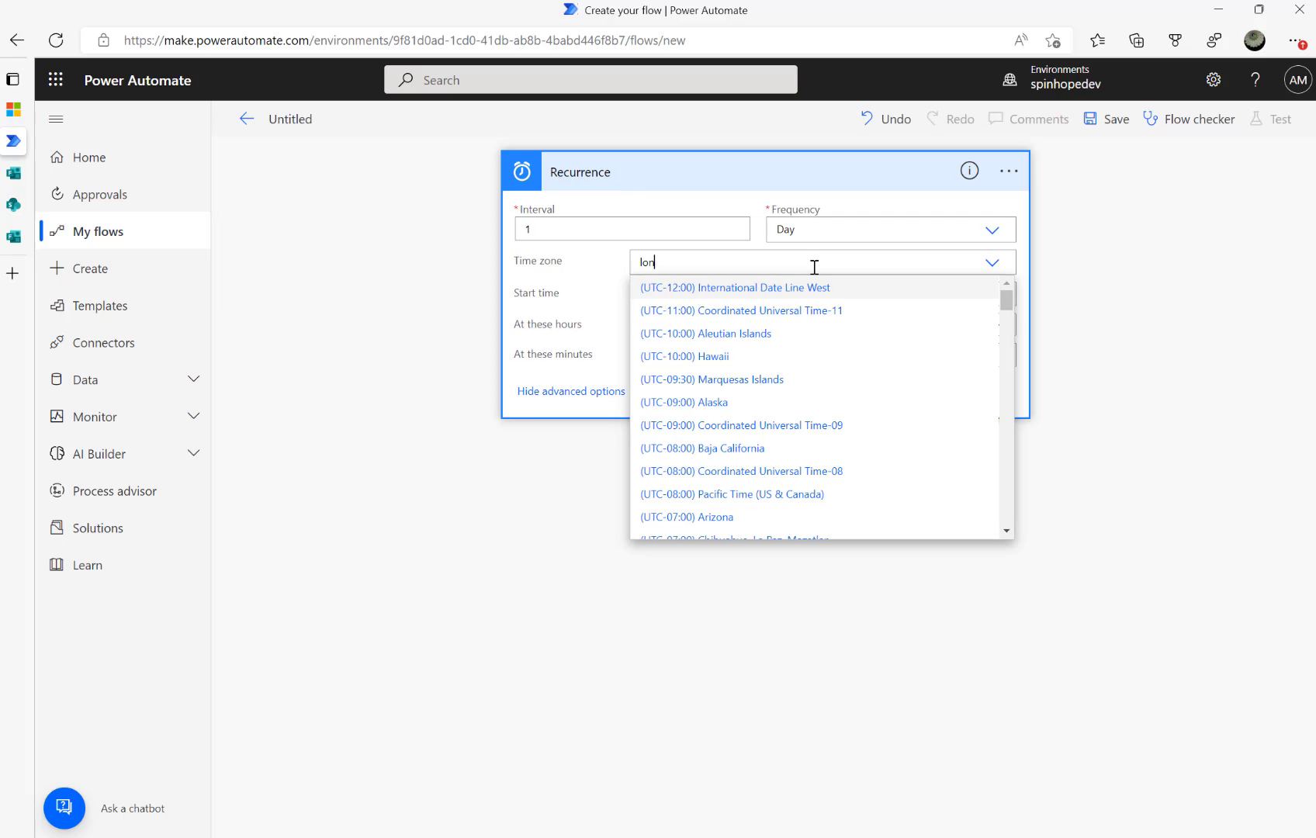
type("d")
left_click(793, 289)
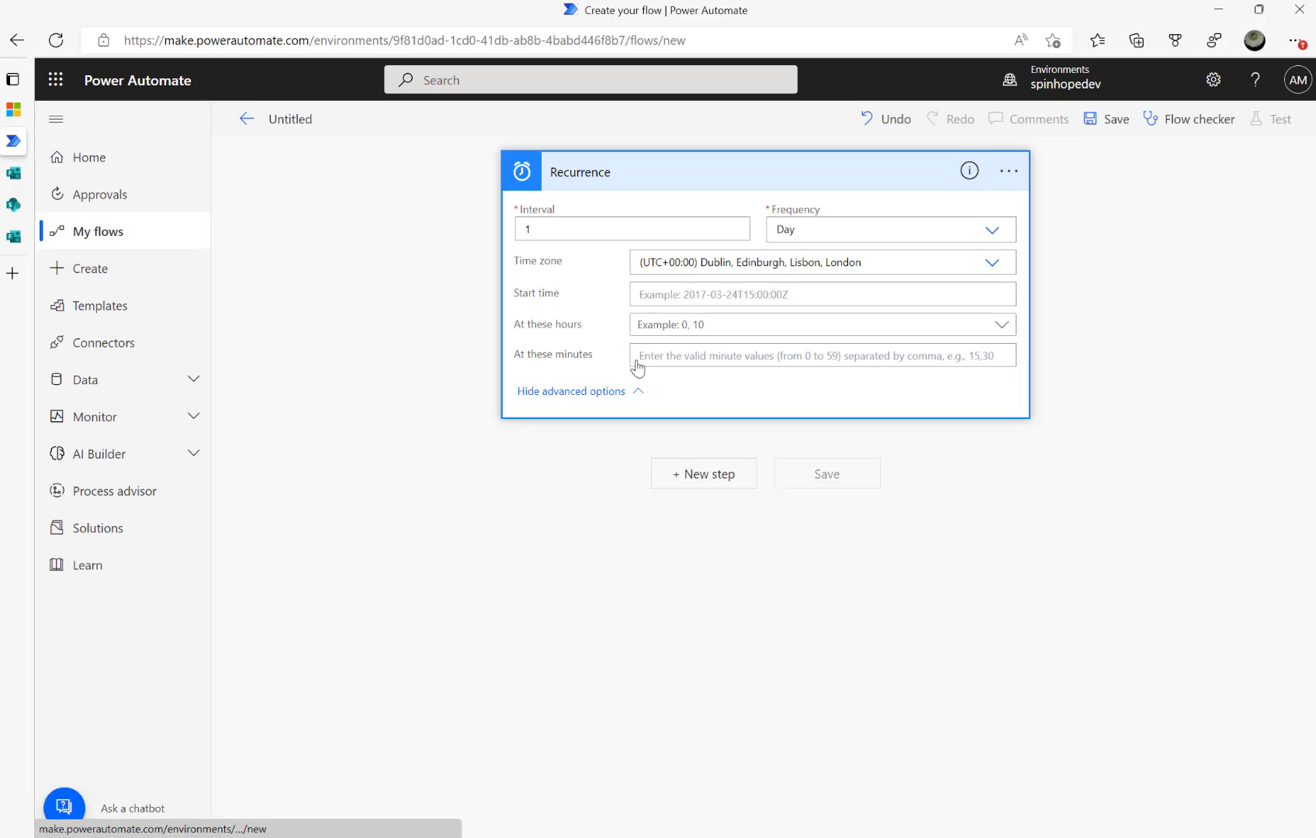
left_click(560, 466)
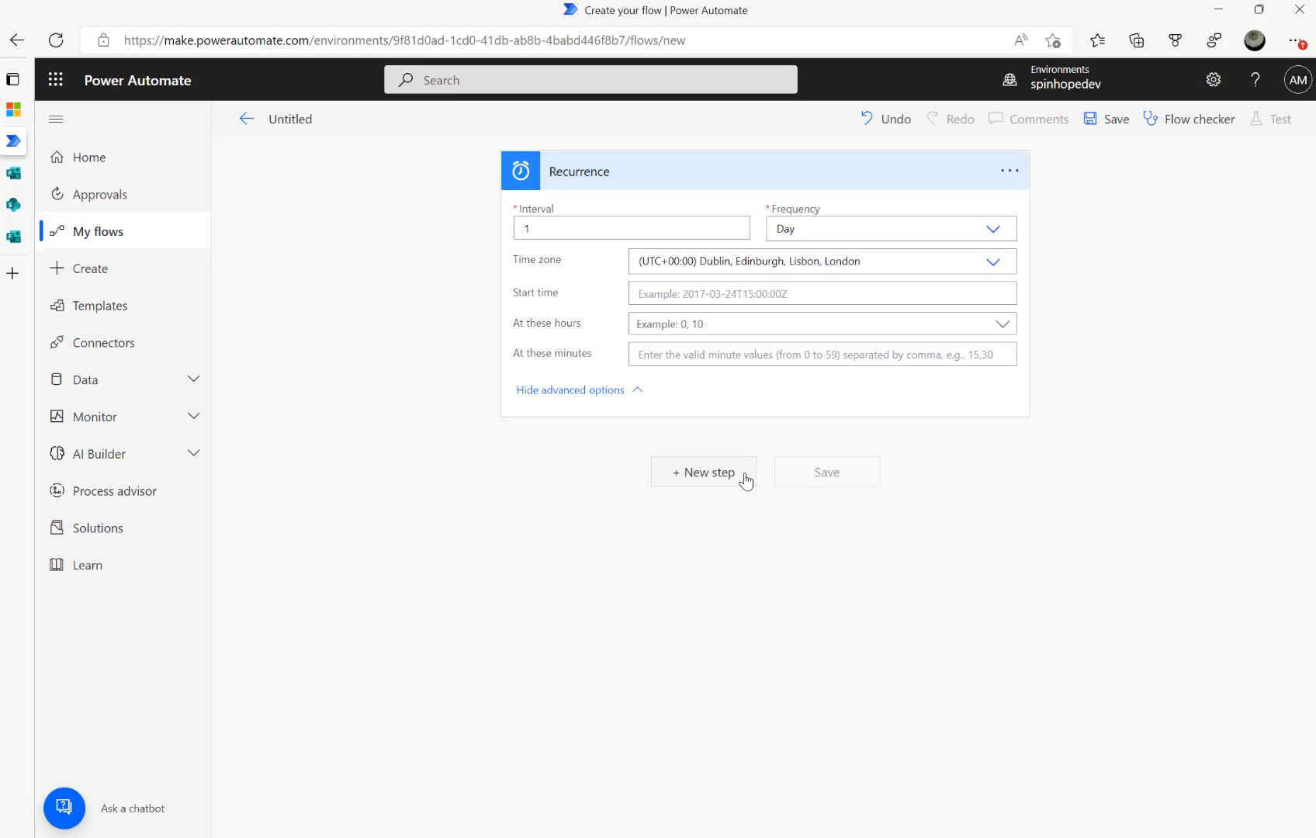
Add a SharePoint Get items action after the Recurrence trigger
left_click(712, 471)
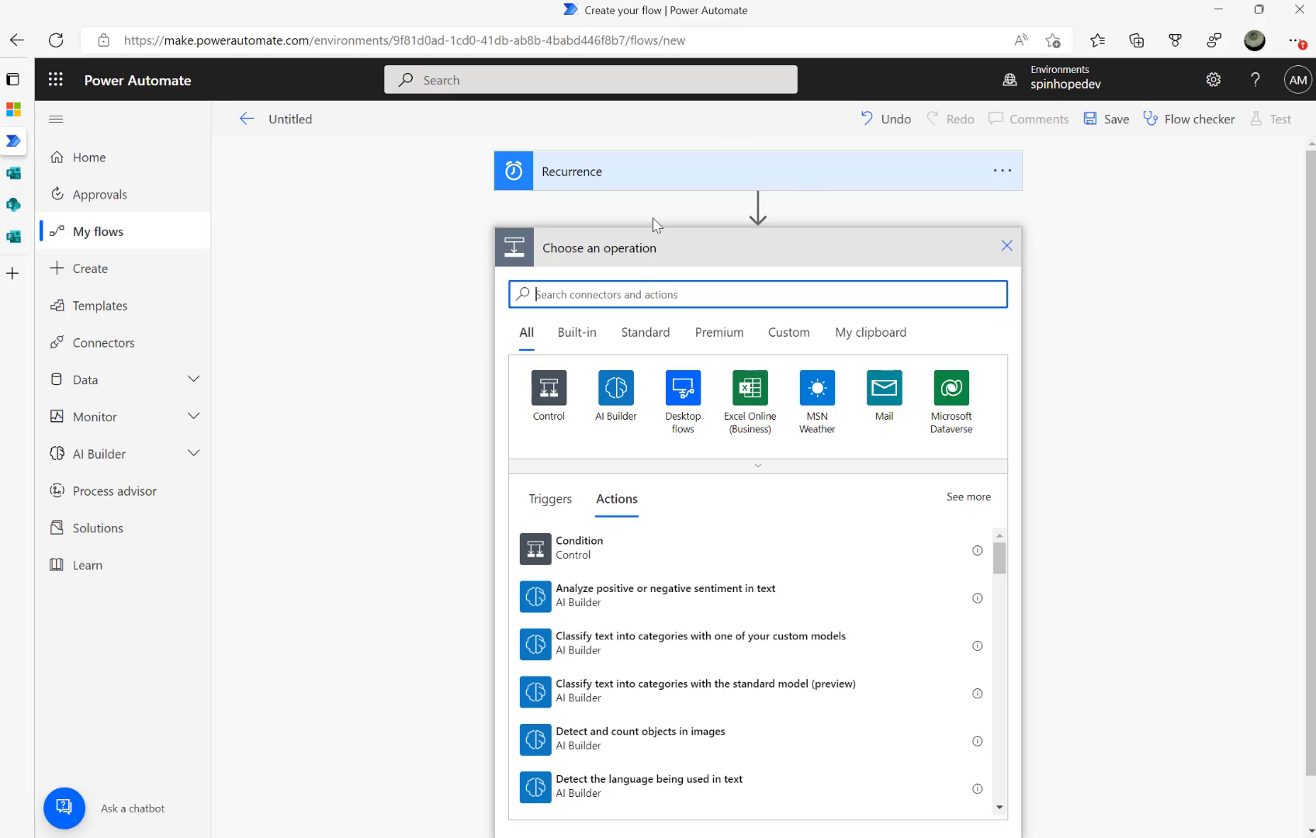
type("sharepoi")
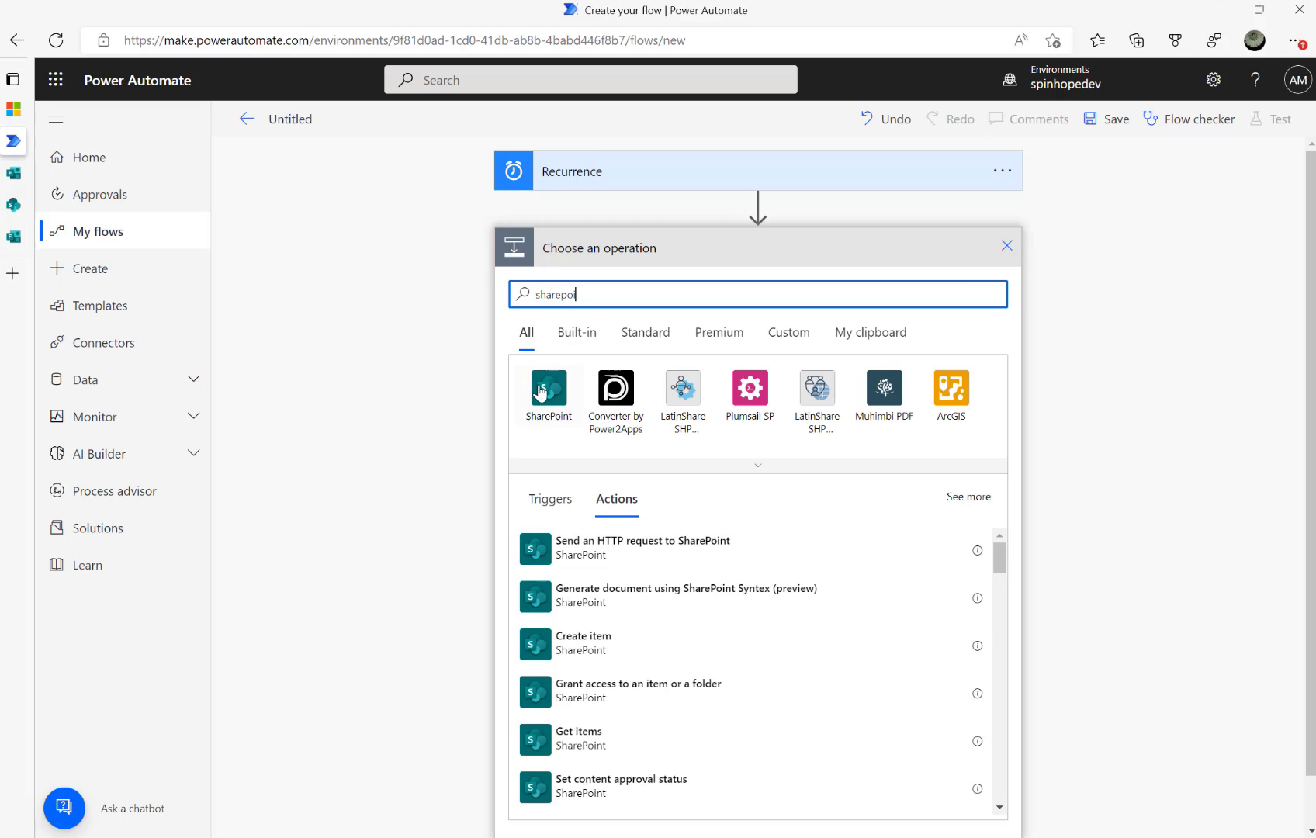
left_click(540, 392)
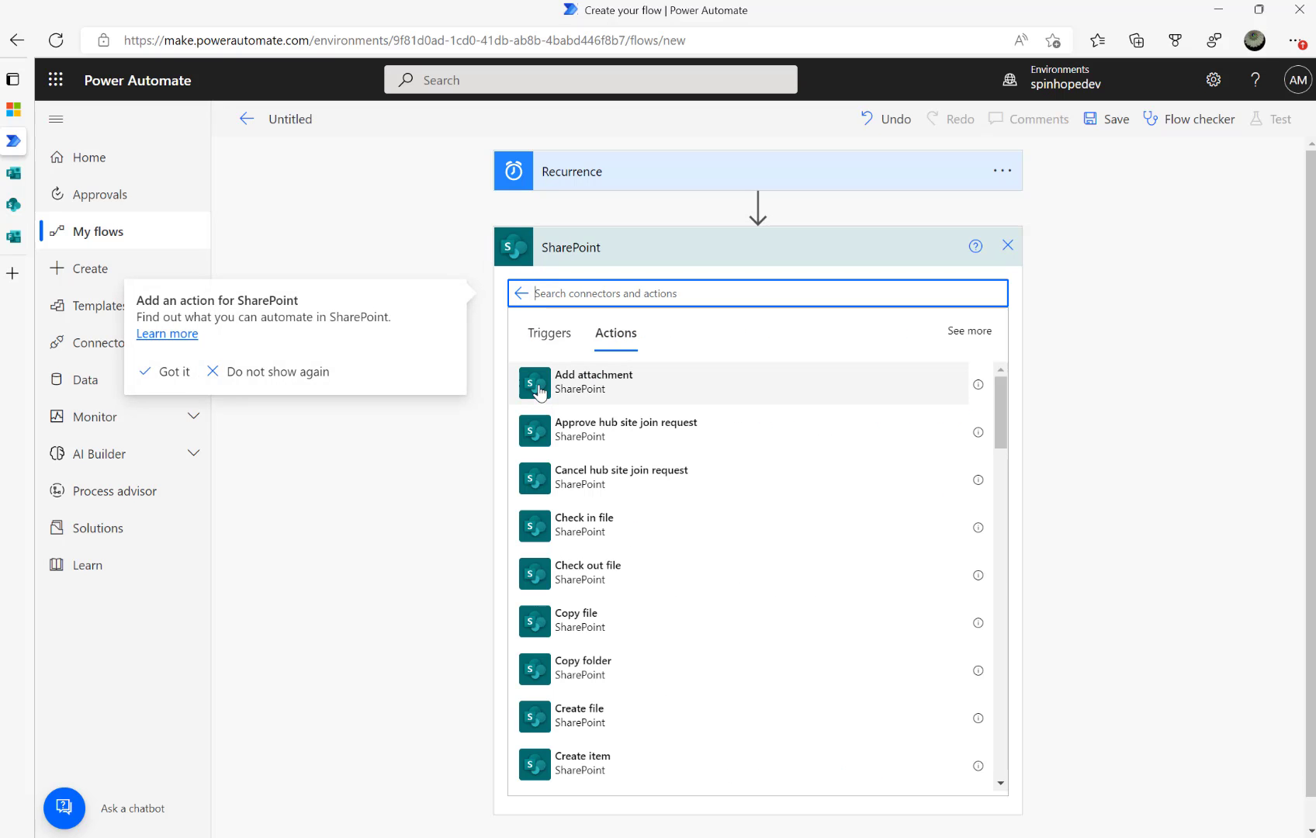
type("get items")
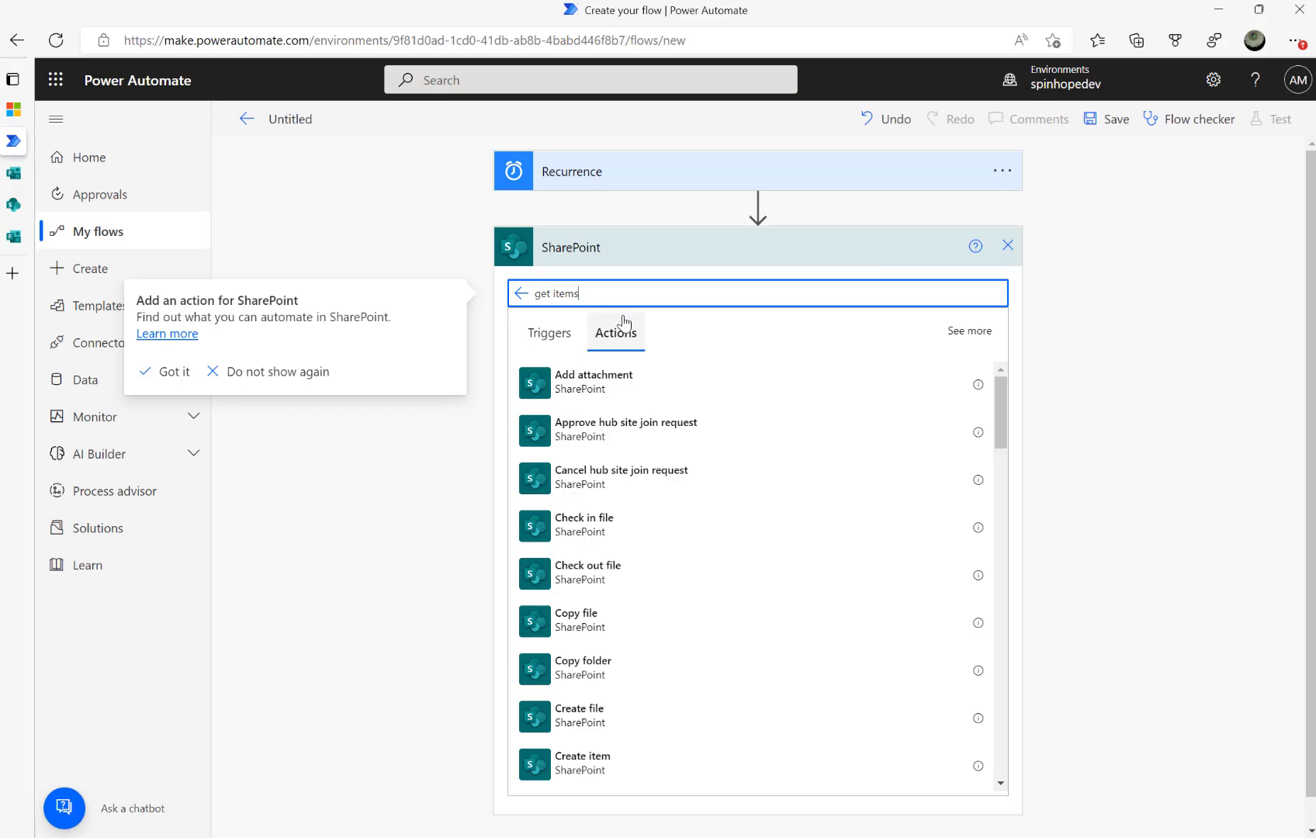
left_click(562, 385)
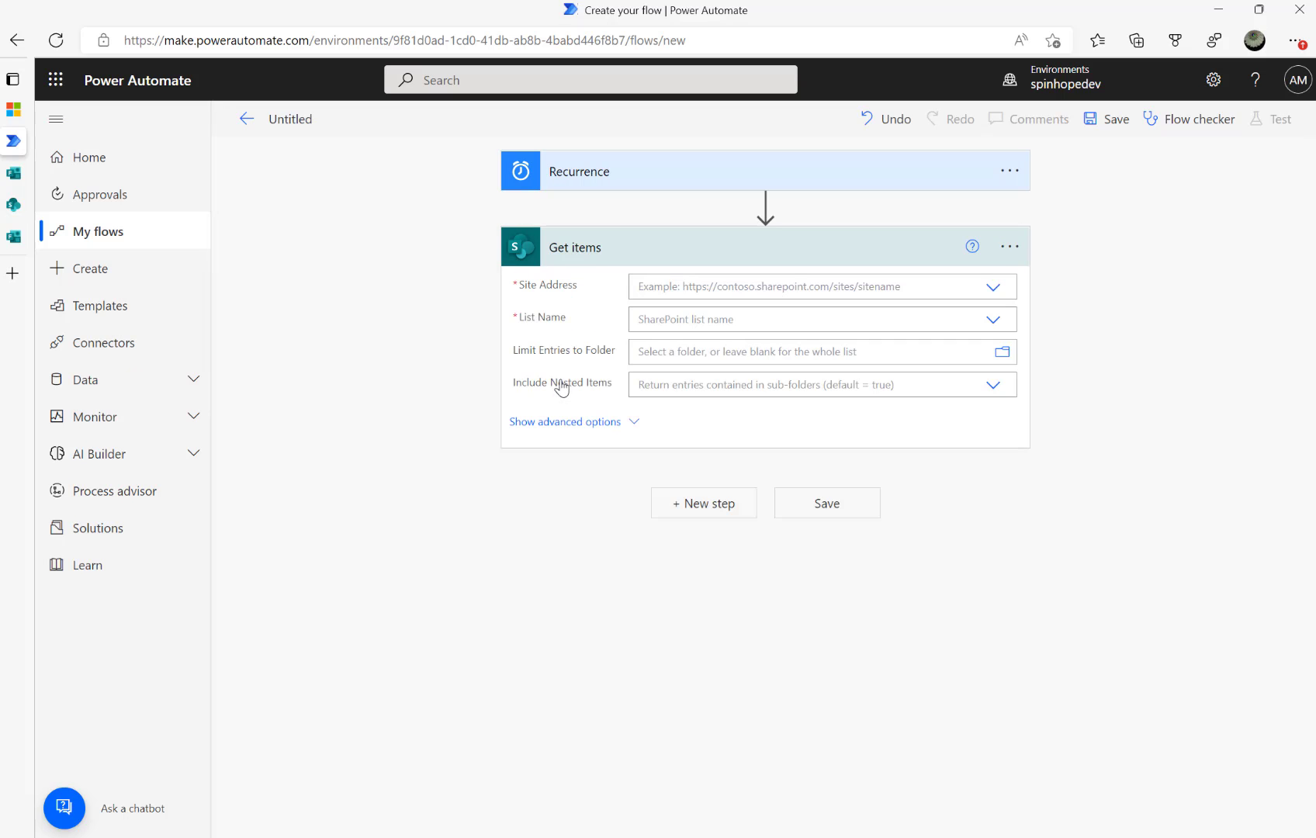
Point Get items at Spinhope Ltd Team Site and the Machine Maintenance list
left_click(837, 286)
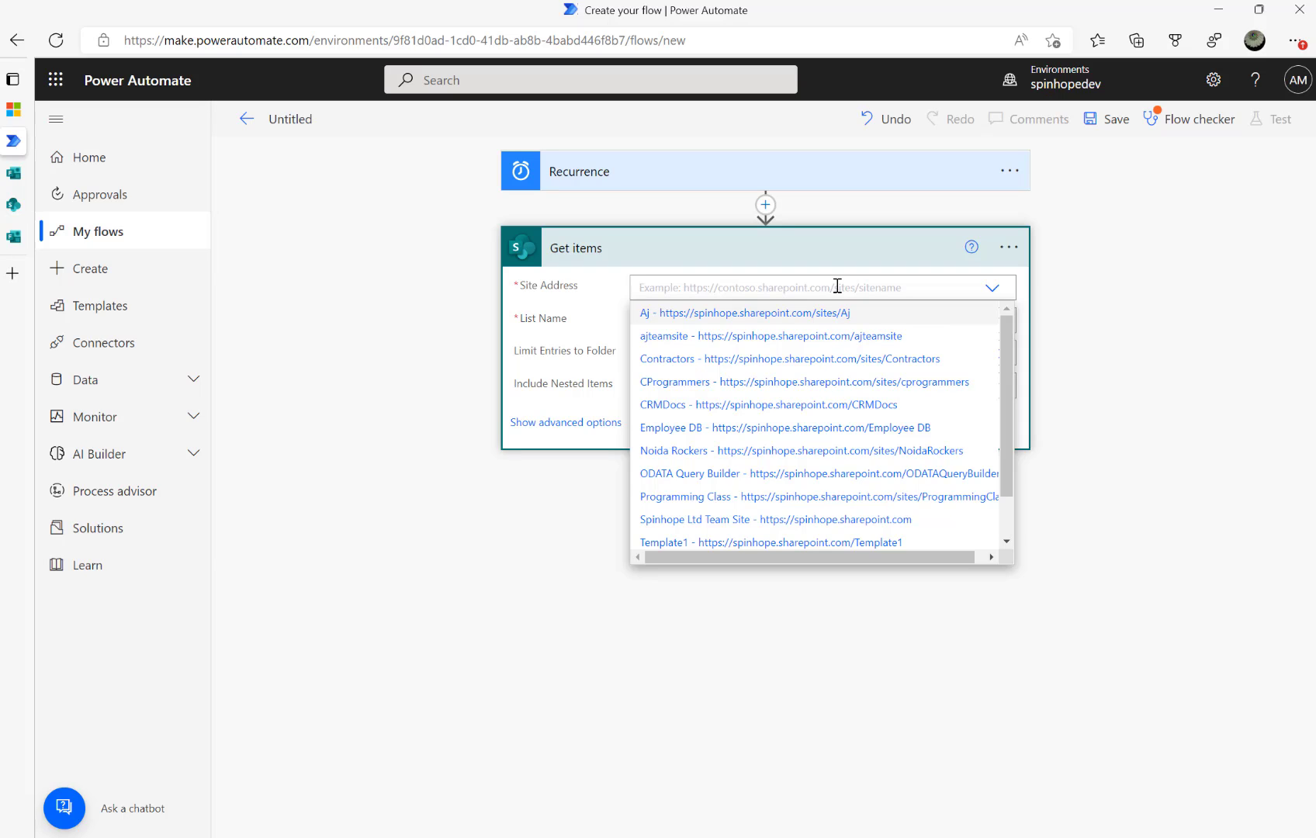
left_click(855, 519)
left_click(780, 322)
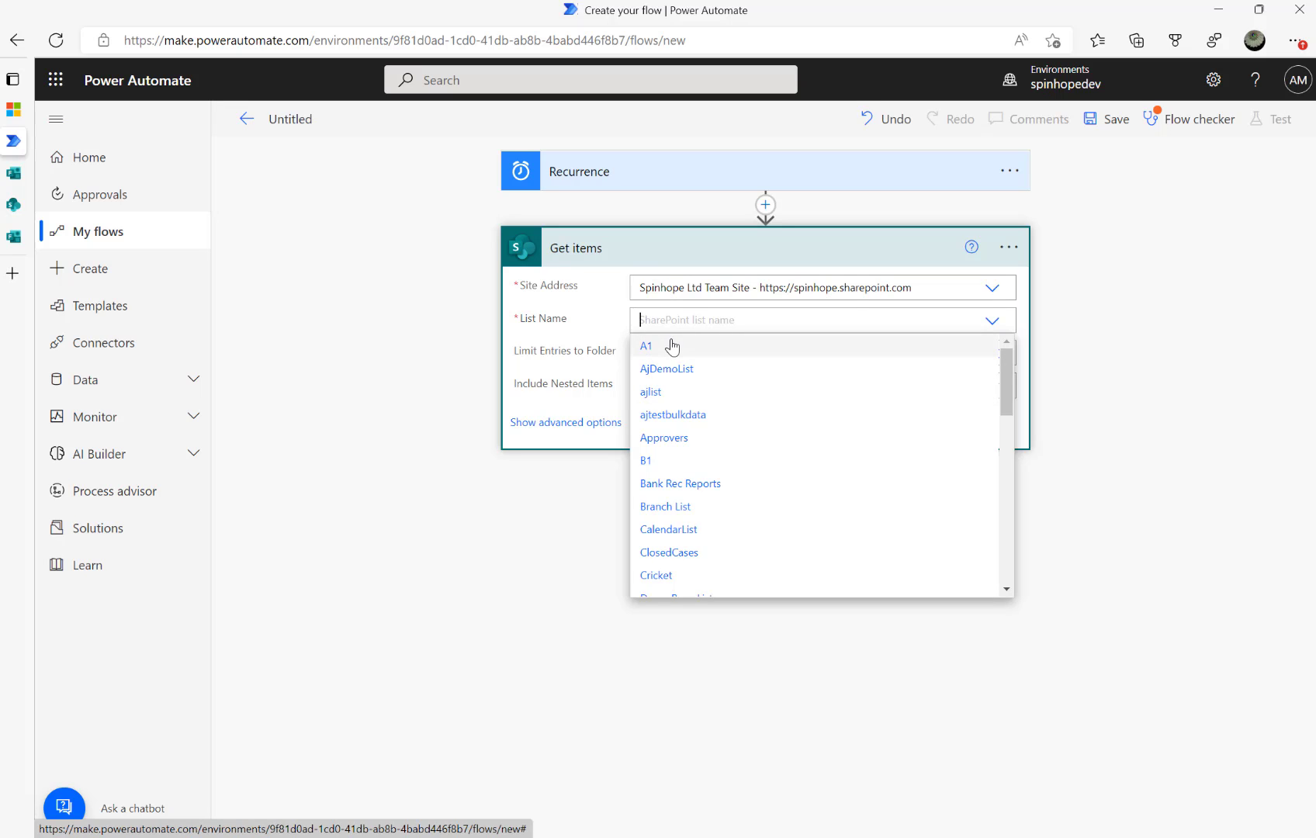
type("mach")
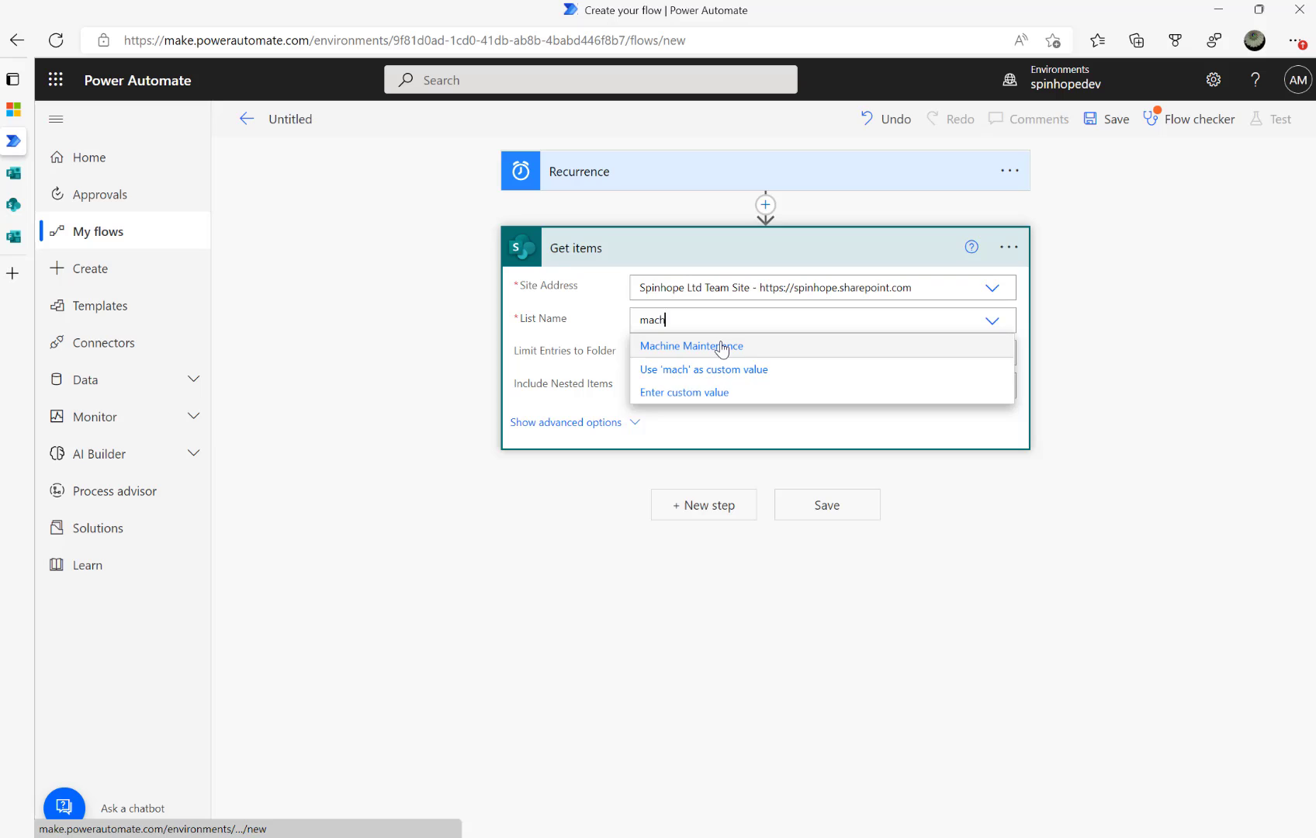
left_click(721, 347)
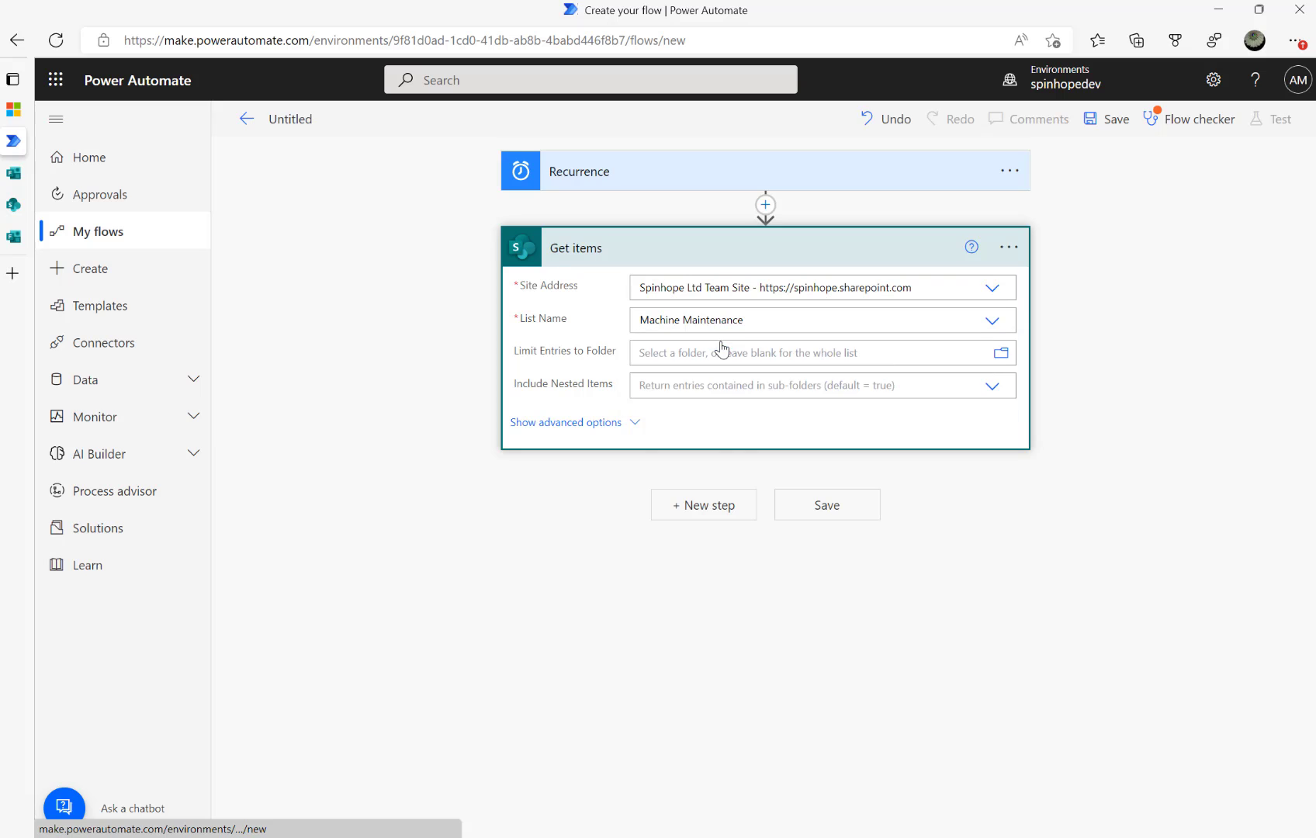
left_click(615, 423)
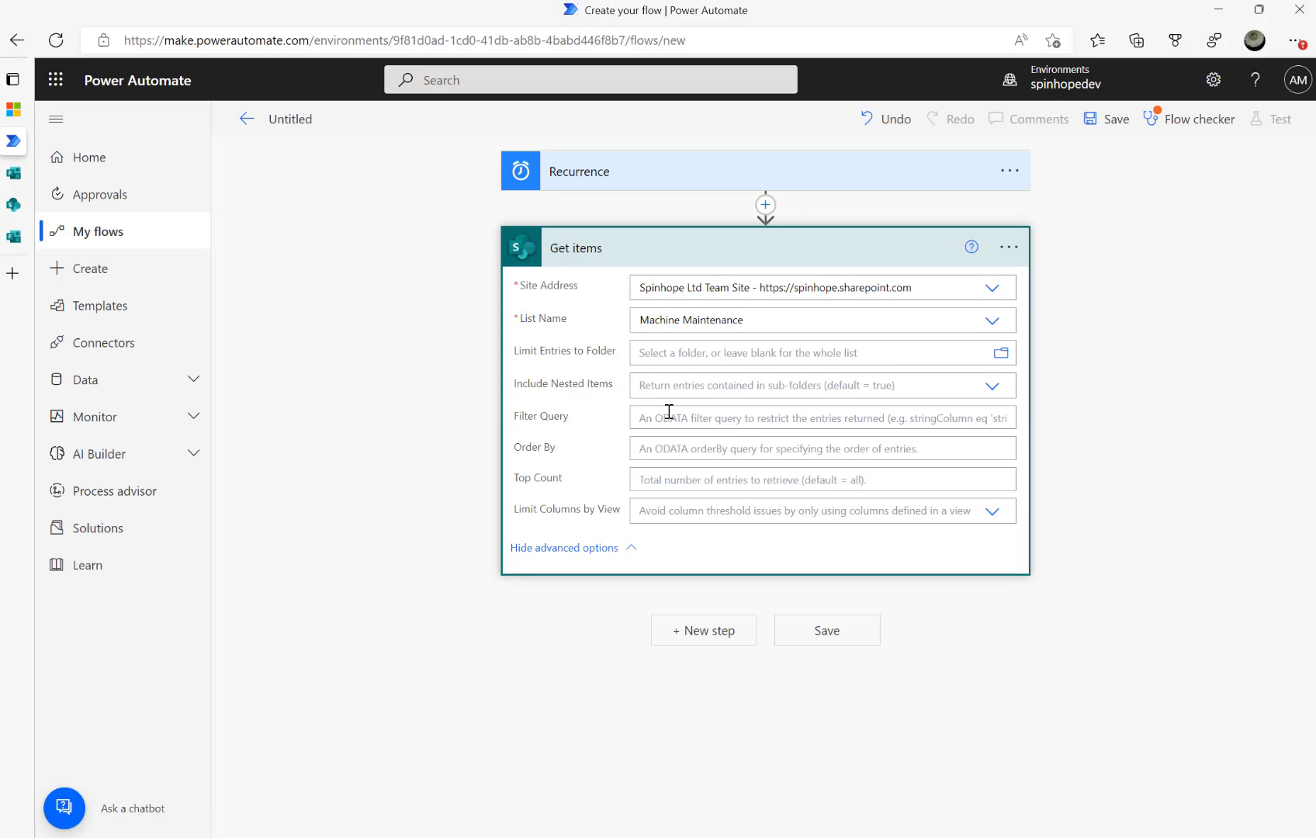
Give Get items the filter query 'Comments eq null' and begin a new step searching for Compose
left_click(669, 418)
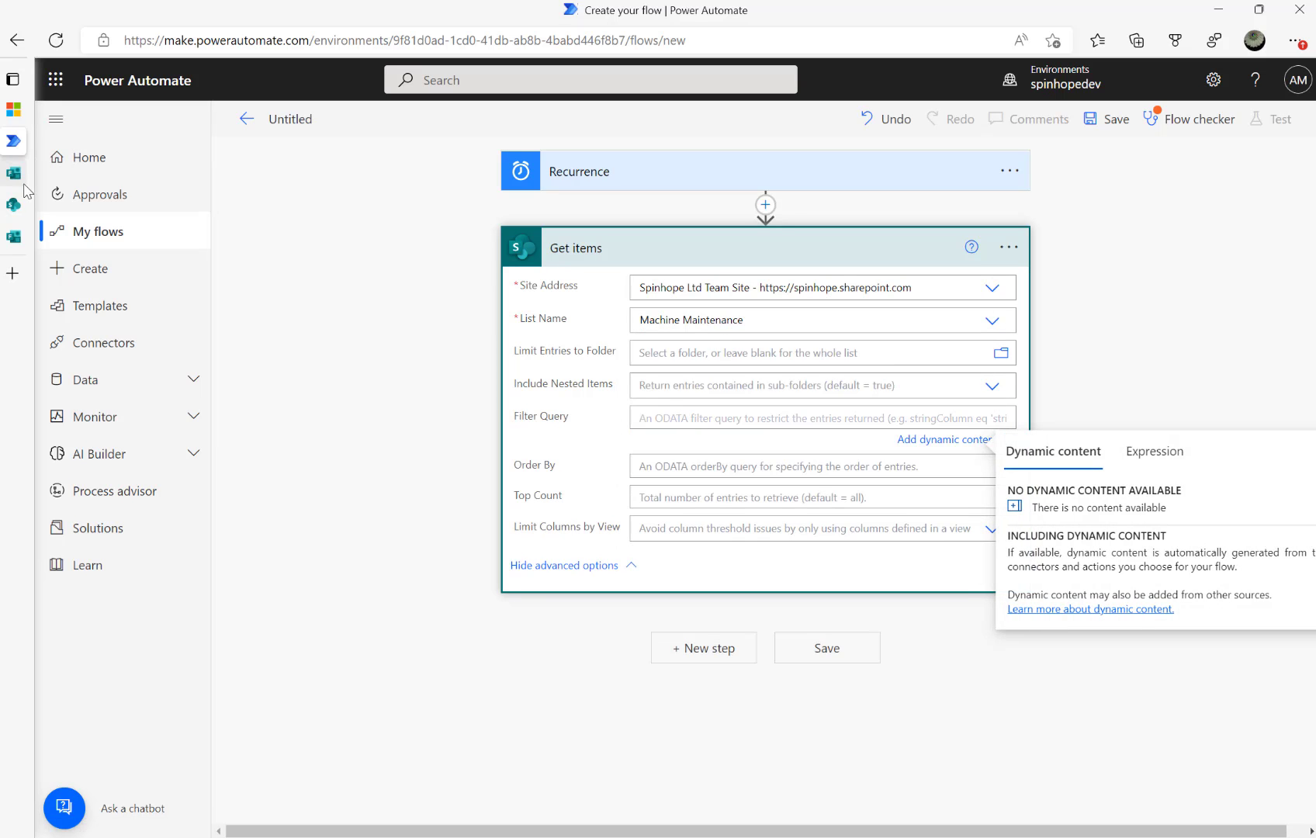
left_click(13, 204)
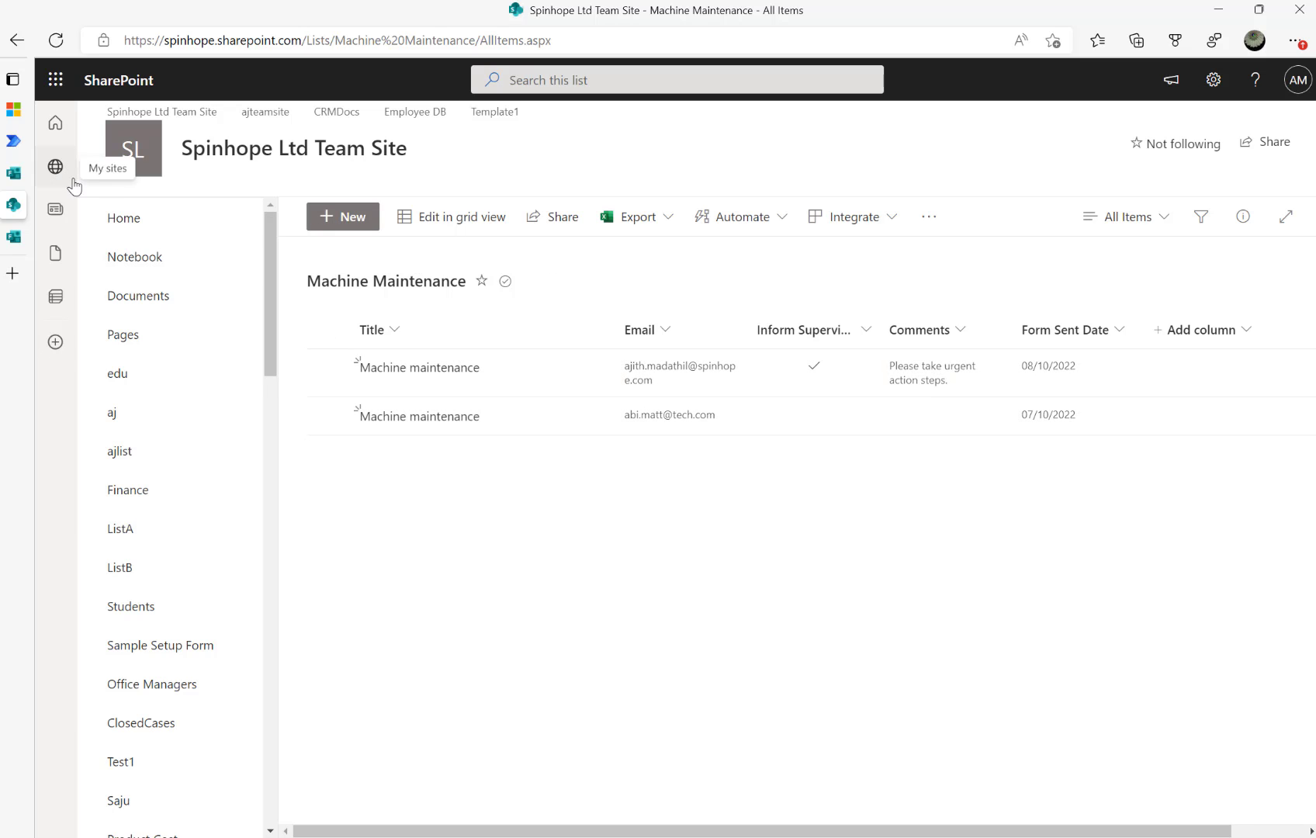
left_click(14, 141)
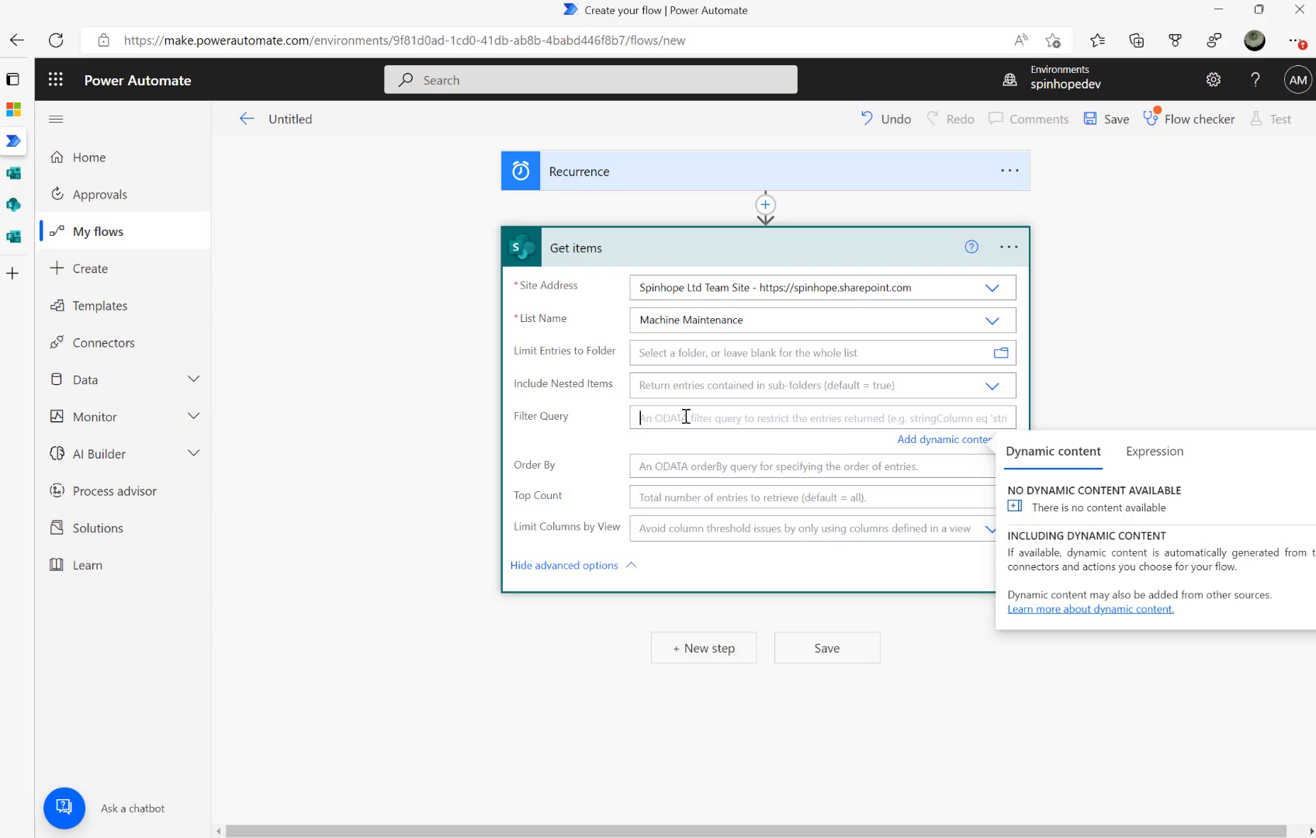
type("Comments eq")
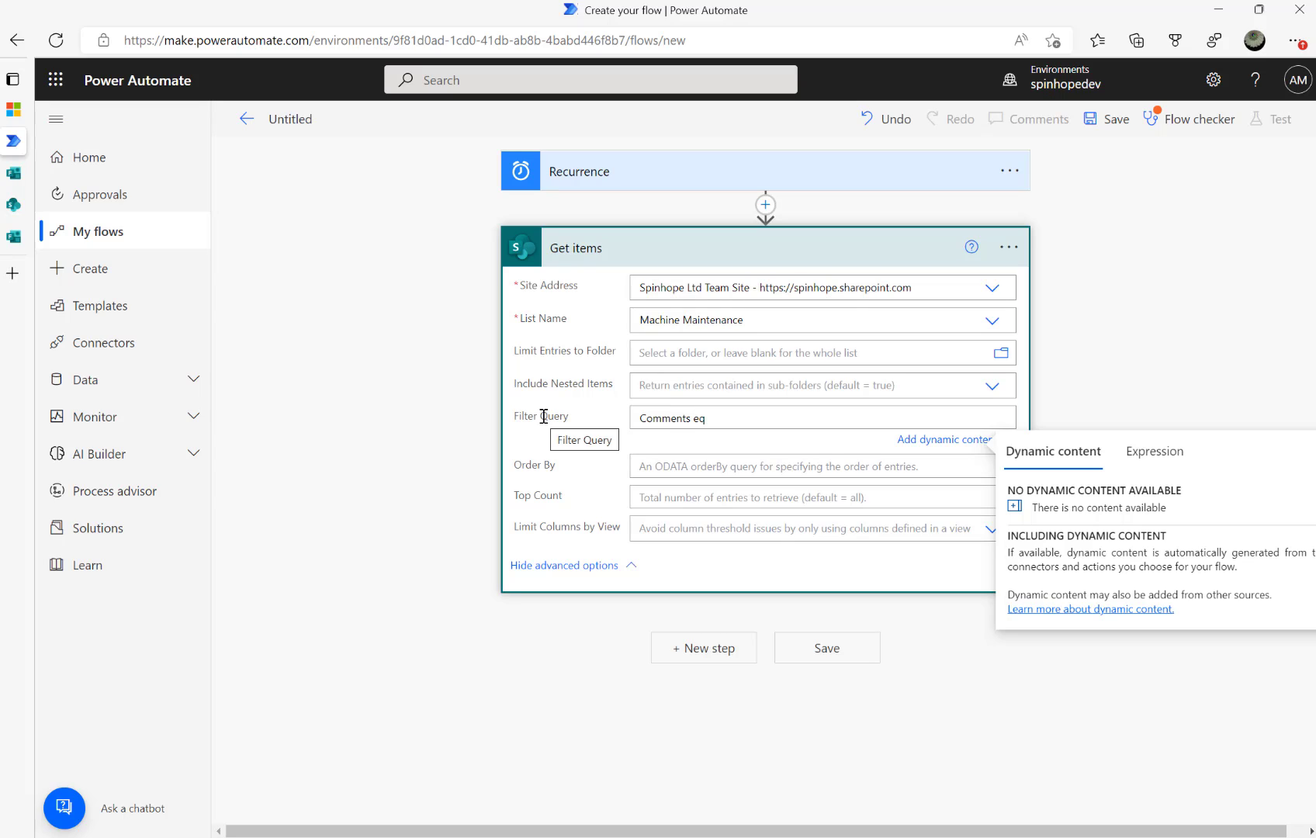
left_click(1156, 452)
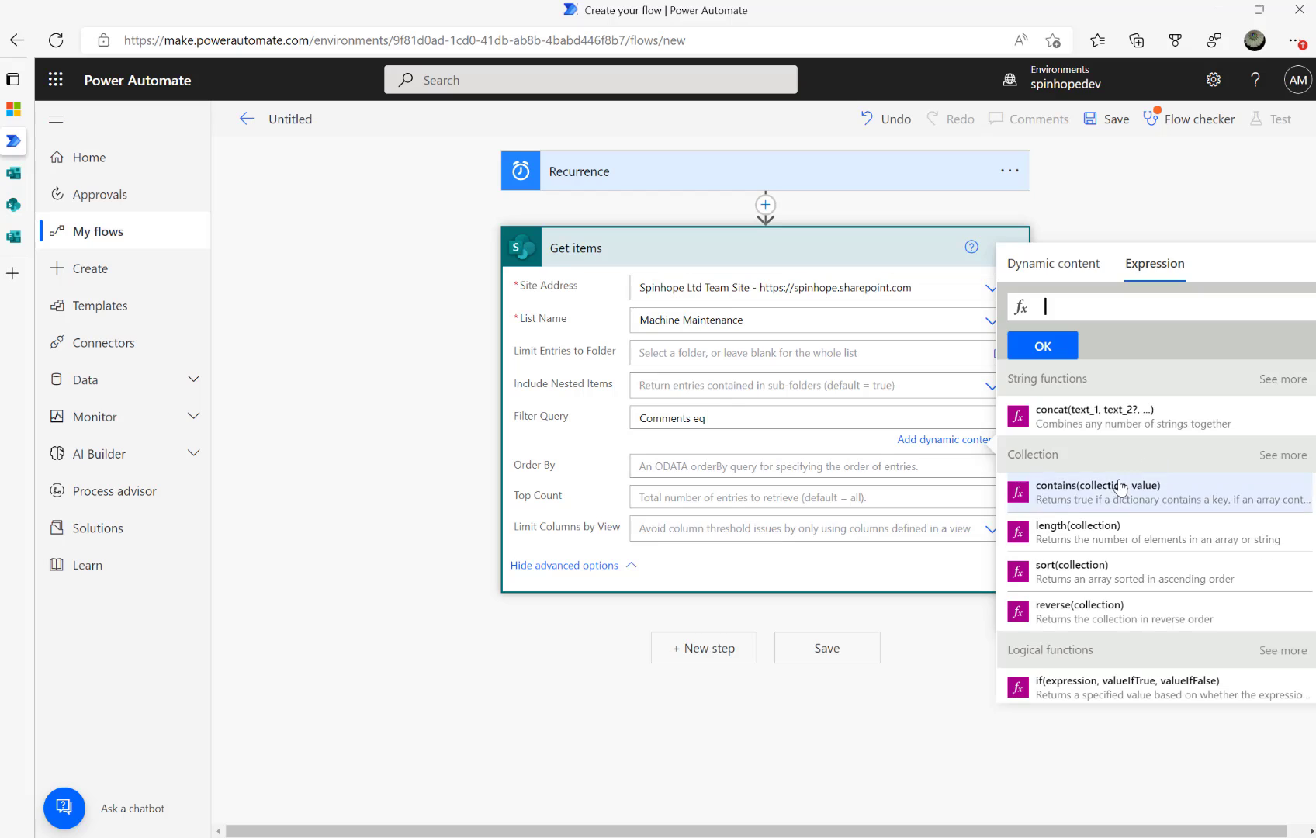
type("null")
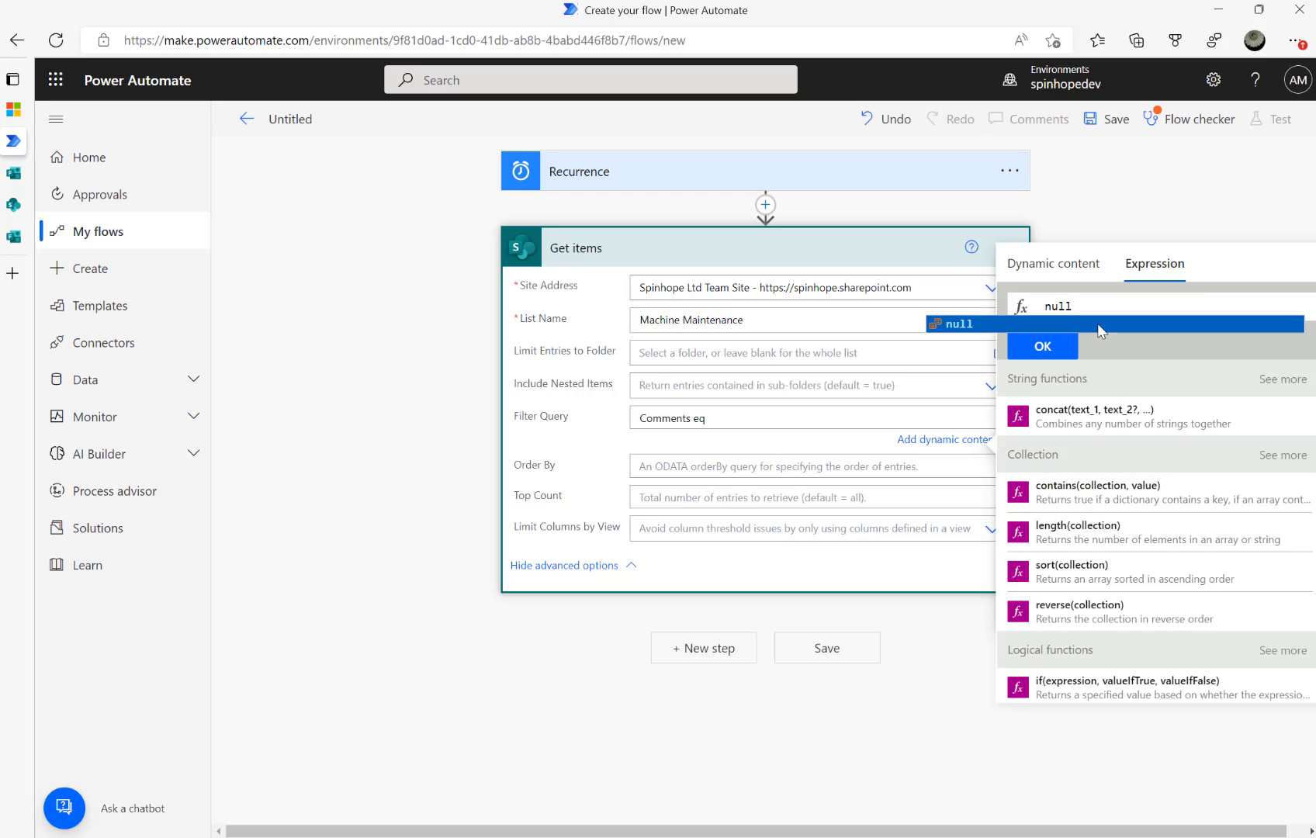
left_click(1066, 351)
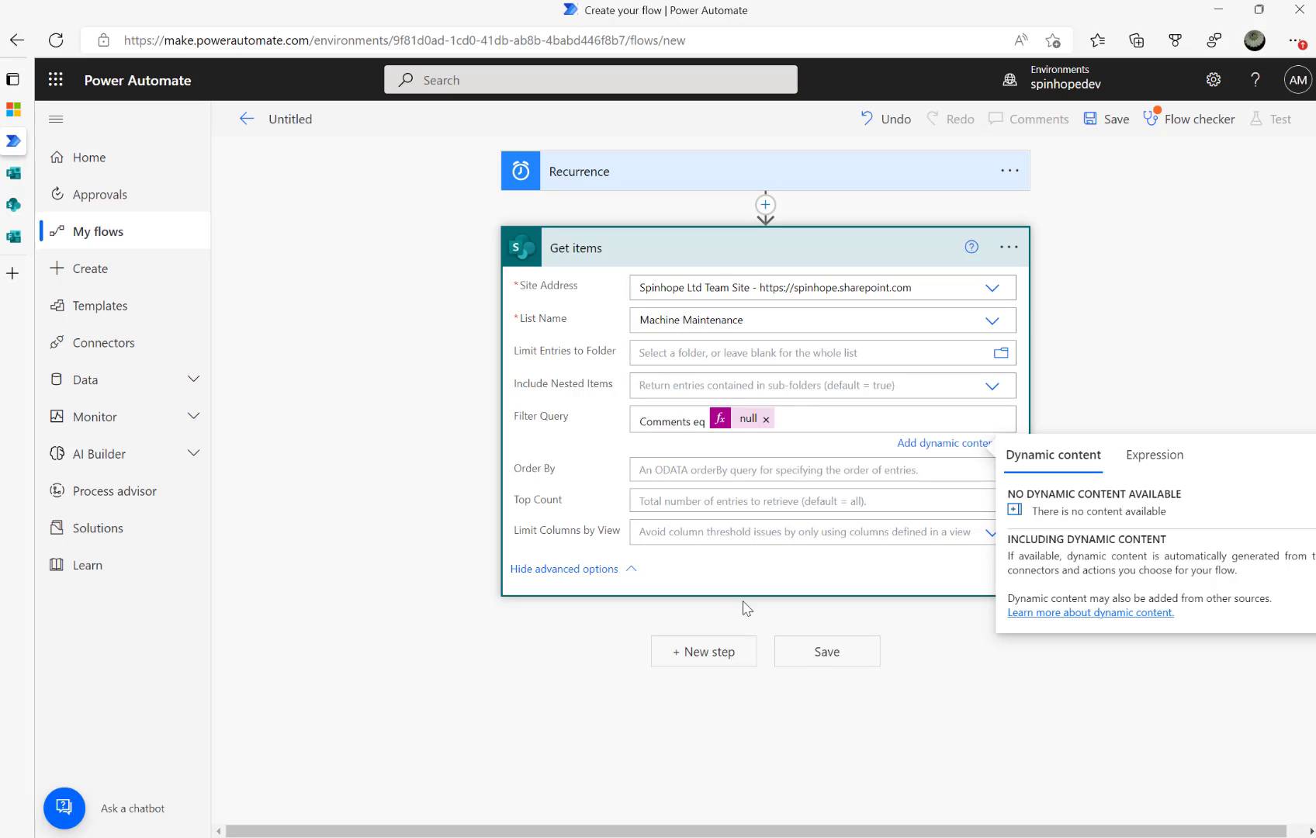
left_click(702, 659)
type("compose")
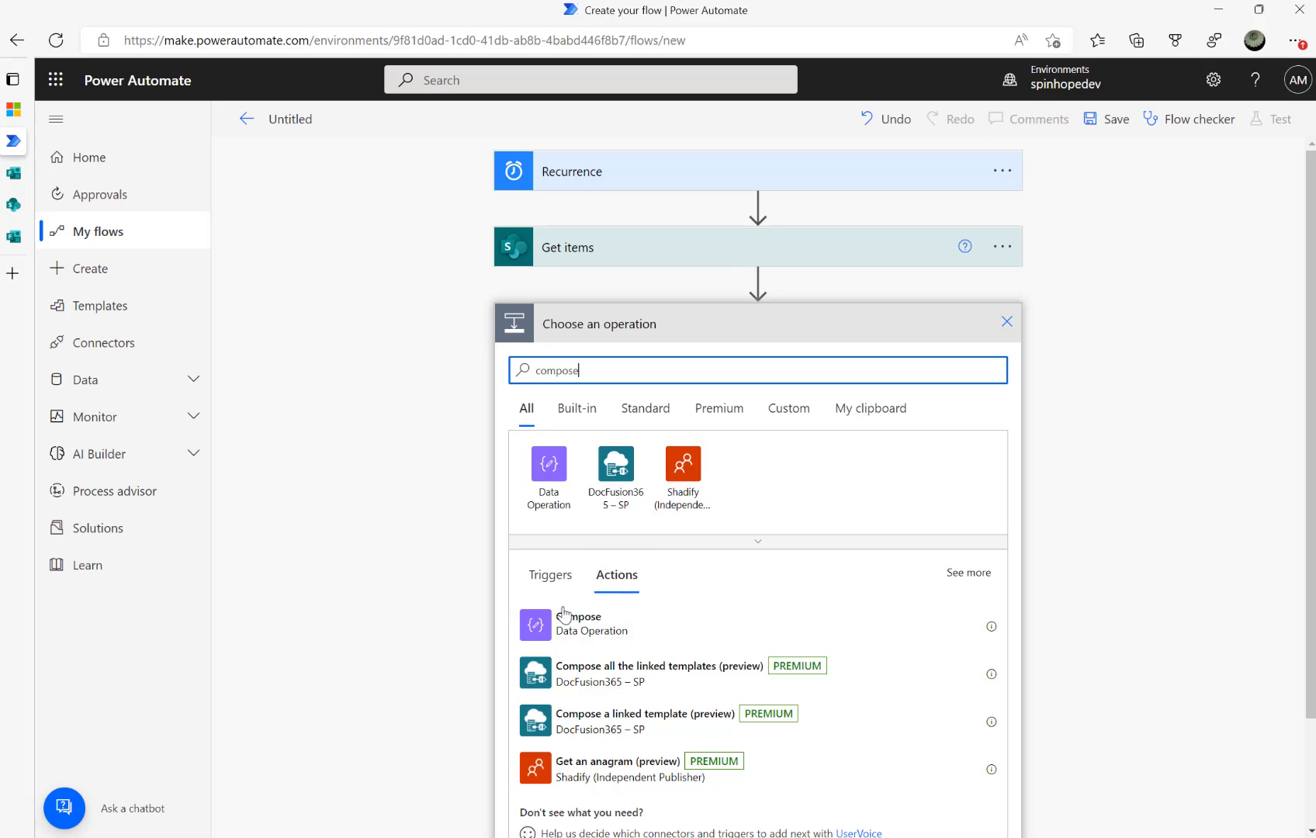
Add a Compose with the Email field as input, wrapped in an Apply to each over Get items values
left_click(573, 624)
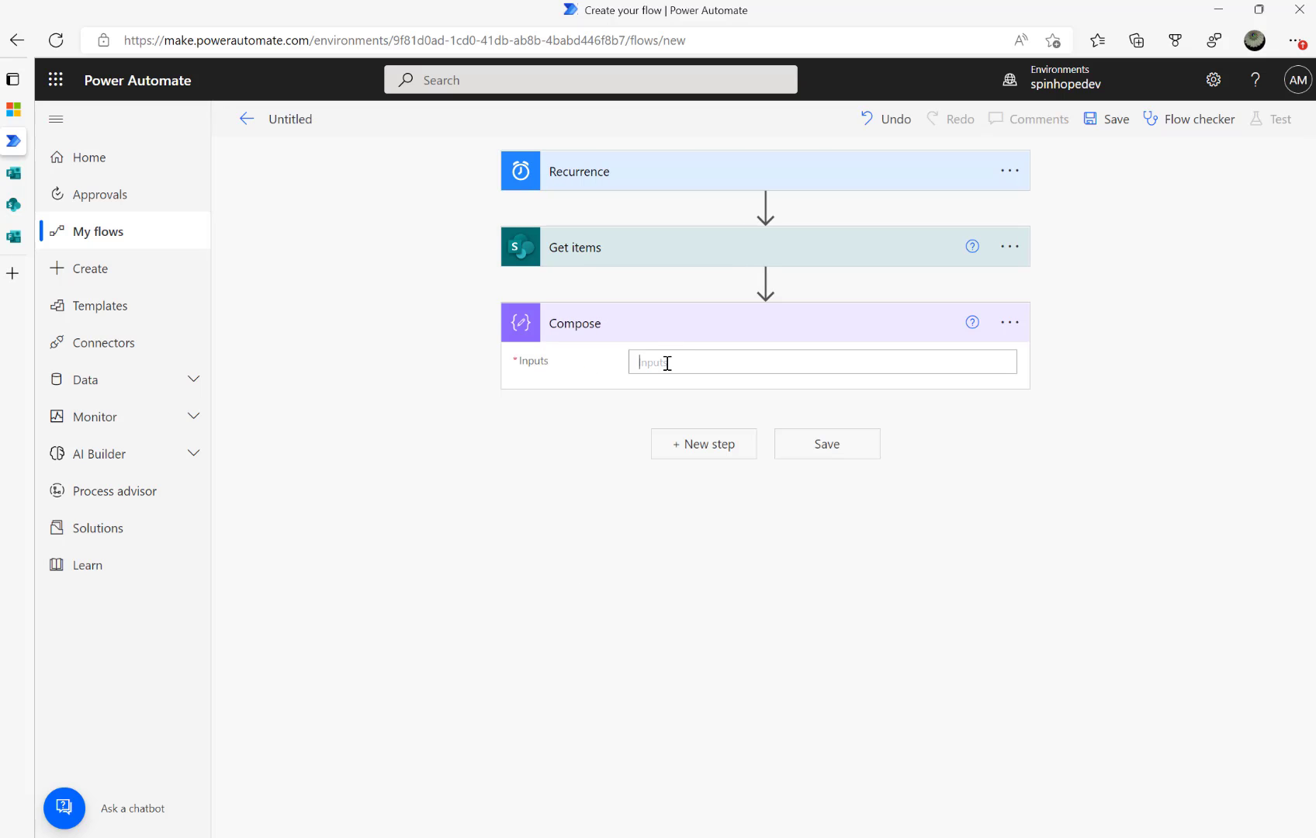
left_click(666, 362)
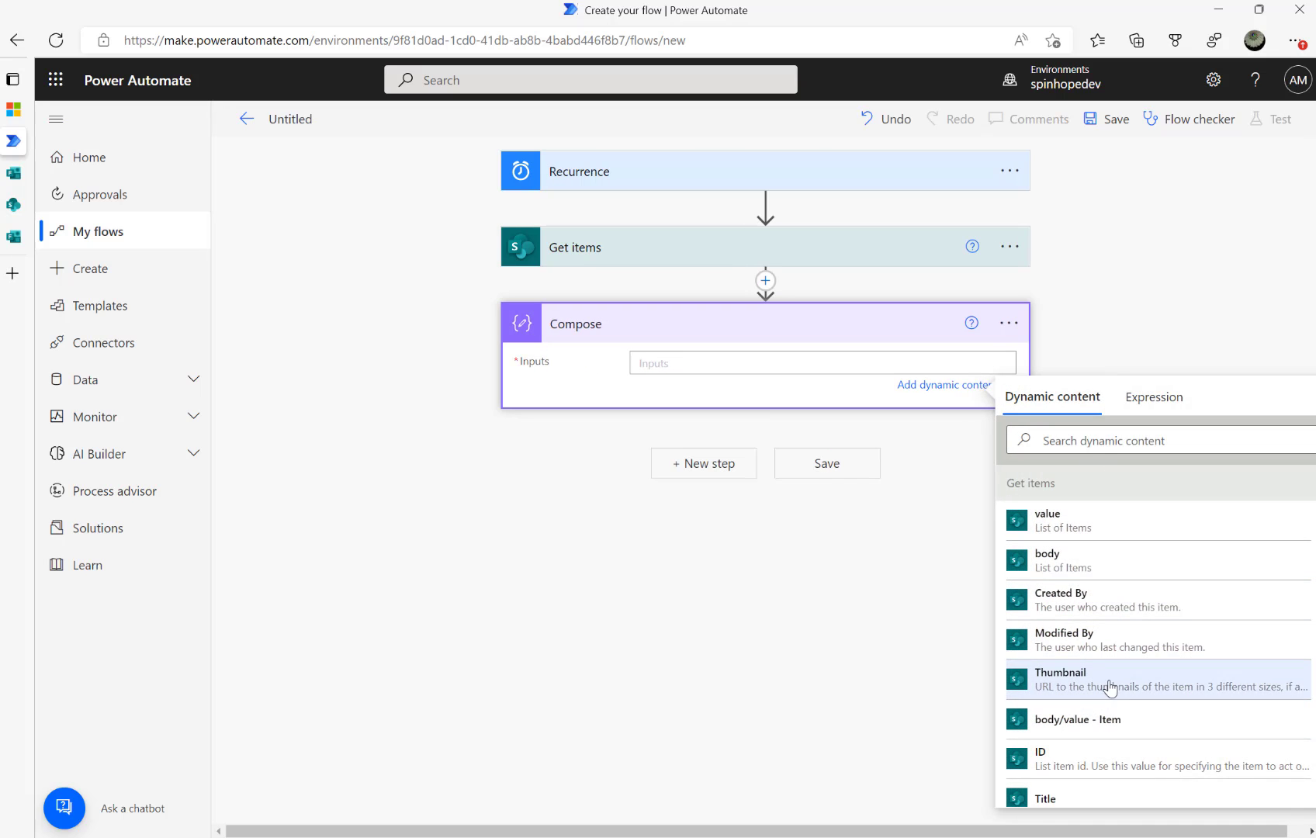
left_click(1070, 439)
type("comm")
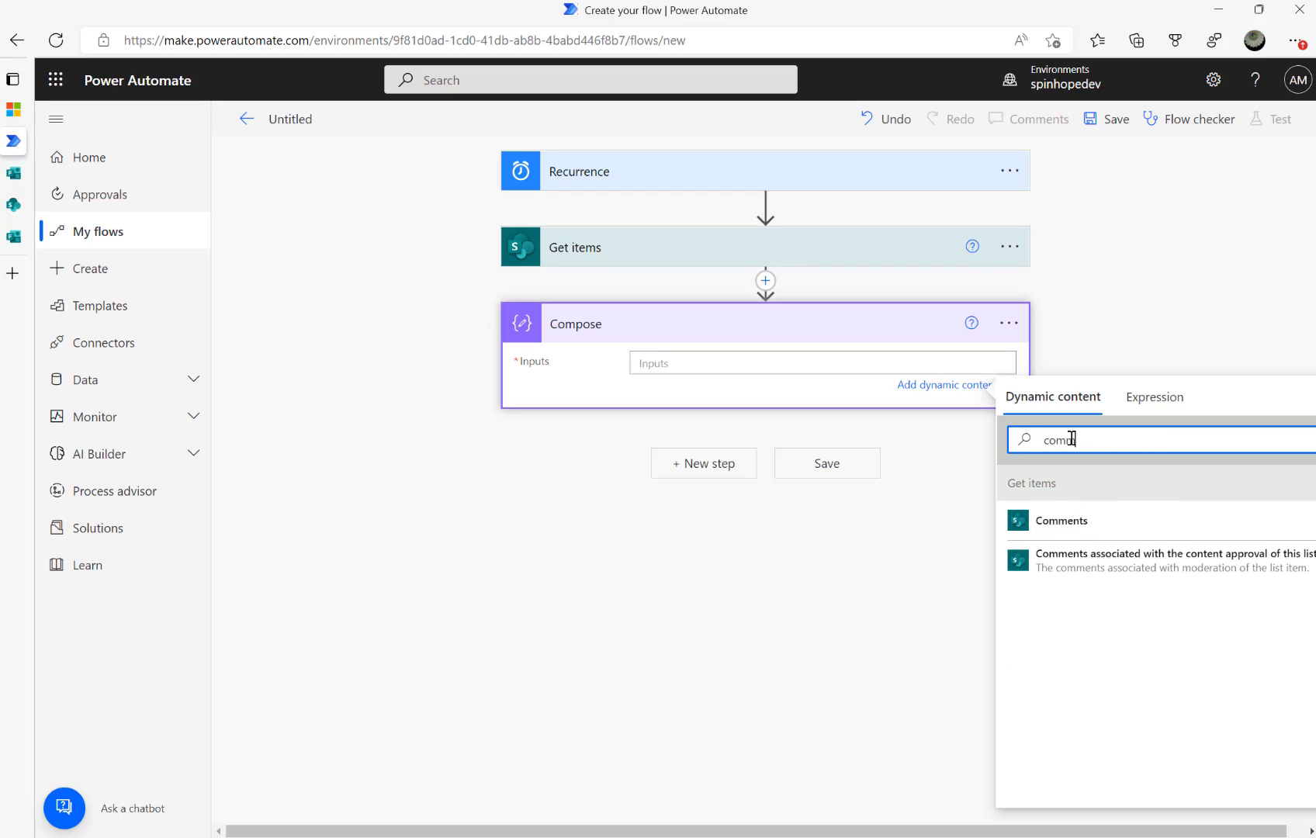
left_click(1055, 519)
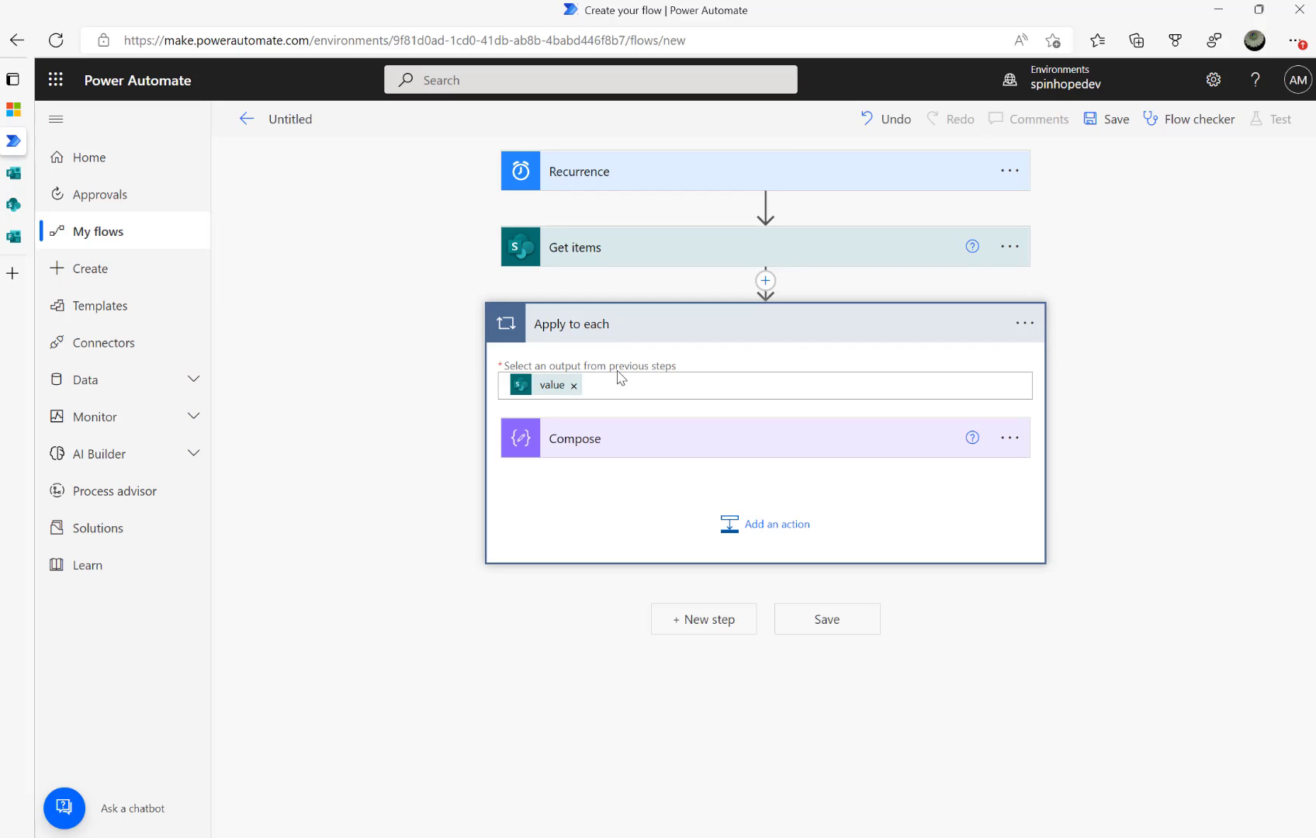
left_click(656, 441)
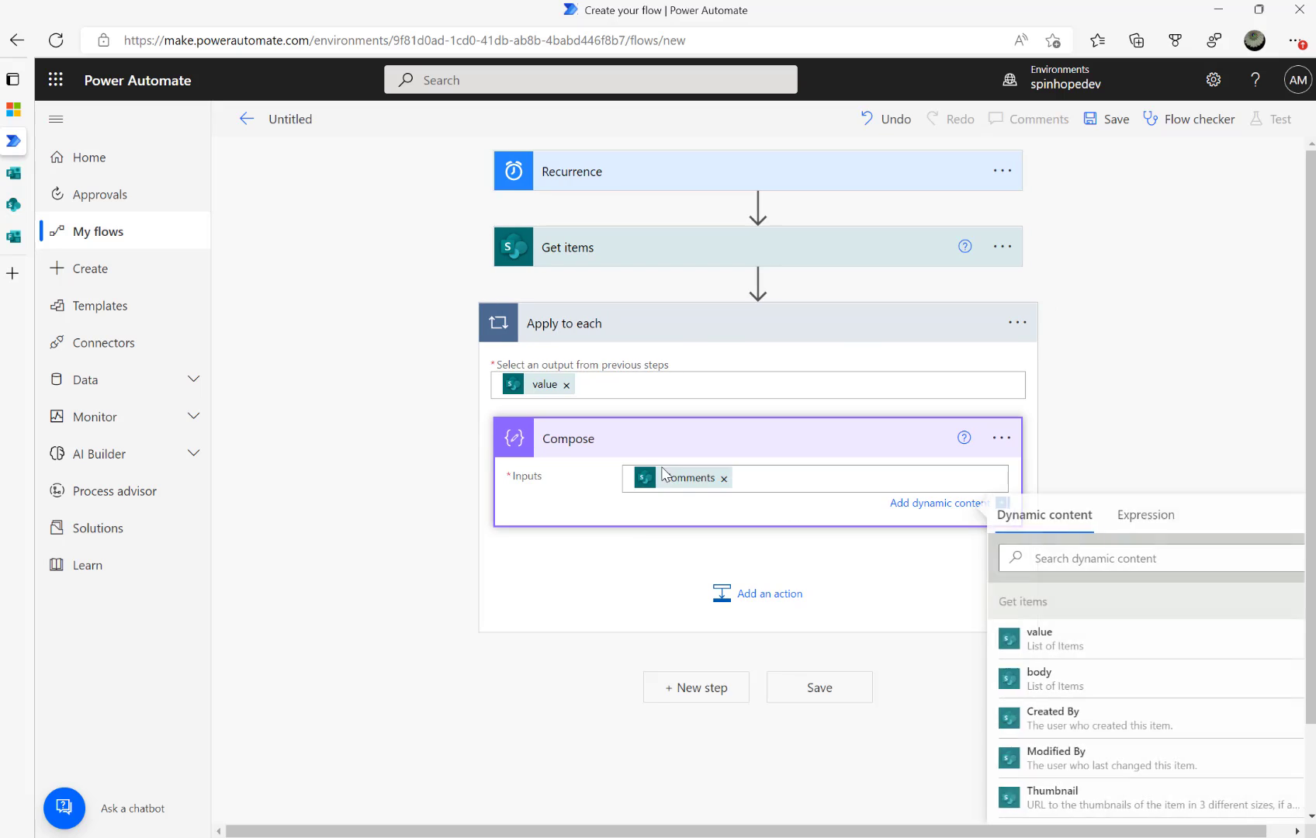
left_click(724, 479)
left_click(1067, 556)
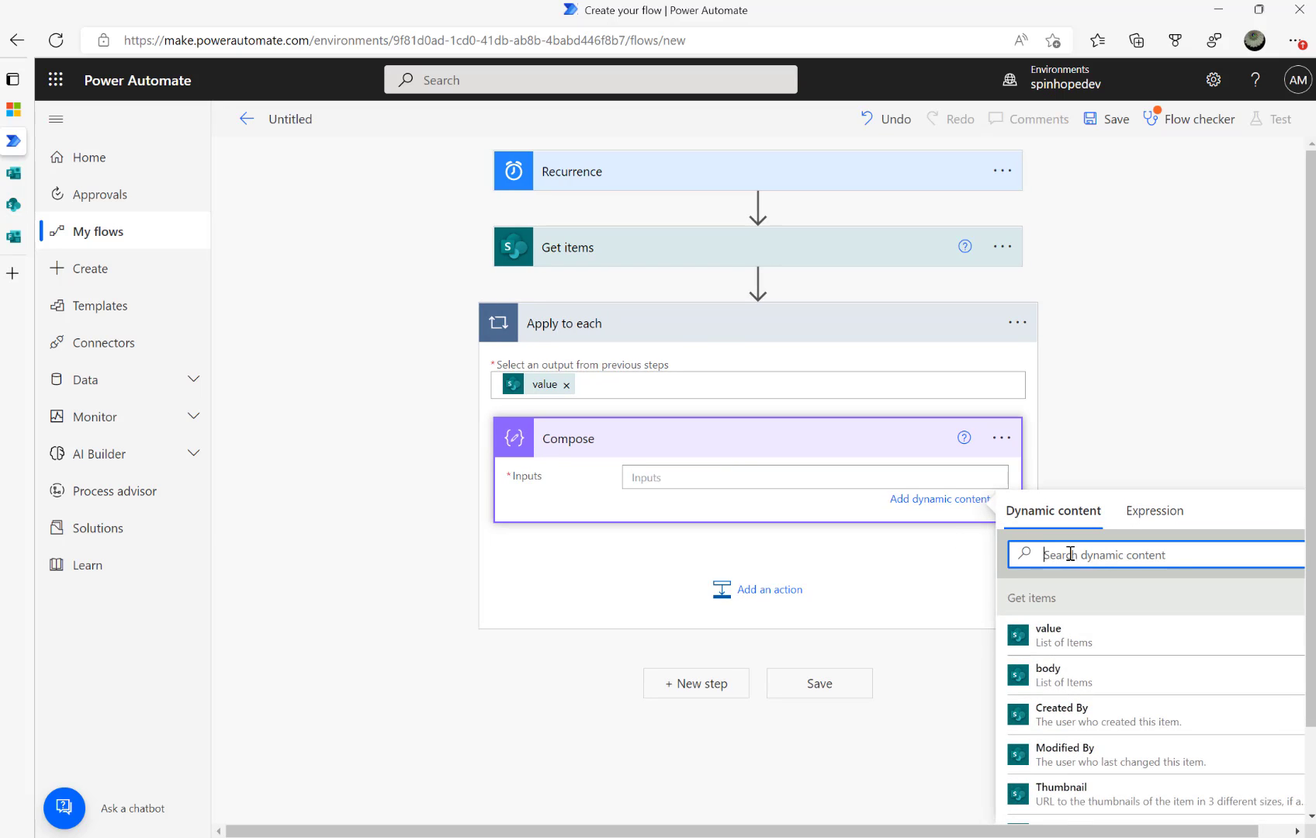
type("ema")
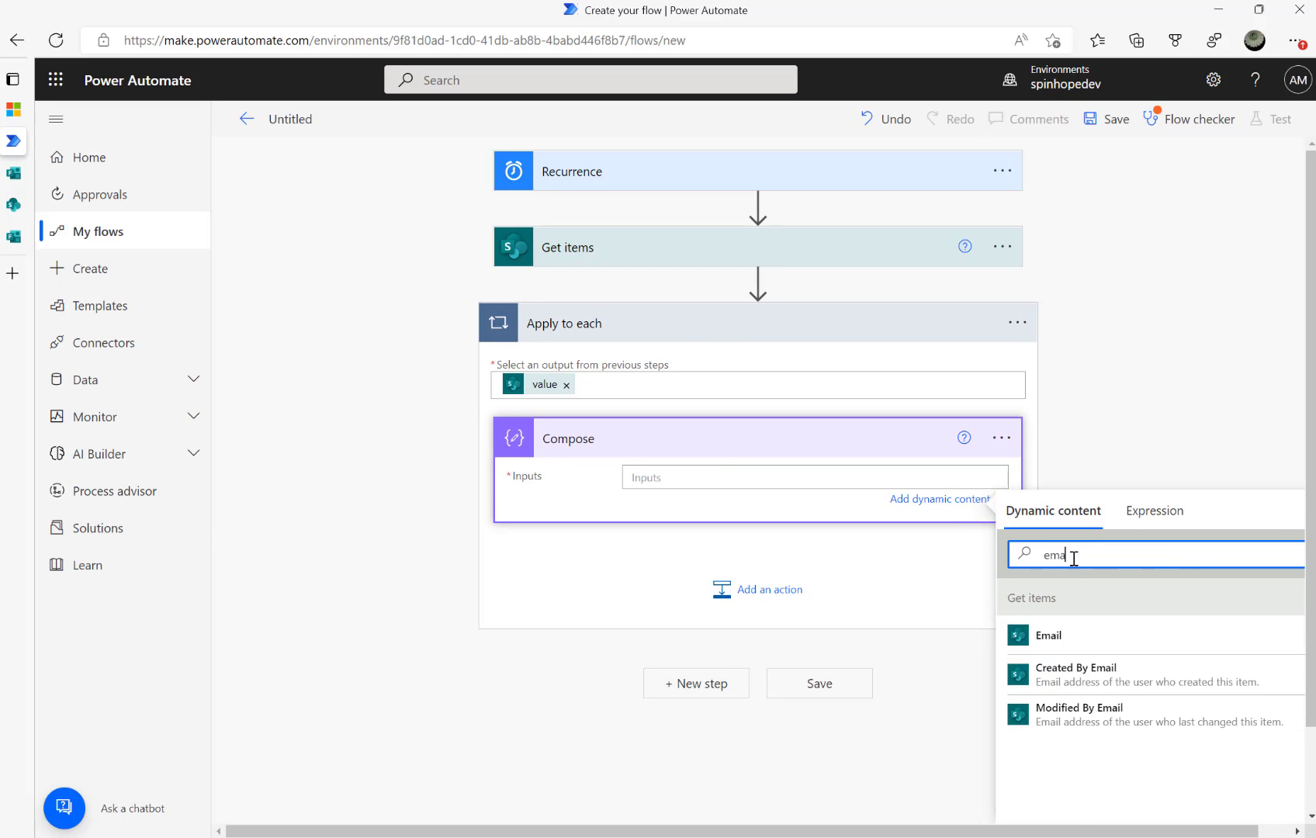
left_click(1060, 650)
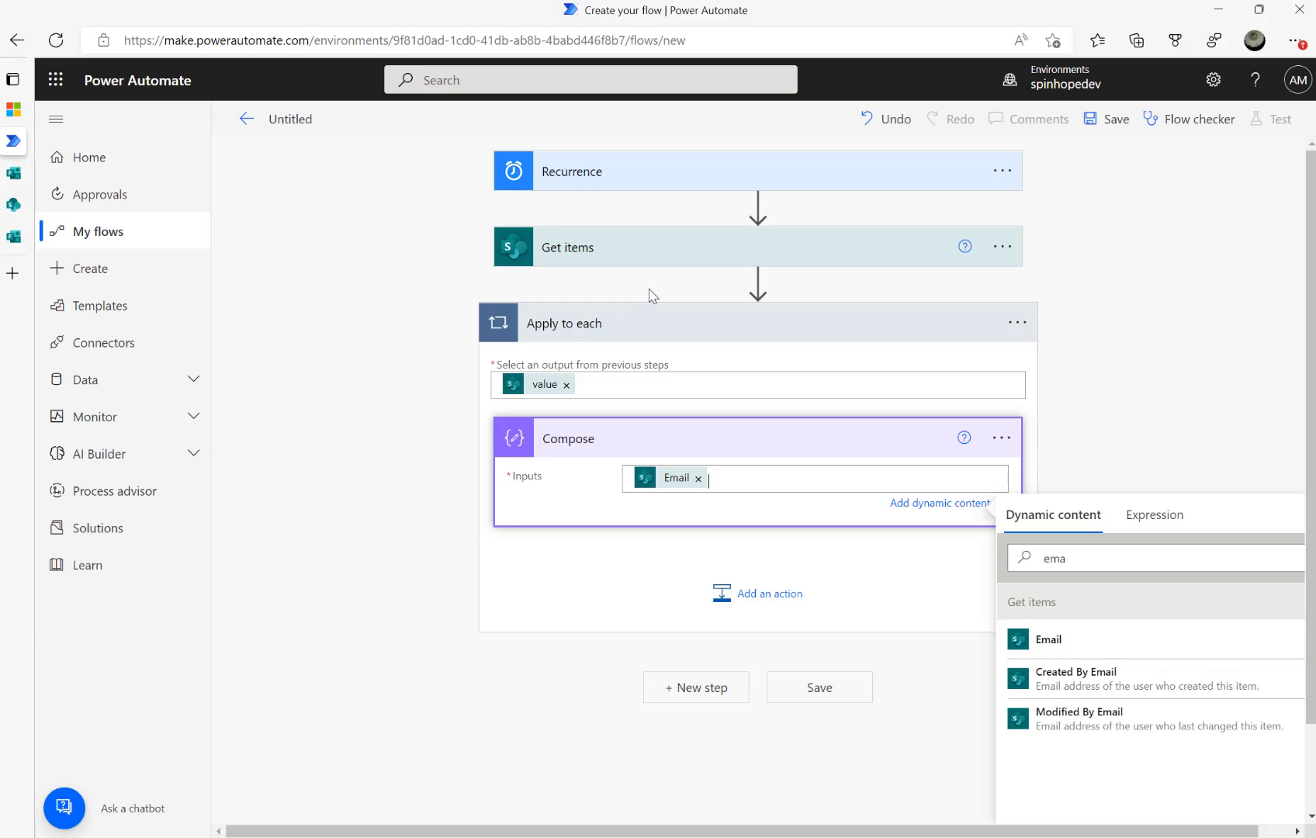
left_click(608, 186)
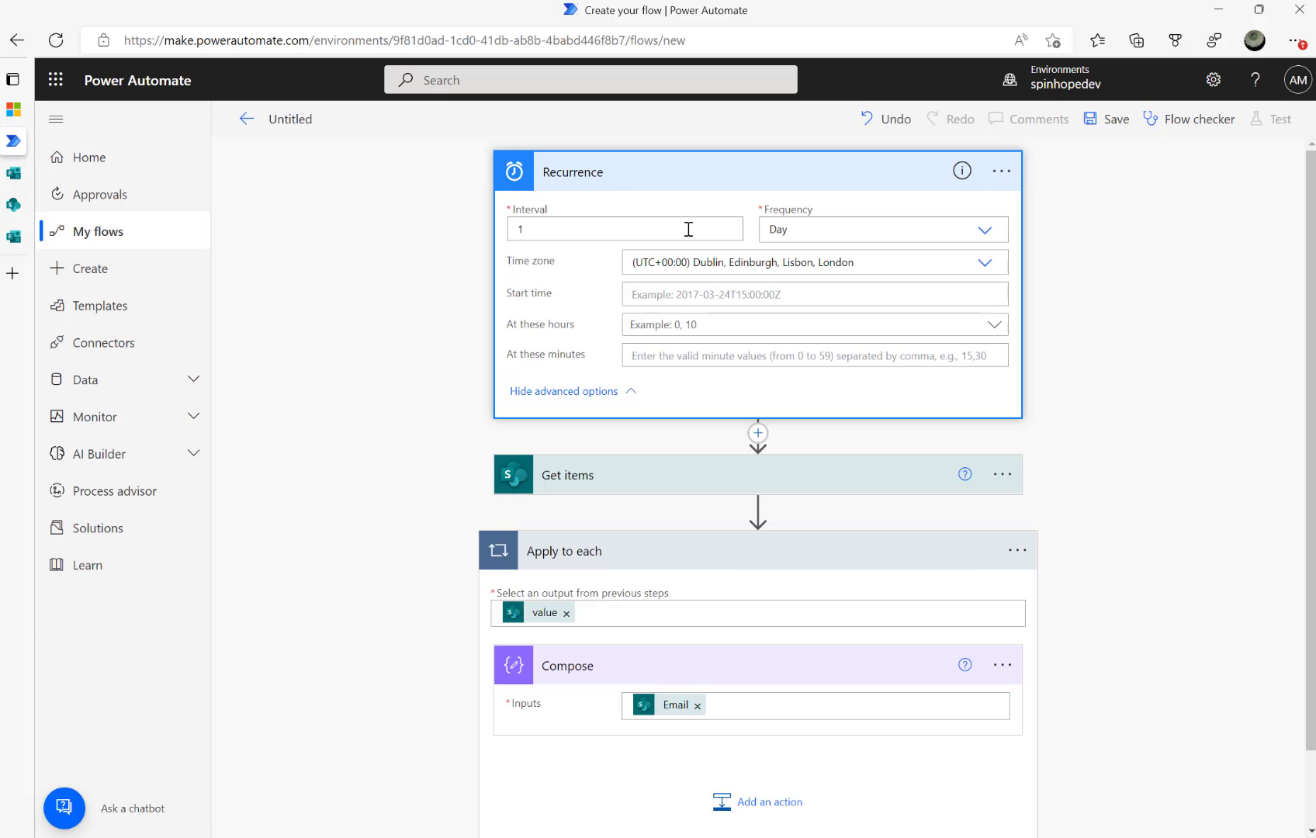
Swap Recurrence for a 'Manually trigger a flow' trigger and name the flow 'Reminder email'
left_click(1000, 172)
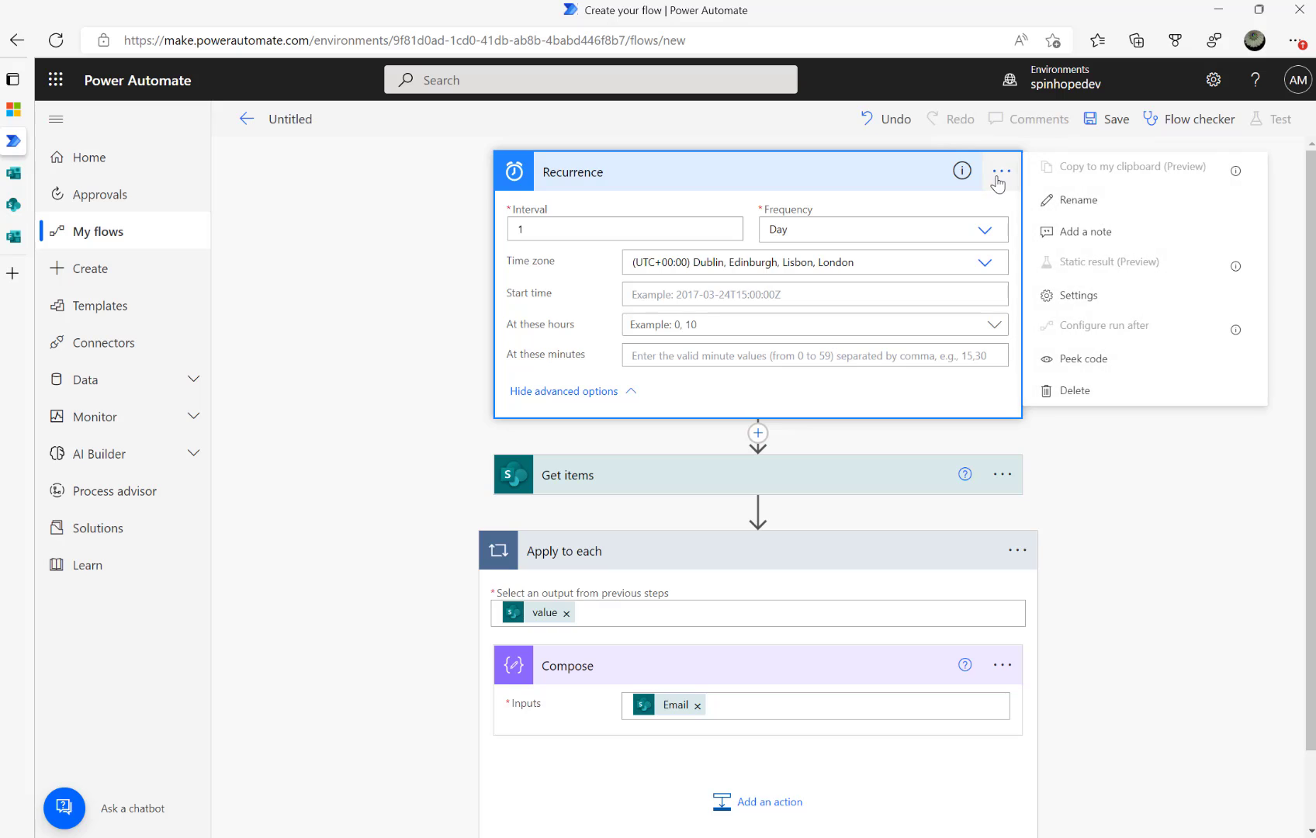
left_click(1076, 390)
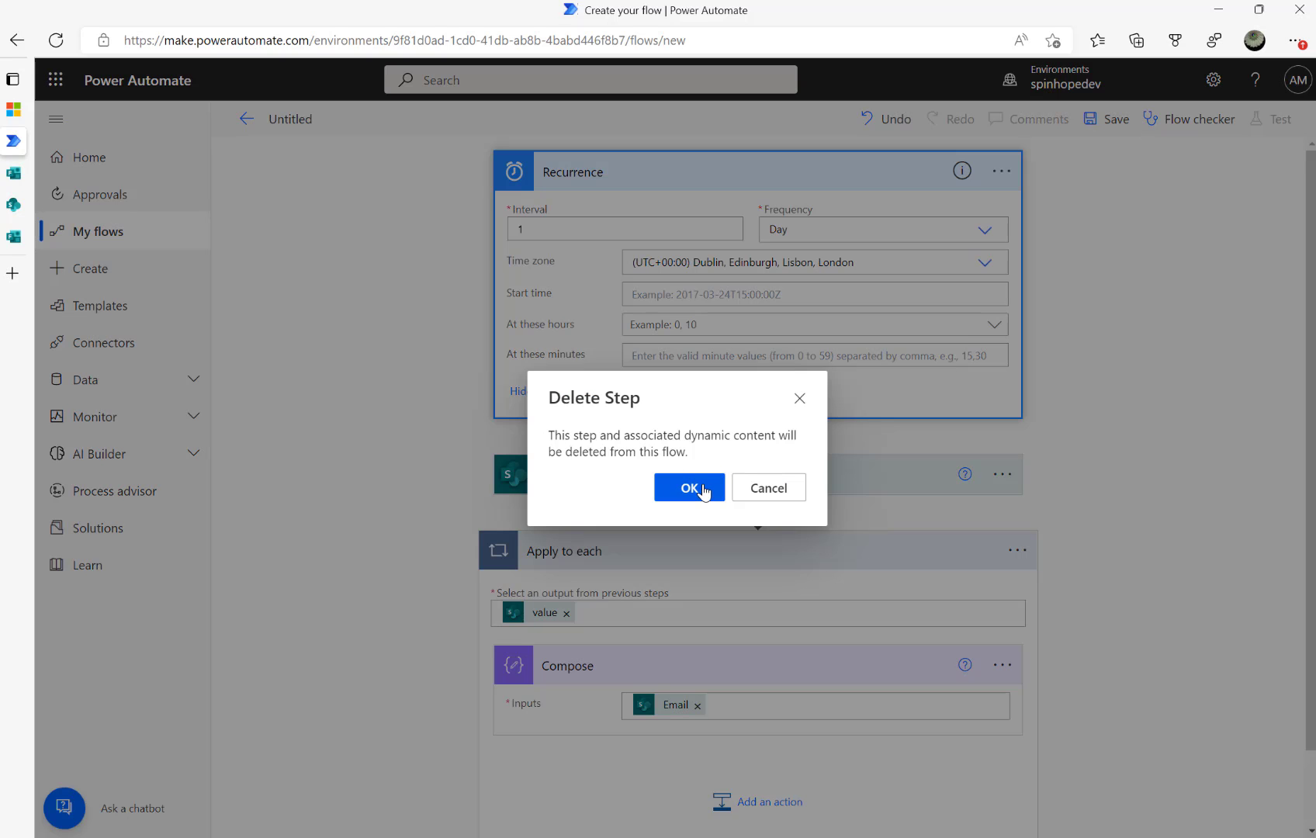
left_click(704, 489)
left_click(615, 247)
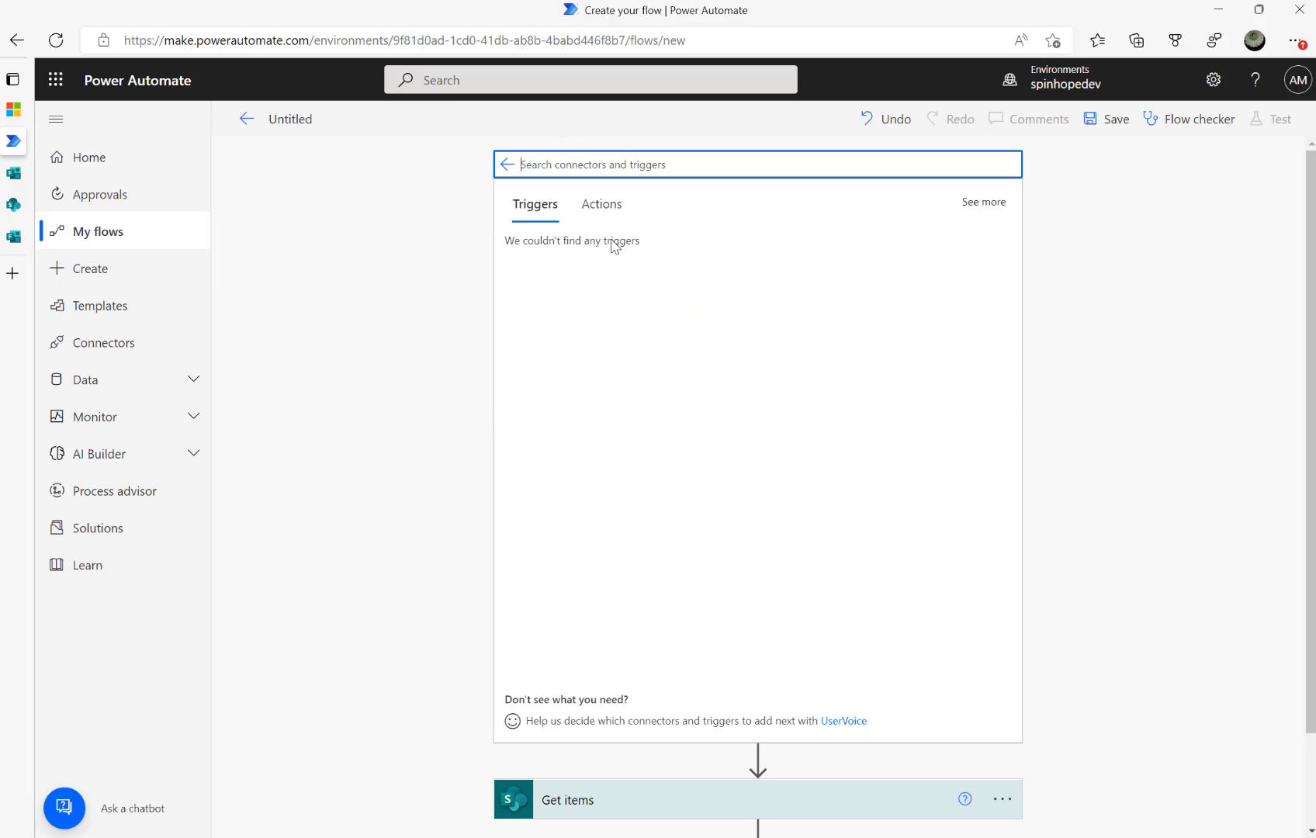
left_click(582, 261)
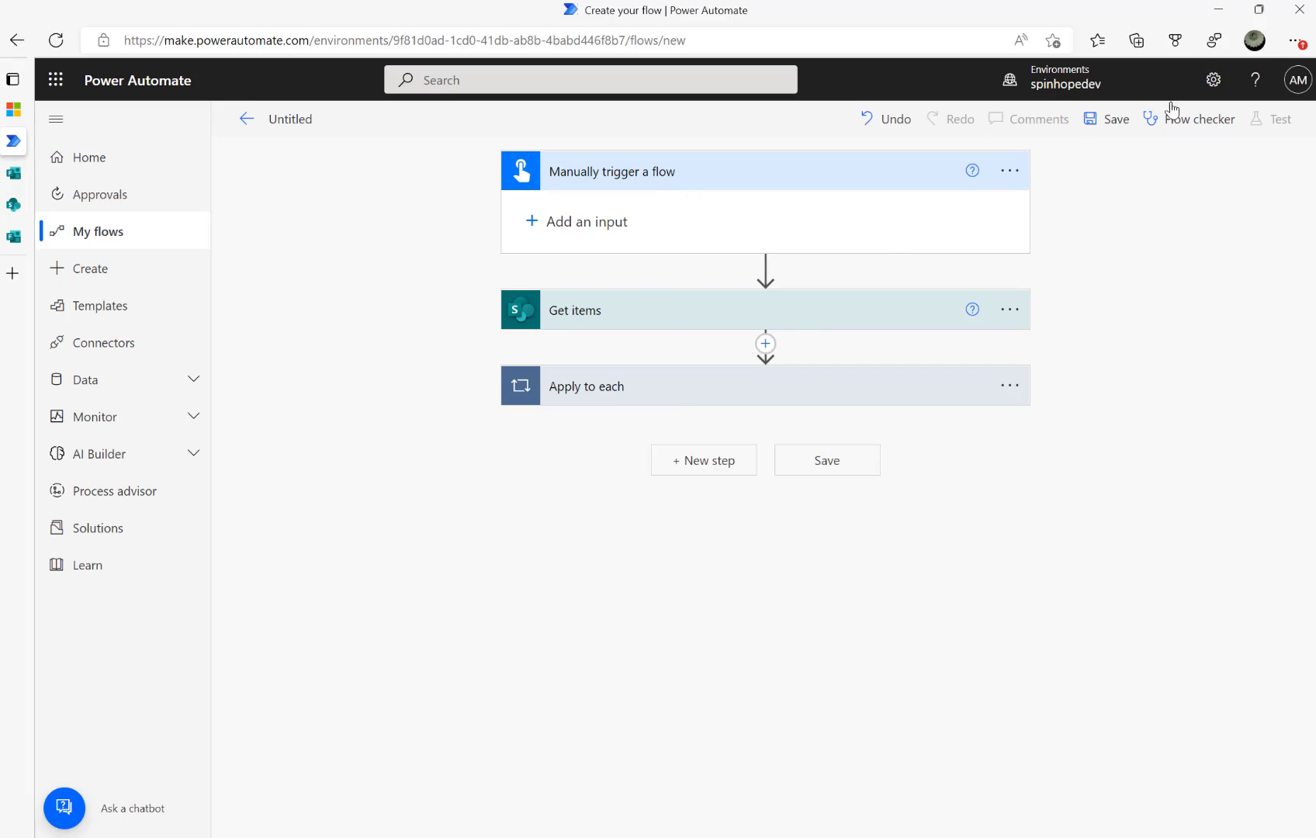
left_click(298, 120)
type("Reminder emai")
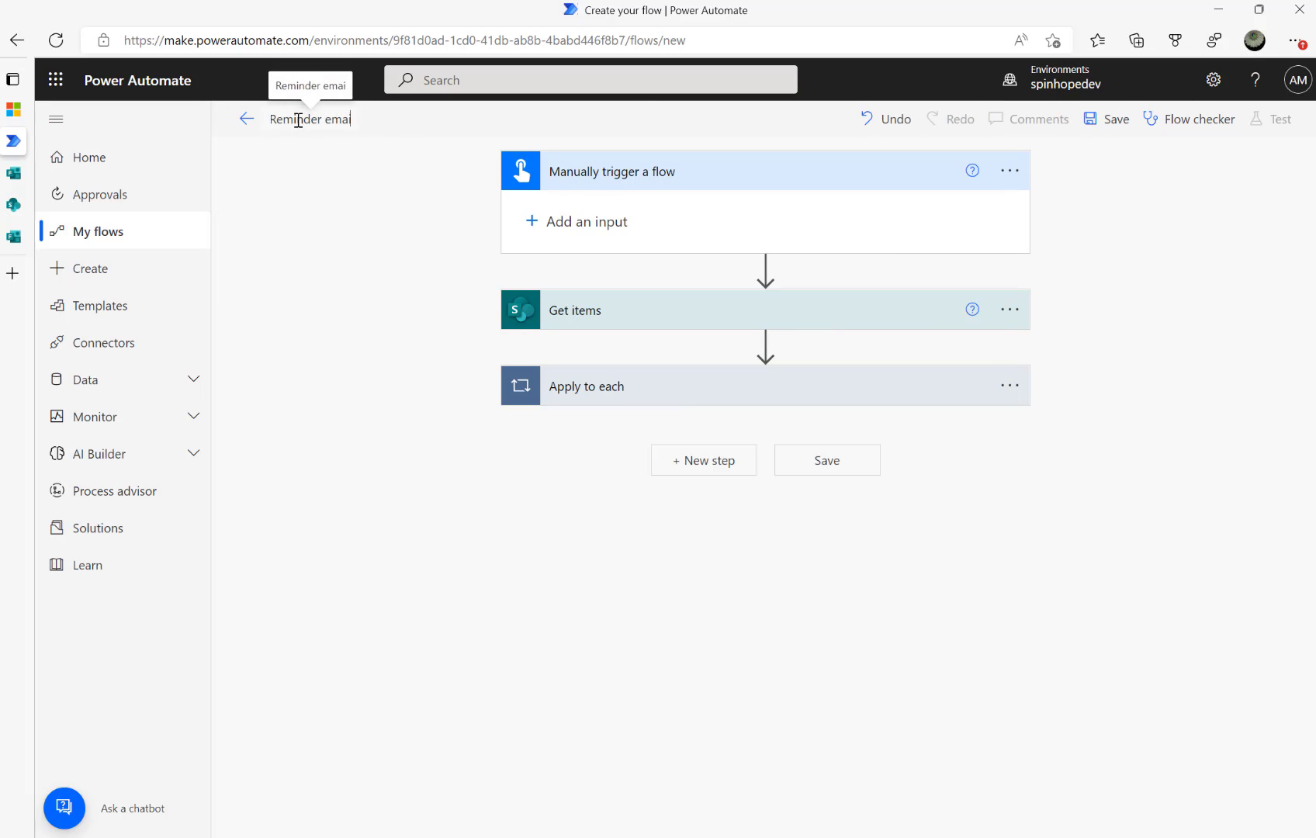
type("l")
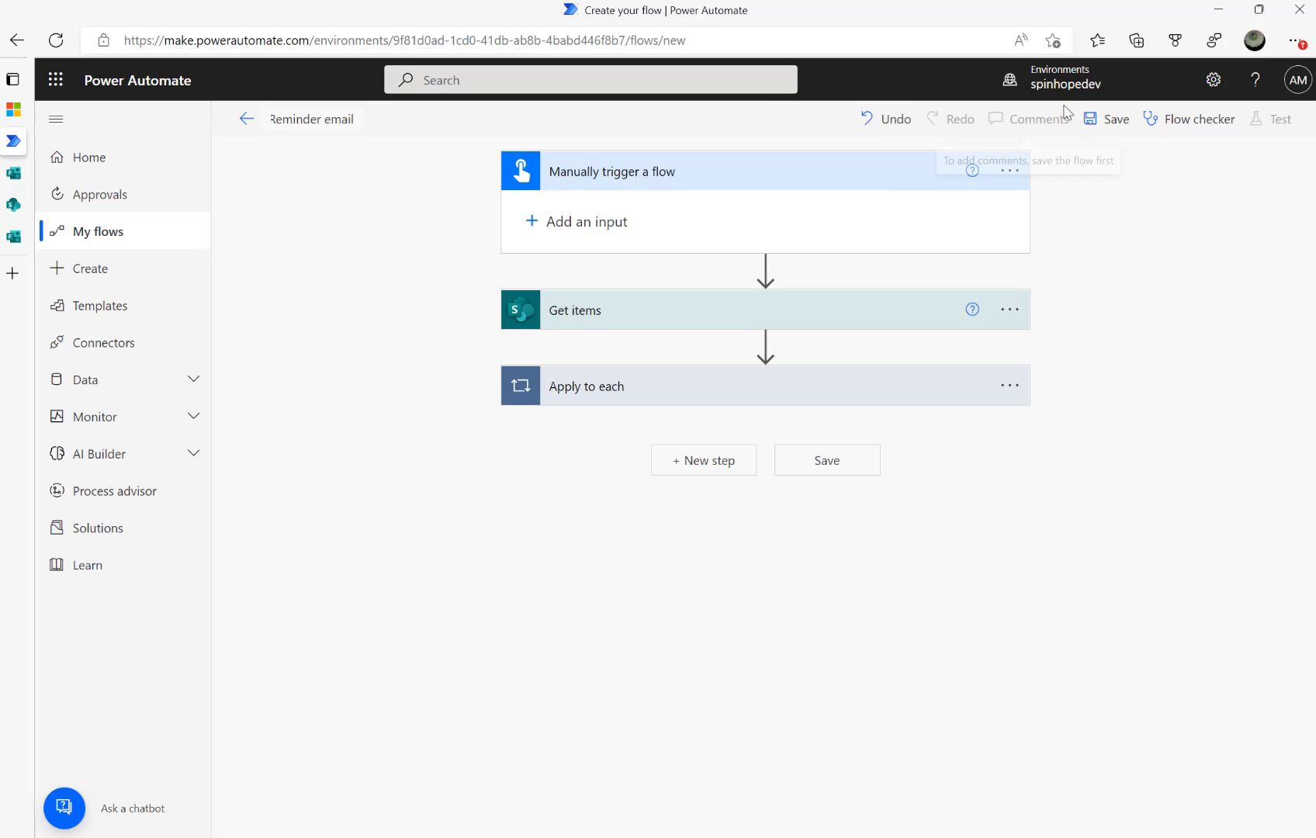
Save the Reminder email flow and run a manual test of it
left_click(1091, 122)
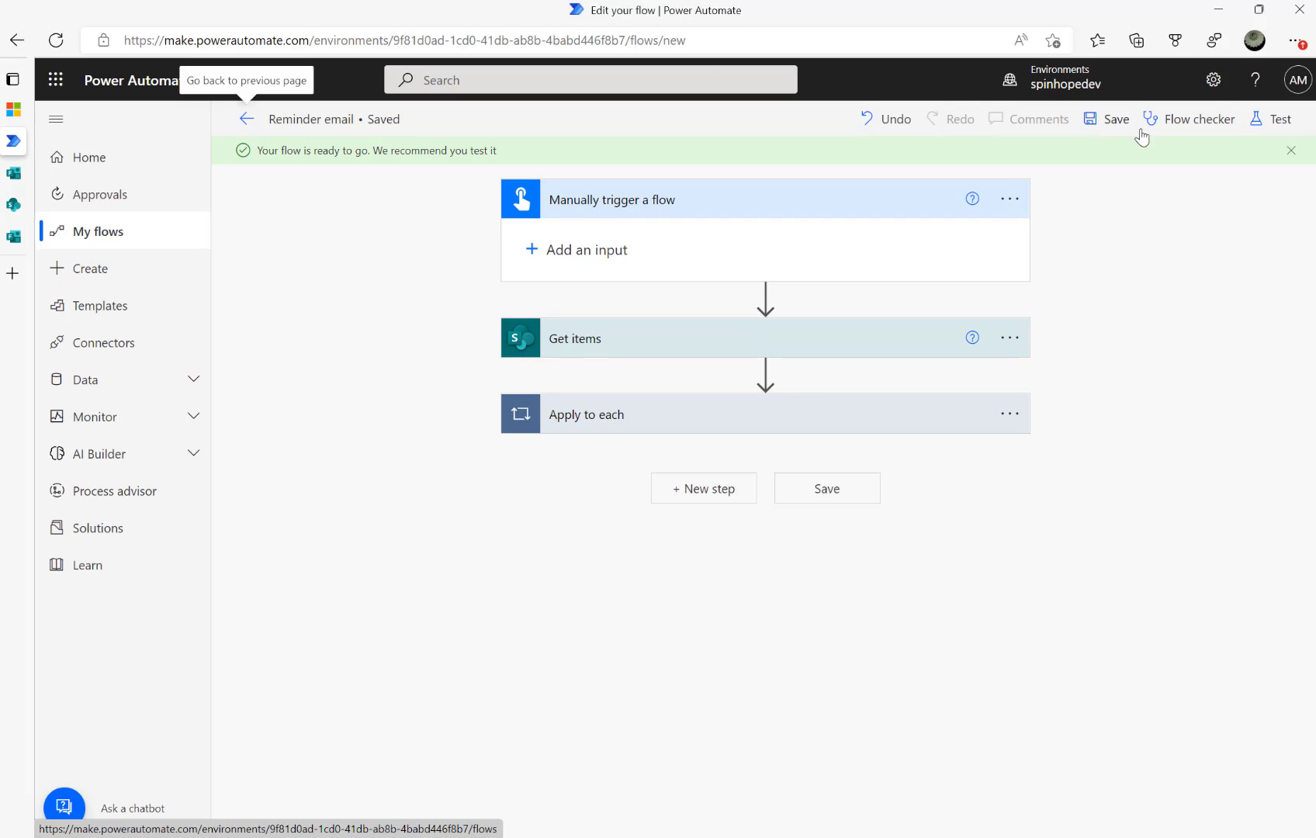
left_click(1259, 124)
left_click(1081, 162)
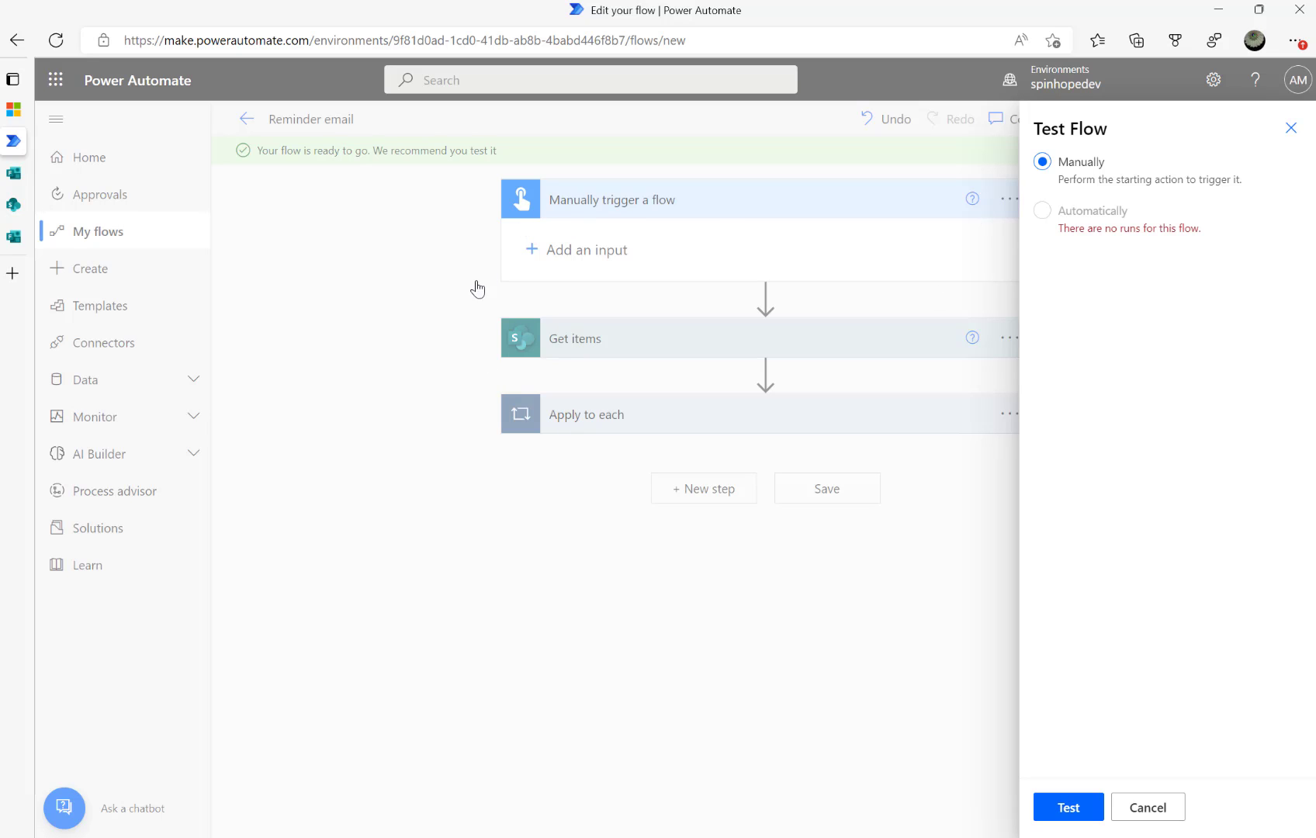
left_click(1065, 810)
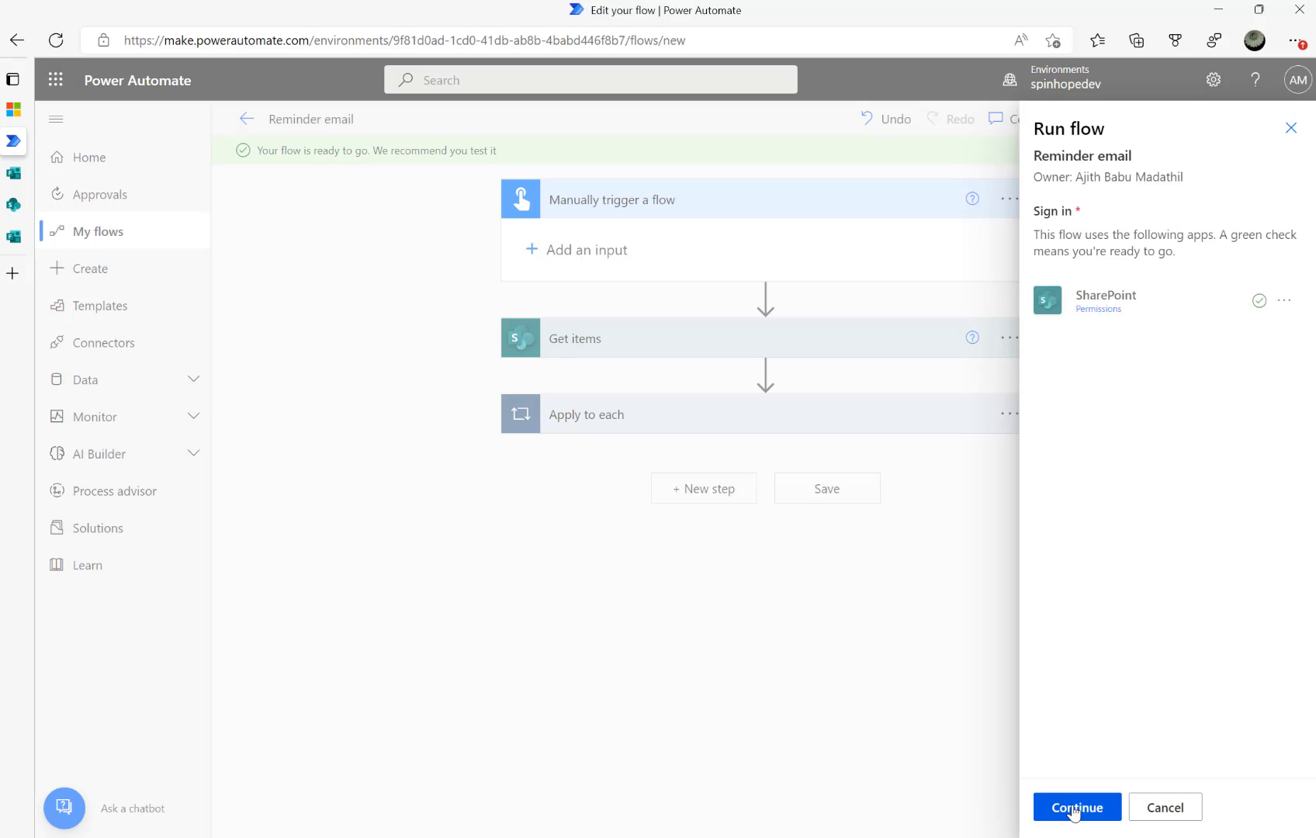
left_click(1075, 808)
left_click(1074, 808)
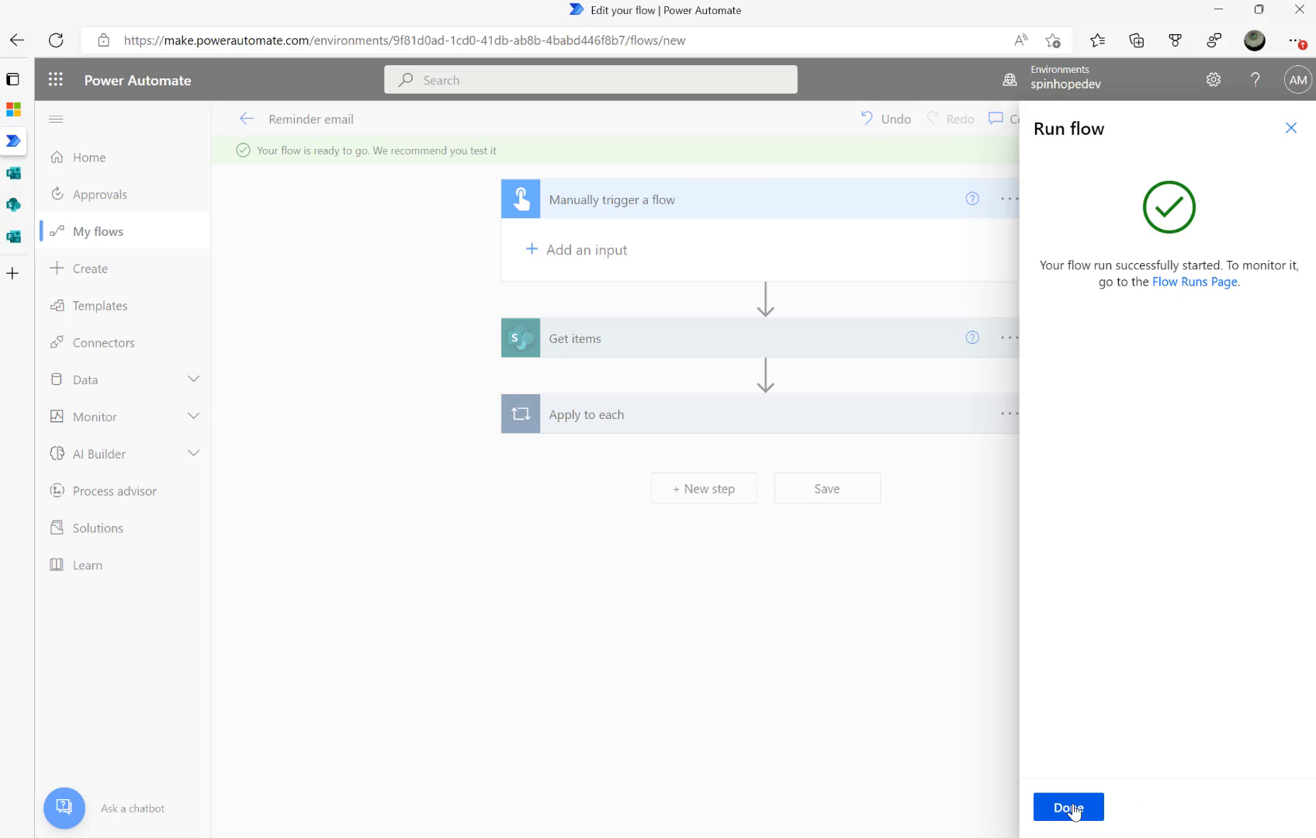
left_click(1075, 809)
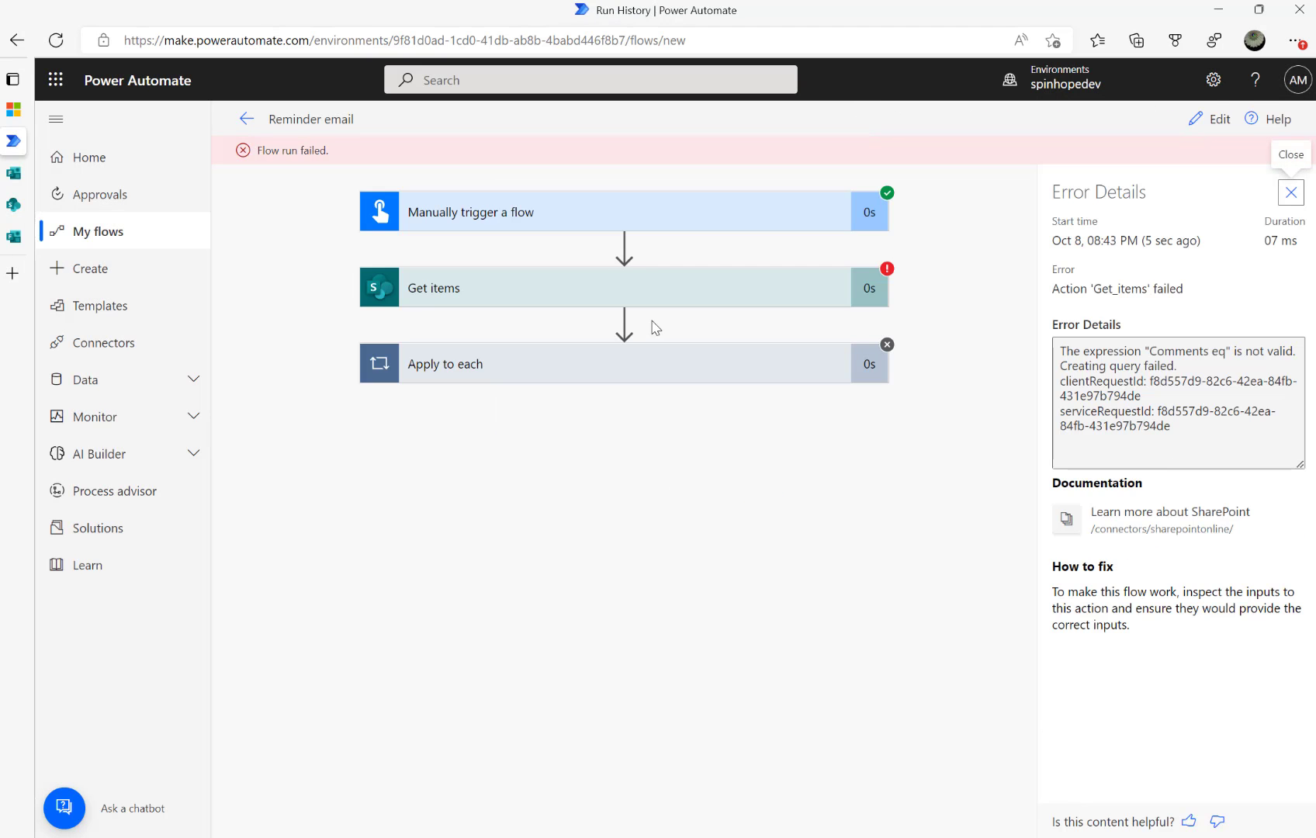
Check why Apply to each was skipped, then reopen the editor and expand the loop
left_click(523, 367)
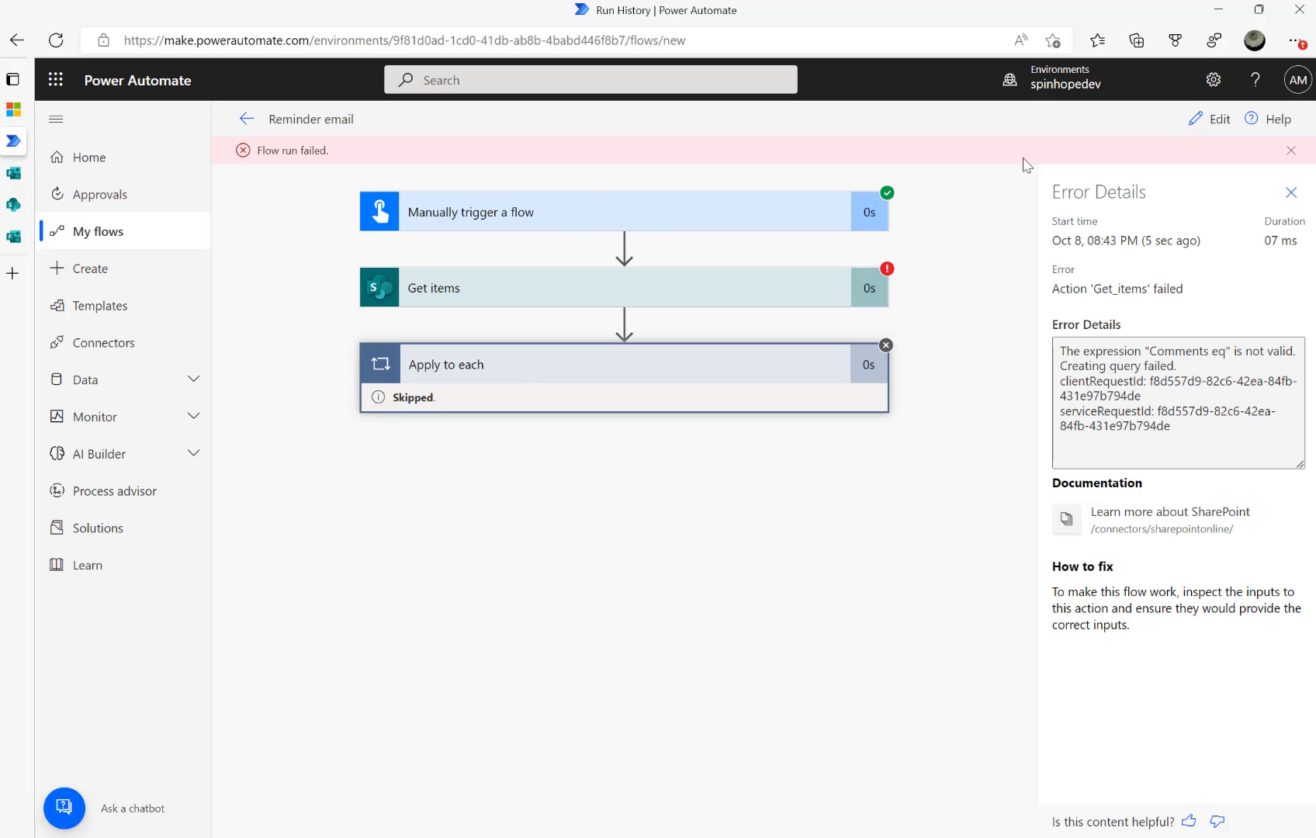
left_click(1207, 121)
left_click(595, 384)
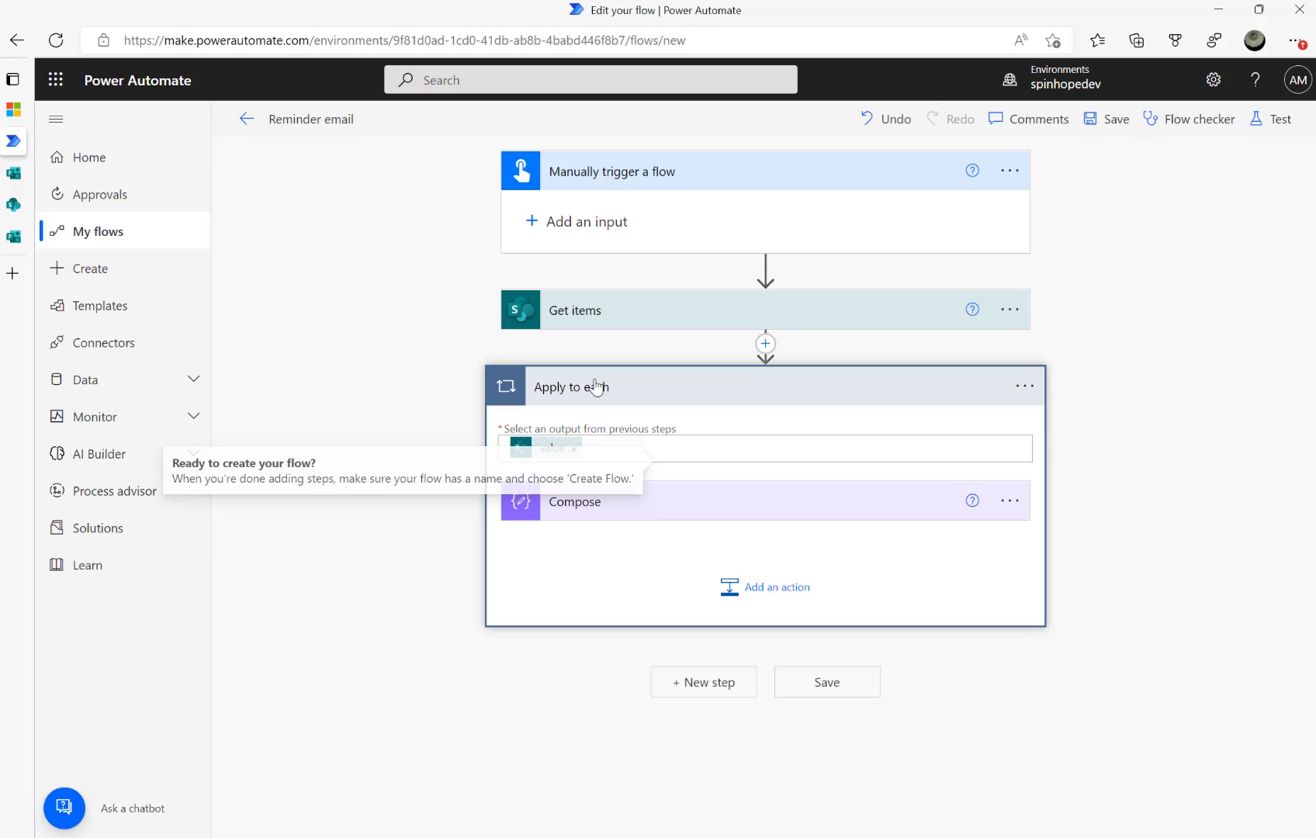
Change the Get items filter query to Comments eq ''
left_click(644, 309)
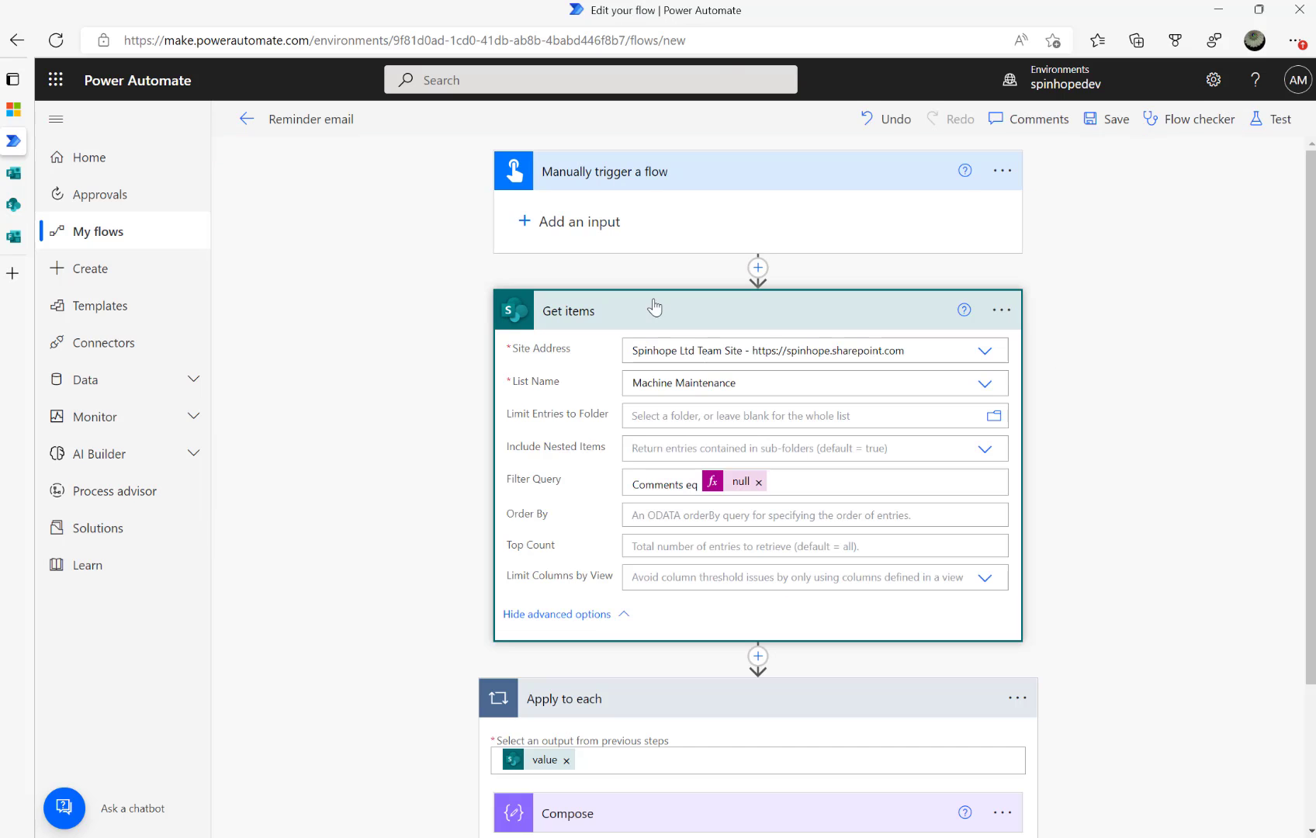
left_click(759, 482)
type("''")
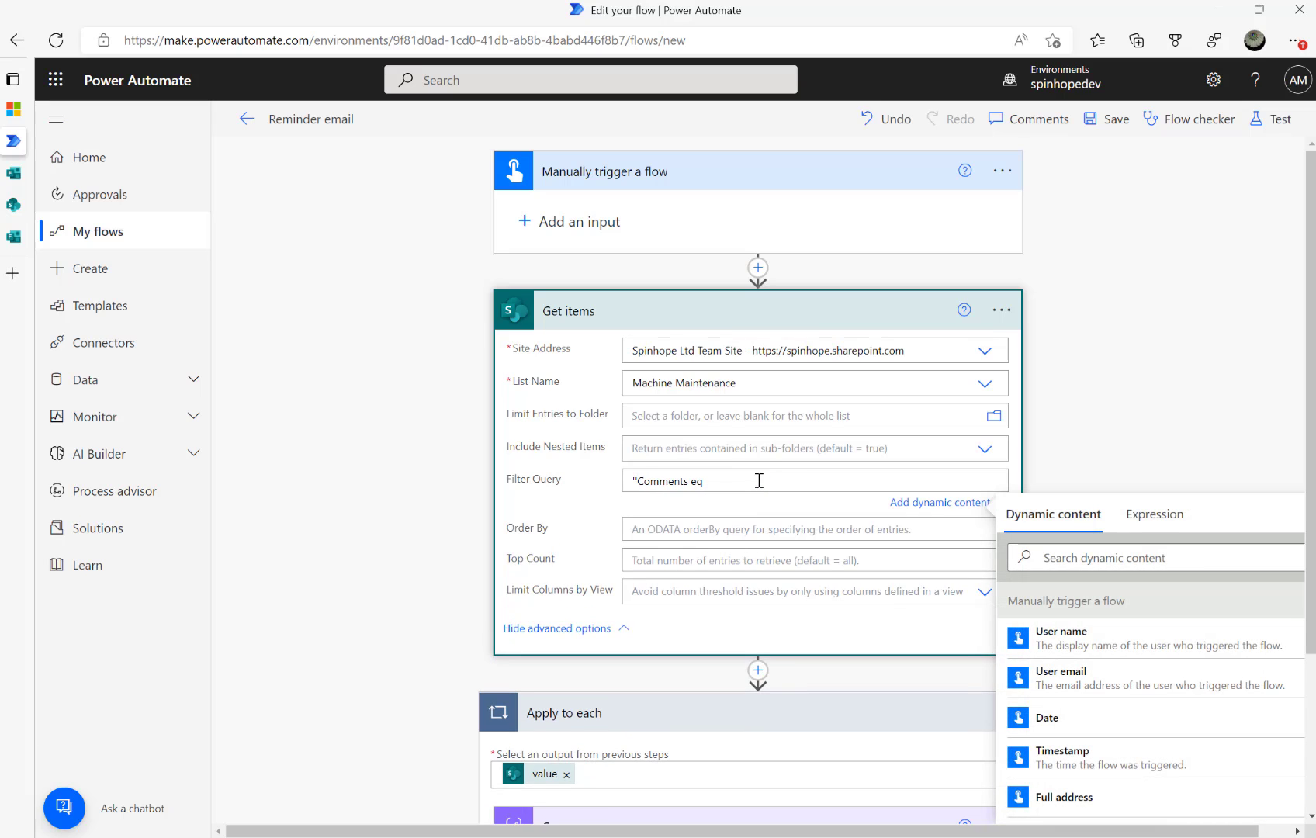
key("BackSpace")
key("BackSpace")
Save and retest the flow, then switch to the Machine Maintenance SharePoint list
left_click(1272, 118)
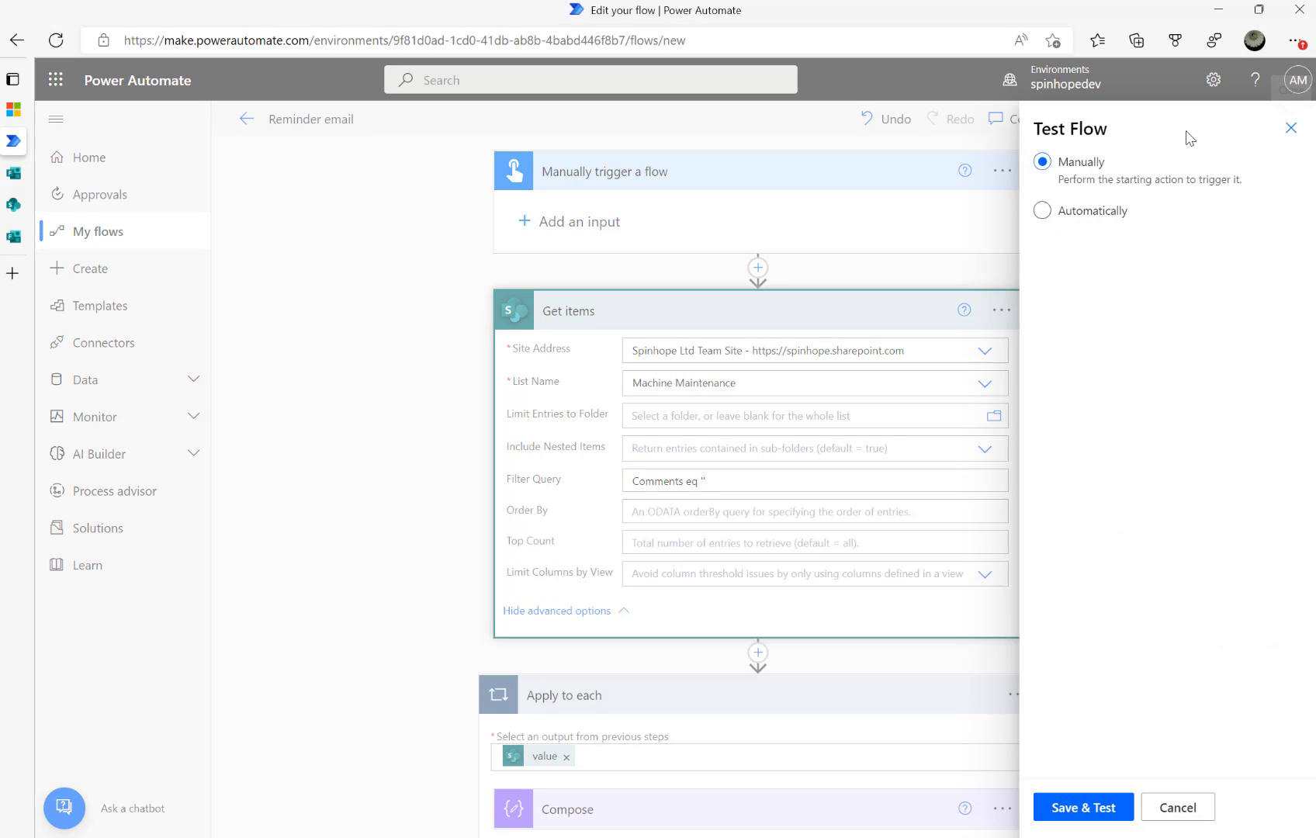
left_click(1085, 811)
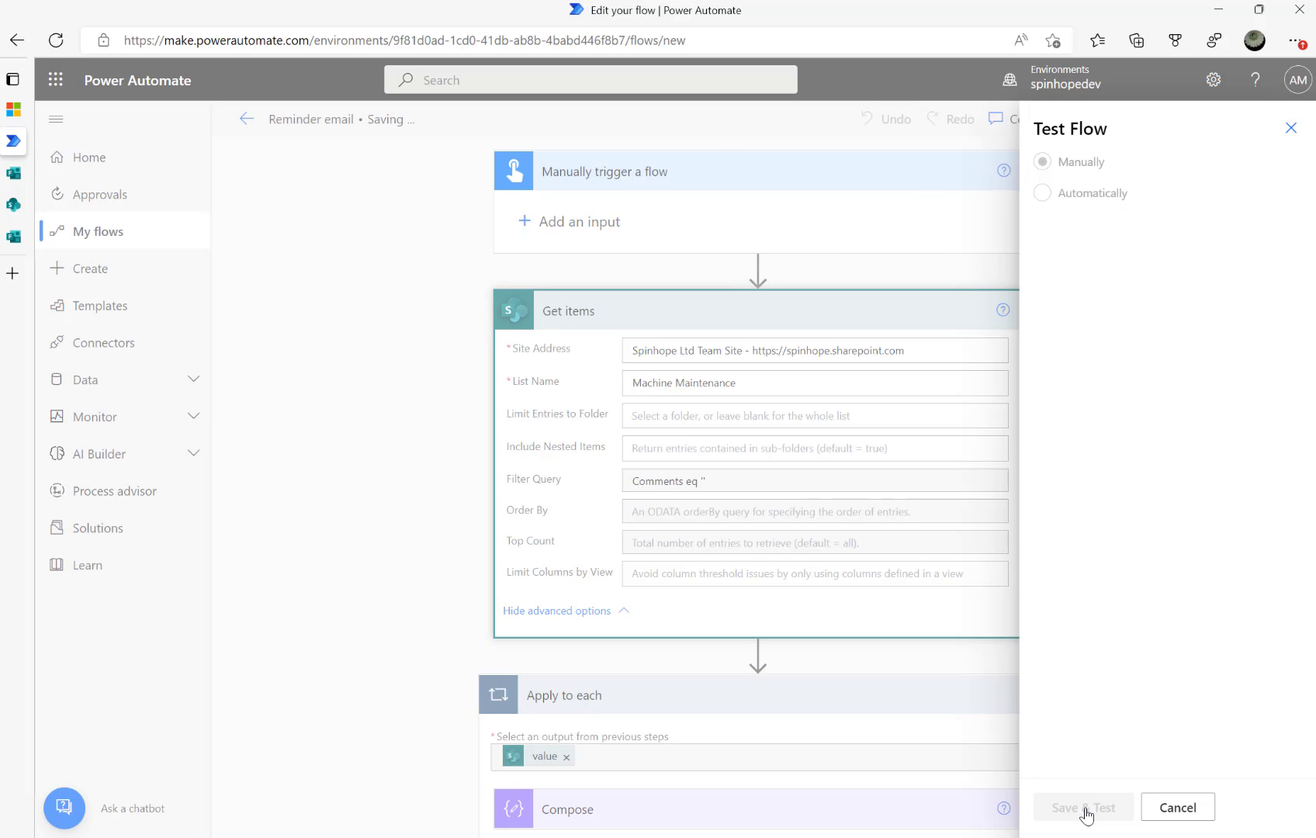
left_click(1086, 811)
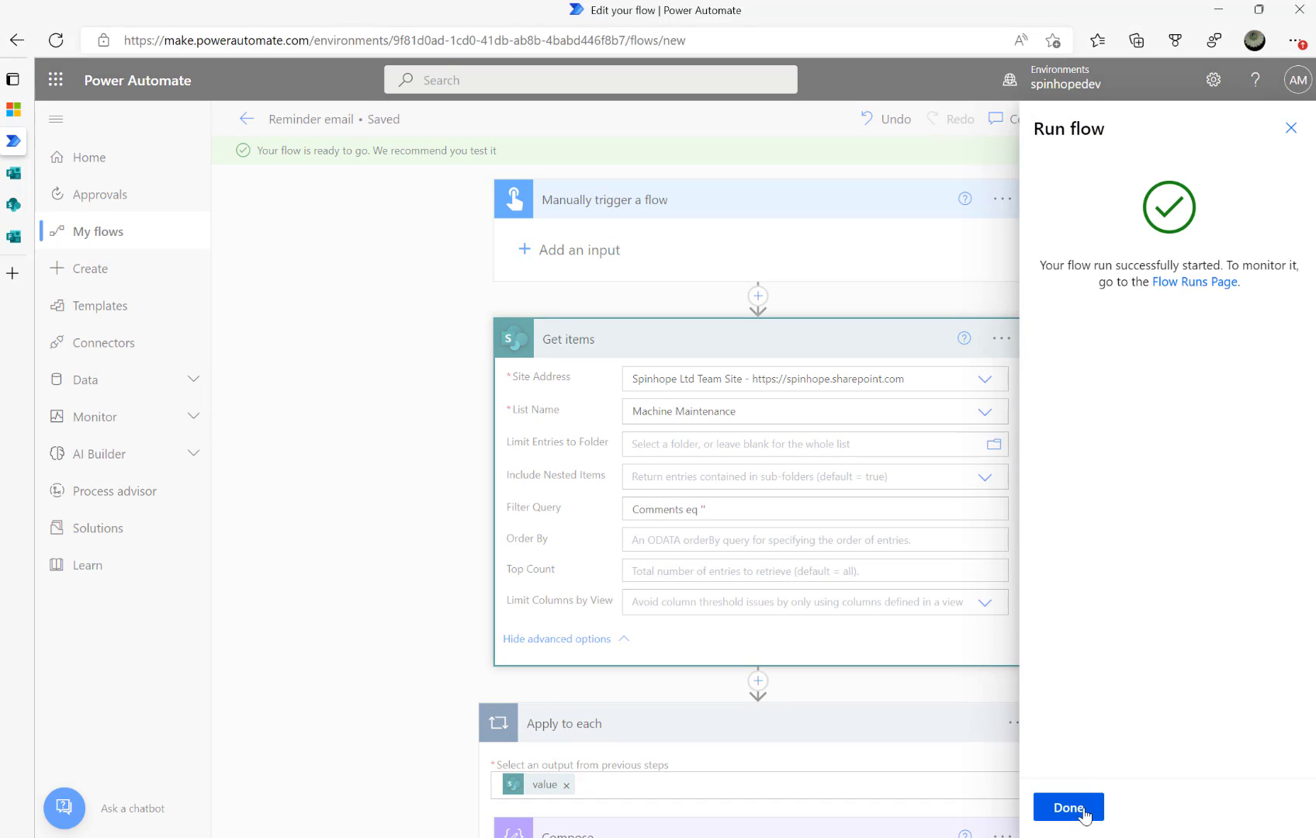
left_click(1068, 807)
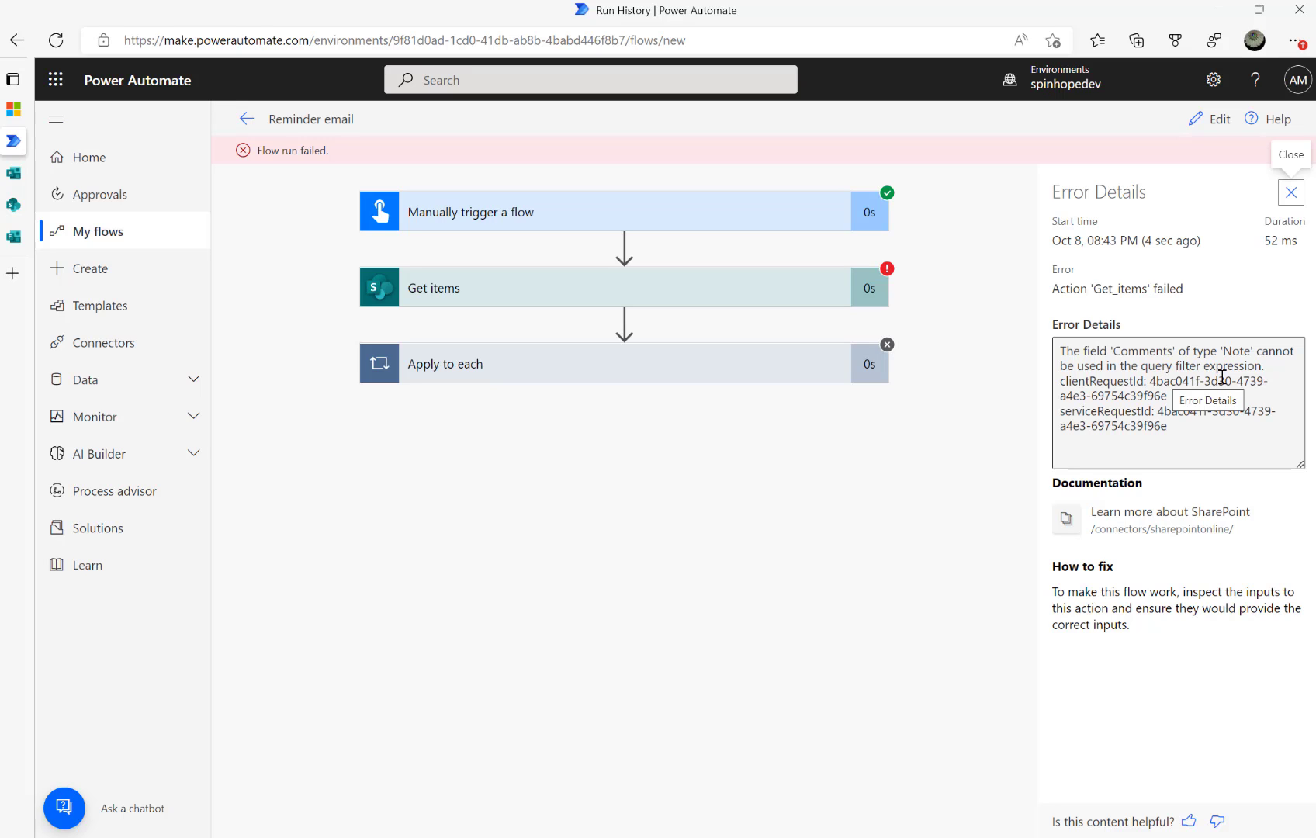
left_click(1209, 119)
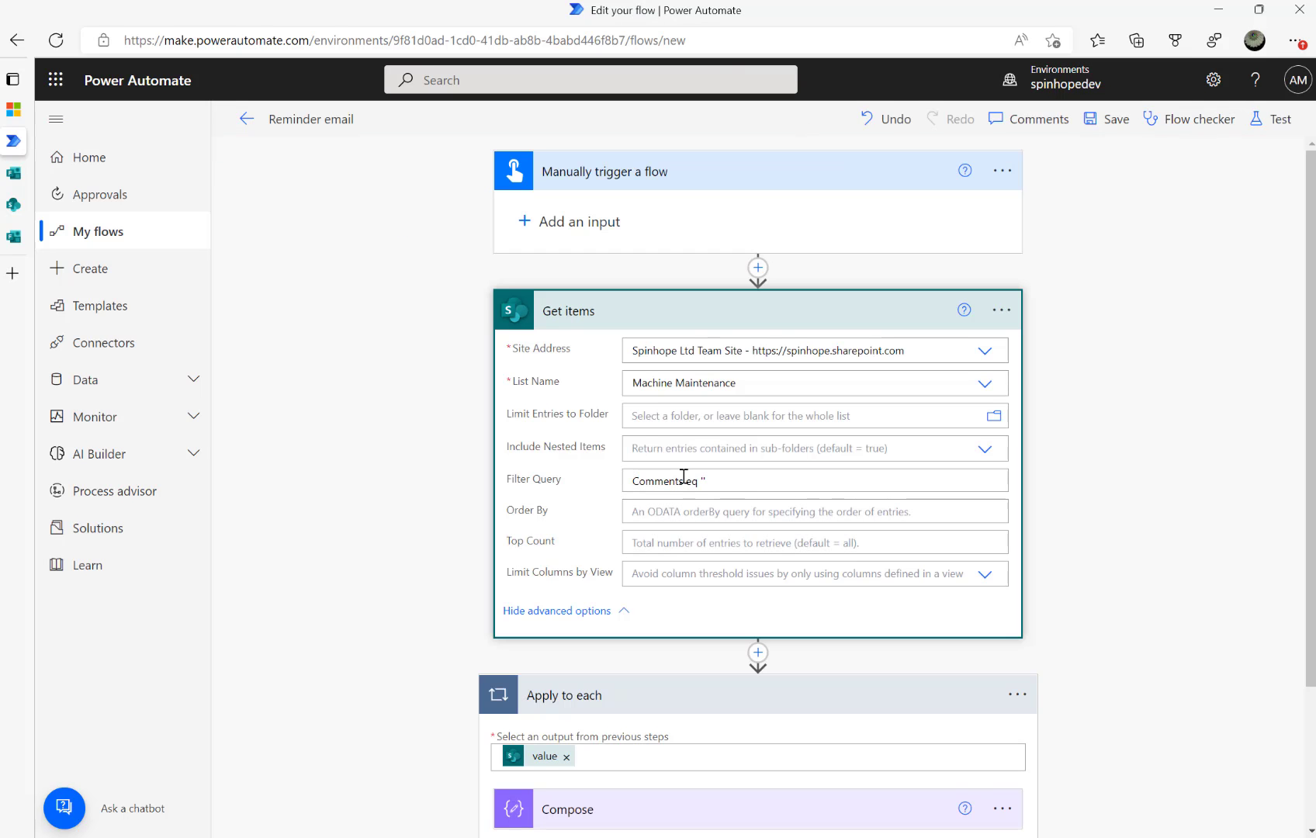
mouse_move(34, 208)
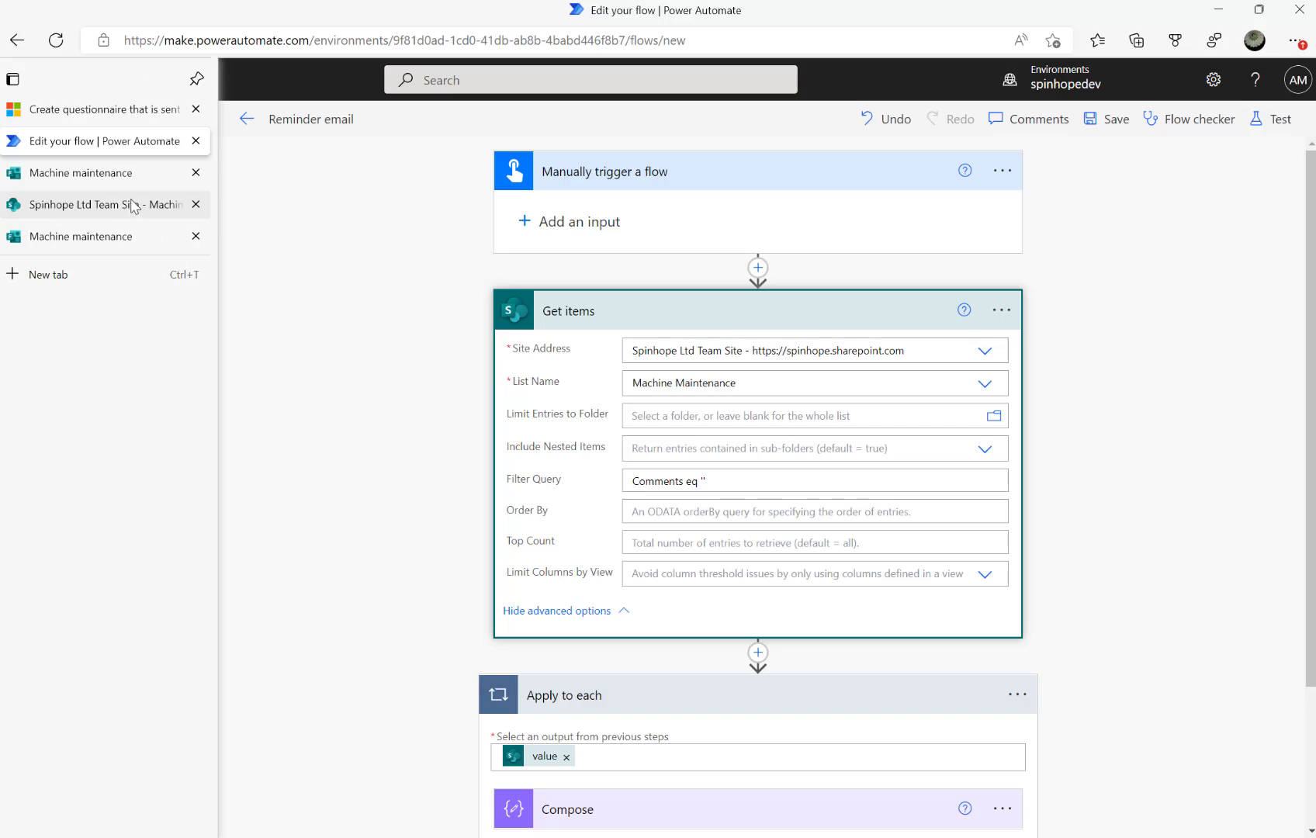
left_click(75, 207)
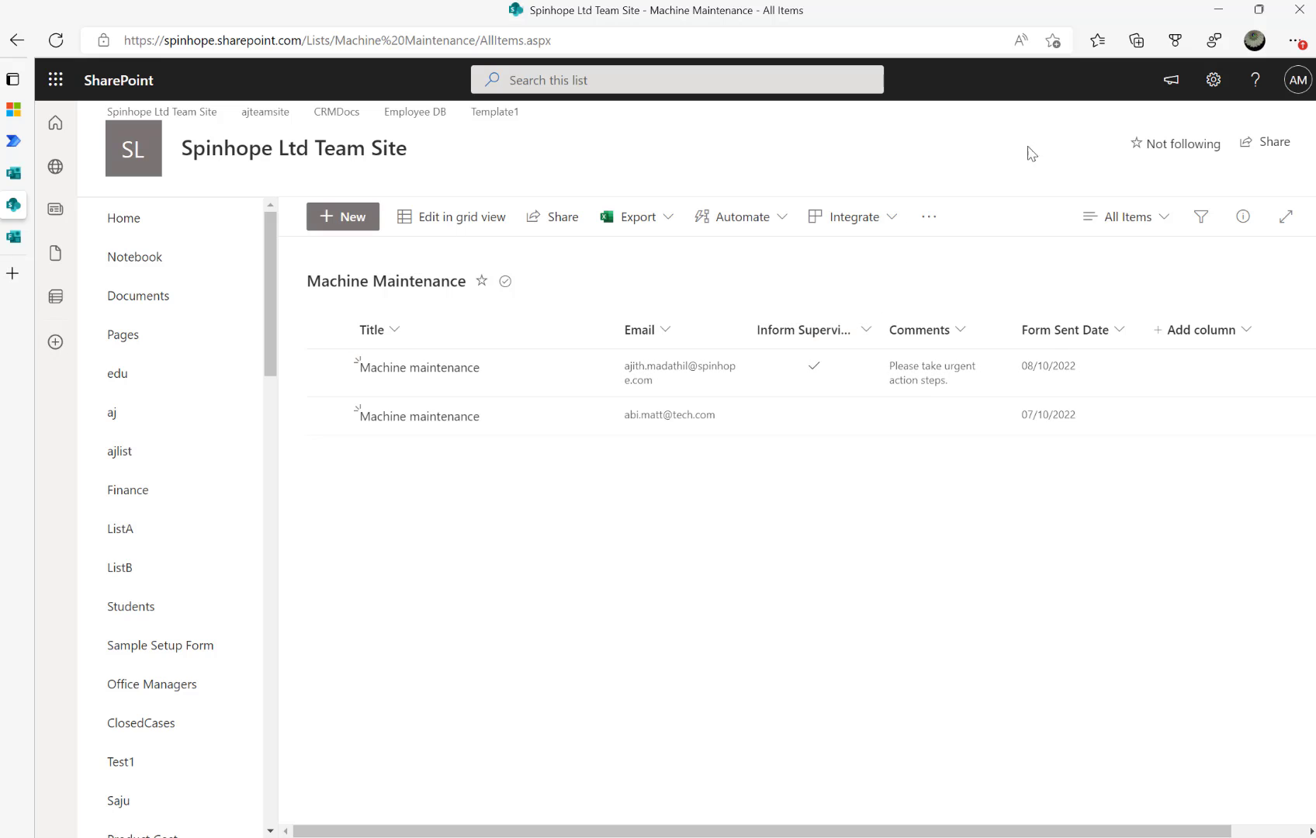
Open the Inform Supervisor column's settings from the Machine Maintenance list settings
left_click(1213, 81)
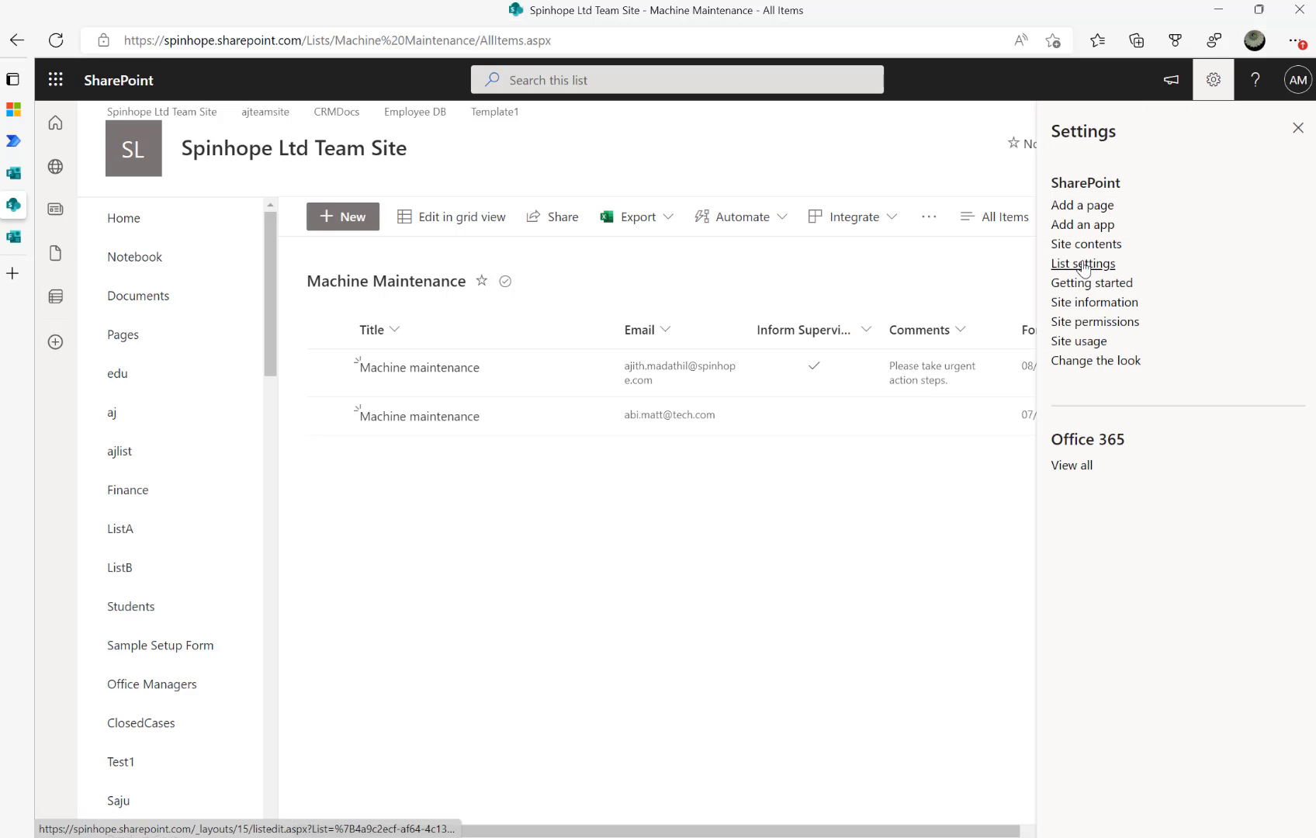
left_click(1083, 264)
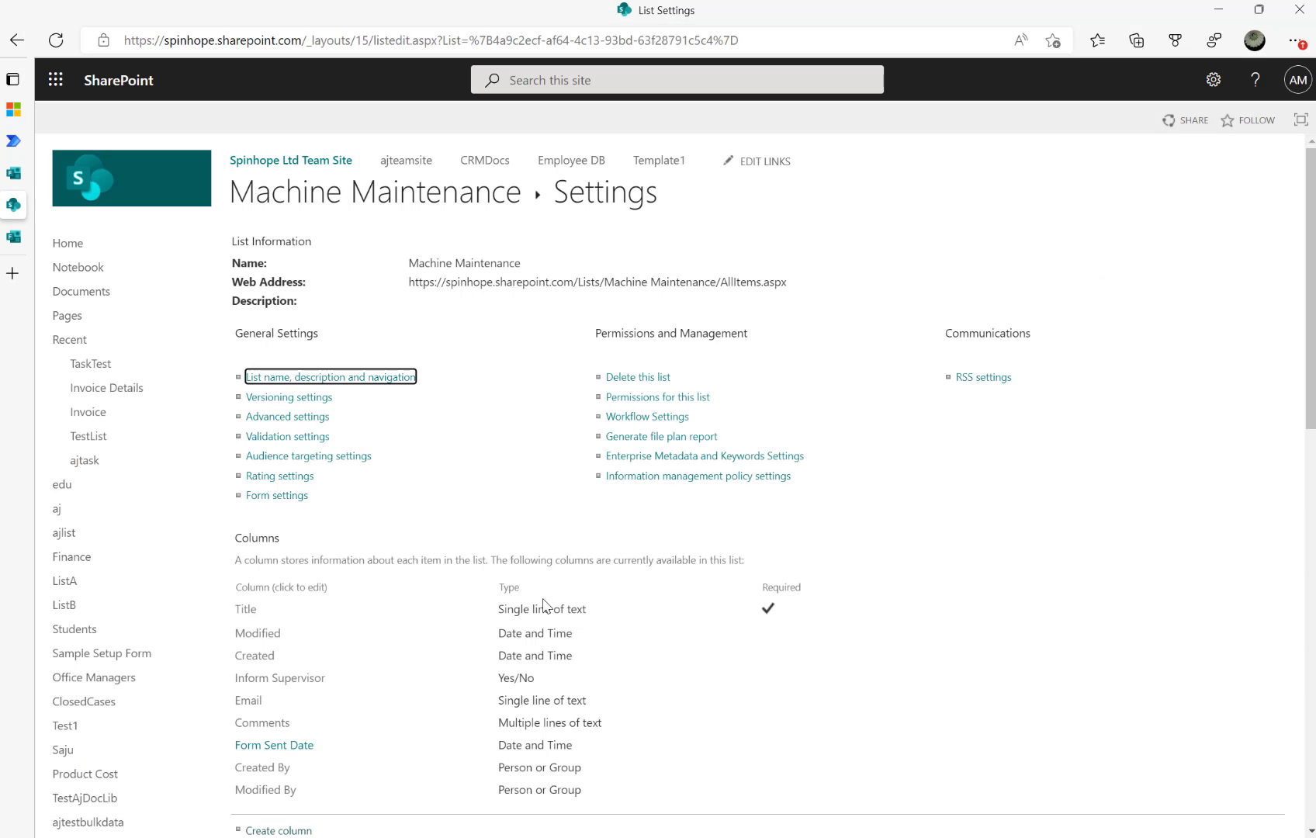
scroll(547, 605, "down", 3)
left_click(272, 409)
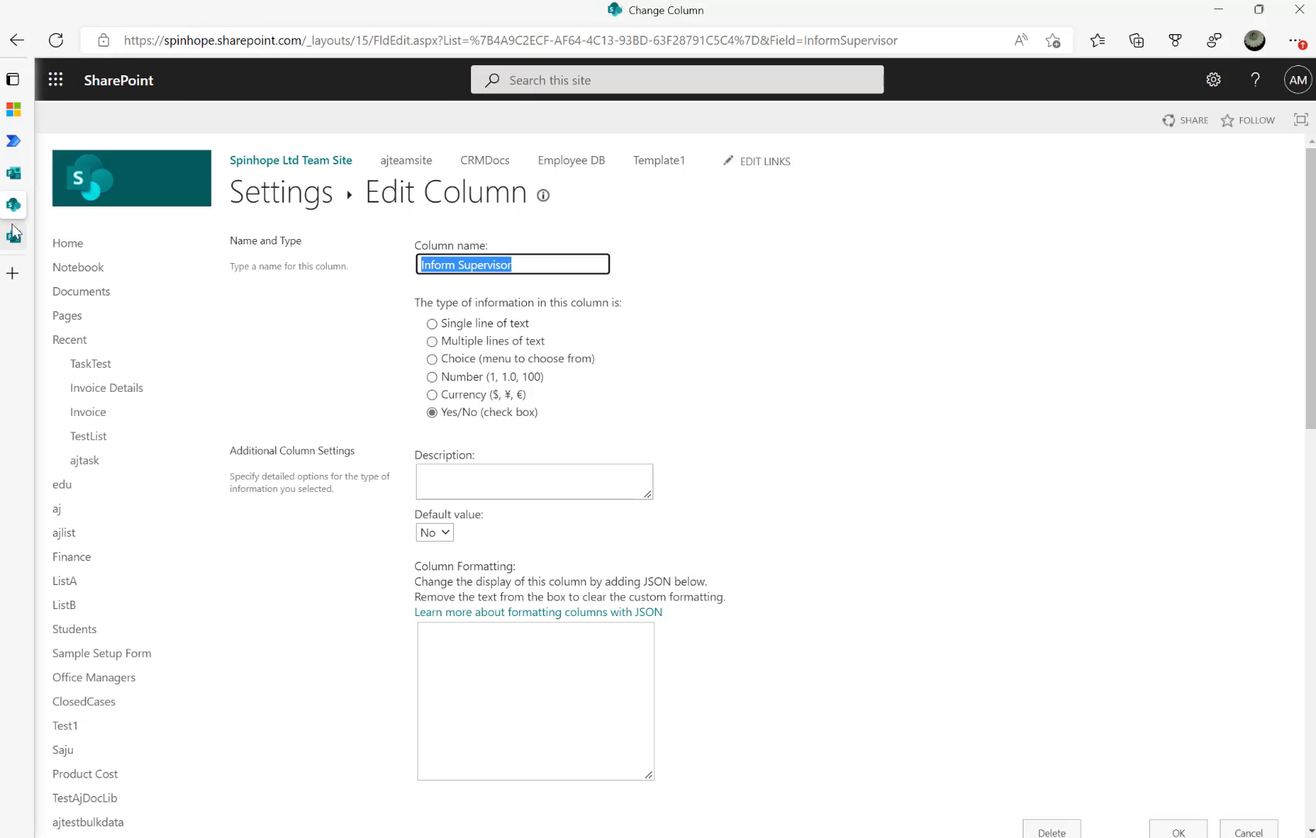
Go back to the Machine Maintenance list, then return to the Reminder email flow editor
mouse_move(14, 233)
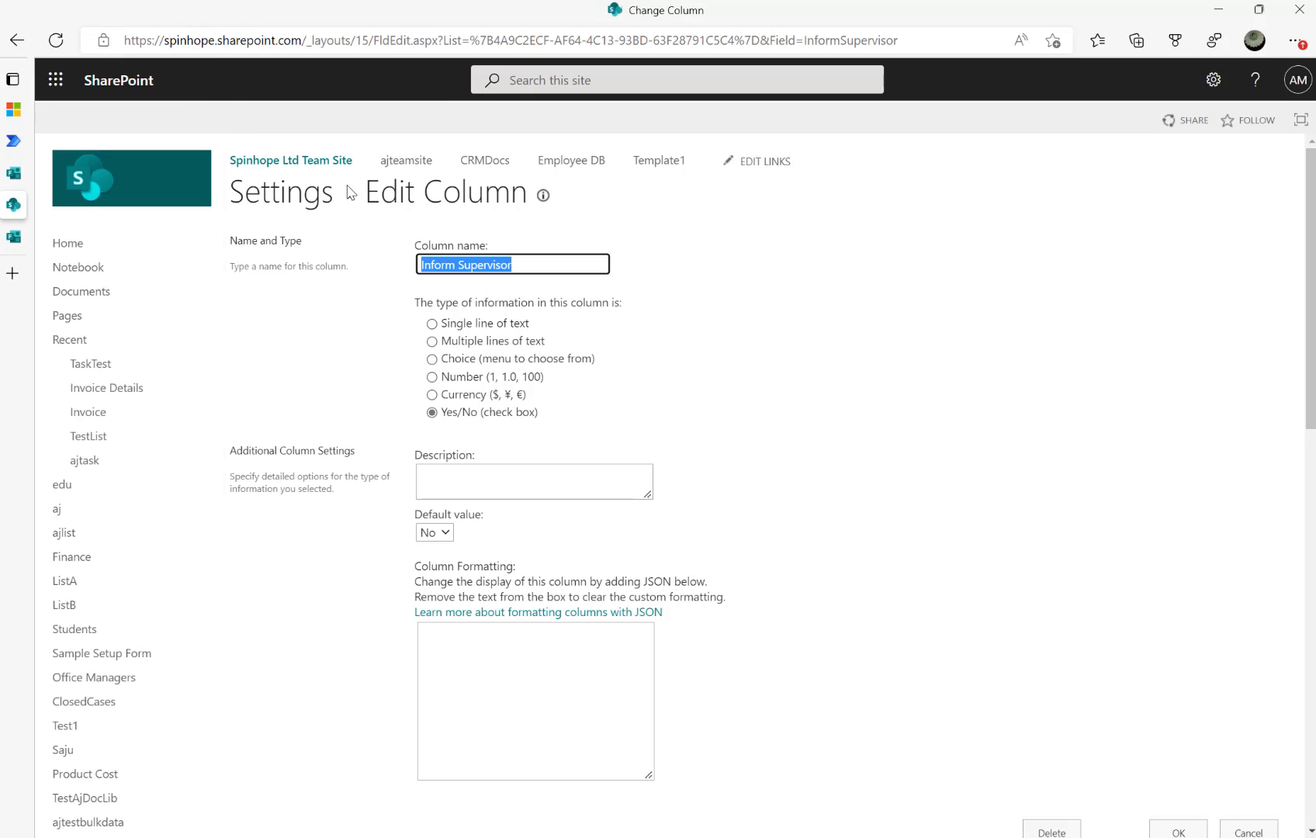
left_click(17, 41)
left_click(17, 41)
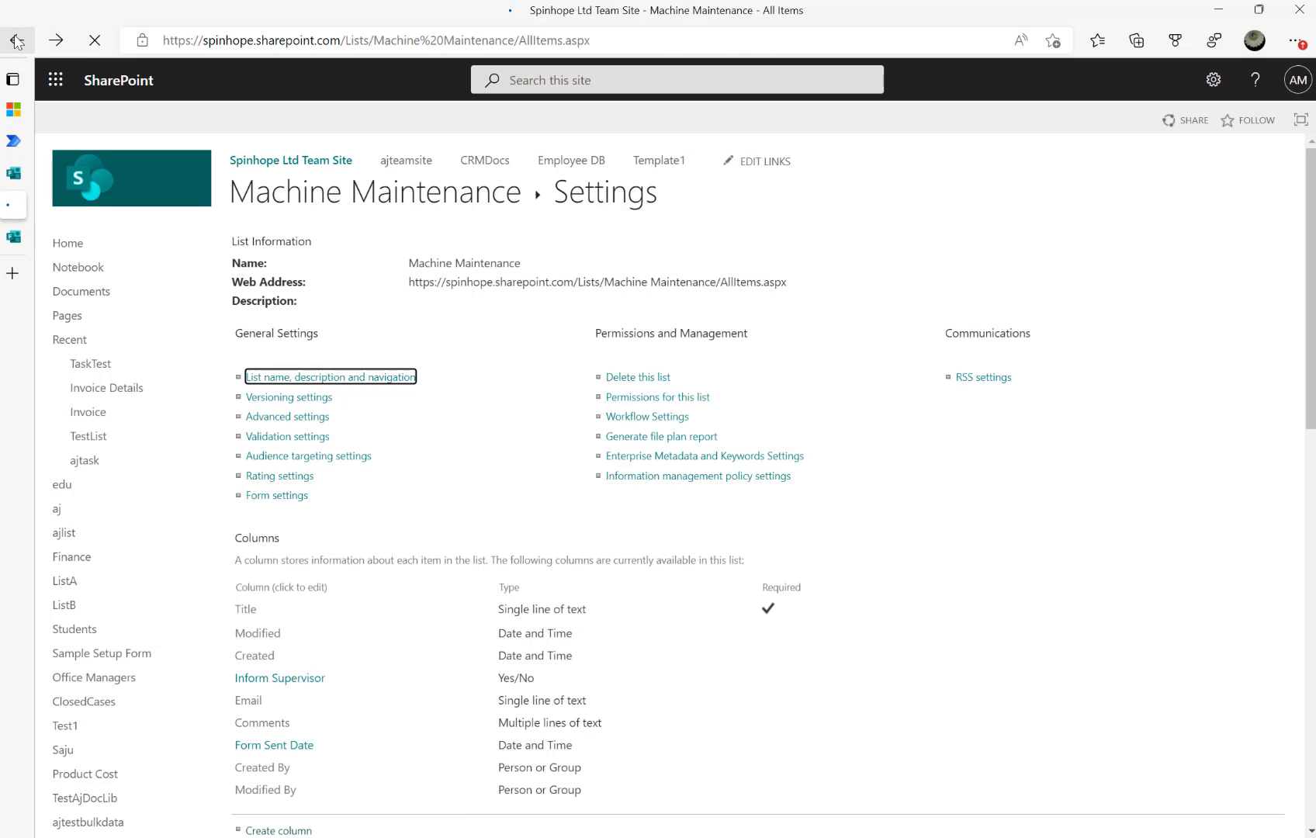
left_click(17, 237)
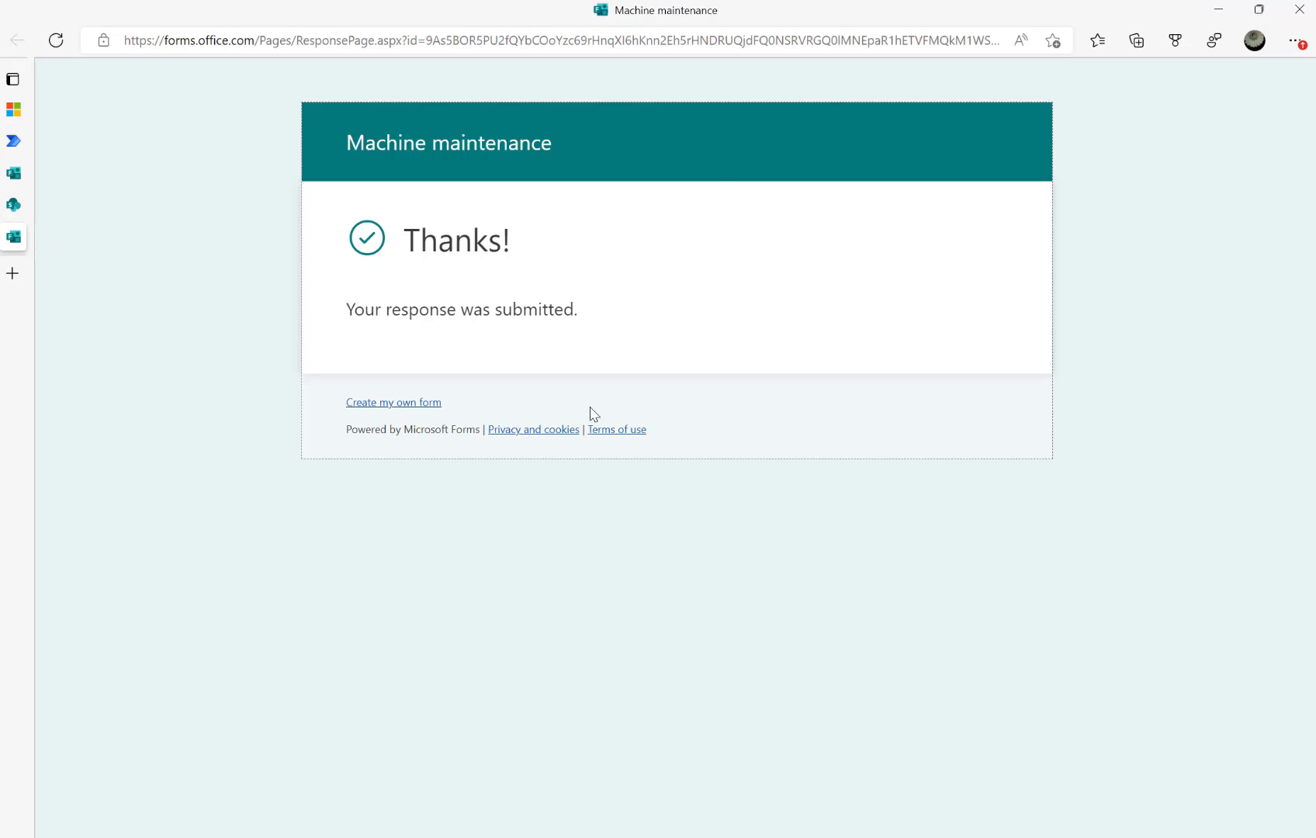
left_click(14, 173)
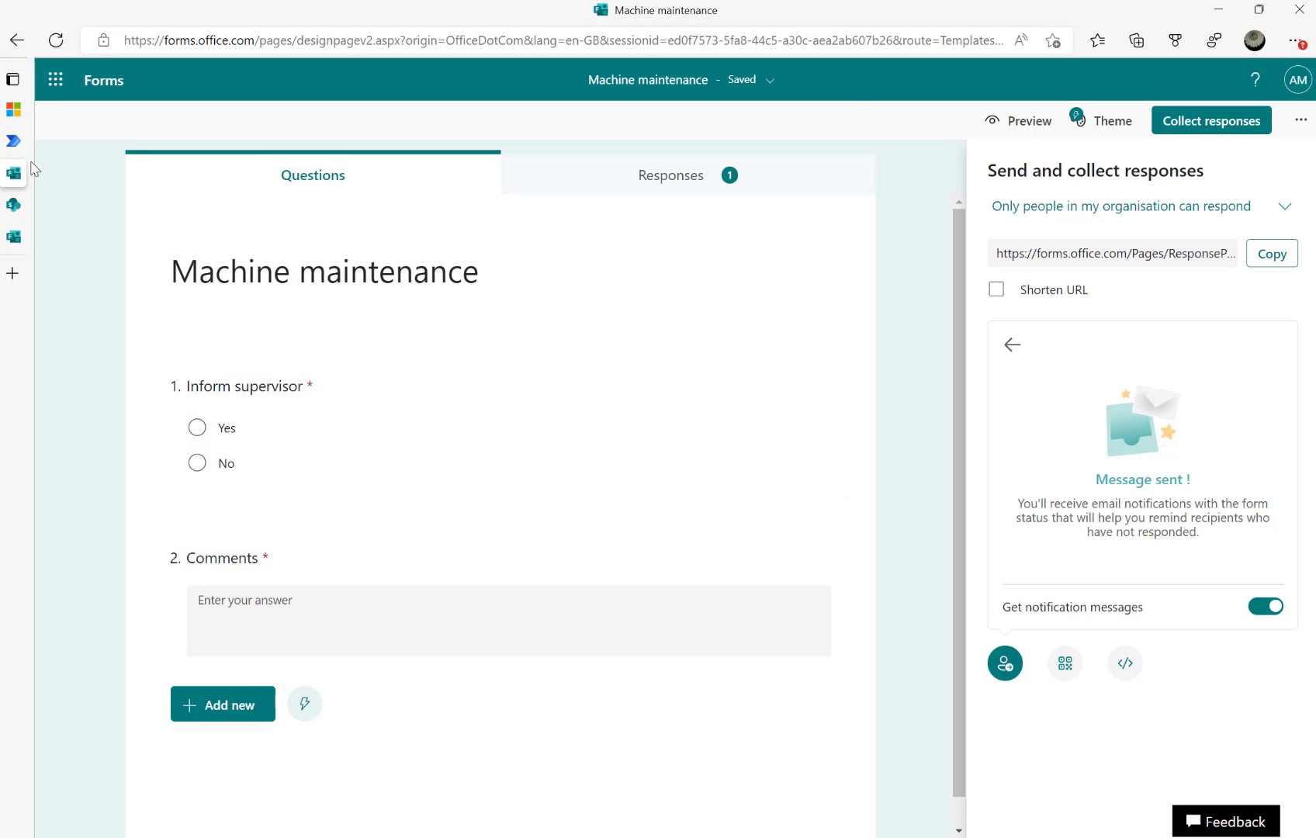
left_click(12, 142)
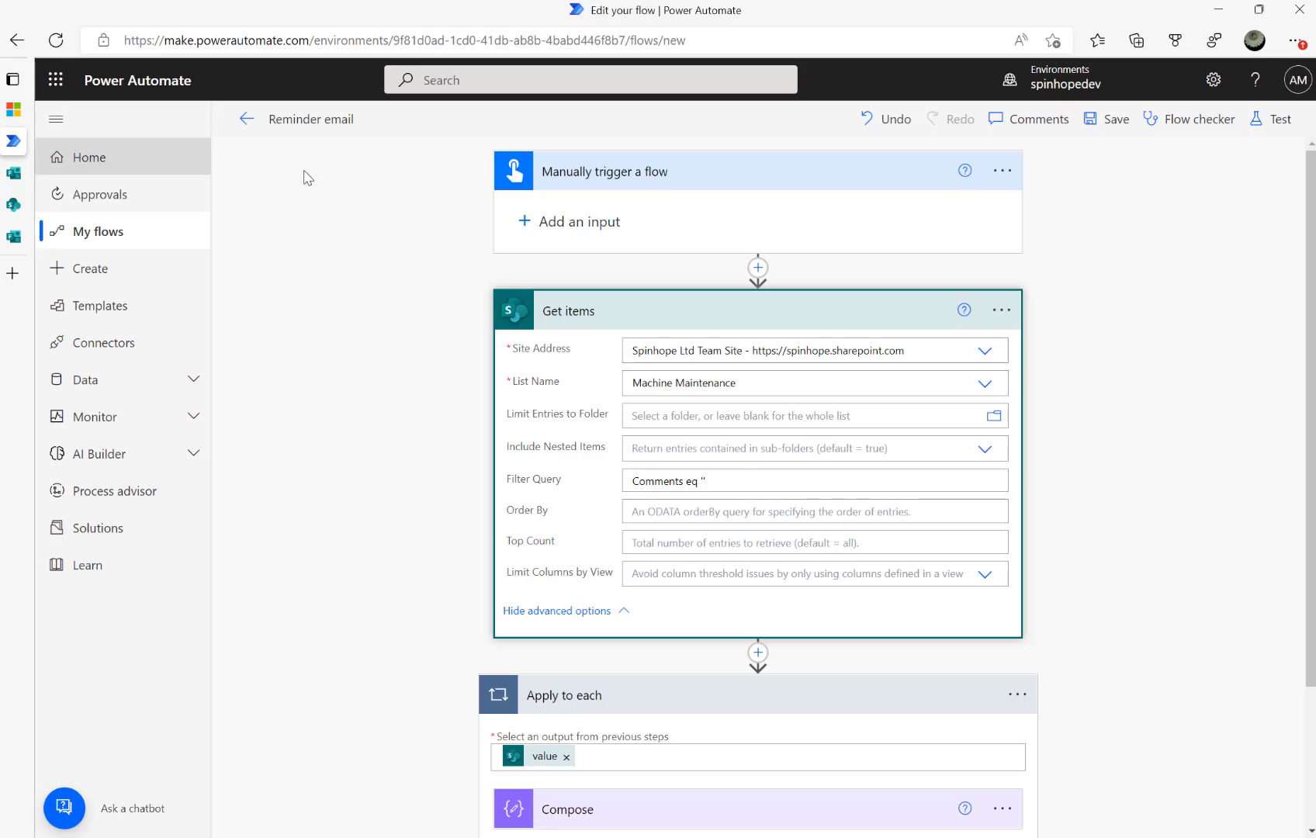
Delete 'Comments eq' from the Get items filter query and return to the Machine Maintenance list
left_click(742, 480)
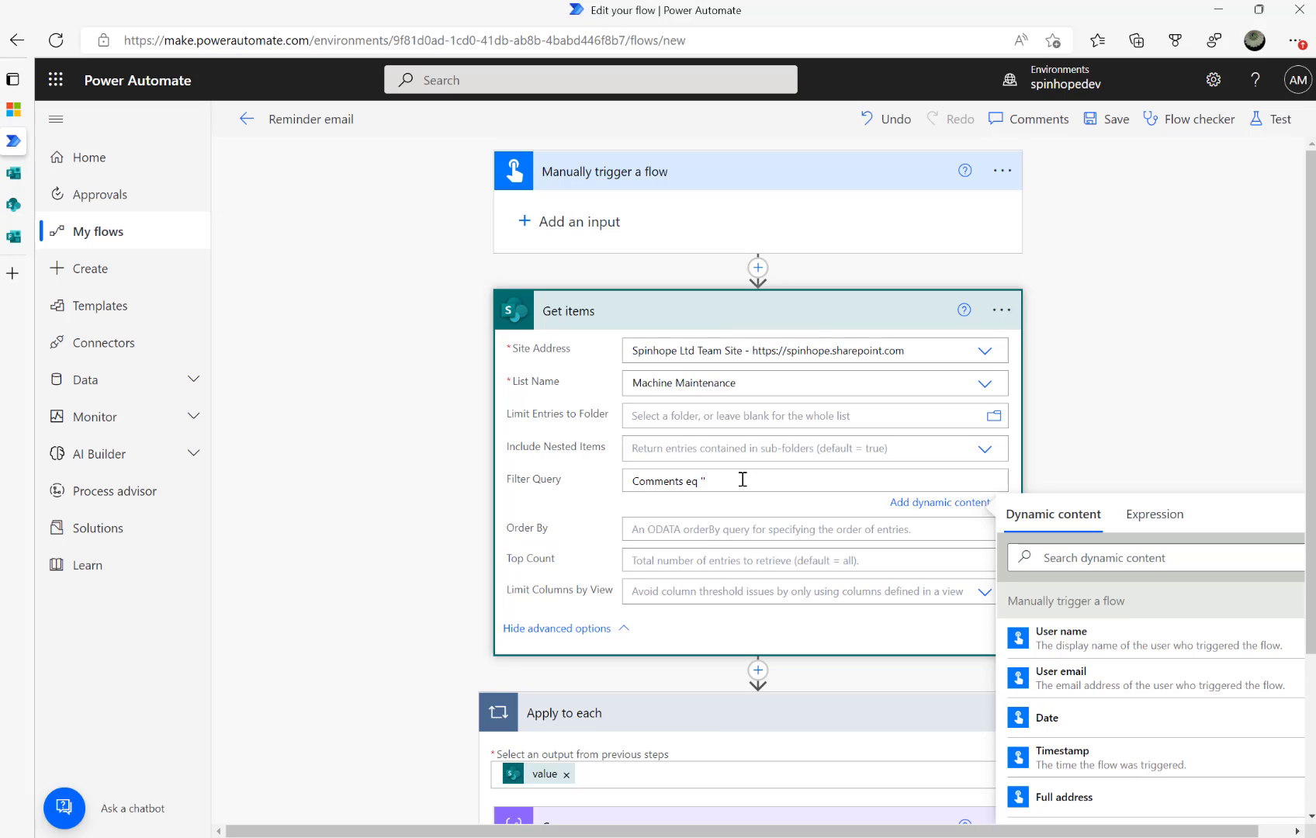
key("BackSpace")
key("BackSpace")
key("BackSpace")
key("BackSpace")
key("BackSpace")
key("BackSpace")
key("BackSpace")
key("BackSpace")
key("BackSpace")
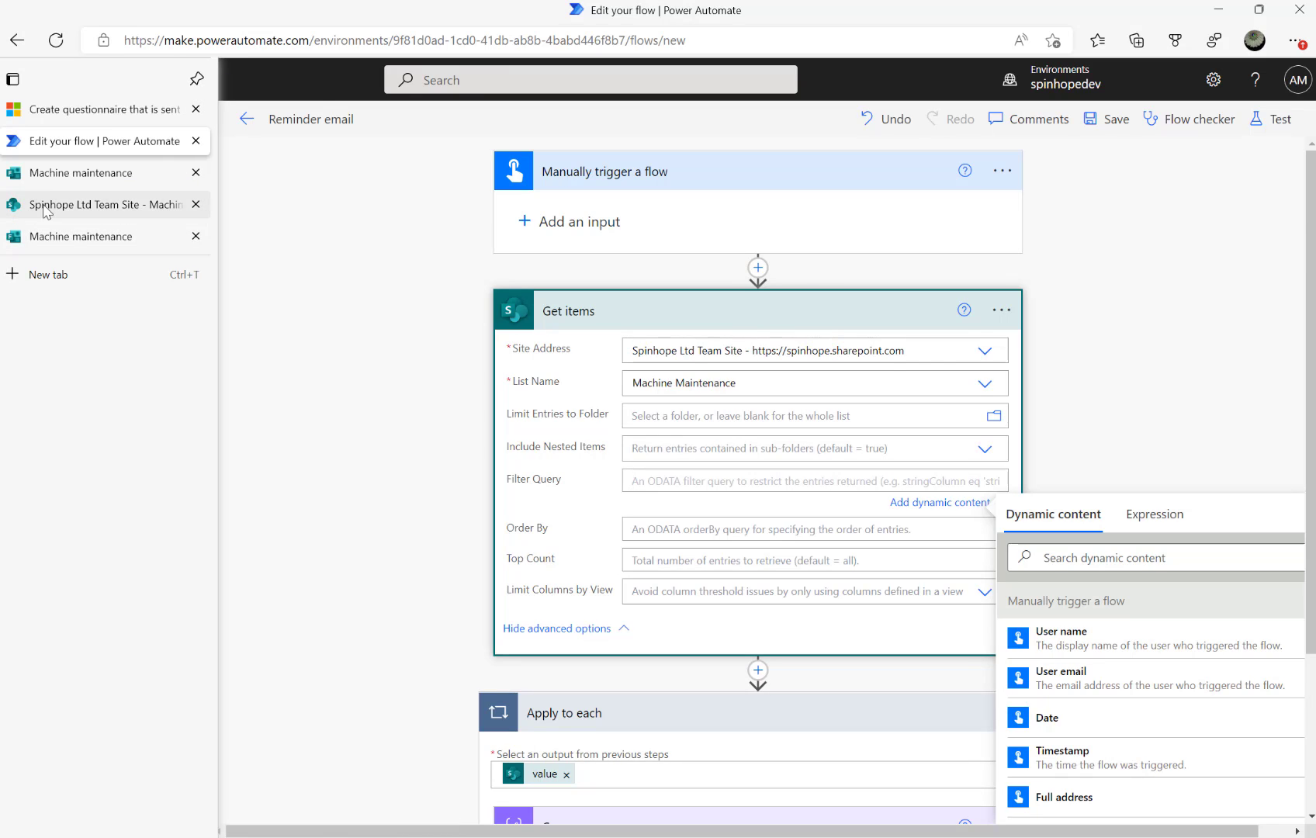
left_click(45, 208)
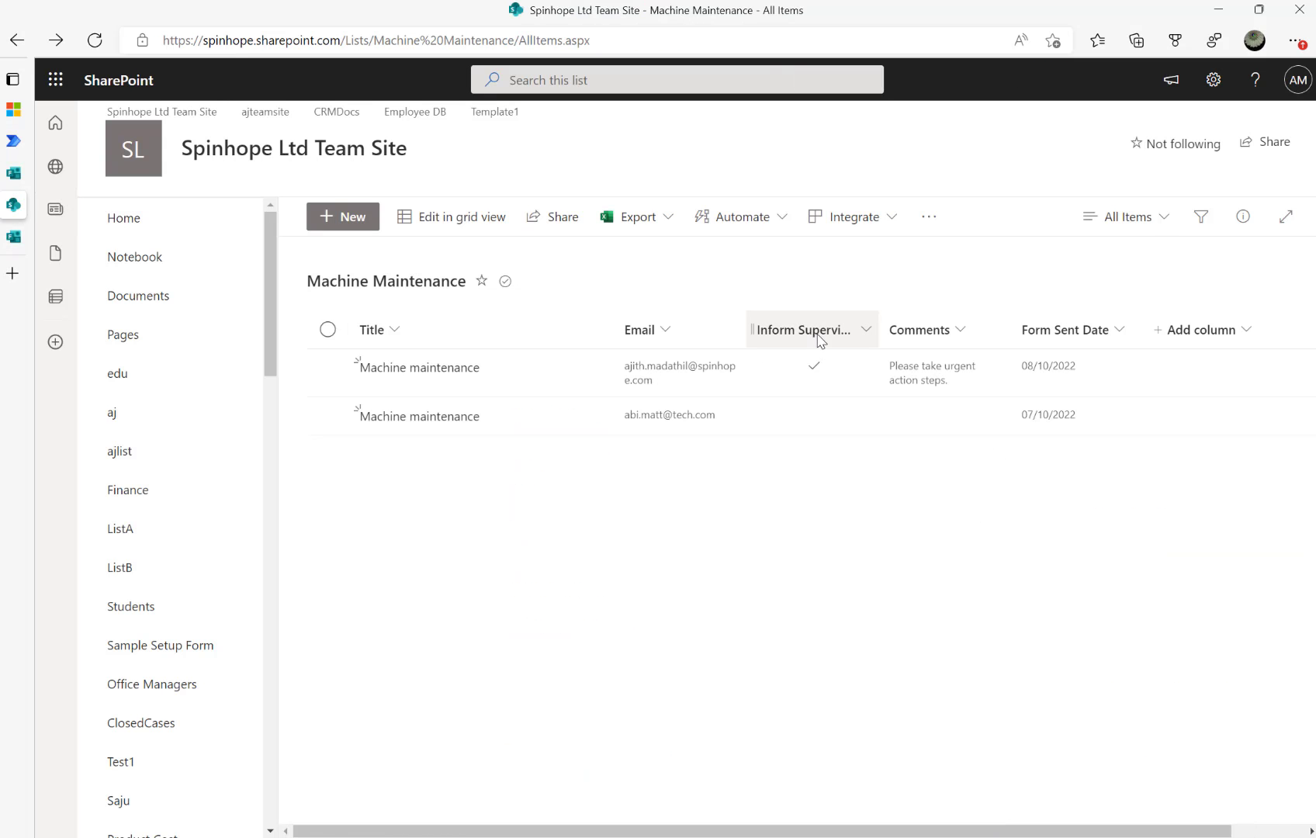
Open the Inform Supervisor column settings and select its internal name InformSupervisor from the URL
left_click(1217, 87)
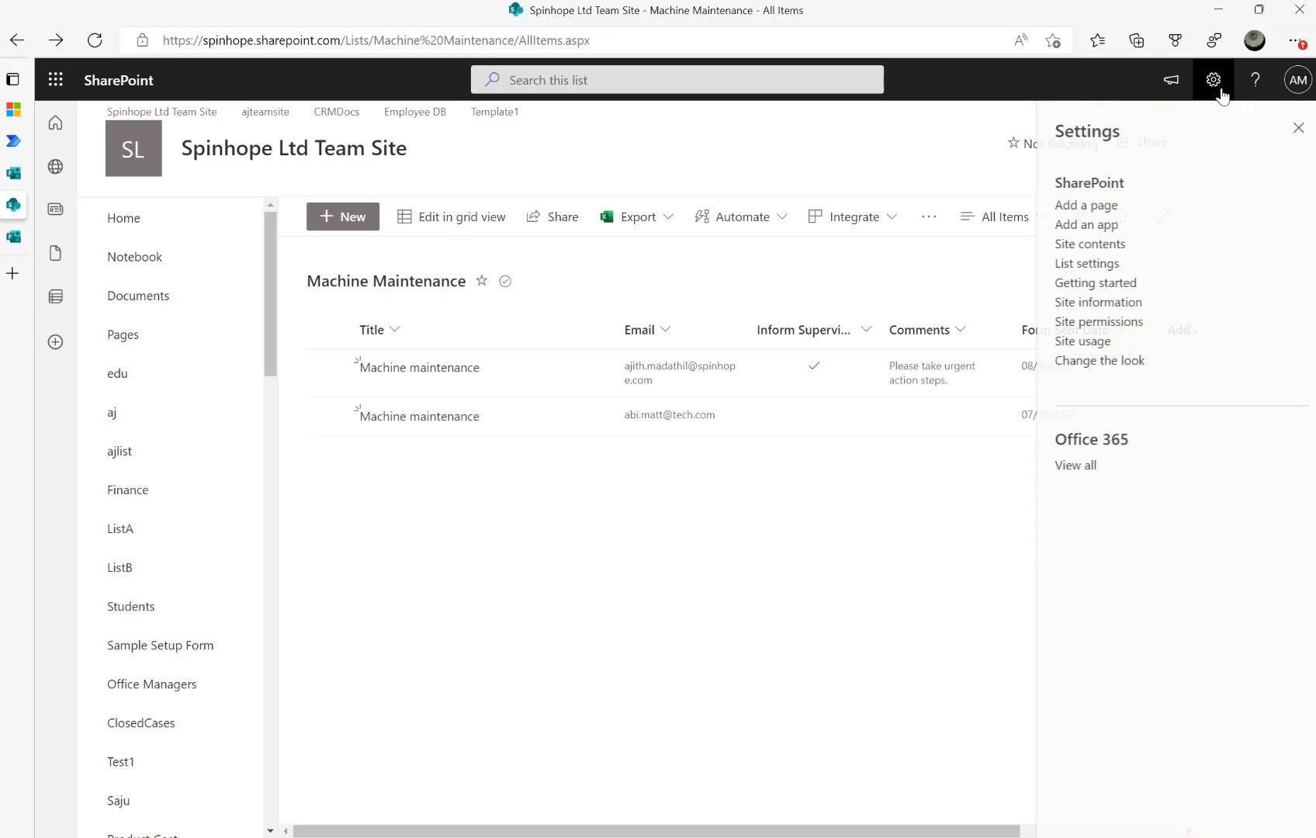
left_click(1089, 264)
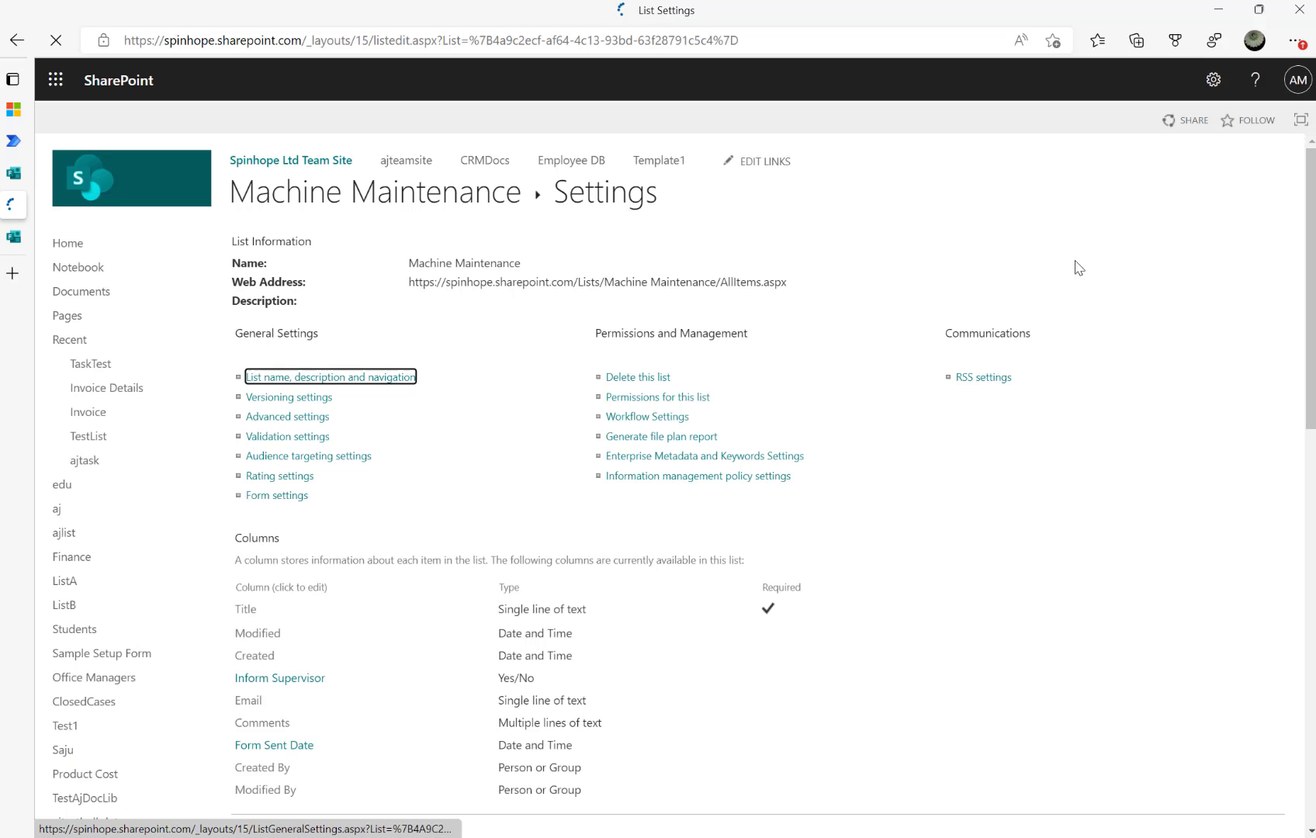
scroll(450, 492, "down", 3)
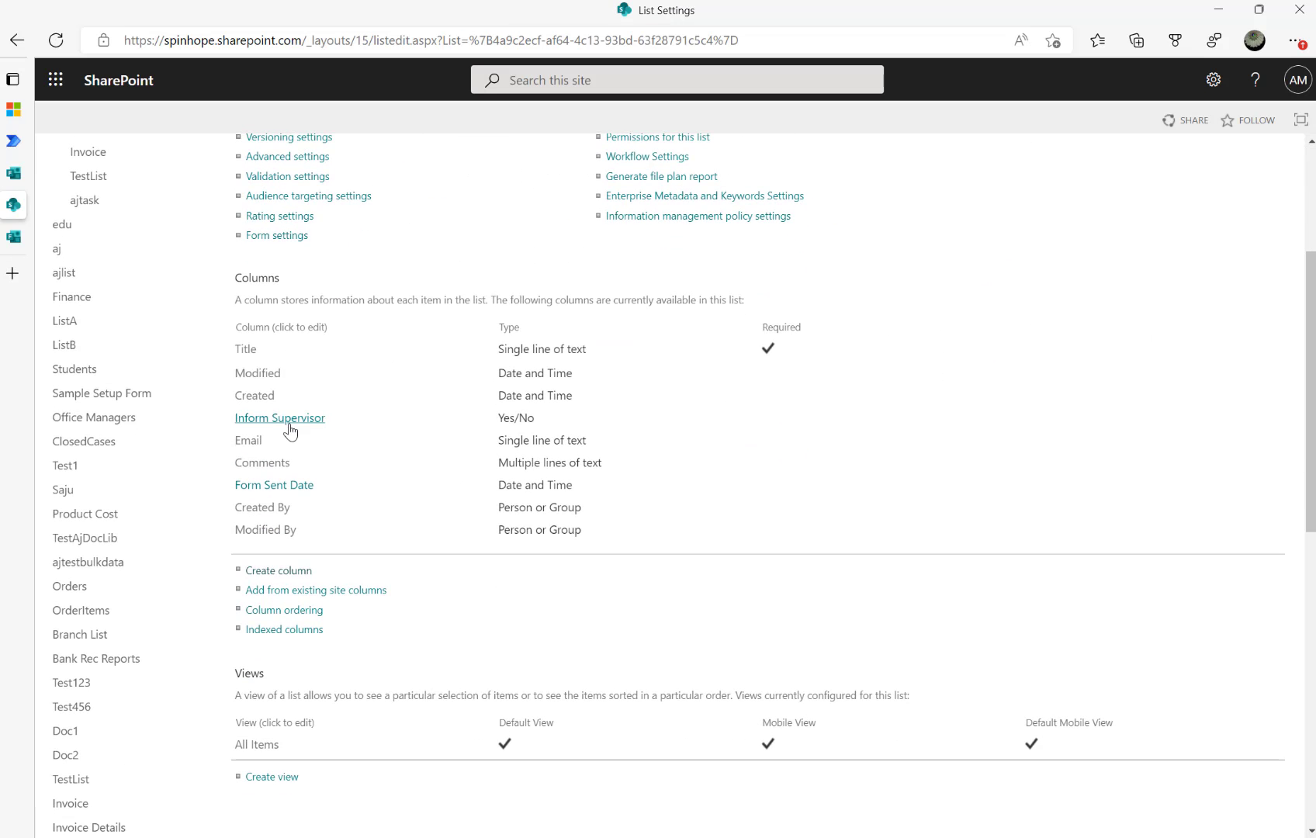
left_click(279, 421)
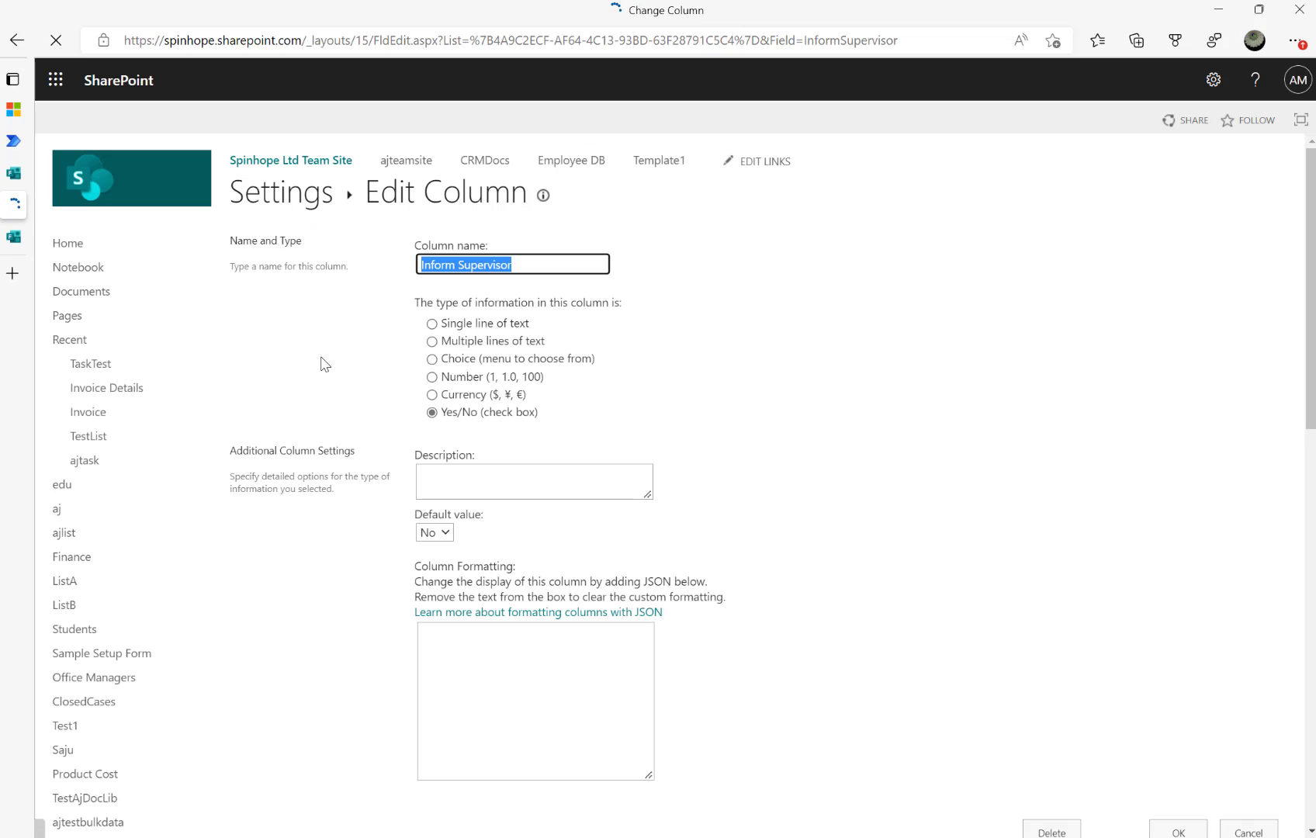
left_click(808, 40)
left_click_drag(853, 40, 909, 41)
double_click(907, 41)
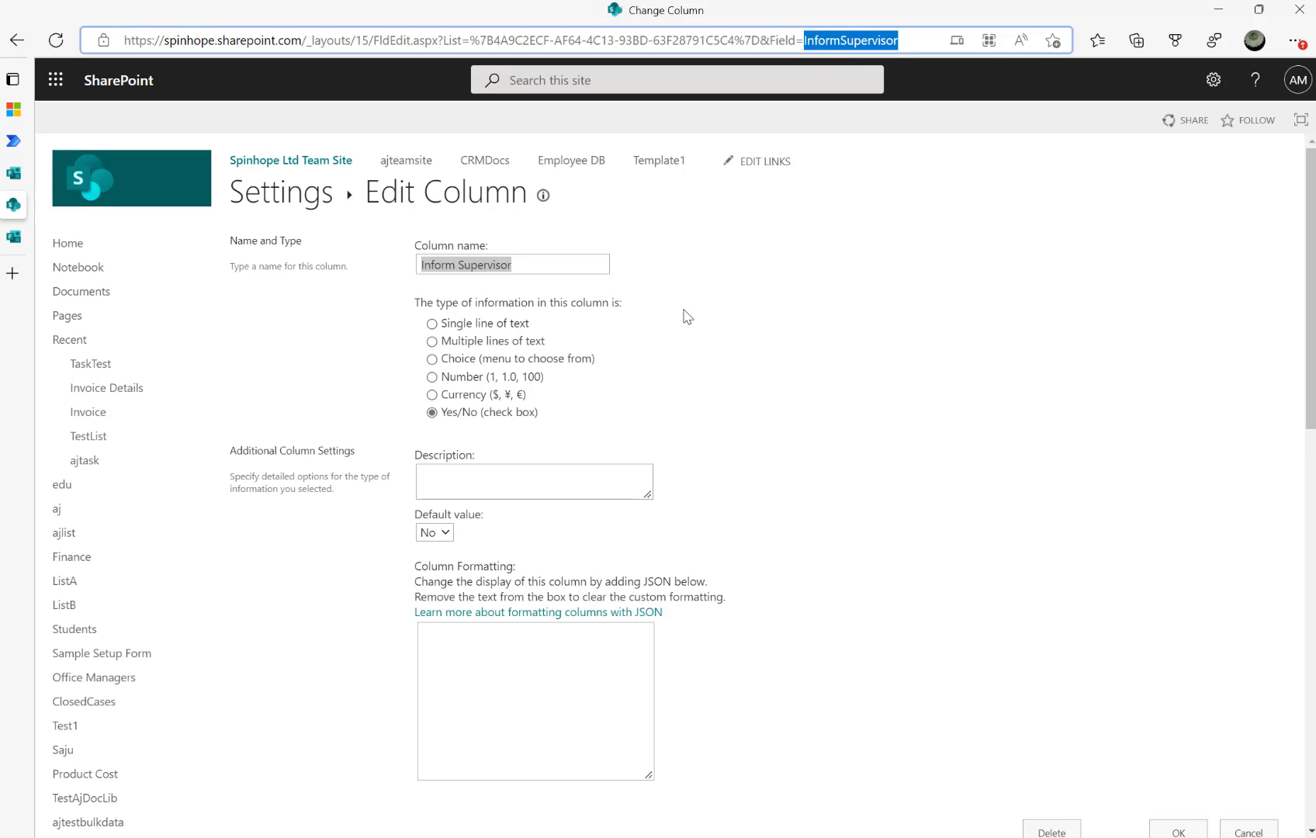
left_click(544, 264)
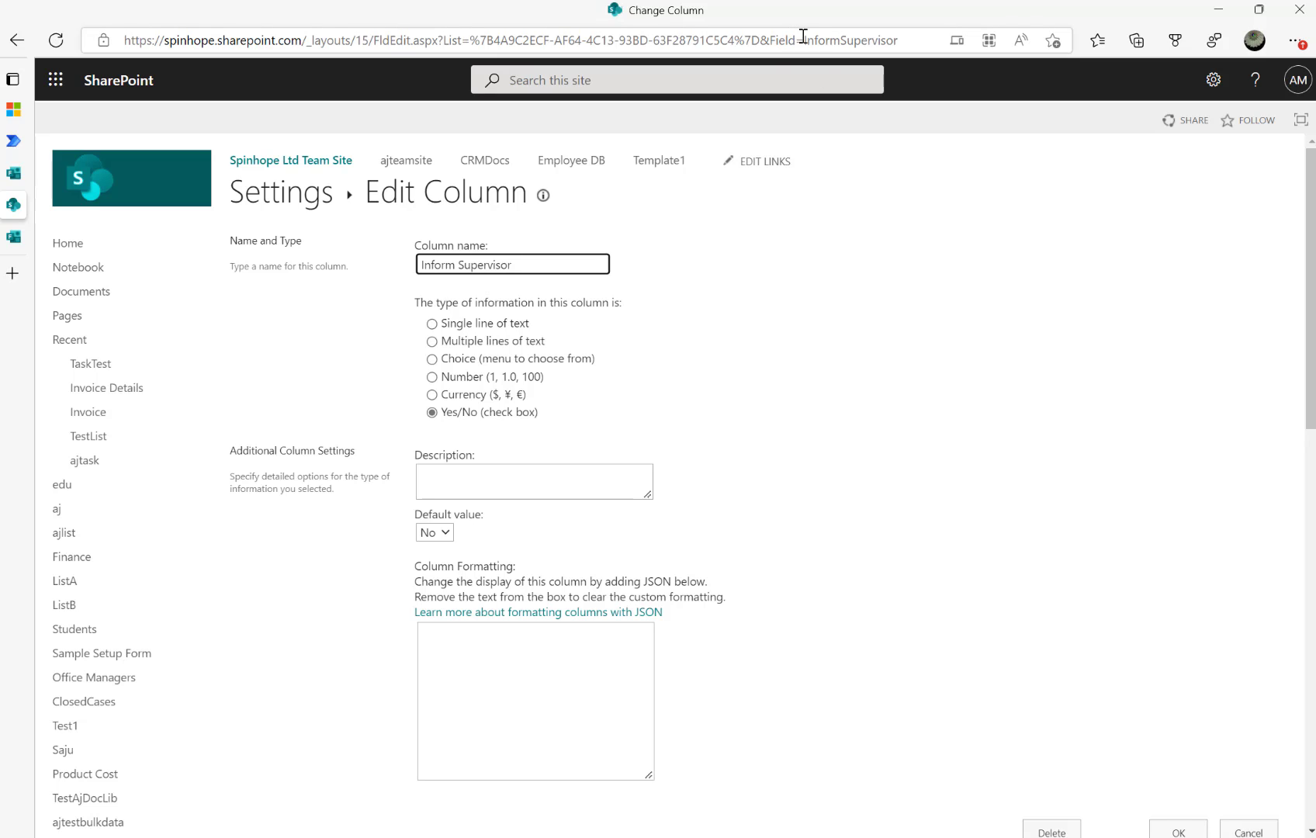
left_click_drag(804, 41, 906, 37)
key("ctrl+c")
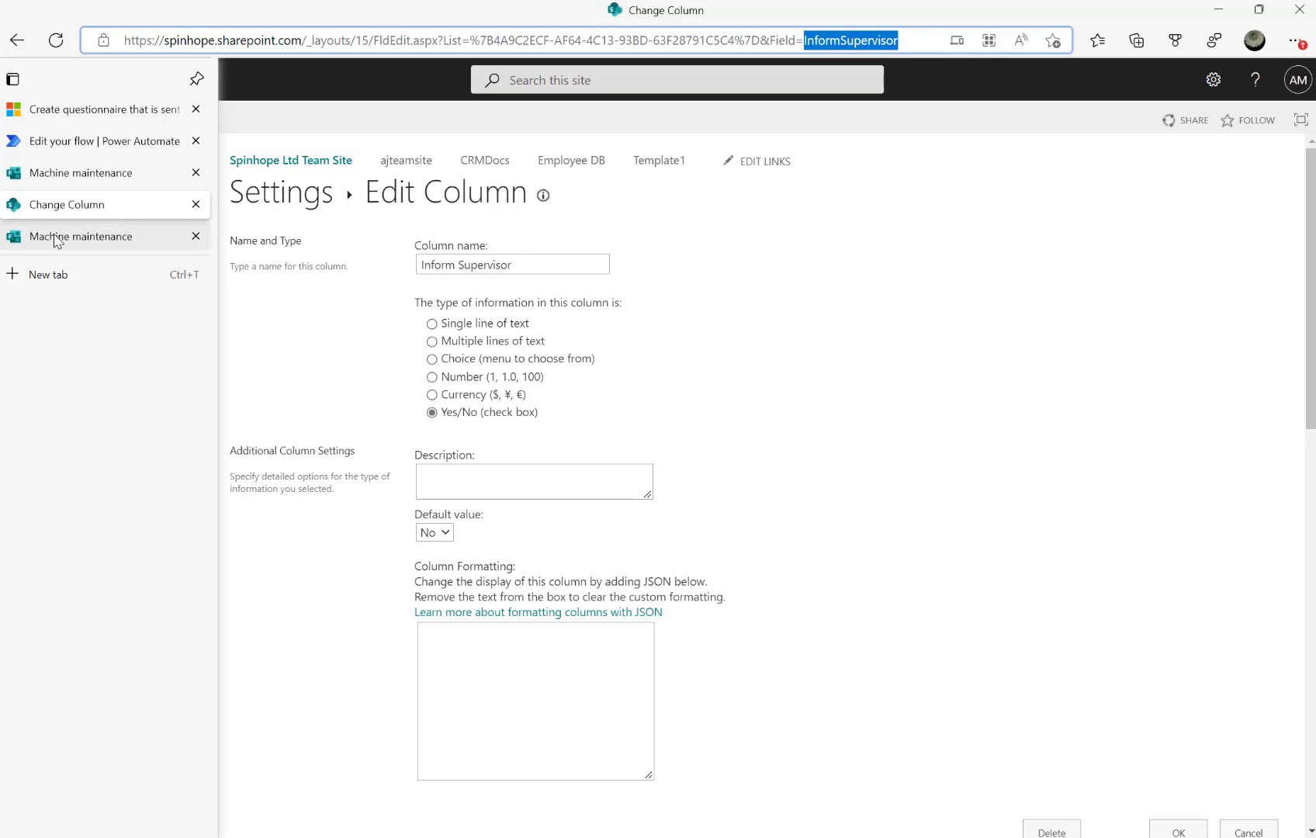
Paste InformSupervisor into the Get items filter query so it reads InformSupervisor eq 'false'
left_click(56, 240)
left_click(17, 207)
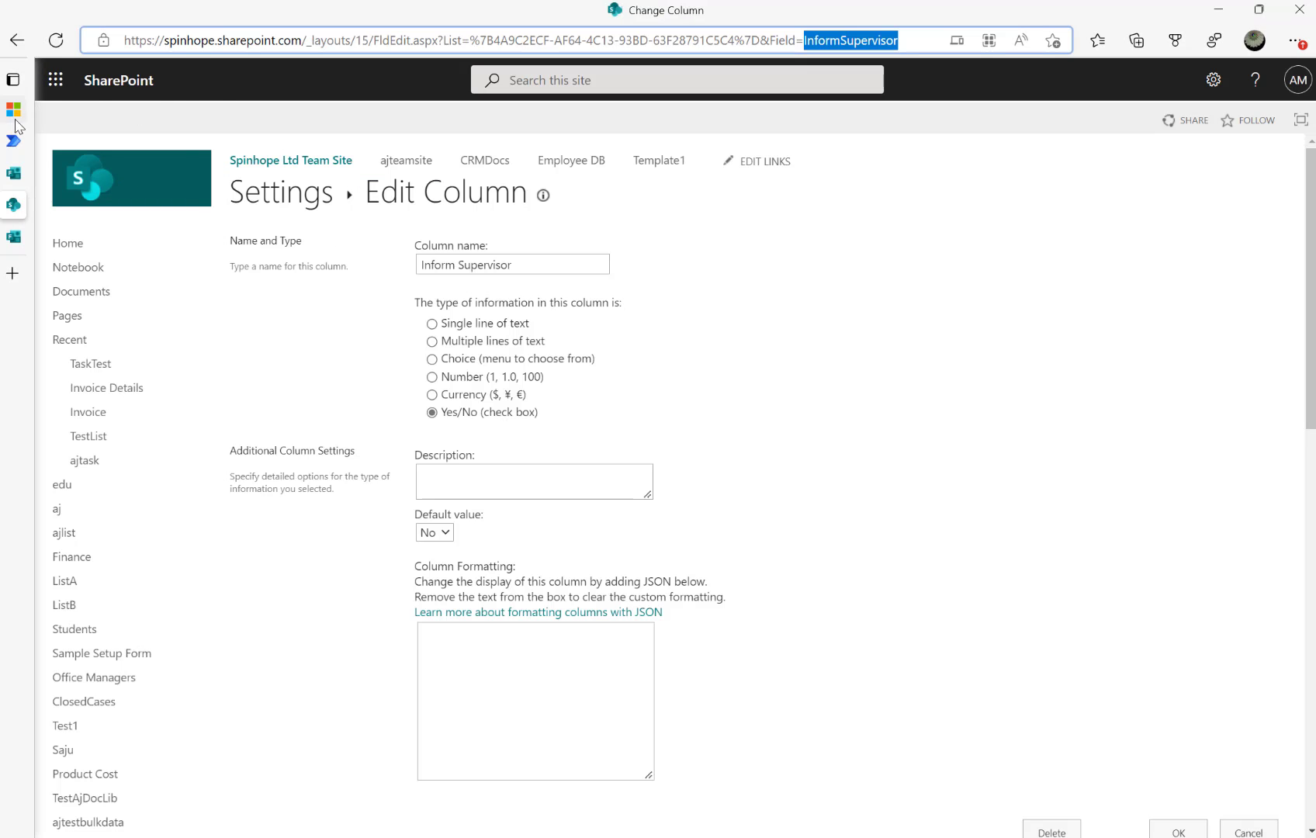
left_click(31, 140)
key("ctrl+v")
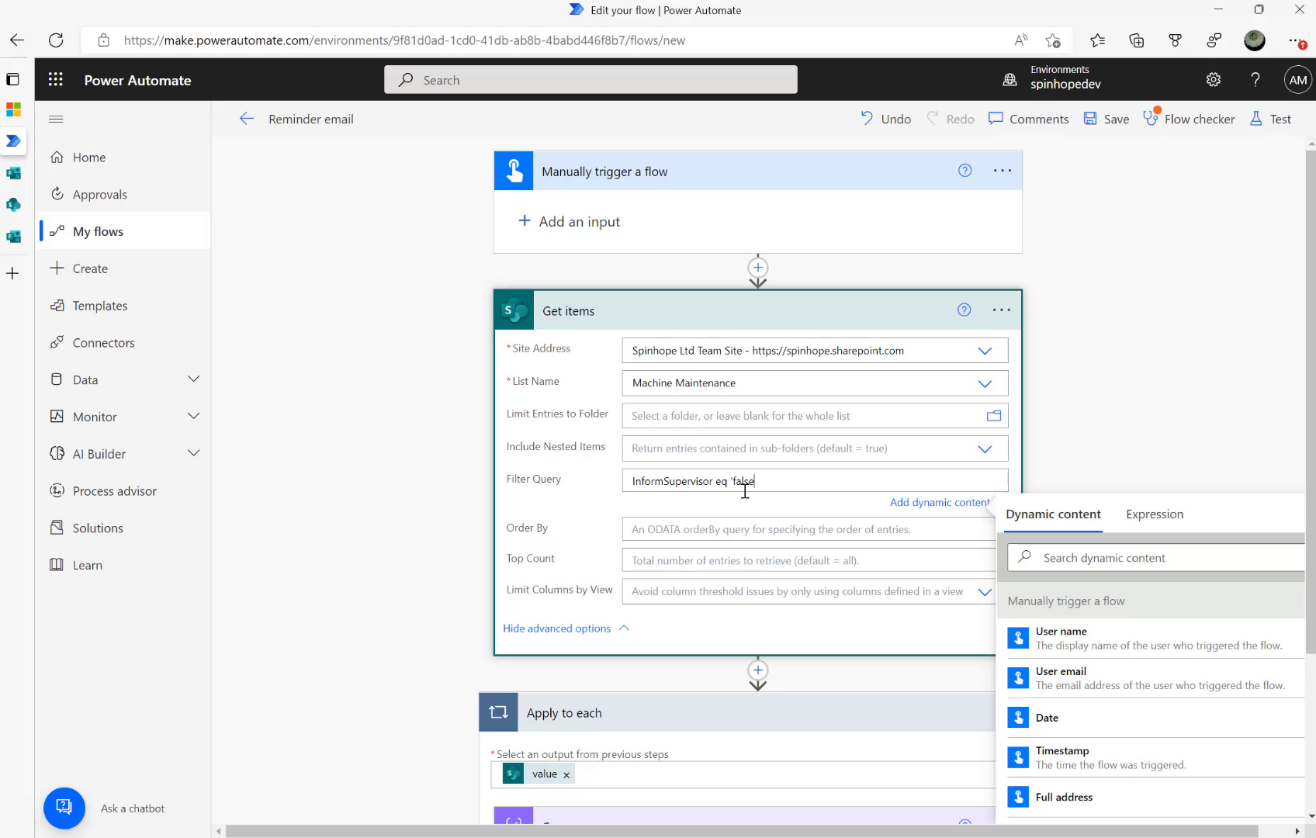
Save and test-run the flow, then inspect the Apply to each loop and Compose outputs
left_click(1258, 118)
left_click(1082, 811)
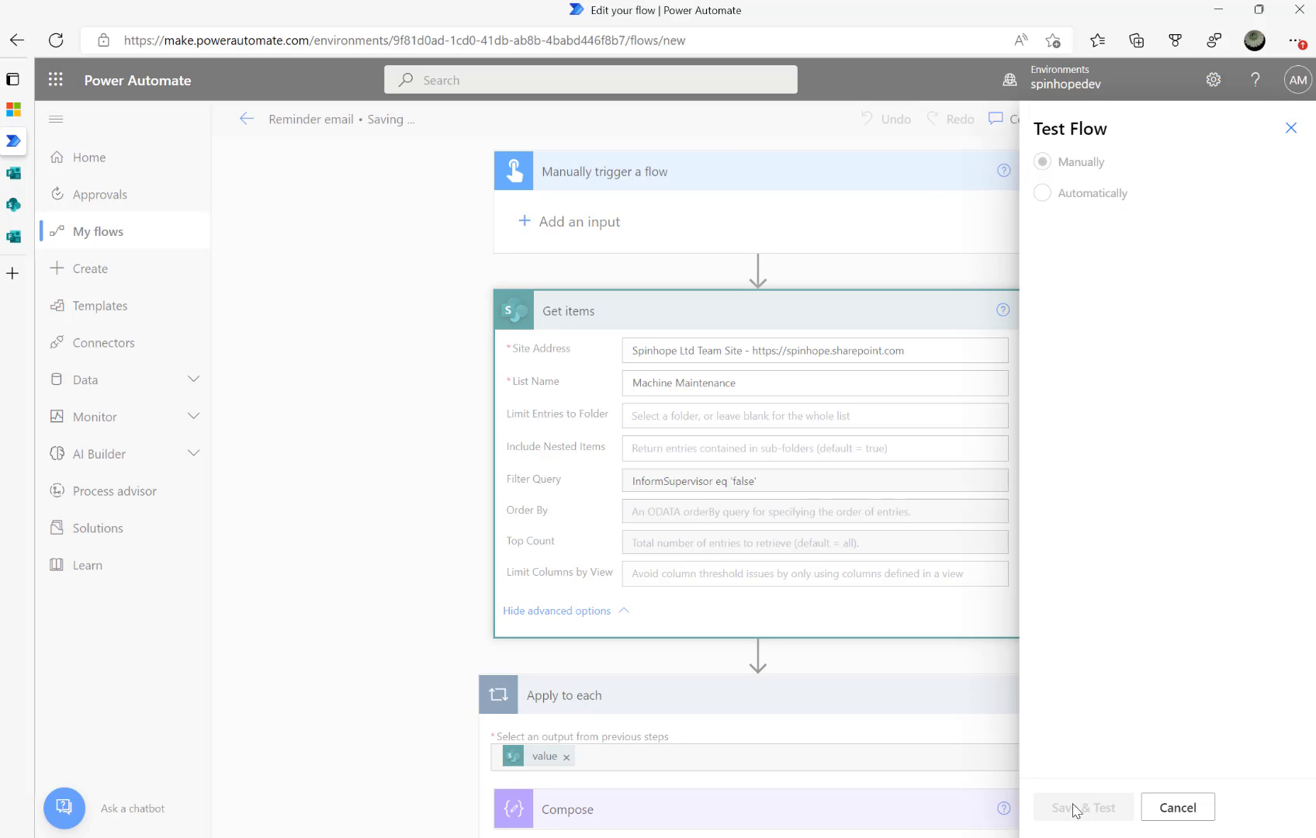
left_click(1071, 809)
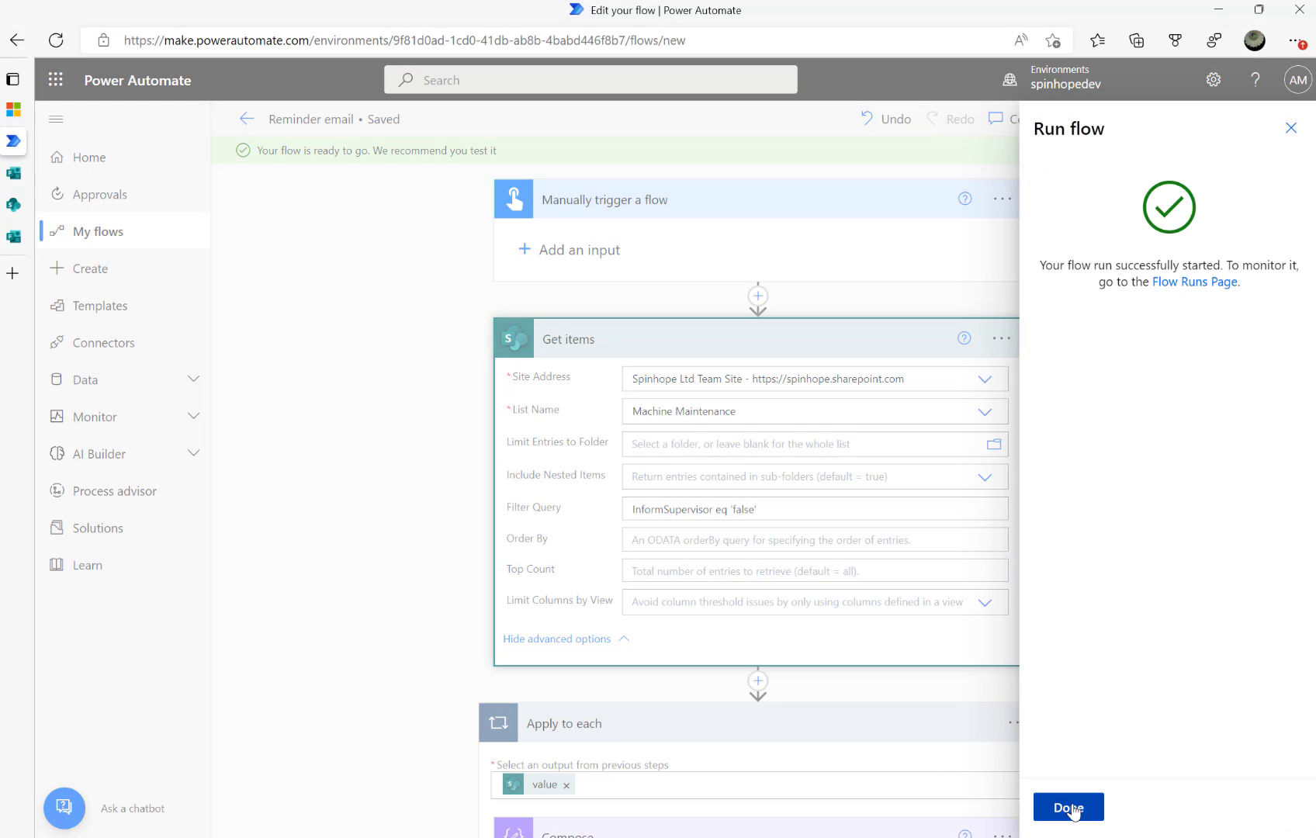
left_click(1070, 808)
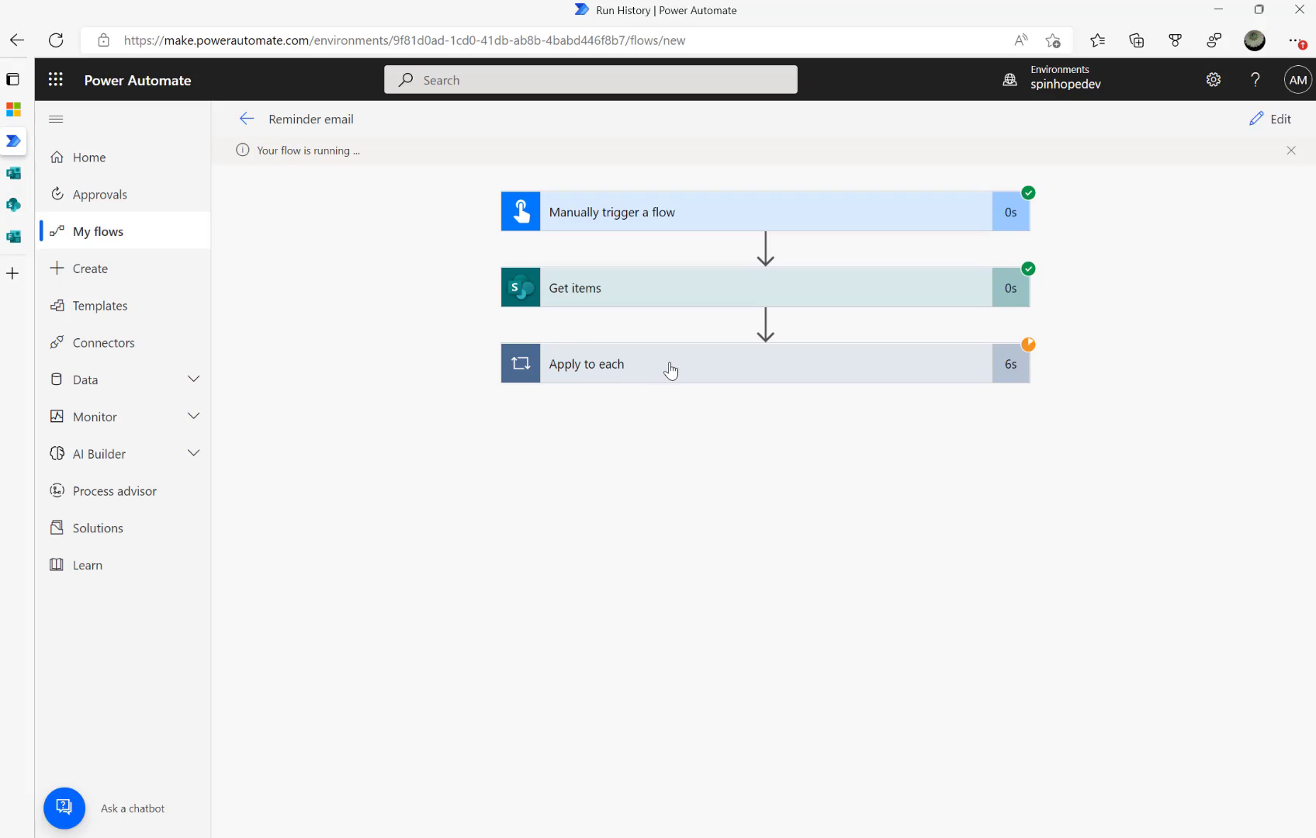
left_click(671, 370)
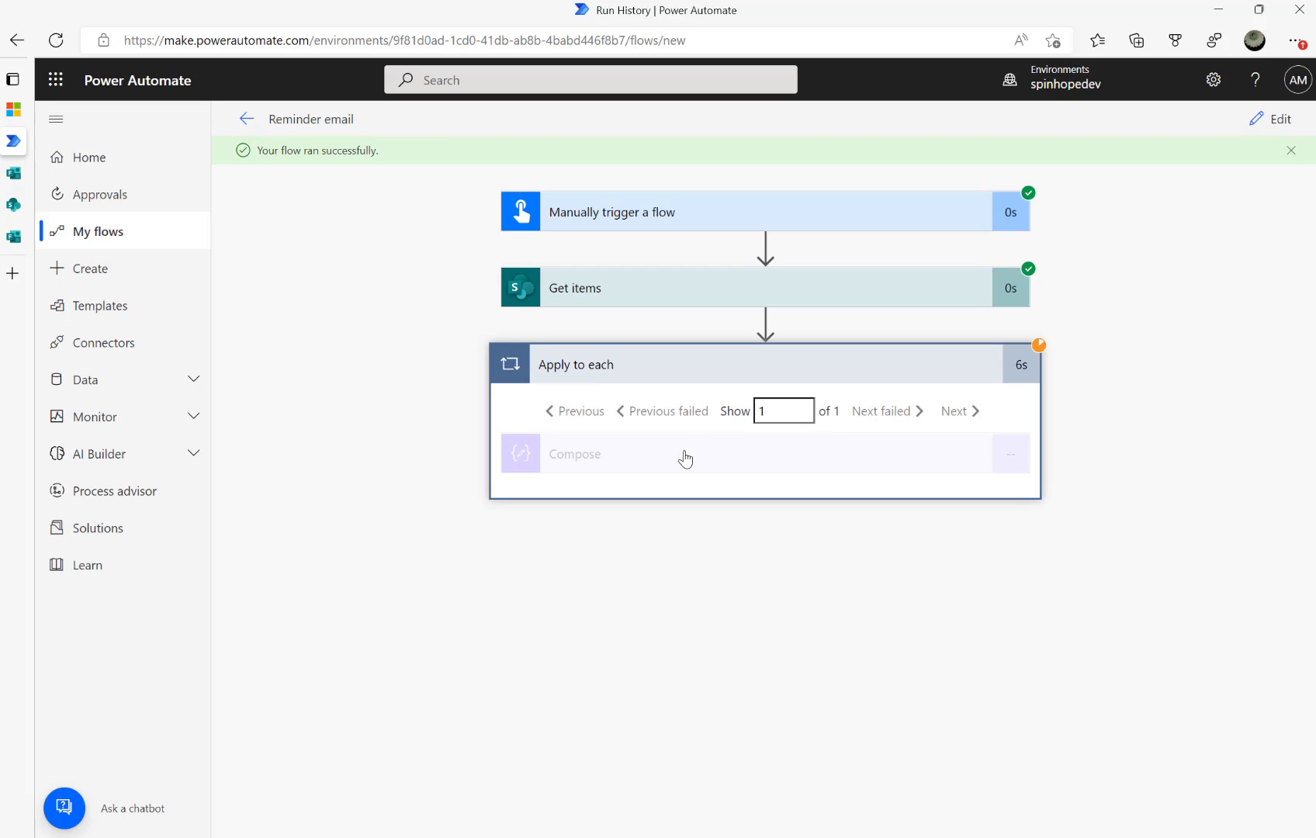
left_click(709, 457)
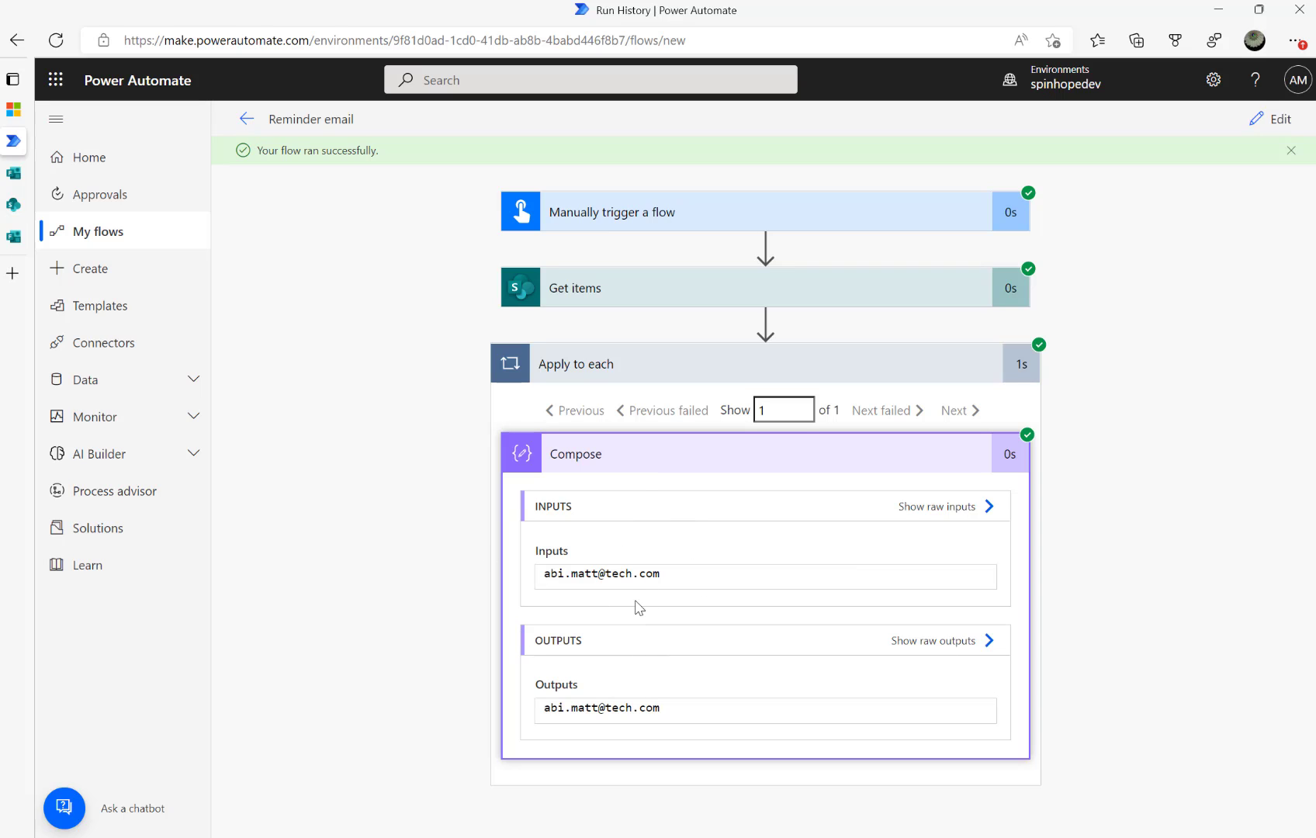
Step back through the SharePoint pages to the Machine Maintenance list, then return to the flow run
mouse_move(29, 209)
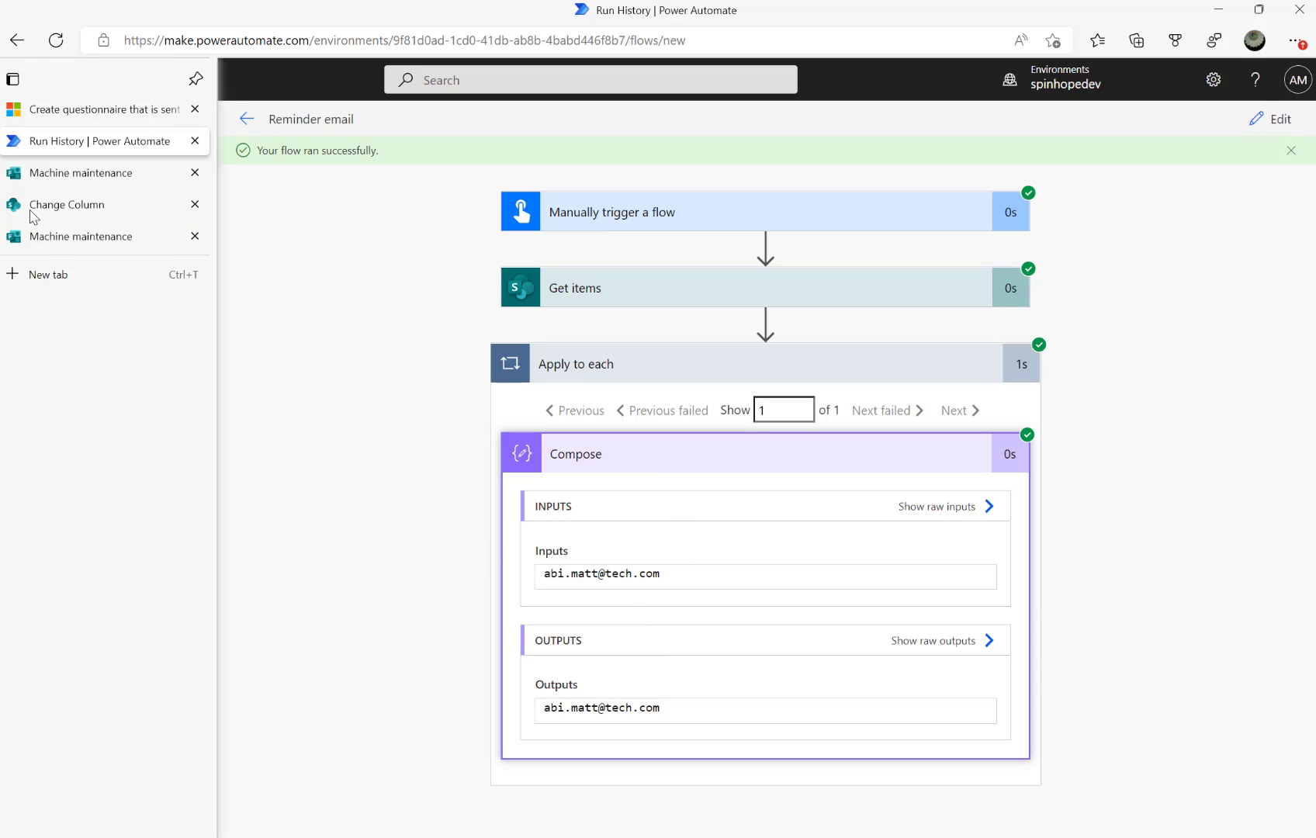
left_click(72, 173)
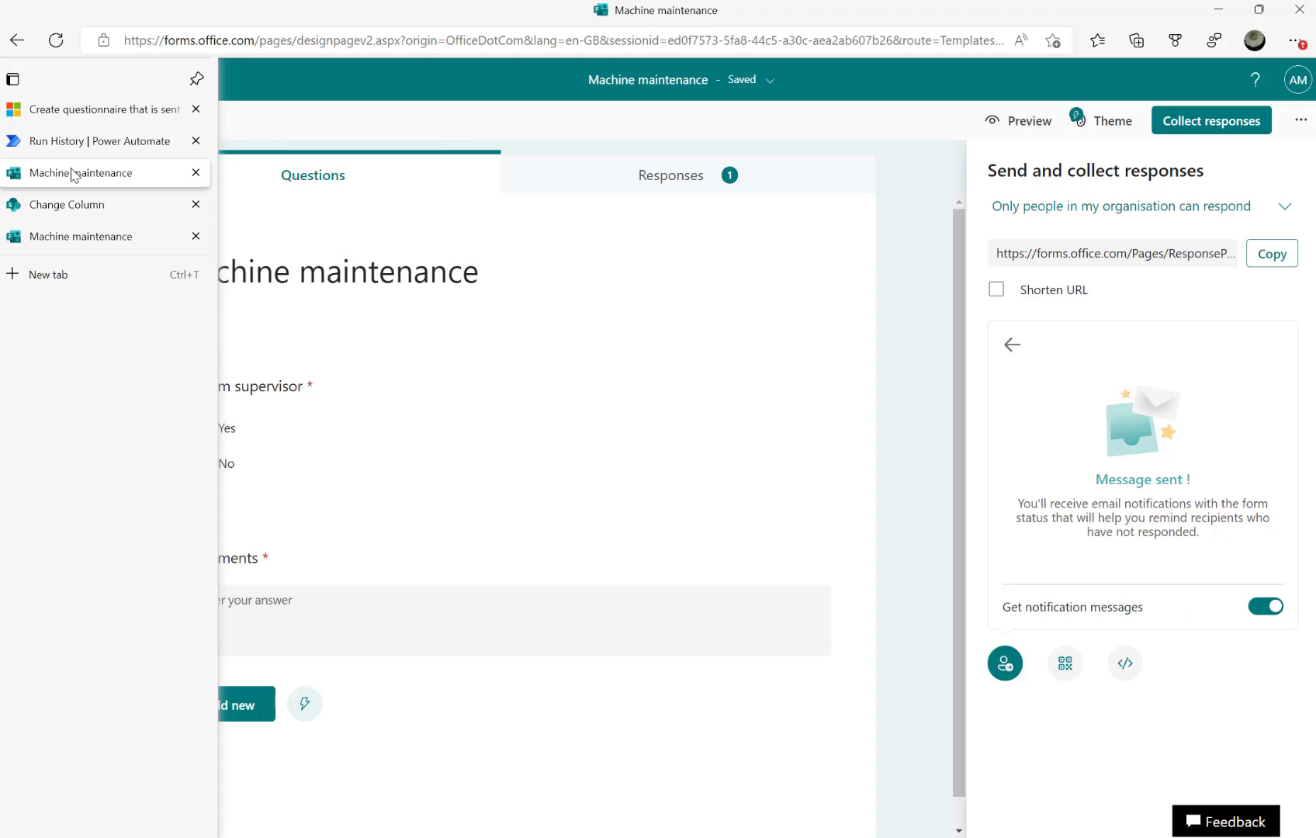
left_click(71, 241)
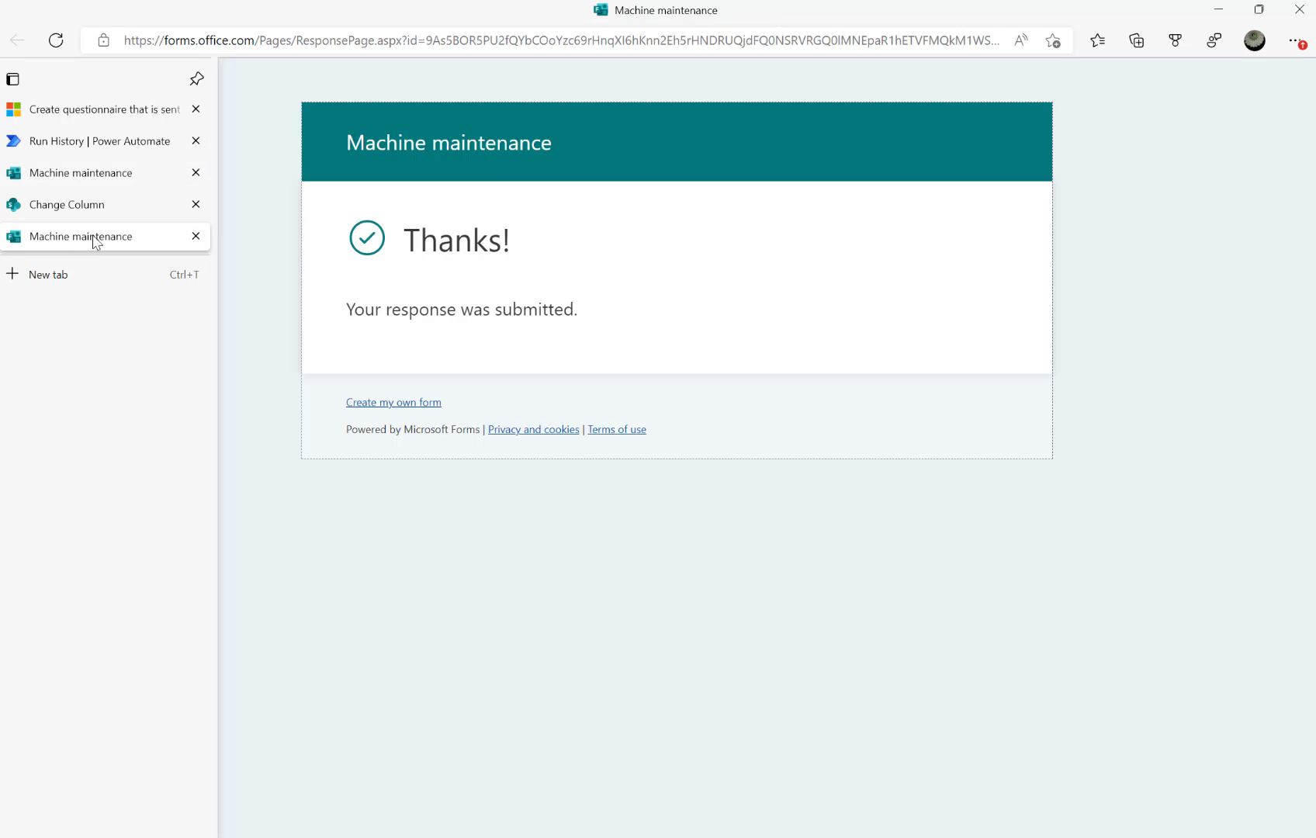
left_click(13, 140)
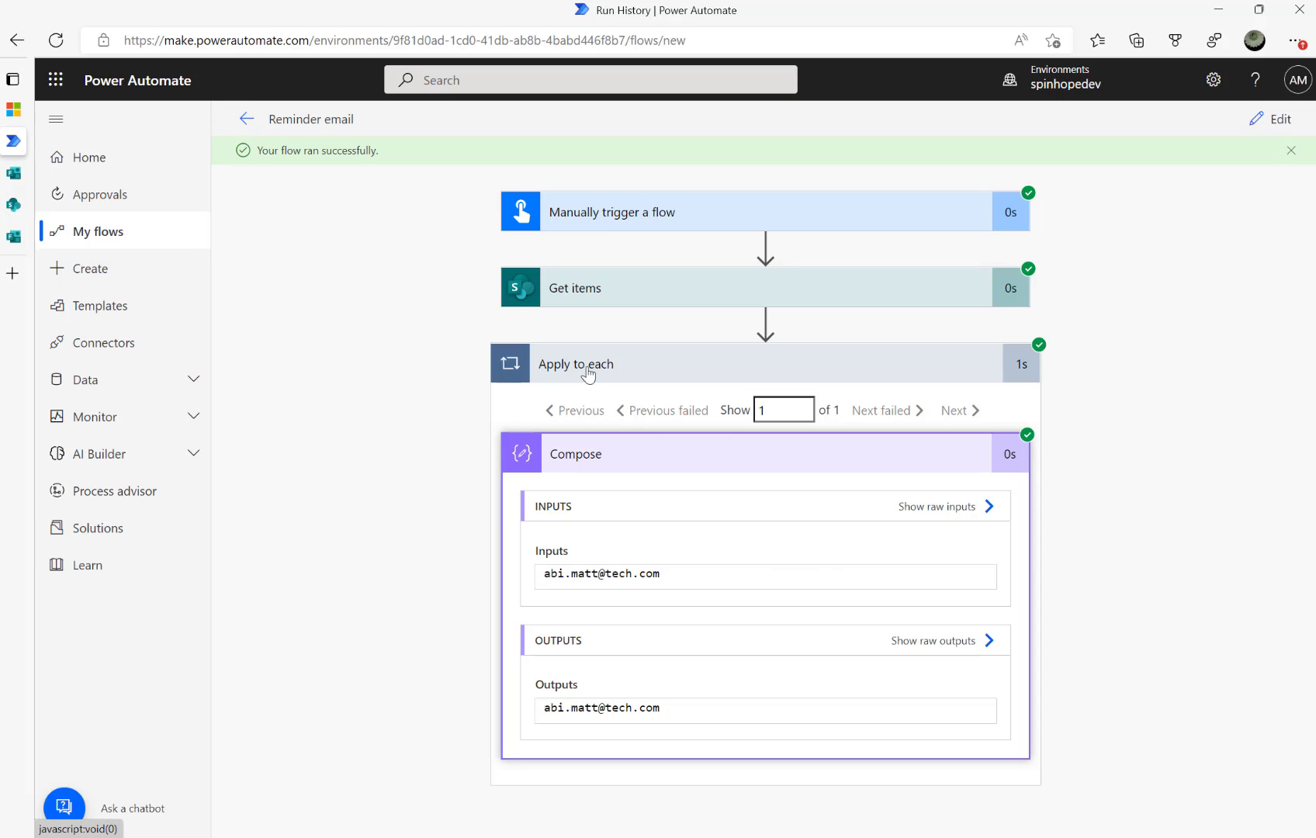
left_click(27, 242)
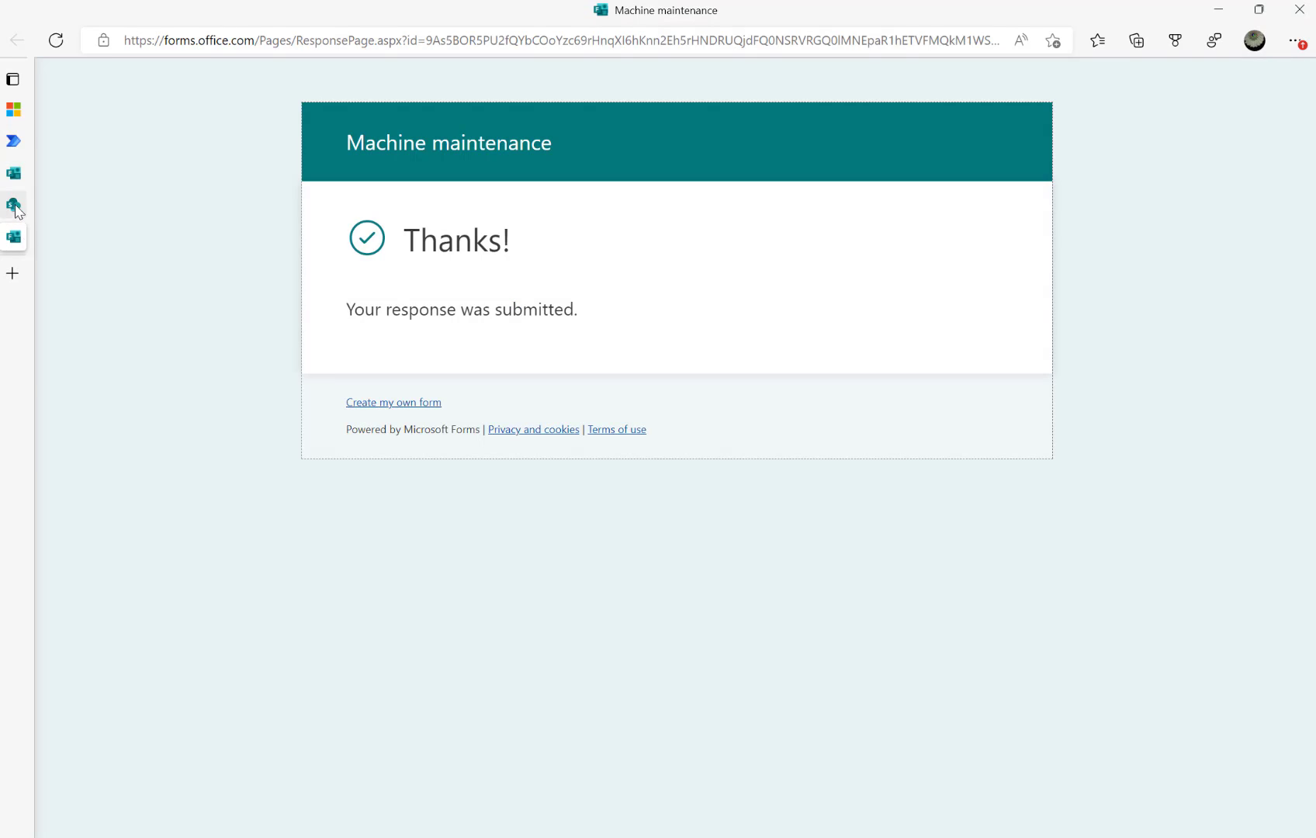
mouse_move(59, 255)
left_click(69, 206)
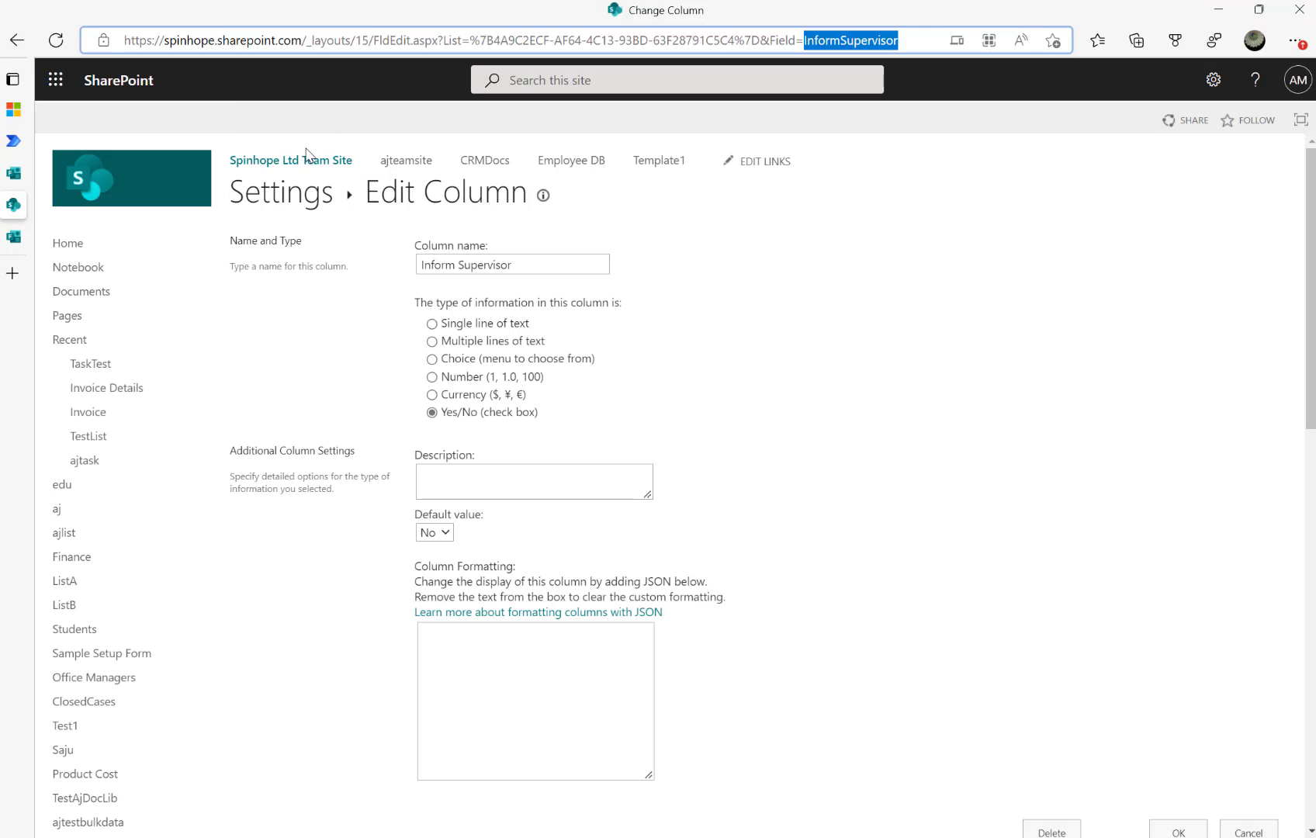
left_click(28, 37)
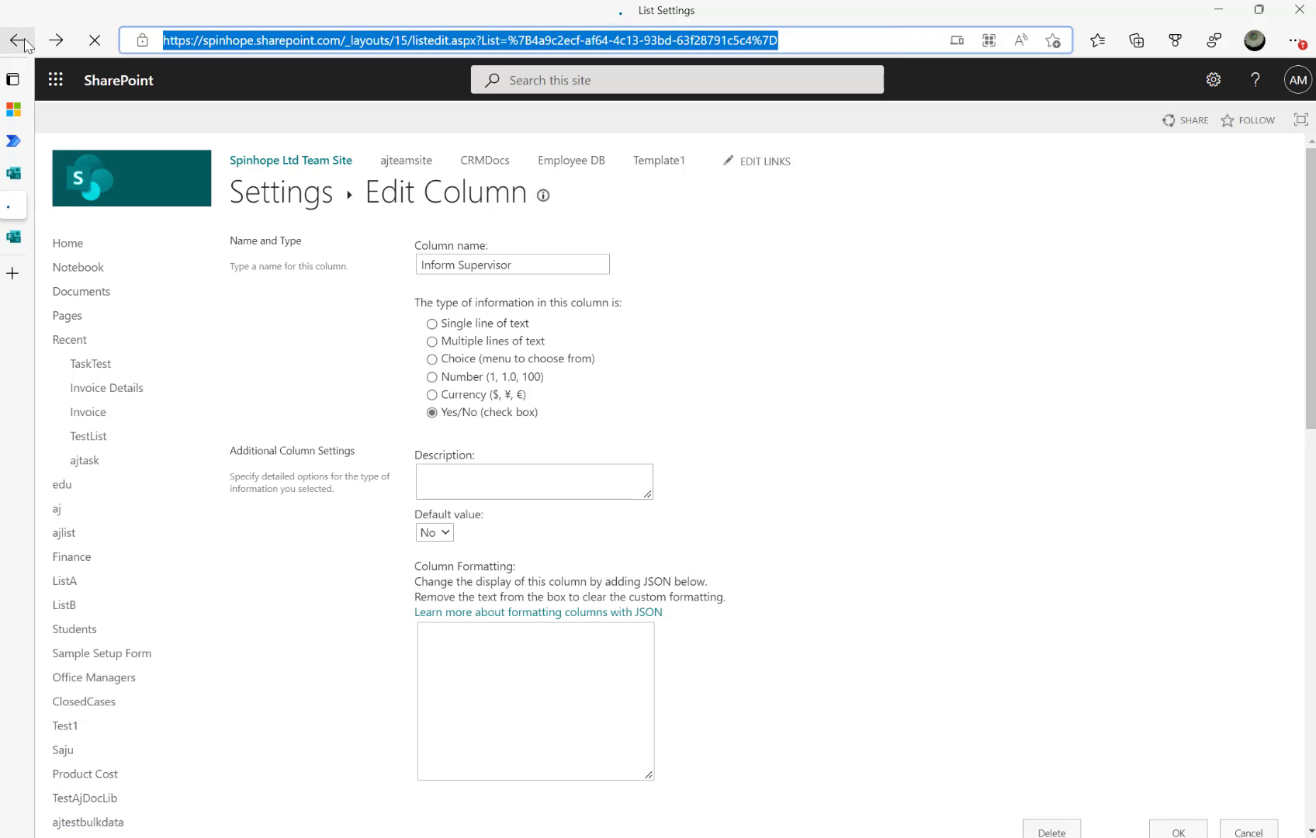
left_click(25, 42)
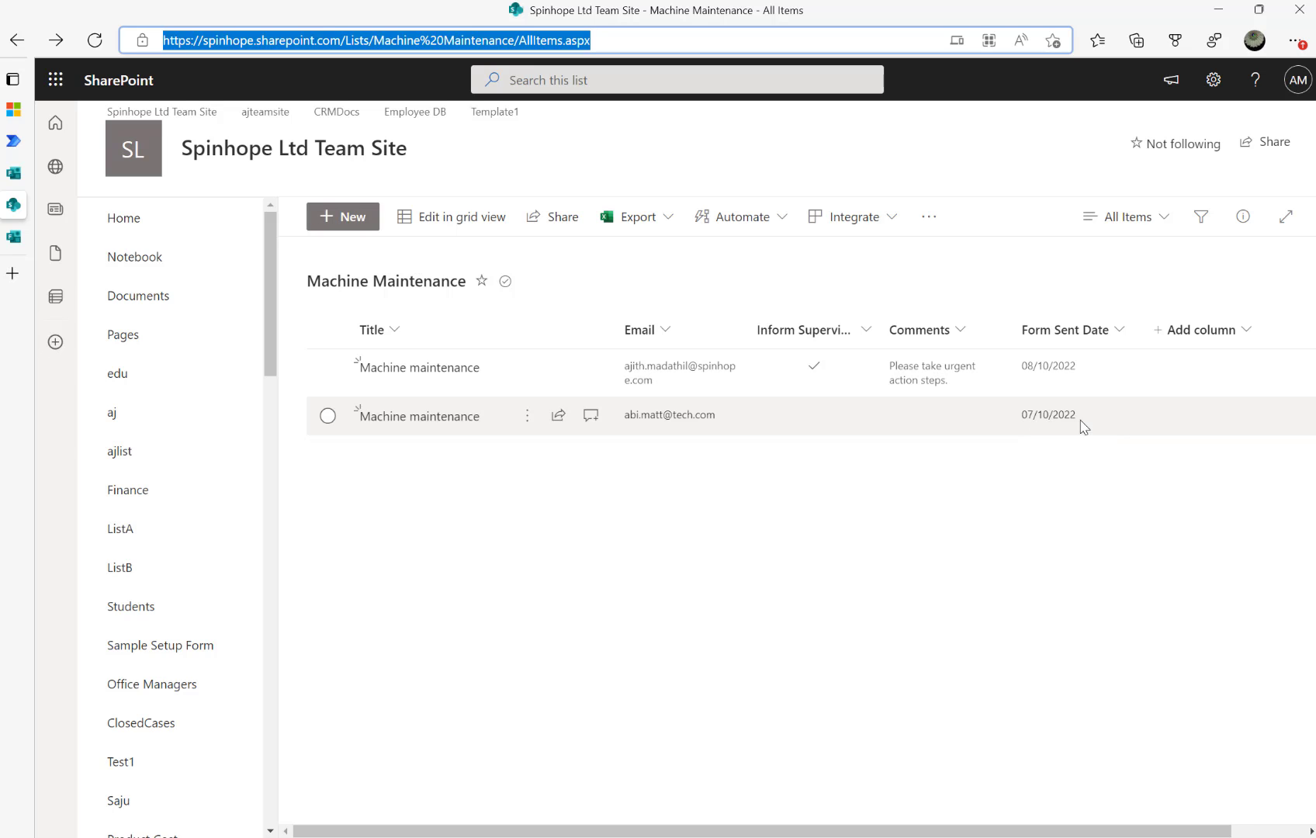
left_click(20, 147)
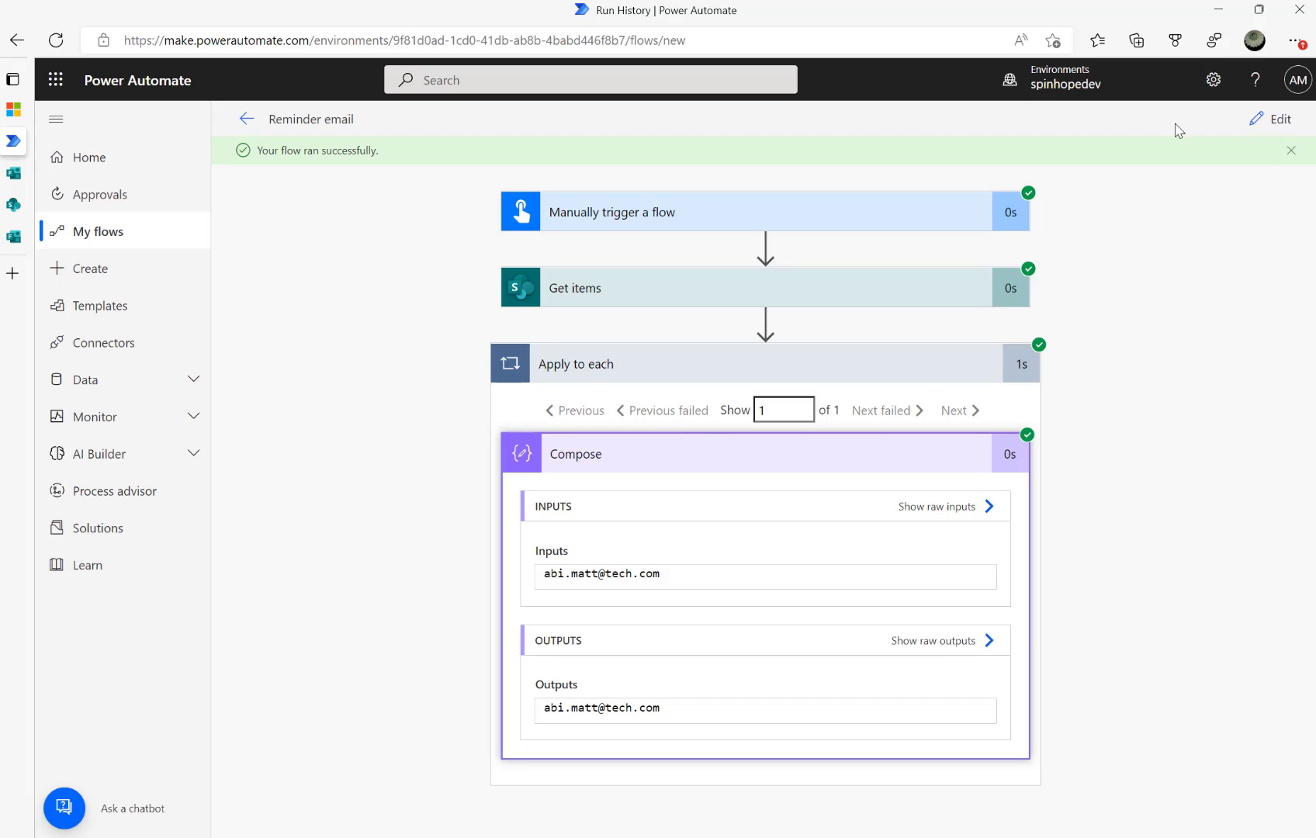
Delete the entire Get items filter query text in the Reminder email flow and switch to SharePoint
left_click(1257, 120)
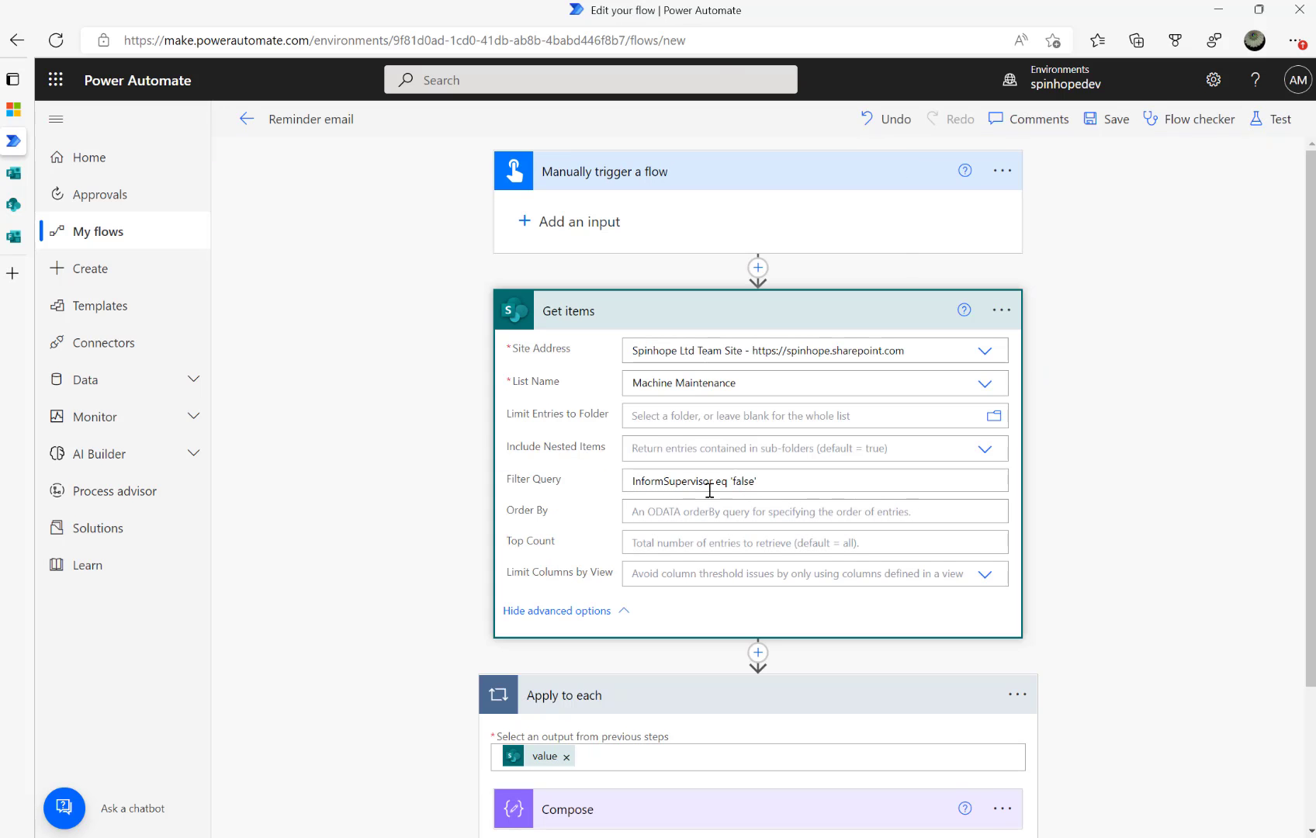
left_click(818, 481)
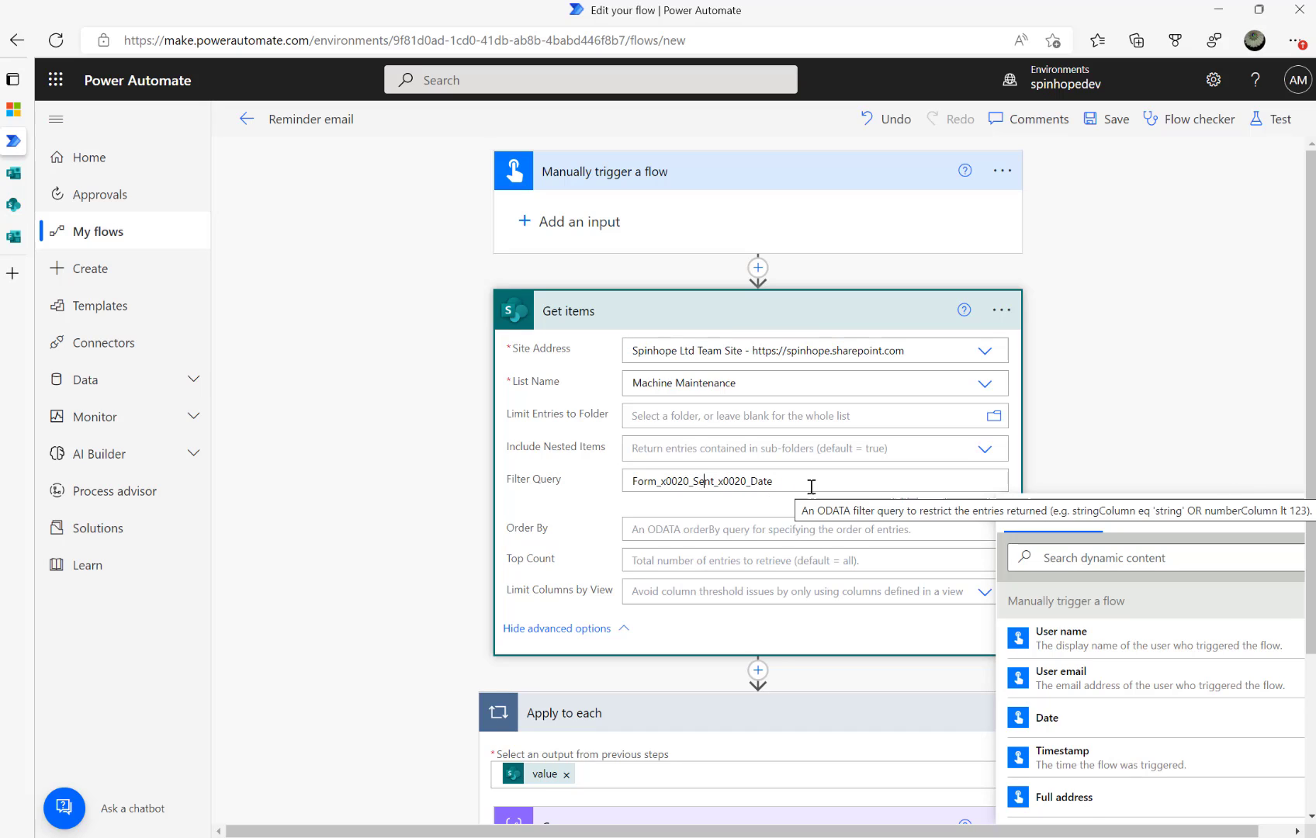
left_click_drag(805, 484, 498, 470)
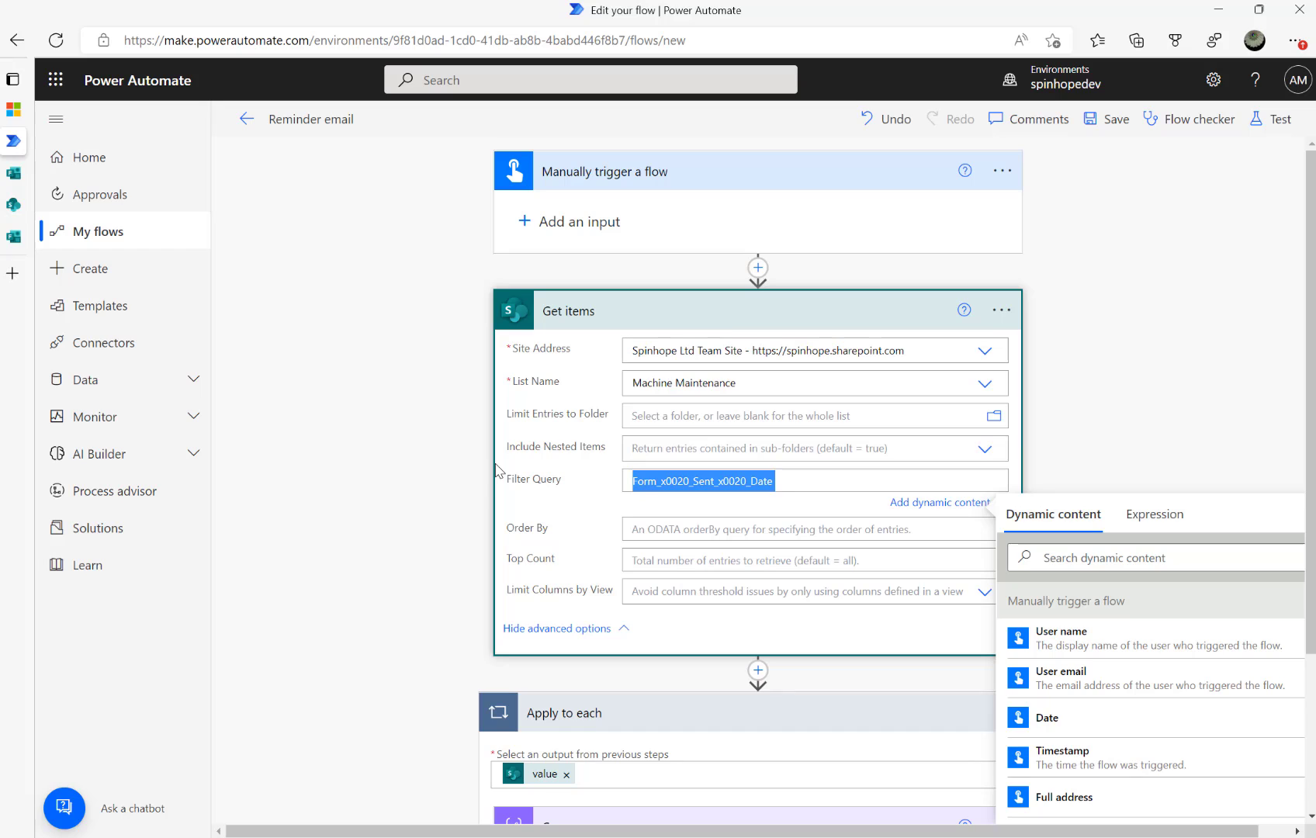
key("BackSpace")
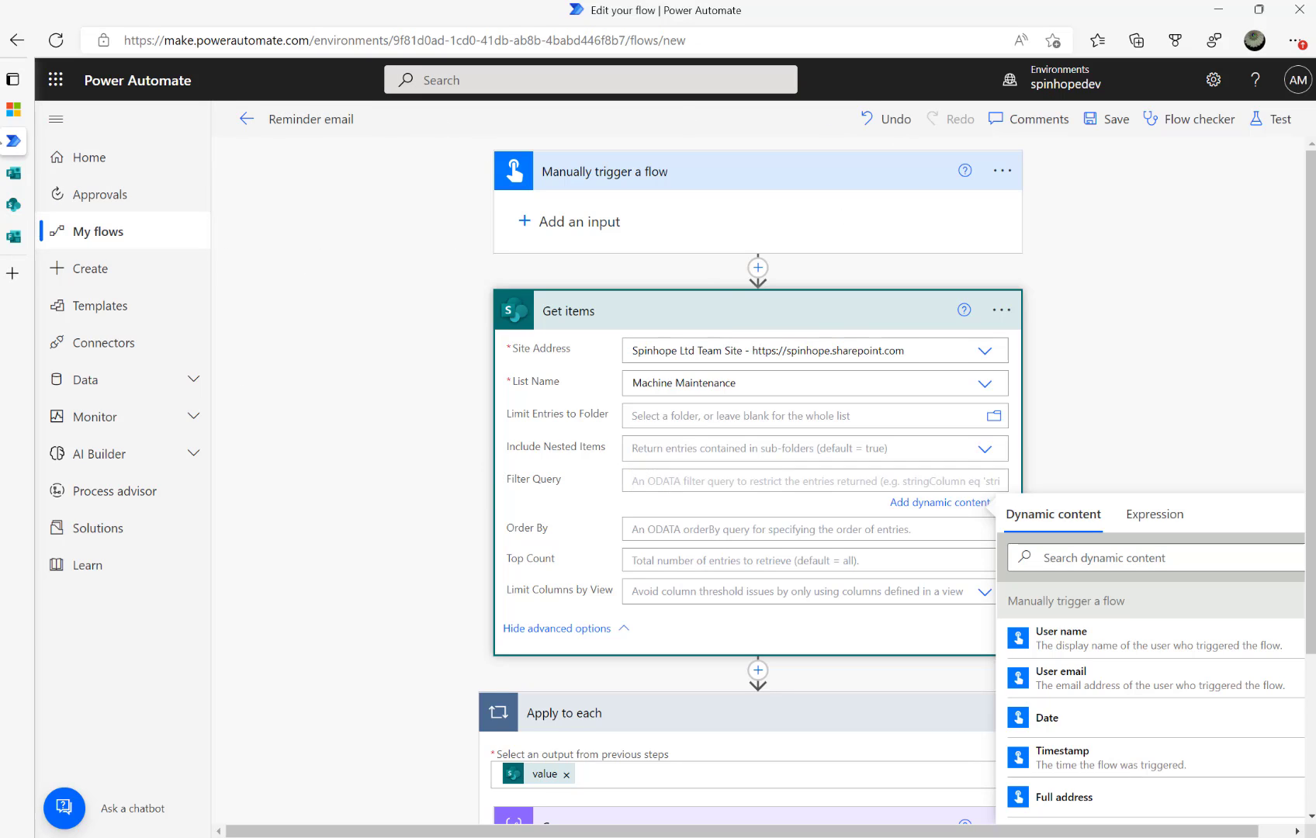
left_click(22, 208)
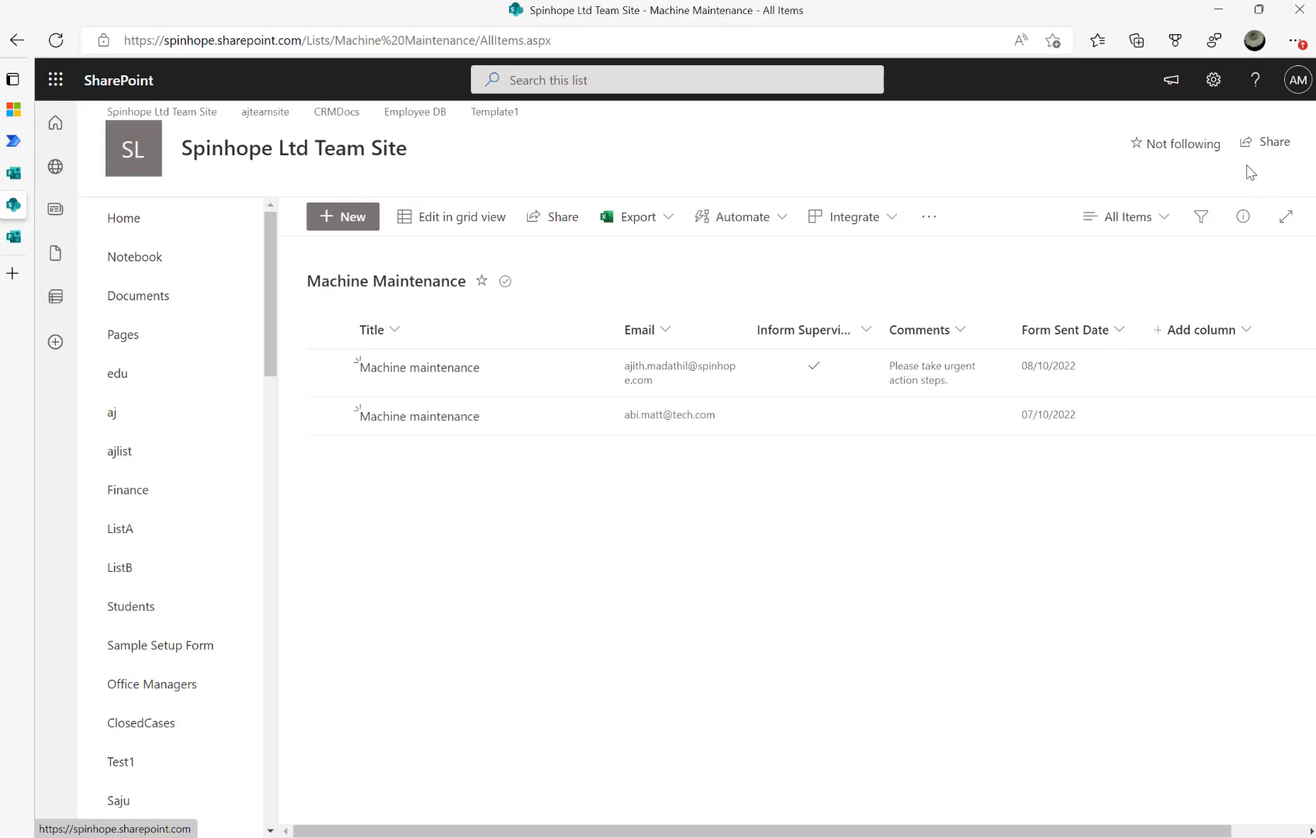
Create a Date and Time column named Response Date in the Machine Maintenance list
left_click(1214, 83)
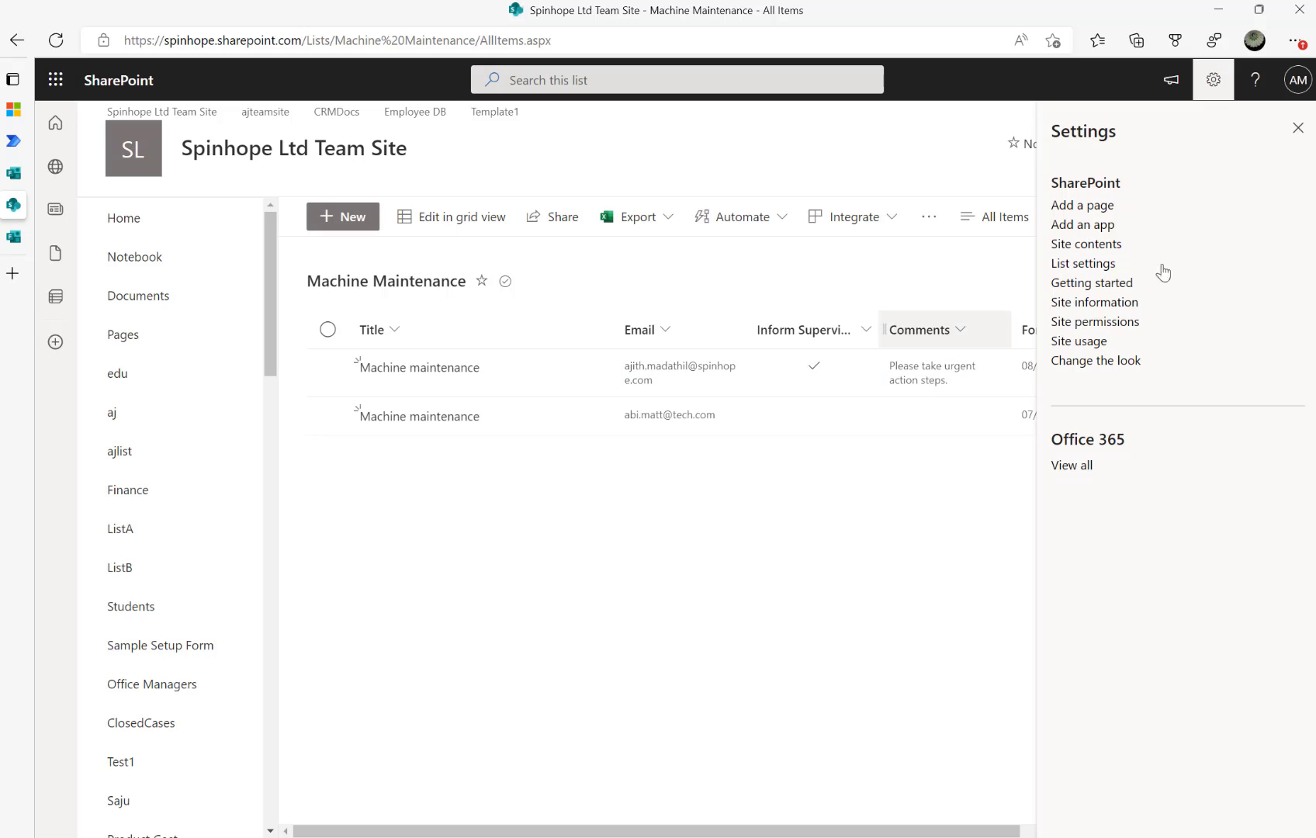
left_click(1079, 265)
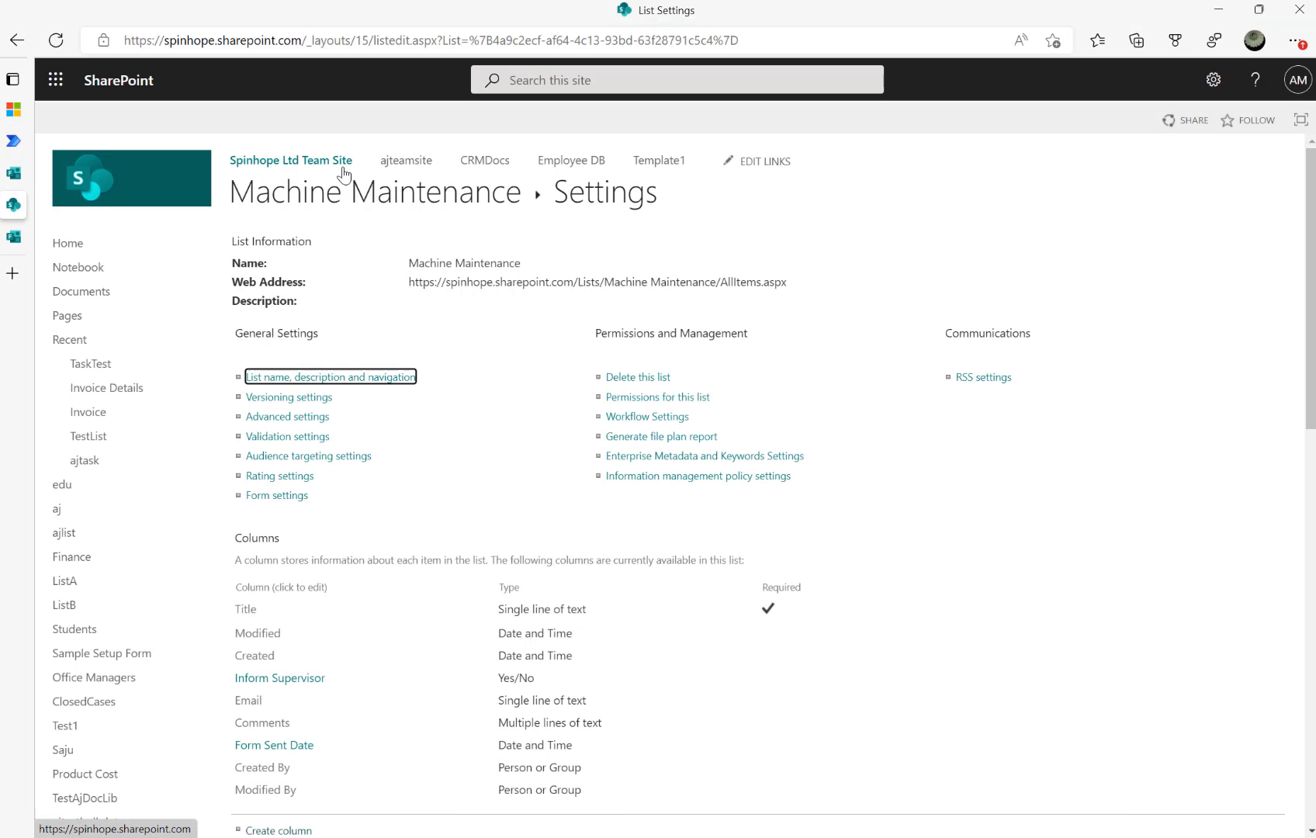
scroll(460, 466, "down", 5)
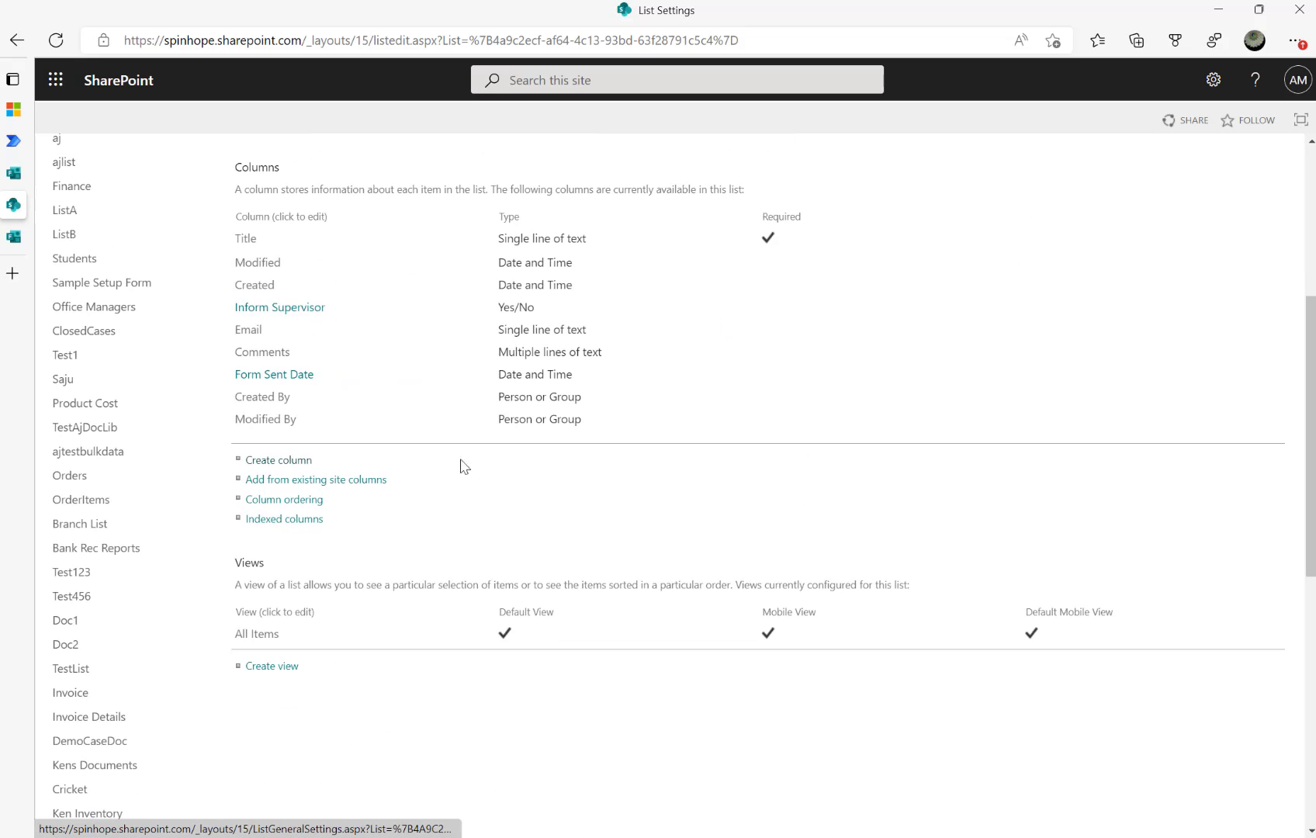
left_click(284, 462)
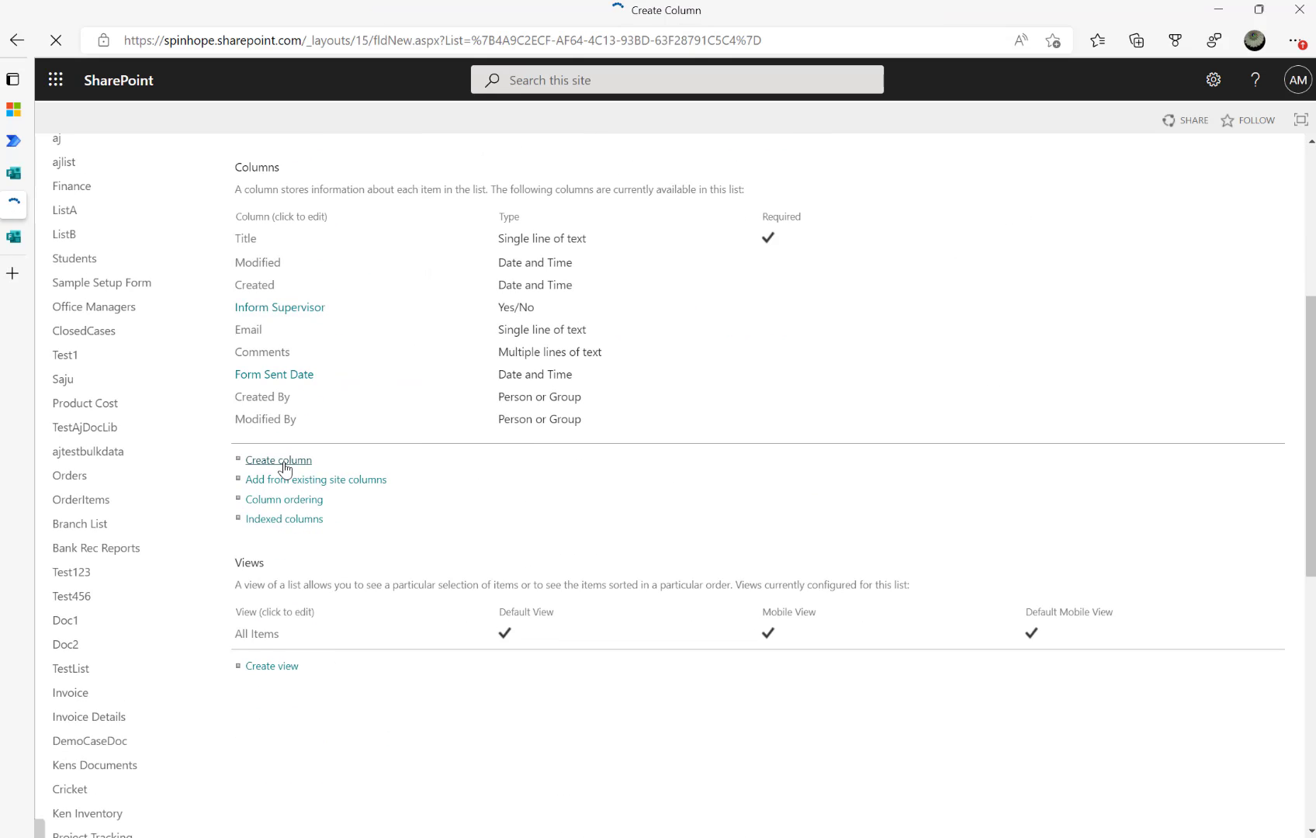
type("Forms")
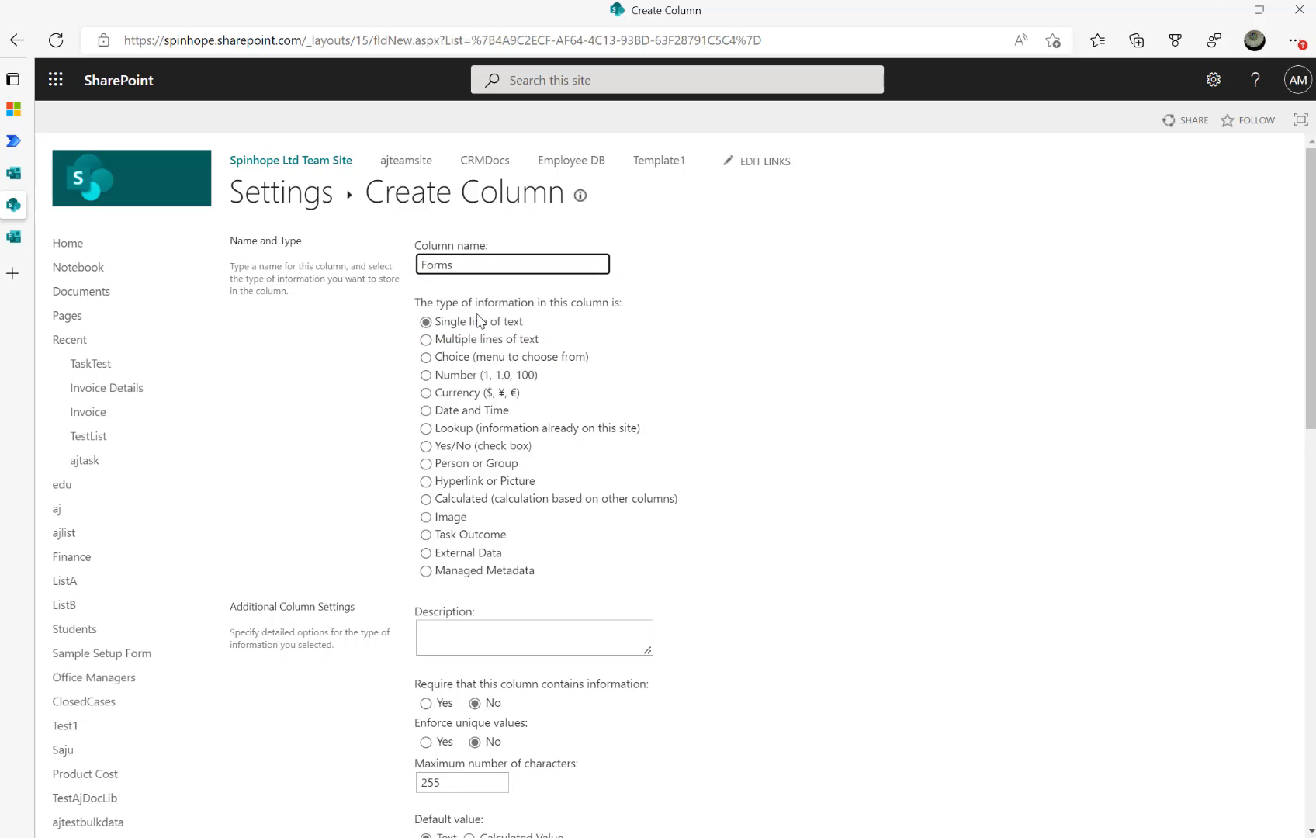
key("BackSpace")
key("BackSpace")
key("BackSpace")
key("BackSpace")
key("BackSpace")
type("REs")
left_click(478, 410)
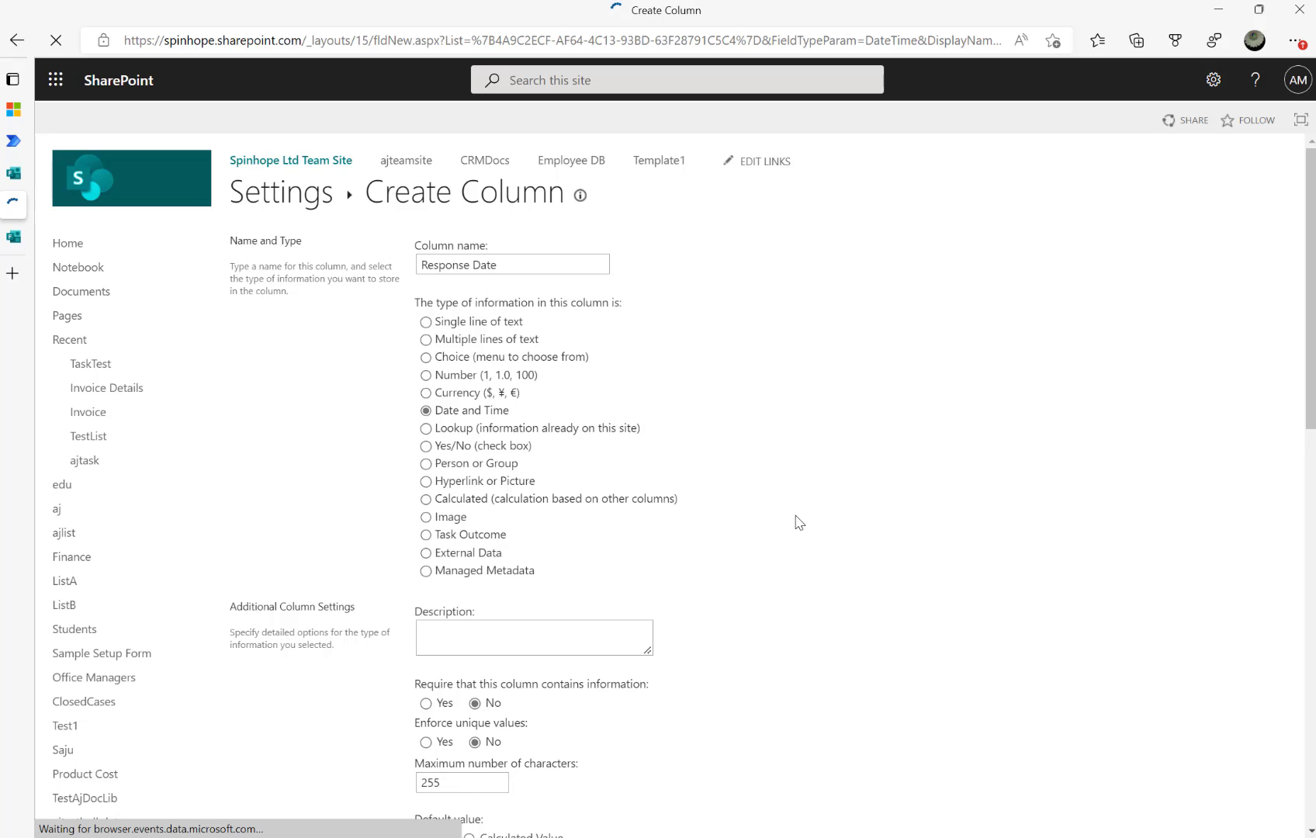
scroll(778, 405, "down", 5)
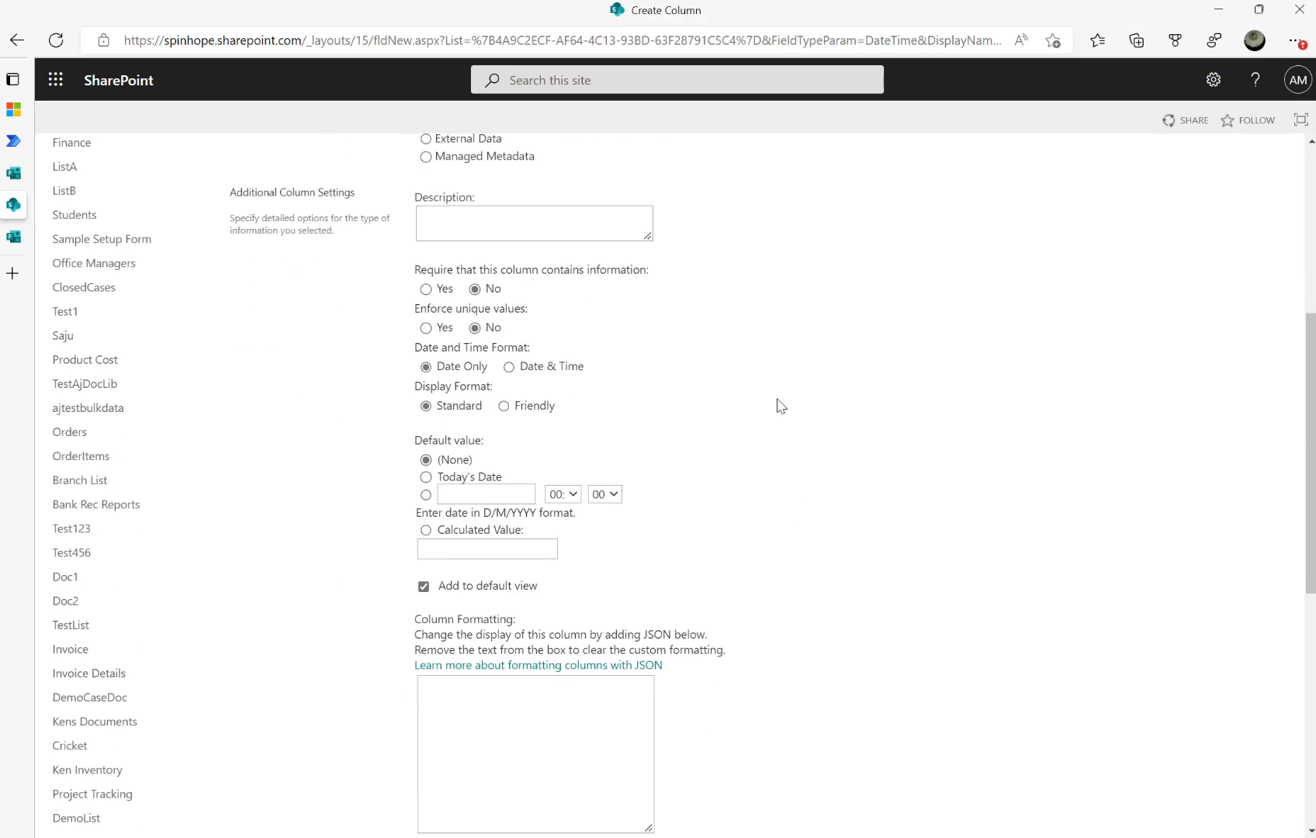
scroll(780, 405, "down", 5)
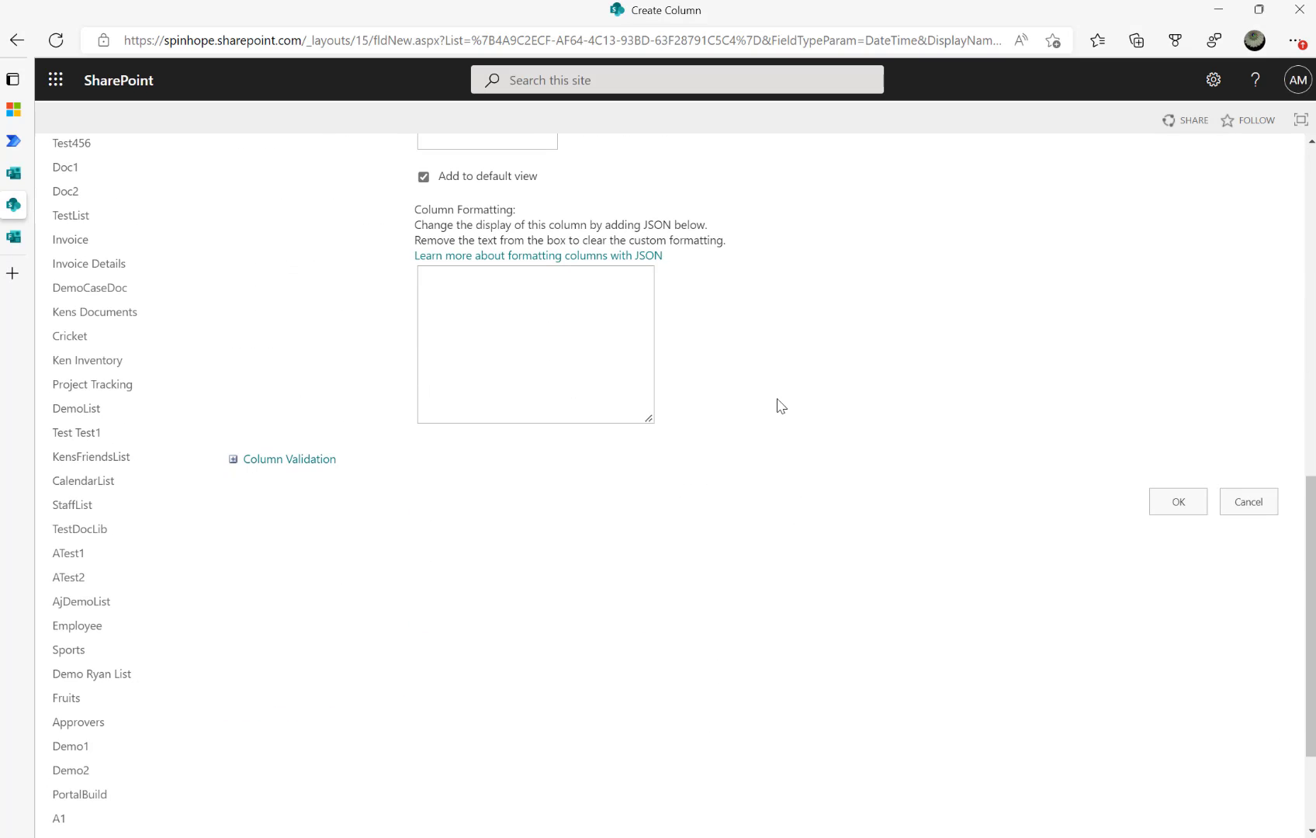
left_click(1177, 497)
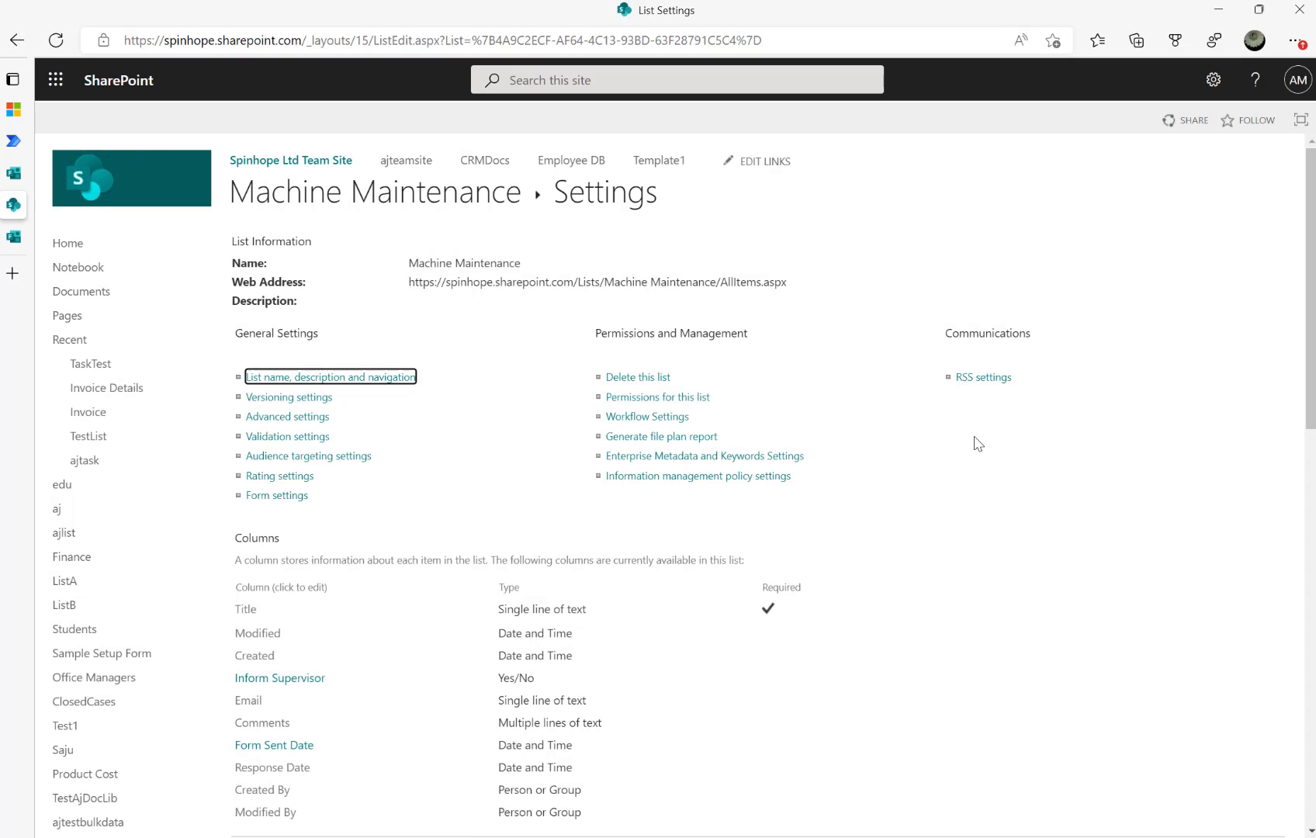
Check the Response Date column's internal name, then open and close the first item's edit form
scroll(470, 647, "down", 1)
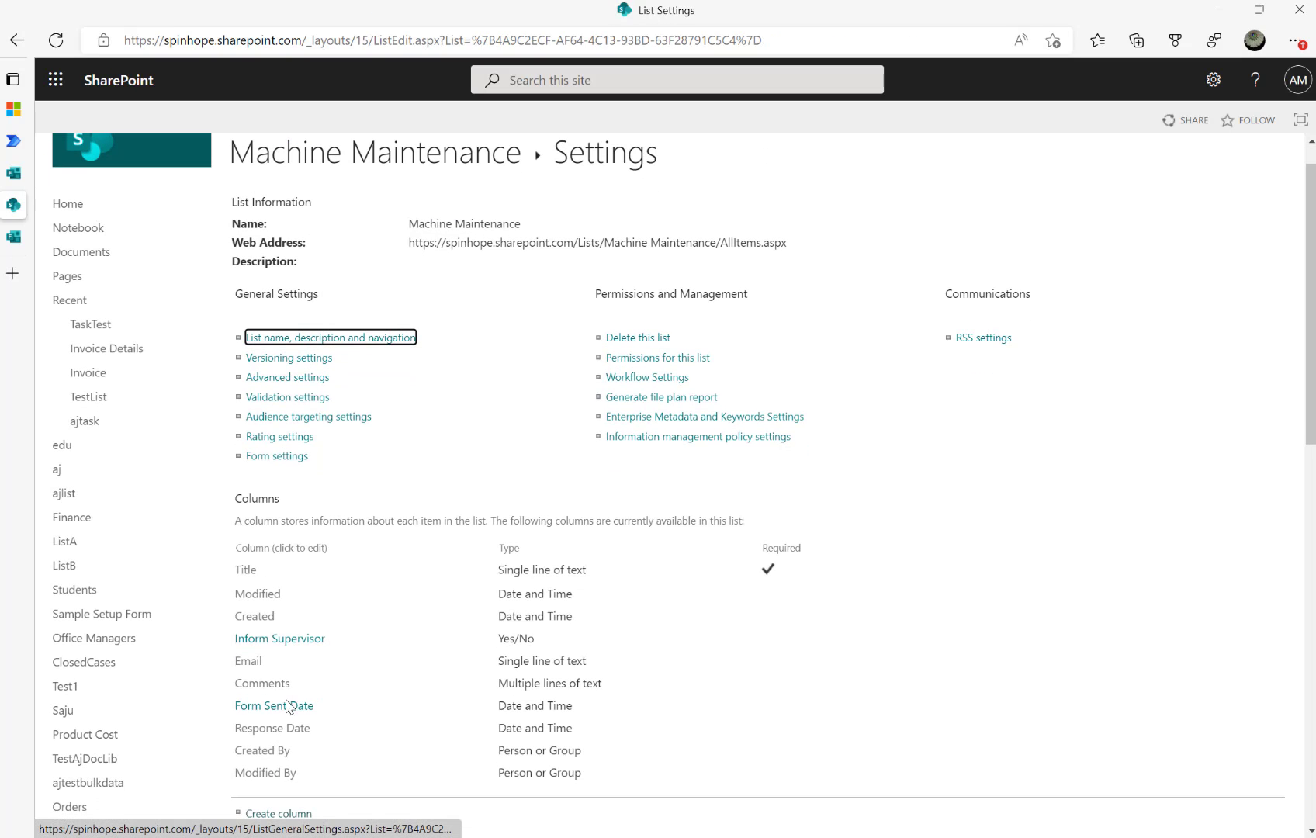
left_click(267, 729)
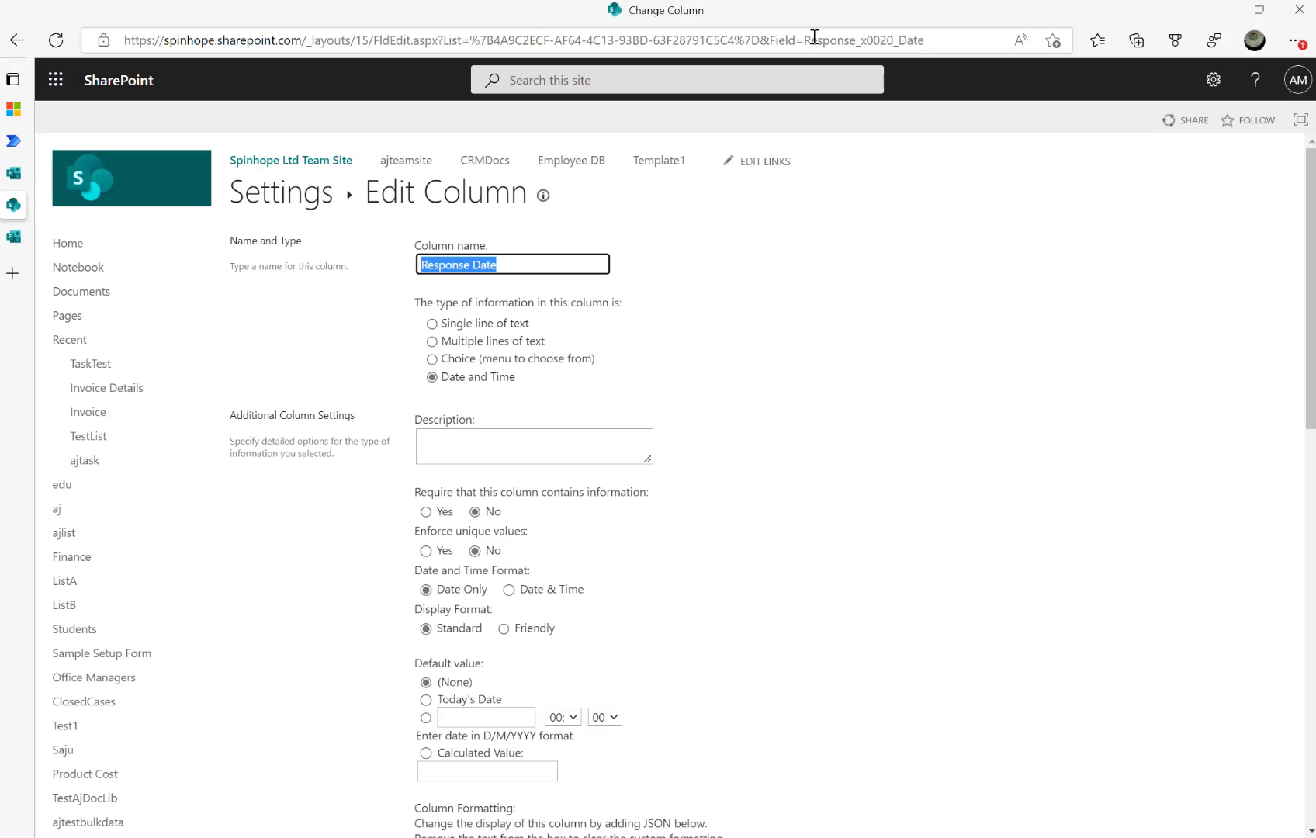
left_click_drag(803, 40, 942, 47)
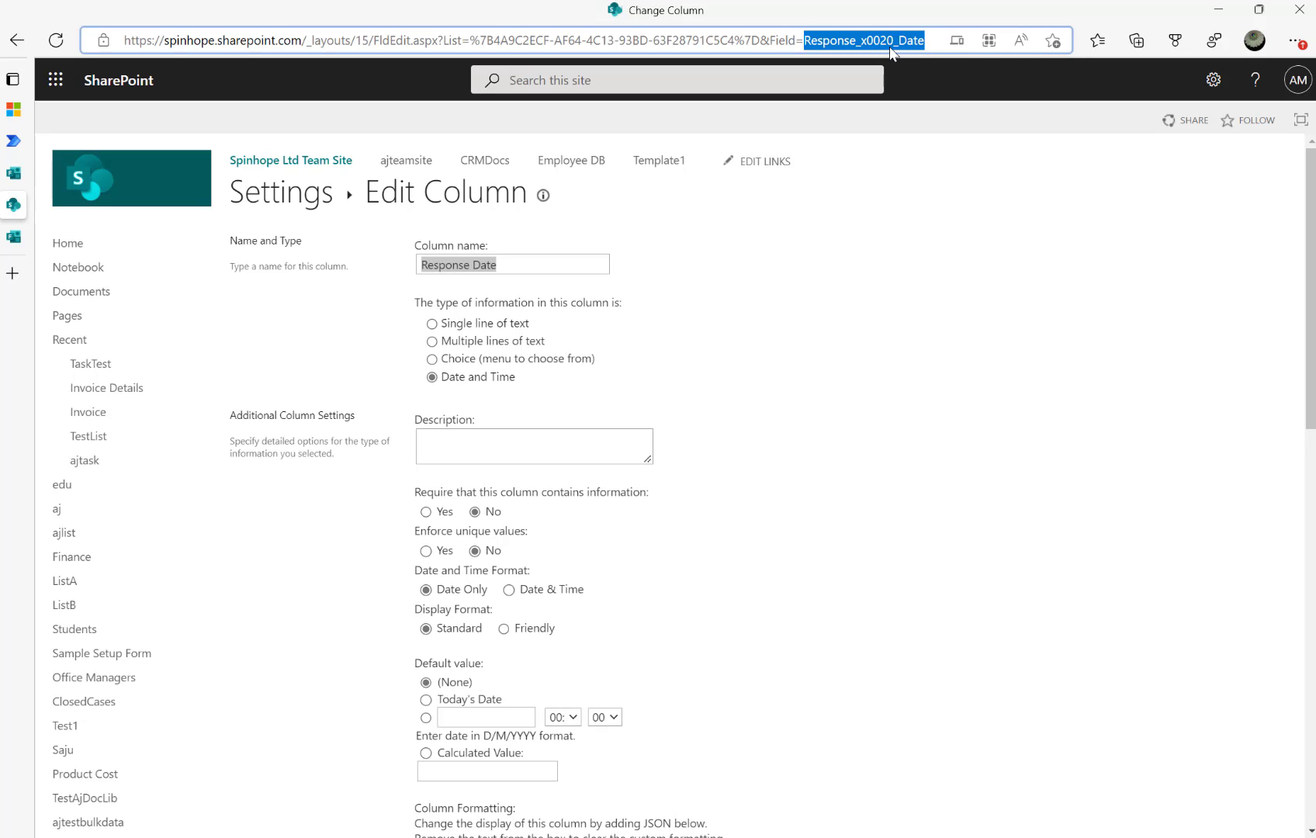
left_click(257, 191)
left_click(306, 195)
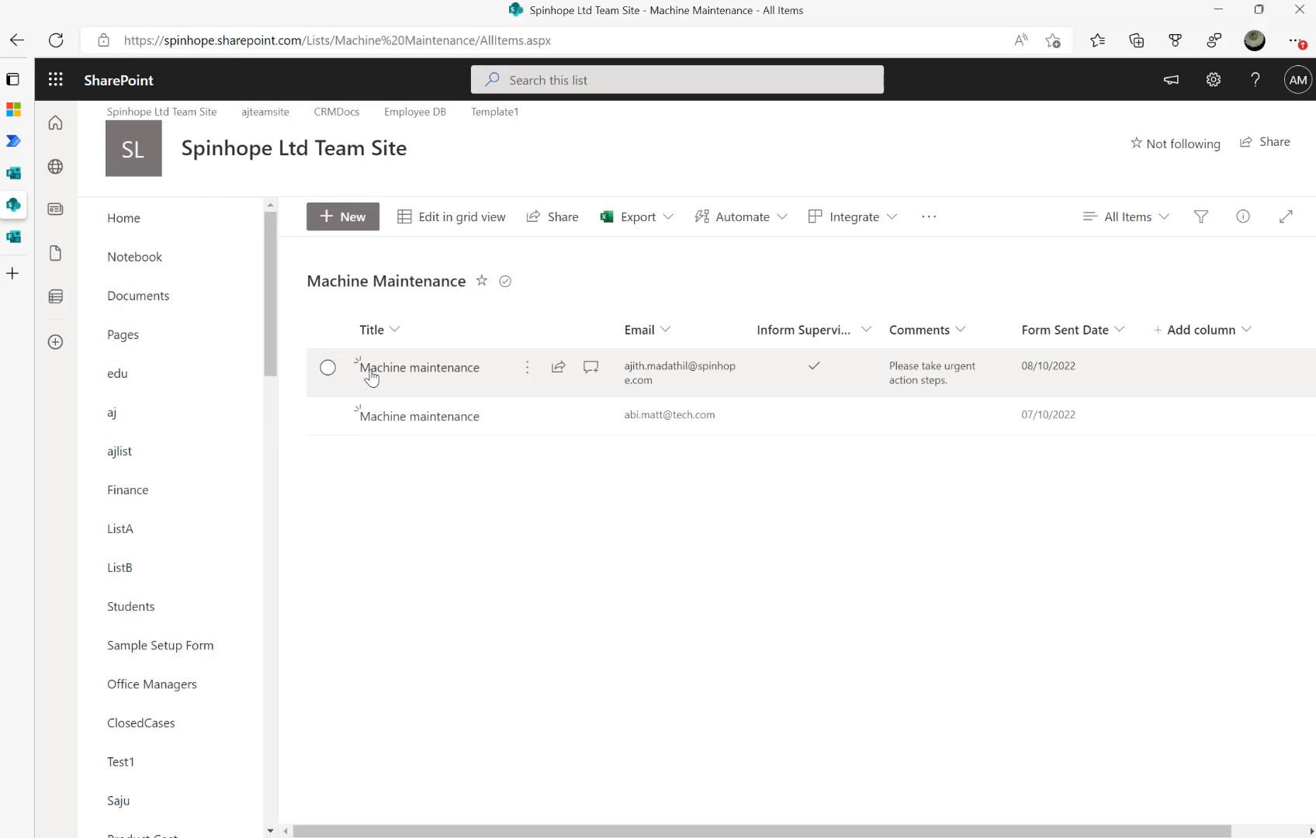
left_click(328, 367)
left_click(419, 218)
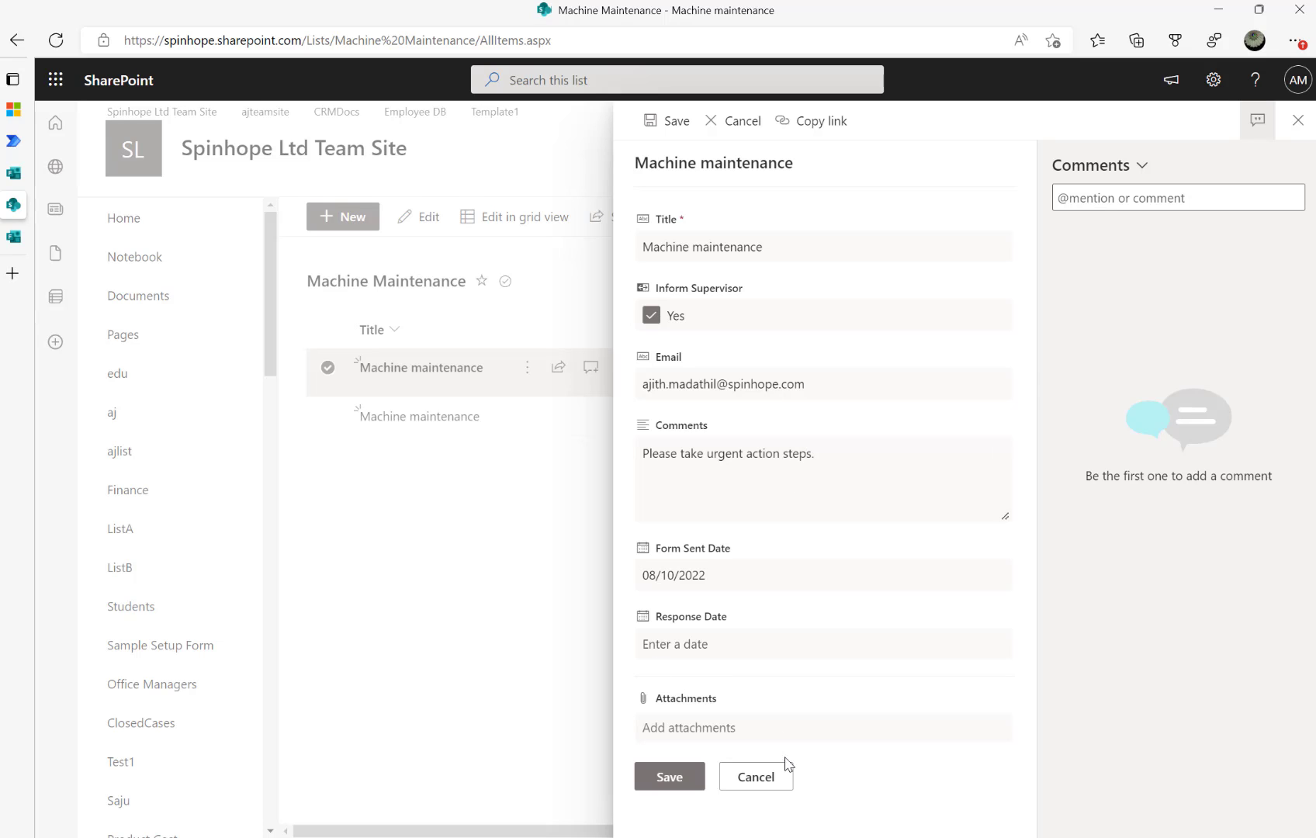
left_click(760, 777)
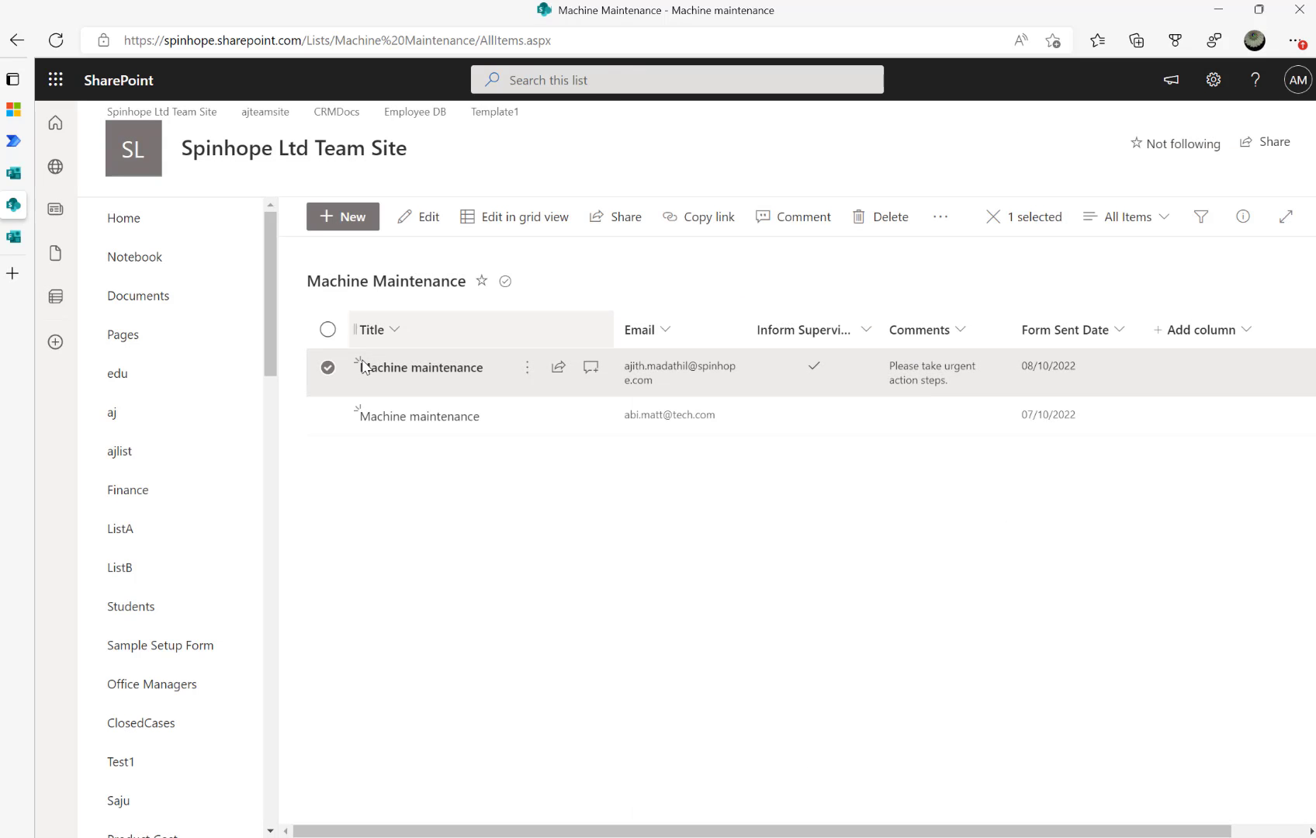
Open the Machine maintenance form response received flow for editing from My flows
left_click(15, 143)
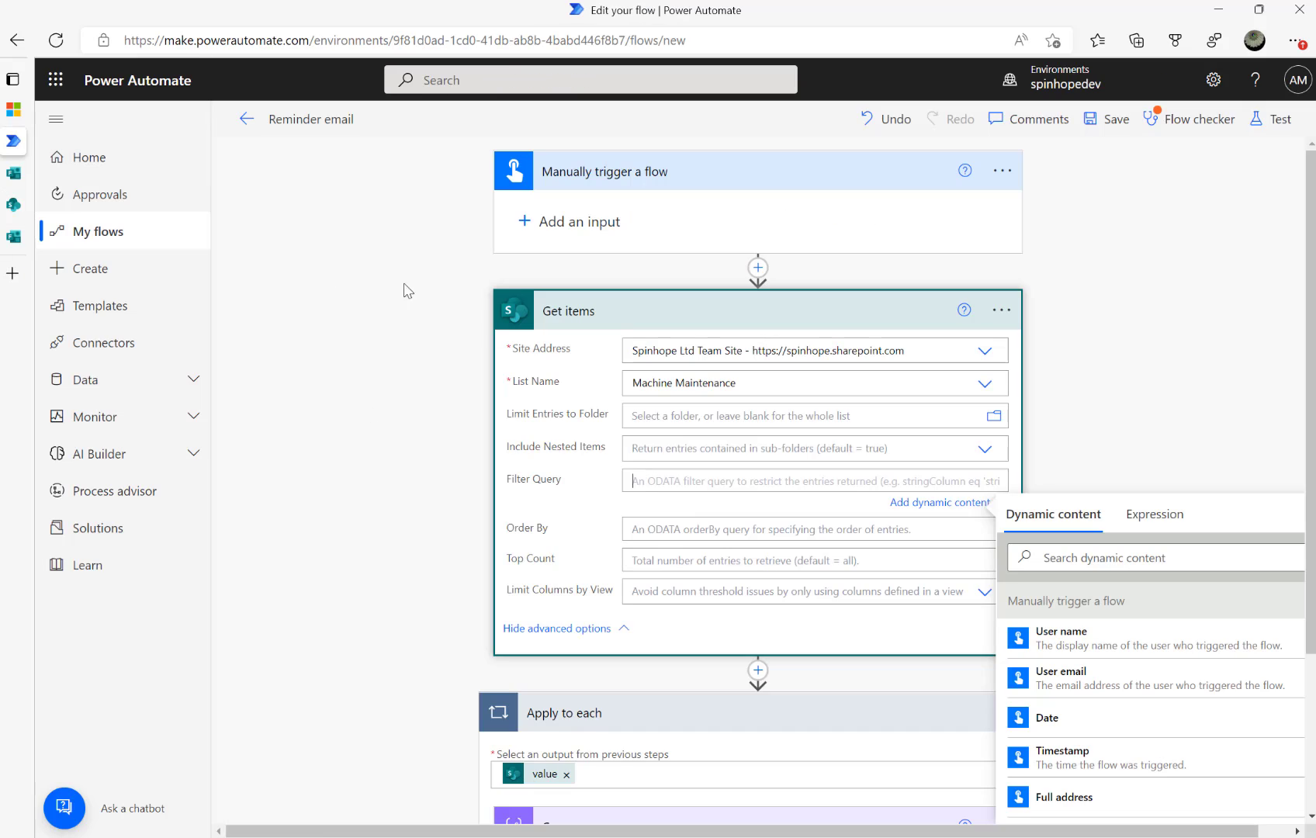
left_click(245, 129)
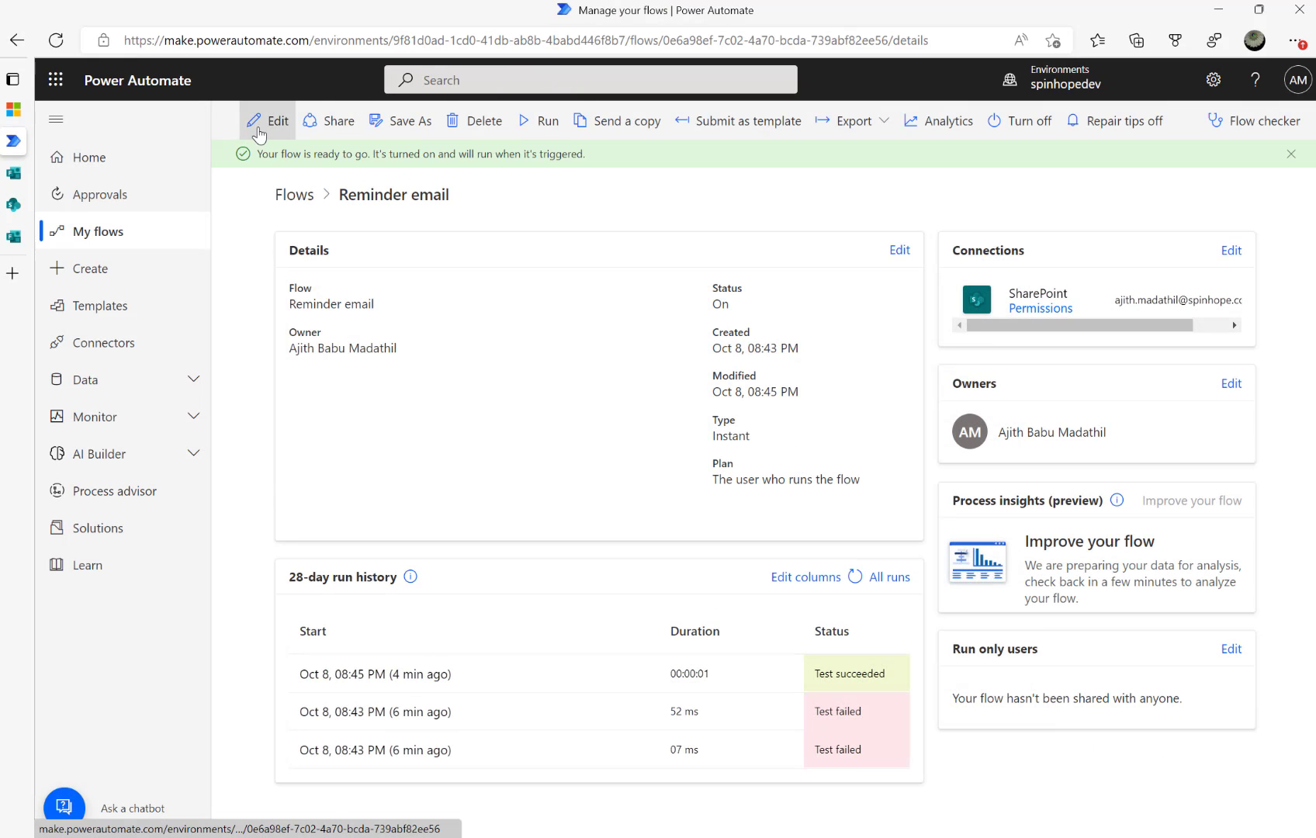
left_click(119, 233)
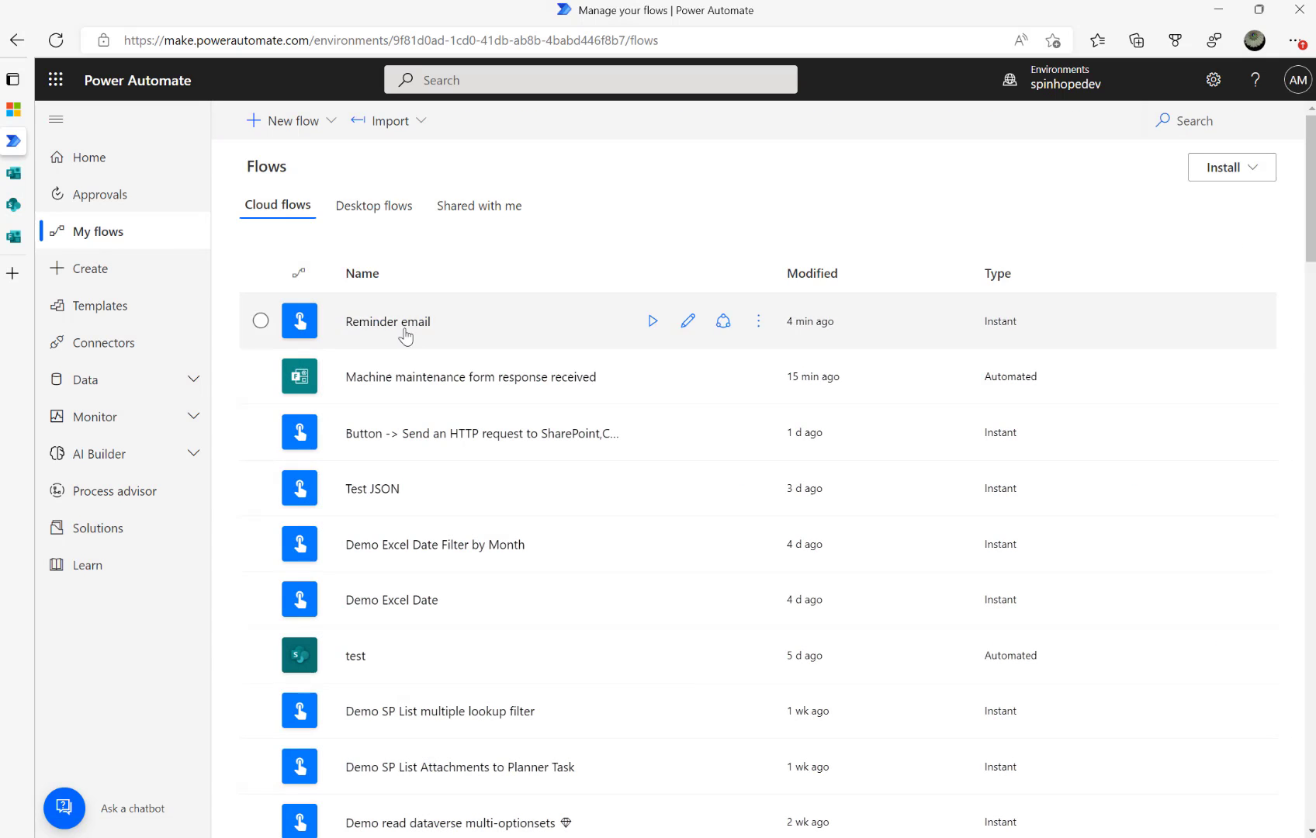
left_click(409, 378)
mouse_move(412, 386)
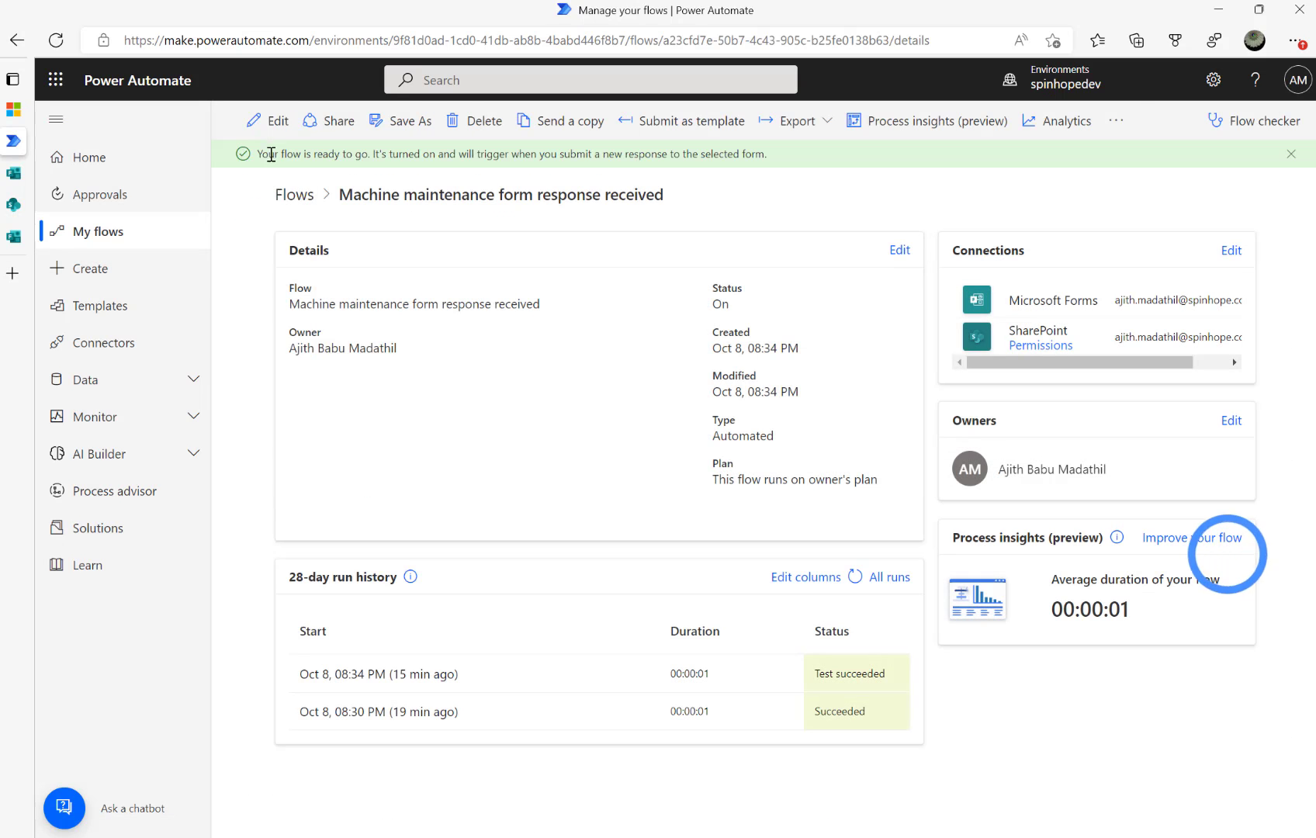
left_click(268, 121)
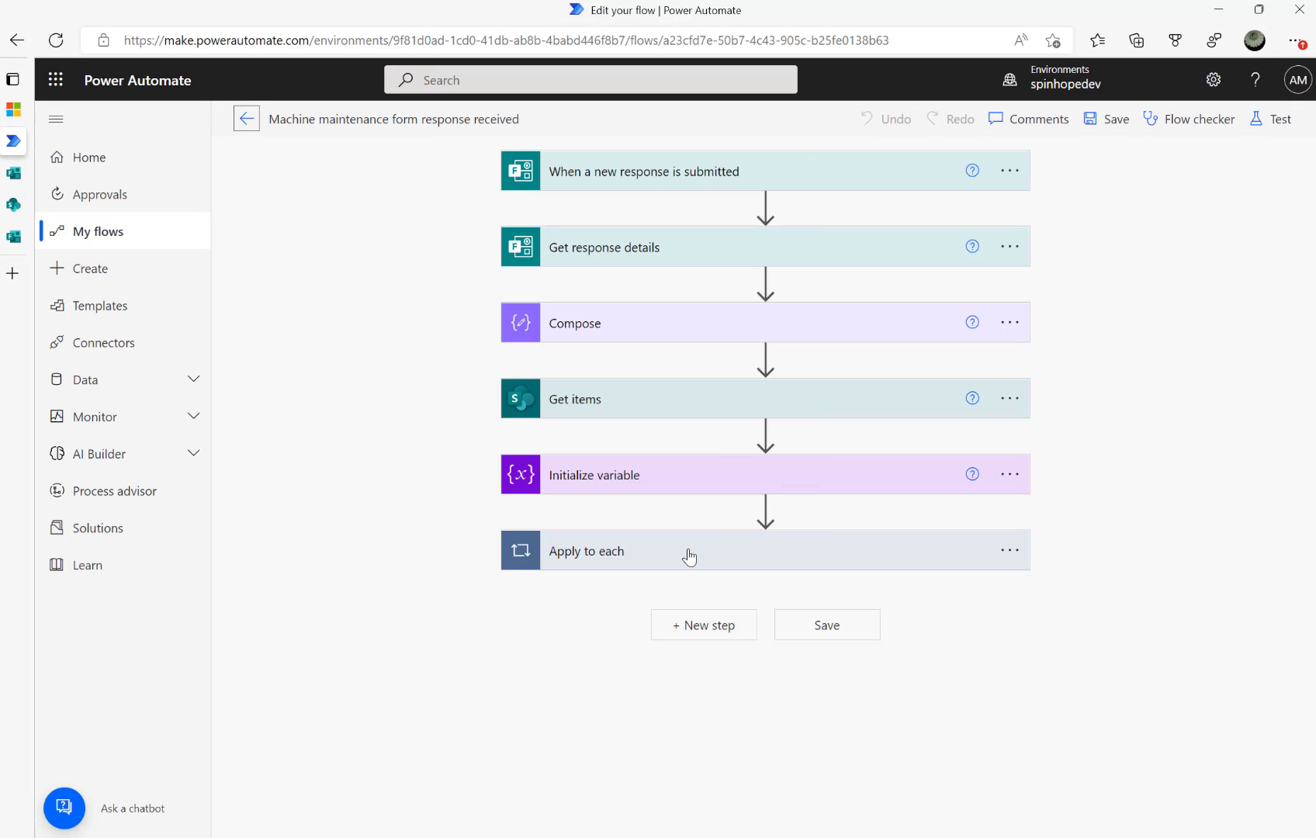
In the Update item step, fill Form Sent Date with the form's Submission time
left_click(687, 553)
scroll(695, 554, "down", 2)
left_click(658, 625)
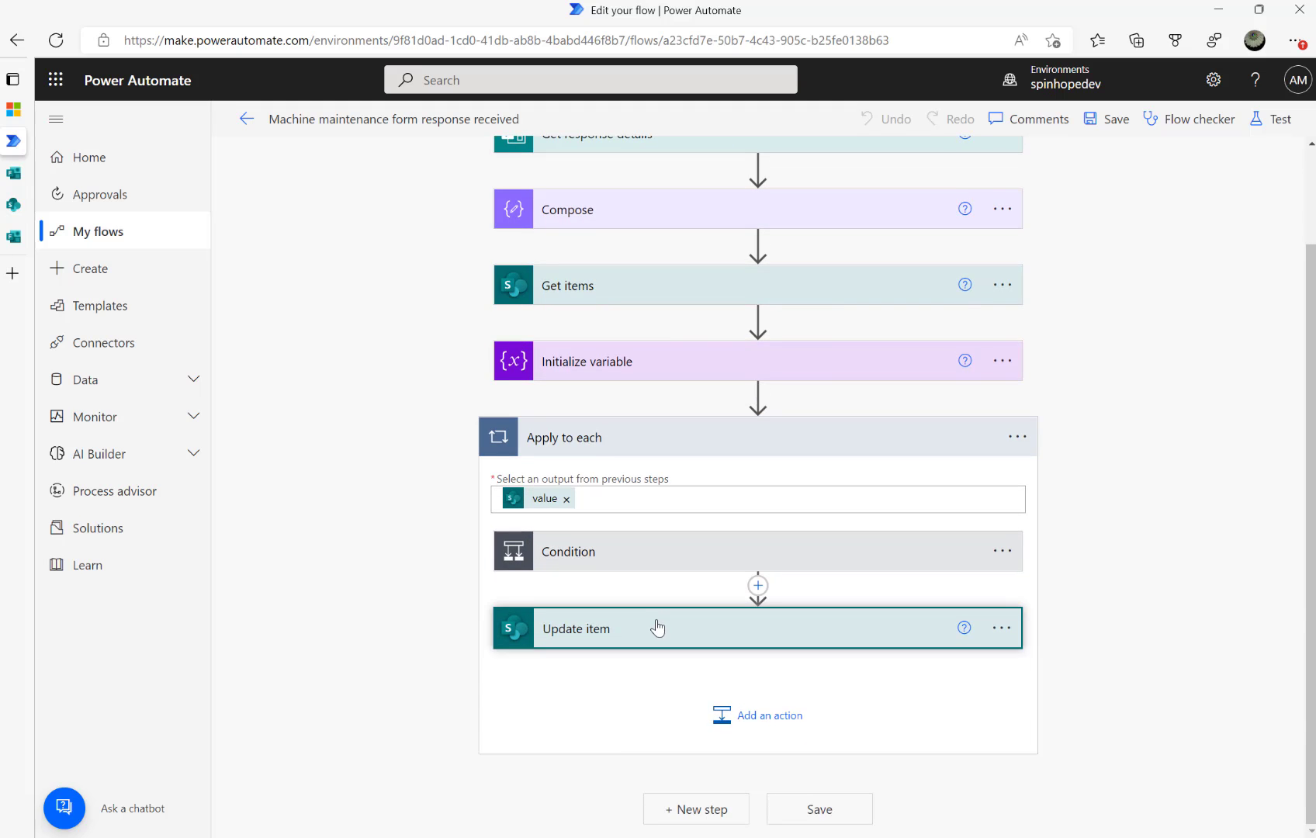
scroll(683, 590, "down", 4)
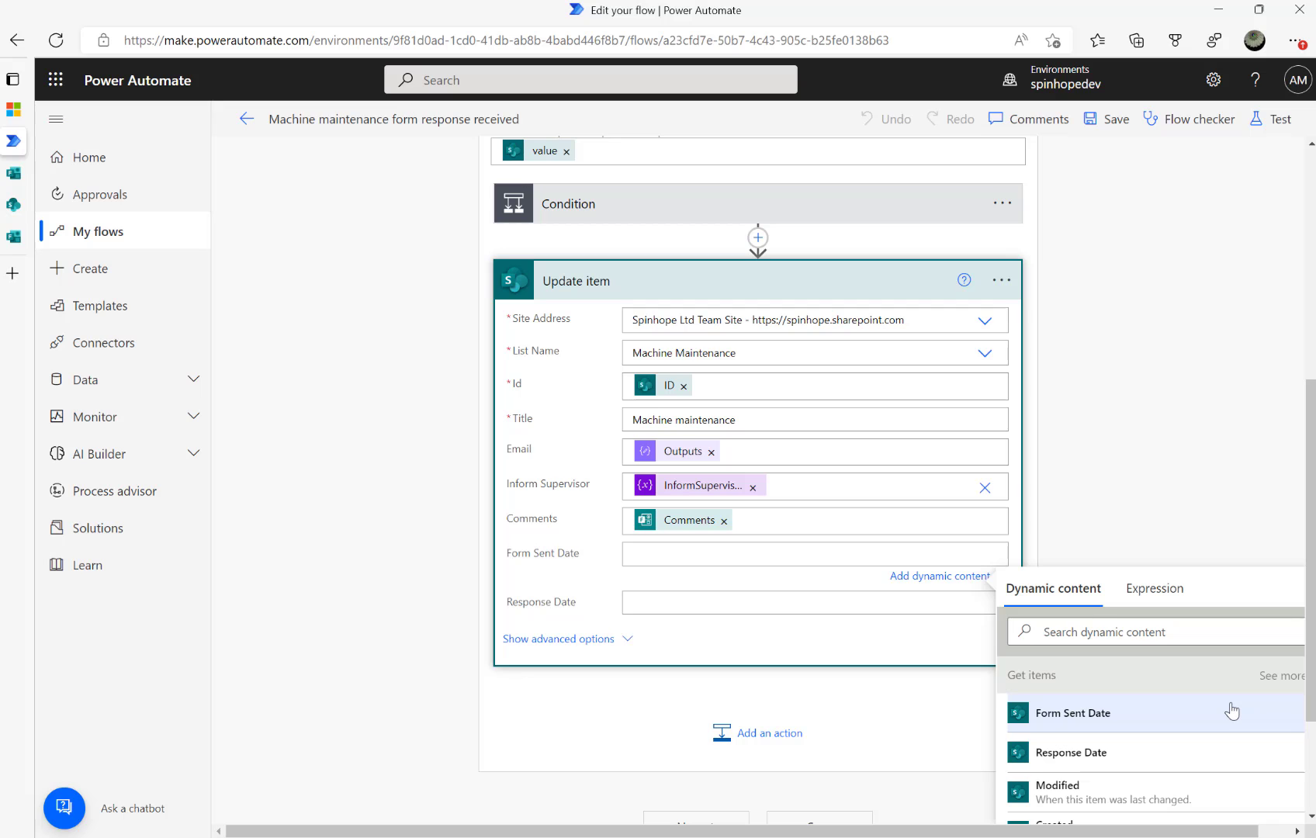
scroll(1234, 708, "down", 1)
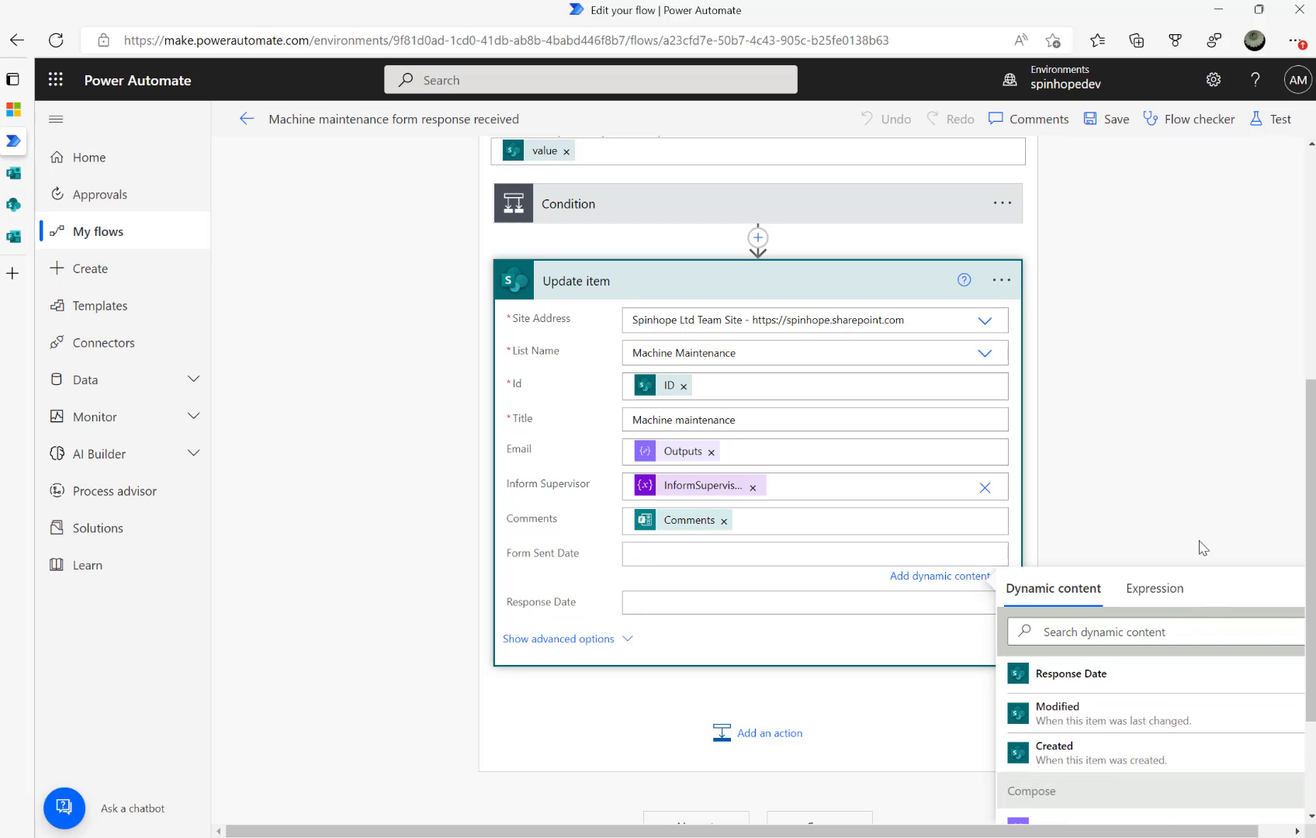
scroll(1201, 545, "down", 2)
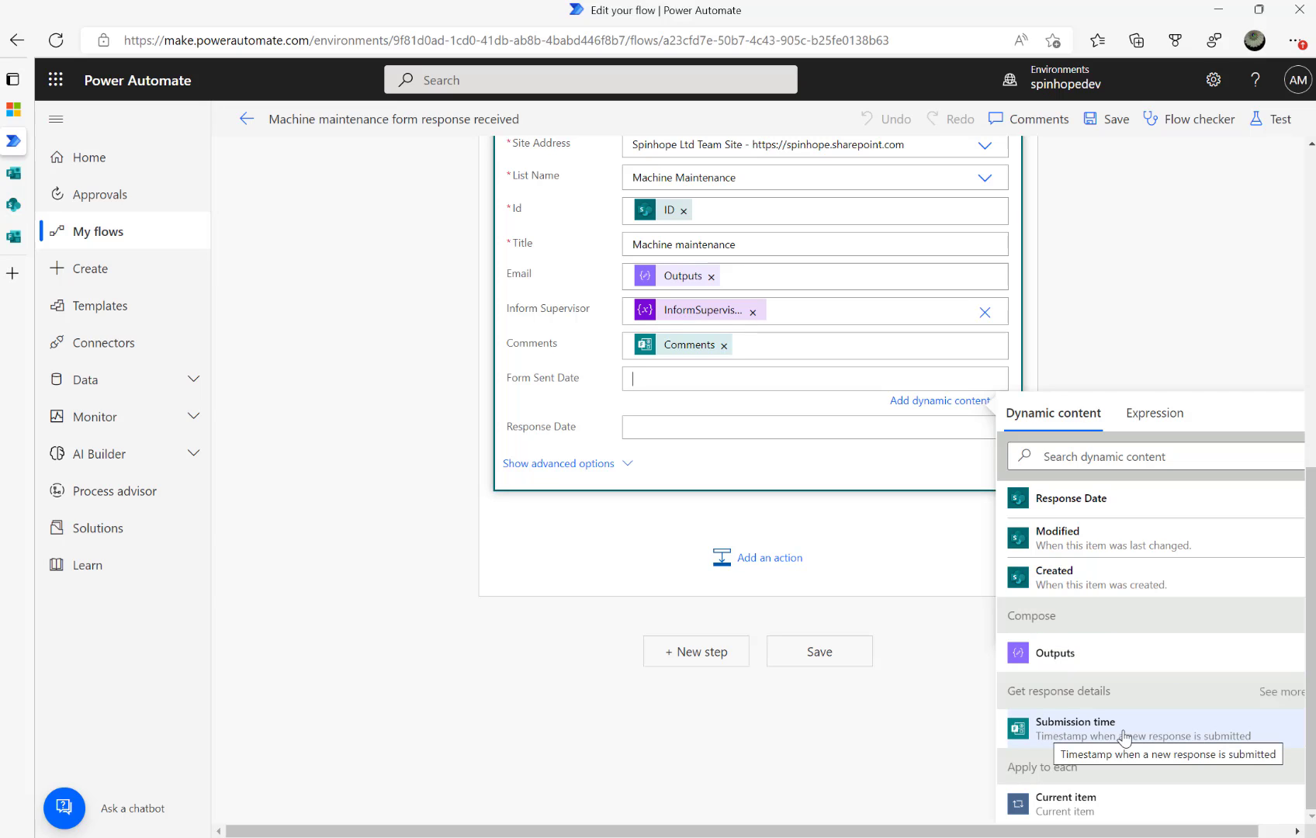
left_click(1074, 735)
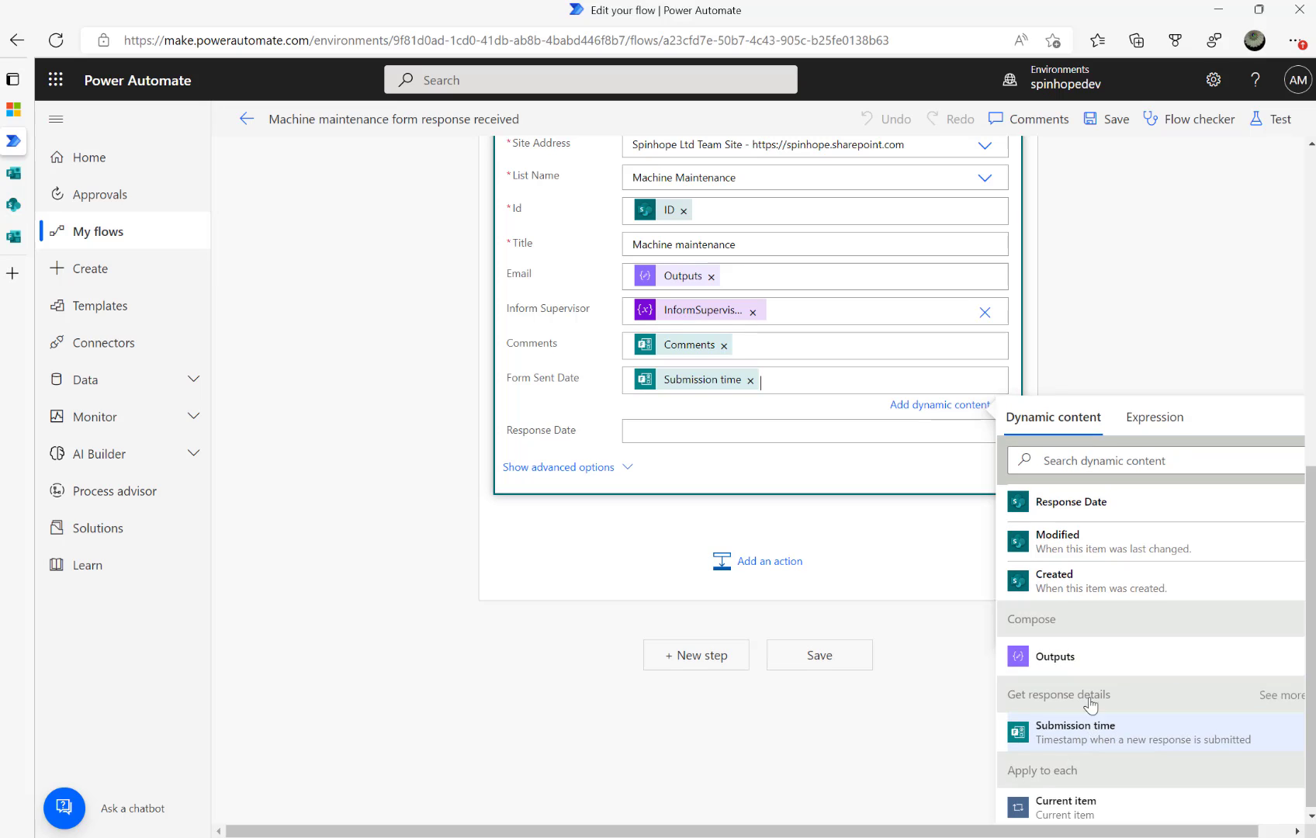
left_click(1145, 308)
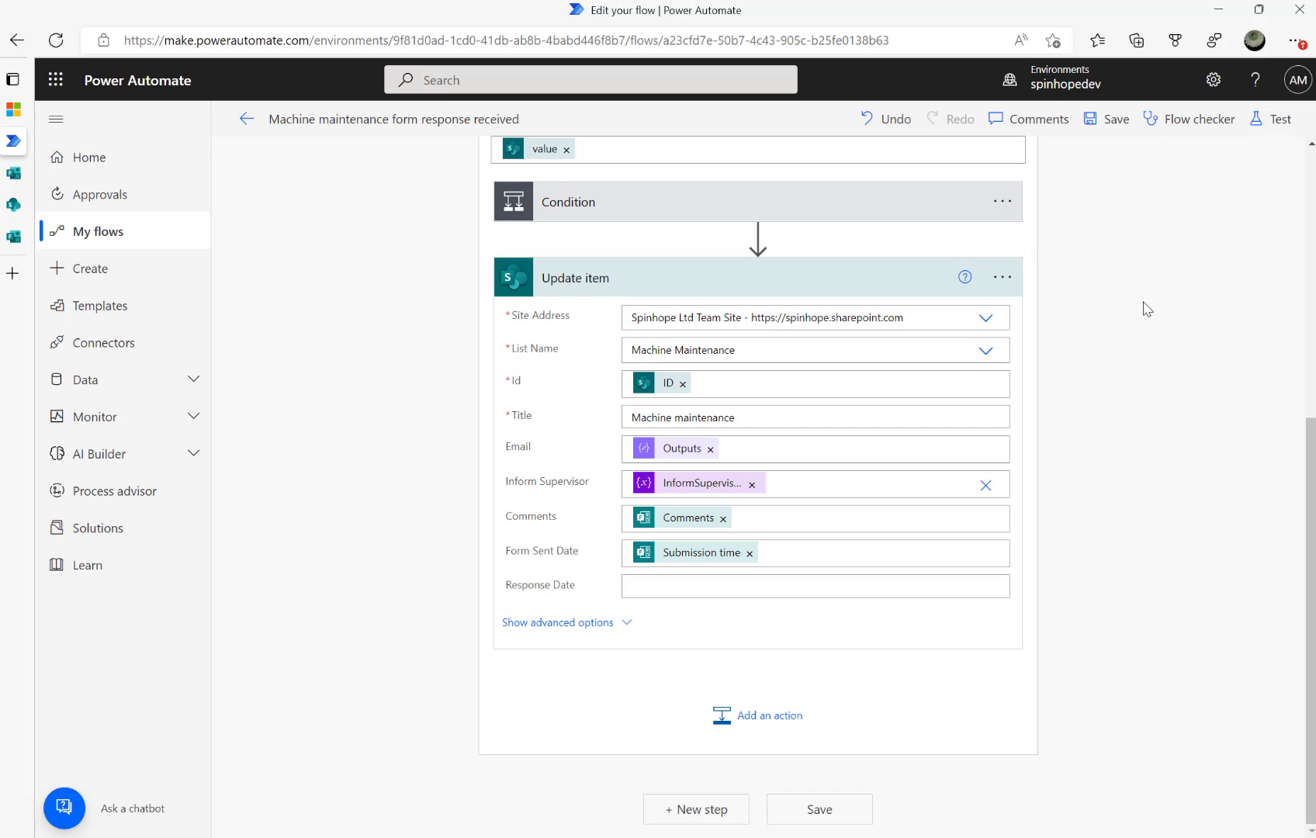
Save and test the flow automatically, reusing the recent successful trigger
left_click(1263, 130)
left_click(1083, 231)
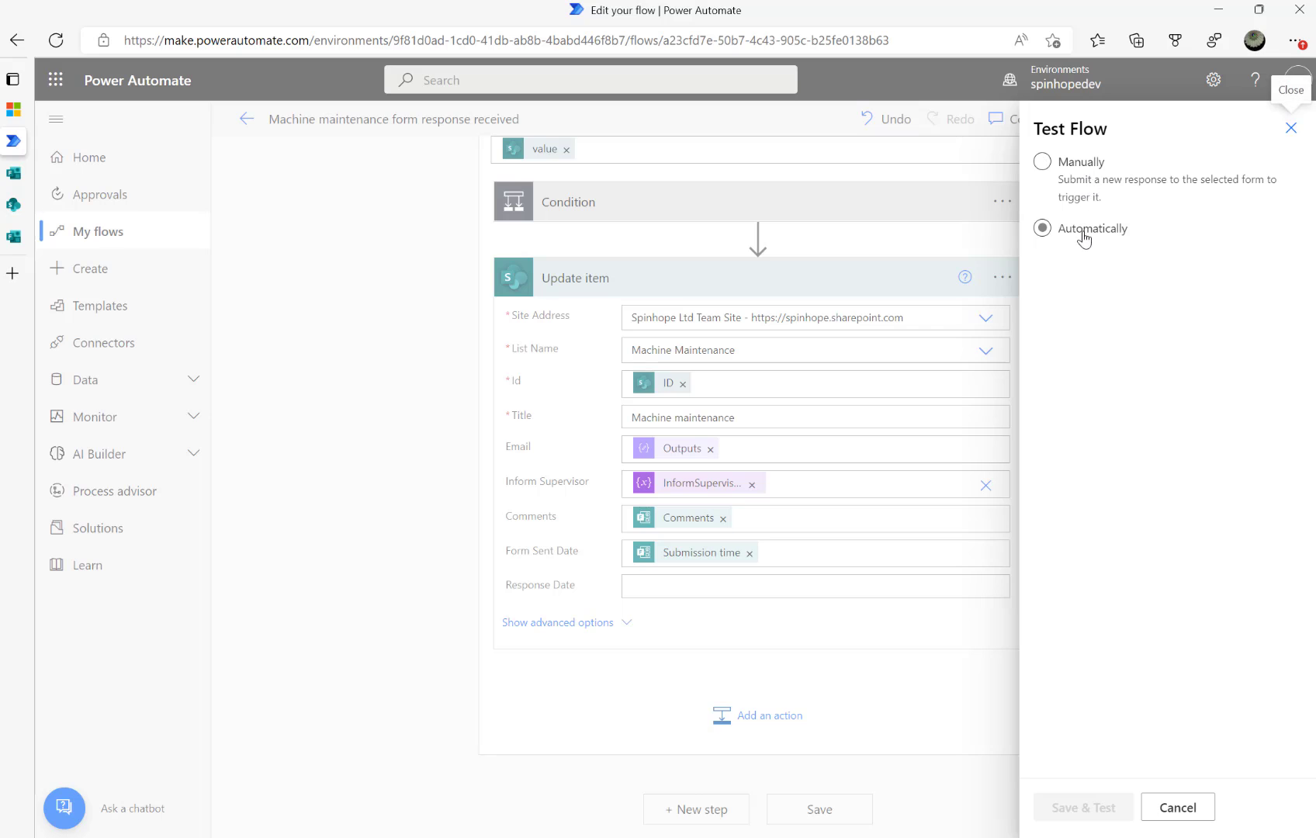
left_click(1095, 295)
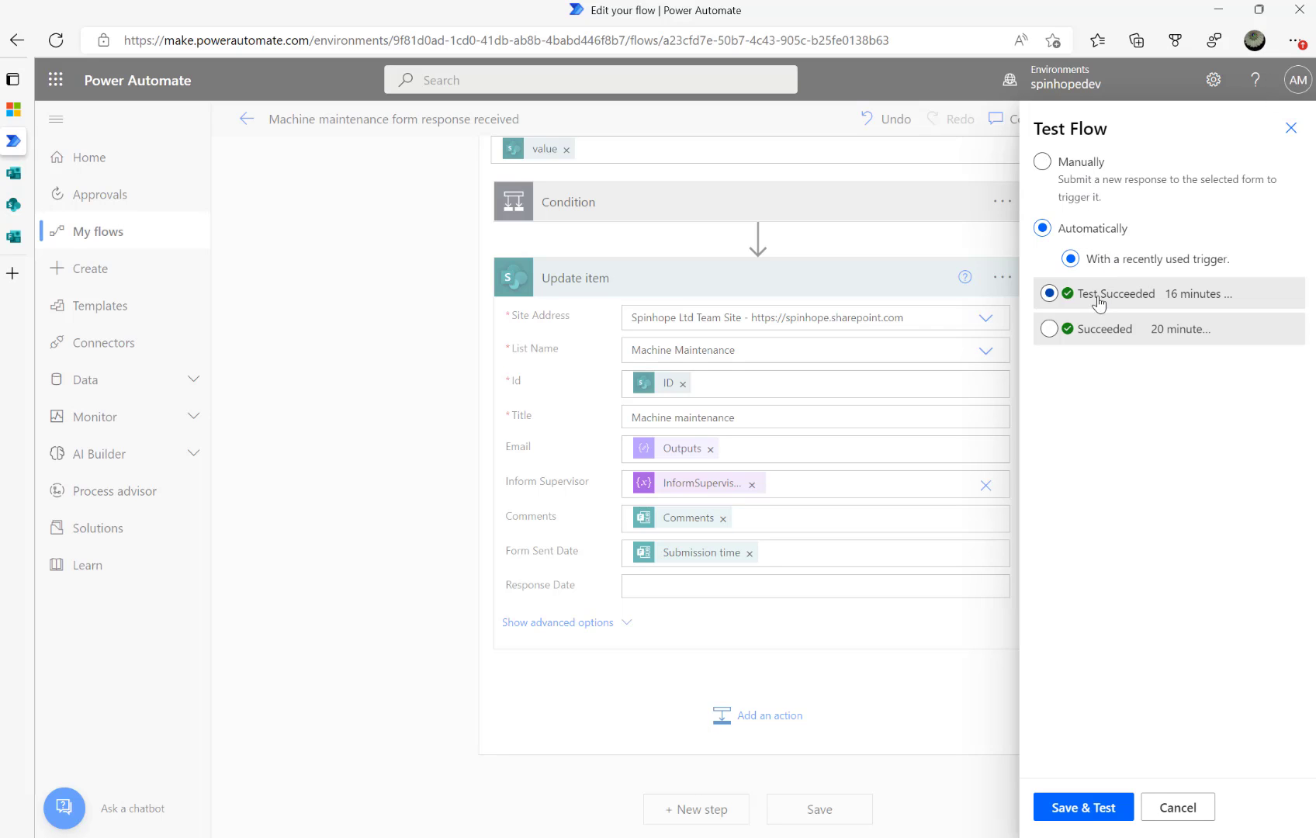
left_click(1094, 811)
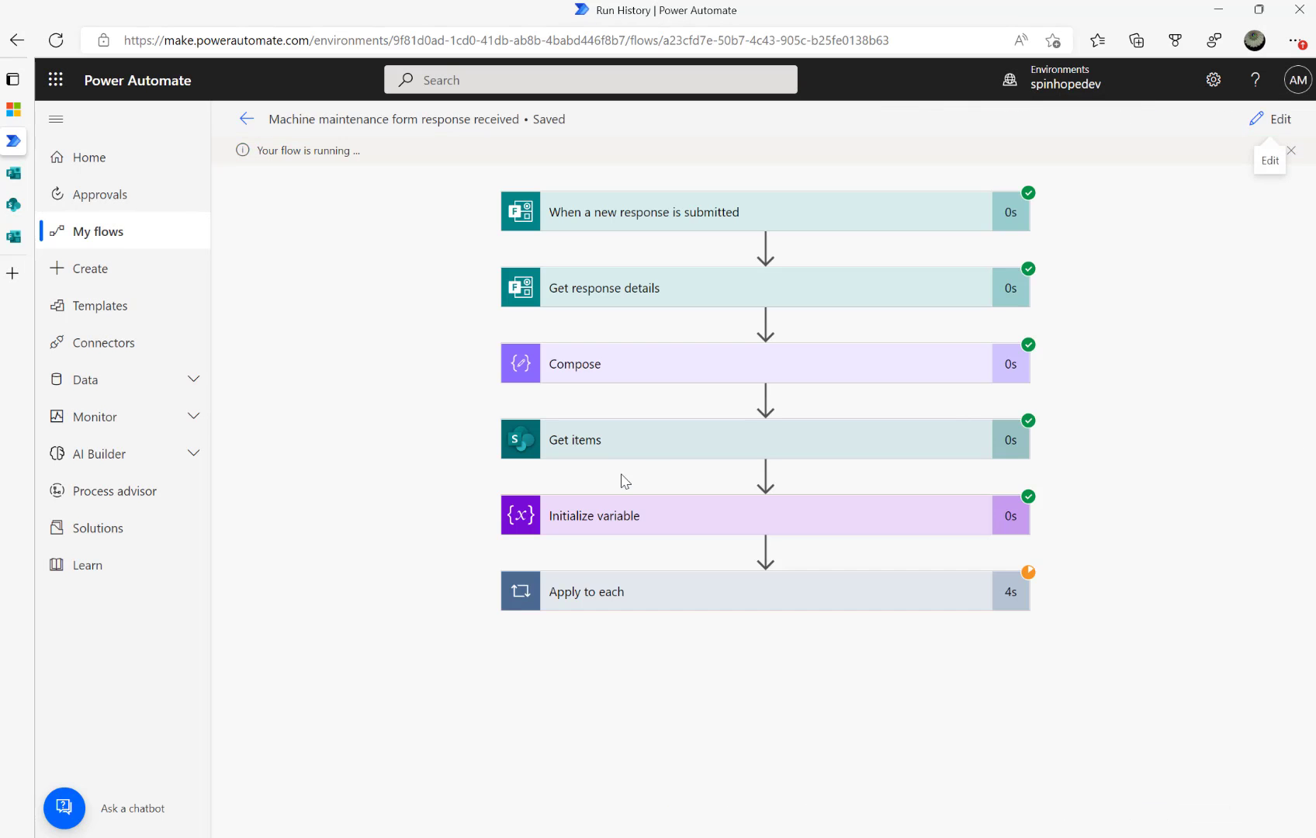
Confirm Update item wrote Form Sent Date 2022-10-08, then switch to the Machine Maintenance list
left_click(643, 596)
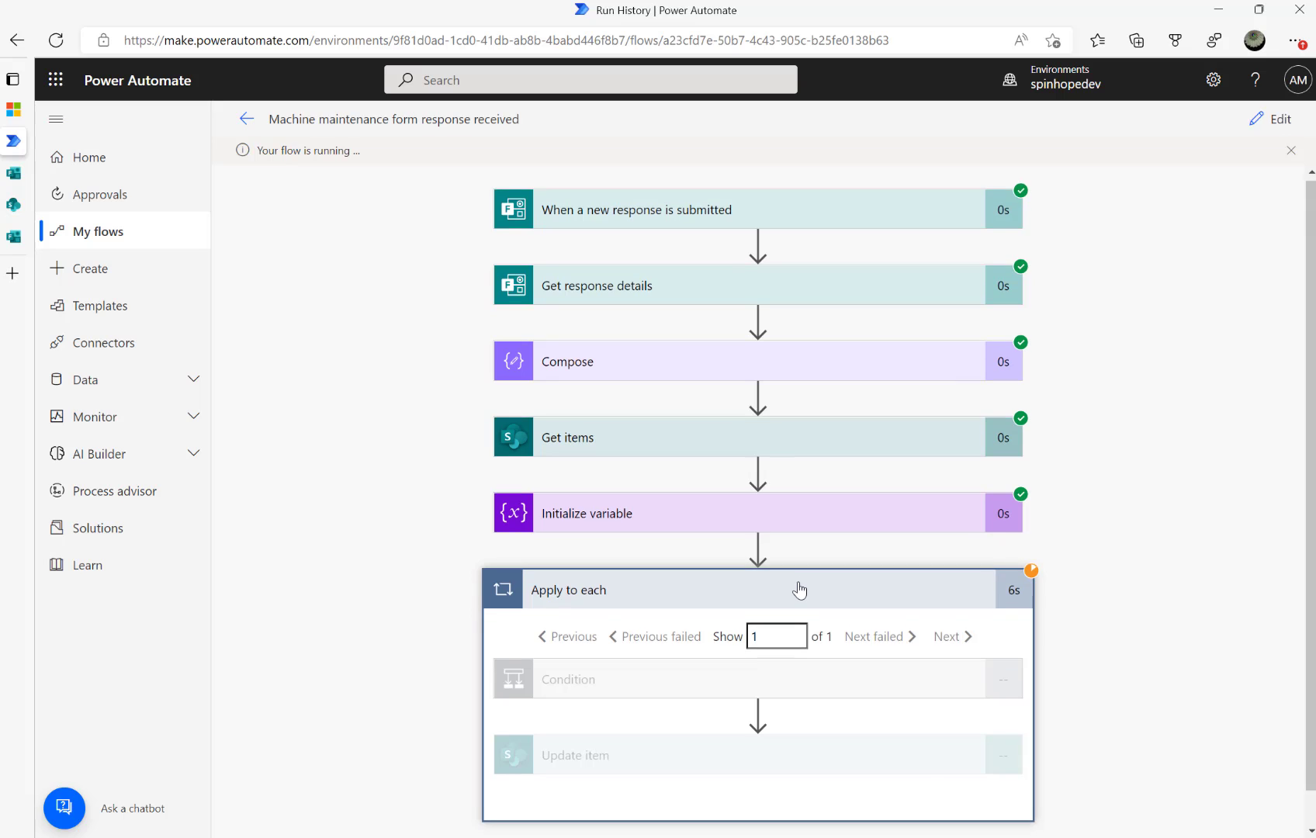
scroll(799, 590, "down", 1)
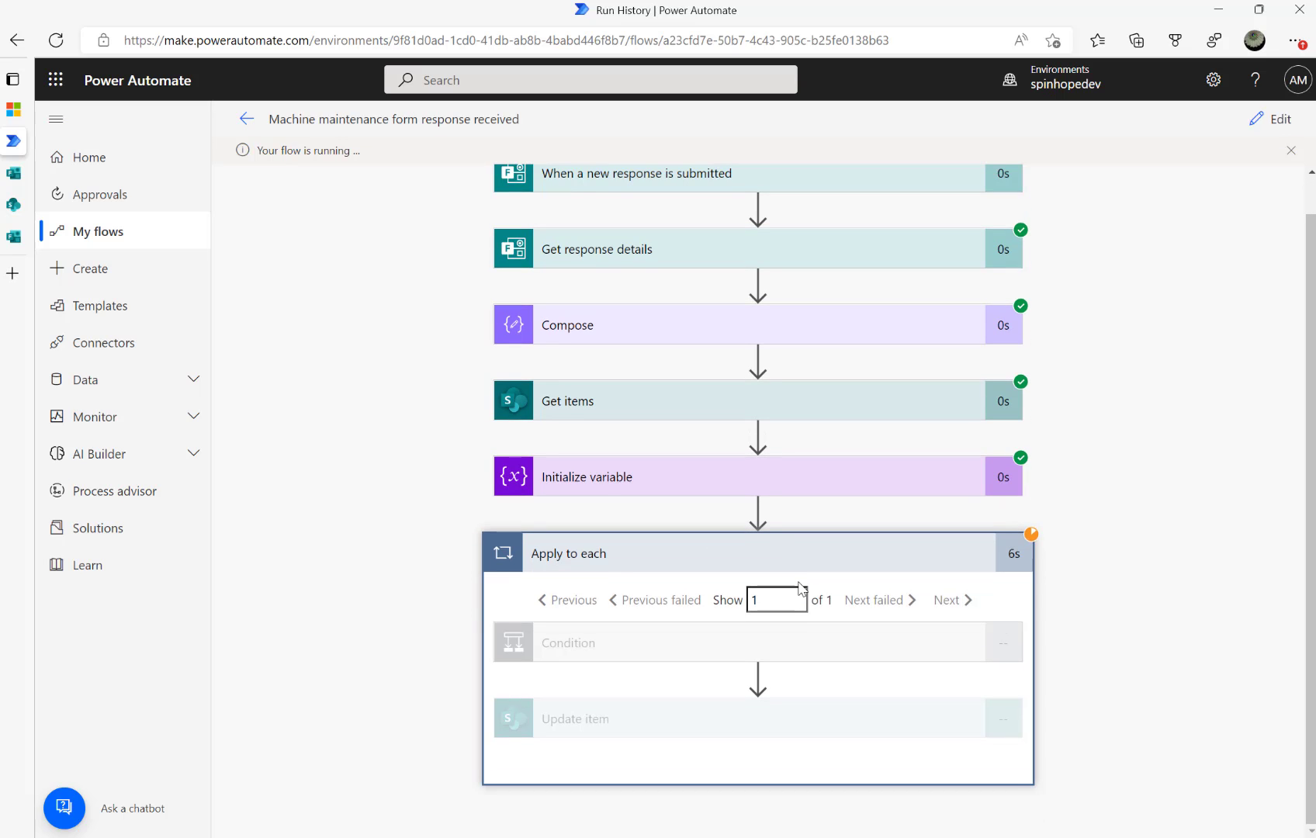
left_click(684, 726)
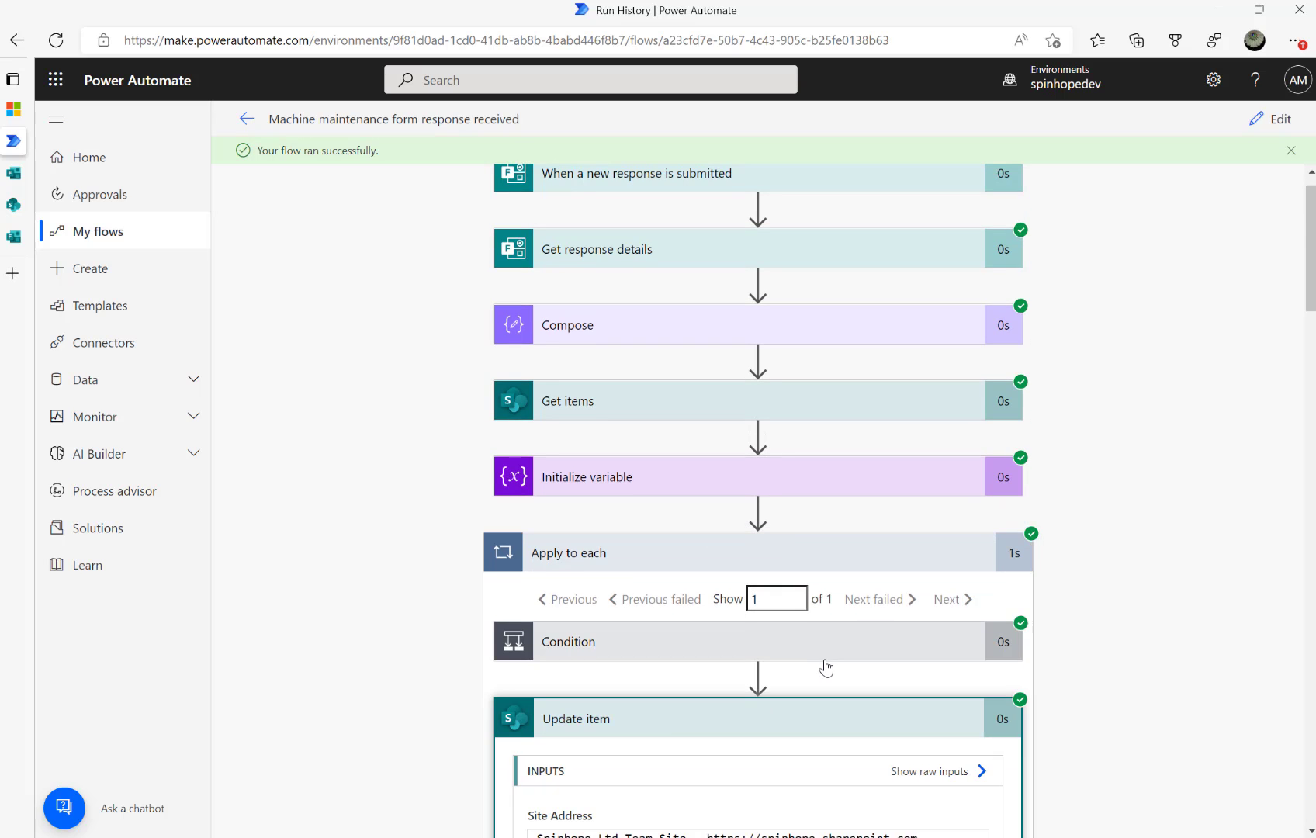
scroll(826, 666, "down", 18)
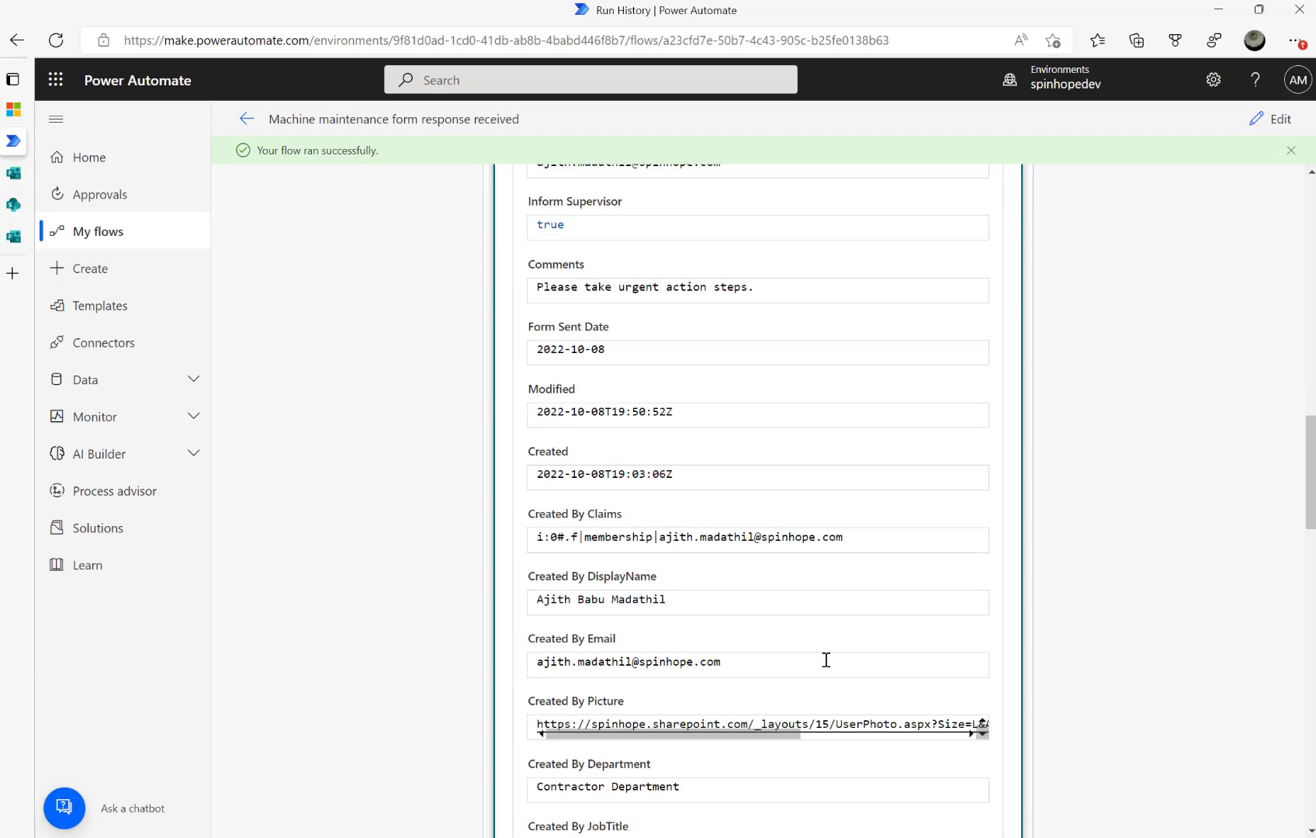
scroll(826, 659, "down", 7)
mouse_move(17, 247)
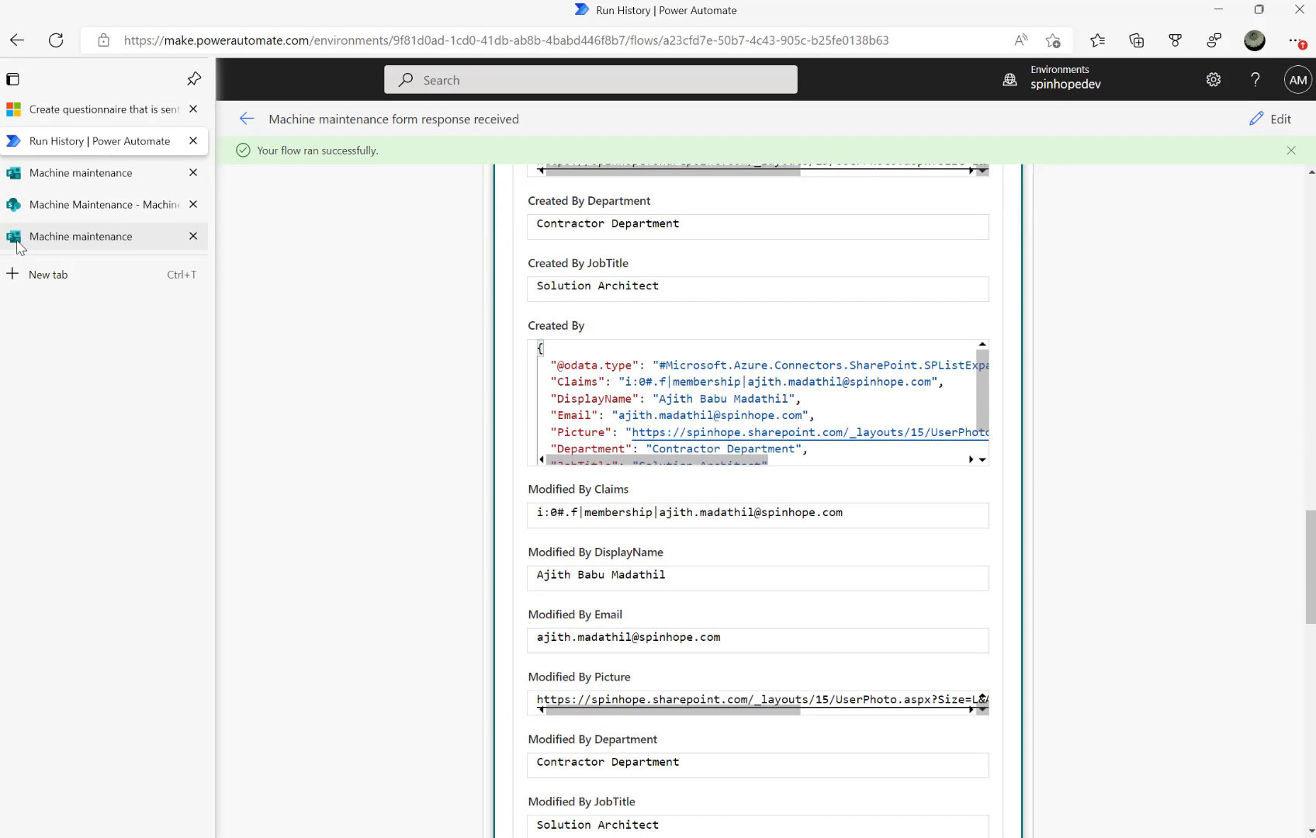
left_click(54, 205)
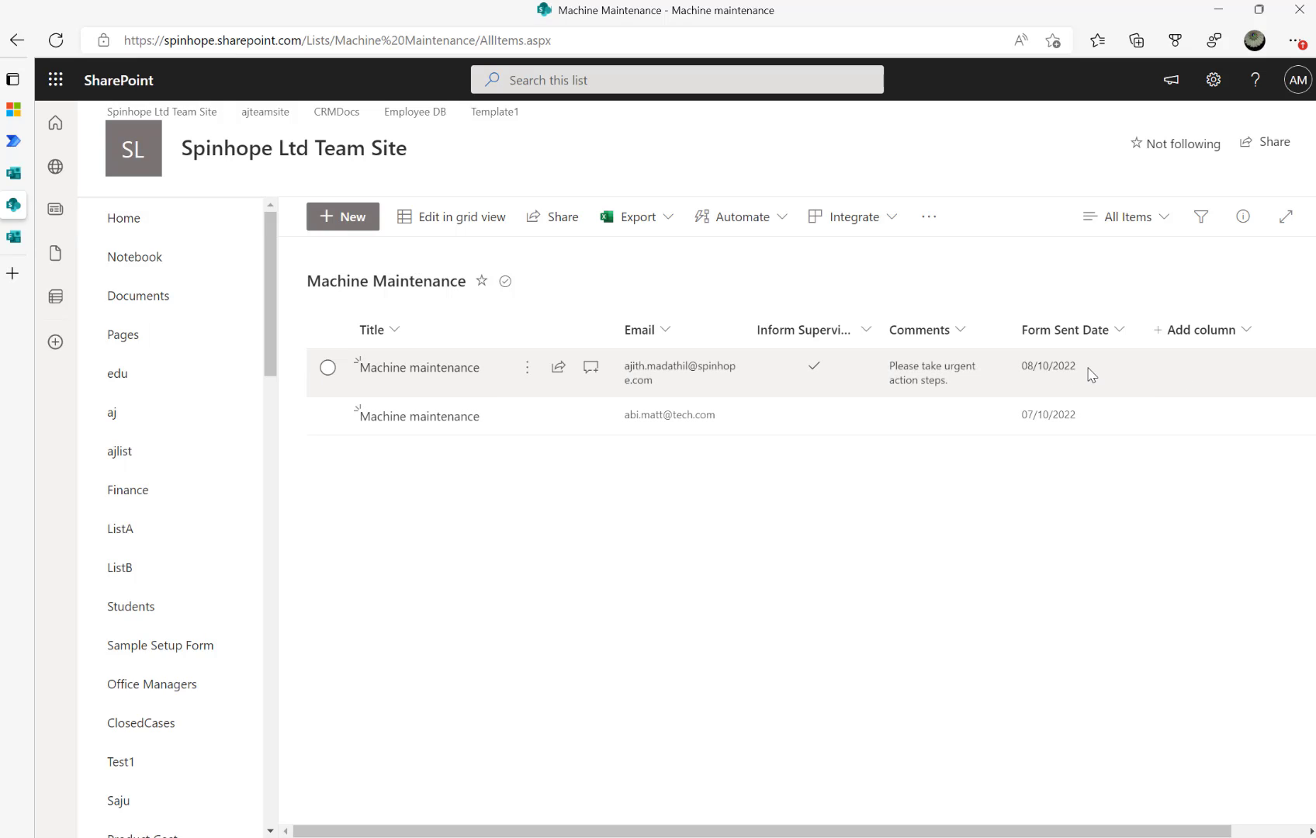
Reload the Machine Maintenance list to show the empty Response Date column beside Form Sent Date
left_click(56, 41)
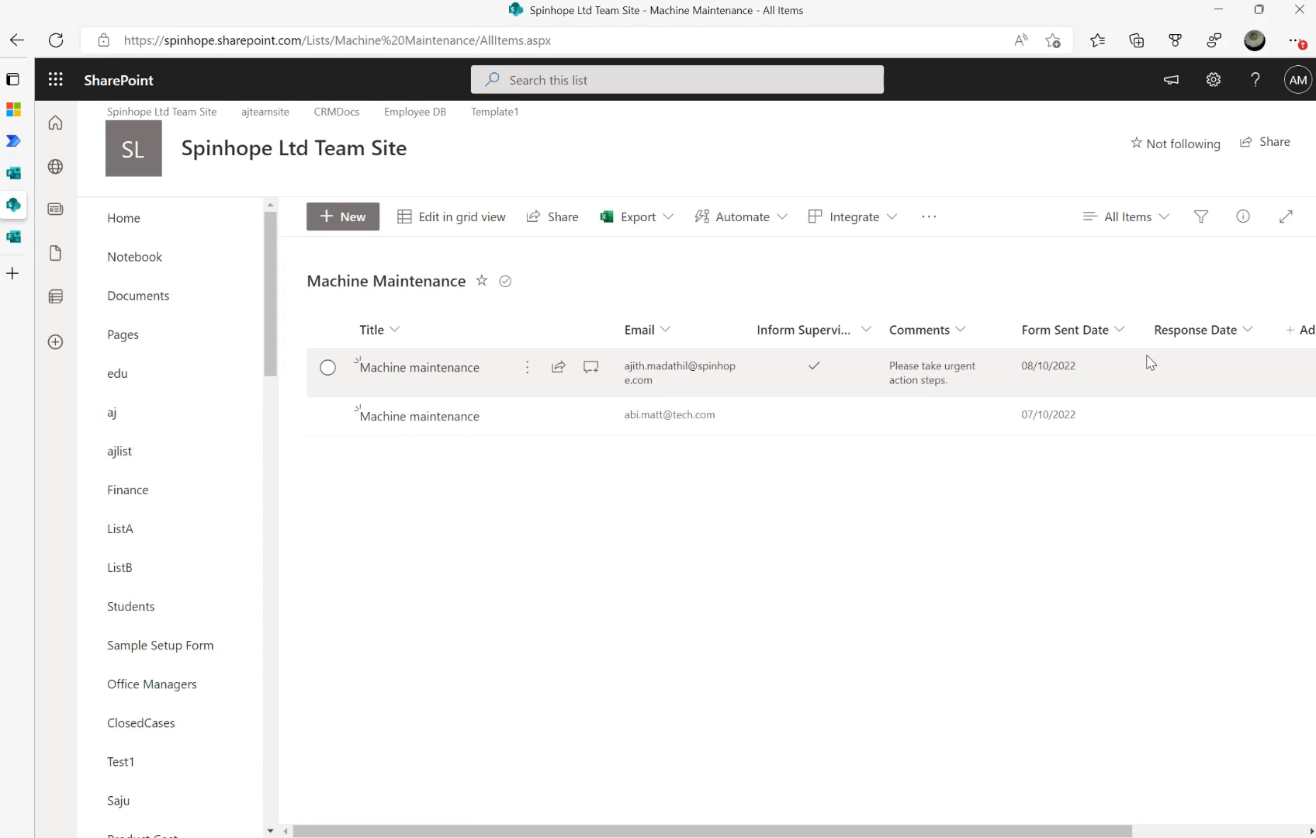
left_click(56, 40)
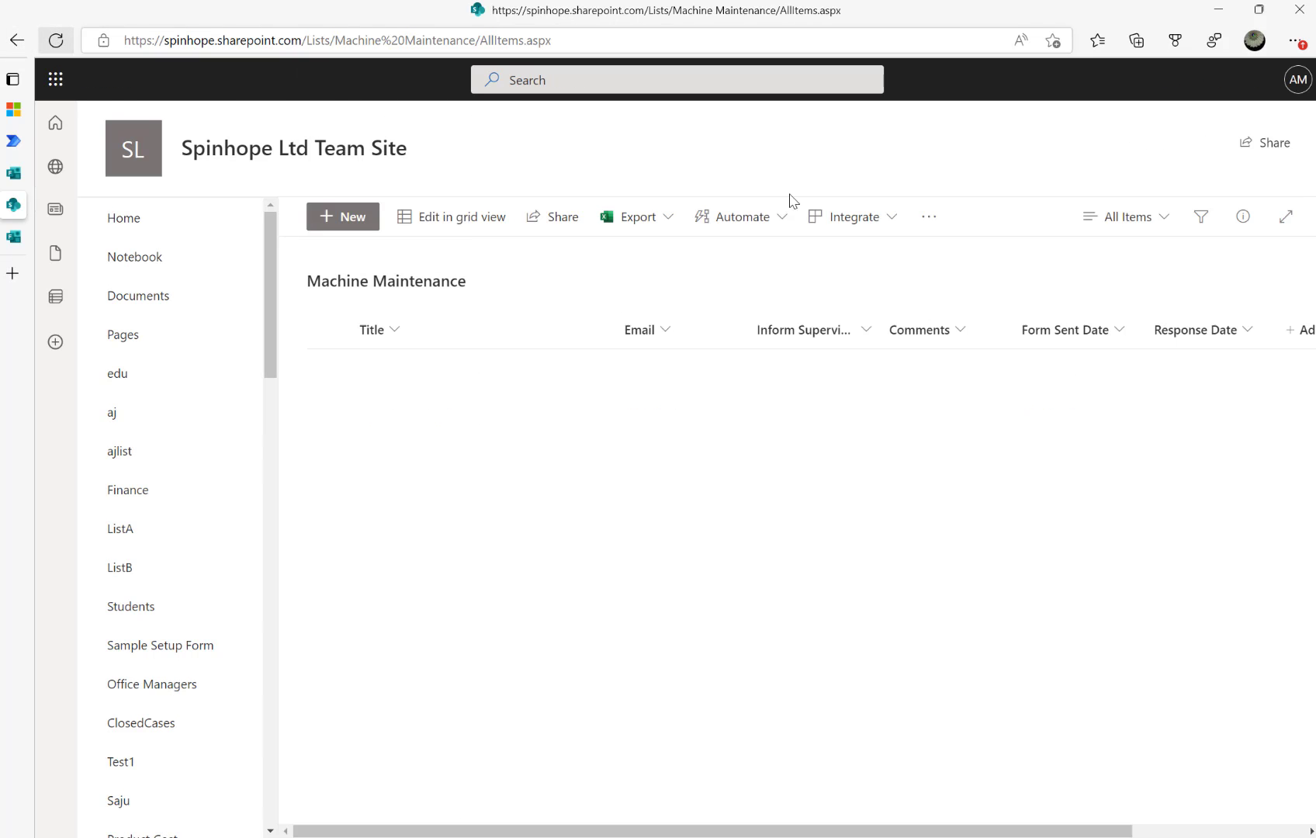
left_click_drag(1072, 831, 807, 822)
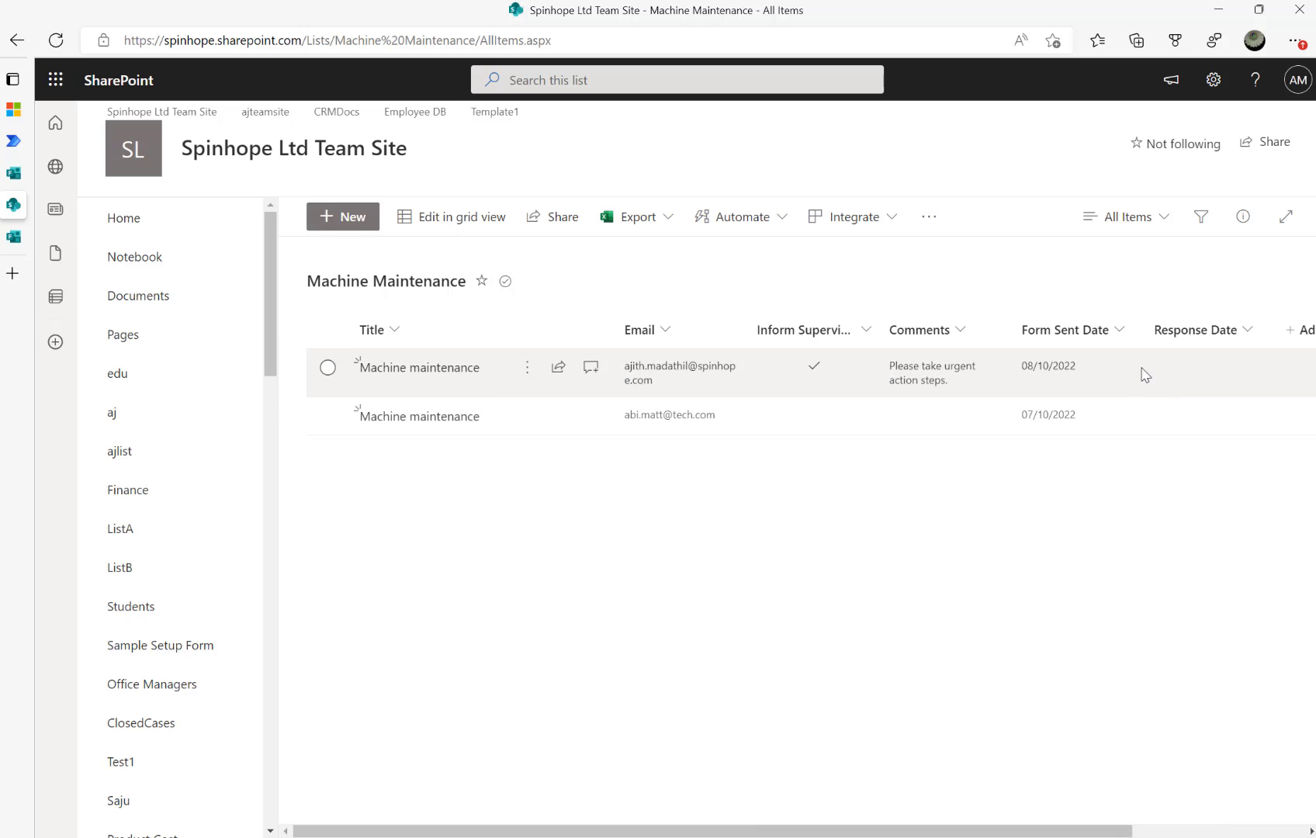
Return to the flow's run history and scroll through the Update item output values
mouse_move(64, 167)
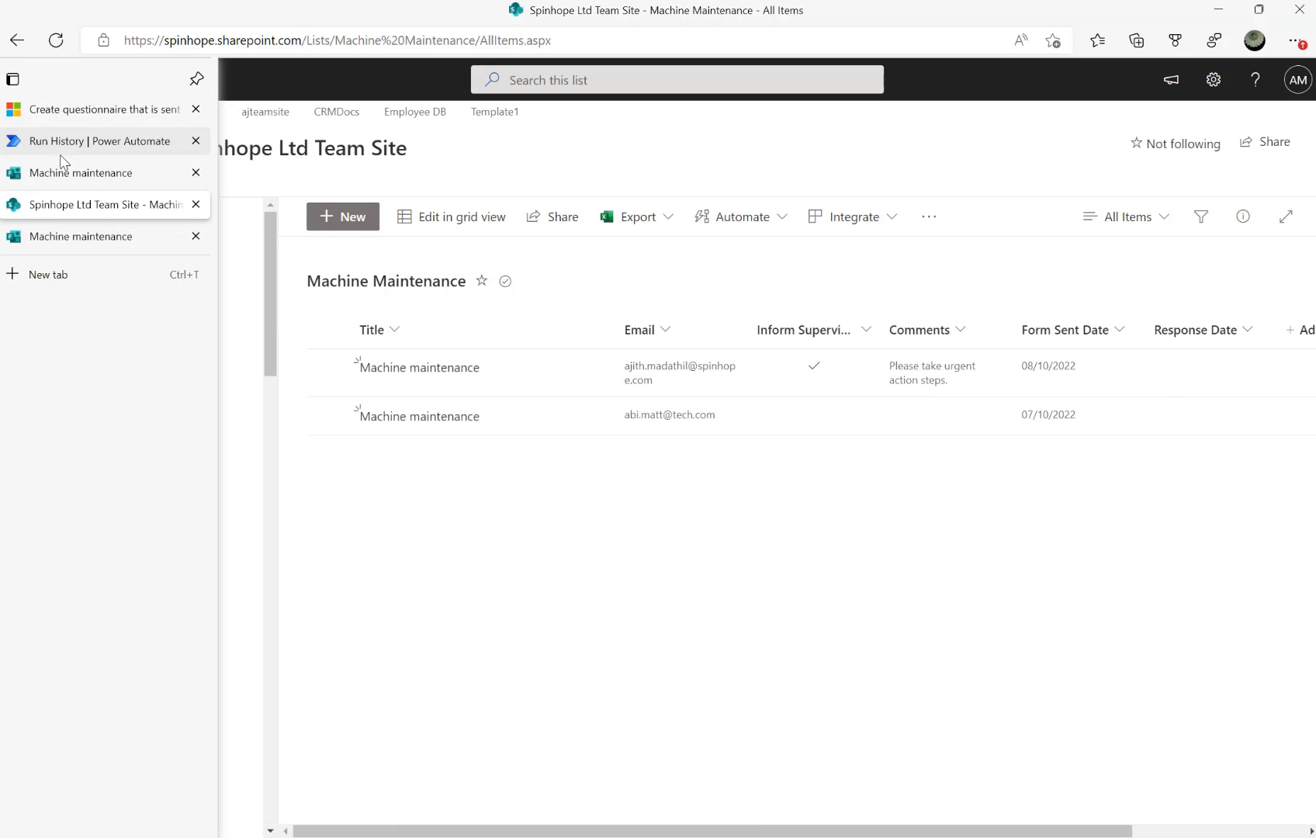
left_click(93, 141)
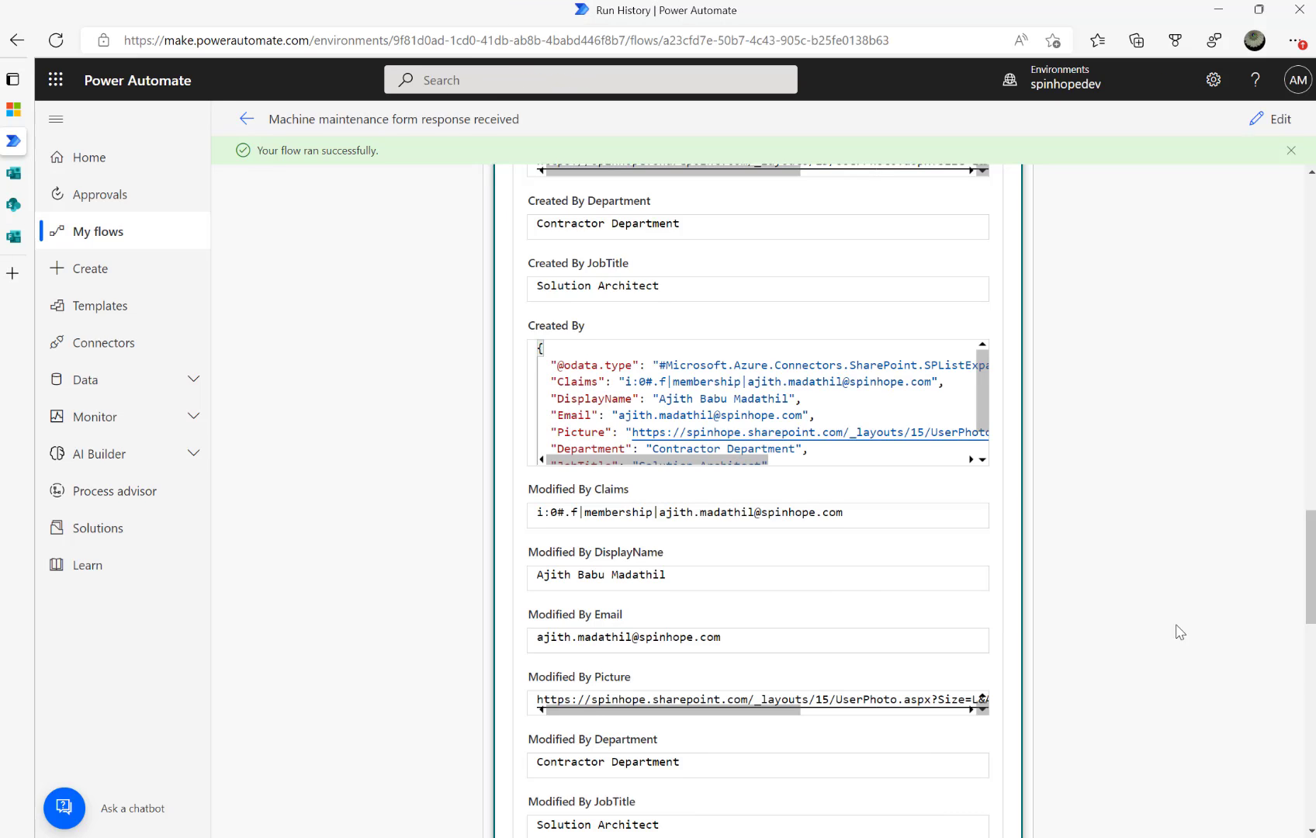
scroll(1180, 632, "down", 9)
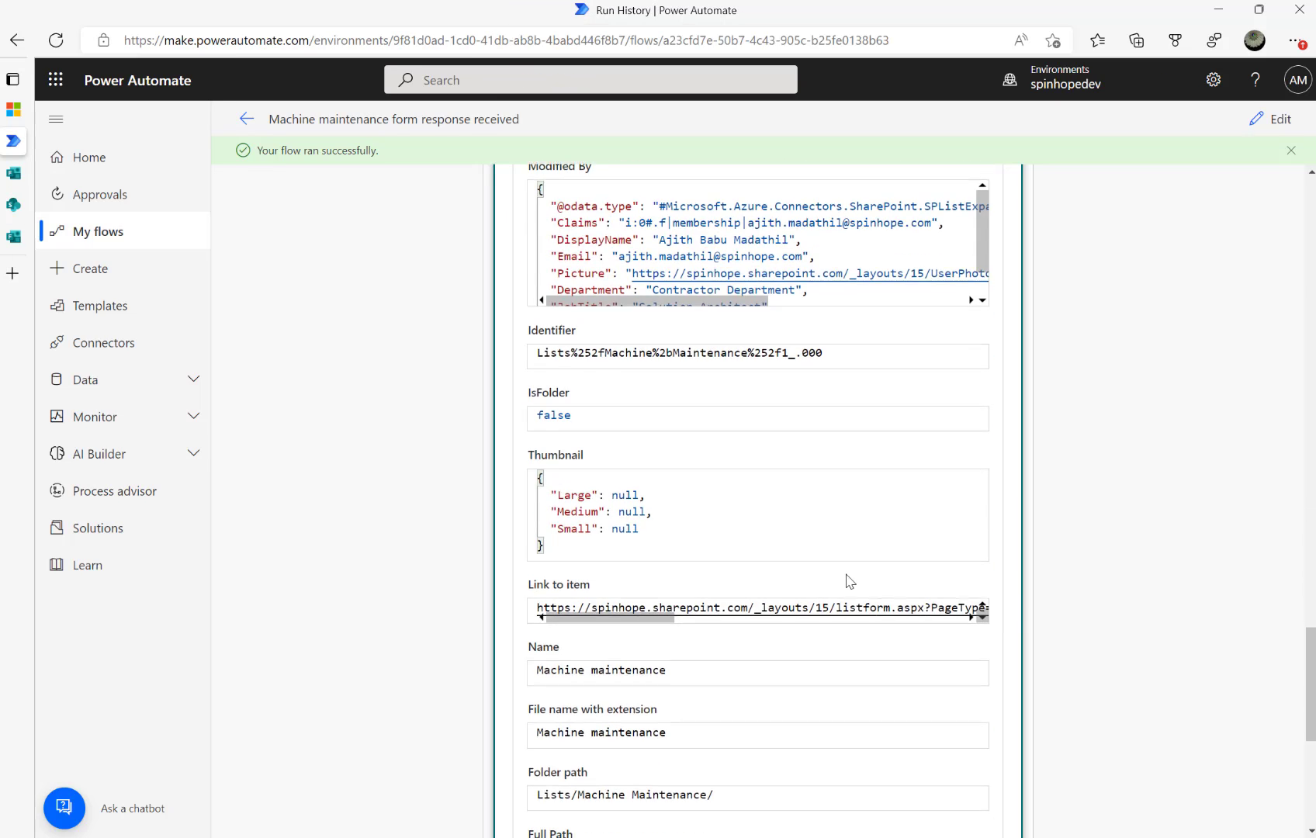
scroll(850, 582, "down", 6)
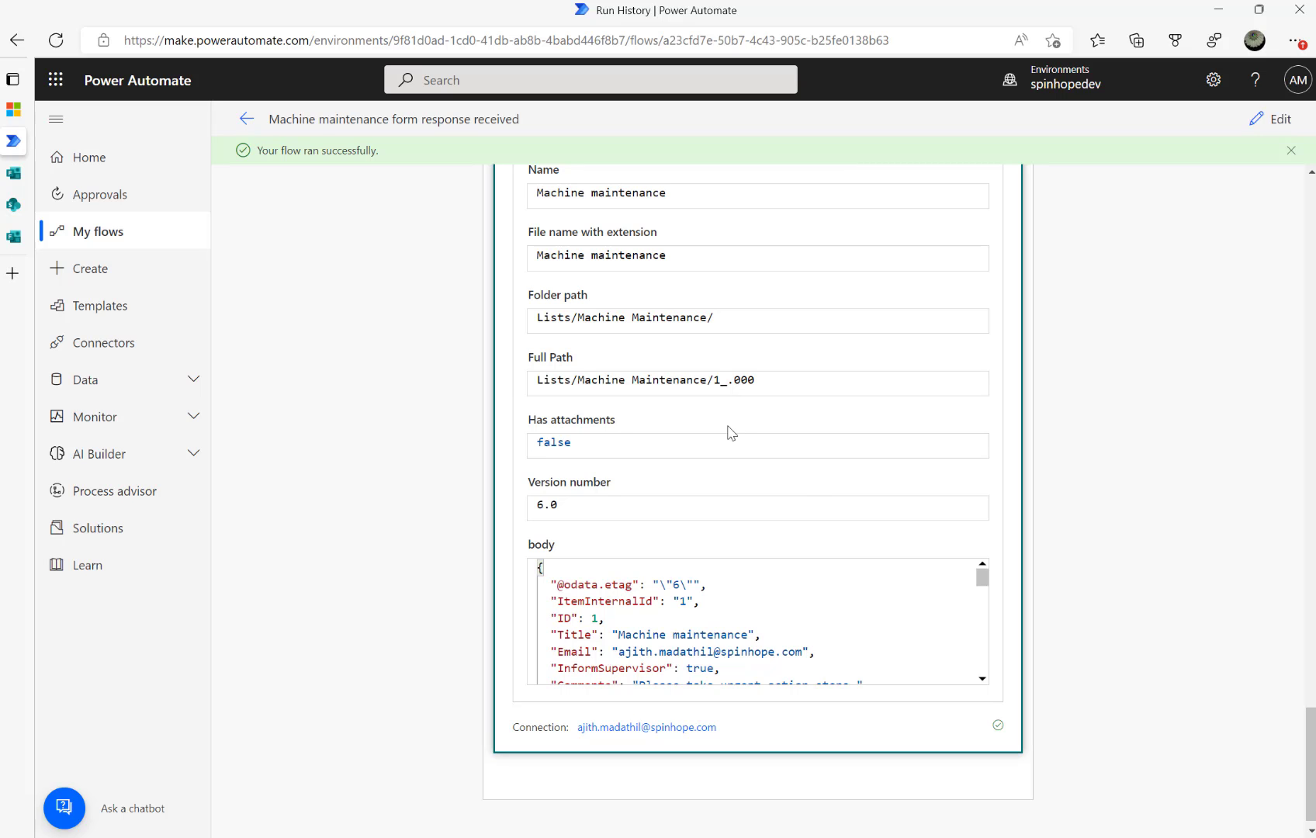
scroll(730, 433, "up", 5)
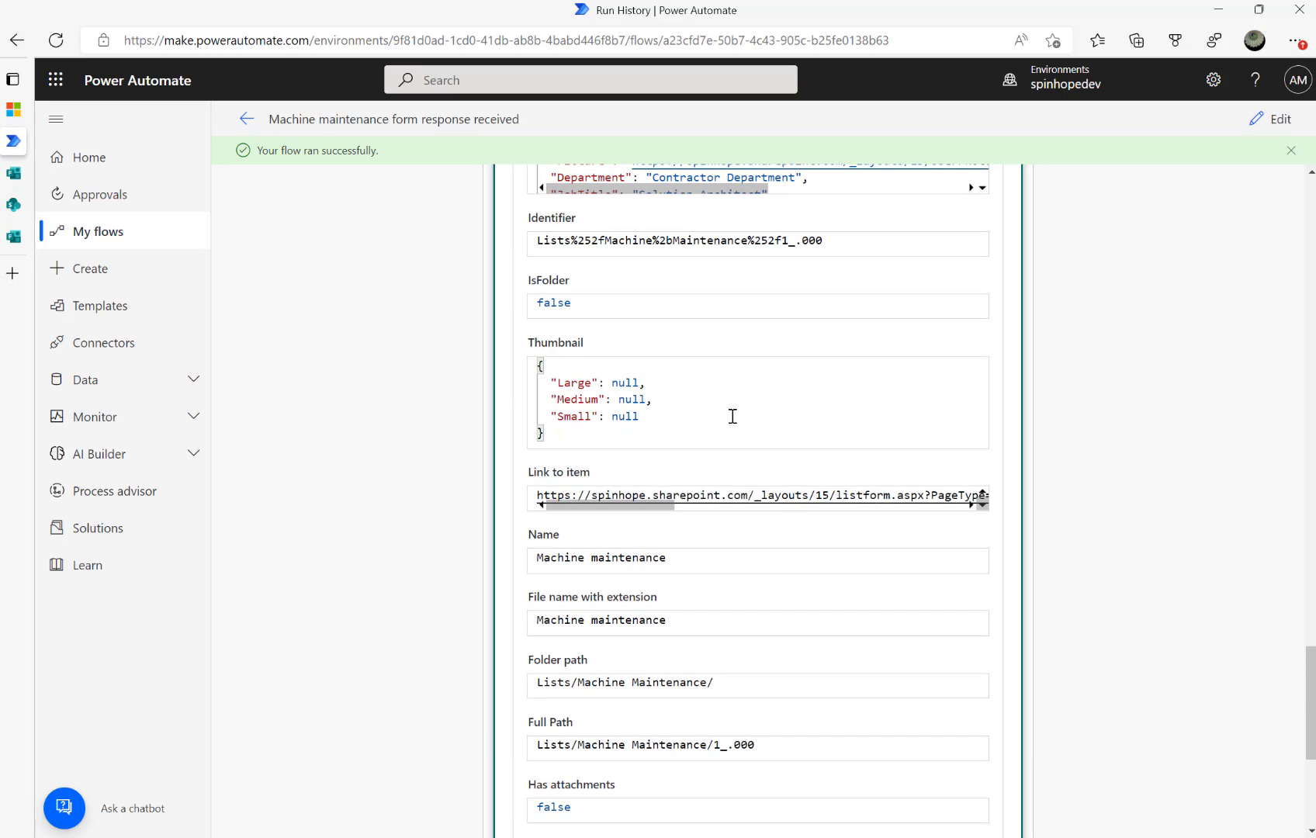
scroll(1131, 338, "up", 8)
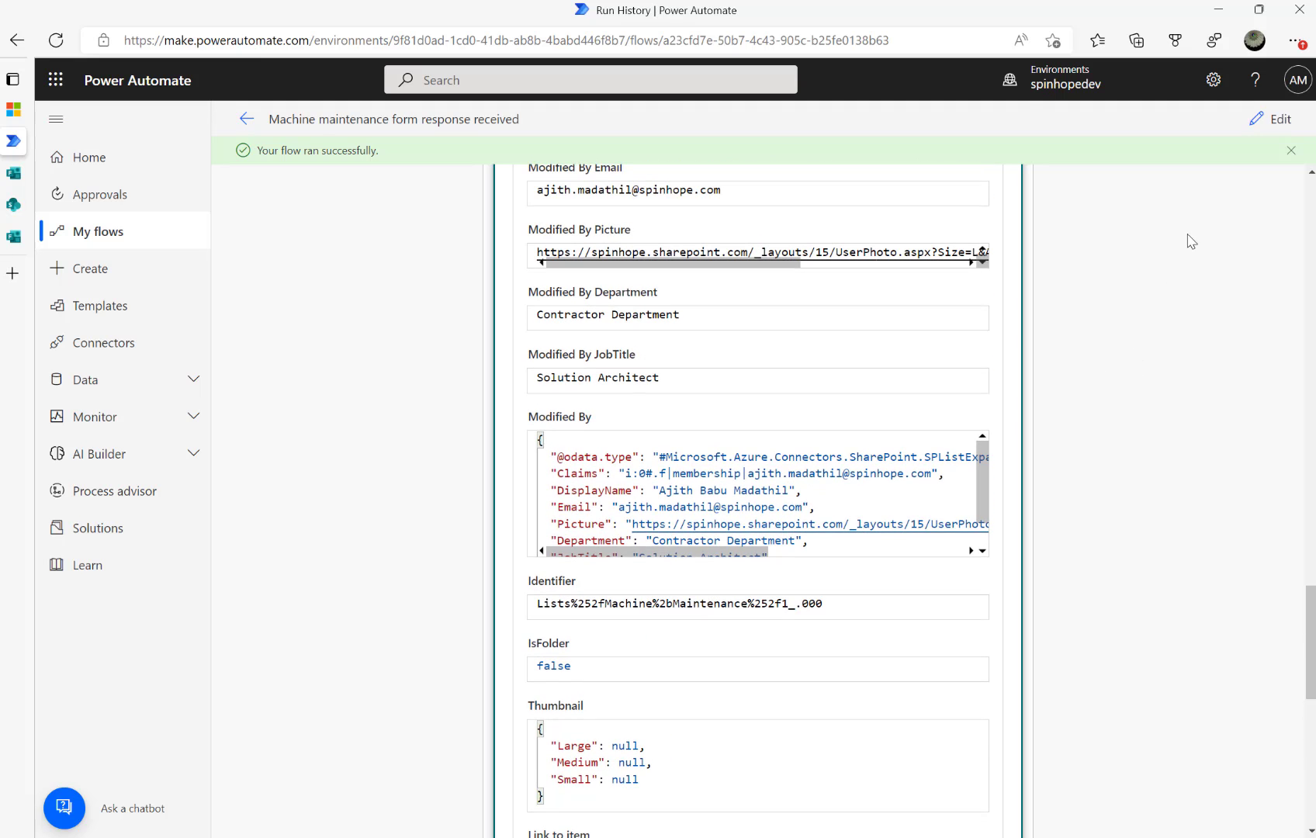
scroll(1083, 378, "up", 7)
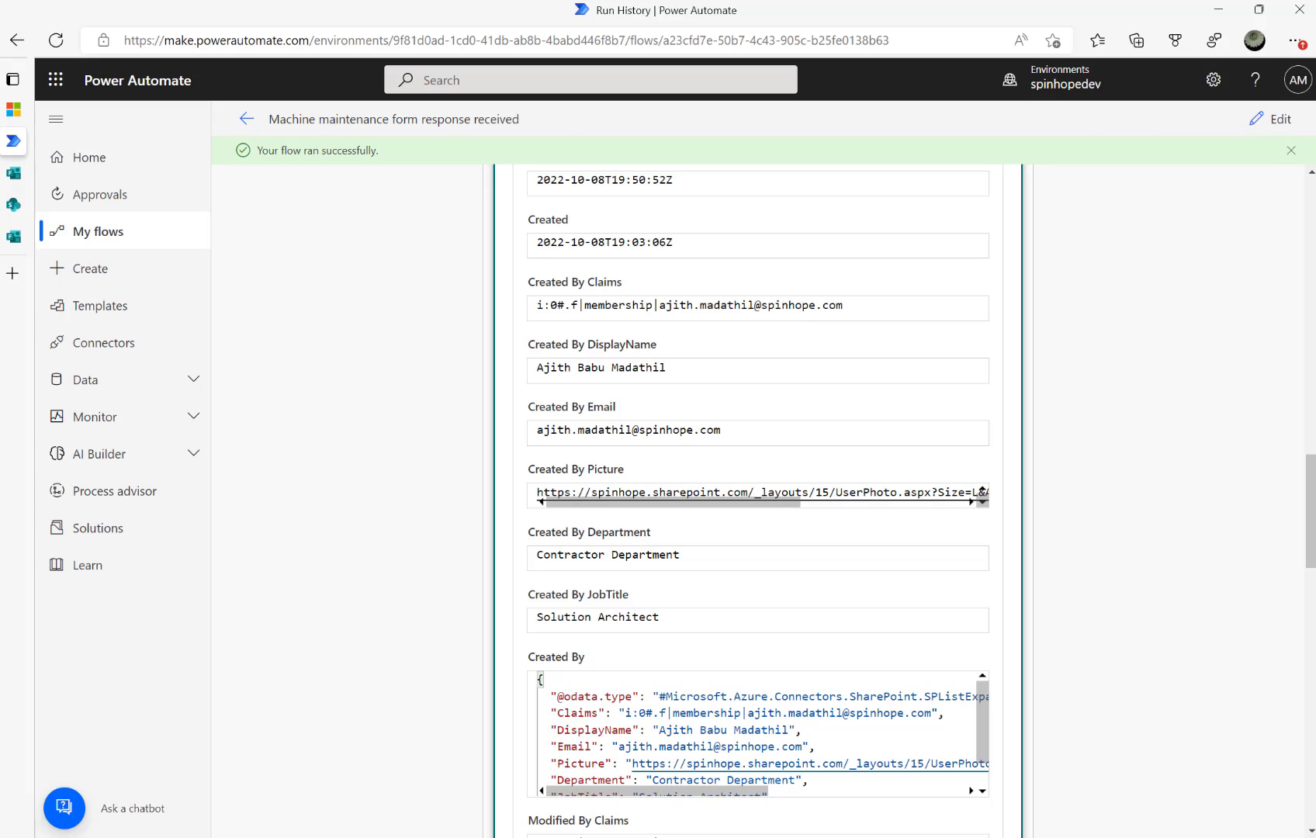
scroll(854, 466, "up", 6)
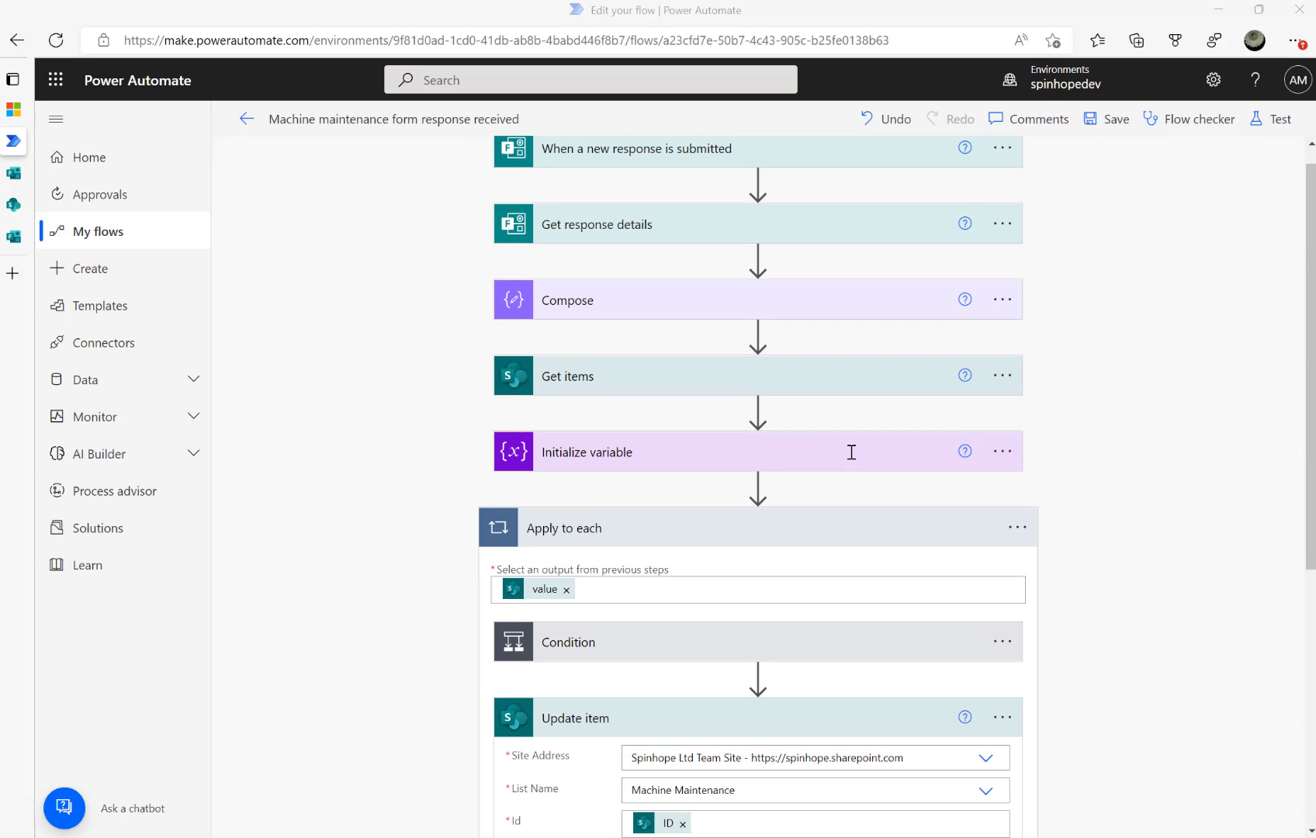
Add a Compose 2 action after Compose holding the form's Submission time
left_click(758, 333)
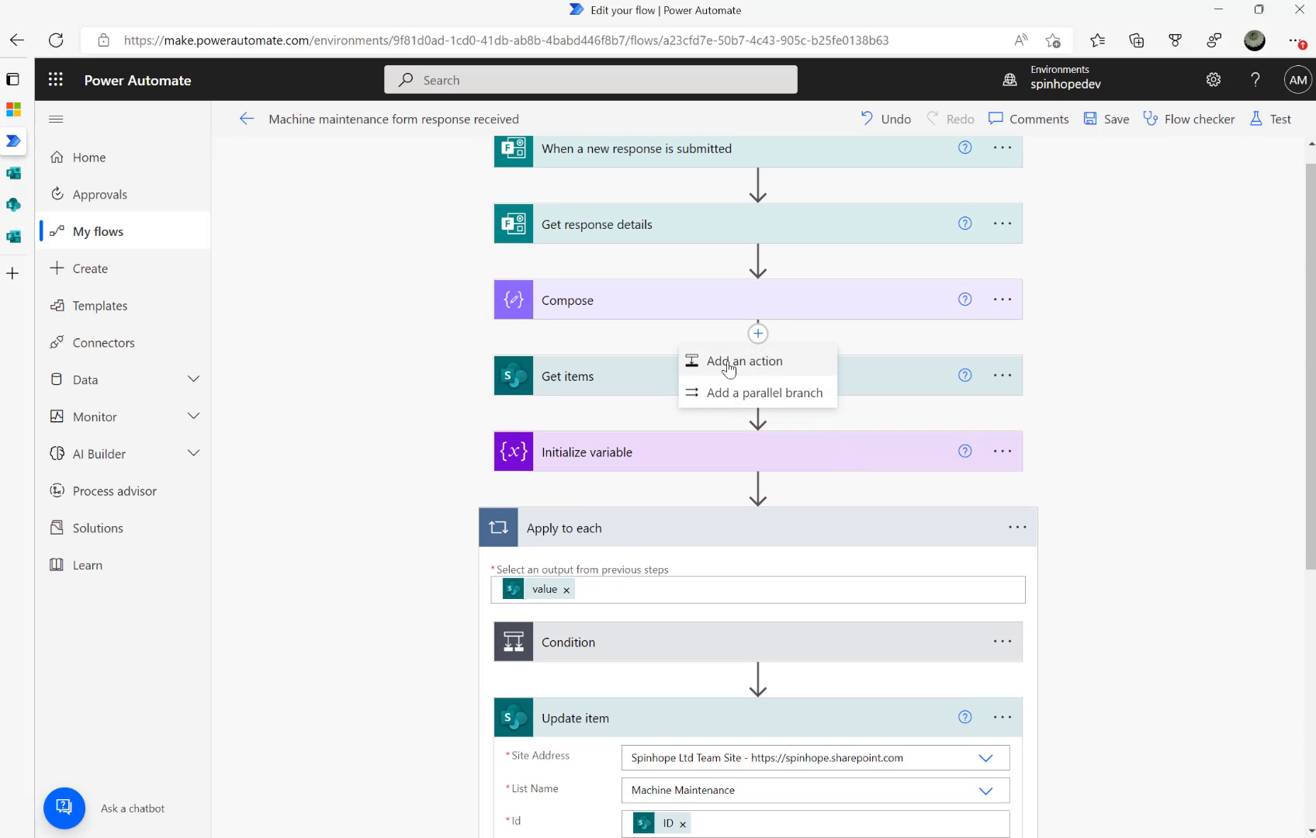
left_click(756, 365)
type("compose")
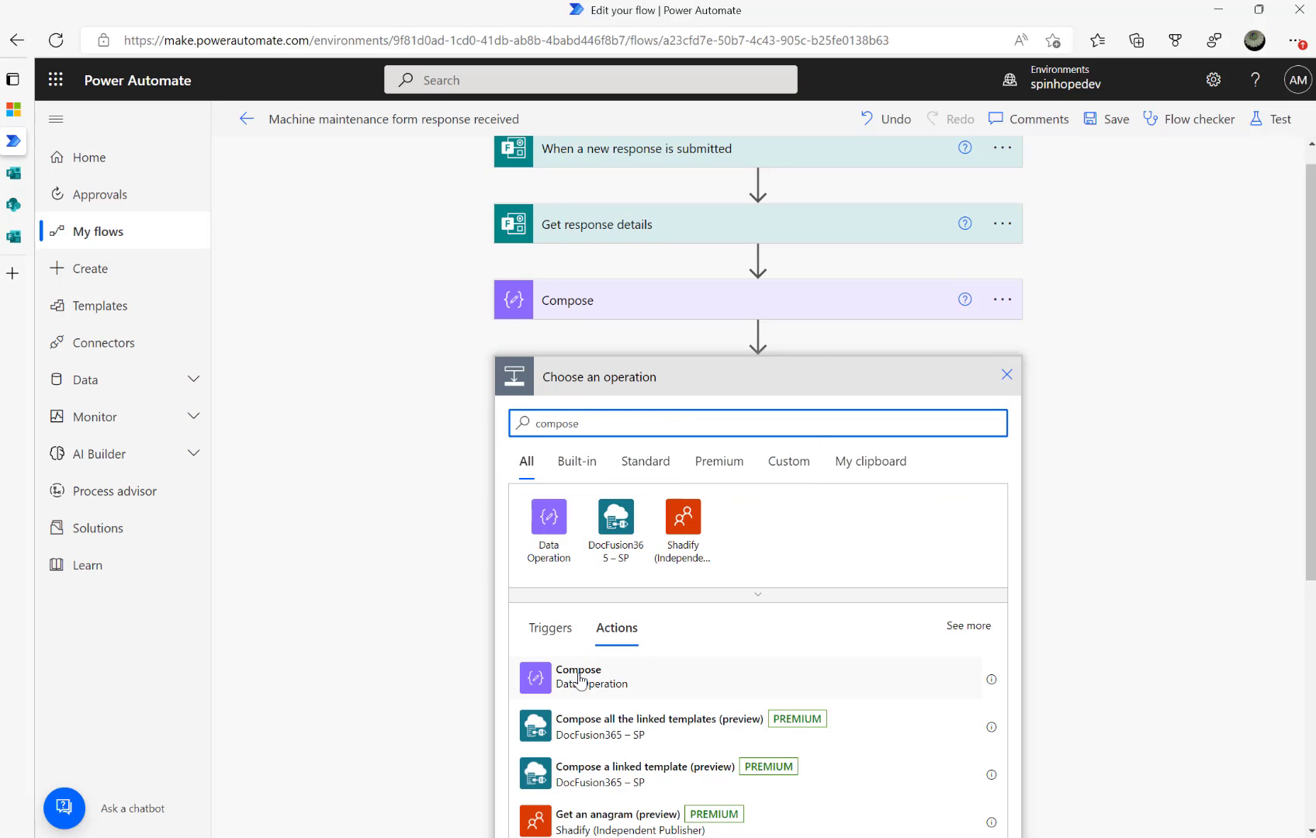
left_click(558, 764)
left_click(677, 441)
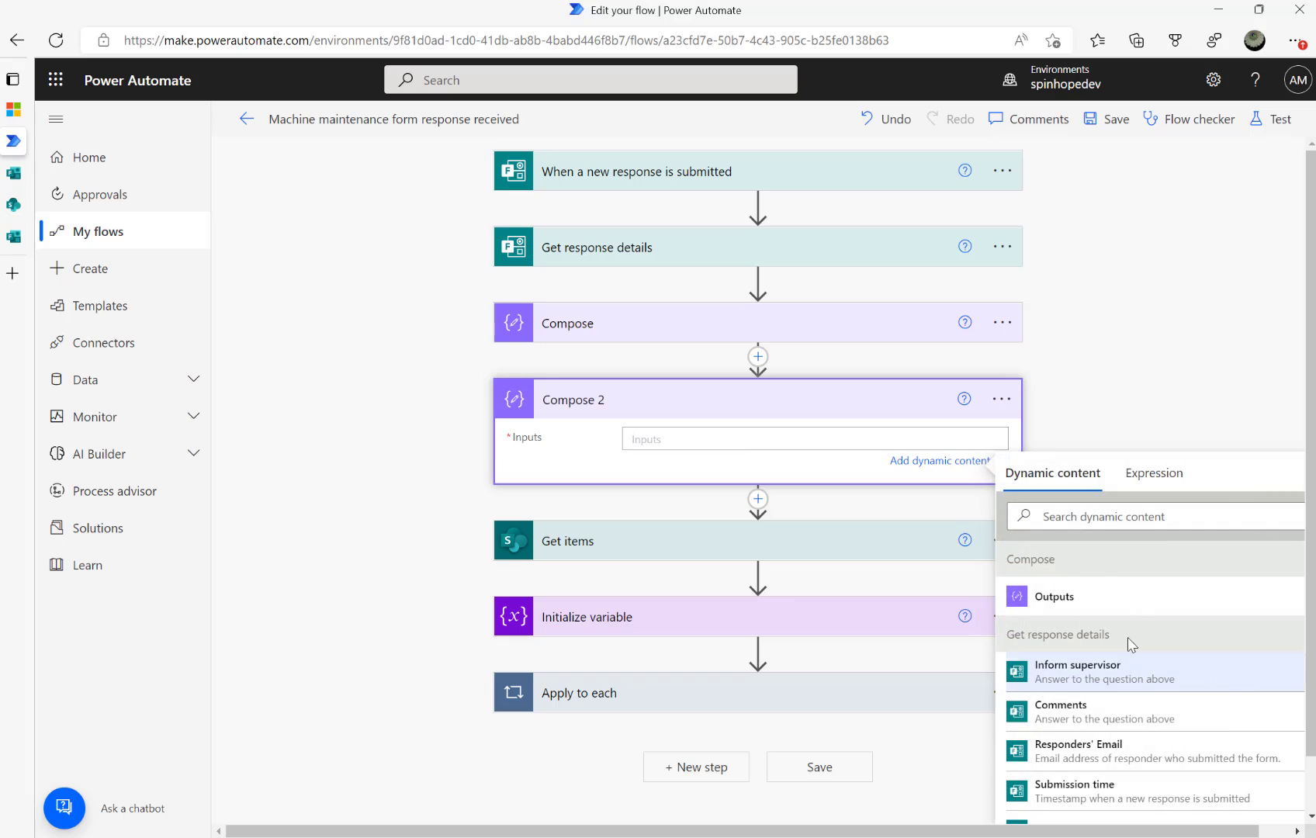
left_click(1091, 516)
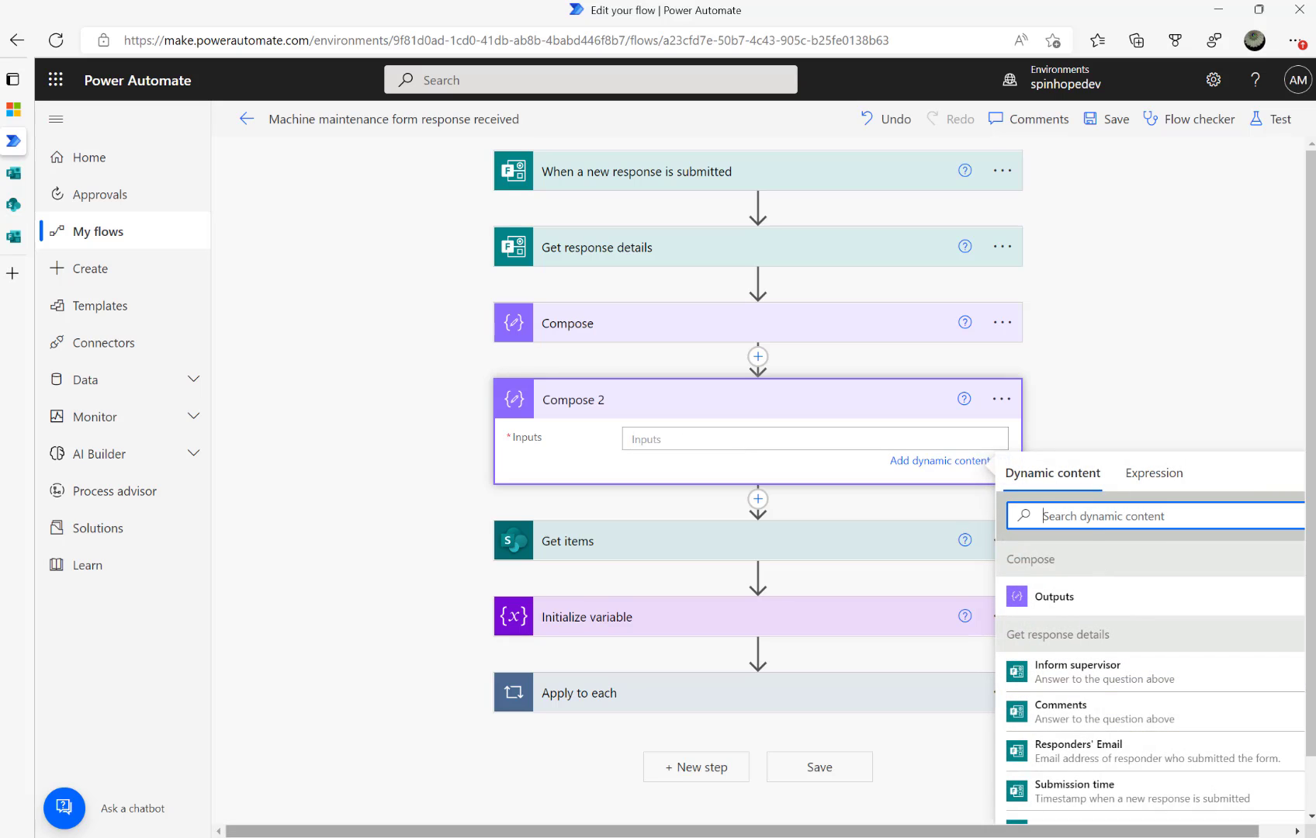
left_click(1079, 790)
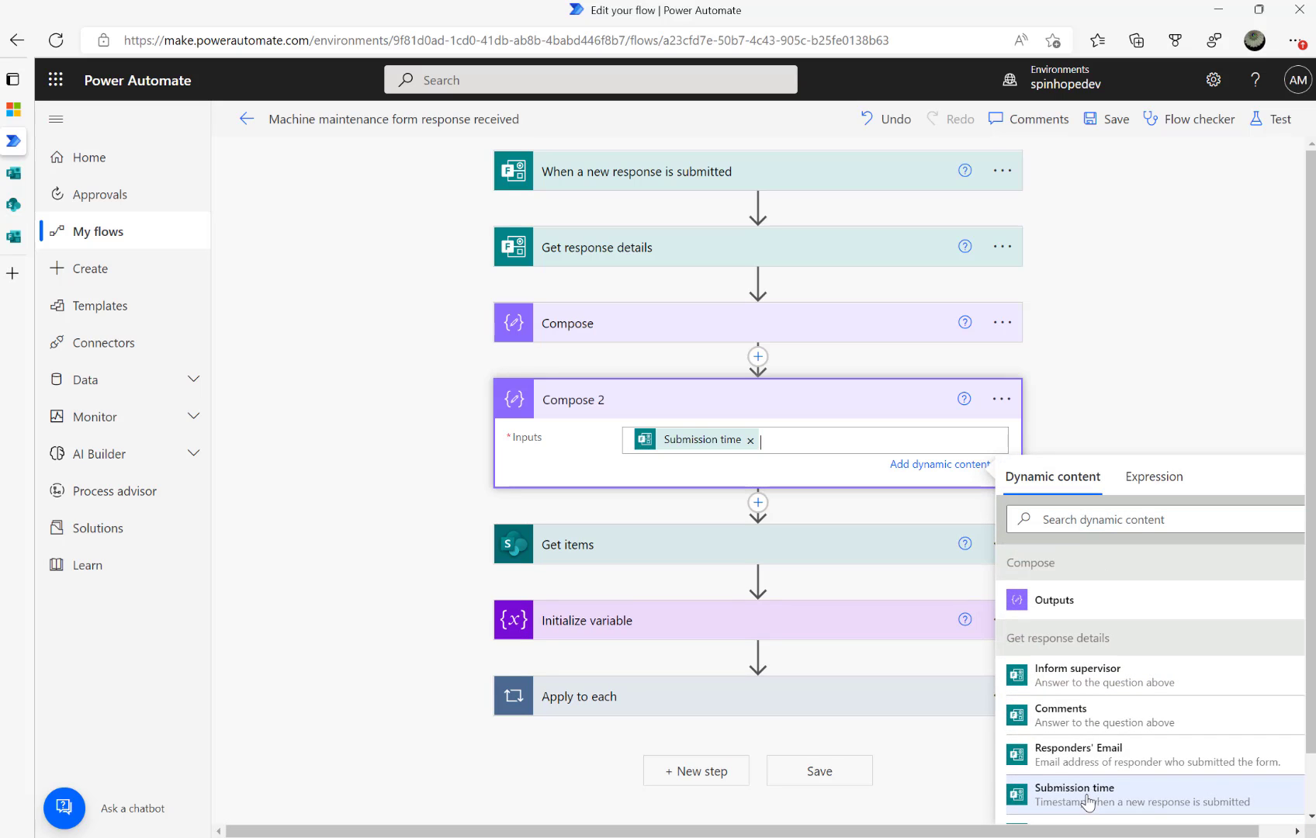
Save and test with the recent run, confirming Compose 2 outputs 10/8/2022 7:30:38 PM
left_click(1257, 119)
left_click(1089, 288)
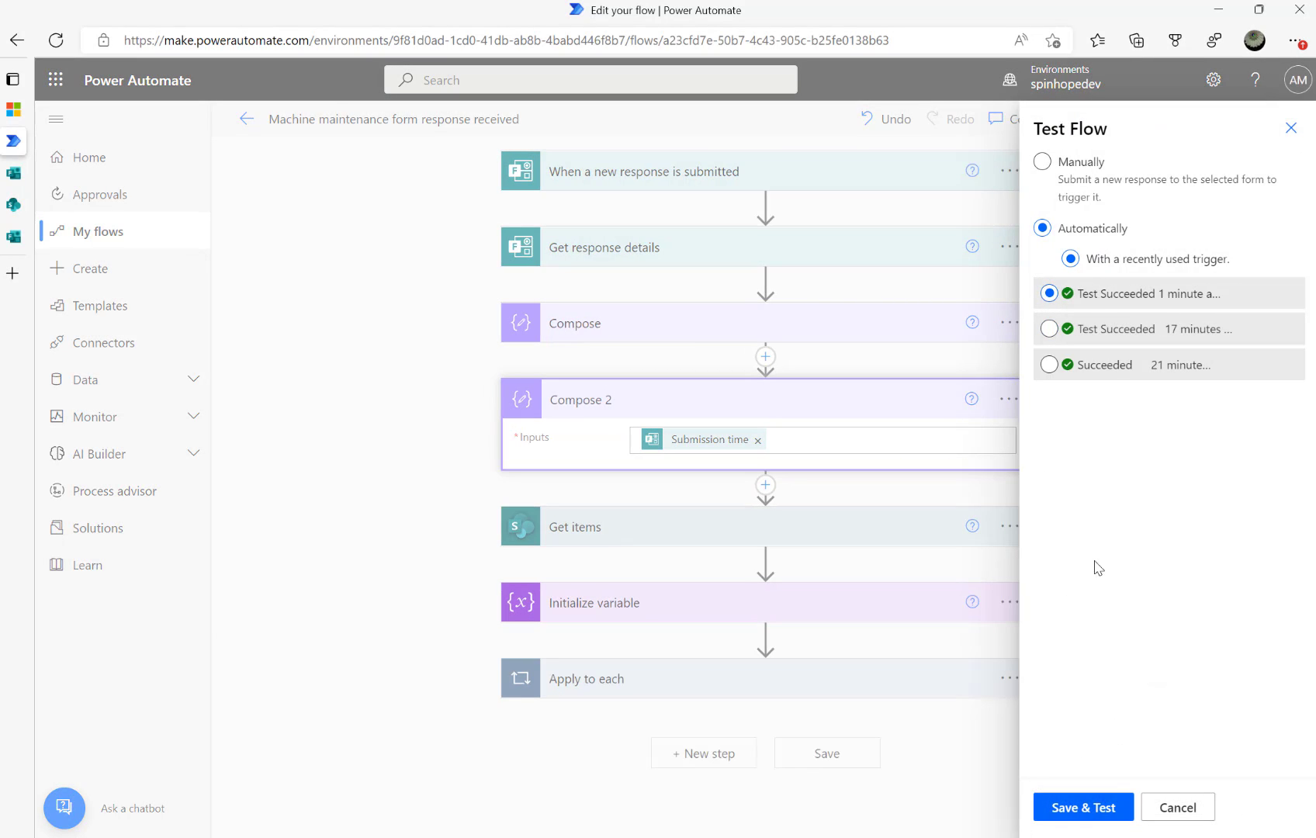
left_click(1076, 806)
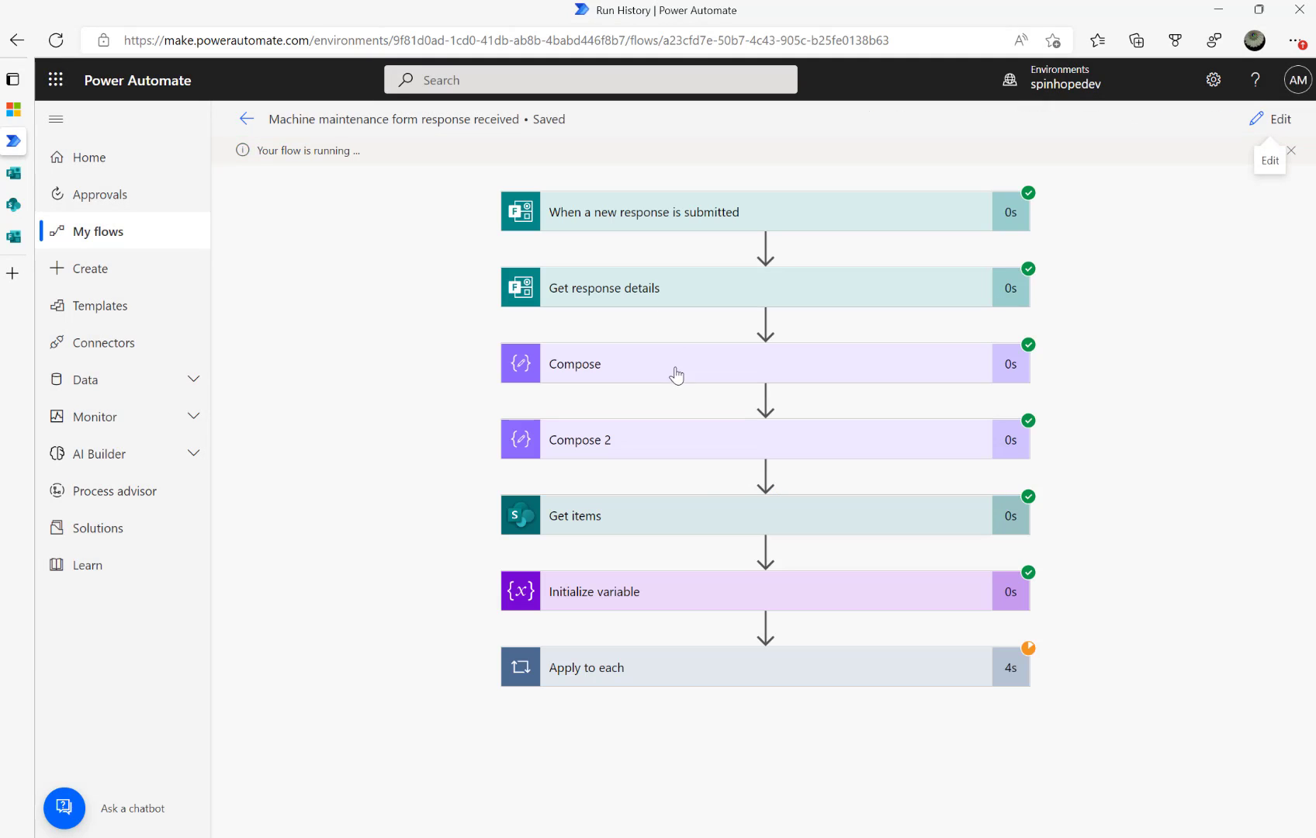
left_click(668, 450)
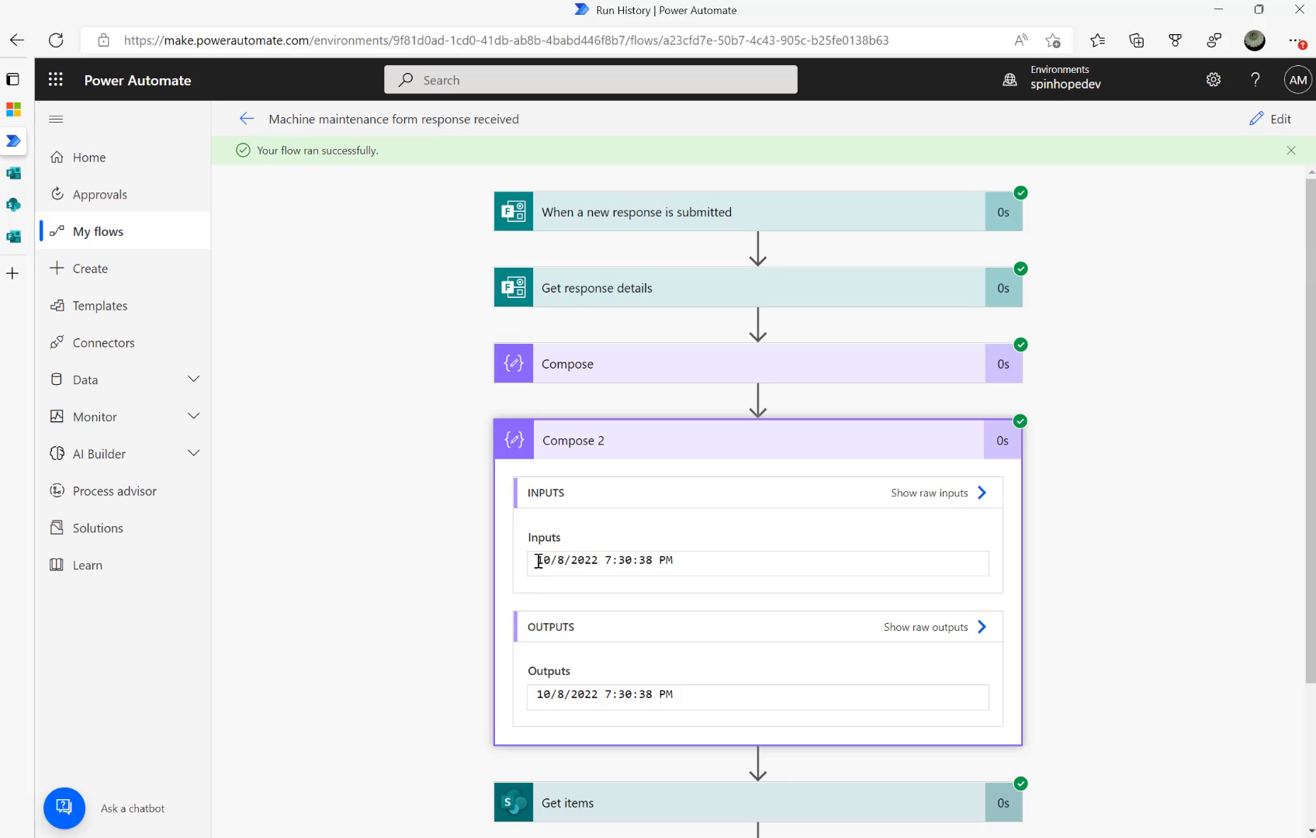
left_click_drag(694, 562, 456, 570)
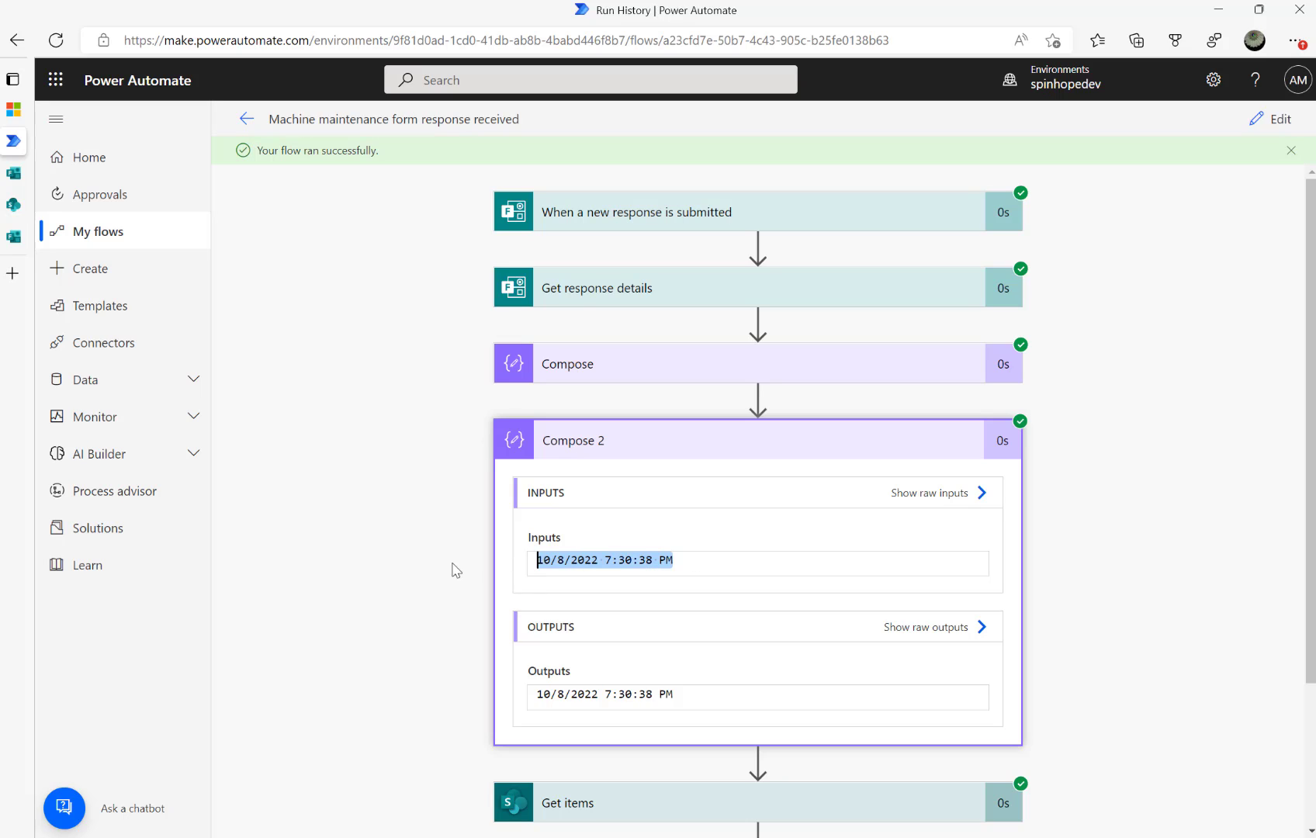
Add a new Compose action after the Condition inside the Apply to each loop
left_click(1269, 122)
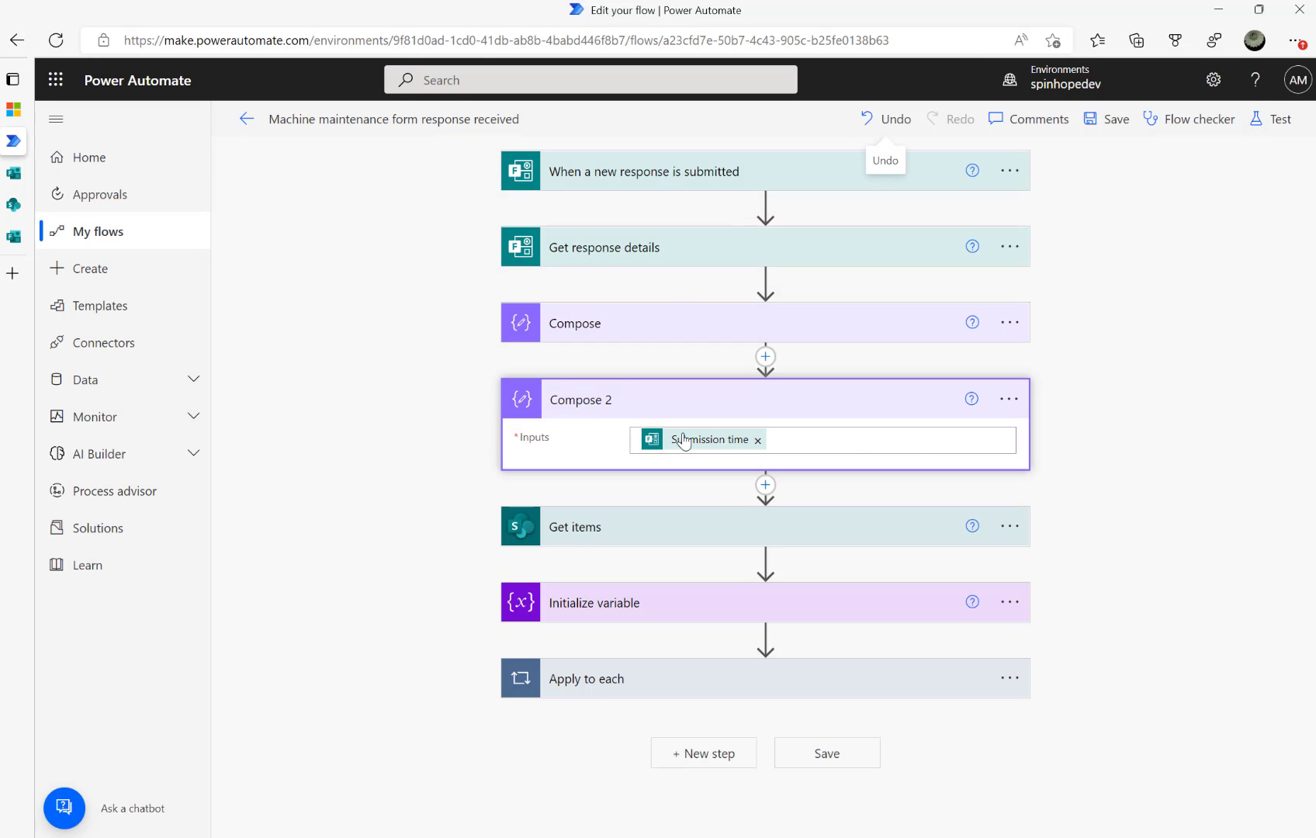
left_click(665, 677)
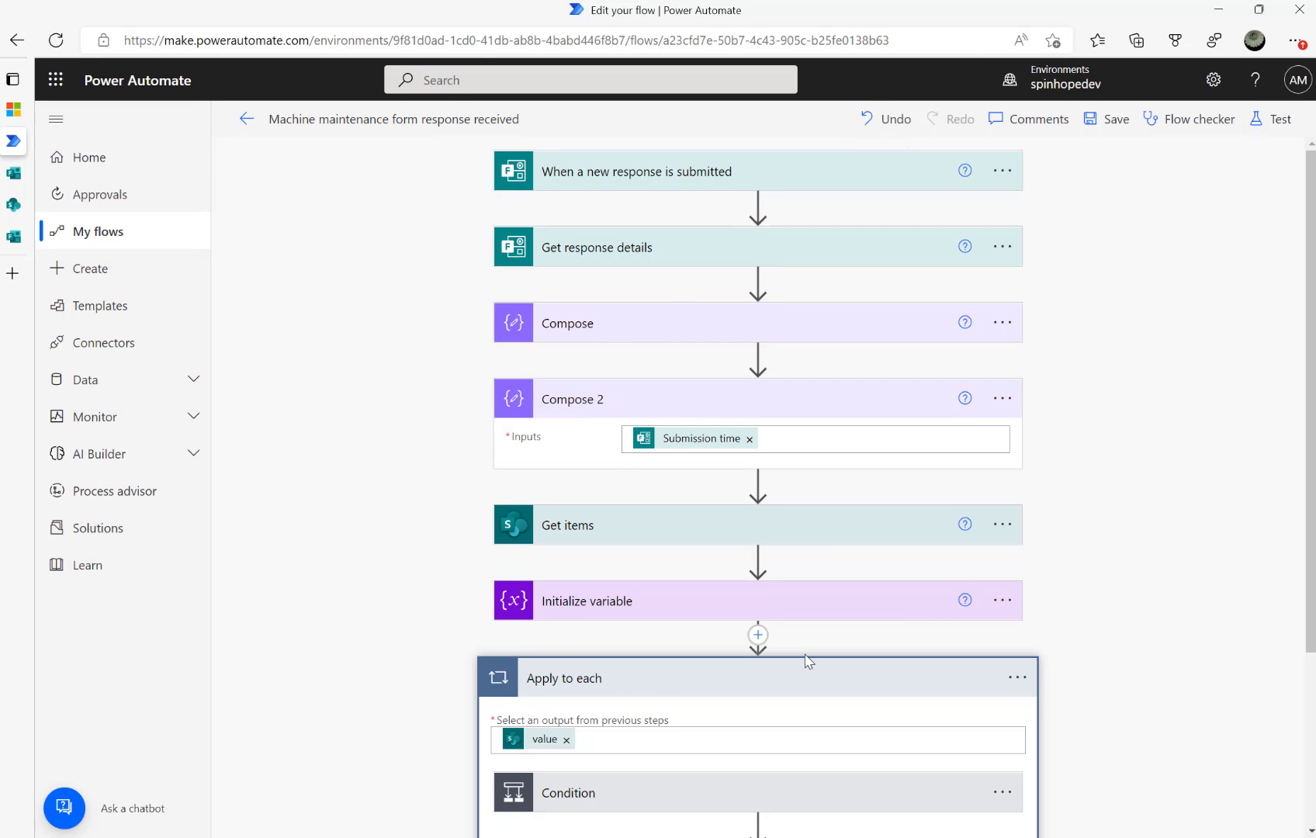
scroll(807, 661, "down", 3)
left_click(698, 635)
scroll(730, 634, "down", 2)
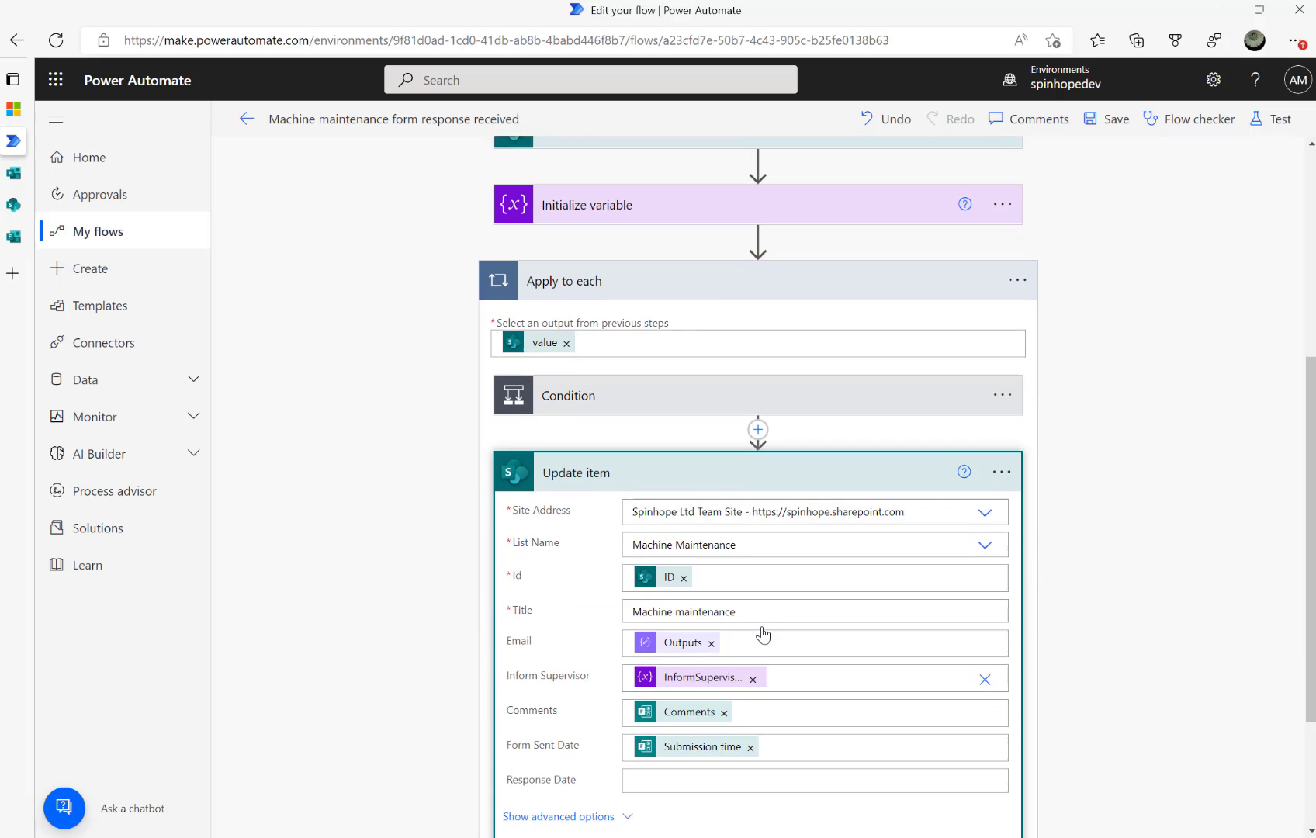
left_click(758, 405)
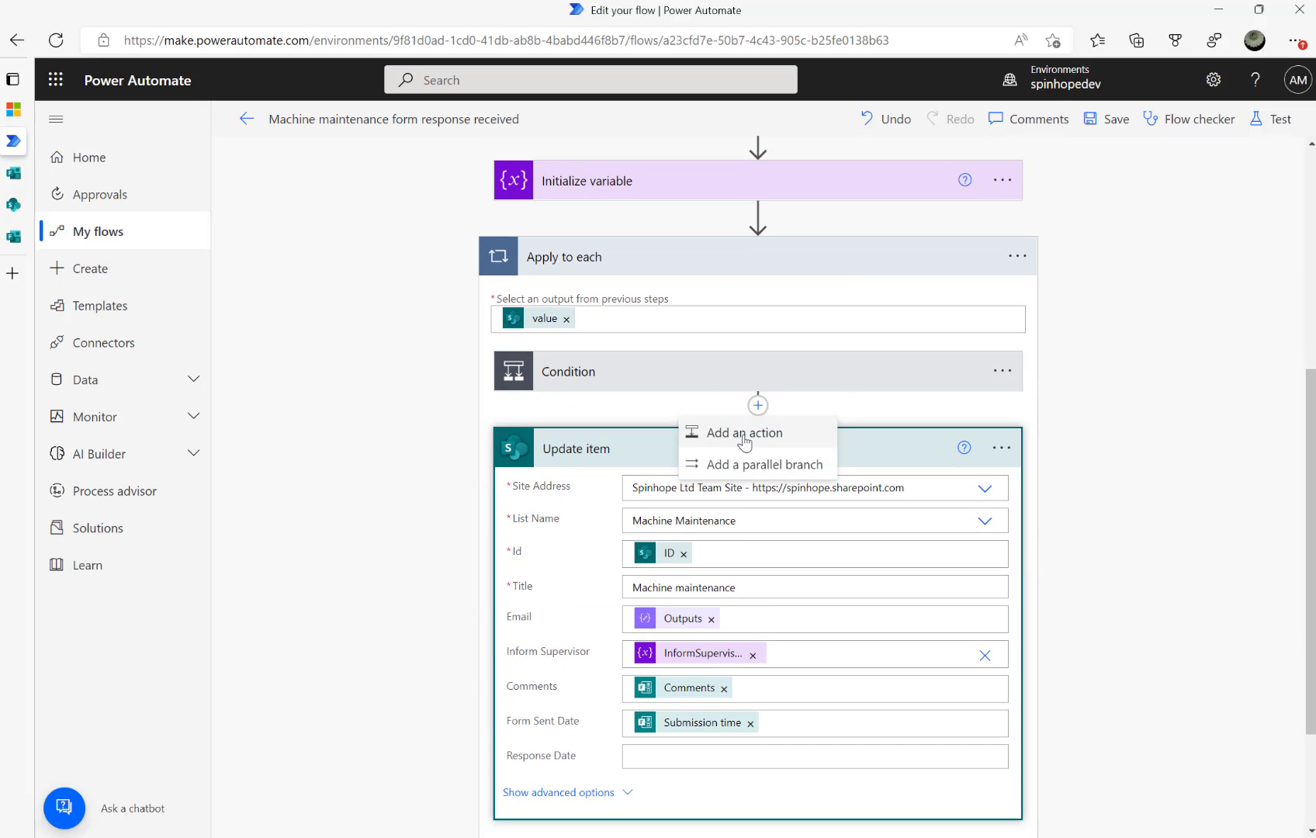
left_click(744, 439)
type("compos")
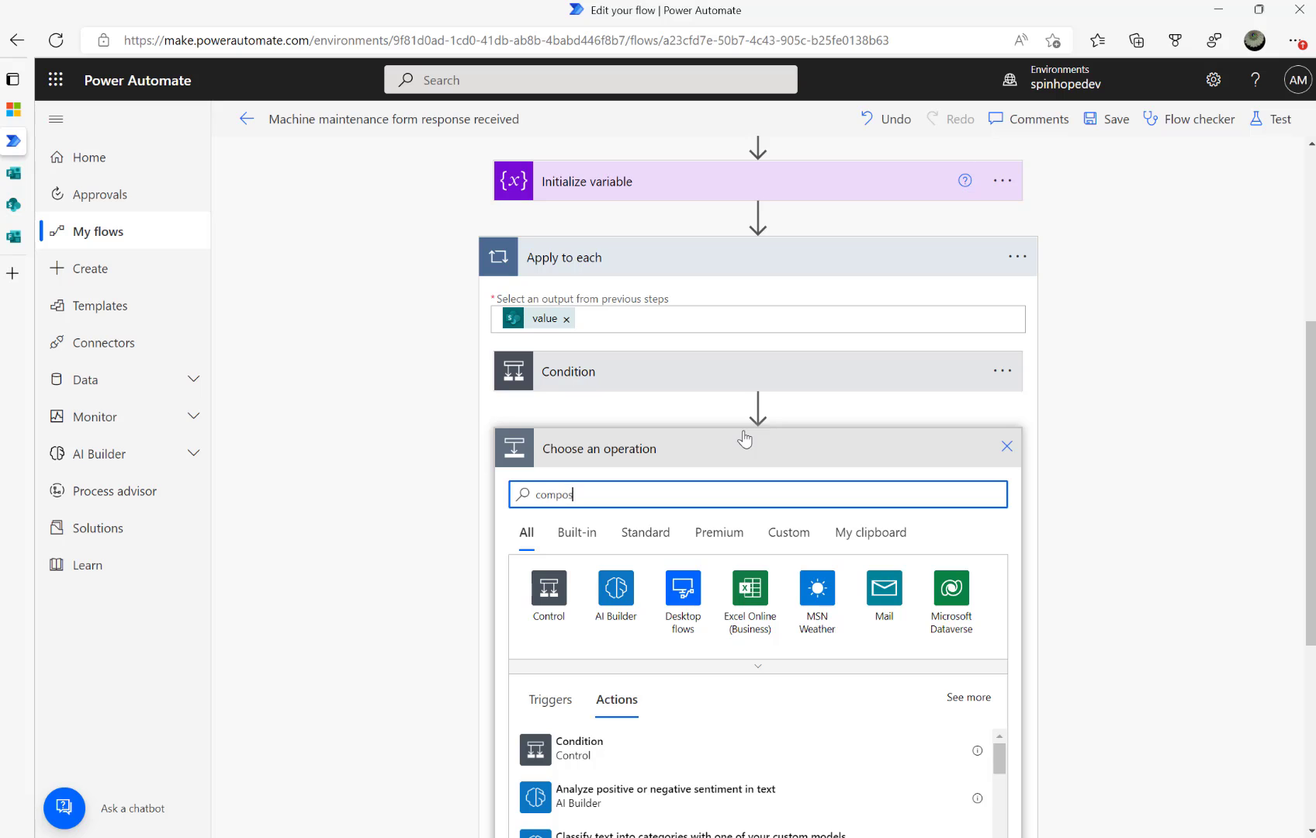
type("e")
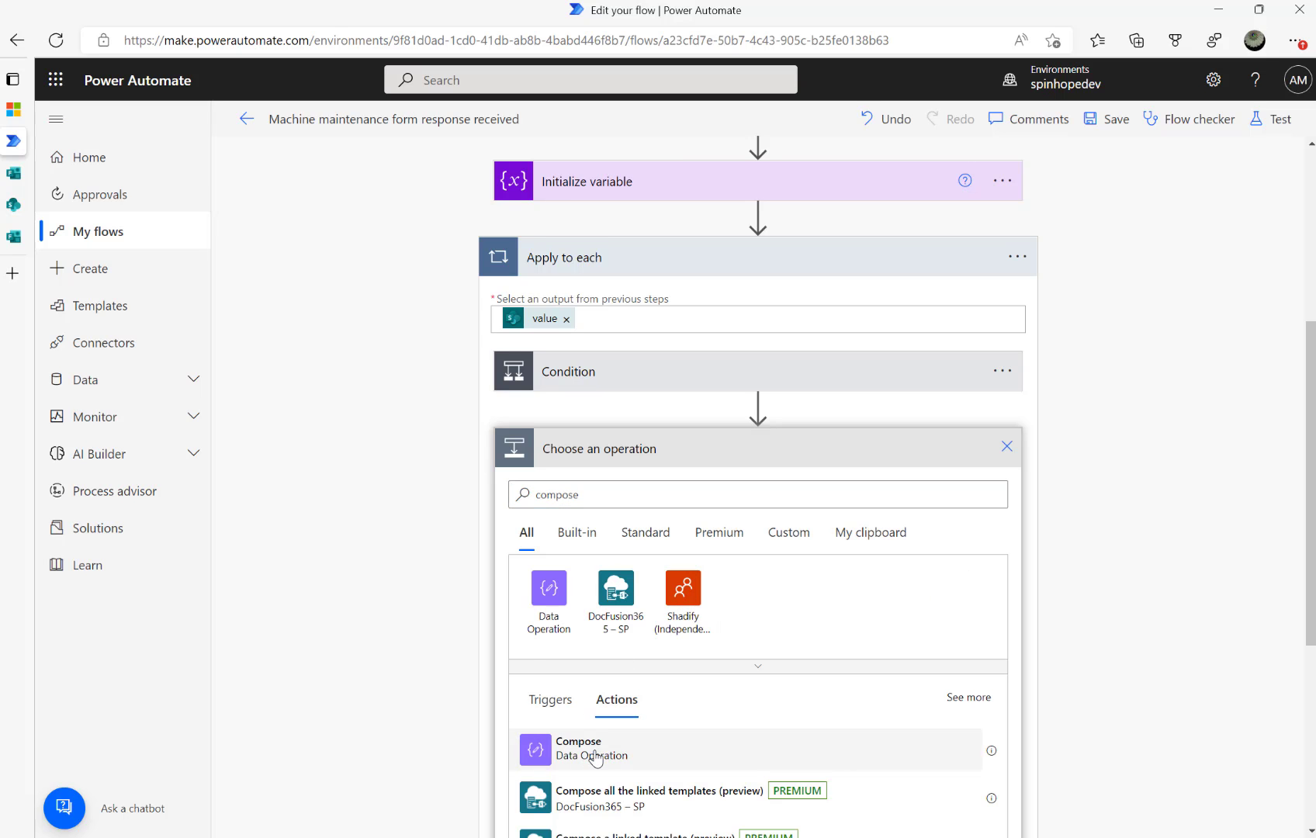
left_click(549, 750)
Delete the Compose 2 step from the flow
scroll(496, 570, "up", 4)
left_click(812, 400)
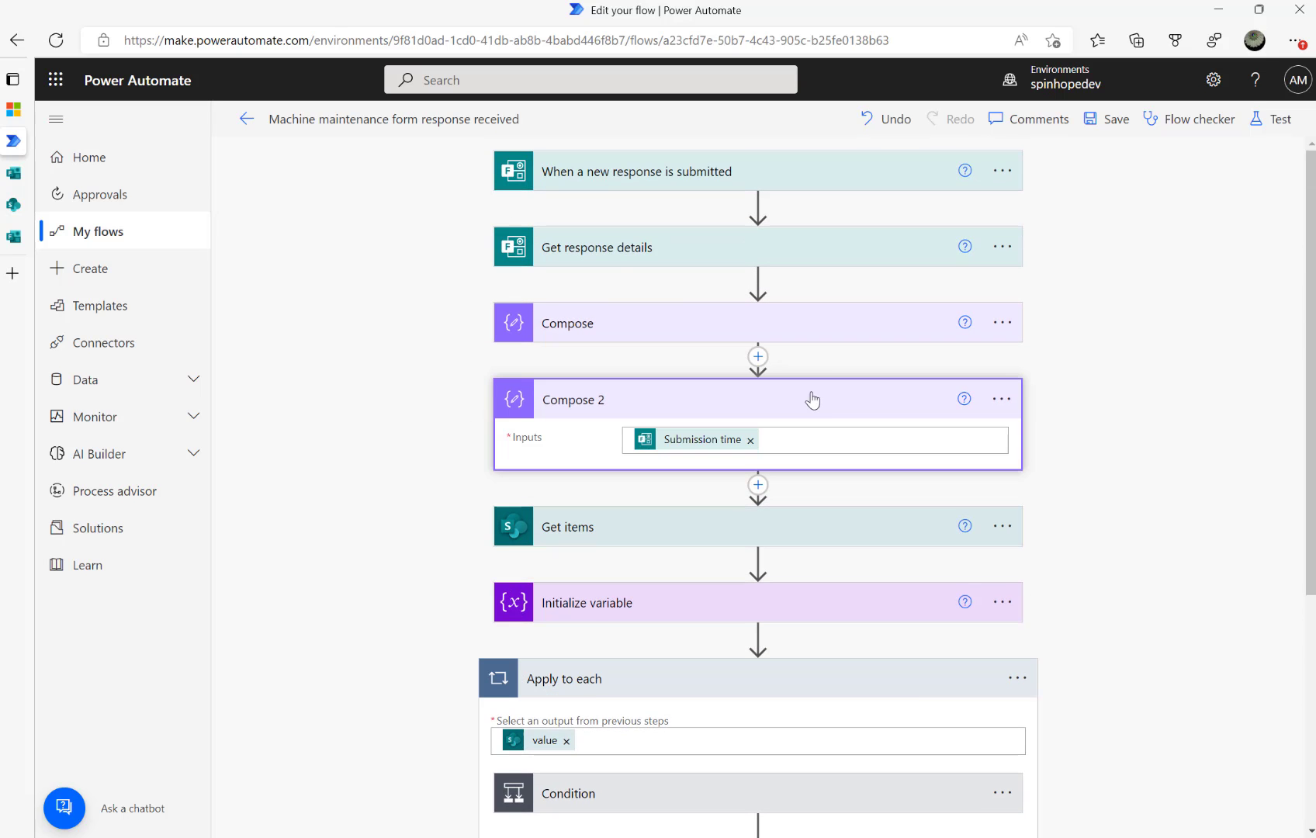
left_click(786, 439)
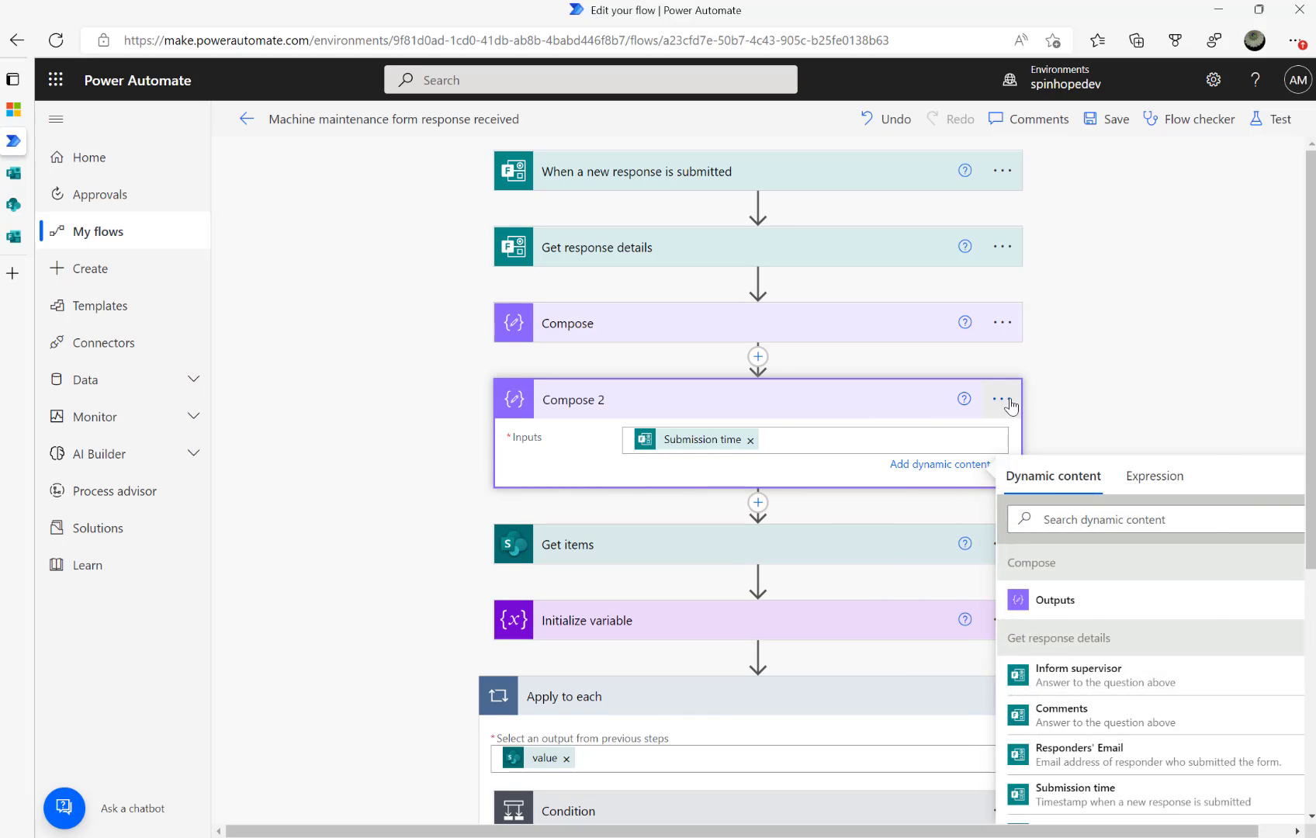
left_click(1001, 398)
left_click(1074, 649)
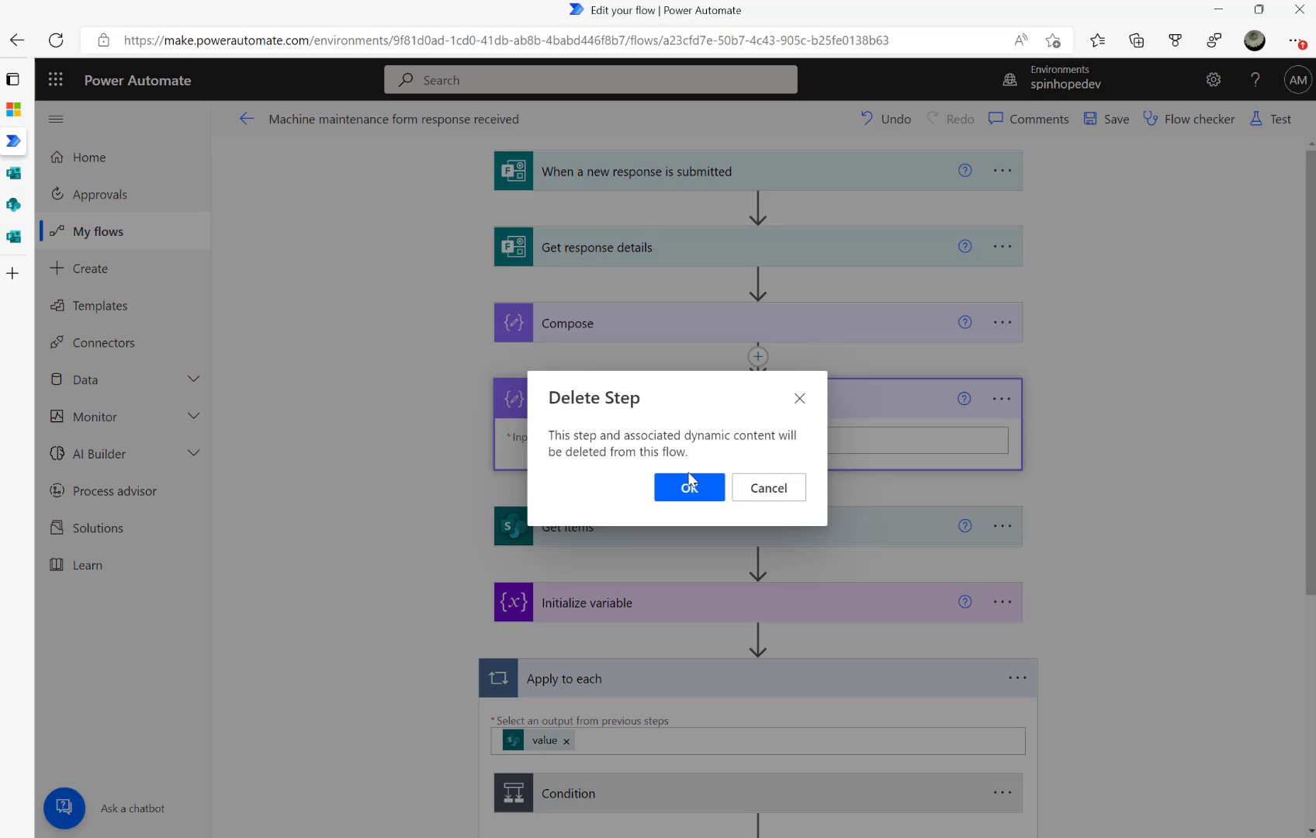
left_click(690, 488)
scroll(690, 488, "down", 3)
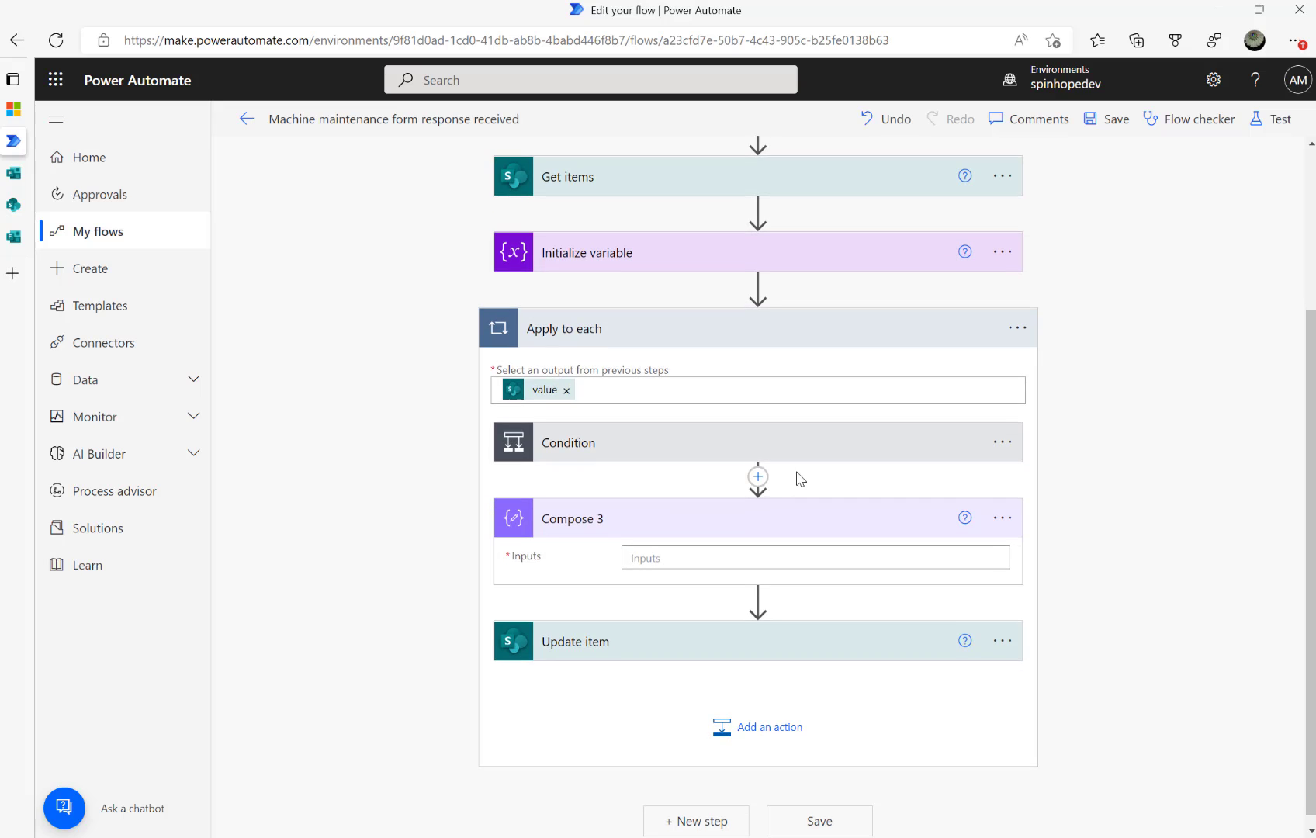
Set Compose 3's input to the expression formatDateTime(Submission time,'yyyy-MM-dd')
left_click(719, 562)
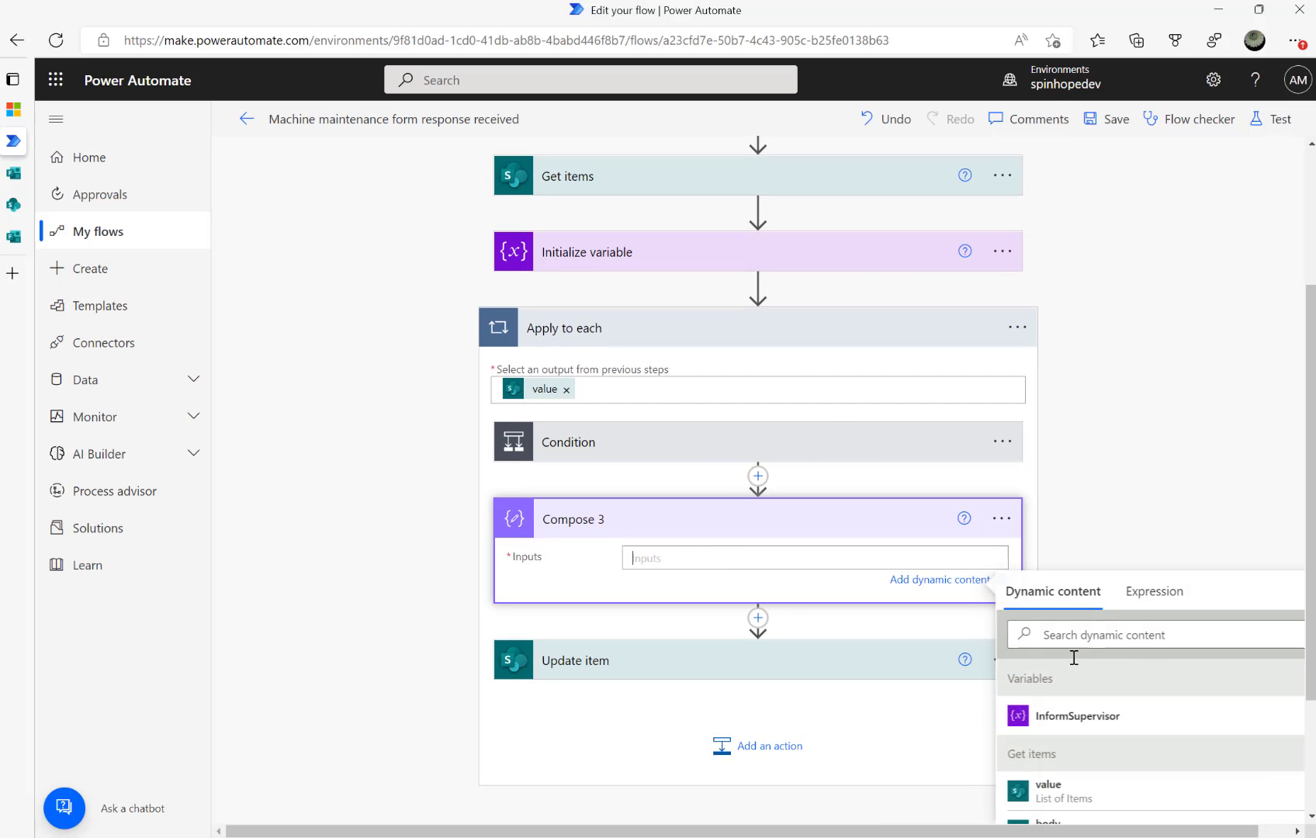
left_click(1157, 592)
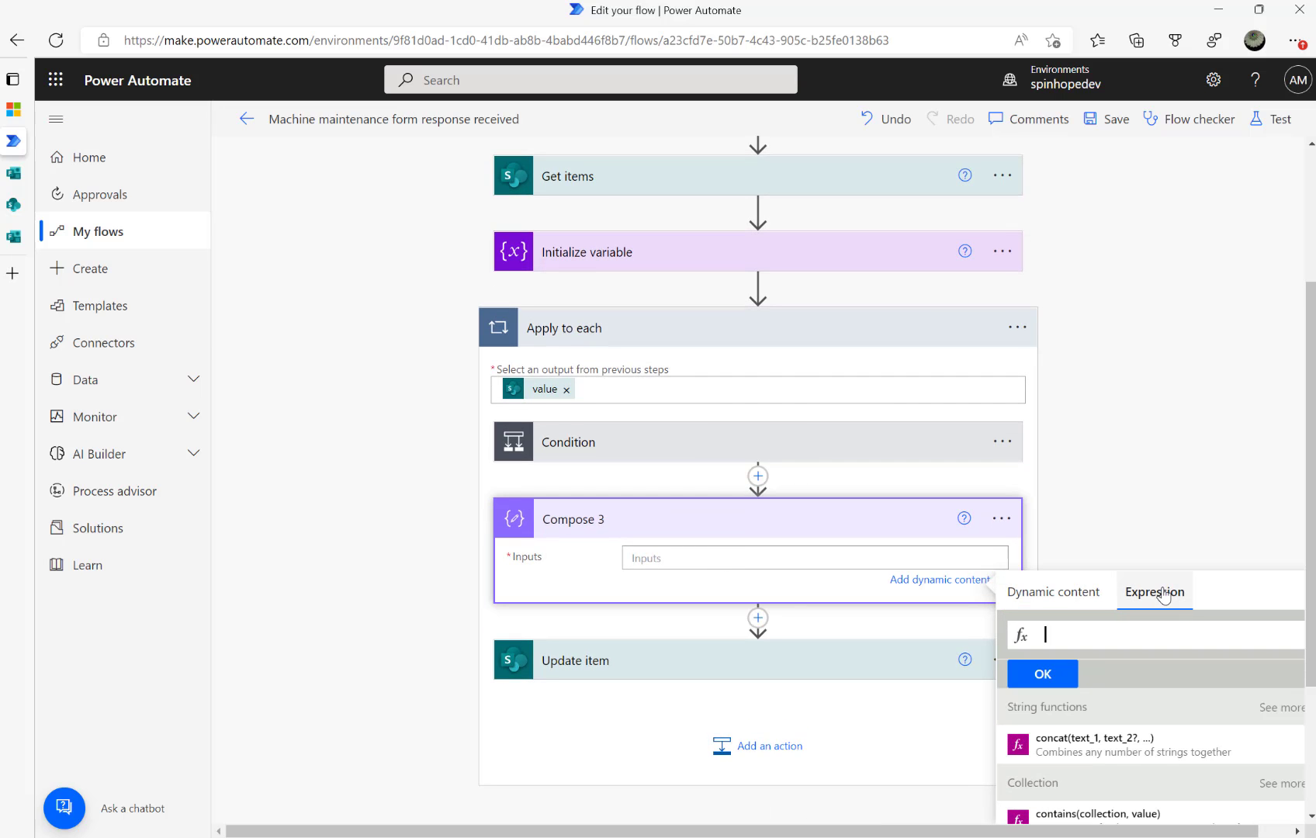
type("form")
key("Return")
type("(")
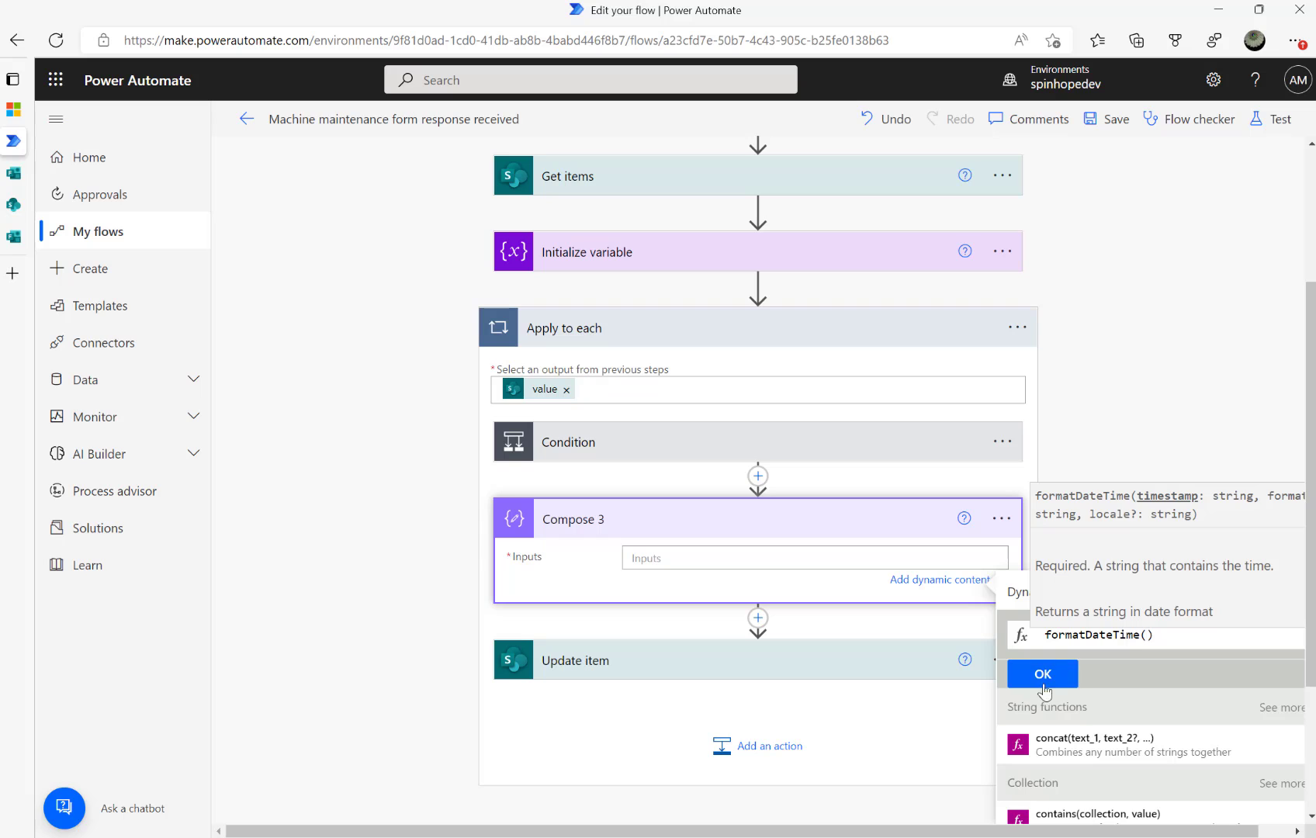
left_click(1011, 592)
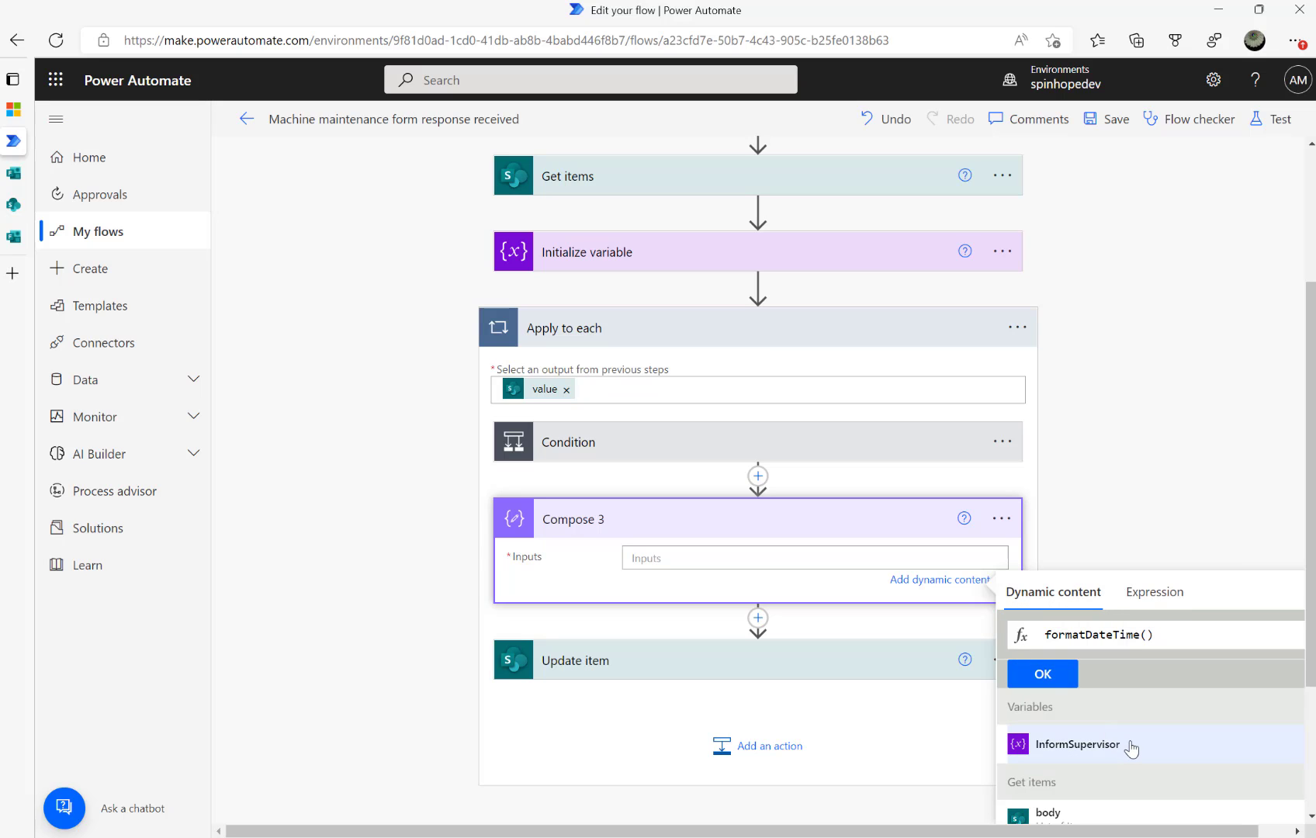
scroll(1131, 749, "down", 8)
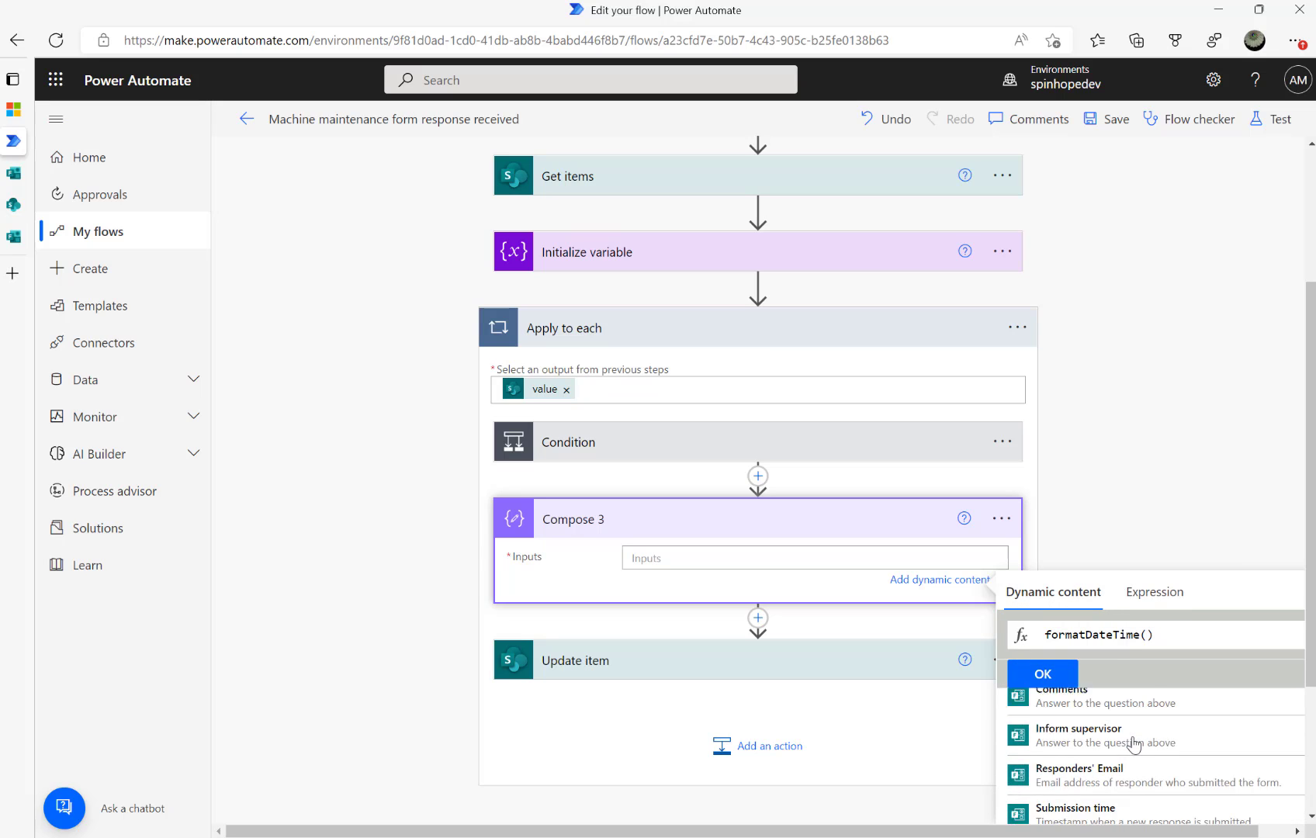
scroll(1132, 744, "down", 2)
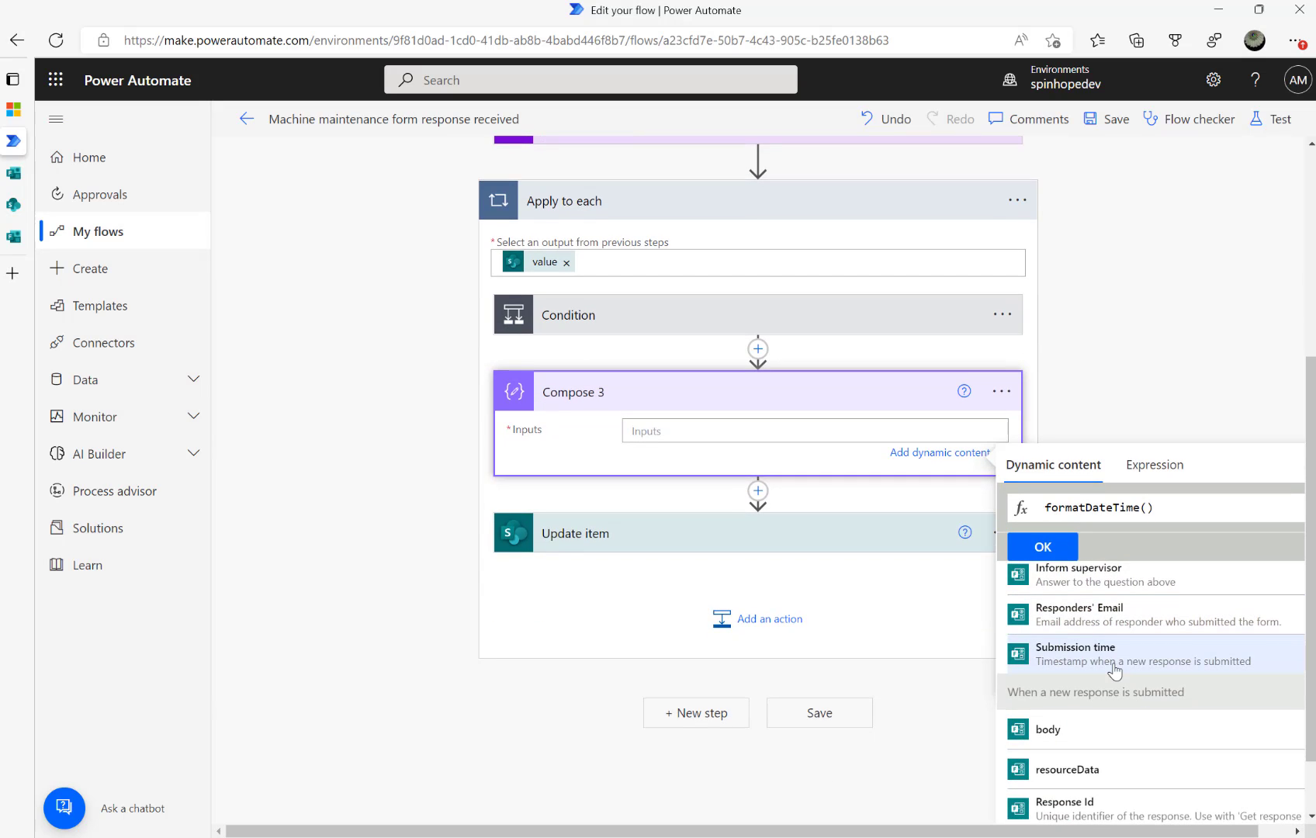
left_click(1115, 666)
type(",")
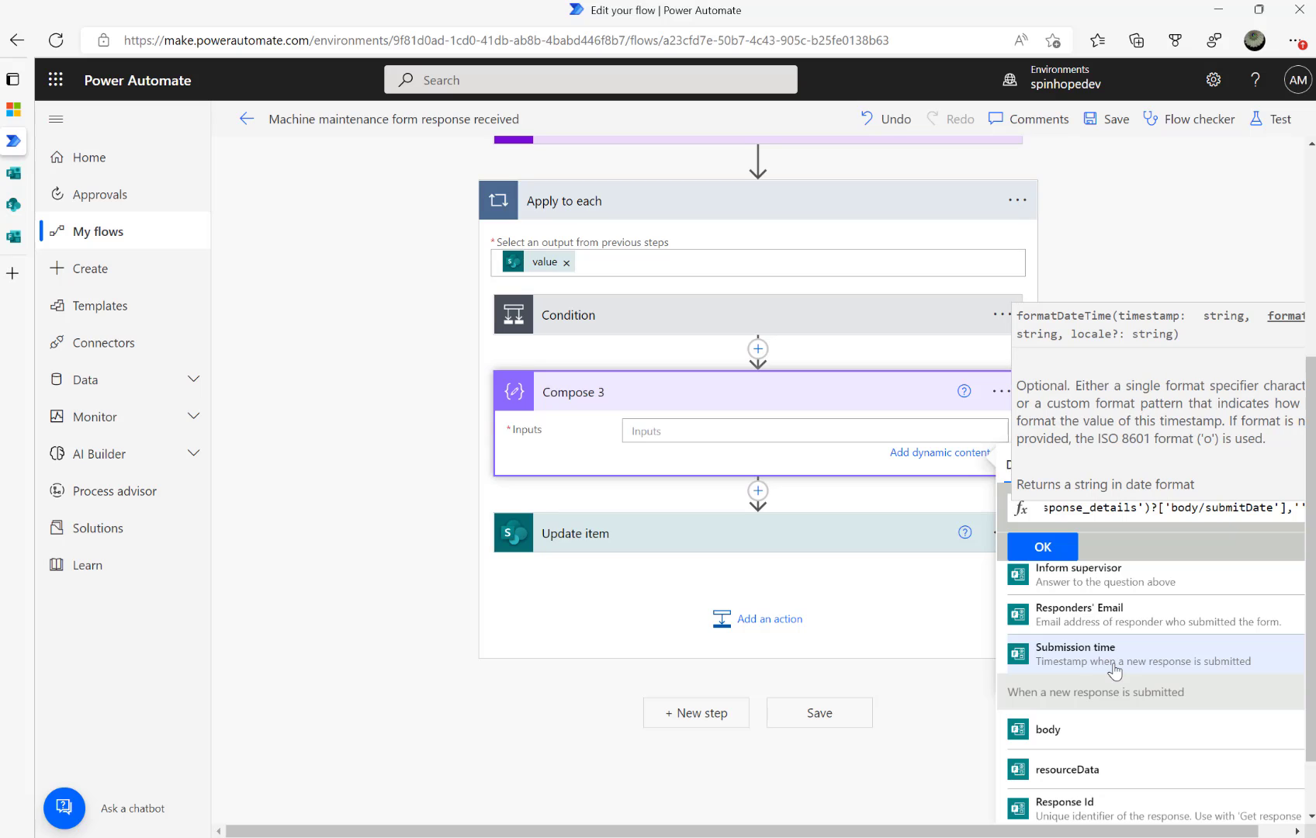
type("'yyyy")
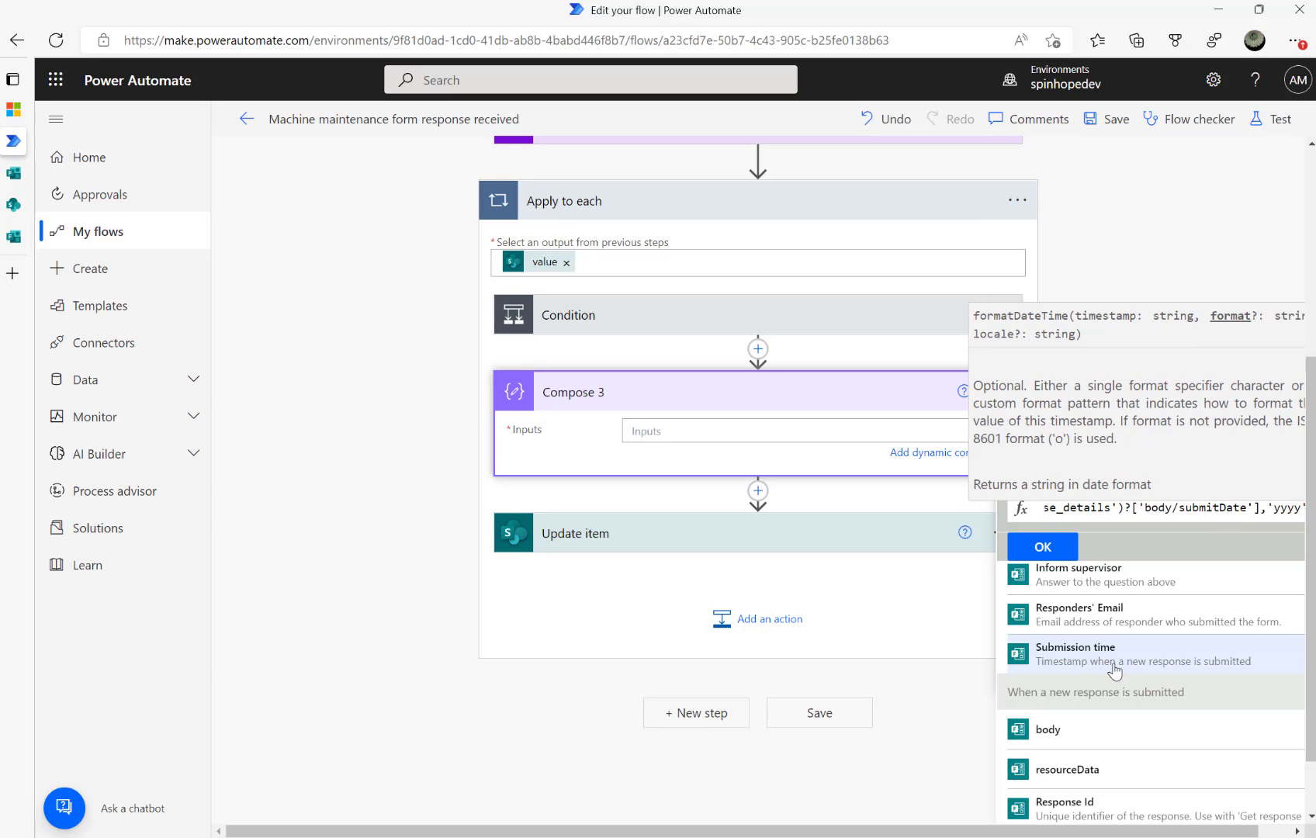
type("-M")
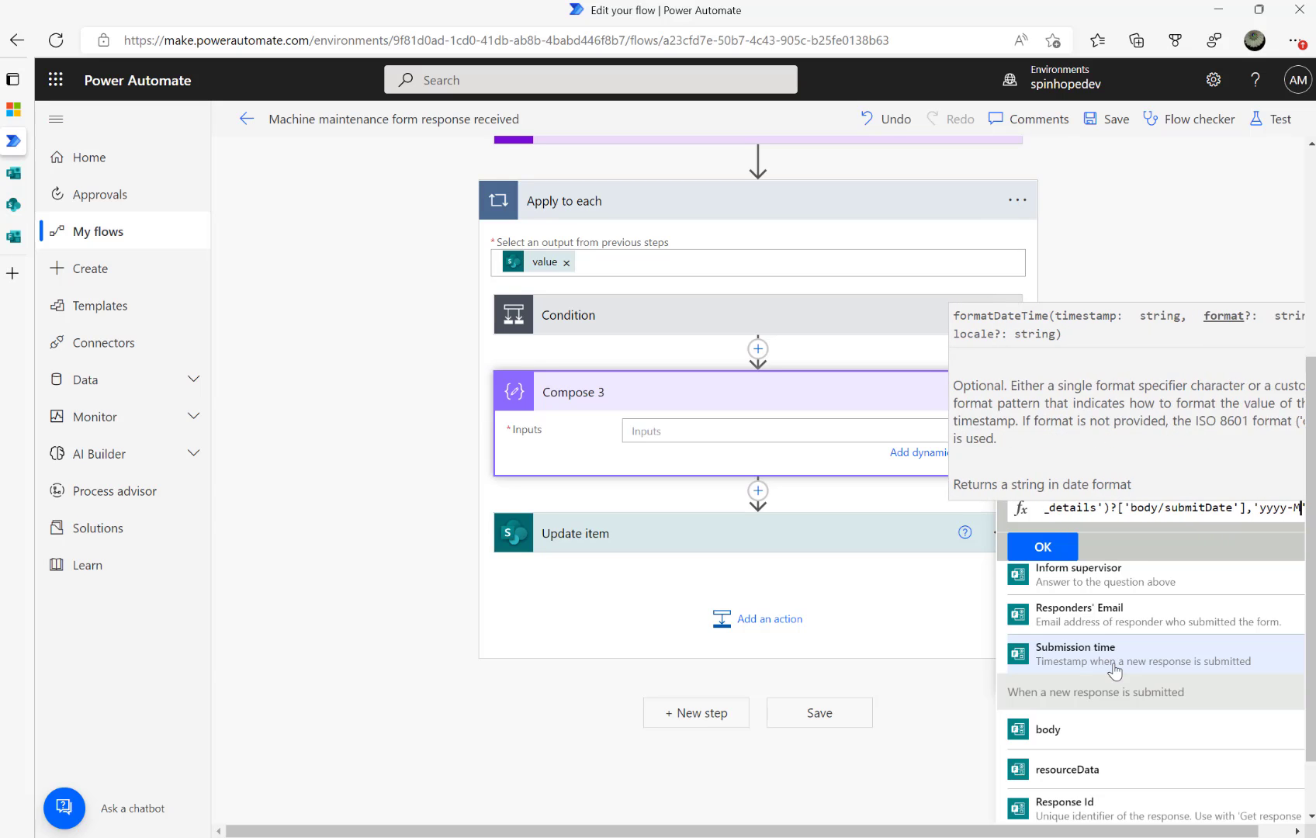
type("M-")
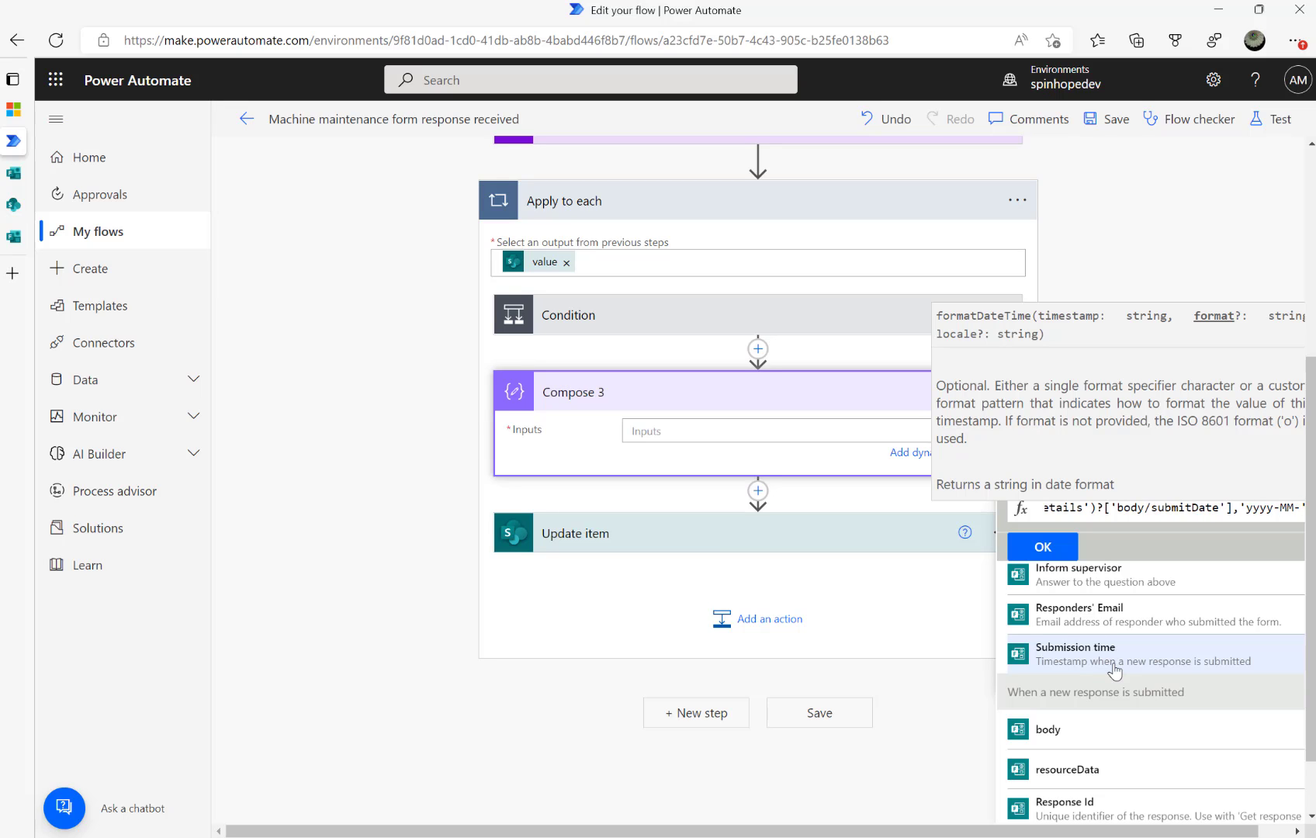
type("dd")
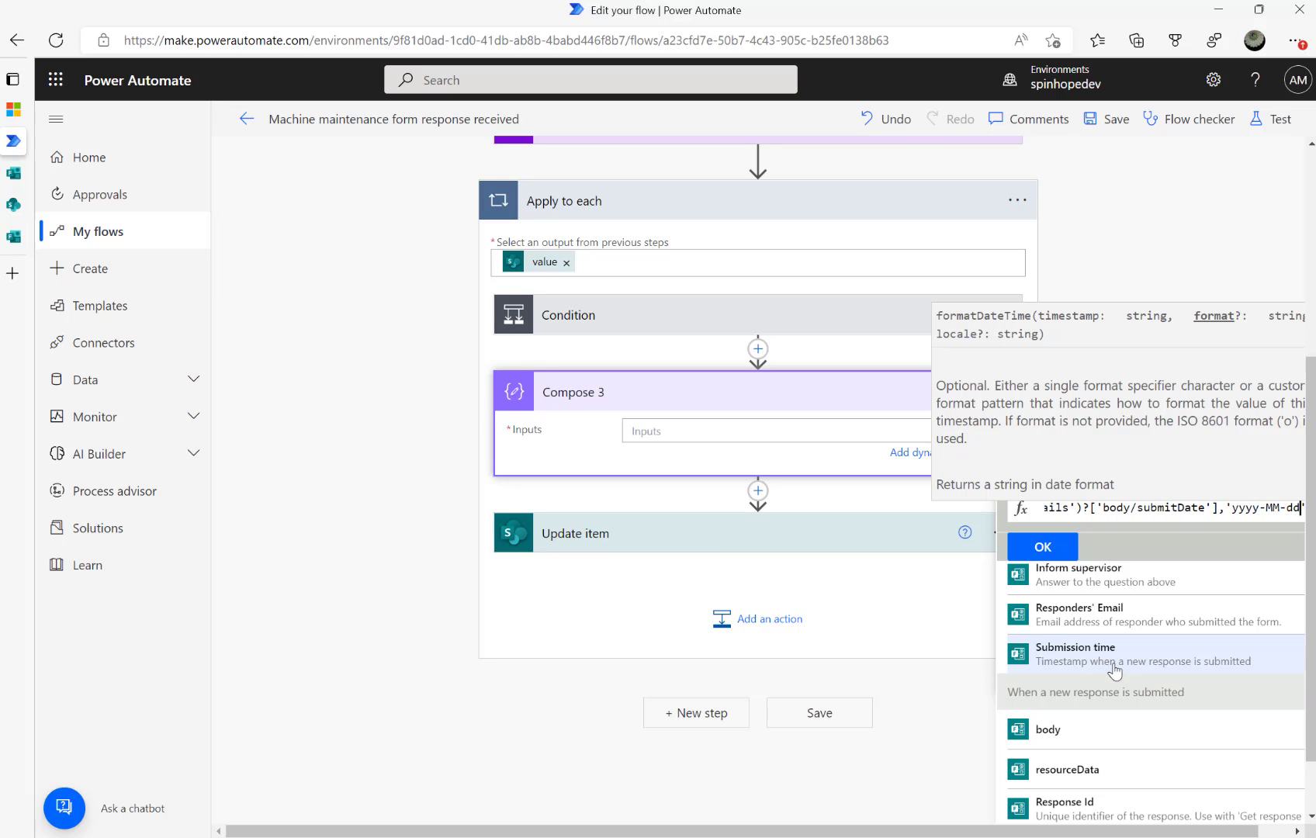
left_click(1045, 547)
Fill Update item's Response Date field with Compose 3's Outputs
left_click(609, 540)
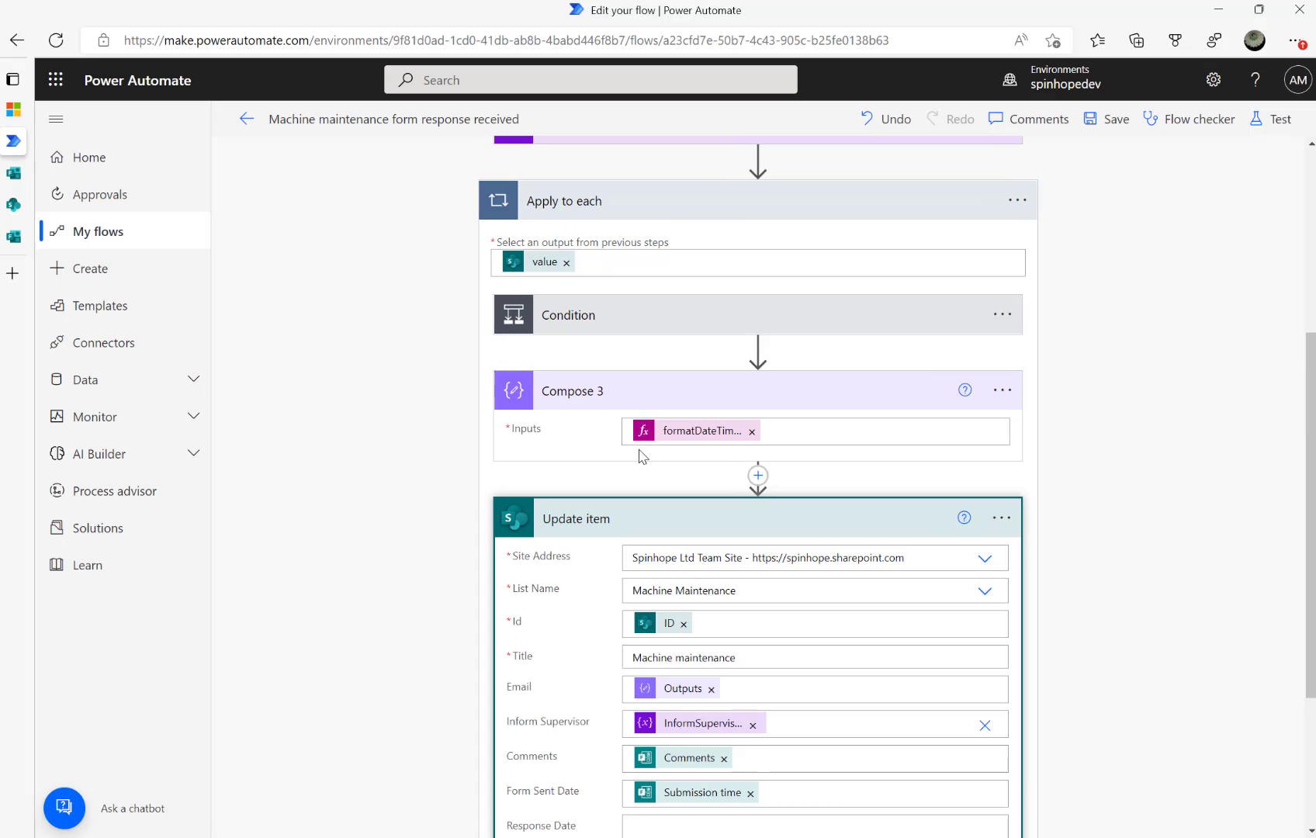
scroll(771, 638, "down", 3)
left_click(693, 597)
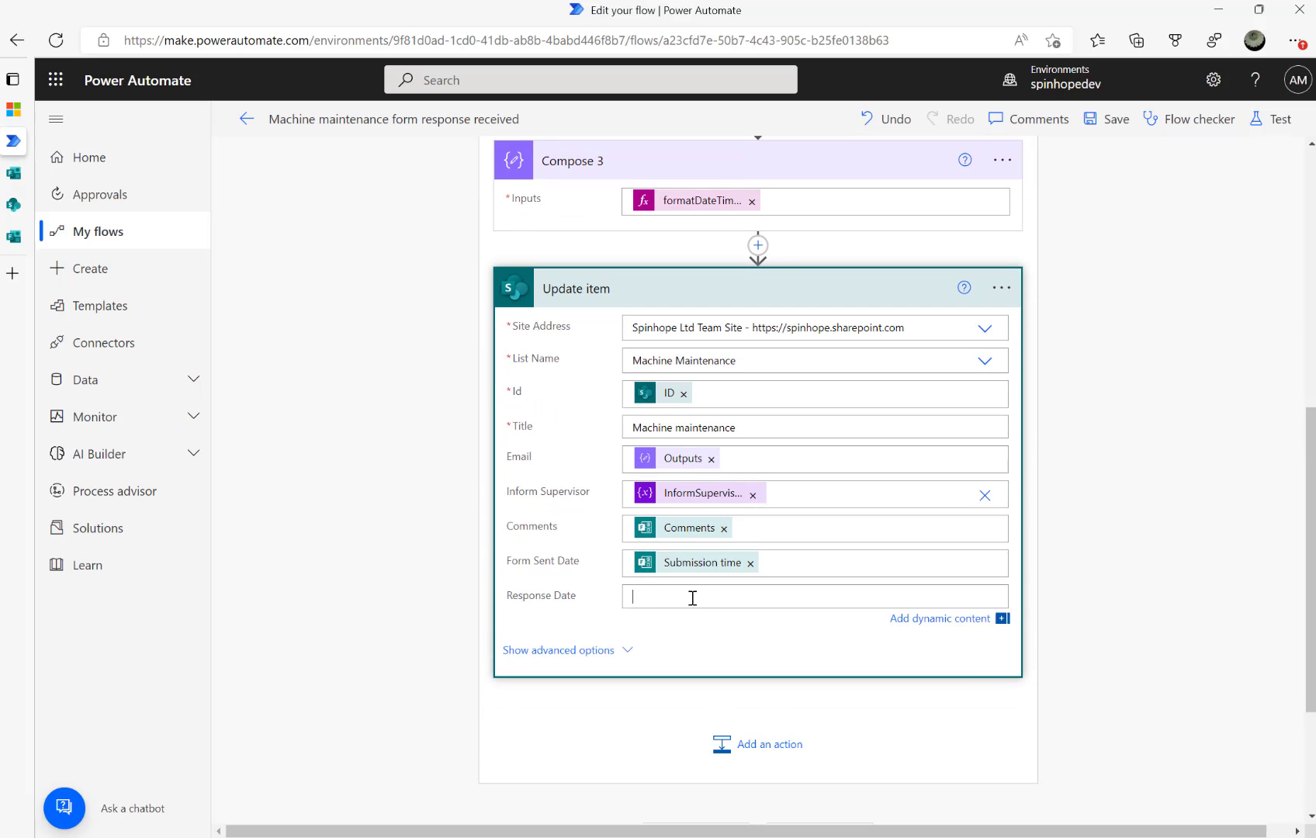
scroll(956, 677, "down", 3)
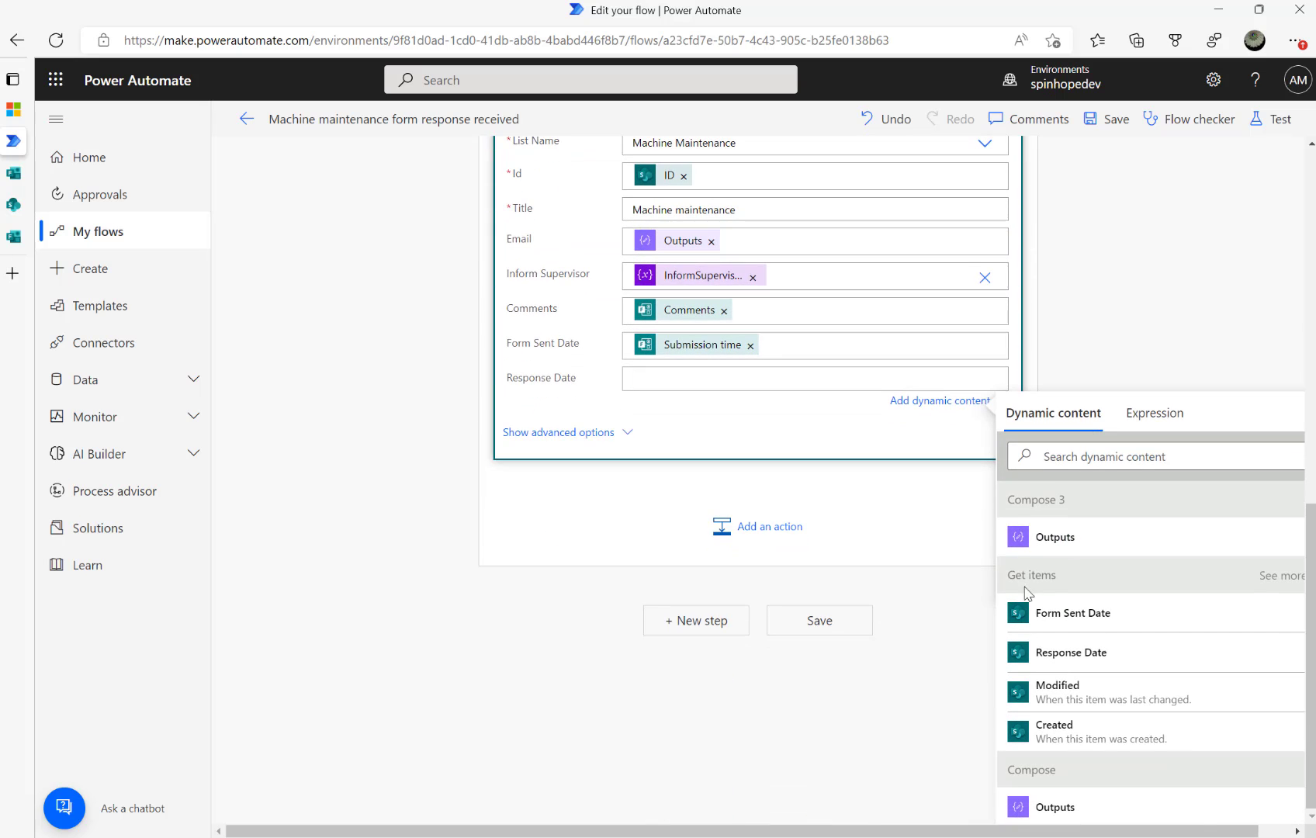
left_click(1040, 549)
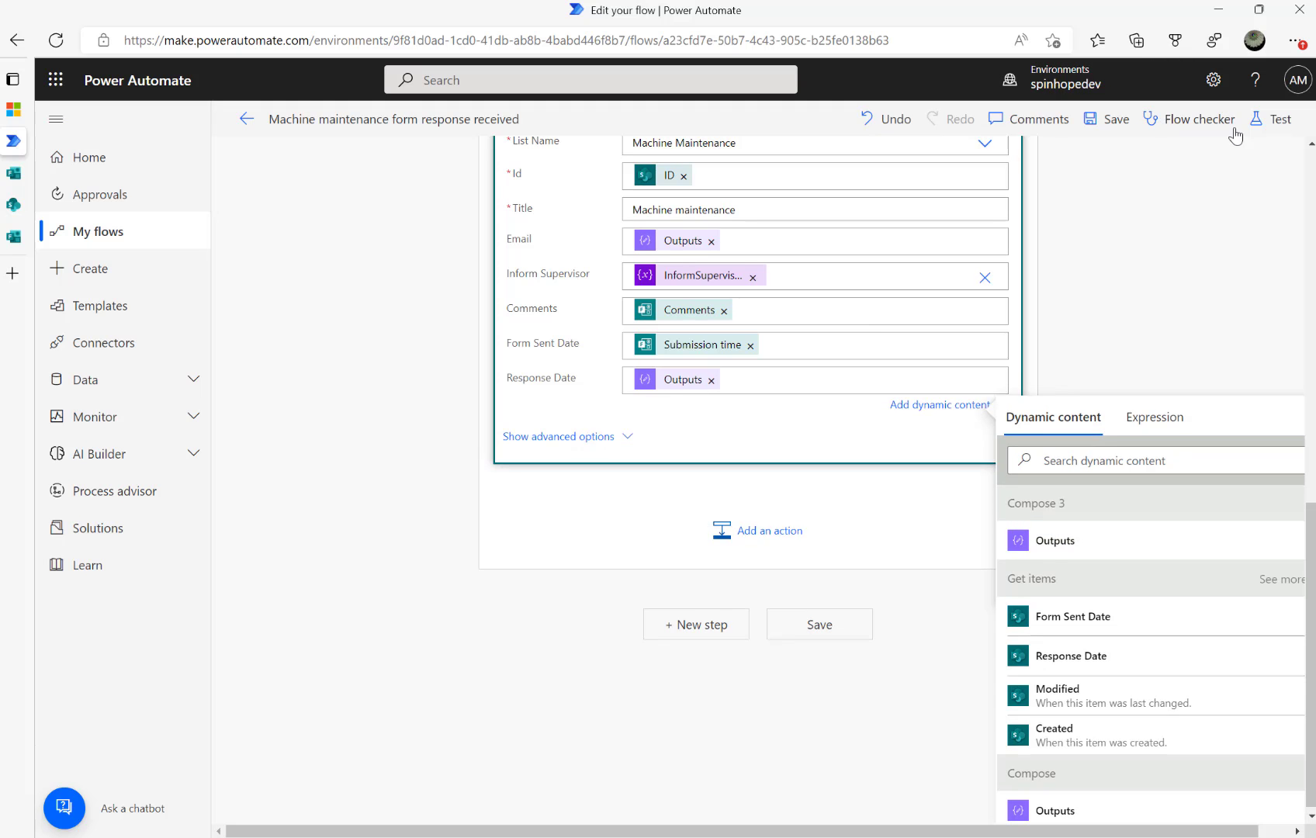
left_click(1258, 125)
Save and test the flow using the most recent trigger run
left_click(1080, 295)
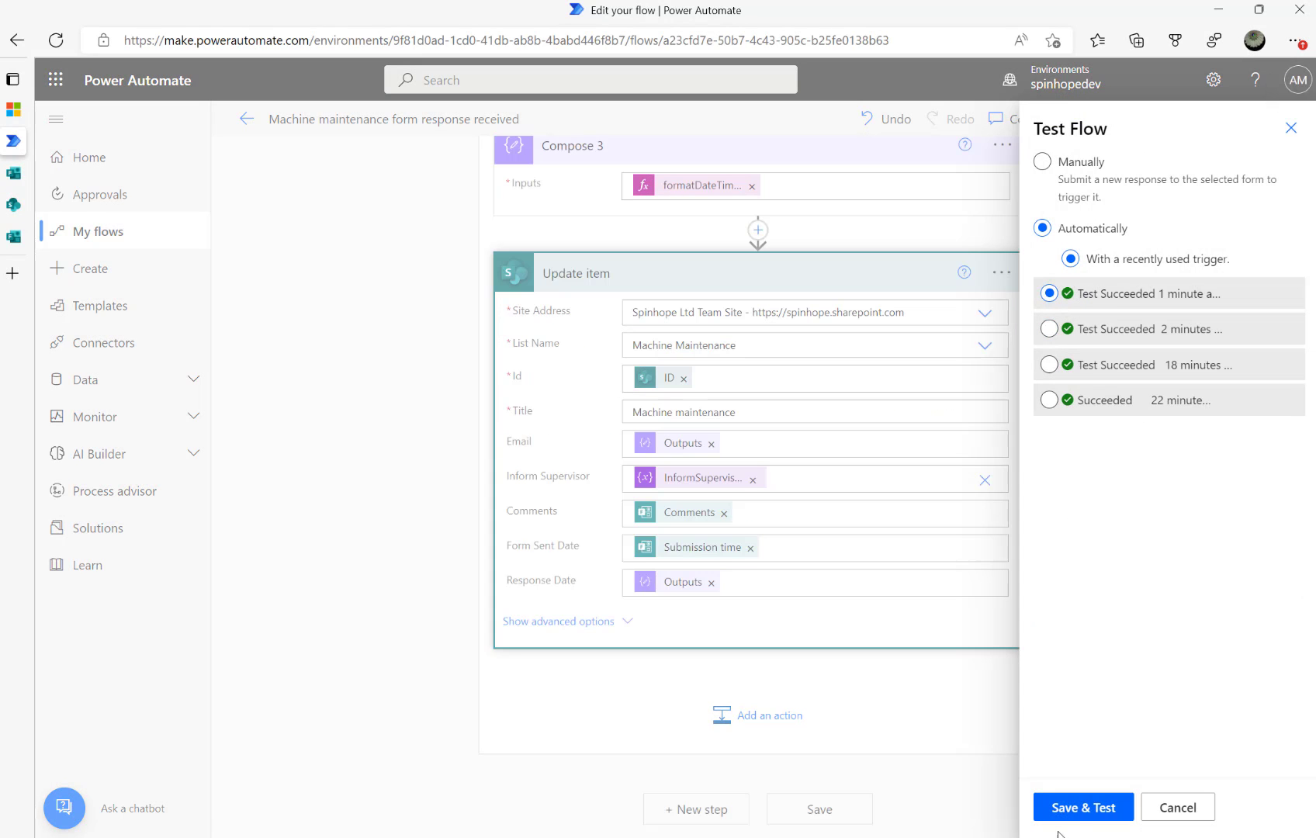
left_click(1078, 813)
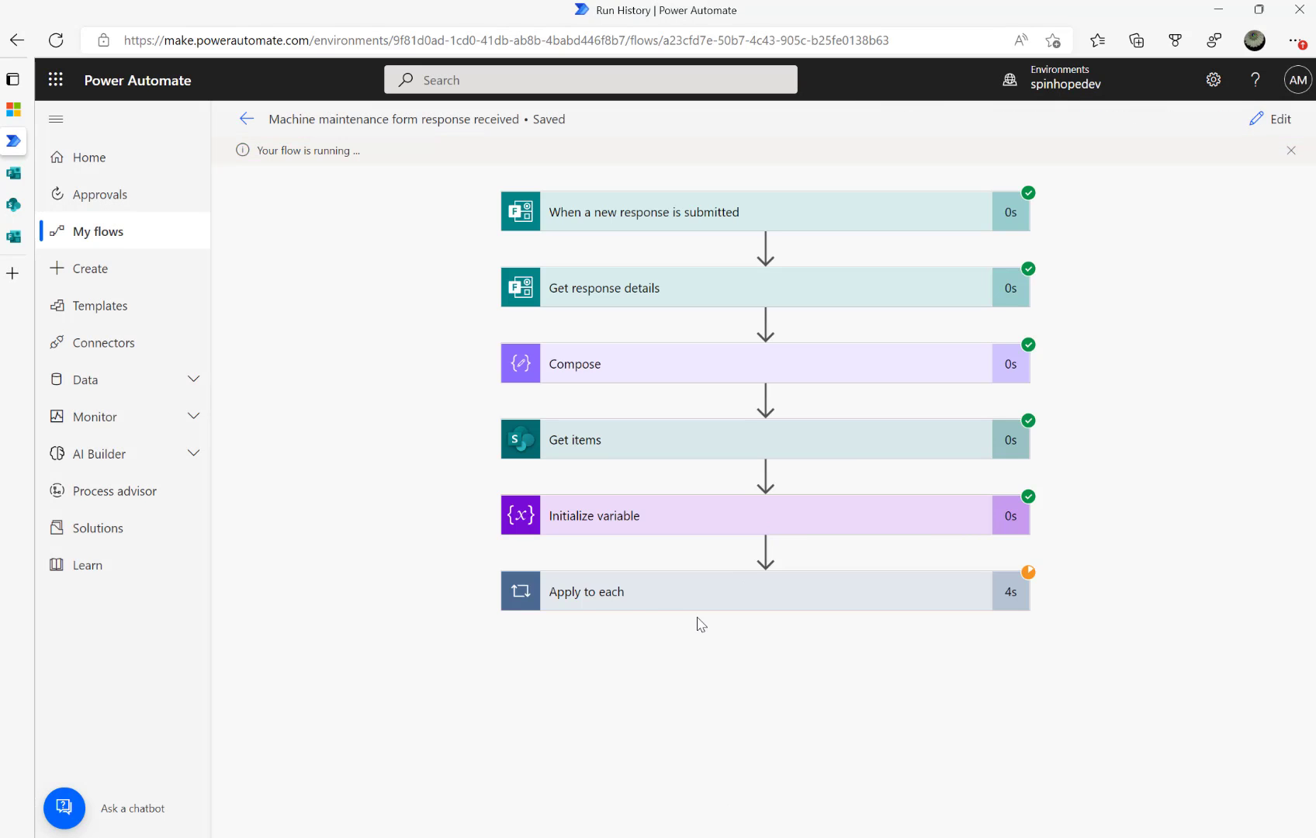
left_click(659, 605)
Verify Update item's Response Date and Compose 3's output are both 2022-10-08
scroll(694, 760, "down", 2)
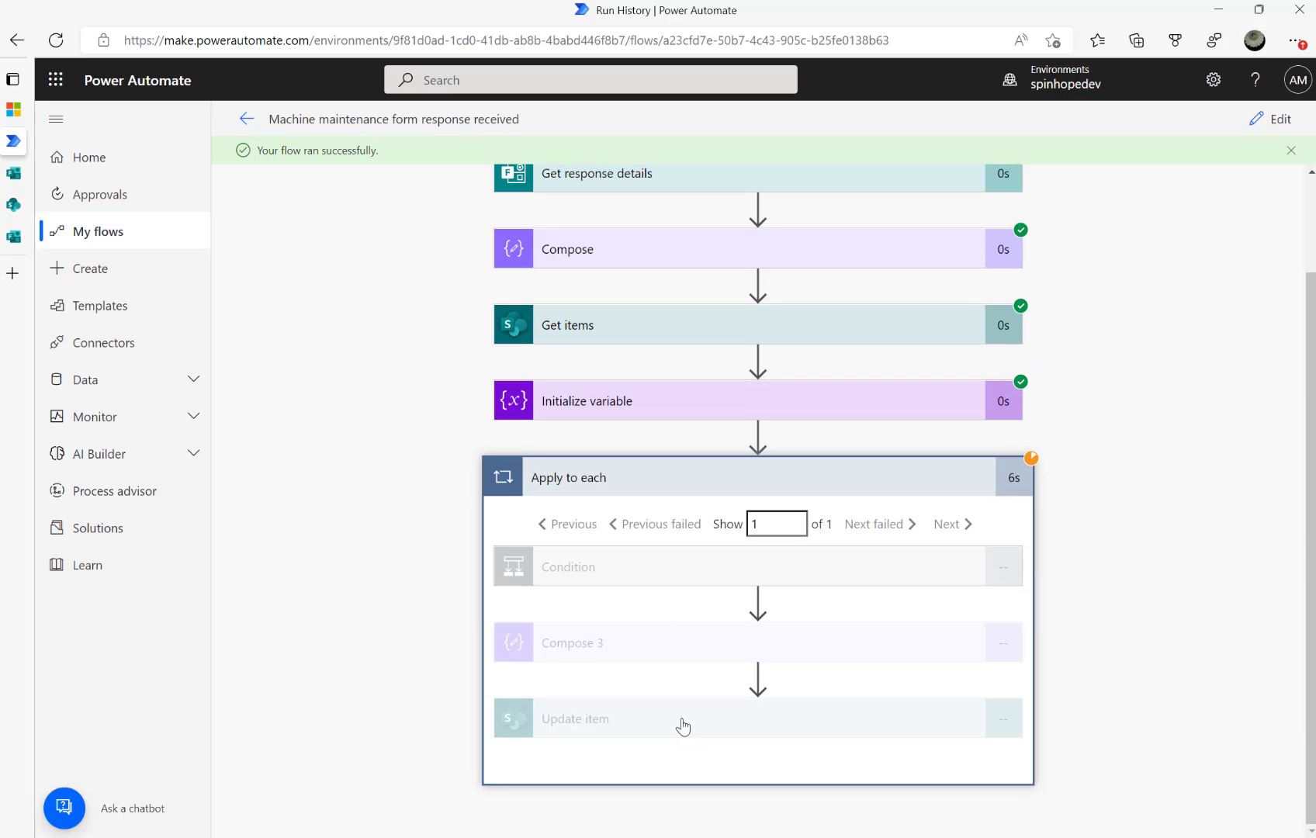
left_click(682, 726)
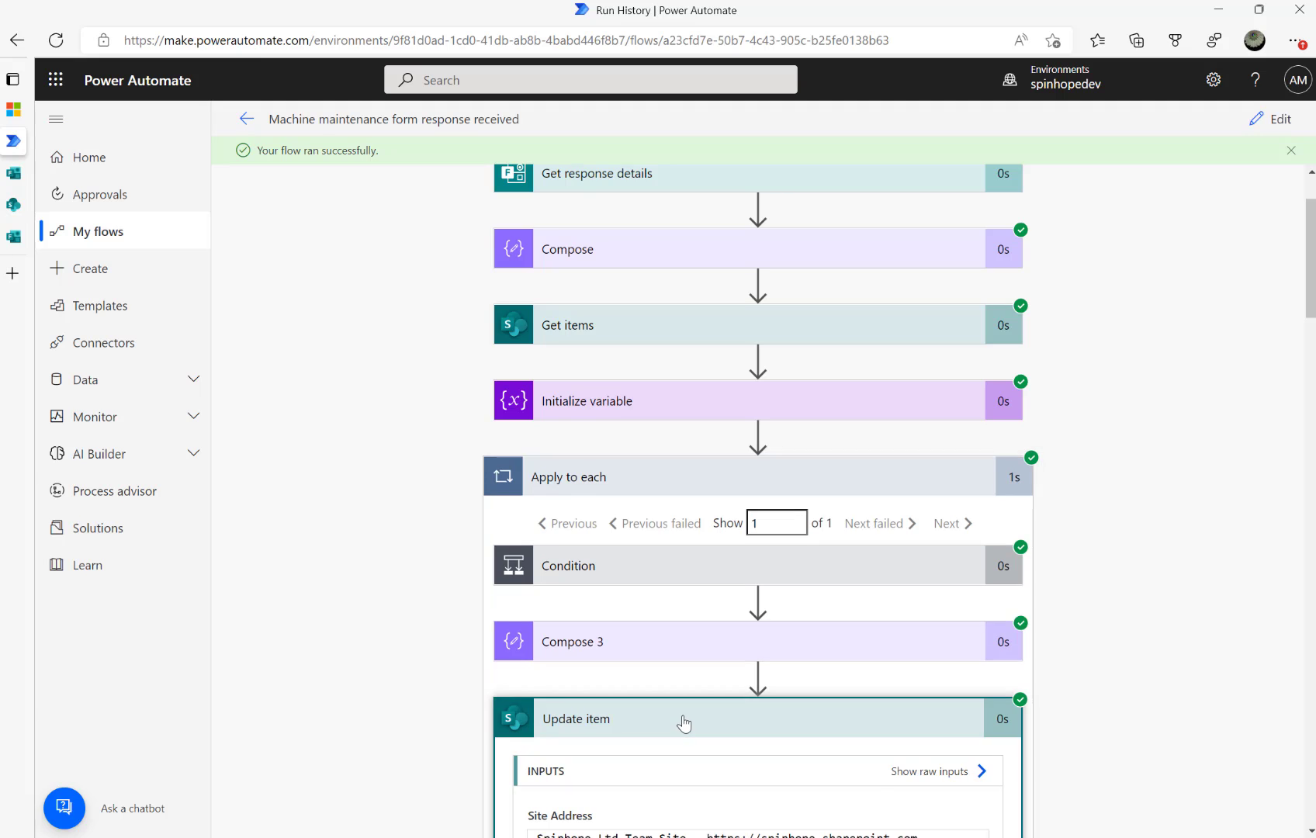
scroll(686, 714, "down", 5)
scroll(685, 712, "down", 3)
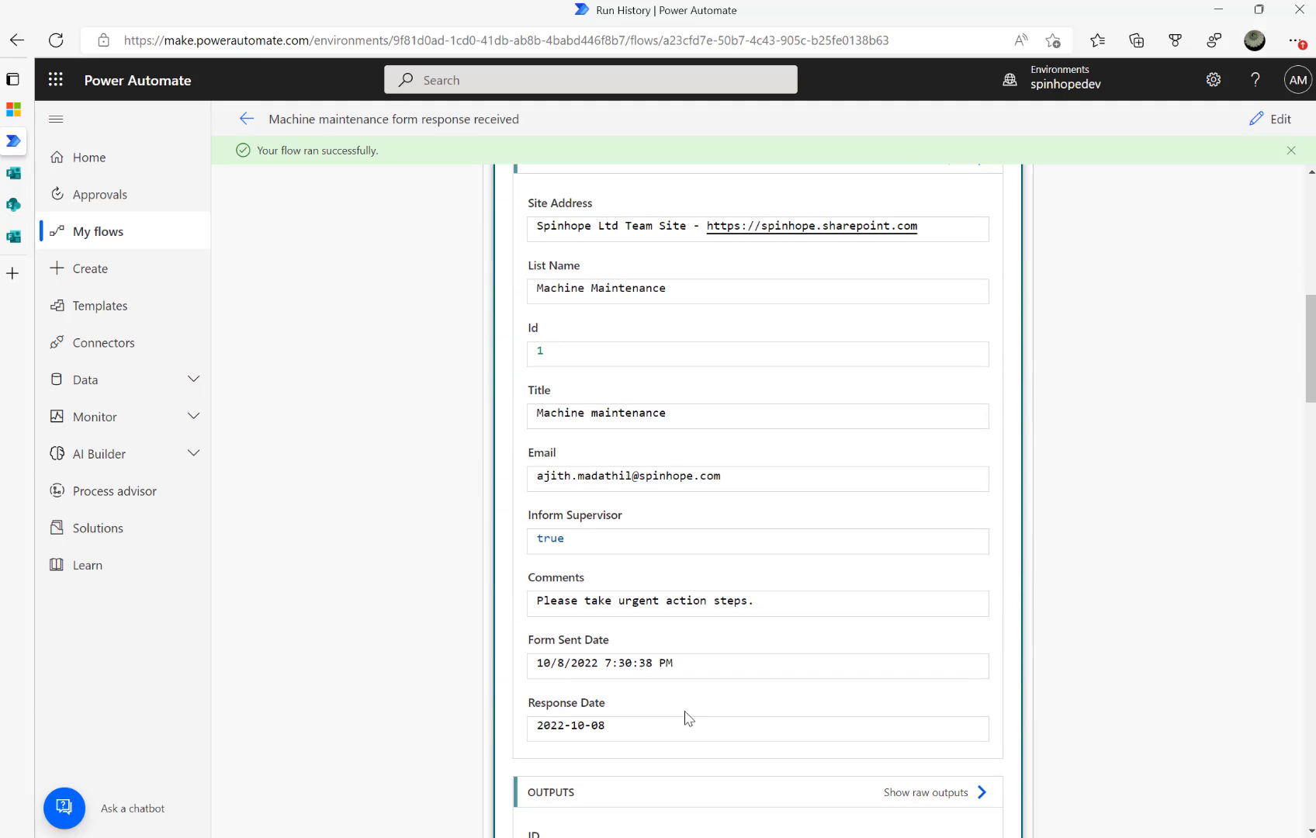
triple_click(652, 732)
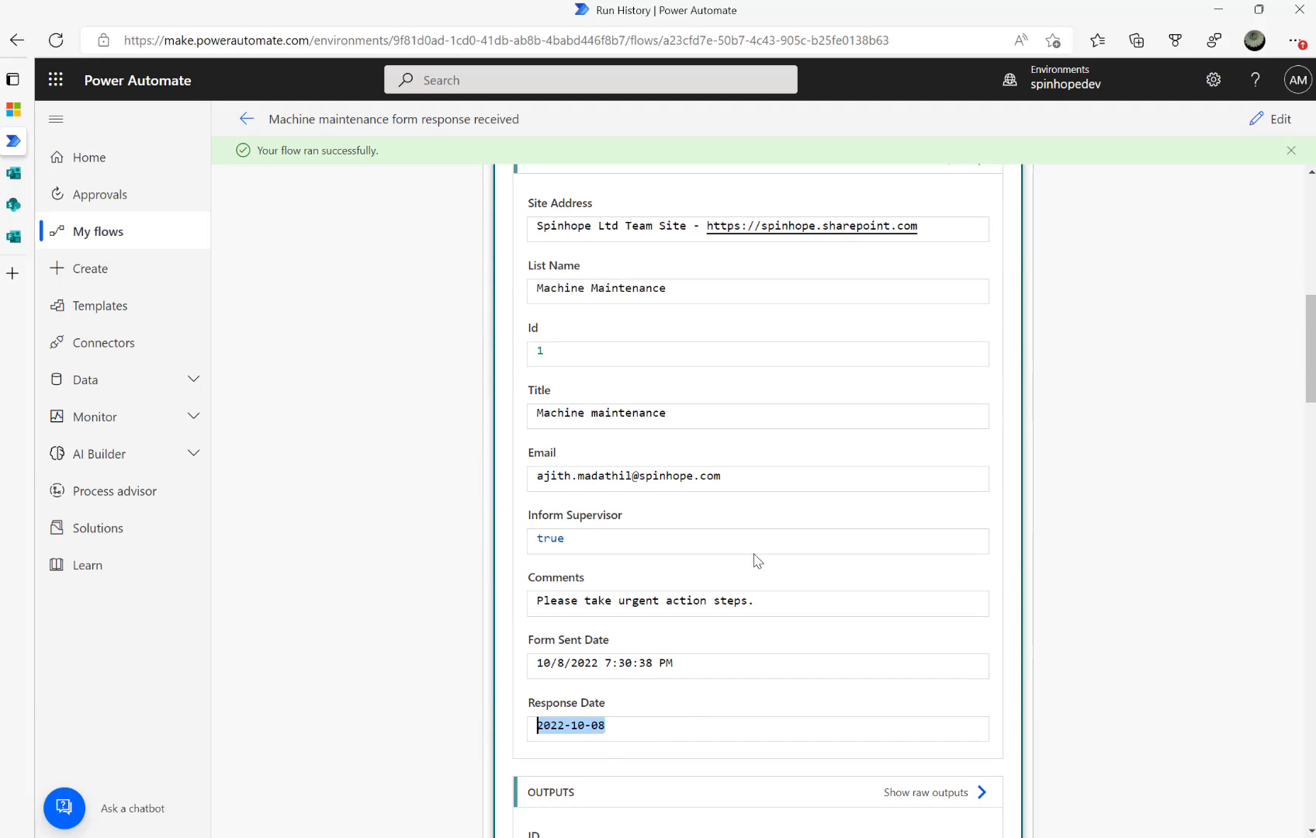
scroll(750, 561, "up", 4)
left_click(616, 301)
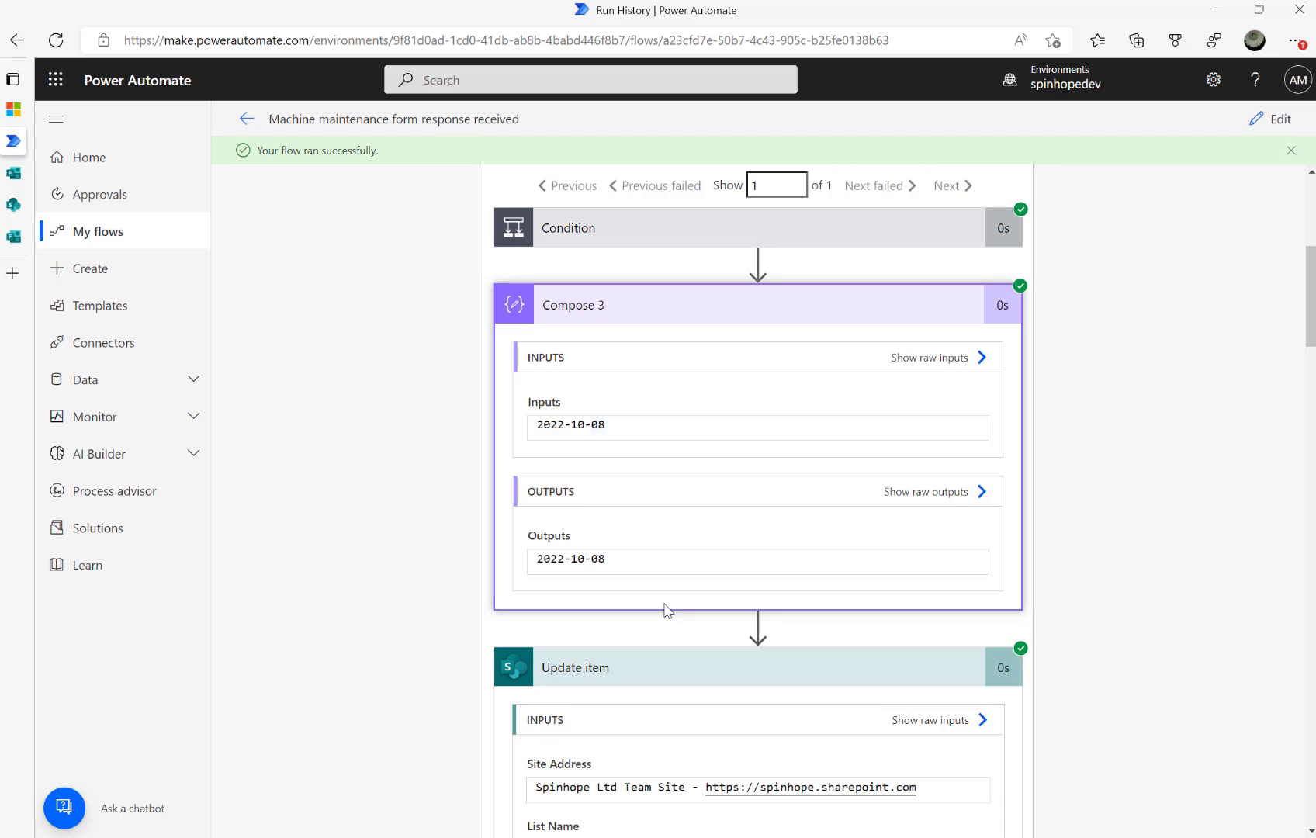
scroll(665, 611, "down", 5)
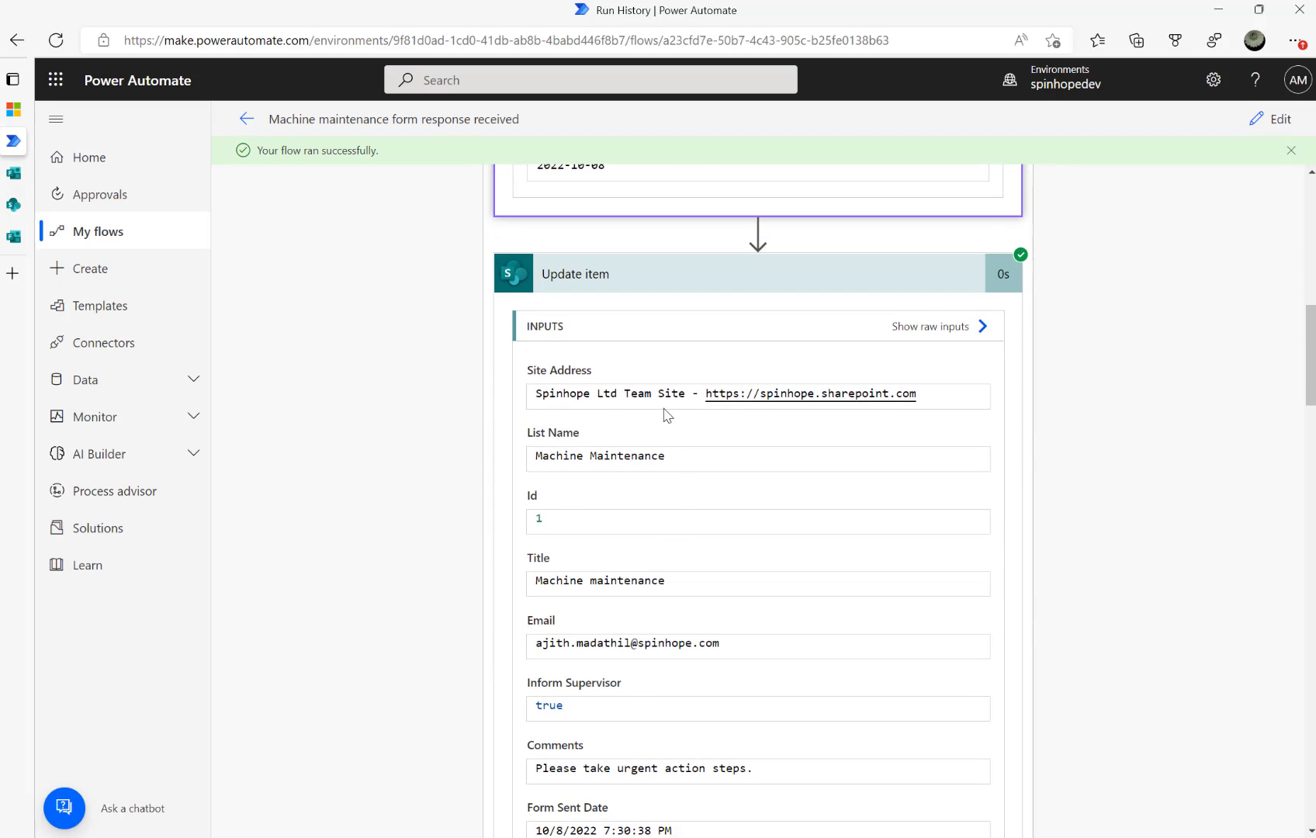
scroll(696, 553, "down", 4)
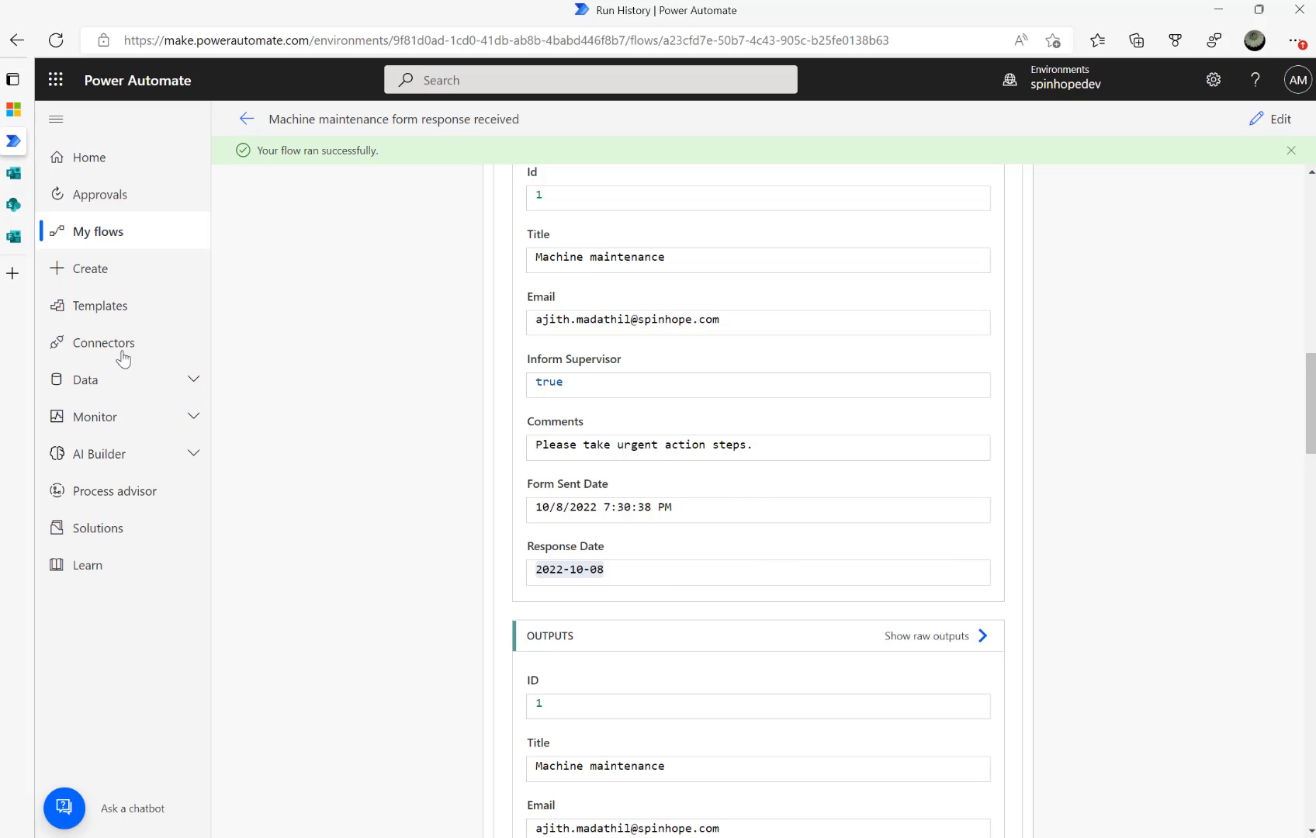
Reload the SharePoint Machine Maintenance list to see Response Date 08/10/2022 on the first item
mouse_move(14, 205)
left_click(66, 206)
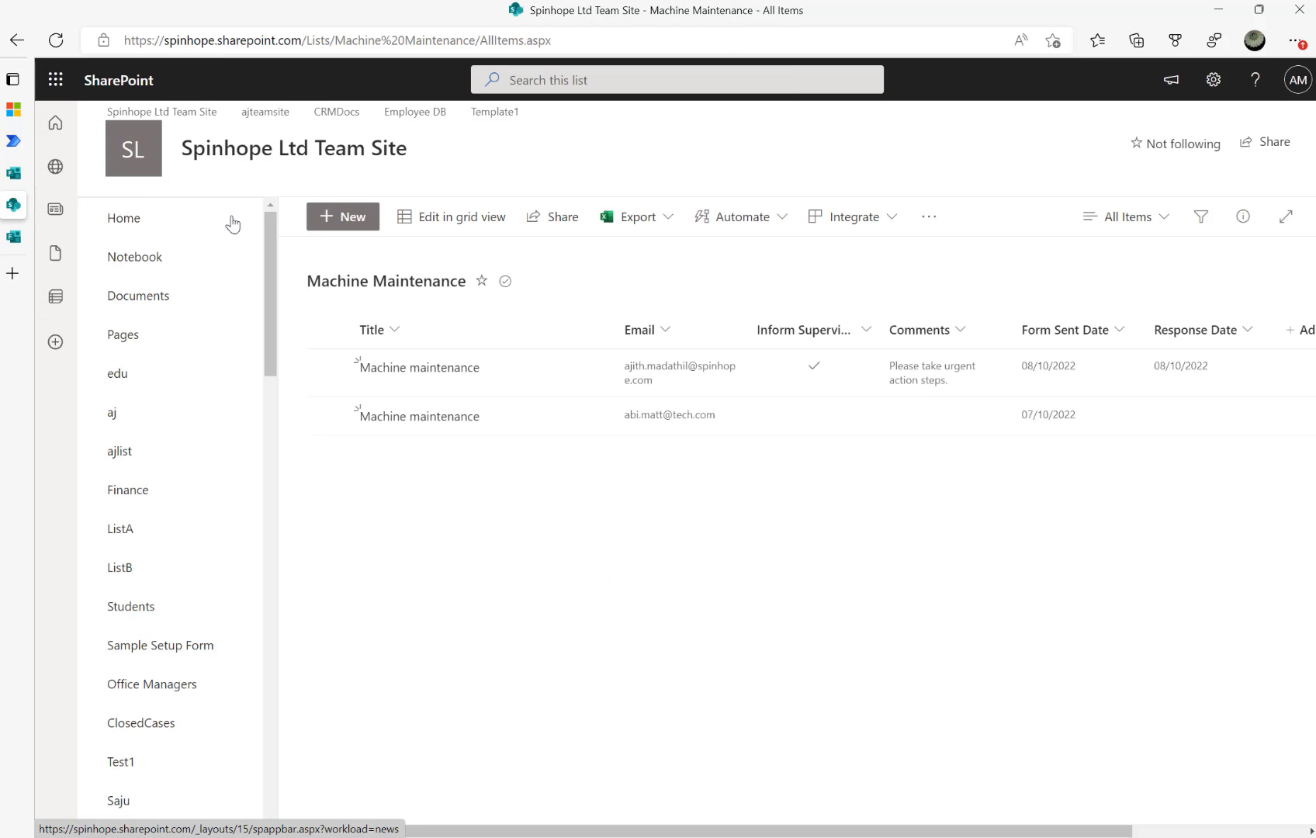
left_click(57, 41)
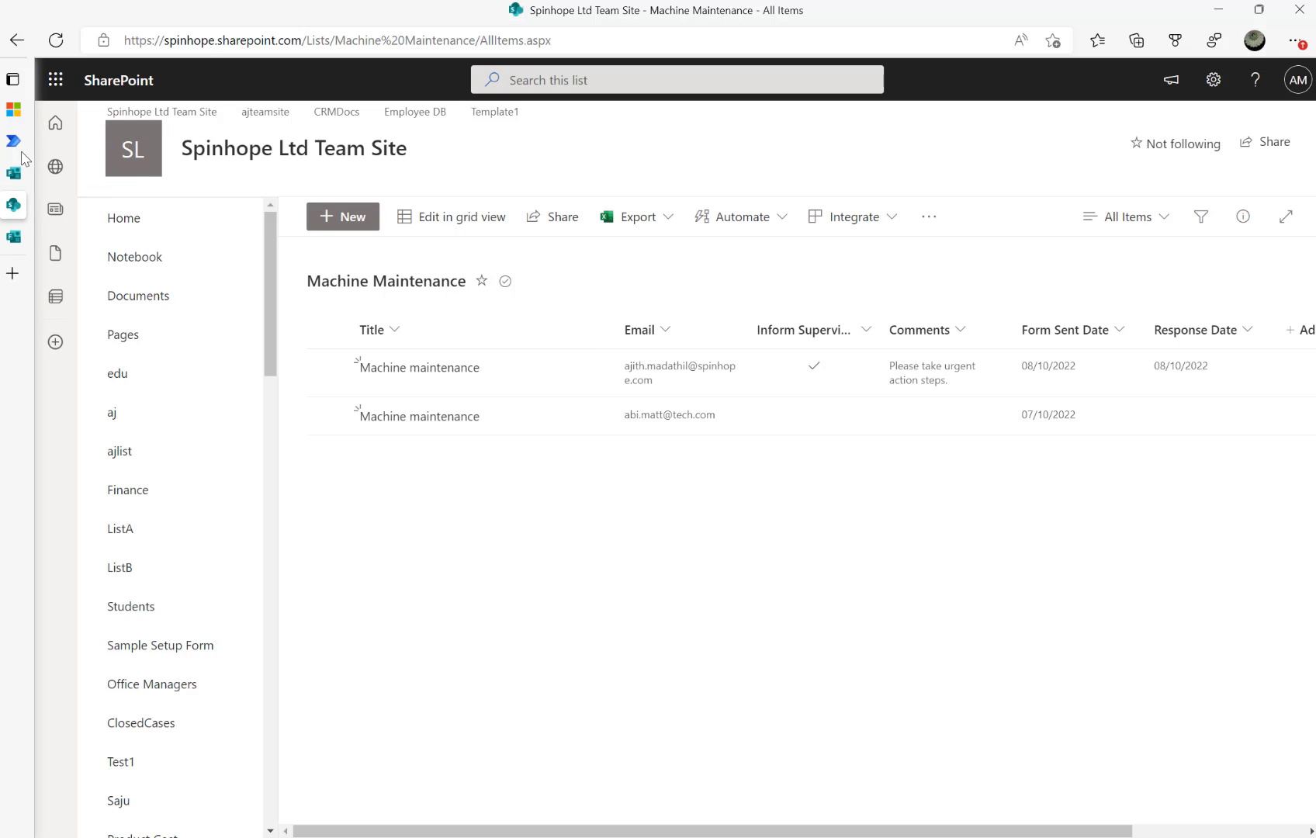
Return to the Power Automate run history and reopen the flow for editing
mouse_move(23, 167)
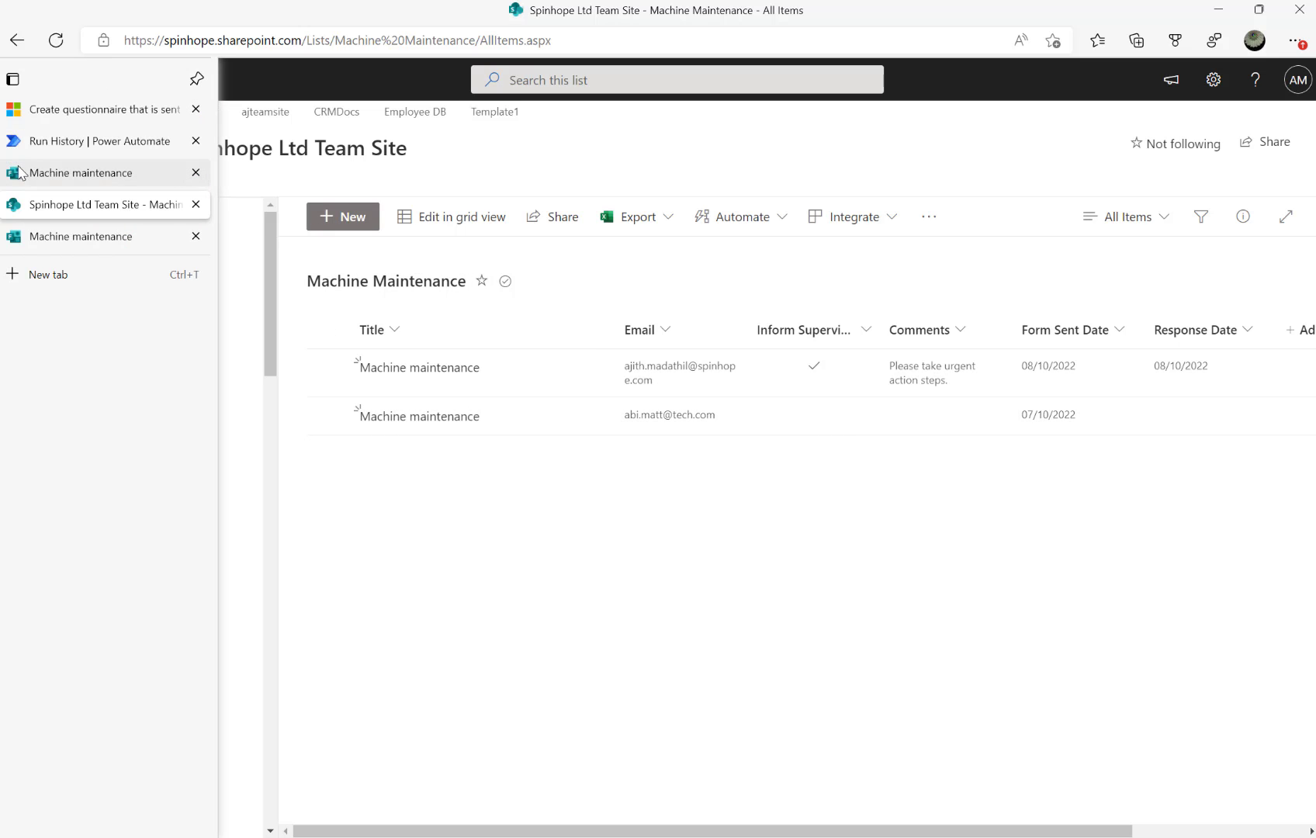
left_click(81, 140)
left_click(1266, 120)
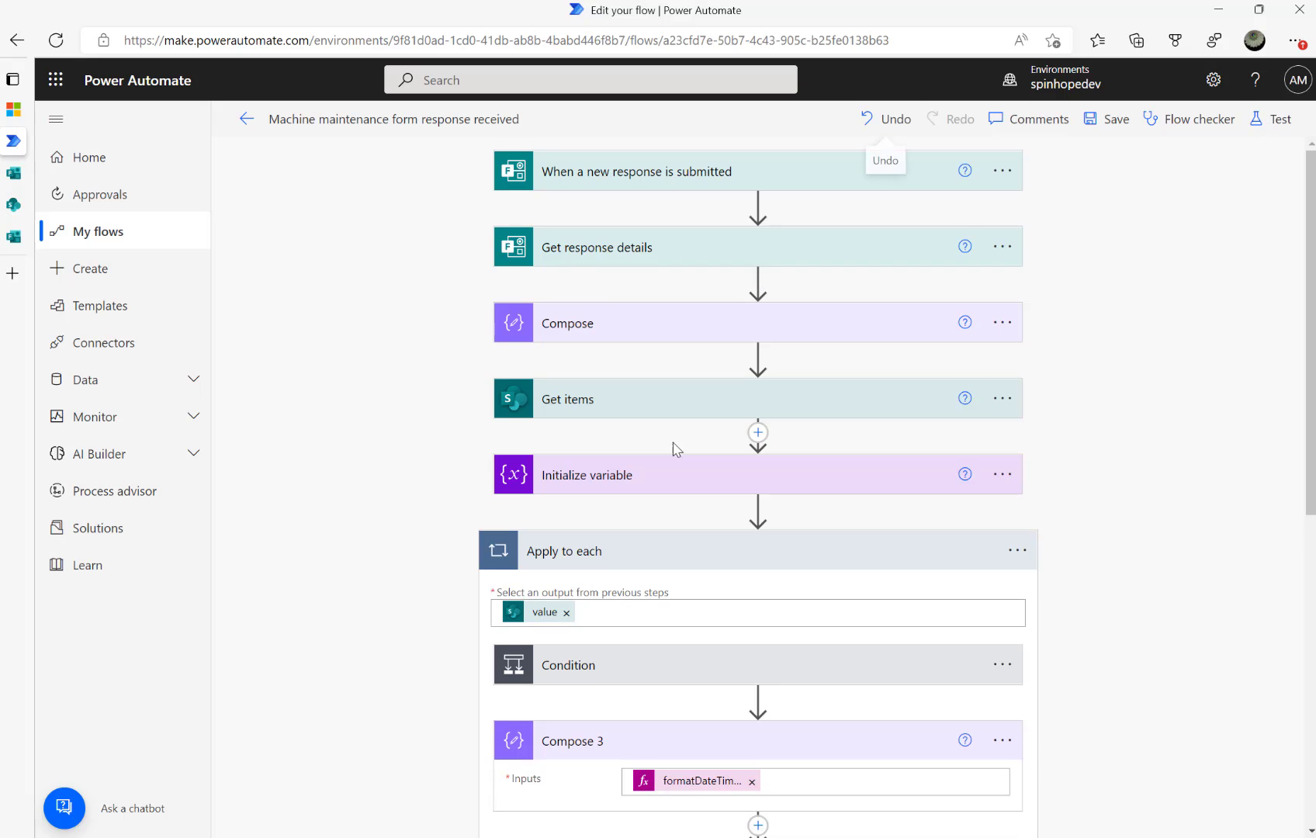
Collapse Update item and review the first condition's rule inside the loop
scroll(673, 449, "down", 8)
left_click(657, 271)
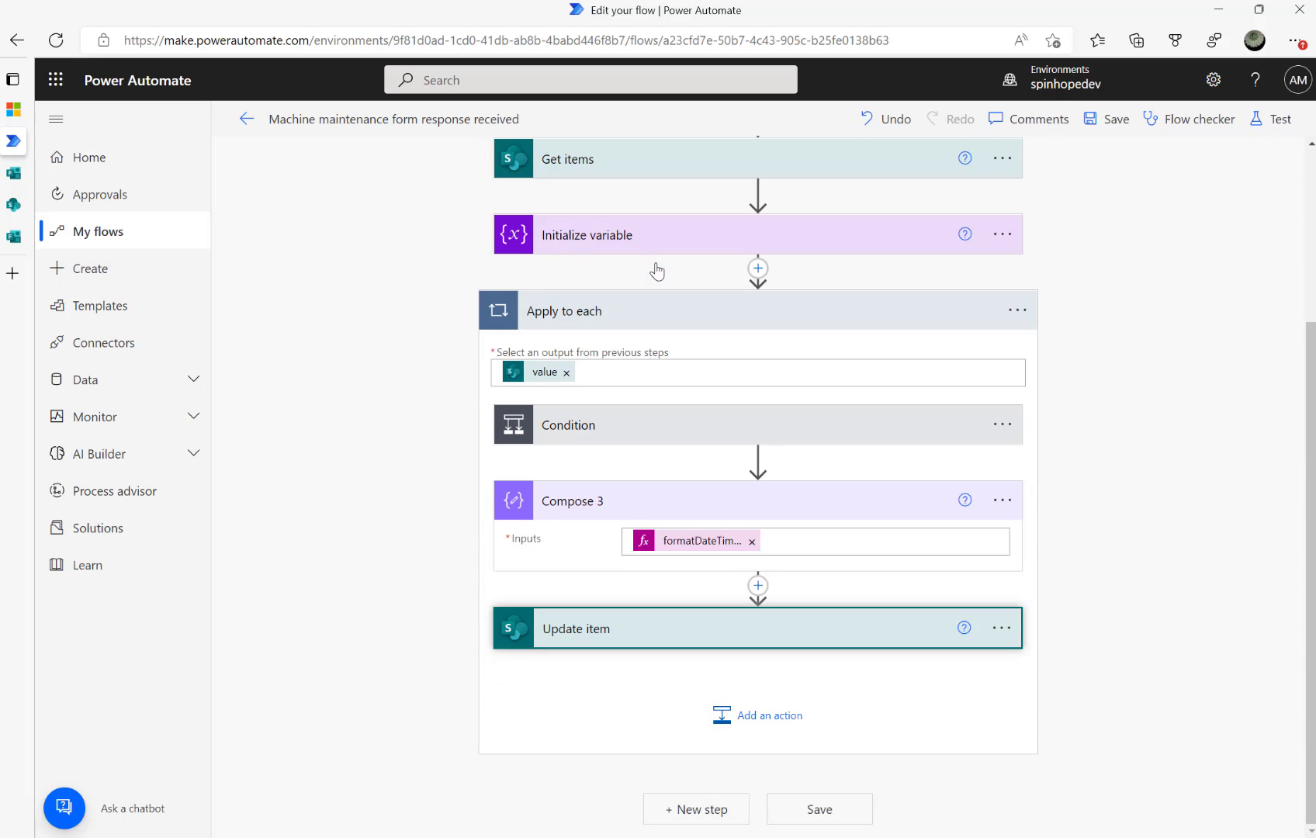
left_click(748, 718)
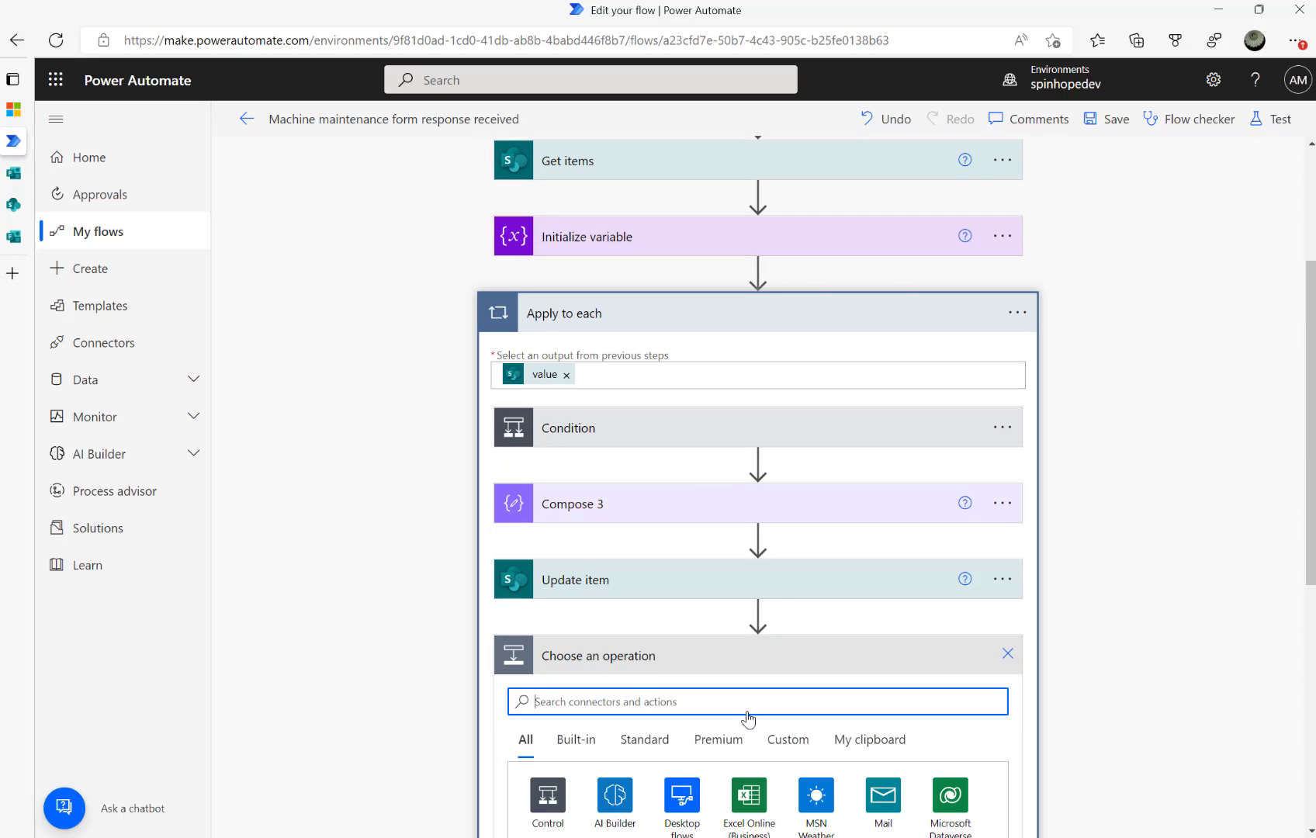
left_click(1008, 656)
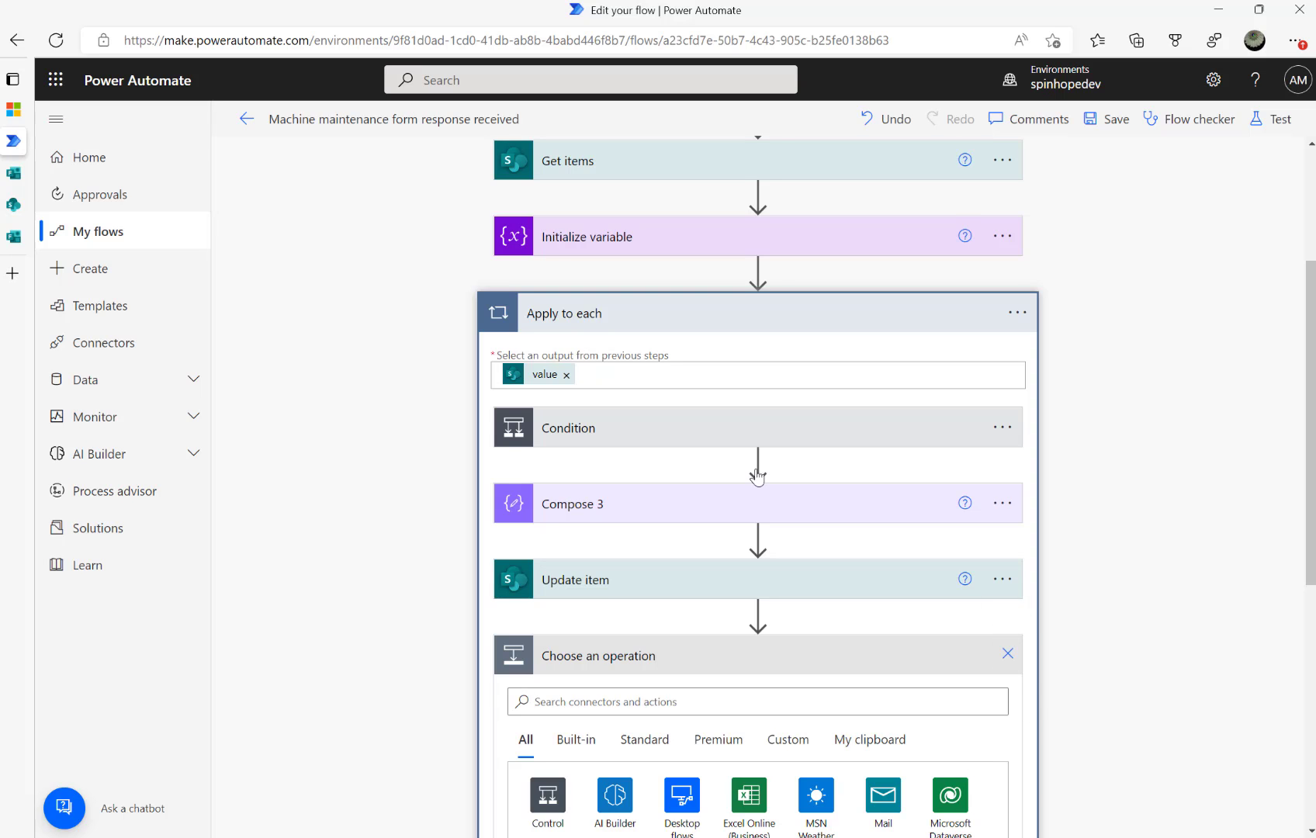
left_click(686, 518)
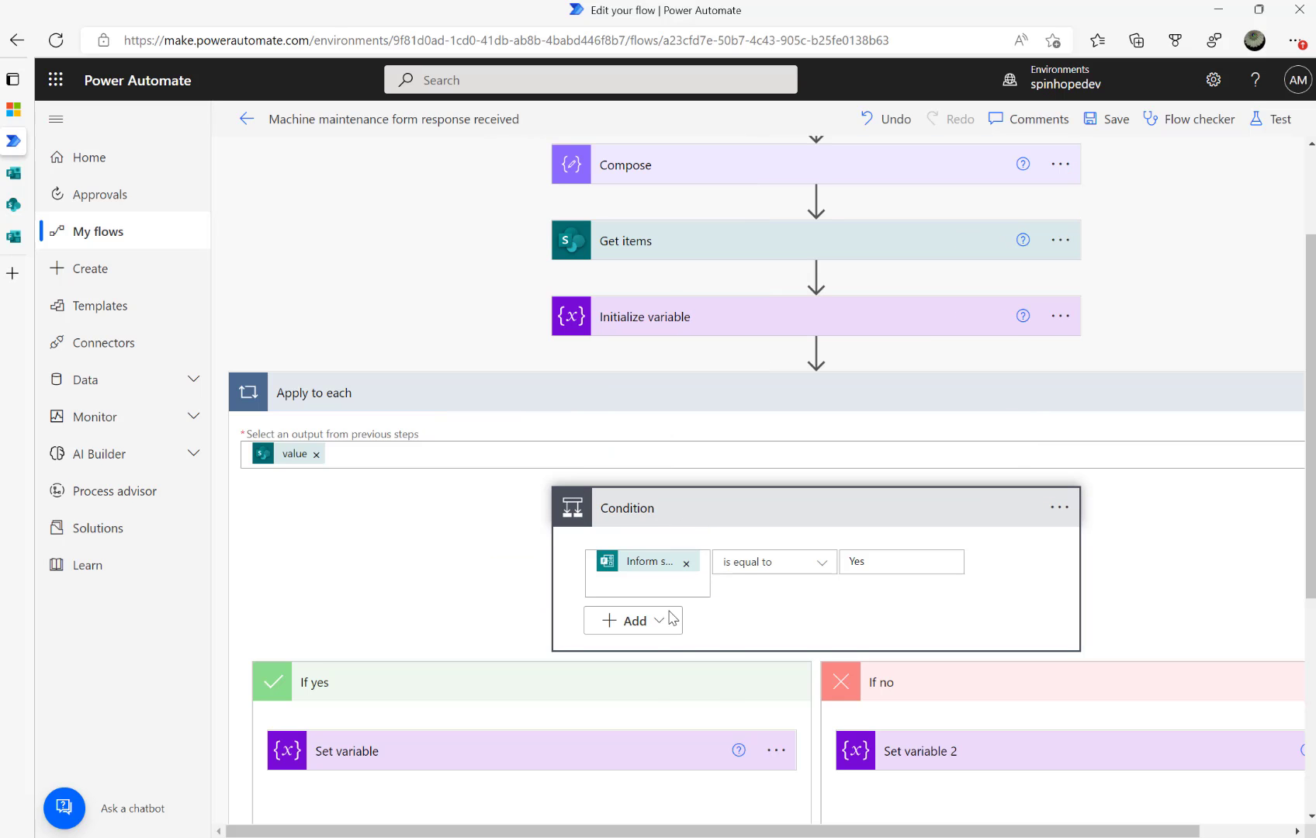
scroll(715, 687, "down", 3)
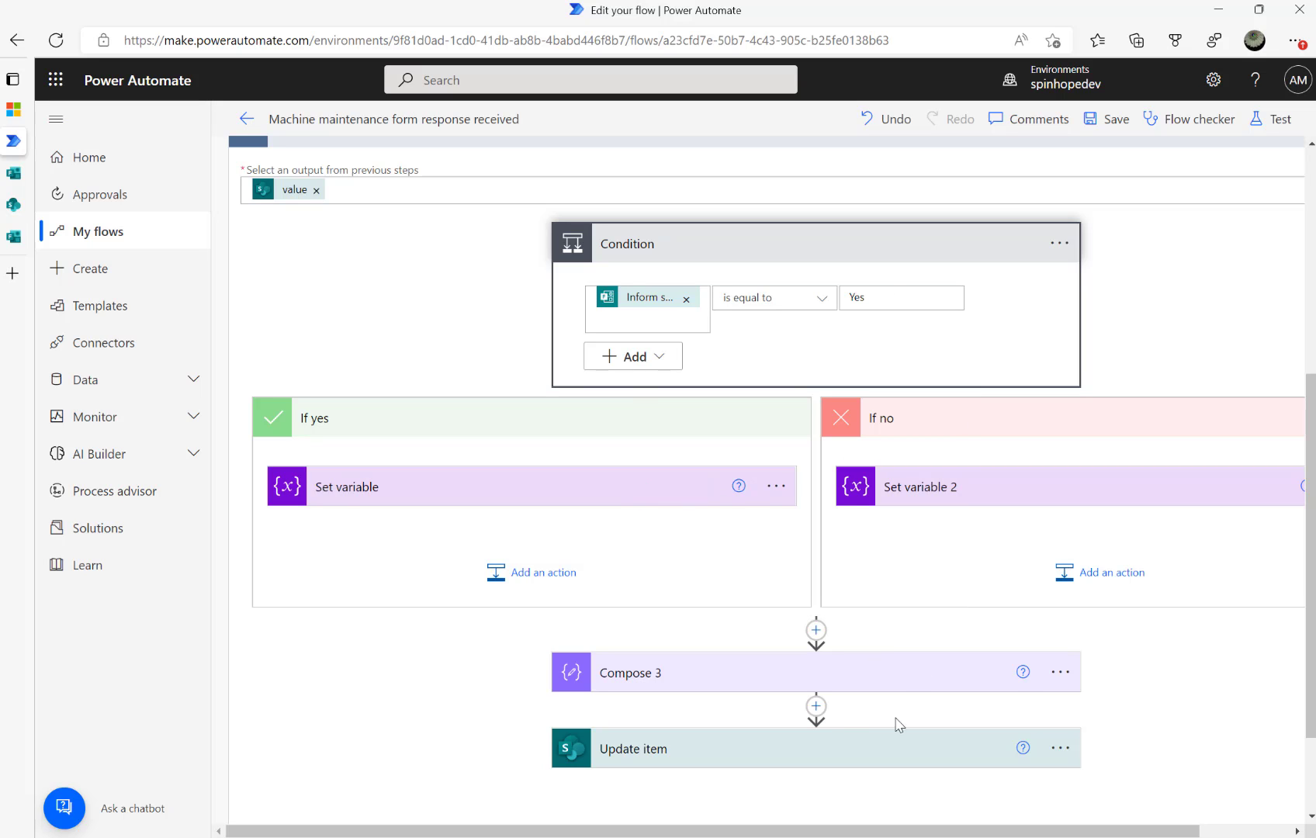
scroll(1032, 727, "down", 1)
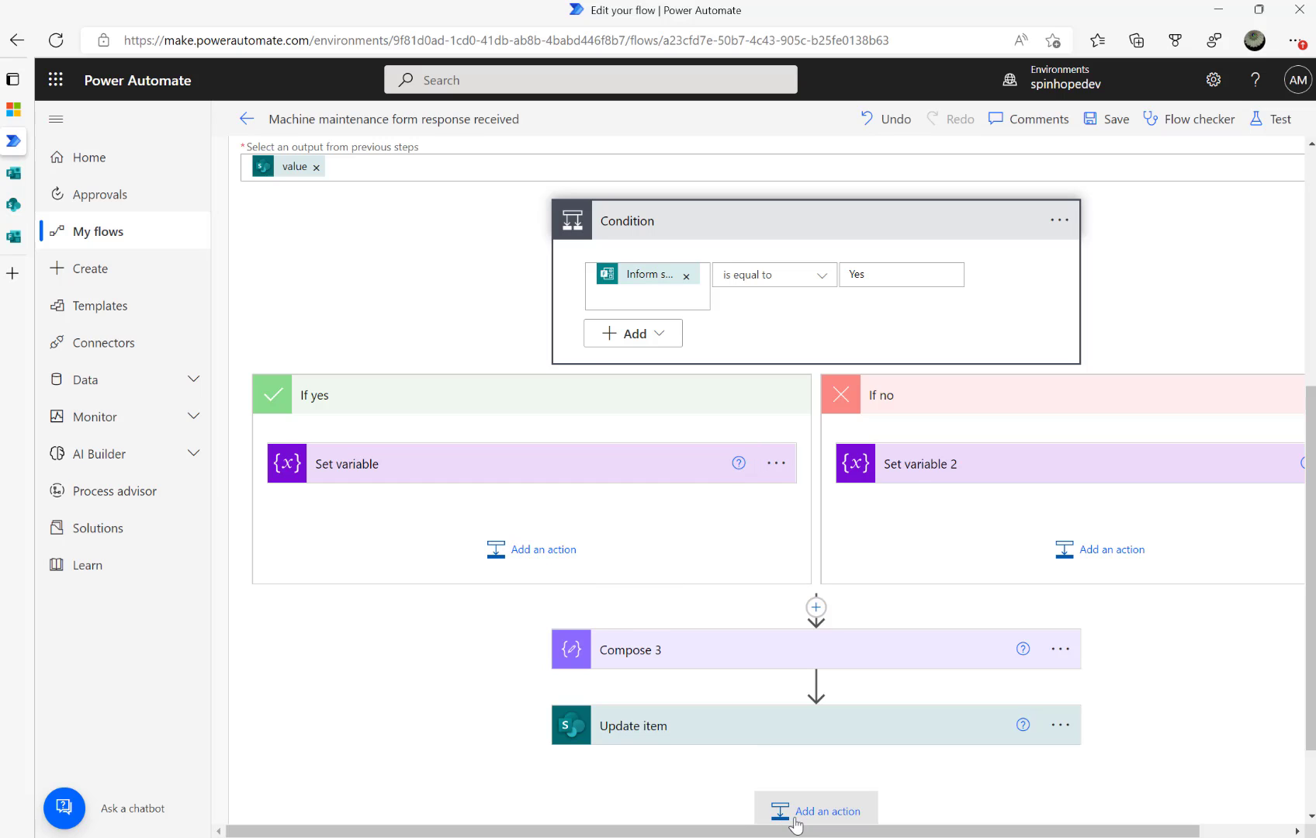
scroll(804, 822, "down", 2)
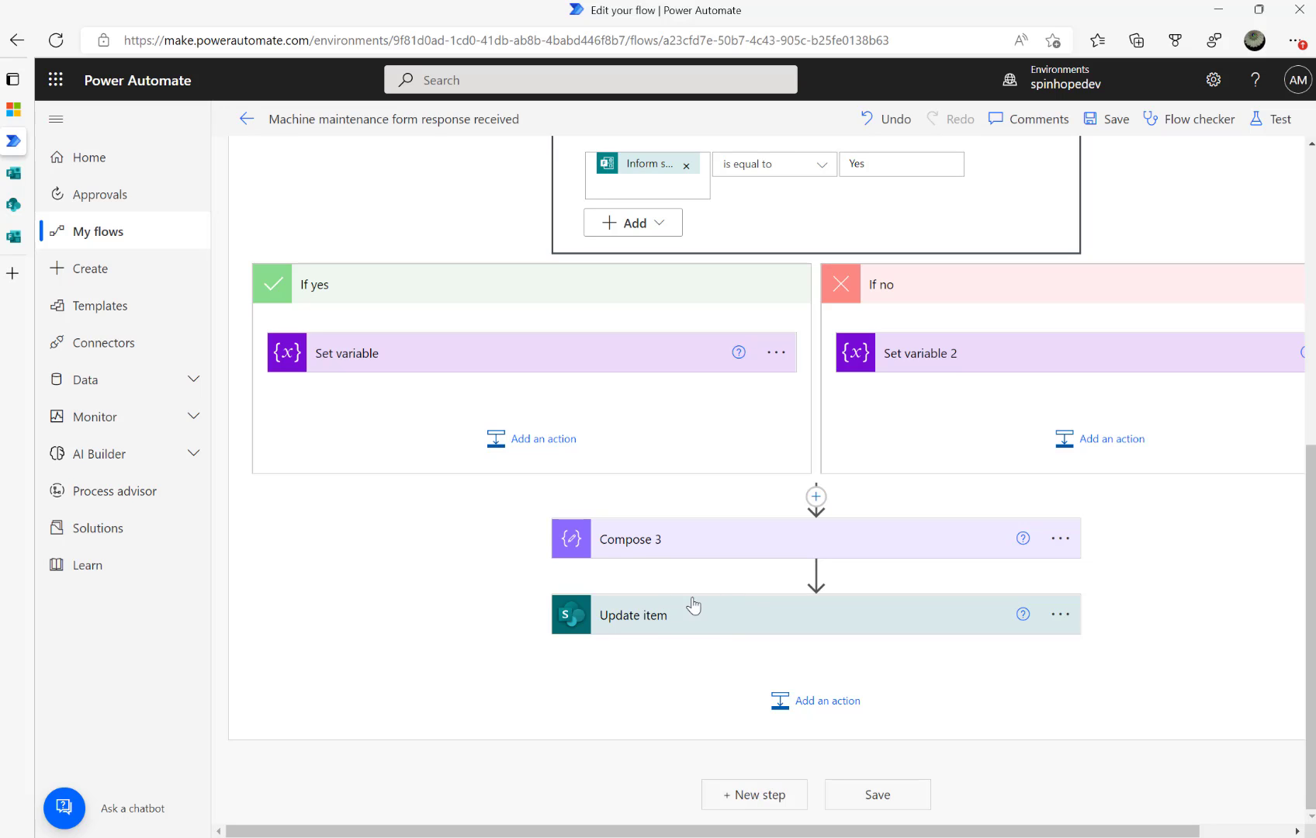
Add a Condition after Update item with InformSupervisor as its first value
left_click(809, 702)
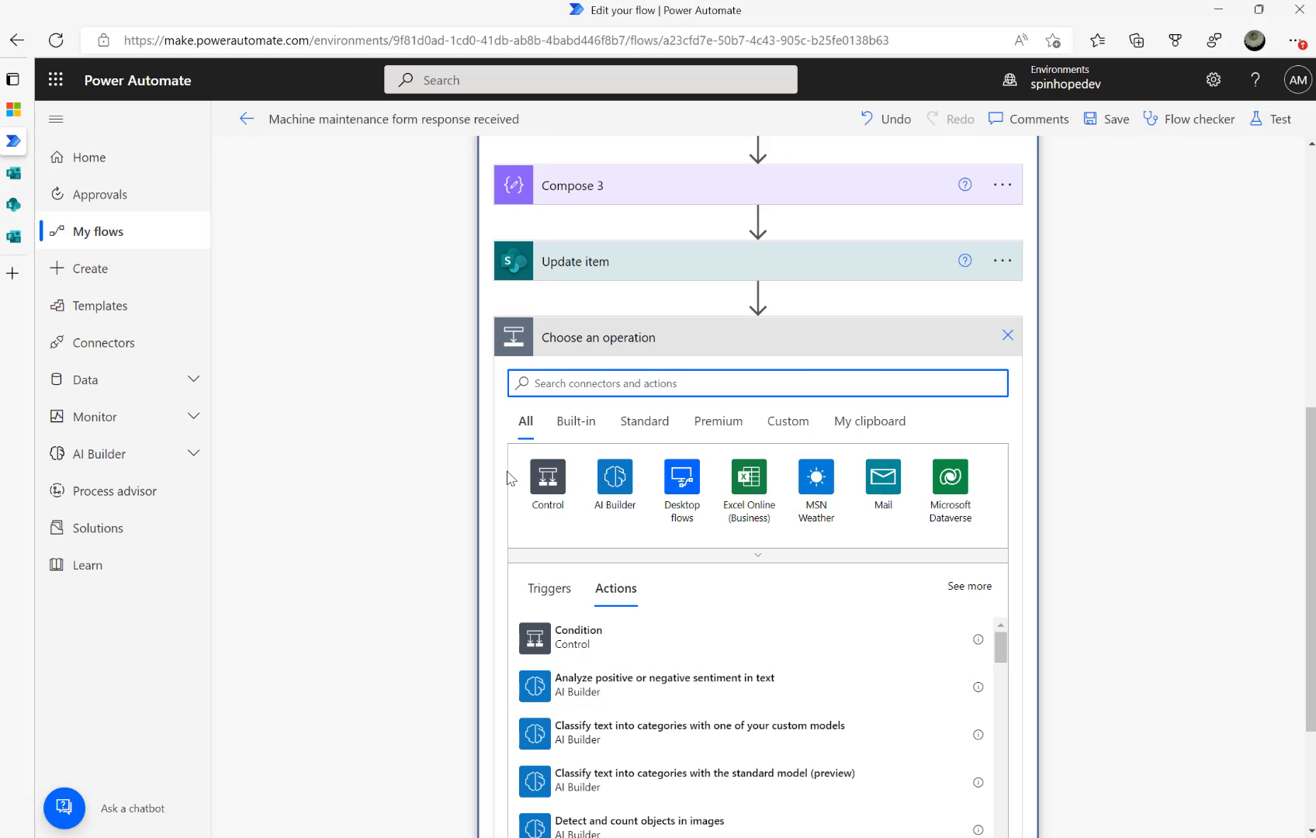
left_click(543, 476)
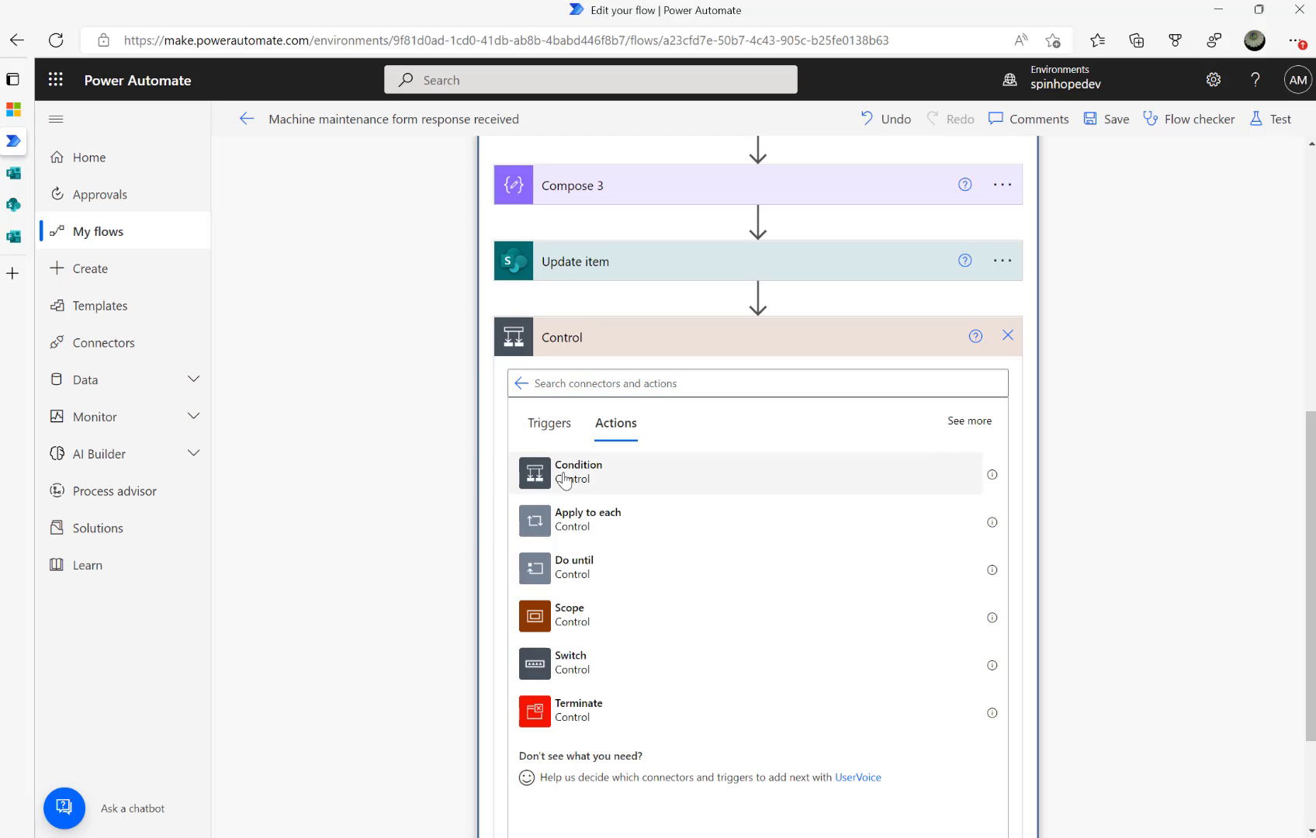
left_click(543, 475)
left_click(608, 392)
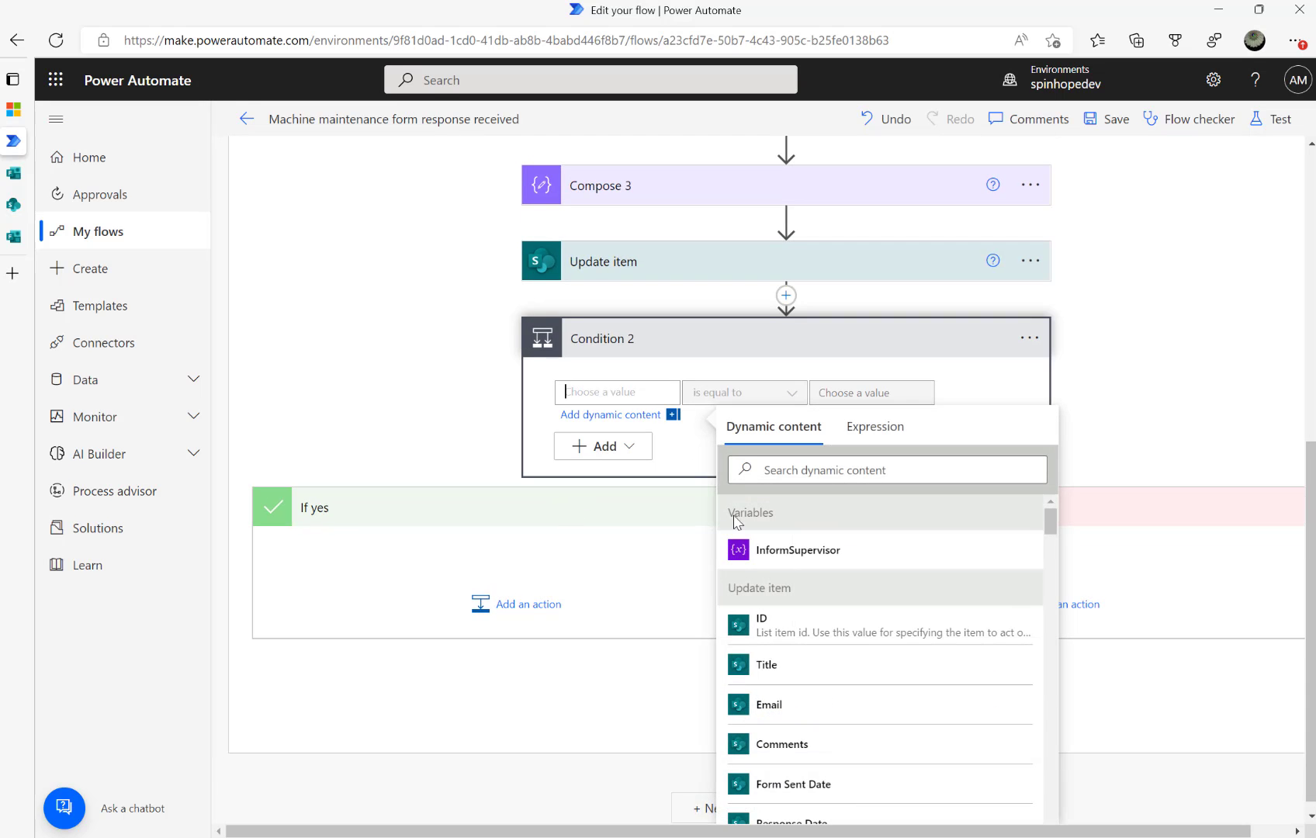
left_click(786, 543)
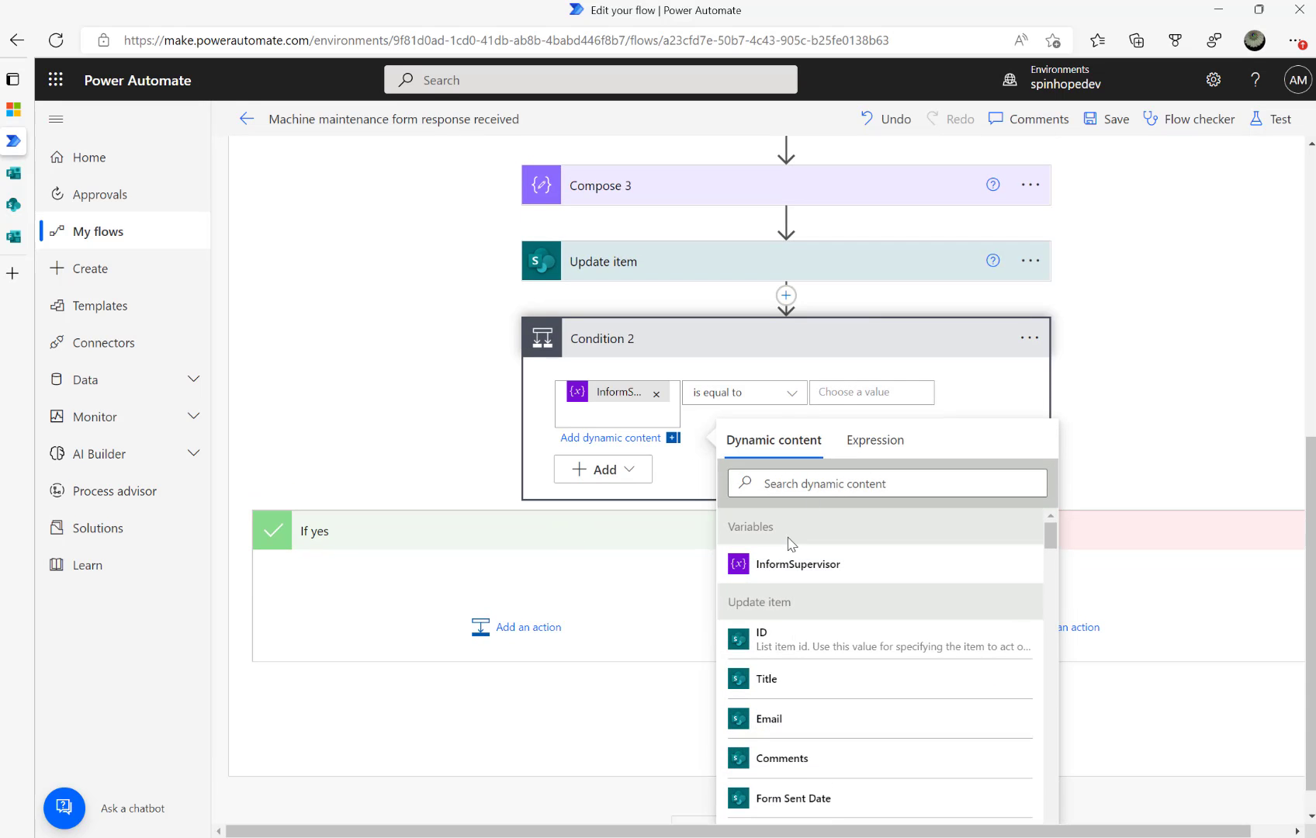
Set the condition to check InformSupervisor is equal to true
left_click(842, 392)
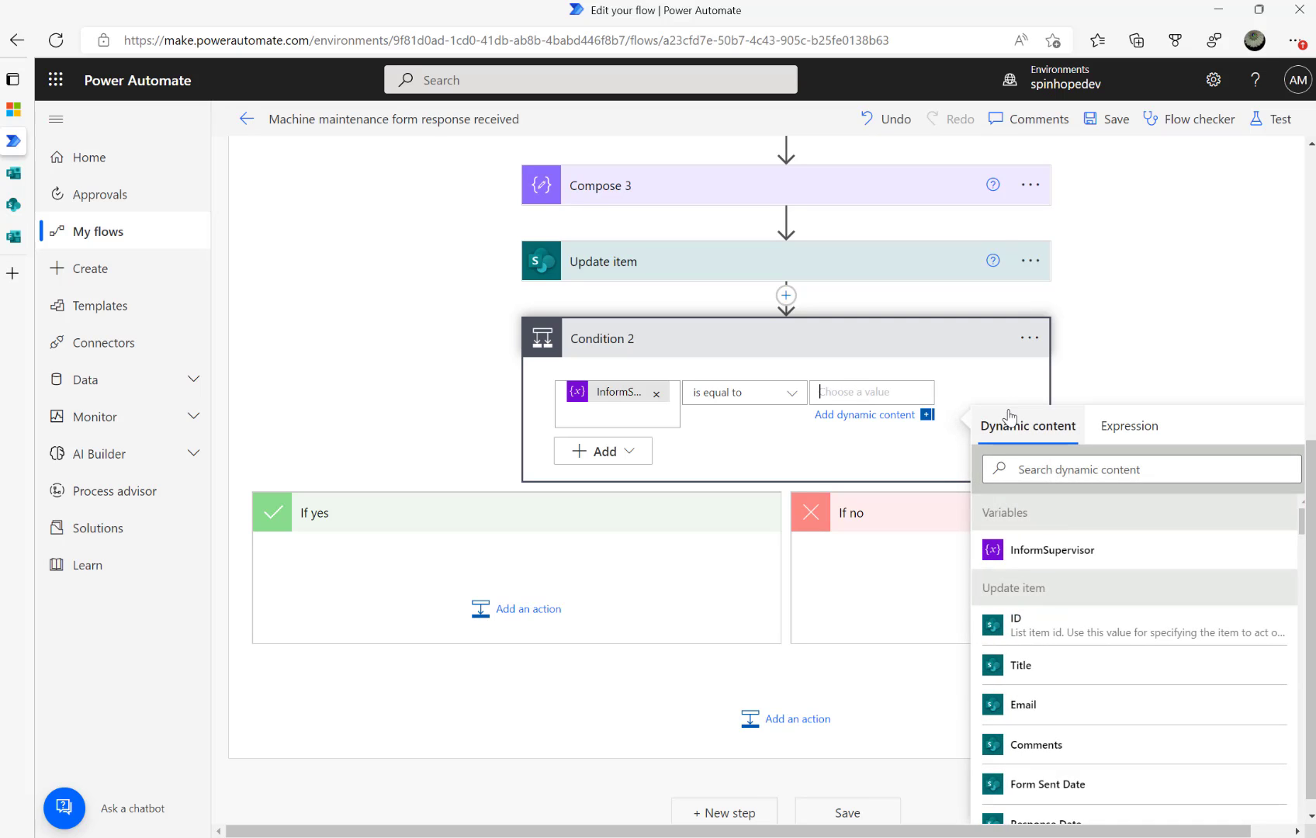
scroll(698, 409, "up", 3)
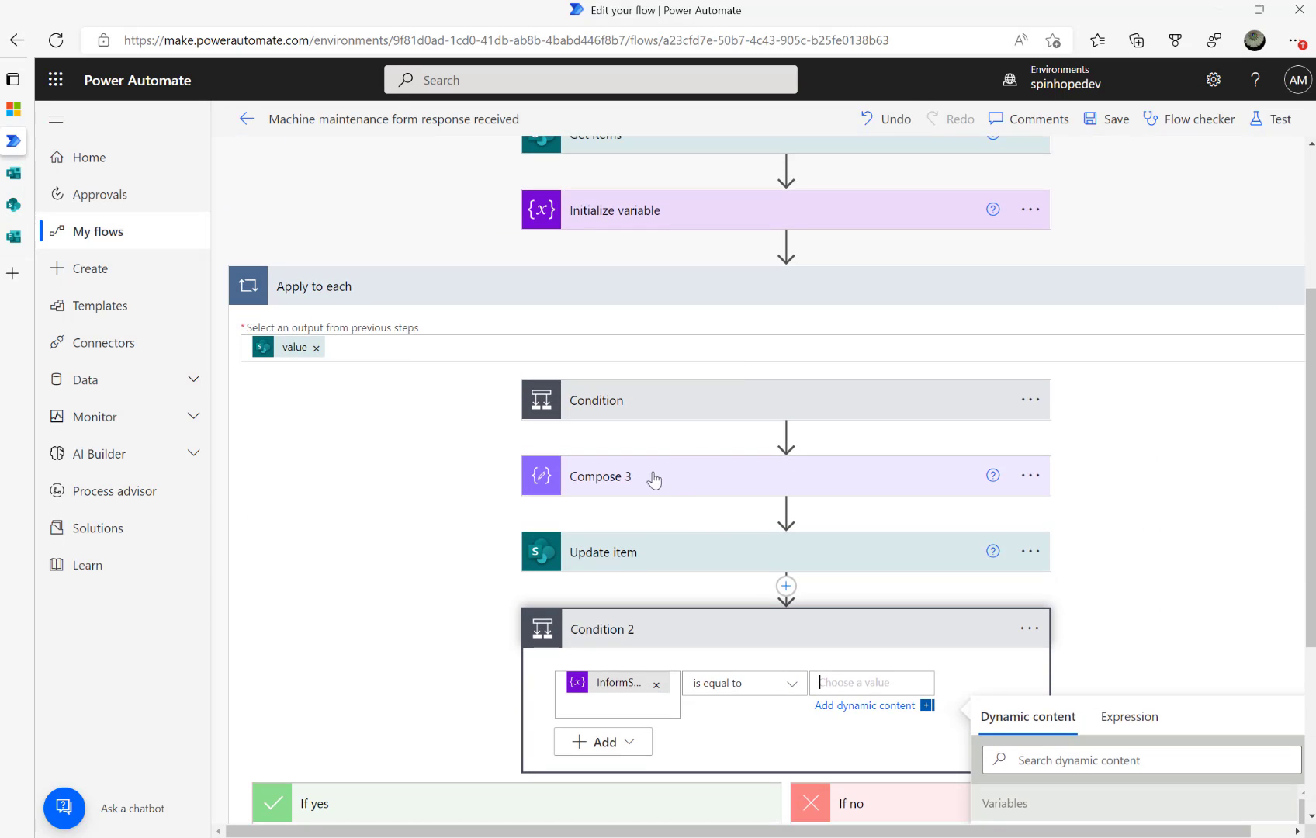
left_click(597, 396)
left_click(492, 649)
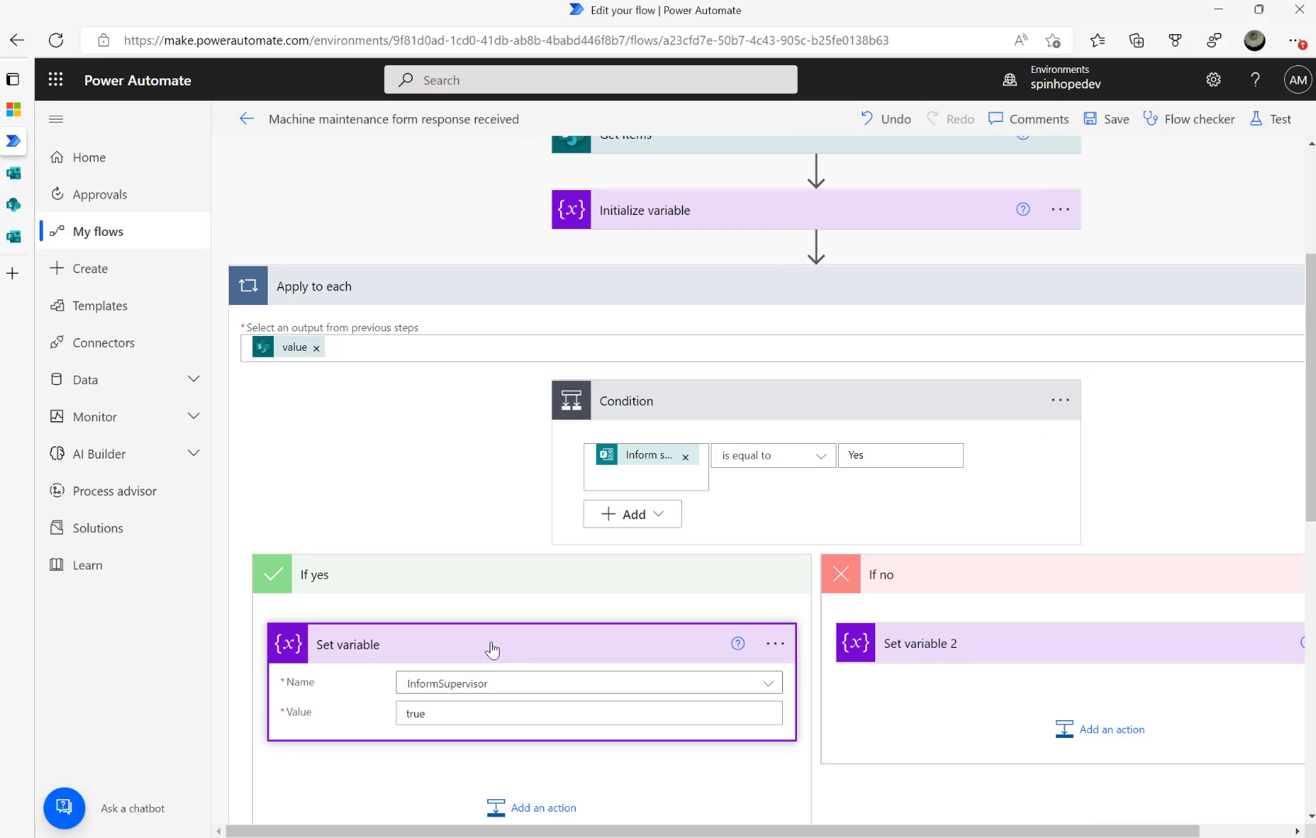
scroll(872, 688, "down", 5)
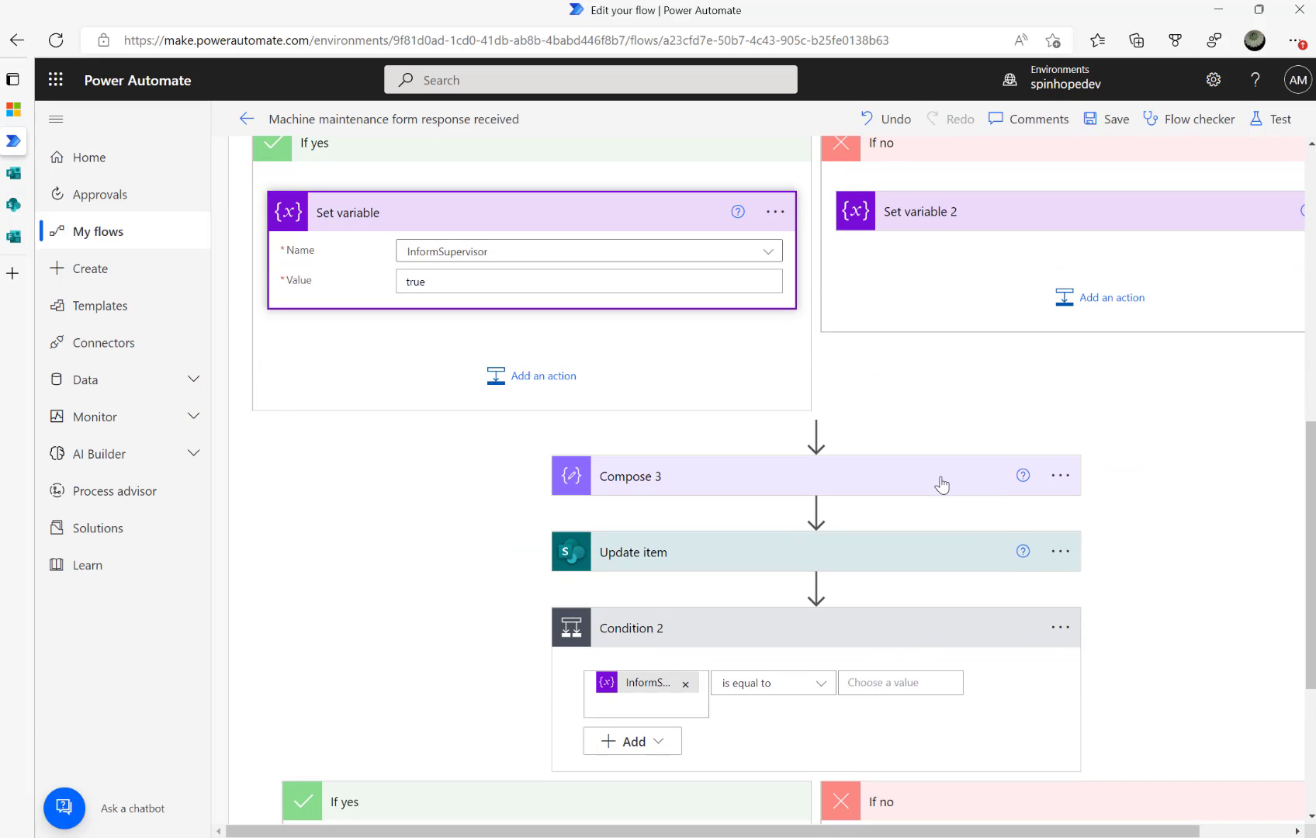
scroll(940, 489, "down", 4)
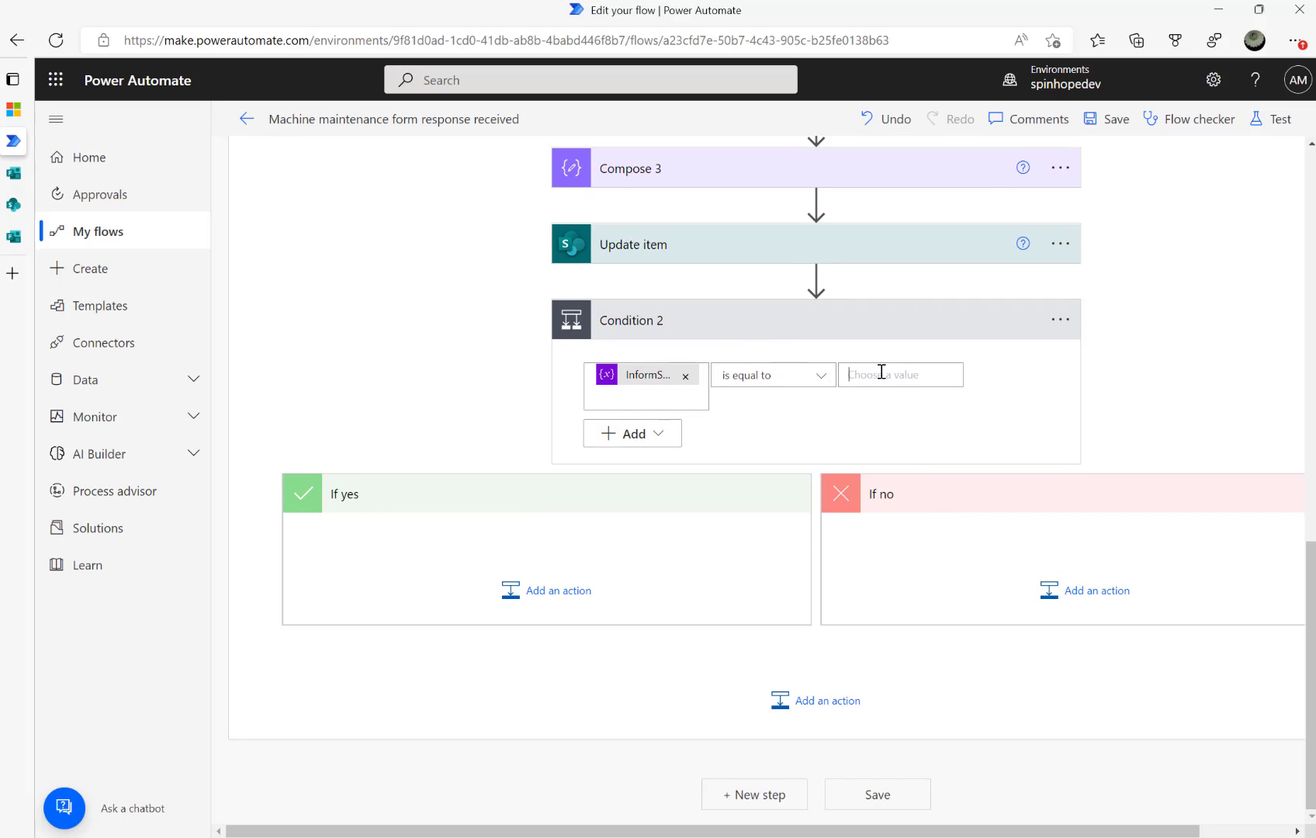
left_click(881, 373)
type("reu")
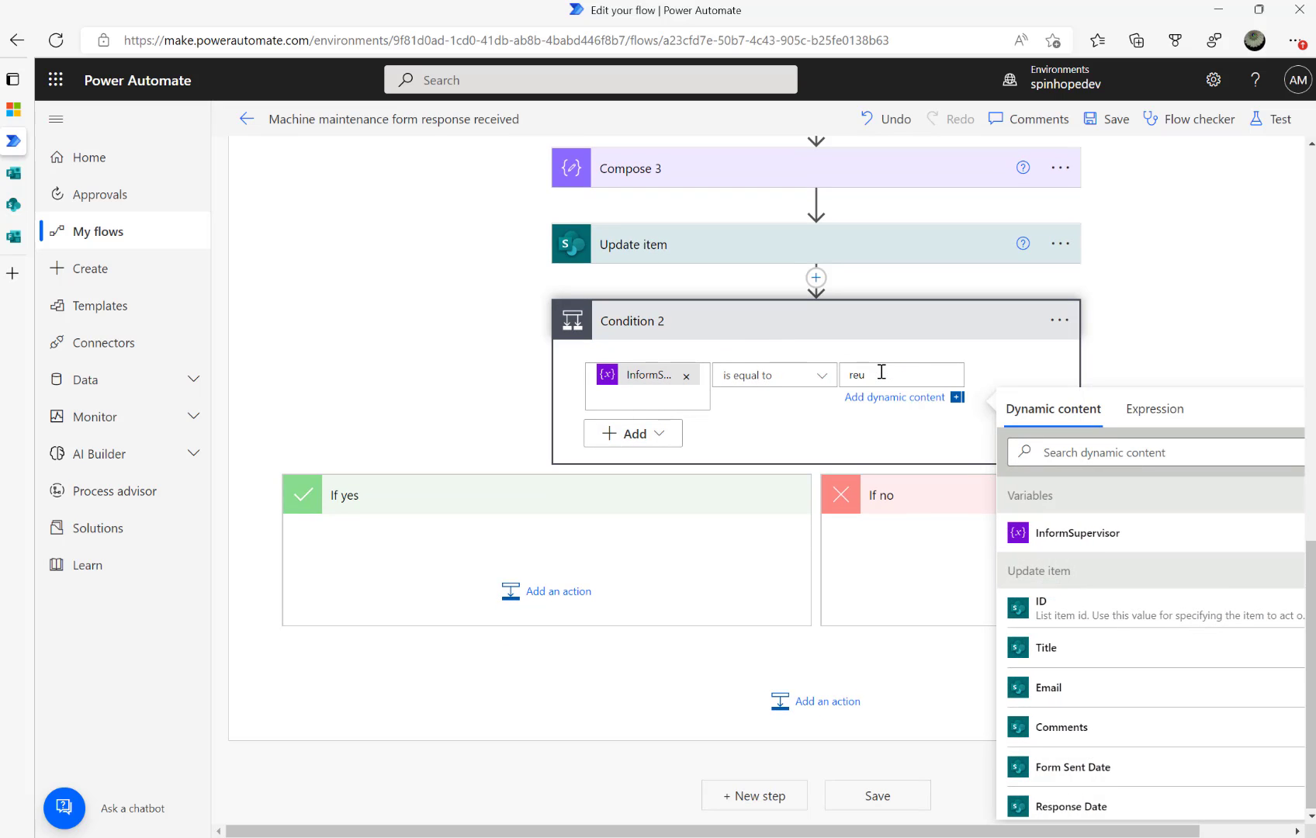
key("BackSpace")
key("BackSpace")
key("BackSpace")
type("truw")
left_click(508, 606)
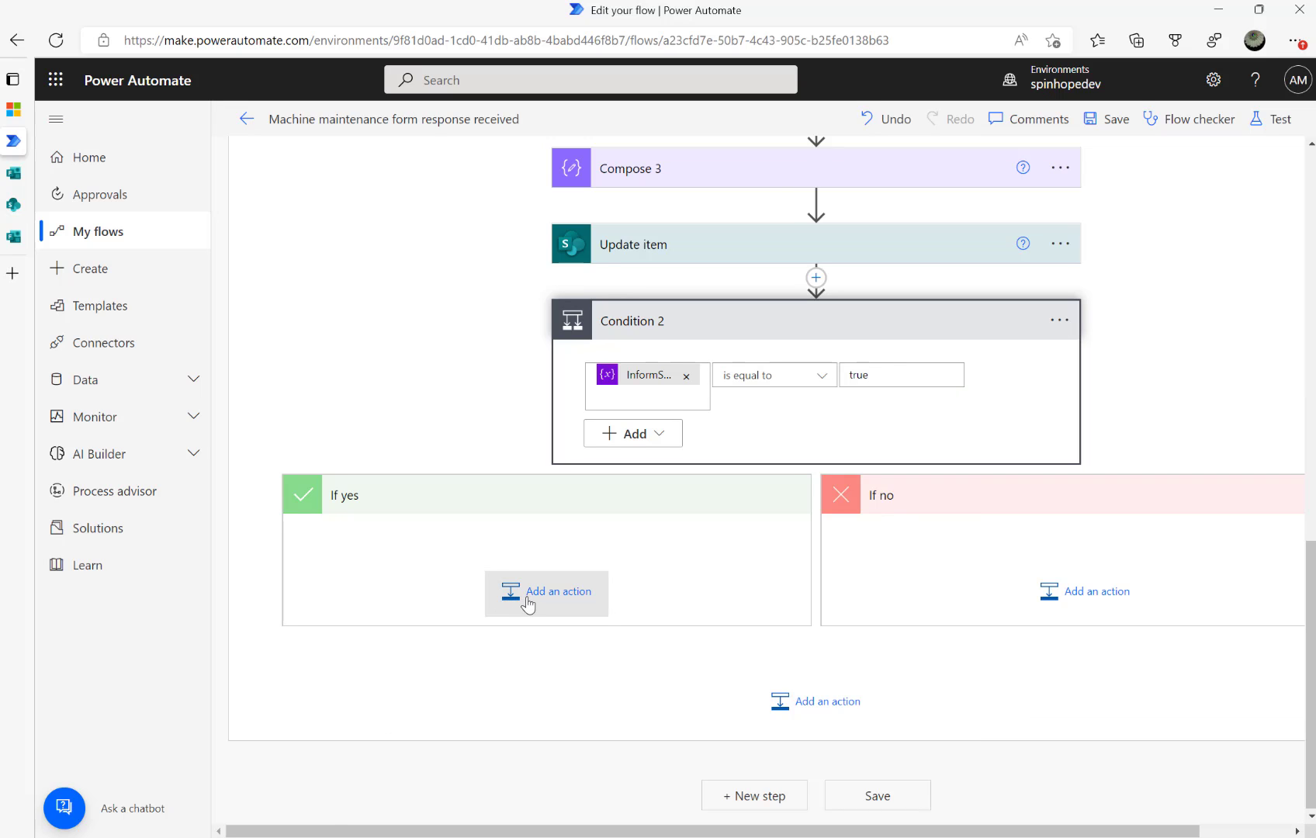
Add an Office 365 Outlook Send an email (V2) action to Condition 2's If yes branch
left_click(527, 604)
type("send")
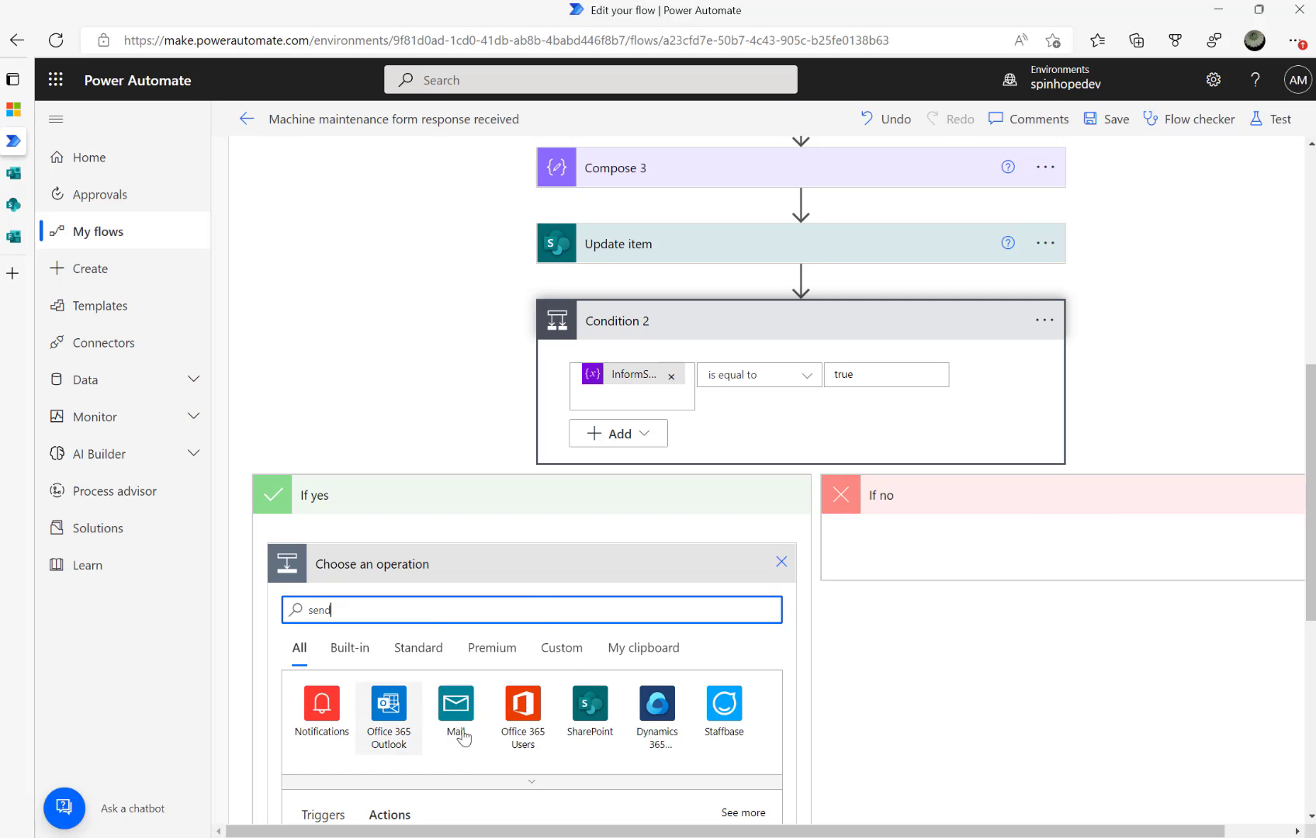
left_click(403, 726)
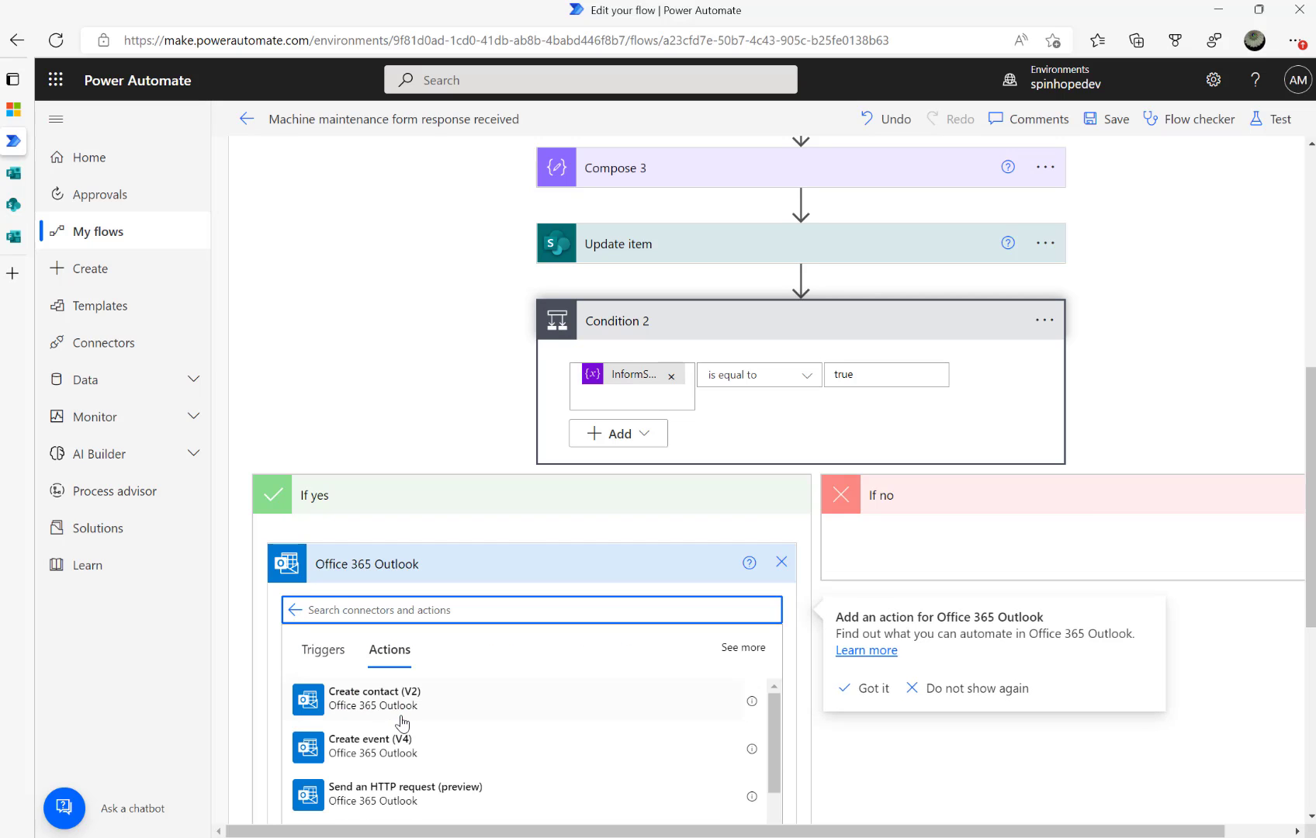
scroll(456, 744, "down", 2)
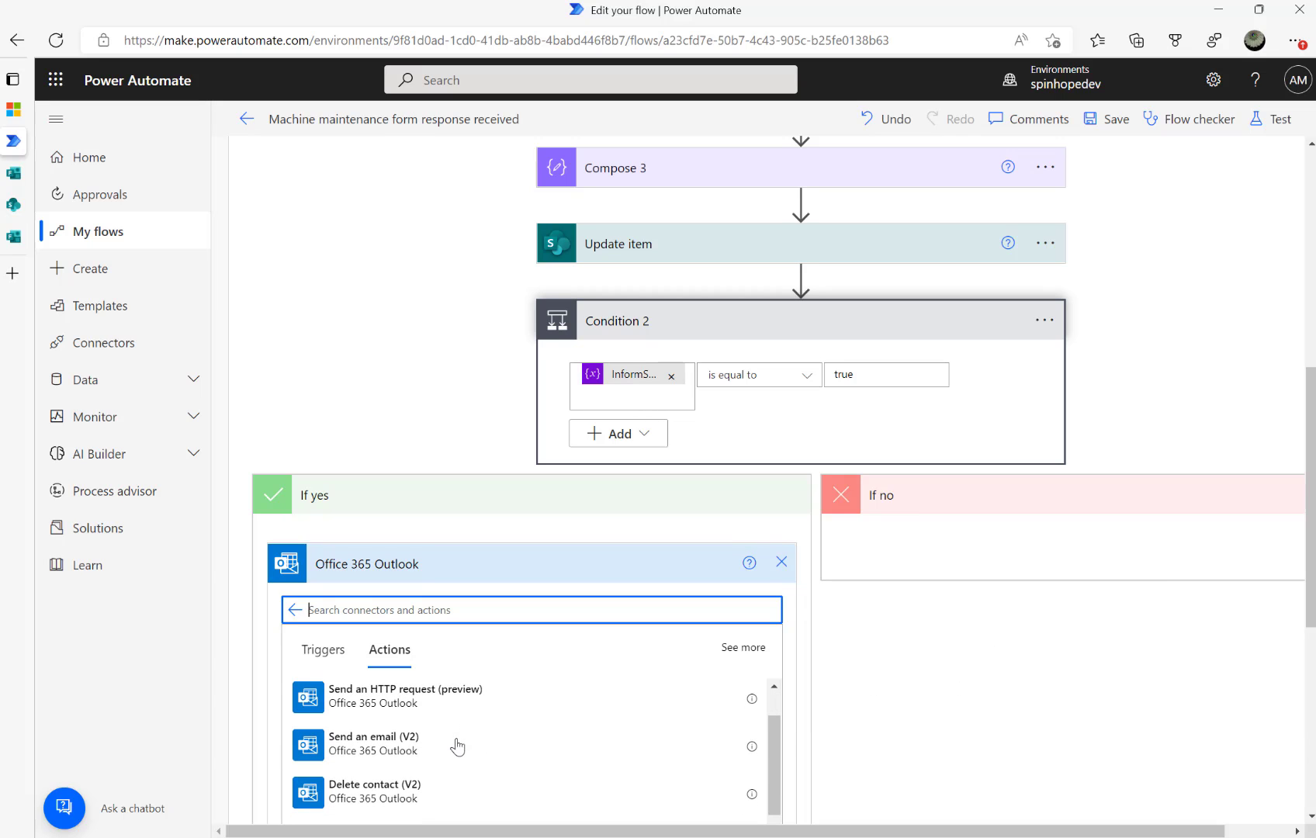
left_click(458, 747)
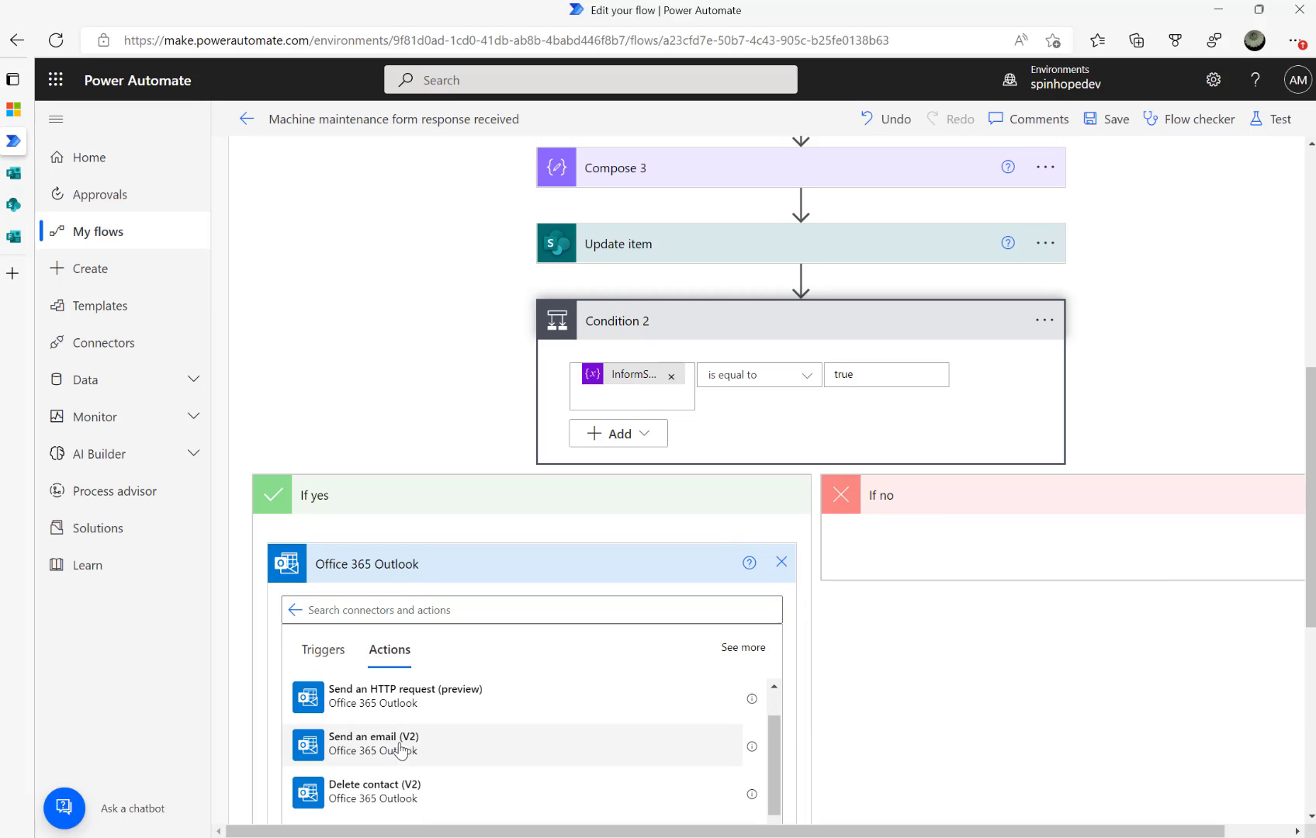
Address the email to the supervisor with subject "Forms Reponse"
left_click(611, 612)
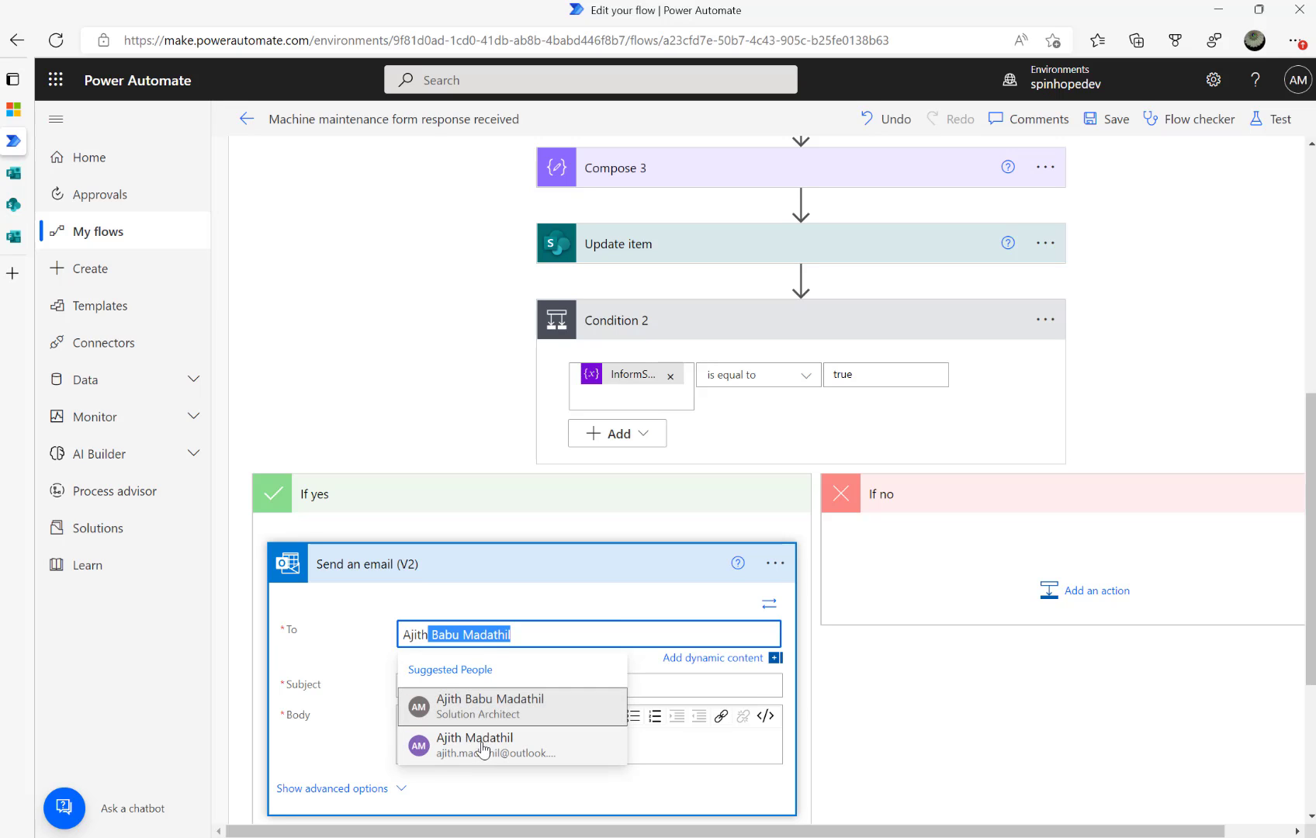
left_click(468, 718)
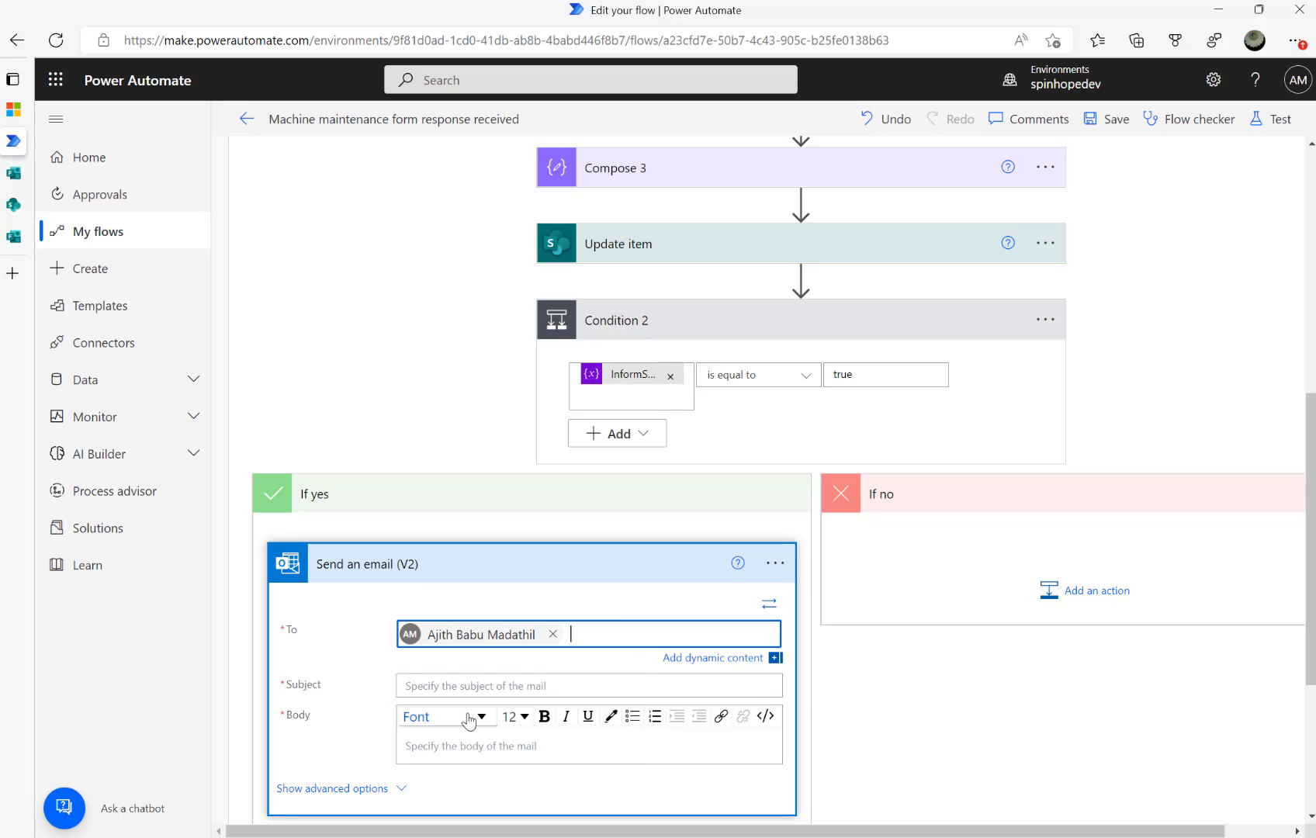
left_click(521, 686)
type("Forms Reponse")
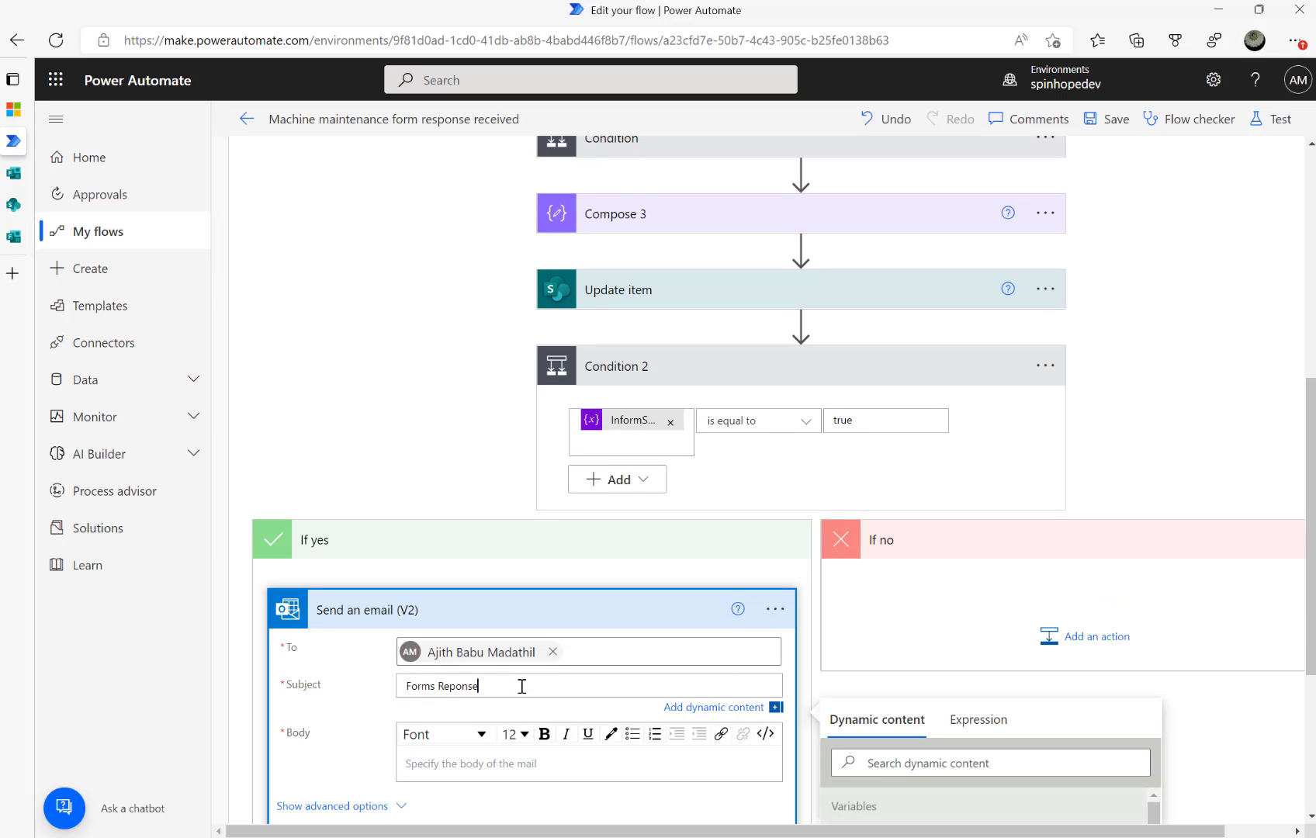
scroll(503, 528, "down", 3)
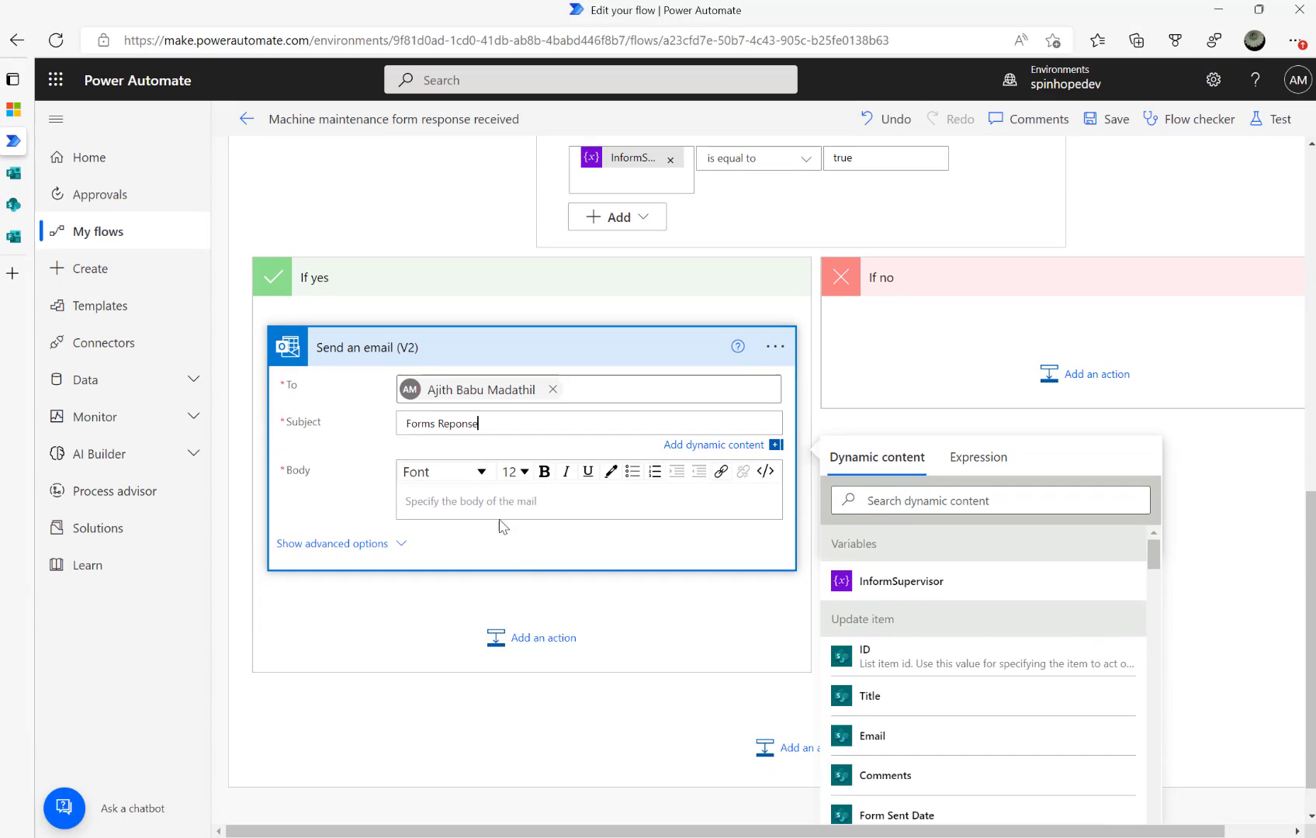
Write the email body starting "Hi" followed by 'Please have a look the comments'
left_click(503, 513)
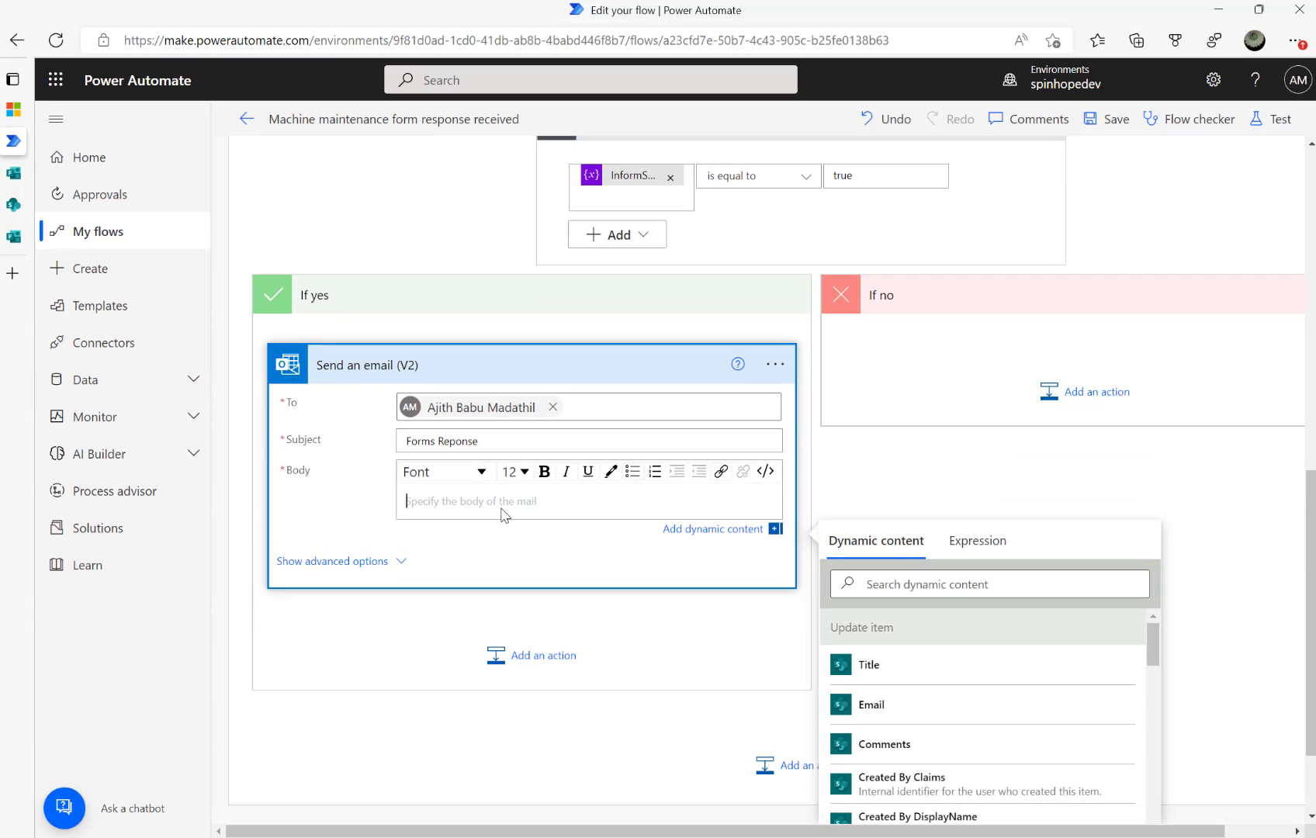
type("Hi")
key("Return")
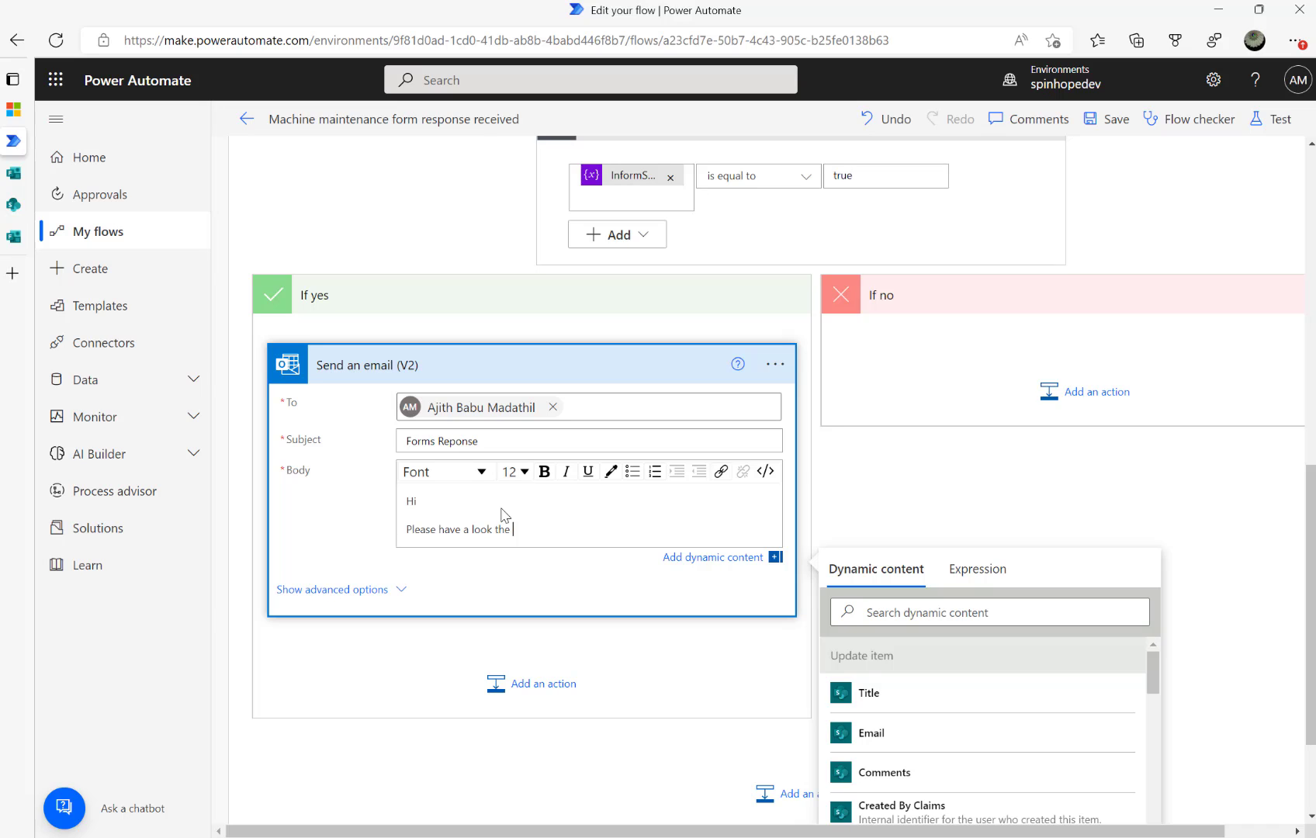
key("Return")
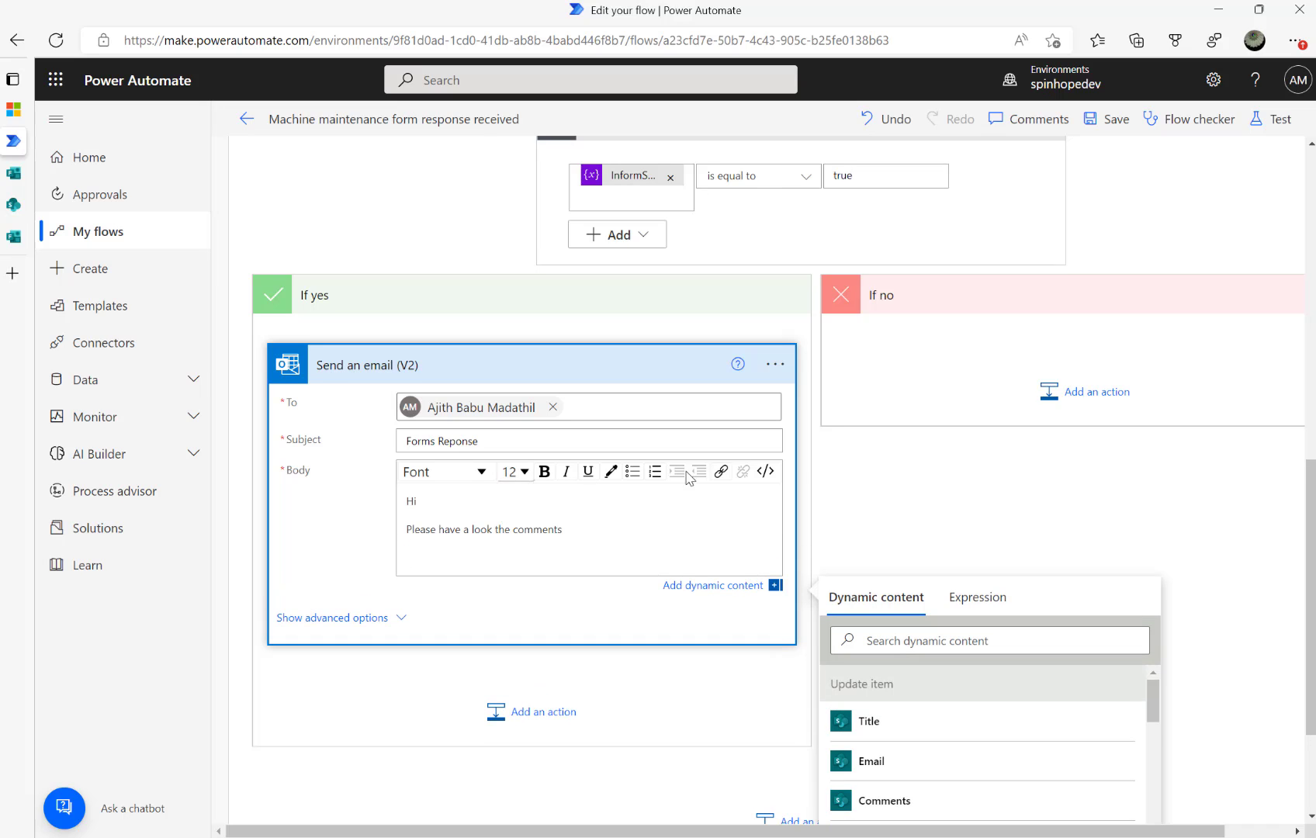
scroll(916, 497, "down", 2)
Insert the form's Comments answer from Get response details into the body
left_click(884, 457)
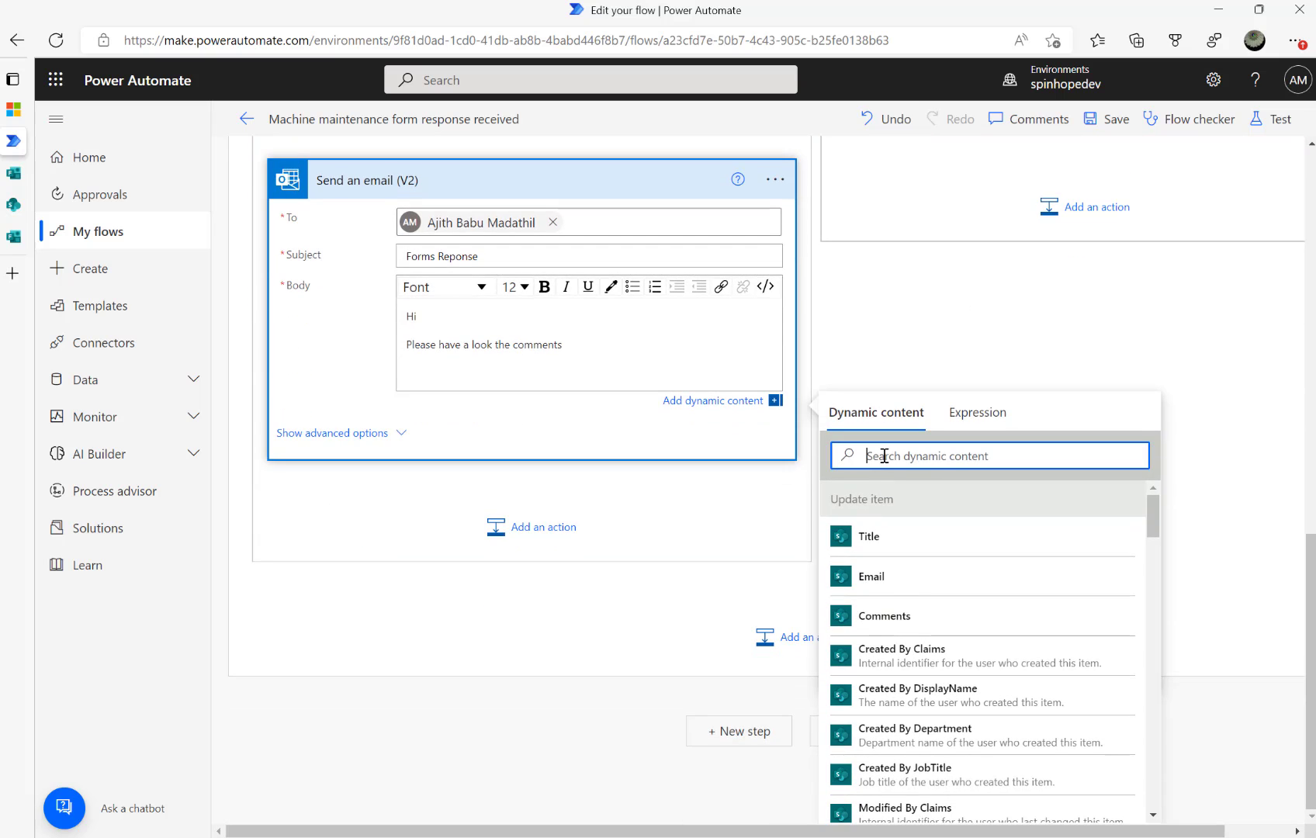
type("comment")
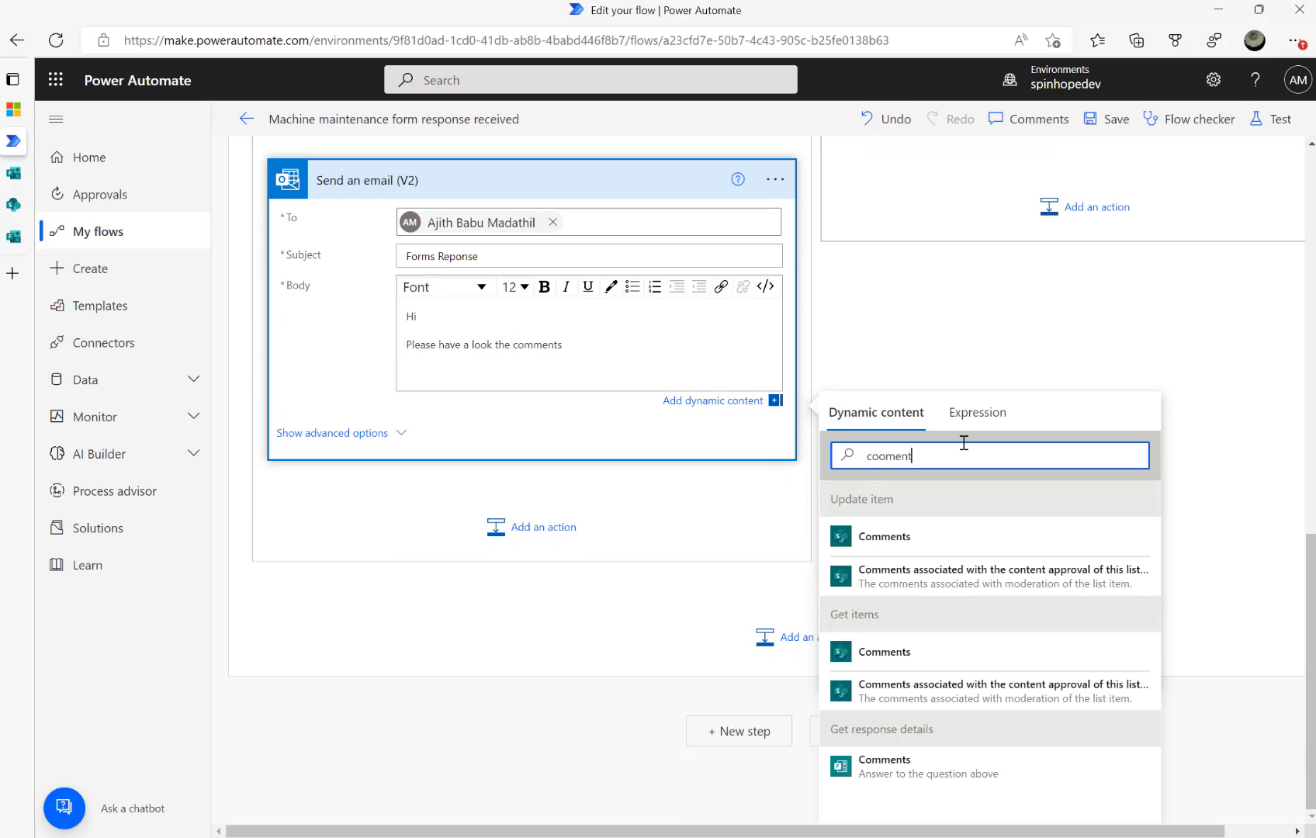
key("BackSpace")
key("BackSpace")
key("BackSpace")
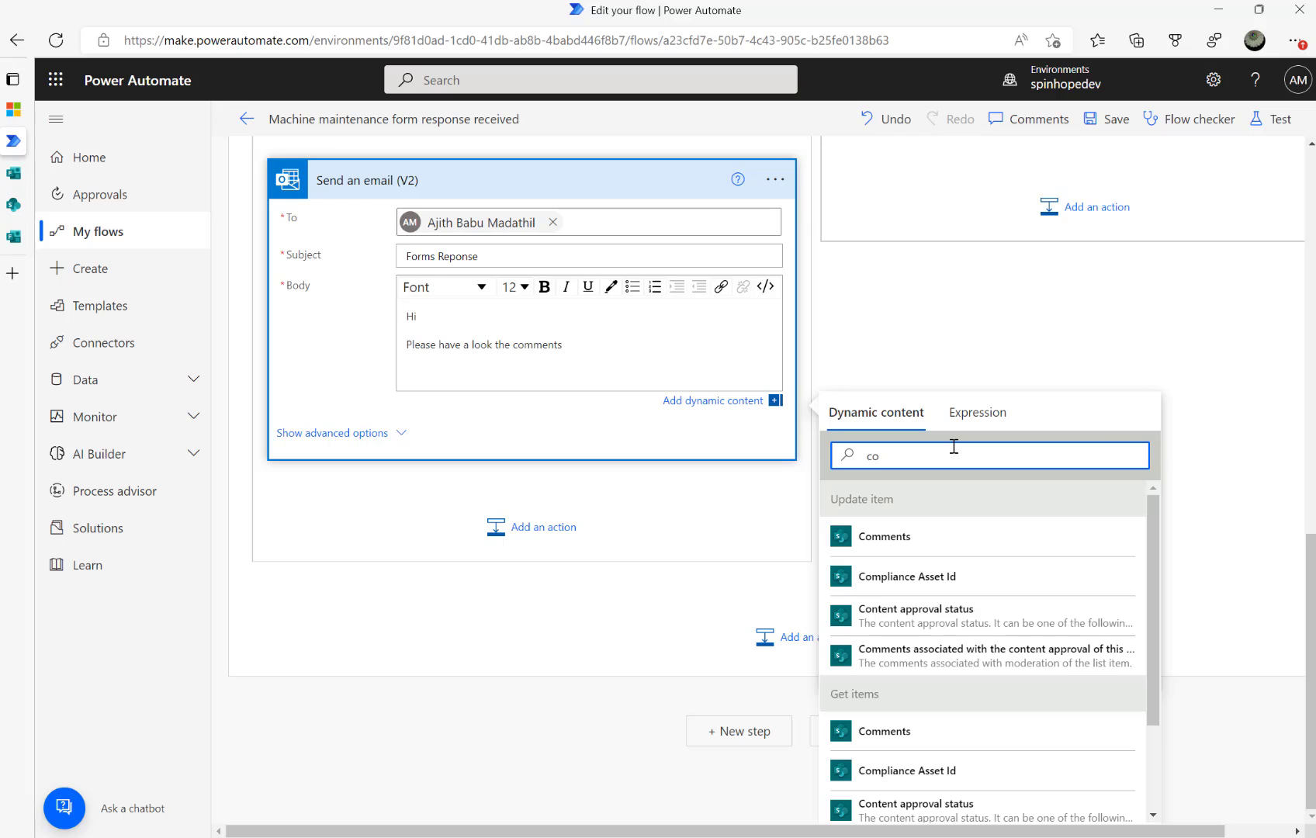
type("mments")
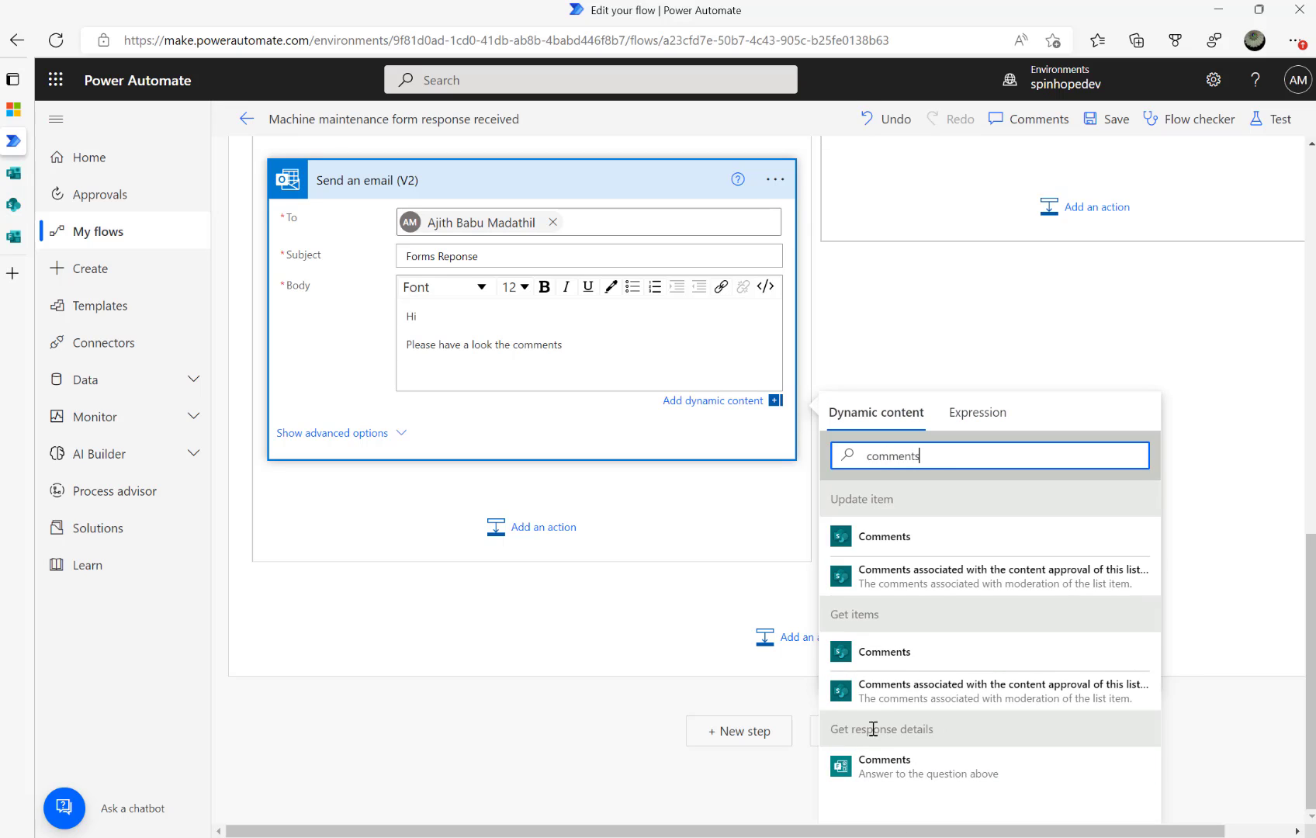
left_click(906, 773)
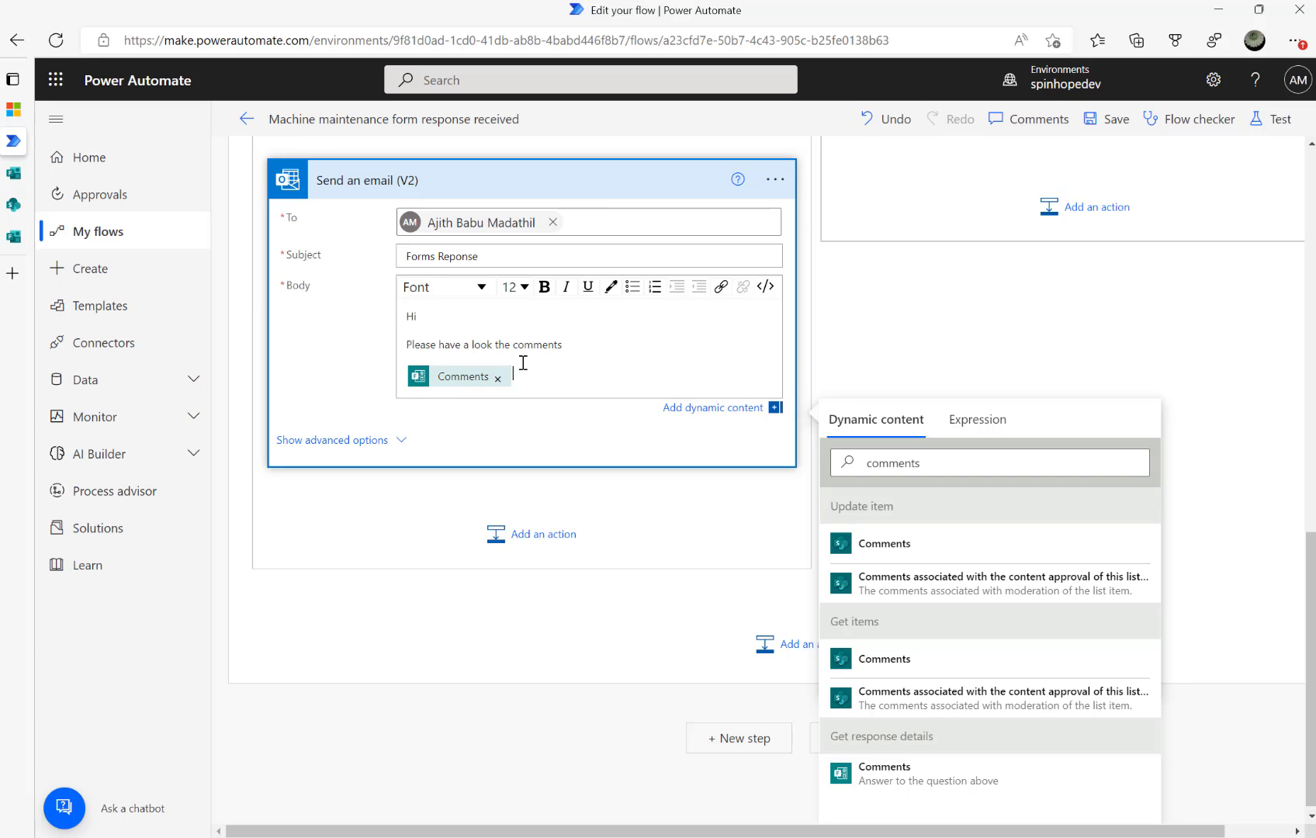
scroll(523, 375, "up", 4)
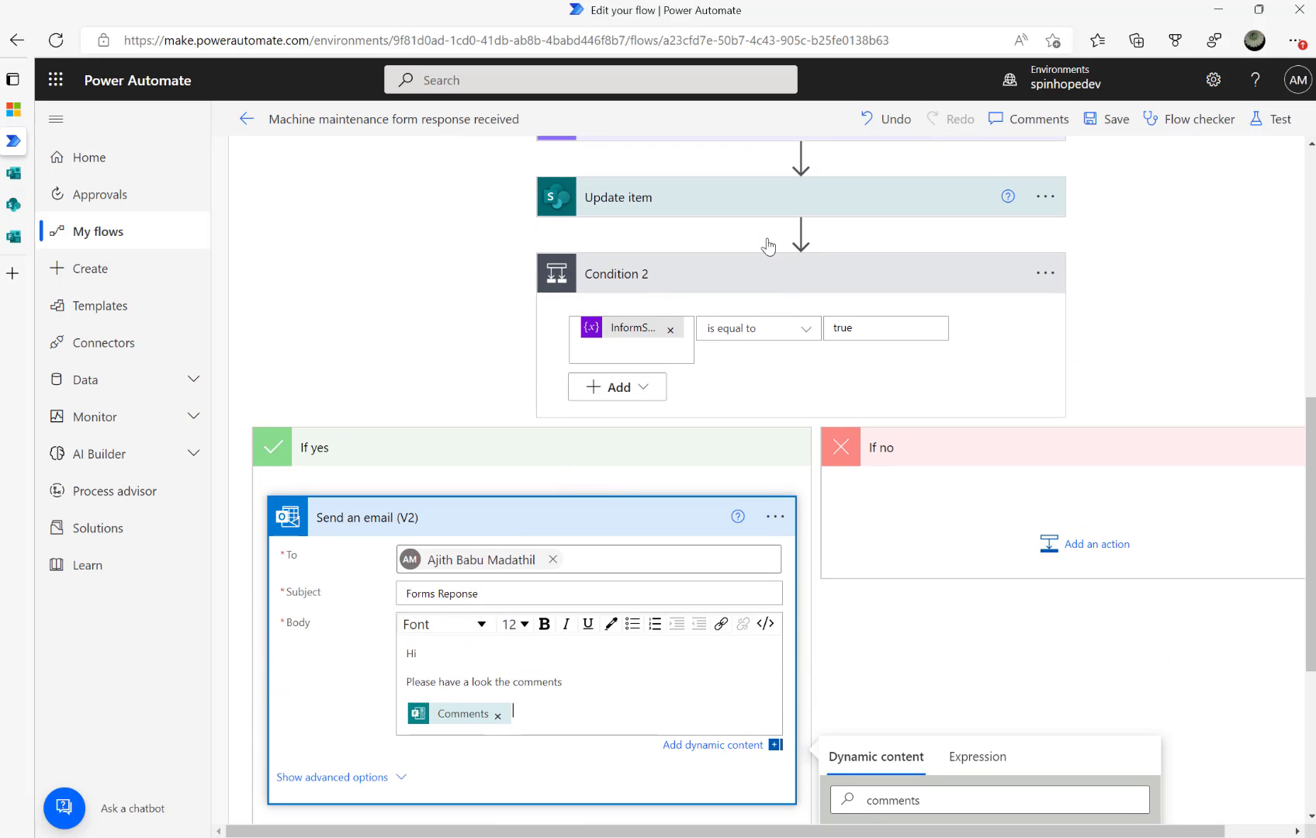
Save and test the flow automatically with a recent trigger
left_click(1263, 123)
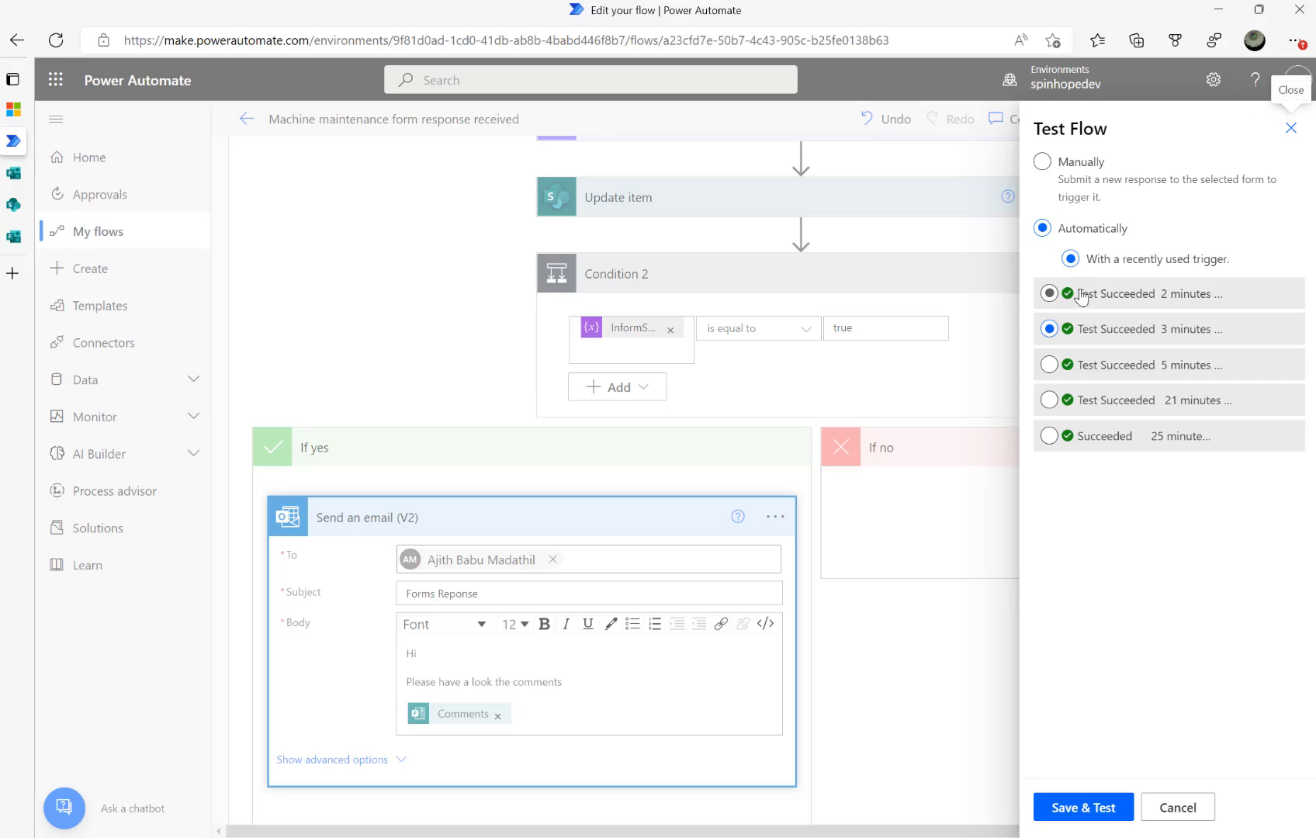
left_click(1089, 814)
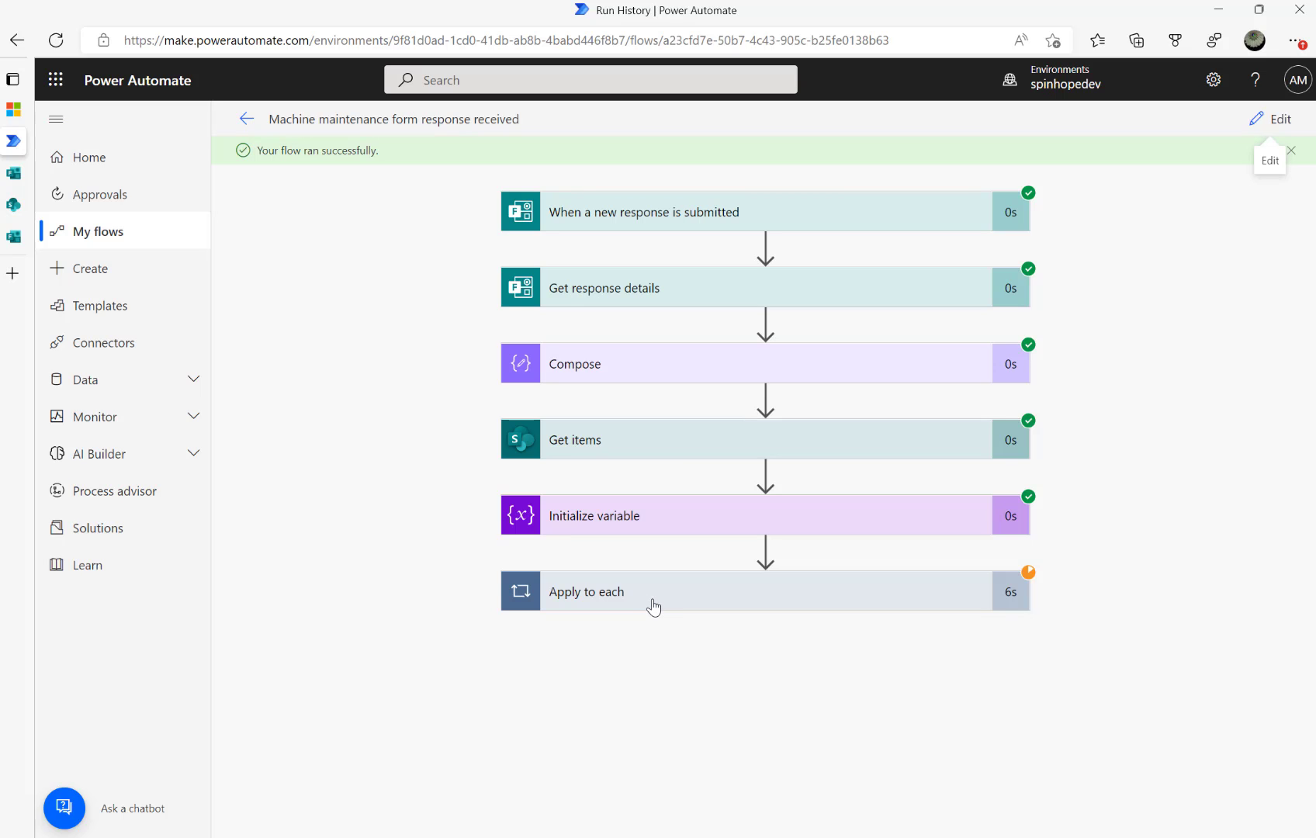
left_click(653, 606)
Confirm Condition 2 evaluated true and the email was sent, then return to the flow's details
scroll(644, 660, "down", 2)
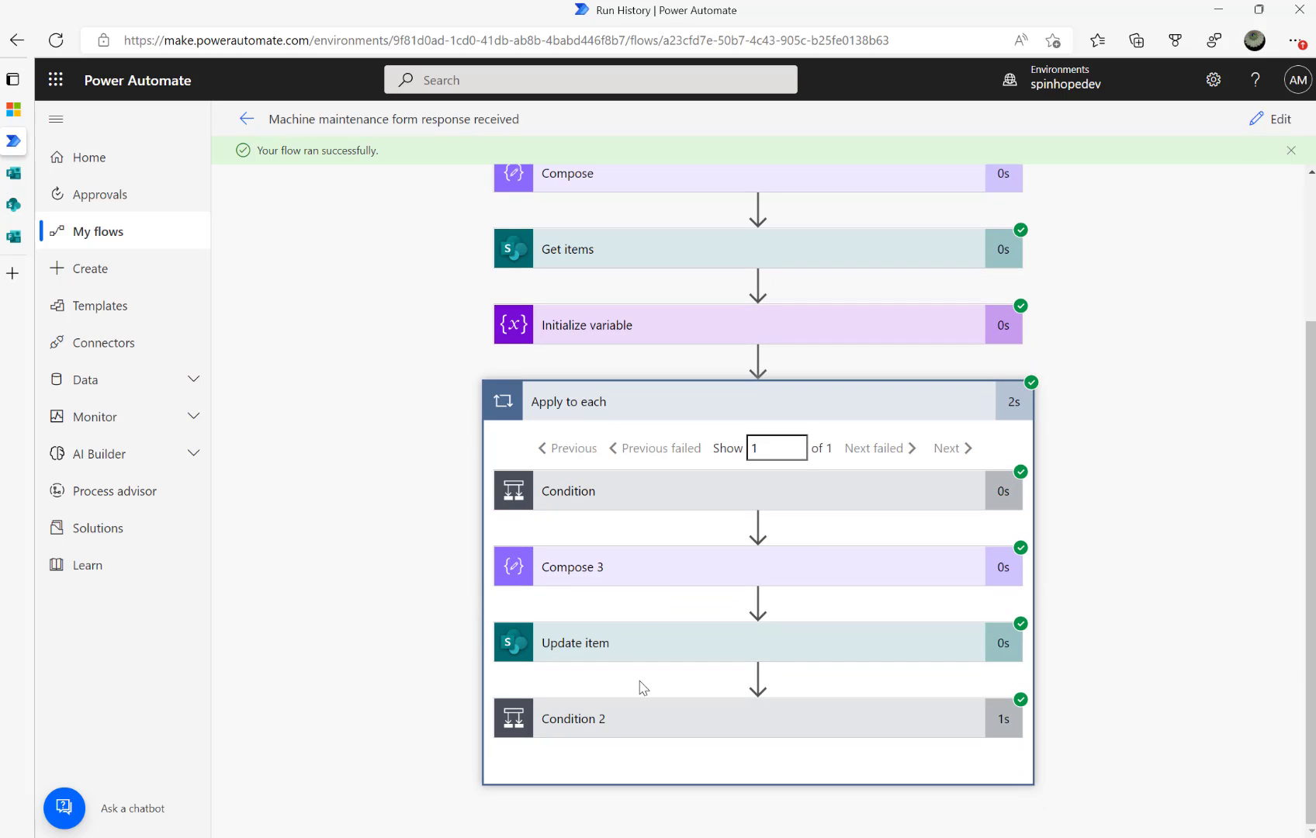
left_click(611, 715)
scroll(640, 700, "down", 3)
left_click(518, 687)
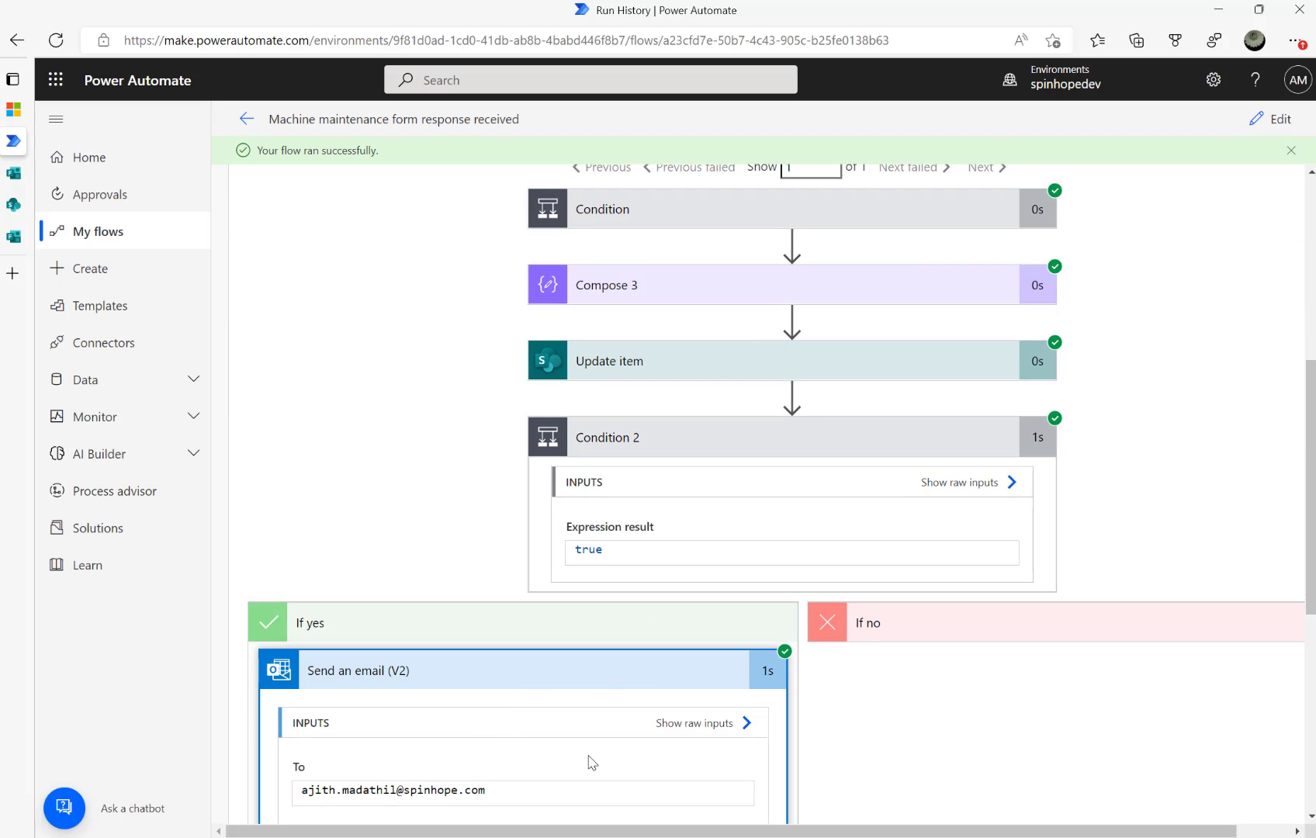
scroll(654, 758, "down", 3)
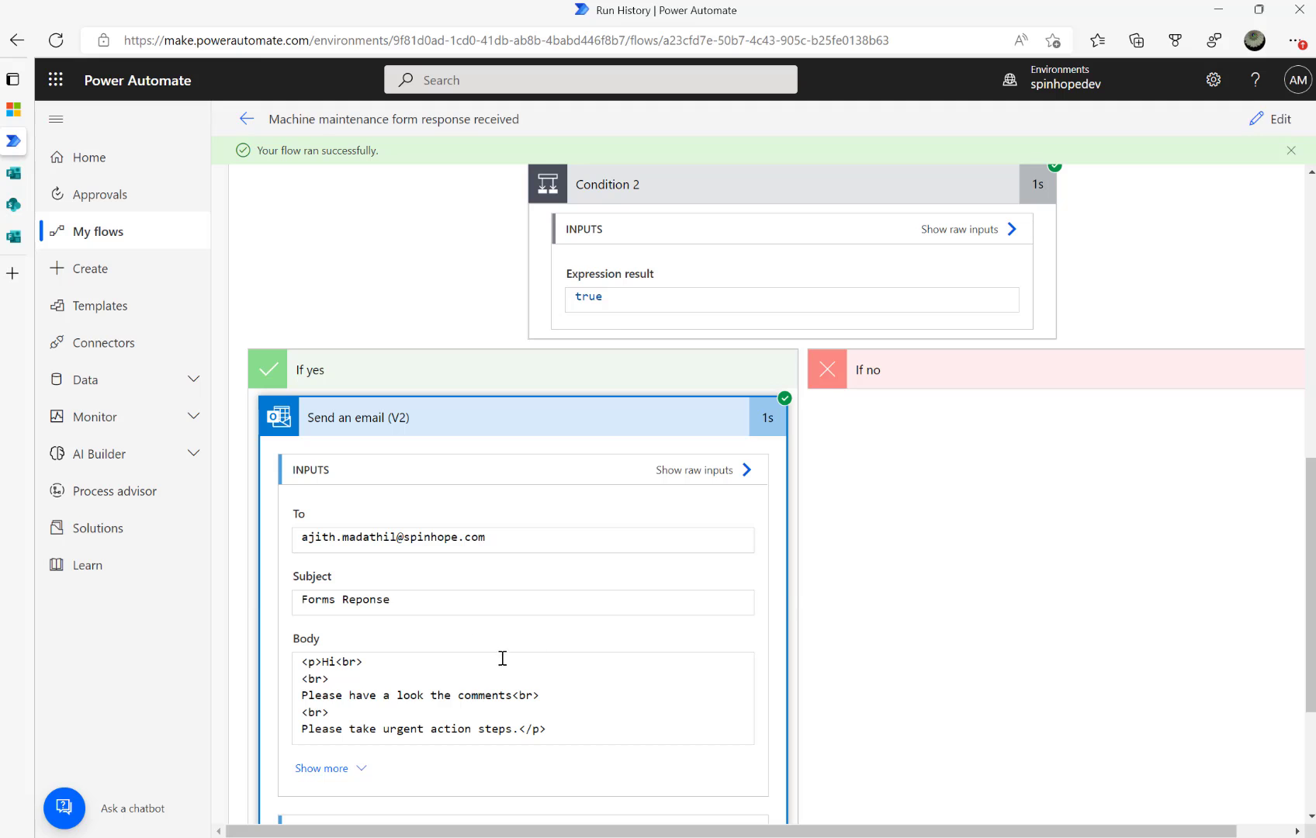
scroll(699, 520, "up", 8)
scroll(722, 681, "down", 4)
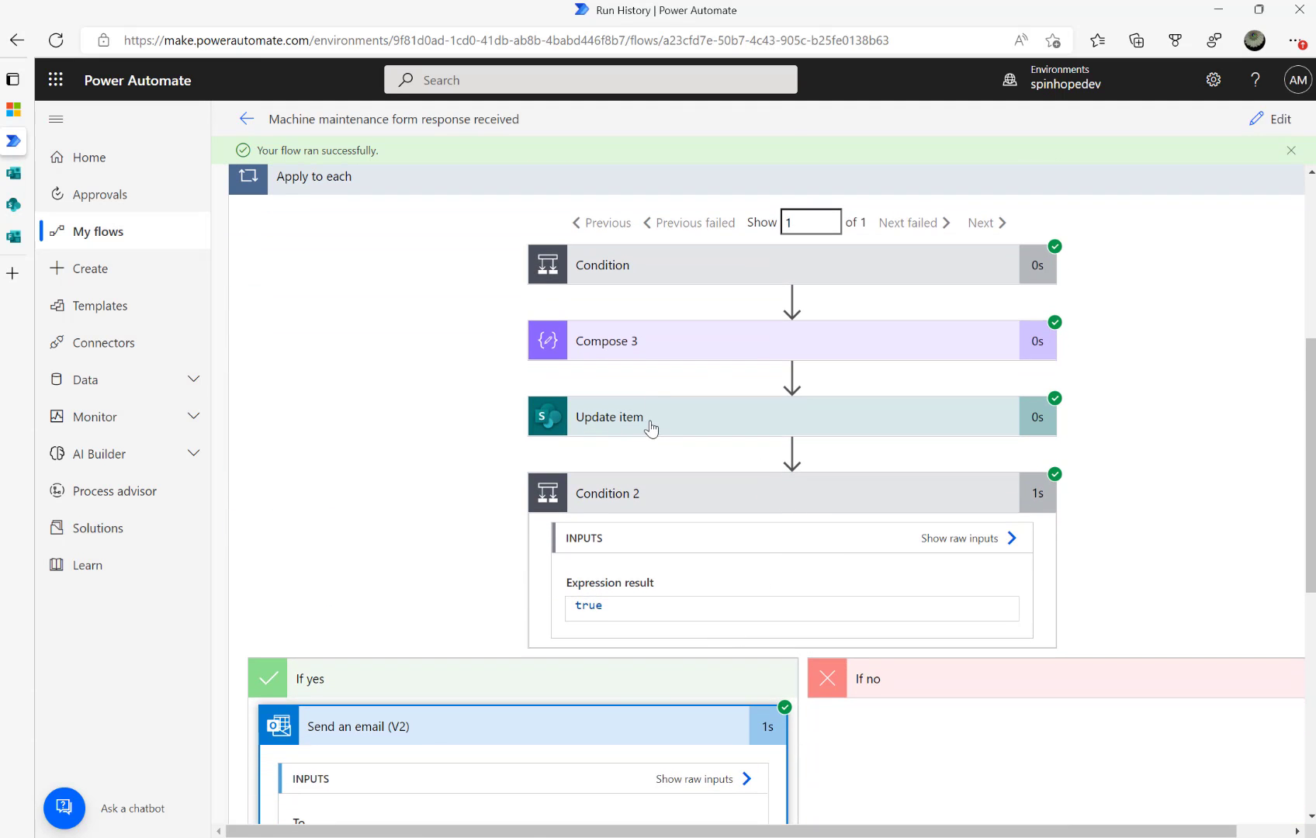
left_click(683, 423)
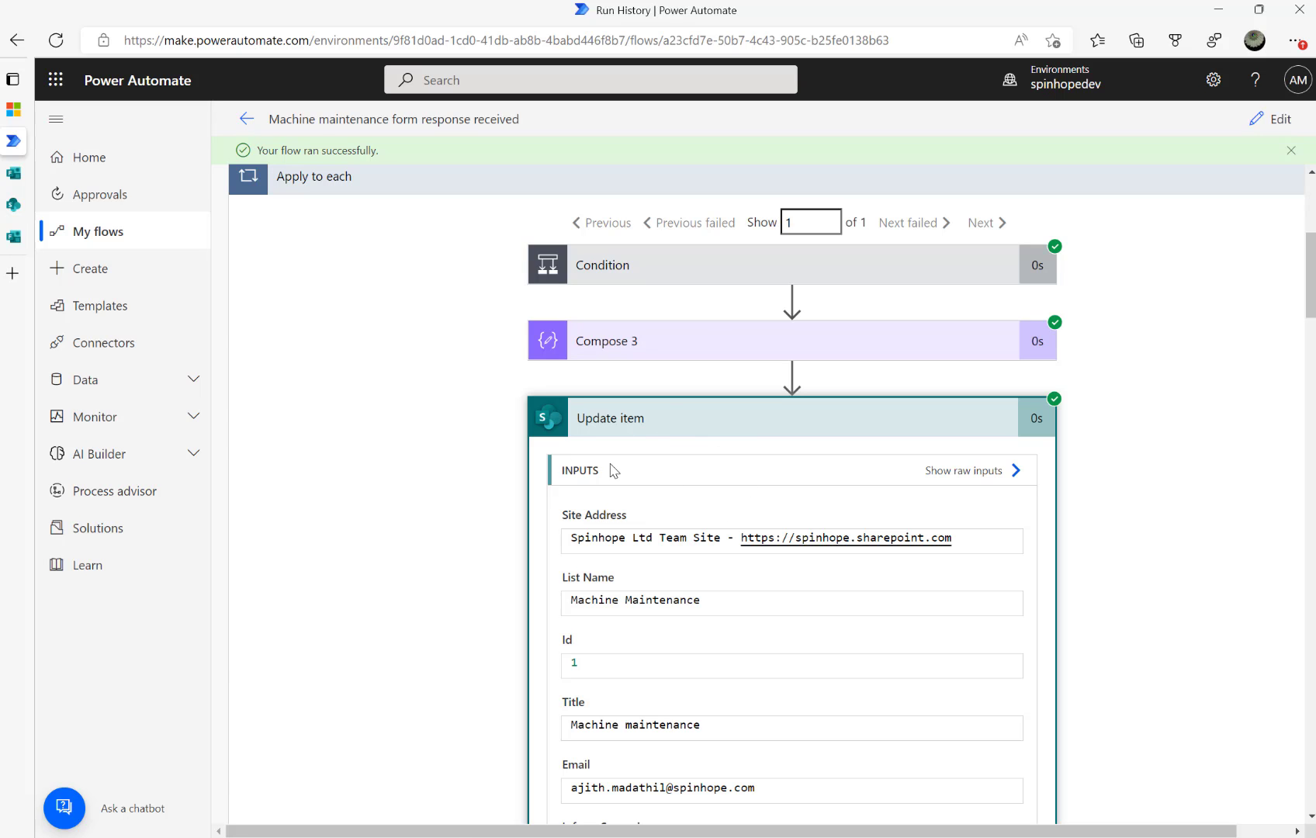
left_click(248, 121)
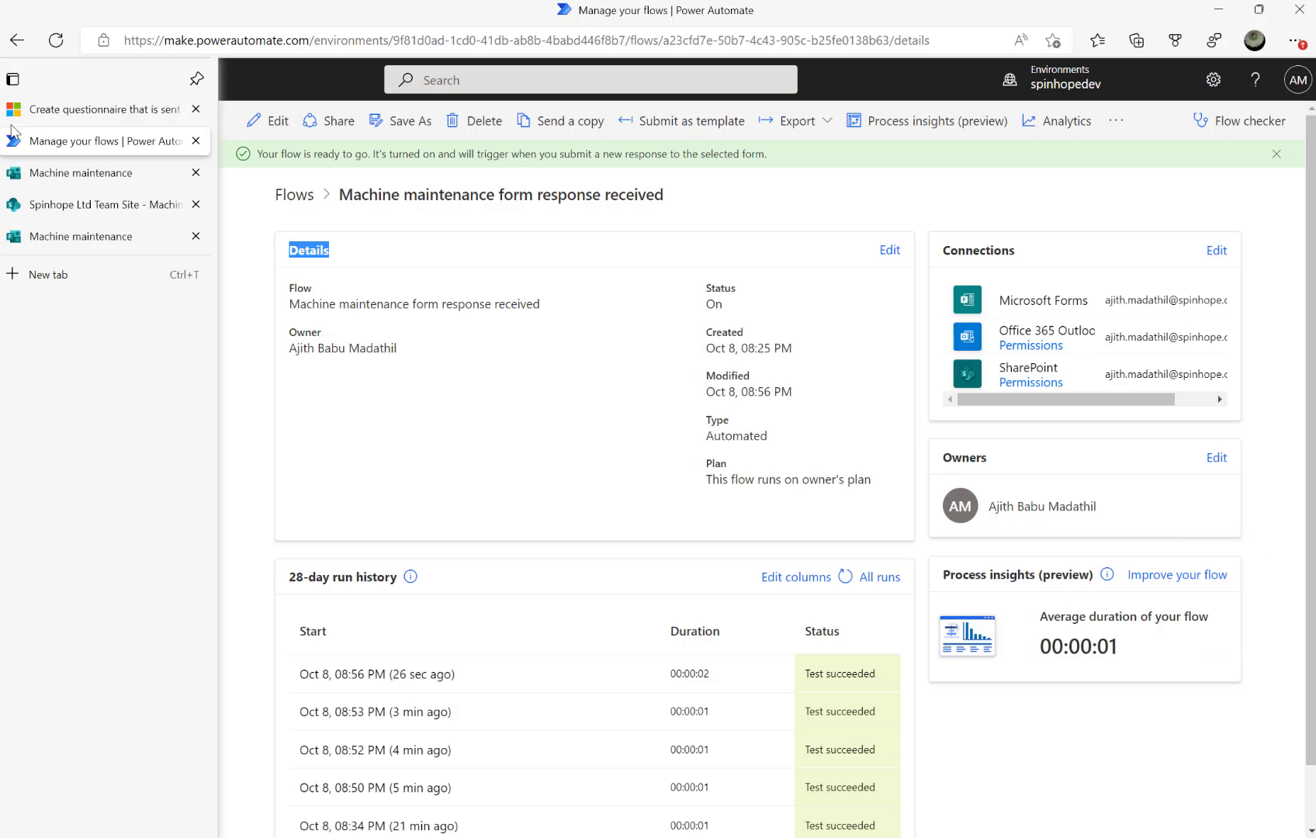
left_click(41, 114)
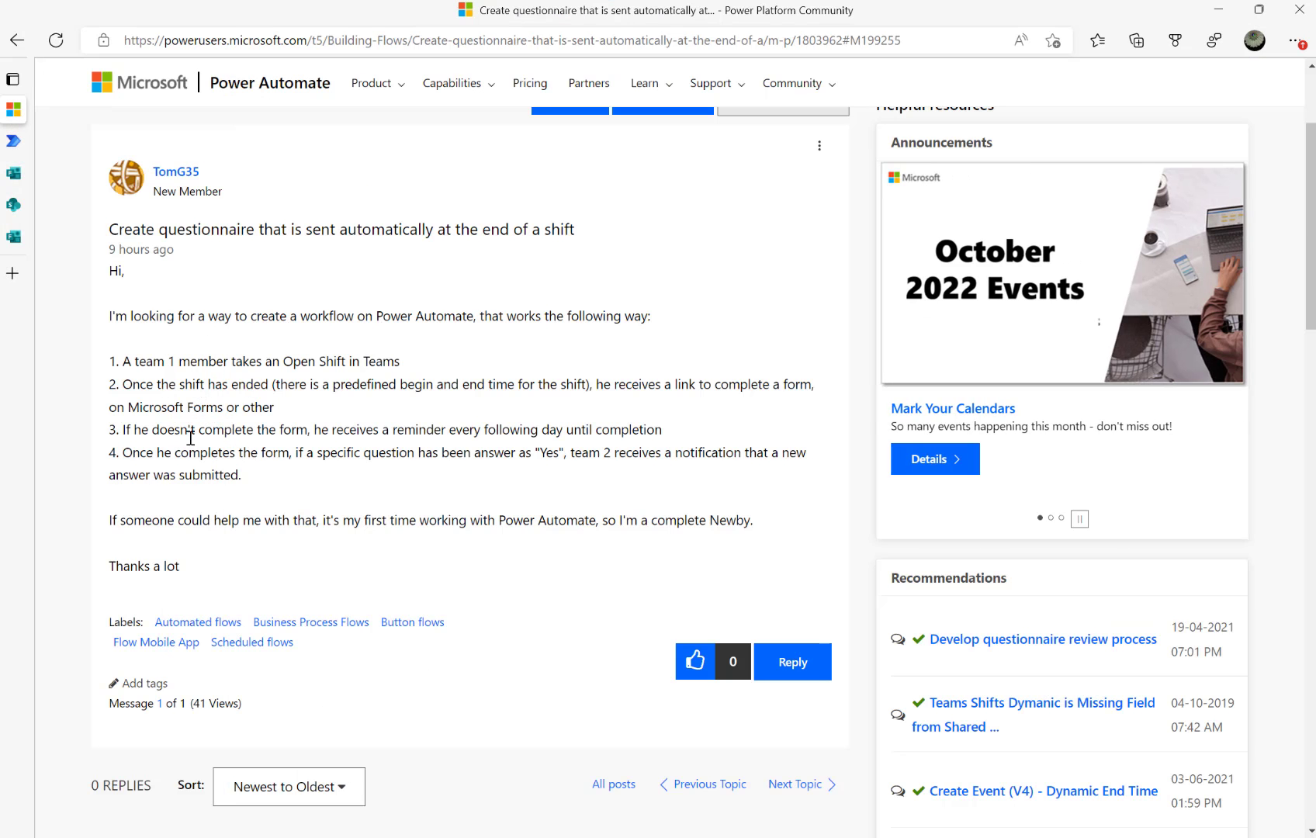
left_click_drag(223, 433, 601, 430)
left_click_drag(184, 453, 331, 457)
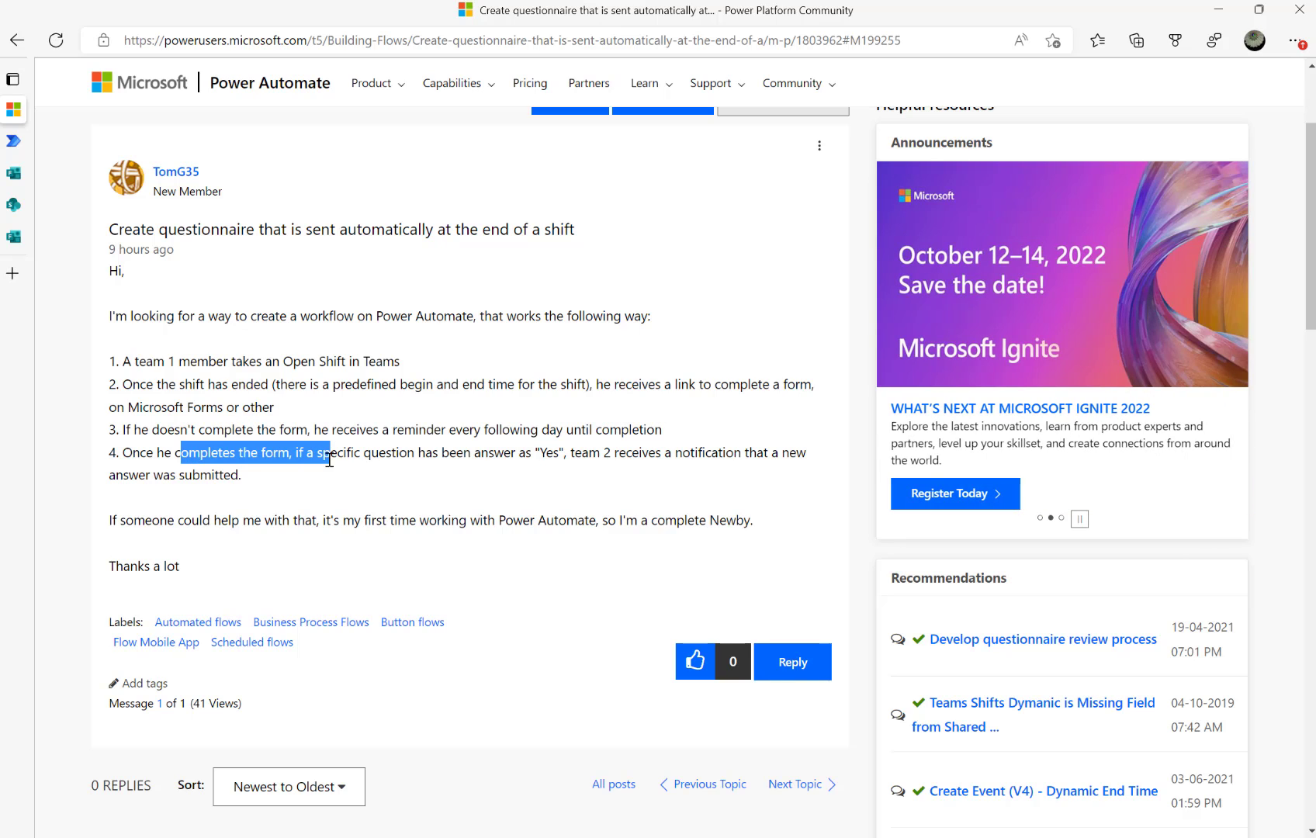
left_click_drag(533, 454, 600, 455)
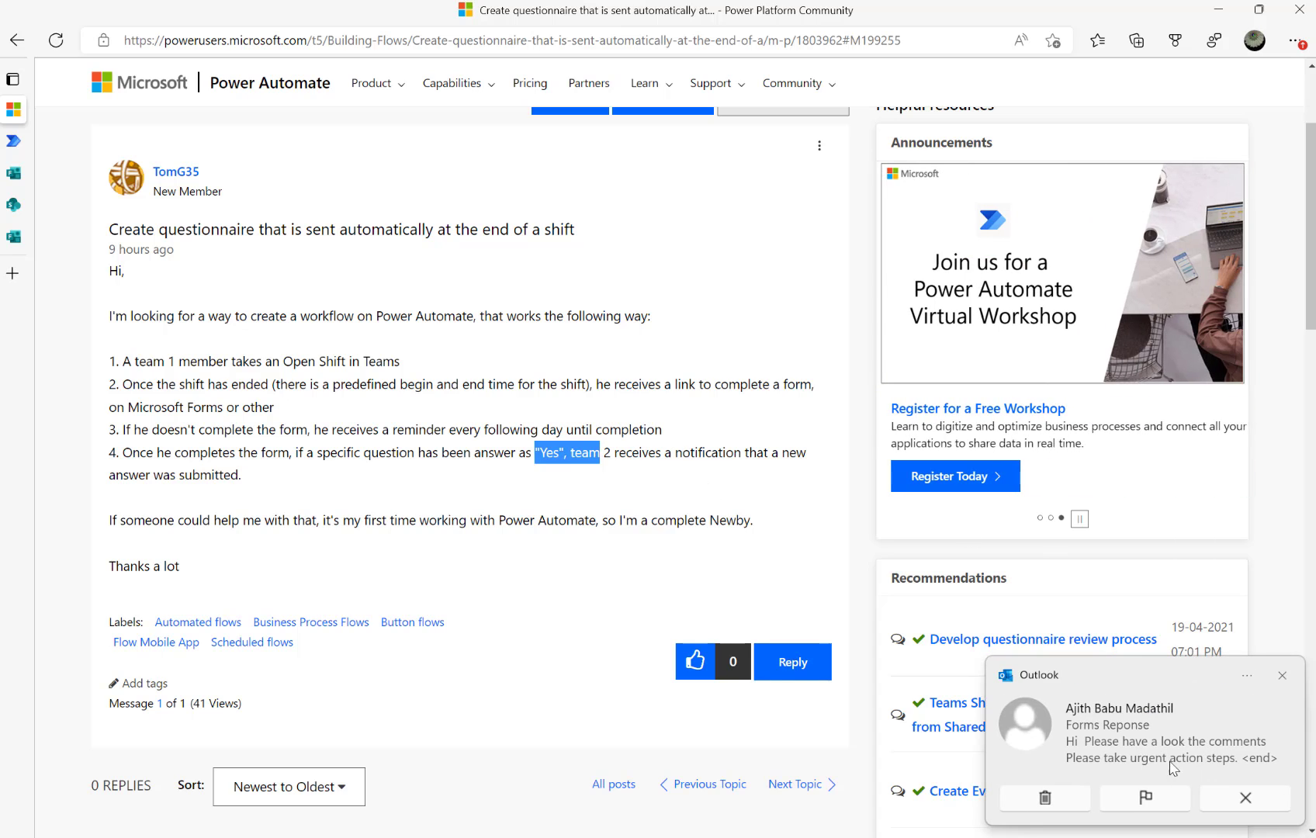
left_click(1246, 798)
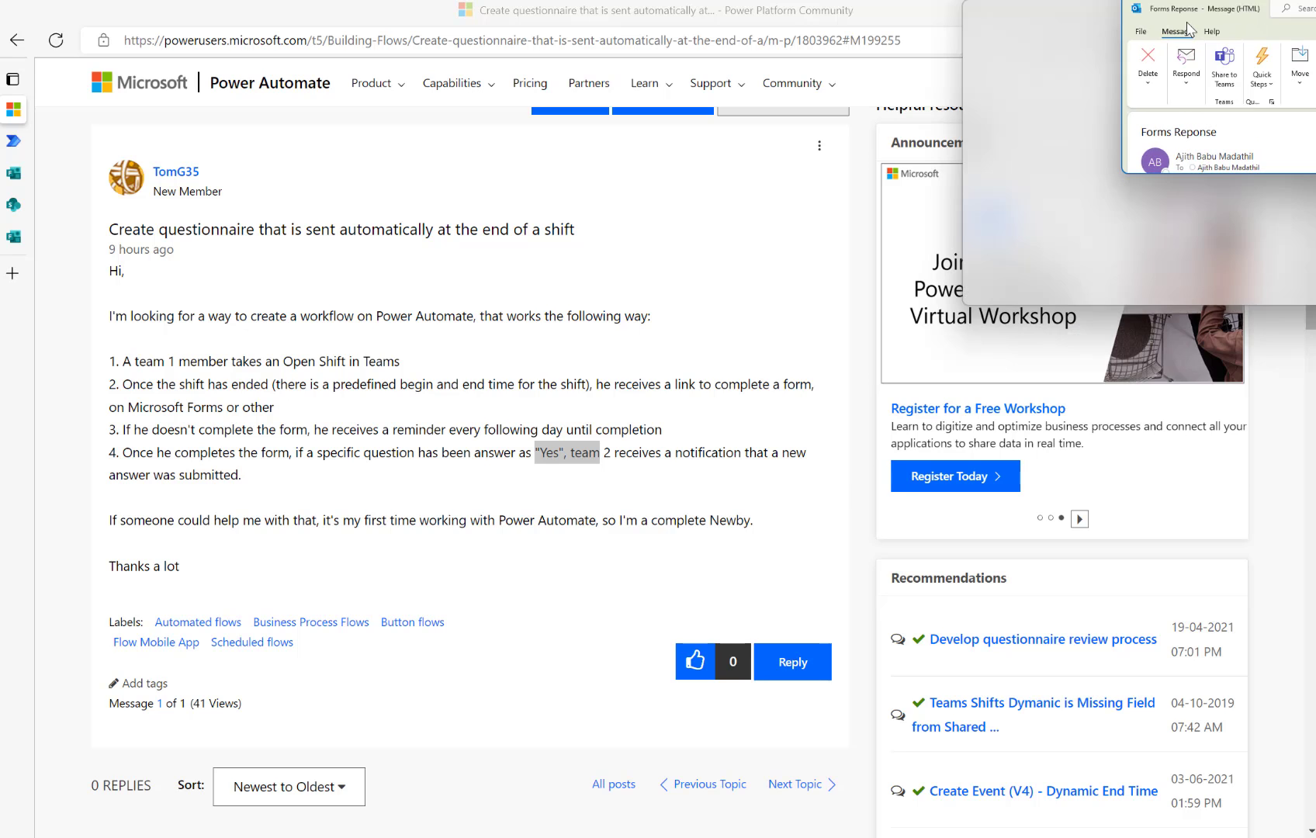
left_click(889, 183)
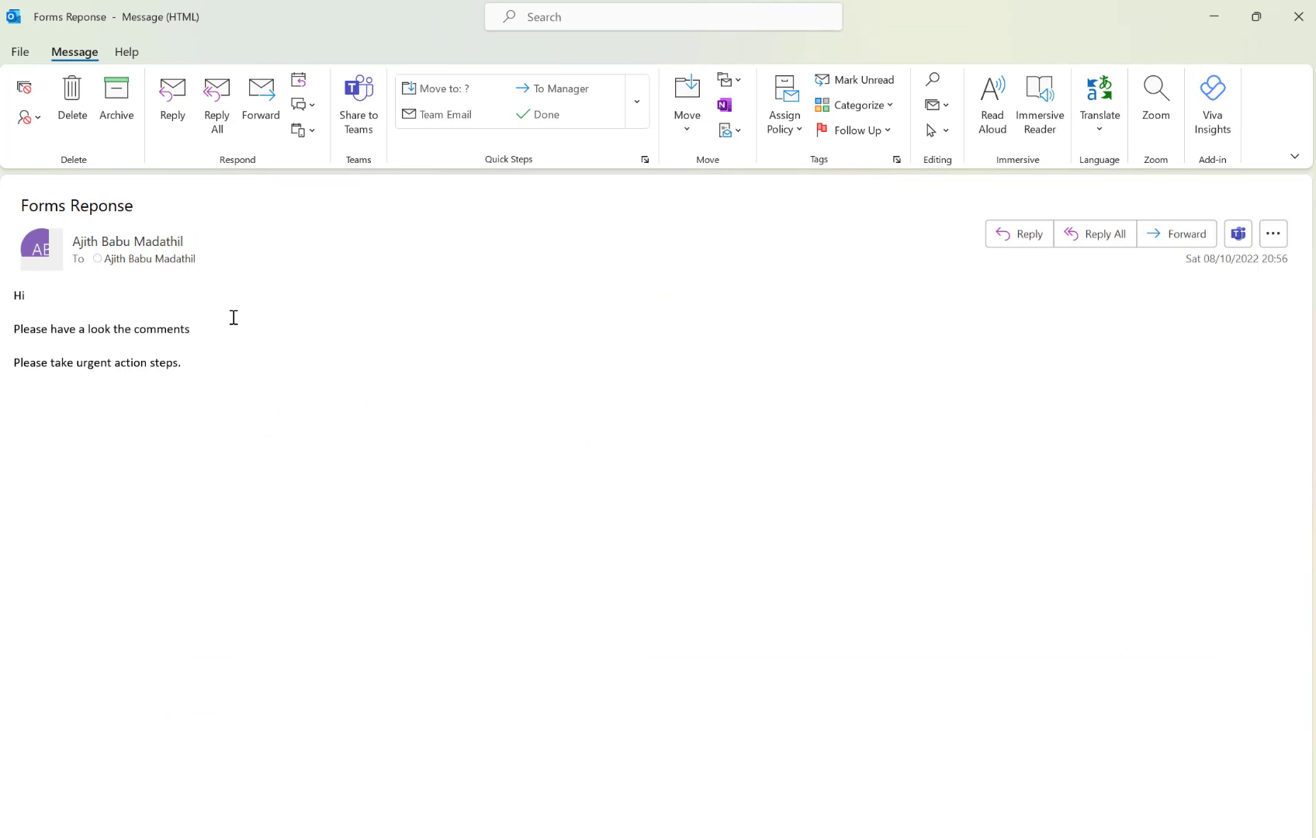
left_click(1297, 17)
left_click(416, 396)
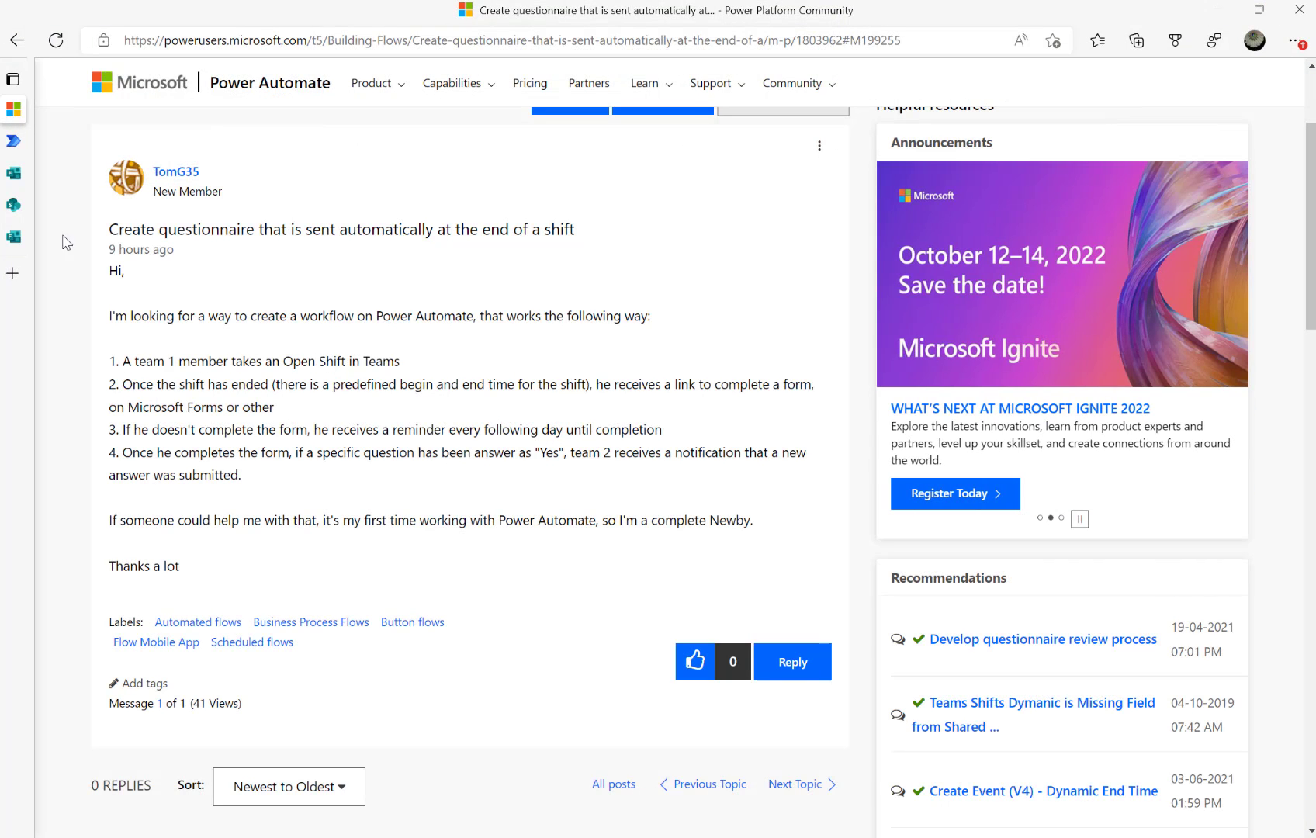
left_click(15, 137)
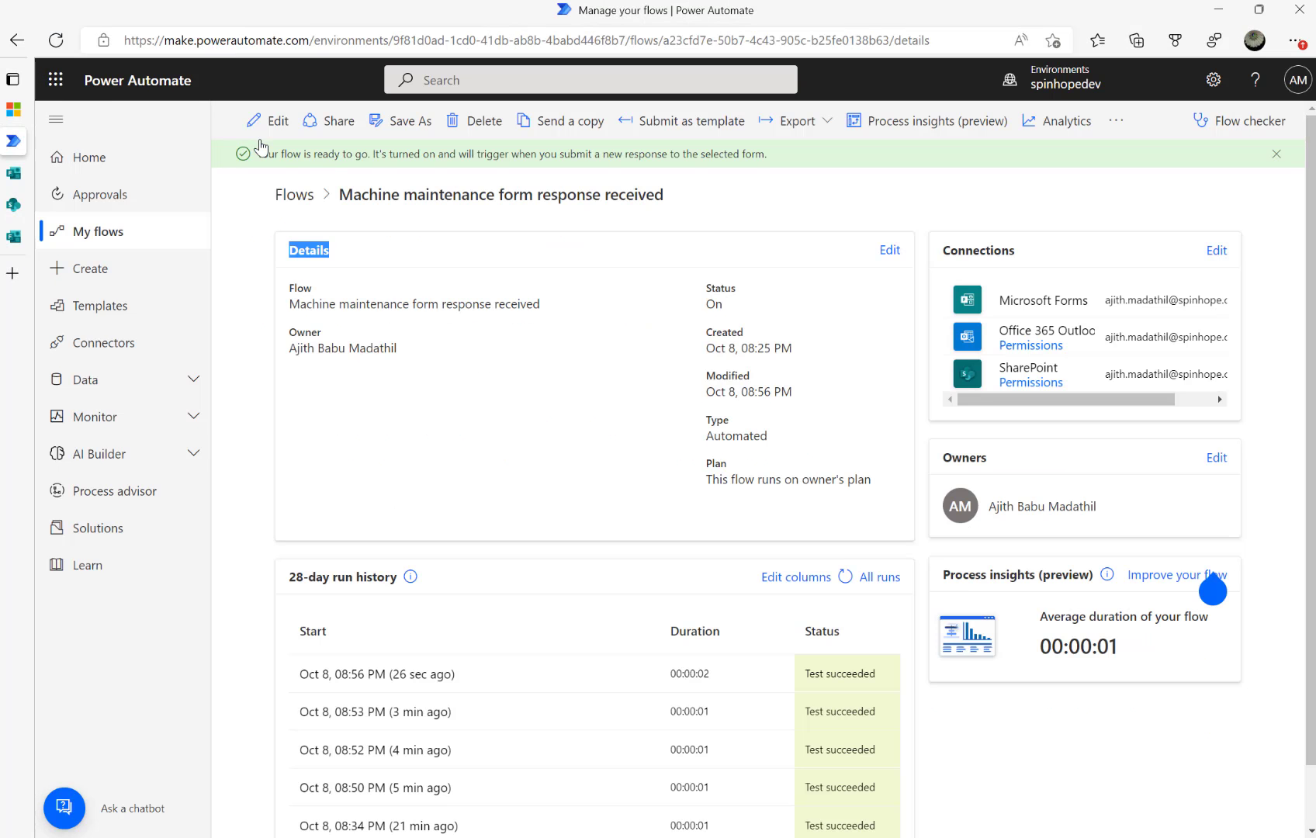
Open the Reminder email flow for editing, then check the SharePoint Machine Maintenance list's updated first item
left_click(95, 230)
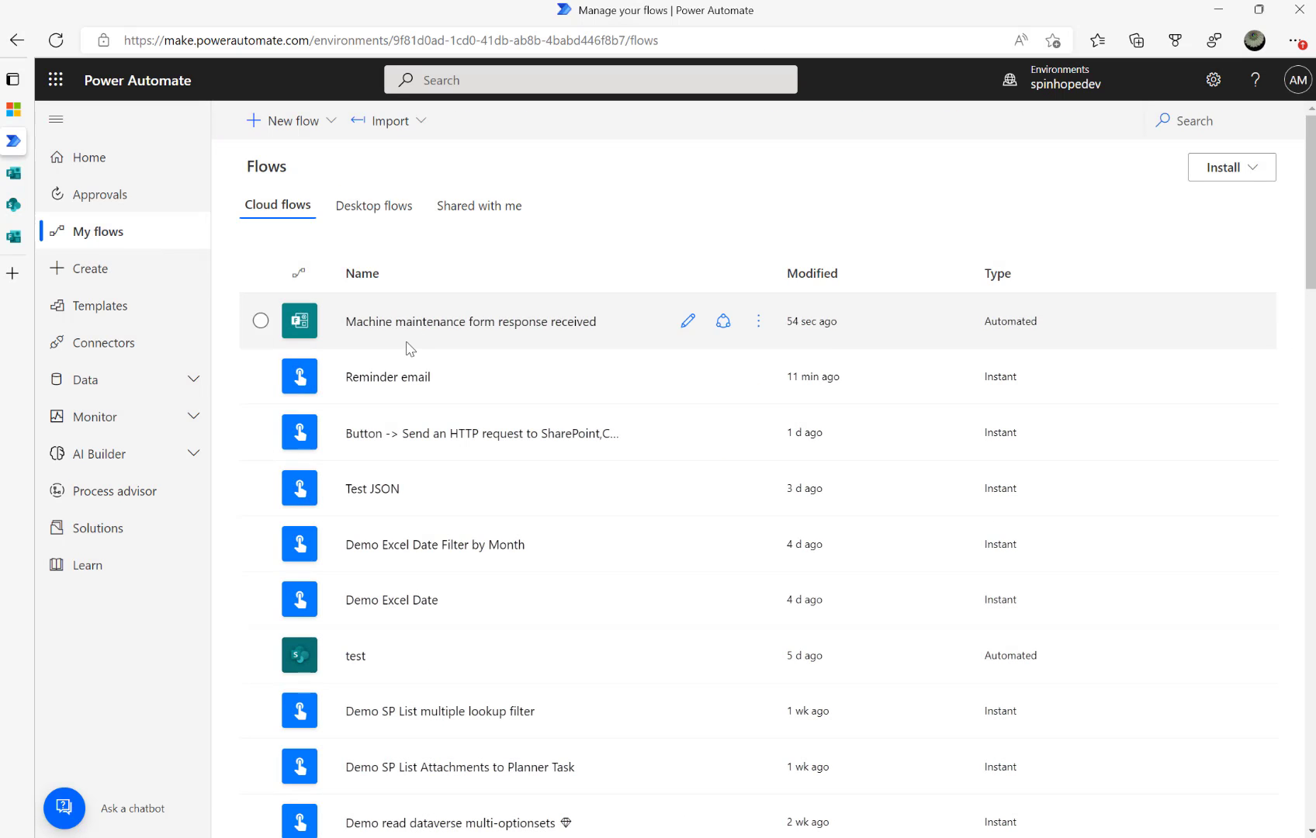
left_click(380, 377)
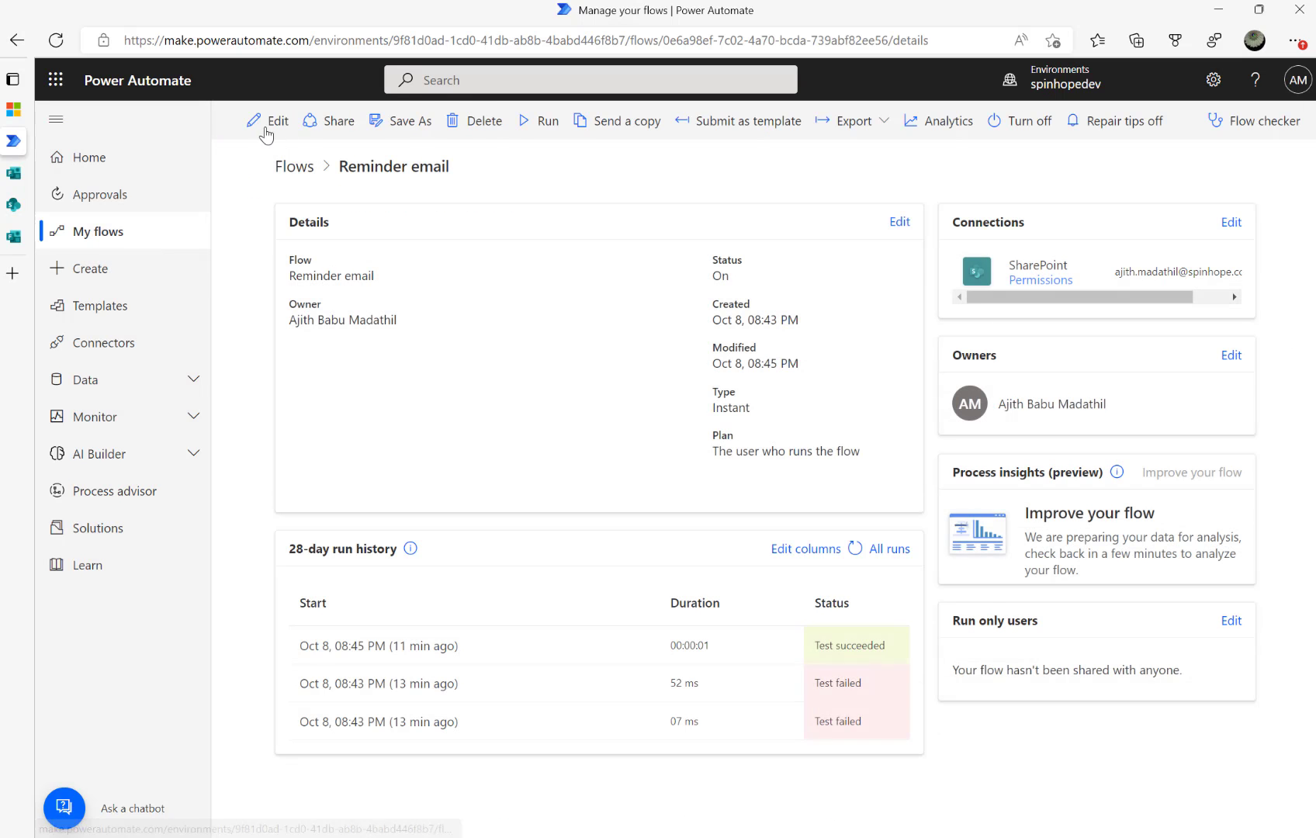
left_click(262, 121)
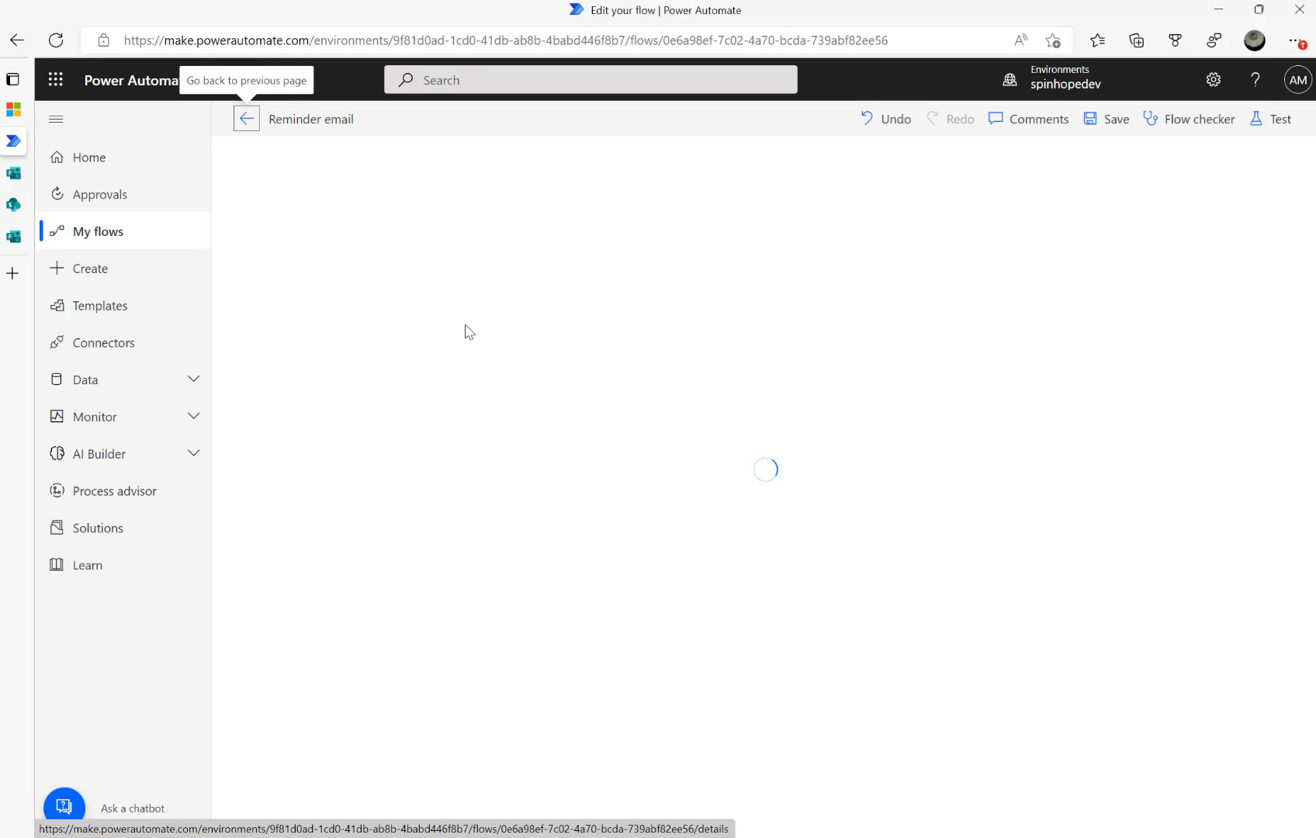
left_click(7, 209)
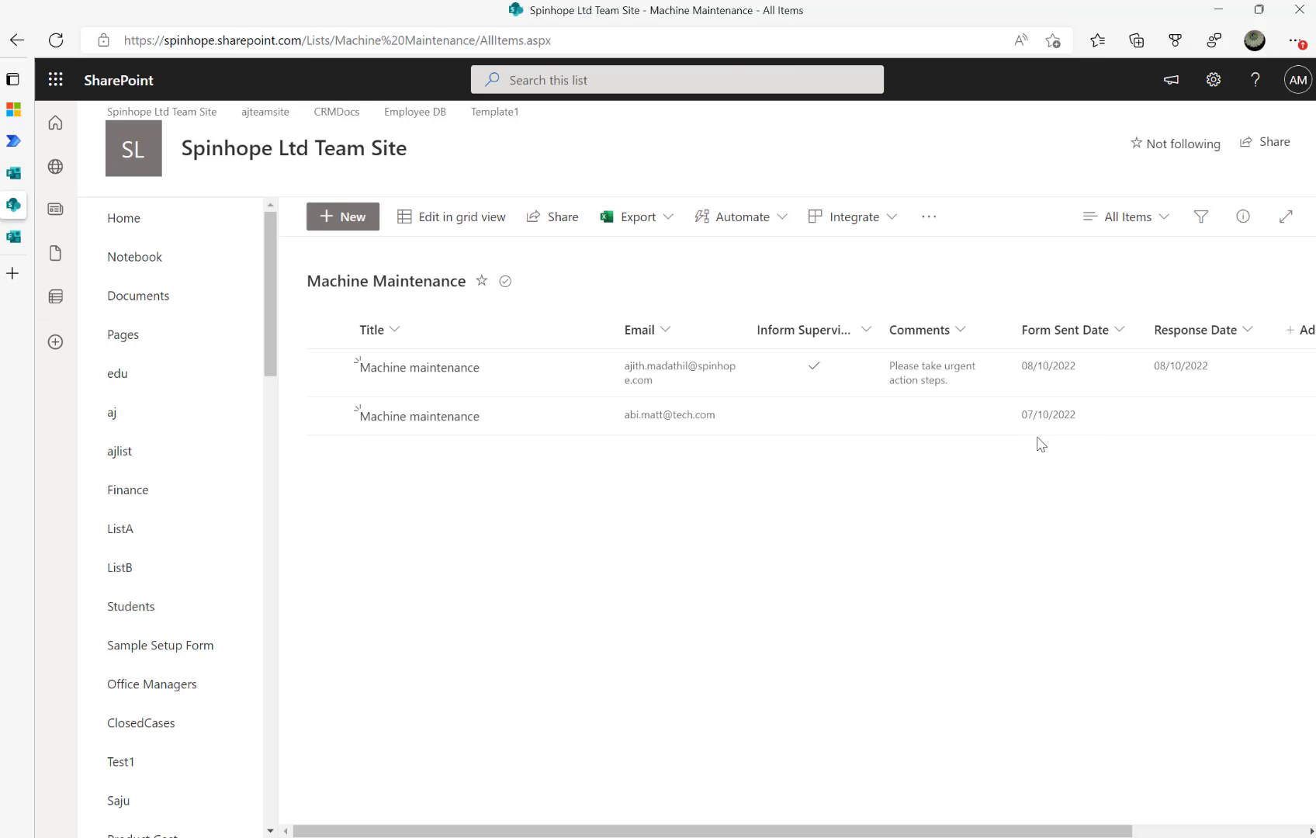
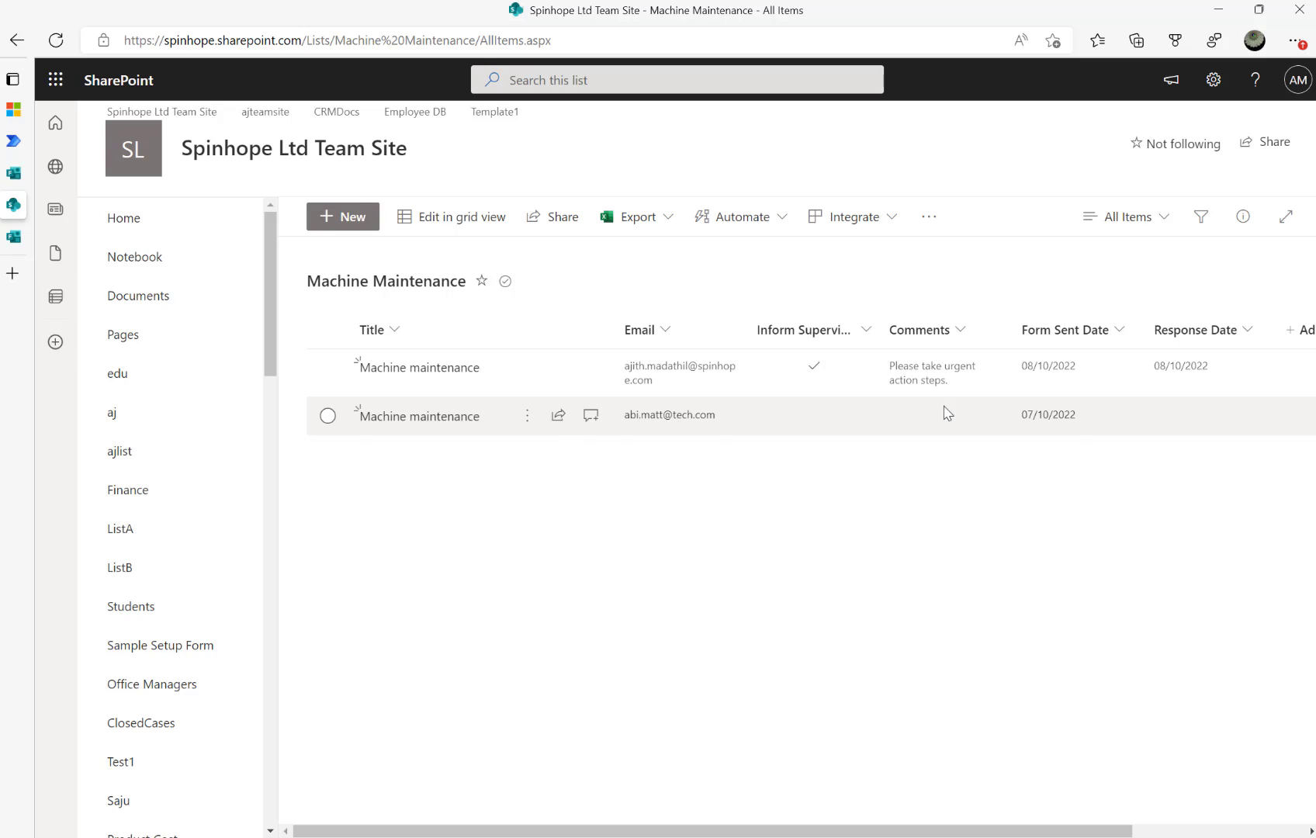
Copy Response_x0020_Date, the Response Date column's internal name, from the Machine Maintenance list settings
left_click(1213, 79)
left_click(1087, 263)
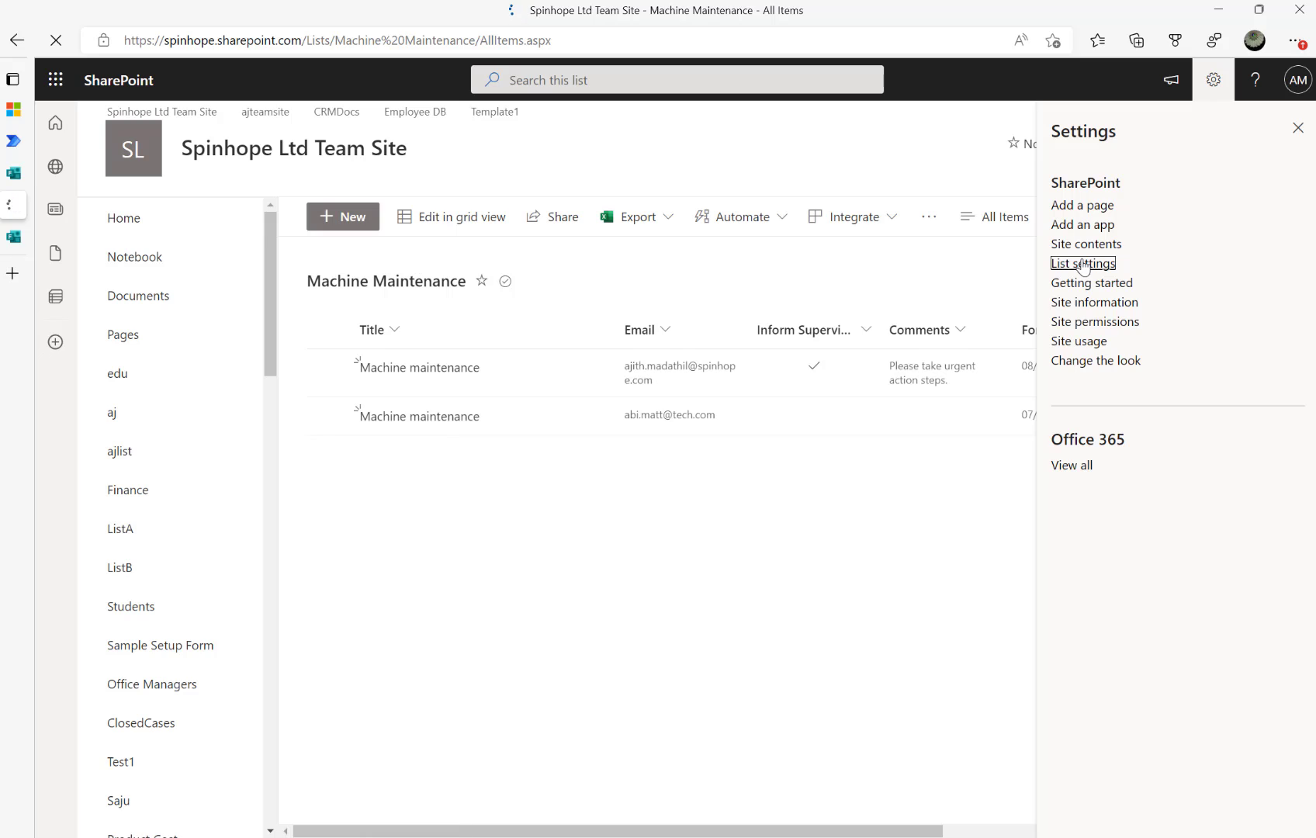
scroll(465, 594, "down", 3)
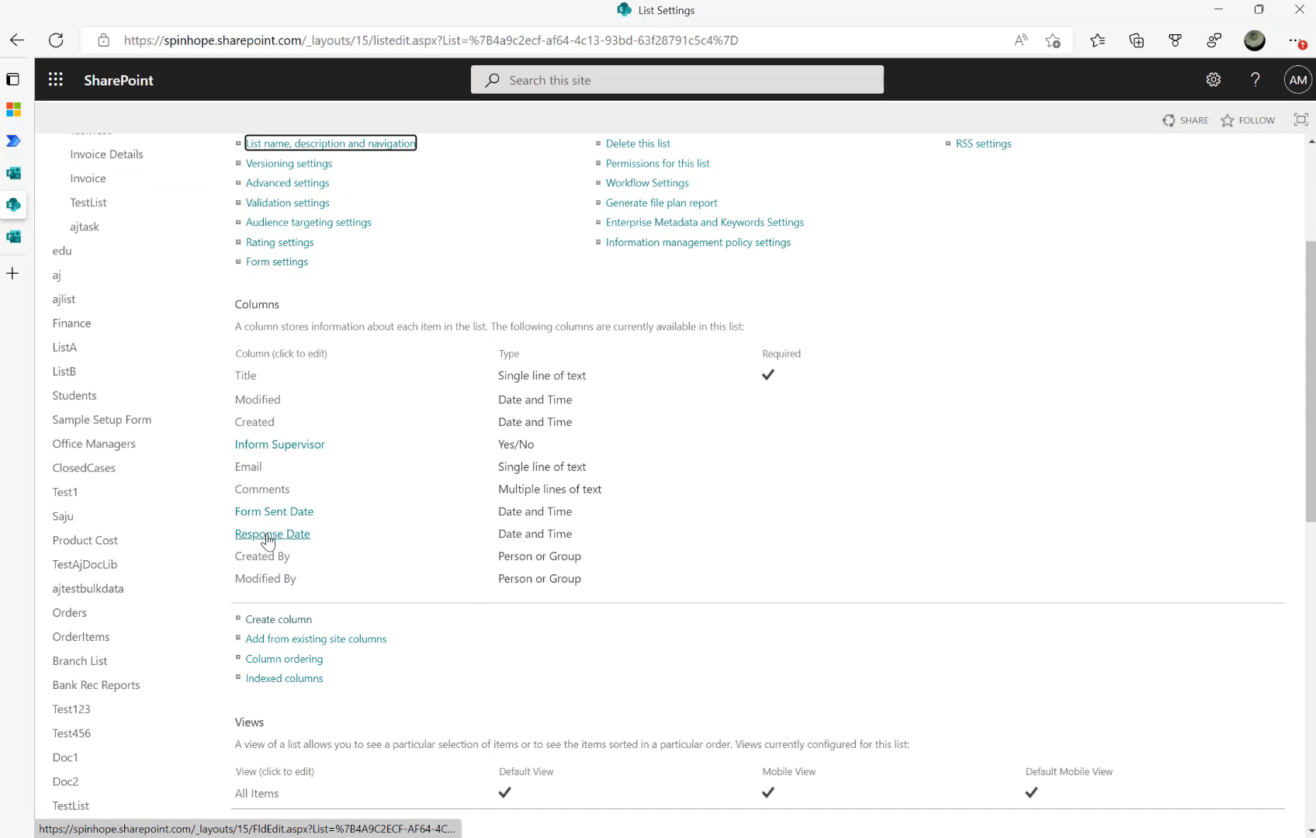
left_click(255, 533)
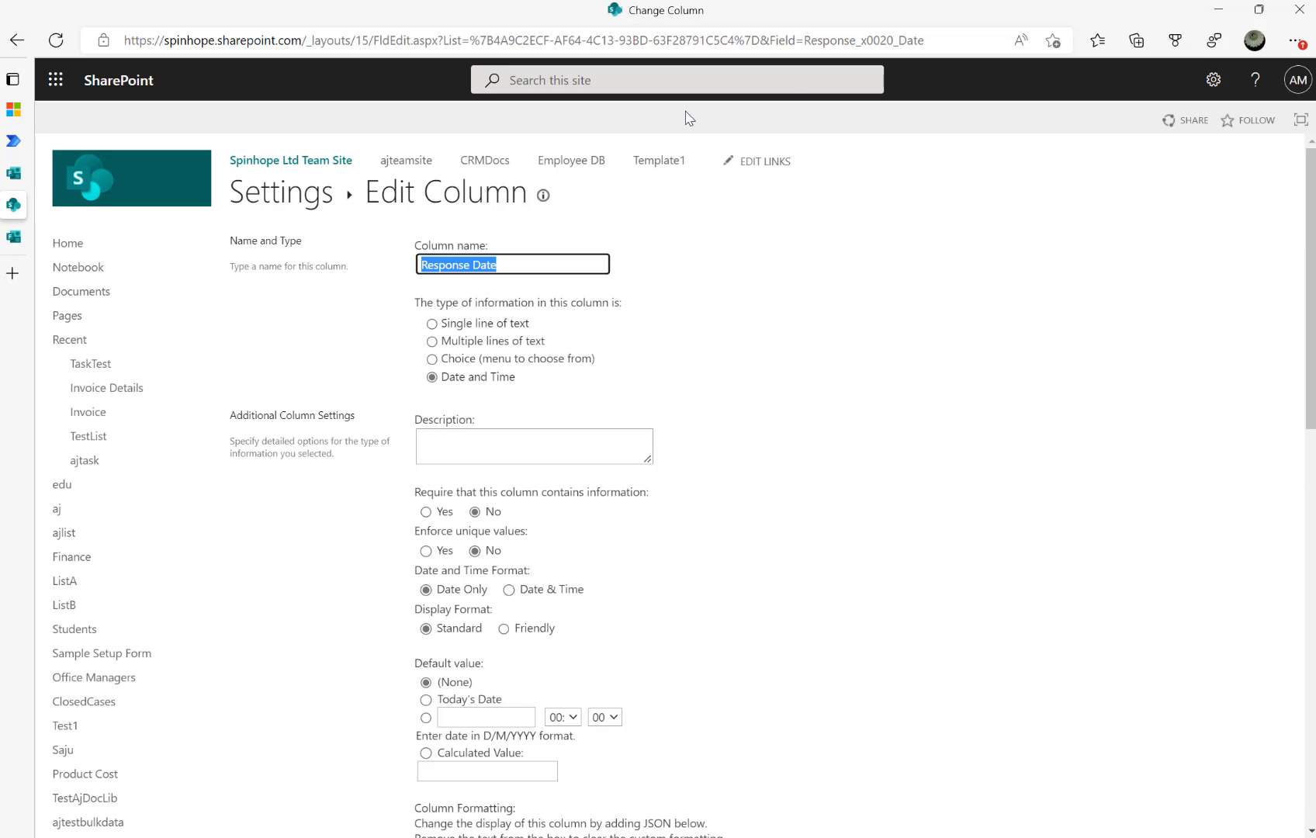
left_click_drag(804, 42, 933, 48)
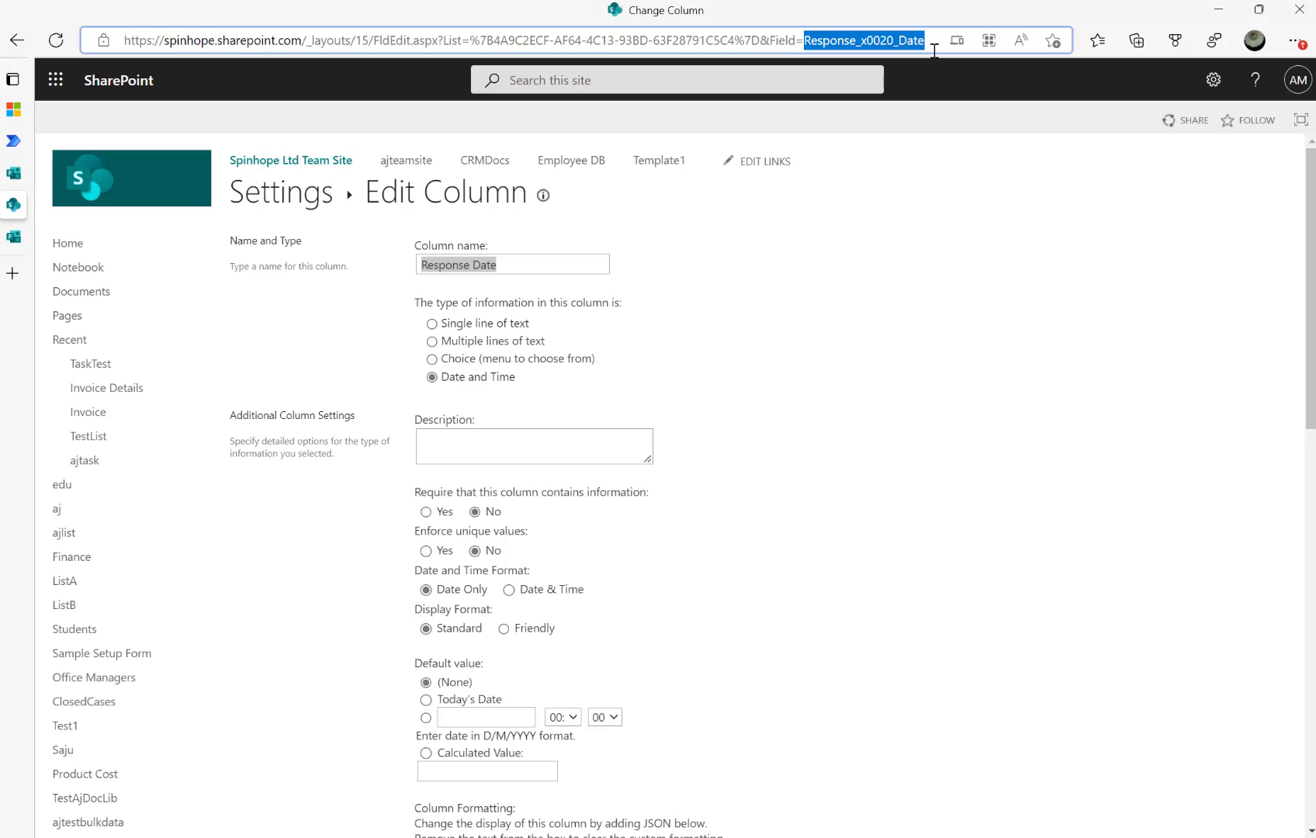
left_click(932, 47)
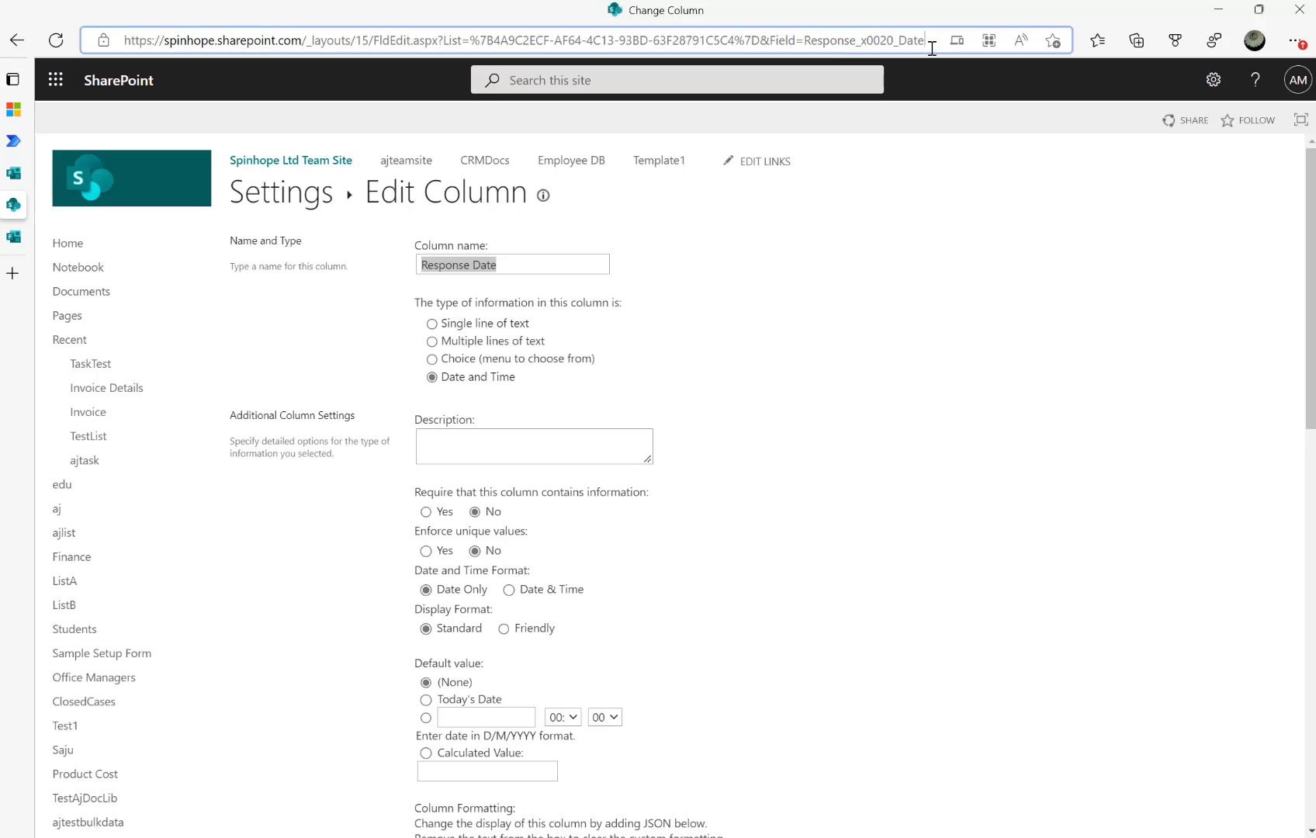
left_click(805, 41, "shift")
key("ctrl+c")
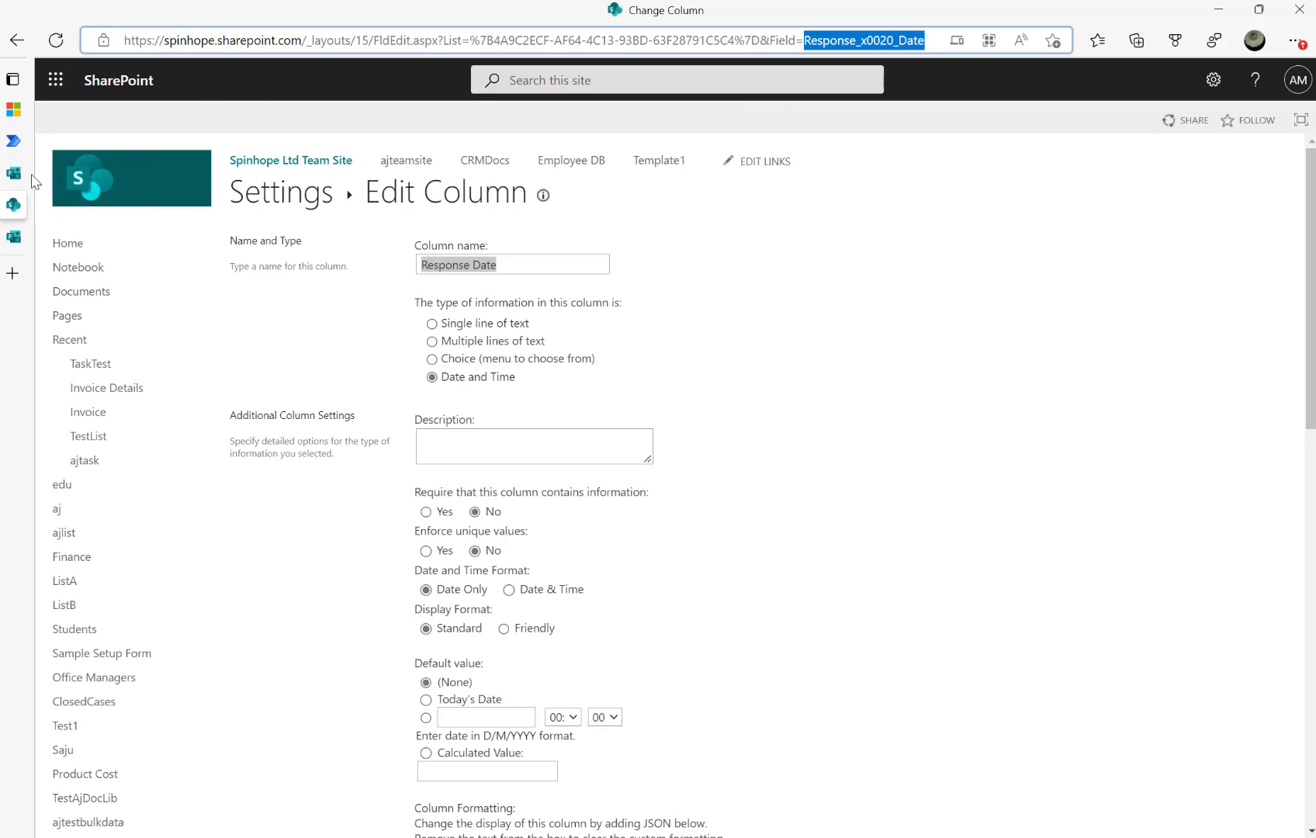
left_click(13, 141)
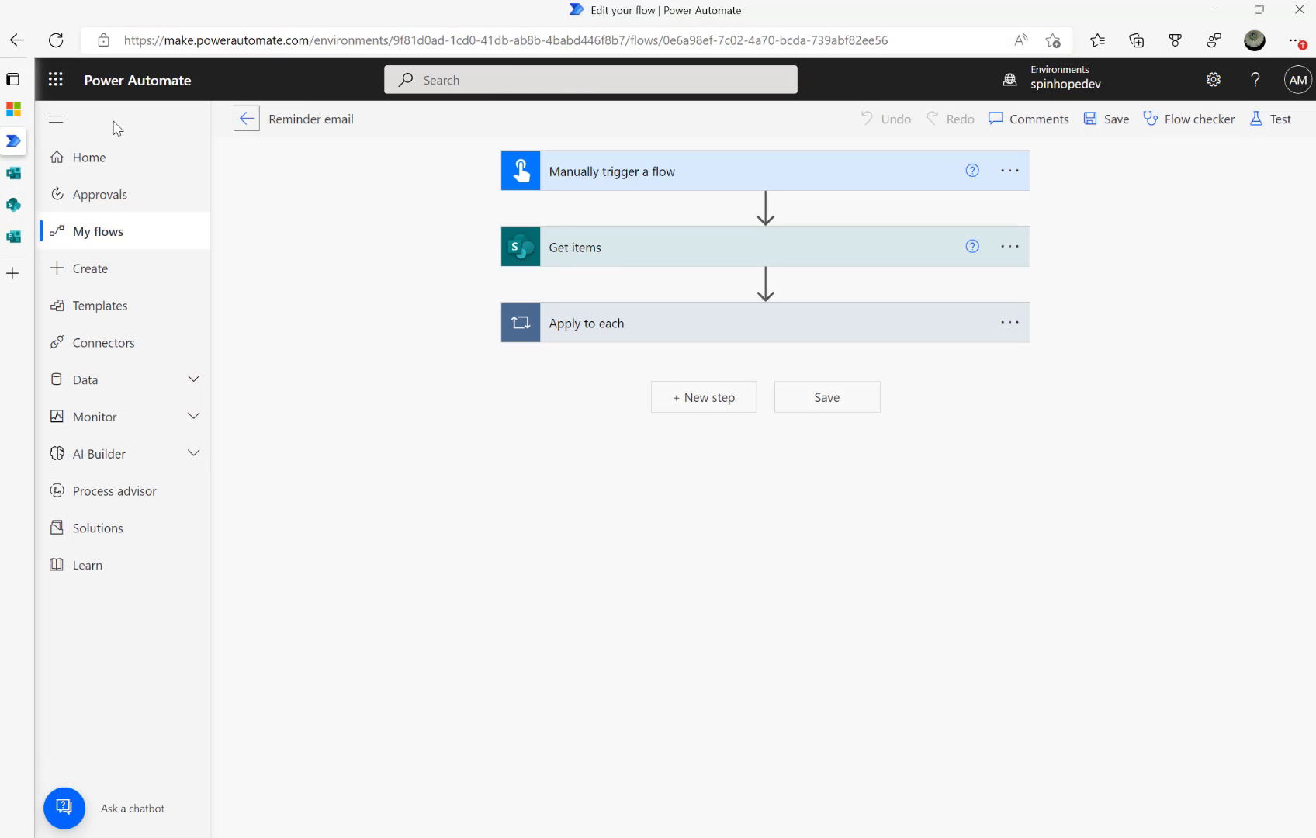
Replace the old InformSupervisor filter in Get items with the Response_x0020_Date internal name
left_click(616, 255)
left_click(591, 425)
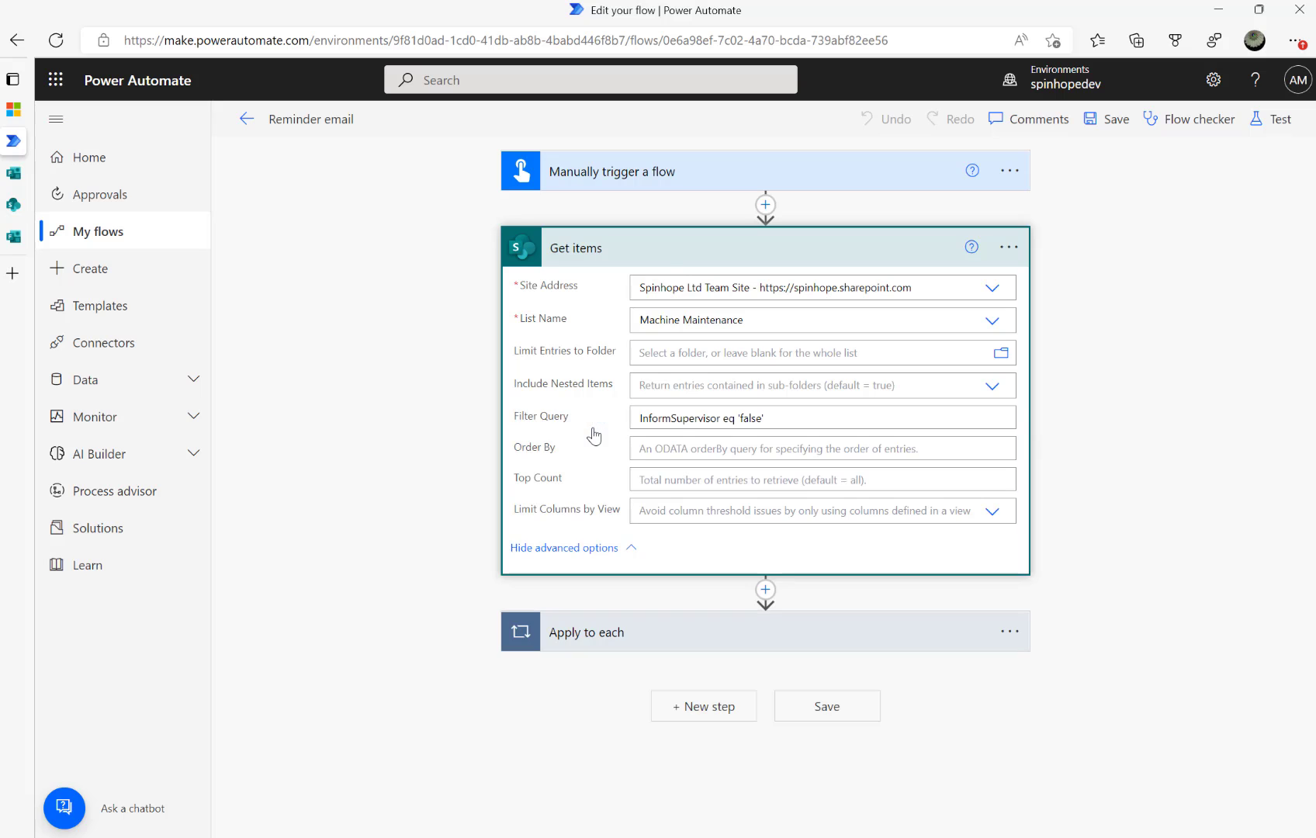
left_click_drag(788, 417, 542, 406)
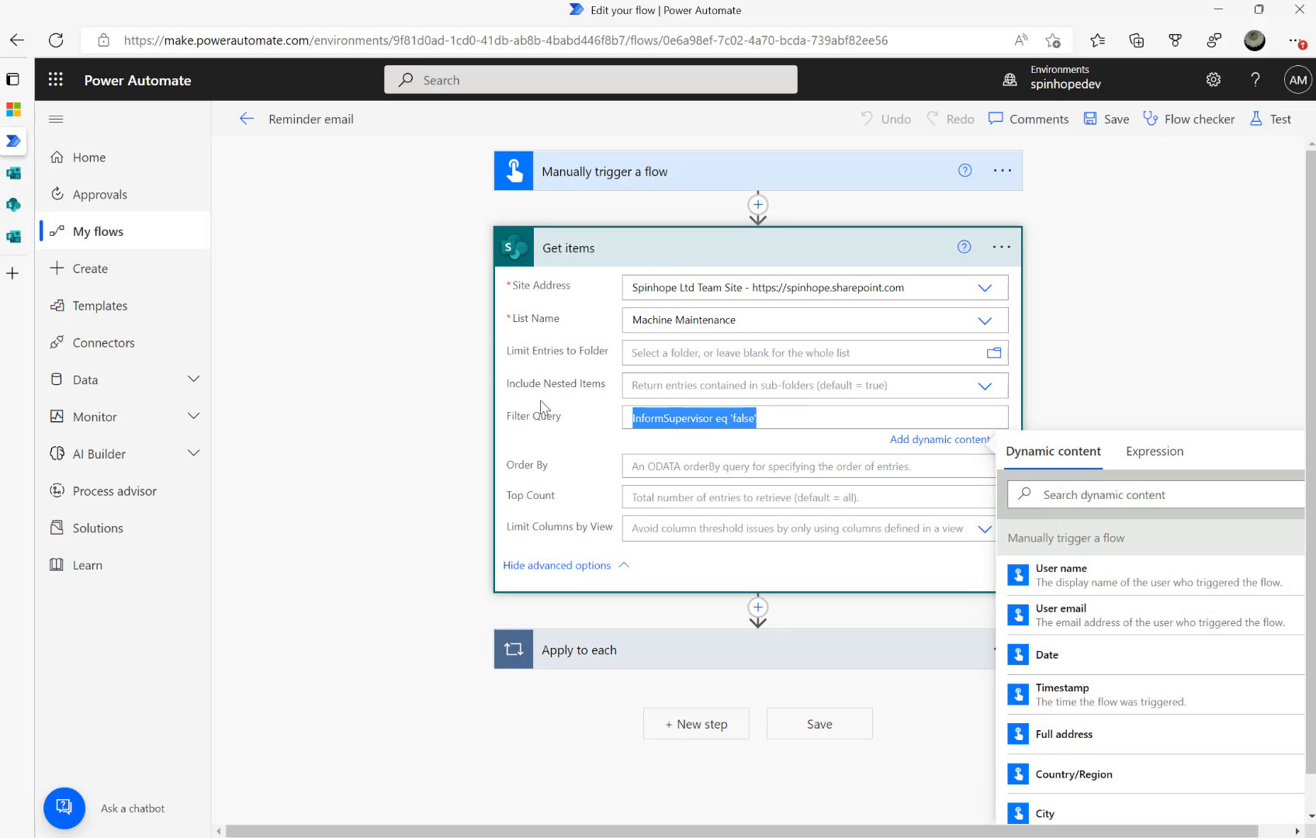
key("BackSpace")
key("ctrl+v")
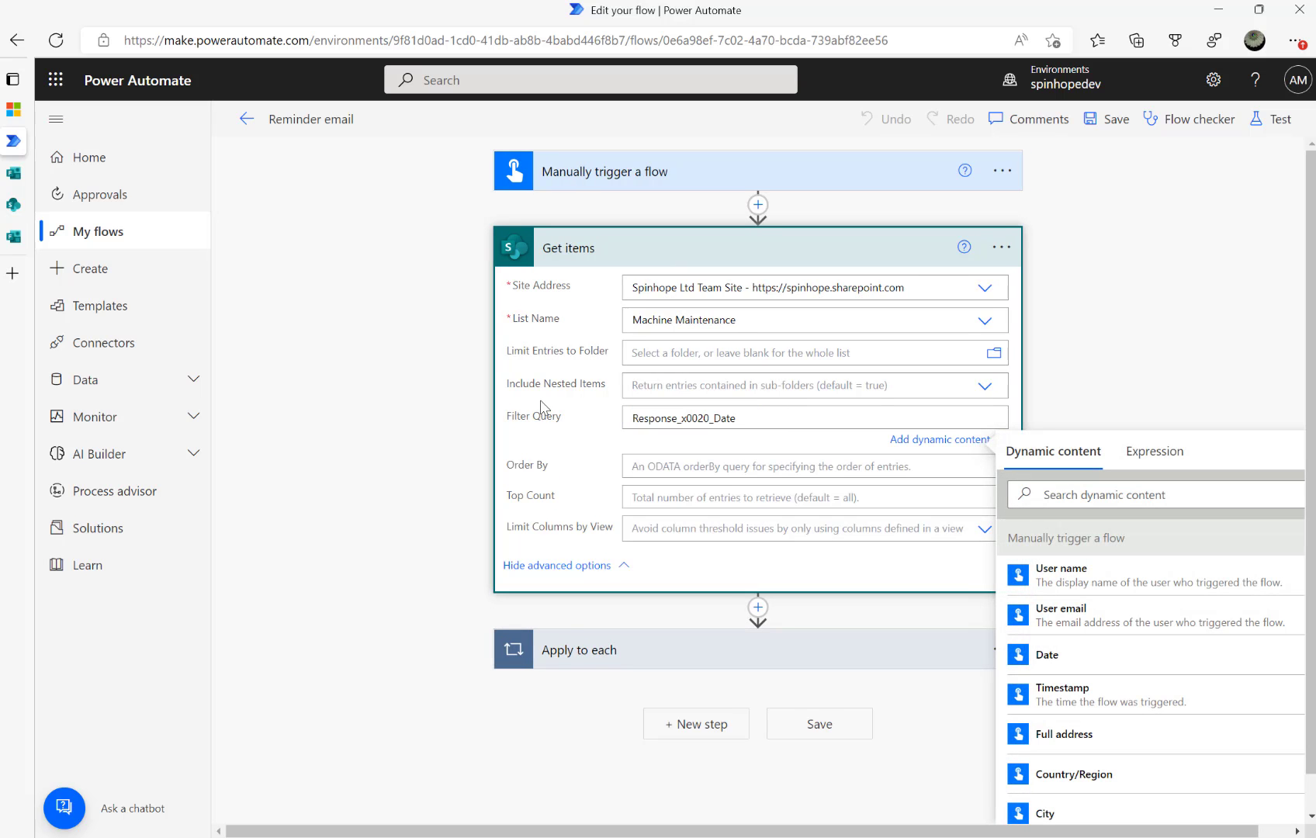
left_click(542, 407)
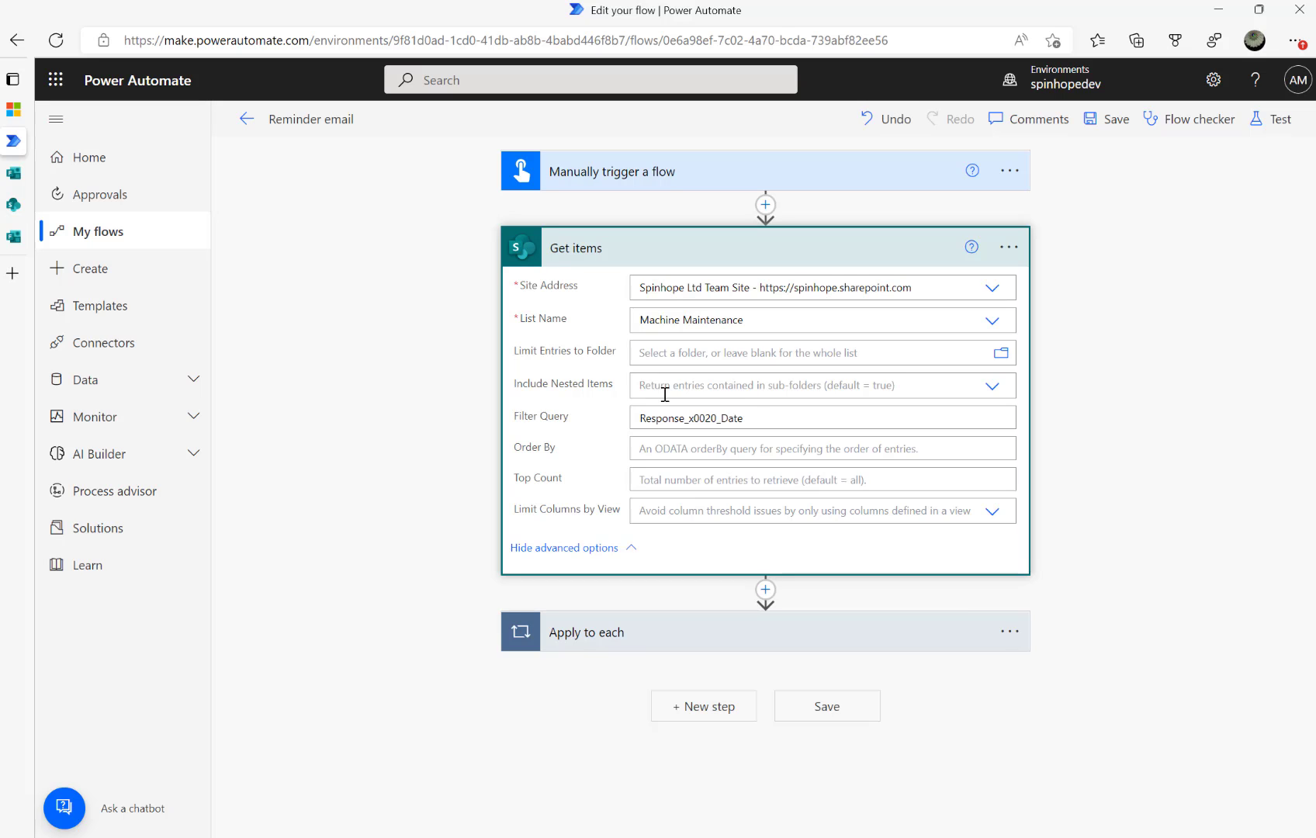
left_click(781, 419)
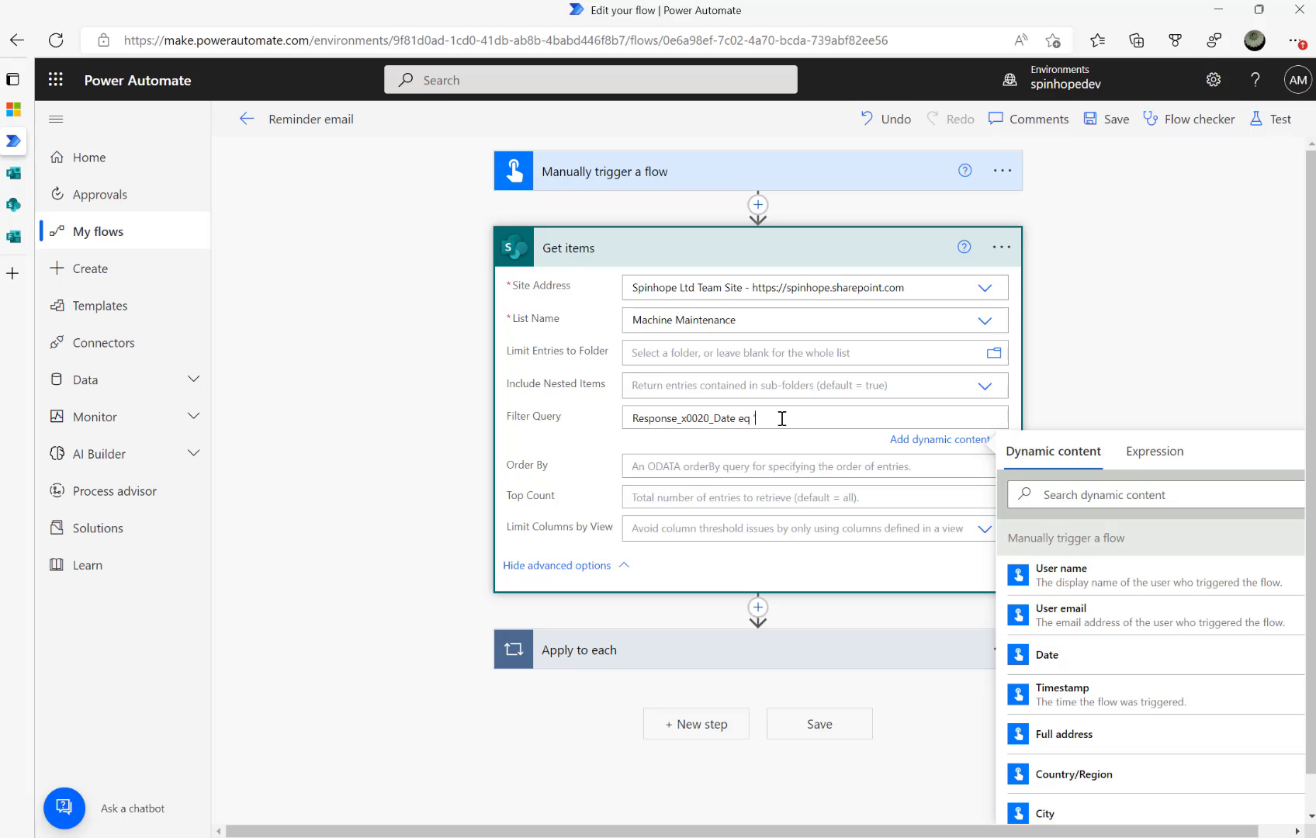
Save and test the flow with a manual run
left_click(1269, 117)
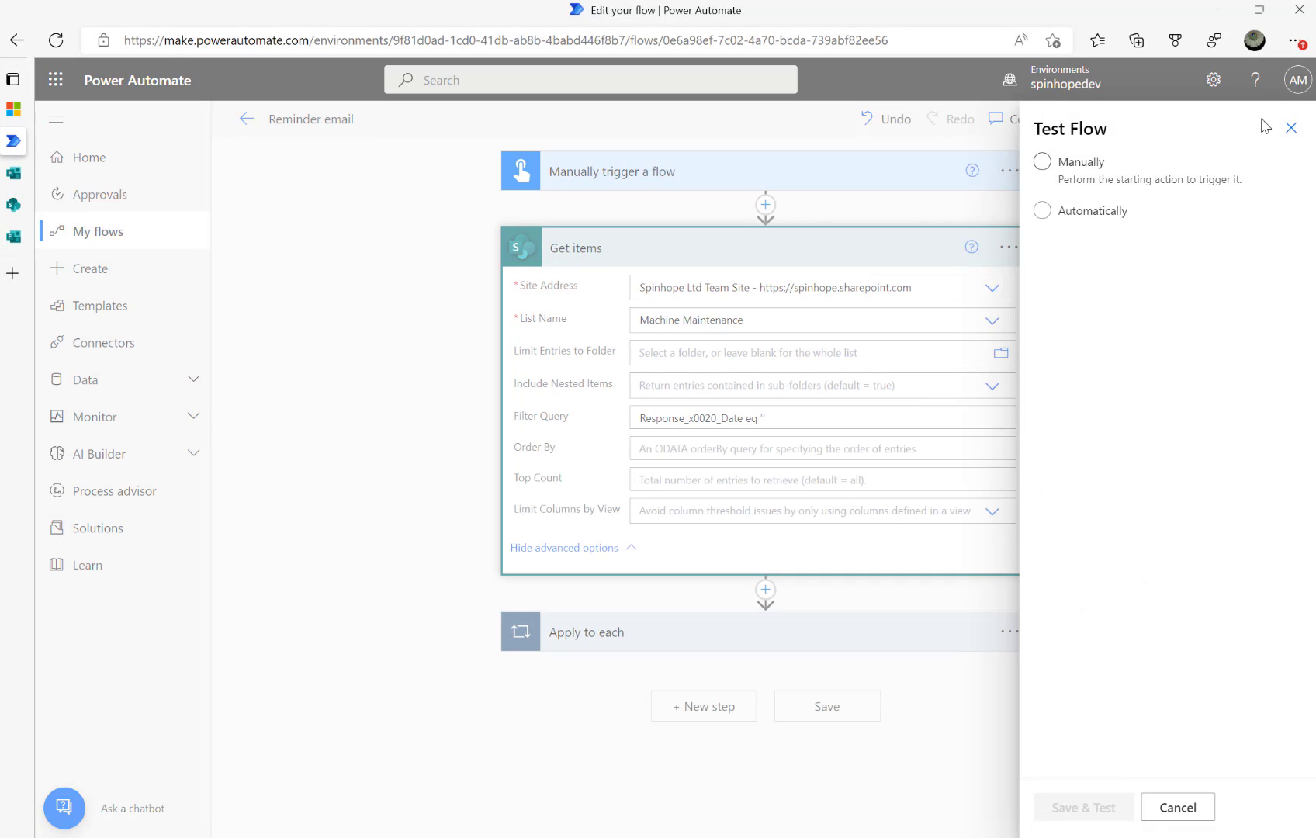
left_click(1083, 807)
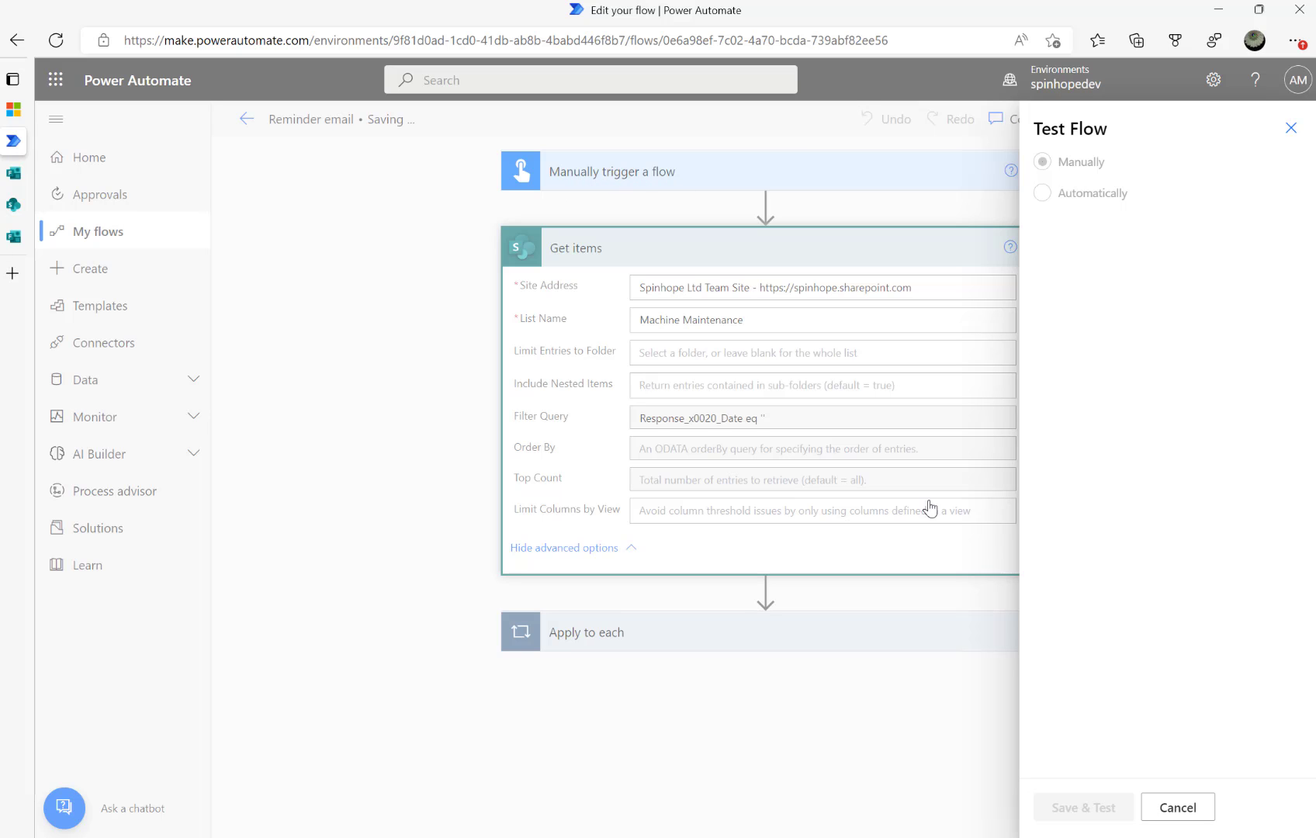
left_click(1078, 809)
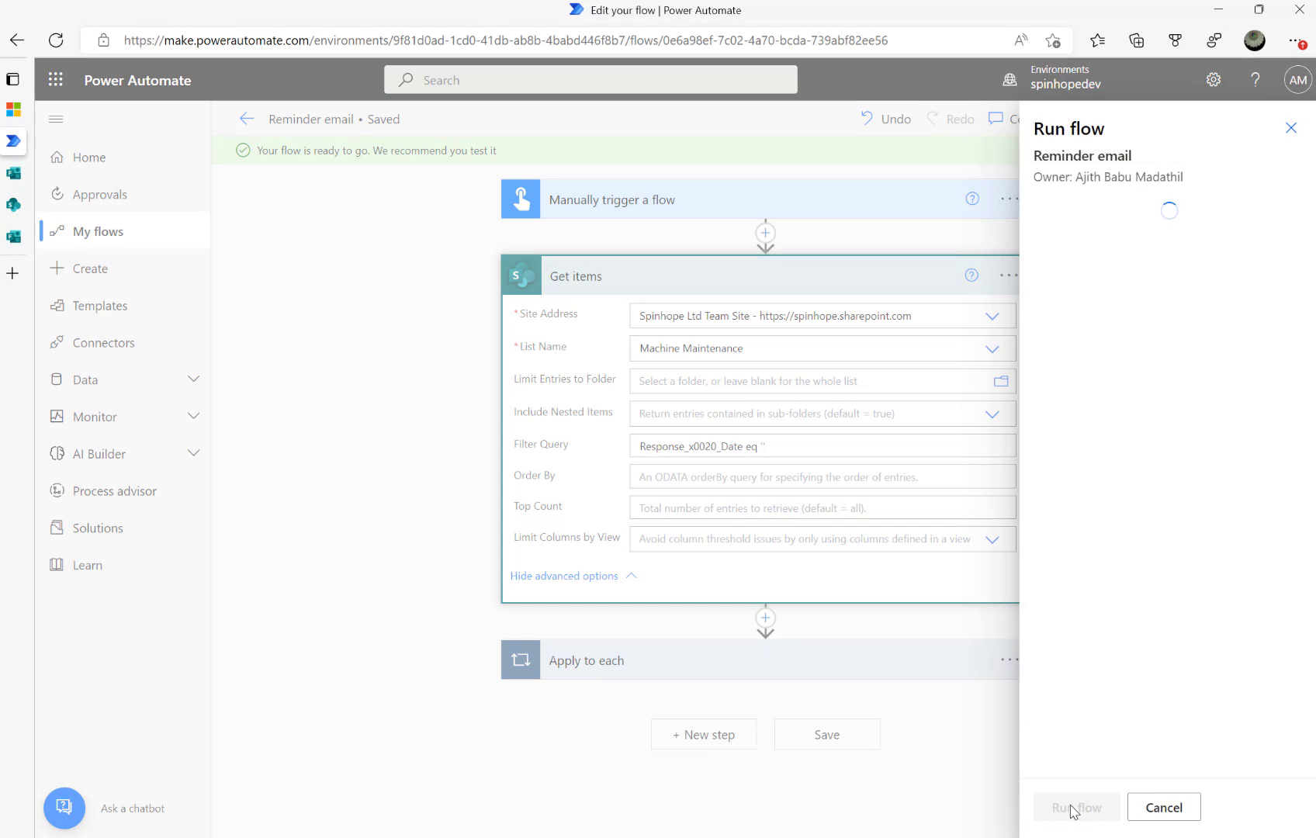
left_click(1069, 807)
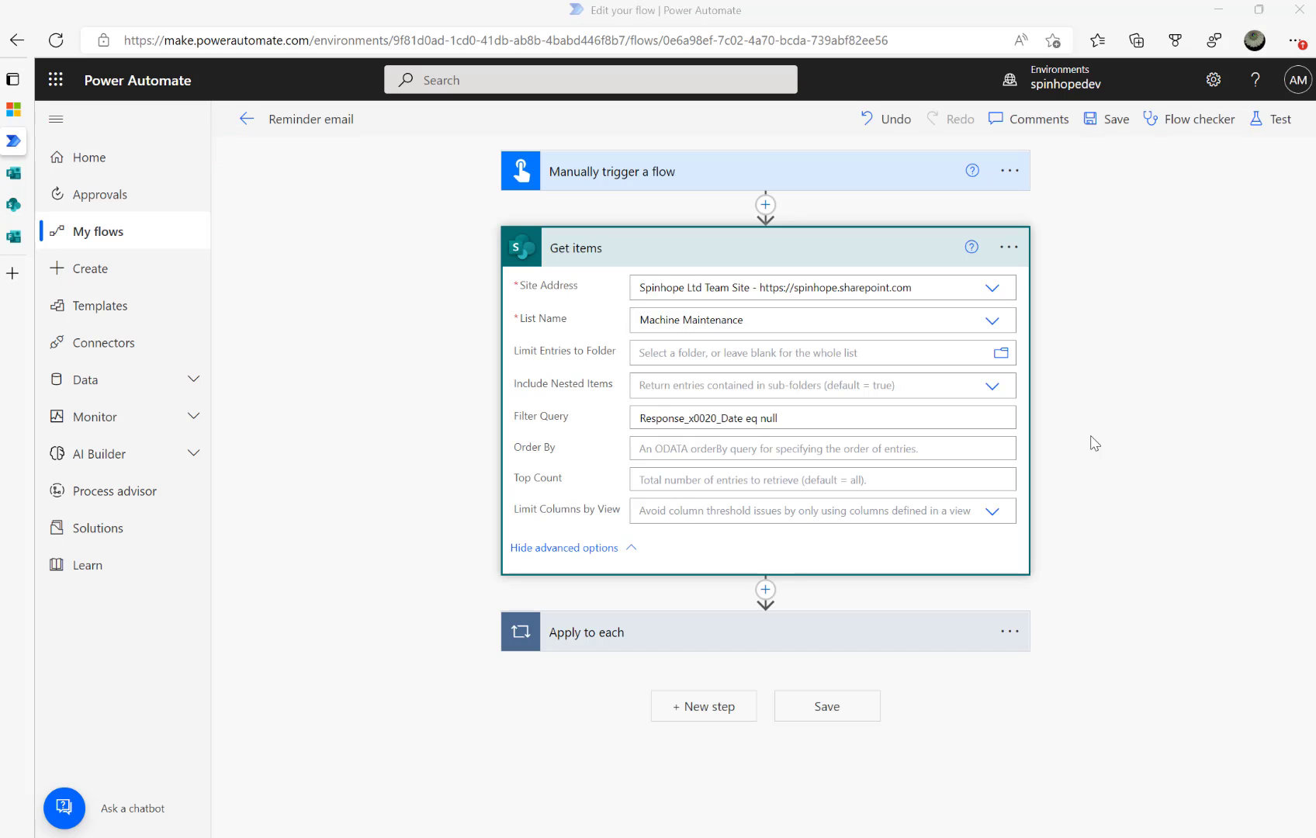
Change the filter to Response_x0020_Date eq null, retest, and confirm Compose returned one item
left_click(790, 416)
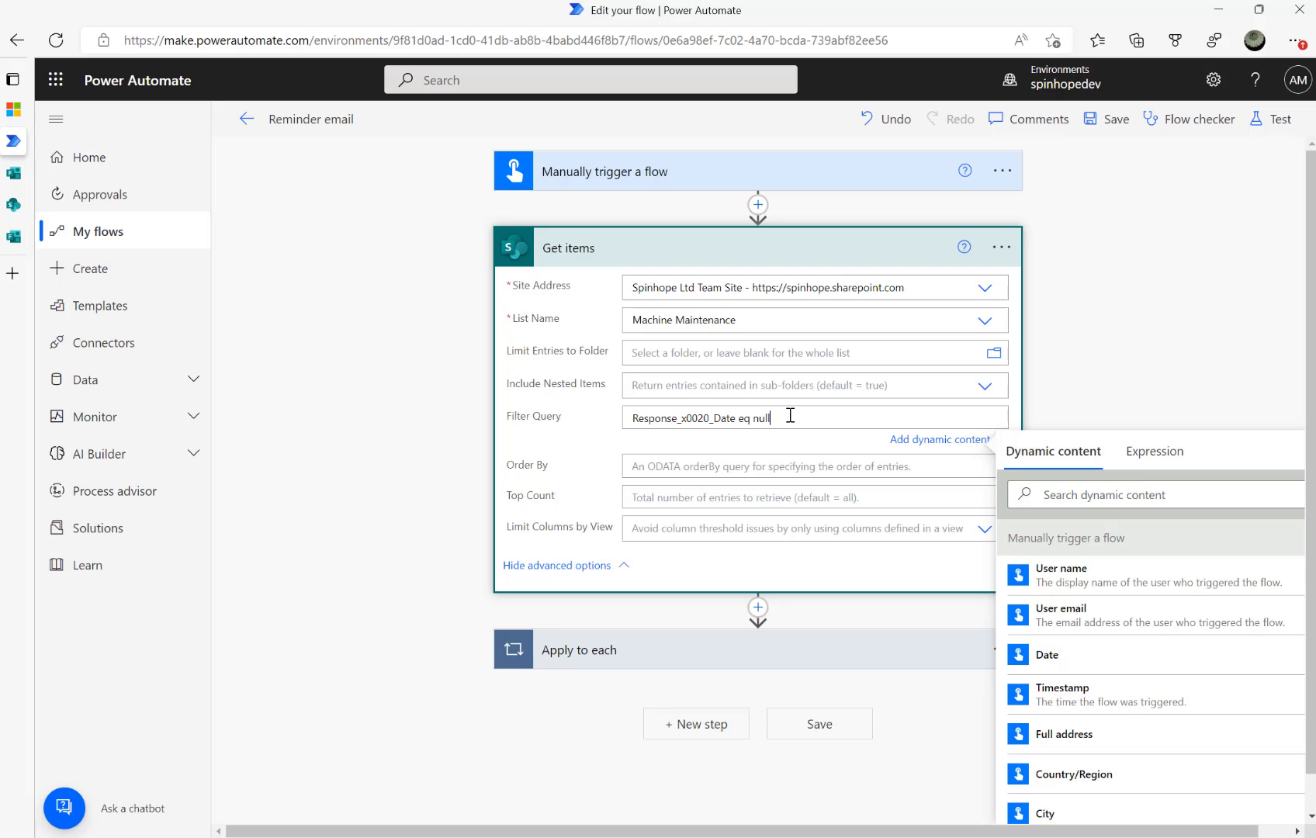
left_click(1260, 122)
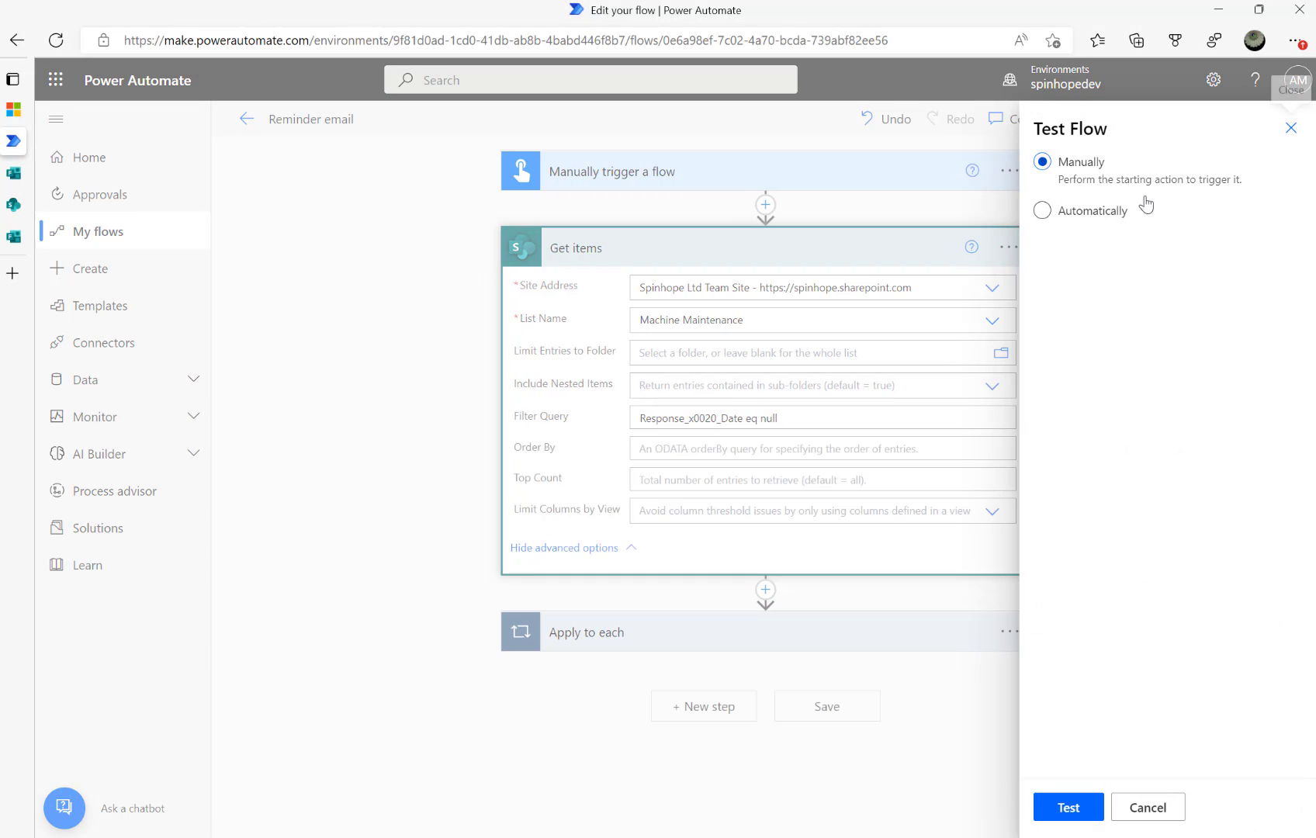
left_click(1070, 806)
left_click(1071, 809)
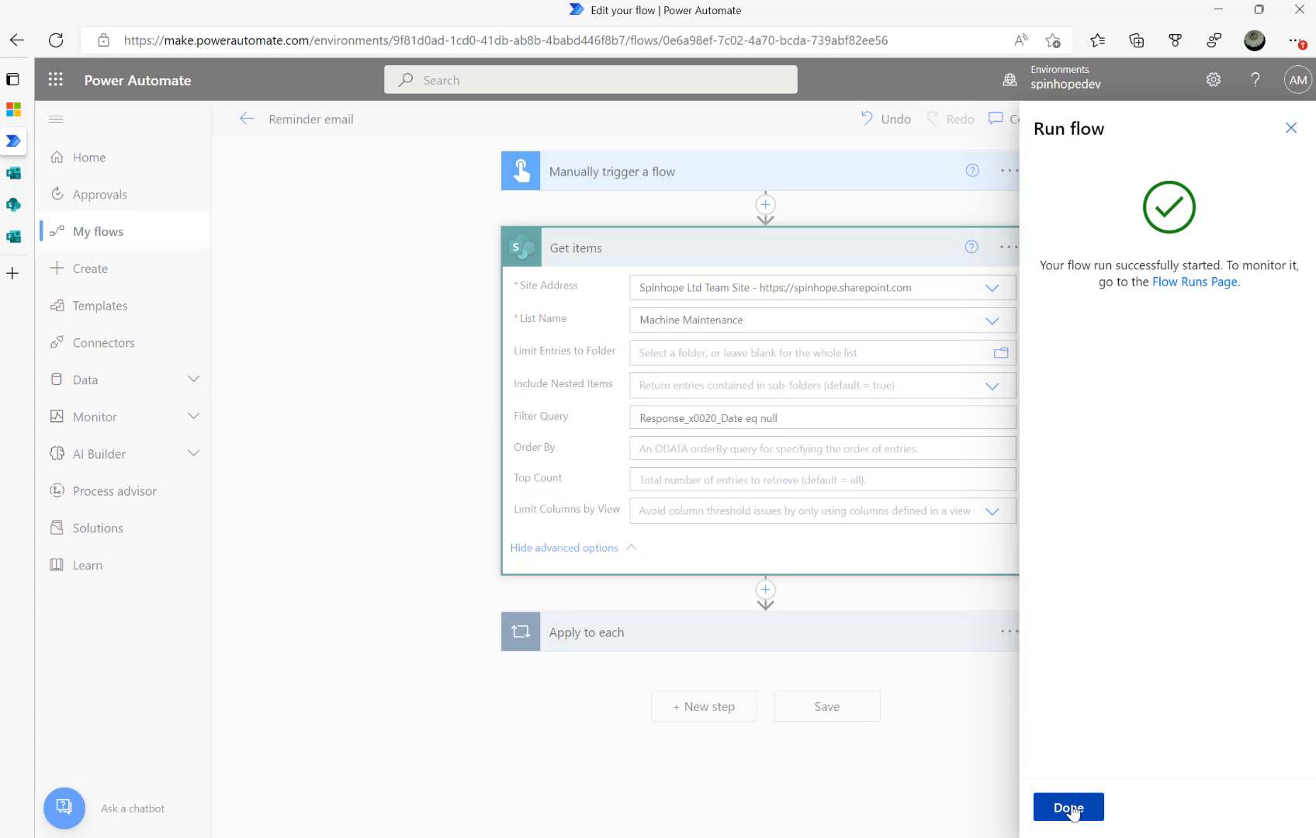
left_click(1070, 808)
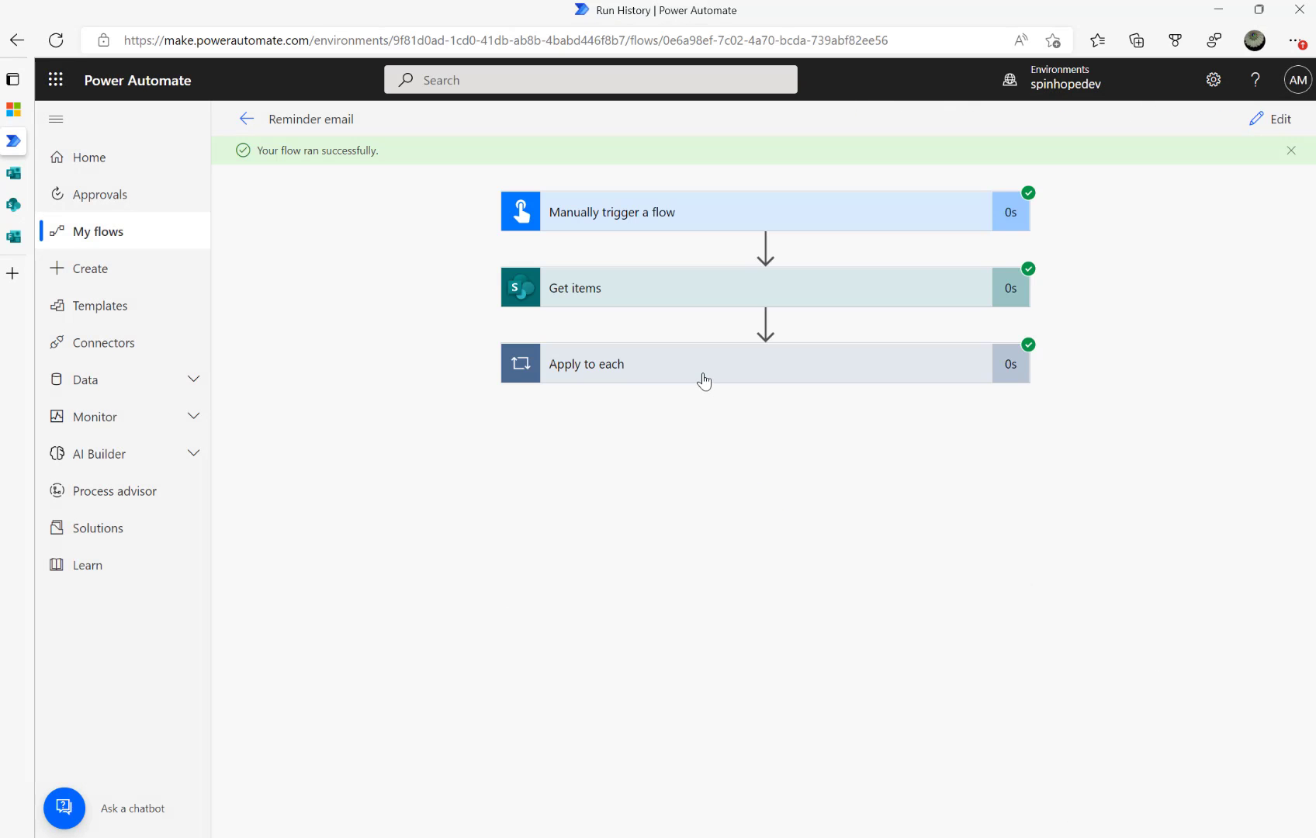
left_click(704, 378)
left_click(705, 460)
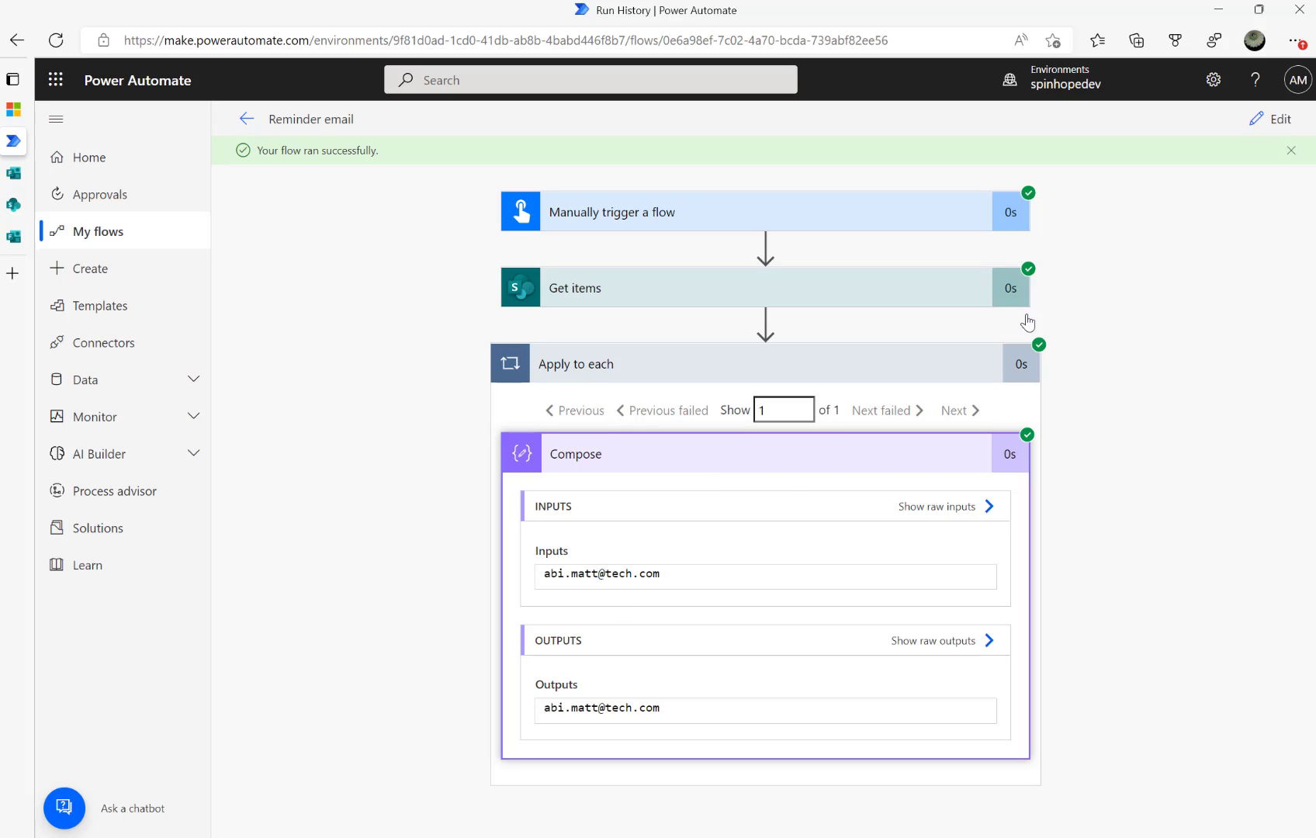
left_click(1272, 119)
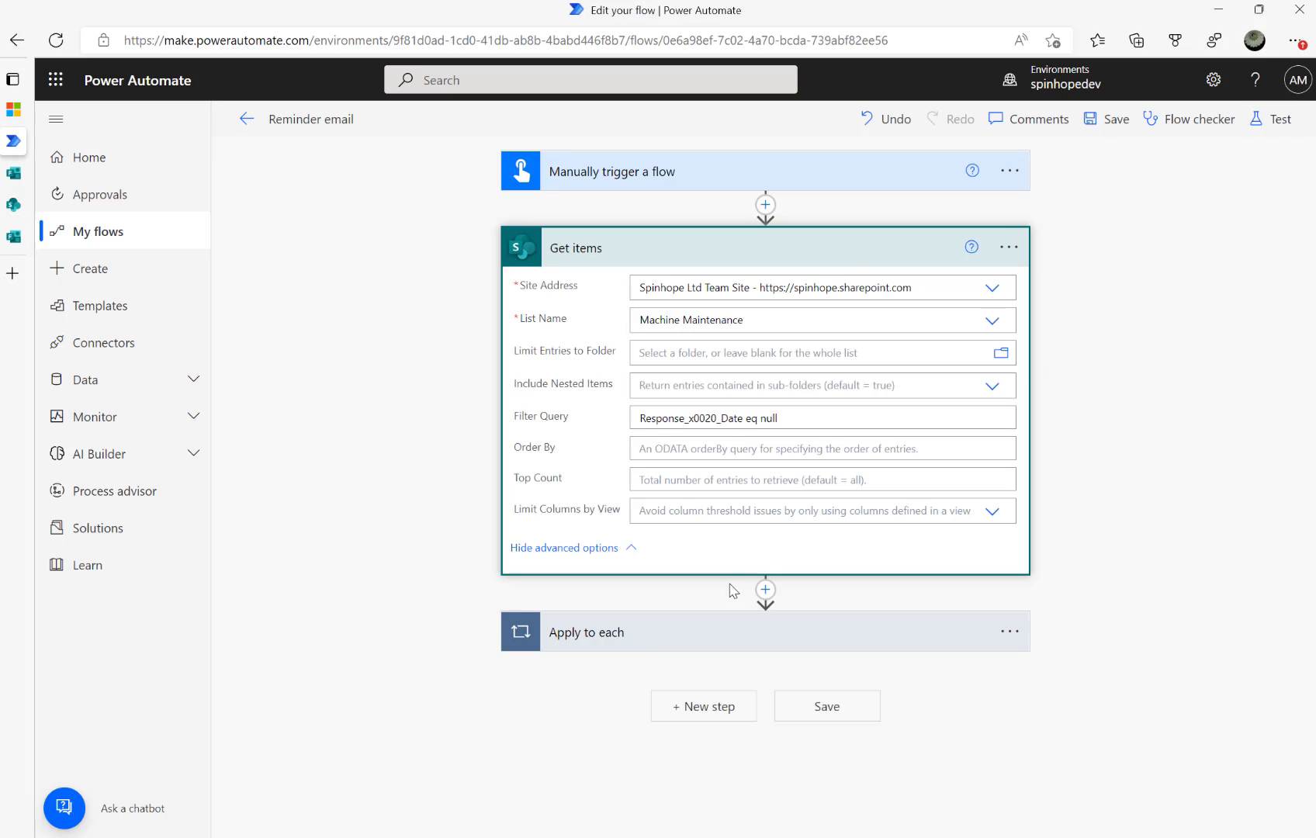
Add a Send an email (V2) action inside the Apply to each loop
left_click(638, 630)
scroll(764, 710, "down", 2)
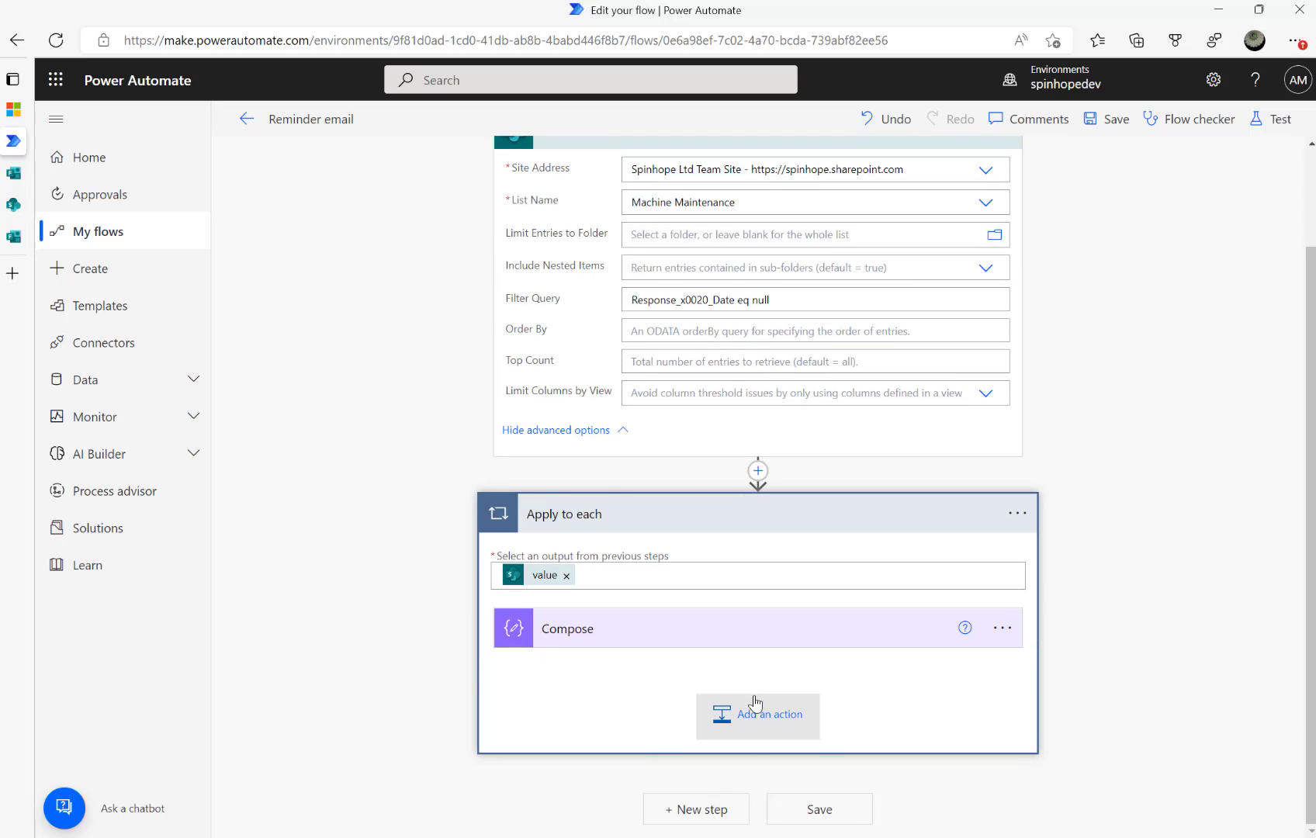
left_click(755, 702)
type("send emai")
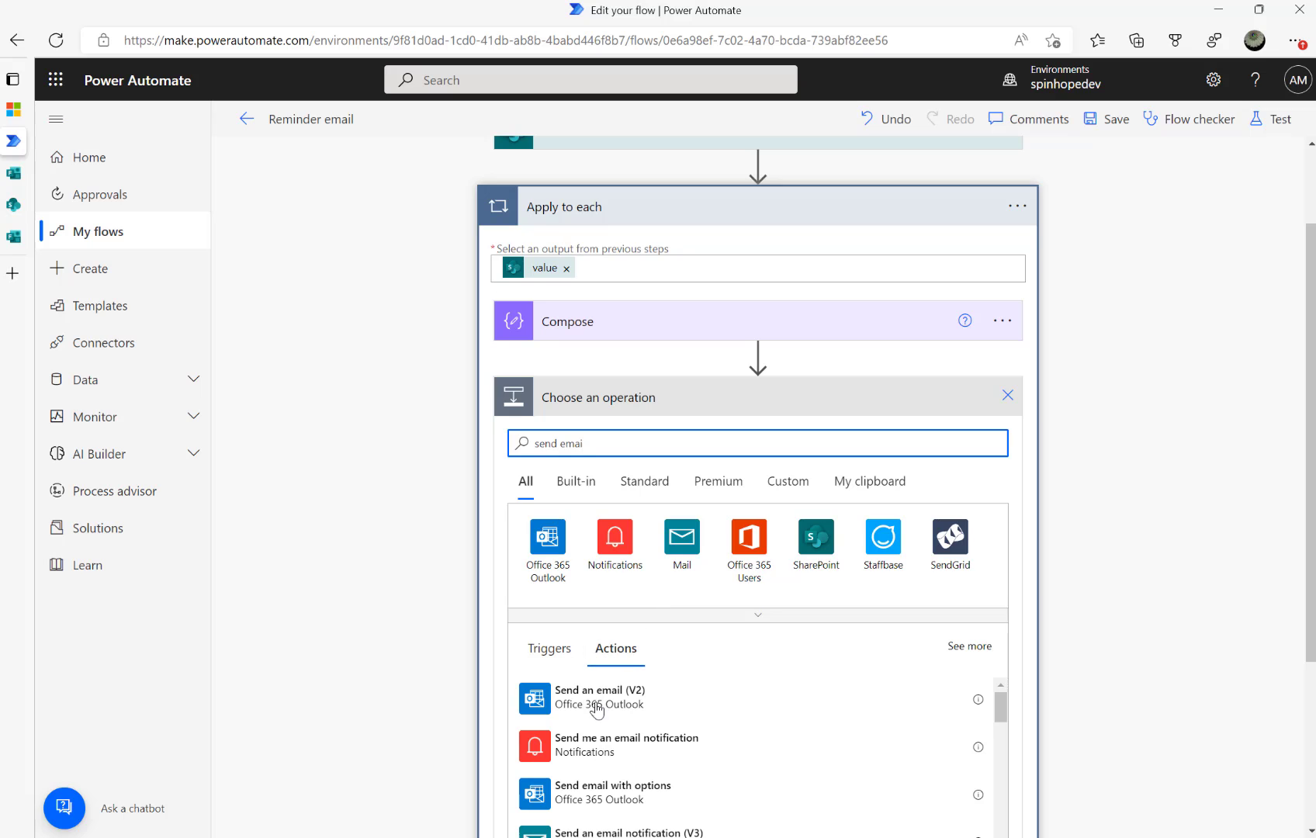
left_click(596, 699)
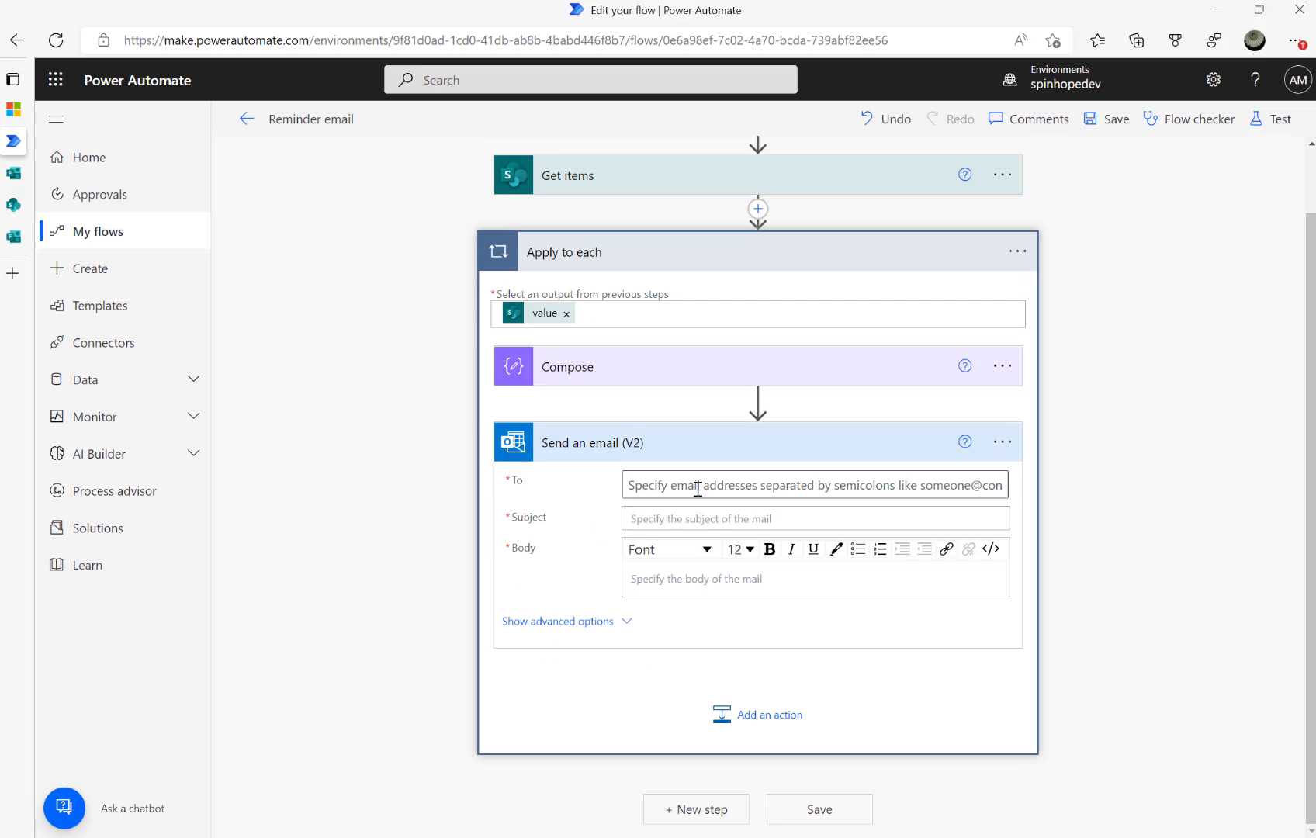
Set the email recipient to the item's Email field and fill in a reminder subject
left_click(705, 486)
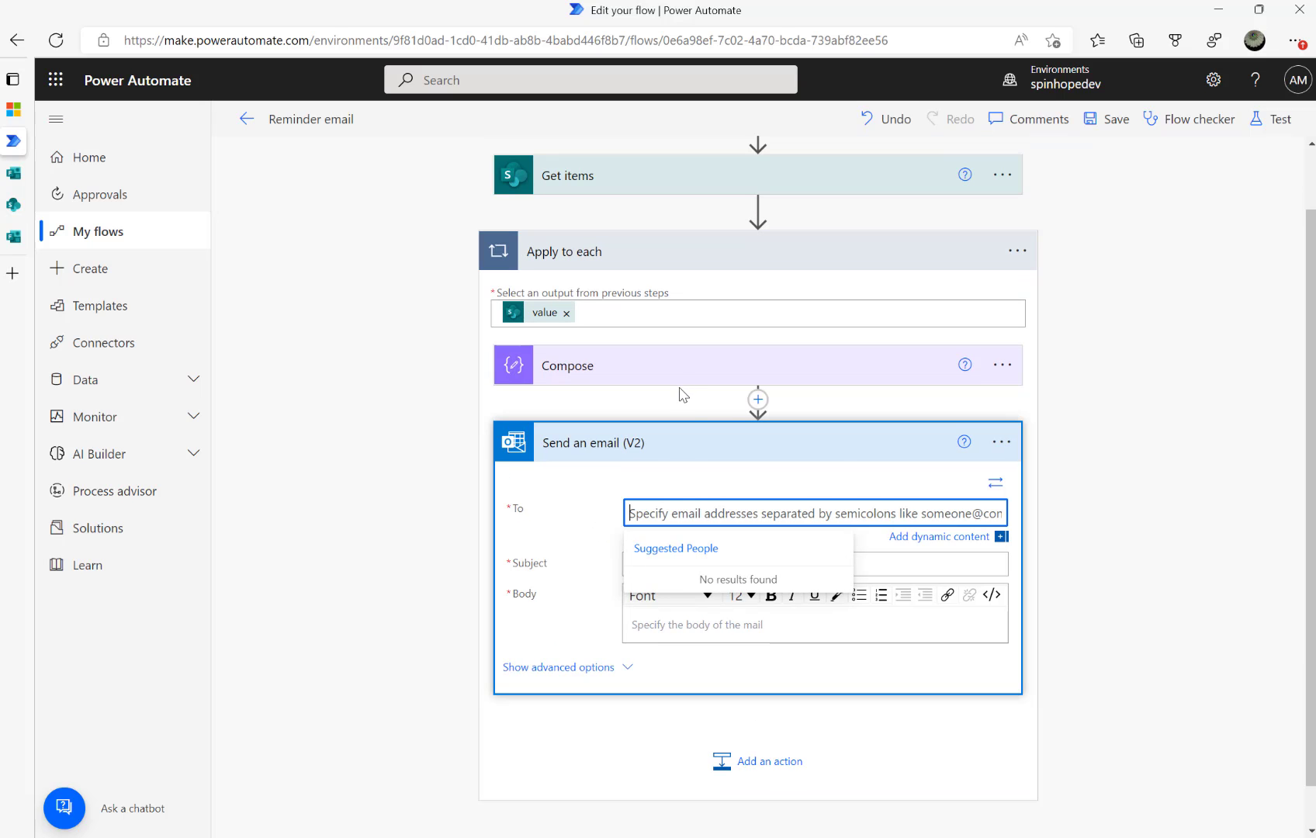
left_click(927, 541)
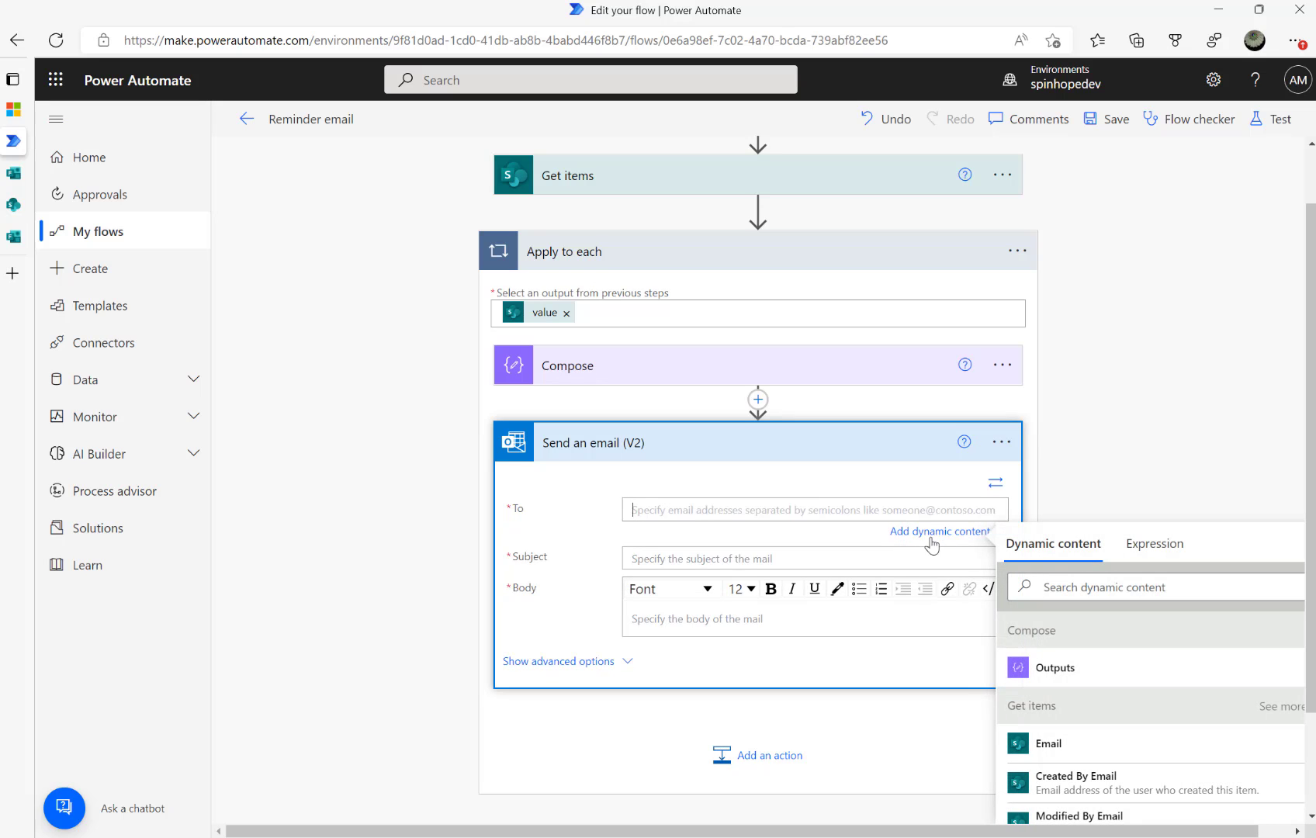
left_click(1073, 591)
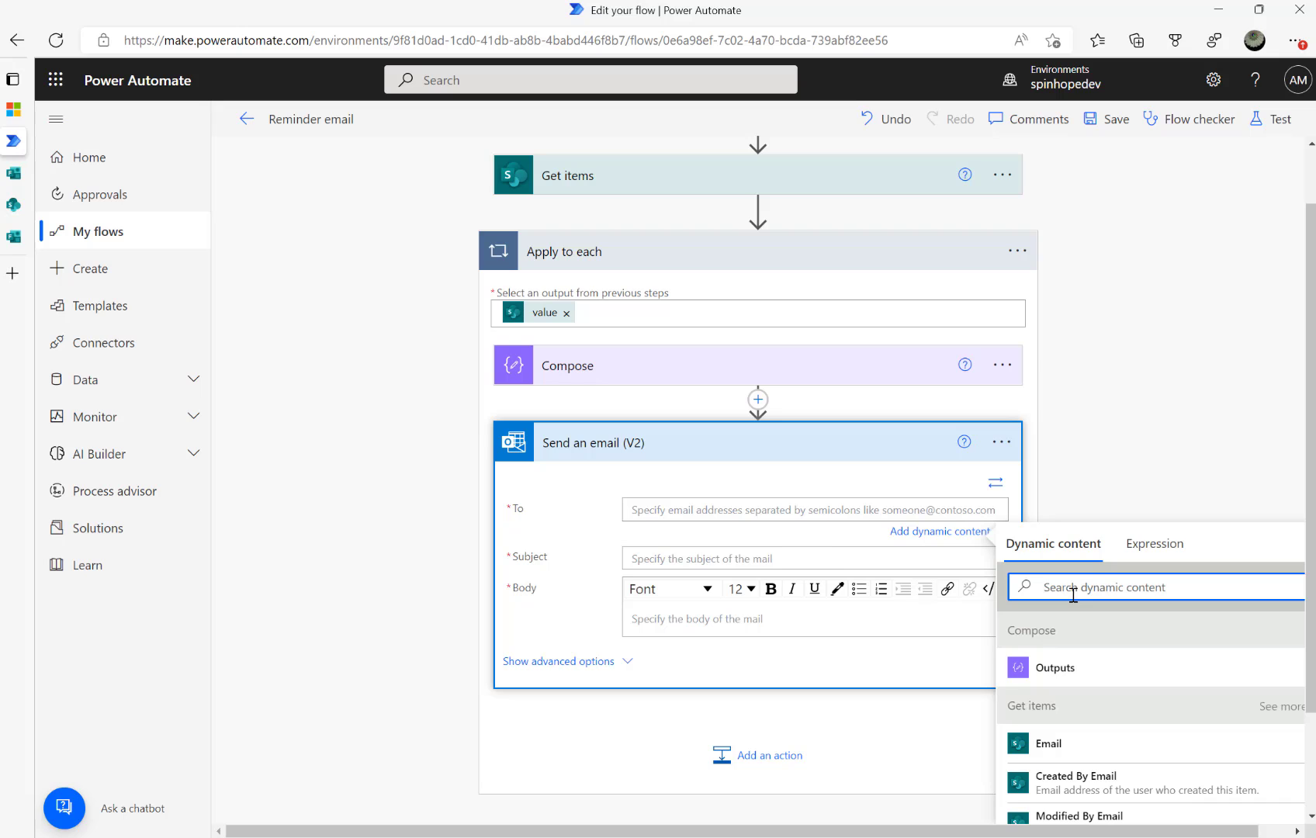
type("email")
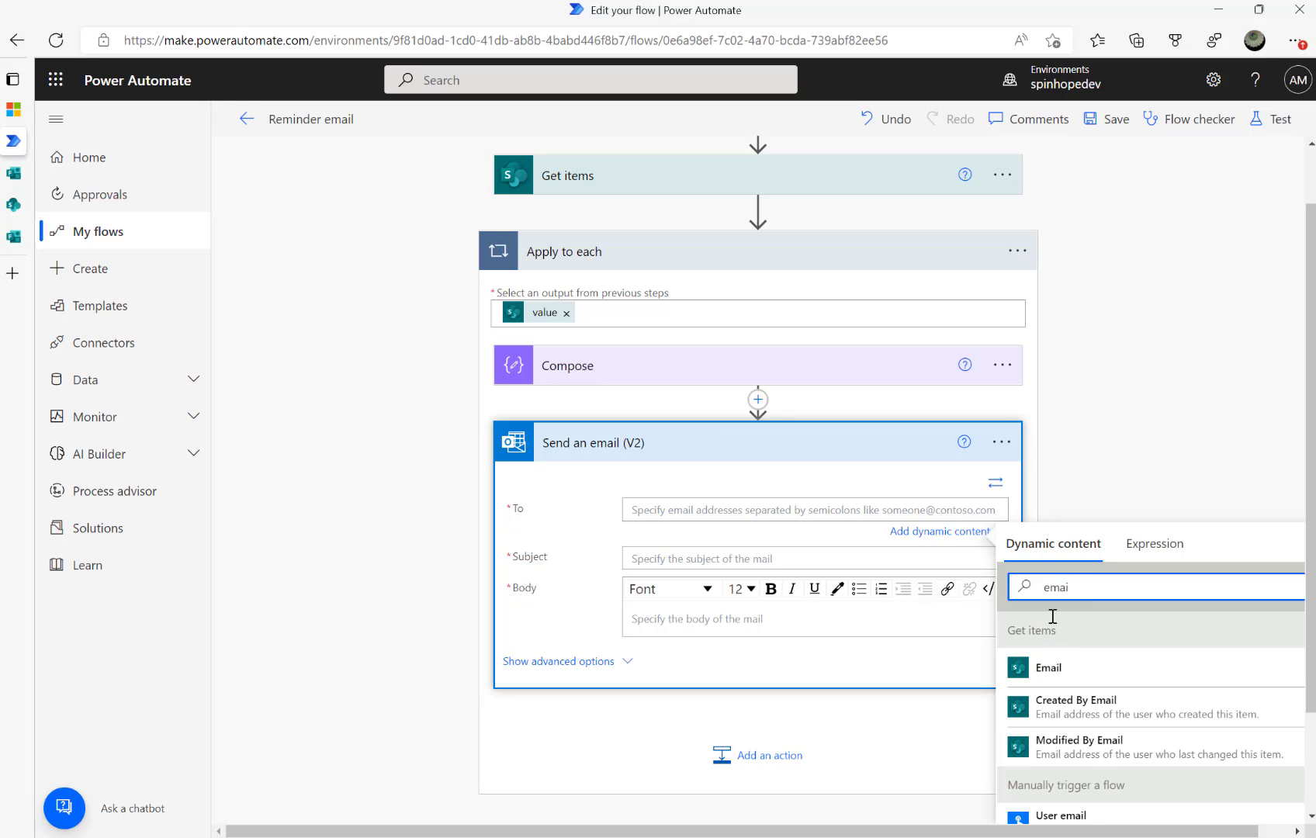
left_click(1049, 668)
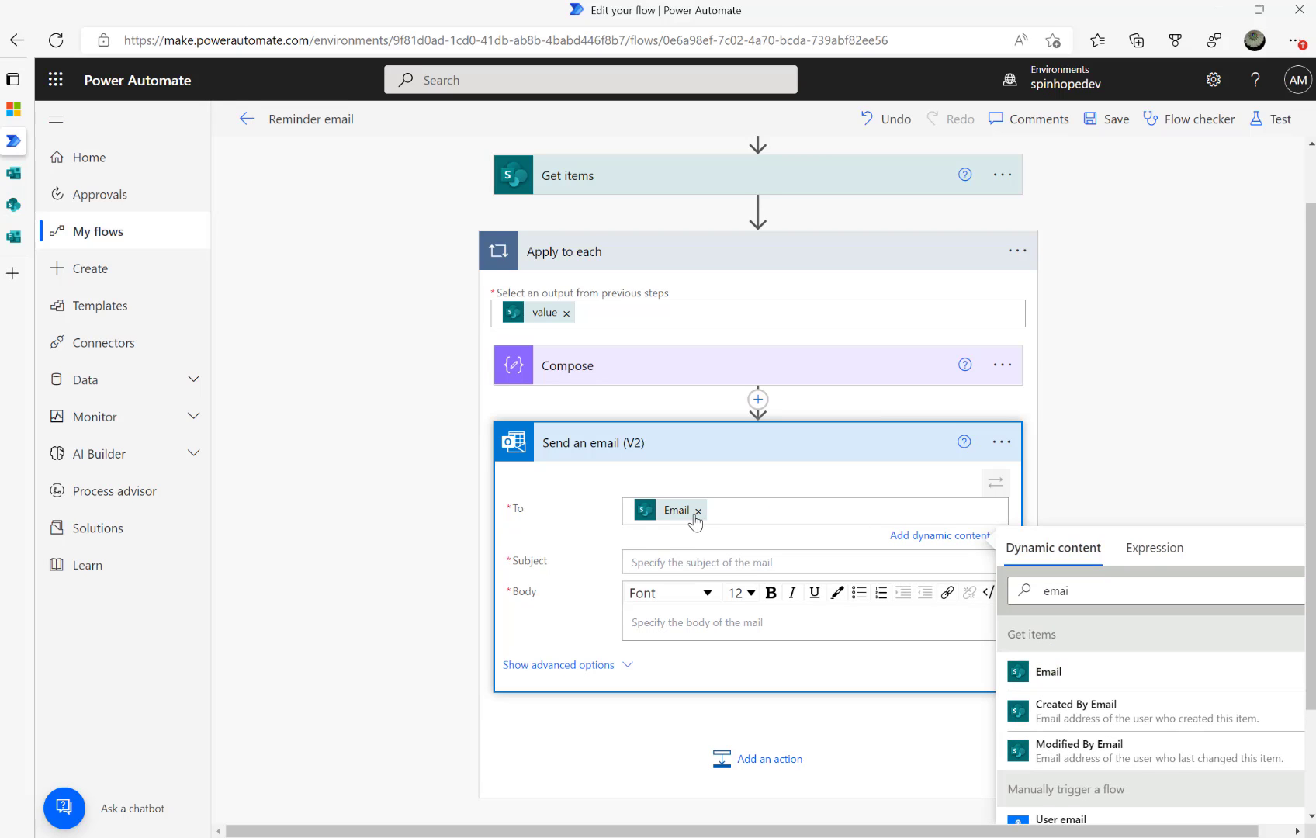
left_click(713, 559)
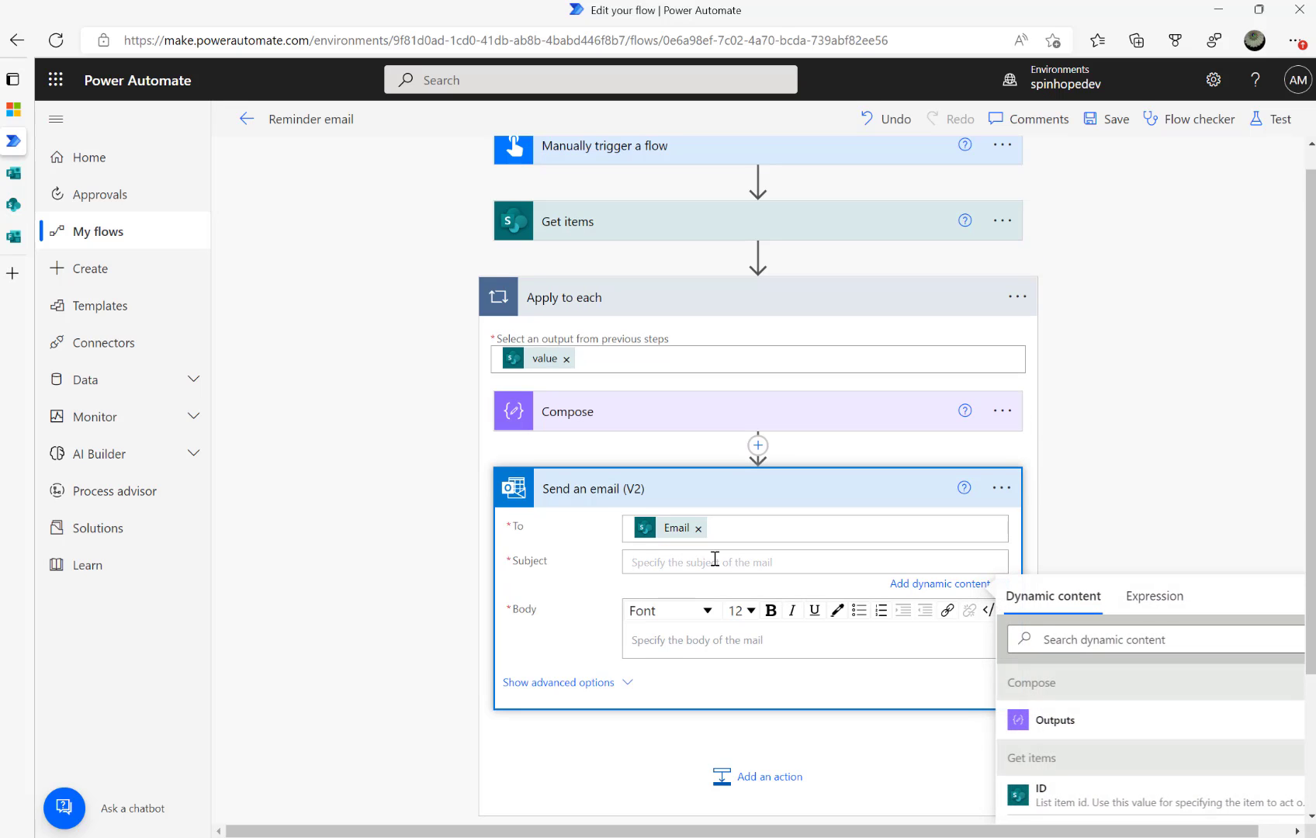
type("Please fill the form")
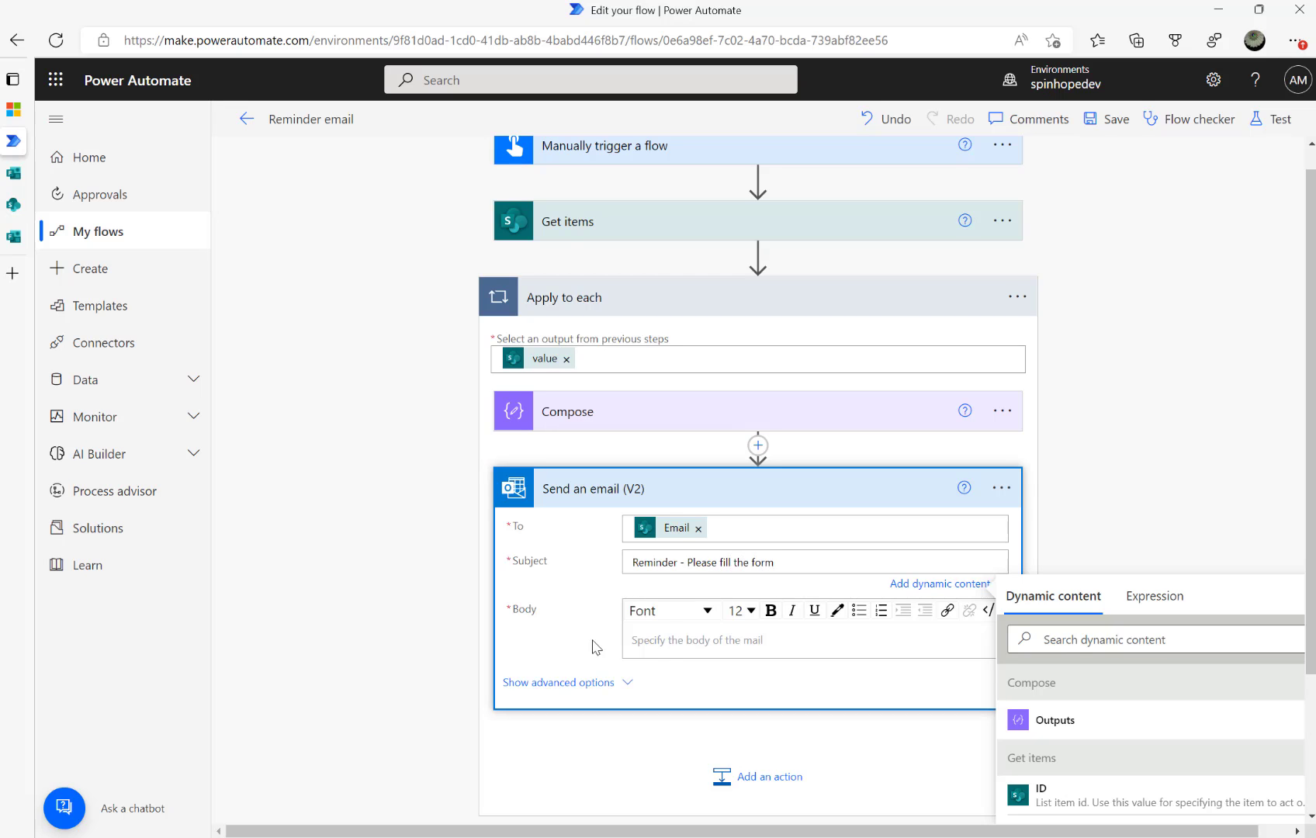
Write the body 'Hi' and 'This is a reminder of filling the form. Please click below.'
left_click(671, 639)
type("Hi")
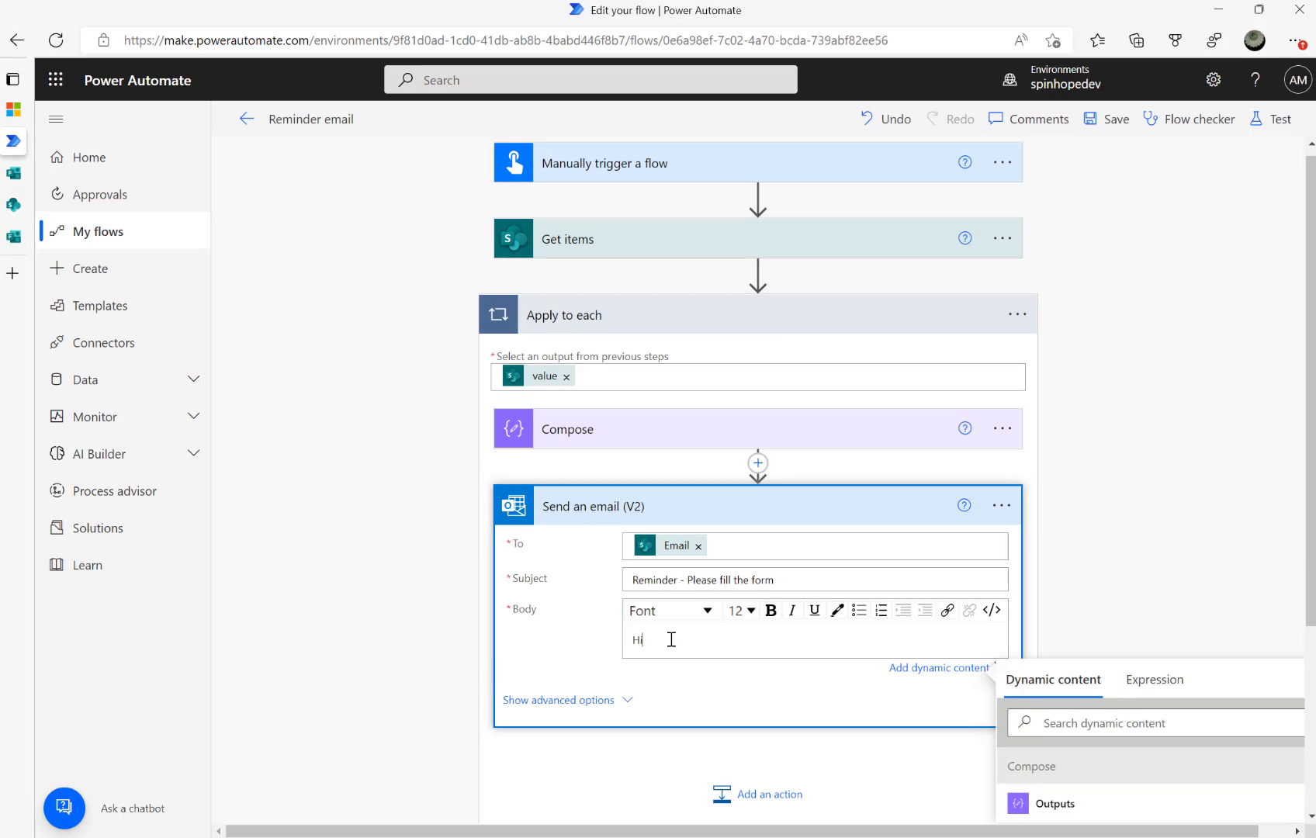
key("Return")
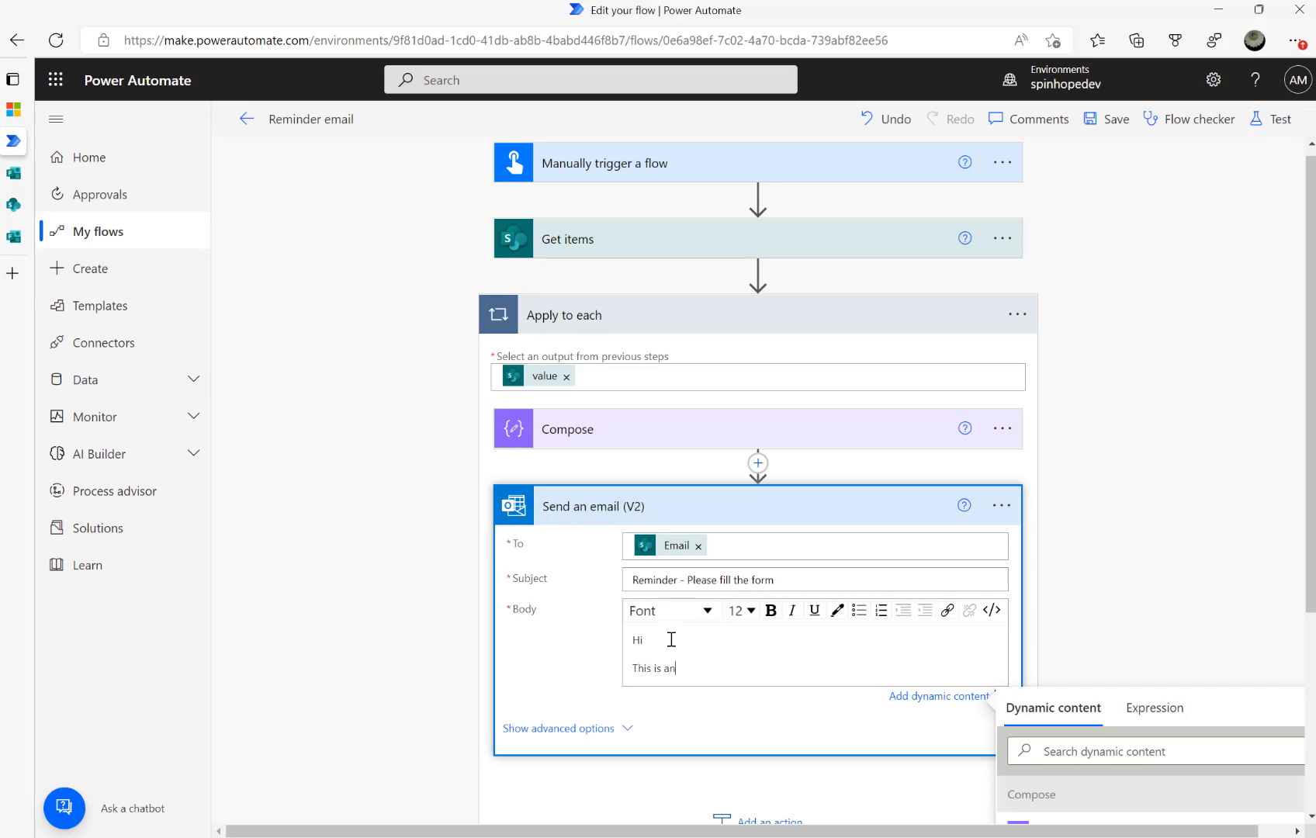
type("This is a reminder of filling the form. Please click")
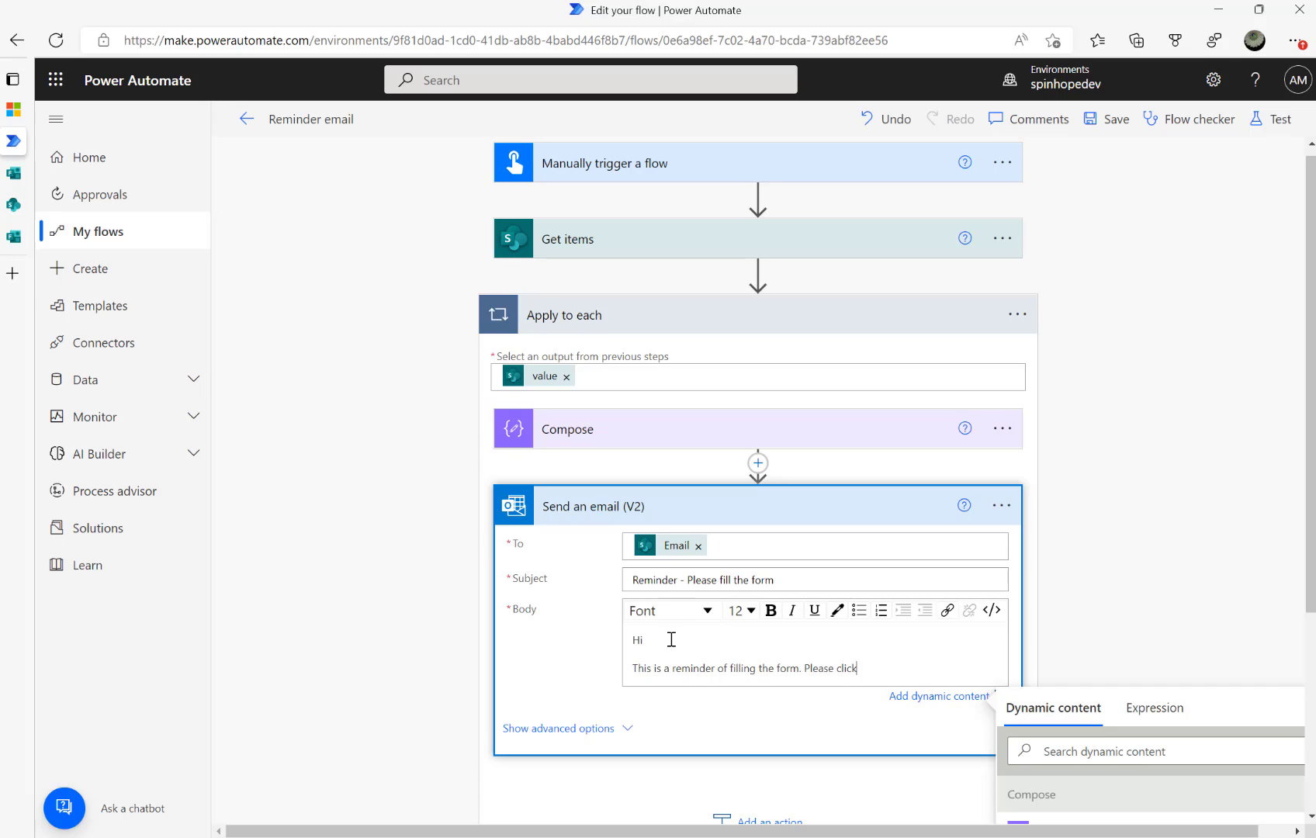
type(".")
key("Return")
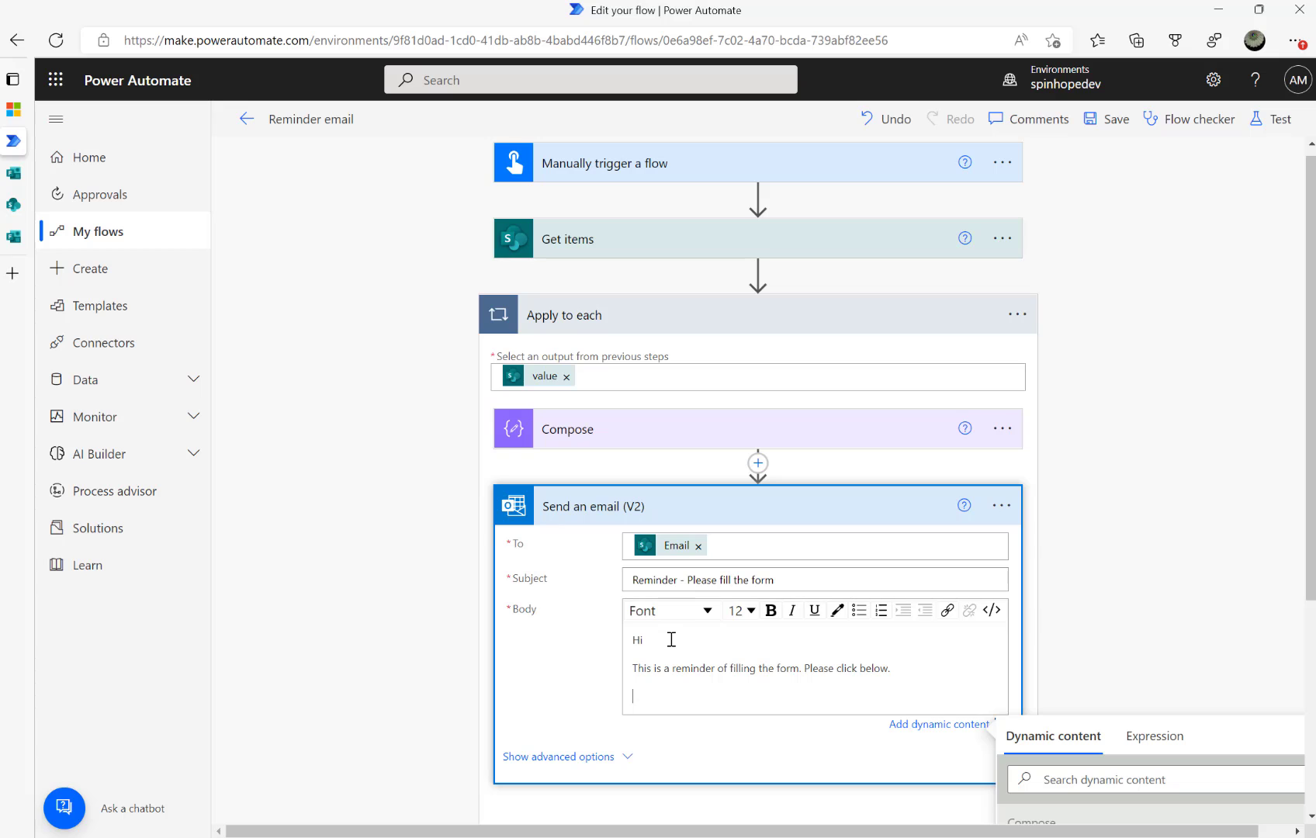
Paste the Machine maintenance form's response link on the line below the body text
left_click(62, 177)
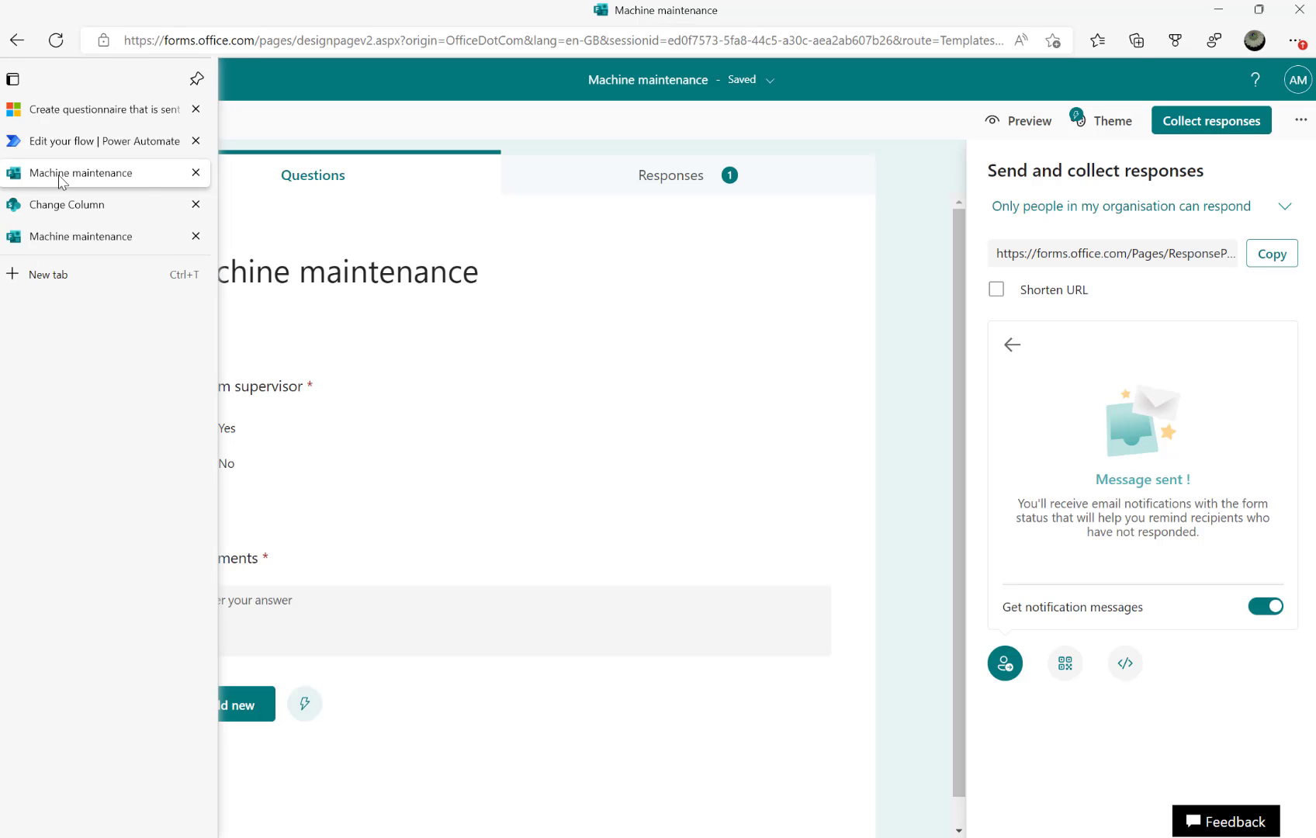
left_click(1271, 254)
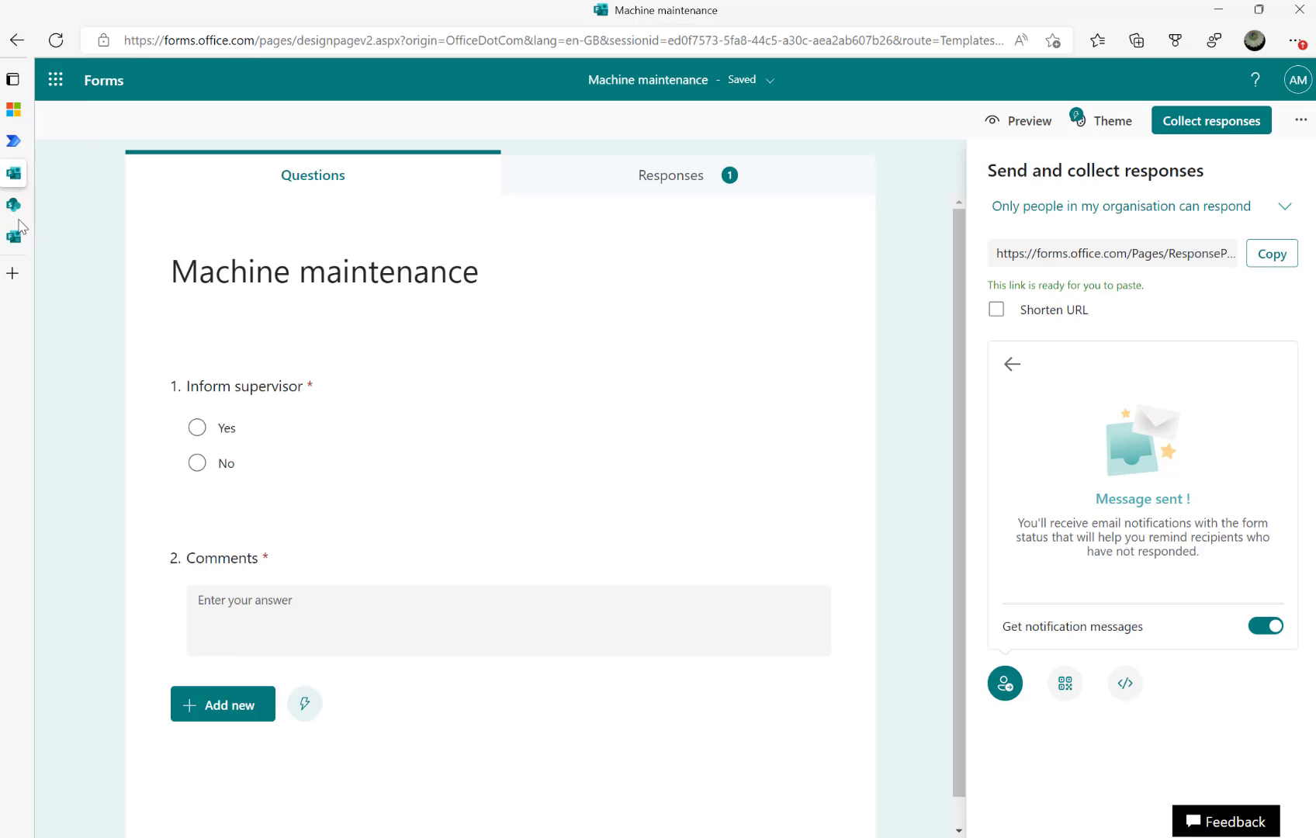
mouse_move(17, 226)
left_click(61, 146)
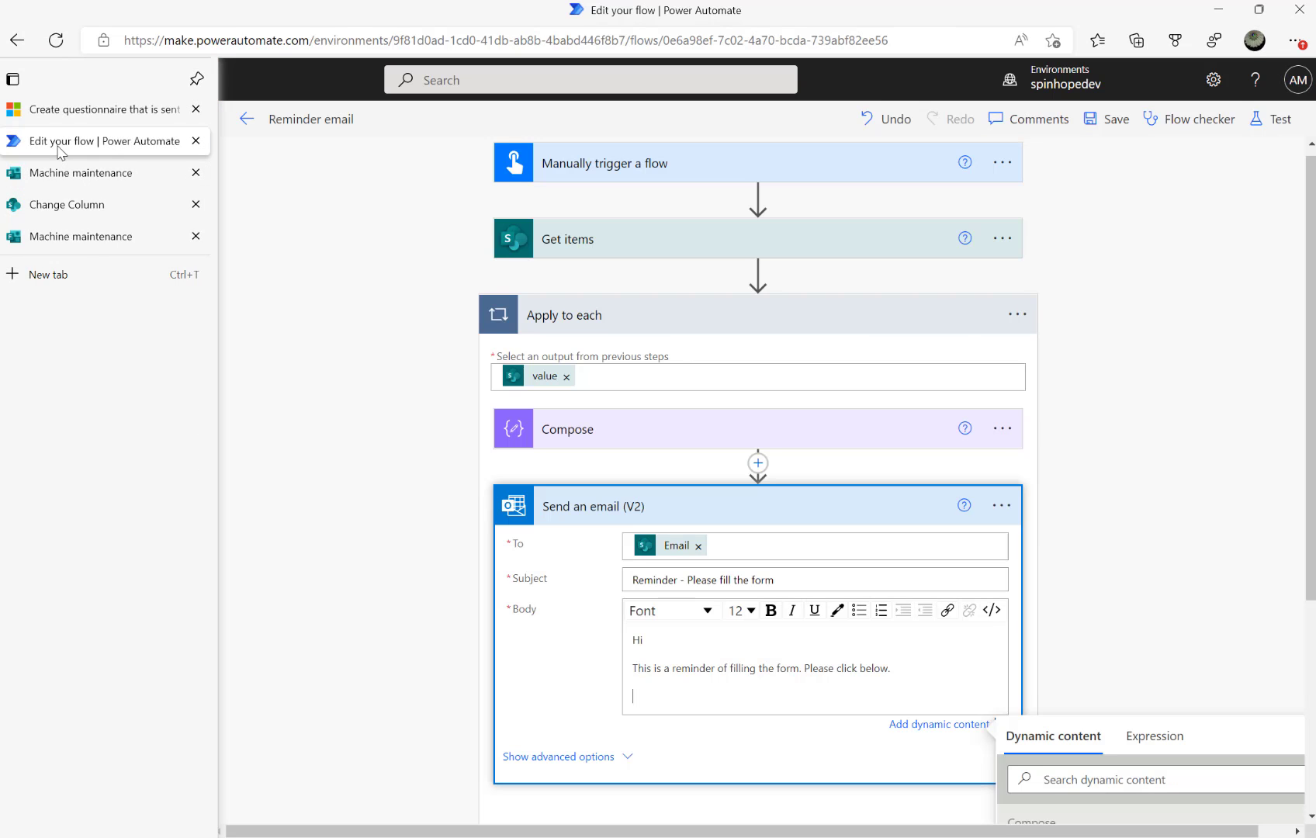
left_click(857, 688)
key("ctrl+v")
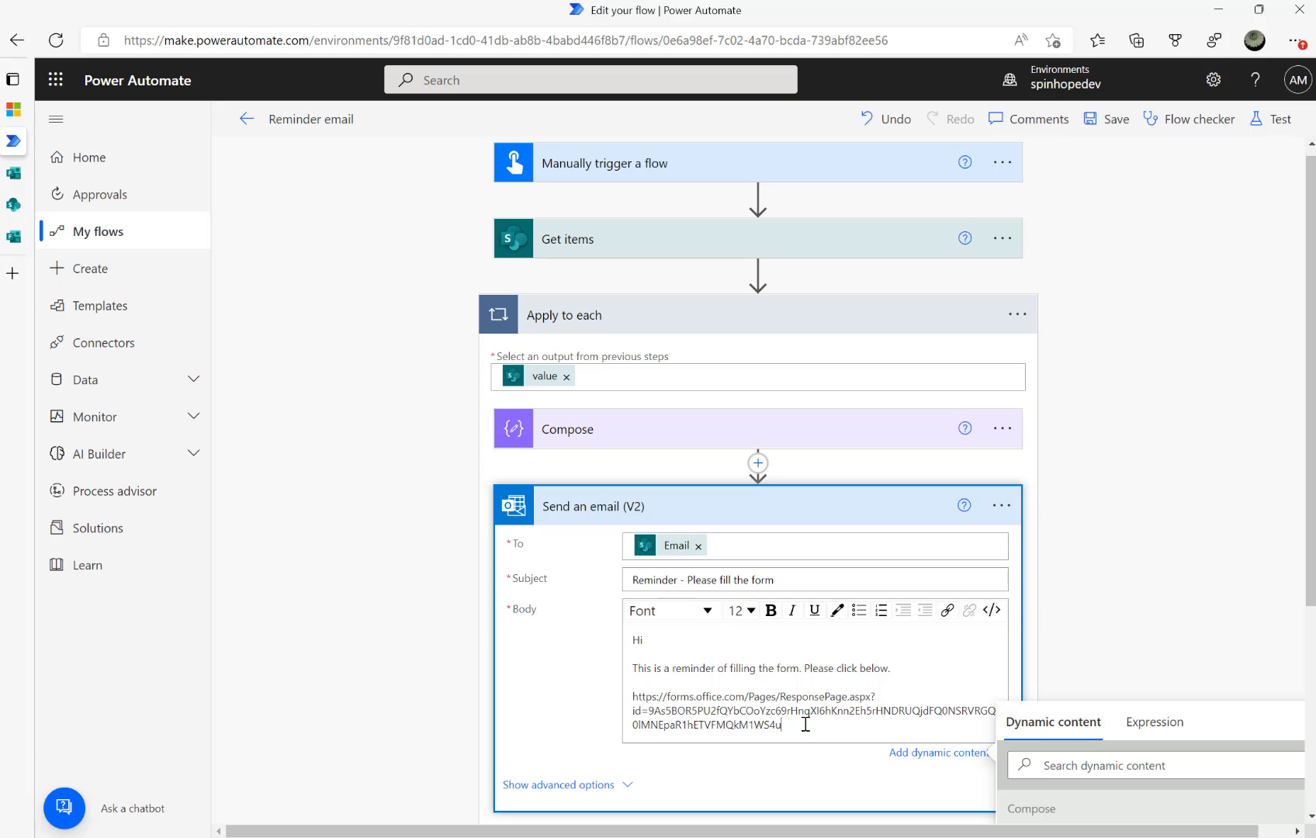
Turn the raw form URL into a hyperlink titled 'Form' and save the flow
left_click_drag(796, 726, 615, 702)
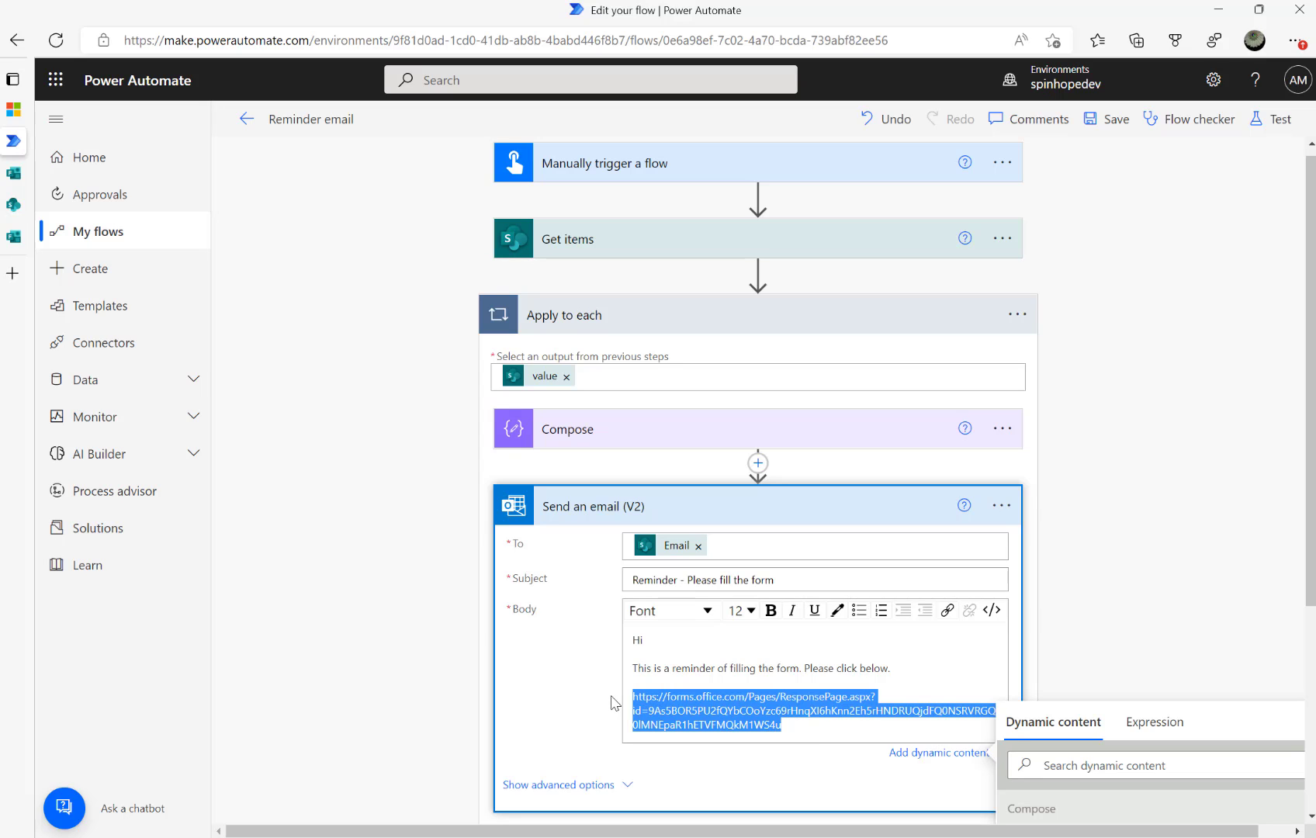
key("ctrl+x")
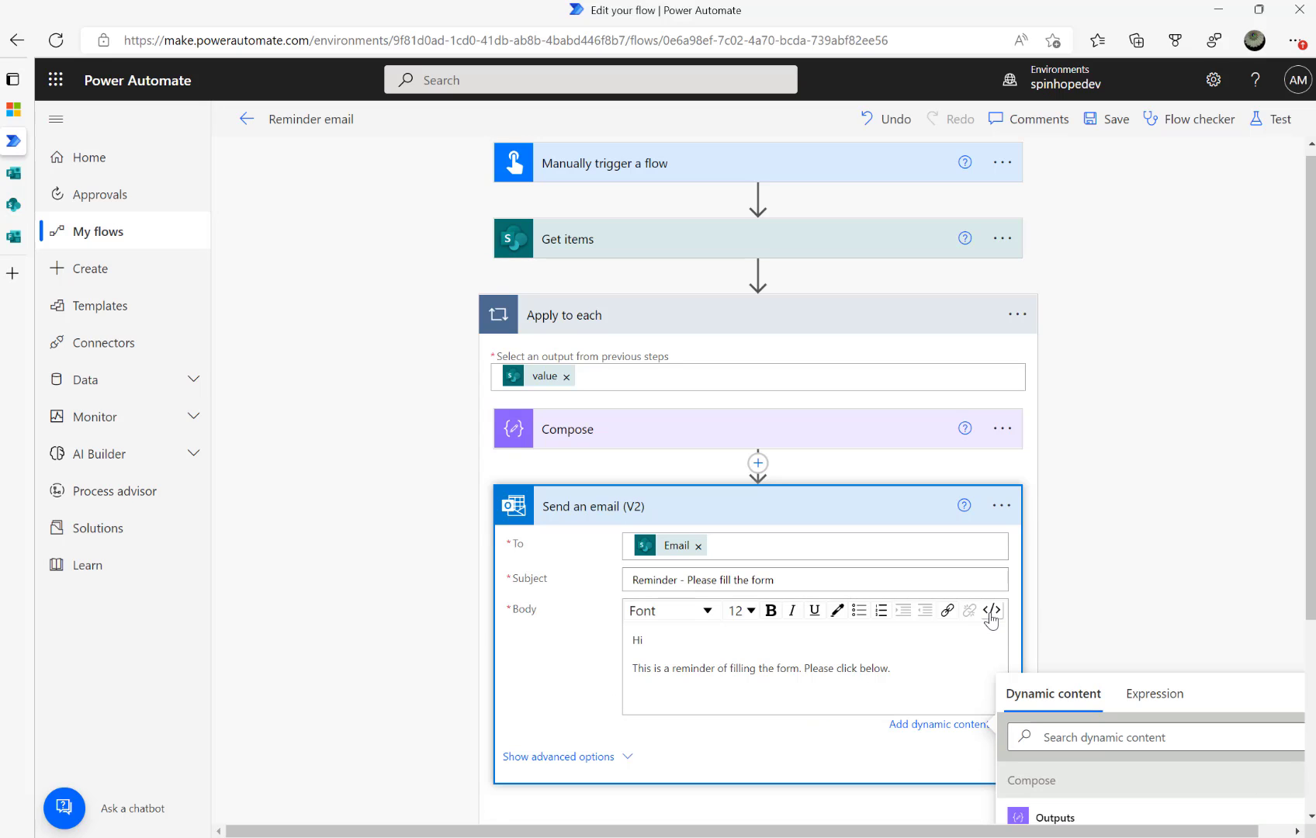
left_click(948, 611)
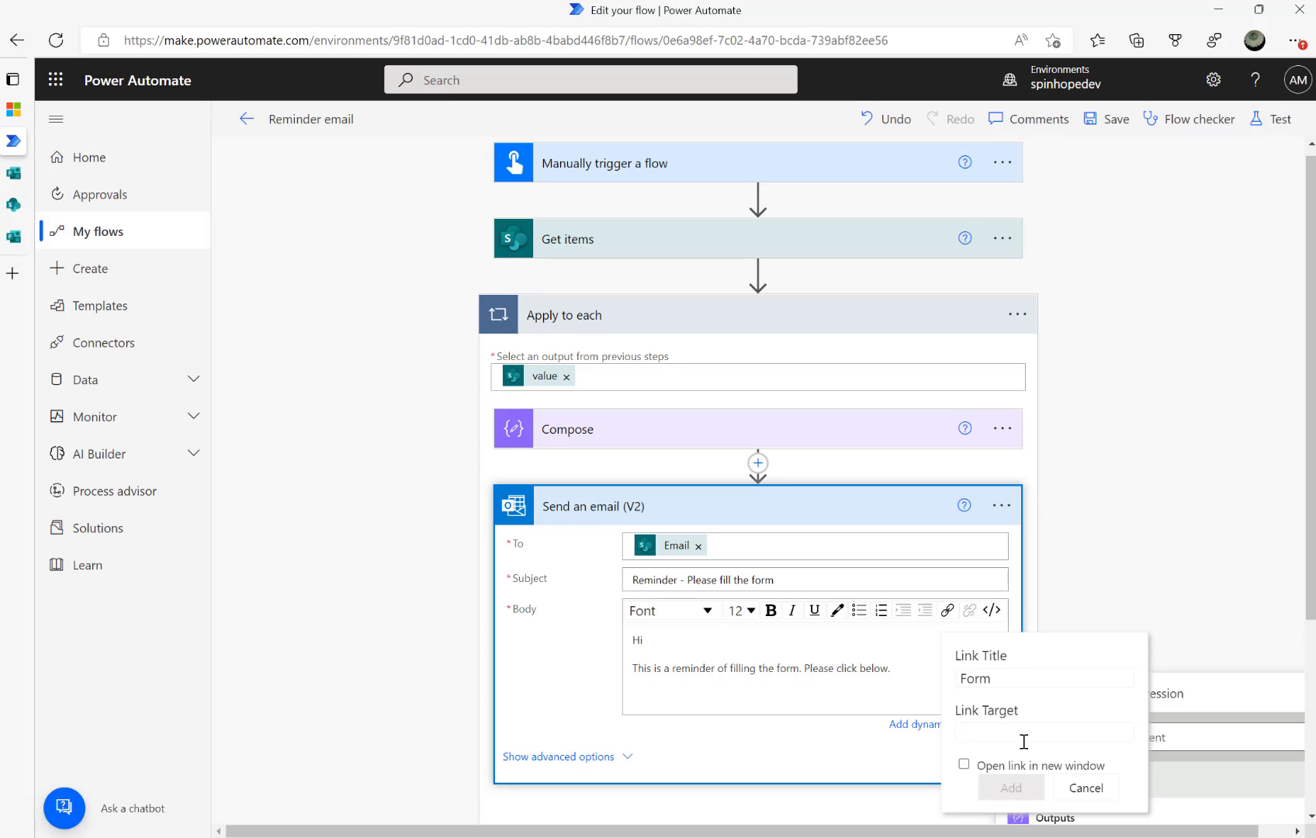
key("ctrl+v")
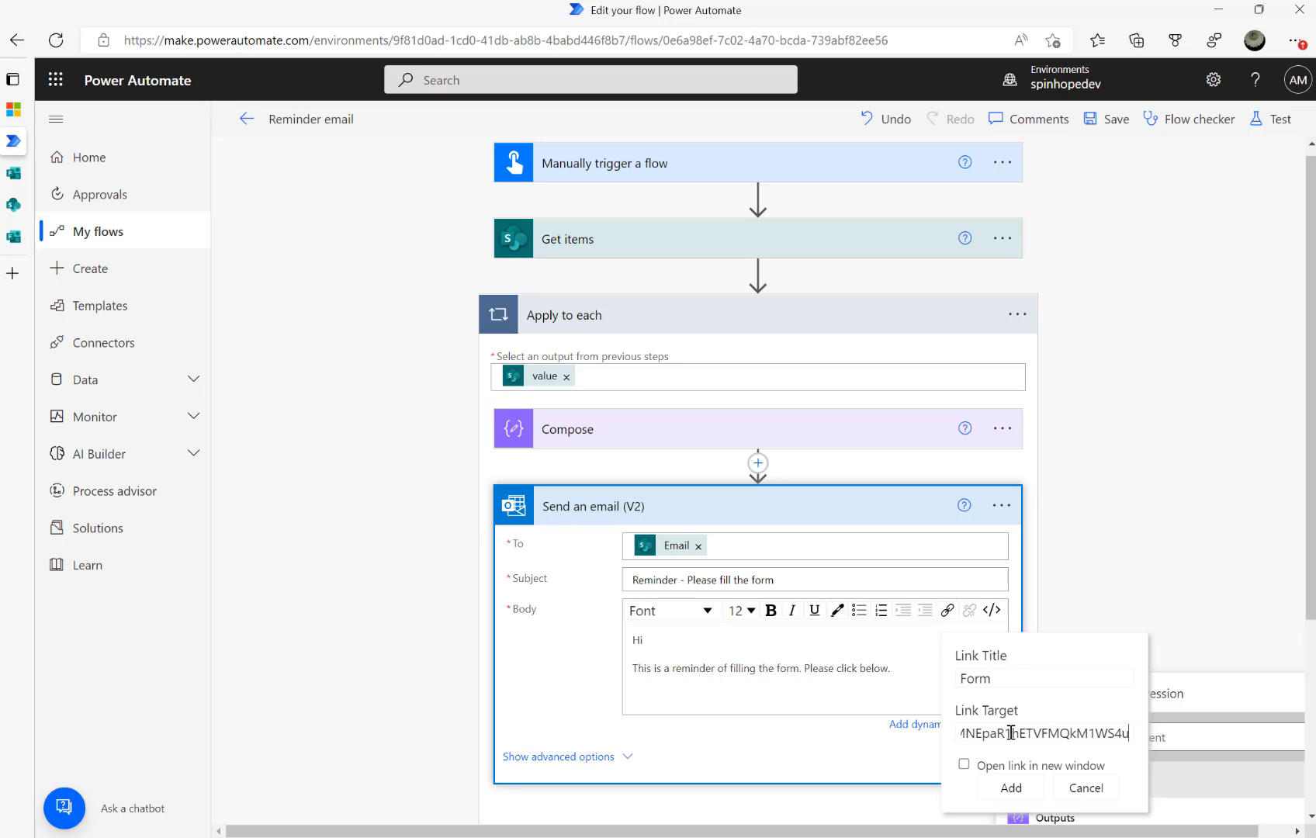
left_click(1011, 786)
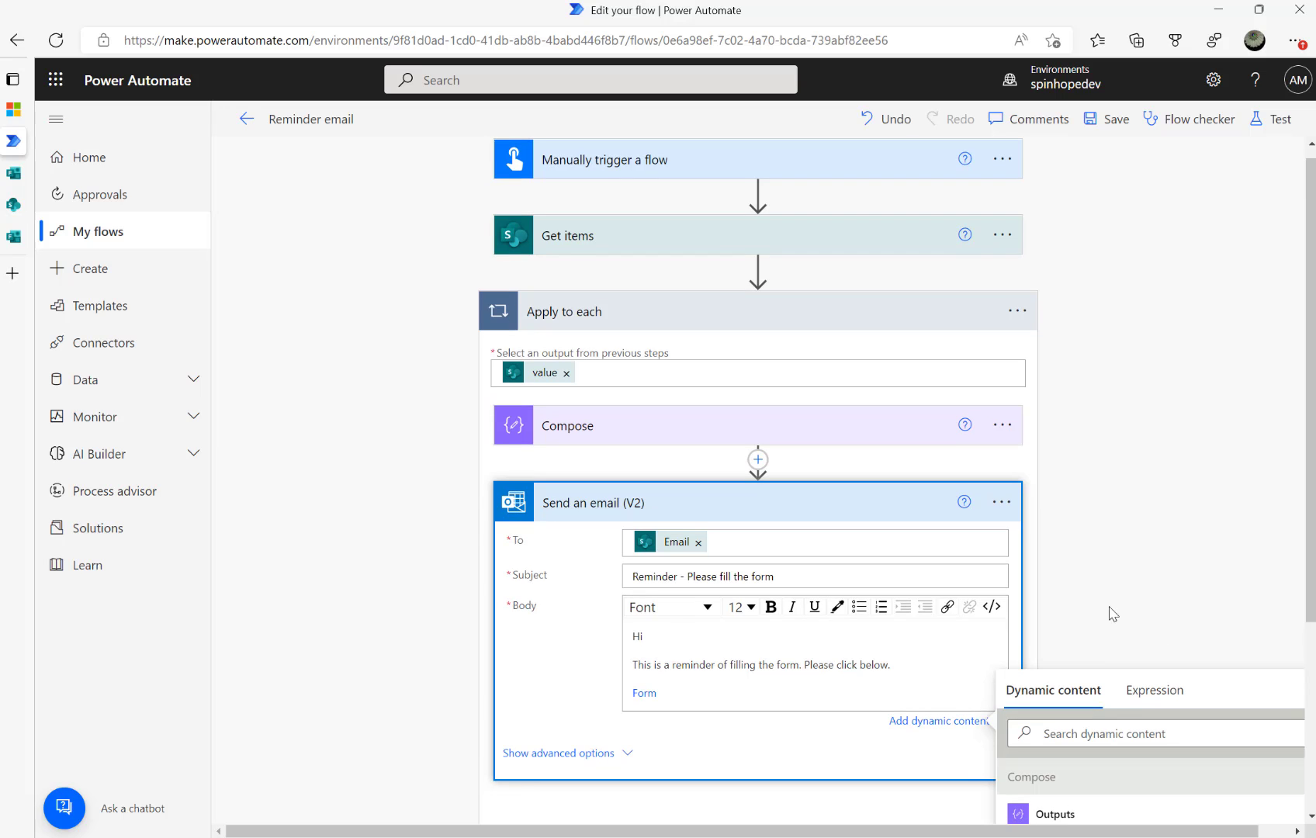
scroll(1111, 611, "down", 2)
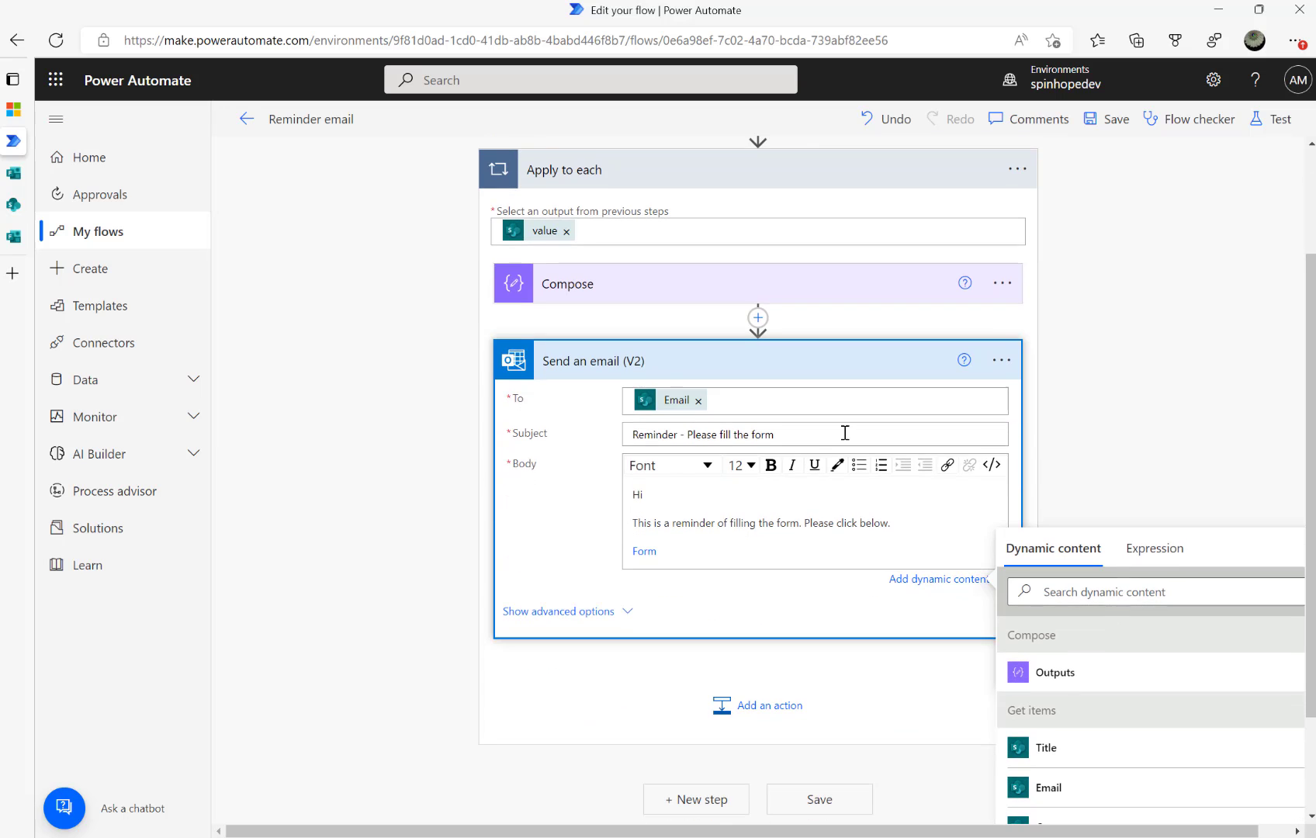
left_click(1101, 122)
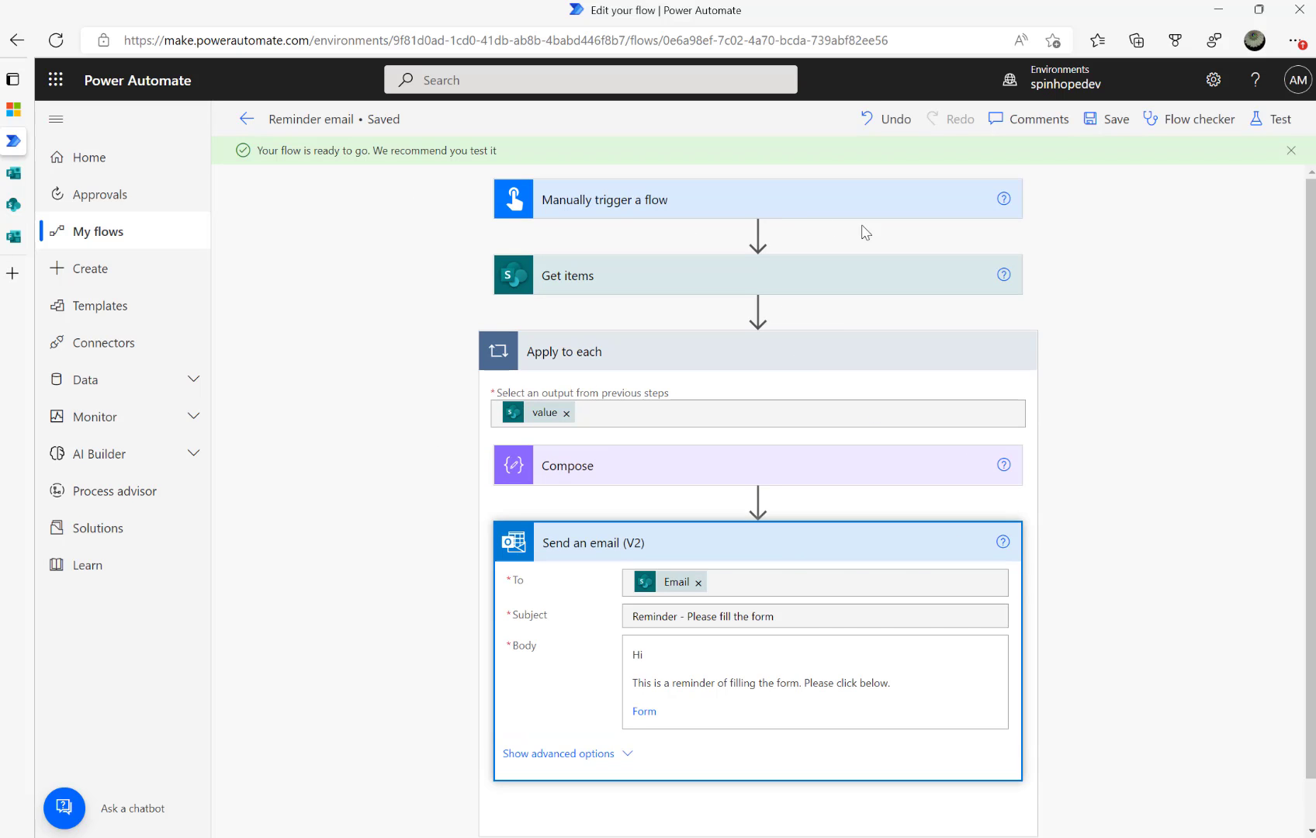
Delete the Manually trigger a flow trigger
left_click(1020, 202)
left_click(1122, 450)
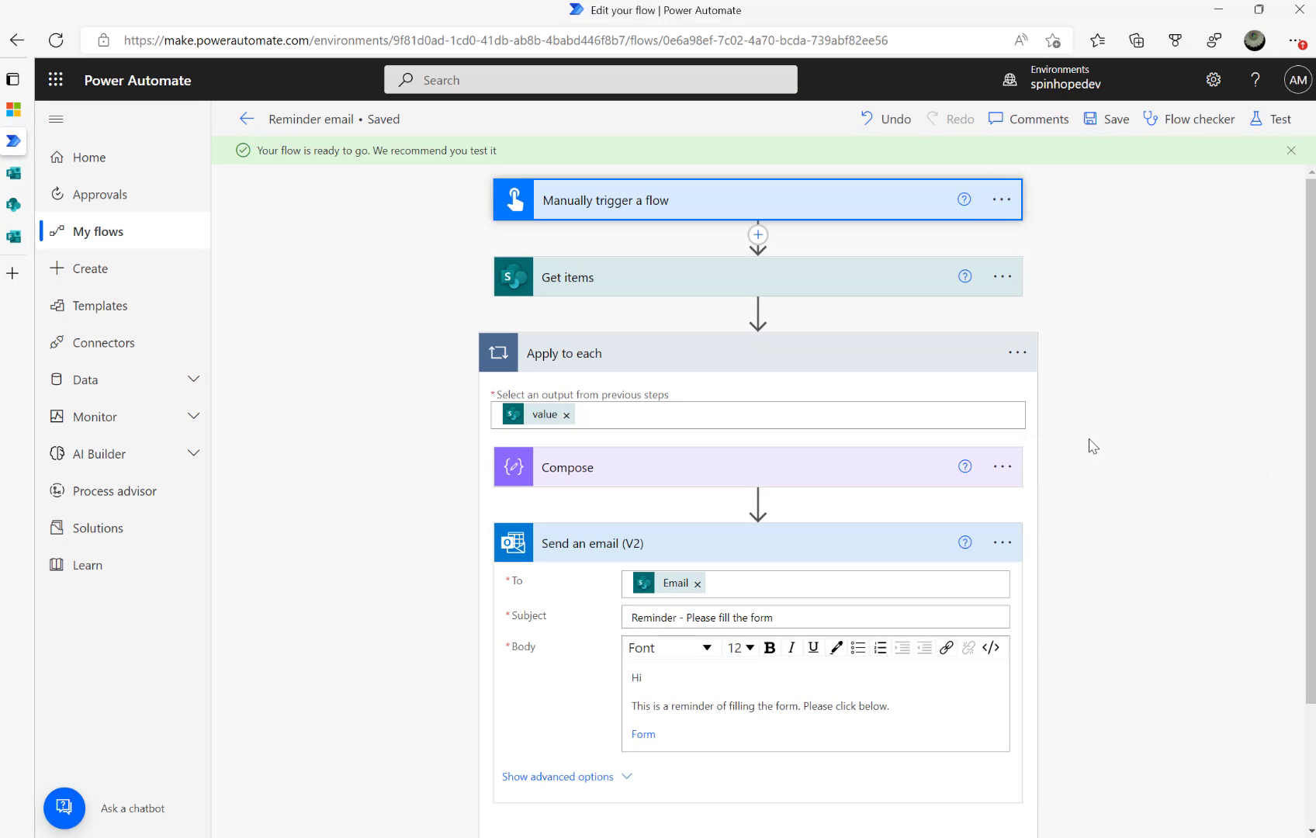
left_click(697, 492)
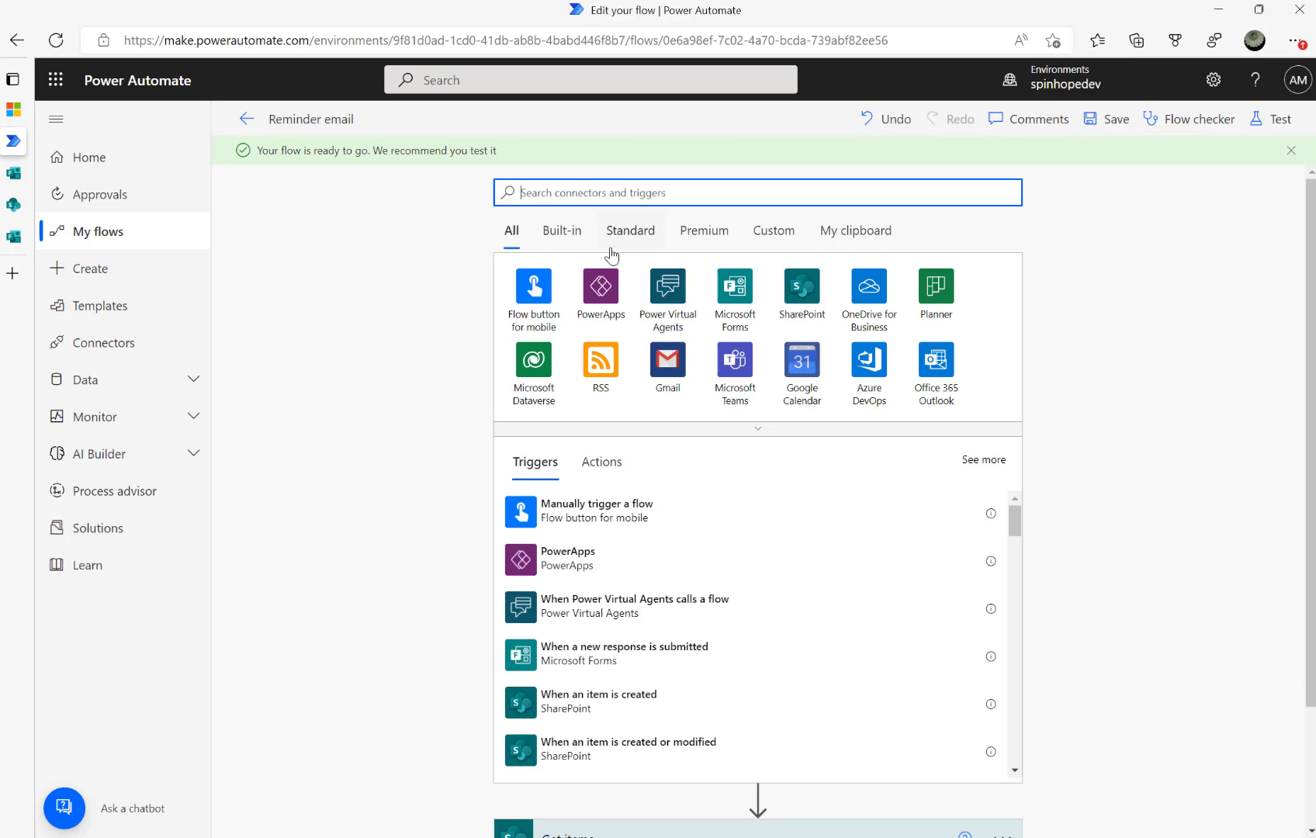
Add a Schedule Recurrence trigger with its frequency set to Day
left_click(544, 299)
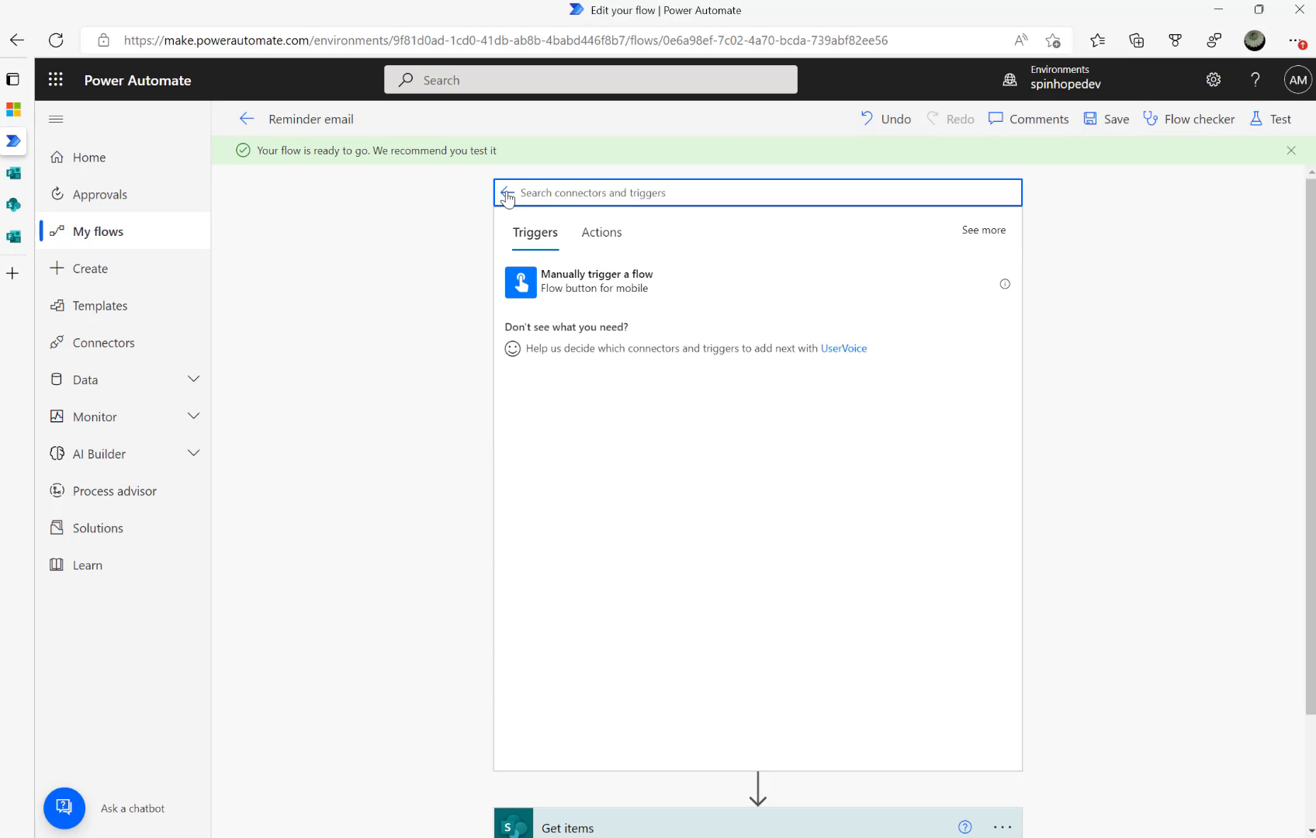
left_click(508, 193)
type("recu")
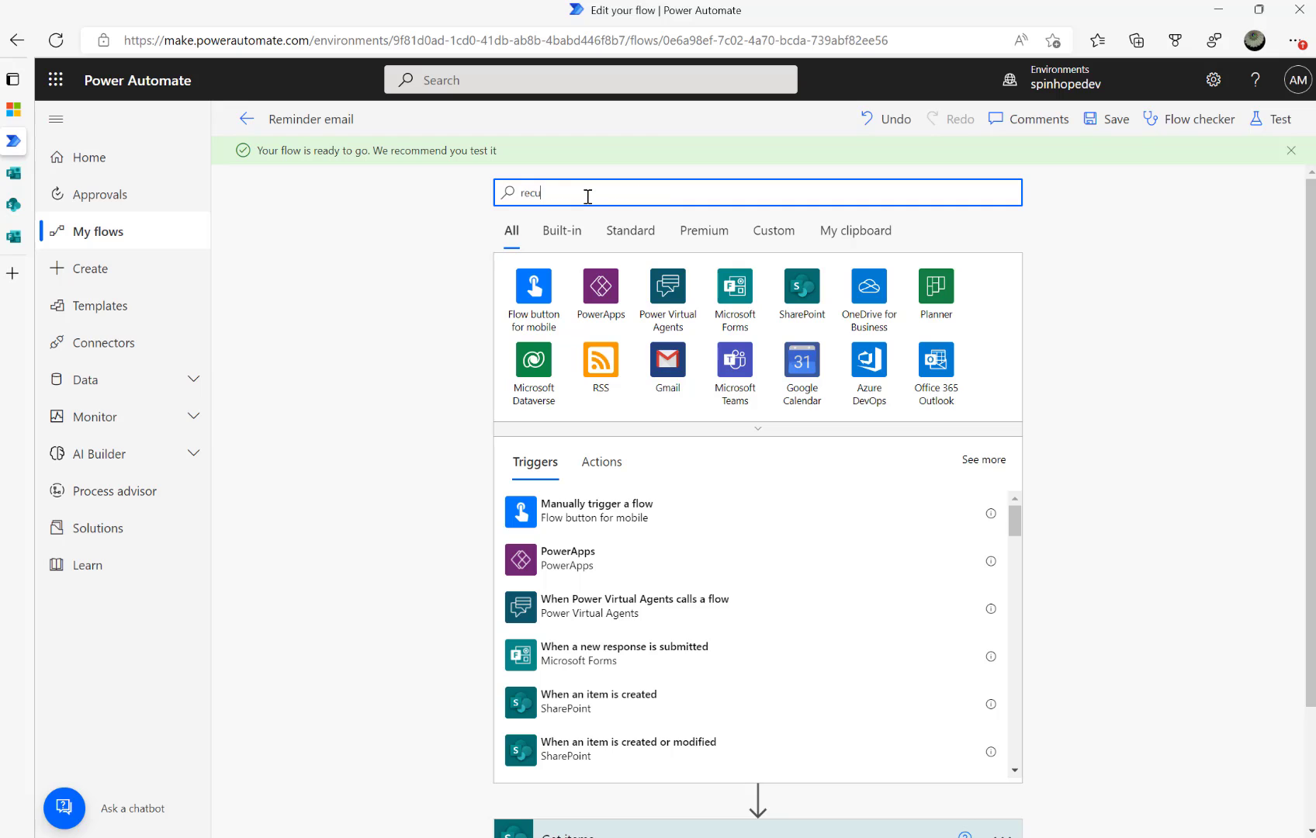
left_click(586, 283)
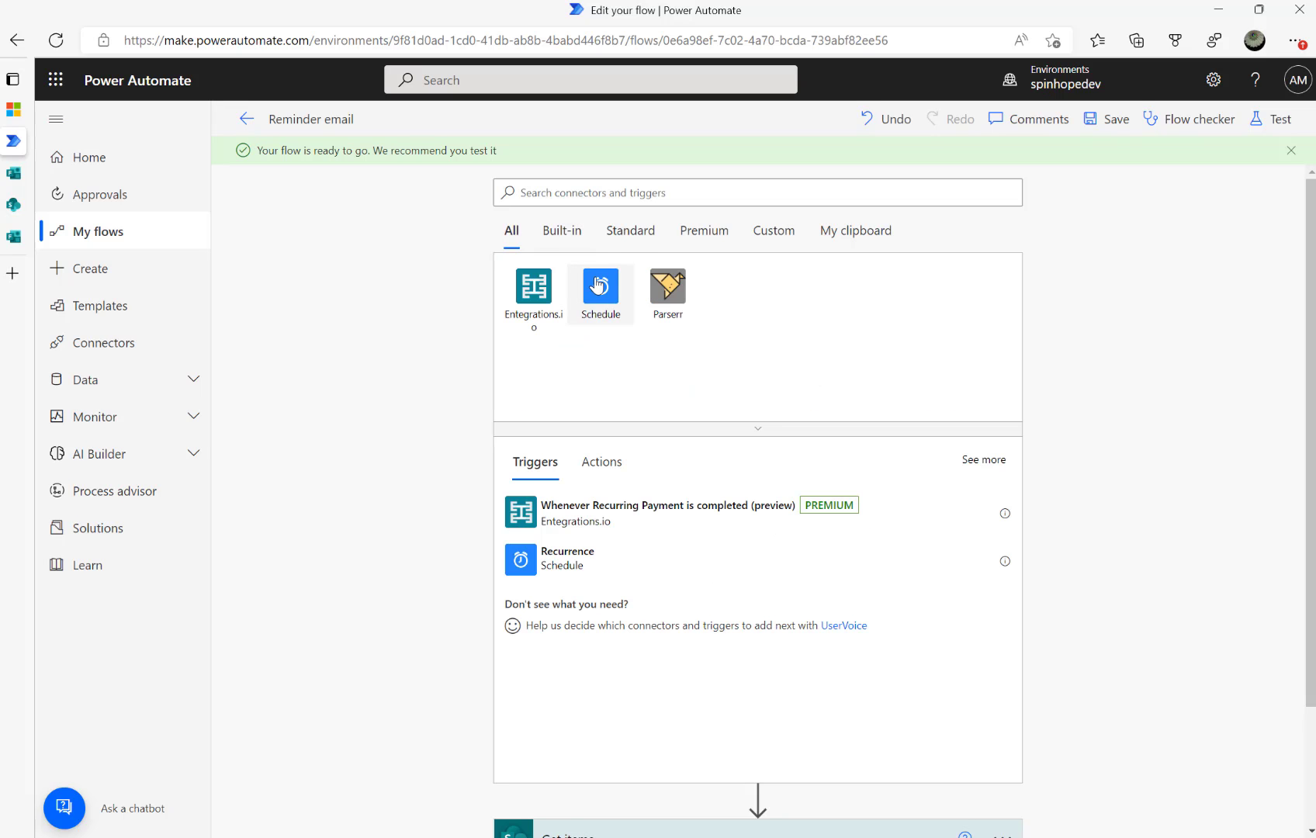
left_click(579, 288)
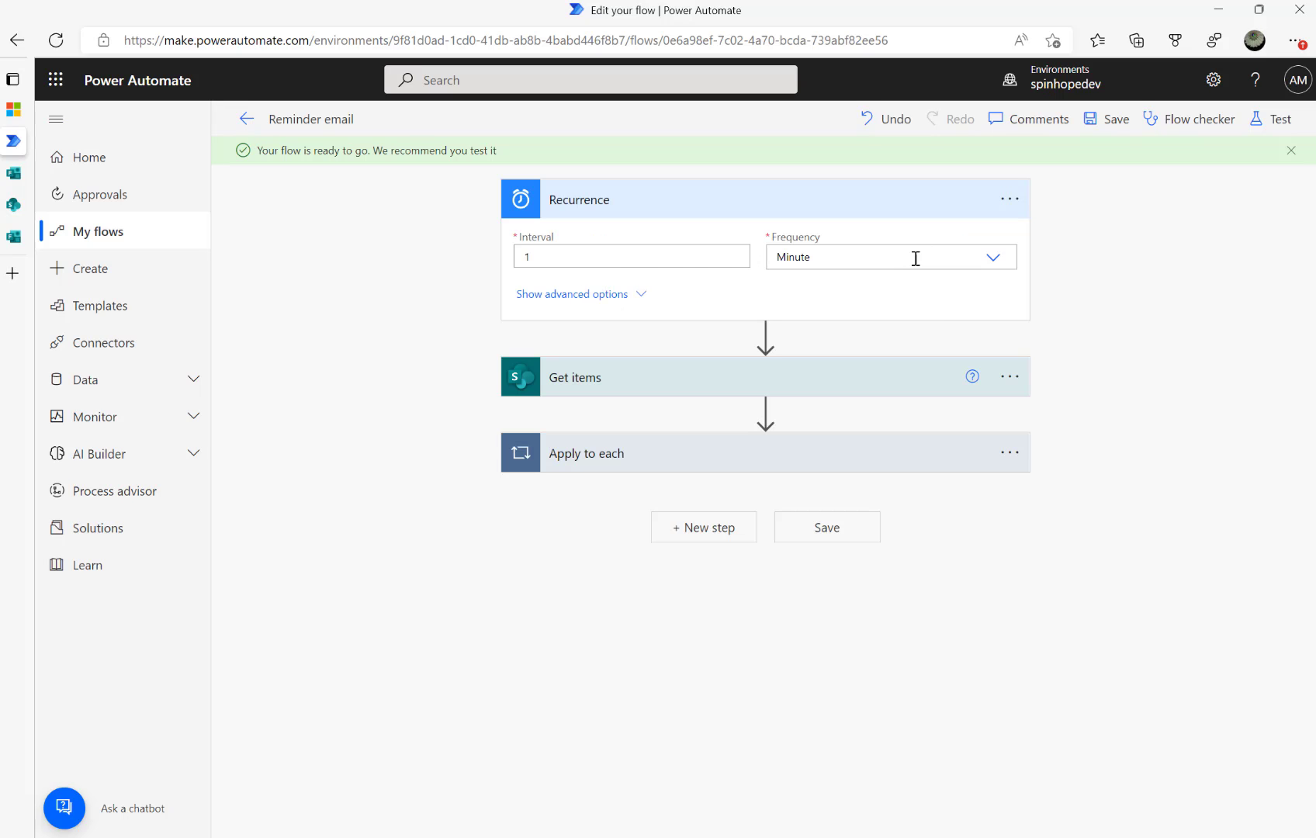
left_click(993, 259)
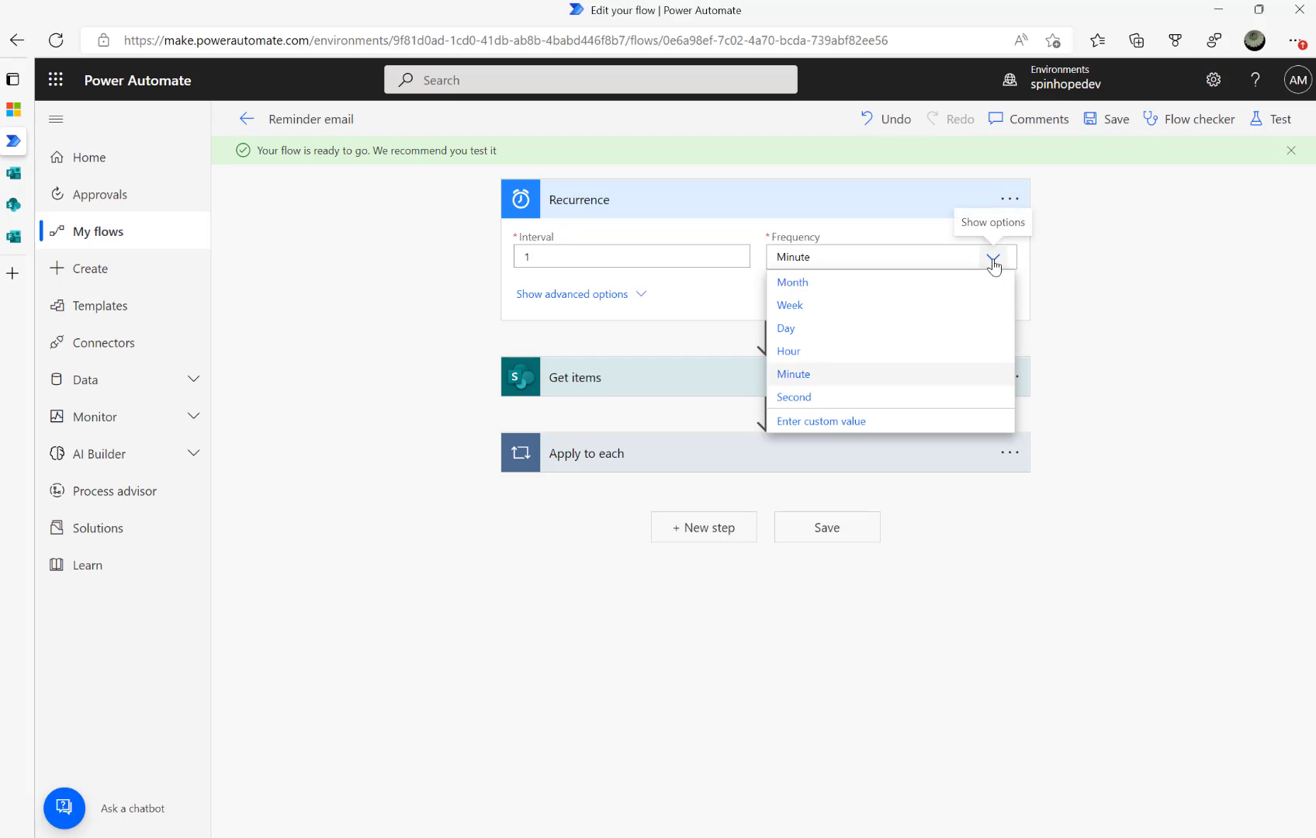
left_click(806, 340)
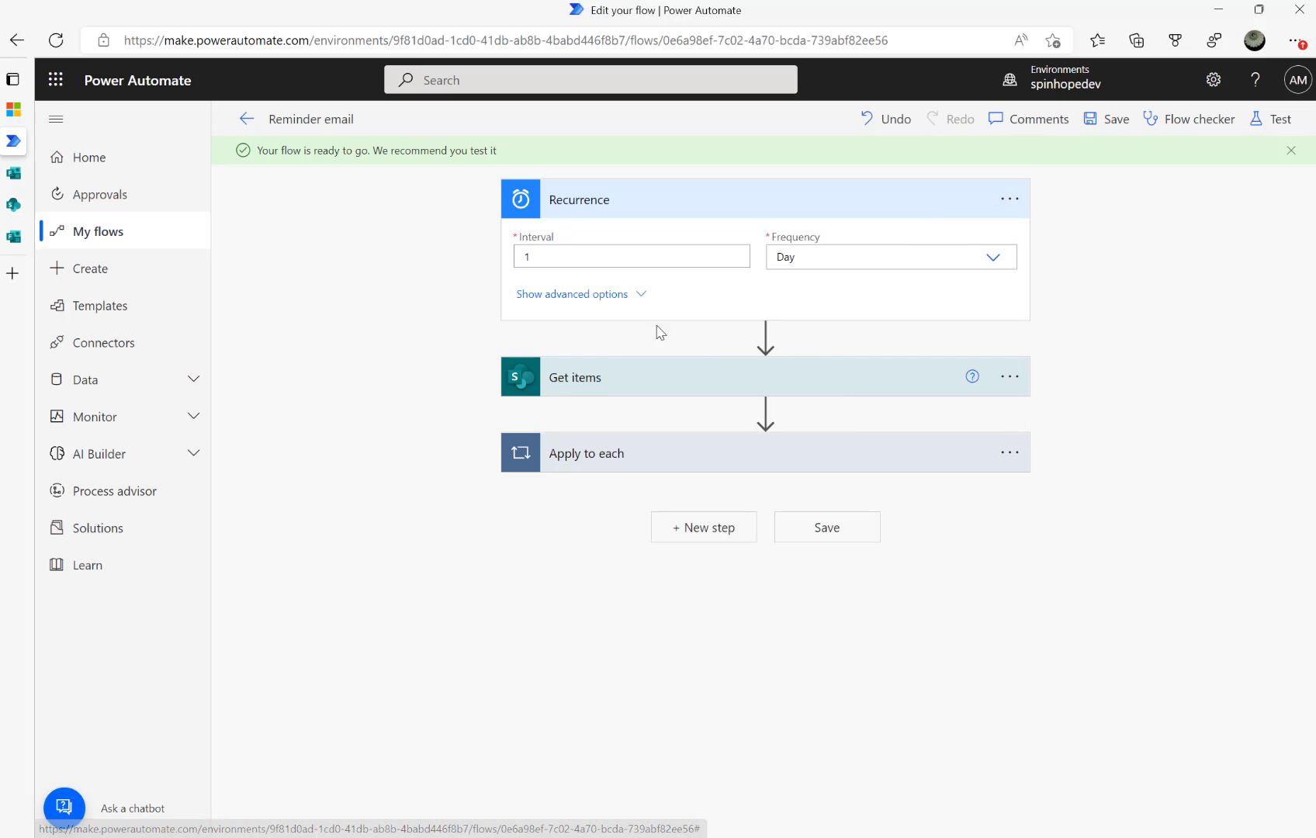
Review the Get items step's filter query
left_click(649, 382)
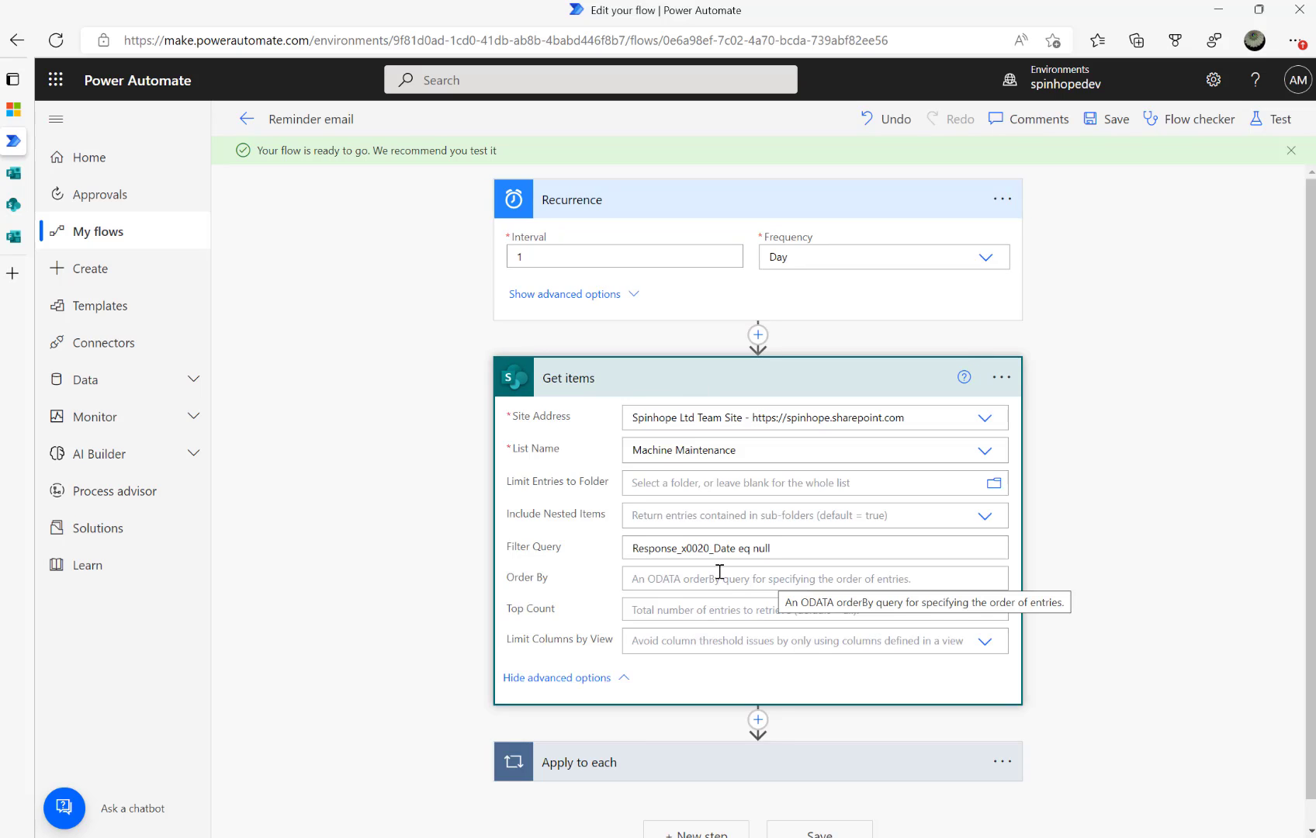
left_click(810, 551)
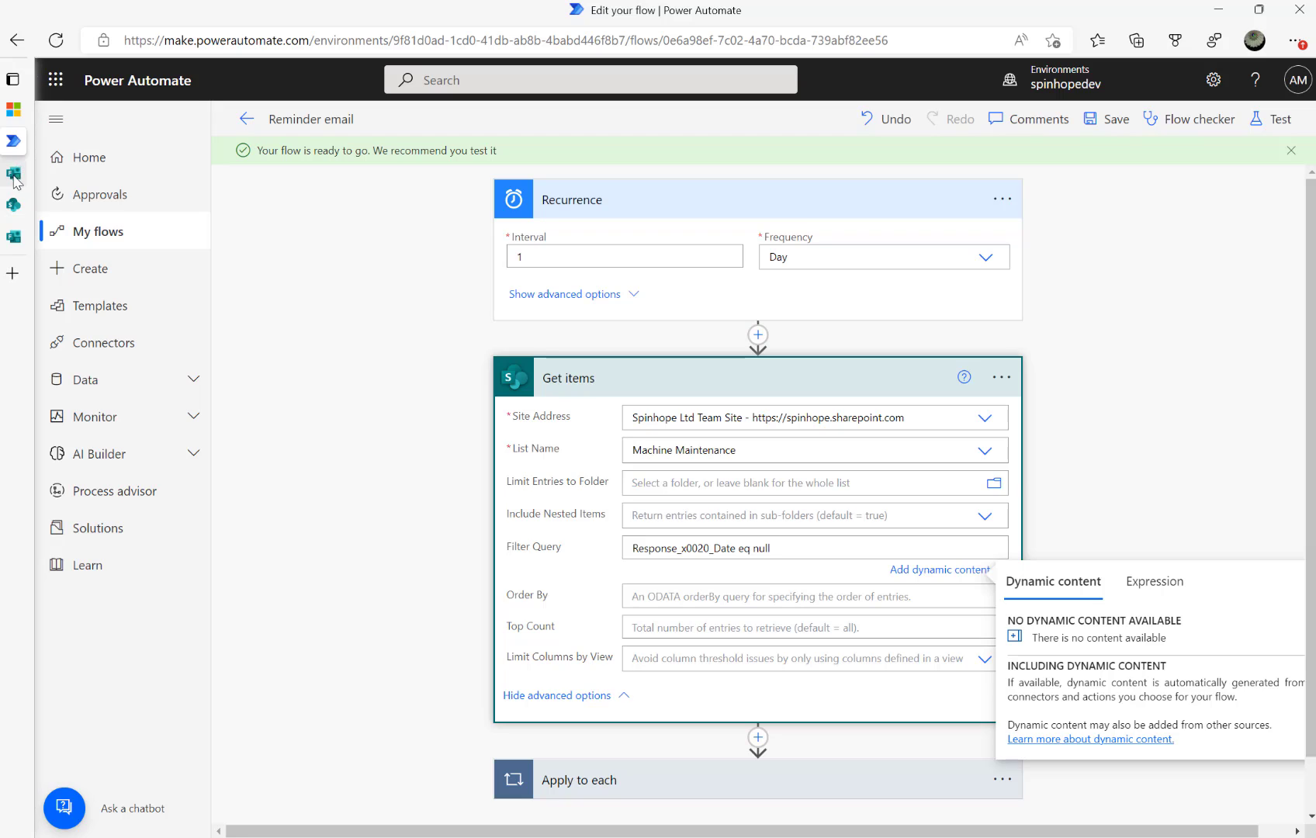
mouse_move(16, 182)
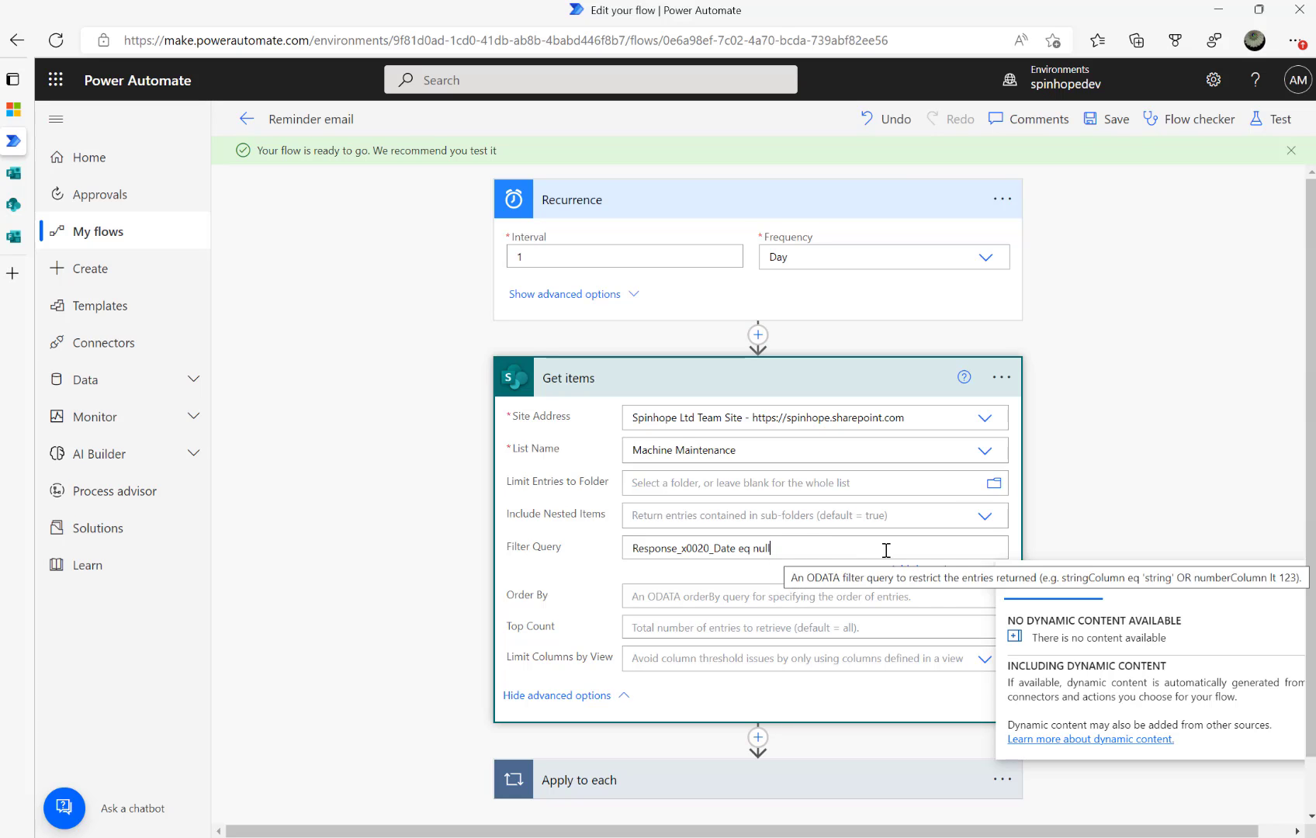
Revisit the Response Date column page and the Machine Maintenance list items
left_click(13, 203)
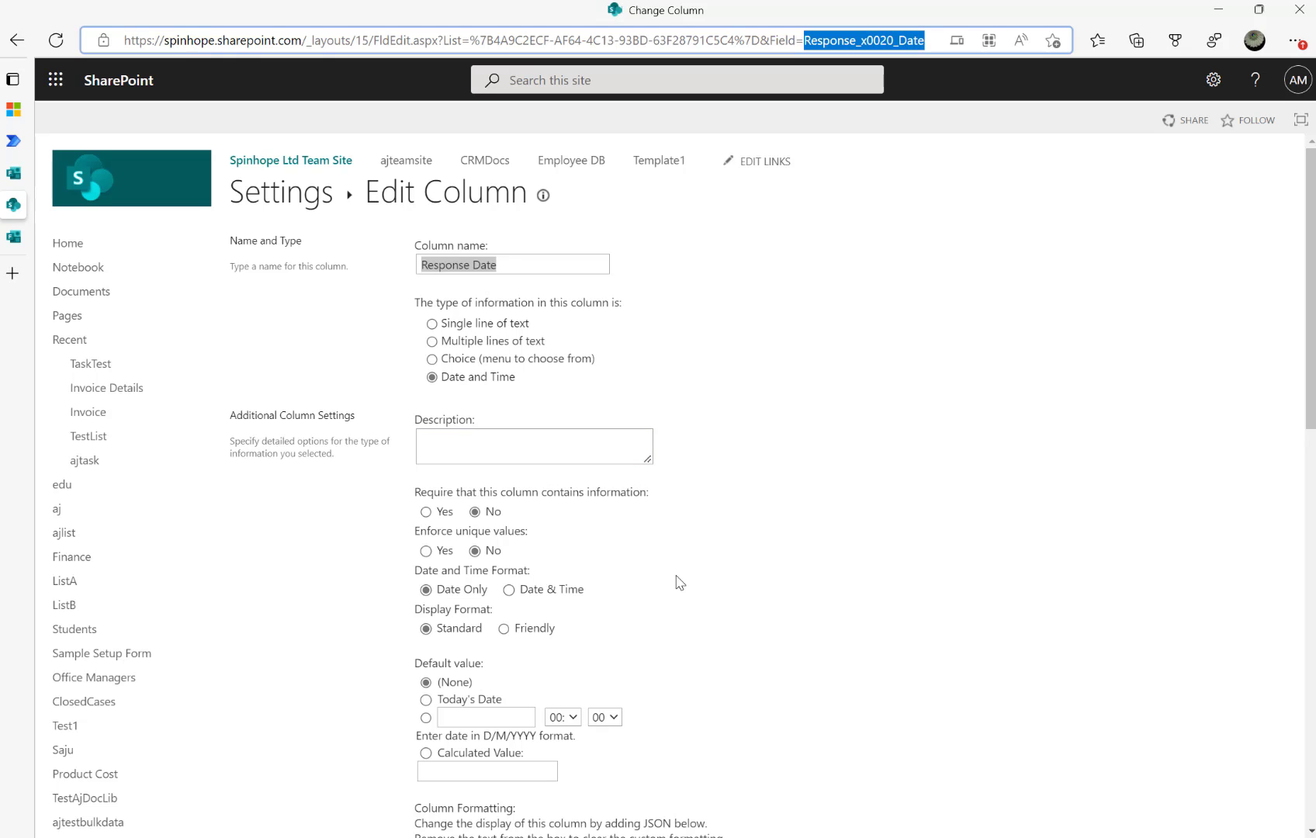
scroll(676, 579, "down", 1)
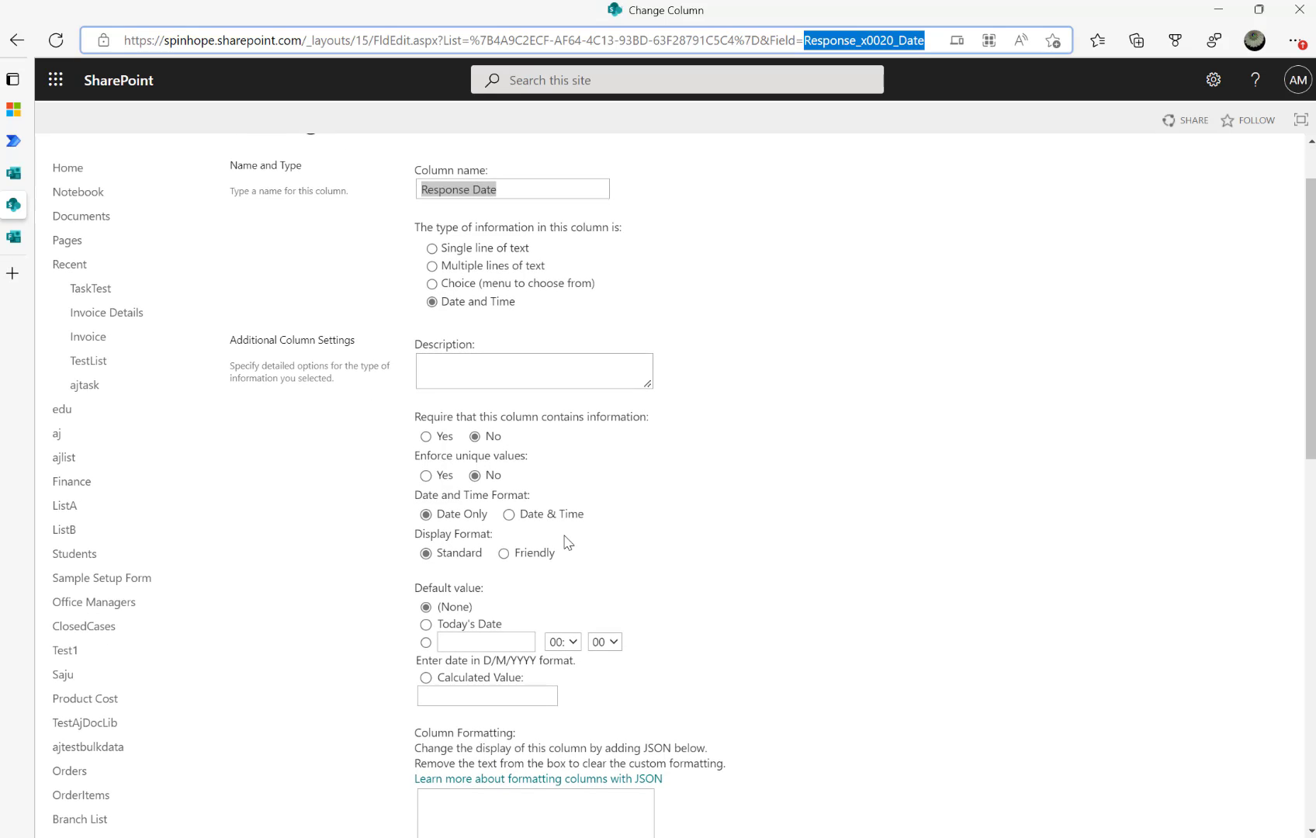
scroll(567, 543, "down", 1)
scroll(568, 544, "up", 2)
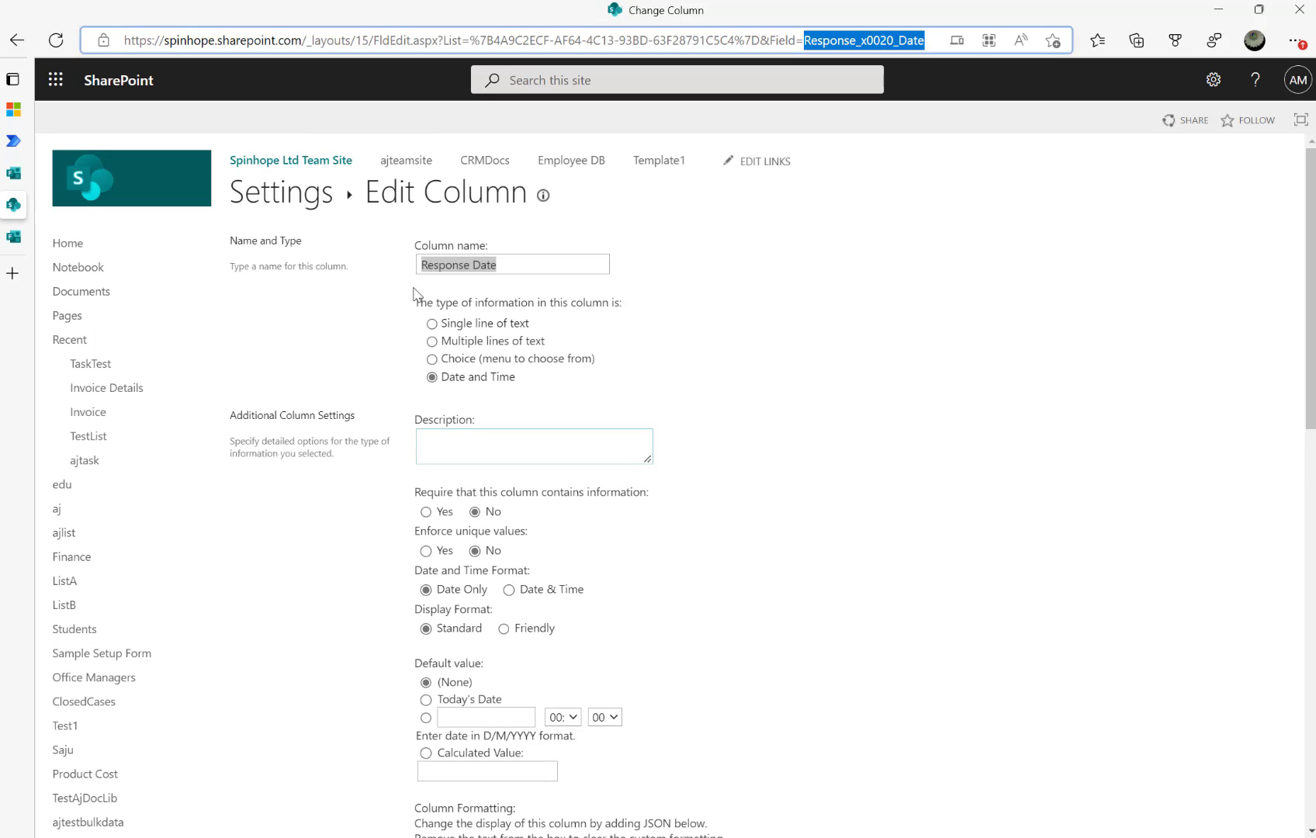
left_click(273, 203)
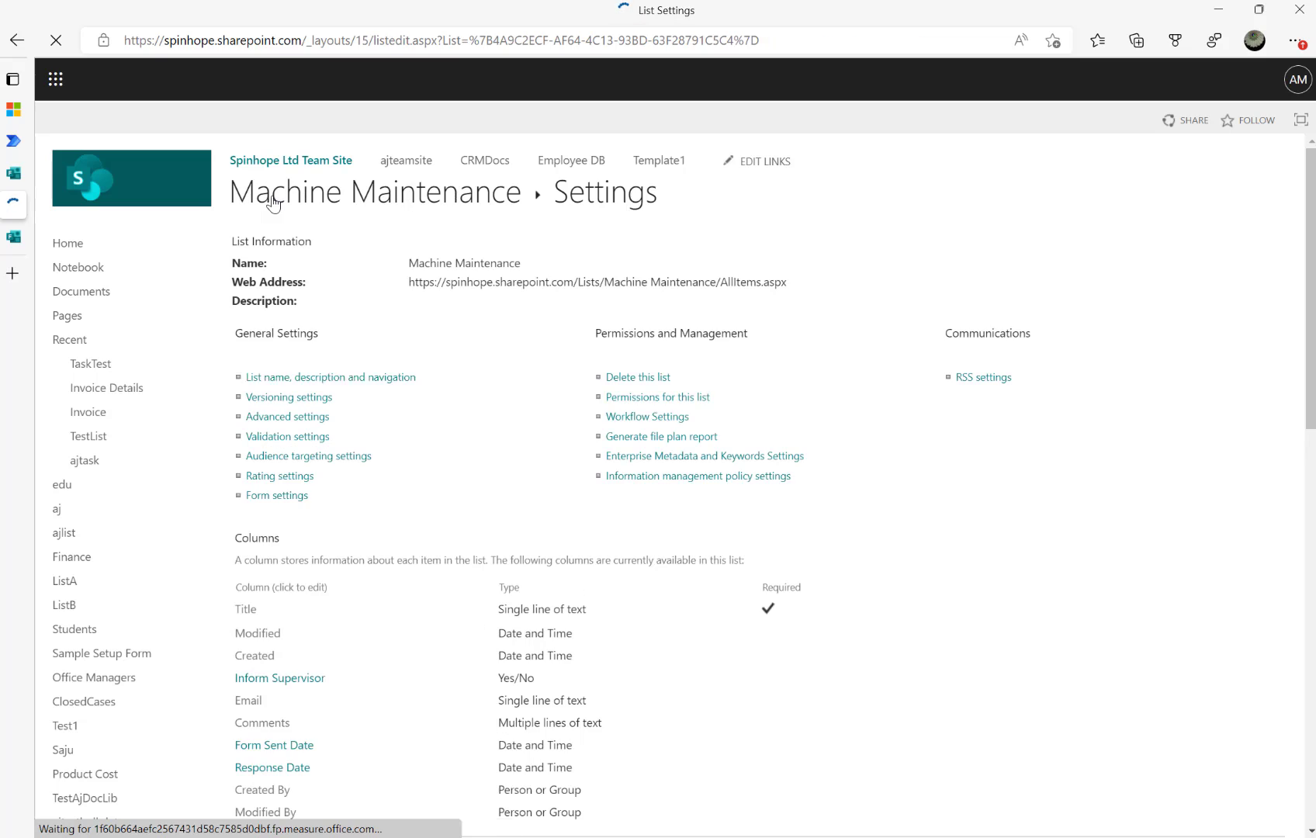
left_click(295, 194)
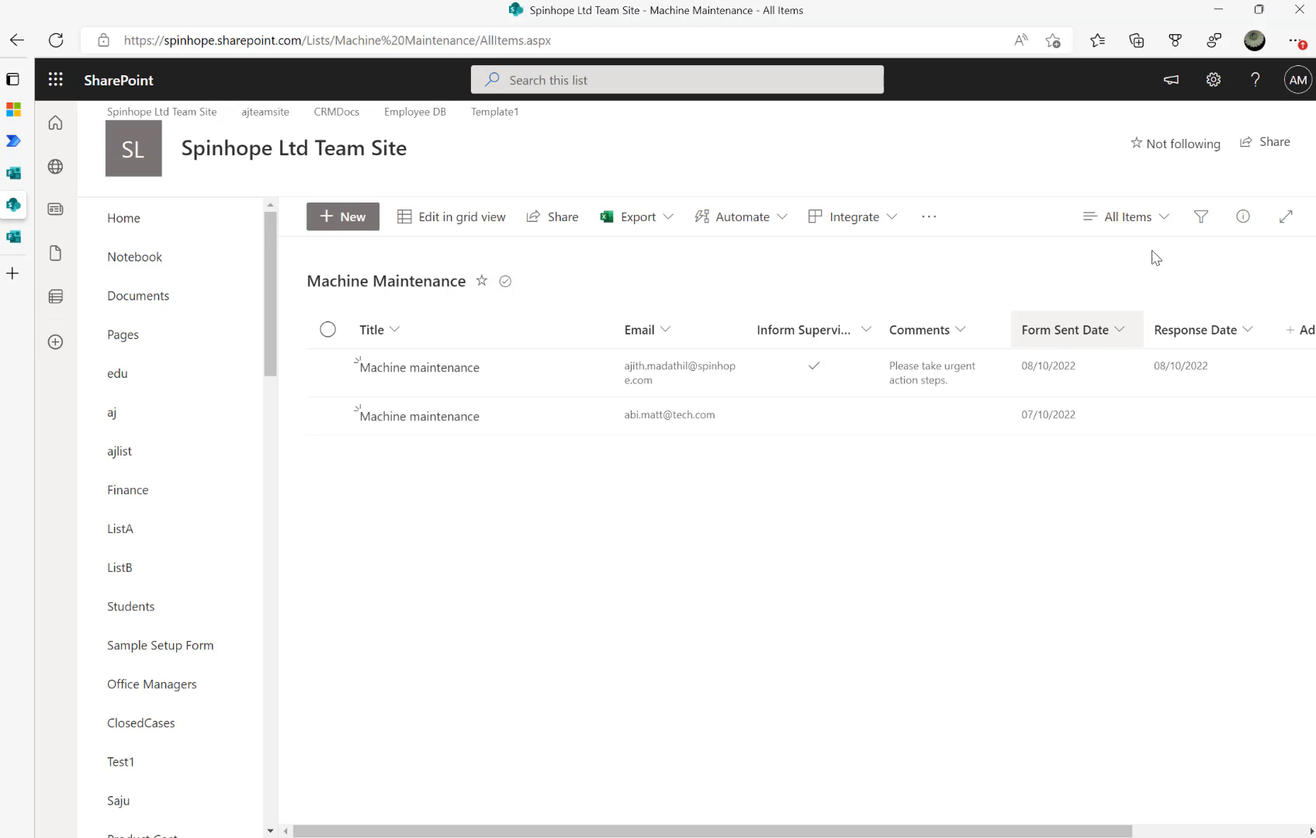
Select Form_x0020_Sent_x0020_Date, the Form Sent Date column's internal name, from its settings URL
left_click(1213, 79)
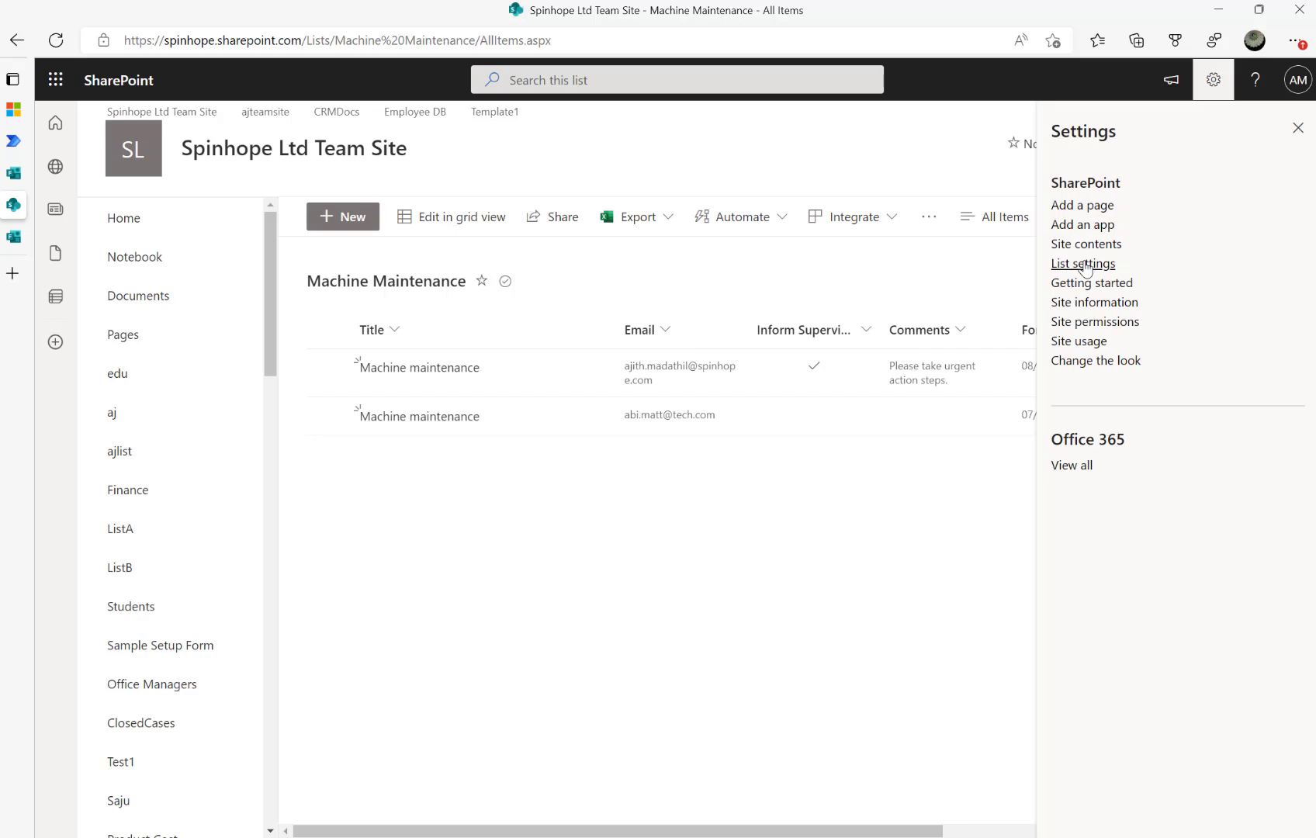
left_click(1083, 264)
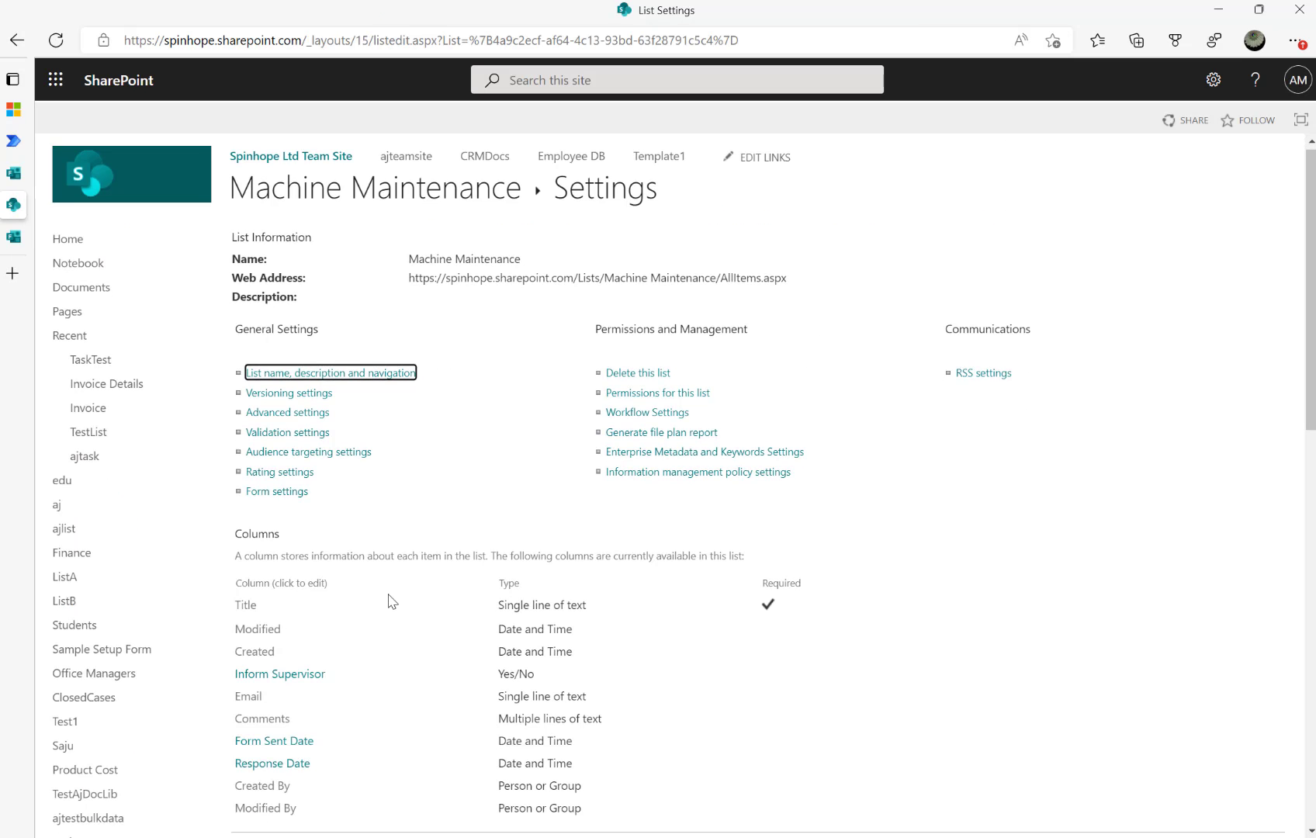
scroll(388, 598, "down", 2)
left_click(291, 556)
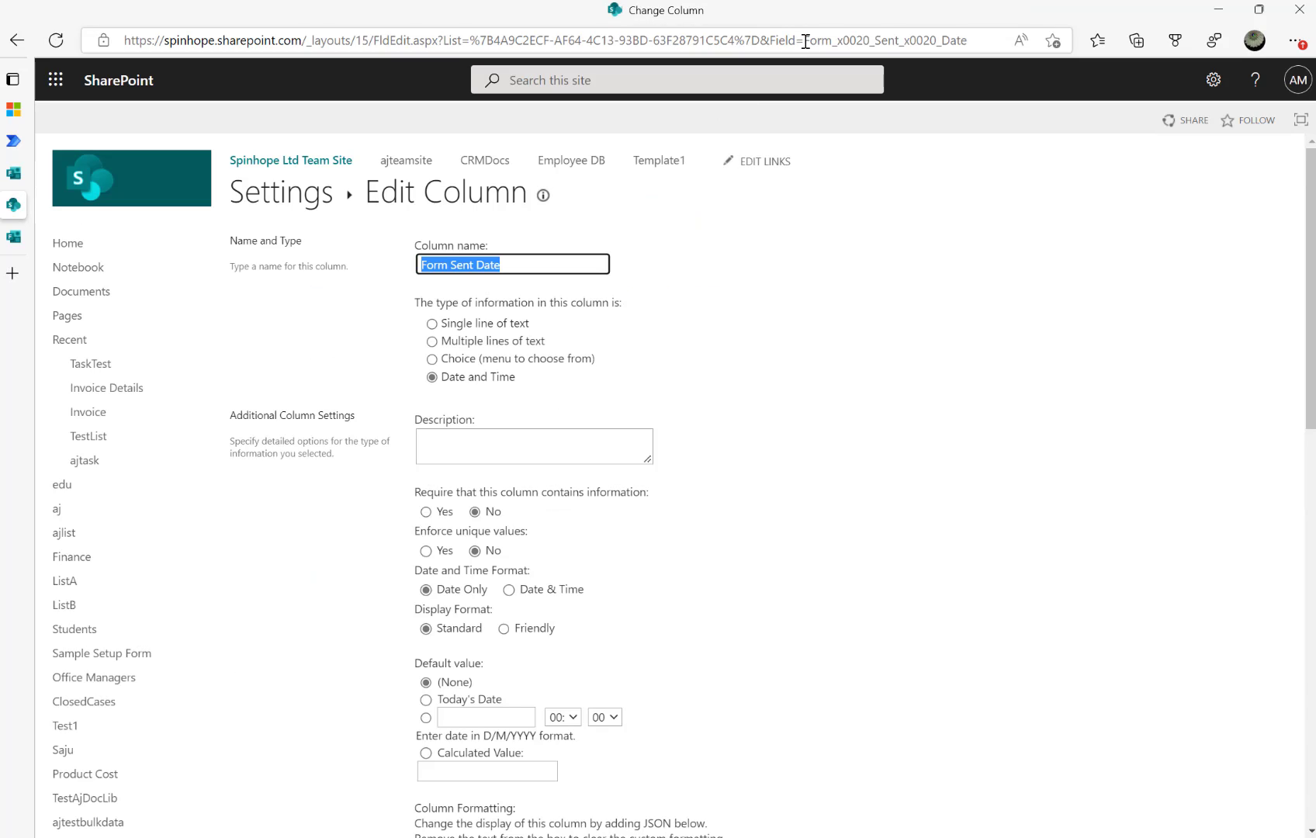
left_click_drag(806, 41, 962, 40)
key("ctrl+c")
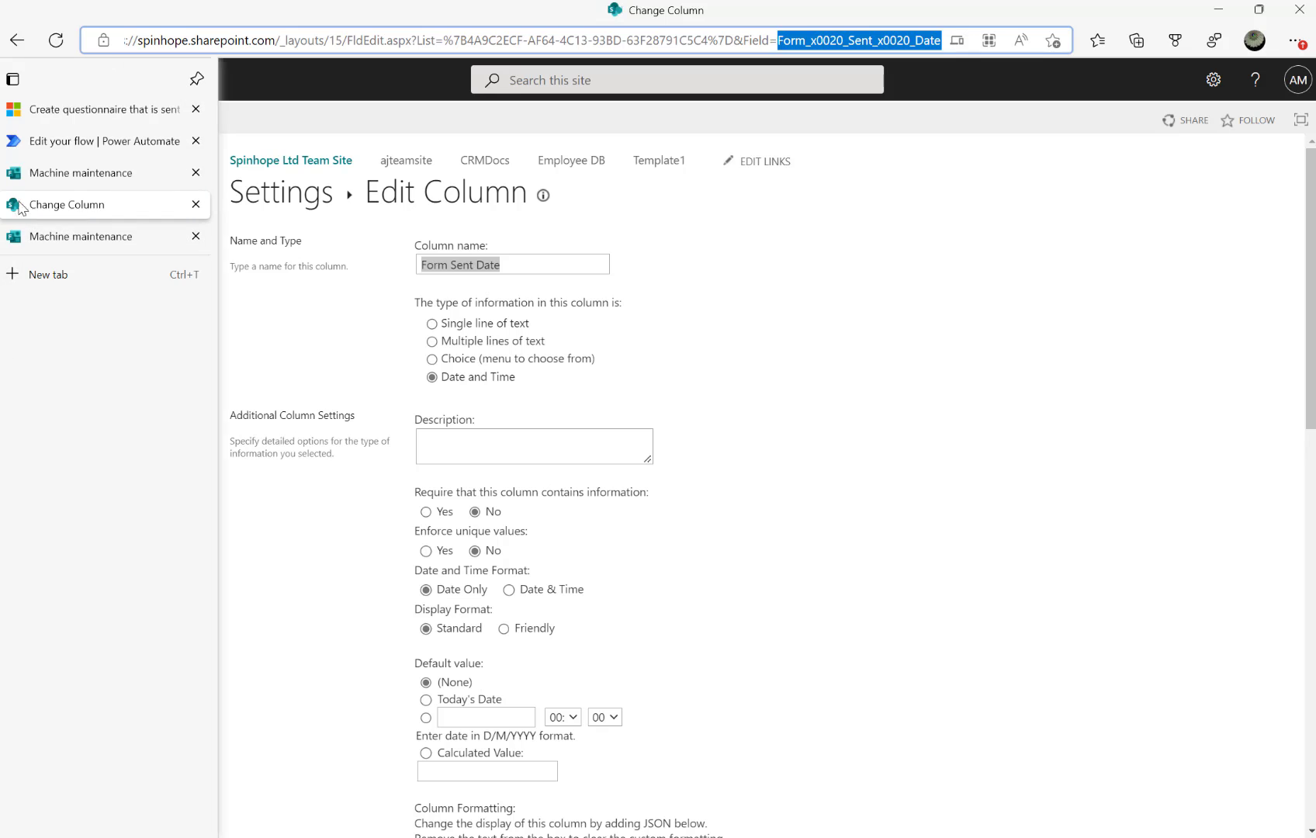
left_click(53, 143)
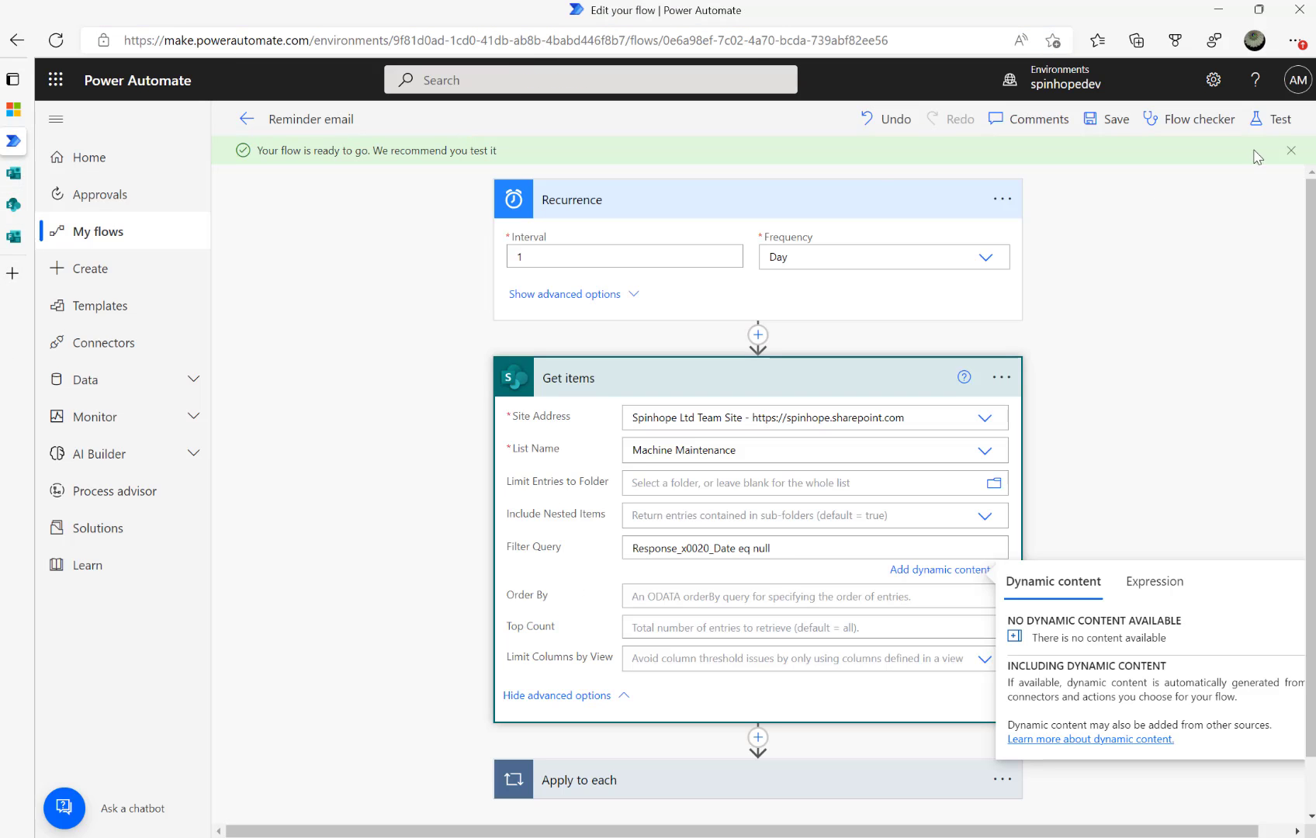
Append 'and Form_x0020_Sent_x0020_Date ne' to the Get items Filter Query
left_click(246, 118)
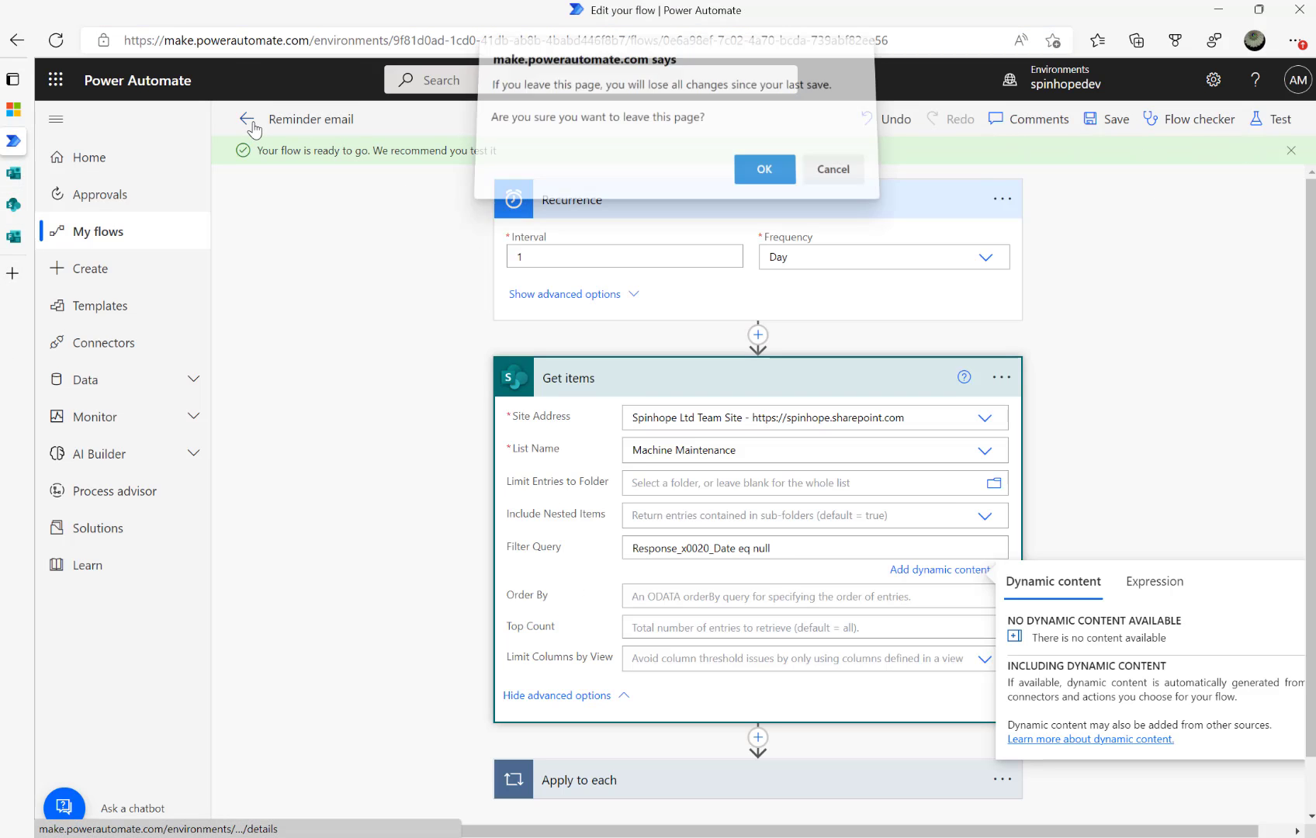
left_click(830, 183)
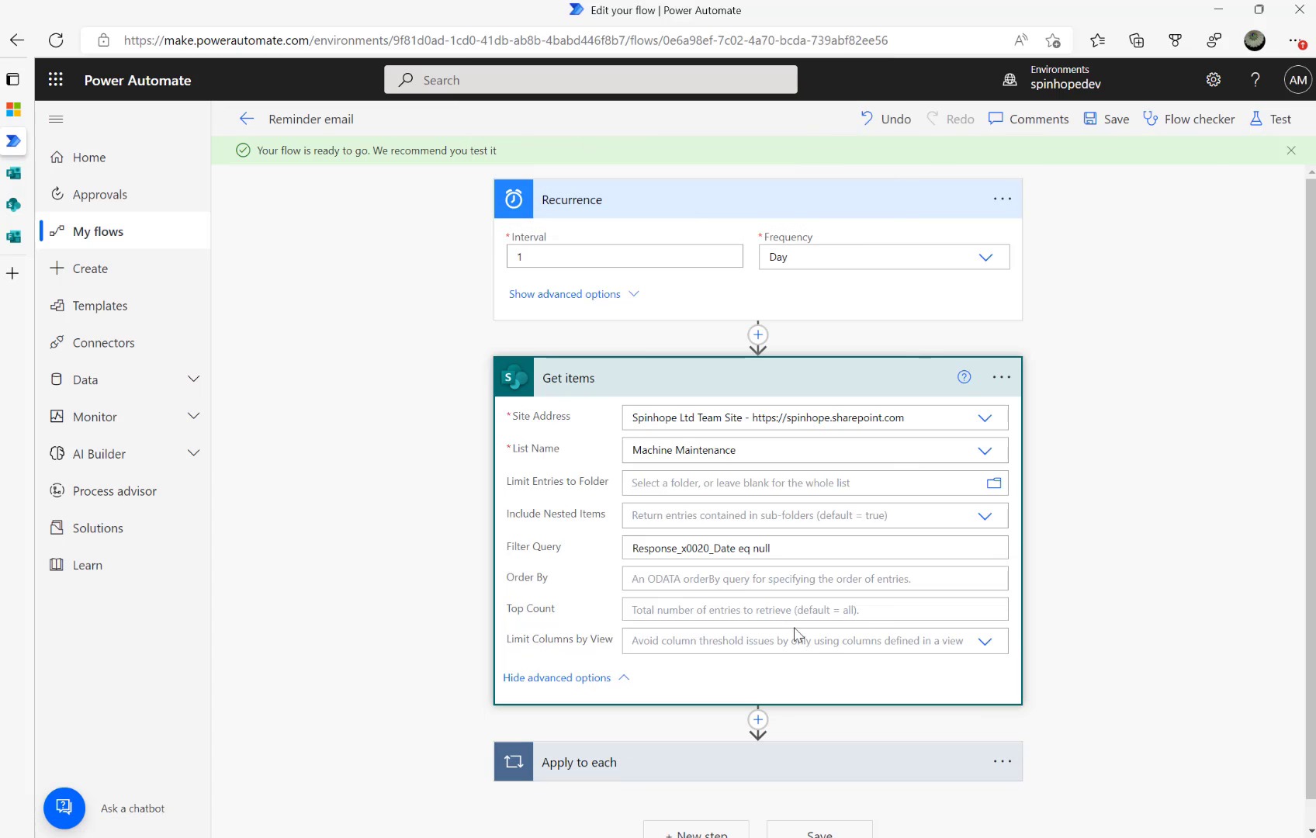
left_click(842, 547)
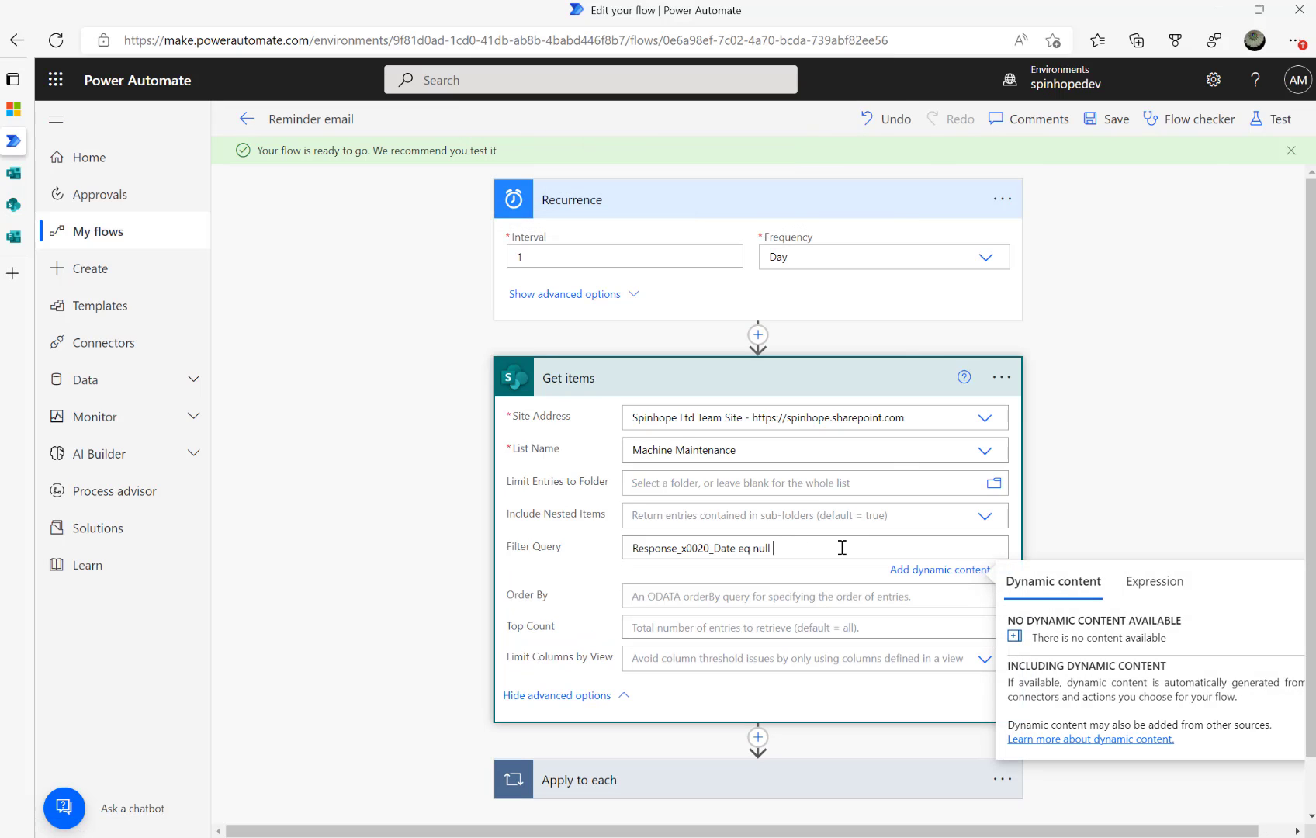
type("and")
key("ctrl+v")
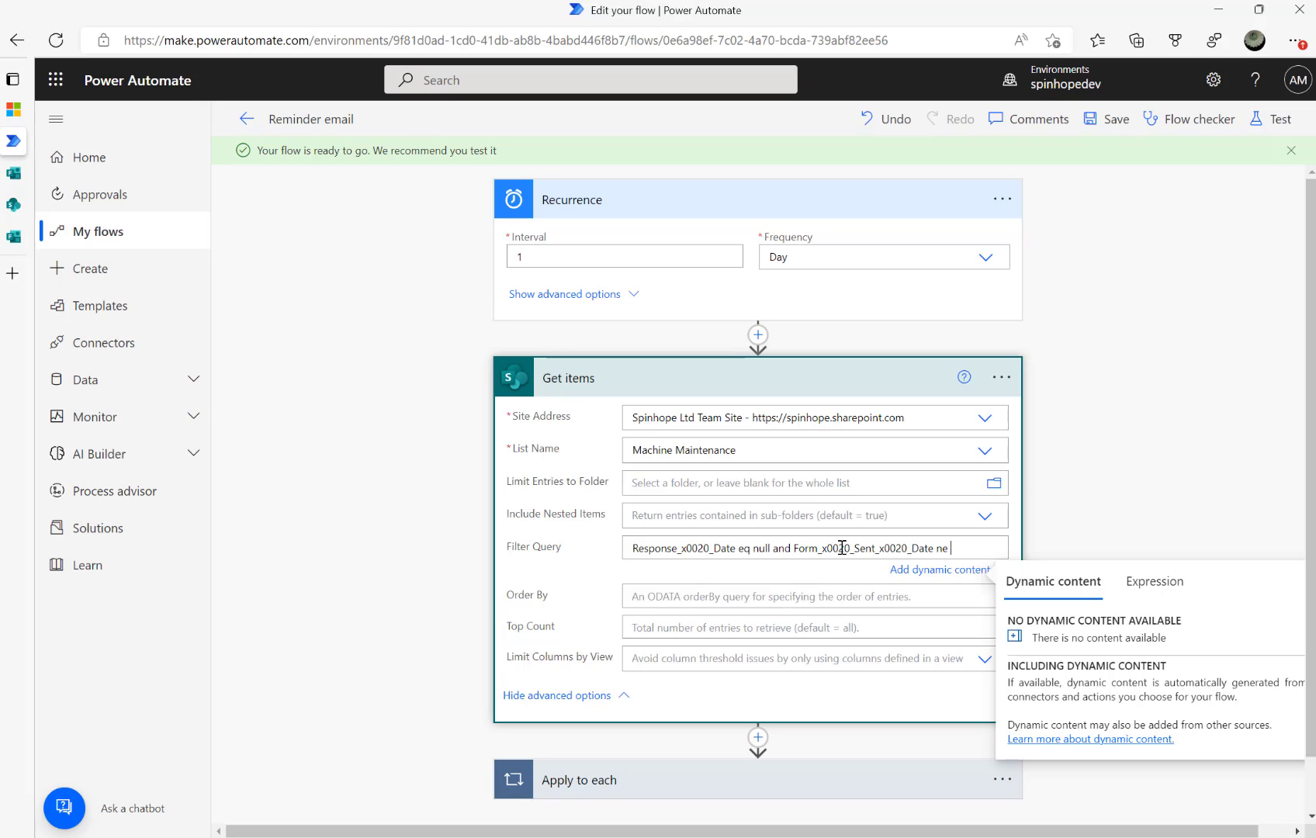
Insert the expression formatDateTime(utcNow(),'yyyy-MM-dd') at the end of the filter
left_click(1156, 582)
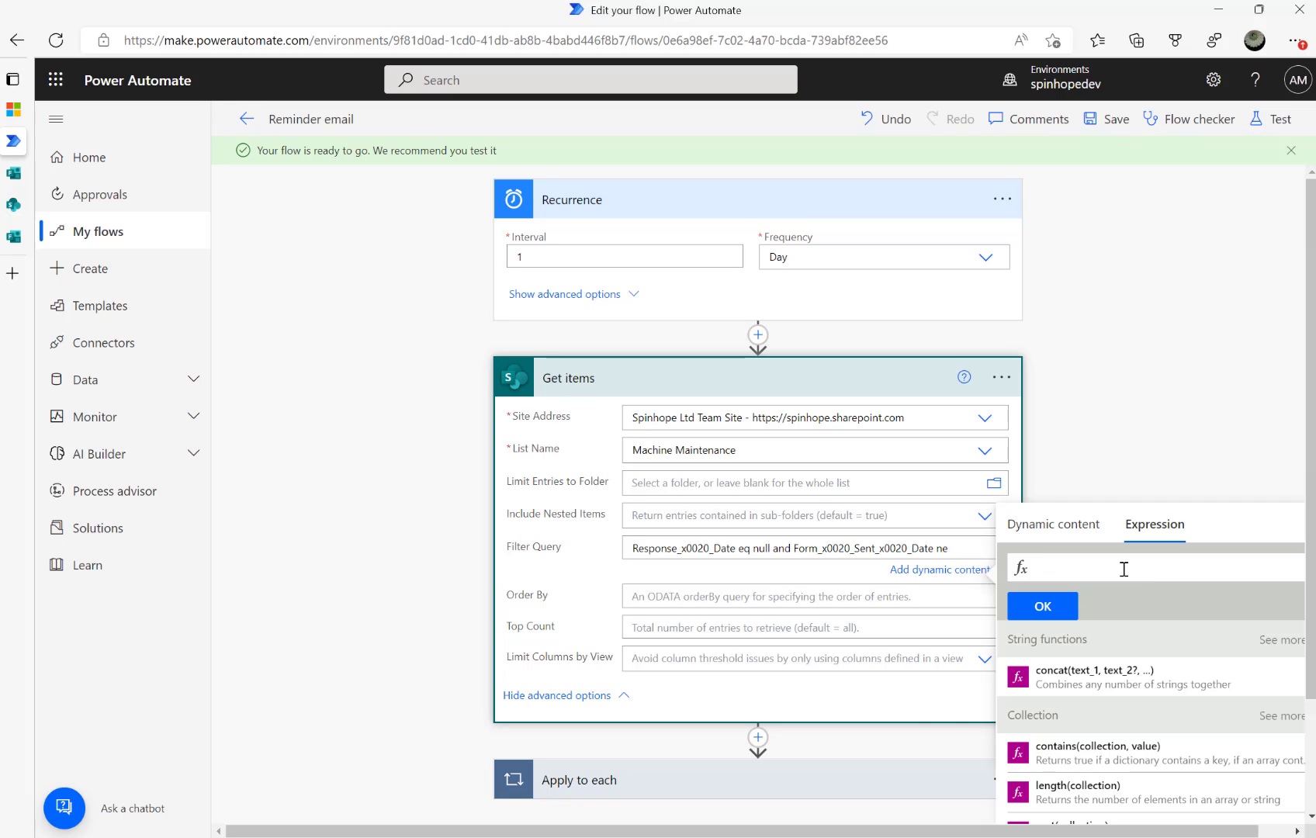
type("form")
key("Return")
type("utc")
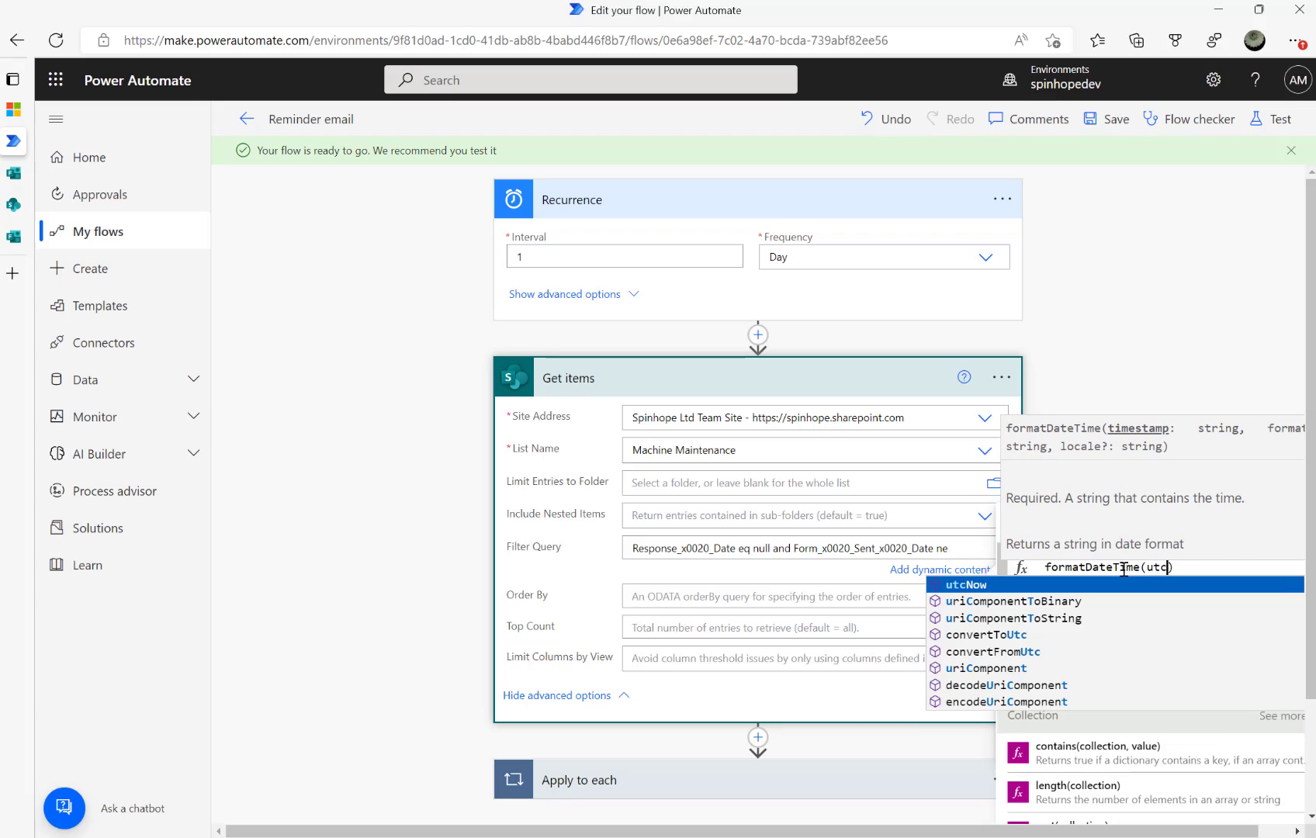
key("Return")
type(", ''")
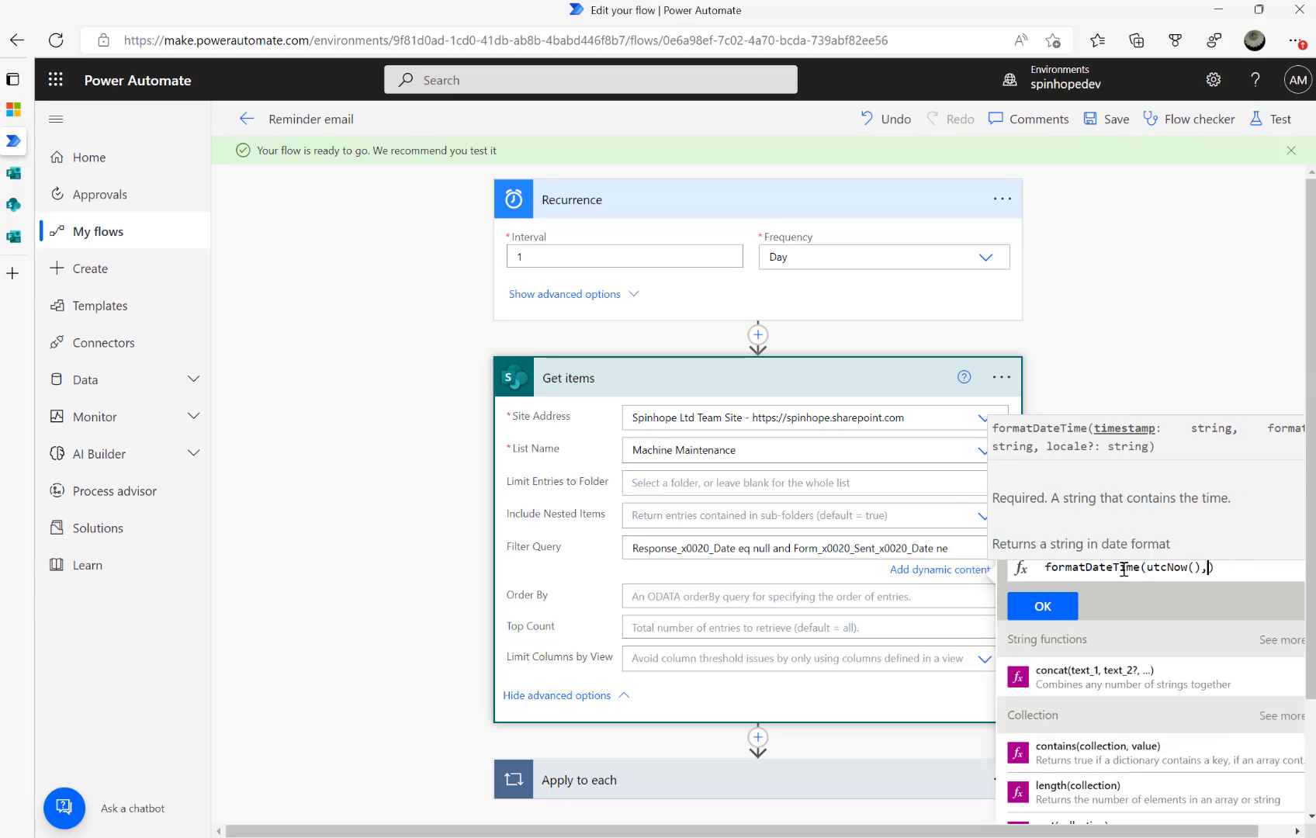
type("yyyy-MM-dd'")
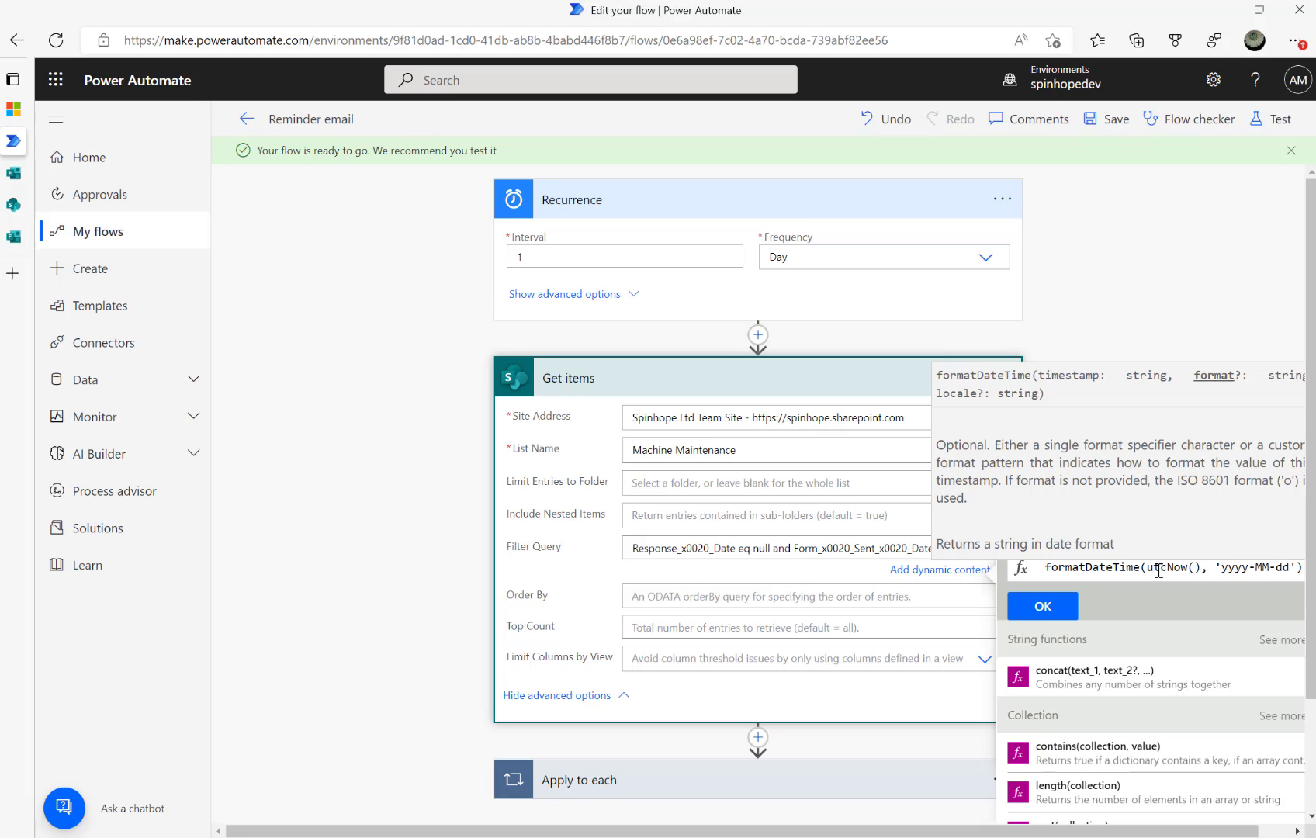
left_click(1055, 606)
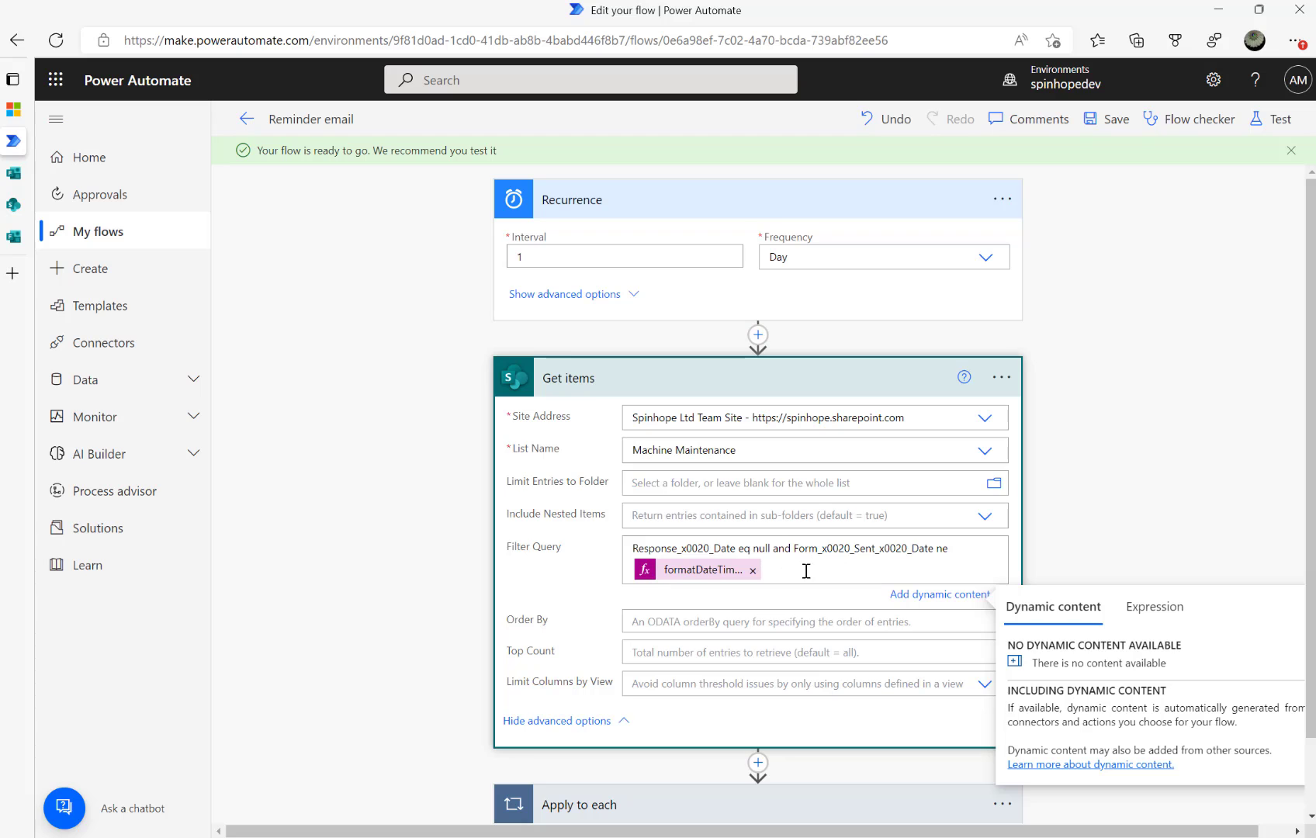
mouse_move(45, 199)
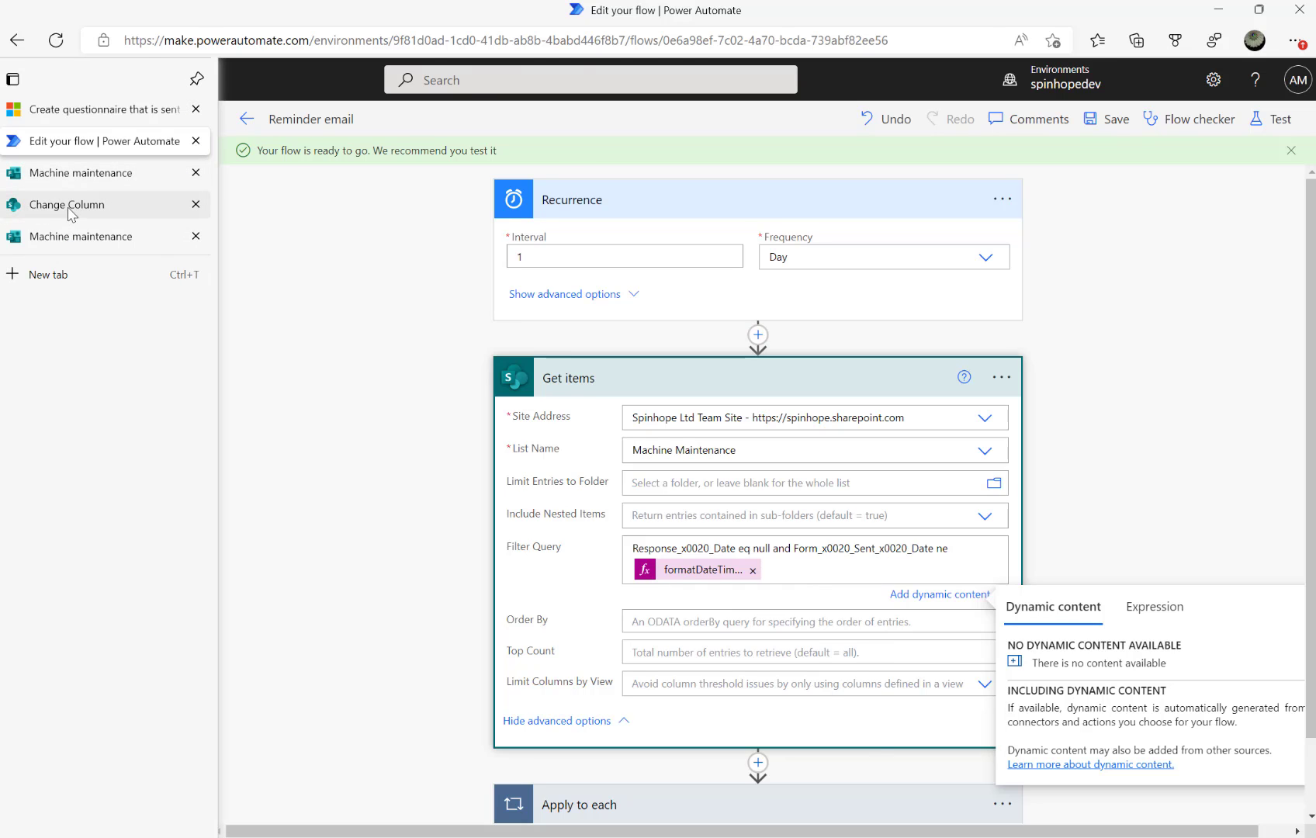
Review the Machine Maintenance list items' form dates via the column and list settings pages
left_click(70, 206)
left_click(298, 191)
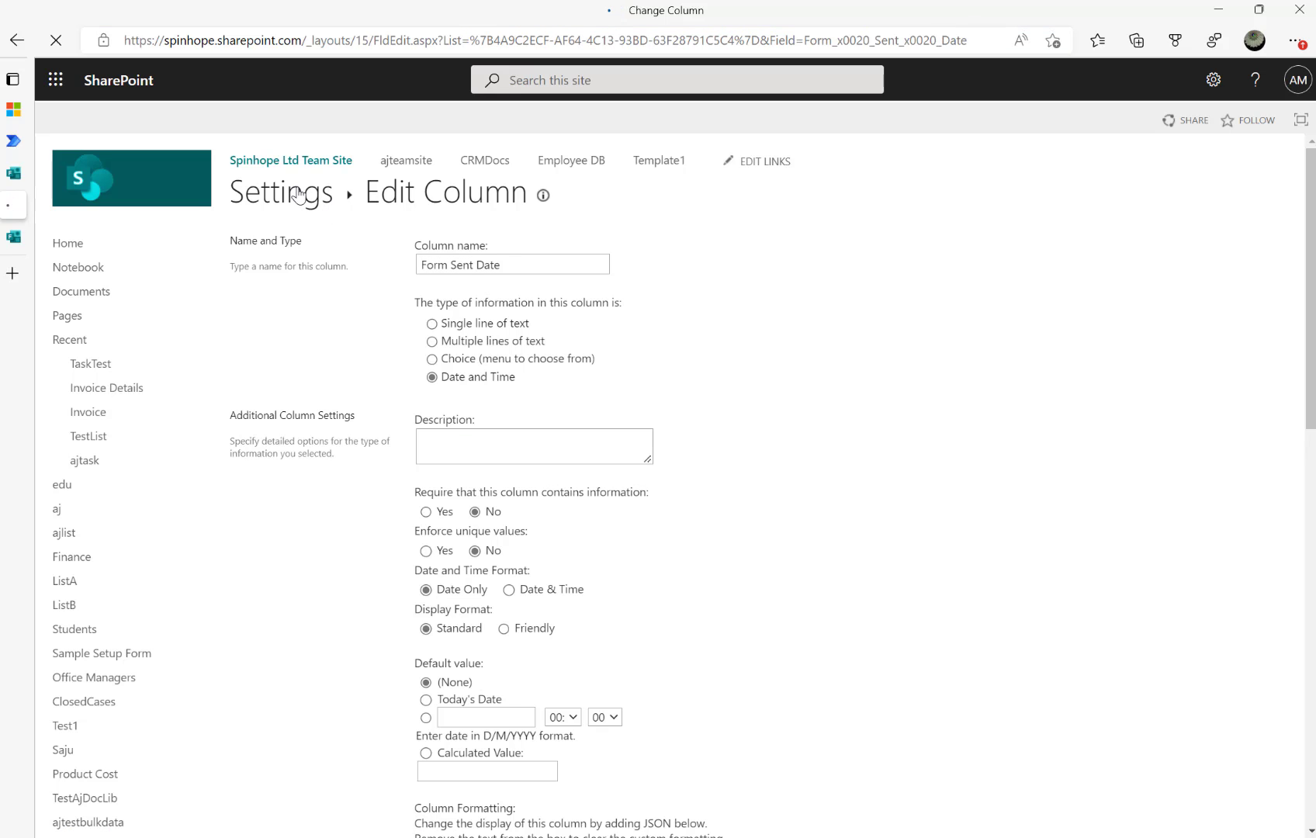
left_click(313, 199)
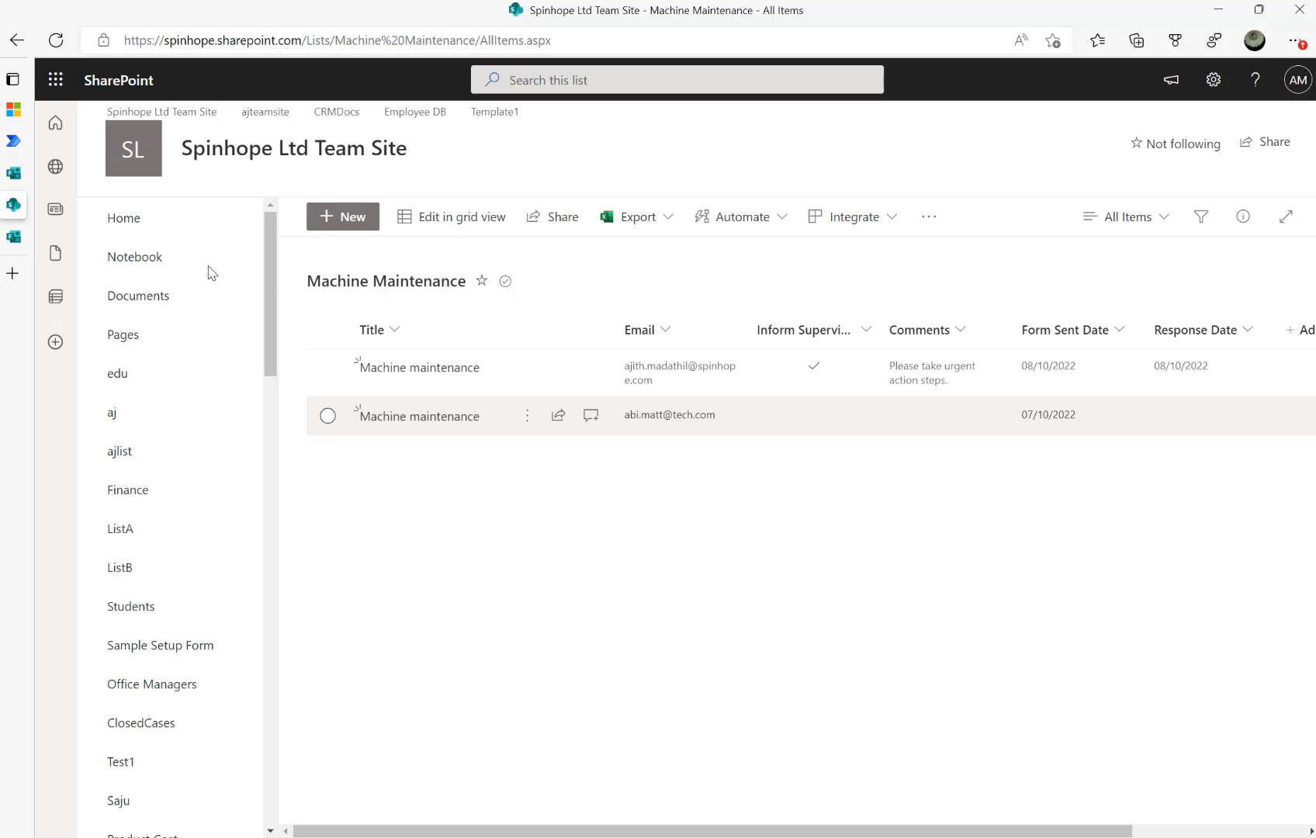
mouse_move(13, 225)
left_click(39, 141)
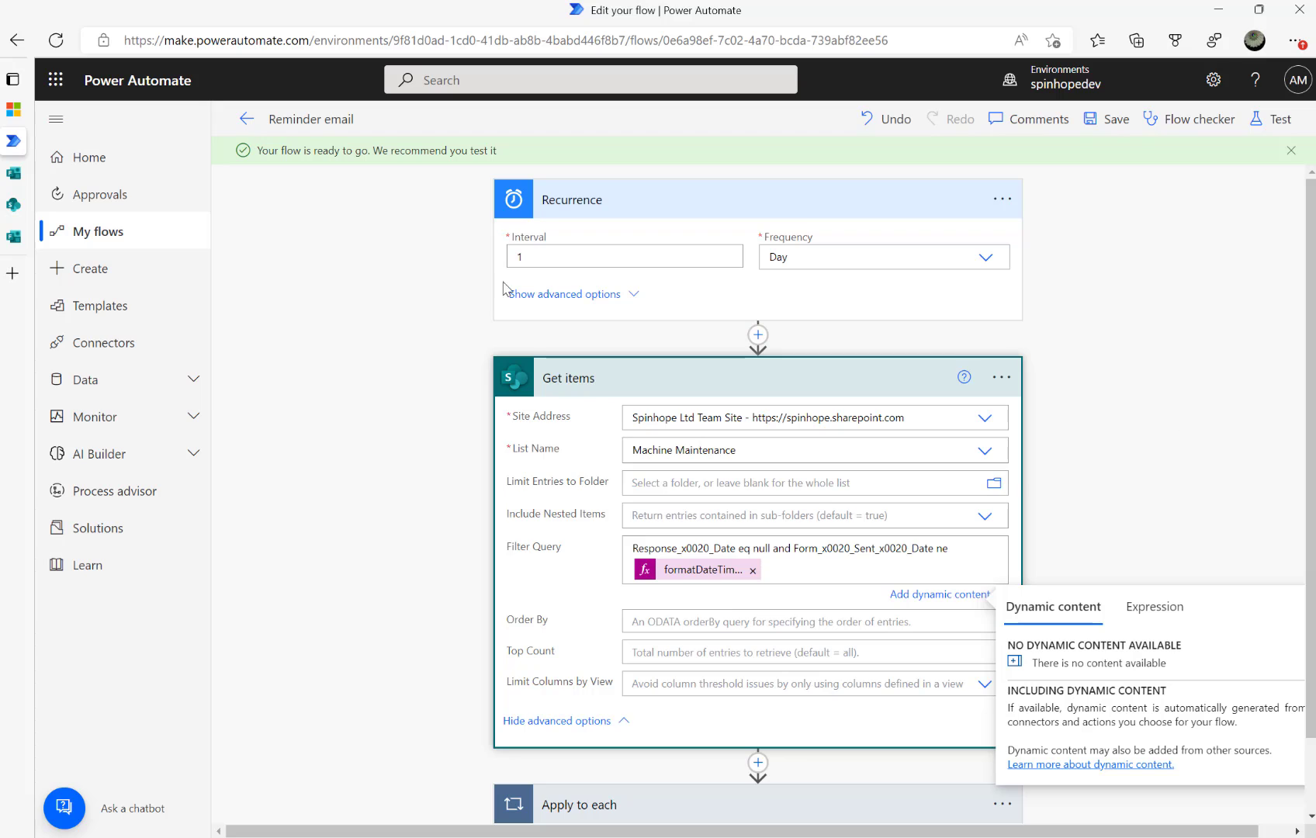
mouse_move(28, 194)
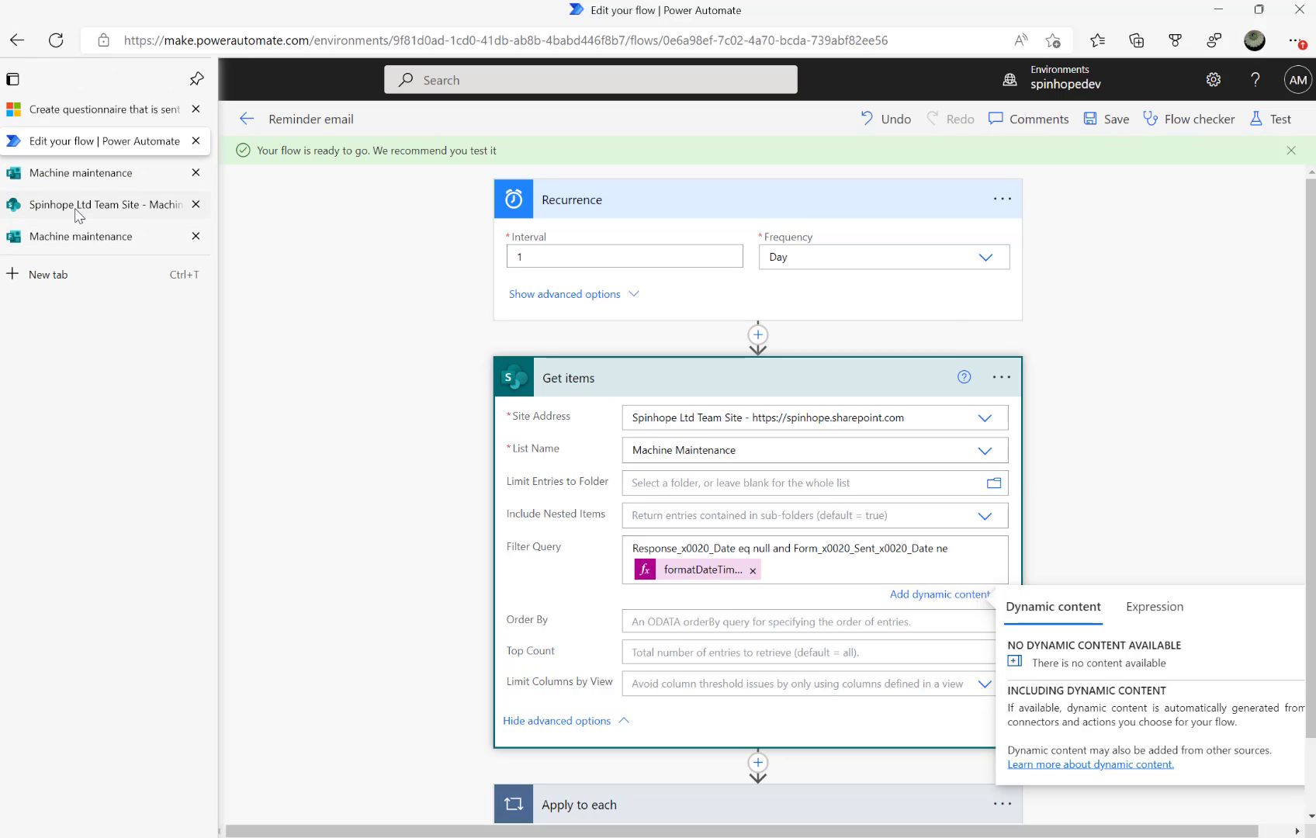
Search the web for 'temp email' in a new tab
left_click(67, 276)
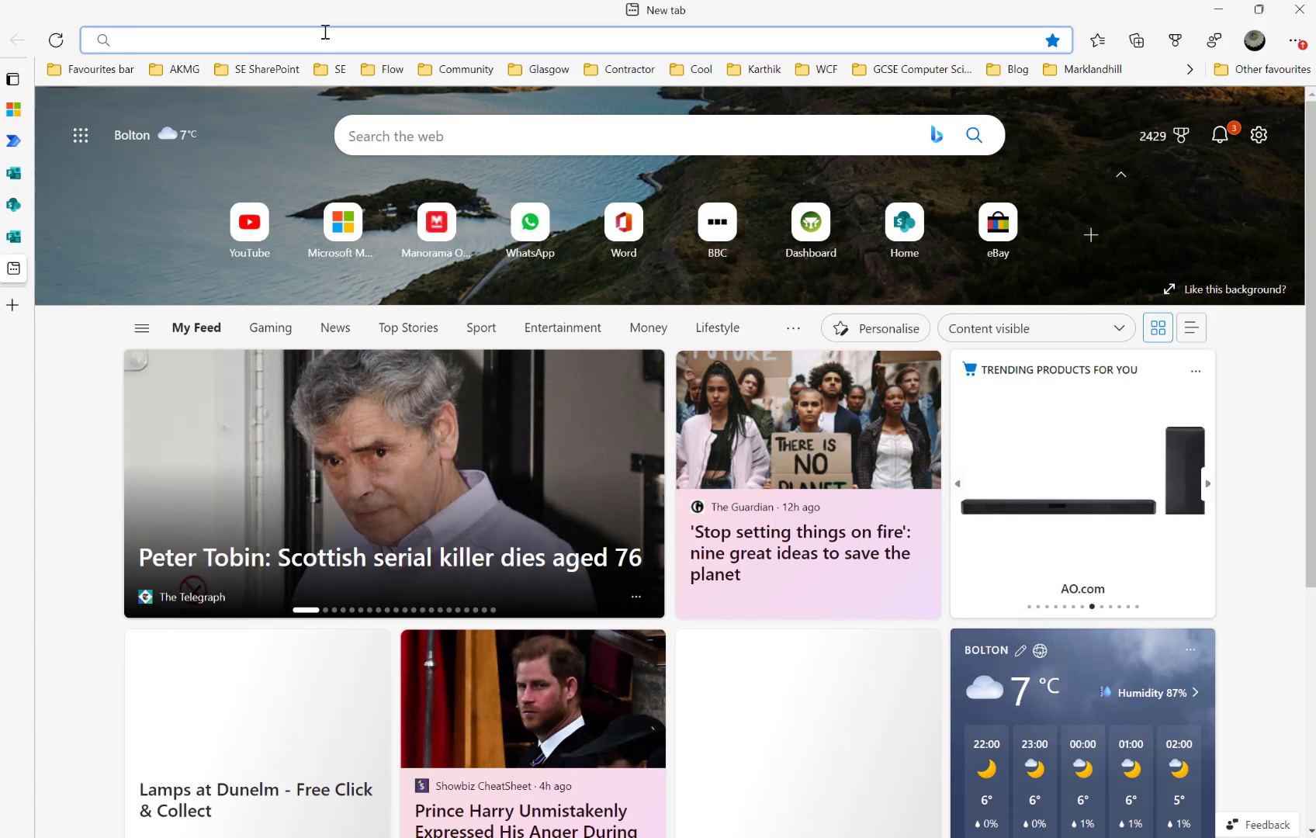
type("forms")
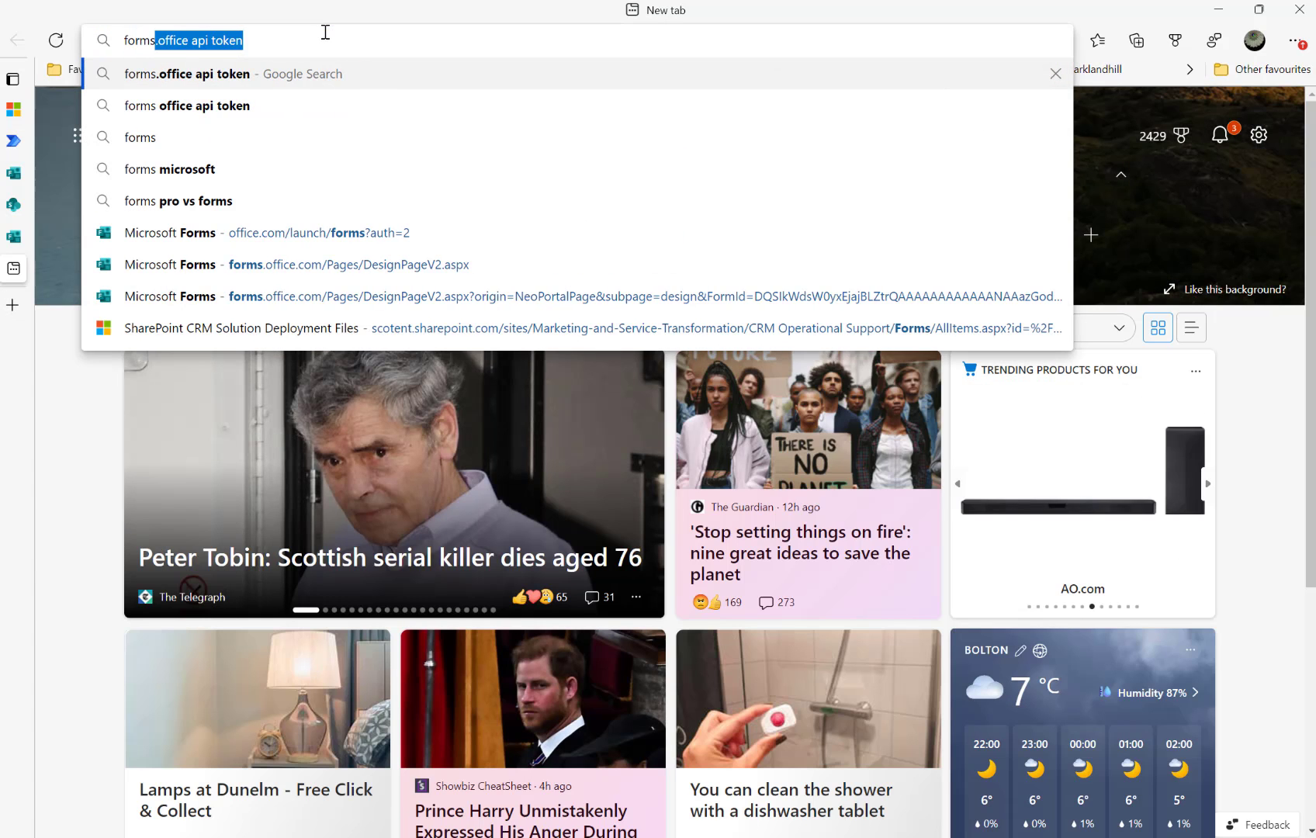
key("BackSpace")
key("BackSpace")
key("BackSpace")
key("BackSpace")
key("BackSpace")
key("BackSpace")
type("temp ")
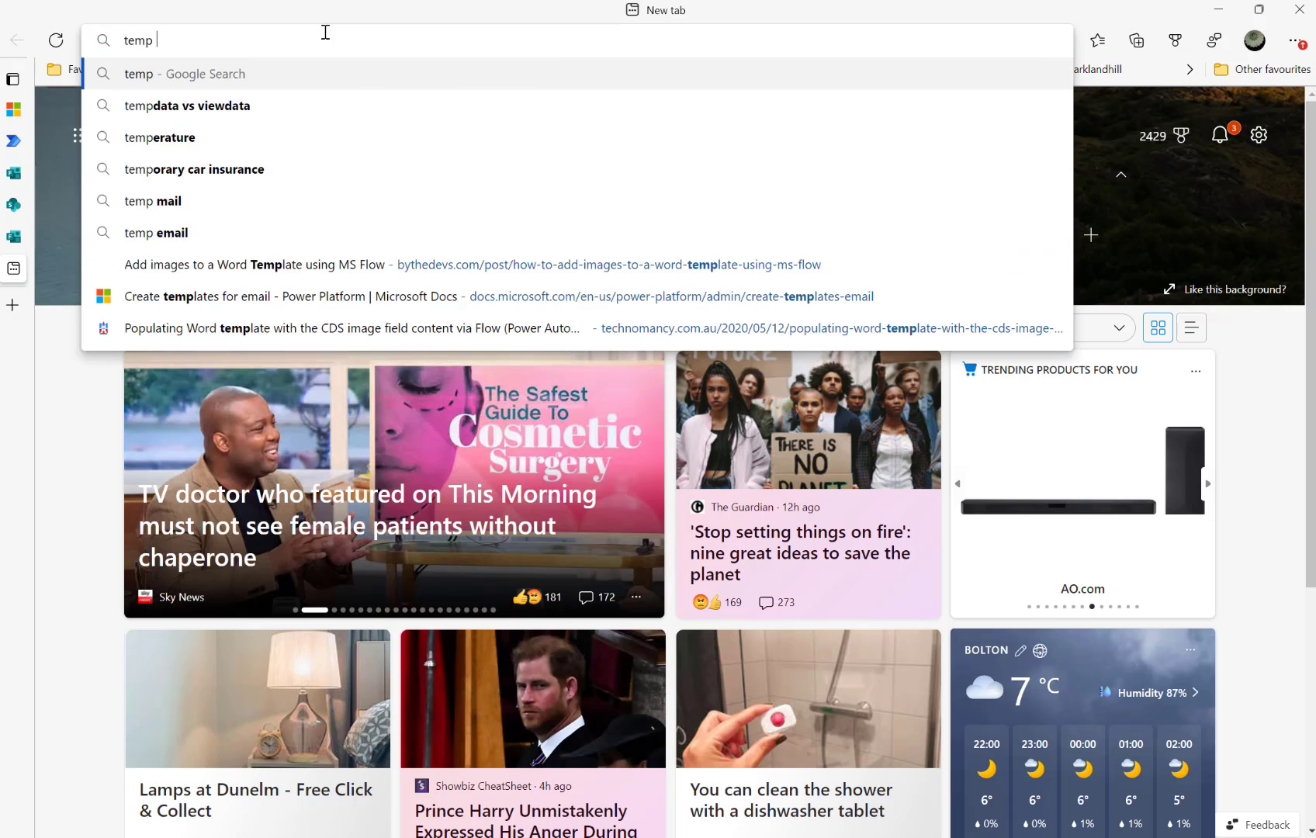
type("emial")
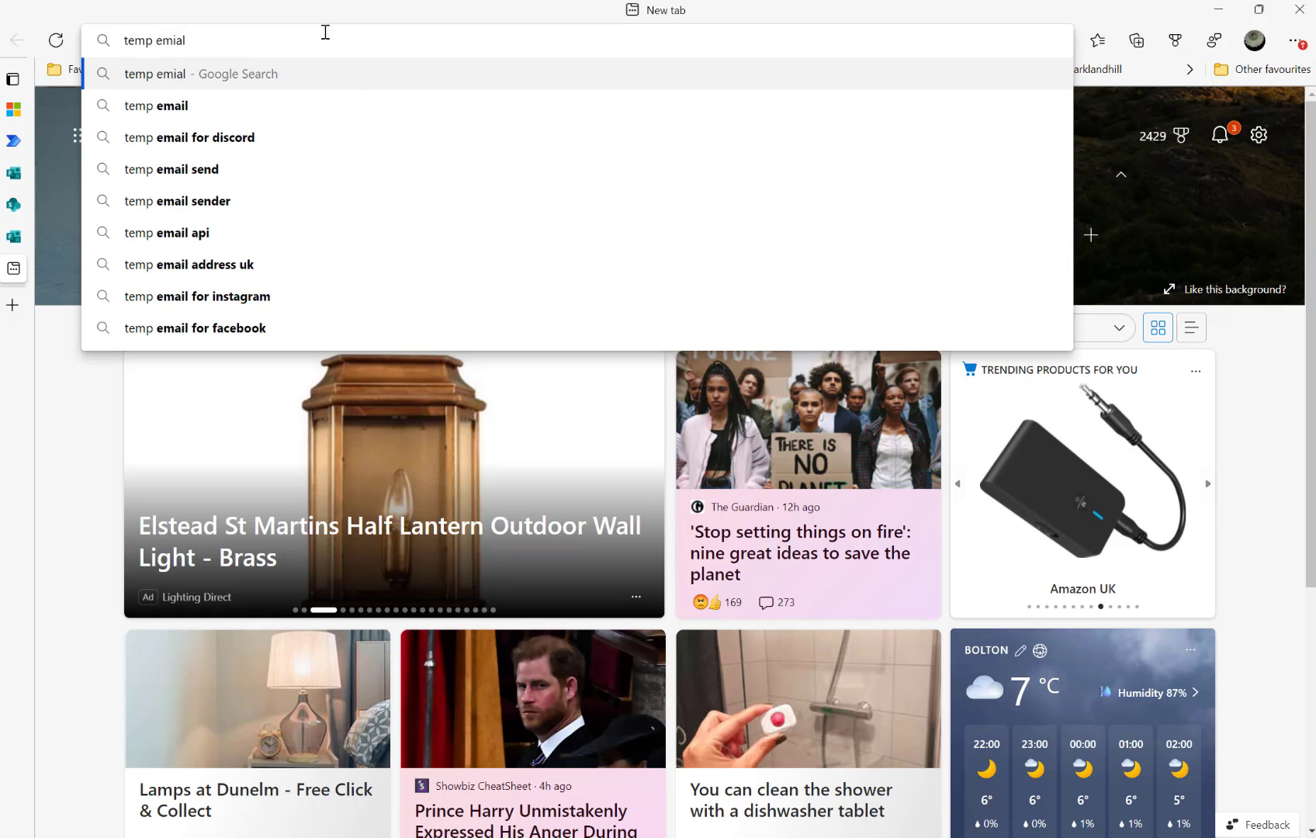
key("BackSpace")
key("BackSpace")
key("BackSpace")
type("ail")
key("Return")
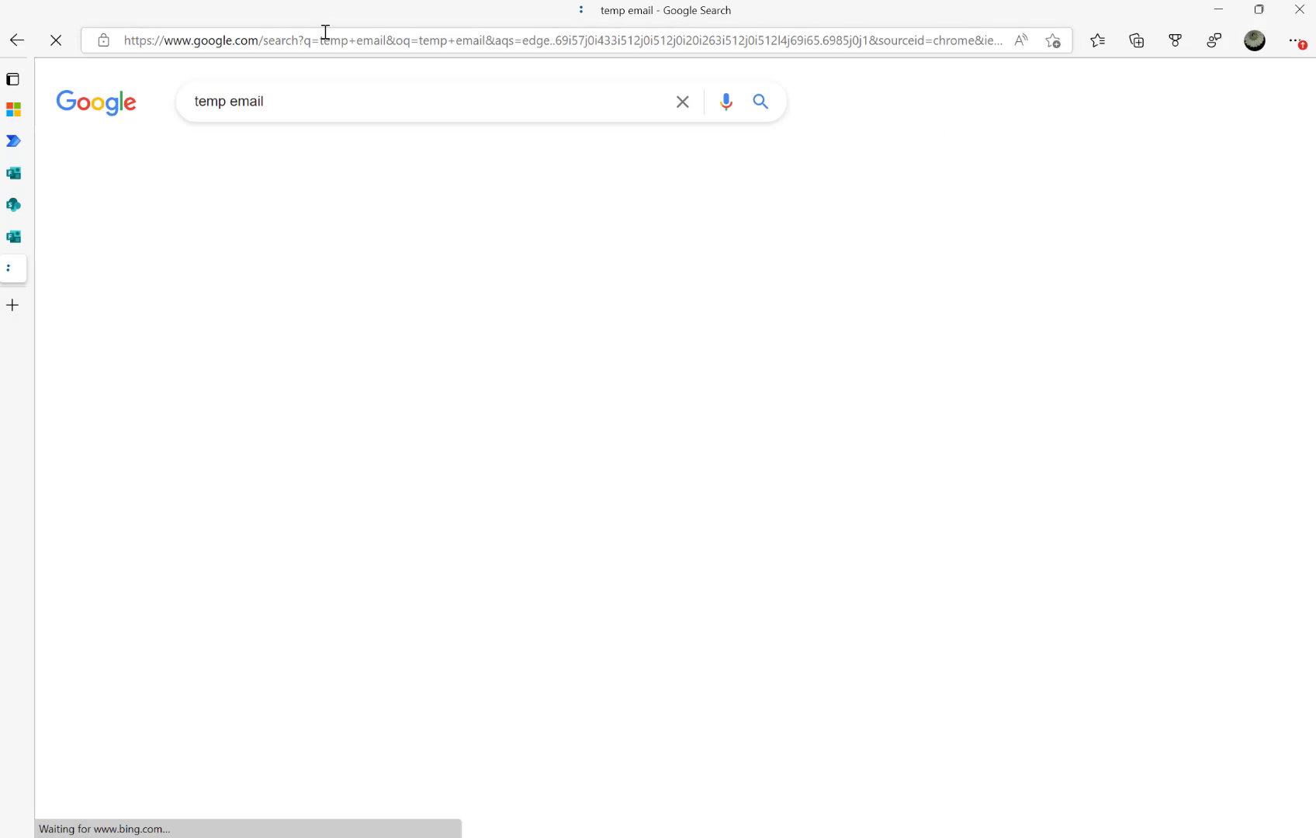
Copy a disposable email address from temp-mail.org
left_click(315, 258)
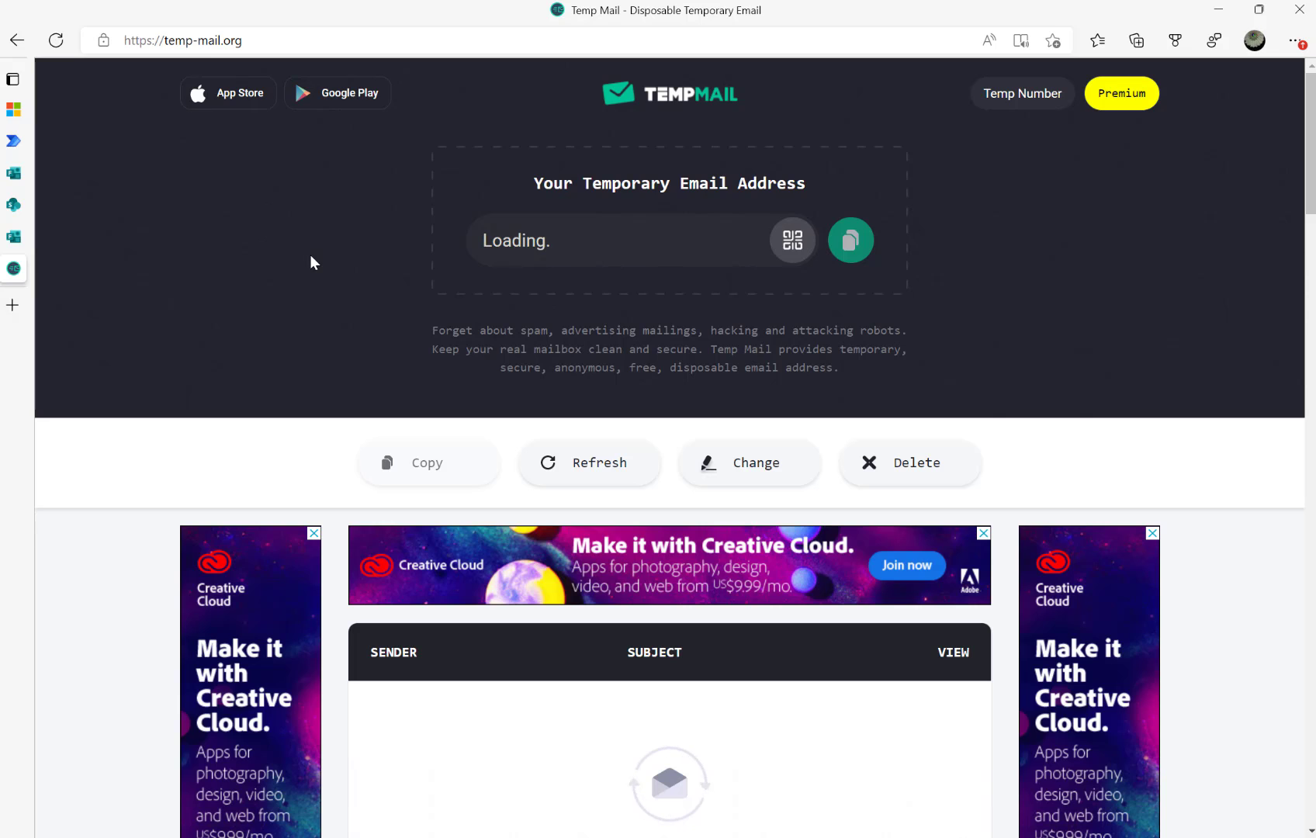
left_click(850, 245)
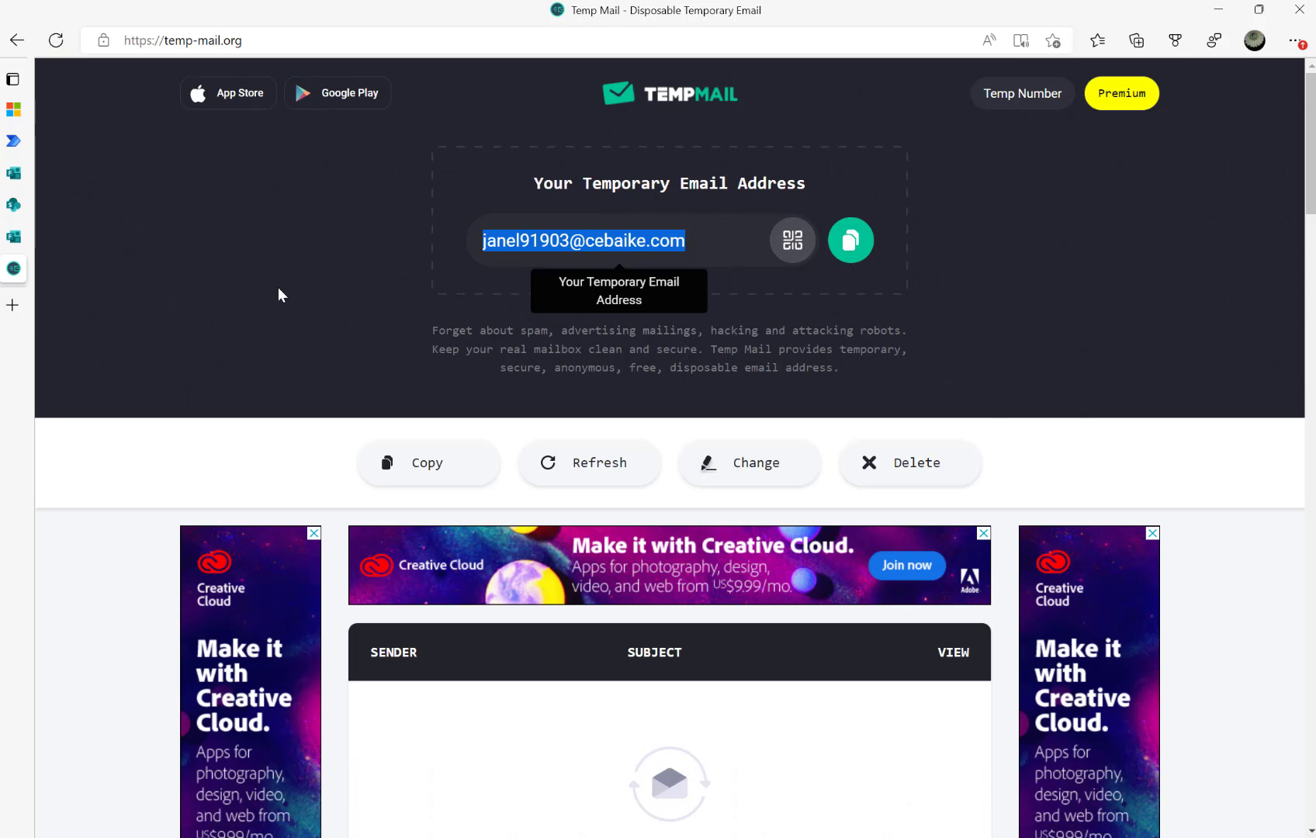
scroll(376, 411, "down", 3)
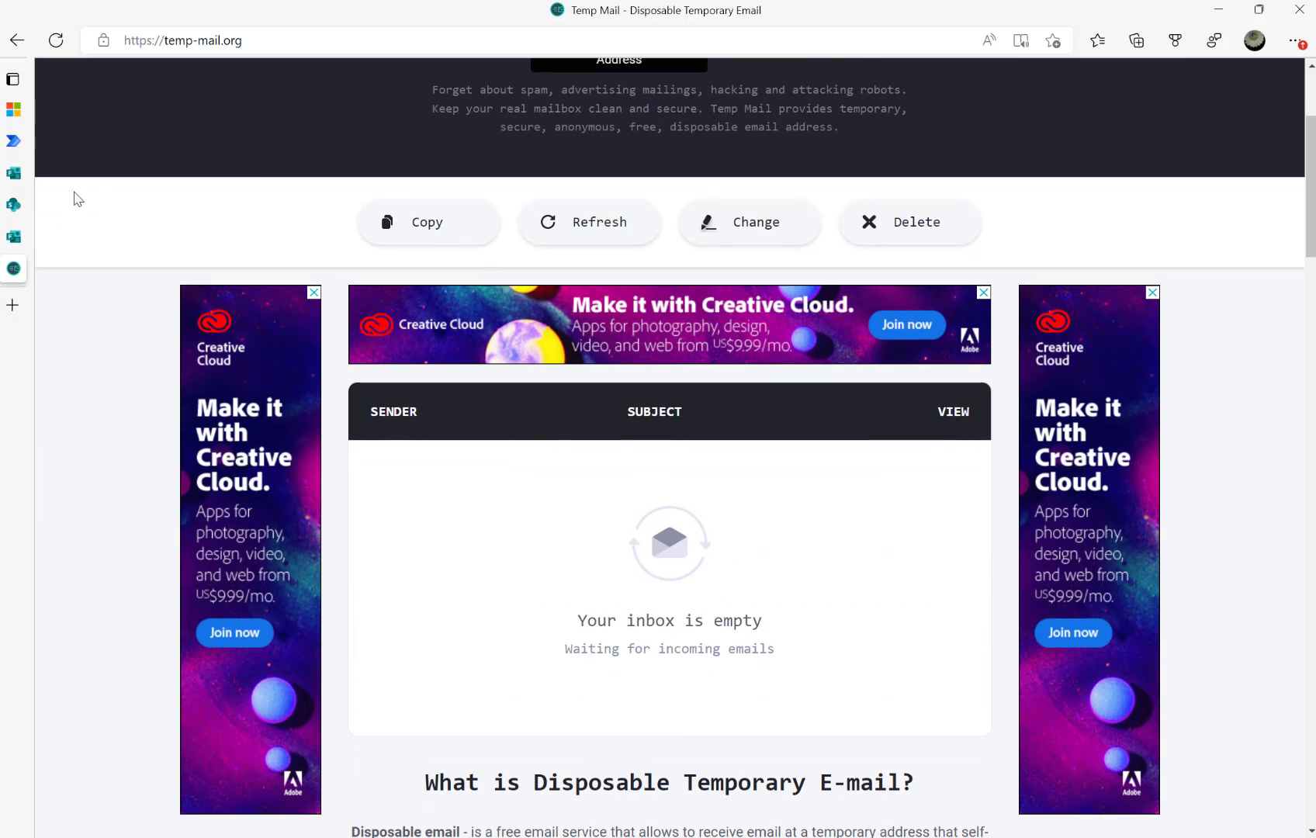
left_click(13, 141)
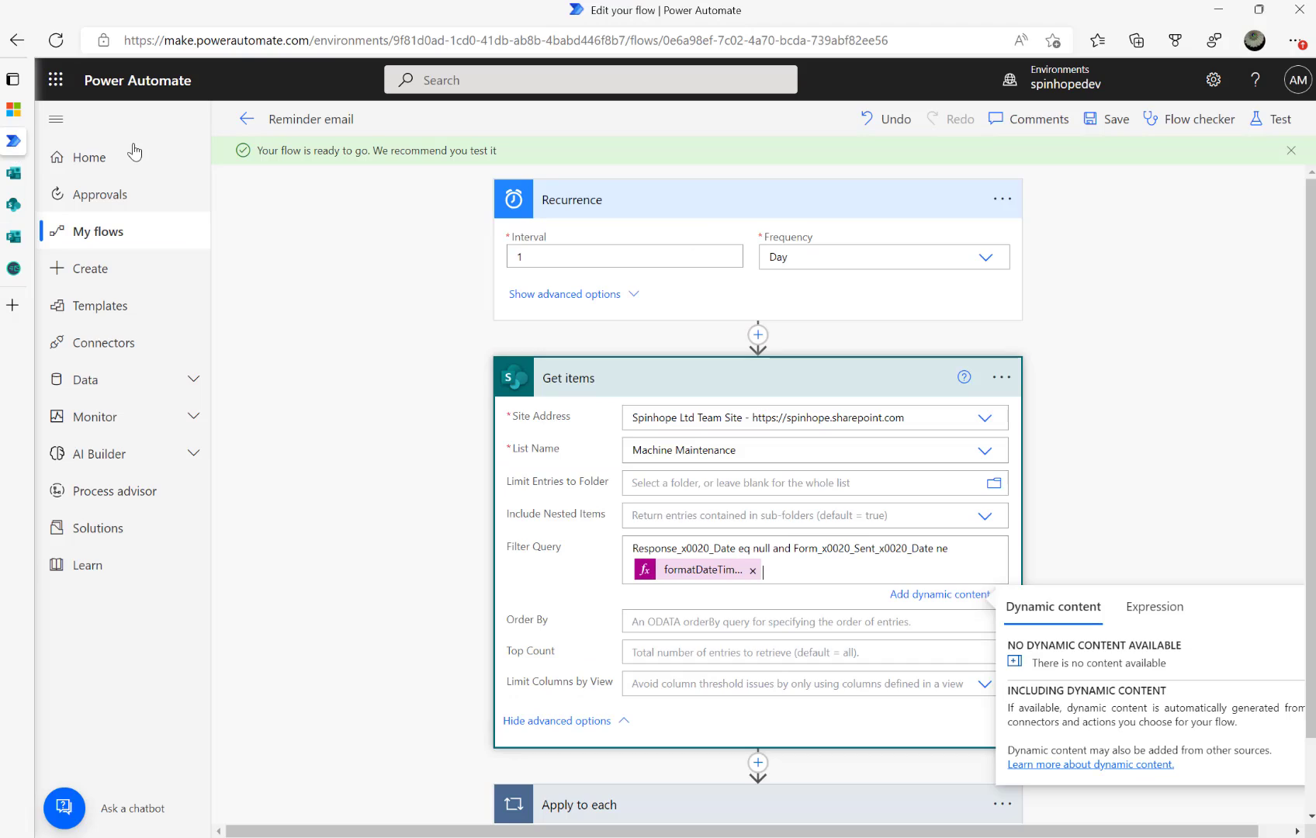
Replace the second Machine maintenance item's Email with the copied temporary address and save
left_click(13, 205)
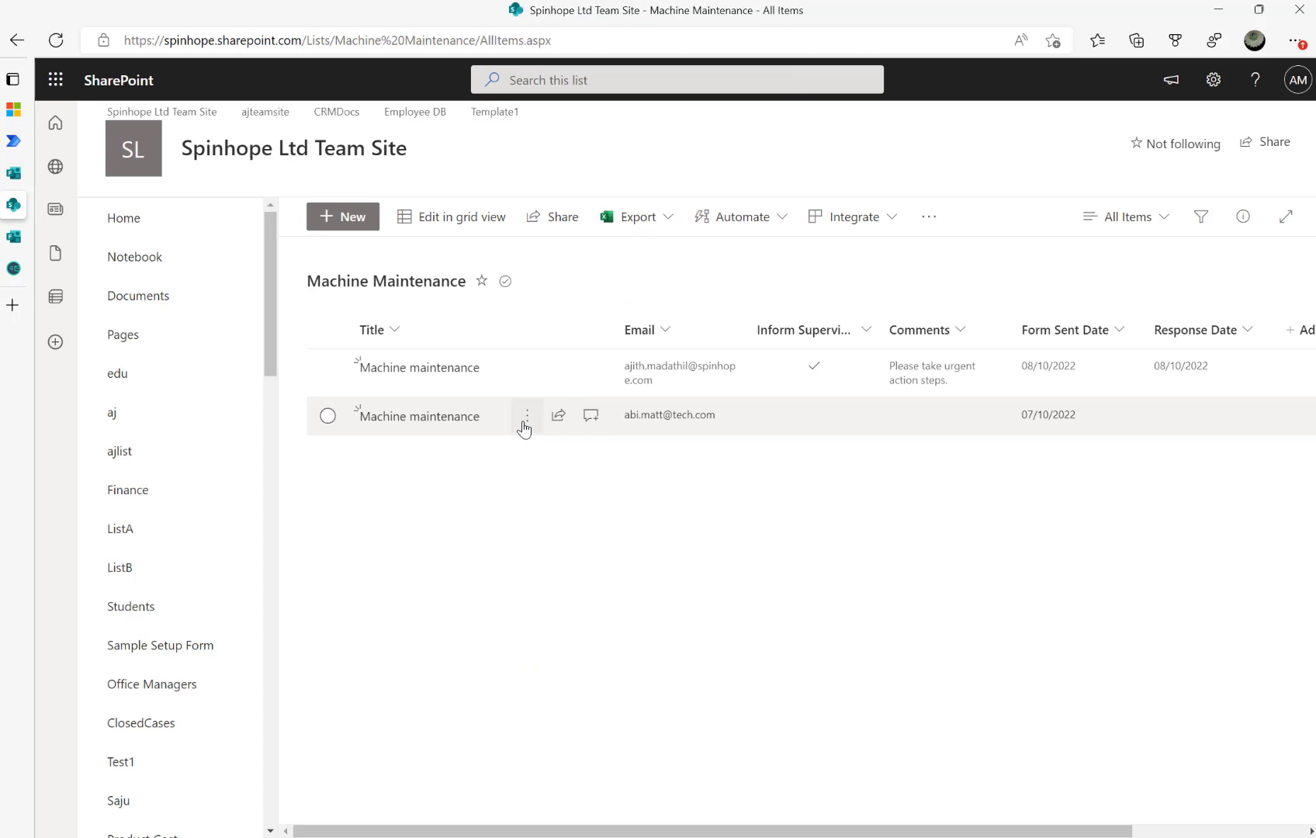
left_click(328, 416)
left_click(423, 219)
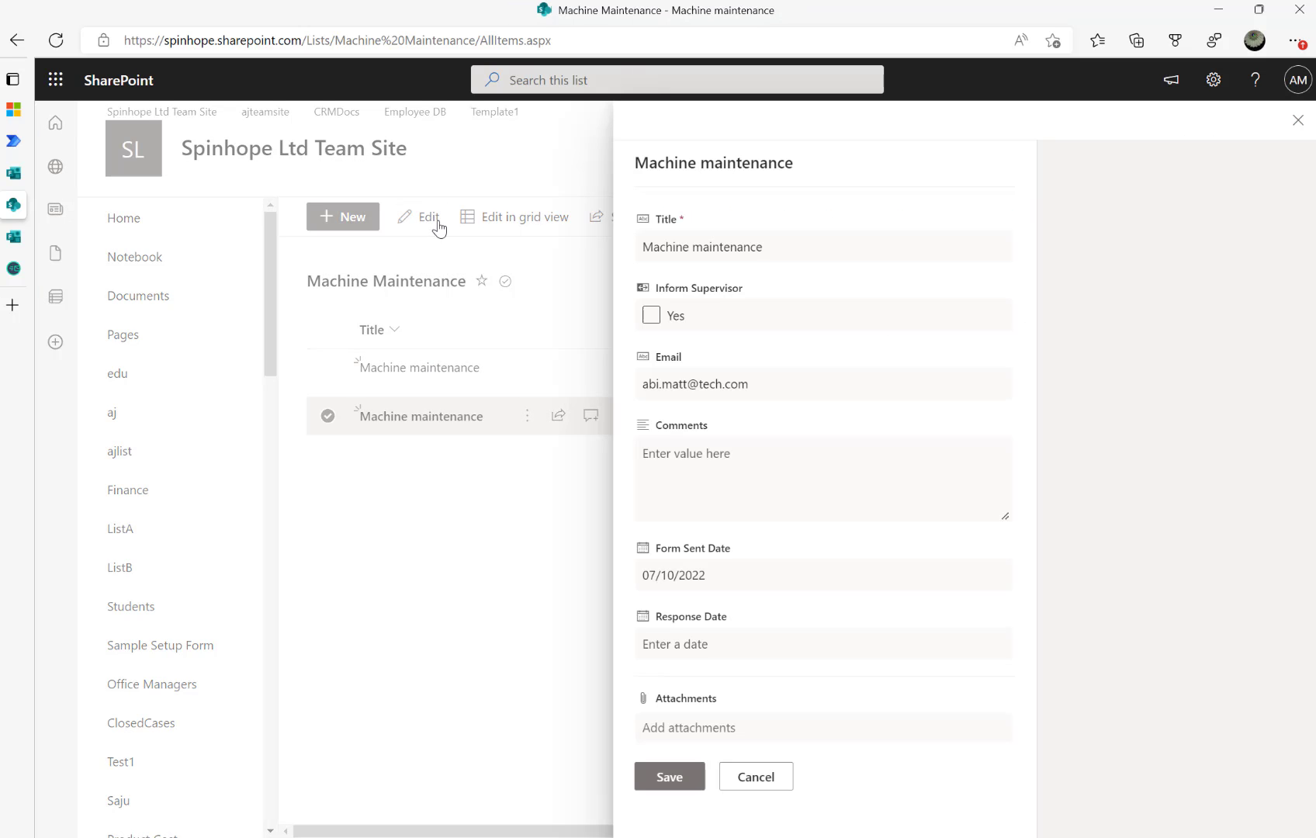
triple_click(753, 384)
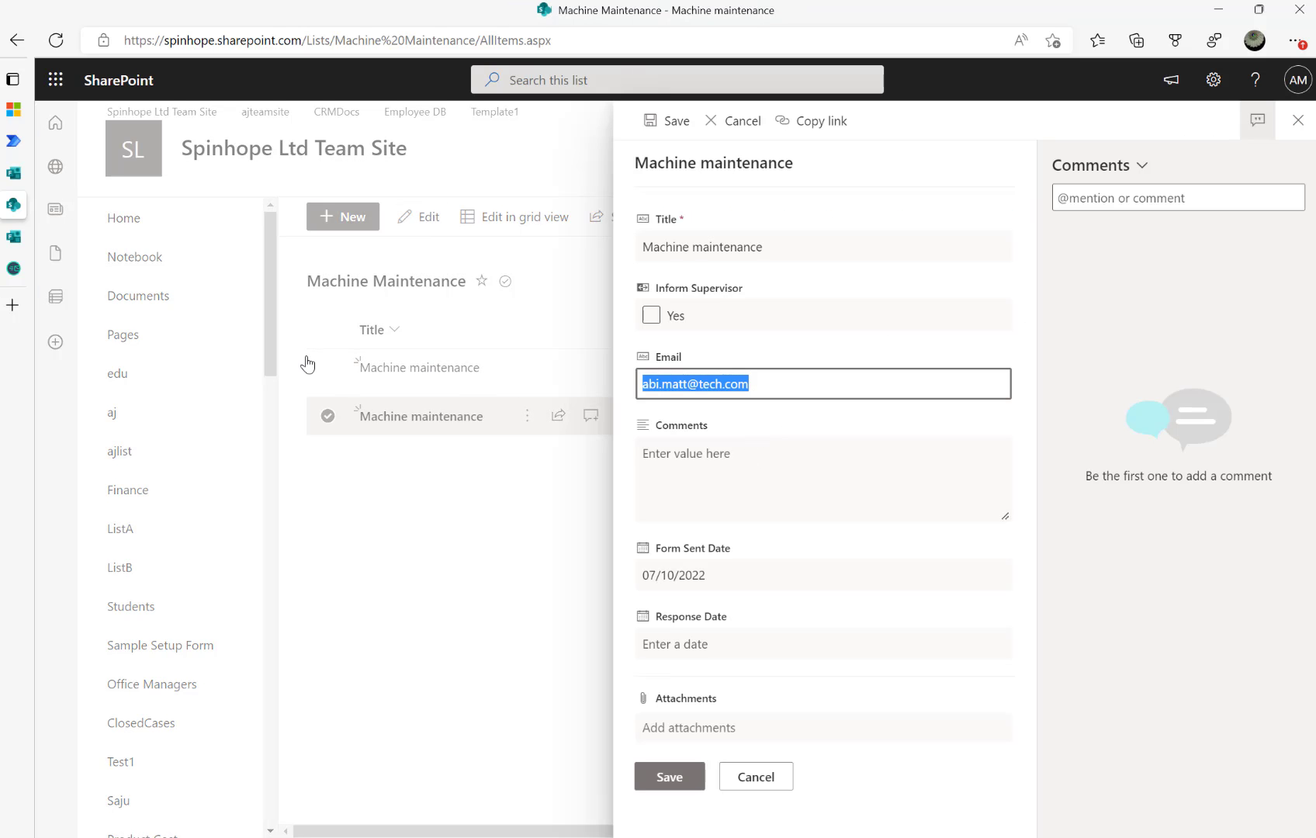
key("ctrl+v")
left_click(671, 786)
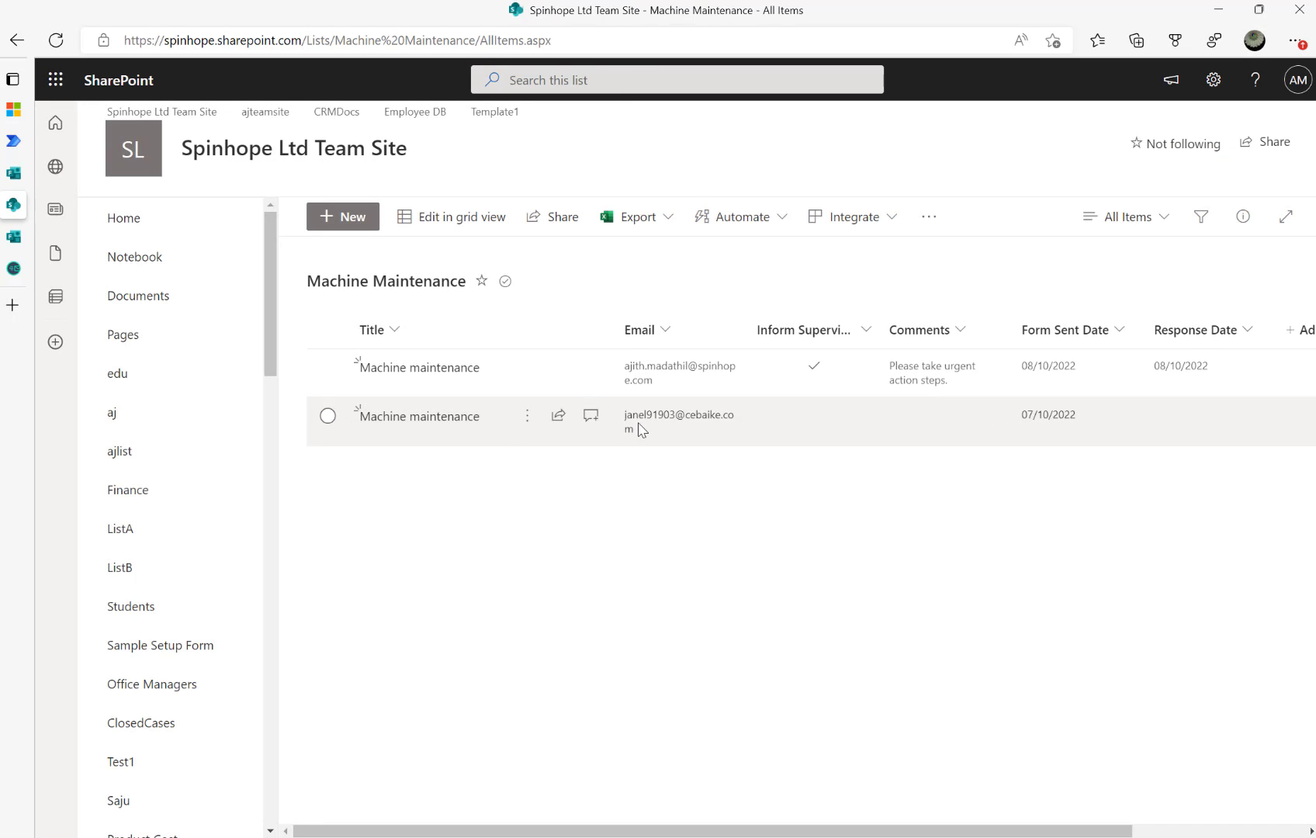
left_click(13, 140)
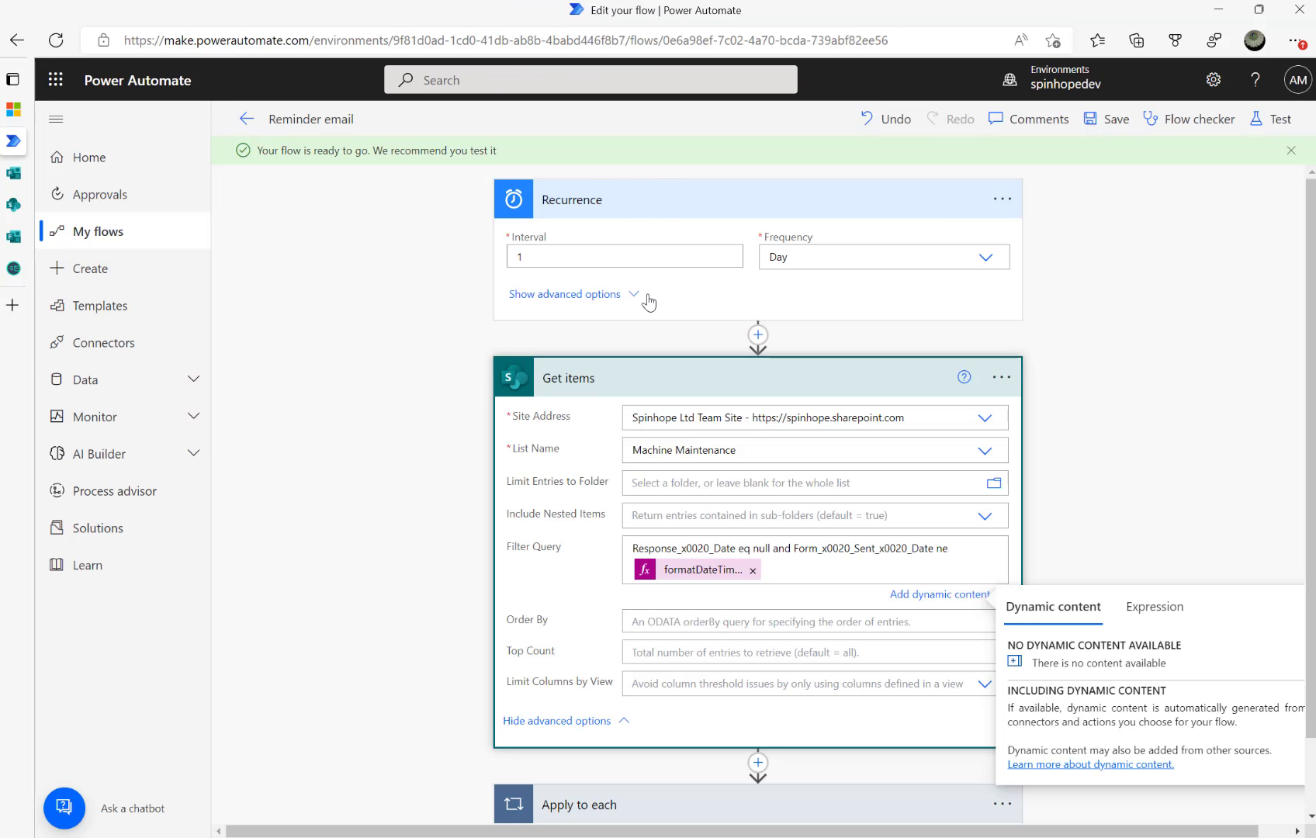
Check the Recurrence trigger, then save and run a manual test, which fails on Get items' filter
left_click(988, 203)
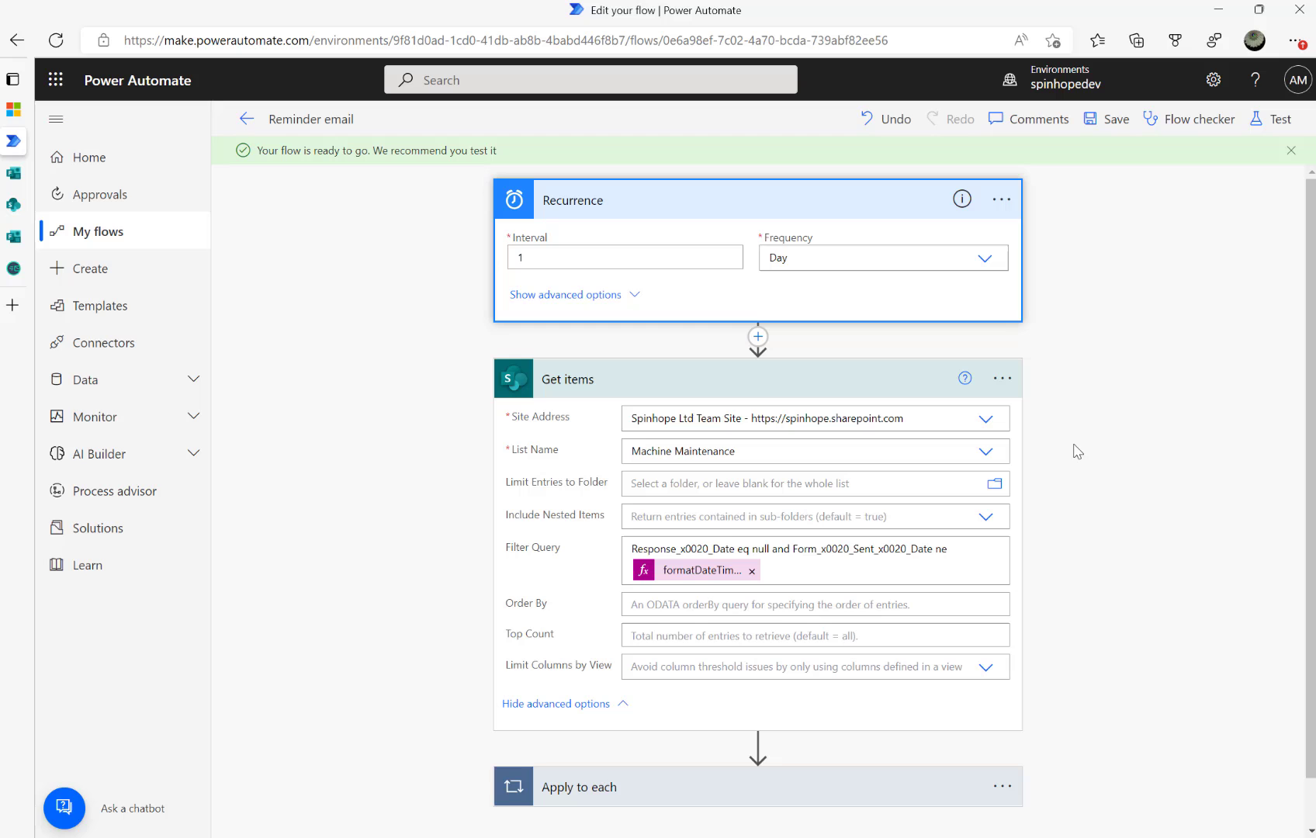
left_click(1001, 199)
left_click(1289, 605)
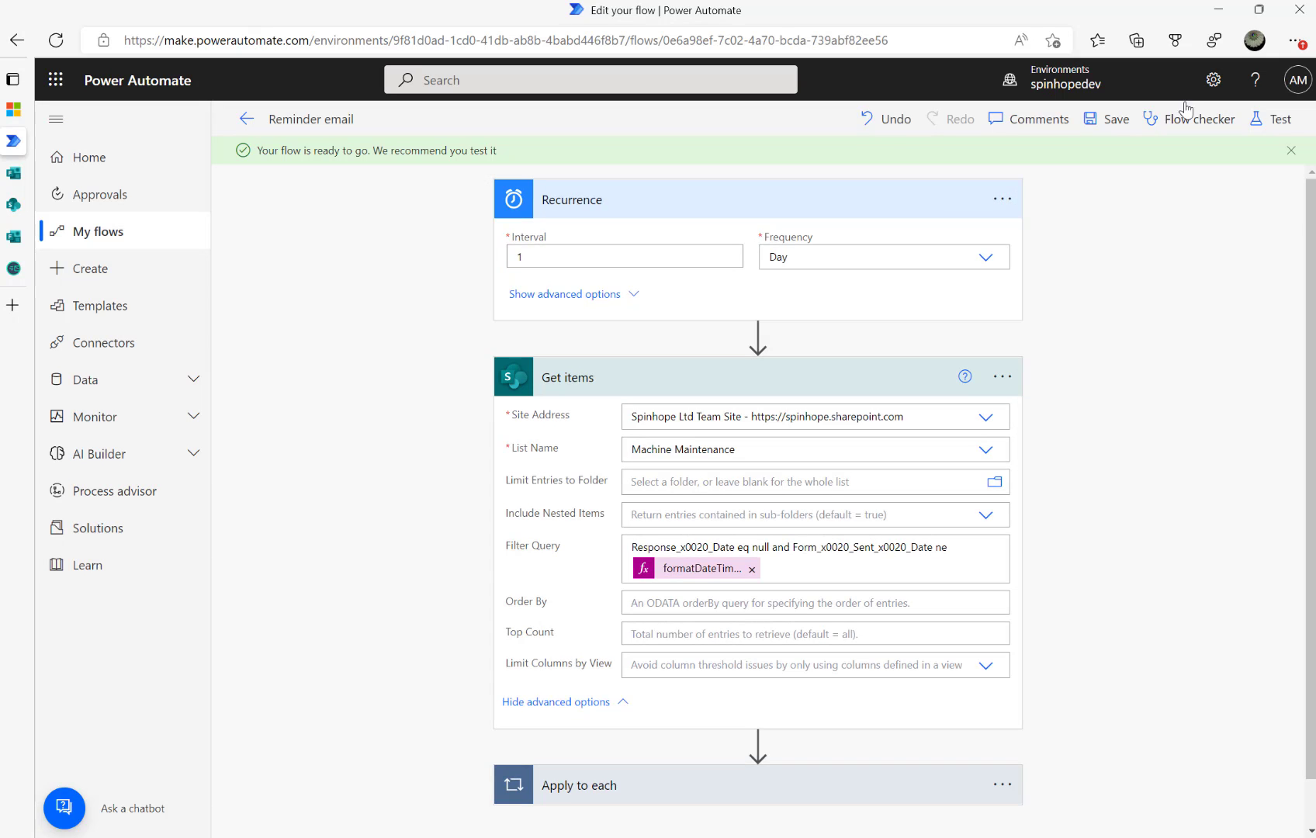
left_click(1272, 118)
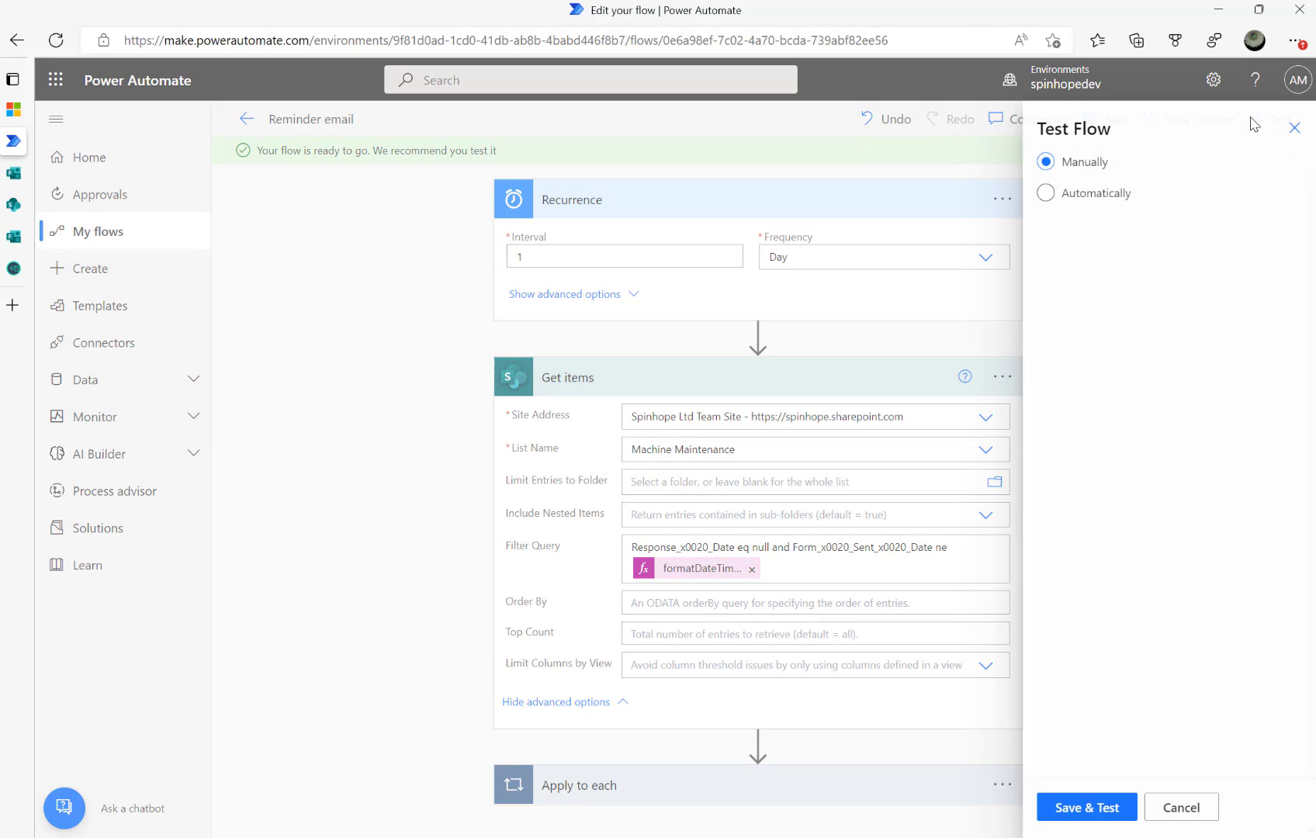
left_click(1067, 812)
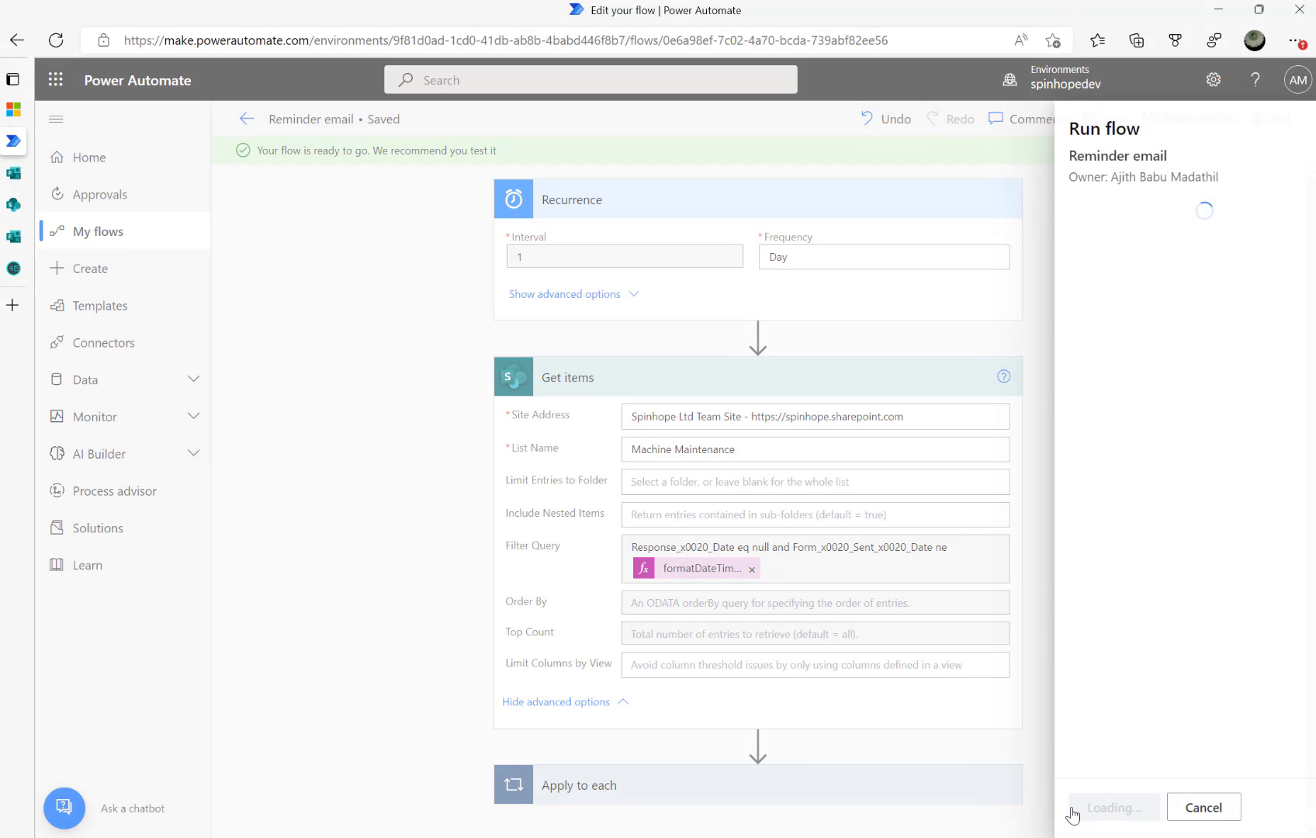
left_click(1072, 811)
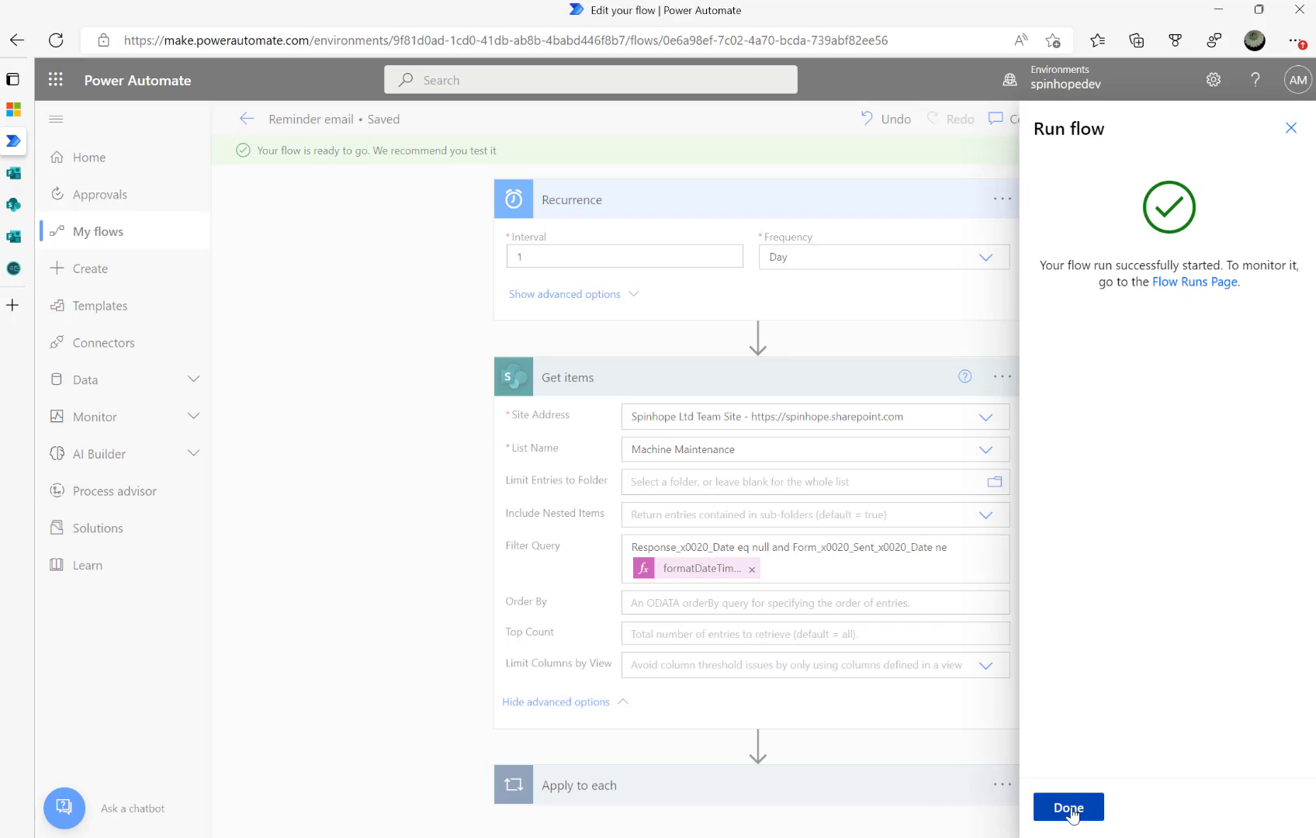
left_click(1072, 812)
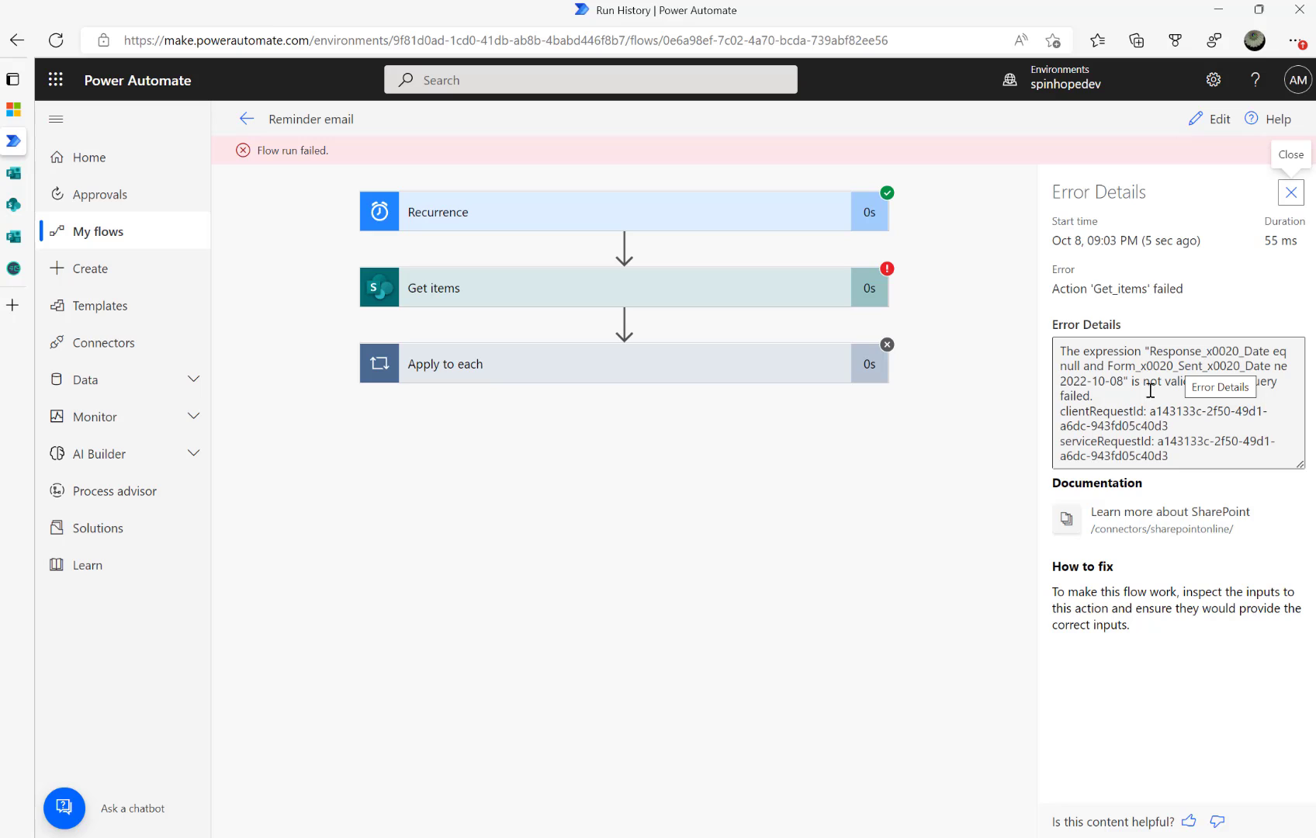
Wrap the formatDateTime expression in the Get items Filter Query in single quotes and save the flow
left_click(1218, 123)
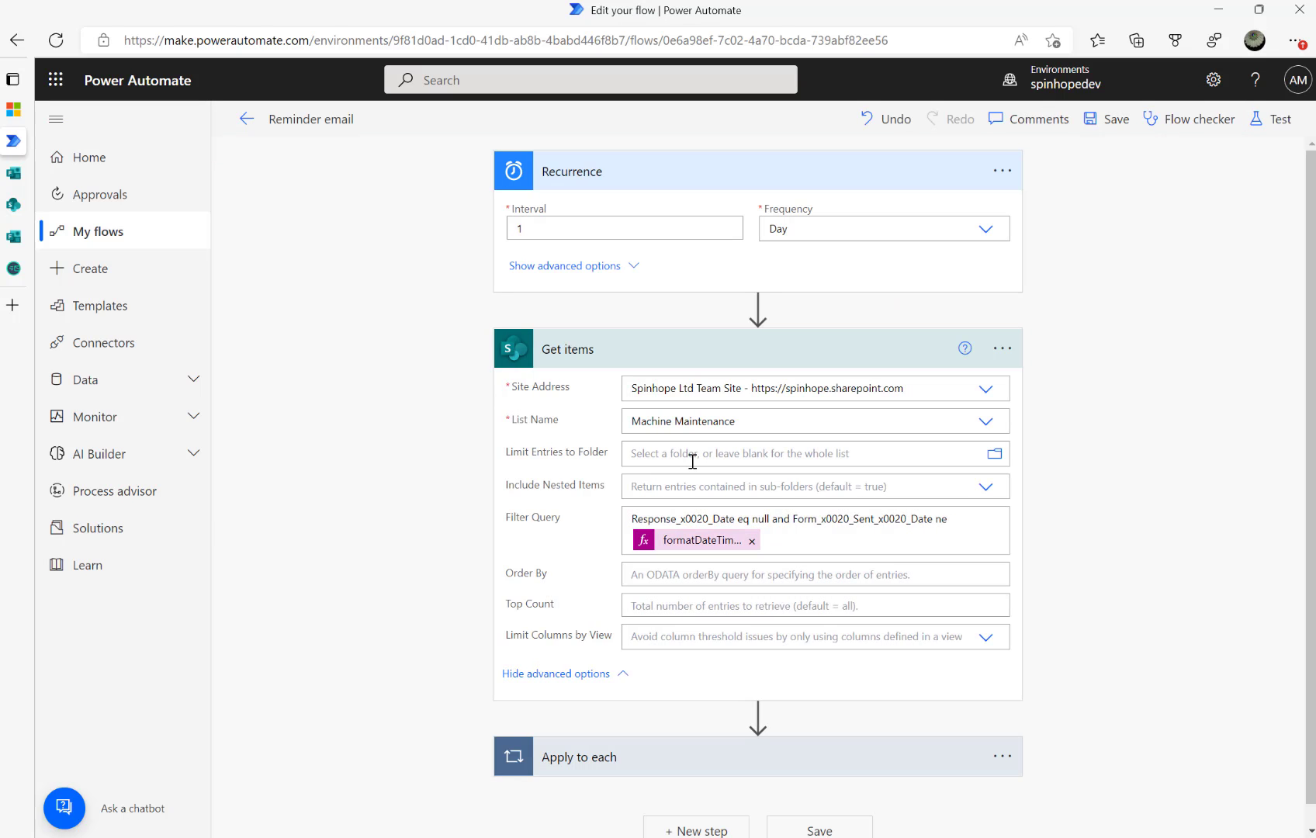
left_click(803, 545)
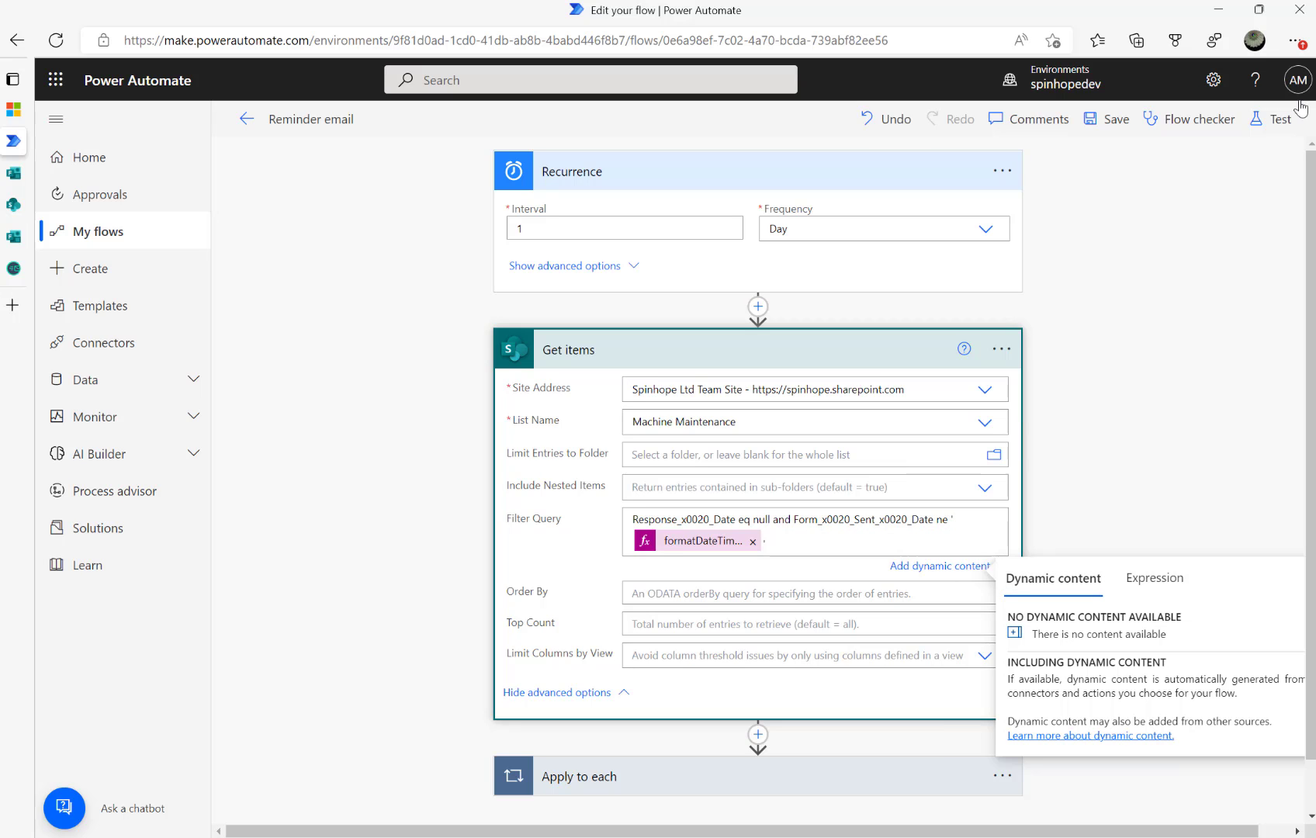
left_click(1271, 119)
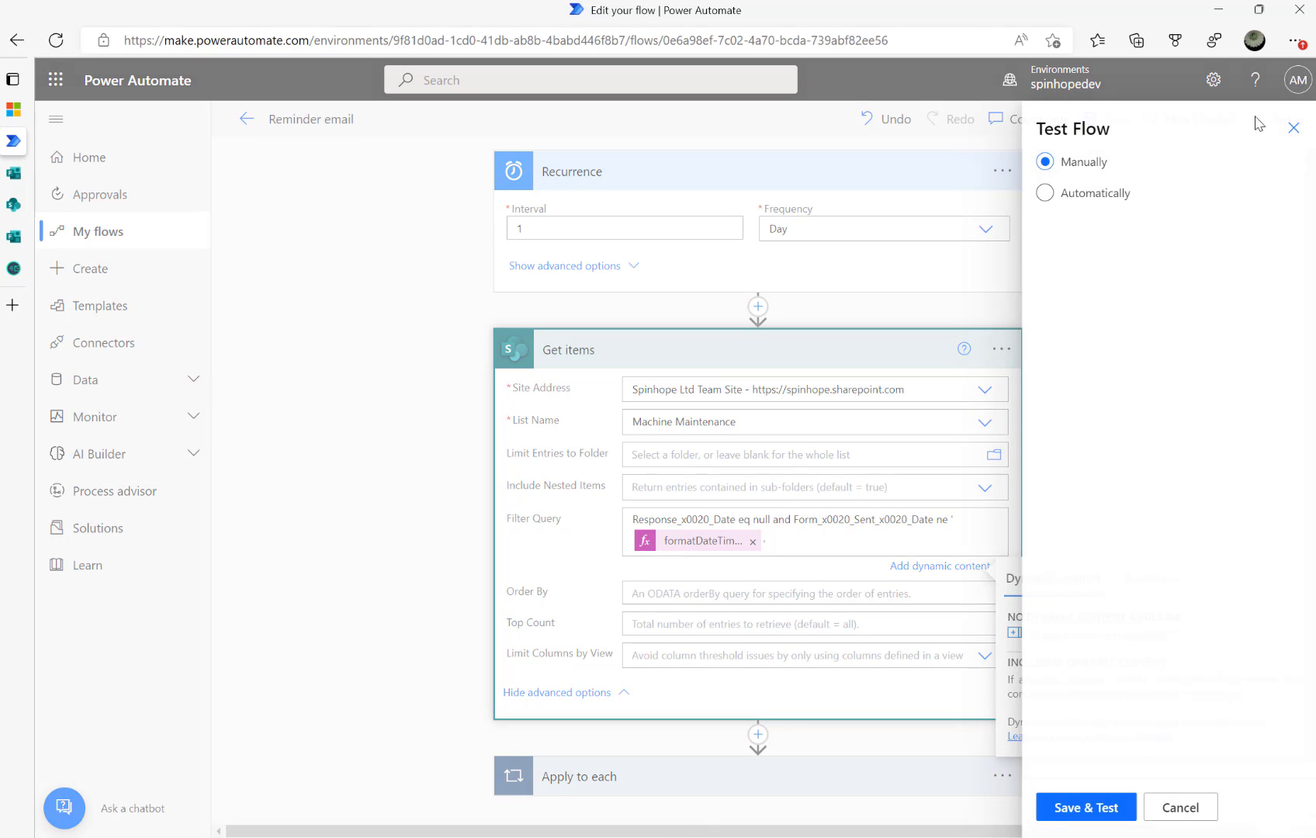
left_click(1083, 813)
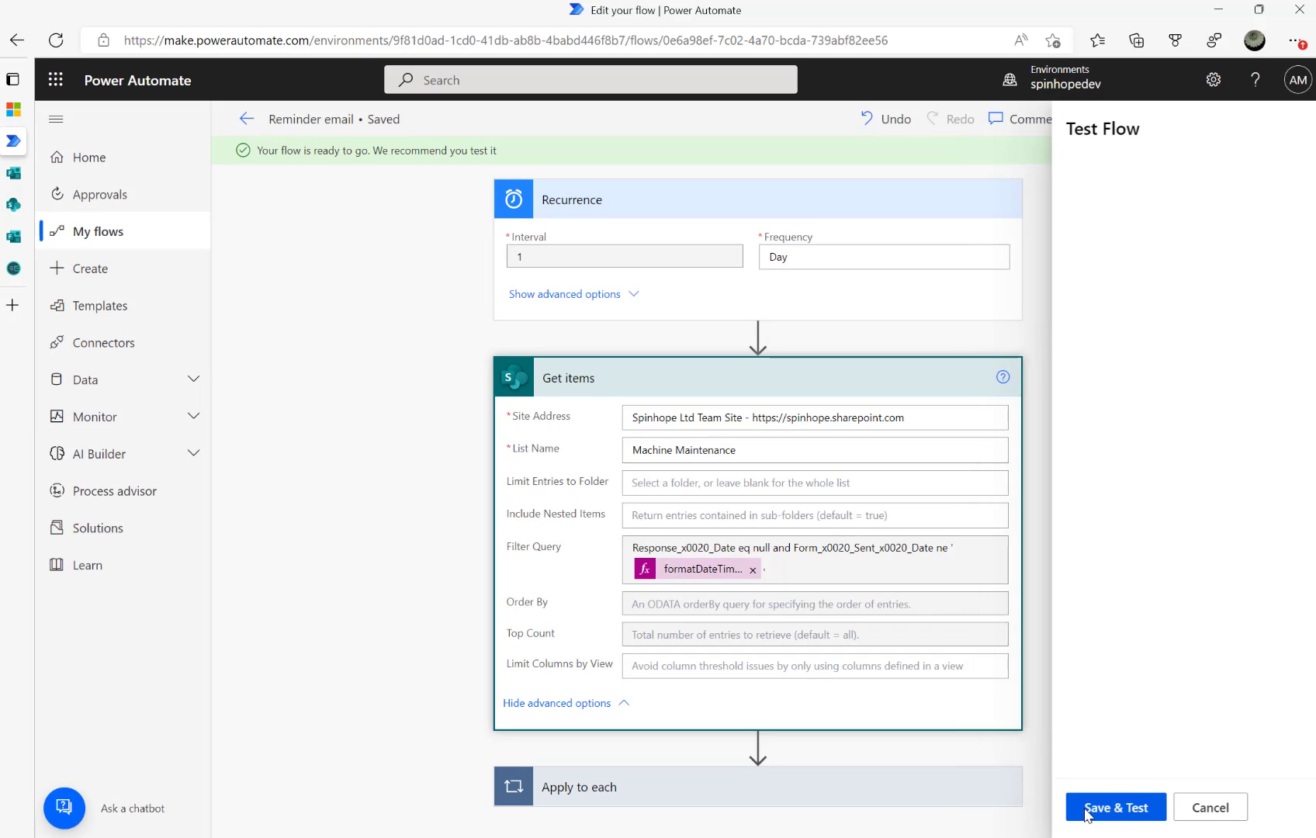
Run the test to success, check the Send an email (V2) To, Subject and Body, then go to Temp Mail
left_click(1083, 811)
left_click(1069, 808)
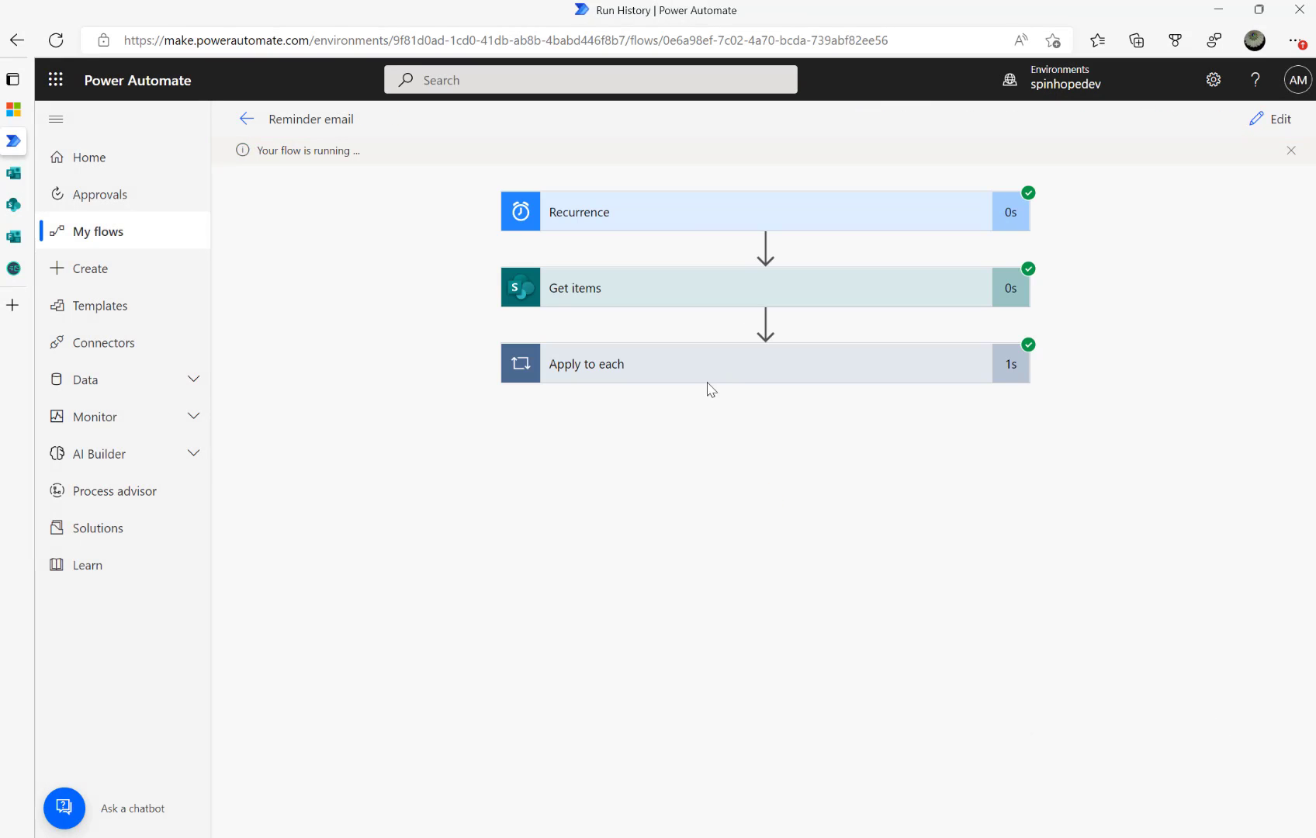
left_click(705, 371)
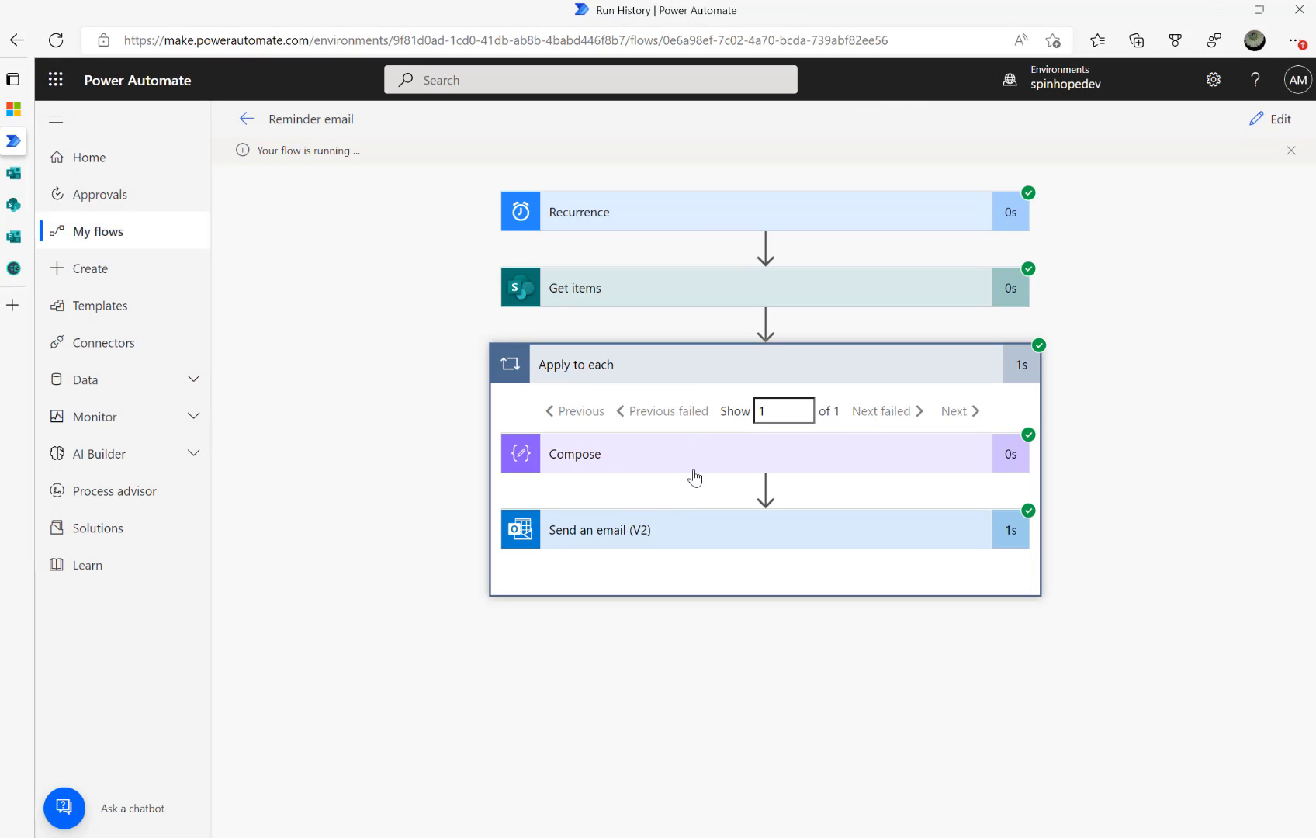
left_click(675, 532)
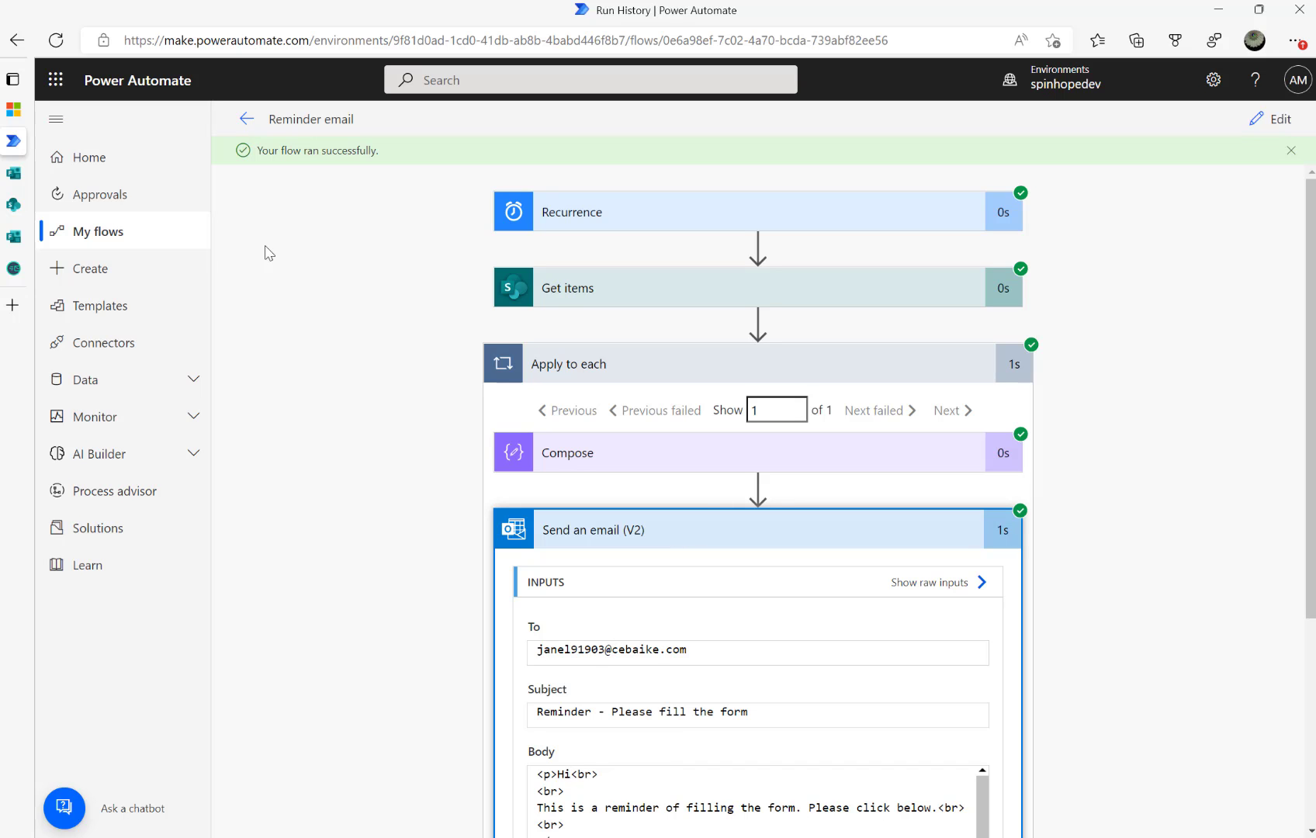
left_click(13, 268)
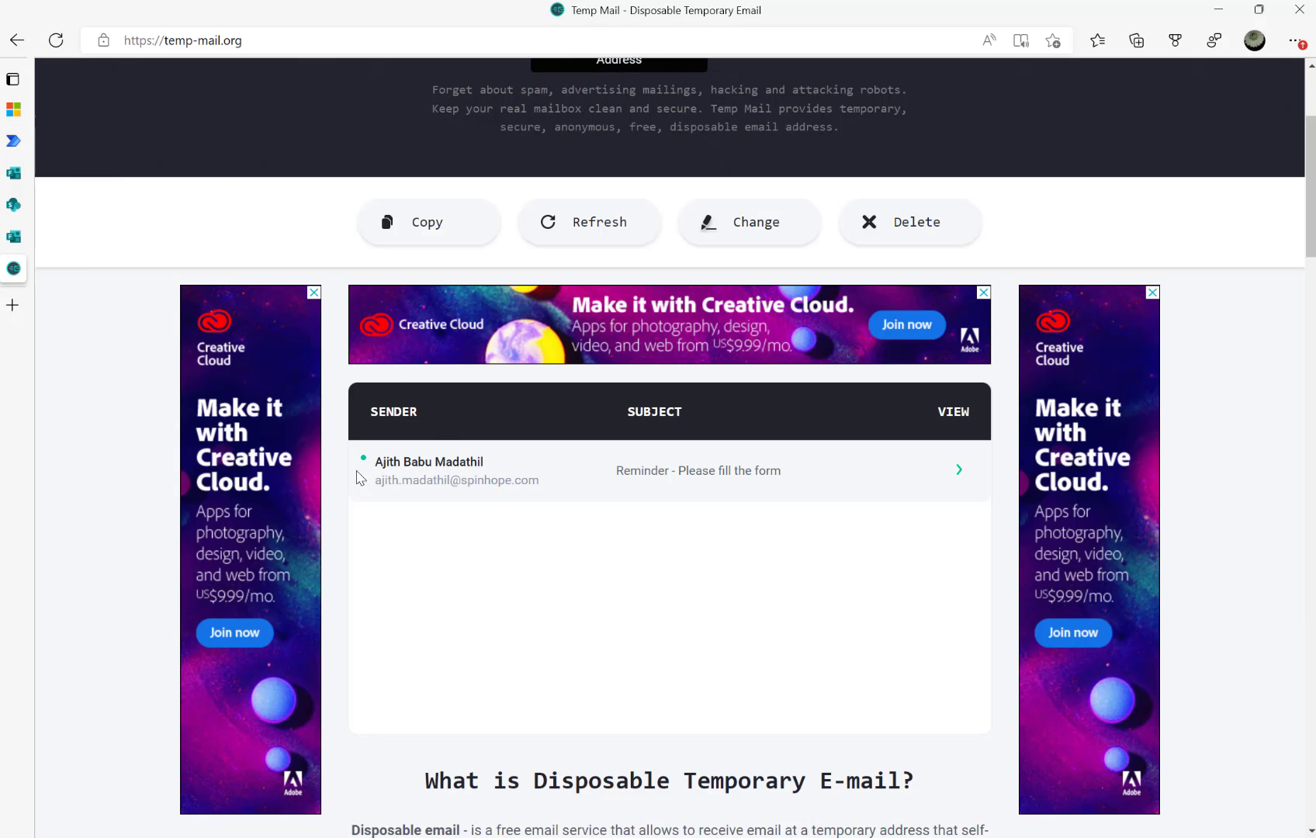
Open the 'Reminder - Please fill the form' email and read its body and source
left_click(436, 476)
scroll(435, 477, "down", 2)
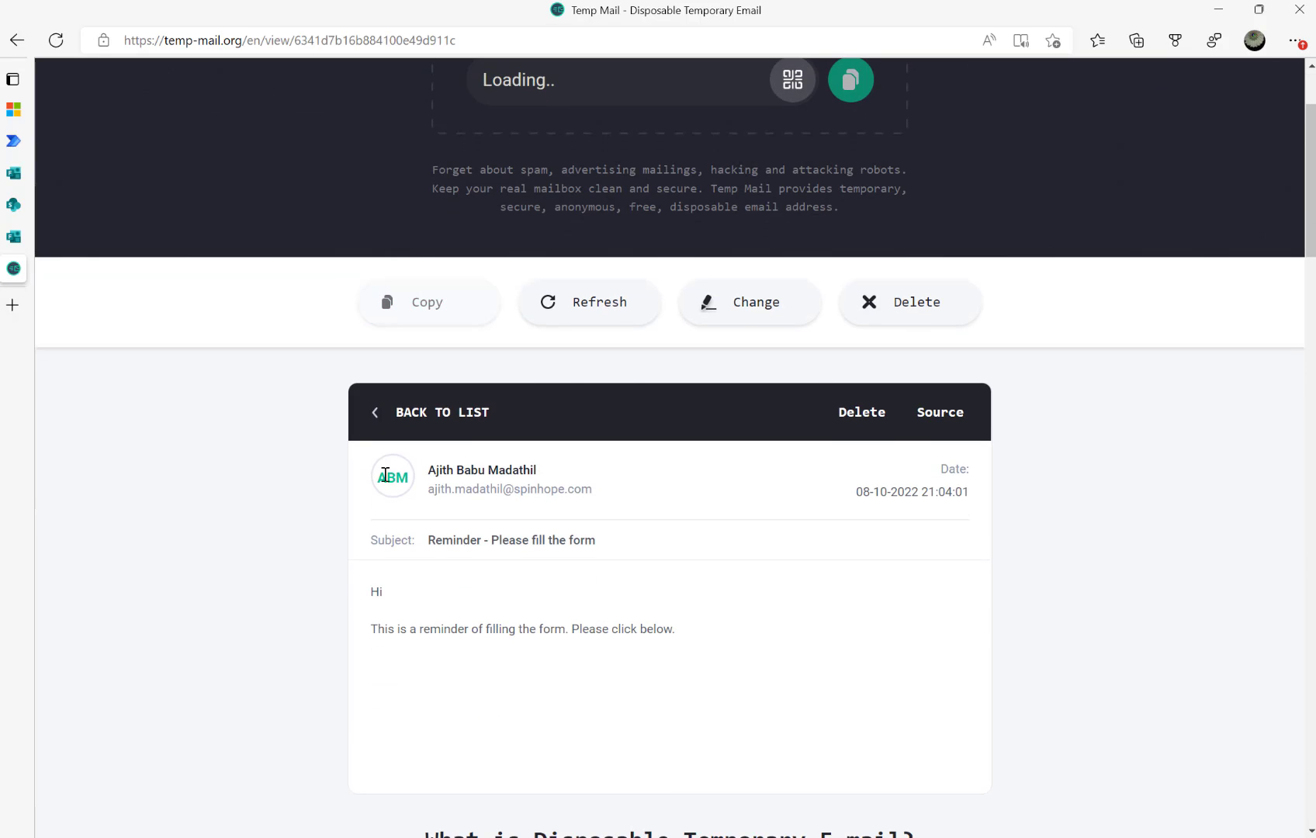
scroll(505, 668, "down", 1)
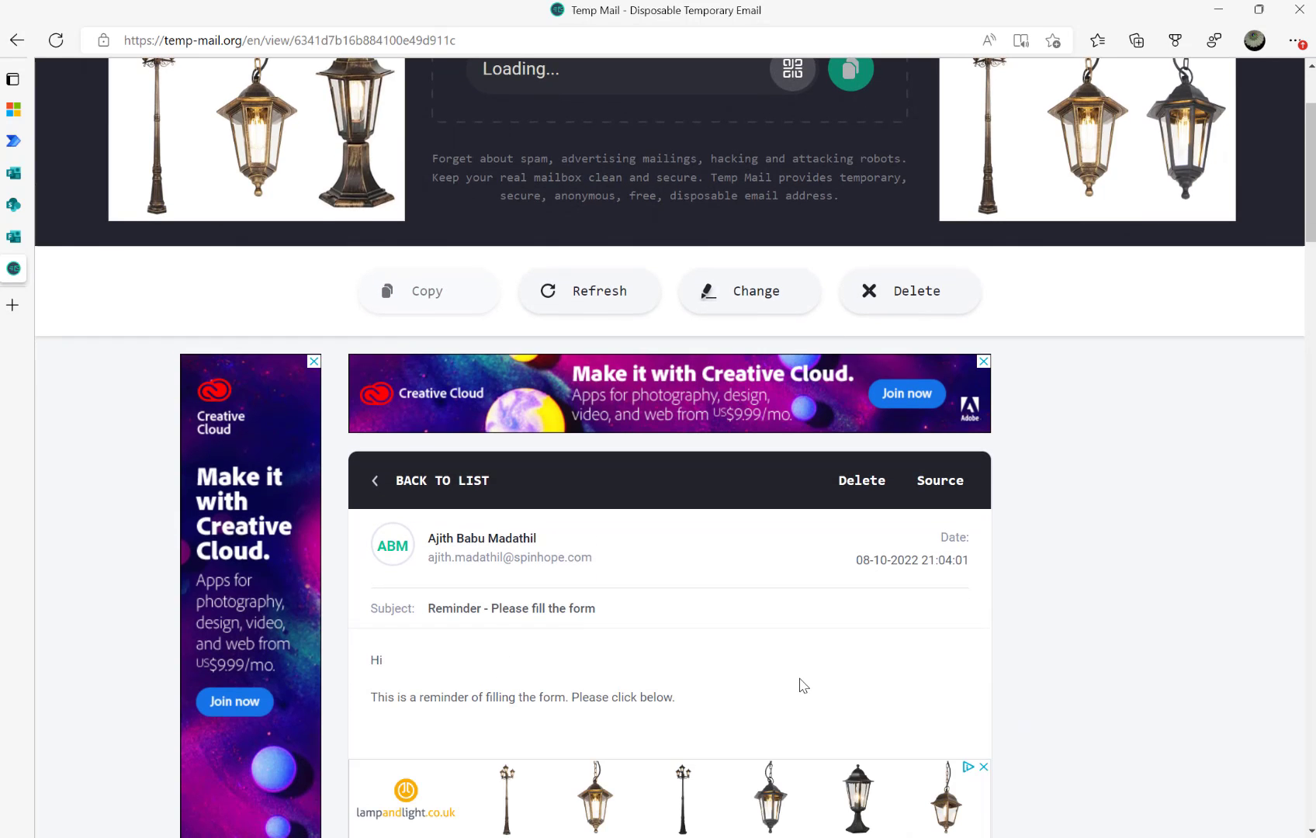
scroll(478, 670, "down", 2)
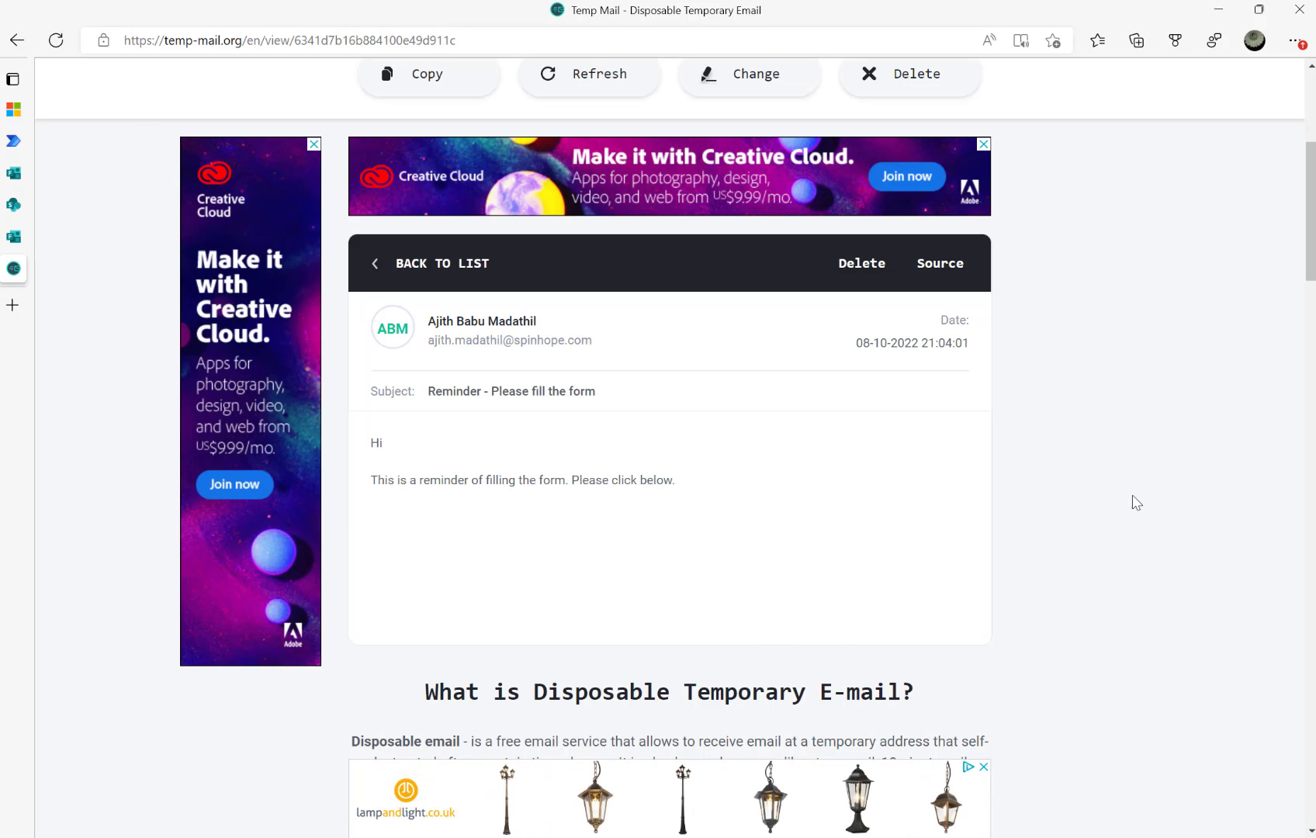
left_click(924, 264)
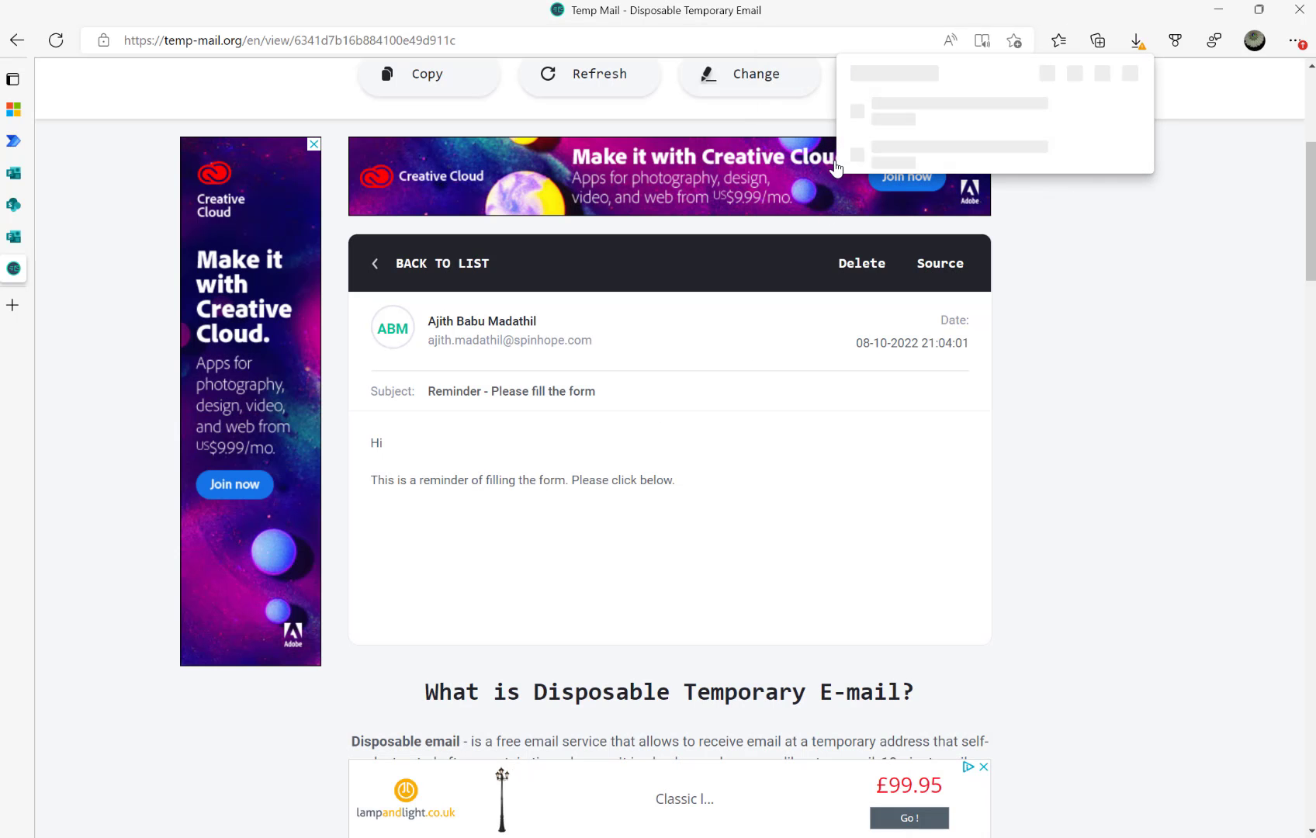
left_click(1194, 300)
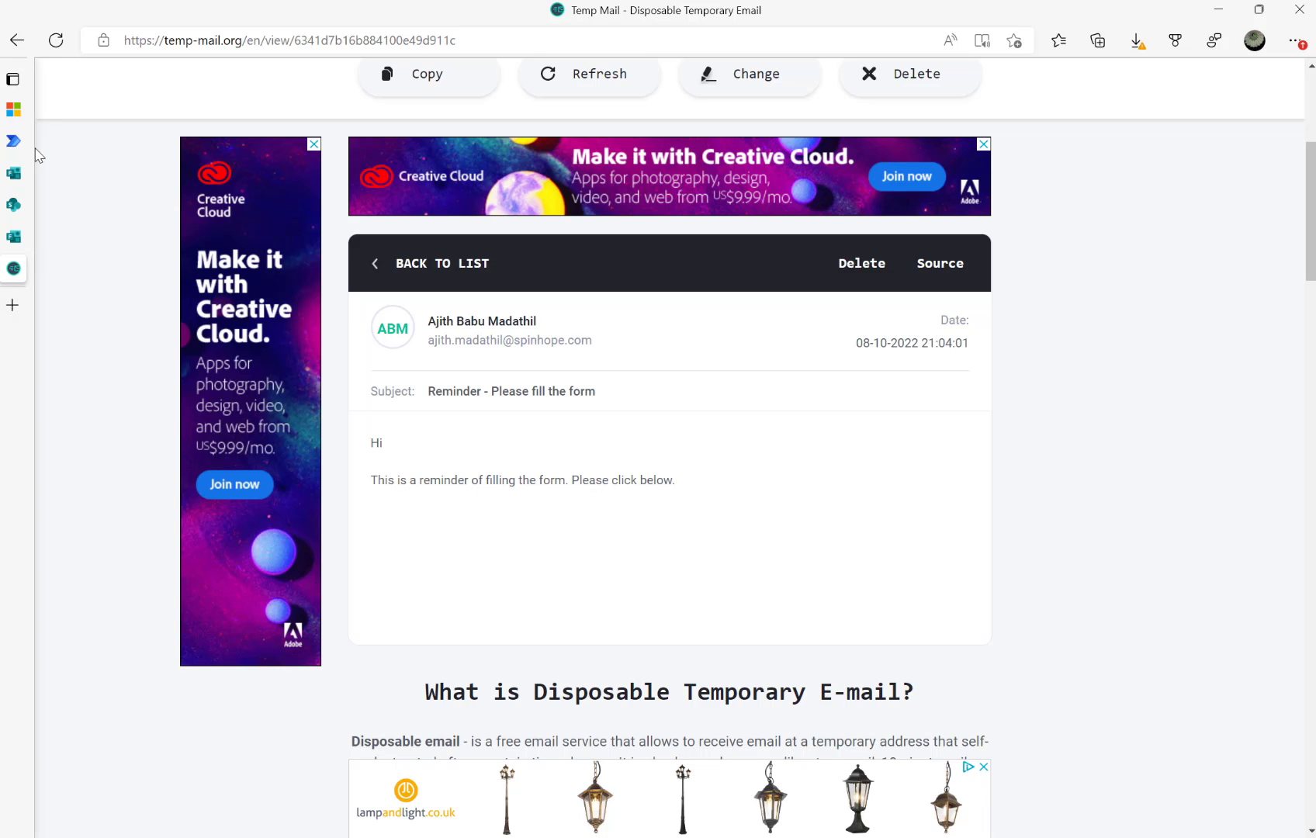
Review the successful run's Send an email body, then reopen the Reminder email flow for editing
mouse_move(14, 148)
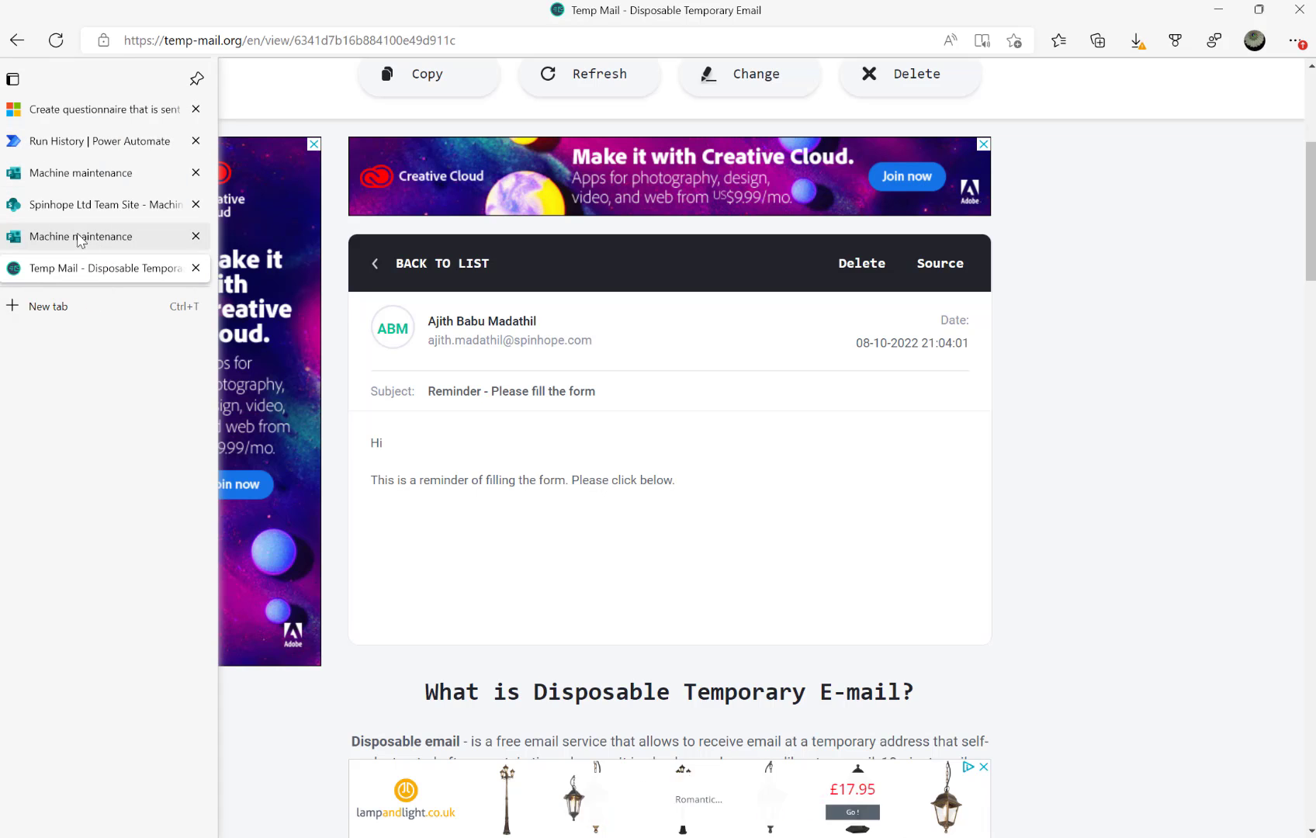
left_click(65, 139)
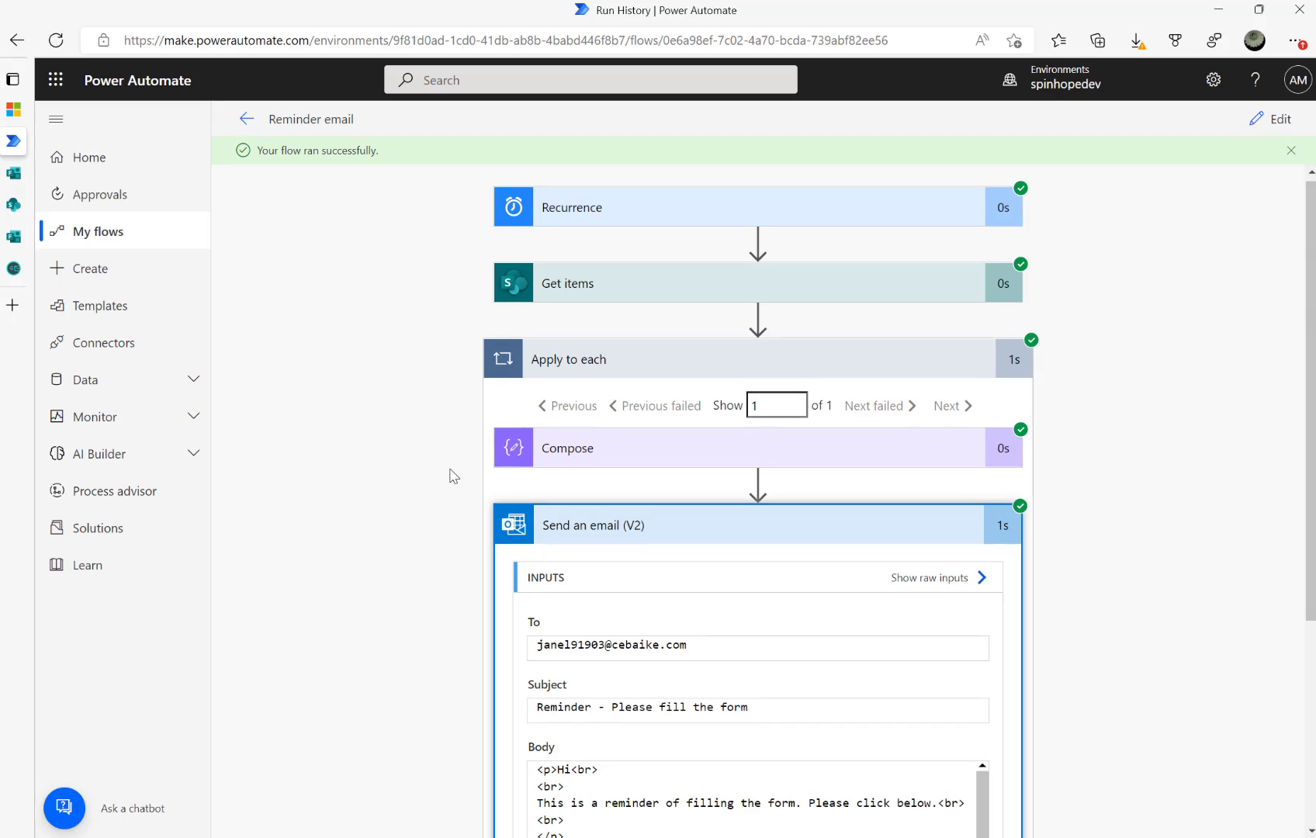
scroll(516, 501, "down", 3)
scroll(685, 586, "down", 1)
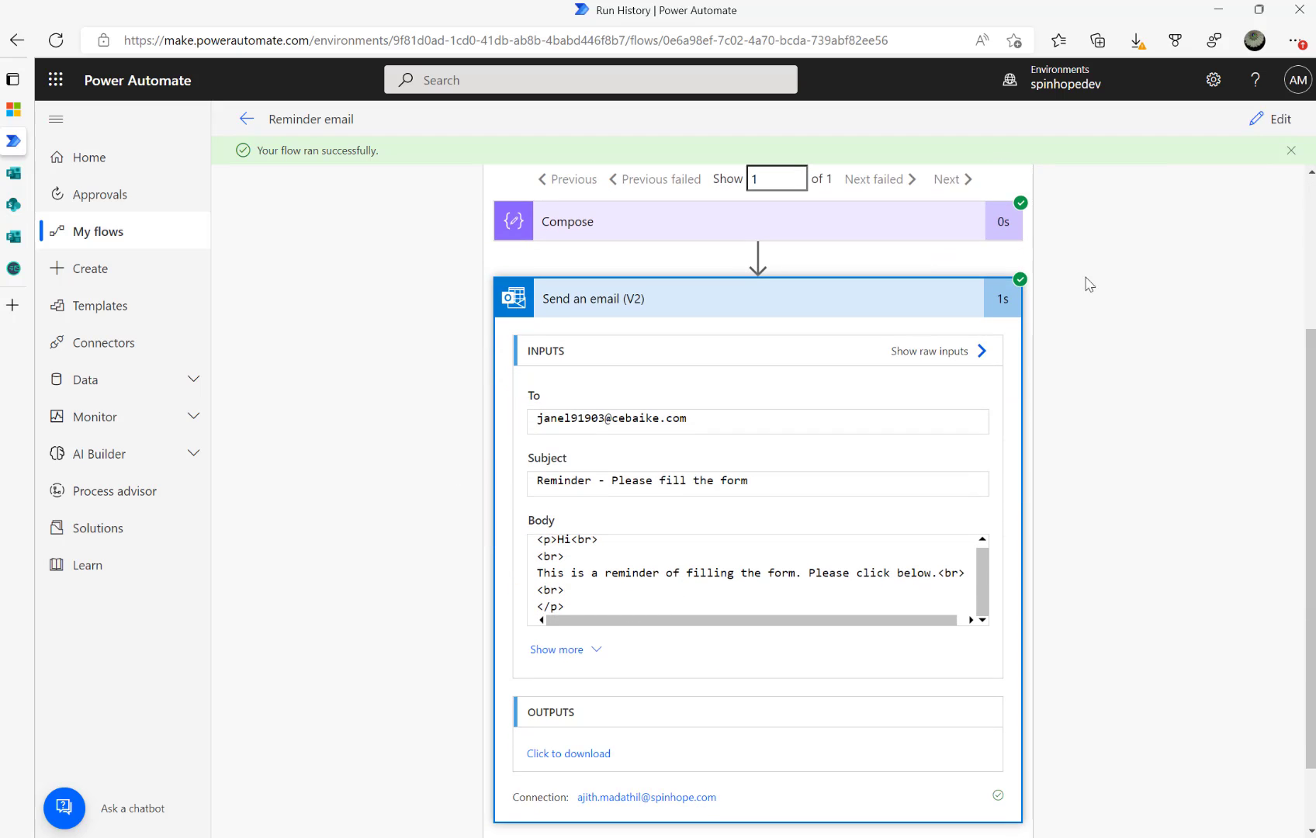
left_click(1262, 120)
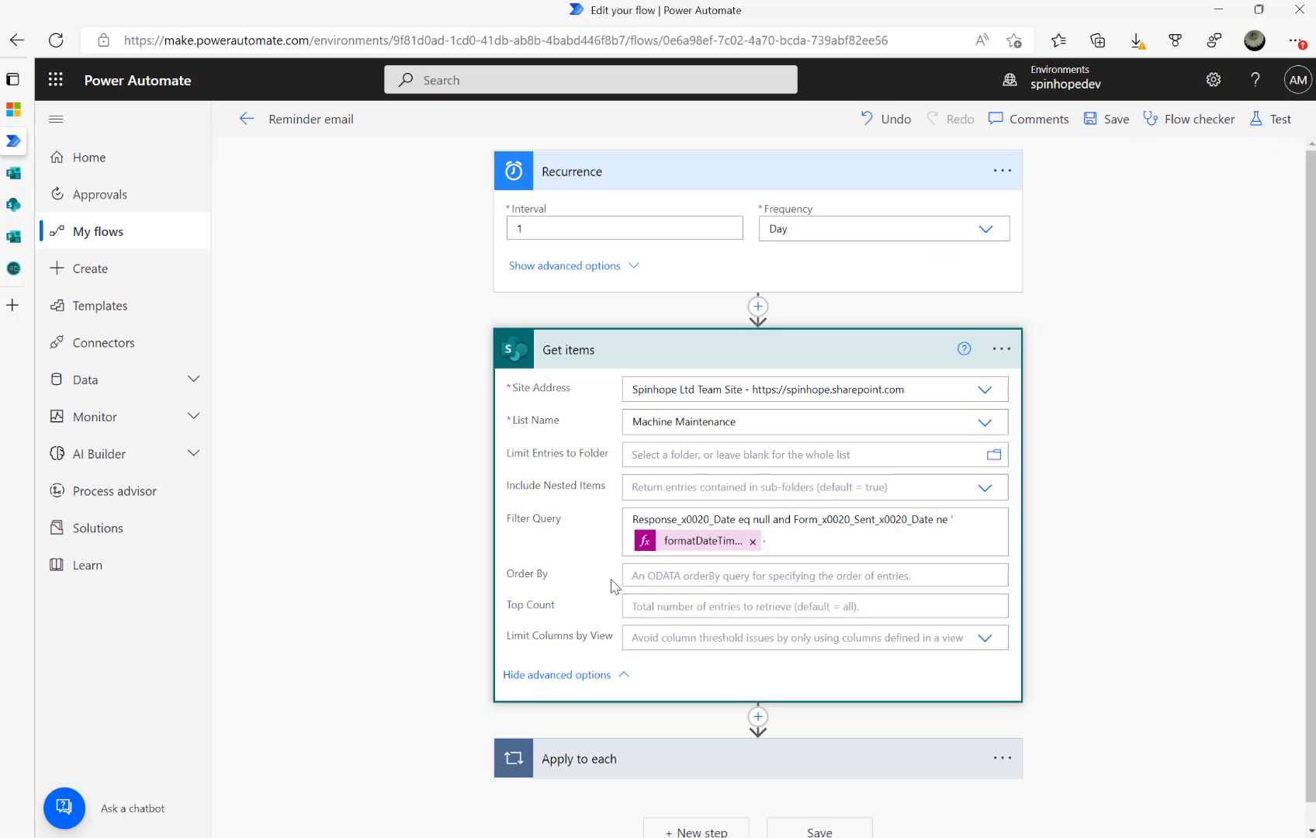
scroll(479, 605, "down", 1)
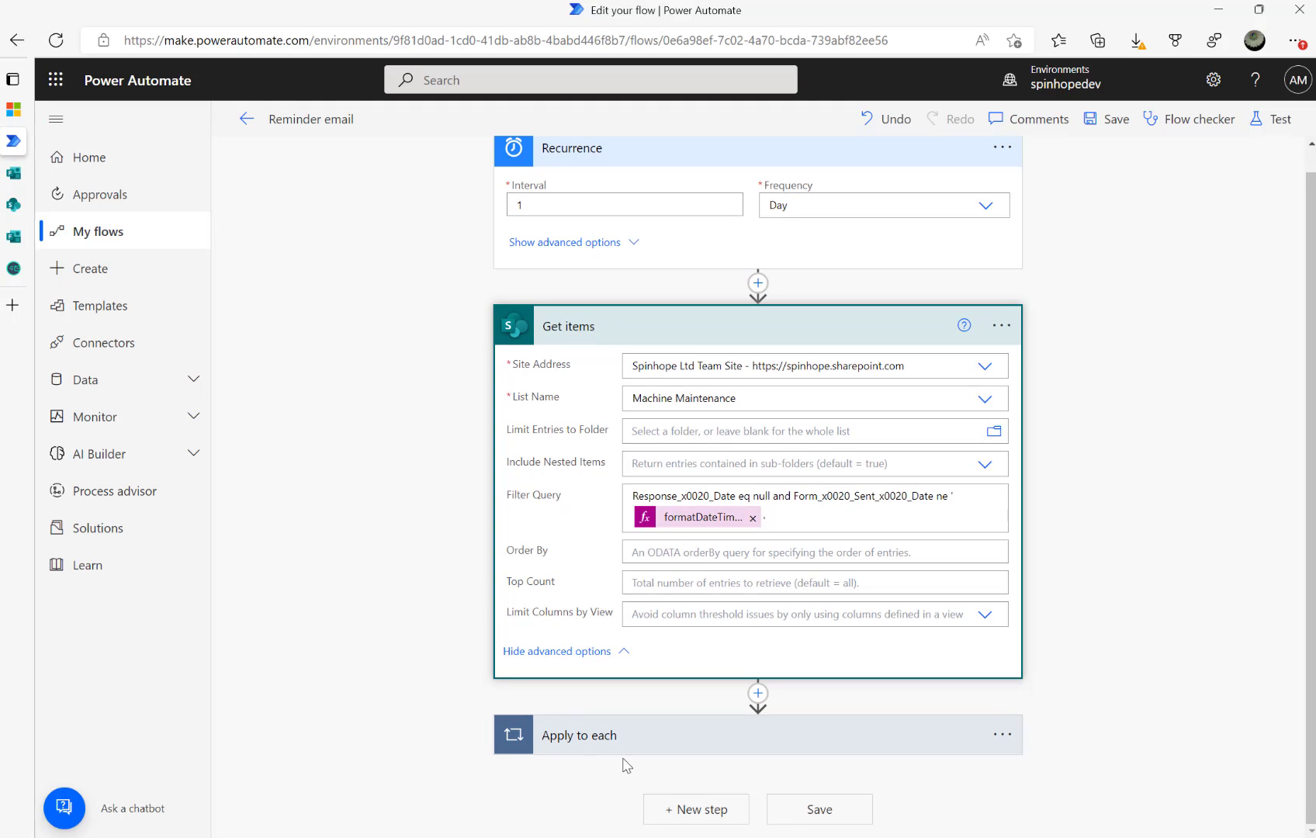
Expand Send an email (V2) inside Apply to each and add a new line after the body text
left_click(625, 754)
scroll(605, 730, "down", 4)
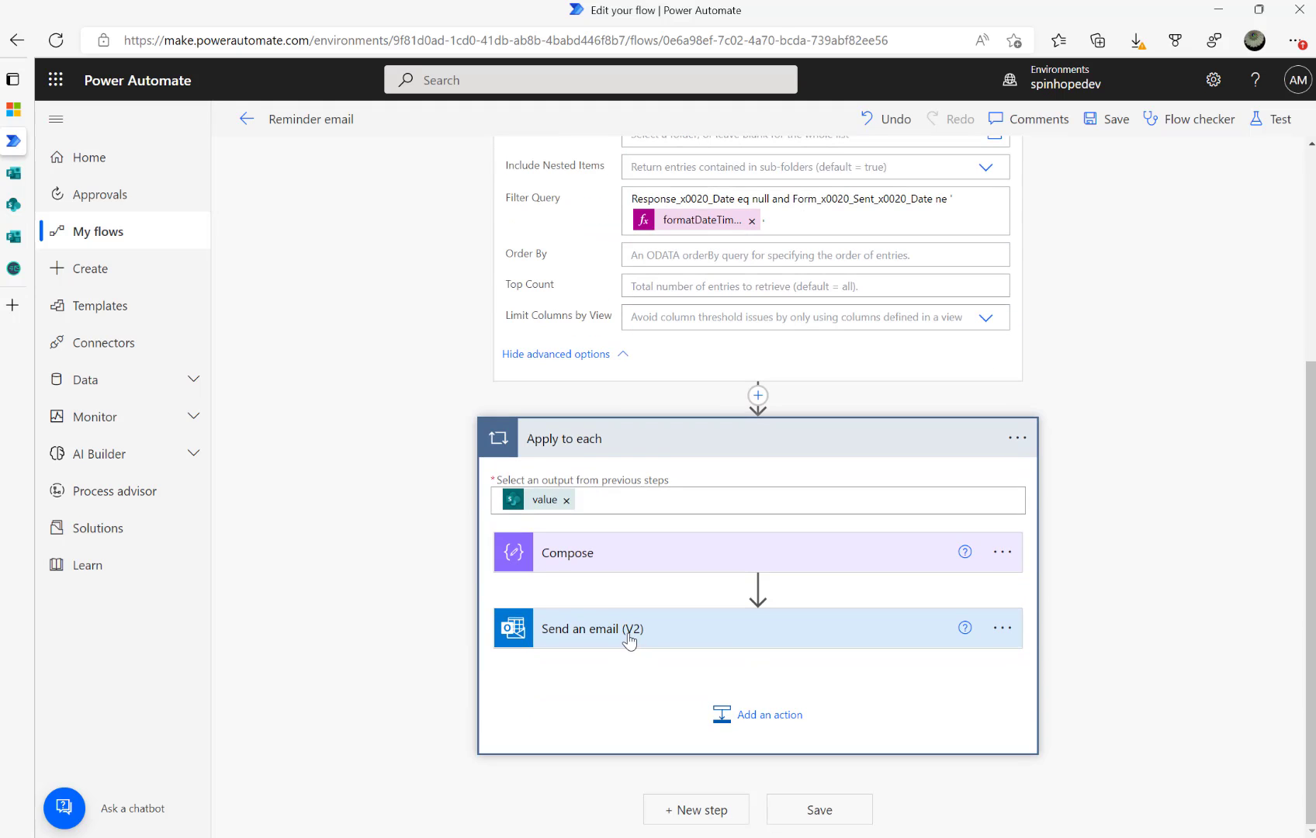
left_click(630, 638)
scroll(732, 629, "down", 3)
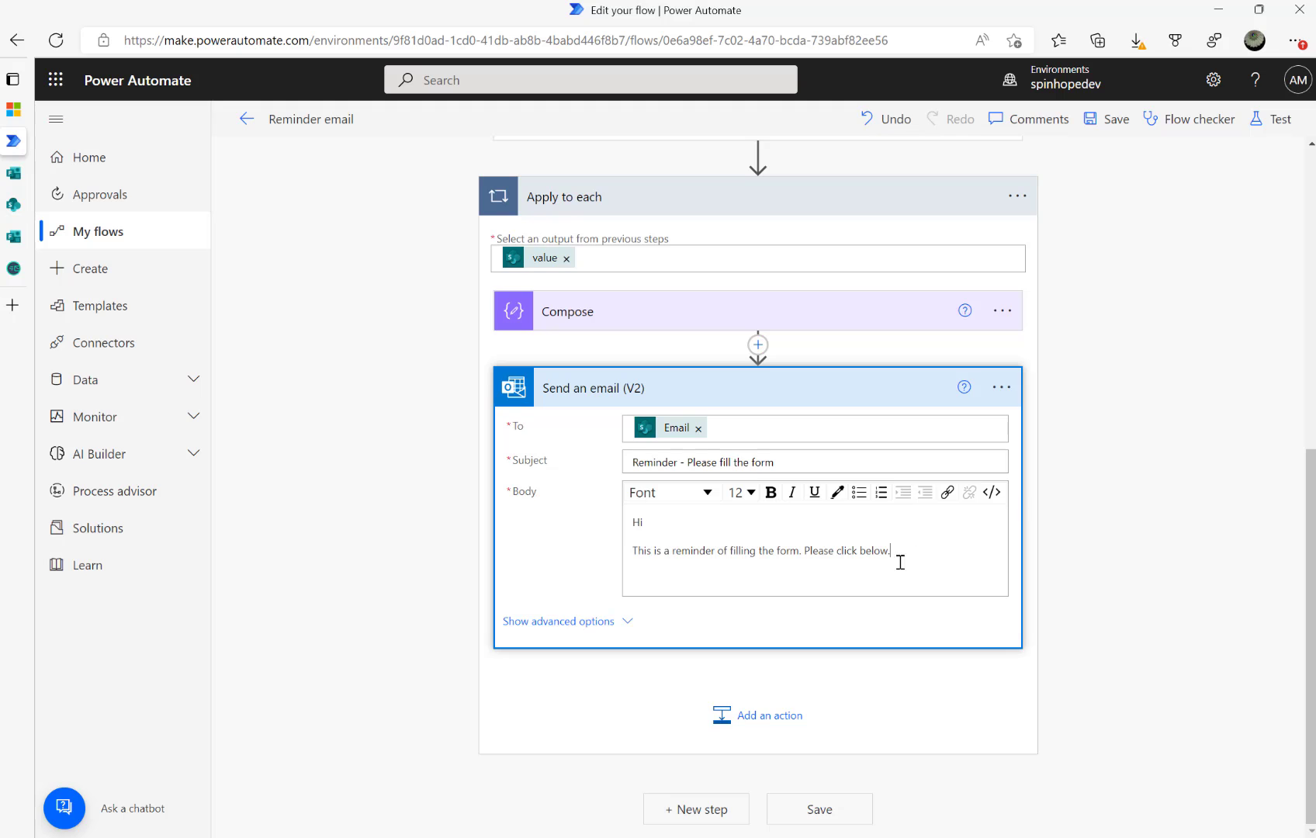
left_click(745, 582)
key("Return")
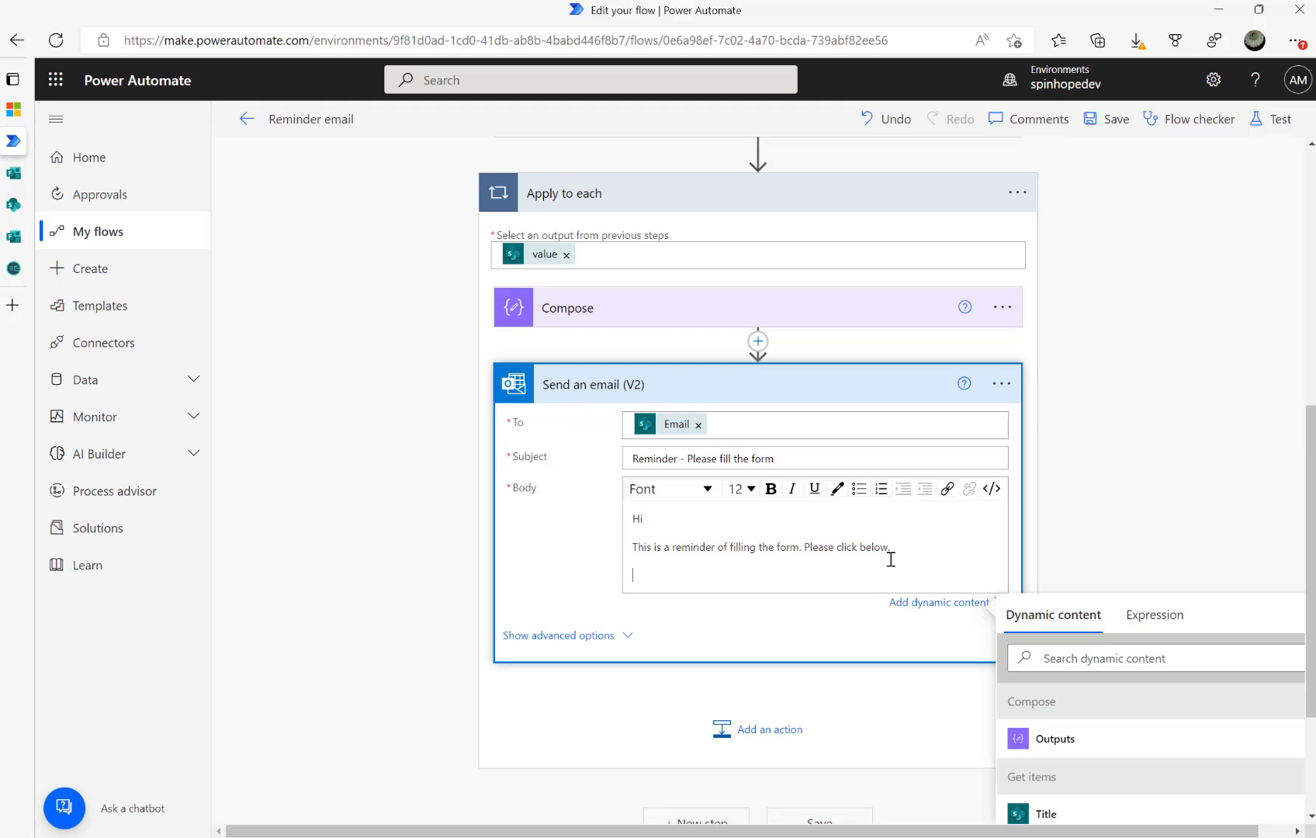
Visit the form's thanks page and editor, close the extra Machine maintenance form page, and return
scroll(861, 466, "down", 3)
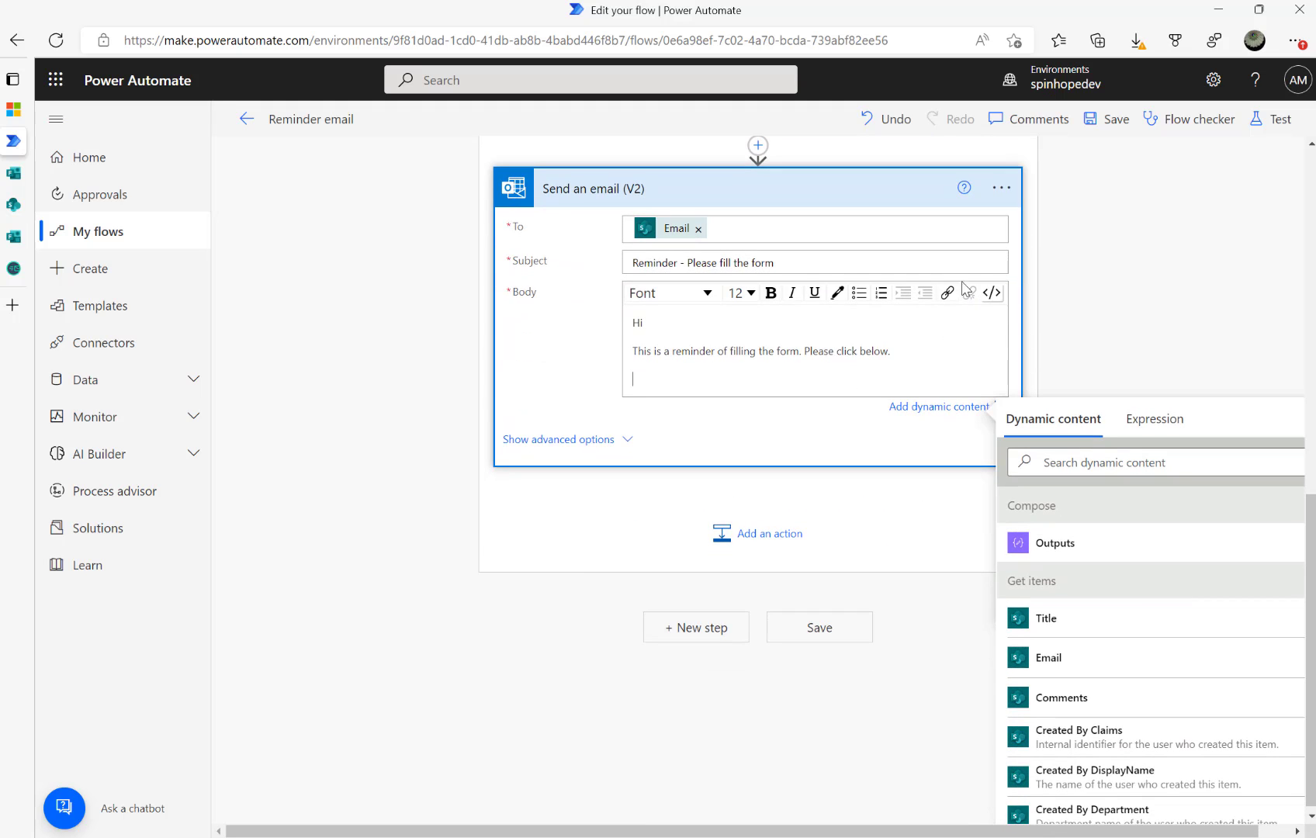
mouse_move(14, 236)
left_click(78, 236)
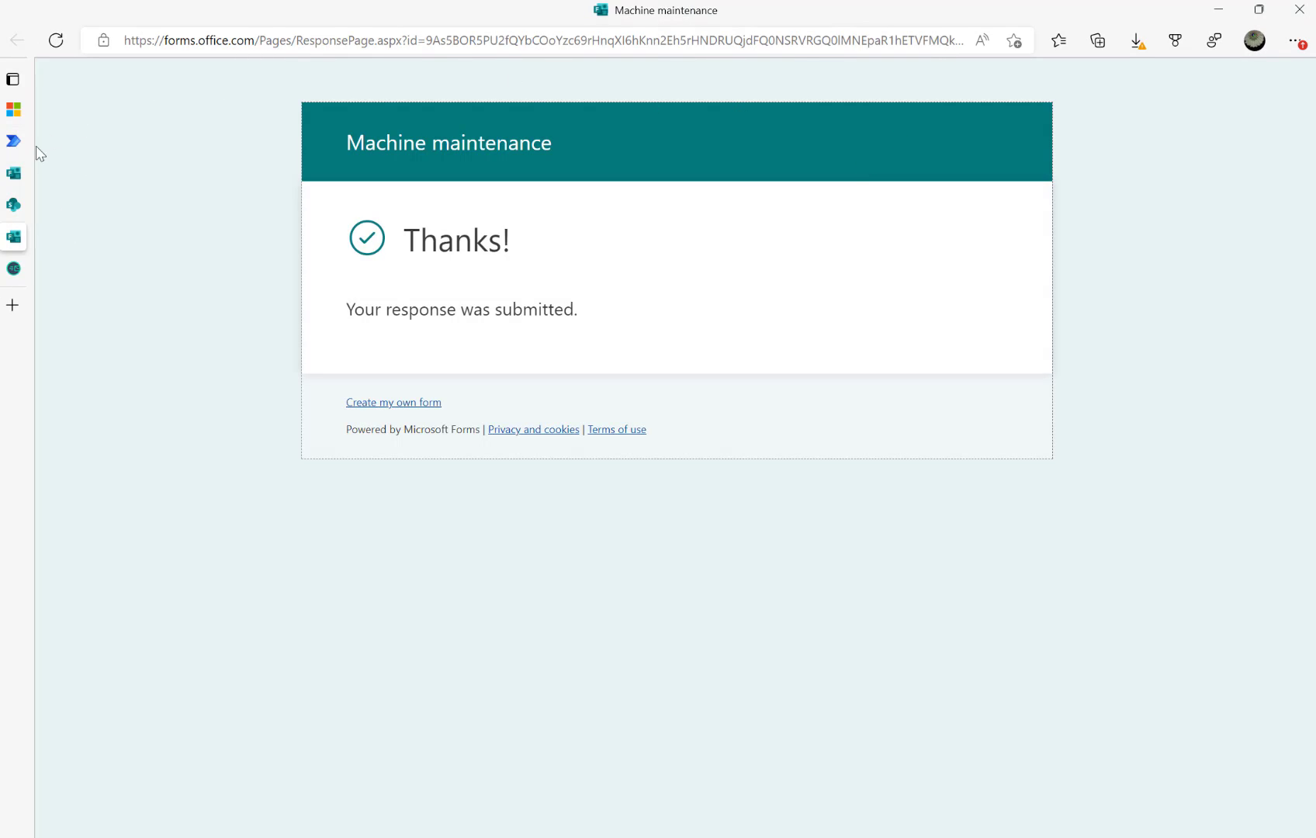
mouse_move(15, 204)
left_click(195, 236)
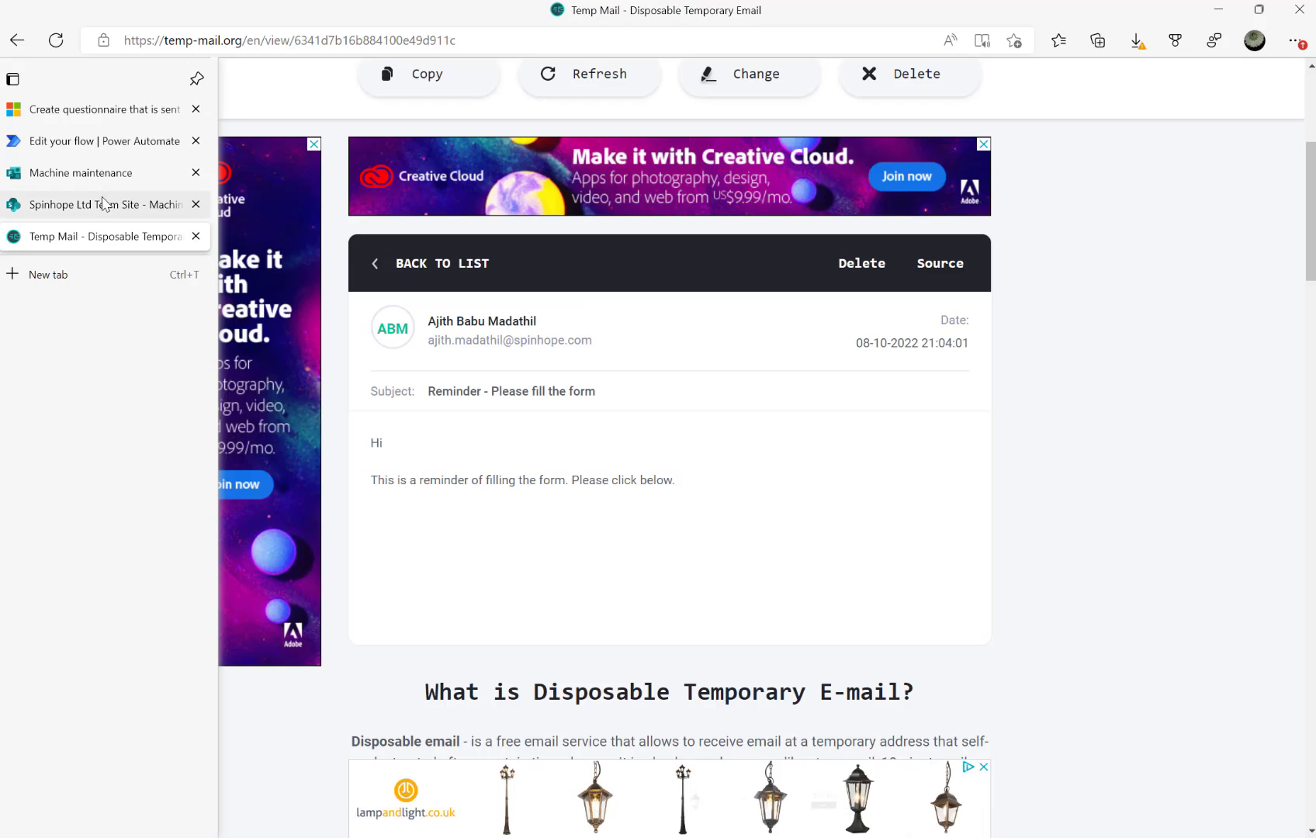
left_click(93, 172)
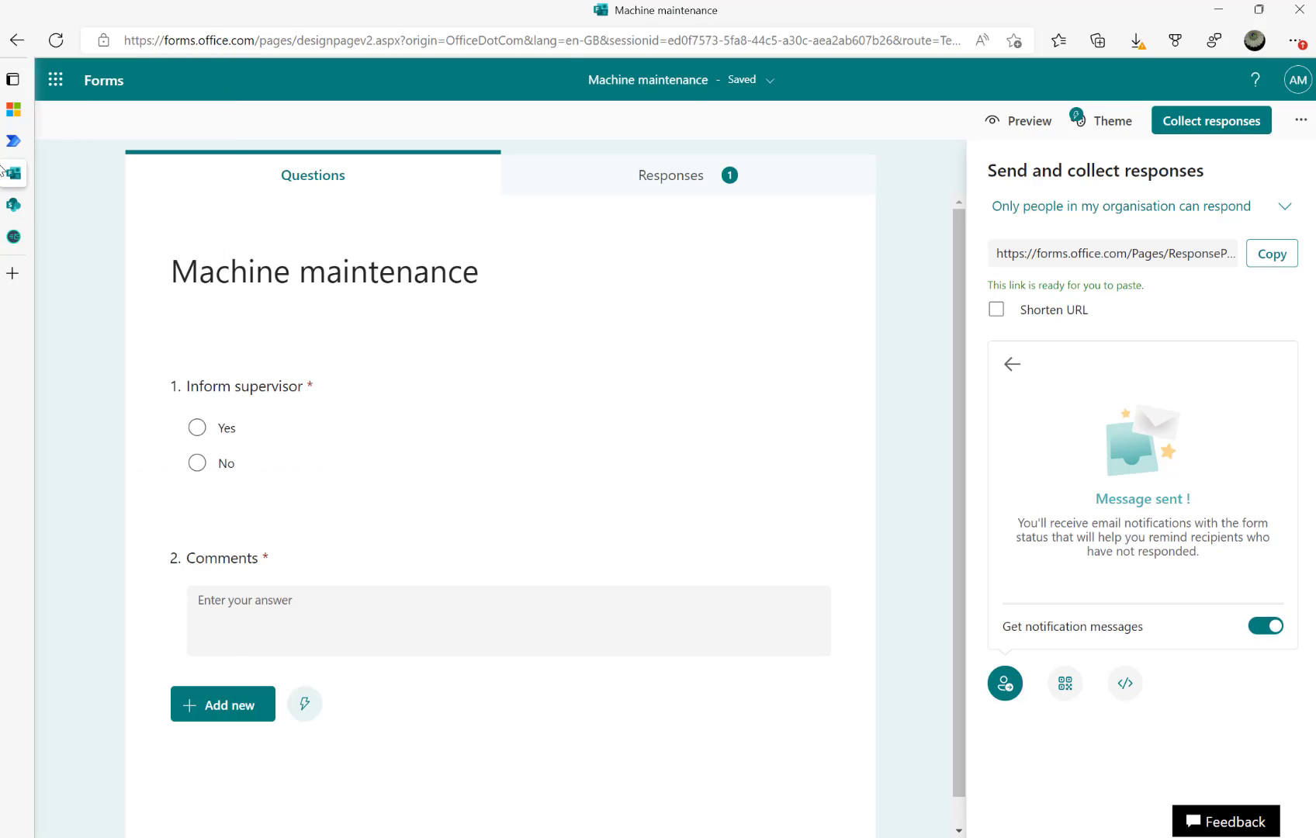
mouse_move(2, 170)
left_click(77, 139)
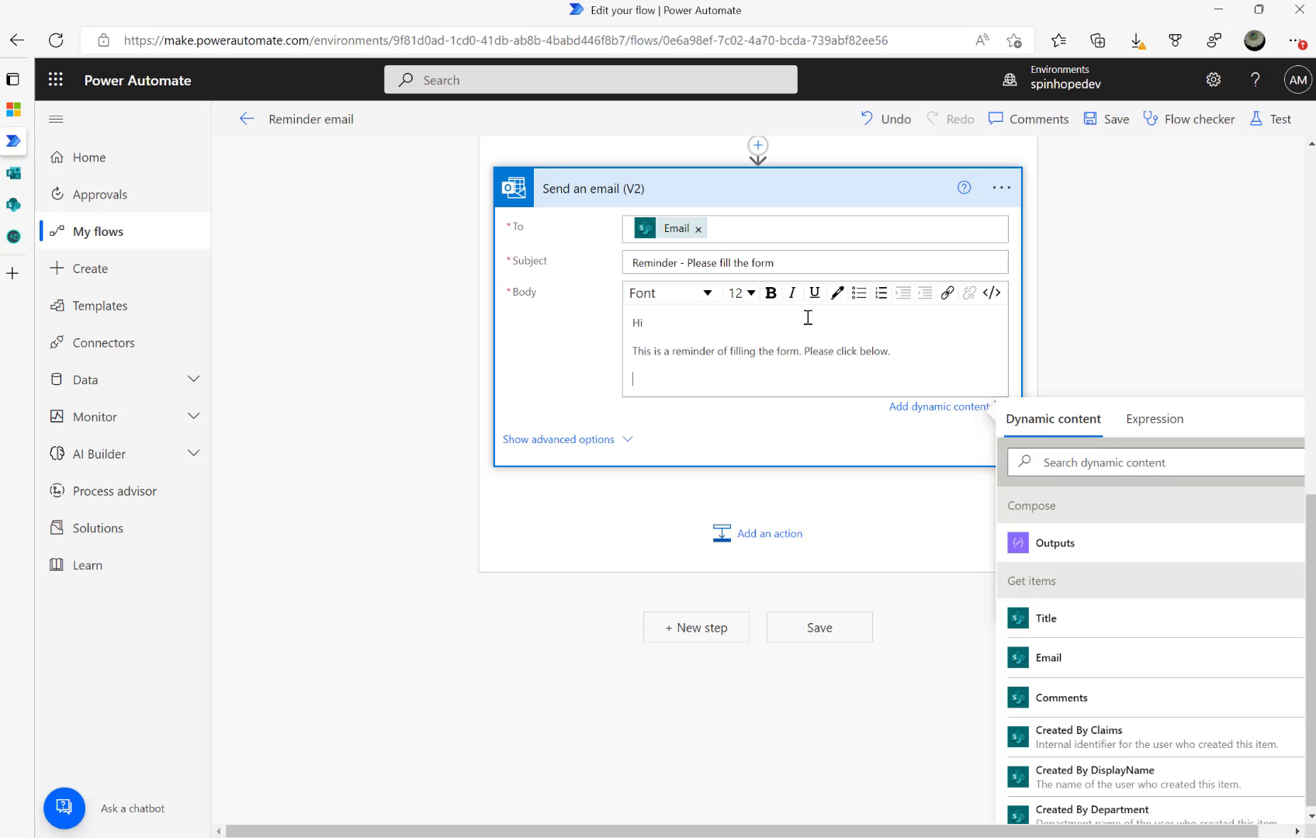
Insert a 'Click here to submit form' link targeting the pasted form URL into the email body
left_click(947, 294)
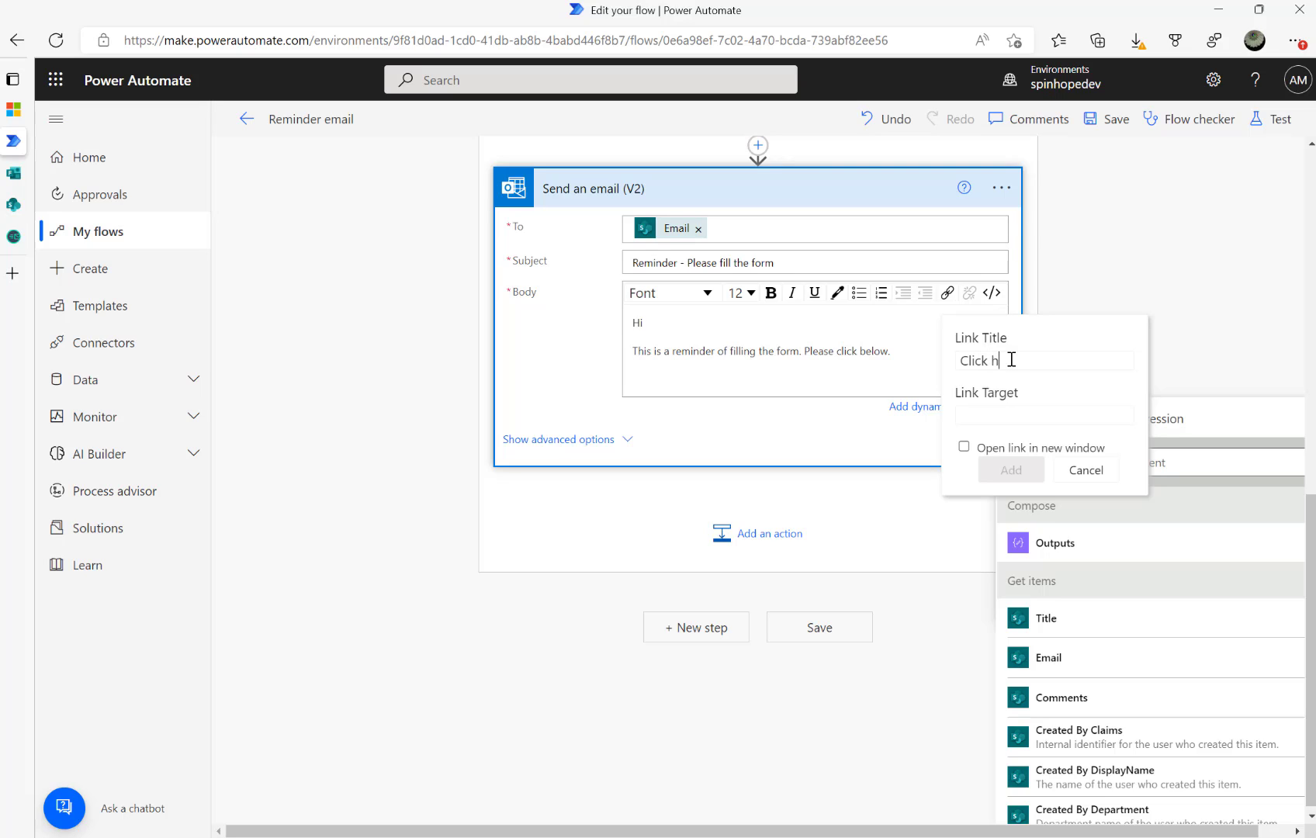
type("t form")
key("ctrl+v")
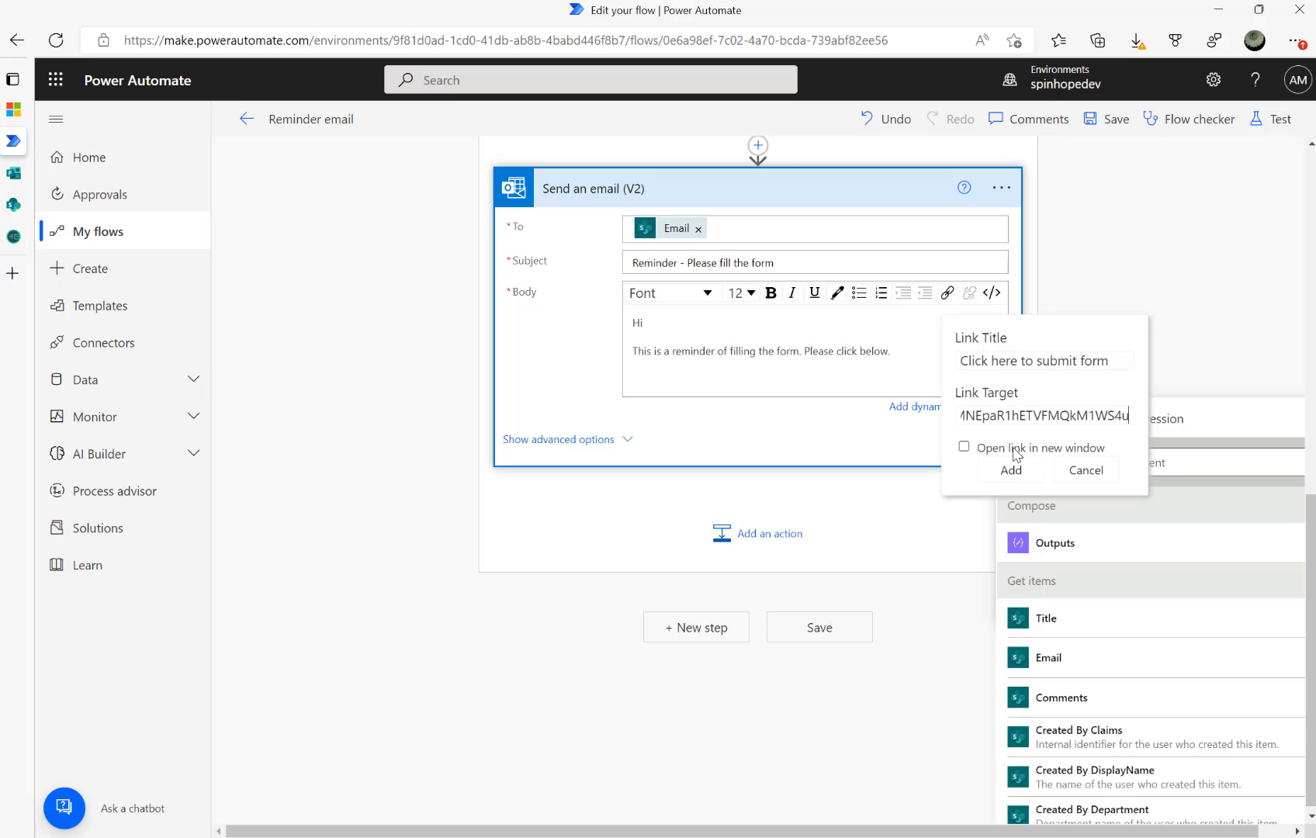
left_click(1011, 470)
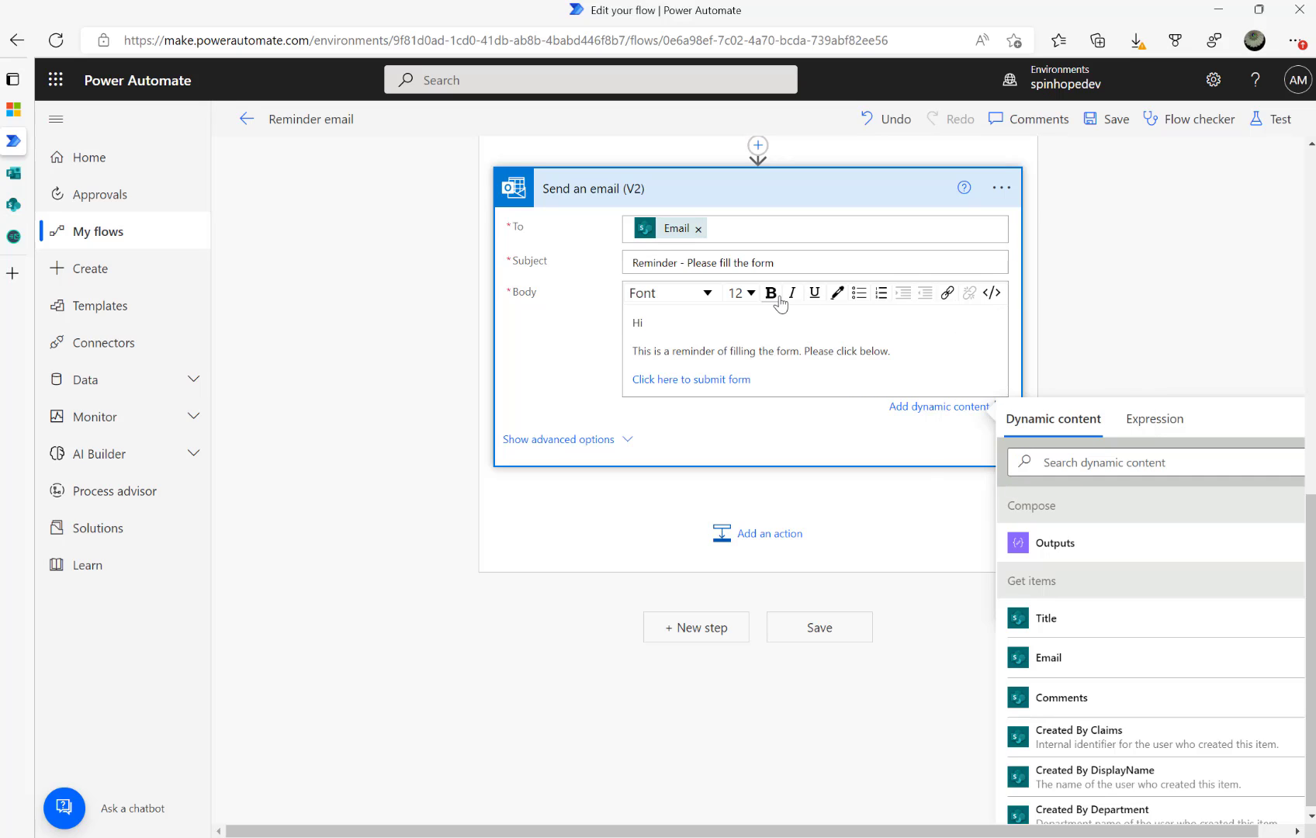
Test-run the updated flow manually and confirm the run succeeds
left_click(1258, 123)
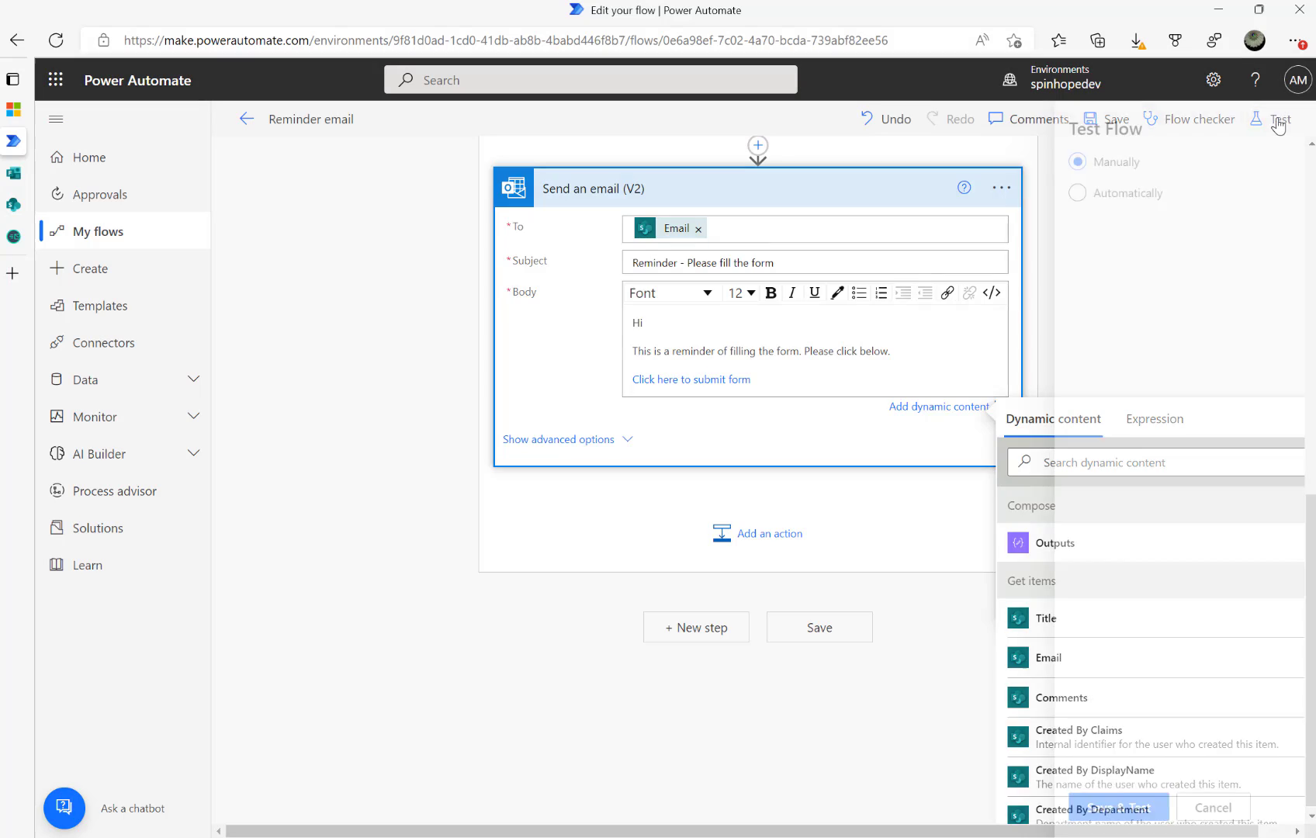
left_click(1068, 811)
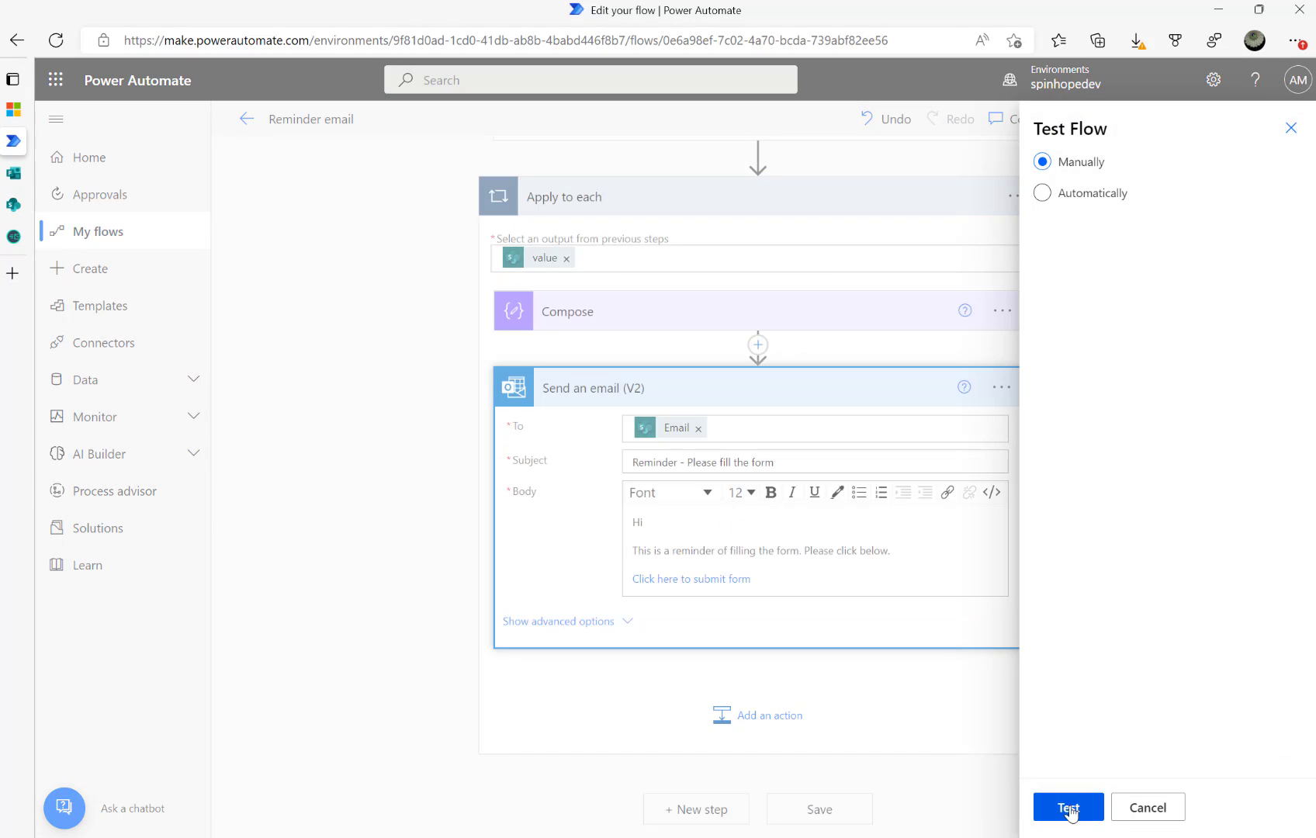
left_click(1070, 809)
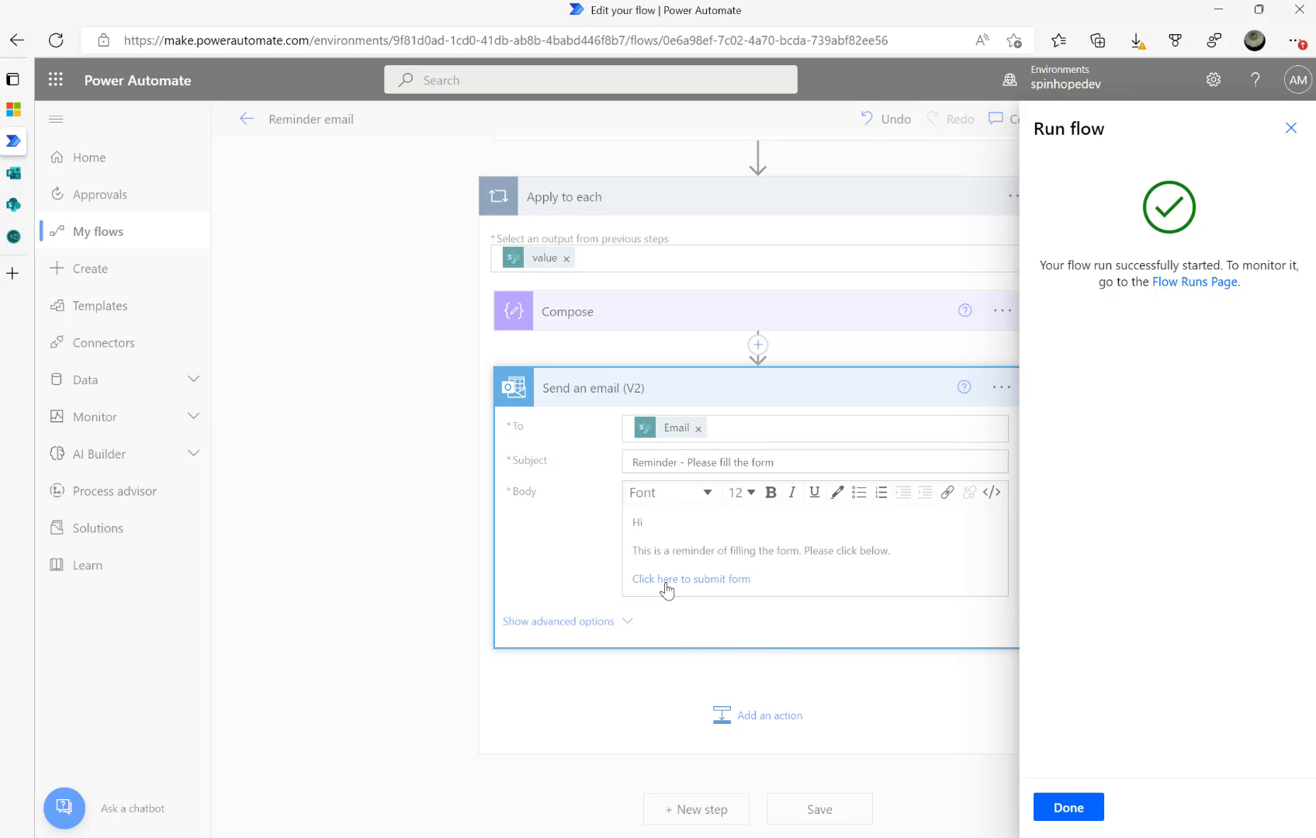
left_click(1060, 805)
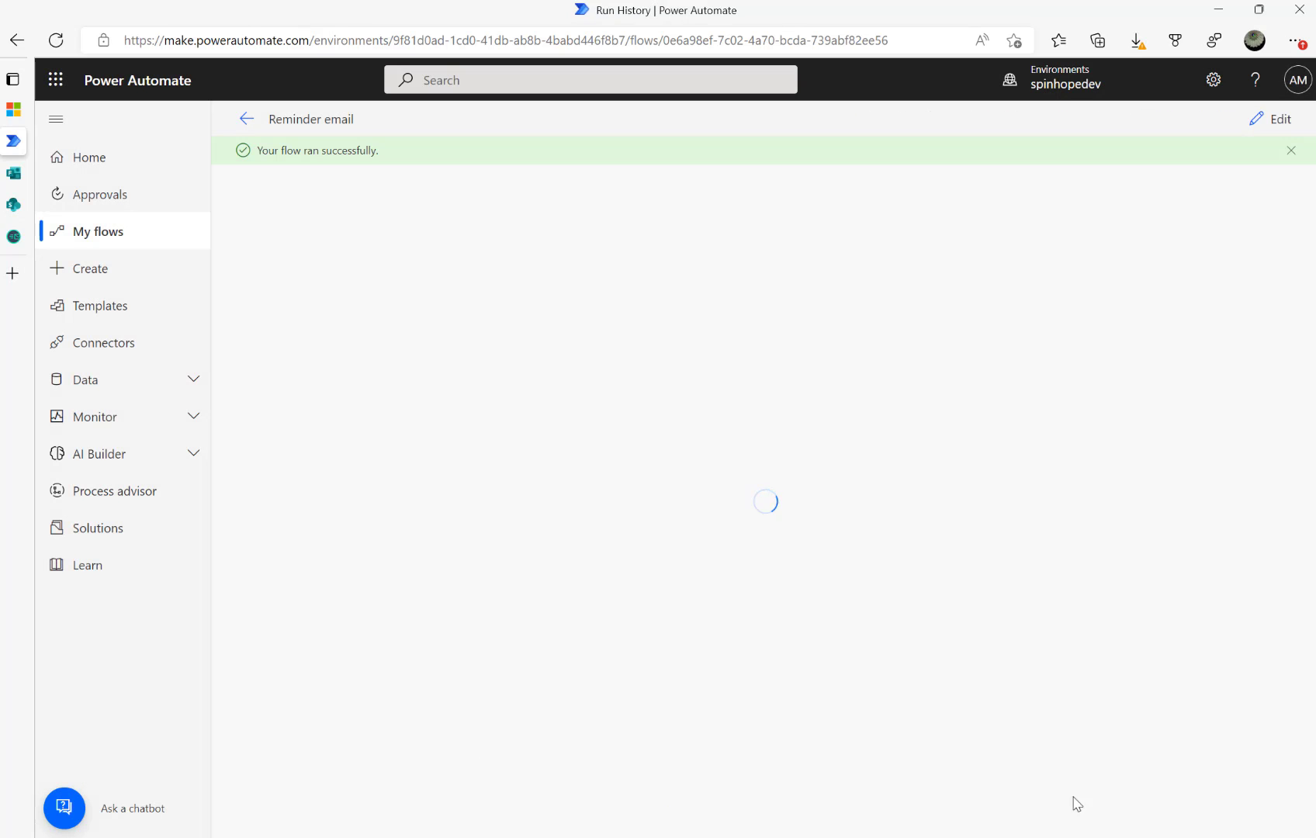
Back in the Temp Mail list, open the newest reminder email reading 'Please click below.'
left_click(44, 237)
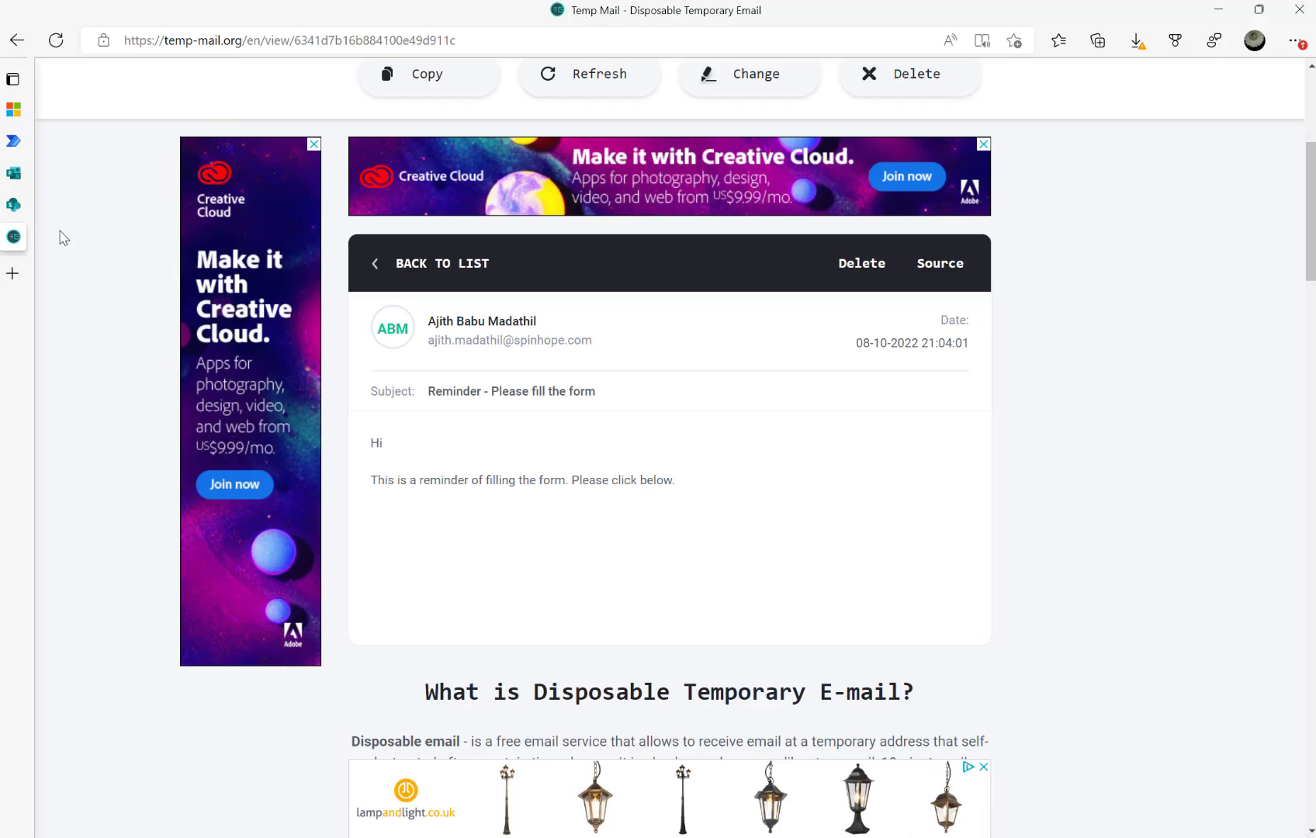
left_click(375, 268)
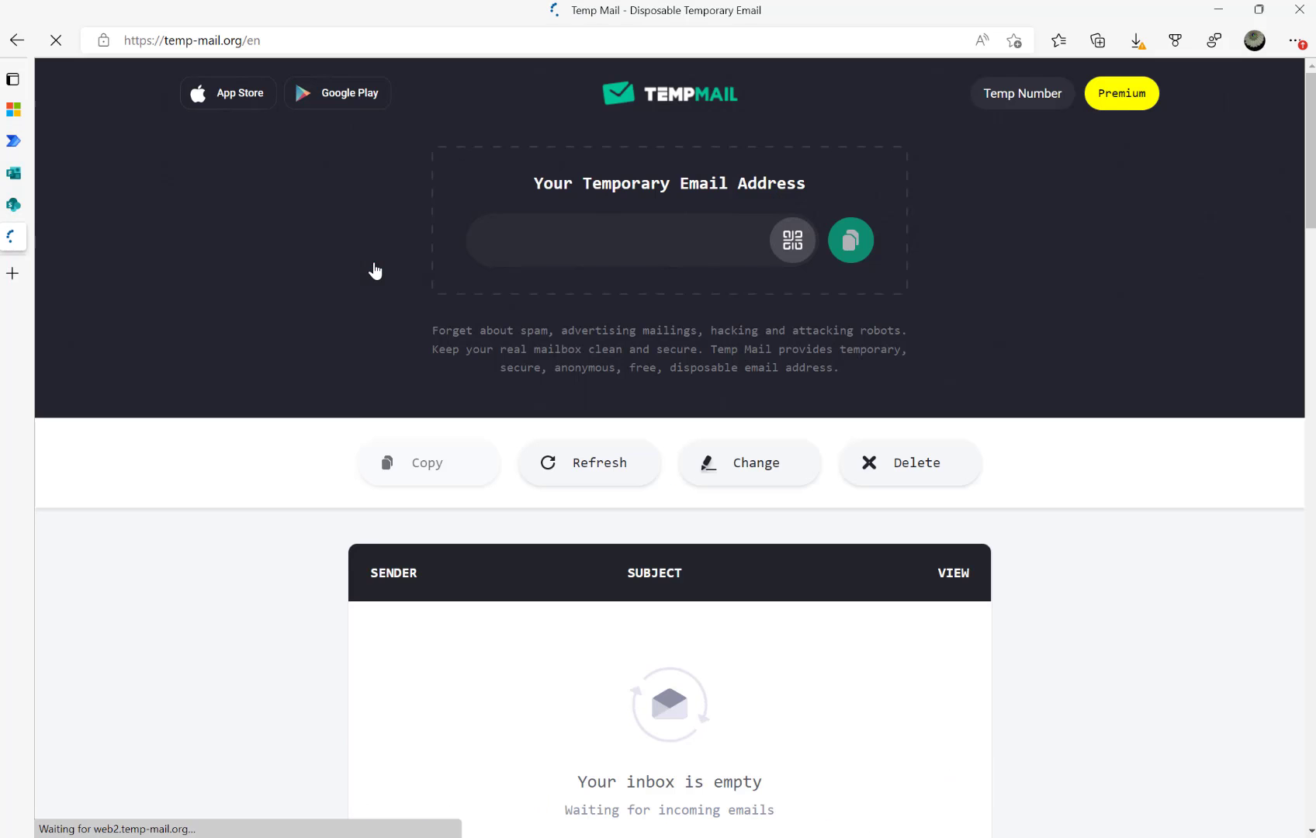
scroll(314, 503, "down", 3)
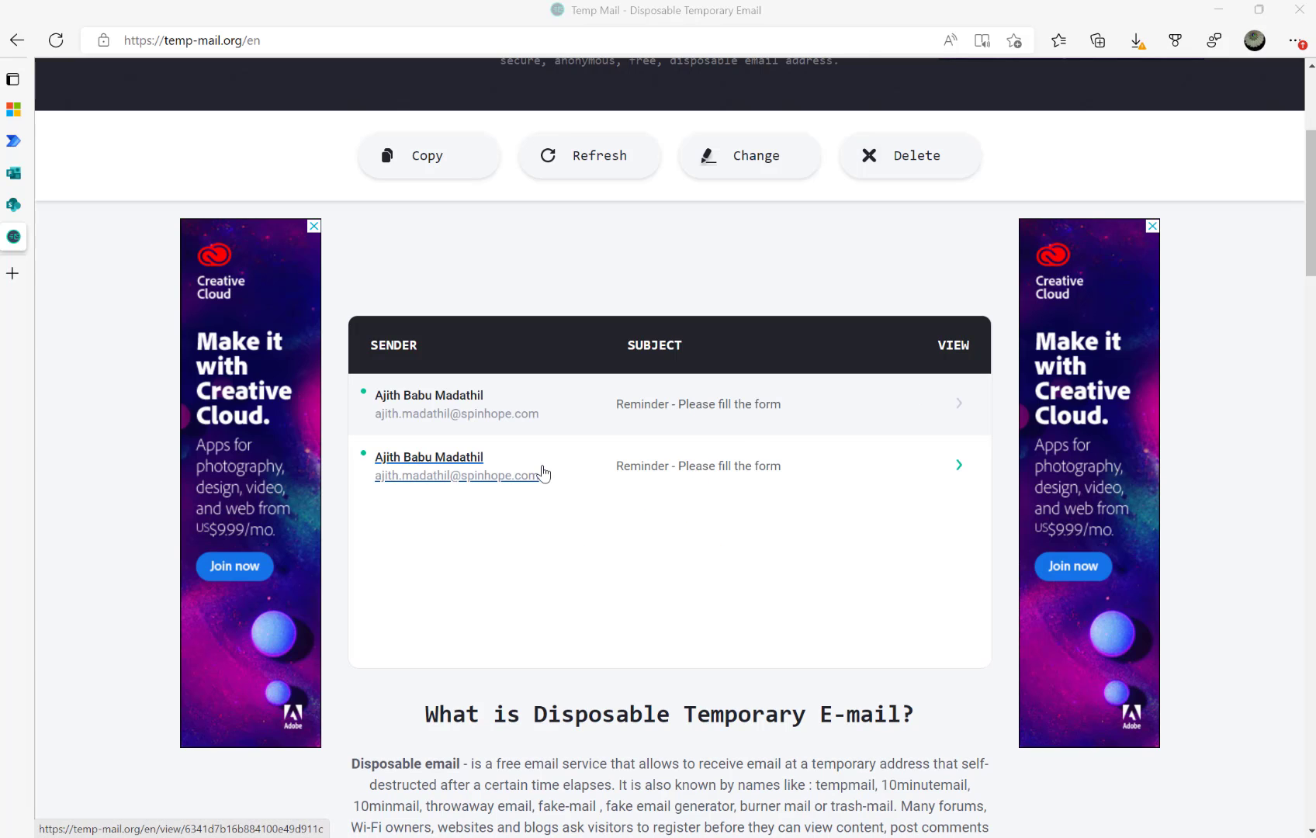
left_click(431, 412)
scroll(575, 565, "down", 3)
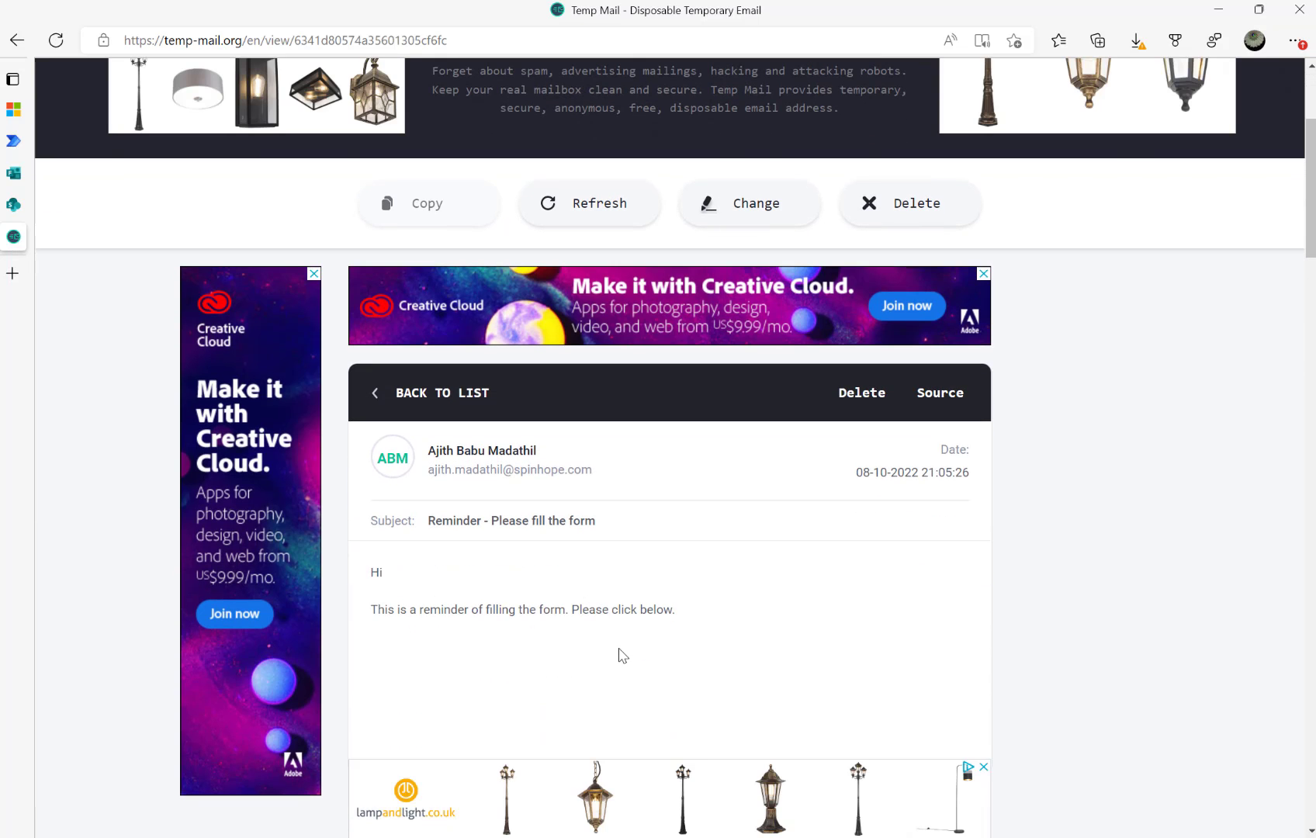
Reopen the Reminder email flow in the editor and collapse/expand Get items and Apply to each
left_click(13, 142)
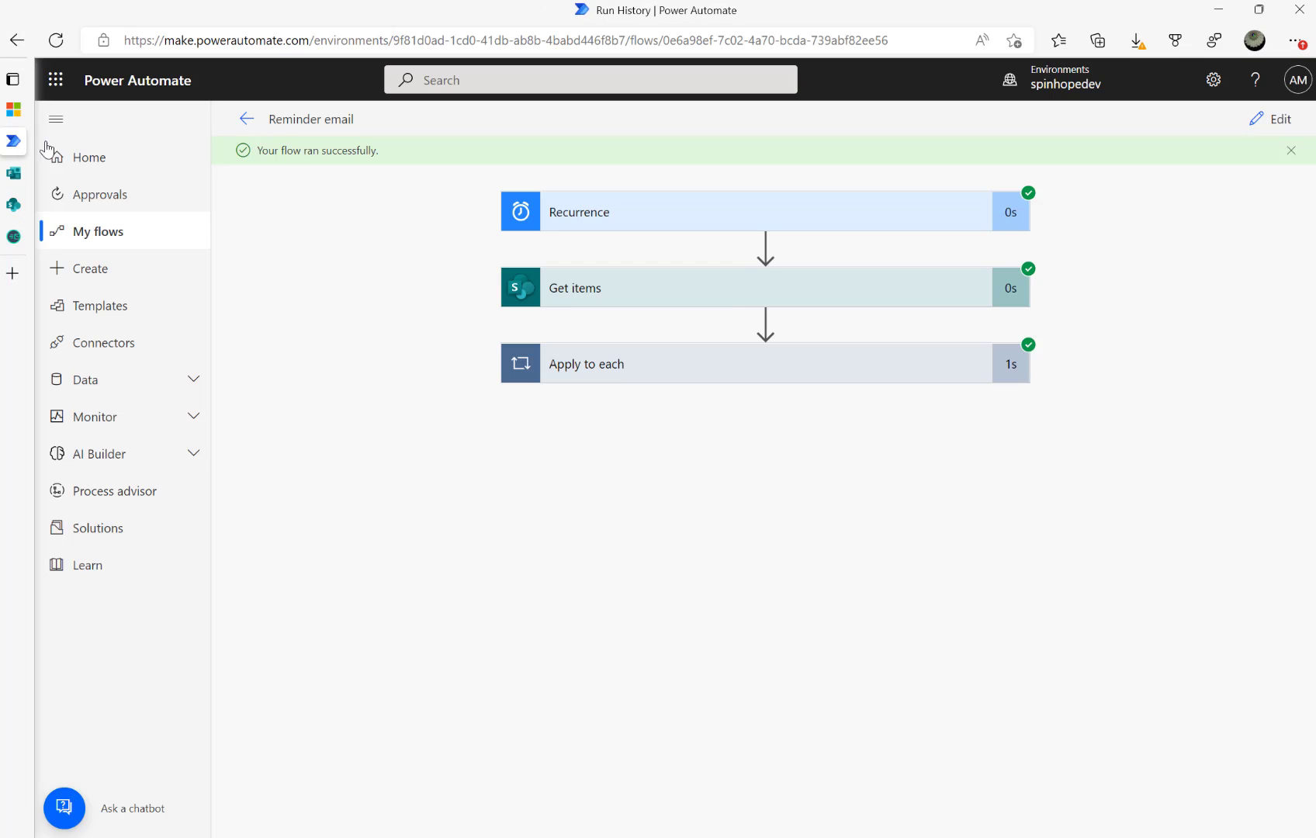
left_click(1261, 118)
scroll(709, 526, "down", 7)
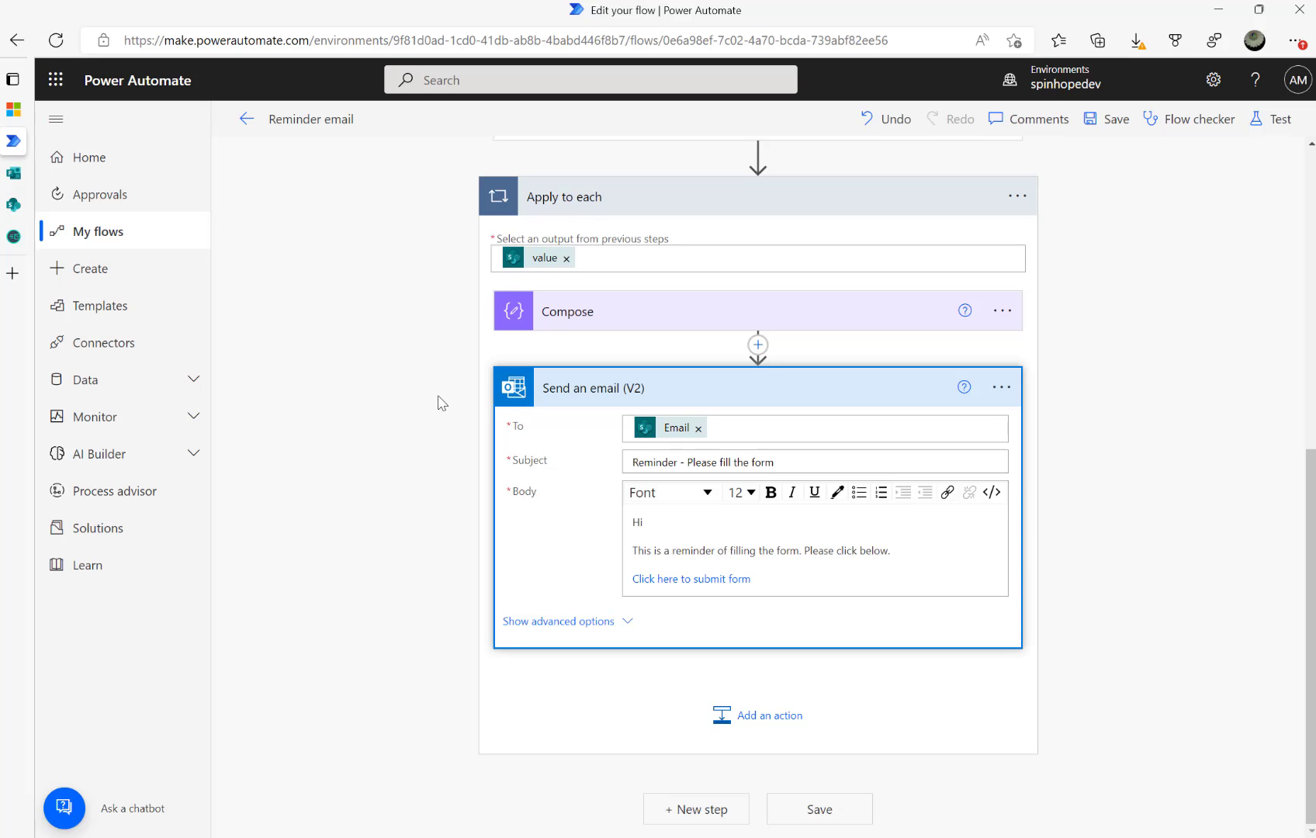
scroll(466, 435, "up", 6)
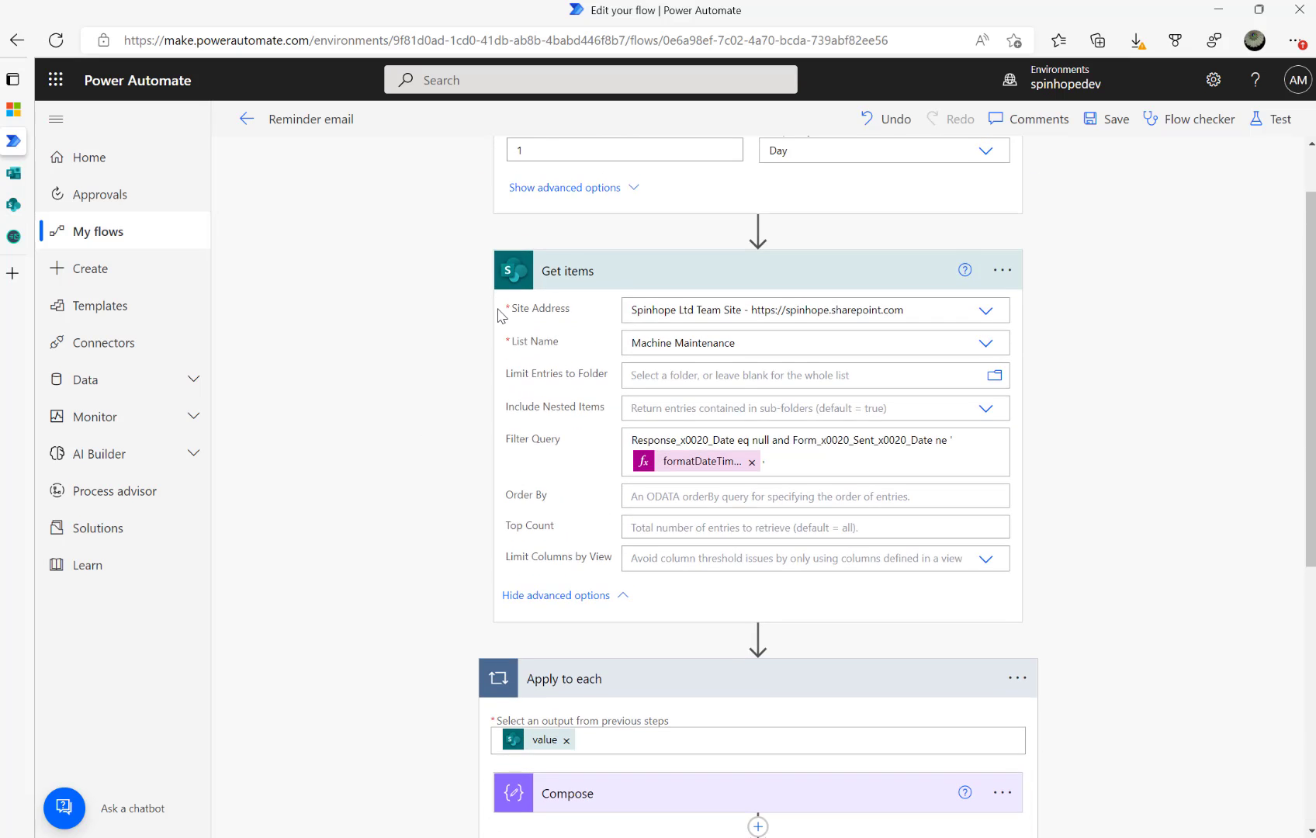
scroll(500, 314, "up", 1)
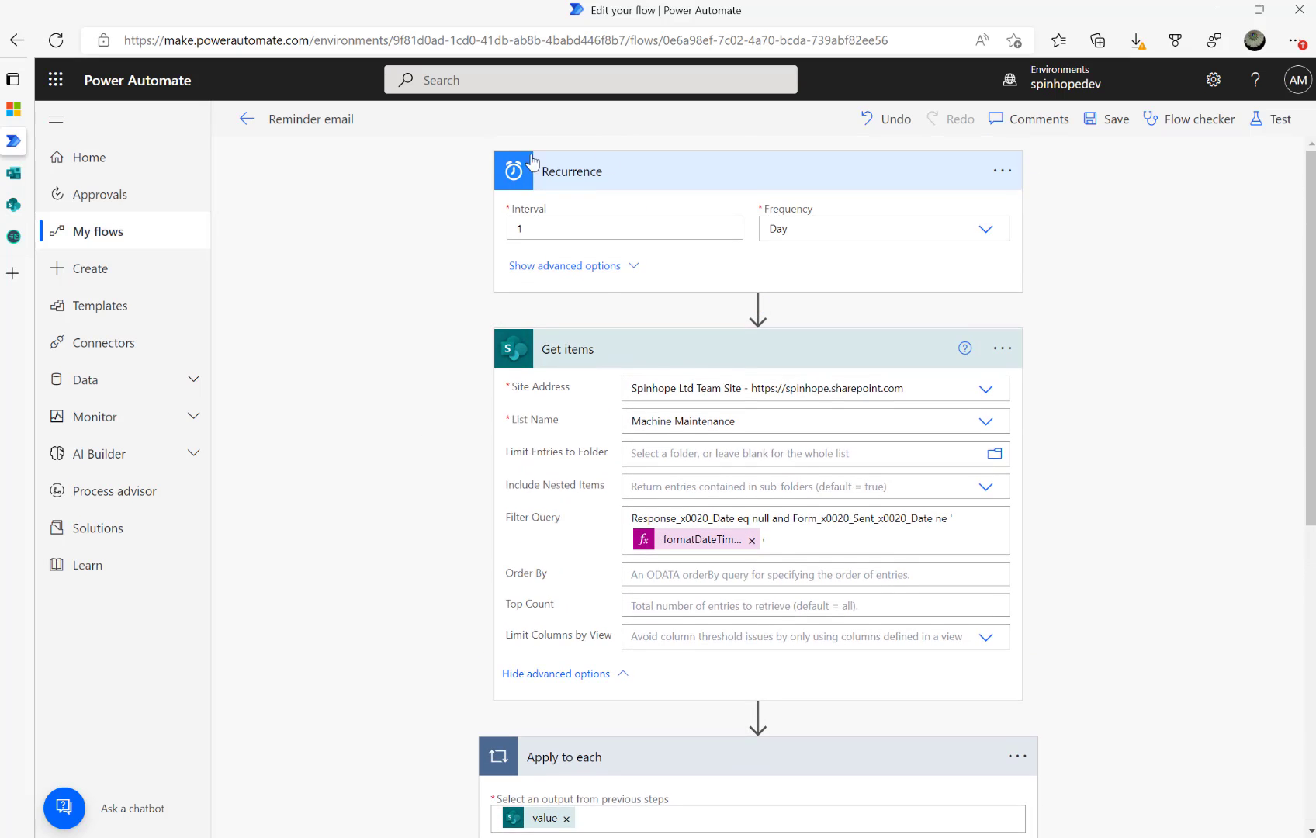
left_click(610, 350)
left_click(609, 426)
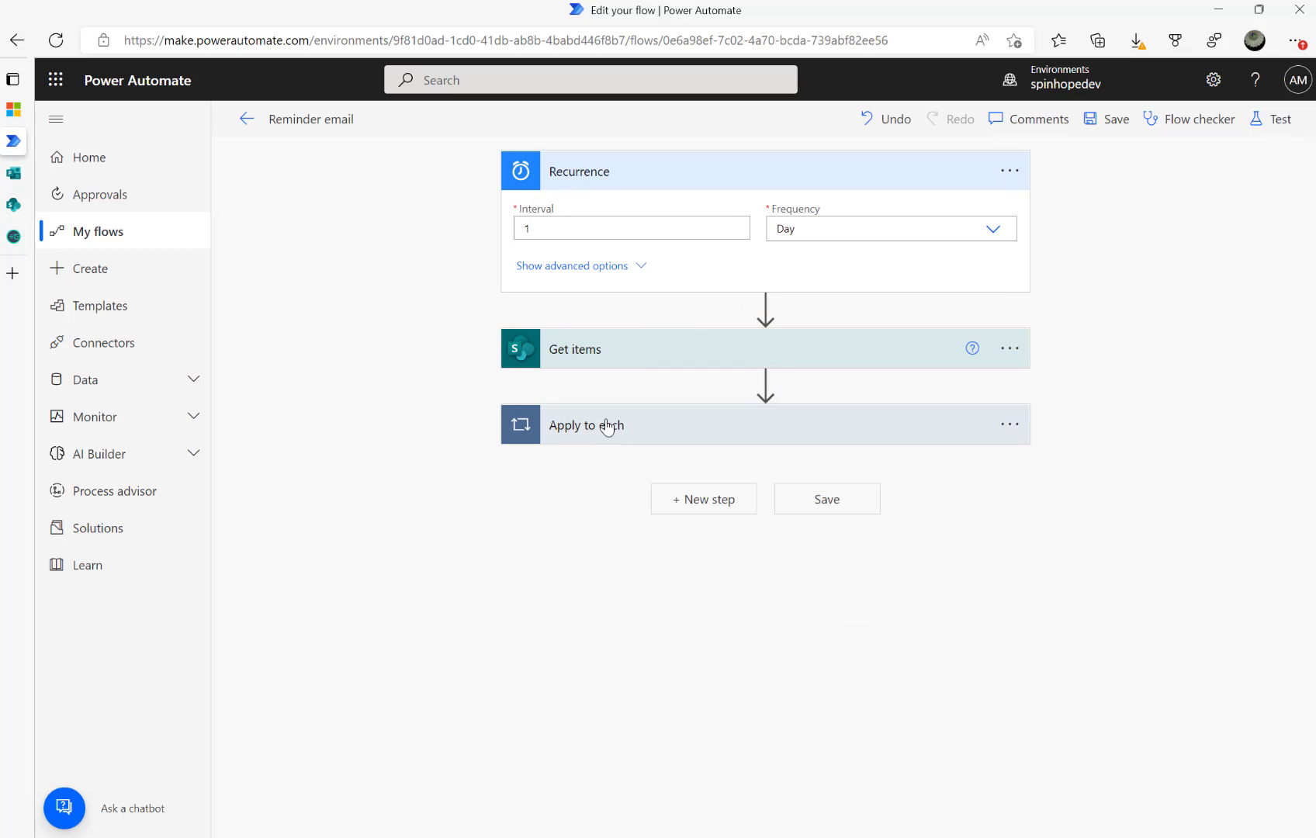
left_click(608, 426)
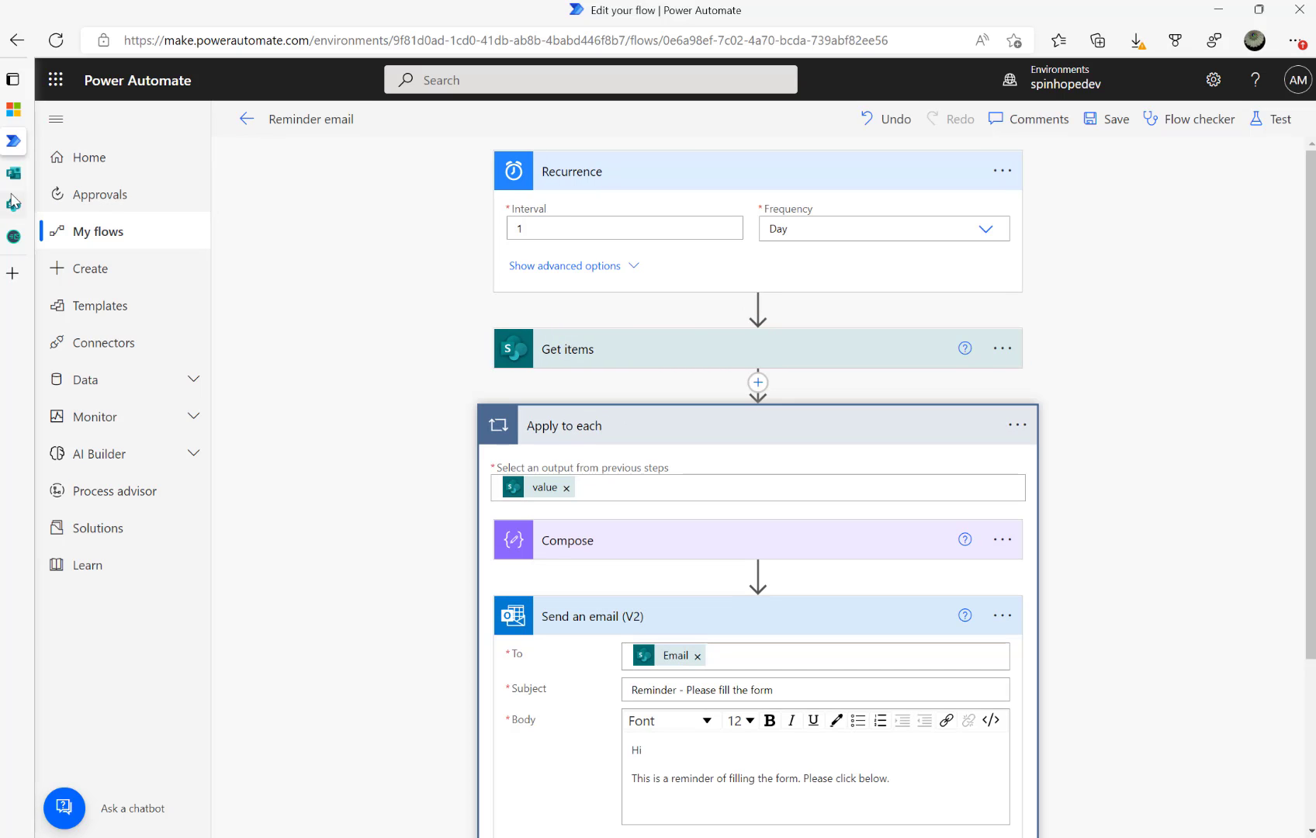
Open the Machine maintenance form response received flow from My flows and inspect its Get items step
left_click(249, 129)
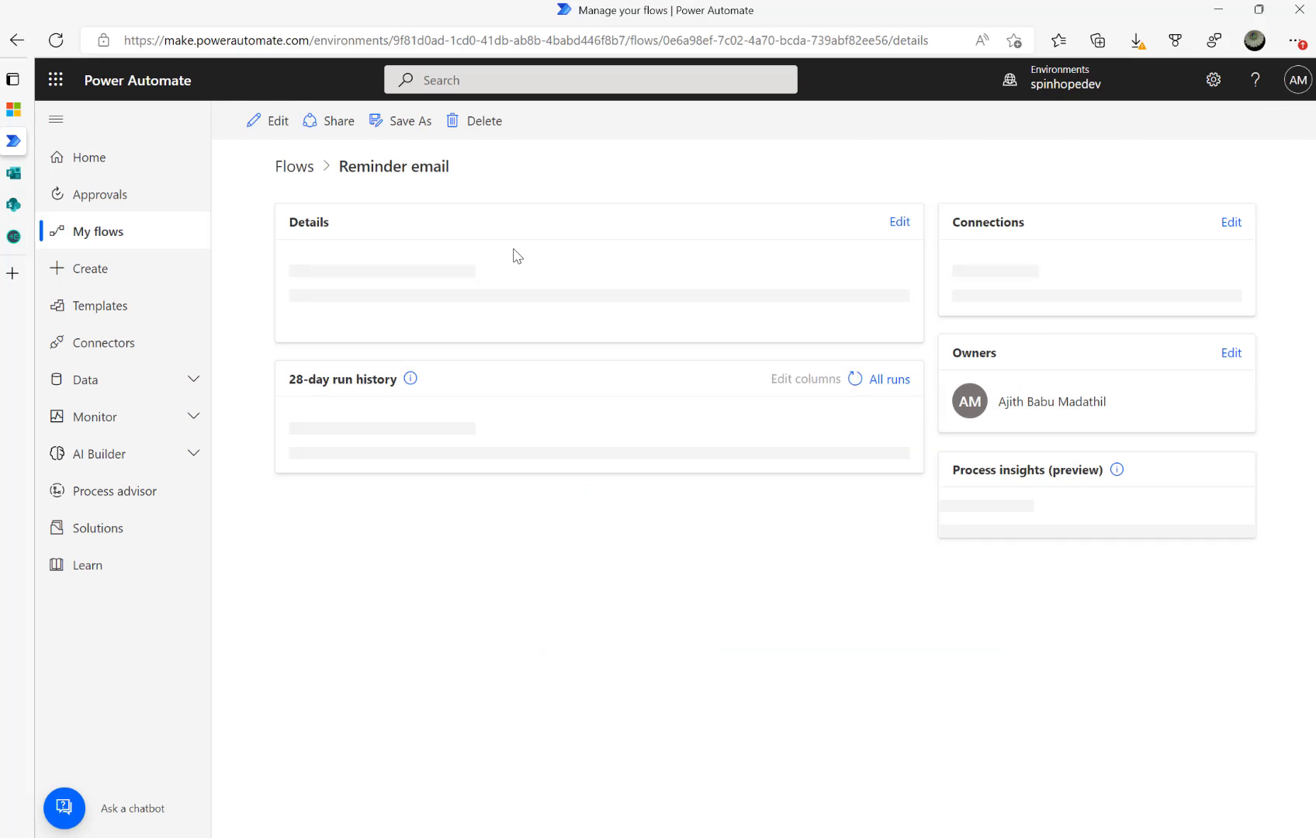
left_click(295, 194)
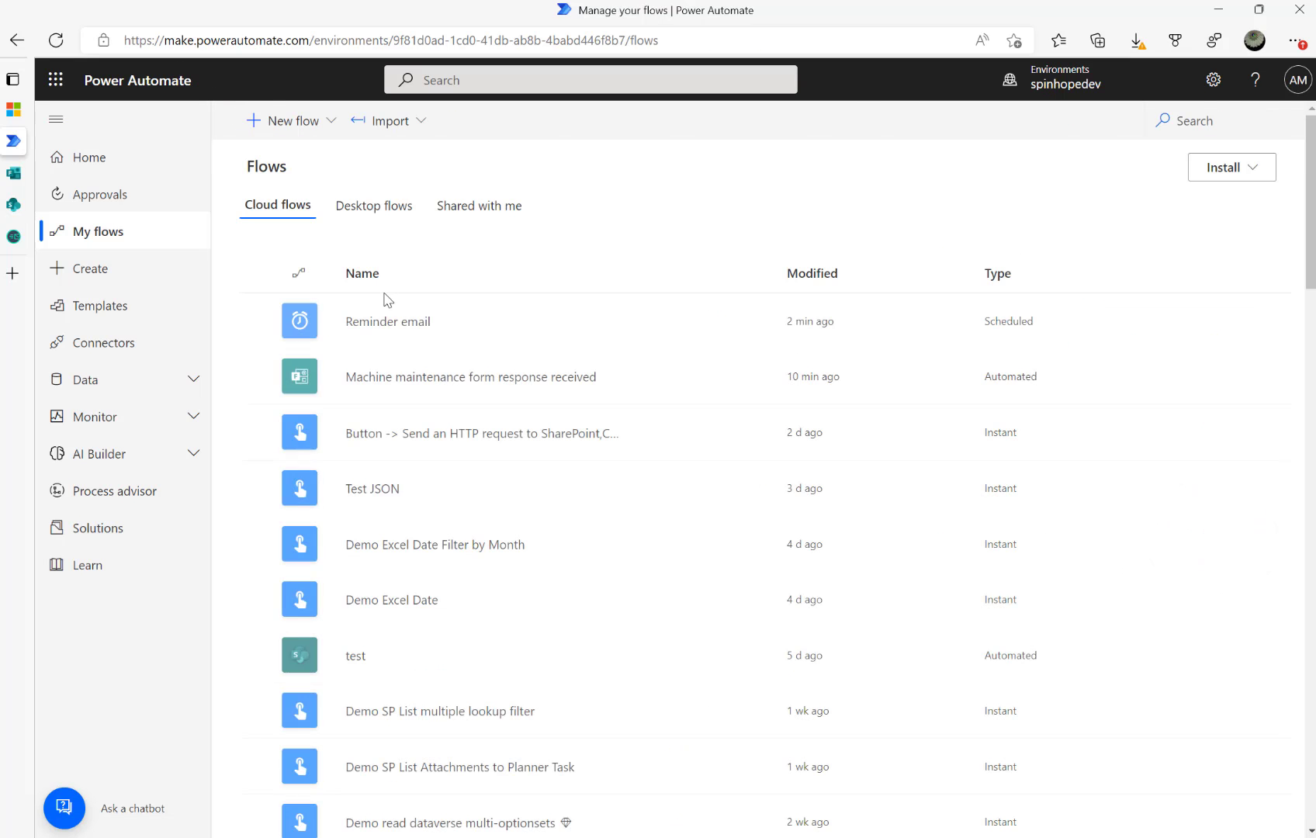
left_click(463, 385)
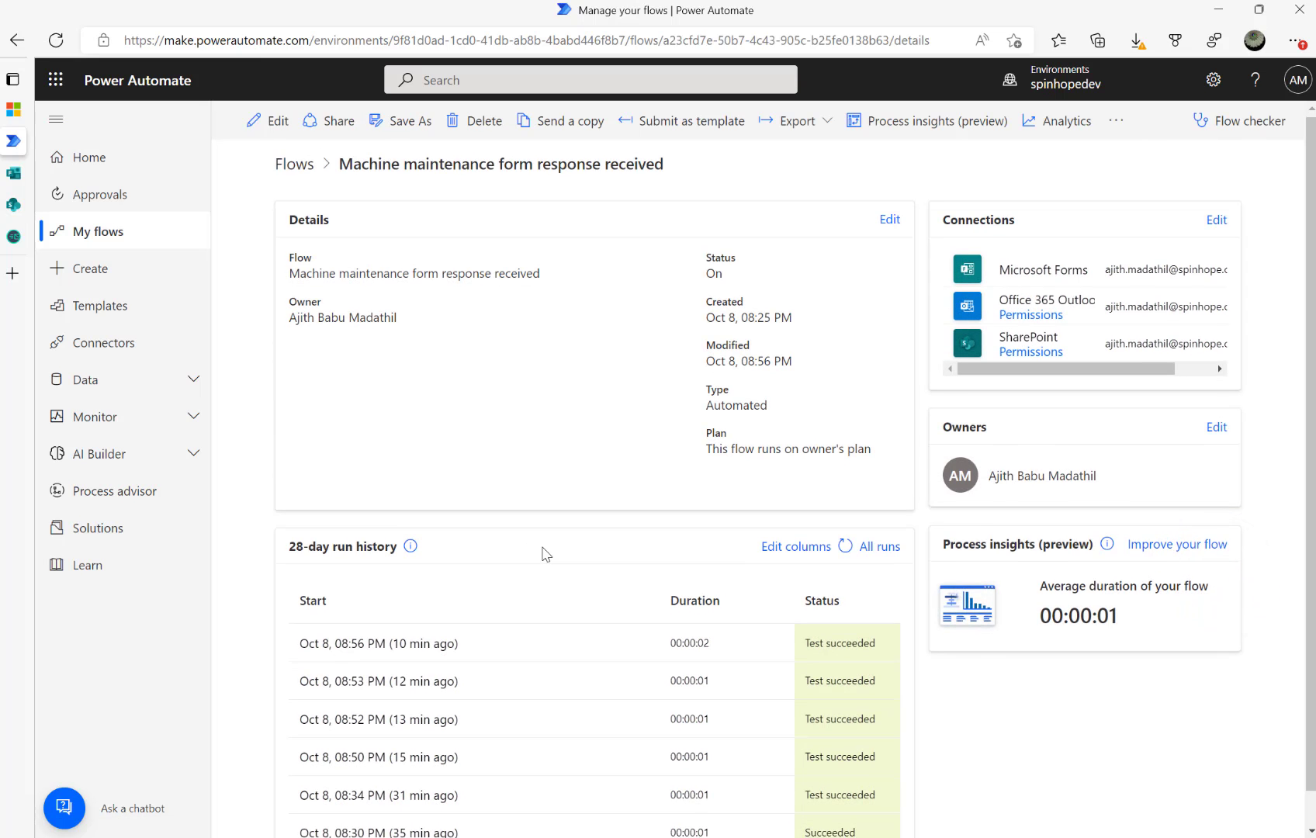
scroll(547, 551, "down", 1)
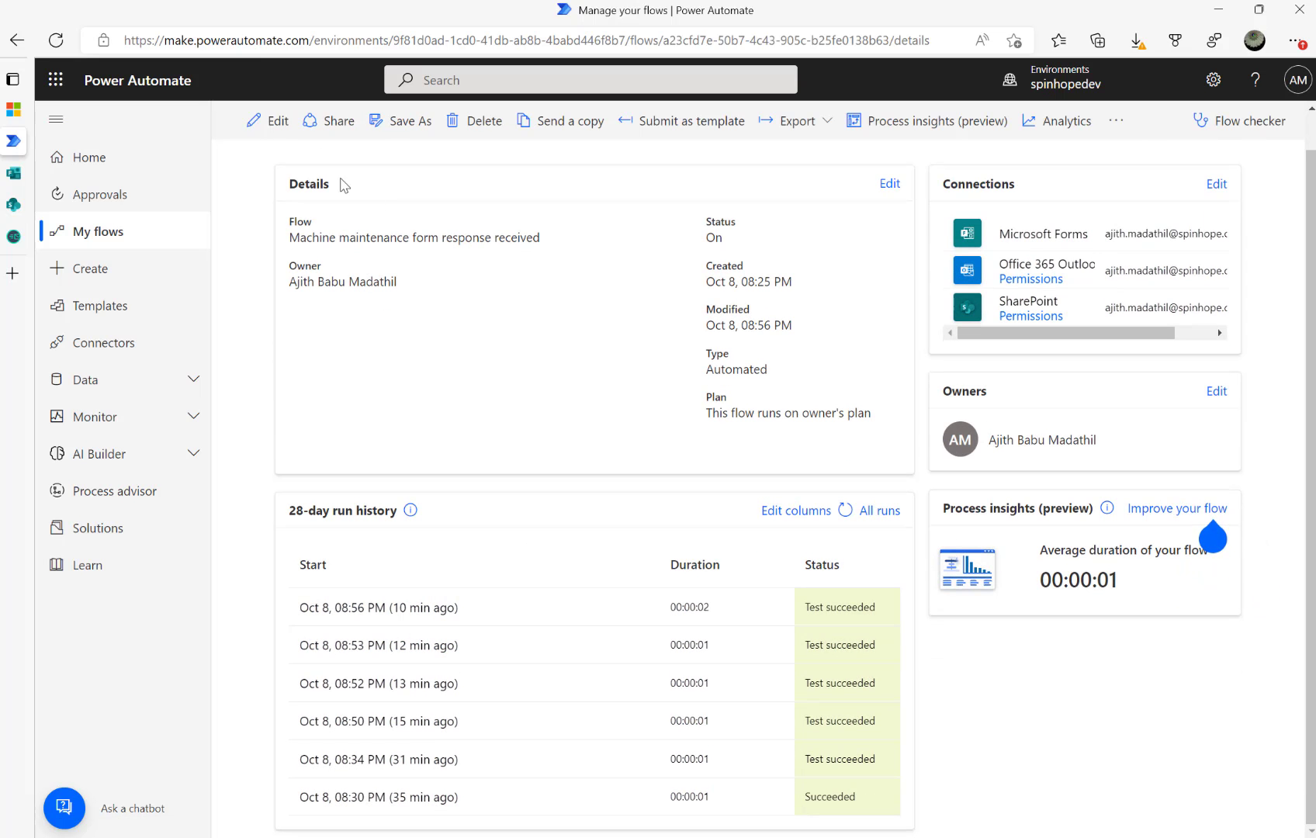
left_click(267, 133)
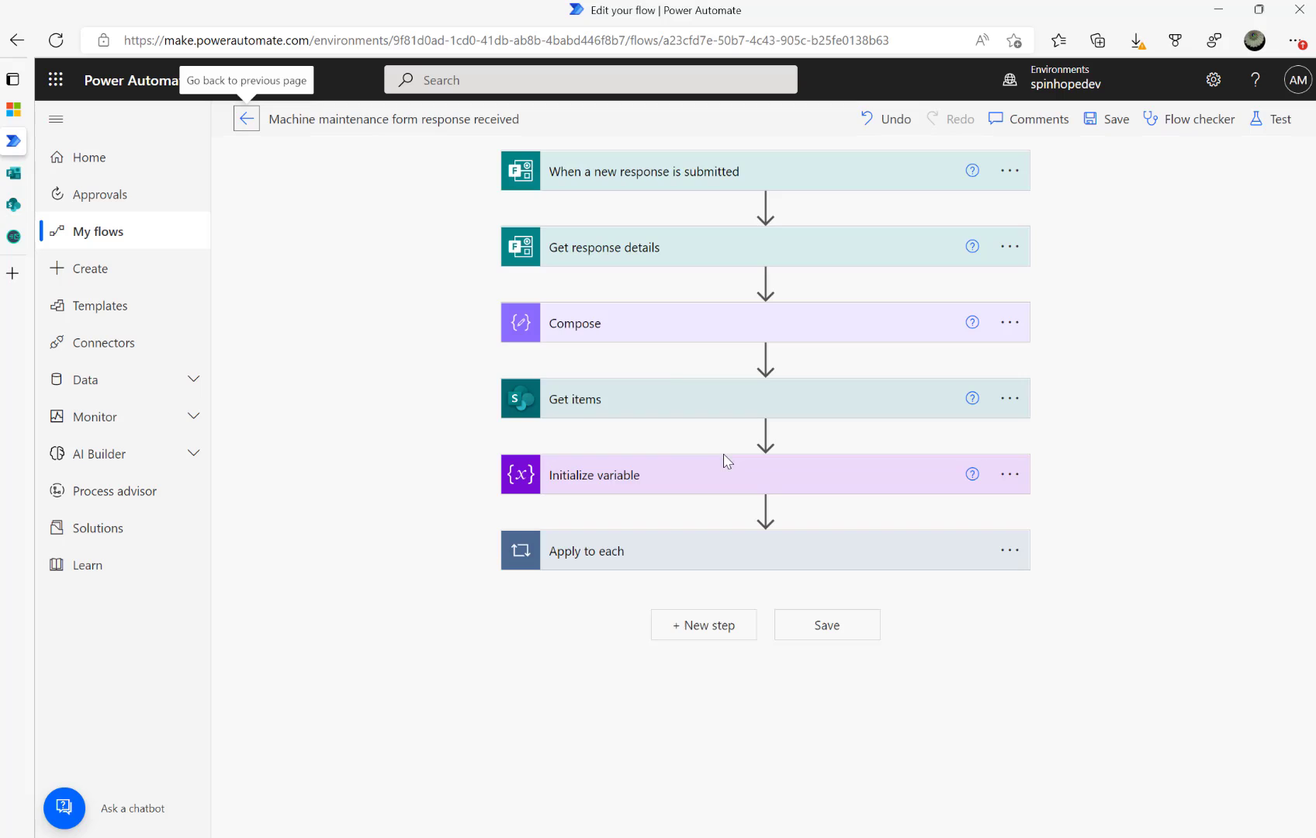
left_click(645, 396)
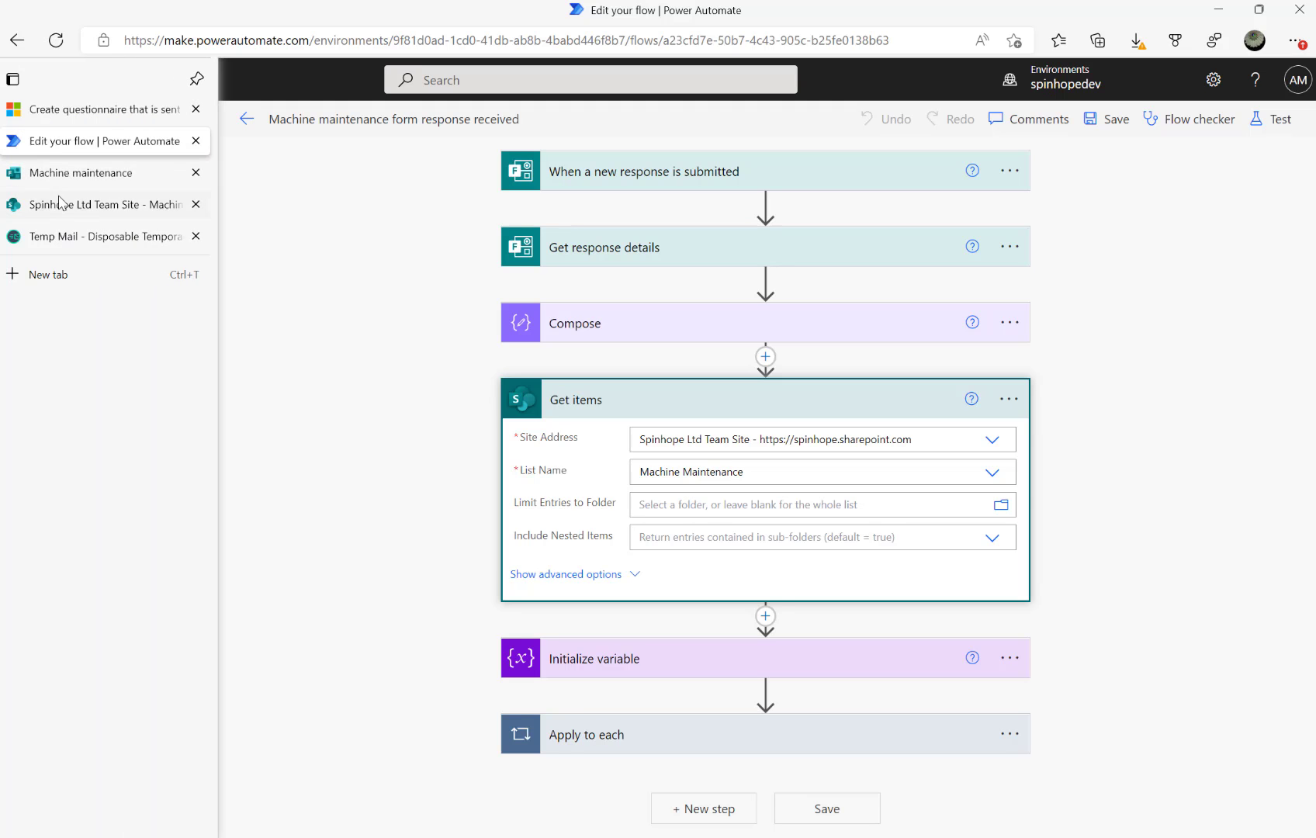
Return to the community question post and highlight the shift-ended part of the question
mouse_move(21, 243)
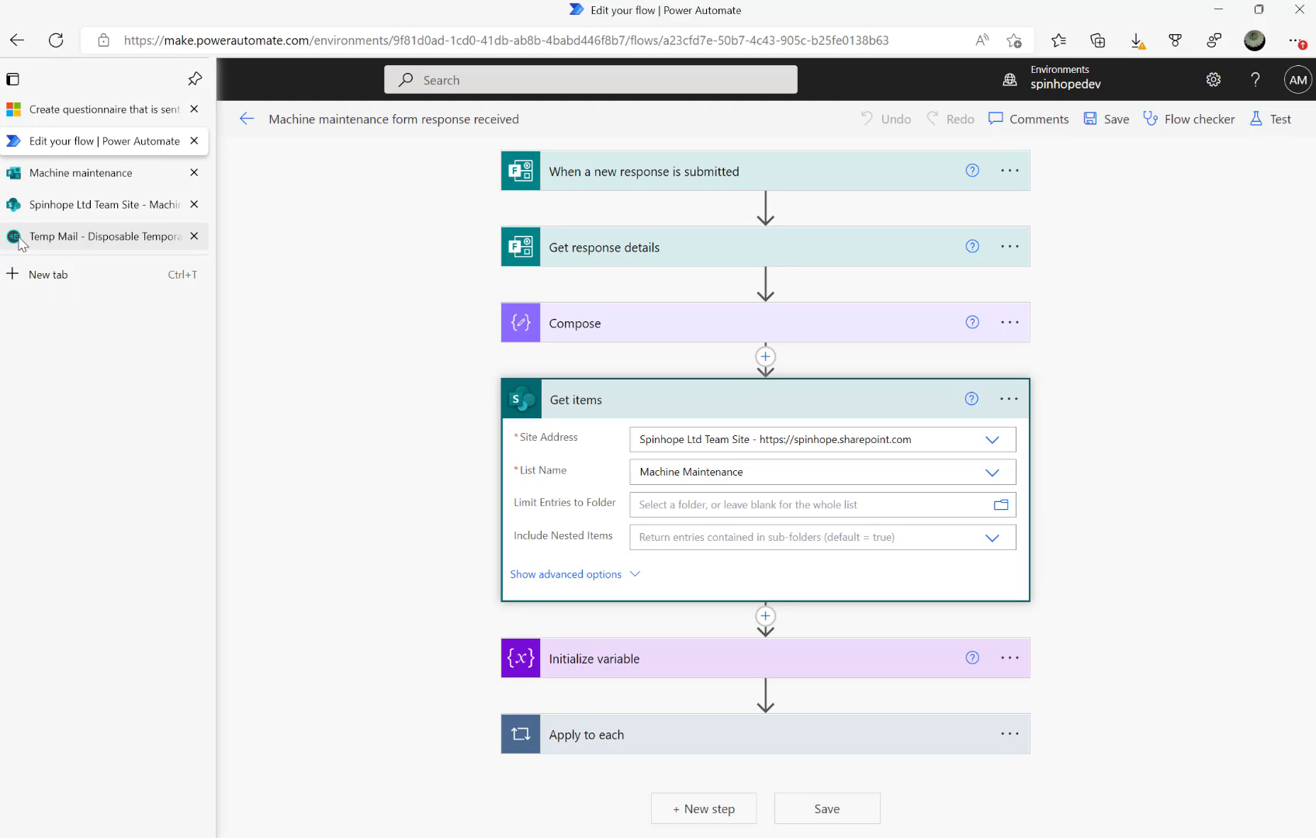
left_click(62, 109)
left_click_drag(168, 384, 313, 384)
left_click(344, 361)
left_click(597, 382)
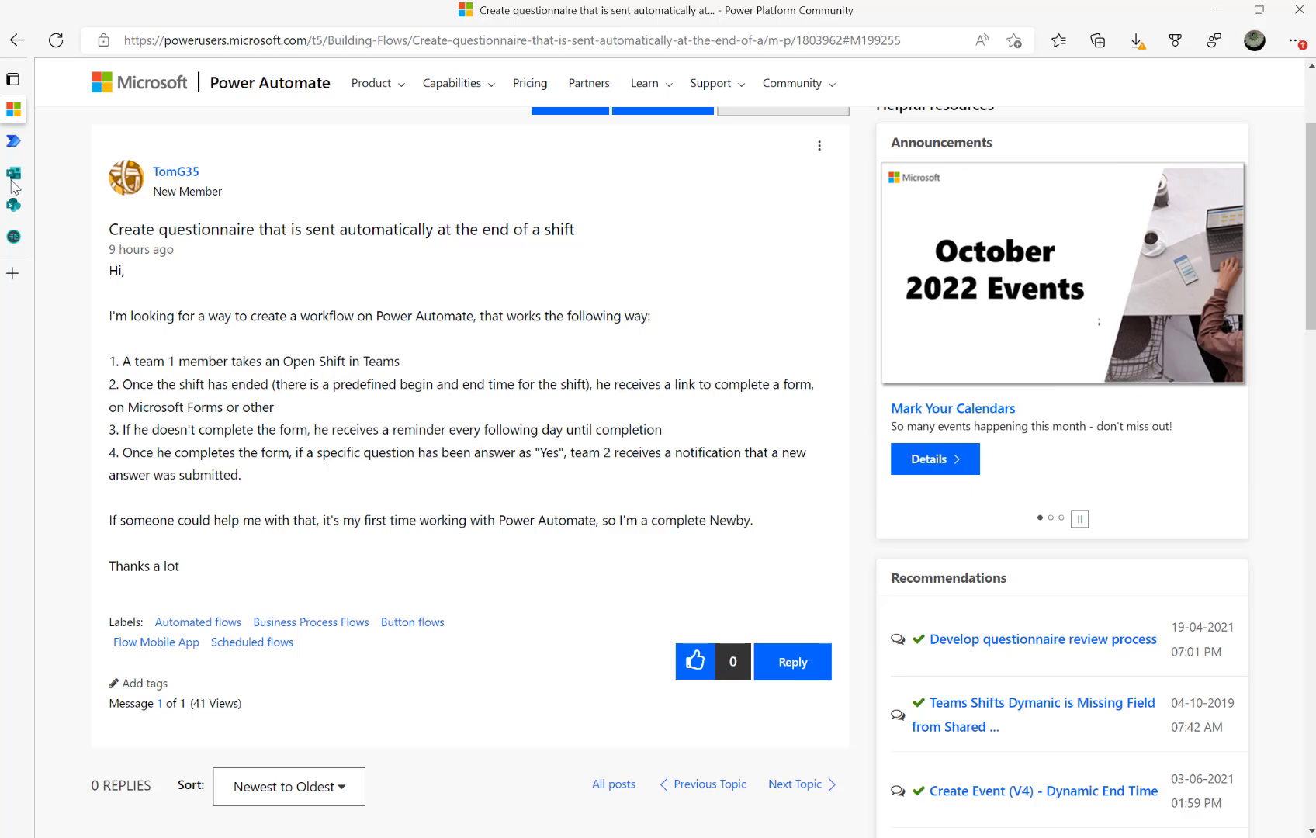
Switch to the Spinhope Ltd Team Site showing the Machine Maintenance list
left_click(13, 204)
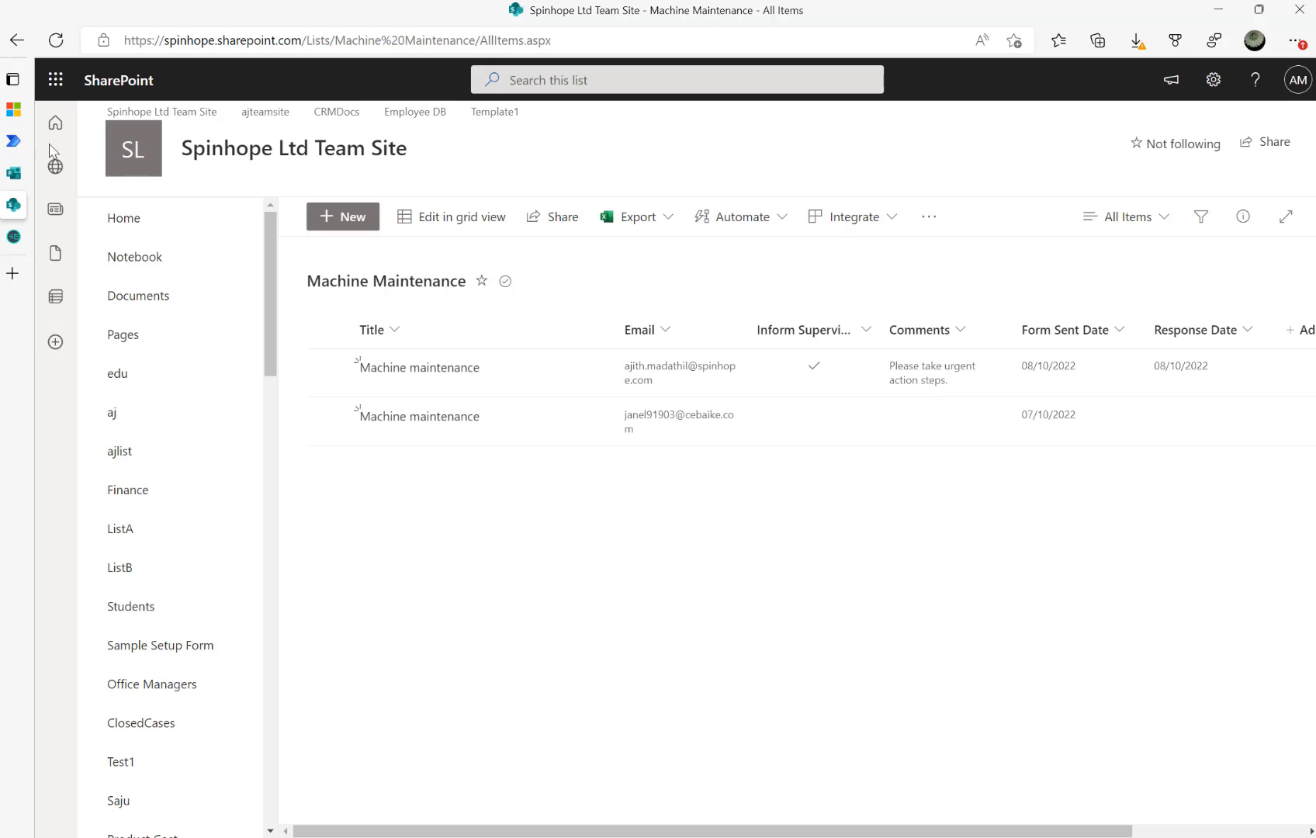
Switch to the Machine maintenance form in Microsoft Forms
left_click(17, 180)
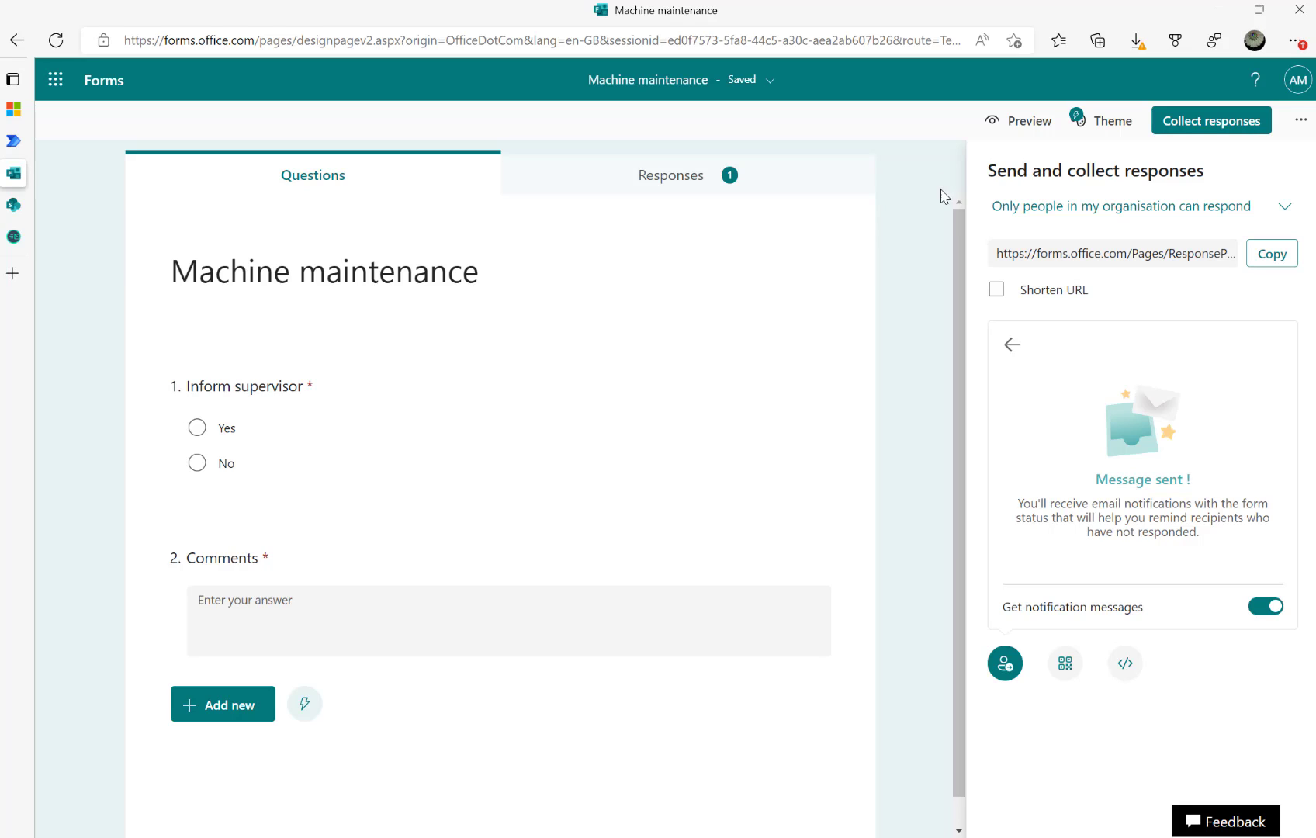
Show the Machine maintenance form's Settings: organisation-only responders, one response per person, responses accepted
left_click(1184, 129)
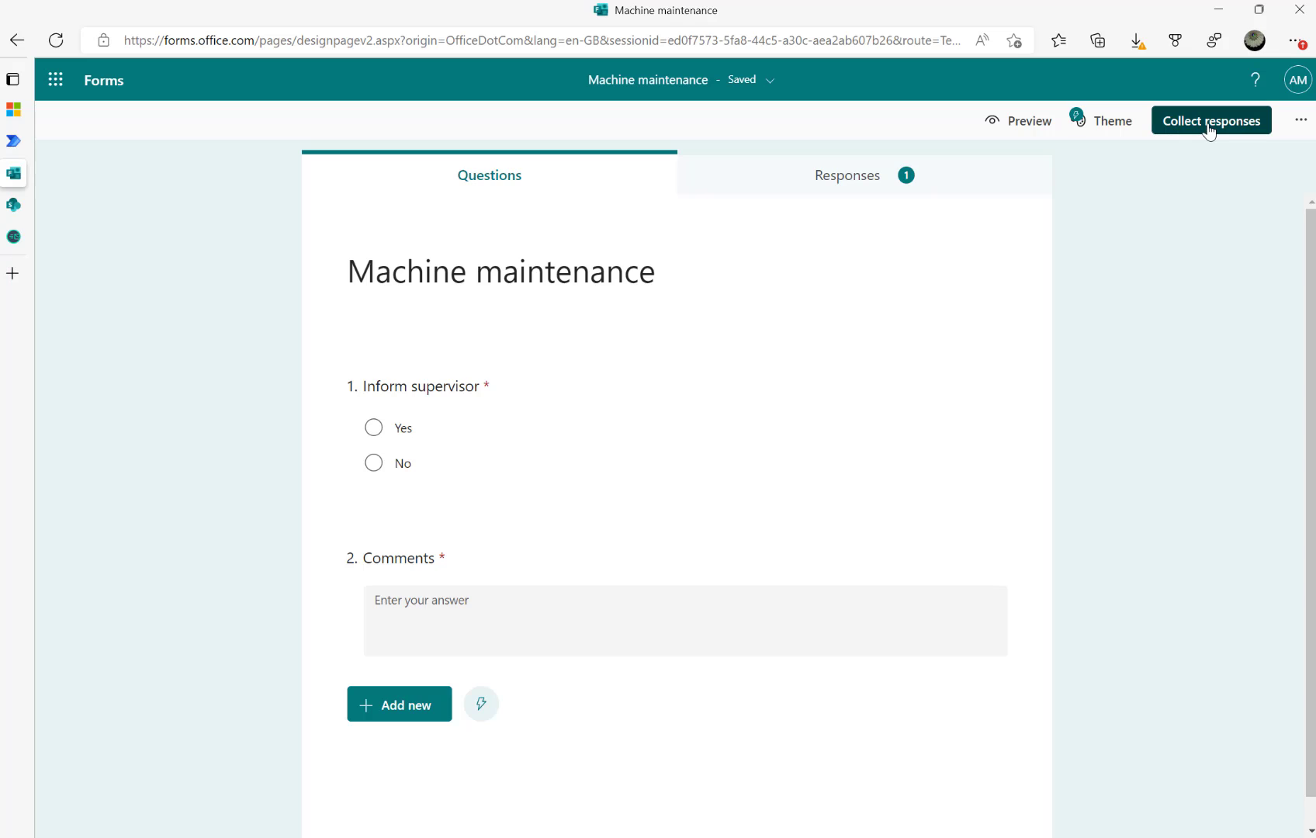
left_click(1209, 130)
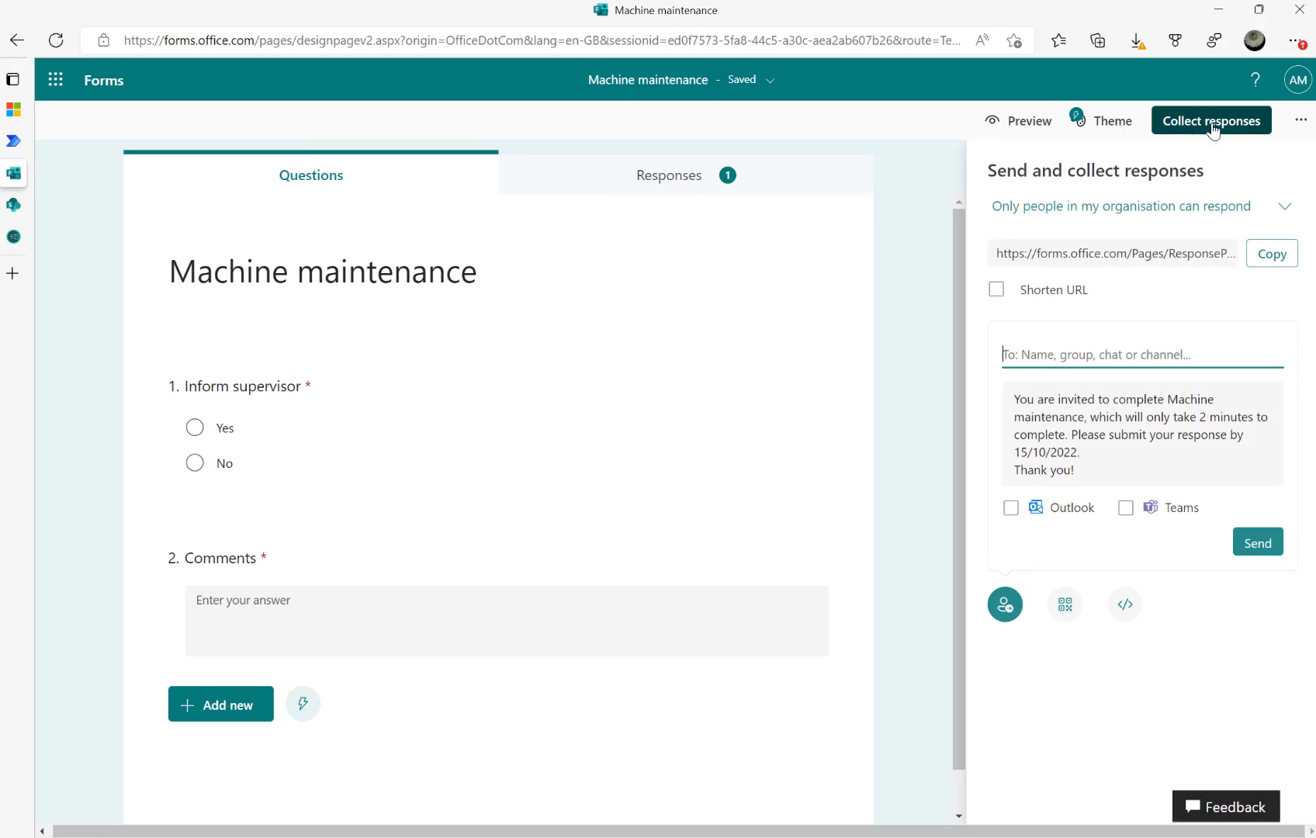
left_click(1302, 124)
left_click(1225, 199)
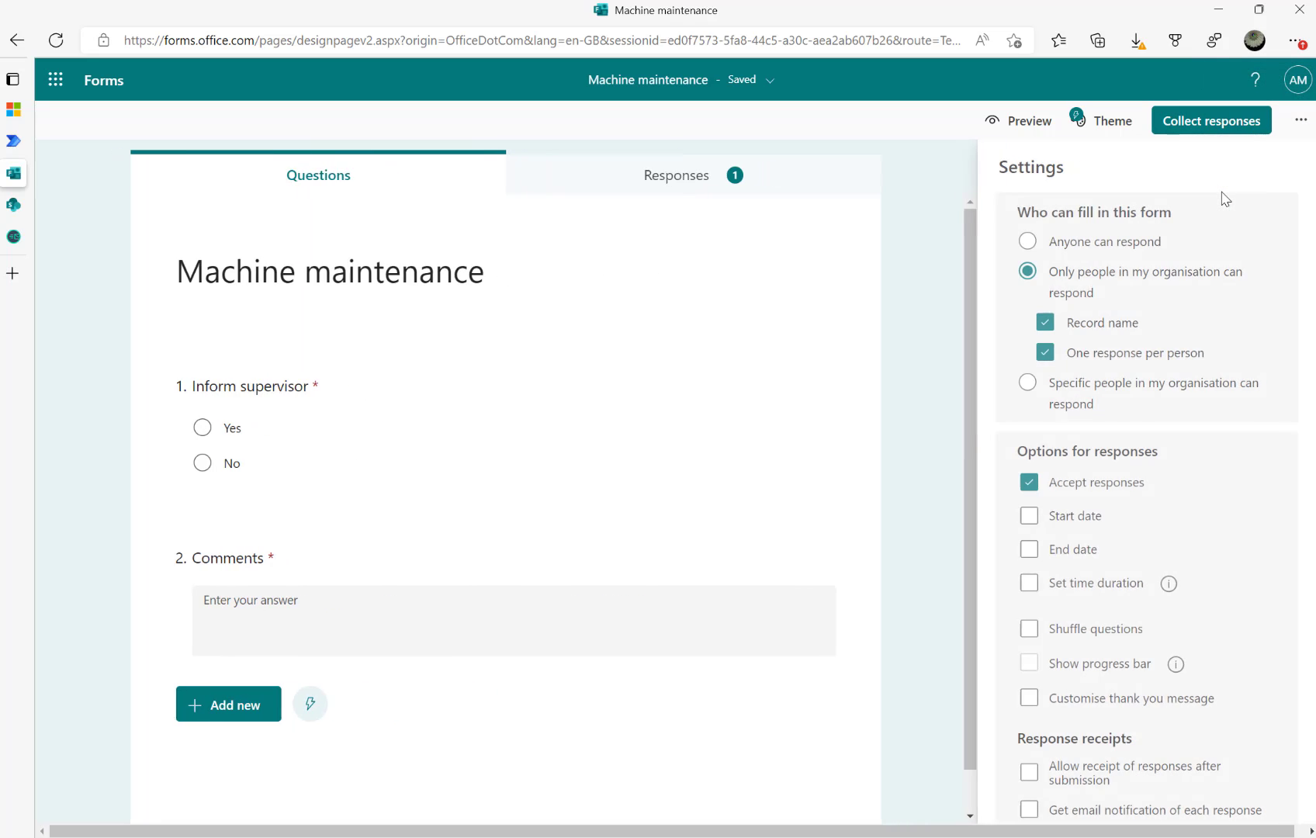